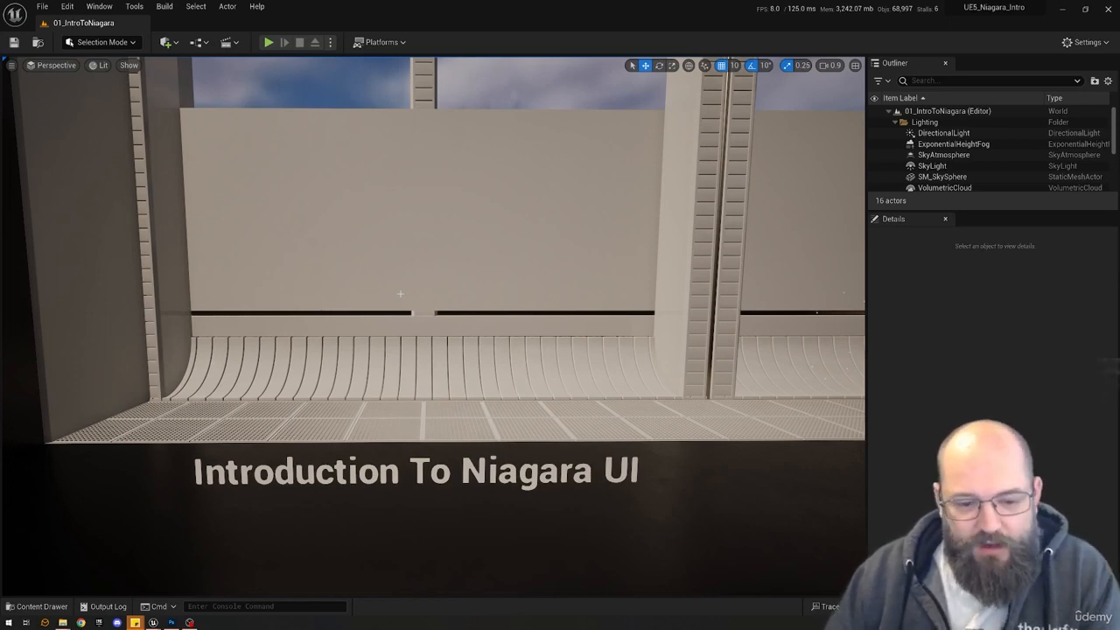
Open the Niagara_Glossary texture from the 01_Introduction folder and examine its definitions of systems, emitters, particles, spawn and update.
key(ctrl+space)
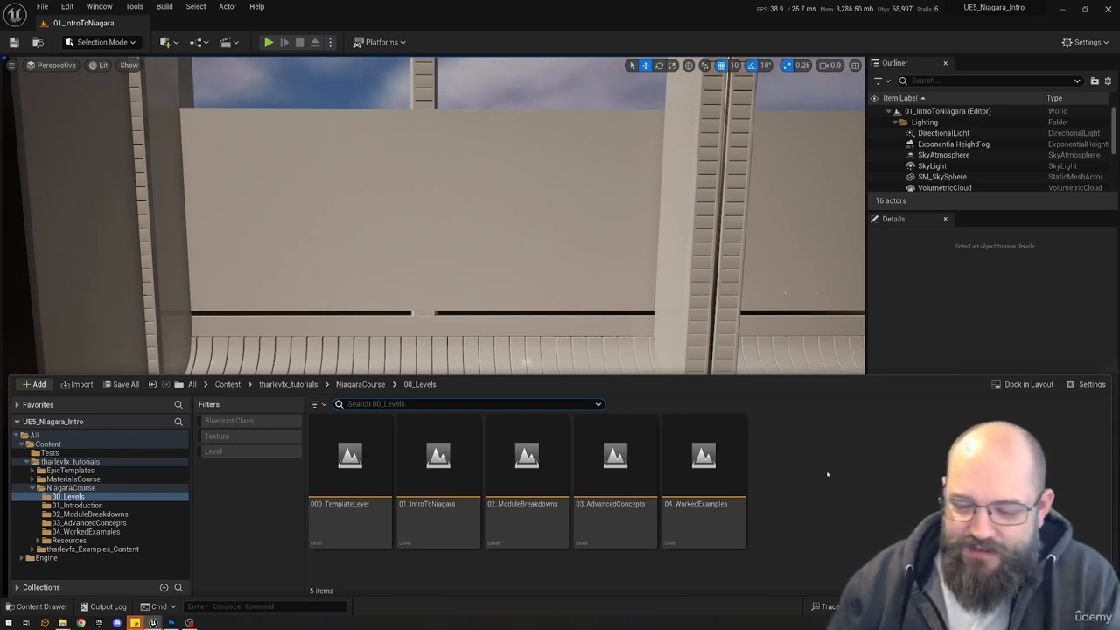
mouse_move(615, 468)
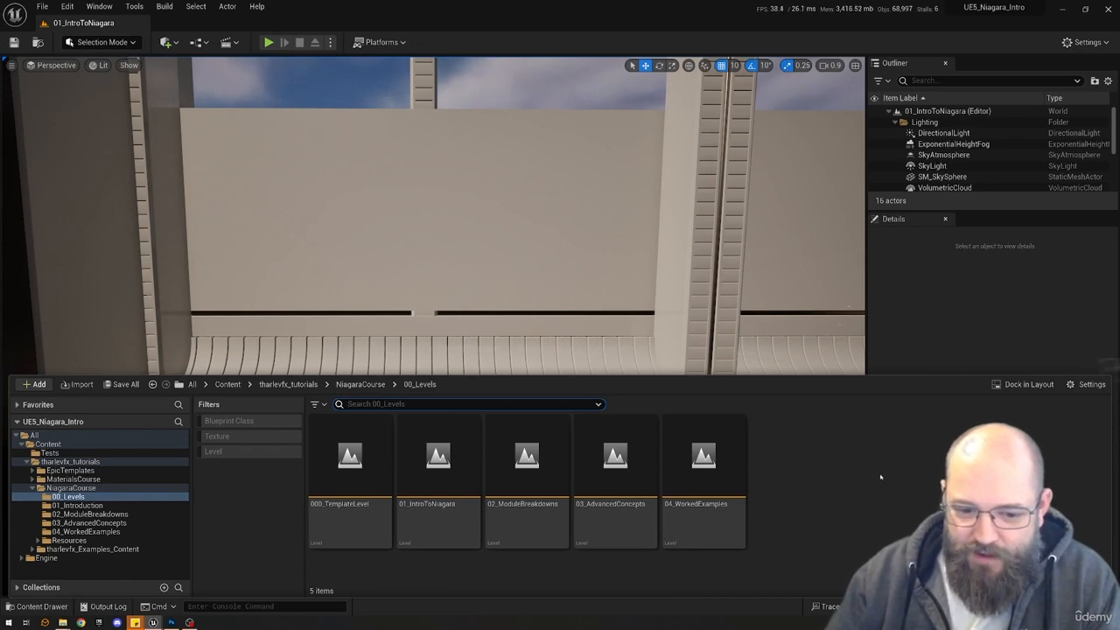
key(ctrl+space)
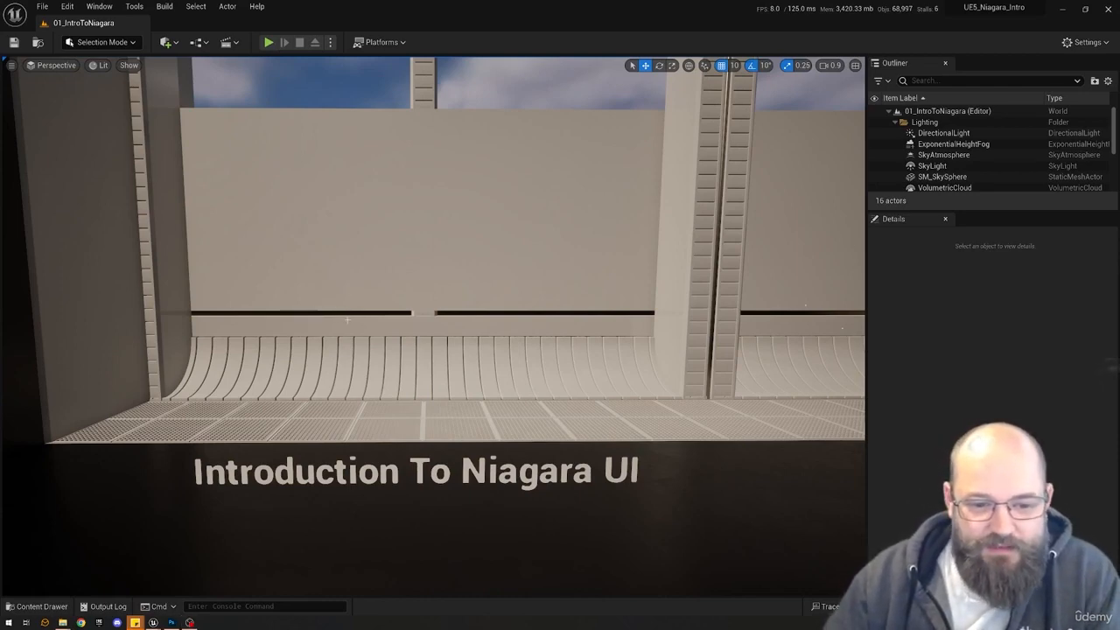
key(ctrl+space)
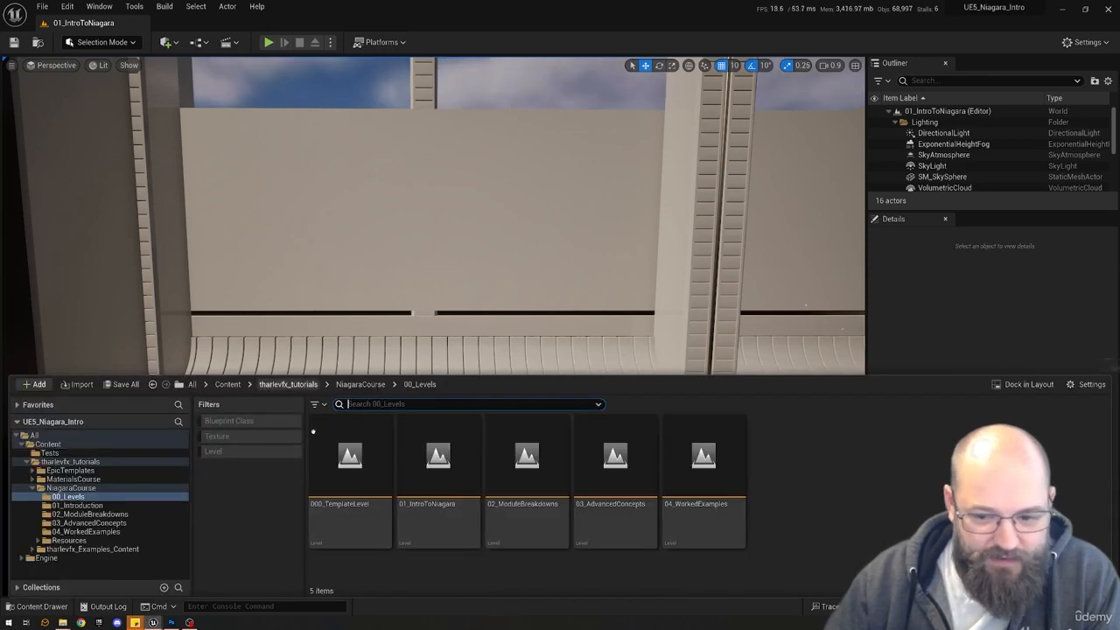
click(77, 504)
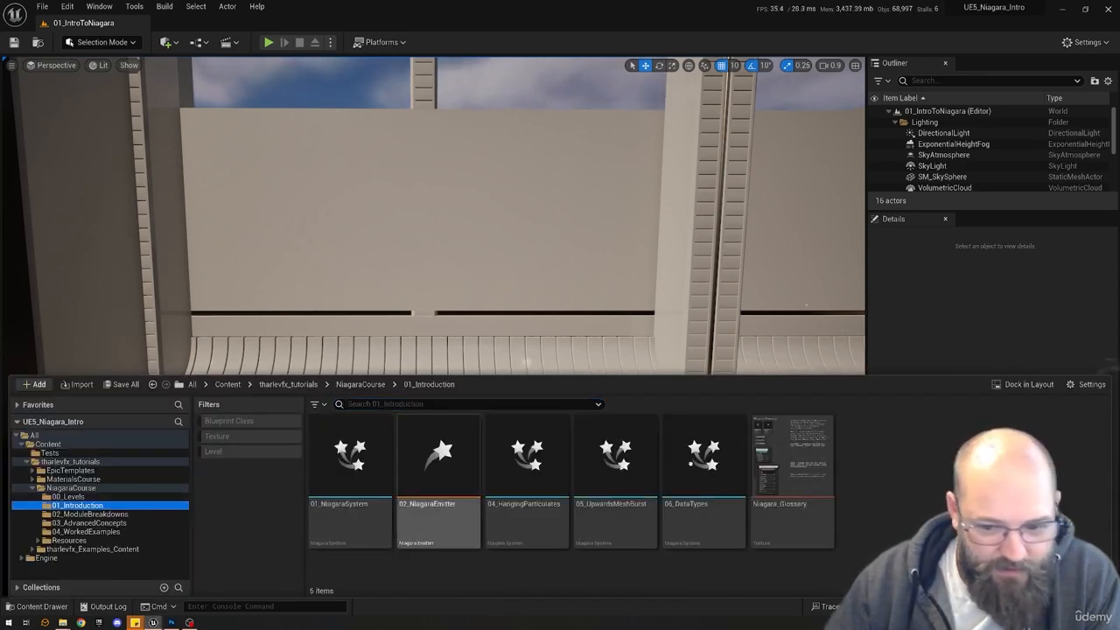
click(798, 472)
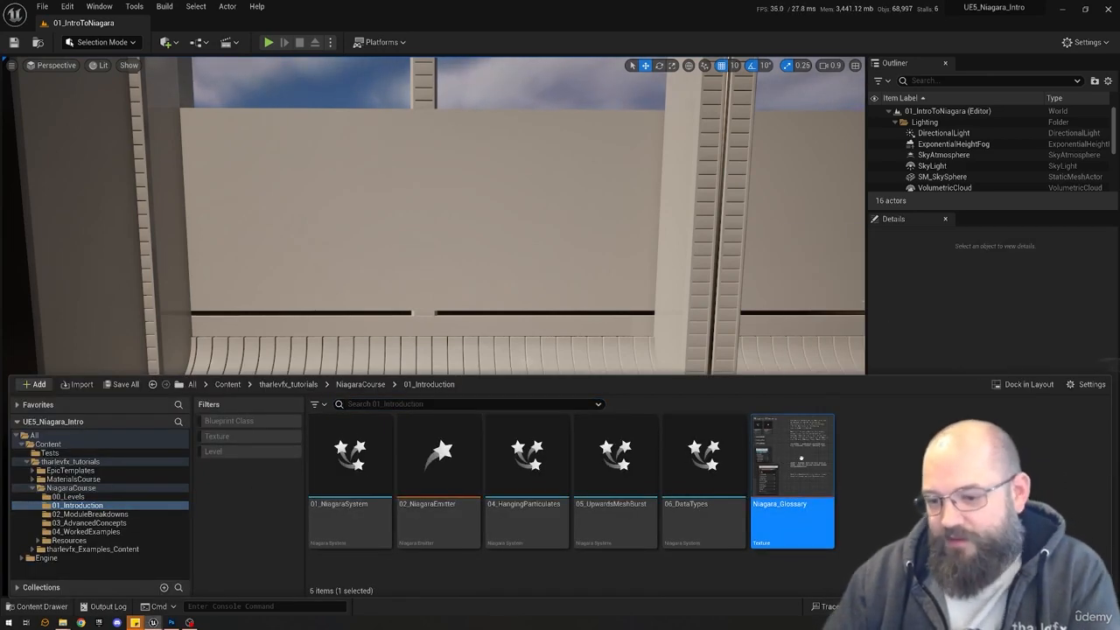
mouse_move(799, 470)
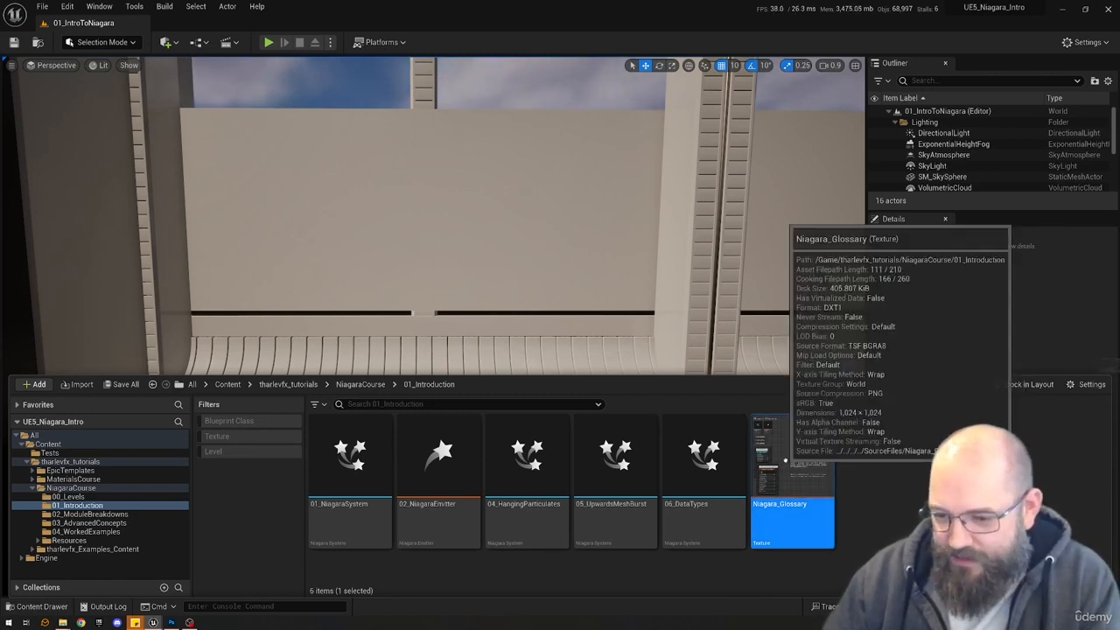
double_click(829, 464)
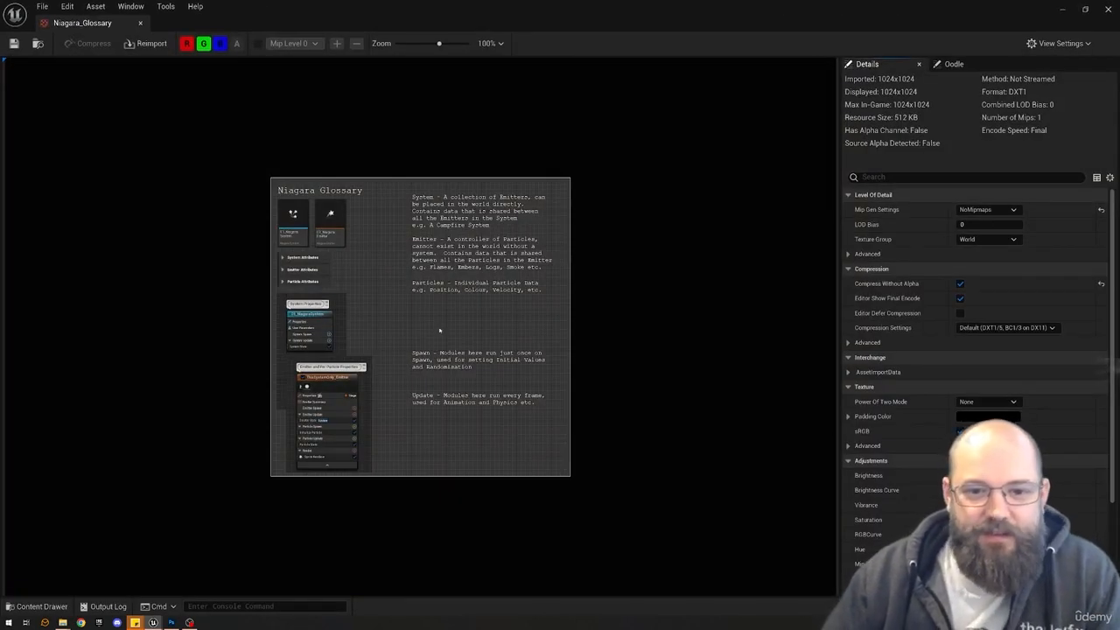
scroll(440, 330, up, 5)
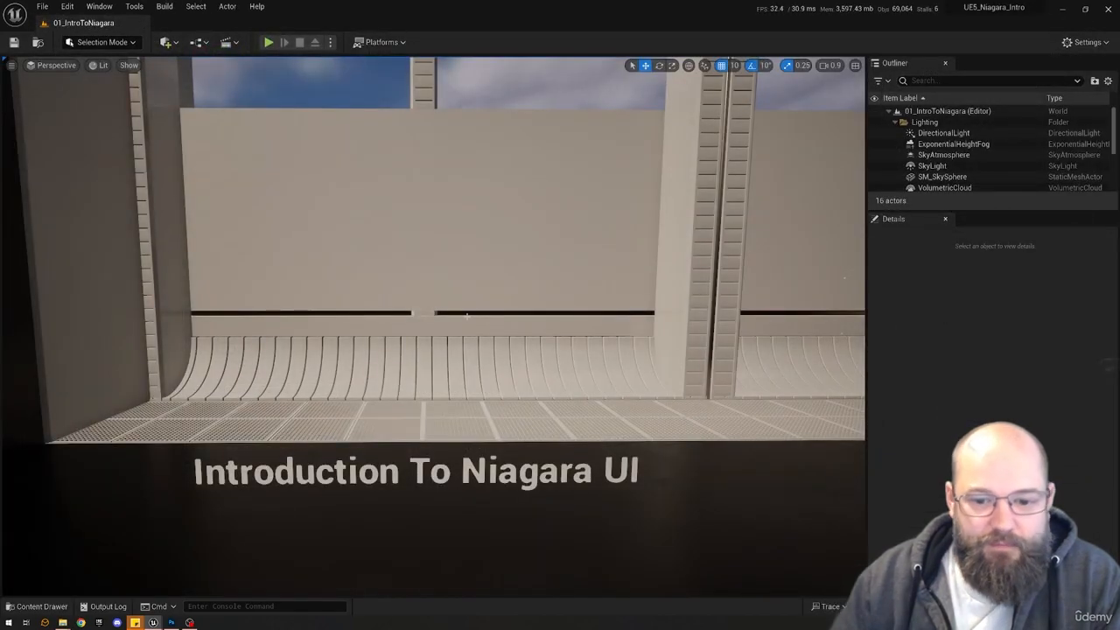
Open the 06_DataTypes Niagara system and show its particle Set parameters module with full parameter names readable in the details.
key(ctrl+space)
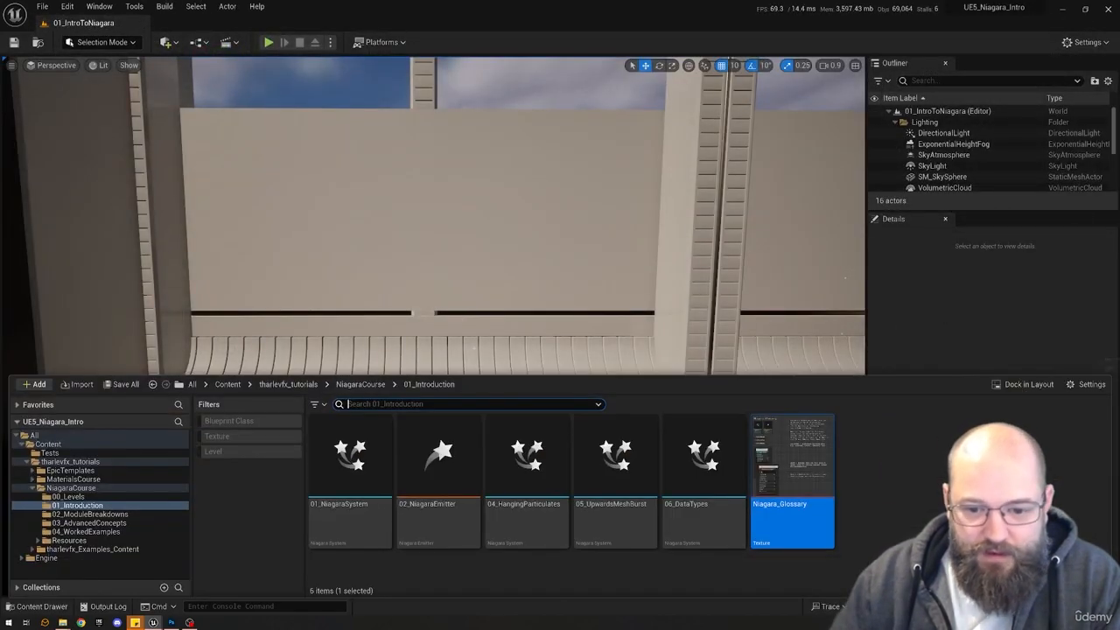
click(703, 464)
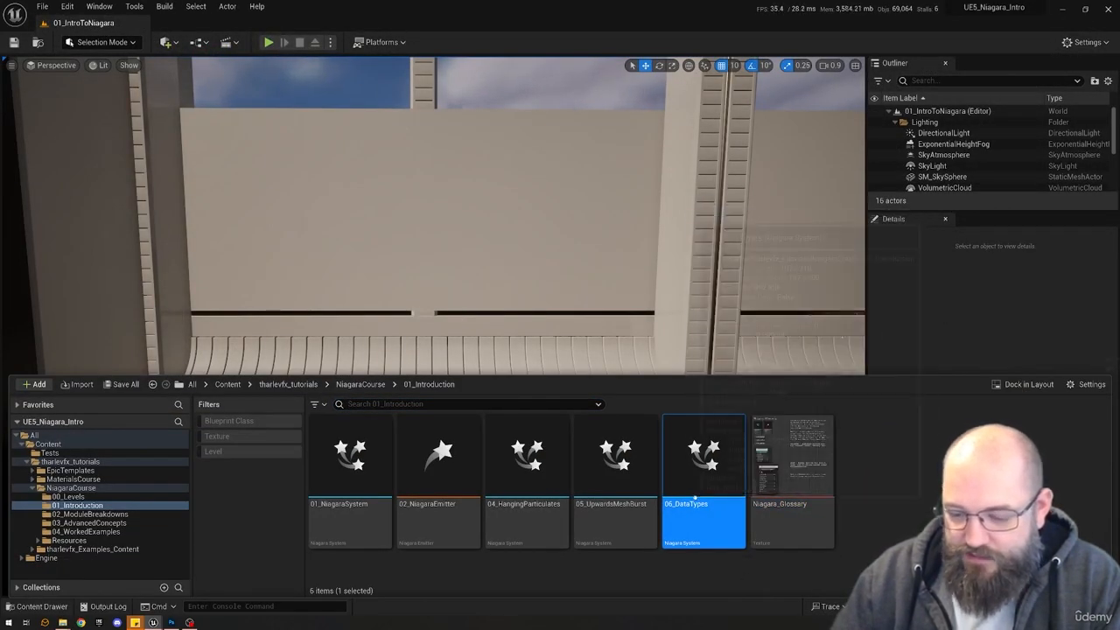
double_click(703, 465)
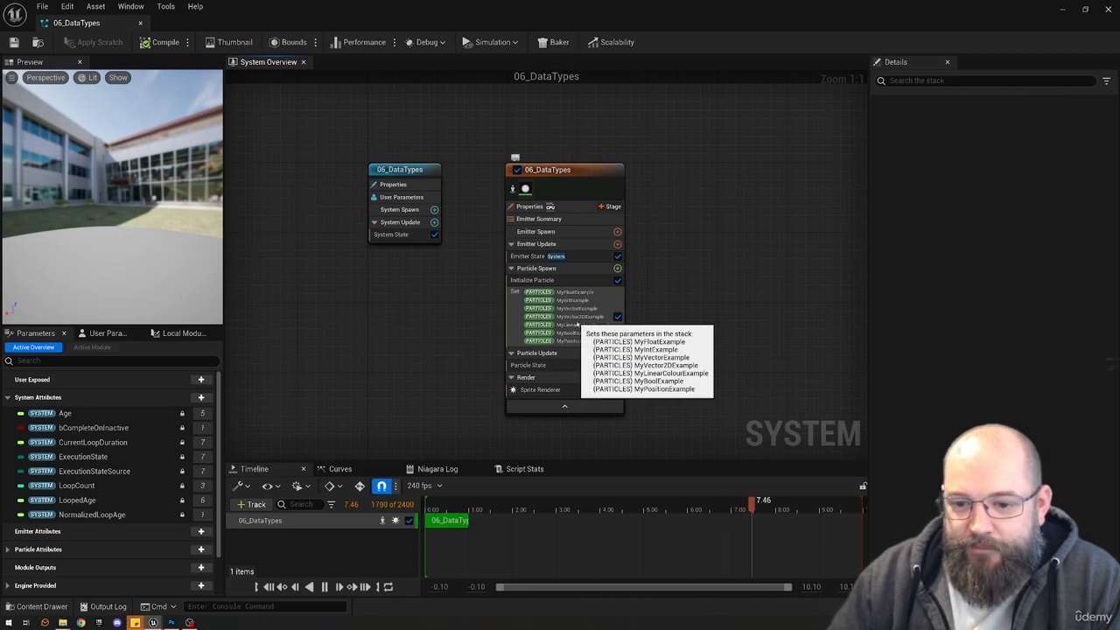
click(577, 316)
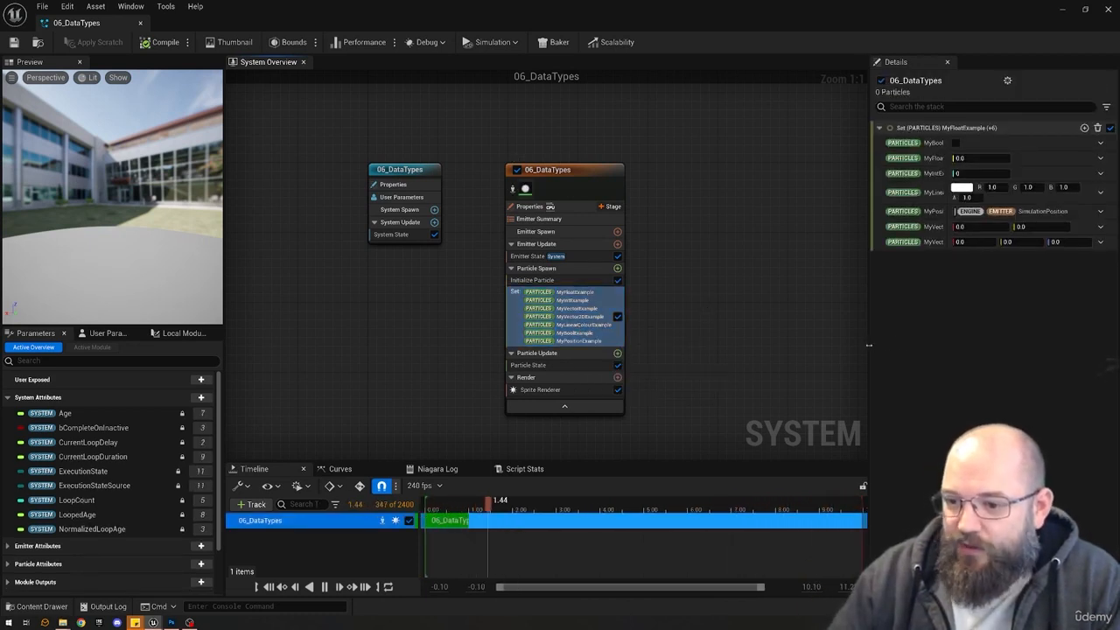
drag(870, 347, 662, 348)
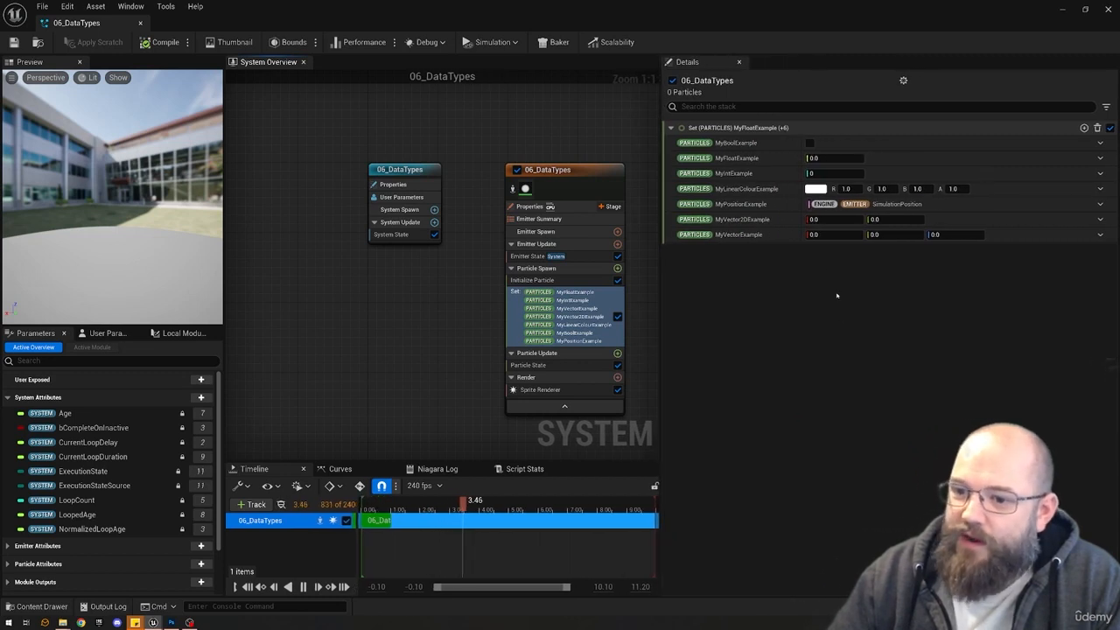
drag(798, 216, 804, 217)
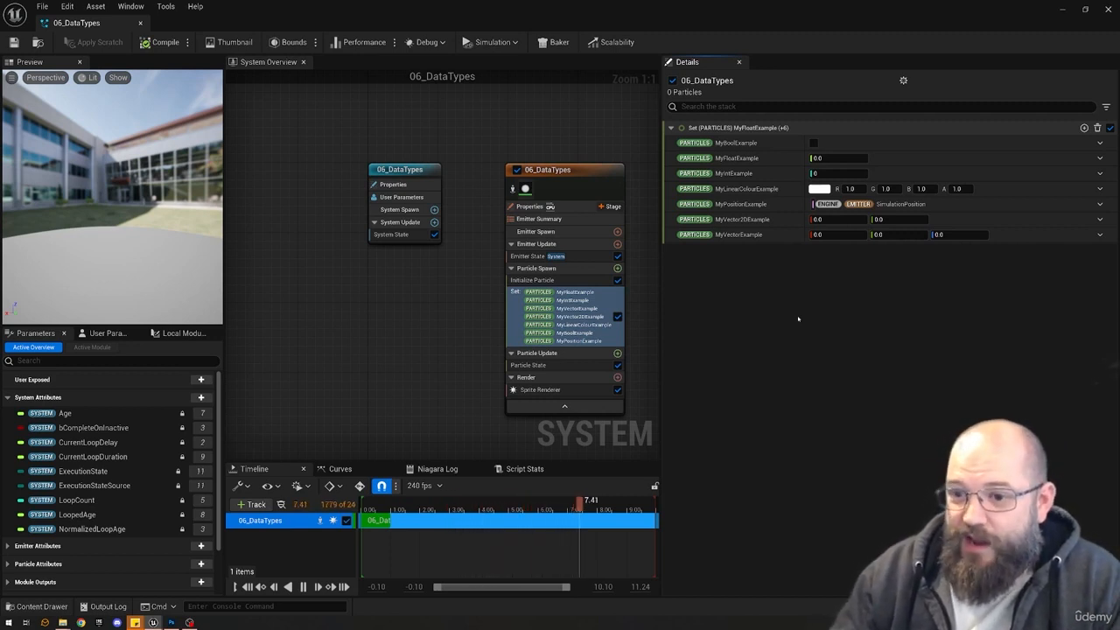
Set the MyFloatExample particle parameter to about 55.45.
mouse_move(739, 160)
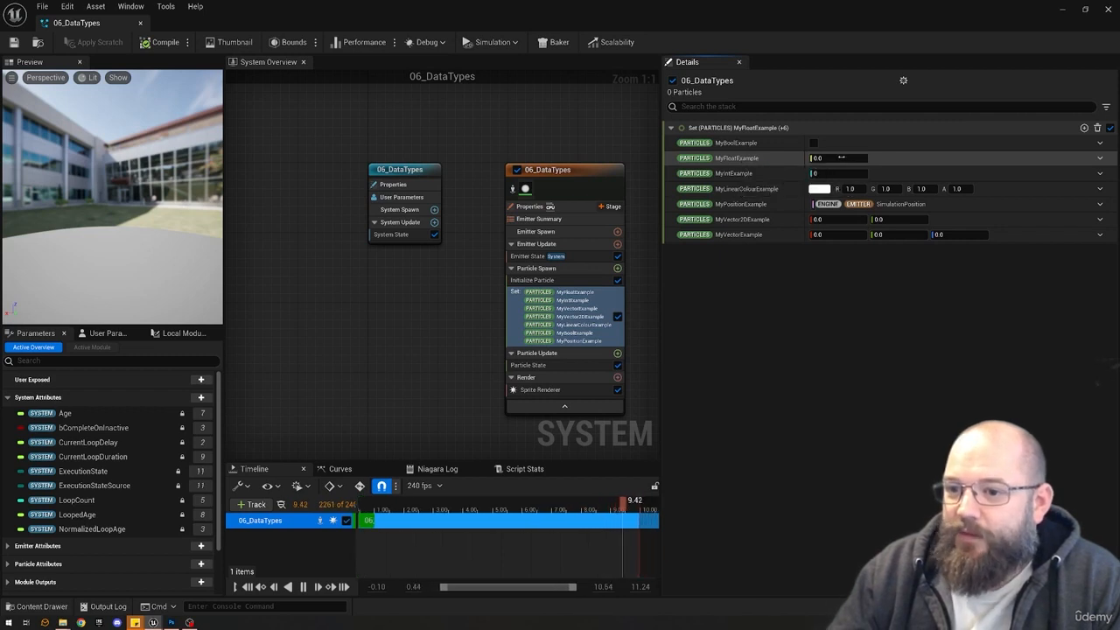
mouse_move(837, 159)
mouse_down()
mouse_move(861, 159)
mouse_move(775, 161)
mouse_move(855, 158)
mouse_up()
click(775, 161)
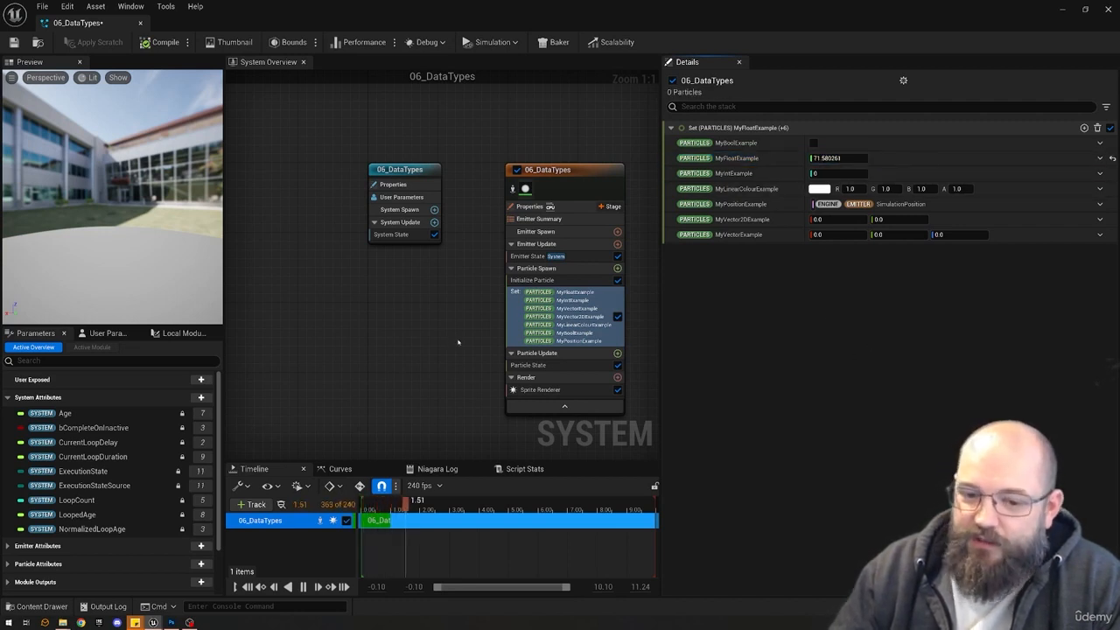
right_drag(458, 342, 401, 333)
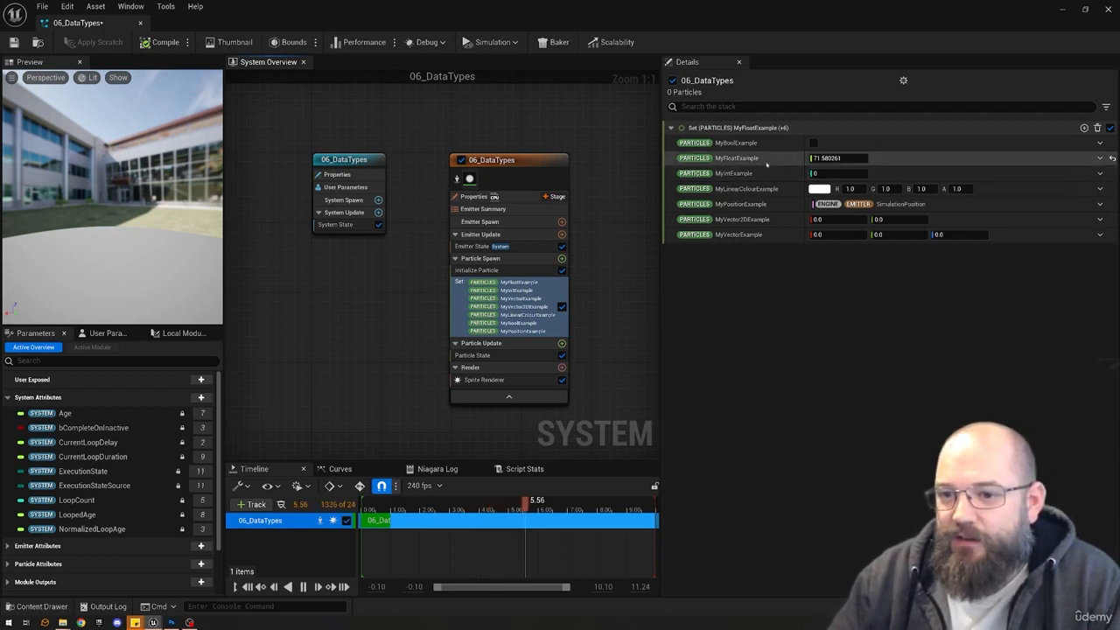
mouse_move(827, 159)
mouse_down()
mouse_move(857, 158)
mouse_move(835, 158)
mouse_up()
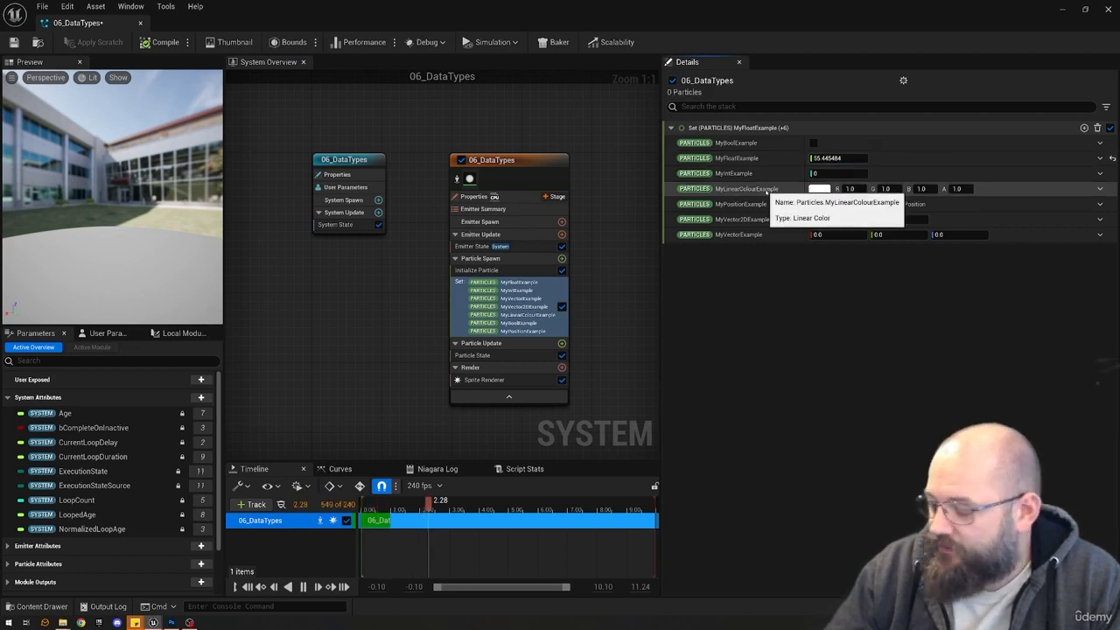
click(817, 189)
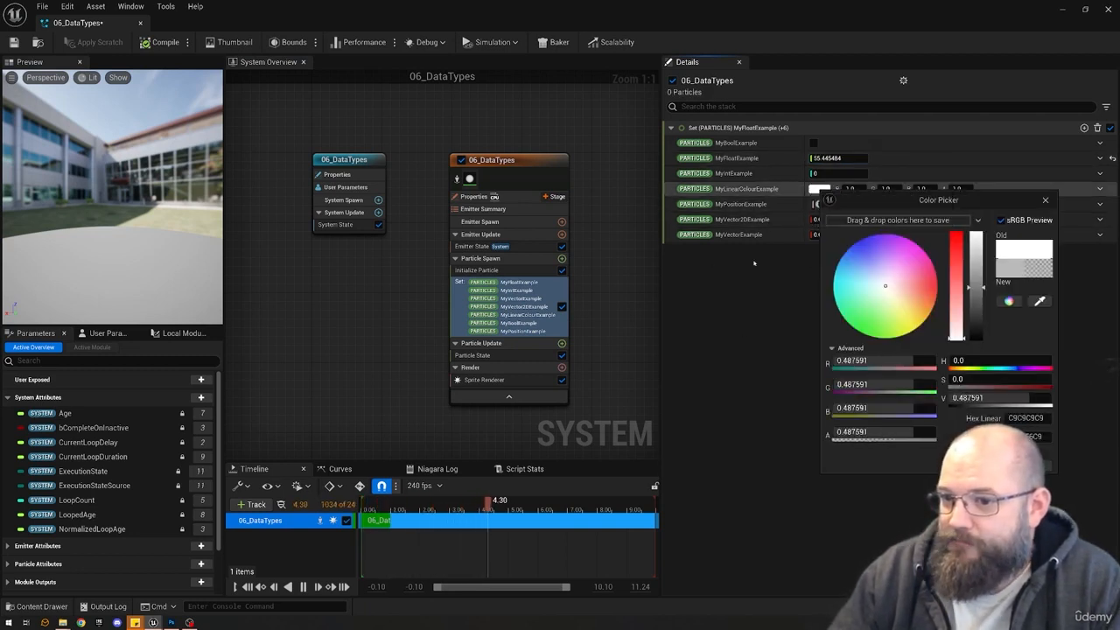
drag(897, 289, 907, 320)
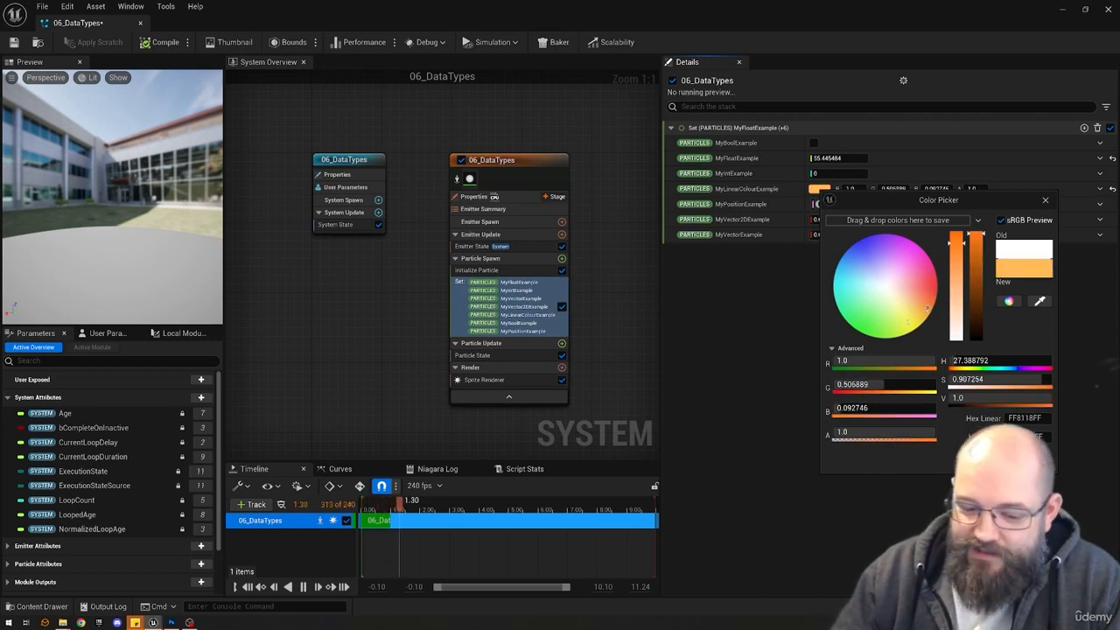
drag(908, 321, 932, 285)
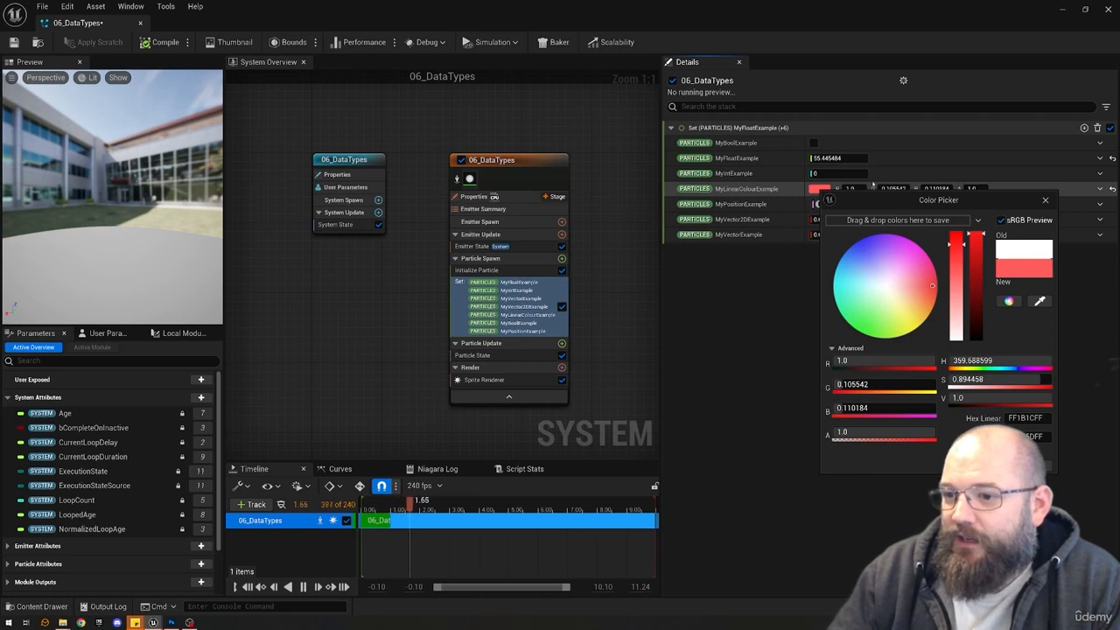
drag(927, 282, 848, 294)
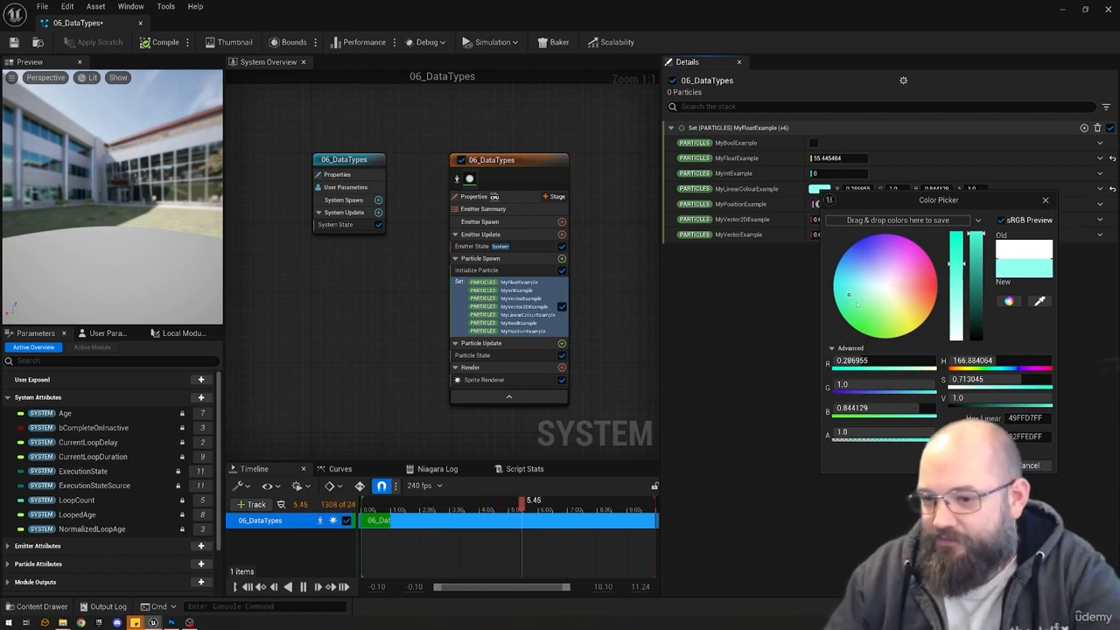
drag(857, 304, 890, 272)
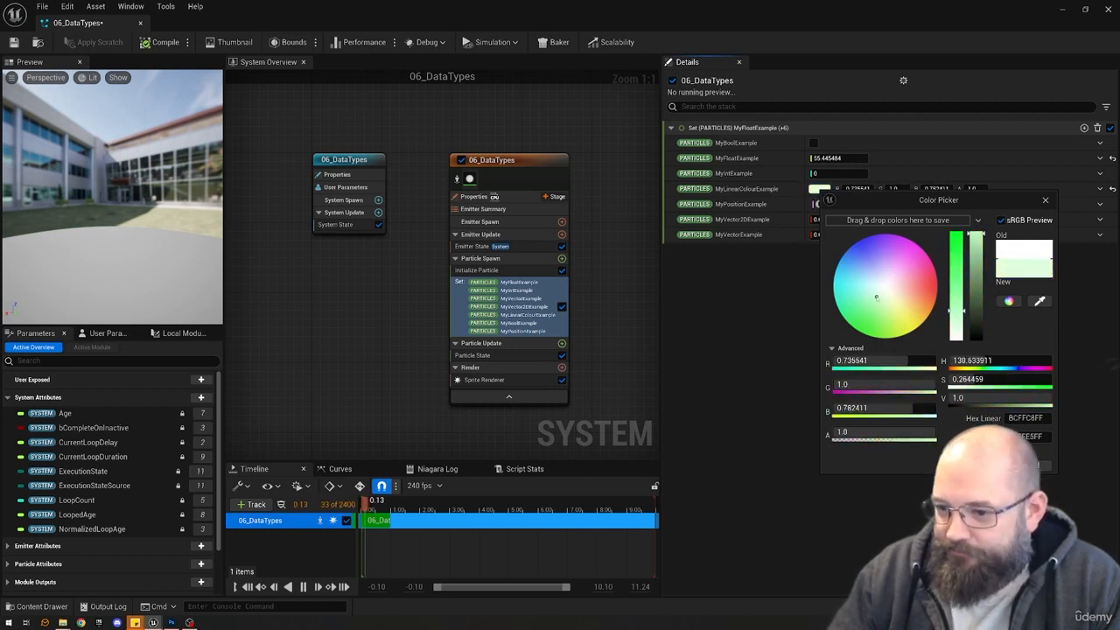
drag(876, 296, 871, 290)
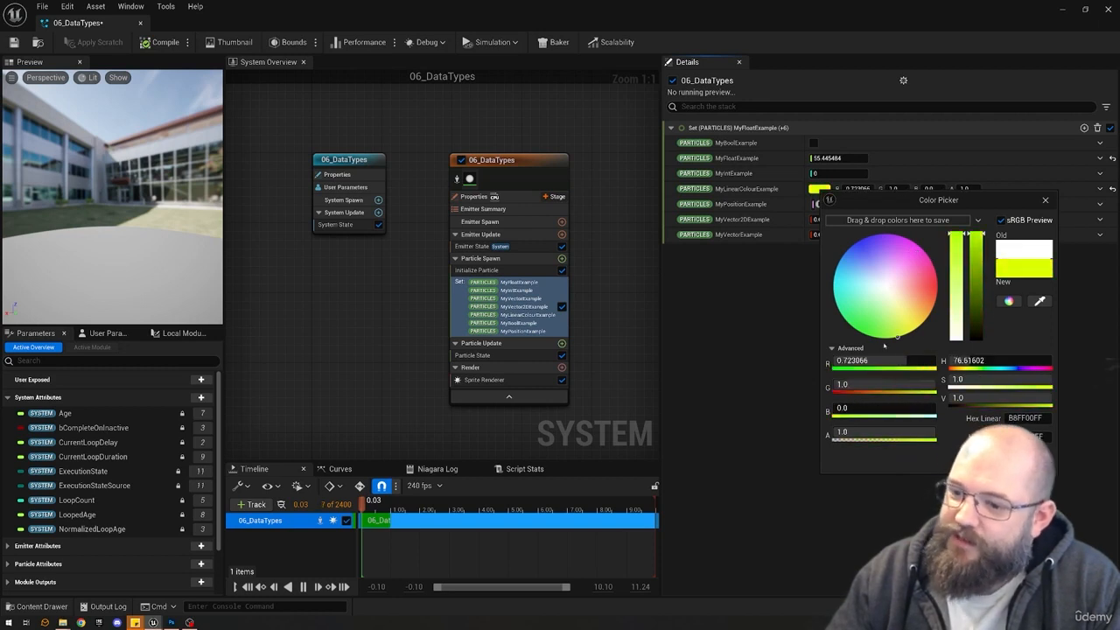
drag(854, 244, 905, 301)
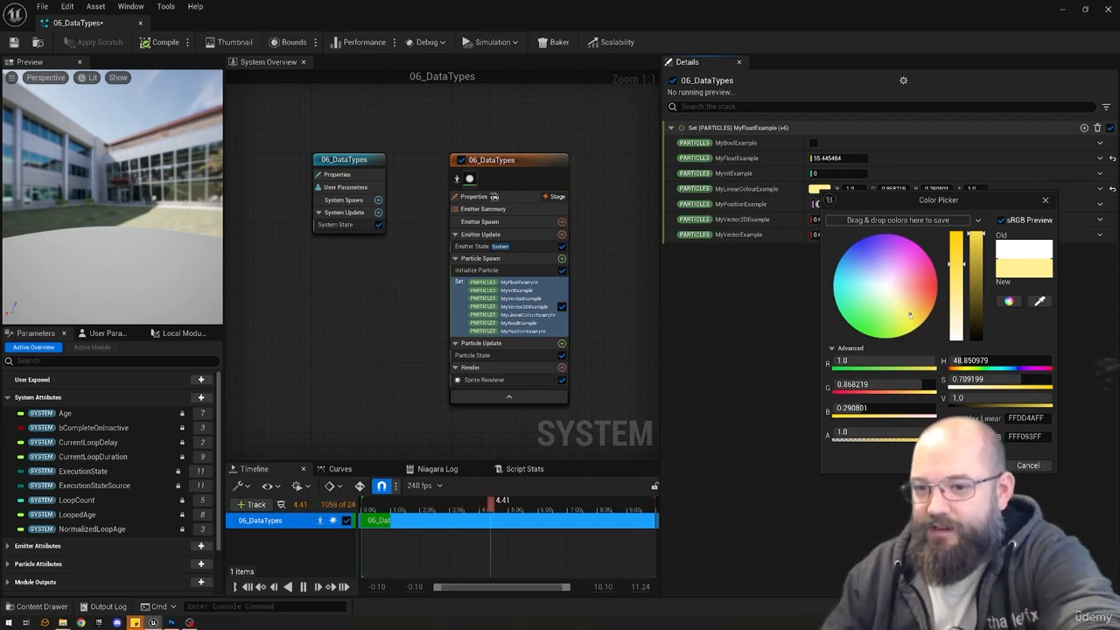
drag(909, 315, 887, 333)
key(Escape)
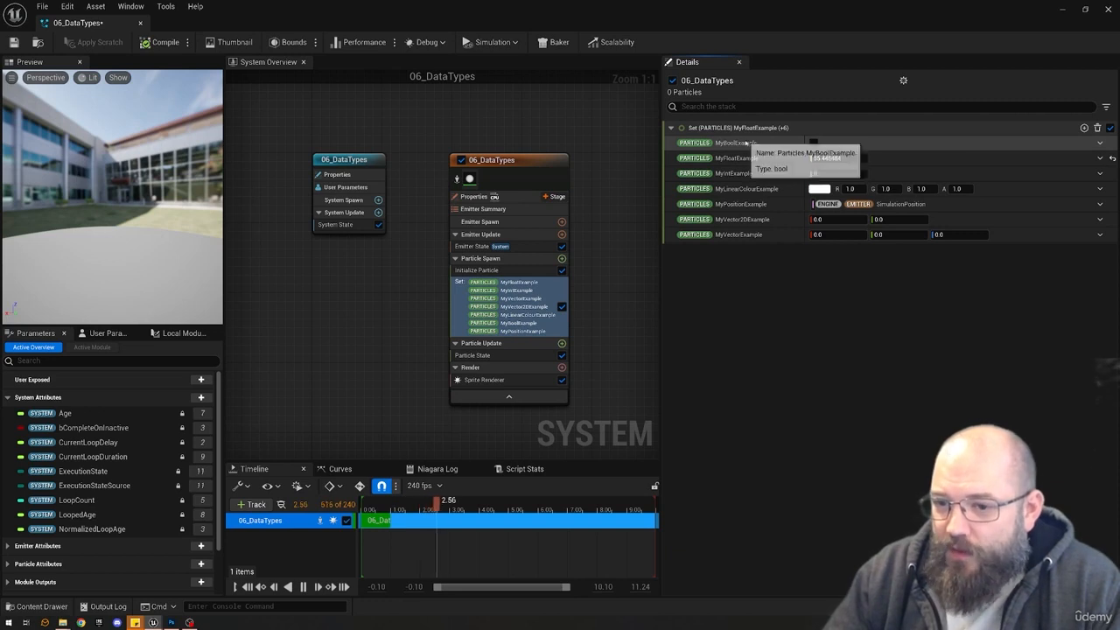
Toggle MyBoolExample on and back off, and set MyIntExample to 26.
click(813, 144)
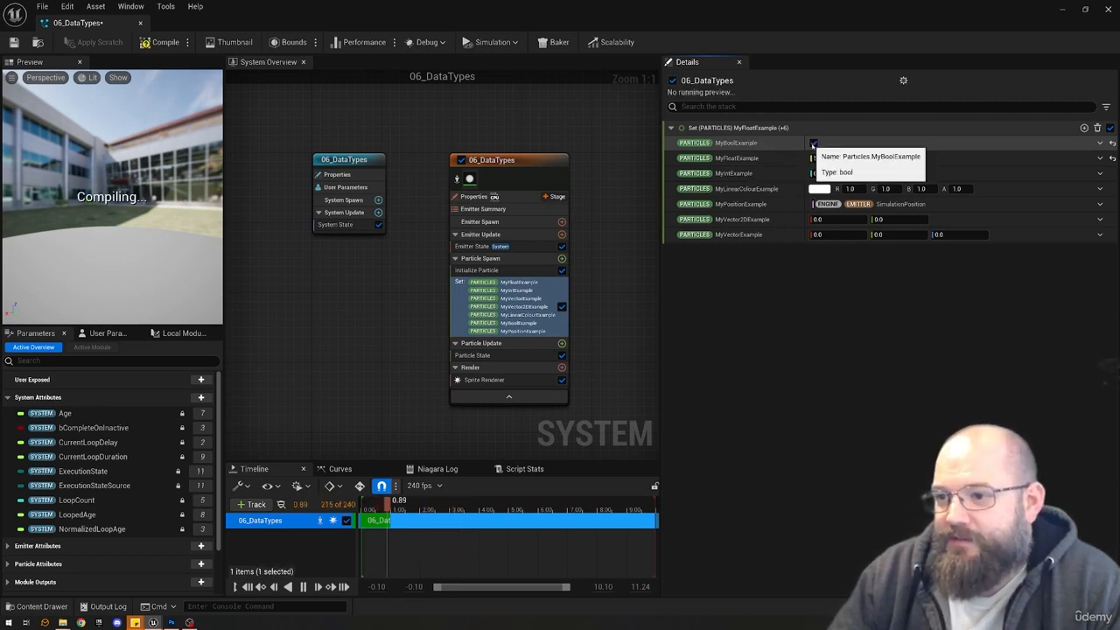
click(813, 144)
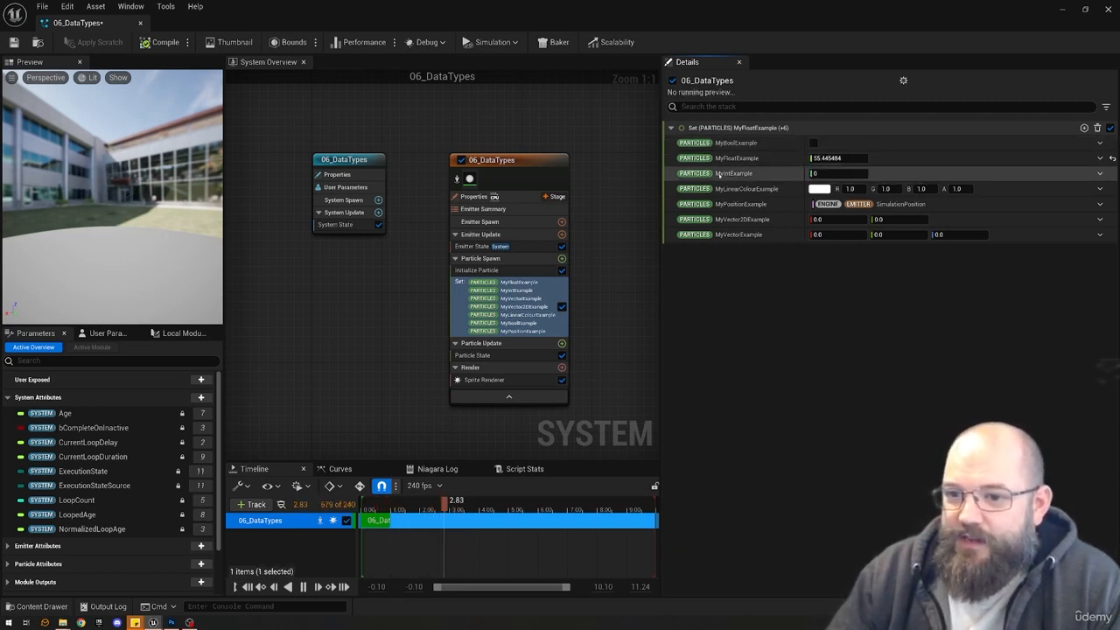
click(812, 173)
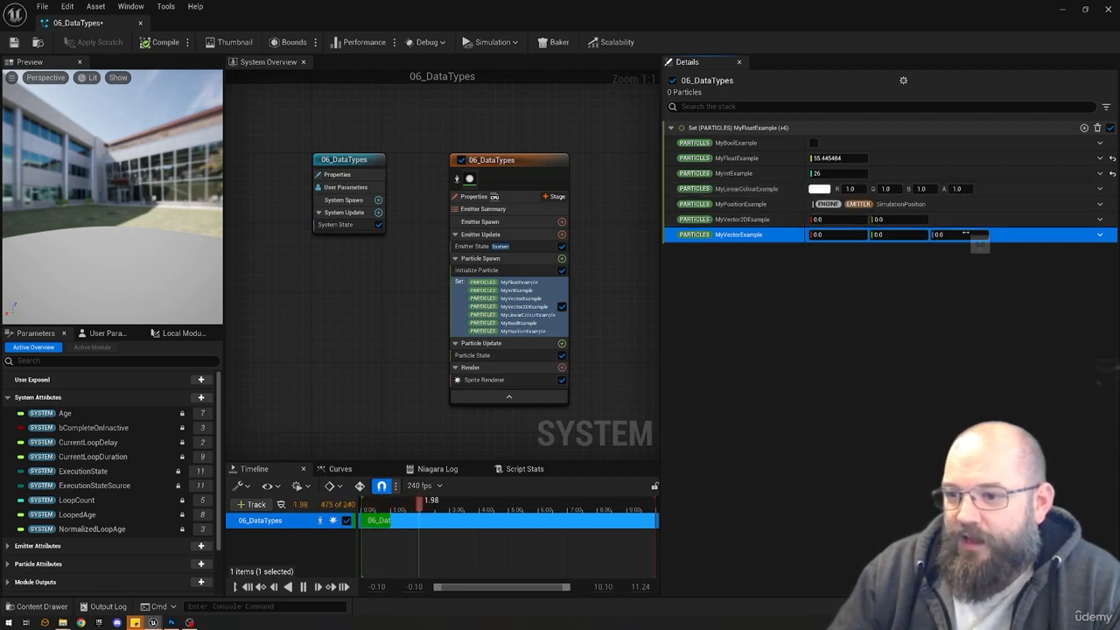
Set the first component of MyVectorExample to 1.
click(842, 236)
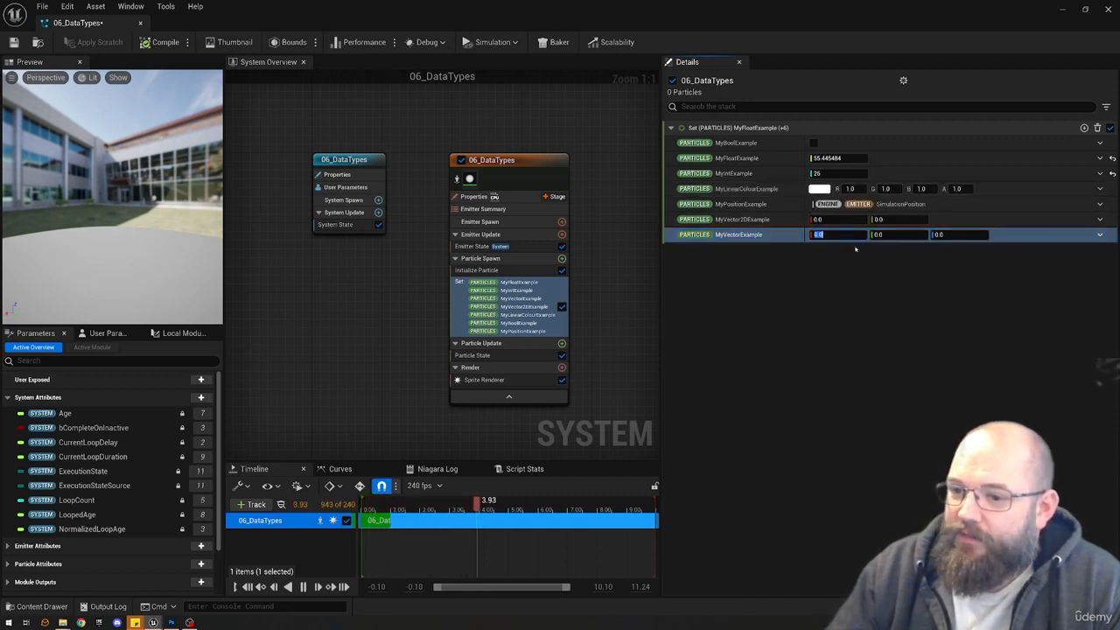
text(1)
key(Tab)
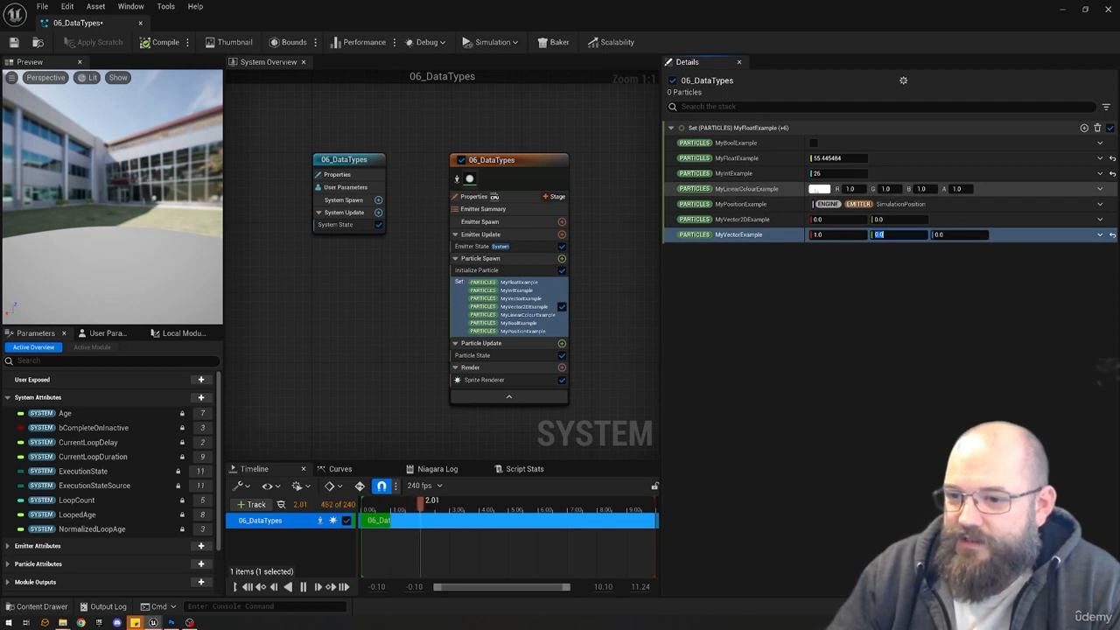
Make MyLinearColourExample pure red by setting its green and blue channels to 0.
click(892, 189)
text(0)
key(Tab)
text(0)
key(Tab)
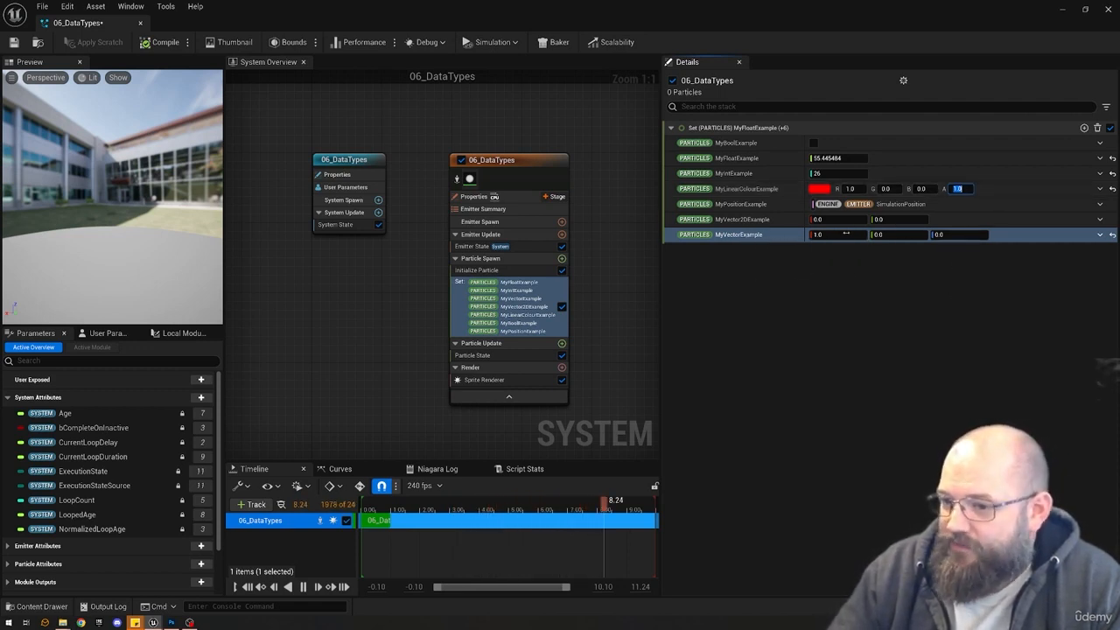
click(740, 235)
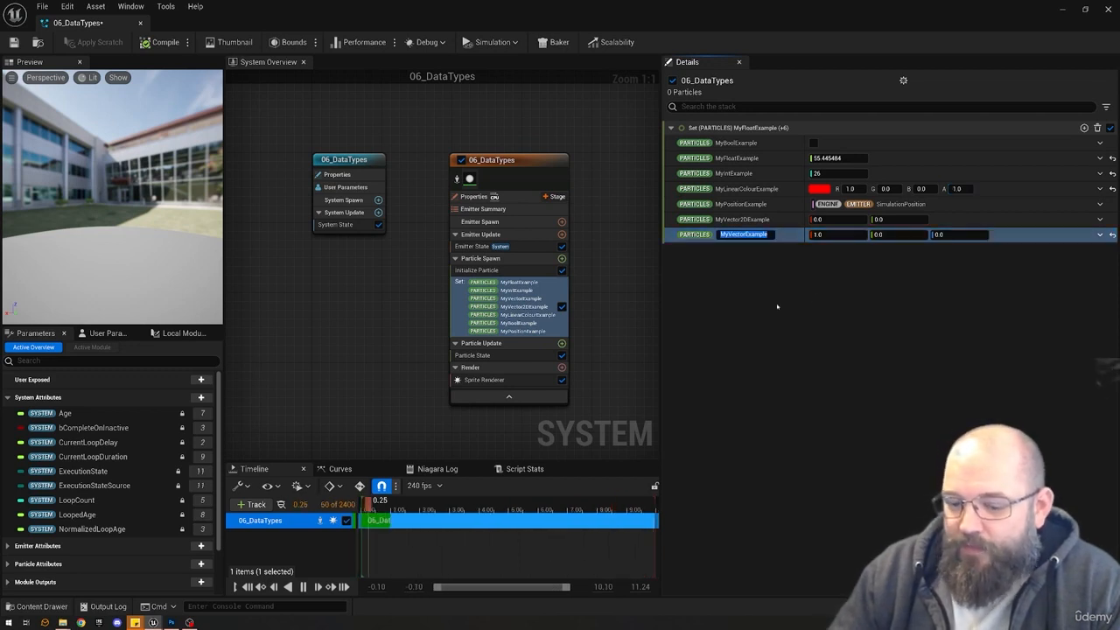
click(792, 313)
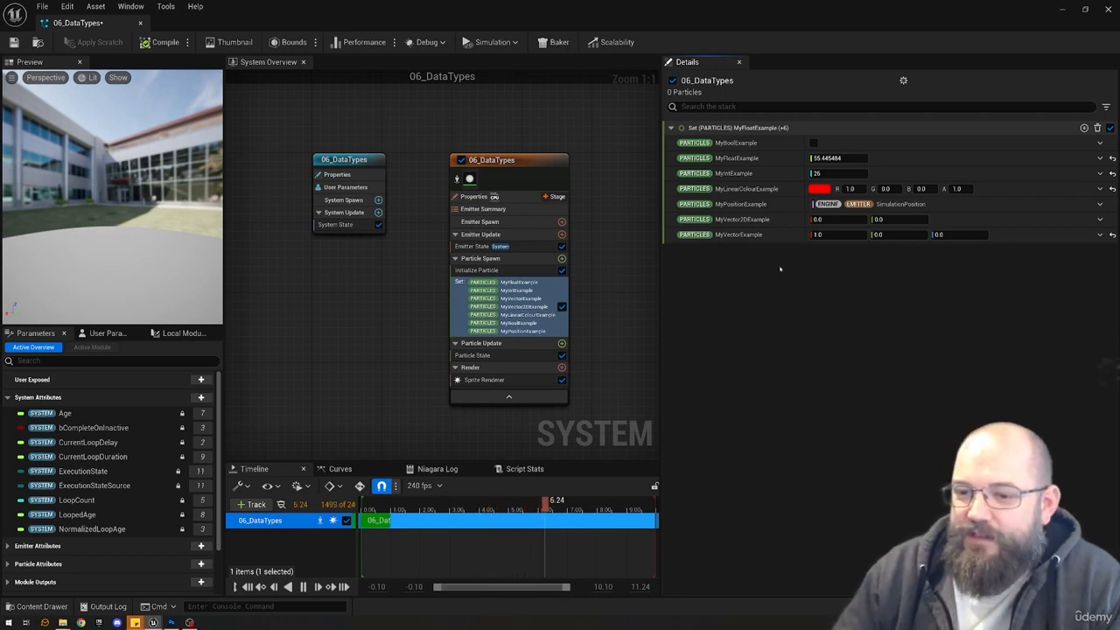
Replace the linked SimulationPosition input of MyPositionExample with a new local value.
click(992, 235)
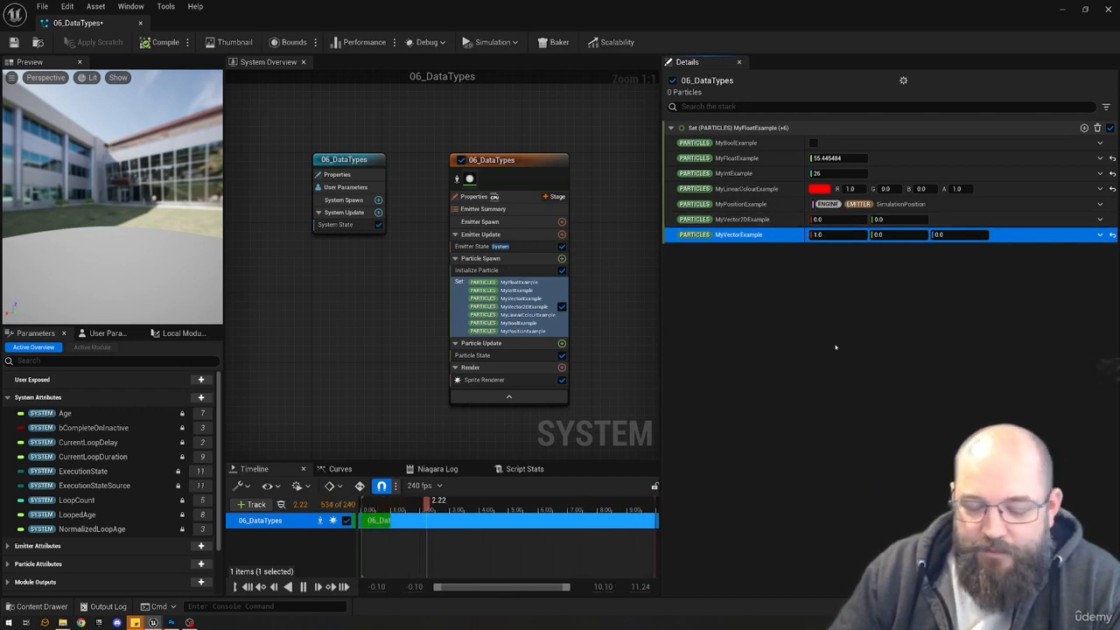
click(757, 205)
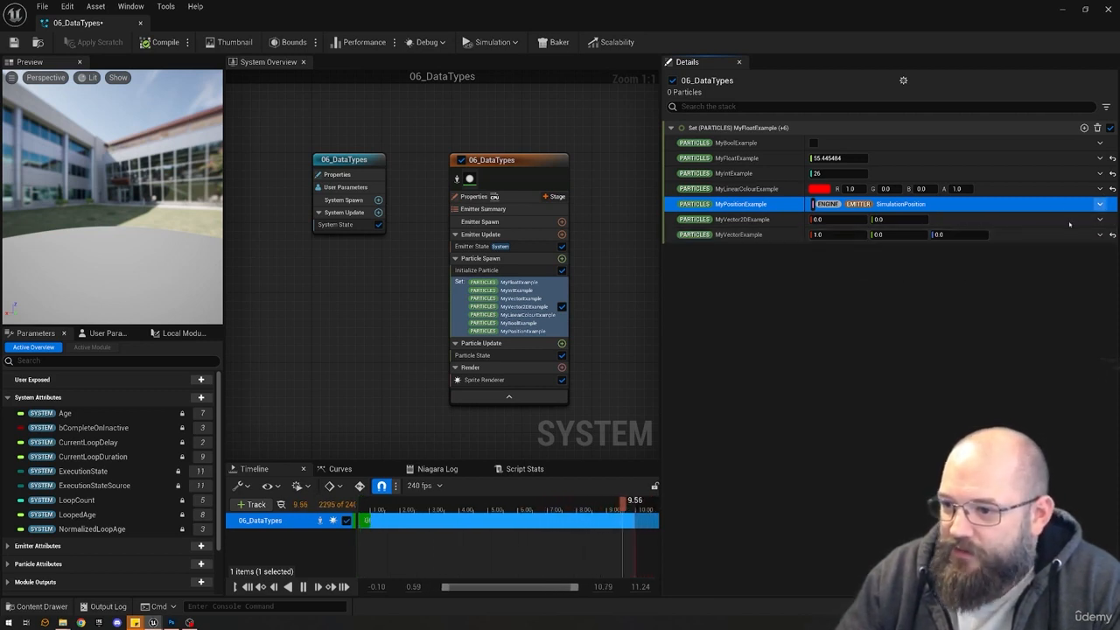
click(1111, 206)
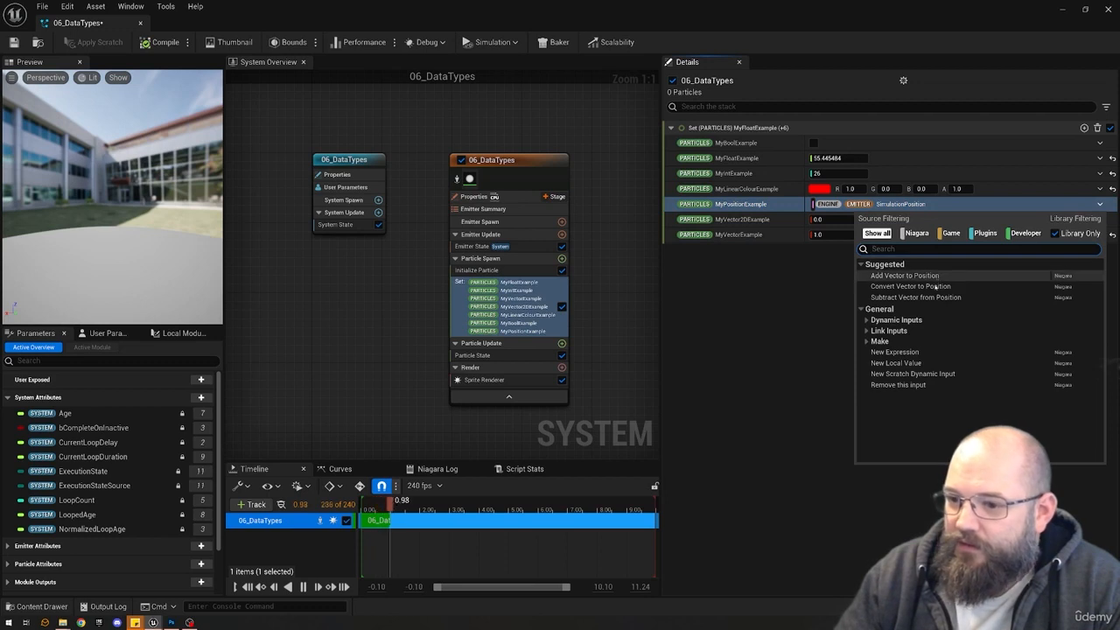
click(896, 363)
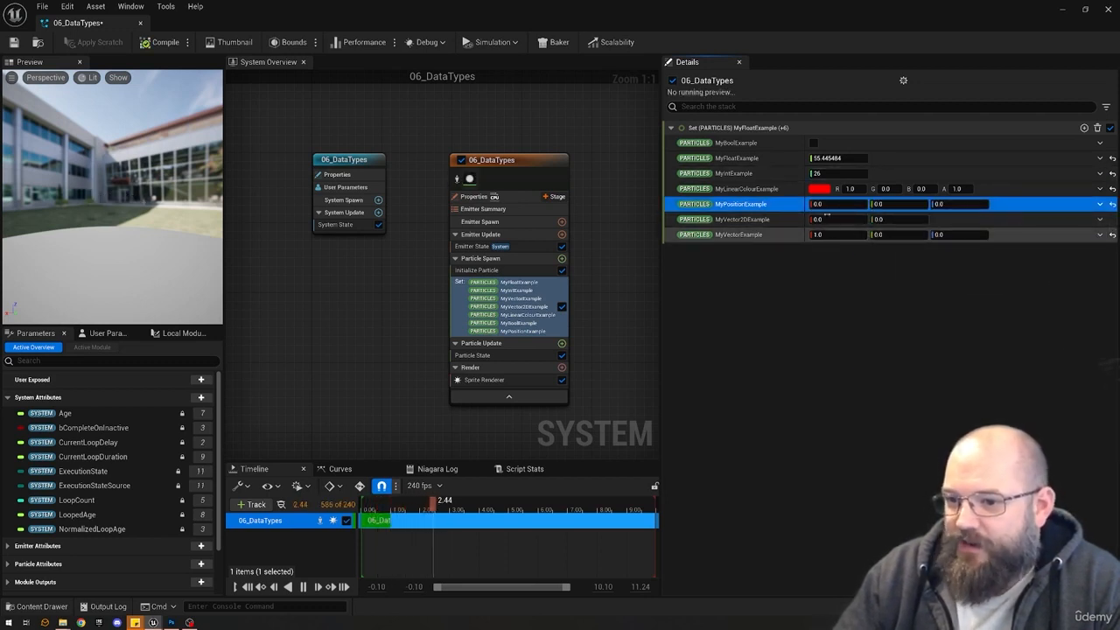
Set the first component of both MyPositionExample and MyVectorExample to 5.
click(838, 204)
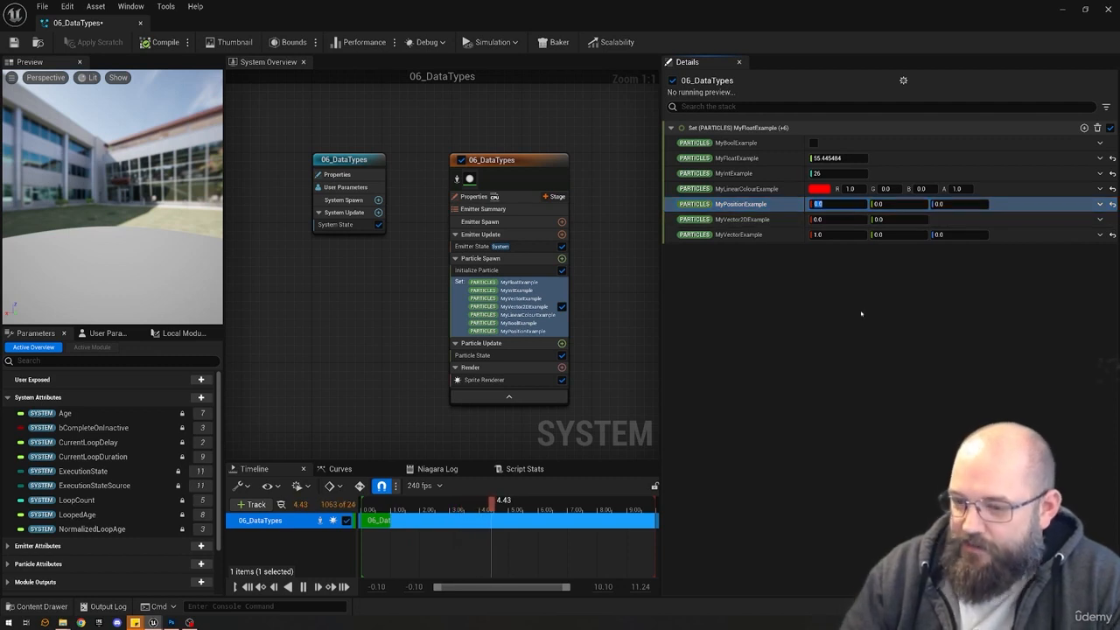
text(5)
key(Return)
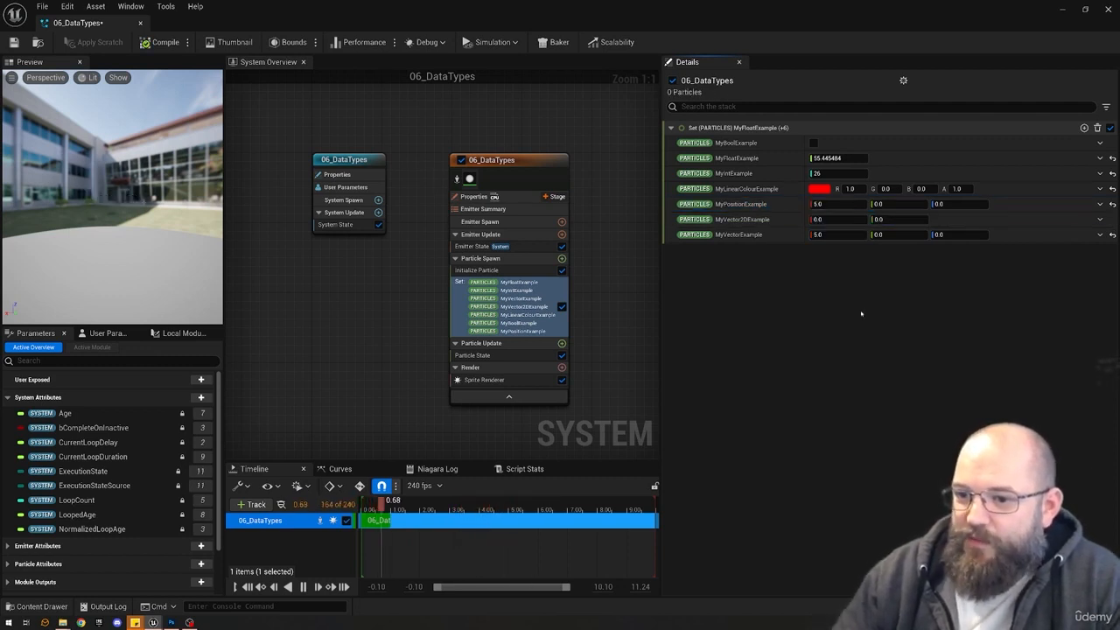
Try 500000 as the first component of MyPositionExample and return it to 5.
click(843, 204)
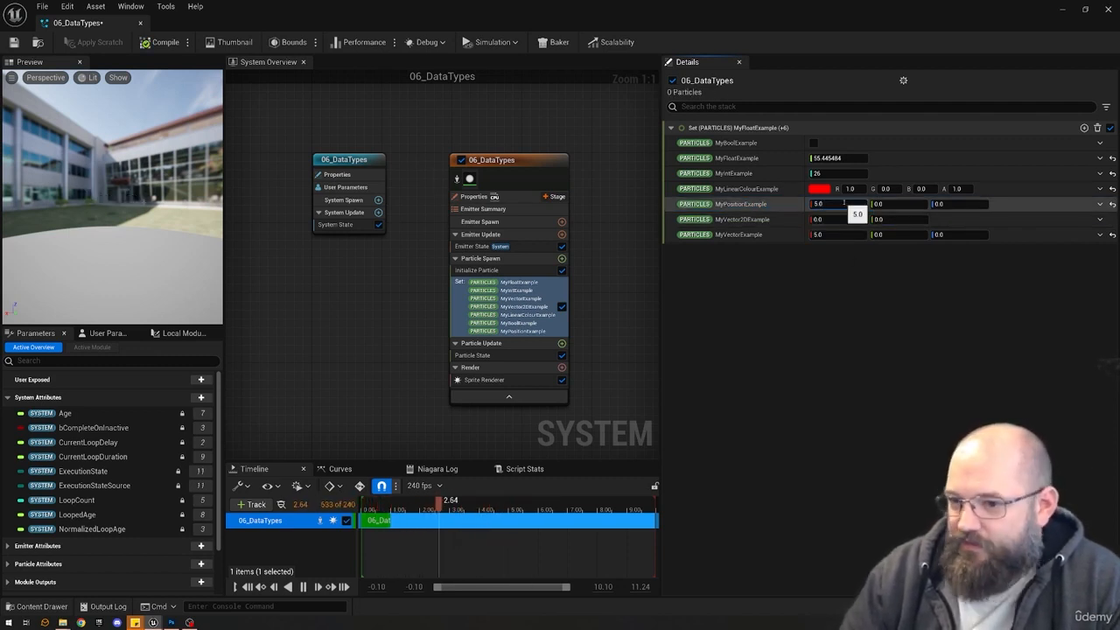
text(500000)
key(Return)
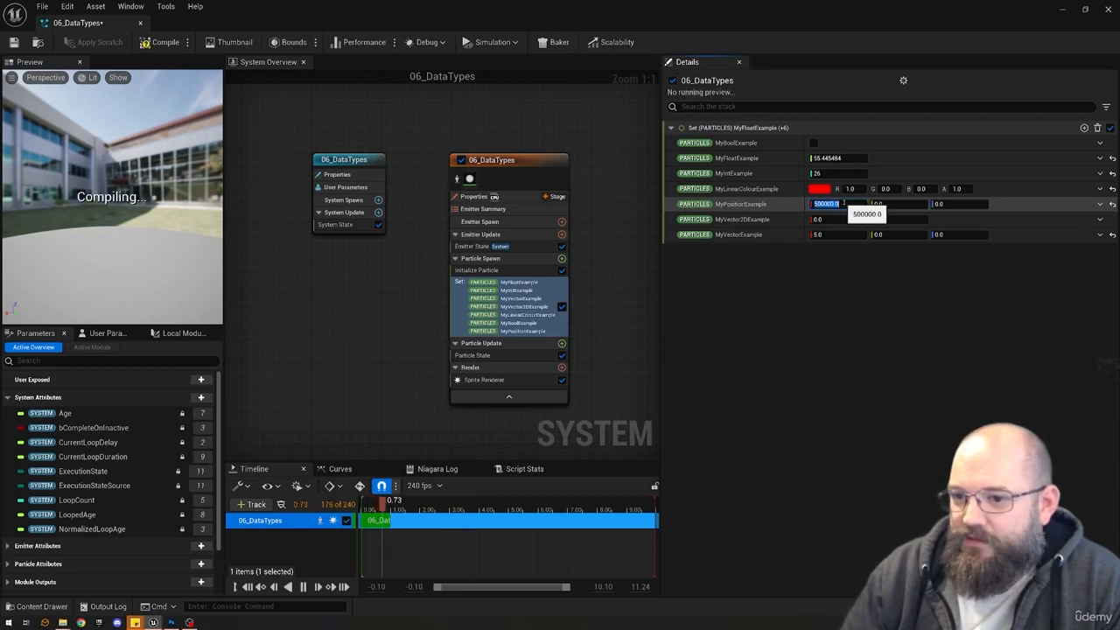
text(5)
key(Return)
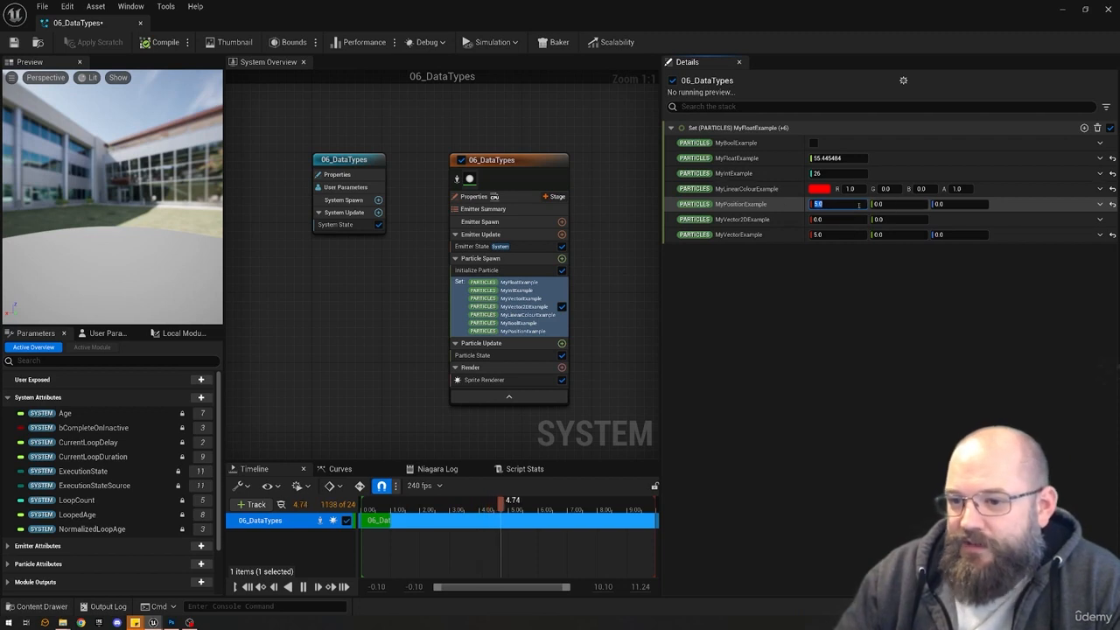
click(827, 298)
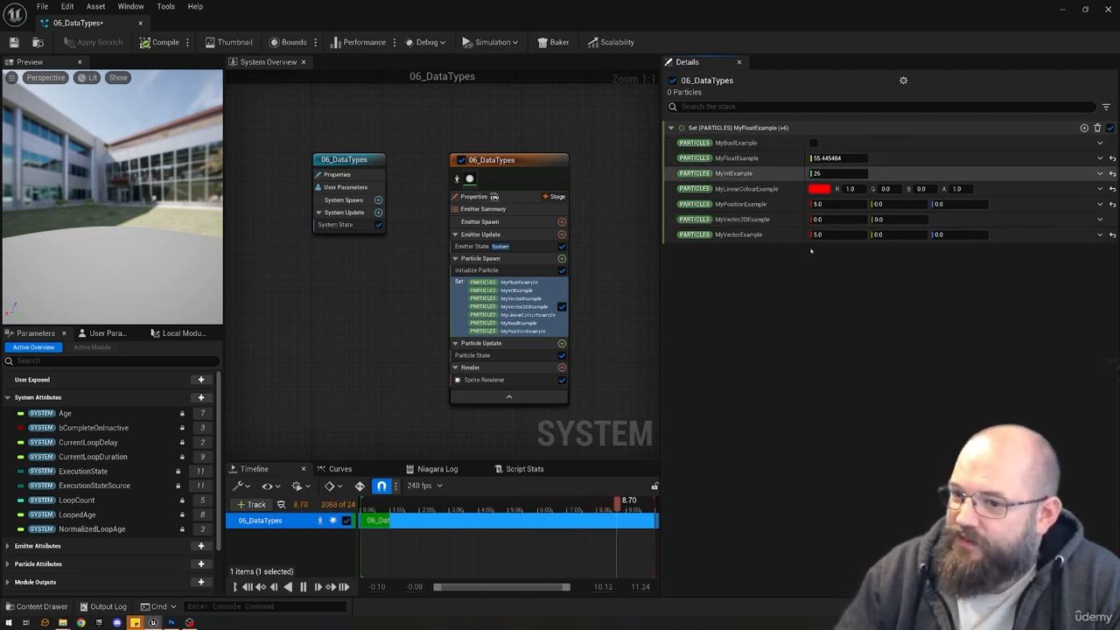
Review the input options for MyBoolExample and the common data types offered for new parameters in the Set module.
click(1099, 143)
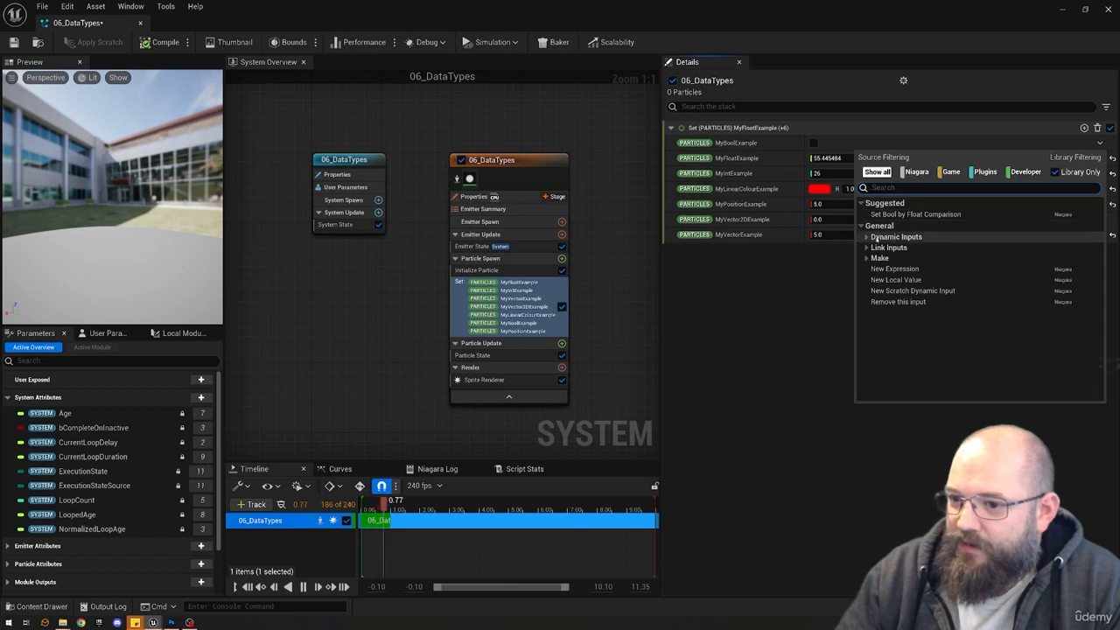
click(816, 287)
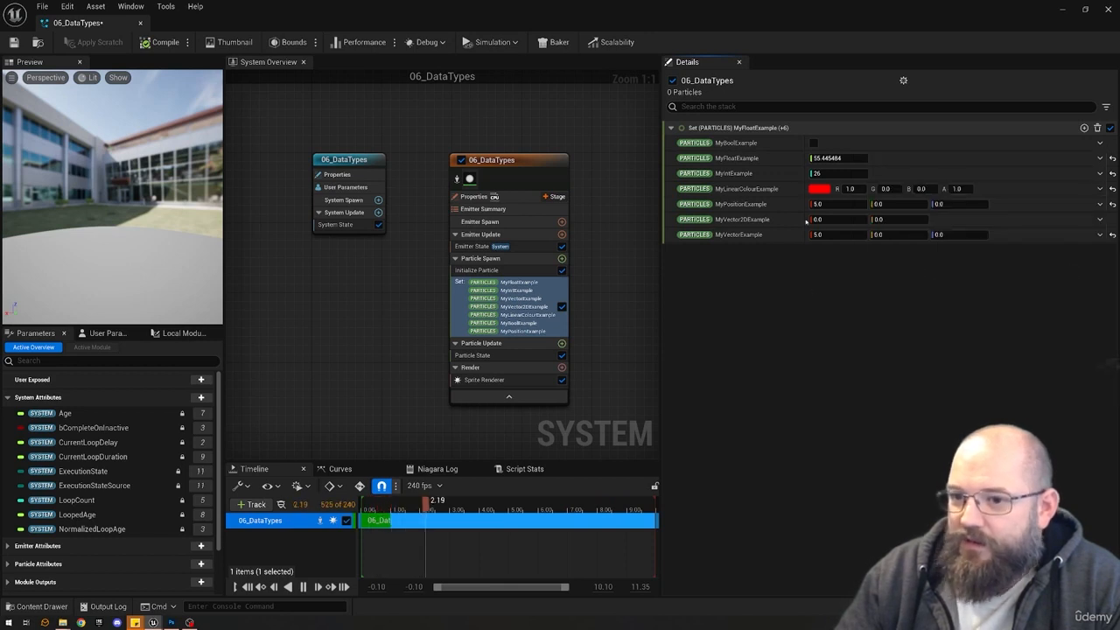
click(1084, 128)
click(958, 155)
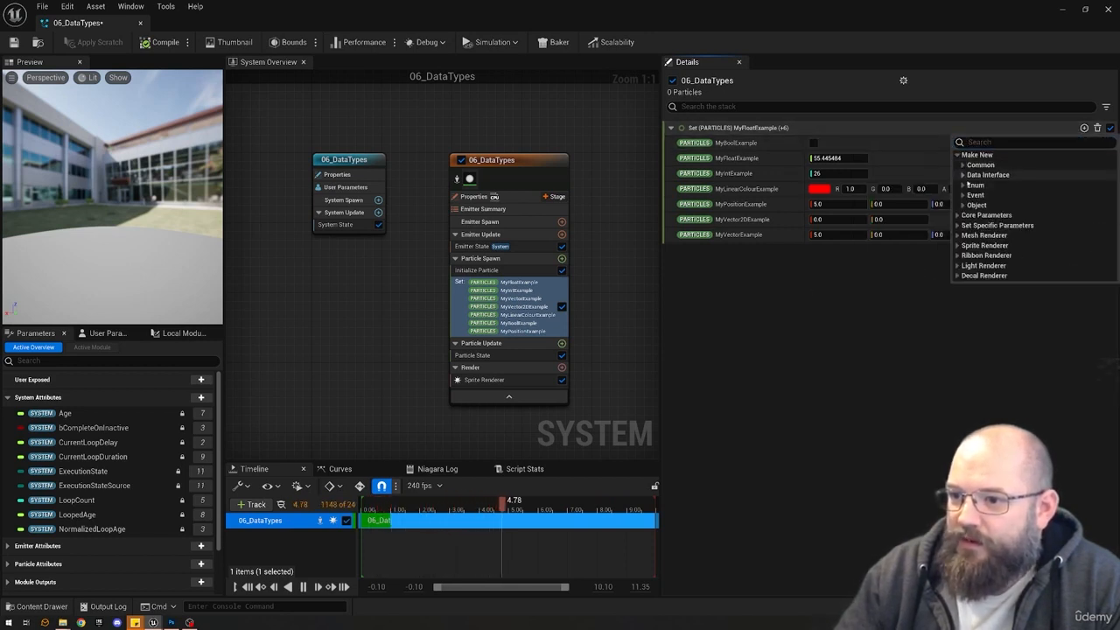
click(1005, 164)
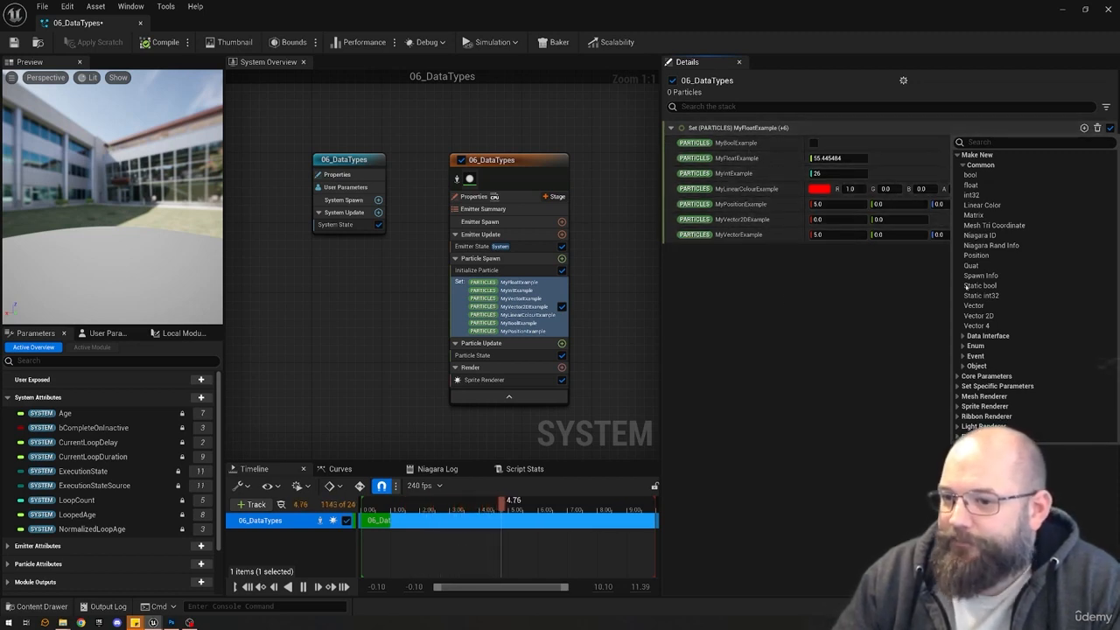
click(827, 289)
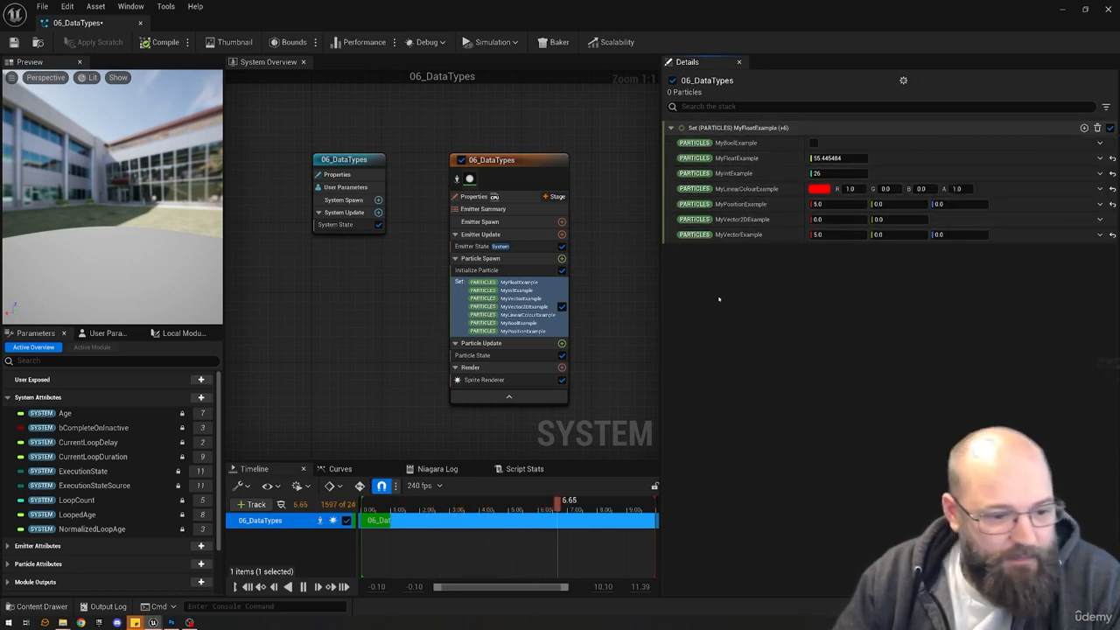
Examine the example parameters and their type colours under Particle Attributes, leaving the System and Particle Attributes groups collapsed.
click(9, 397)
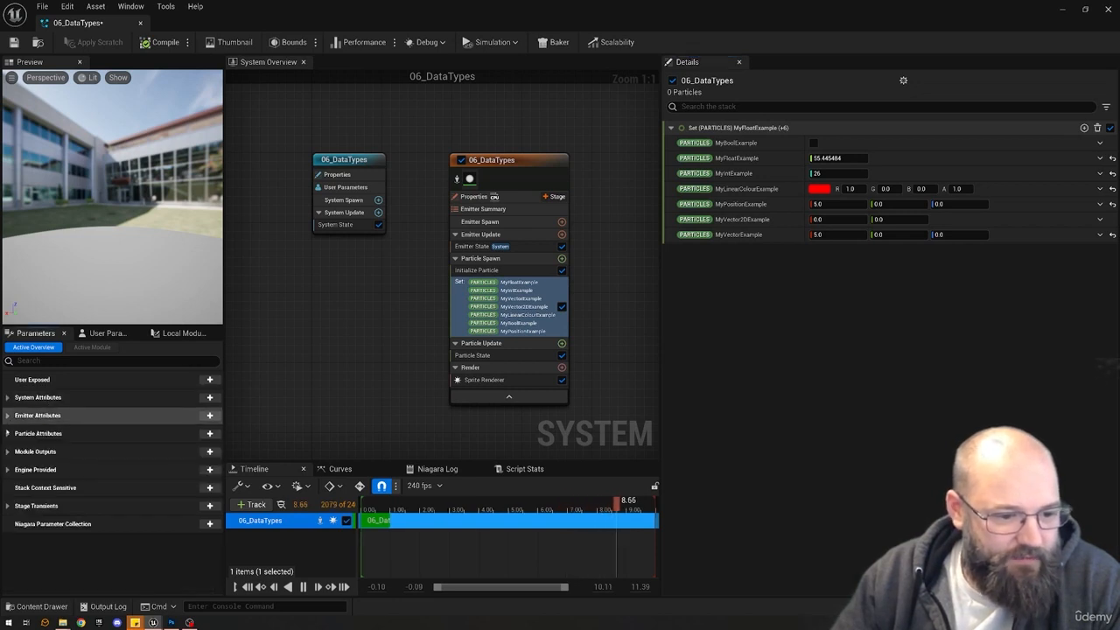
click(7, 433)
scroll(106, 429, down, 1)
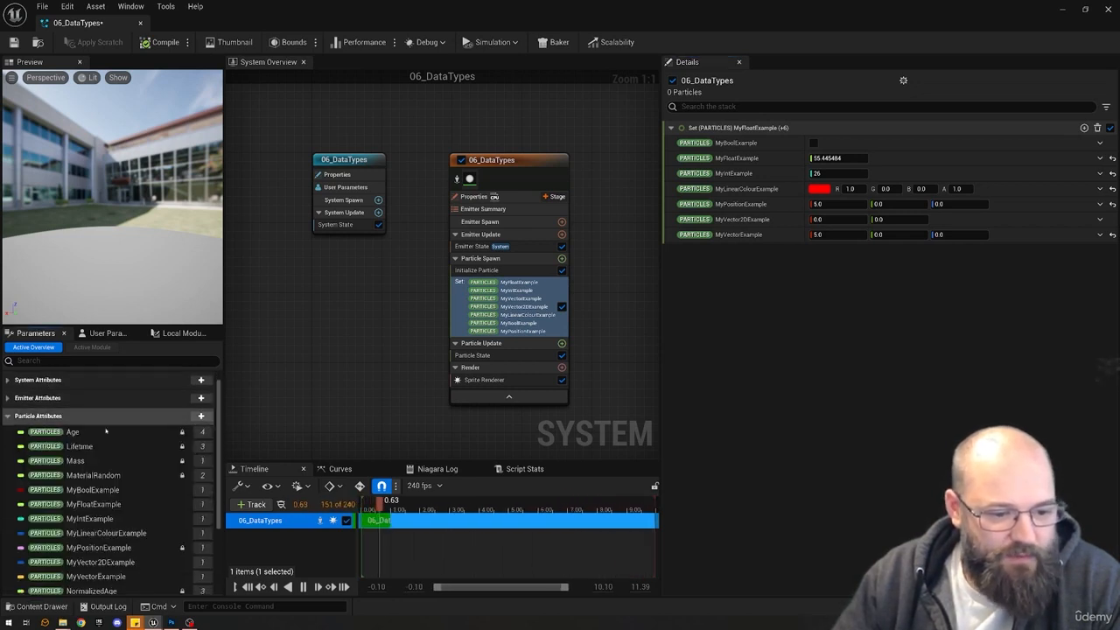
scroll(106, 429, down, 3)
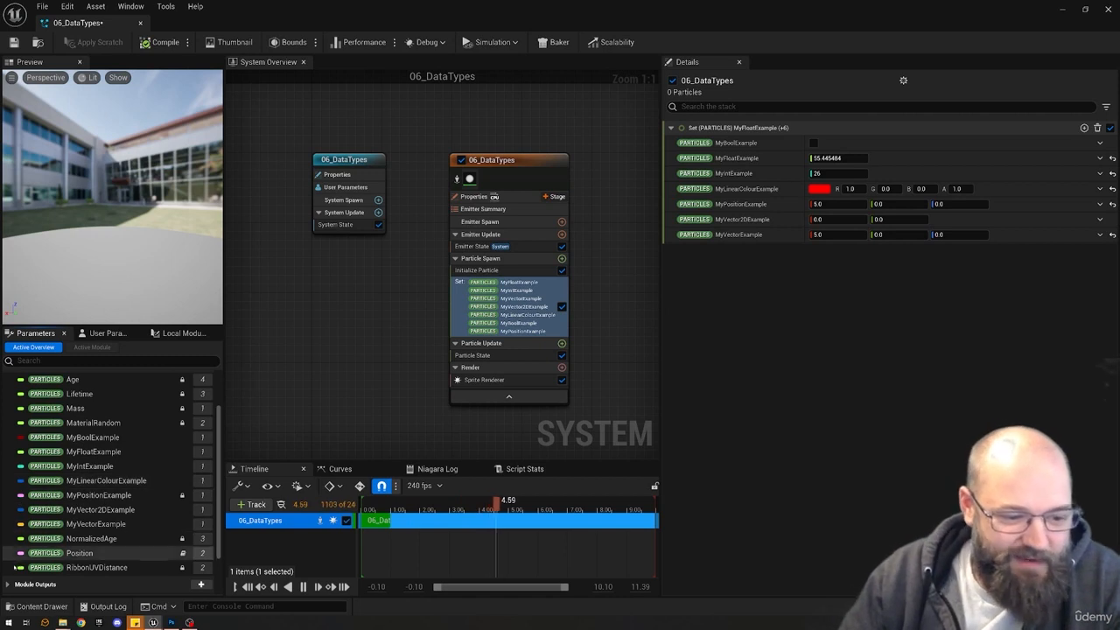
scroll(68, 514, up, 1)
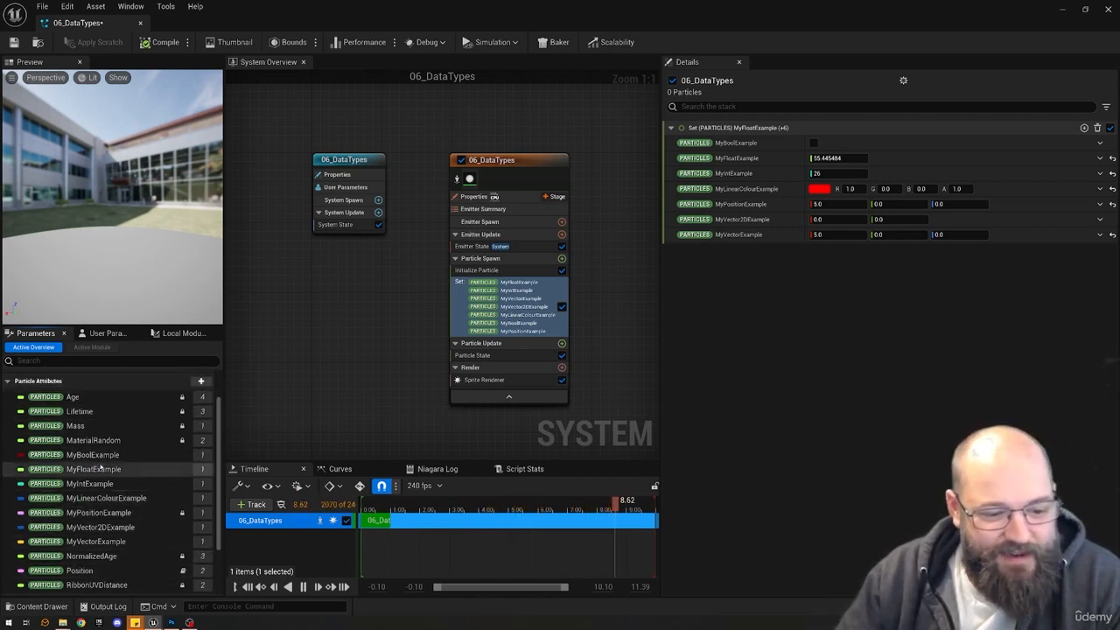
scroll(53, 463, down, 1)
scroll(54, 422, up, 1)
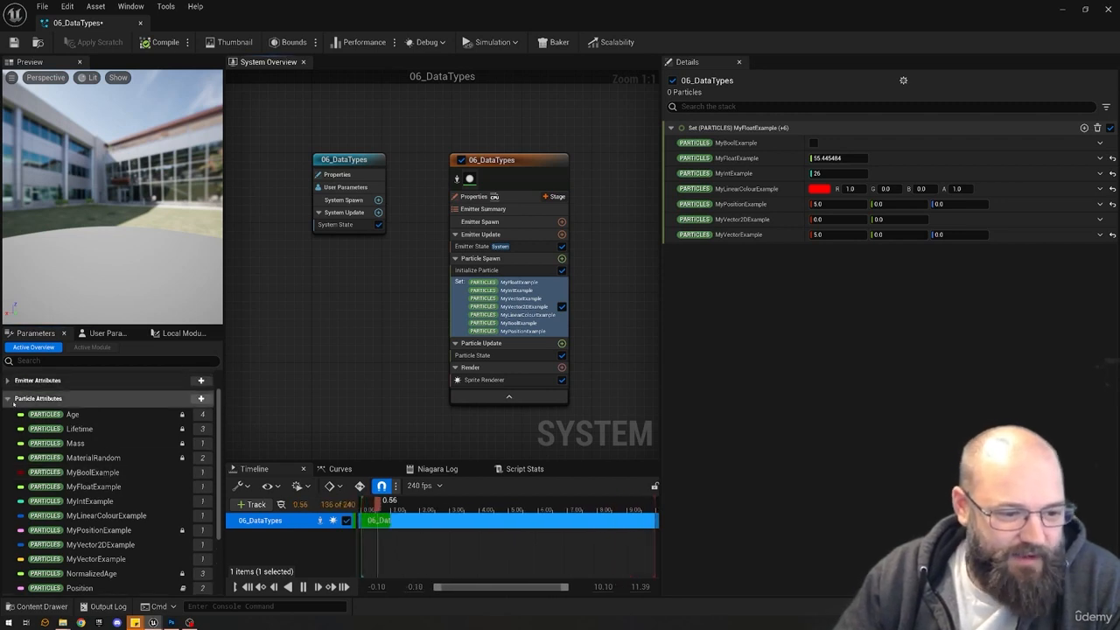
click(8, 398)
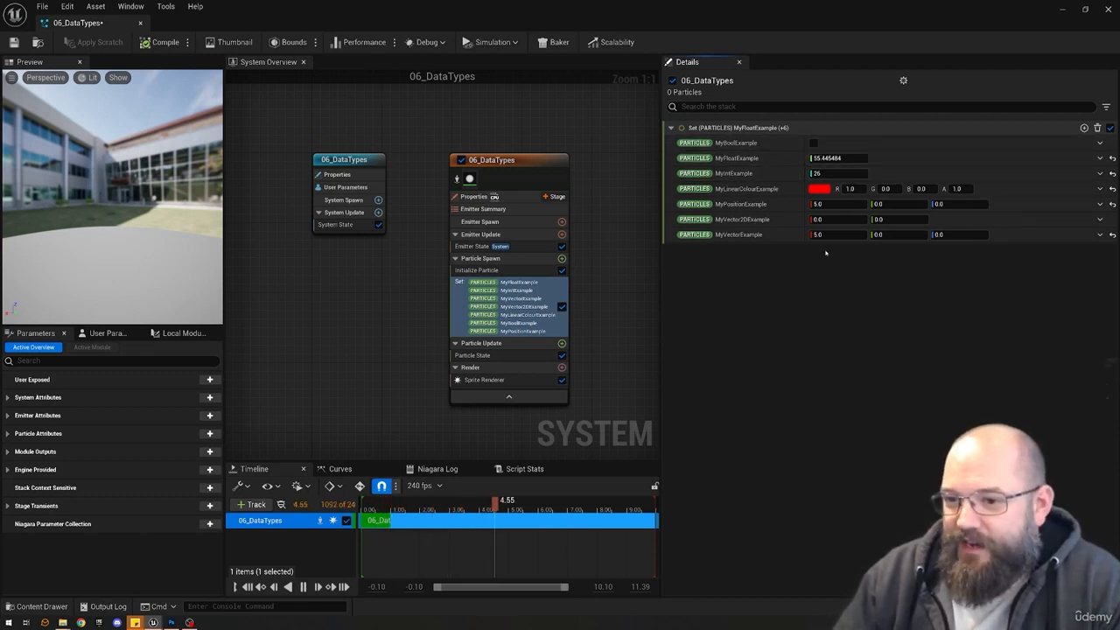
drag(804, 145, 801, 144)
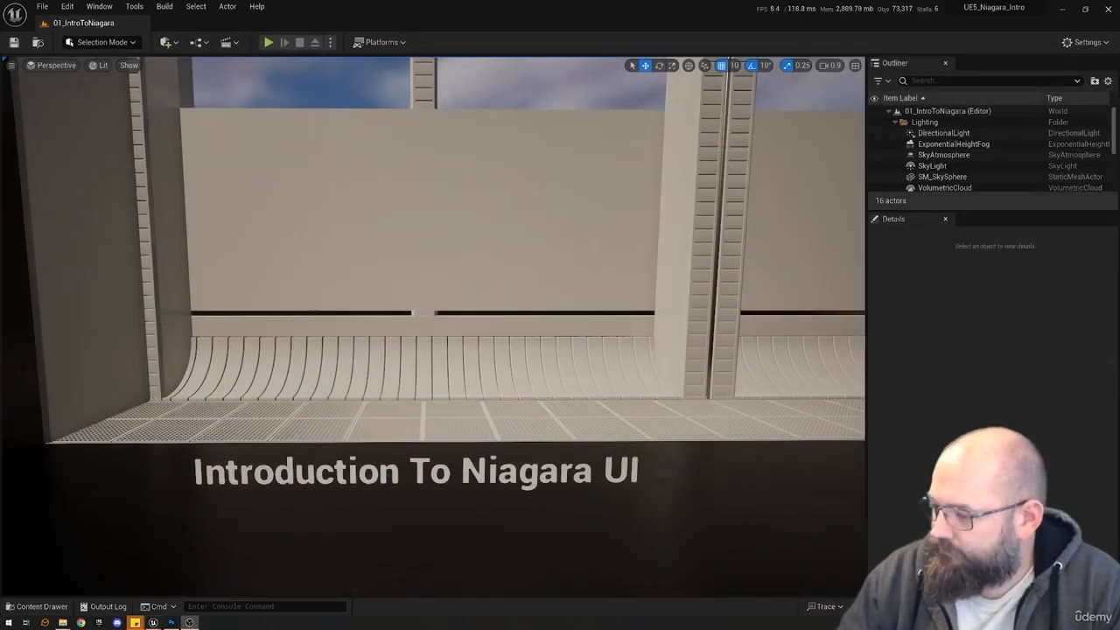
Reveal the editor icons in the 01_IntroToNiagara level and open the Niagara actor's 01_NiagaraSystem asset for editing.
click(515, 257)
key(g)
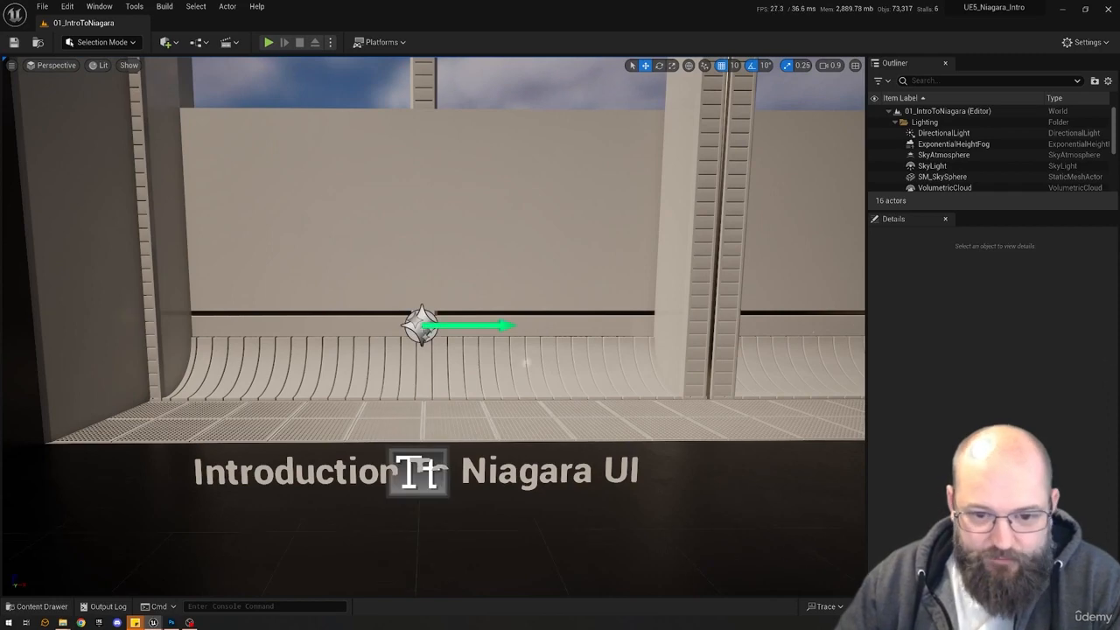
click(421, 325)
key(ctrl+e)
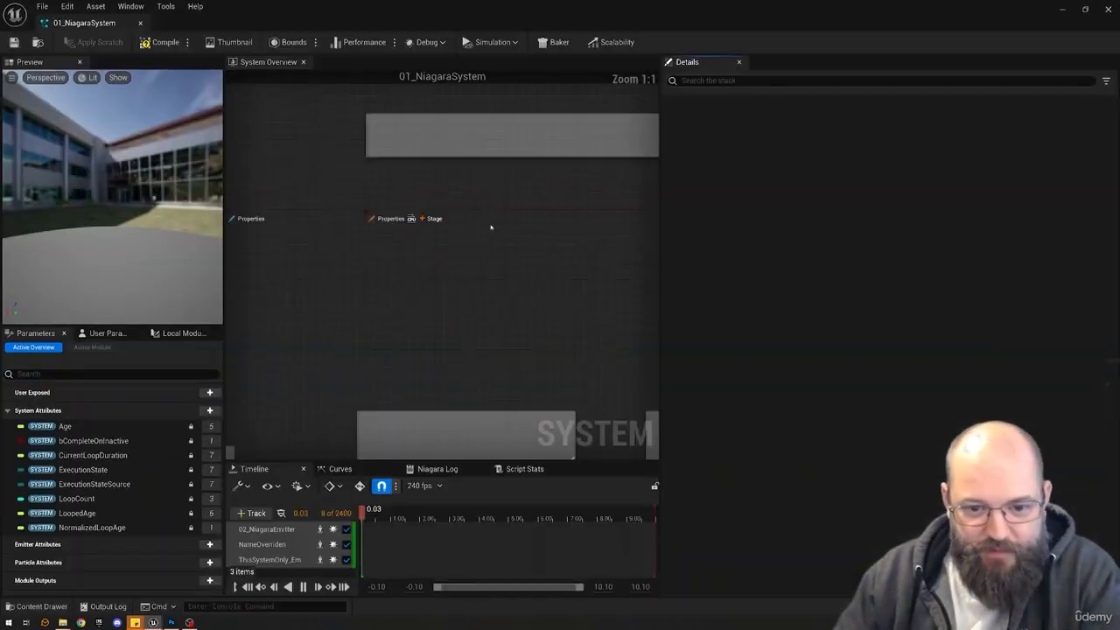
Widen the System Overview graph area and bring all of its emitter nodes and comment notes into view.
scroll(358, 317, up, 1)
scroll(332, 333, up, 1)
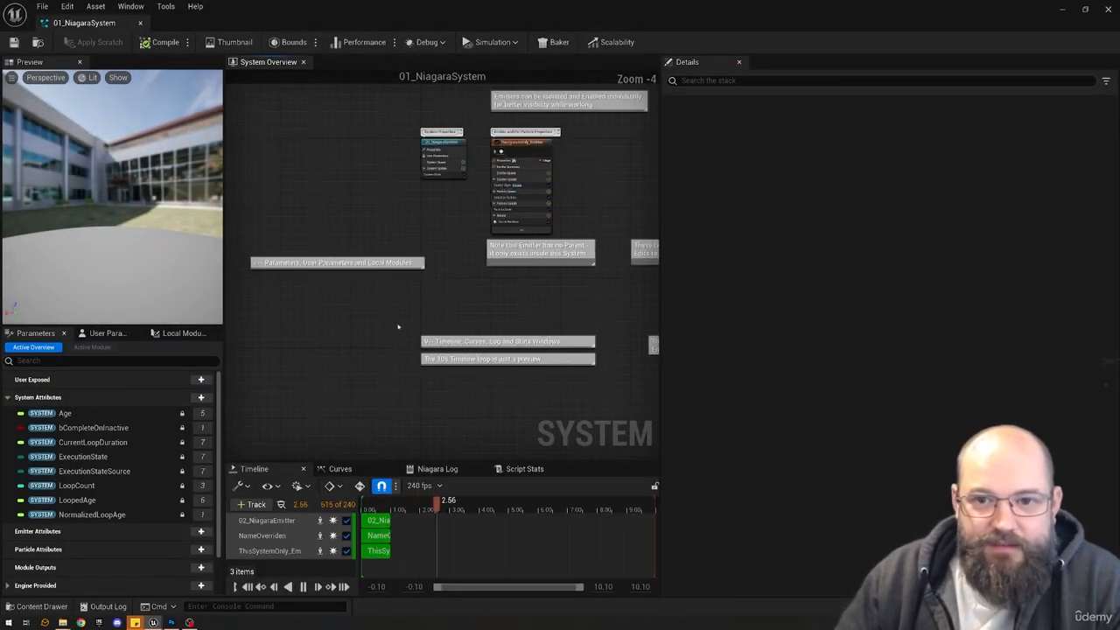
scroll(400, 324, down, 1)
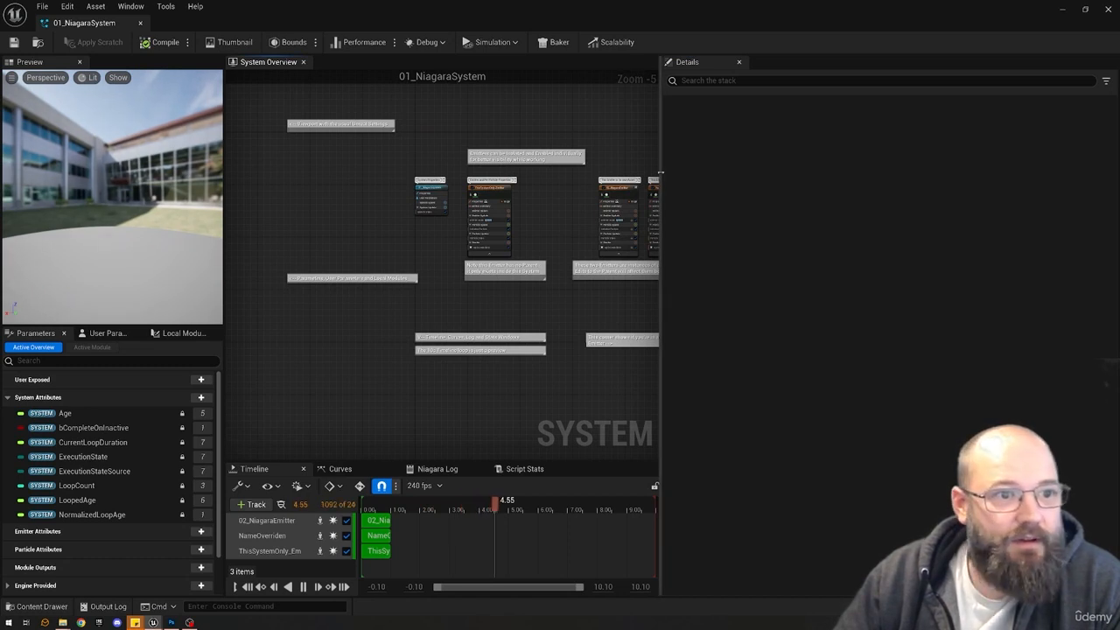
drag(661, 173, 848, 370)
right_drag(760, 260, 799, 331)
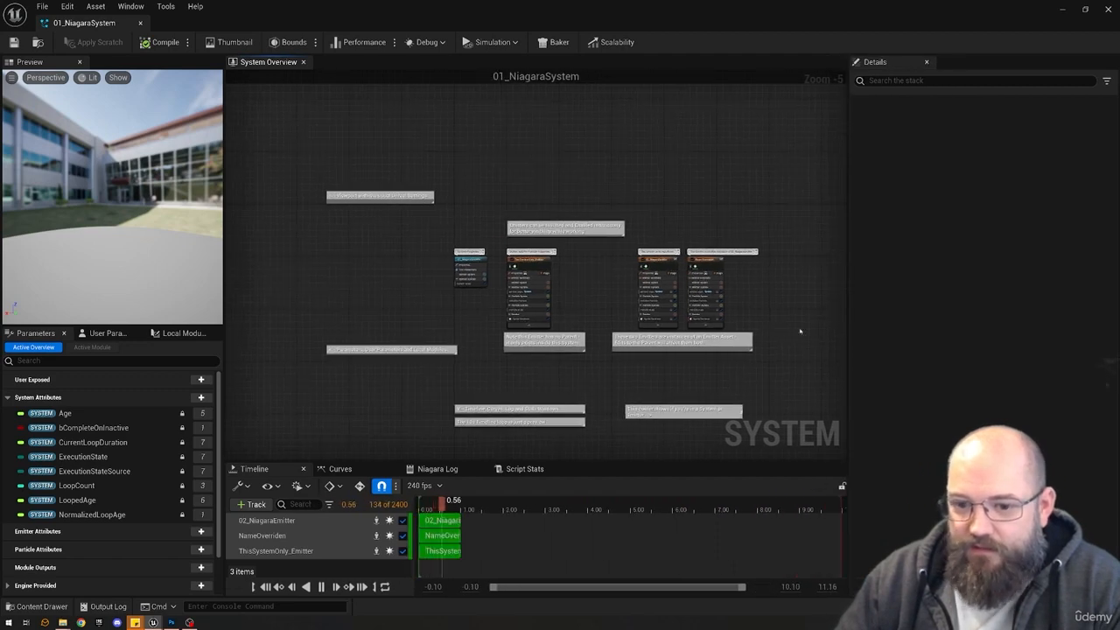
scroll(799, 332, up, 1)
right_drag(554, 347, 628, 321)
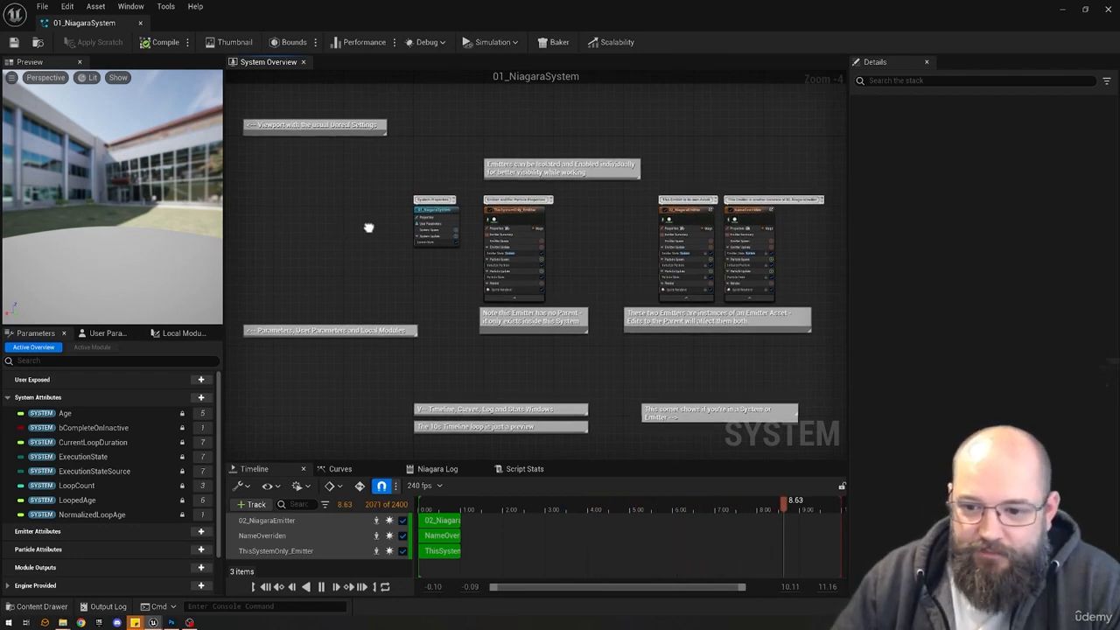
right_drag(370, 227, 364, 220)
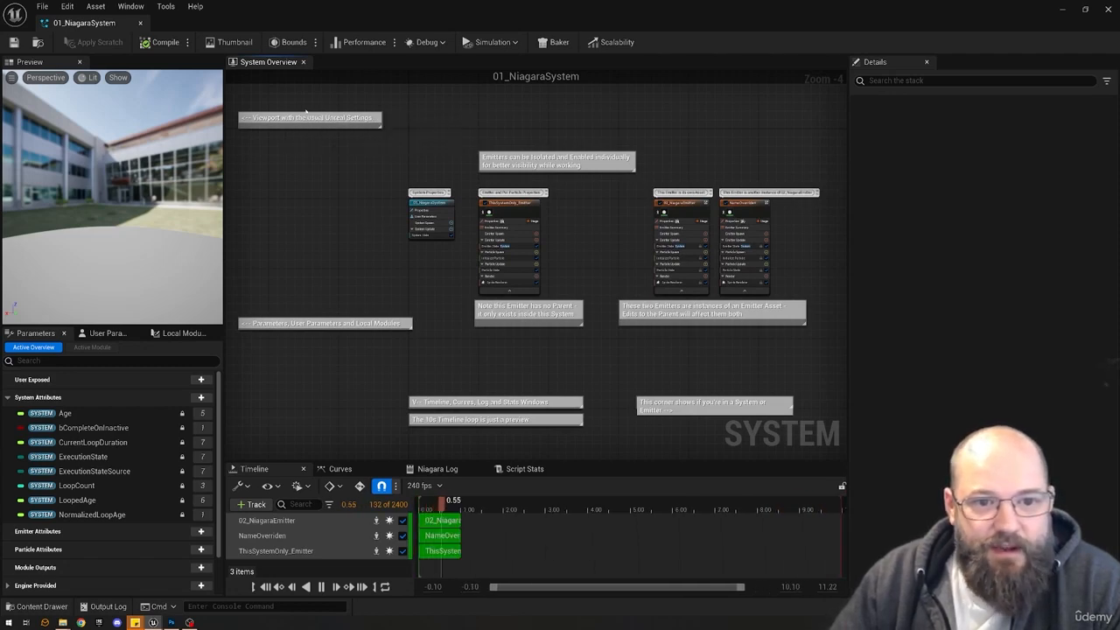
Look around the preview scene of 01_NiagaraSystem from different angles.
mouse_move(113, 190)
mouse_down()
mouse_move(171, 210)
mouse_move(140, 188)
mouse_move(161, 193)
mouse_move(106, 191)
mouse_up()
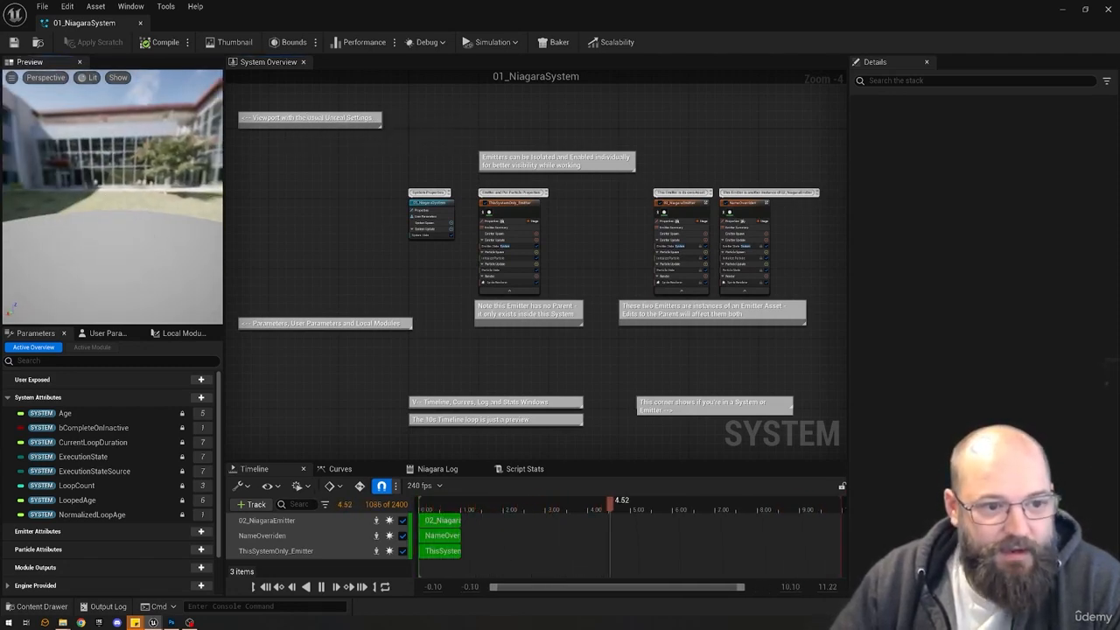
drag(163, 218, 54, 200)
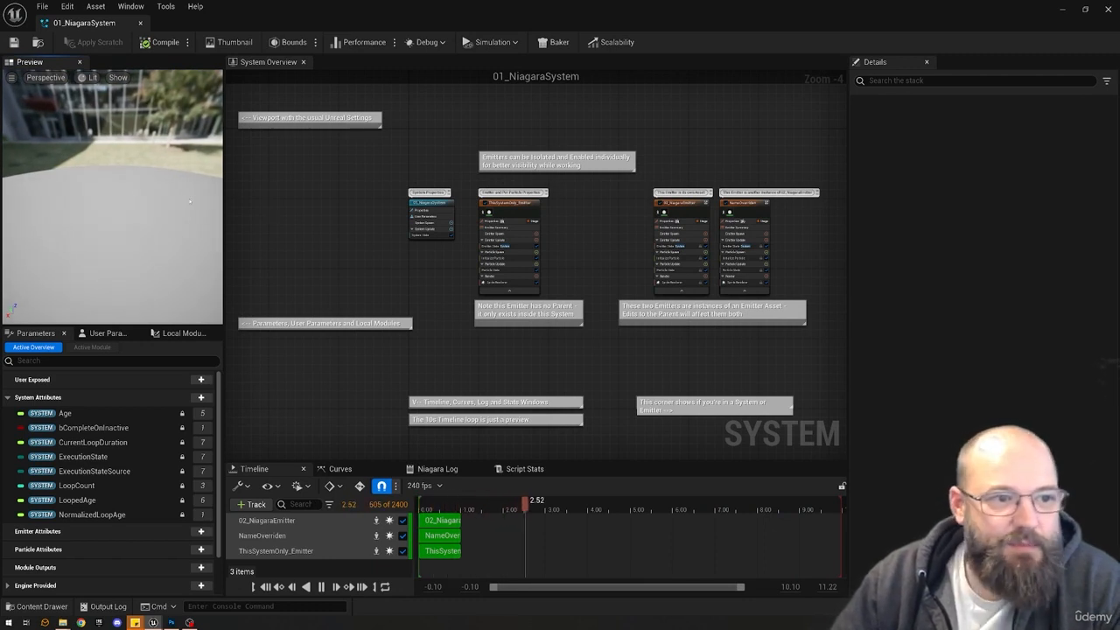
drag(104, 197, 104, 168)
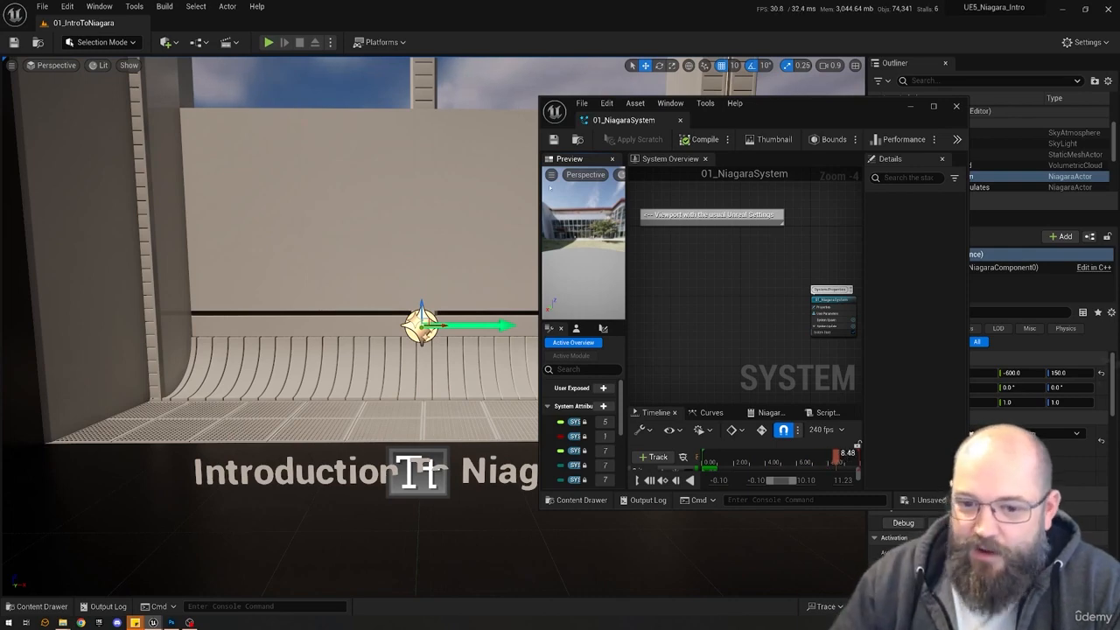
Maximize the 01_NiagaraSystem editor window and open the Preview Scene Settings.
double_click(837, 109)
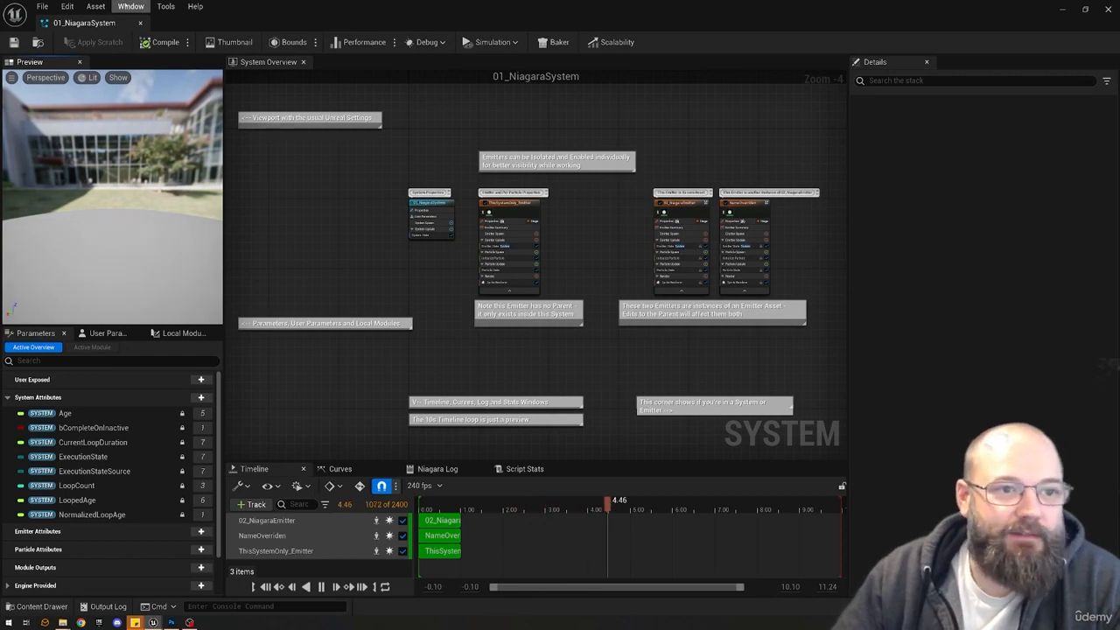
click(131, 6)
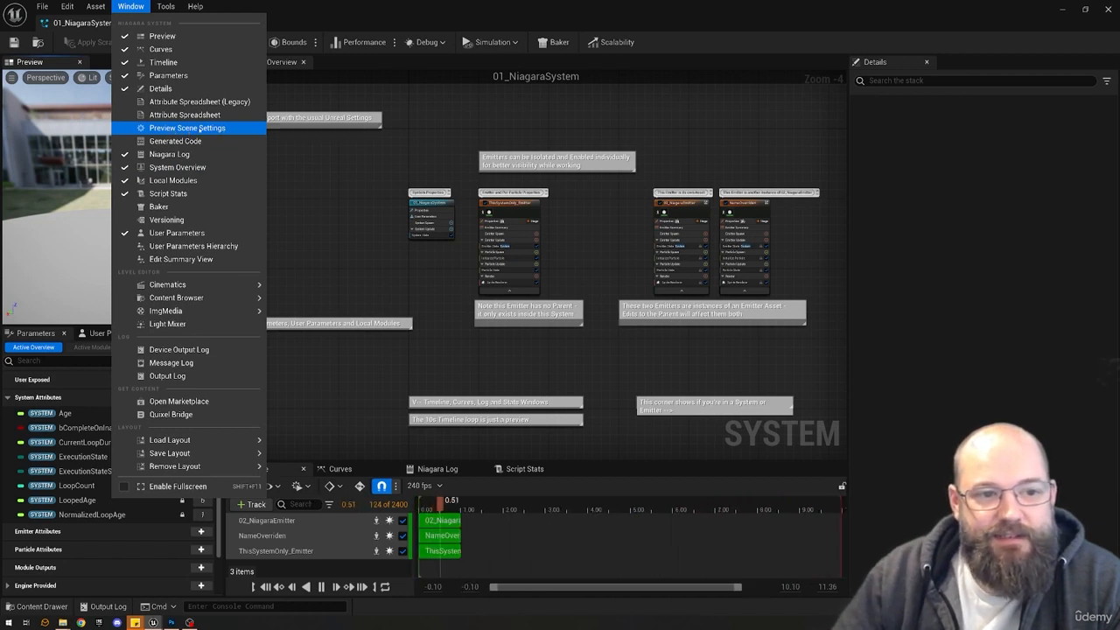
click(186, 127)
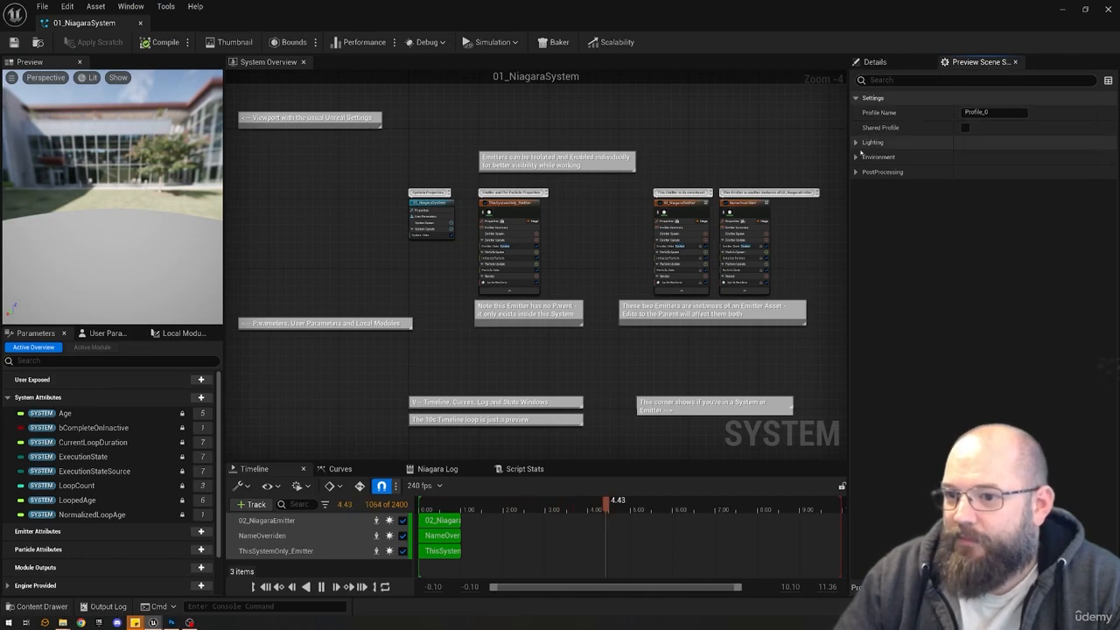
Expand the Lighting, Environment and PostProcessing settings and turn off Show Environment for the preview scene.
click(855, 171)
click(856, 156)
click(856, 143)
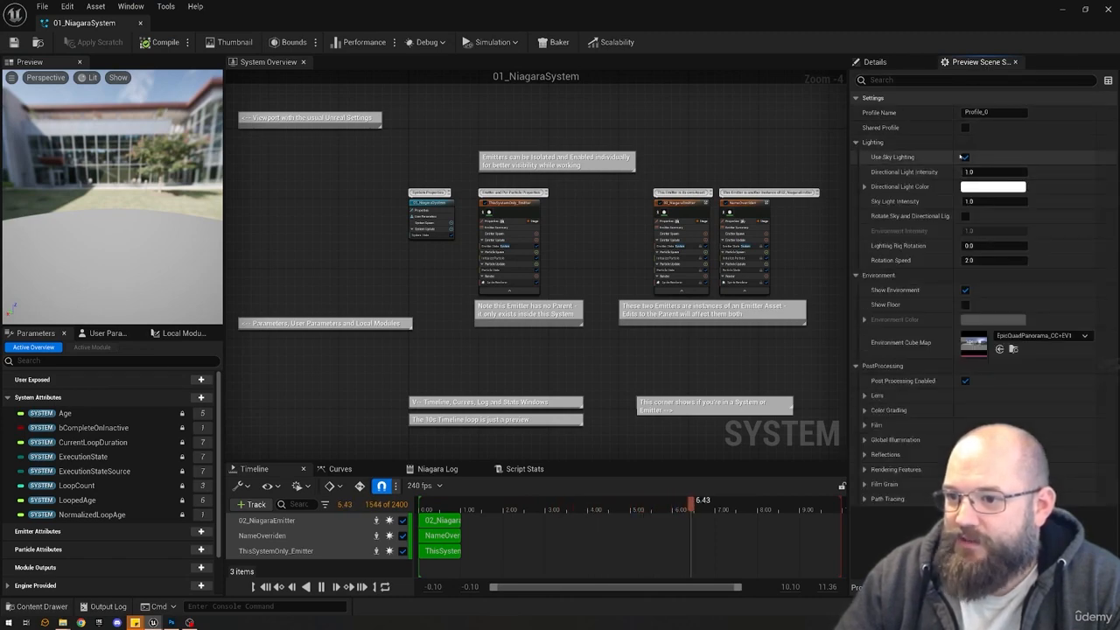
click(965, 158)
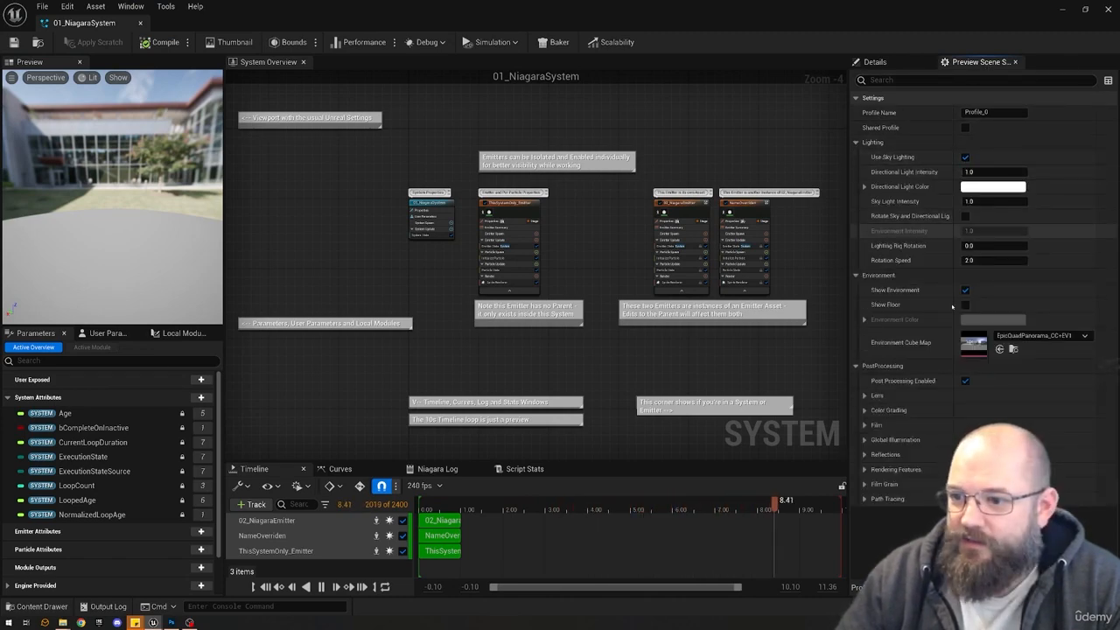
click(965, 290)
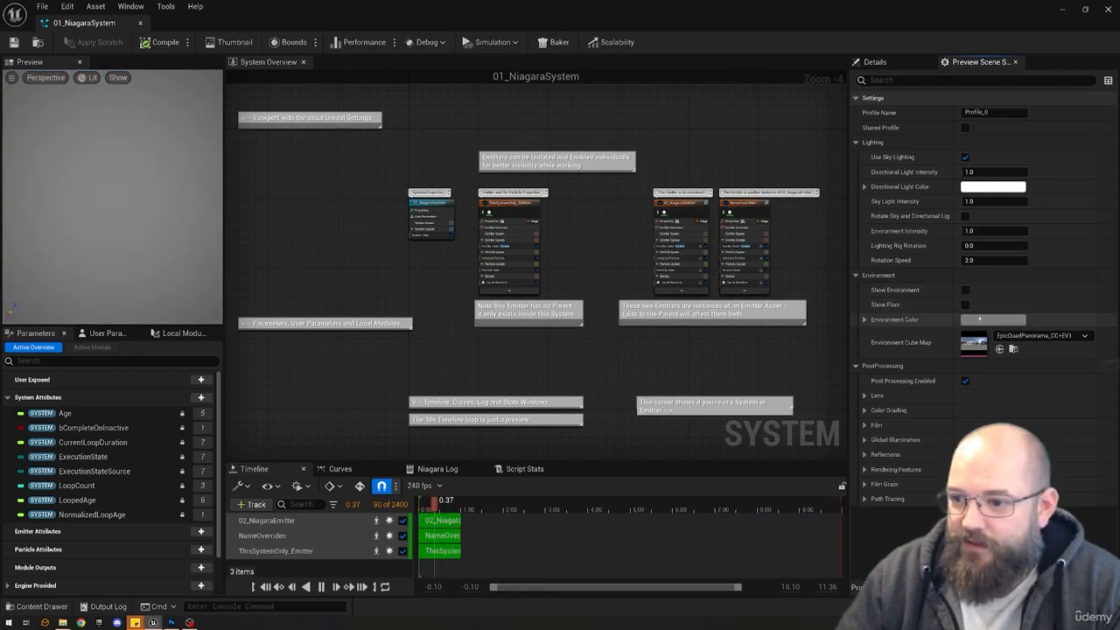
Set the preview scene's Environment Color to black.
click(992, 320)
drag(973, 443, 974, 465)
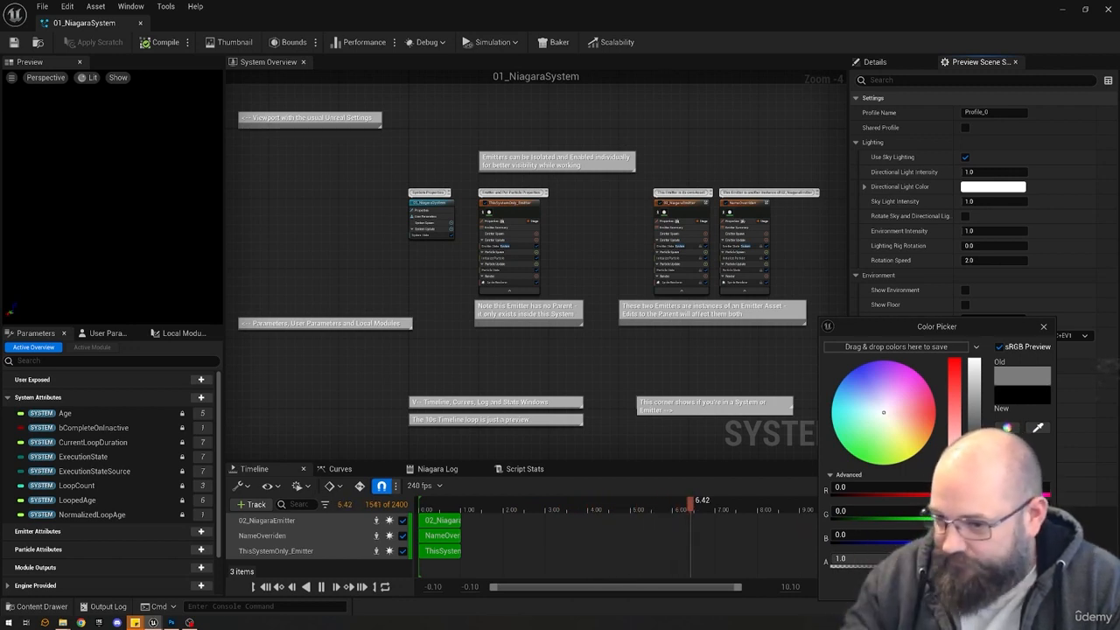
click(976, 585)
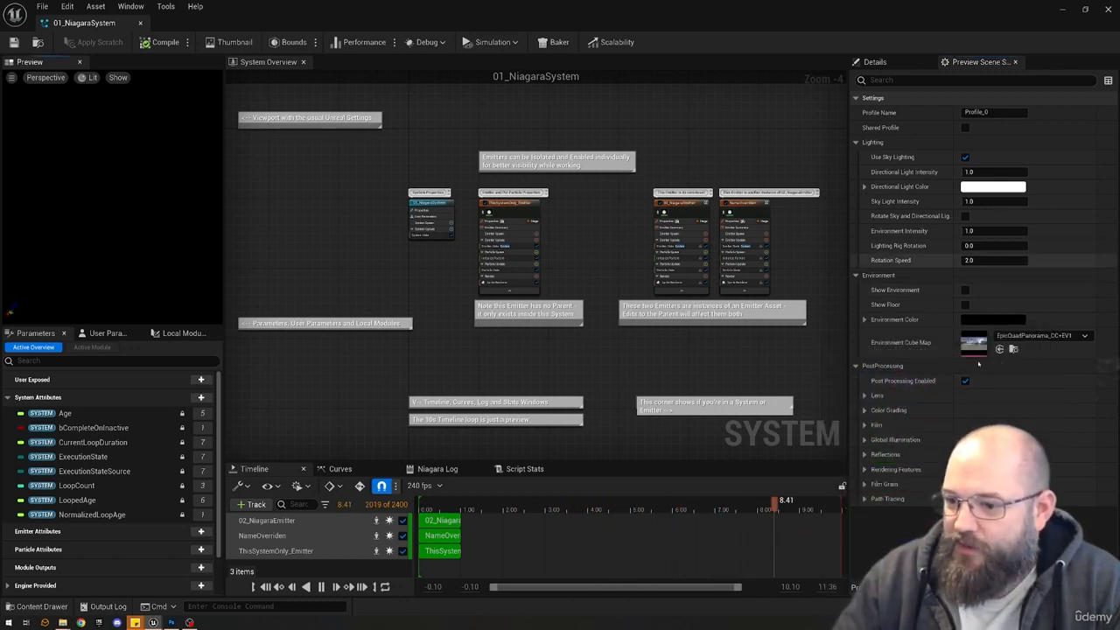
Set the Environment Cube Map to Desert_Outer_HDR and turn Show Environment back on to view it in the preview.
click(1049, 335)
click(1041, 486)
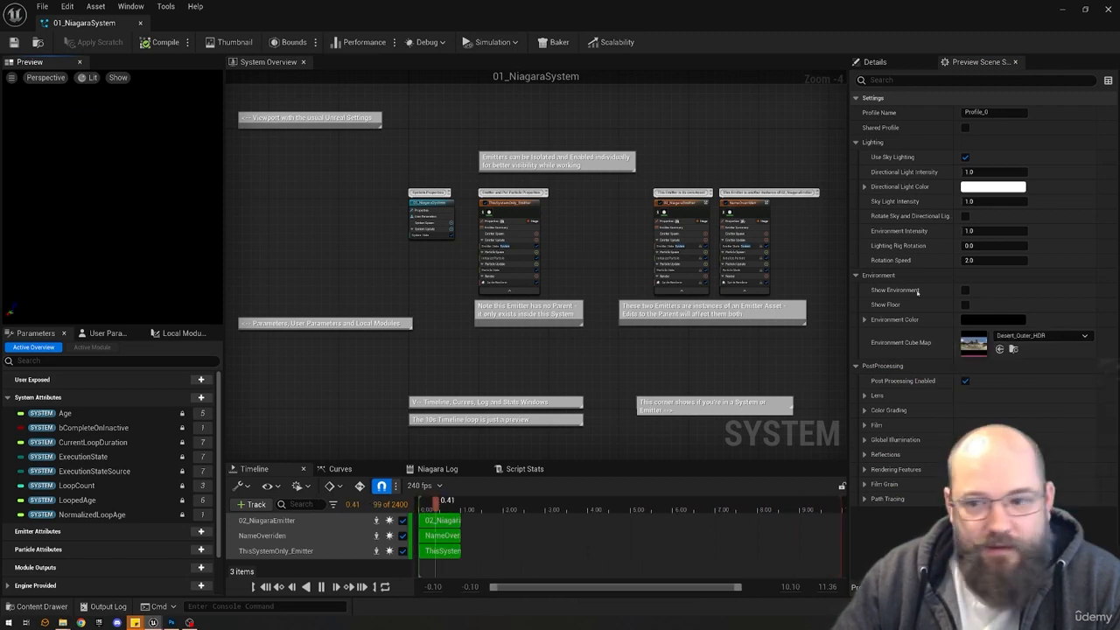
drag(39, 173, 131, 174)
Change the Environment Cube Map back to EpicQuadPanorama_CC+EV1 and close the Preview Scene Settings.
click(1030, 336)
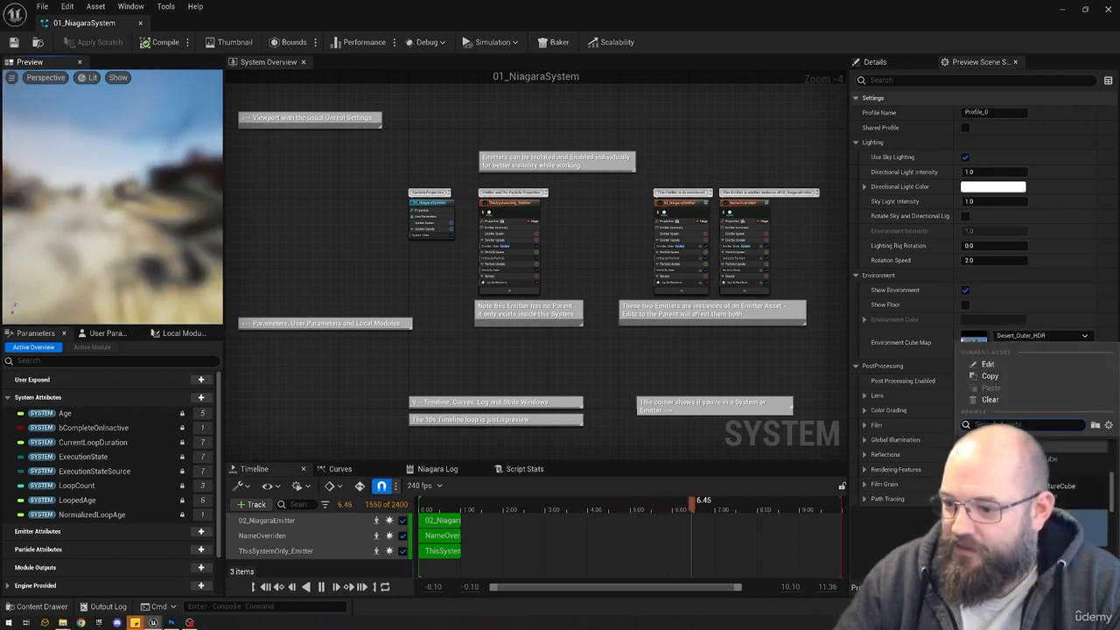
click(1050, 543)
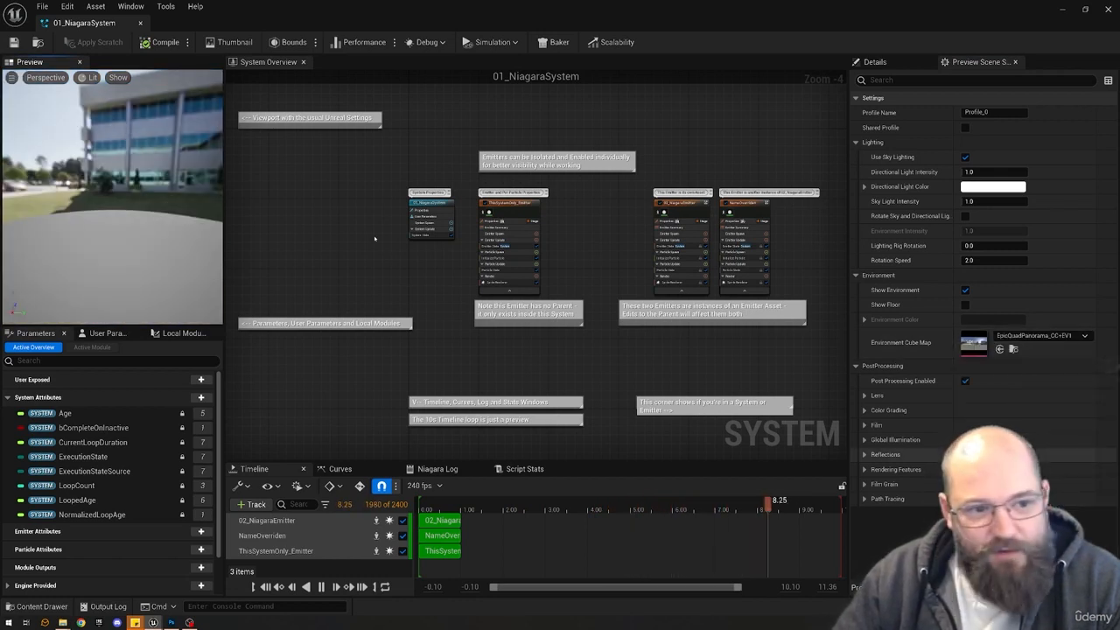
drag(114, 175, 88, 148)
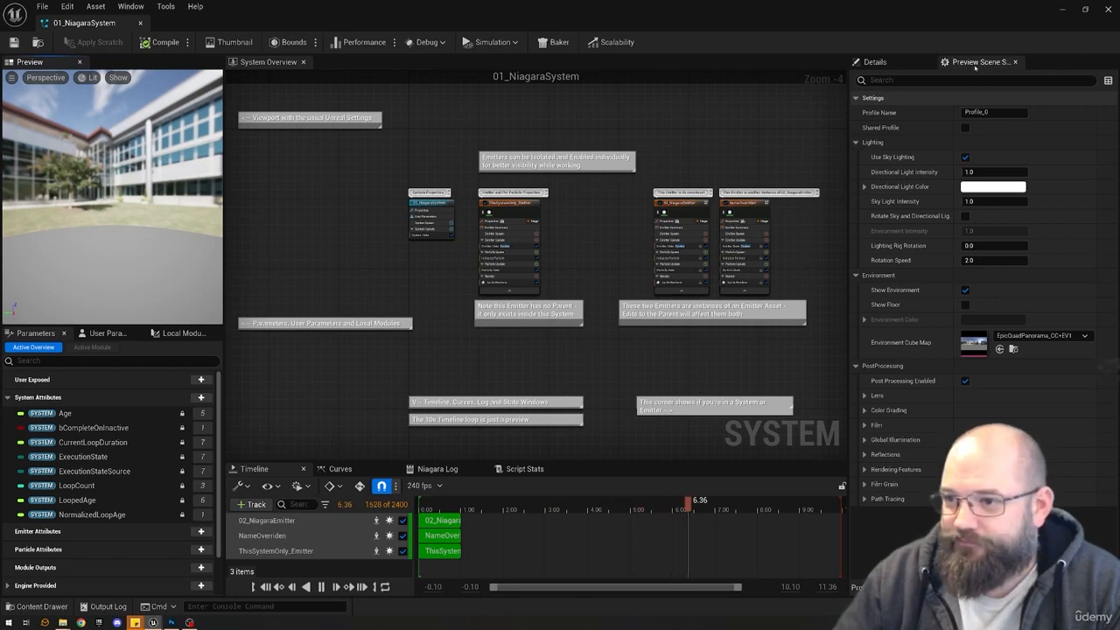
click(1015, 62)
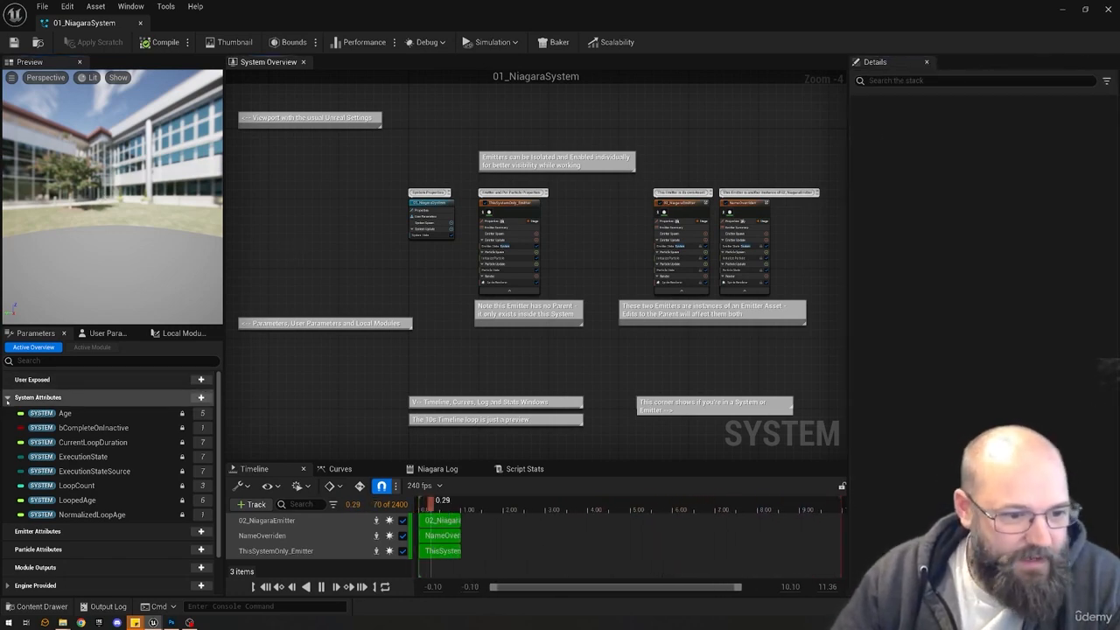
Collapse the System Attributes parameters and inspect the properties of the 01_NiagaraSystem node.
click(10, 397)
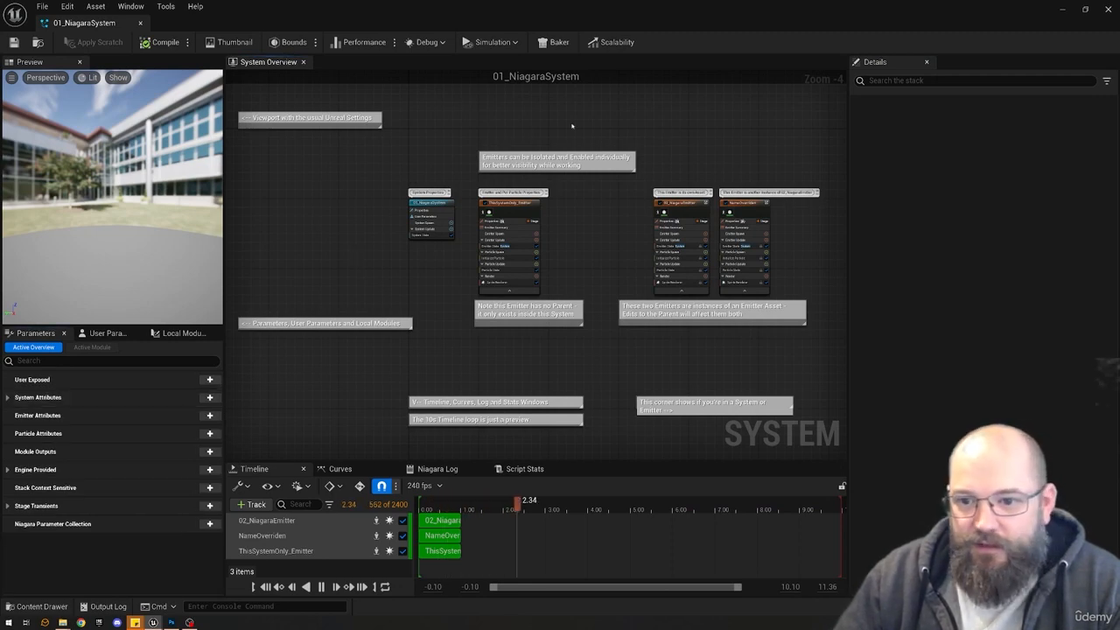
click(435, 214)
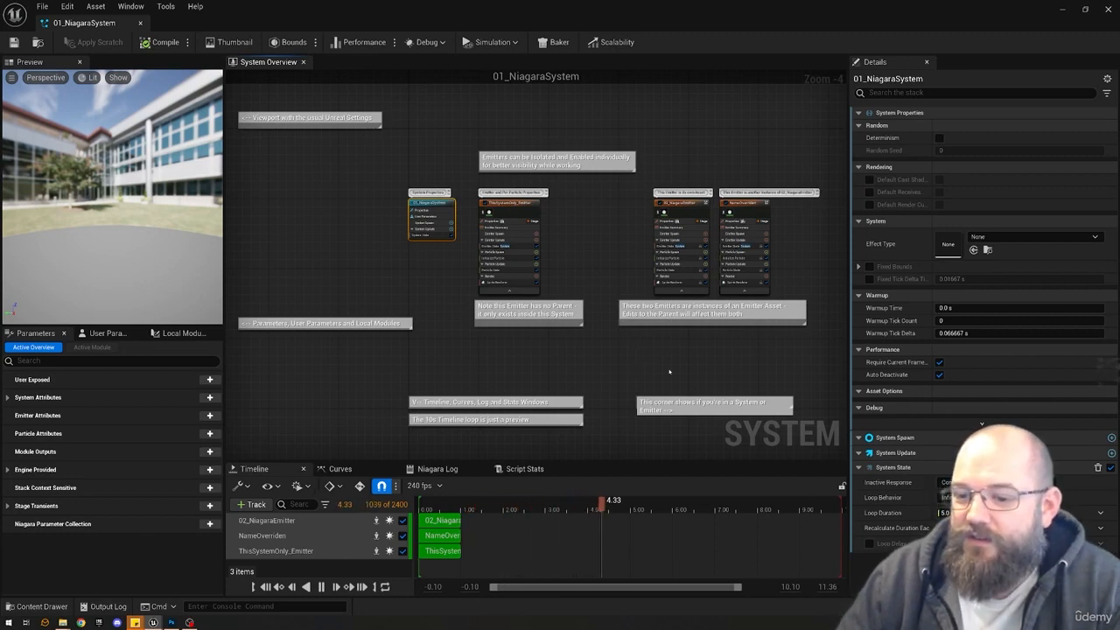
click(700, 389)
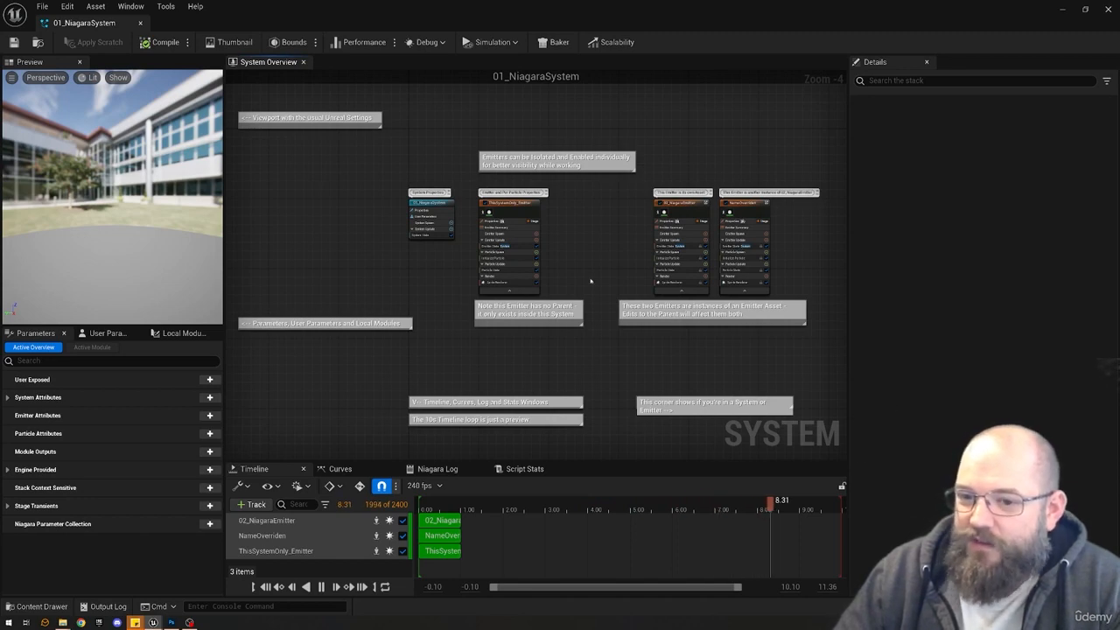
Look over the emitter nodes in the system graph and open the parent asset of 02_NiagaraEmitter.
drag(505, 178, 744, 214)
click(636, 191)
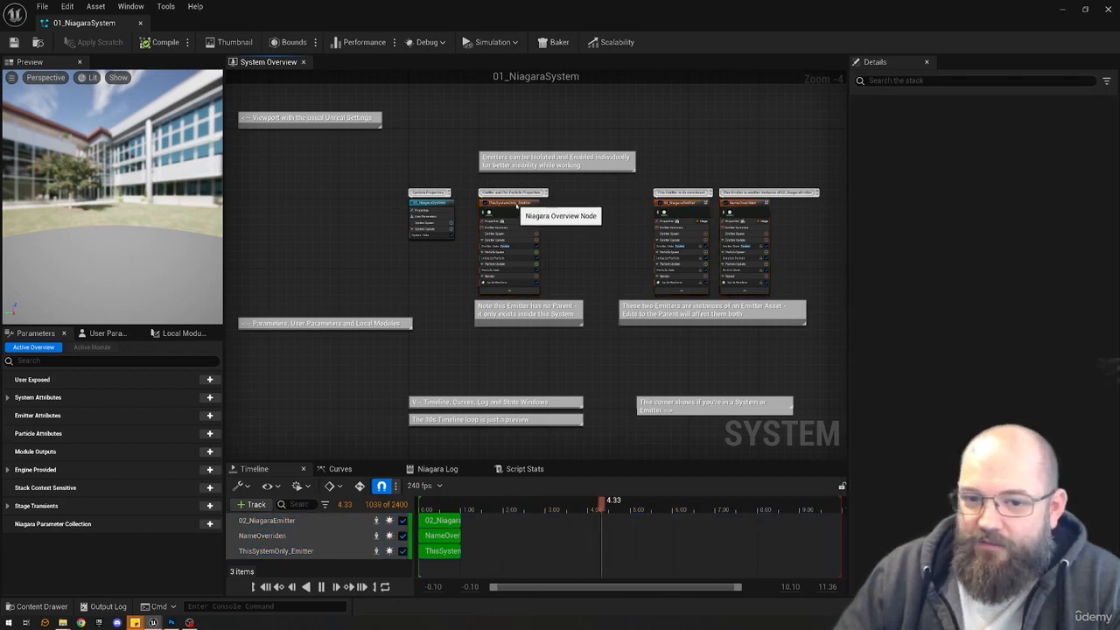
click(517, 262)
click(580, 237)
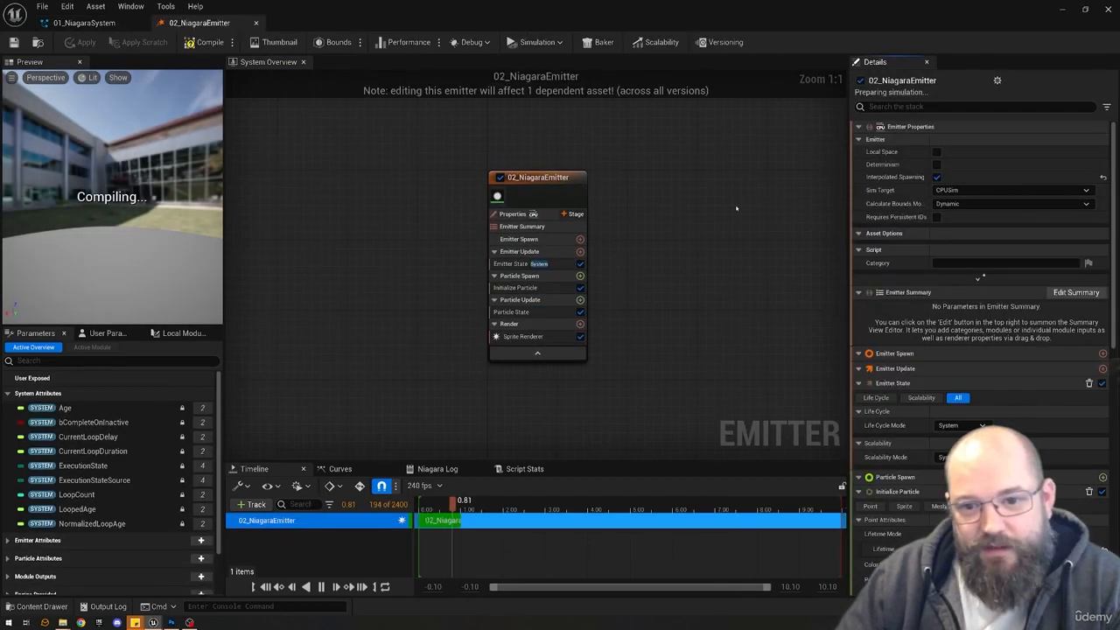
Locate the 02_NiagaraEmitter asset in the 01_Introduction content folder.
key(ctrl+space)
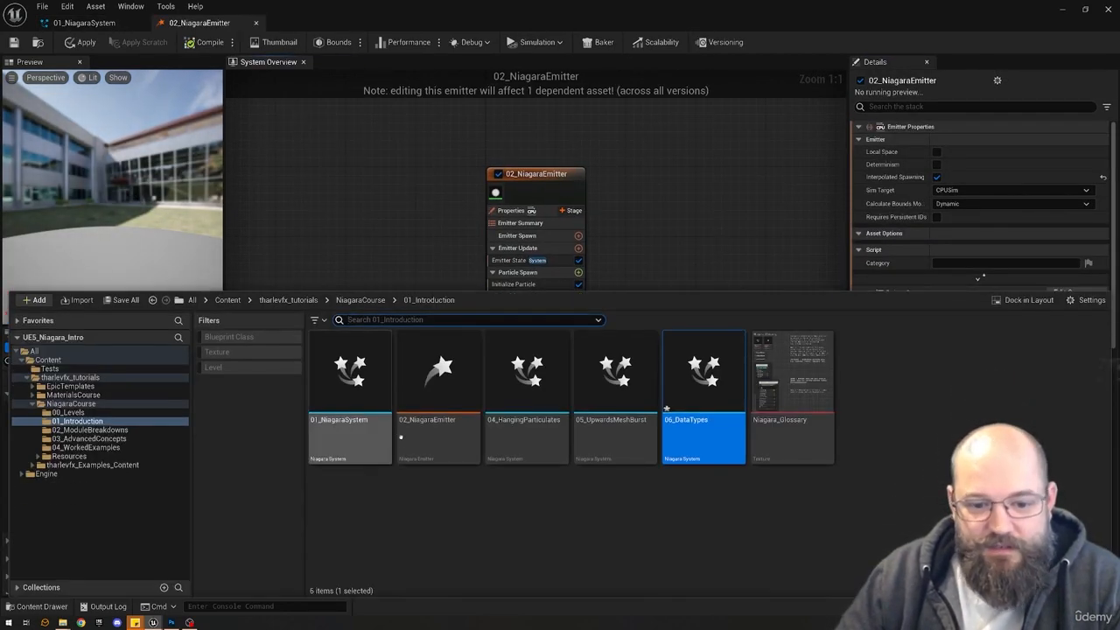
click(437, 376)
click(424, 229)
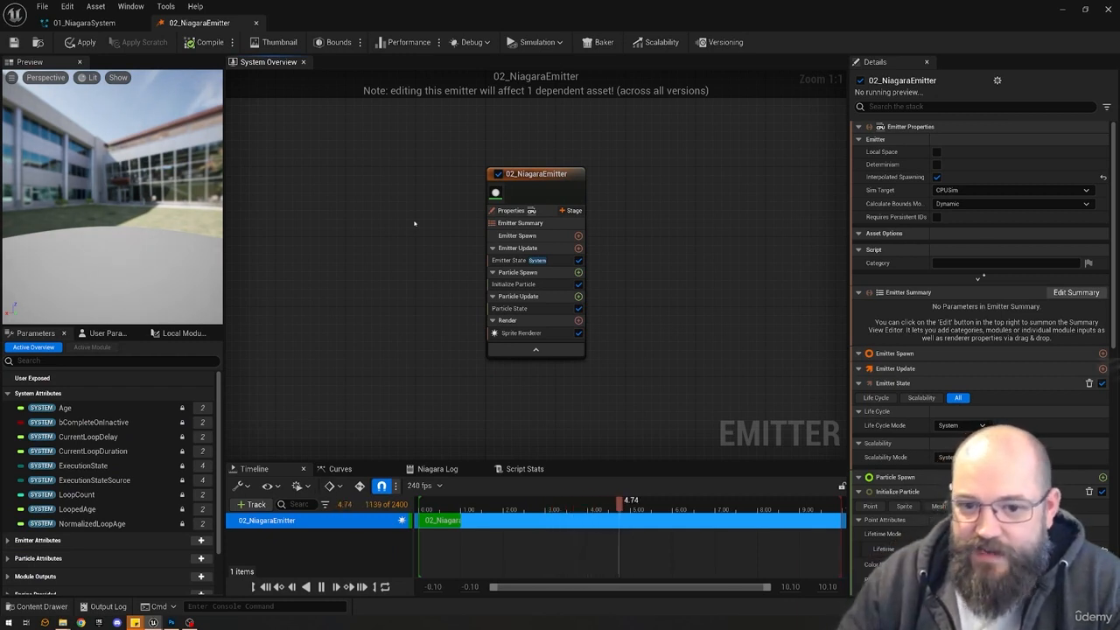
Examine the standalone 02_NiagaraEmitter node, its properties and the editor's EMITTER label.
drag(710, 411, 838, 446)
right_drag(537, 169, 695, 426)
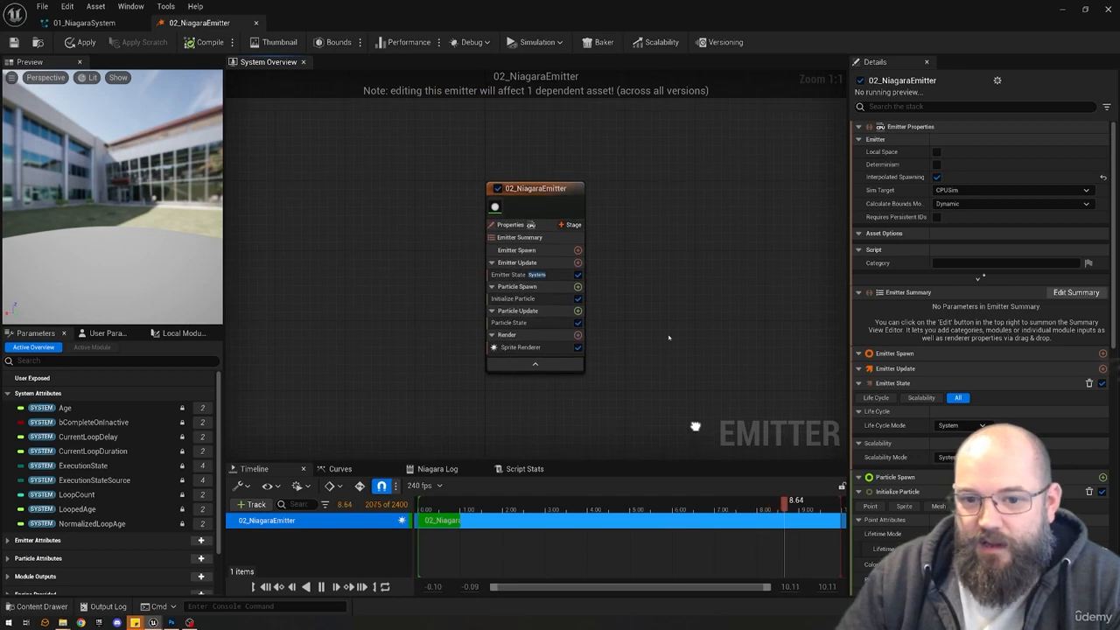
click(396, 225)
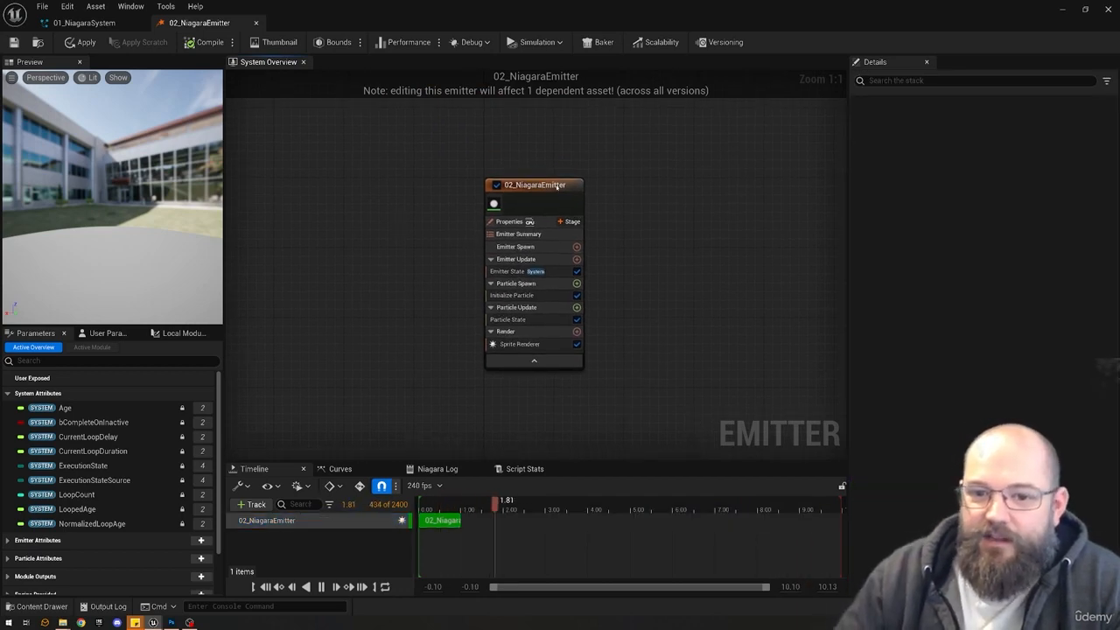
click(557, 185)
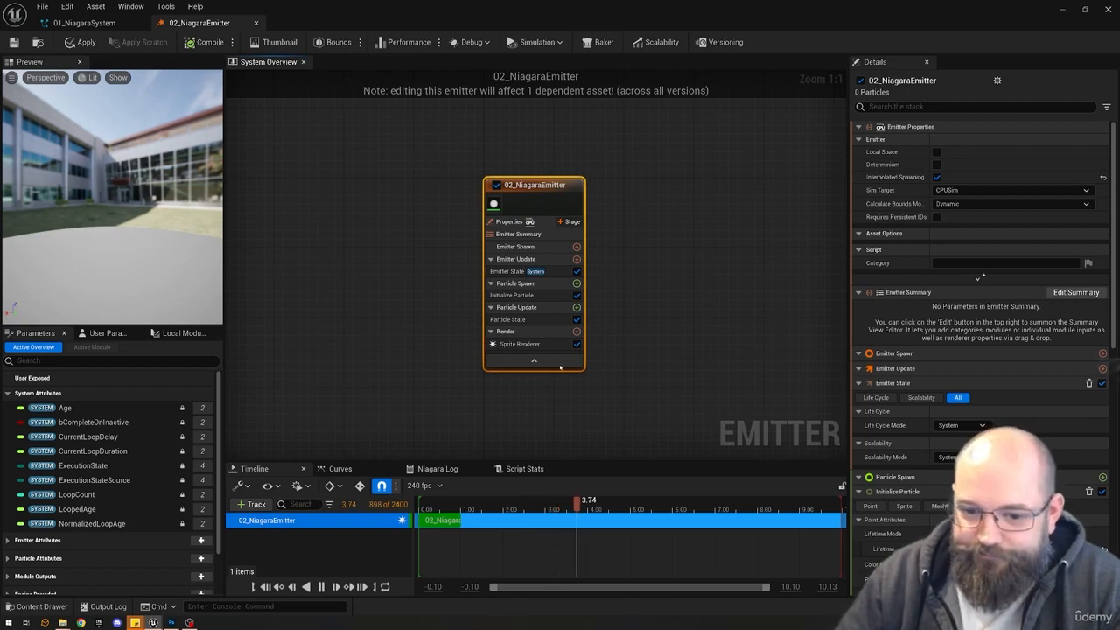
click(679, 176)
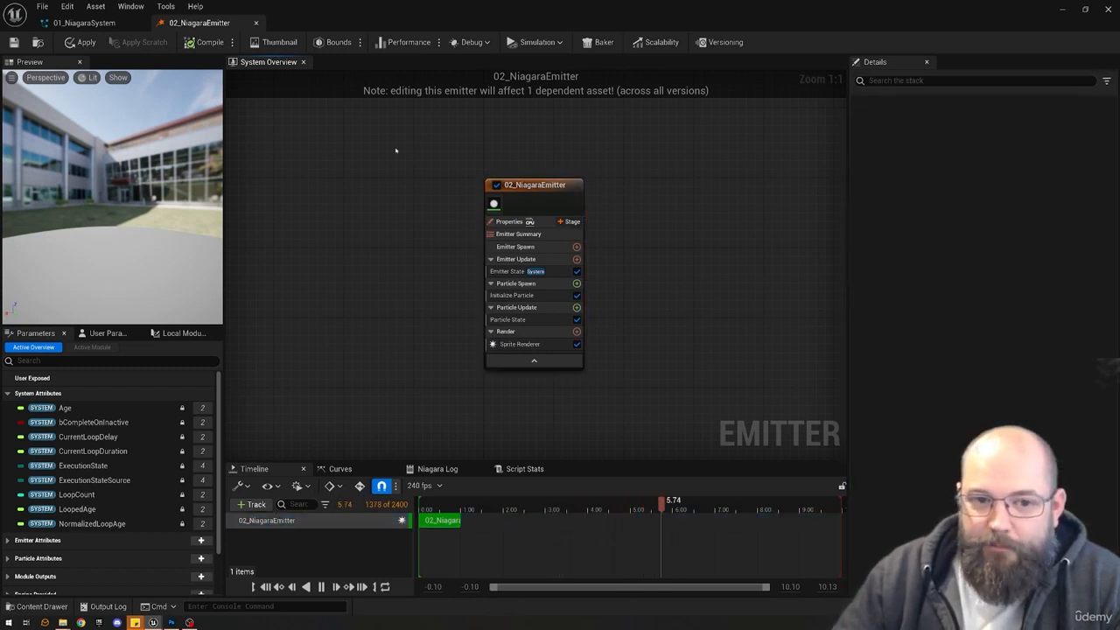
drag(447, 164, 277, 307)
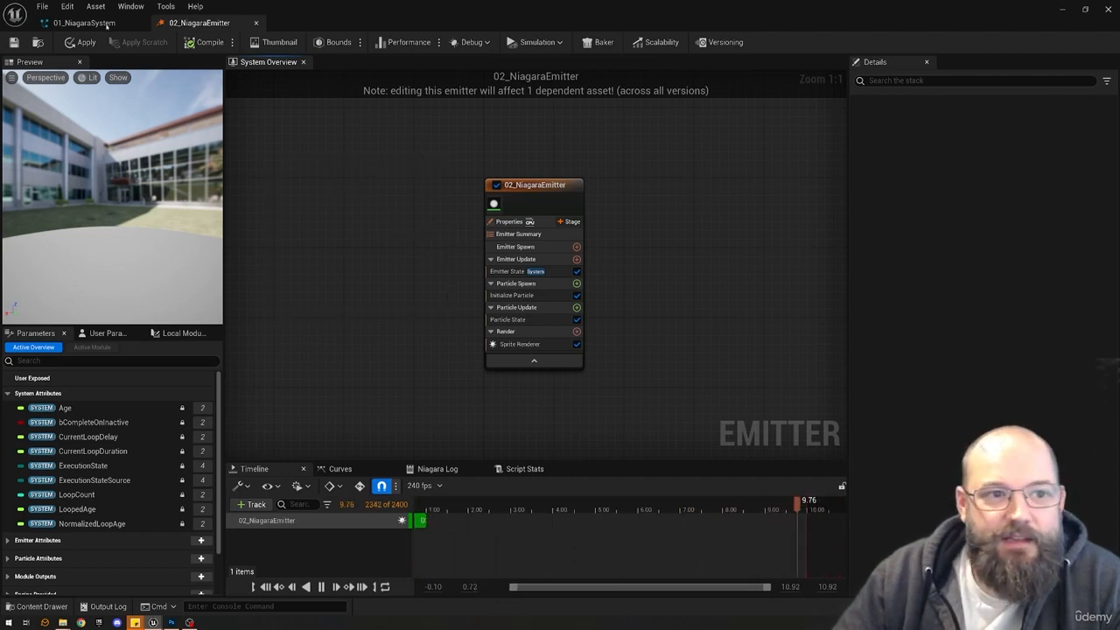
Return to 01_NiagaraSystem and compare the system node's properties with the emitter nodes in the graph.
click(105, 23)
click(431, 225)
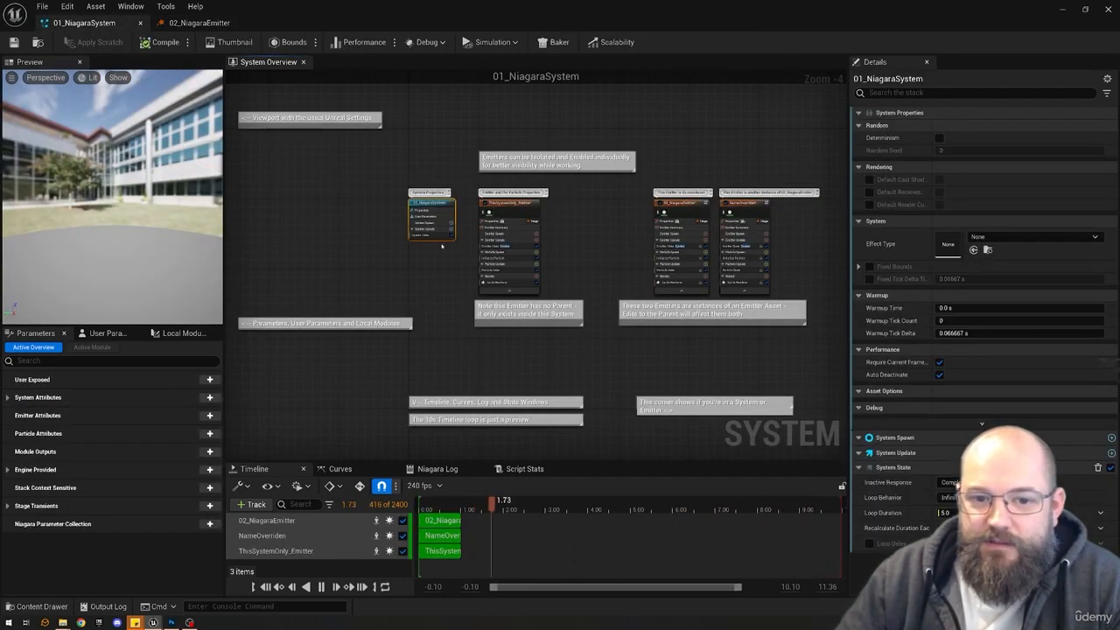
click(431, 167)
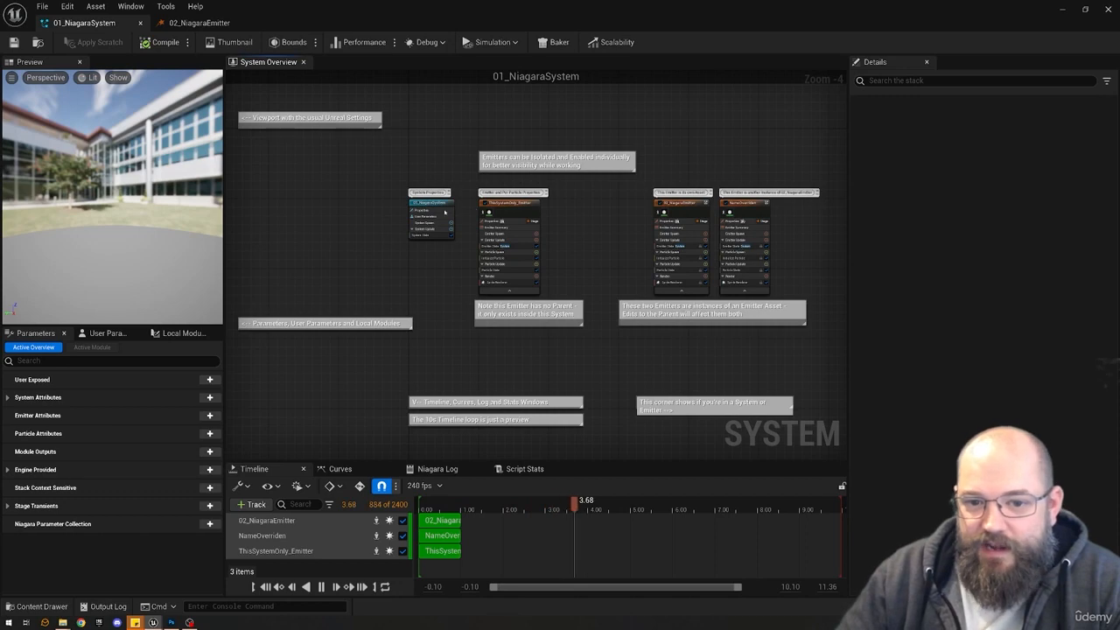
drag(383, 181, 440, 260)
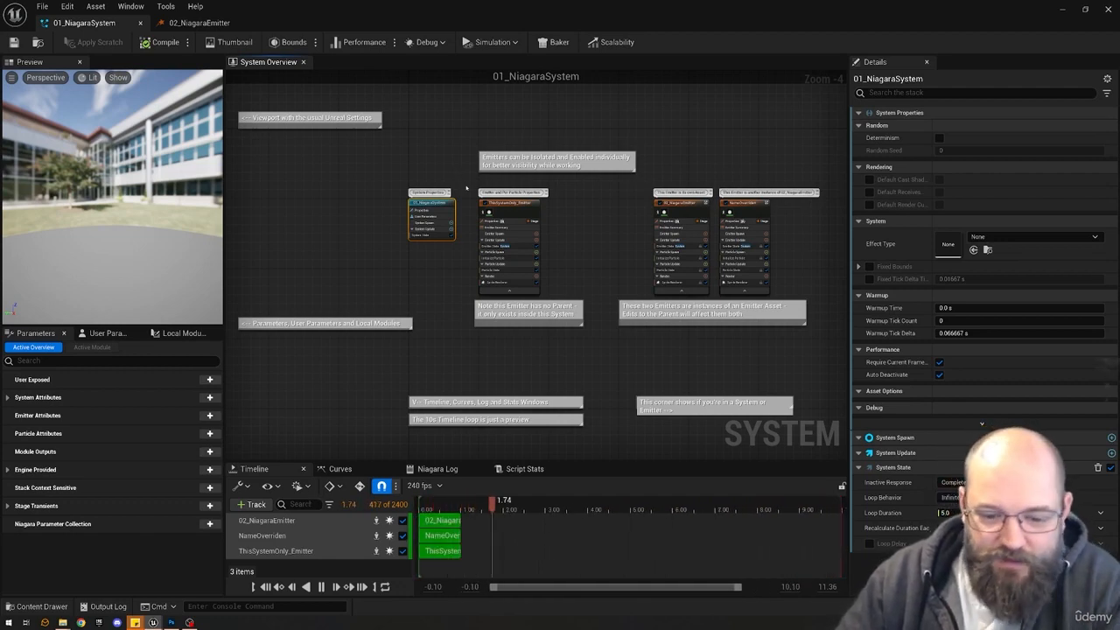
click(589, 206)
drag(583, 184, 486, 302)
drag(635, 182, 799, 239)
click(757, 155)
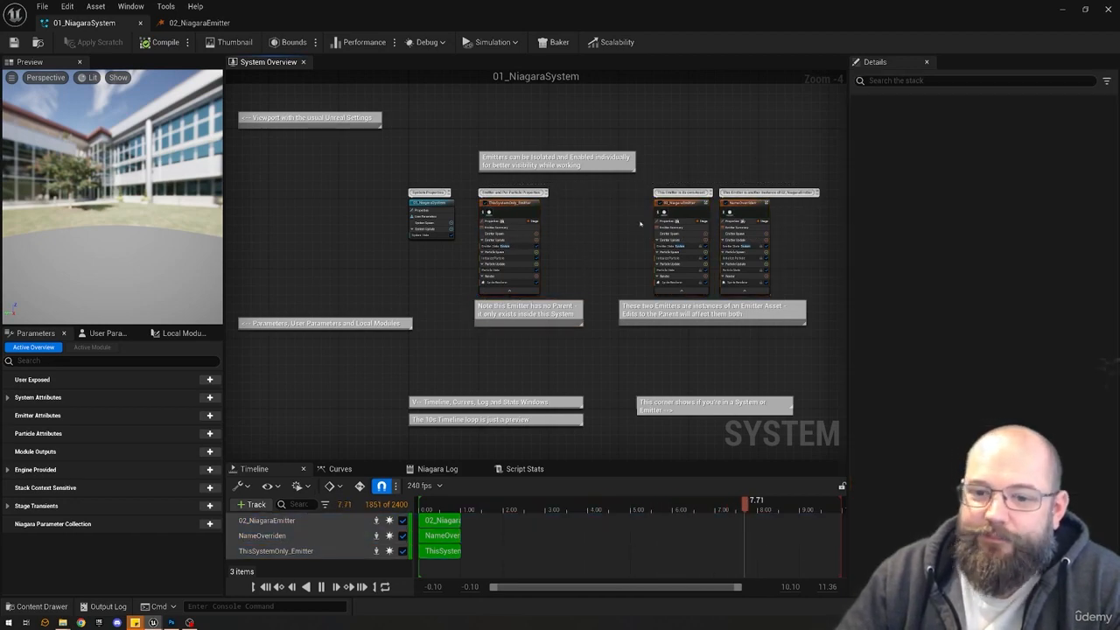
drag(771, 180, 571, 289)
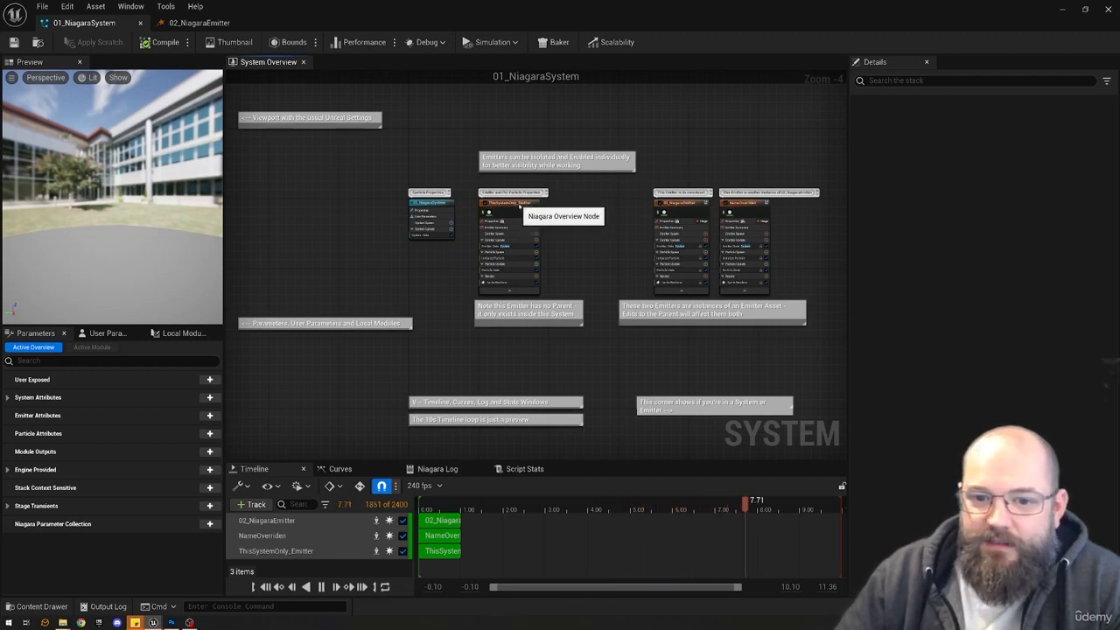
Inspect ThisSystemOnly_Emitter's properties, and open the parent emitter of the 02_NiagaraEmitter instance.
click(511, 203)
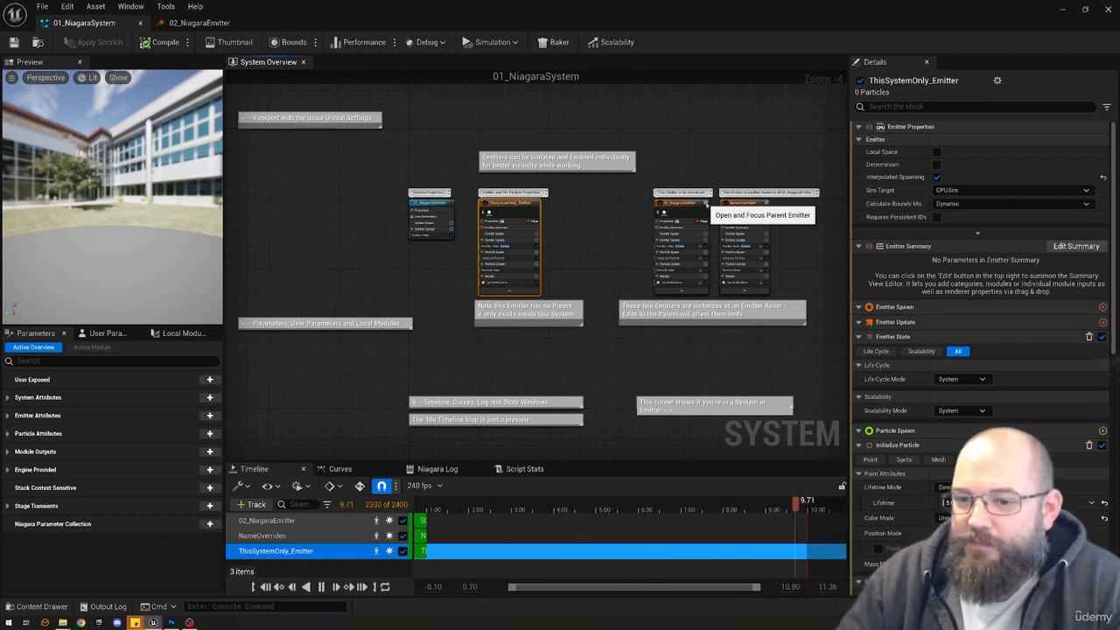
click(580, 216)
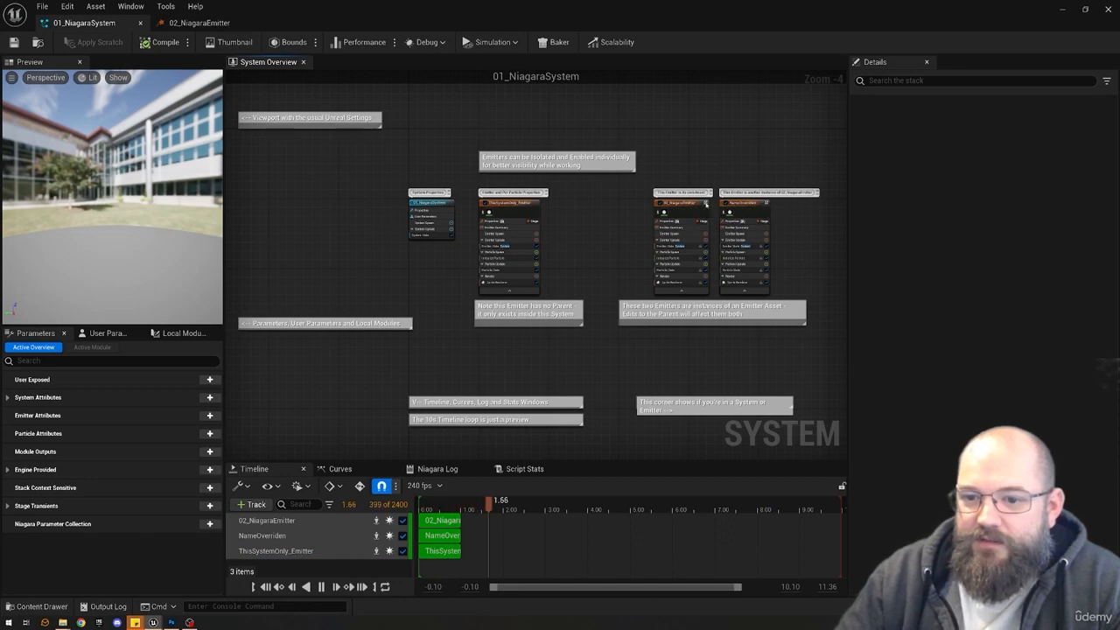
click(706, 203)
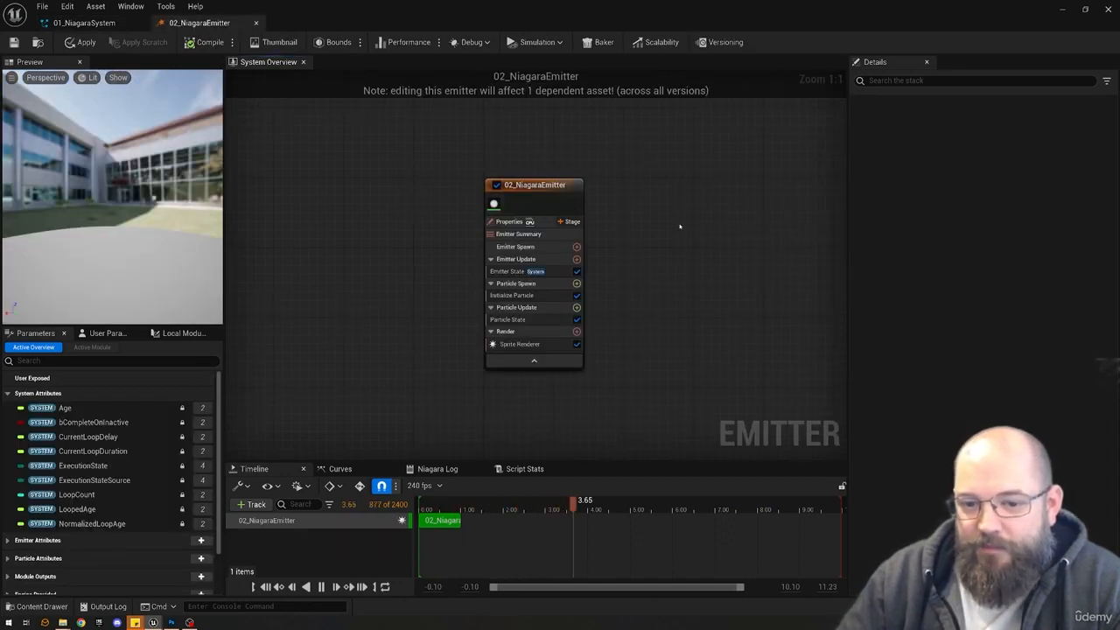
View the asset information of 02_NiagaraEmitter in the content folder.
key(ctrl+space)
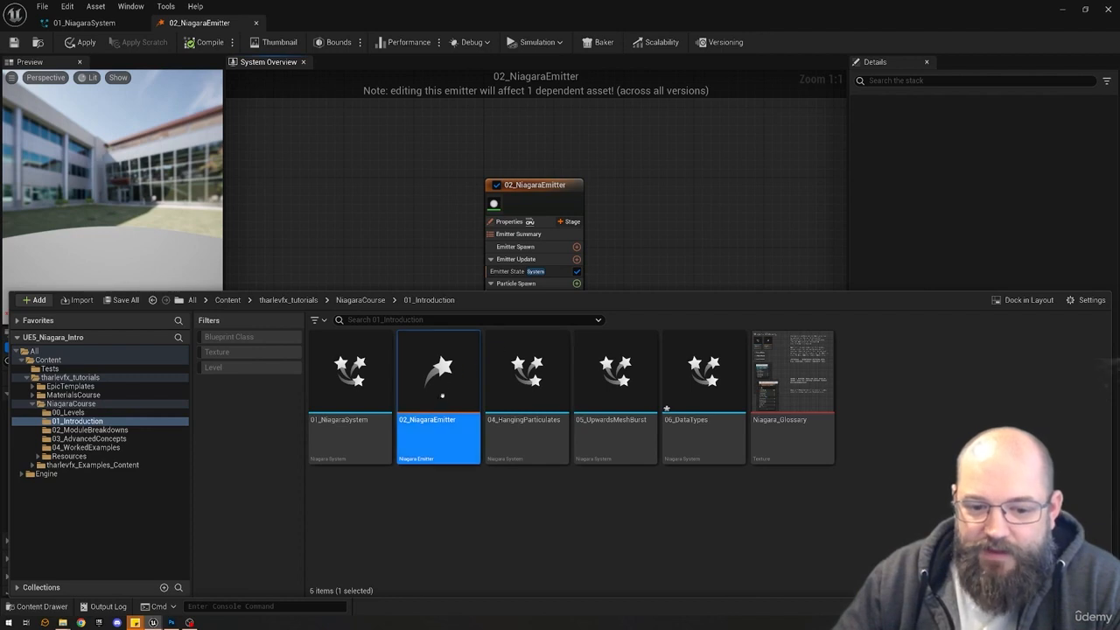
mouse_move(442, 387)
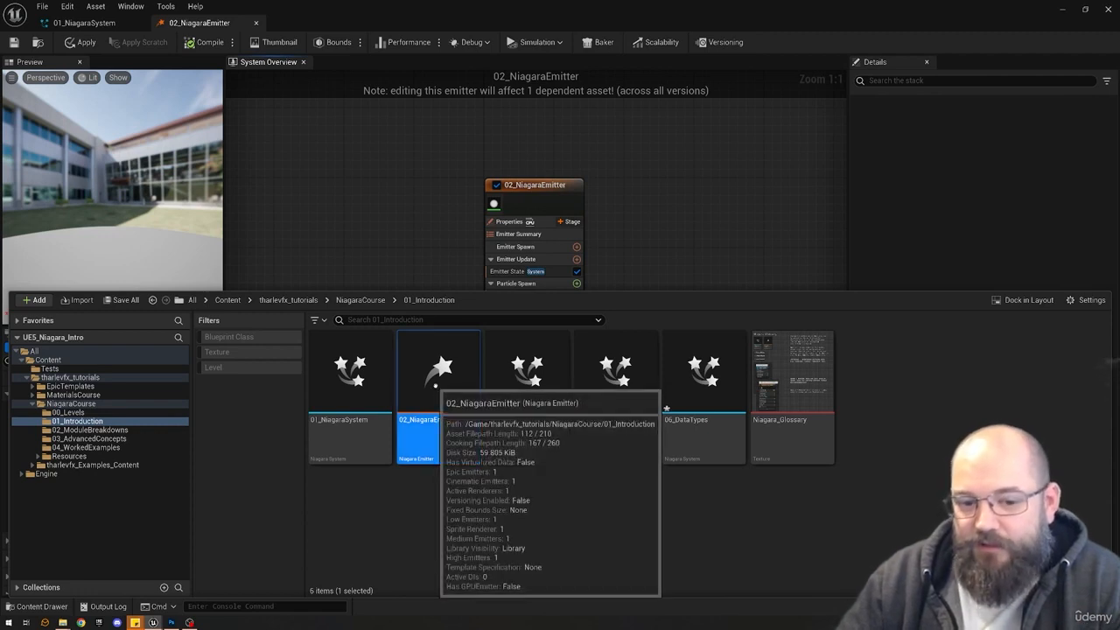
click(455, 200)
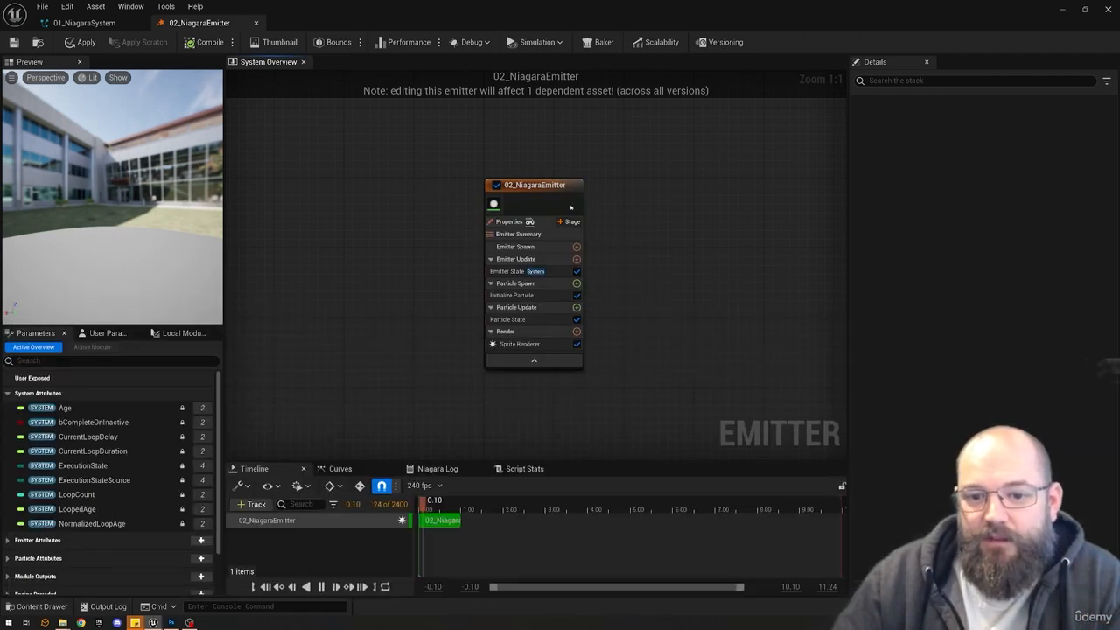
Add a Gravity Force module to the Particle Update stage of 02_NiagaraEmitter.
click(567, 307)
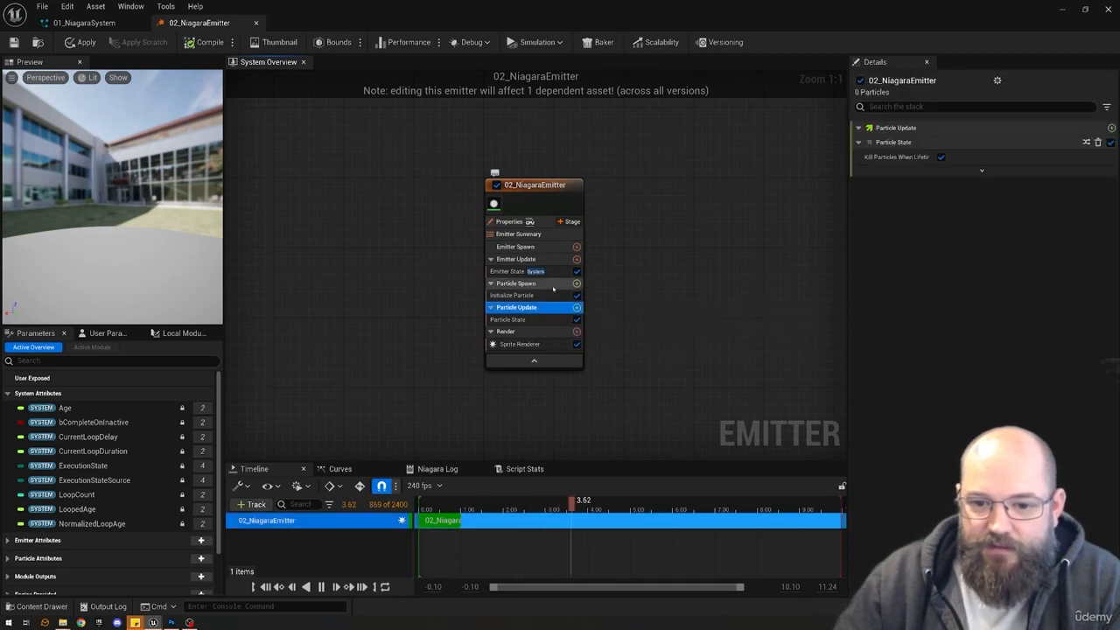
click(577, 307)
text(grav)
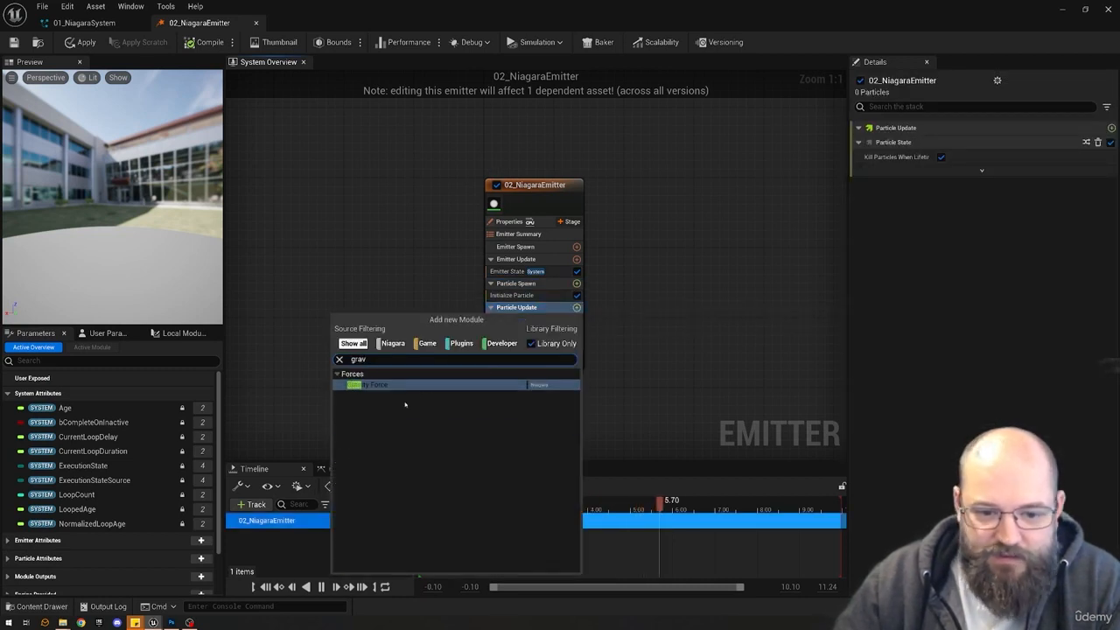
click(400, 382)
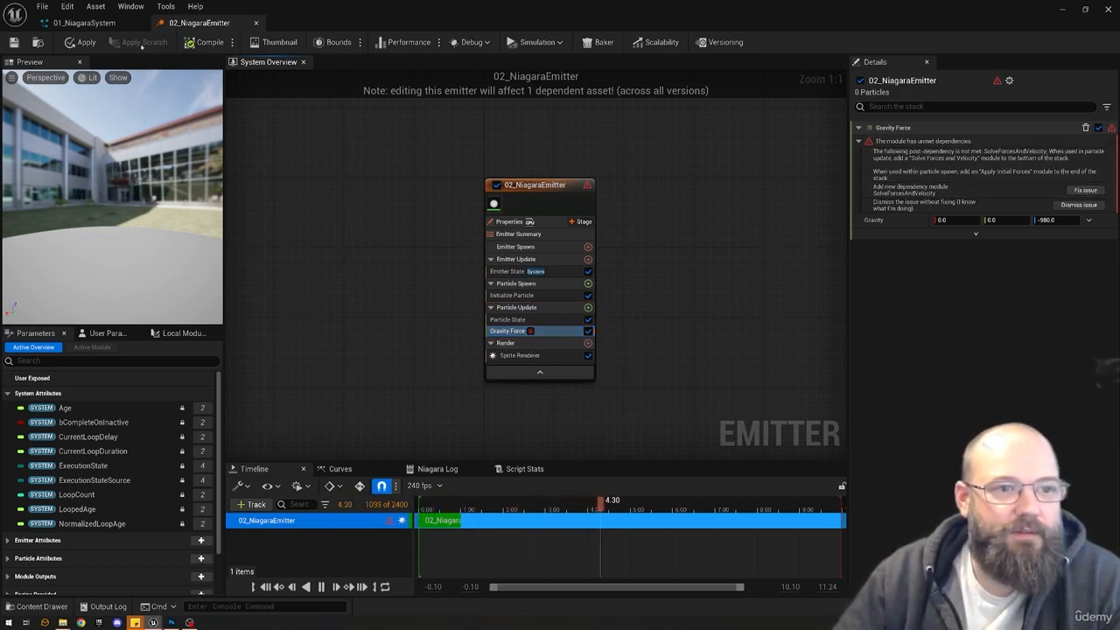
Check the emitter instances in 01_NiagaraSystem, and apply the pending changes of the parent 02_NiagaraEmitter.
click(87, 23)
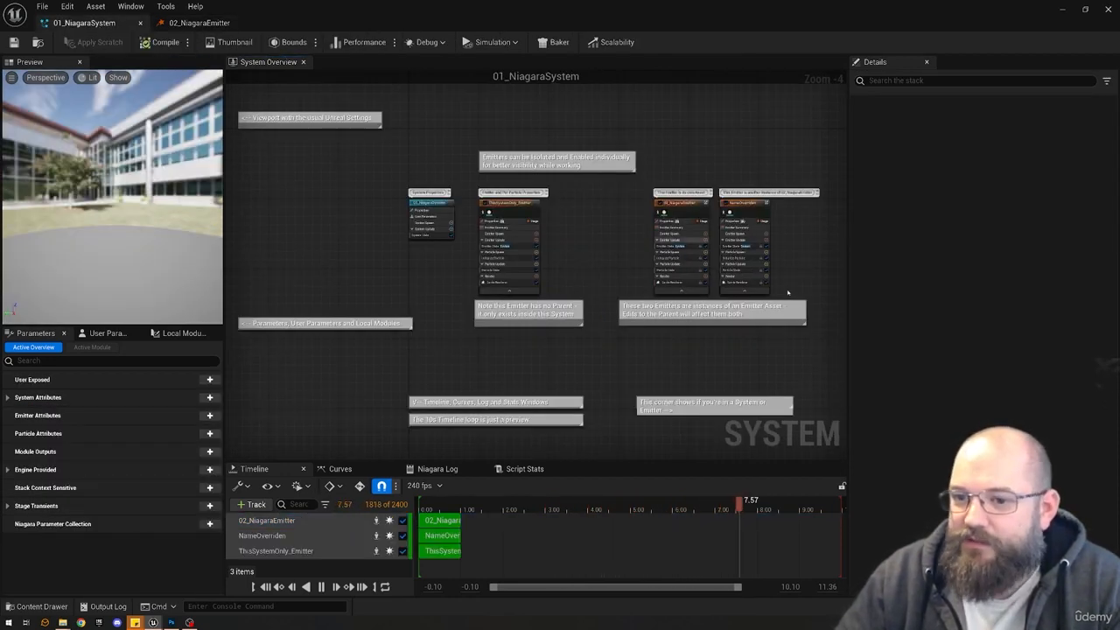
click(200, 22)
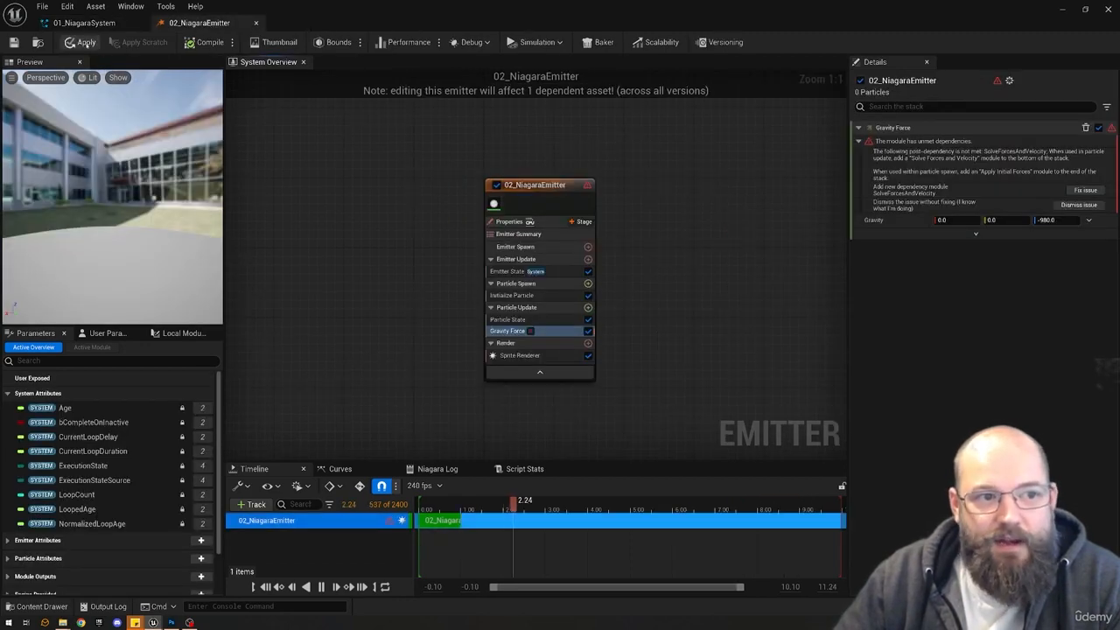
click(84, 42)
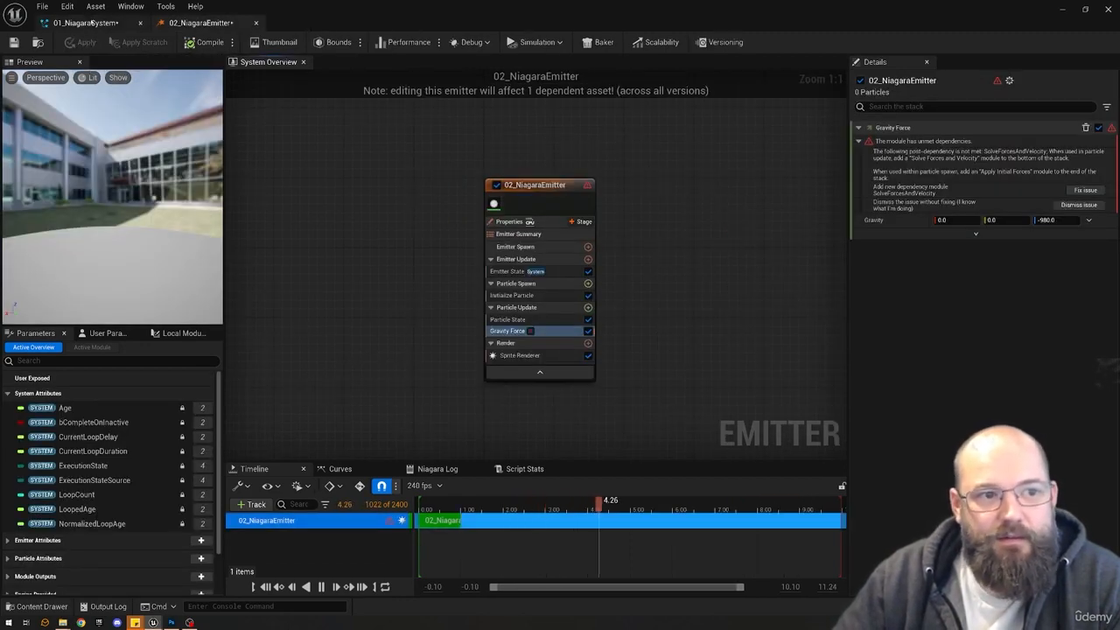
Compare the parent emitter with its two instances, 02_NiagaraEmitter and NameOverriden, in 01_NiagaraSystem.
click(88, 23)
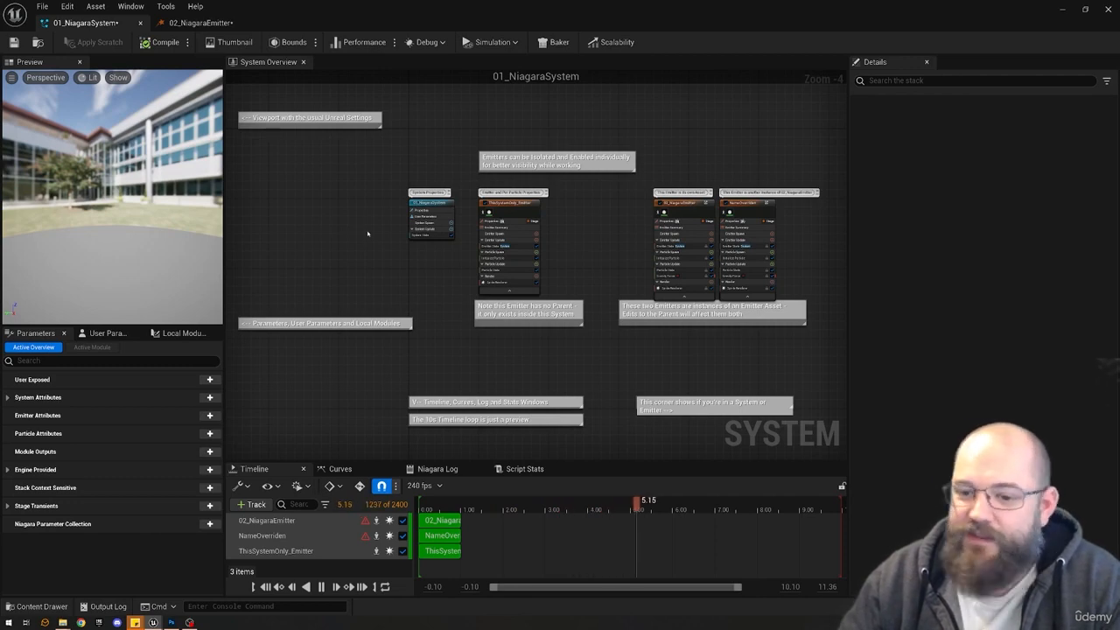
click(200, 22)
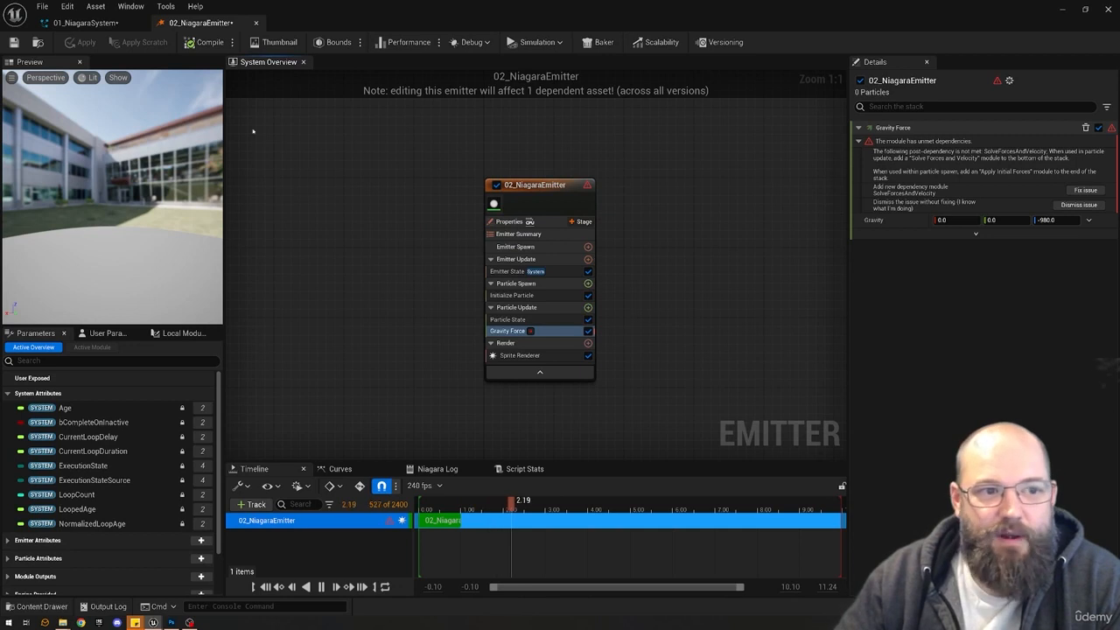
click(85, 23)
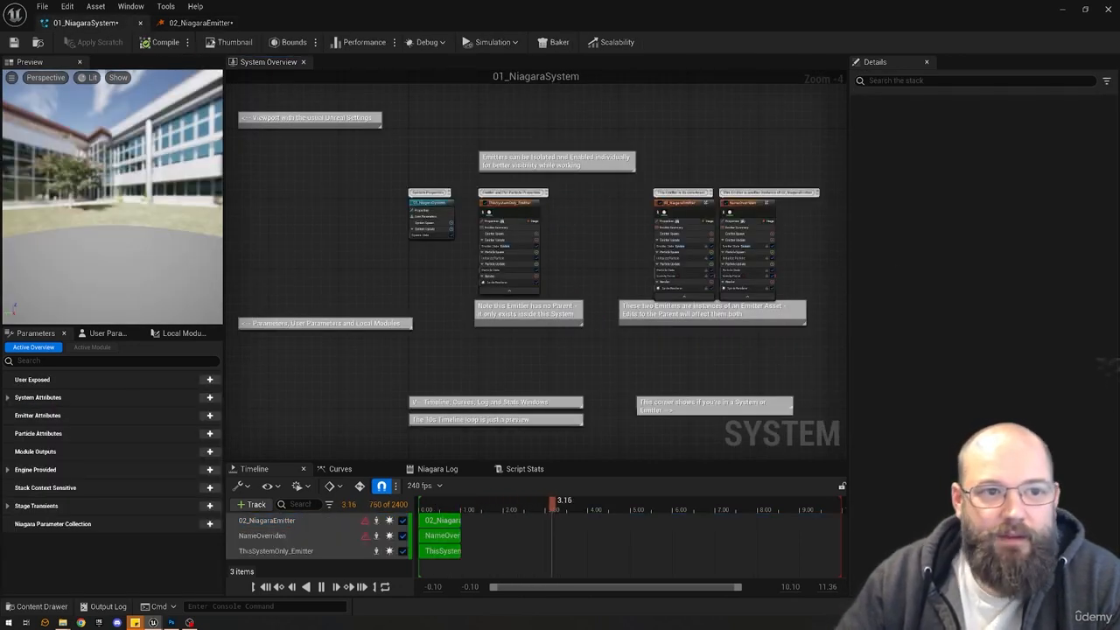
click(684, 210)
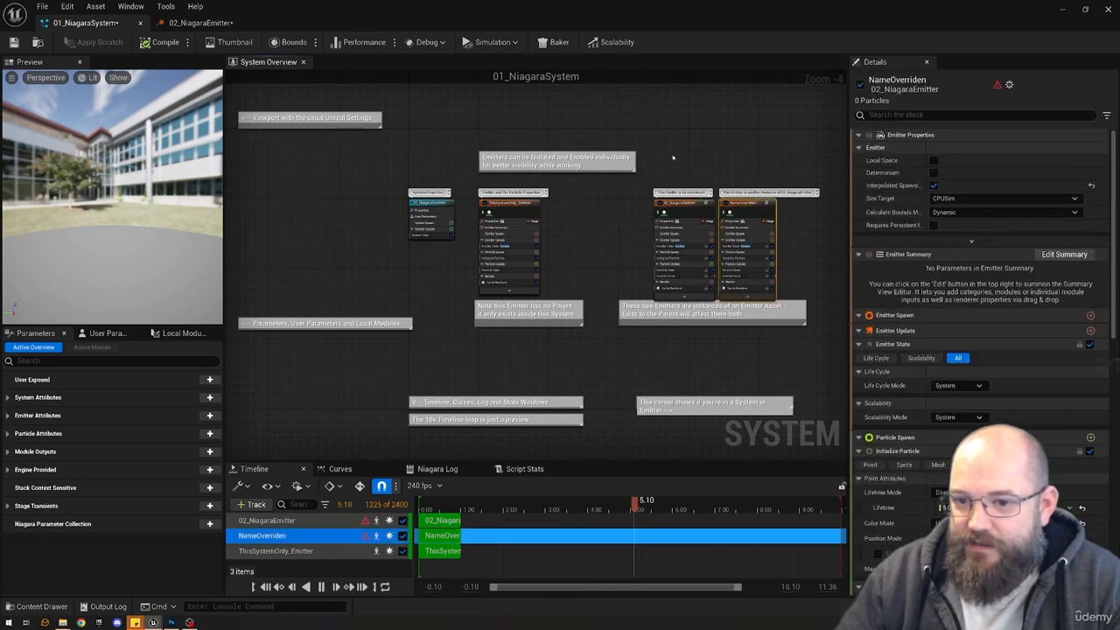
click(593, 243)
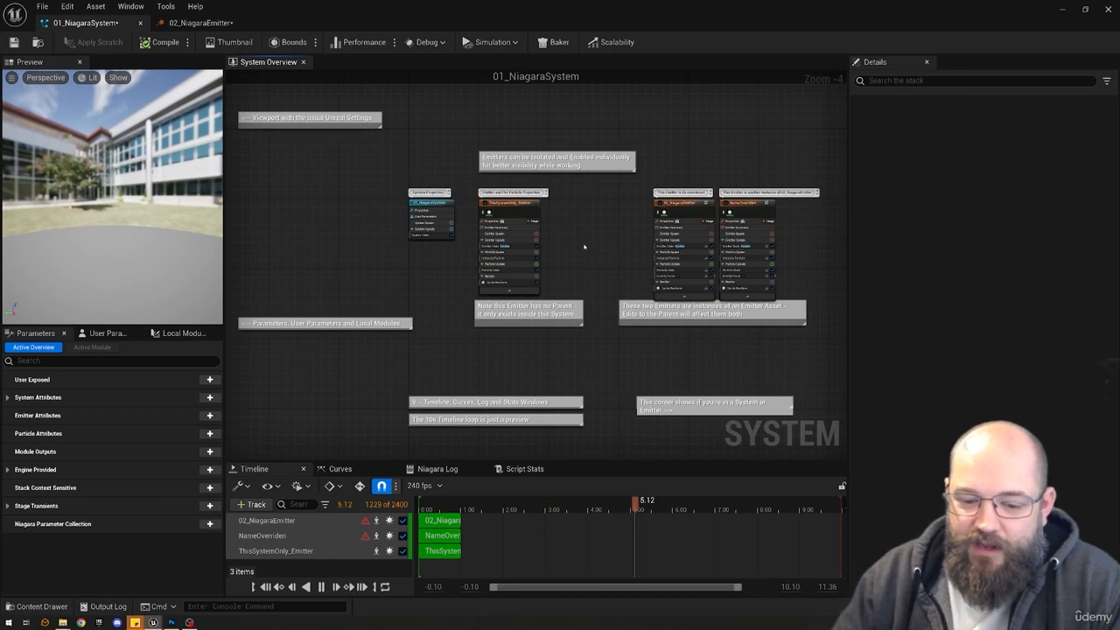
click(685, 206)
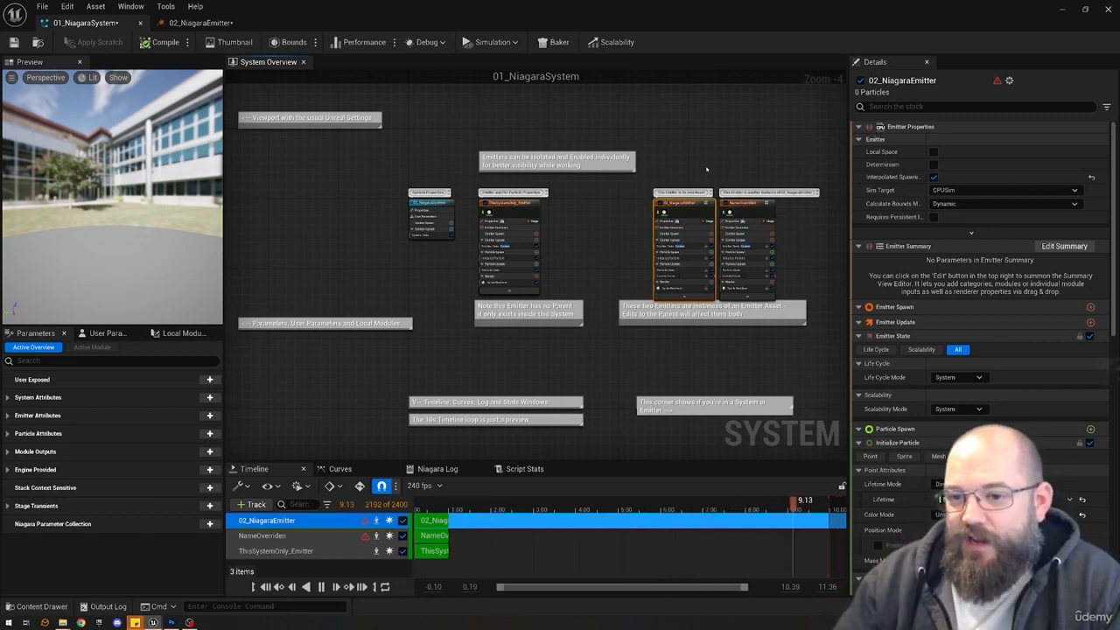
click(678, 162)
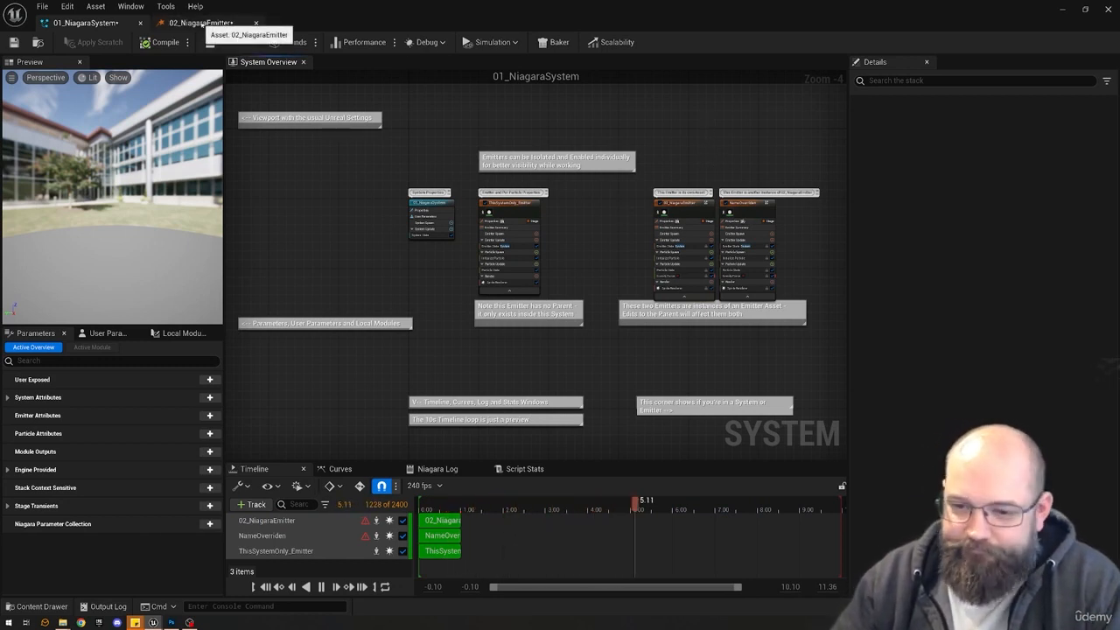
Delete the Gravity Force module from the parent 02_NiagaraEmitter and return to 01_NiagaraSystem.
click(201, 23)
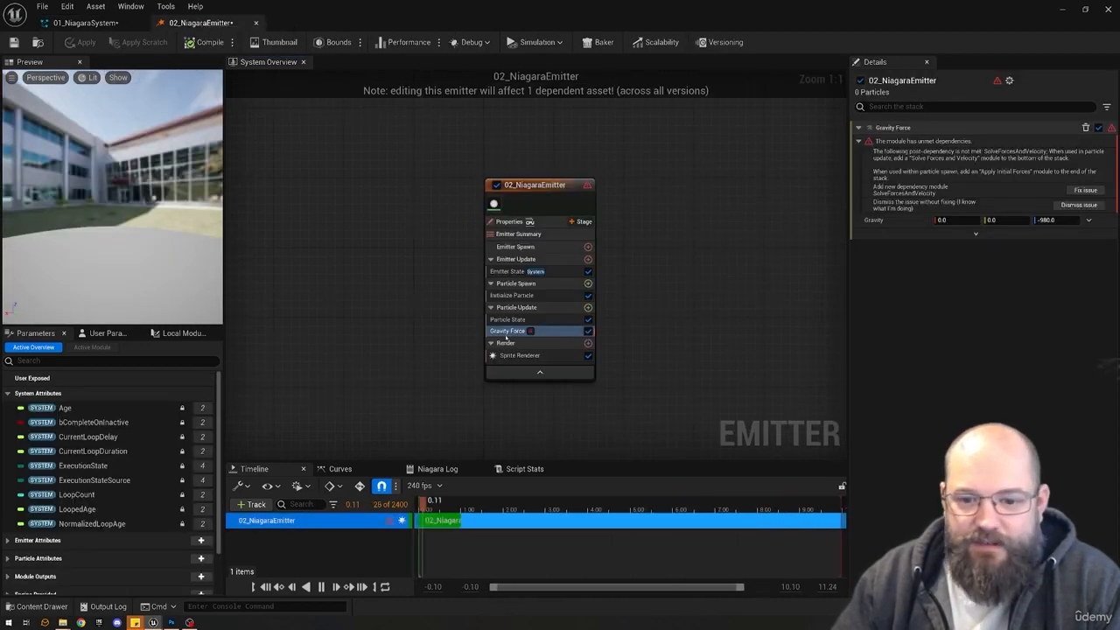
key(Delete)
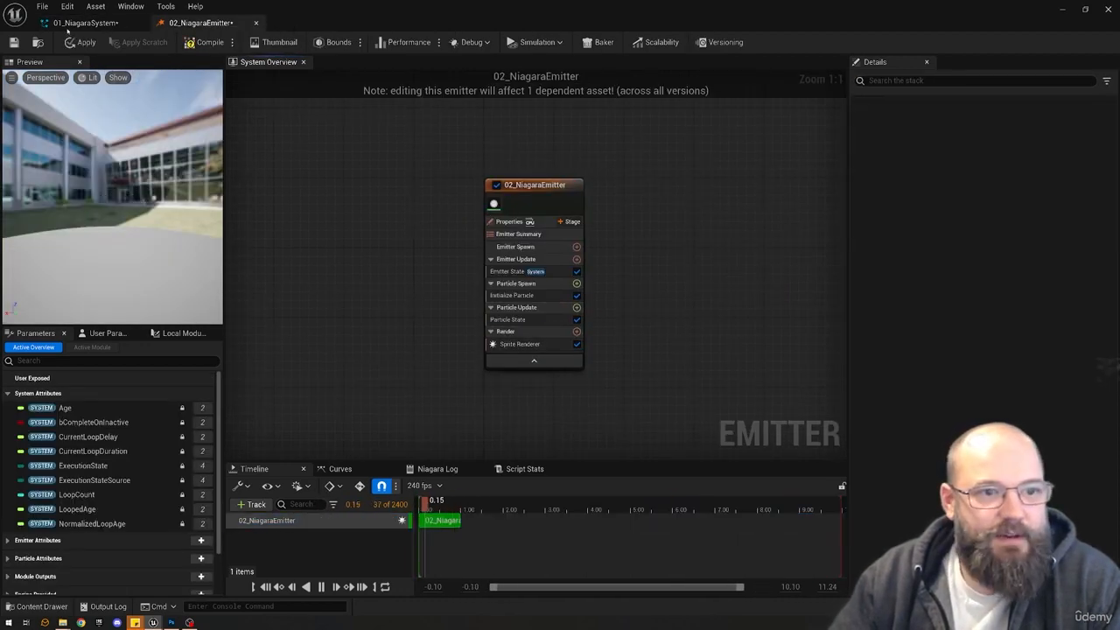
click(85, 23)
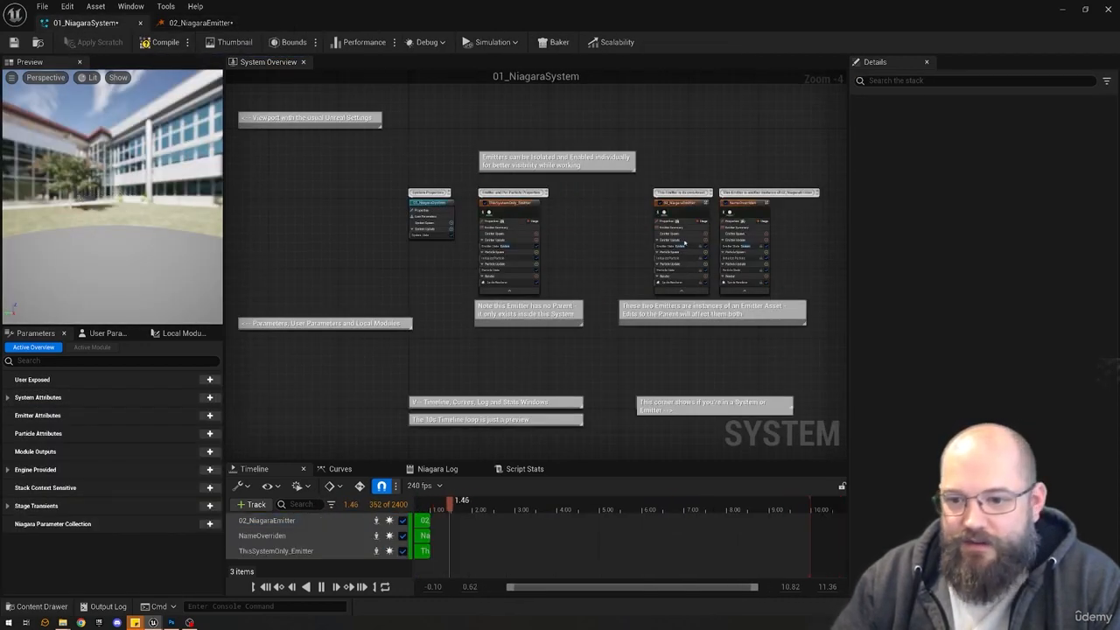
Inspect the properties of ThisSystemOnly_Emitter, the emitter without a parent, in the system graph.
right_drag(633, 235, 530, 248)
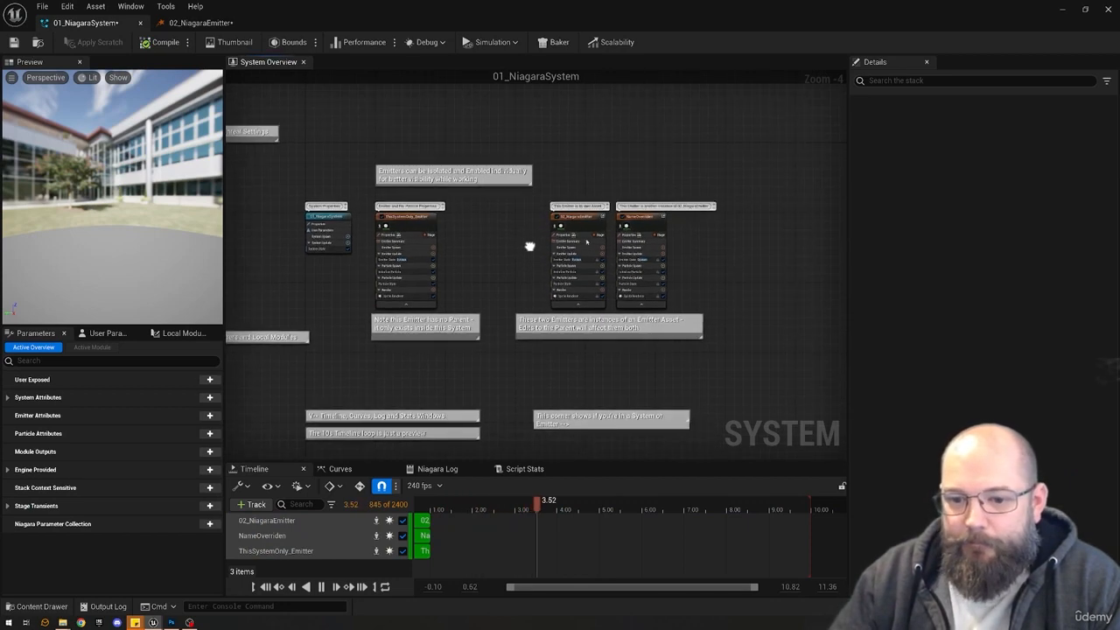
scroll(470, 277, up, 1)
click(396, 307)
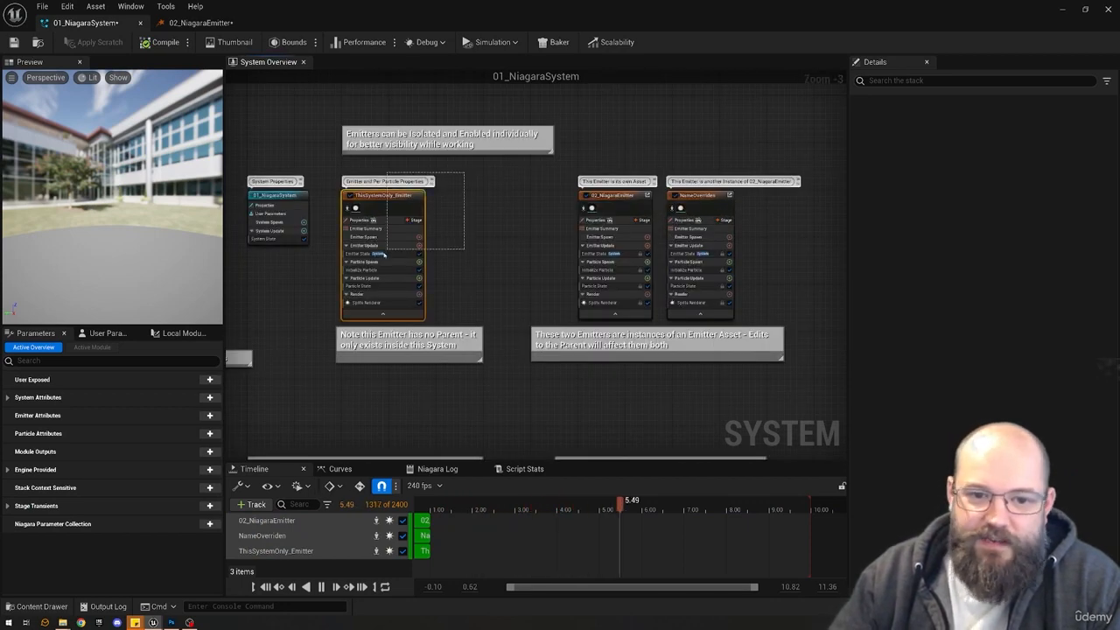
right_drag(480, 257, 560, 261)
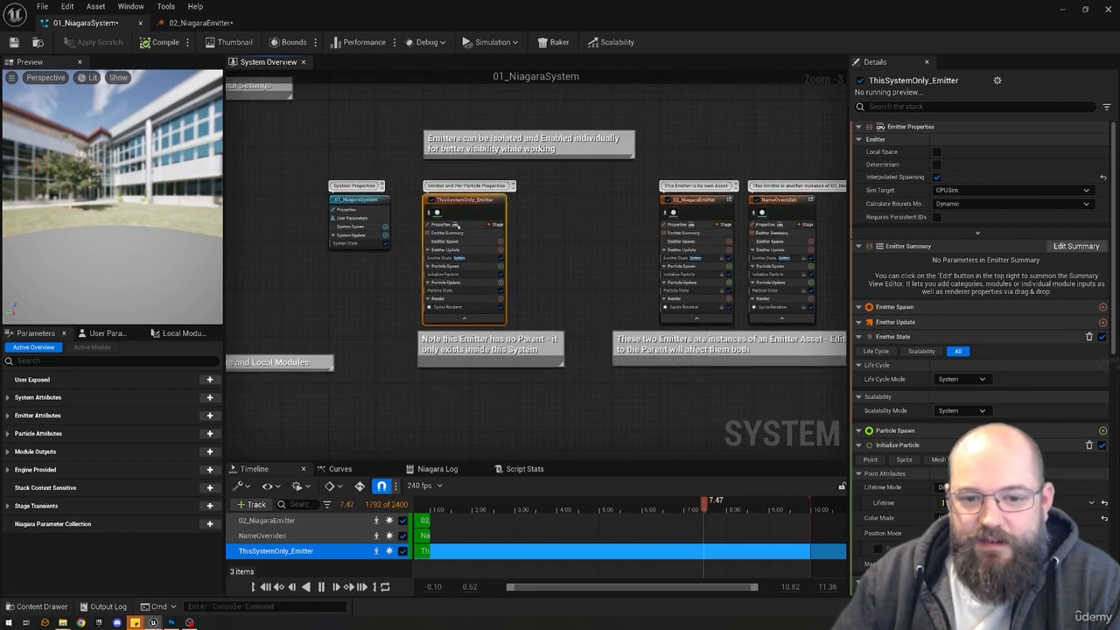
scroll(577, 236, down, 1)
right_drag(582, 218, 603, 255)
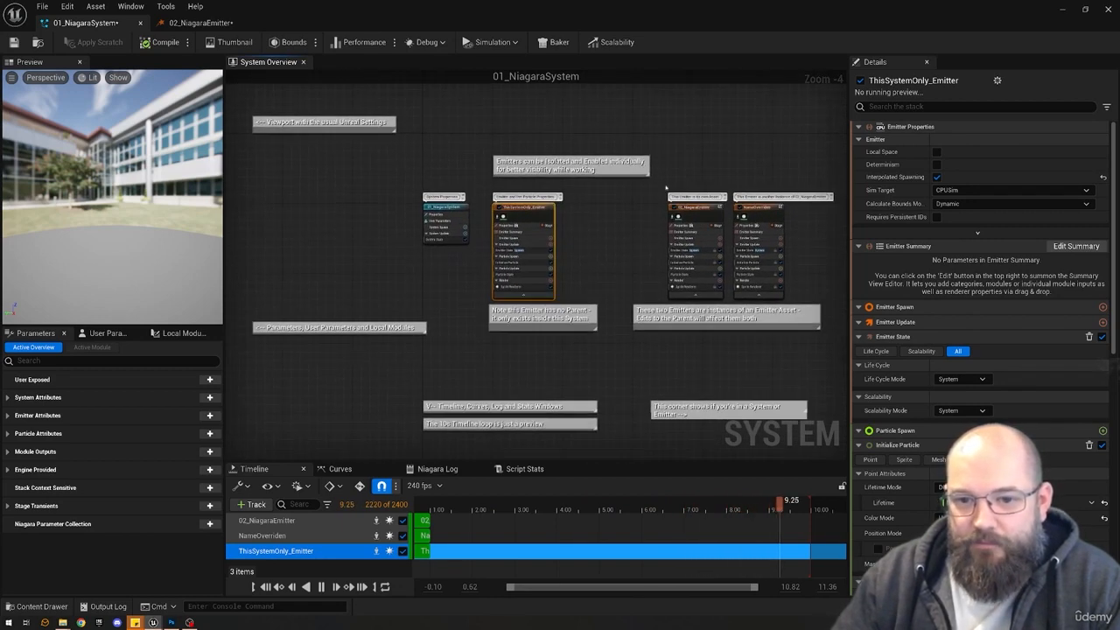
Add an empty emitter to the 01_NiagaraSystem graph and delete it again.
click(582, 214)
right_click(582, 213)
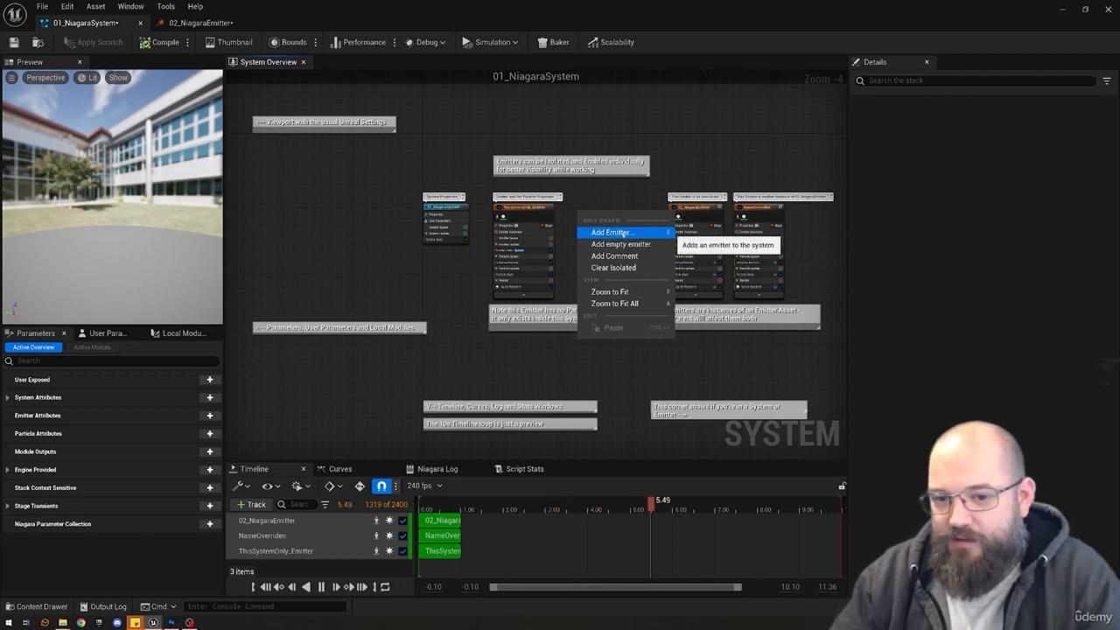
click(620, 244)
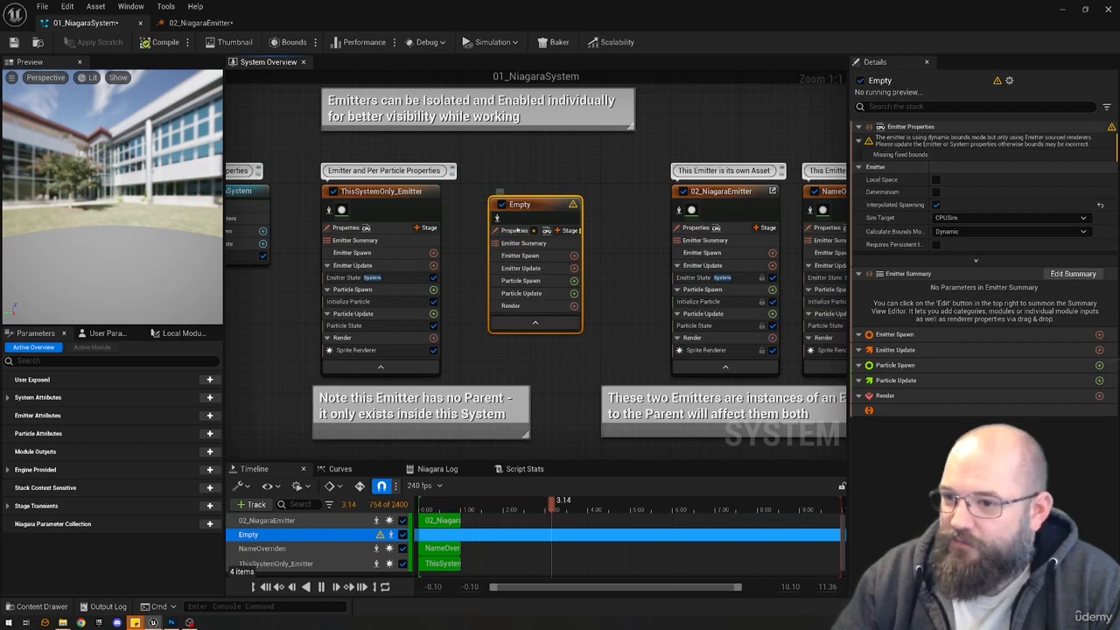
key(Delete)
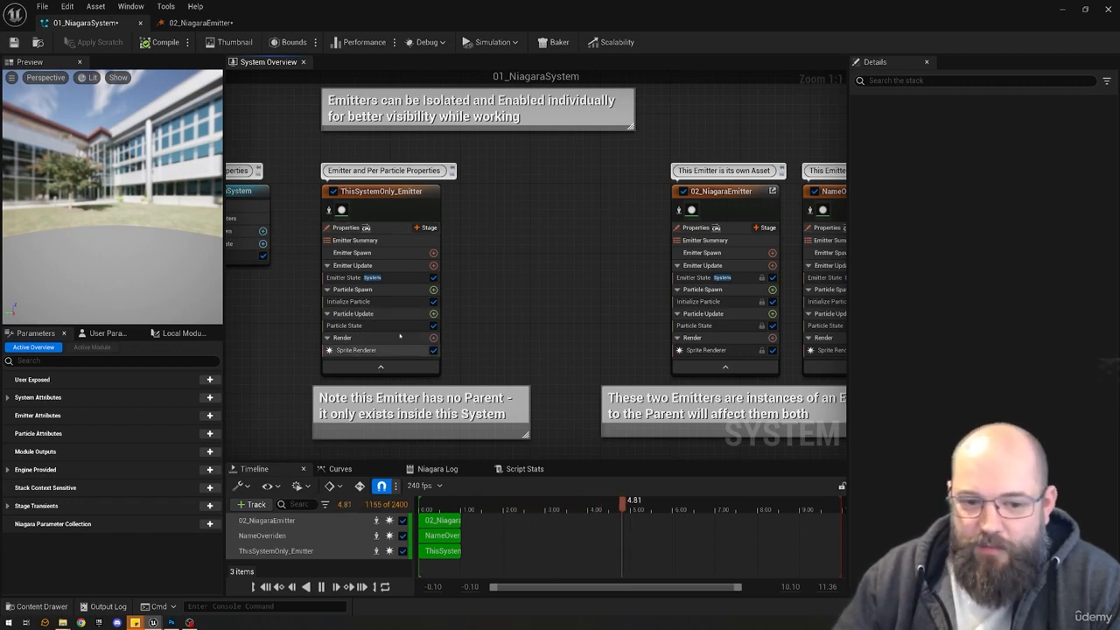
Try to create a standalone emitter asset from ThisSystemOnly_Emitter in the 01_Introduction folder.
right_drag(547, 256, 660, 273)
scroll(603, 205, down, 2)
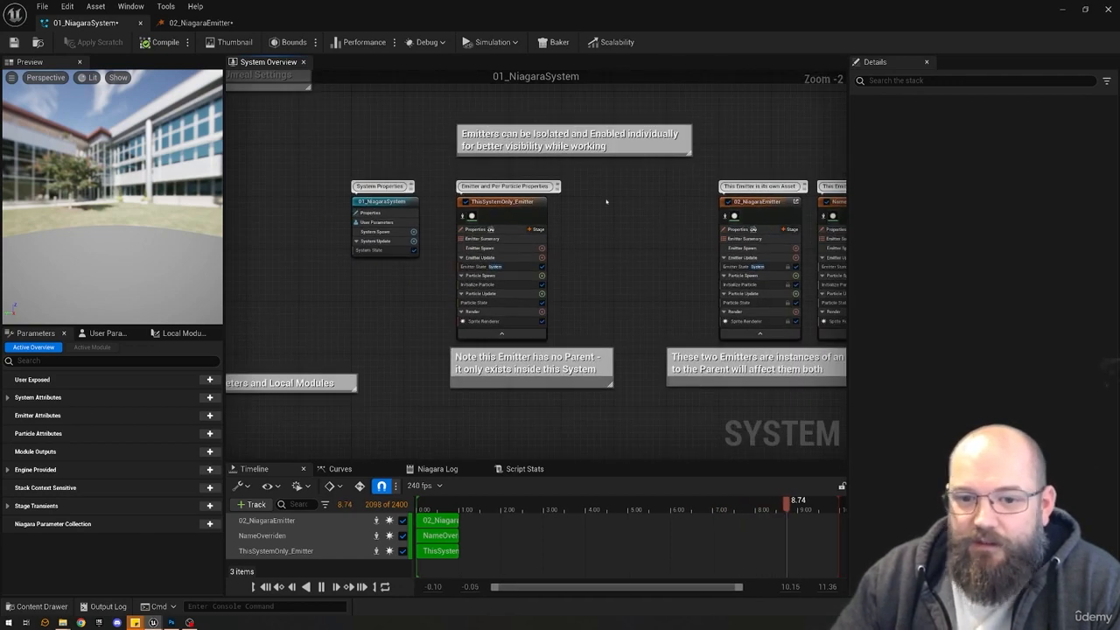
click(507, 202)
right_click(506, 202)
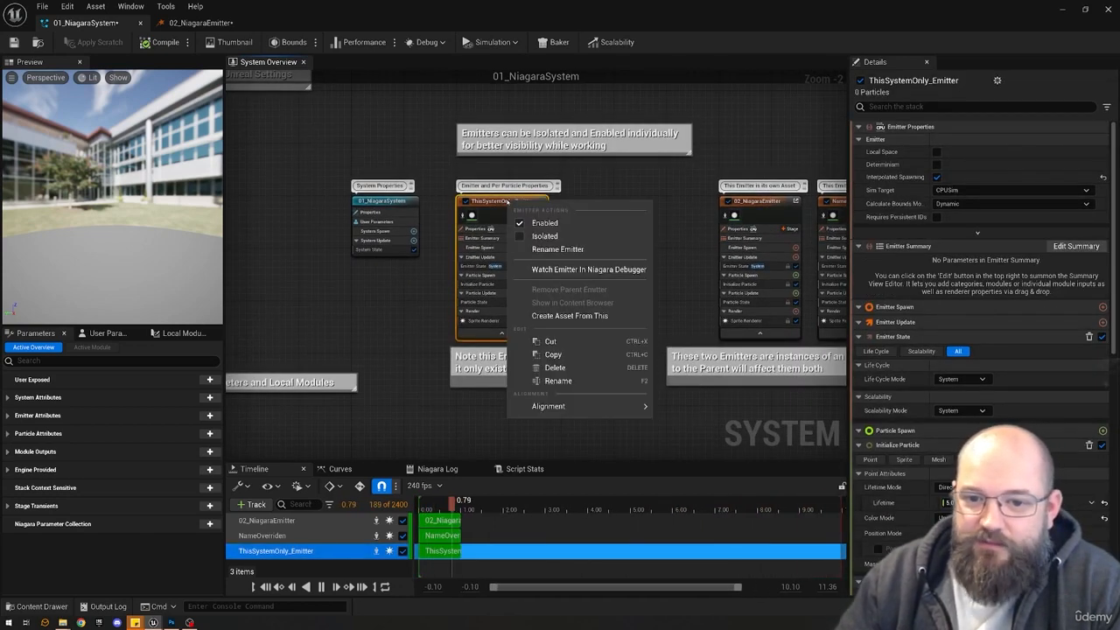
click(586, 313)
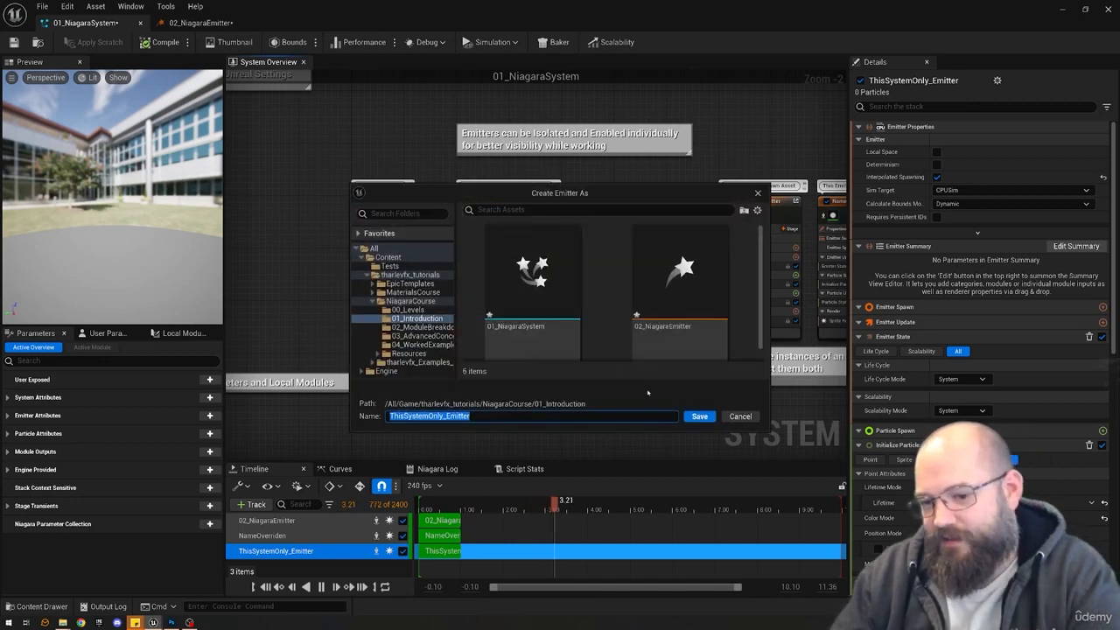
click(740, 416)
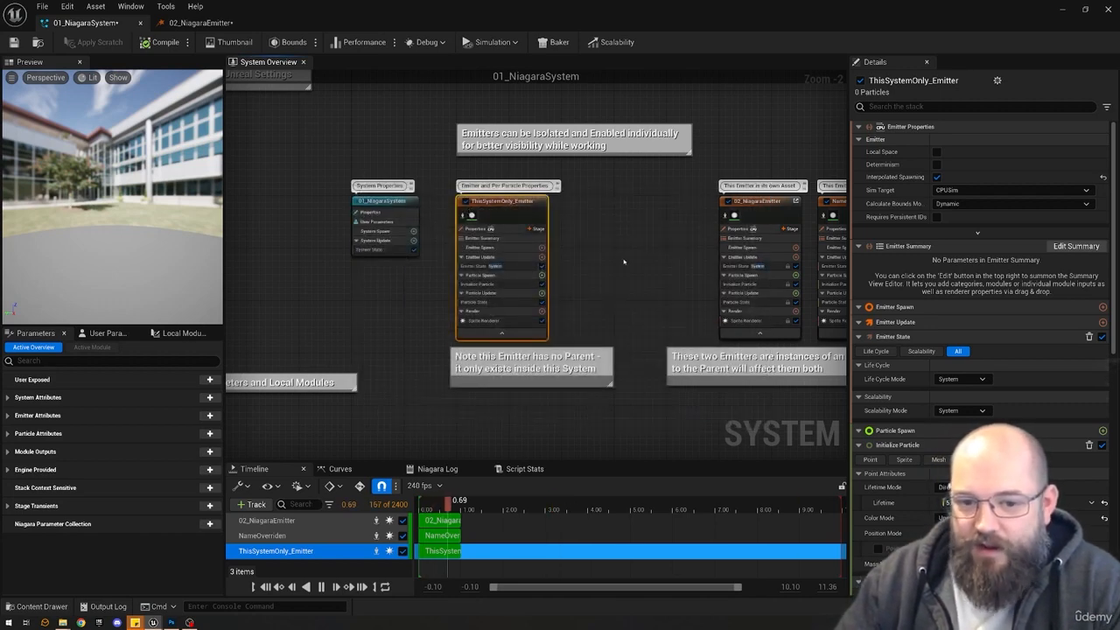
click(624, 261)
Examine the NameOverriden emitter instance and the parent emitter listed in its details.
scroll(662, 280, down, 2)
mouse_move(609, 255)
right_down()
mouse_move(588, 255)
mouse_move(608, 265)
right_up()
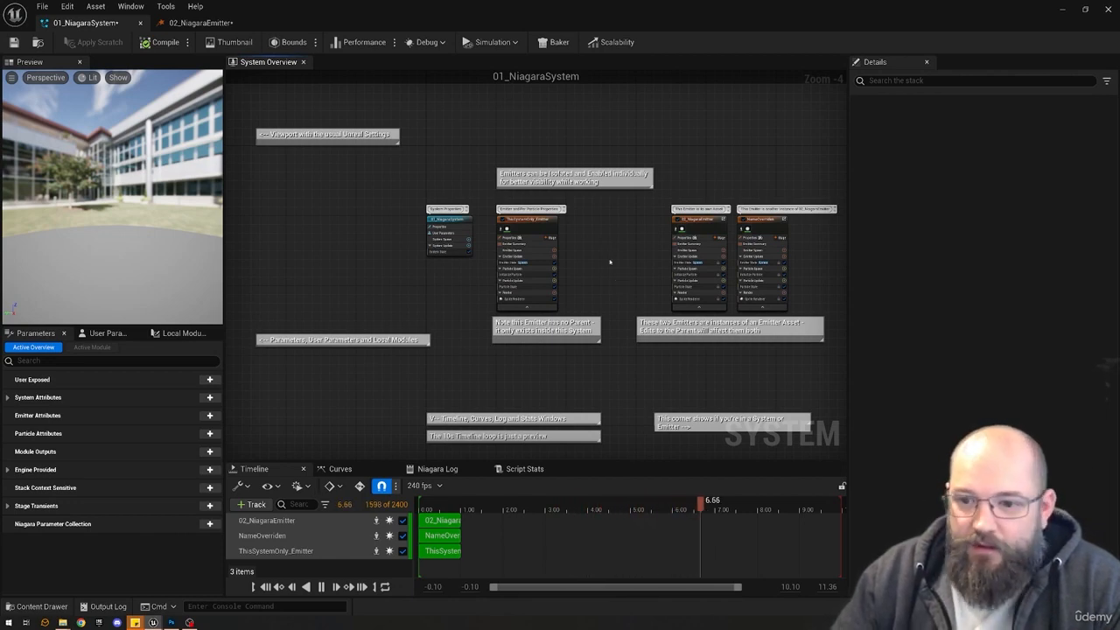
drag(773, 168, 687, 302)
click(747, 167)
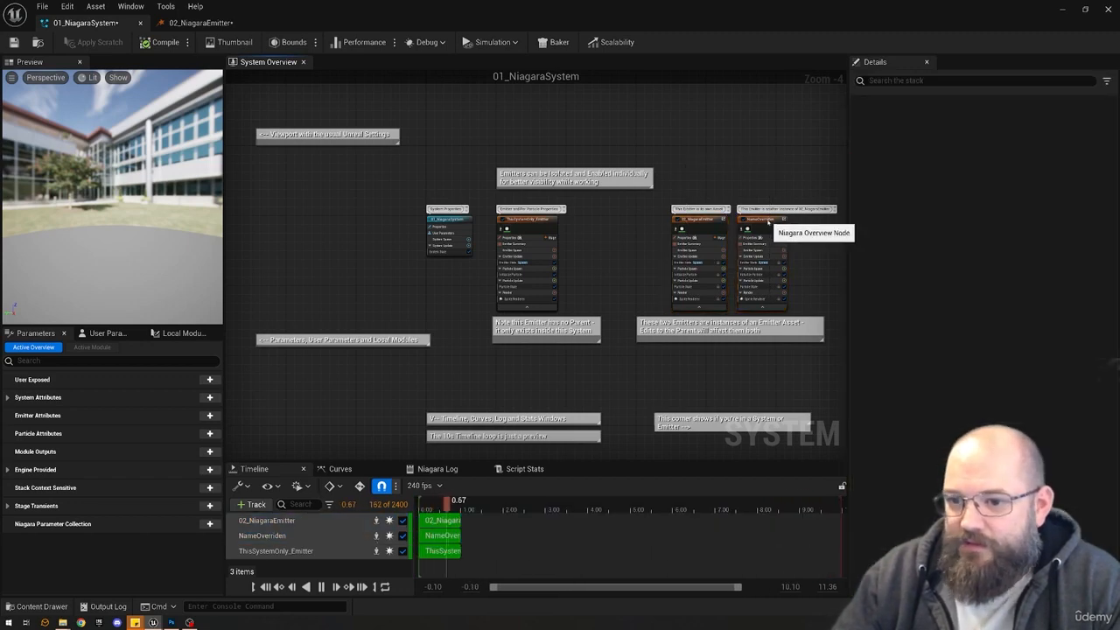
click(765, 218)
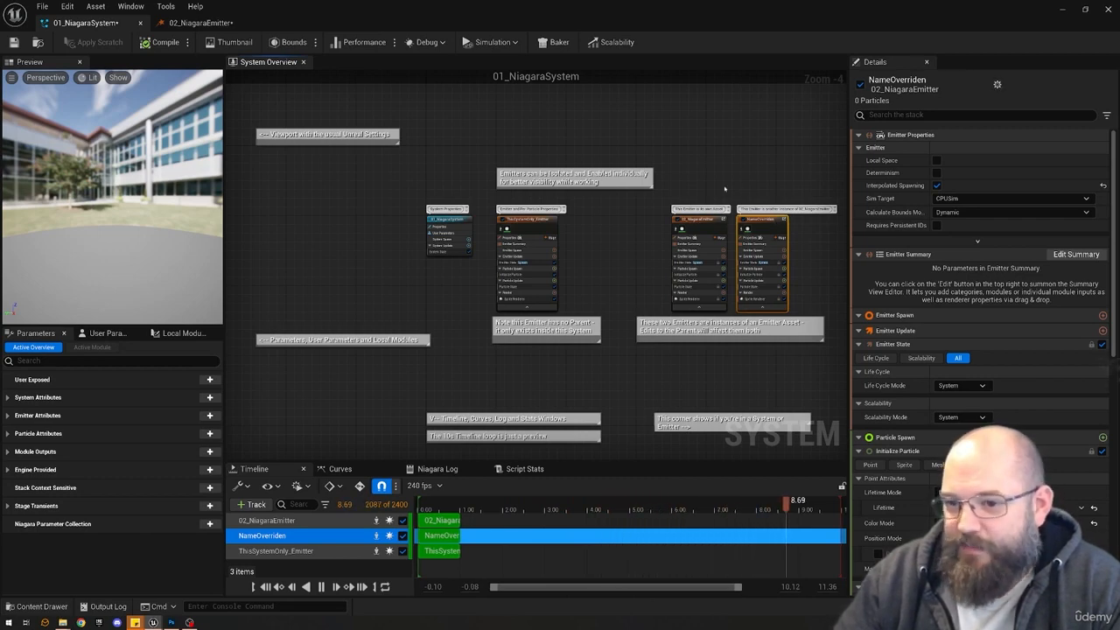
click(767, 192)
scroll(753, 202, up, 5)
click(688, 214)
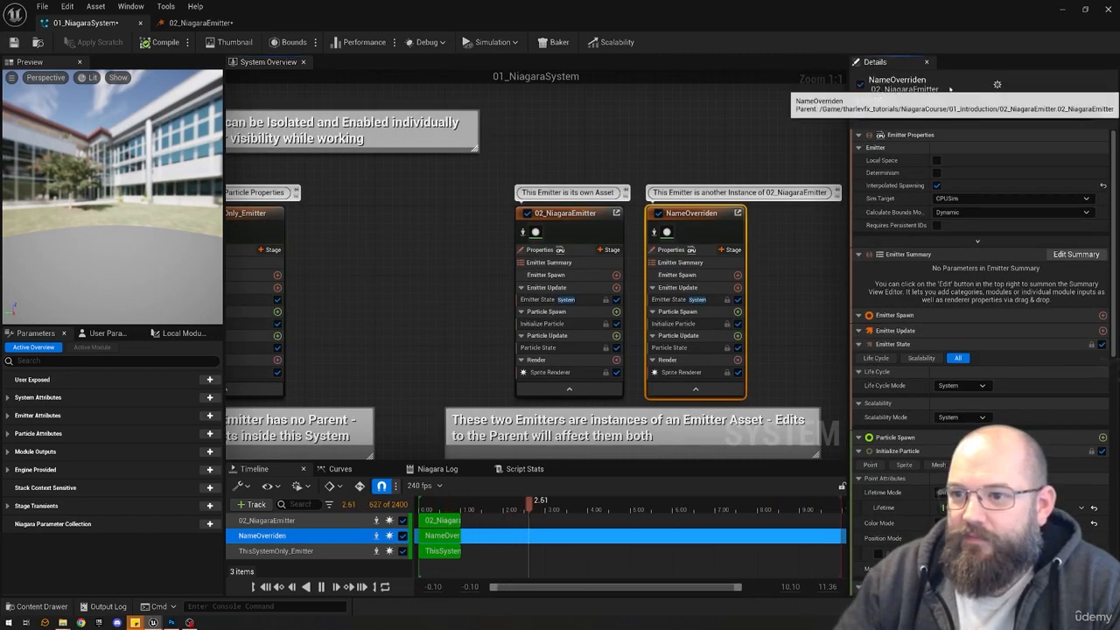
Open the NameOverriden emitter's name for renaming, cancel the edit and deselect the emitter.
right_click(884, 89)
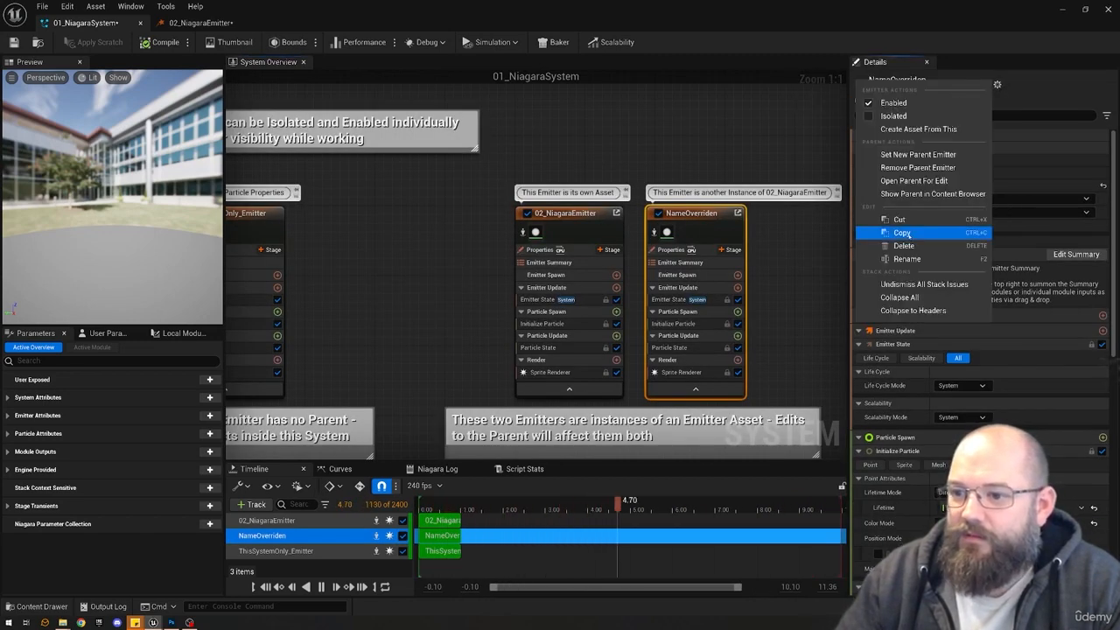
click(907, 259)
key(BackSpace)
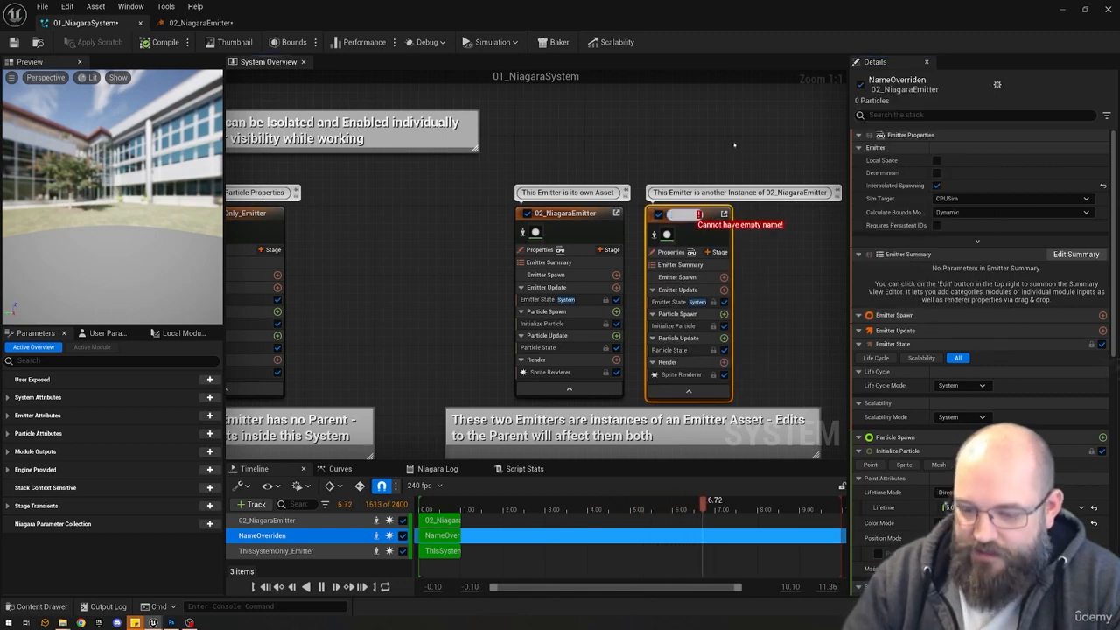
key(Escape)
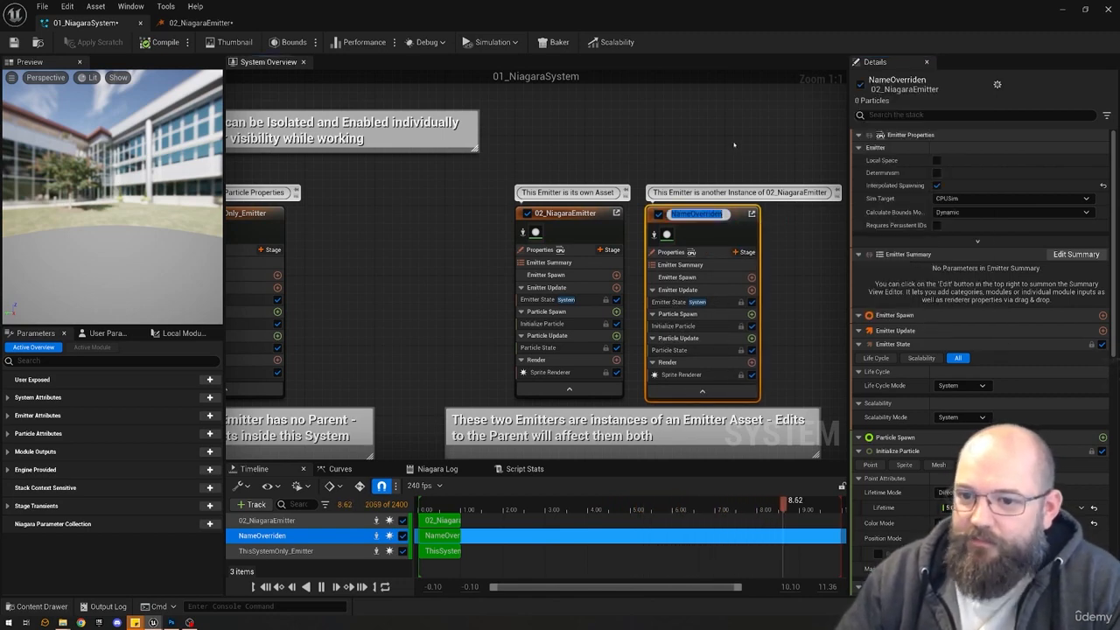
click(685, 158)
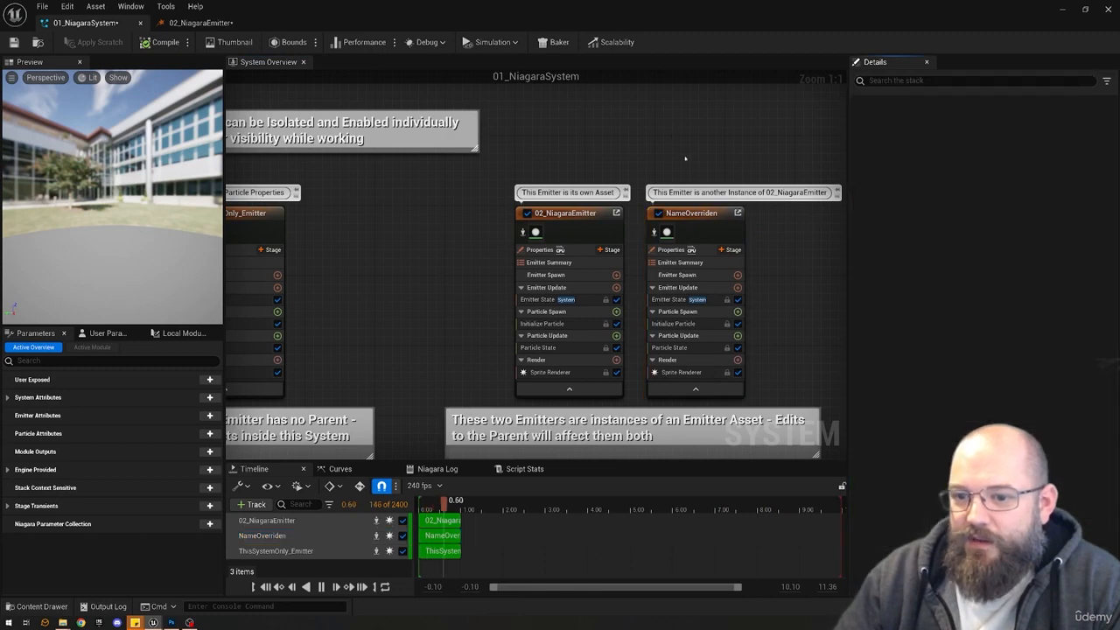
Rename the 02_NiagaraEmitter instance in the system graph as Renamde.
click(570, 219)
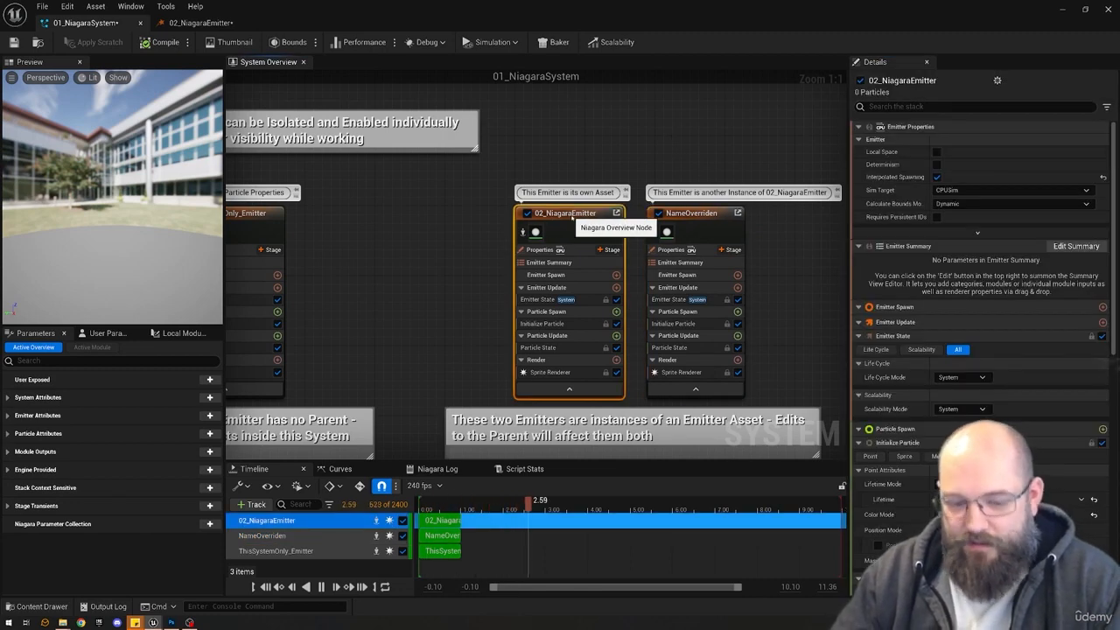
double_click(567, 214)
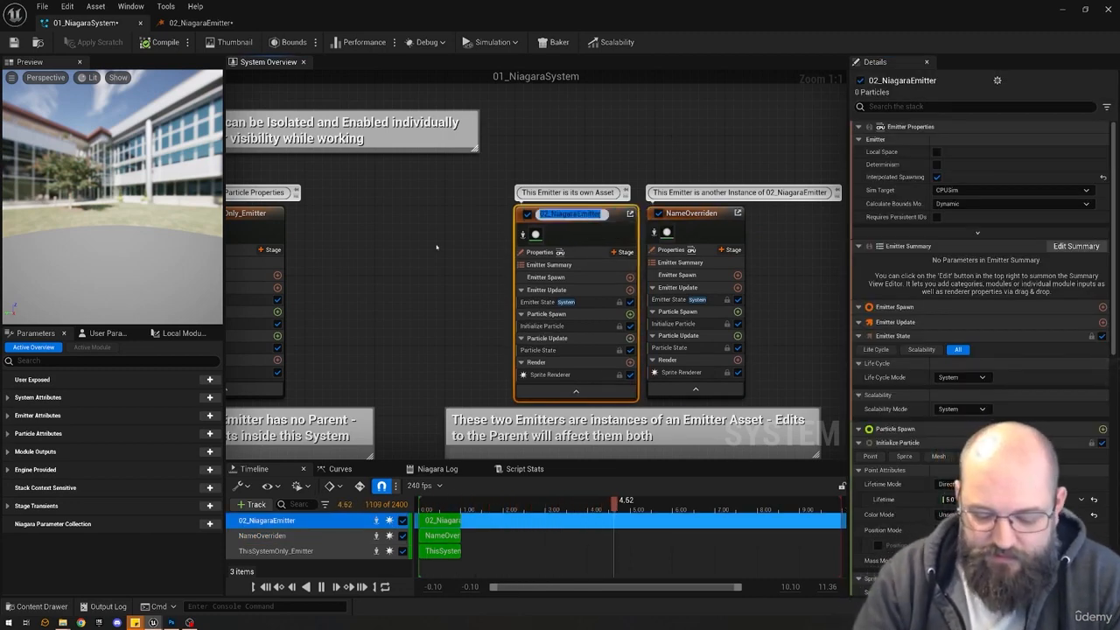
text(Renamde)
key(Return)
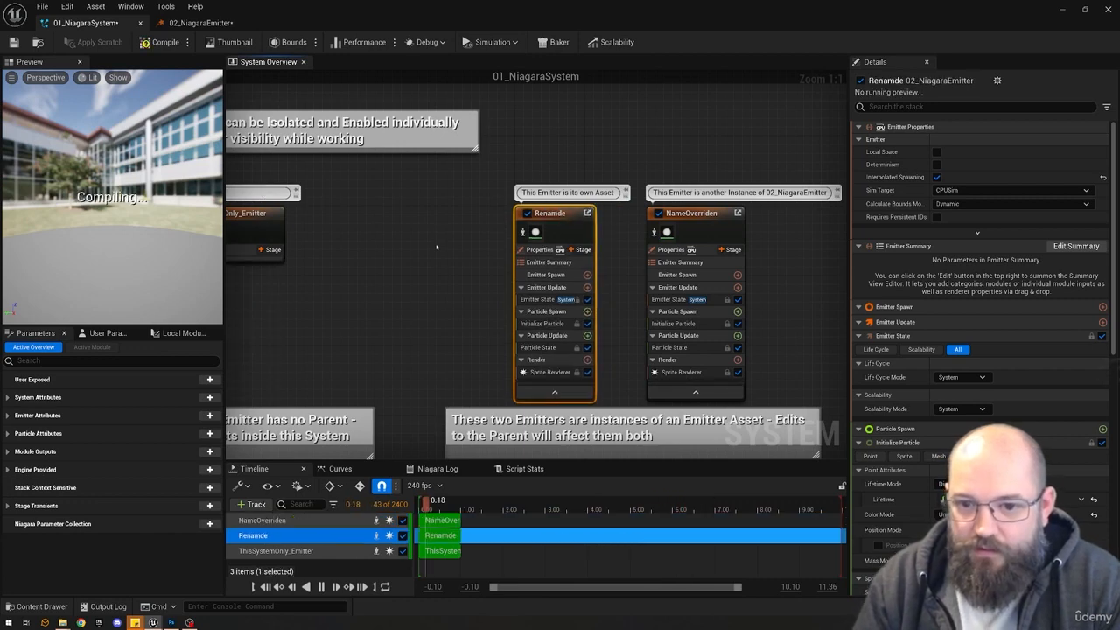
Select both emitter instances to compare their parent asset in the details, and undo the last rename.
drag(682, 149, 510, 282)
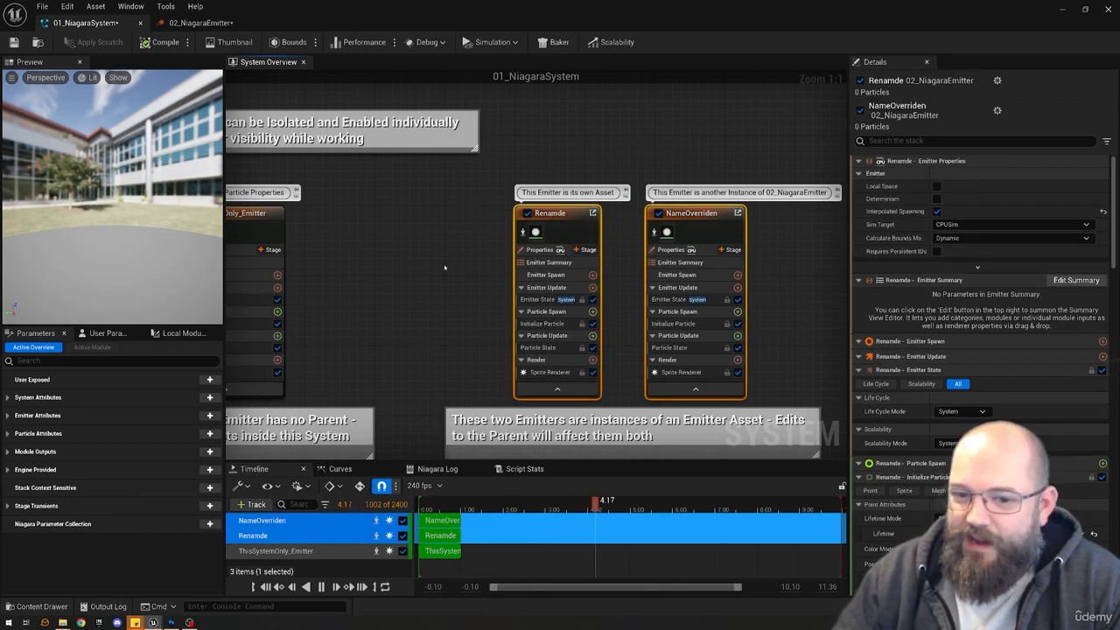
right_drag(455, 268, 473, 232)
click(474, 233)
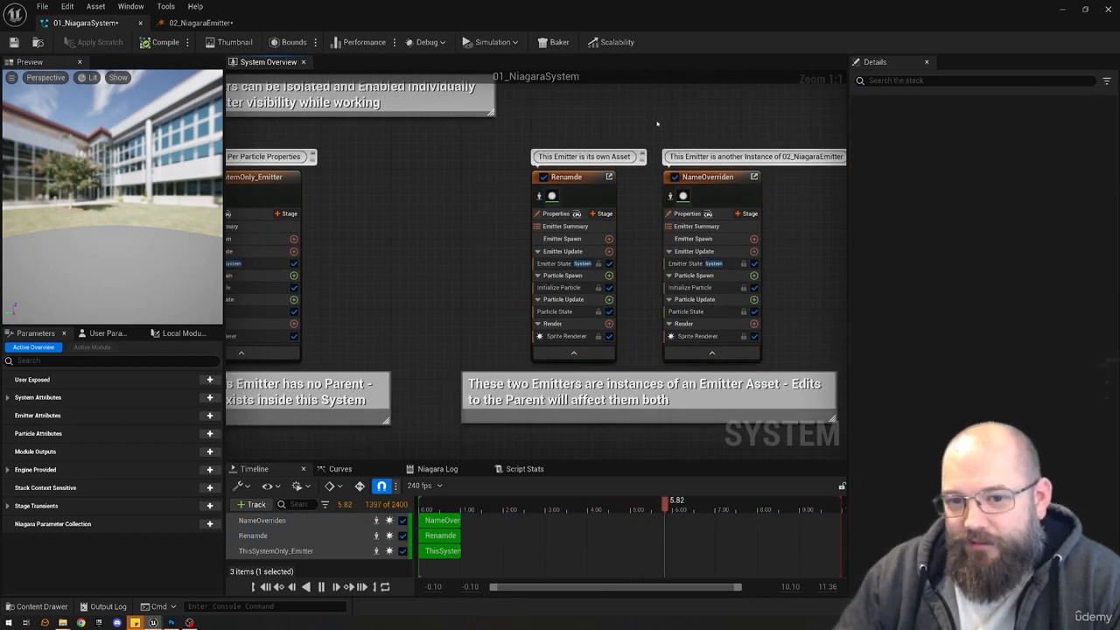
key(ctrl+z)
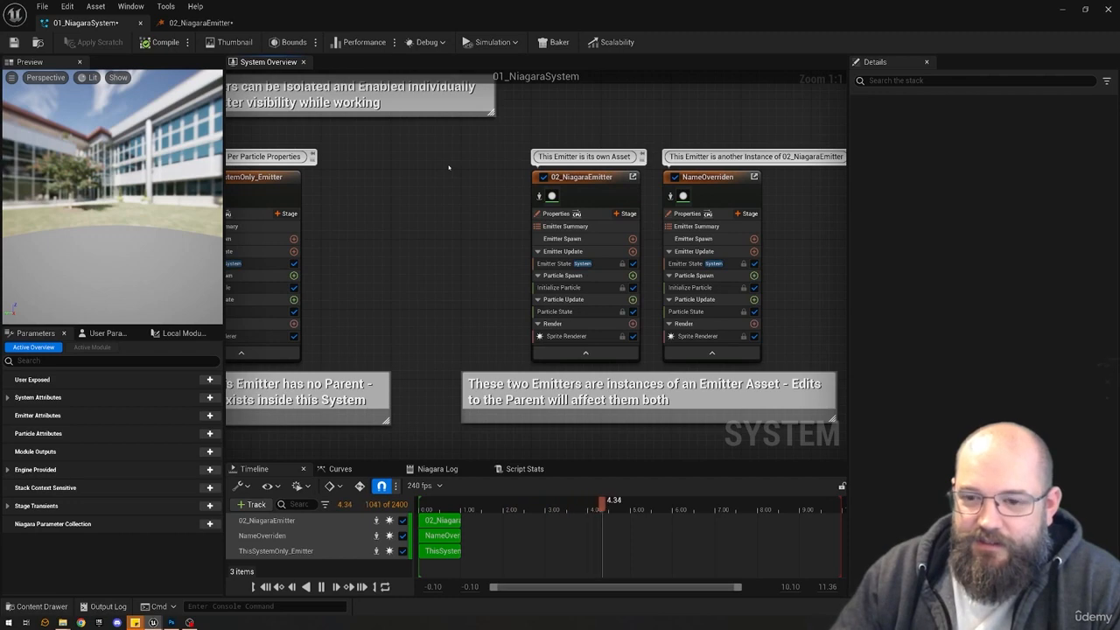
Check the NameOverriden emitter's parent in its details and deselect the emitter.
scroll(448, 167, down, 1)
mouse_move(450, 167)
right_down()
mouse_move(482, 152)
mouse_move(470, 174)
right_up()
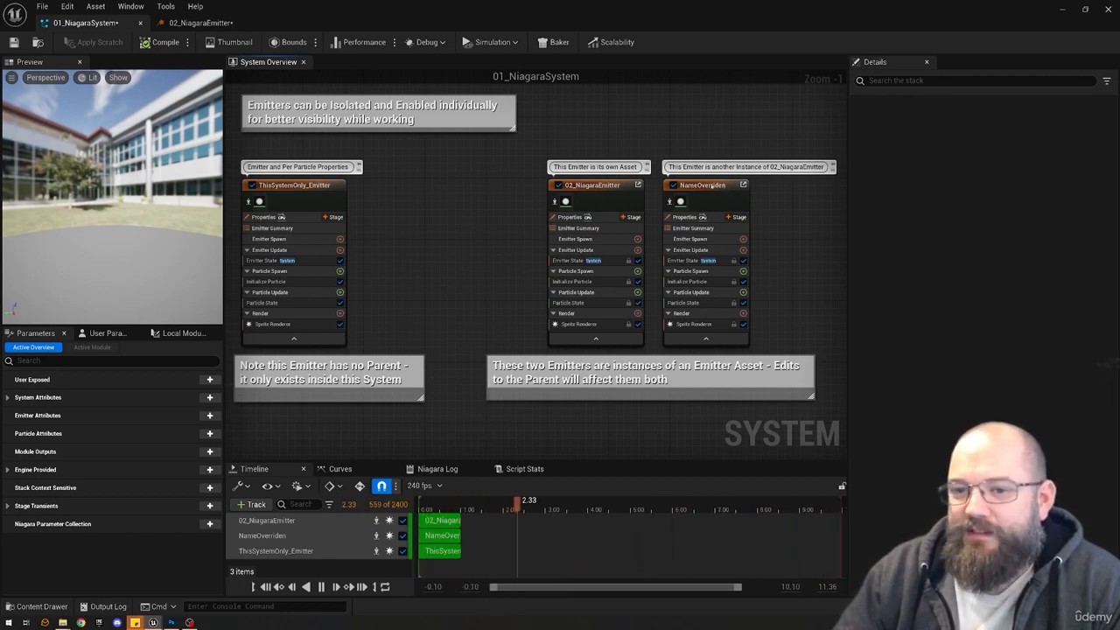
click(712, 185)
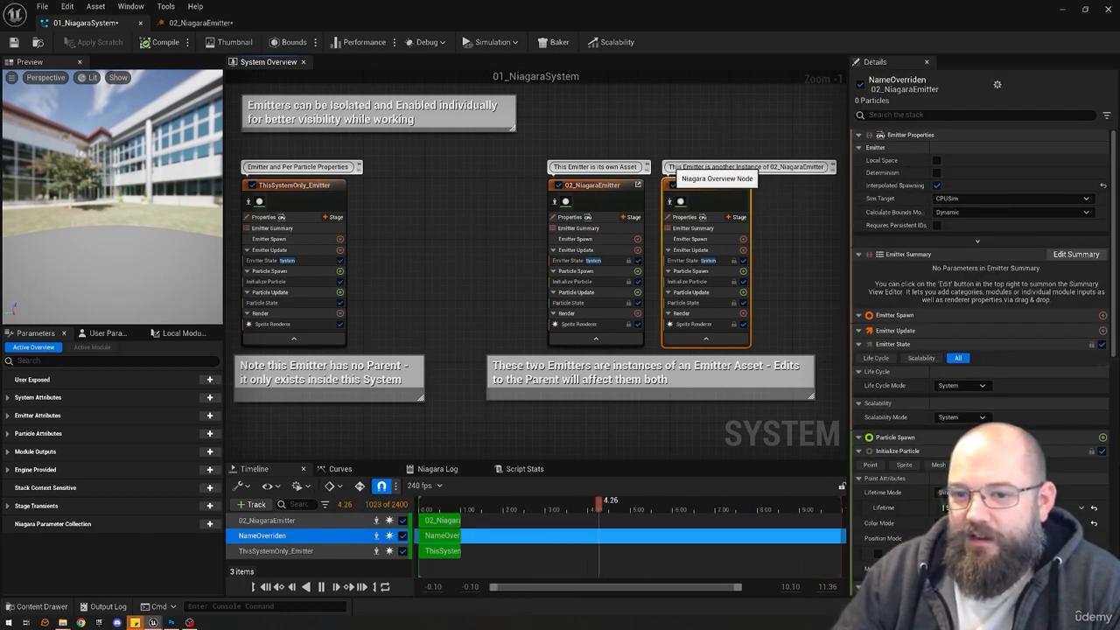
click(780, 234)
Add an emitter from the Blowing Particles template beside the NameOverriden emitter and delete it again.
right_drag(782, 236, 495, 221)
right_click(607, 206)
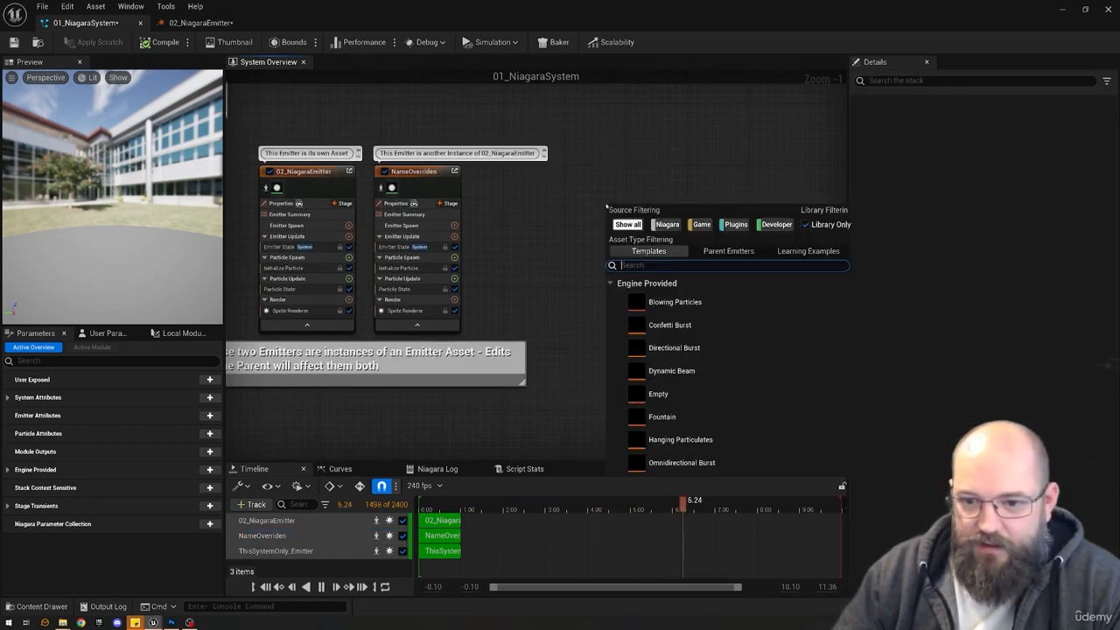
key(Down)
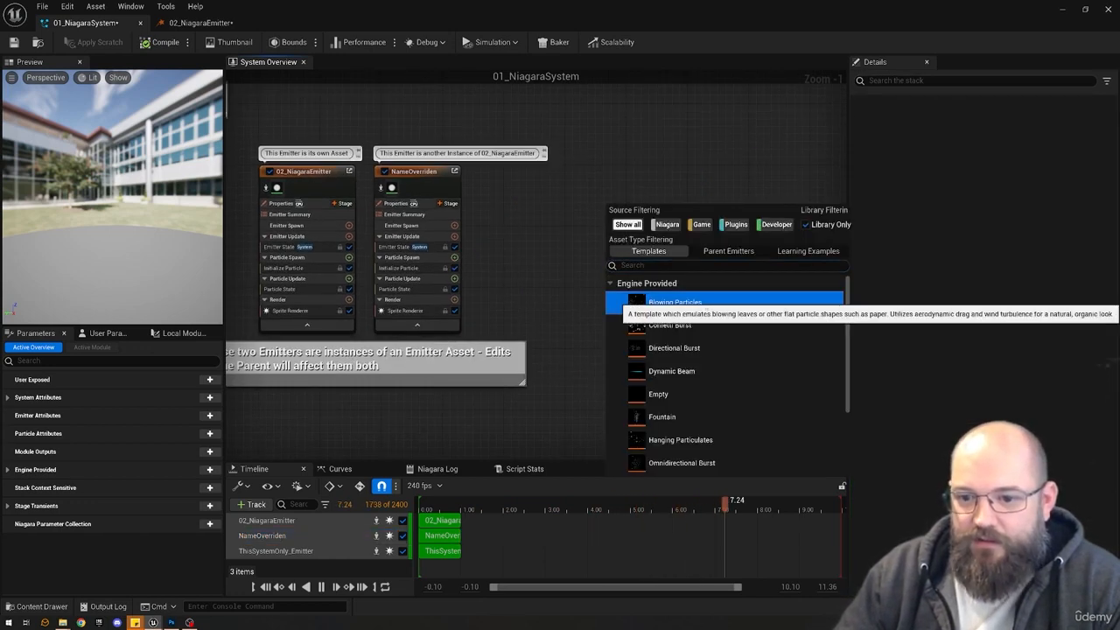
click(705, 306)
click(688, 290)
click(537, 123)
right_drag(448, 100, 546, 199)
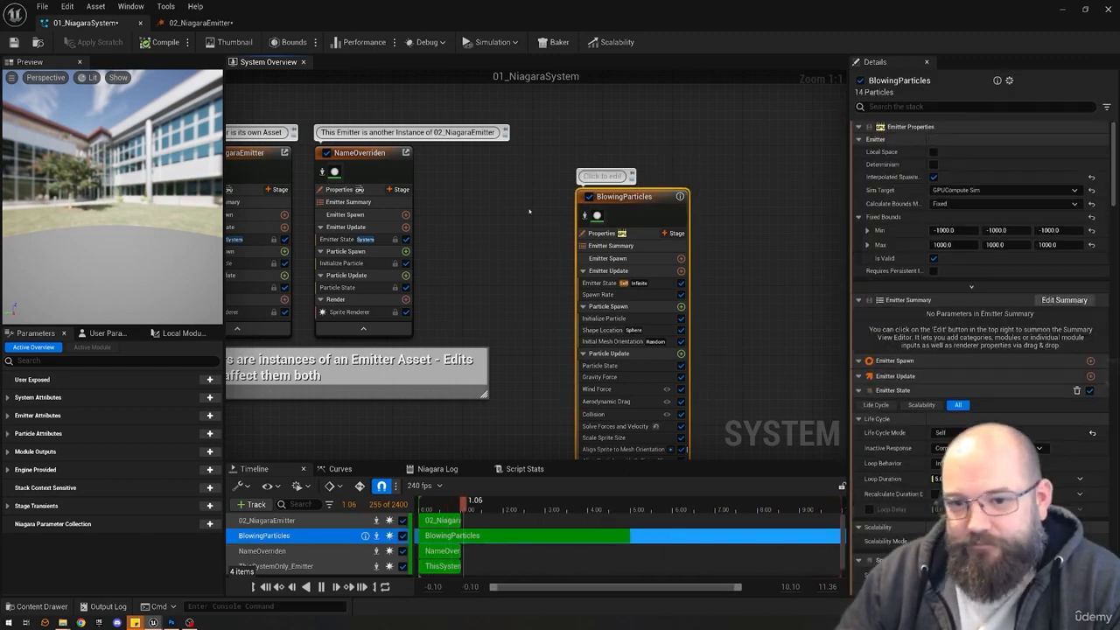
key(Delete)
scroll(799, 231, down, 4)
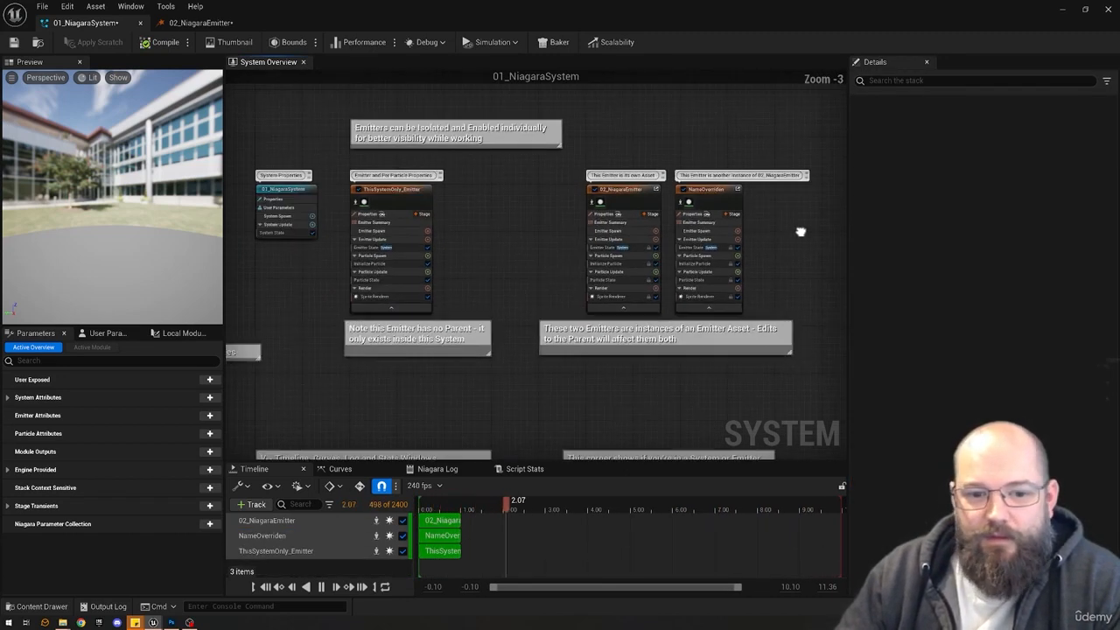
Review the whole system graph and the properties of ThisSystemOnly_Emitter, and deselect the emitter.
scroll(802, 224, down, 1)
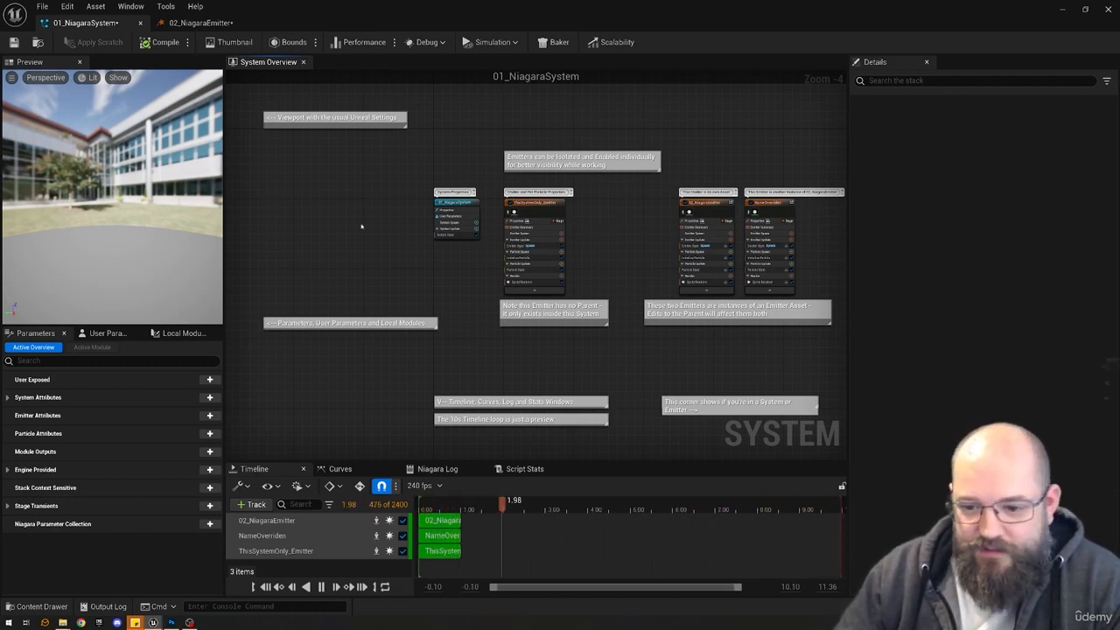
right_drag(361, 227, 334, 219)
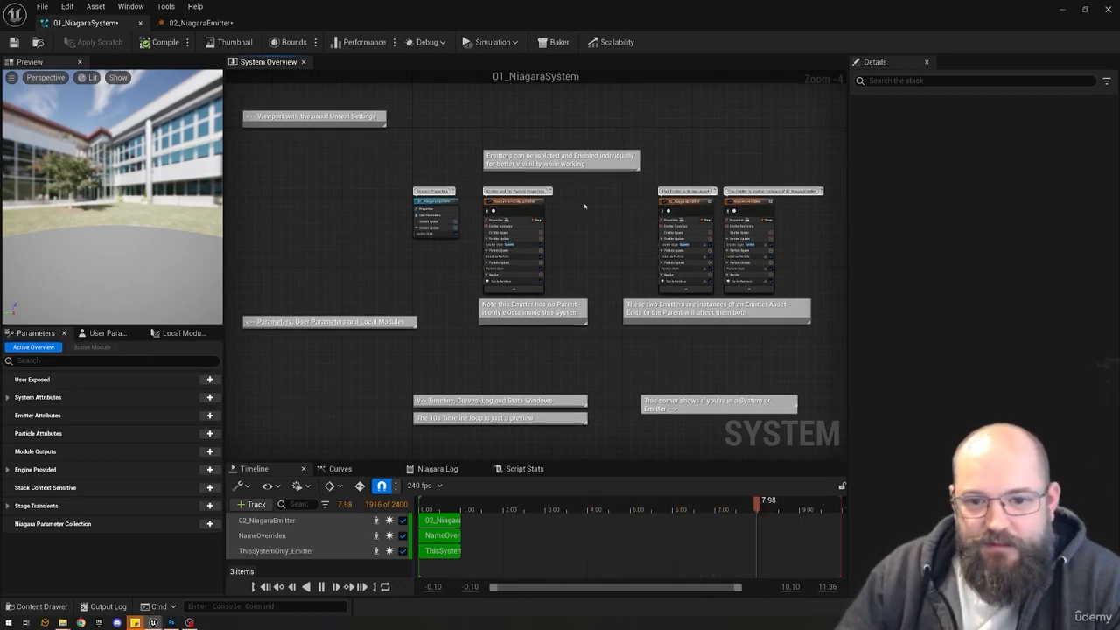
click(526, 210)
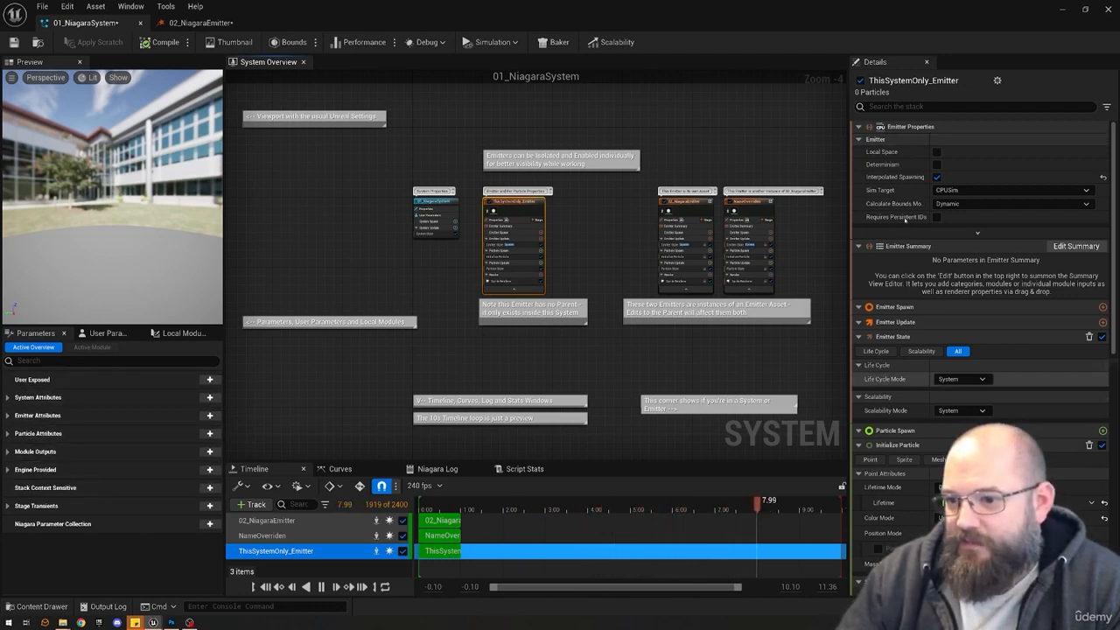
click(309, 317)
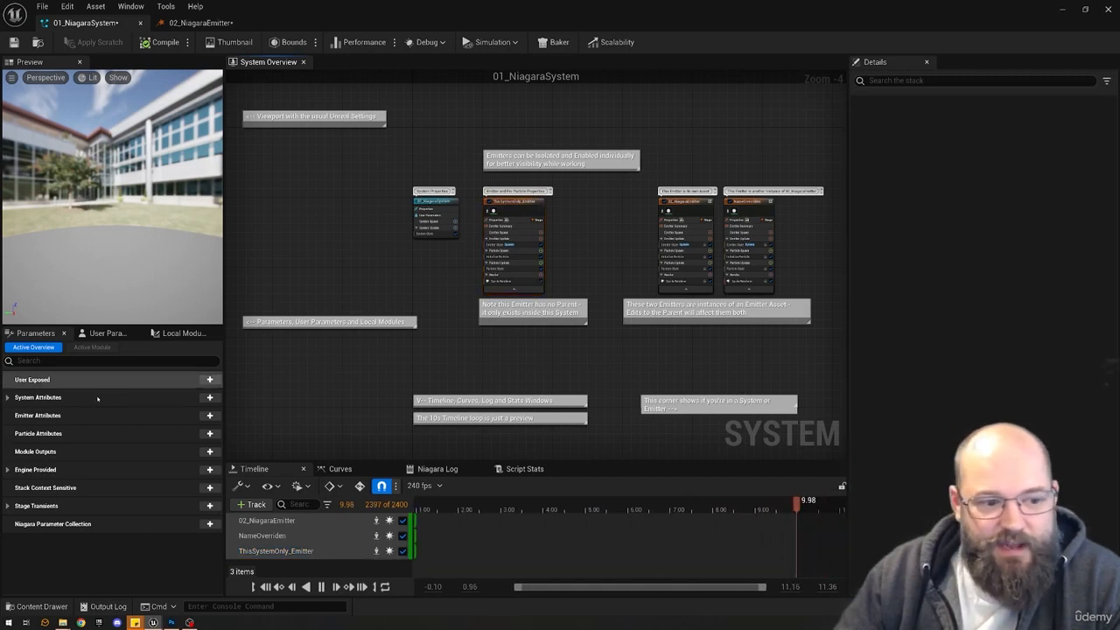
Expand the System Attributes parameters and examine Age, CurrentLoopDuration, LoopCount, LoopedAge and NormalizedLoopAge.
click(60, 402)
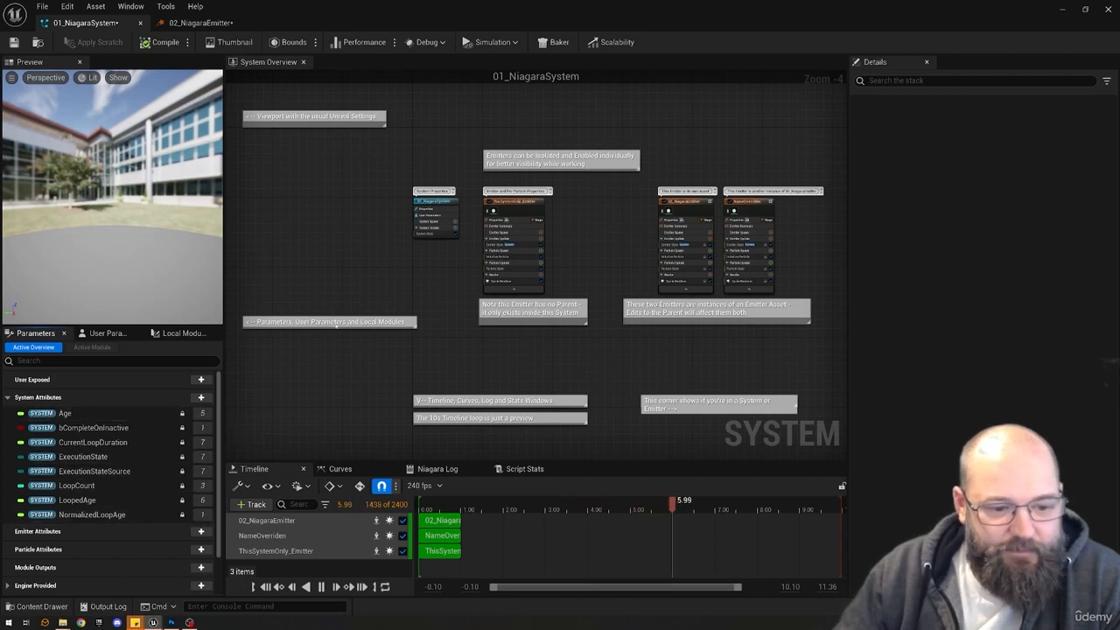
click(79, 415)
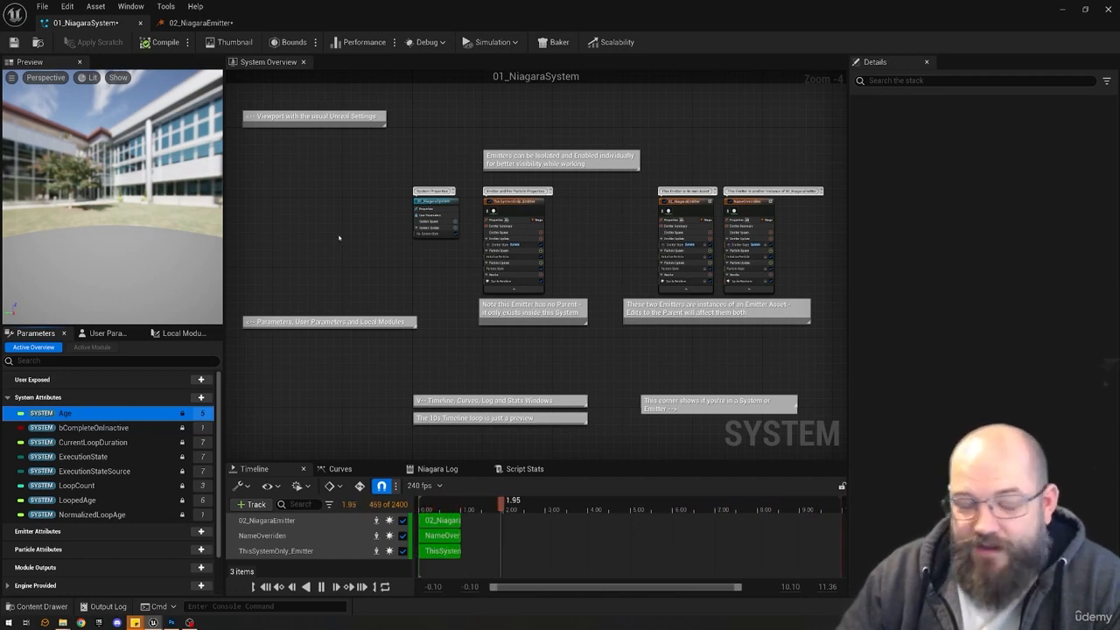
click(83, 443)
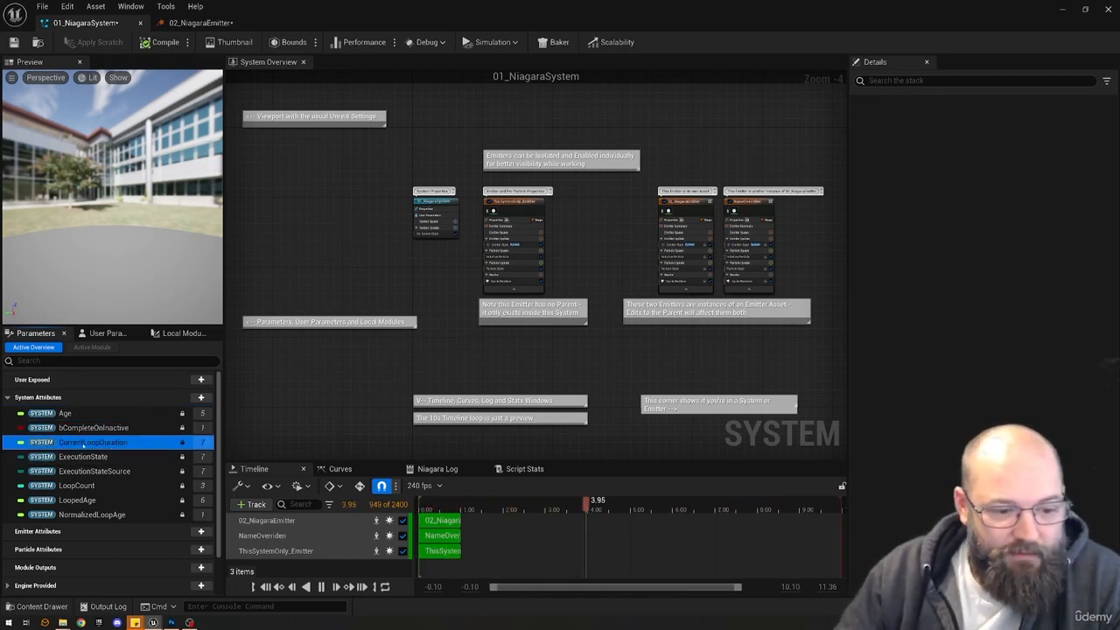
click(105, 487)
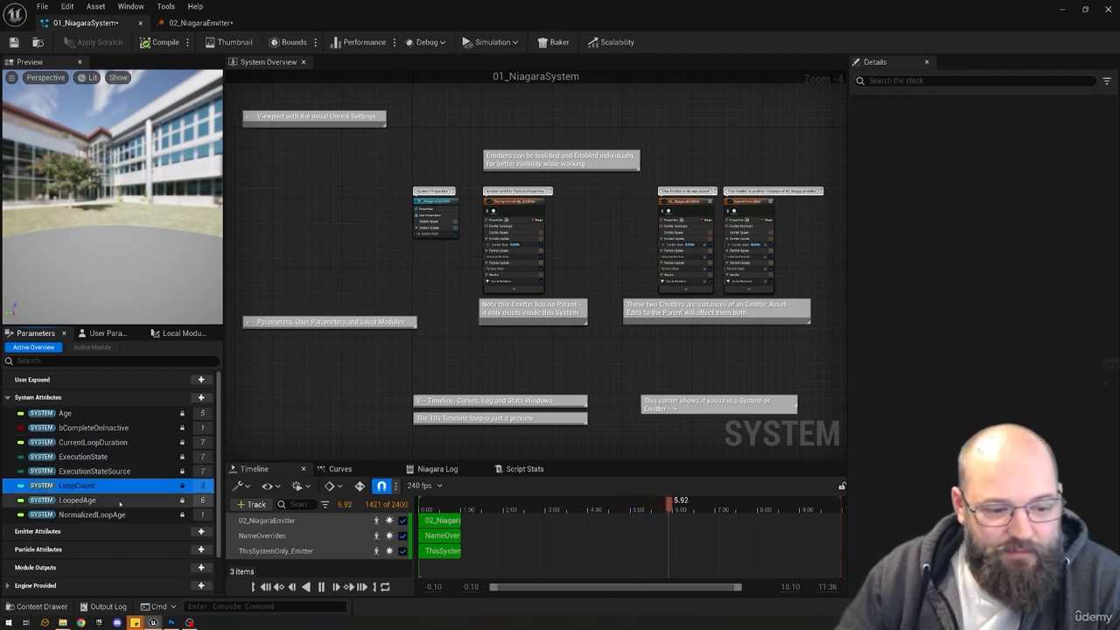
click(118, 502)
click(104, 515)
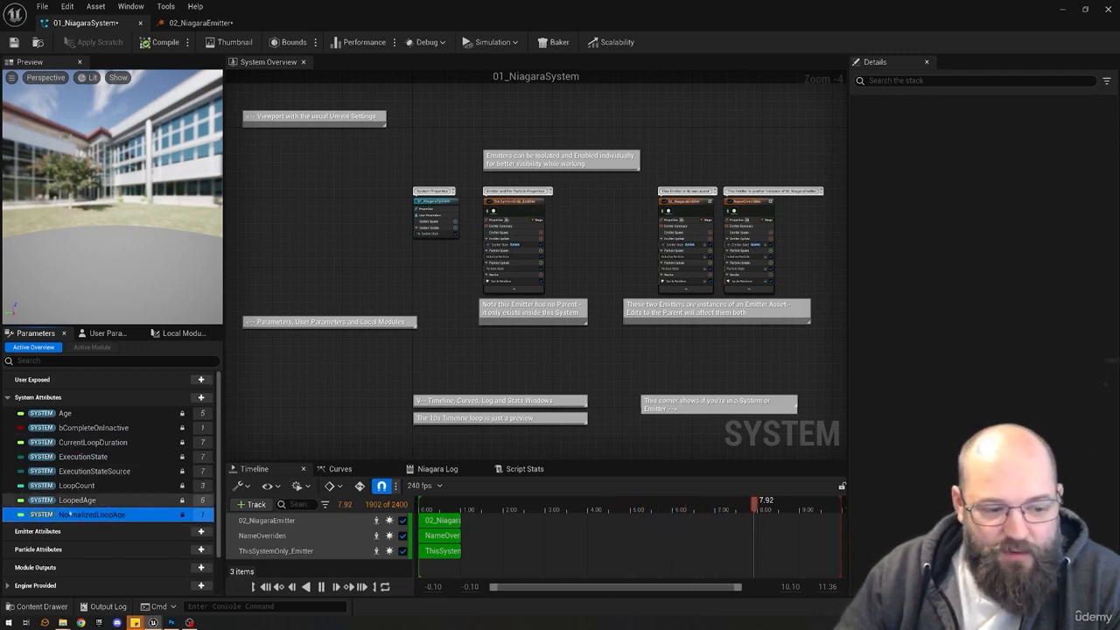
Inspect the 01_NiagaraSystem node and ThisSystemOnly_Emitter, and show the emitter's Emitter Attributes with its Age parameter in place of the System Attributes.
click(436, 217)
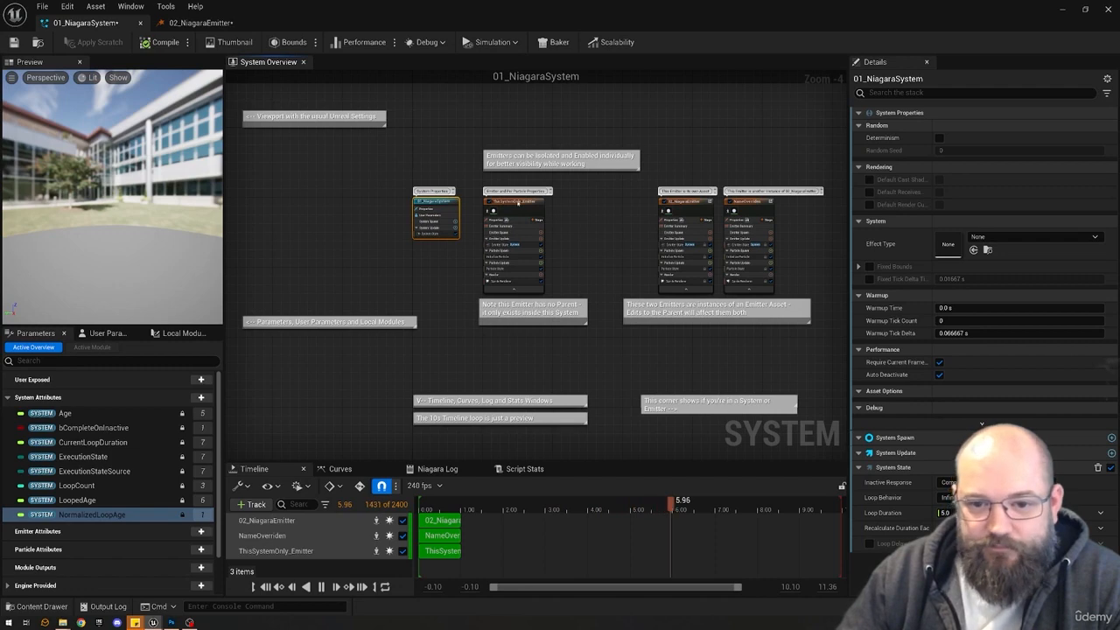
click(520, 205)
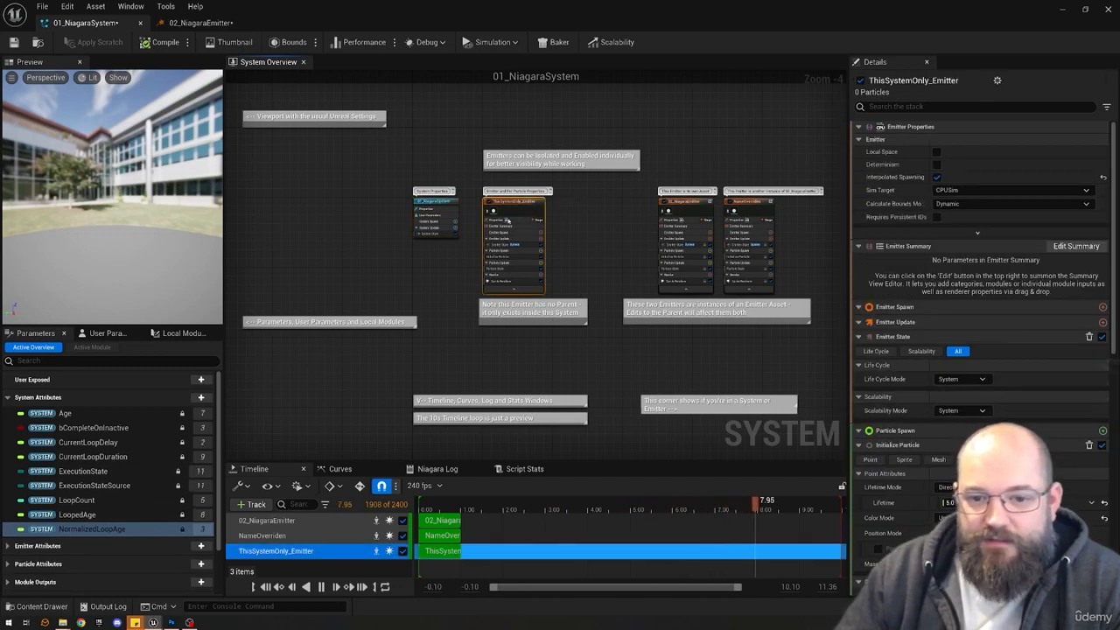
click(35, 397)
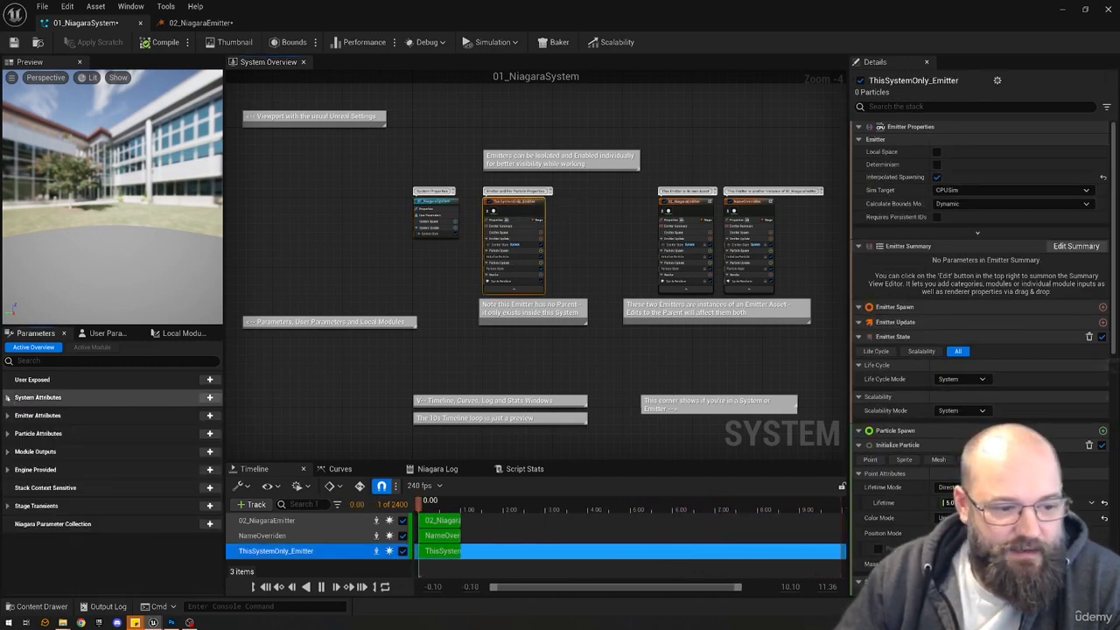
click(9, 416)
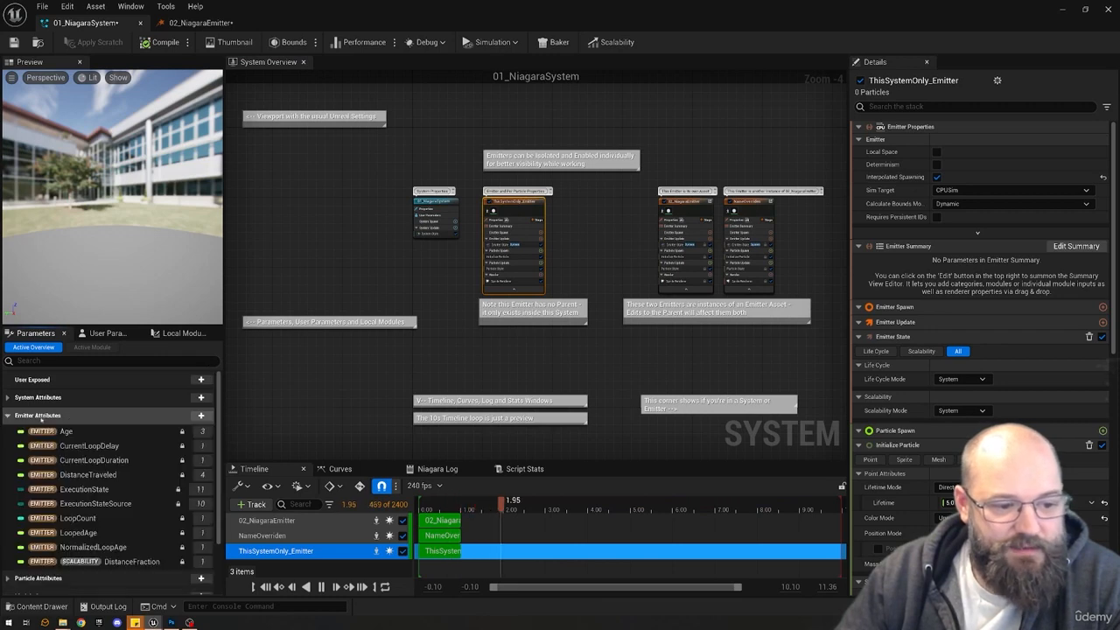
click(92, 433)
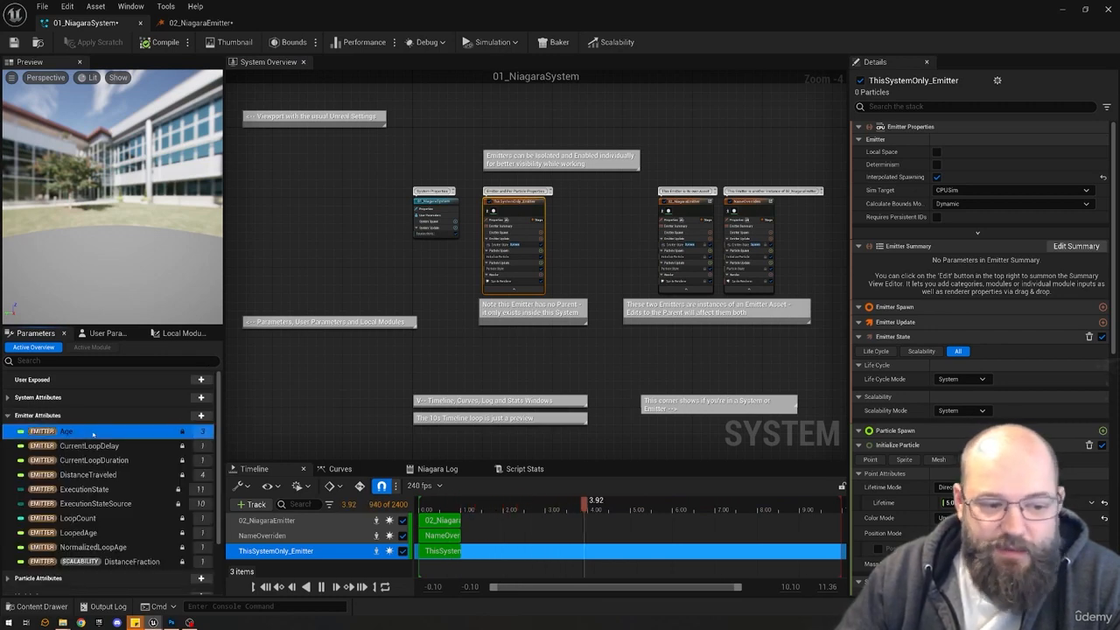
Expand the System Attributes again and compare the system Age parameter with the emitter Age parameter.
click(7, 397)
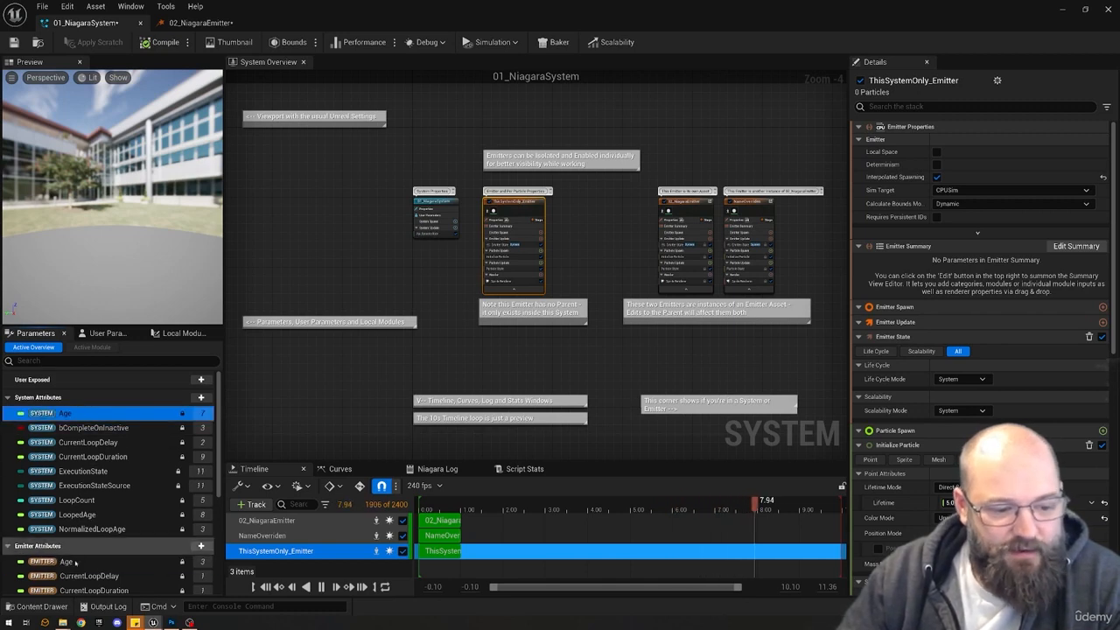
click(41, 414)
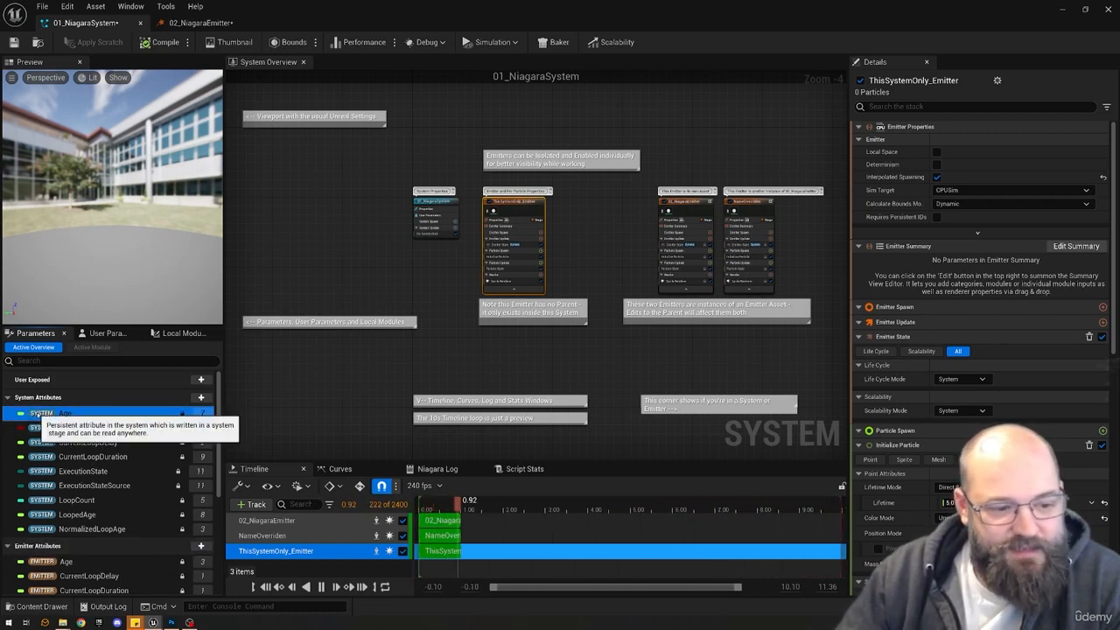
click(41, 561)
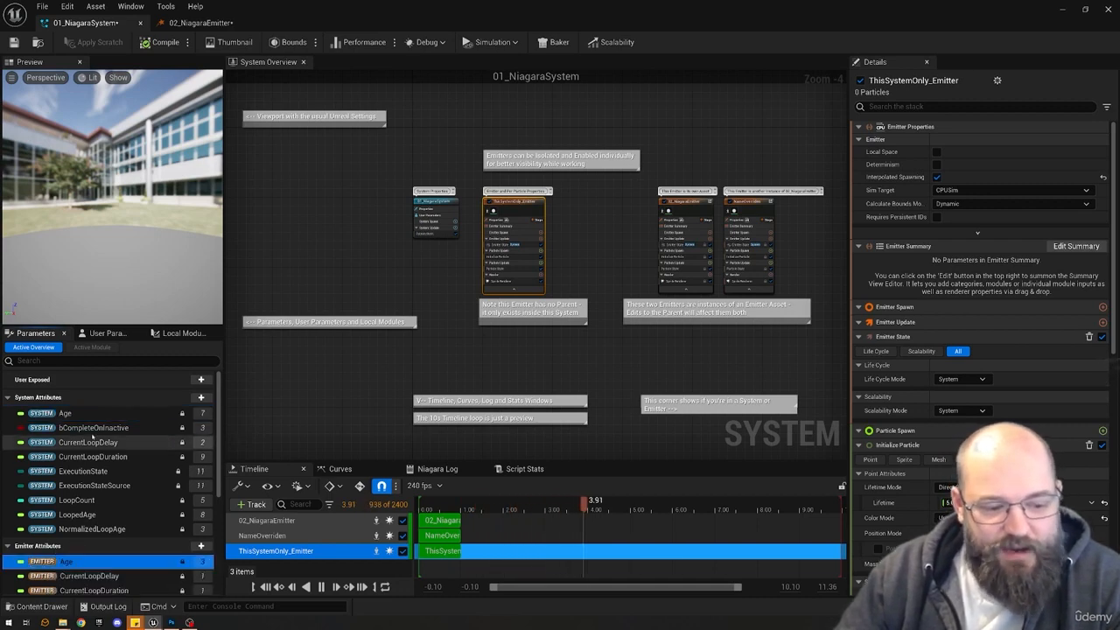
Compare the parameters listed for the 01_NiagaraSystem node with those listed for ThisSystemOnly_Emitter.
scroll(48, 547, down, 1)
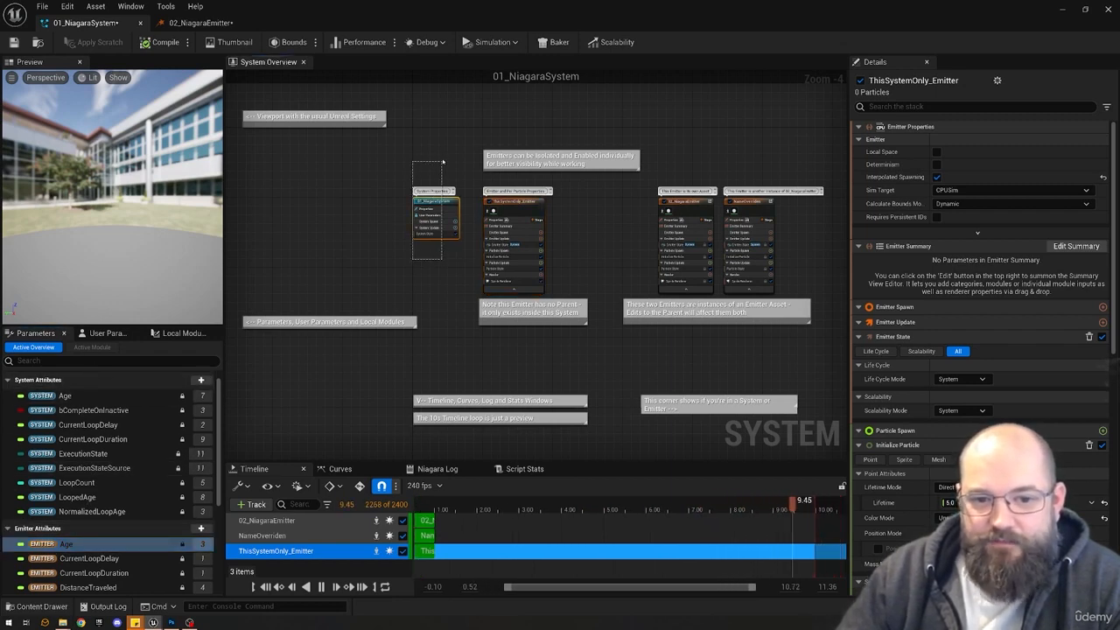
drag(441, 162, 443, 164)
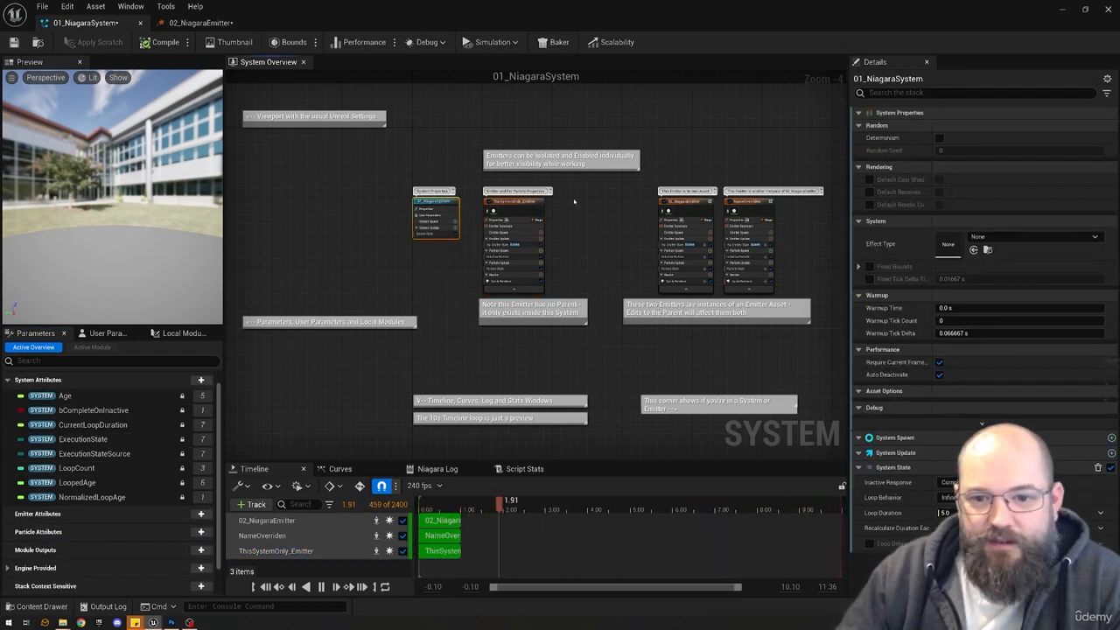
click(524, 203)
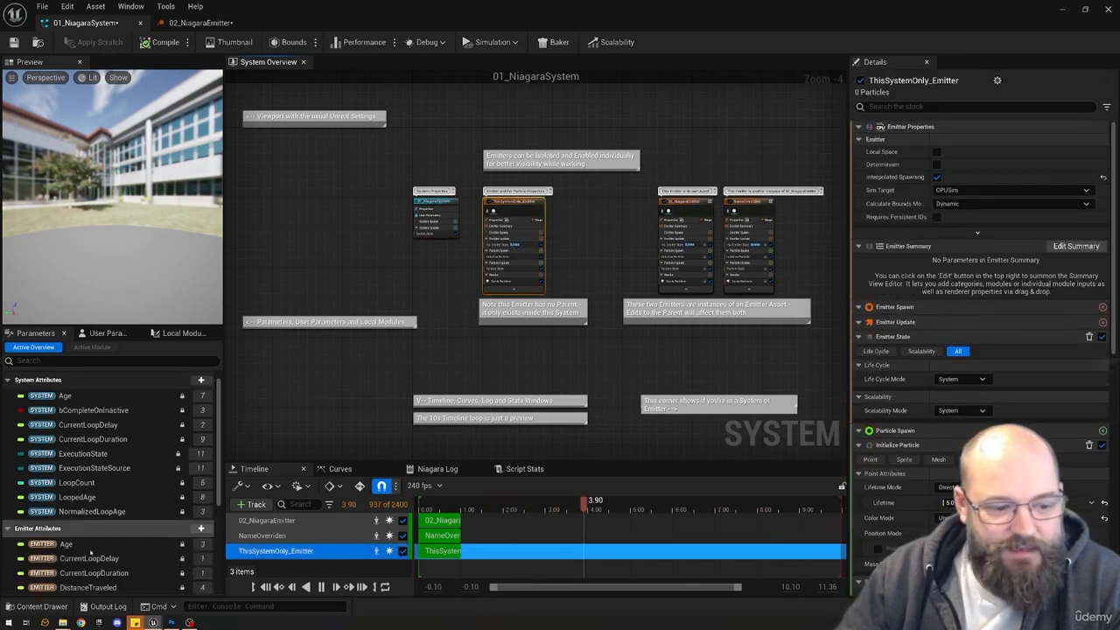
Expand the Particle Attributes of ThisSystemOnly_Emitter and examine the particle Age parameter and those listed below it.
scroll(90, 551, down, 3)
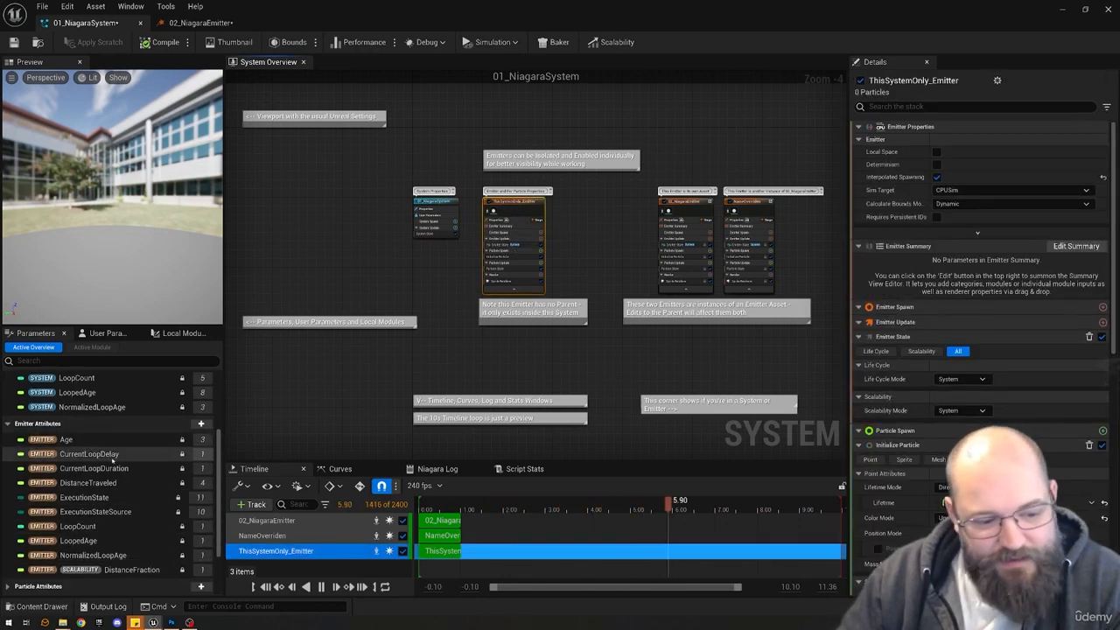
scroll(112, 459, down, 3)
click(114, 535)
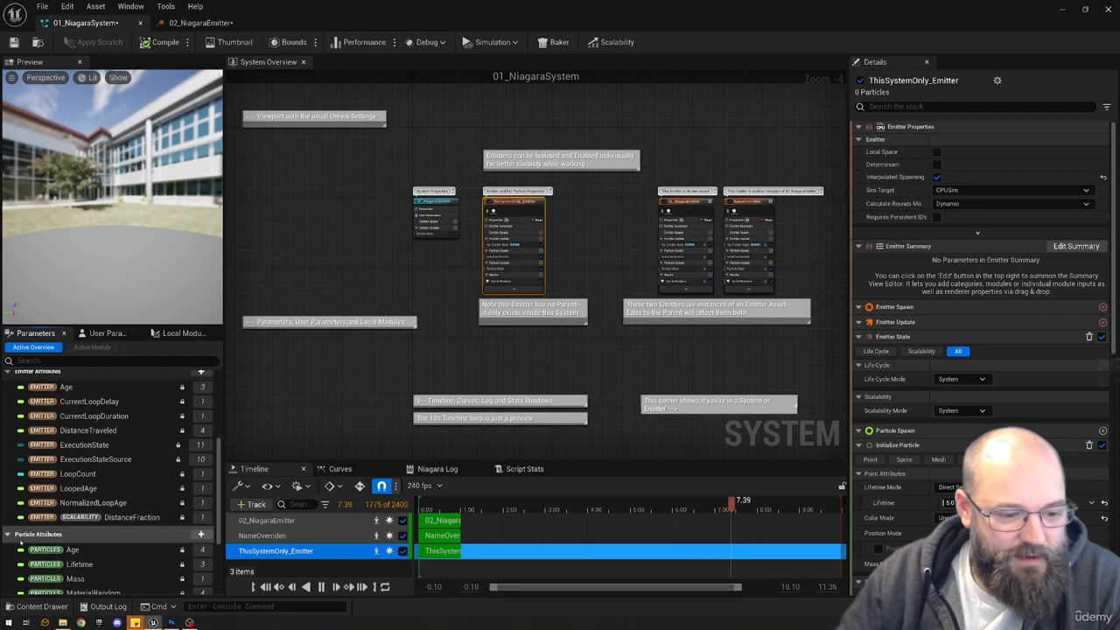
click(114, 557)
scroll(118, 533, down, 2)
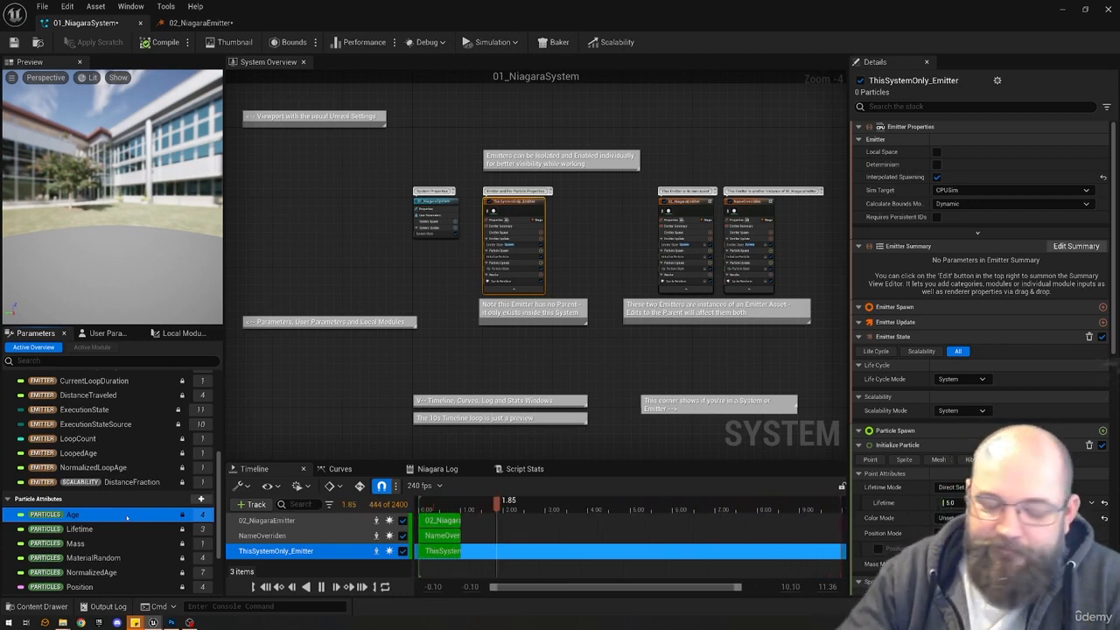
Review the Emitter and Particle Attributes listed for ThisSystemOnly_Emitter and check the Module Outputs group below them.
scroll(126, 481, down, 2)
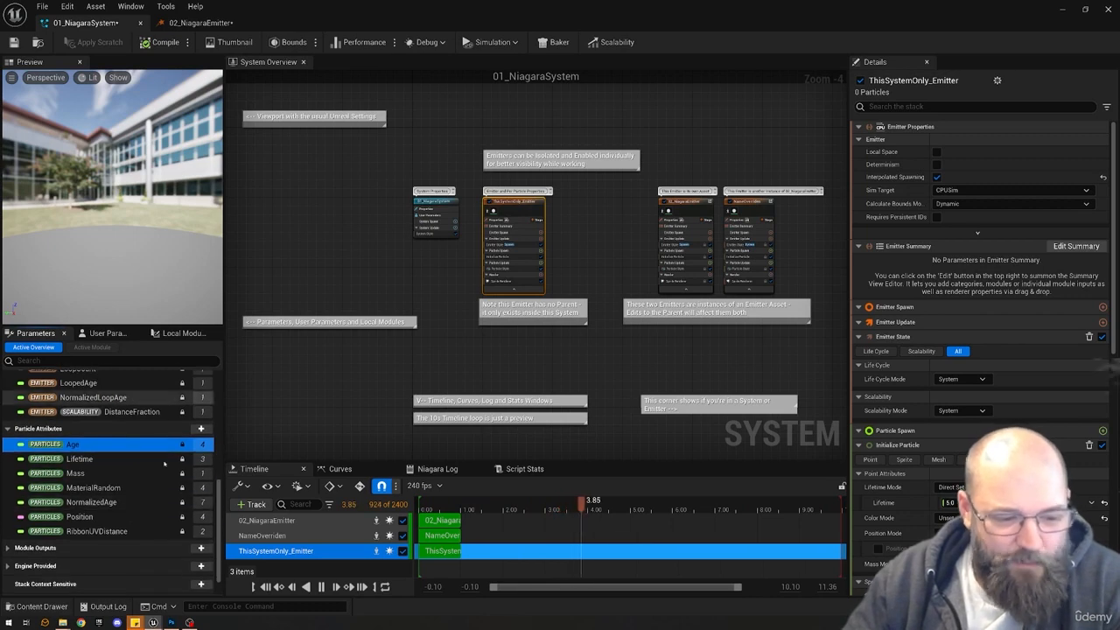
scroll(116, 540, up, 2)
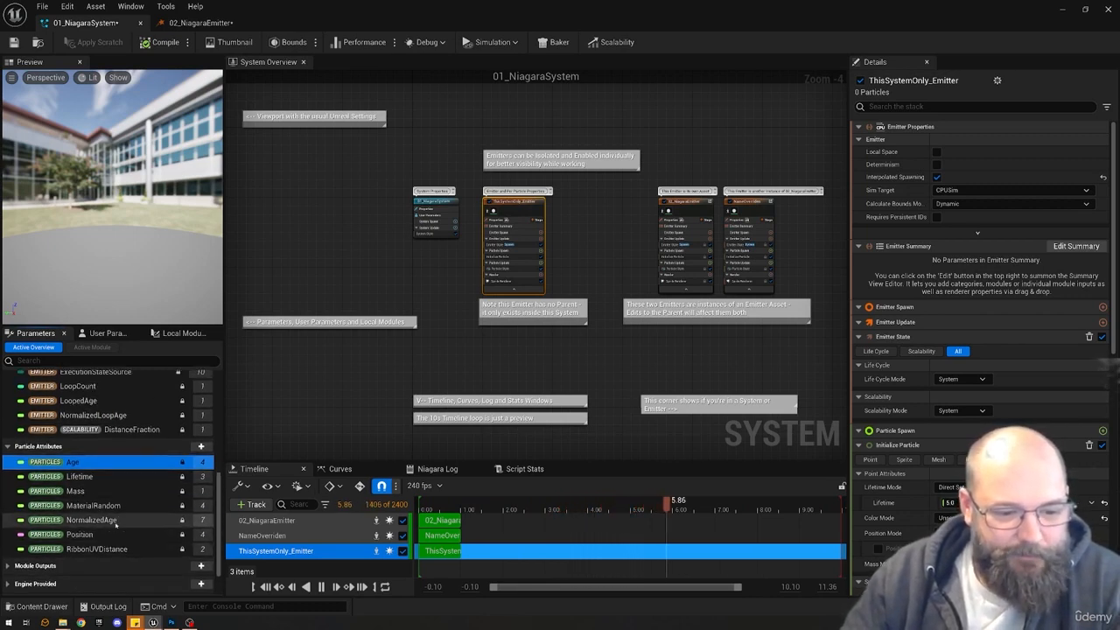
scroll(117, 390, up, 8)
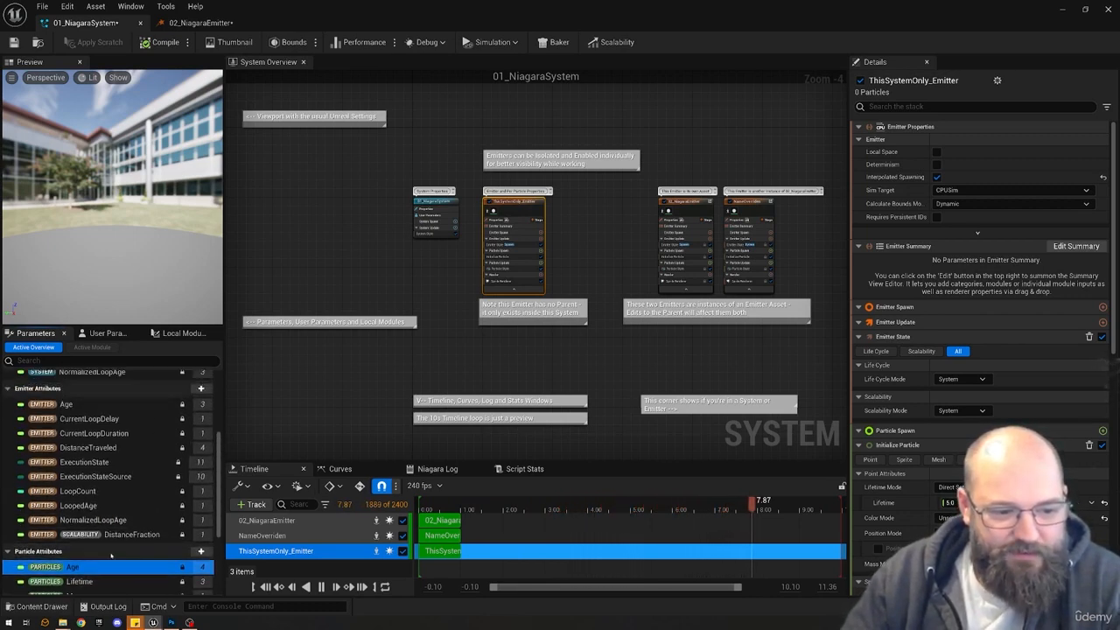
scroll(114, 437, down, 8)
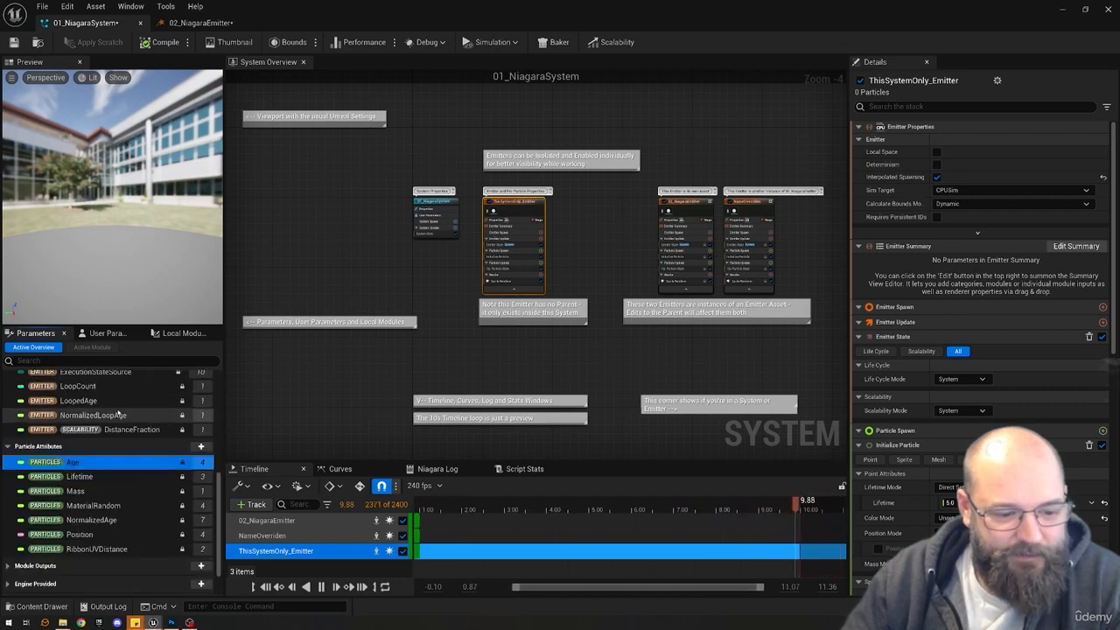
click(35, 513)
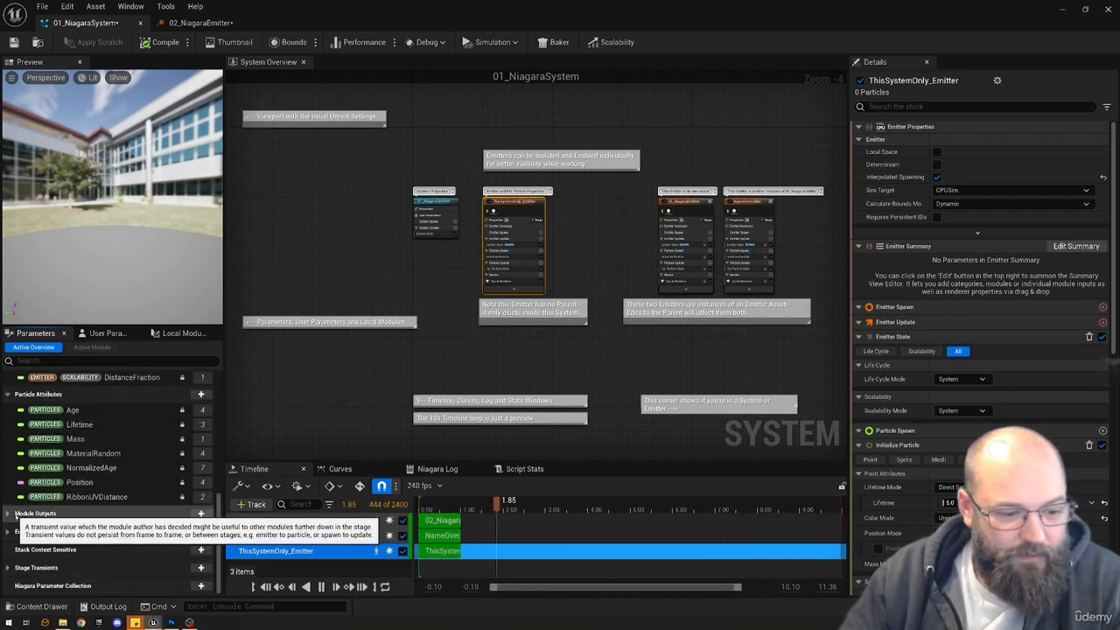
click(8, 514)
scroll(85, 426, up, 10)
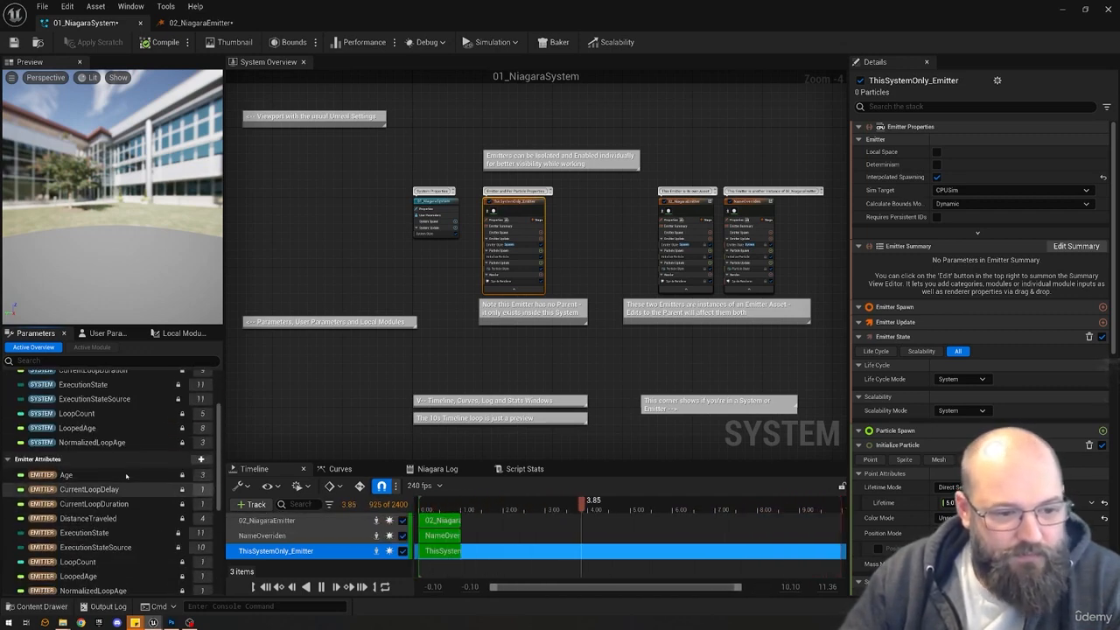
Collapse the System, Emitter and Particle Attributes groups, clear the node selection and show the User Parameters.
scroll(85, 426, up, 2)
click(7, 397)
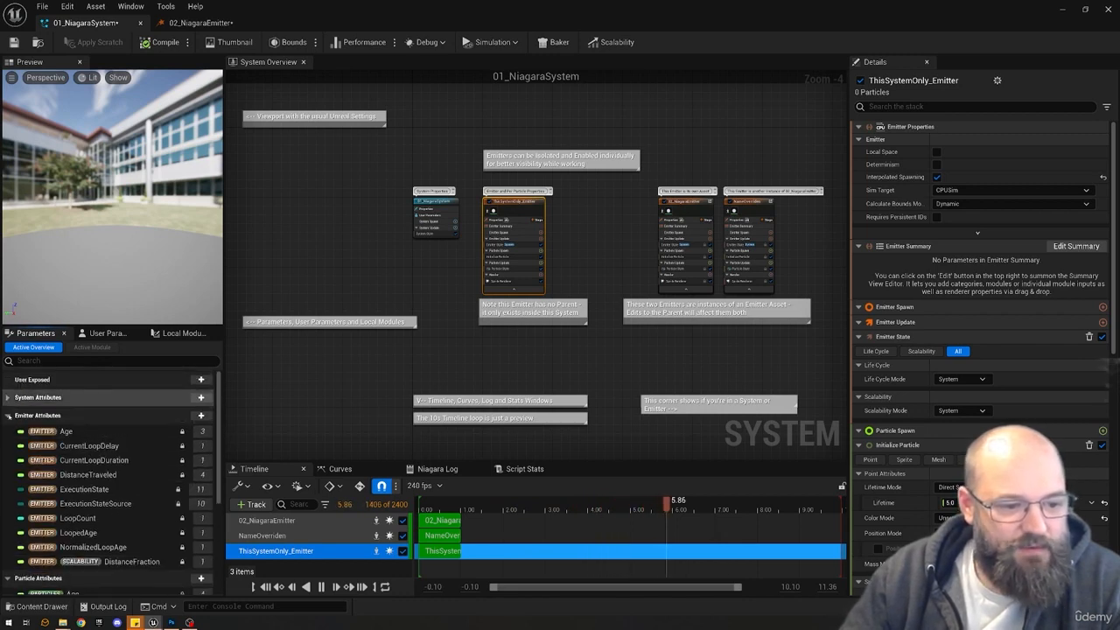
click(7, 414)
click(7, 433)
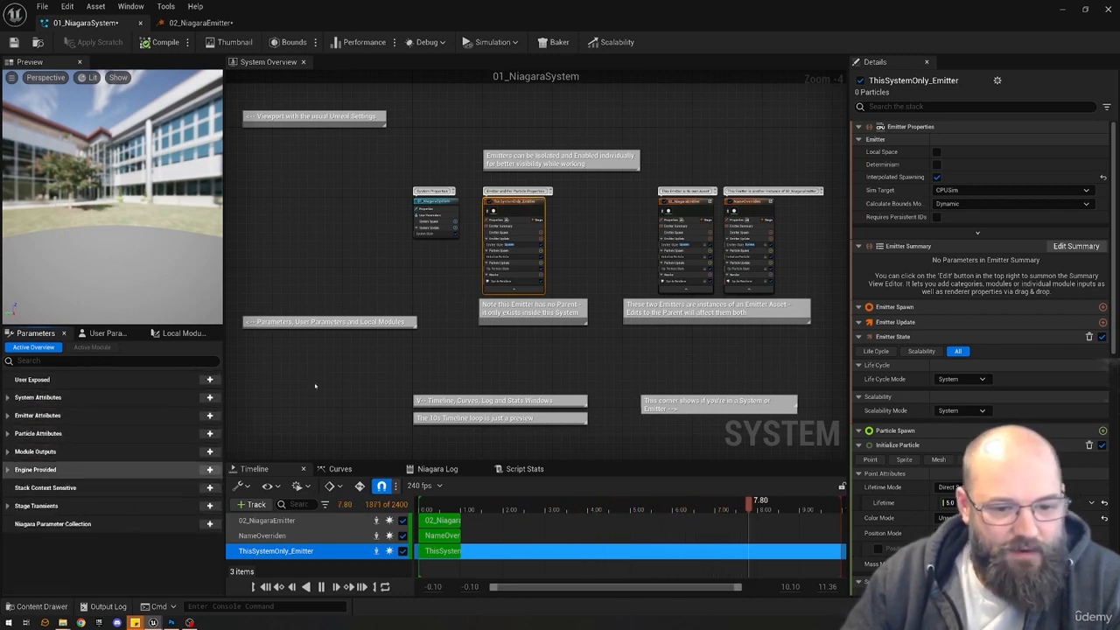
click(318, 388)
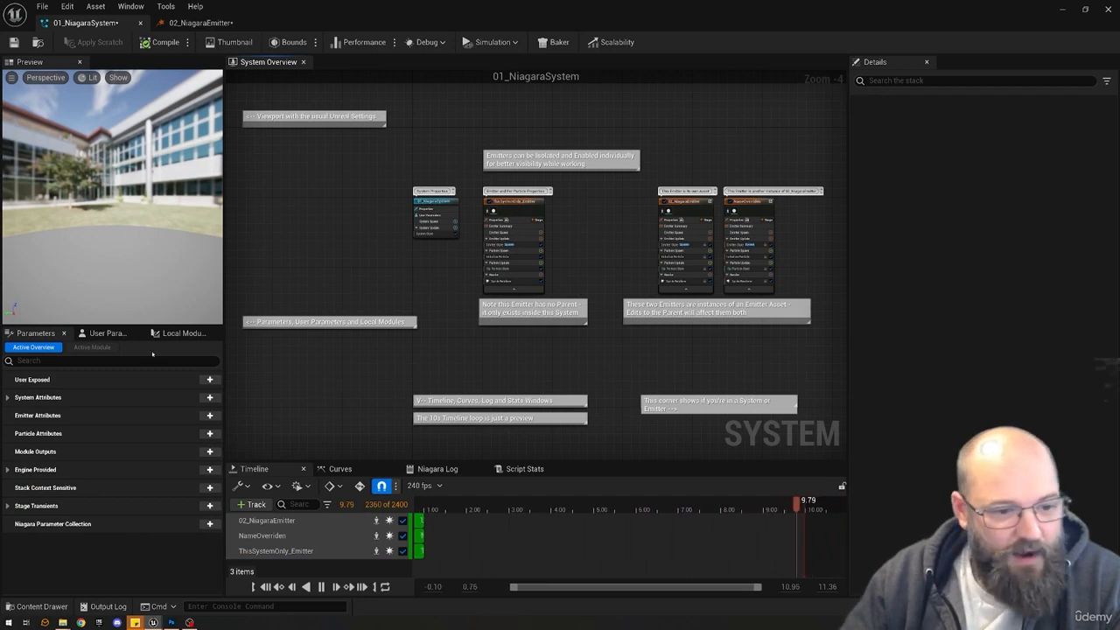
click(105, 334)
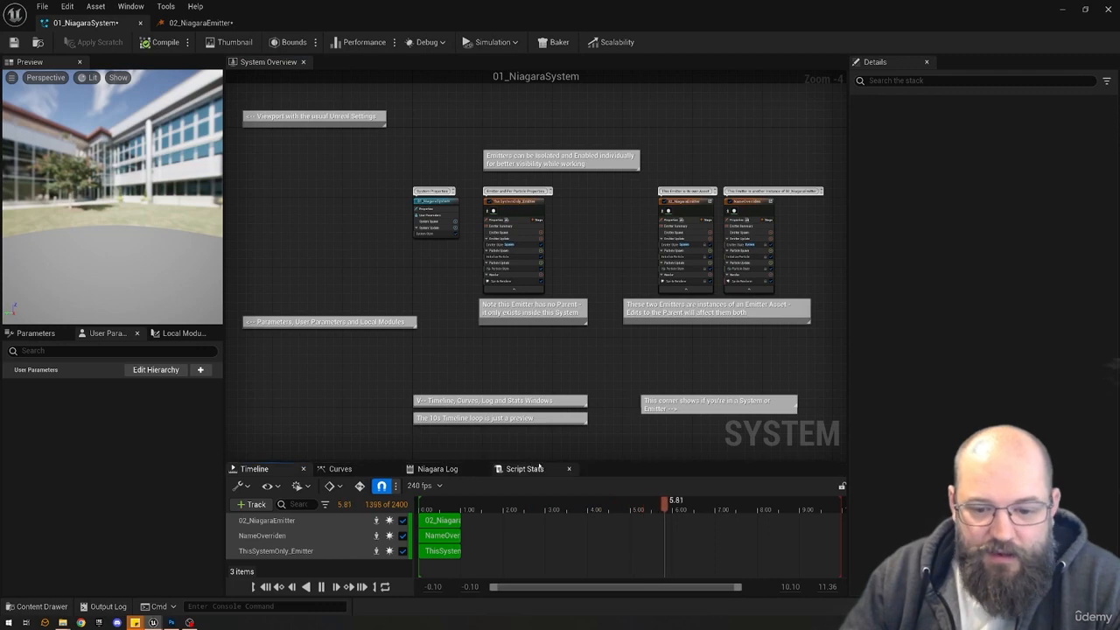
Enlarge the Timeline area slightly, shorten the preview loop to about 7 seconds and extend it back to about 10 seconds.
drag(537, 461, 537, 449)
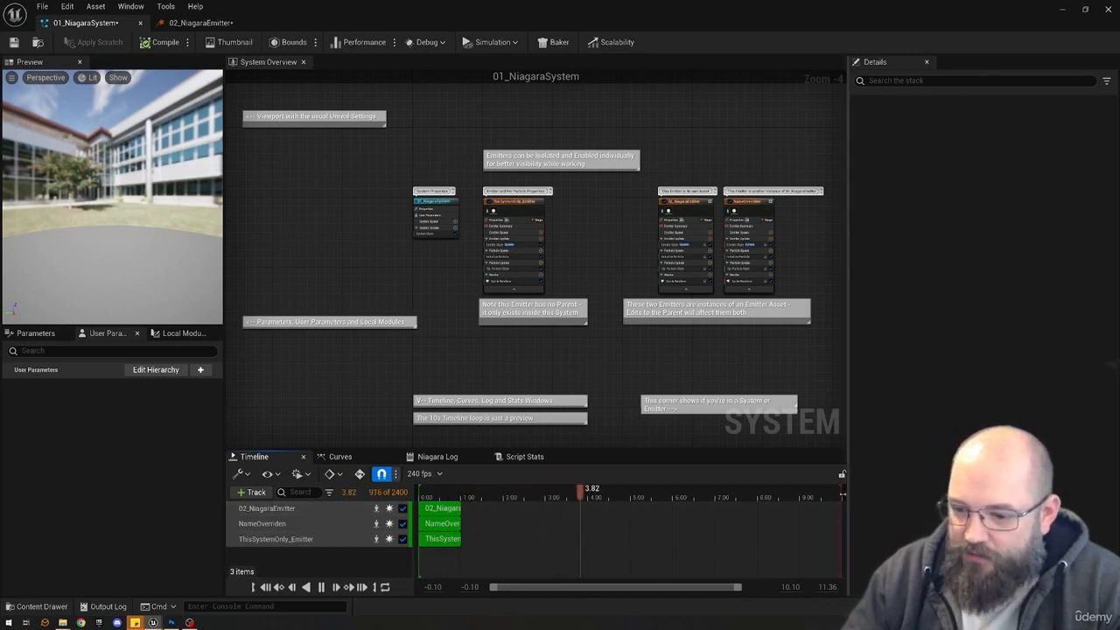
drag(839, 495, 713, 524)
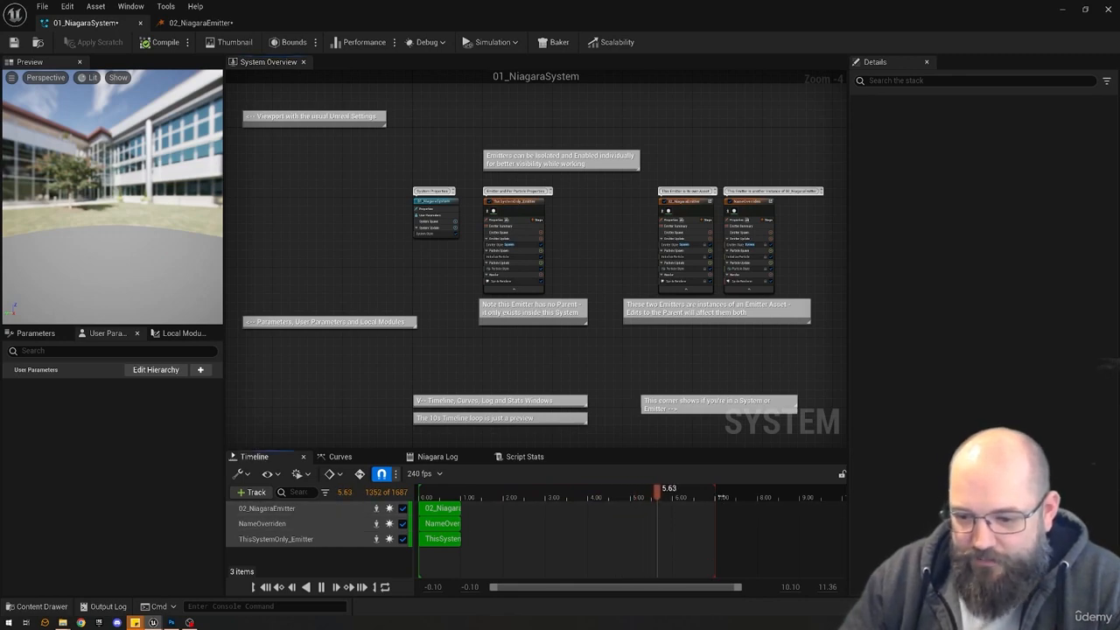
drag(715, 516, 841, 531)
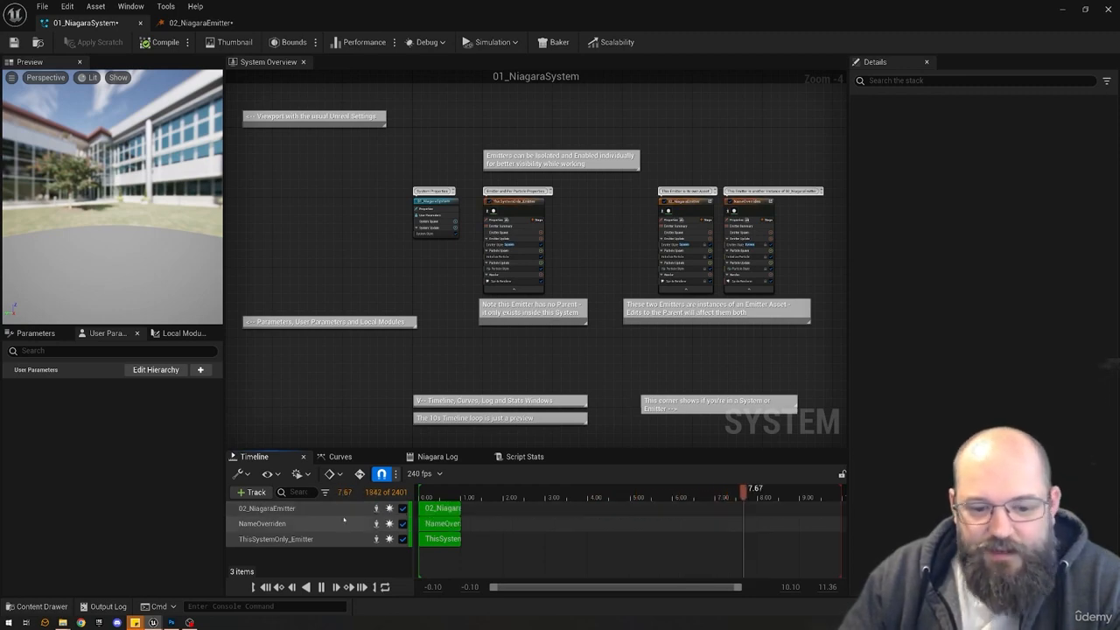
Try isolating ThisSystemOnly_Emitter, and disable and re-enable the 02_NiagaraEmitter and NameOverriden emitters.
click(488, 212)
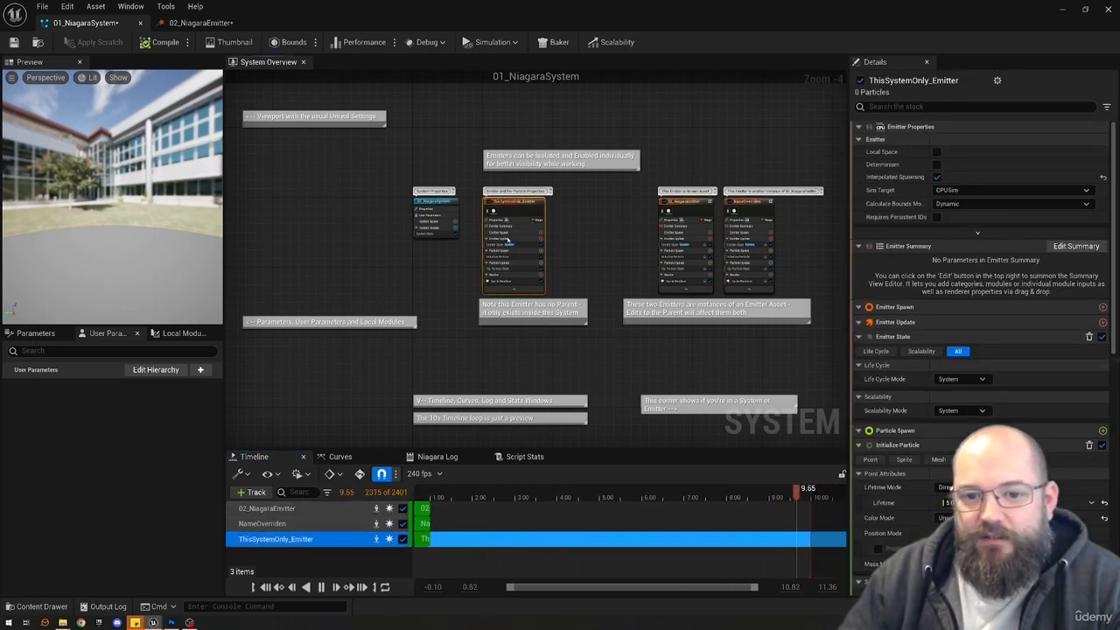
click(589, 230)
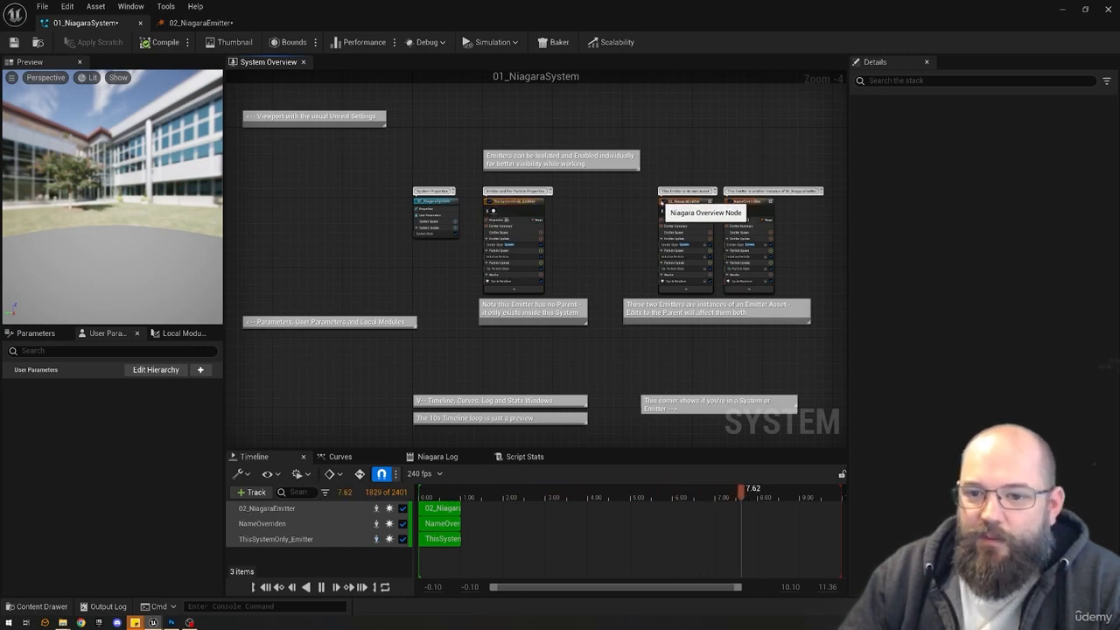
click(661, 202)
click(727, 201)
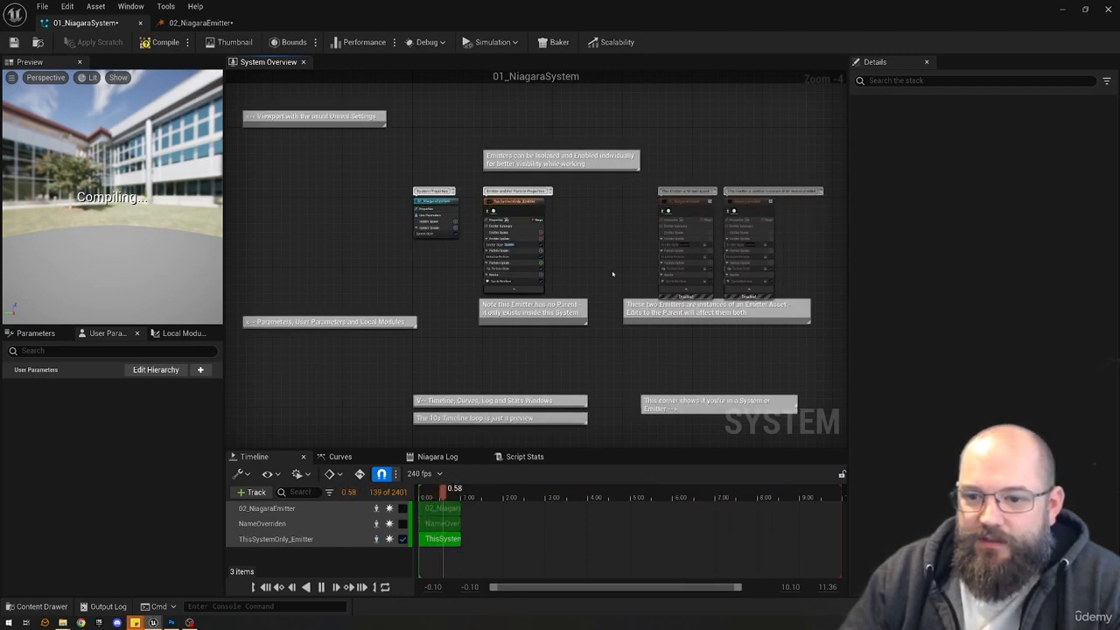
click(402, 509)
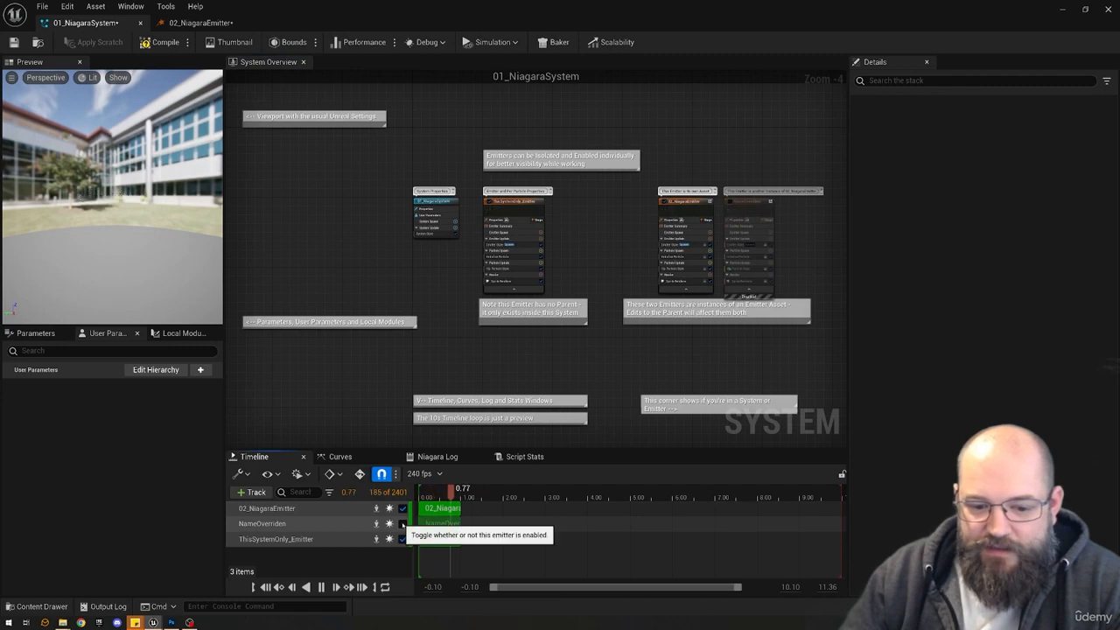
click(403, 523)
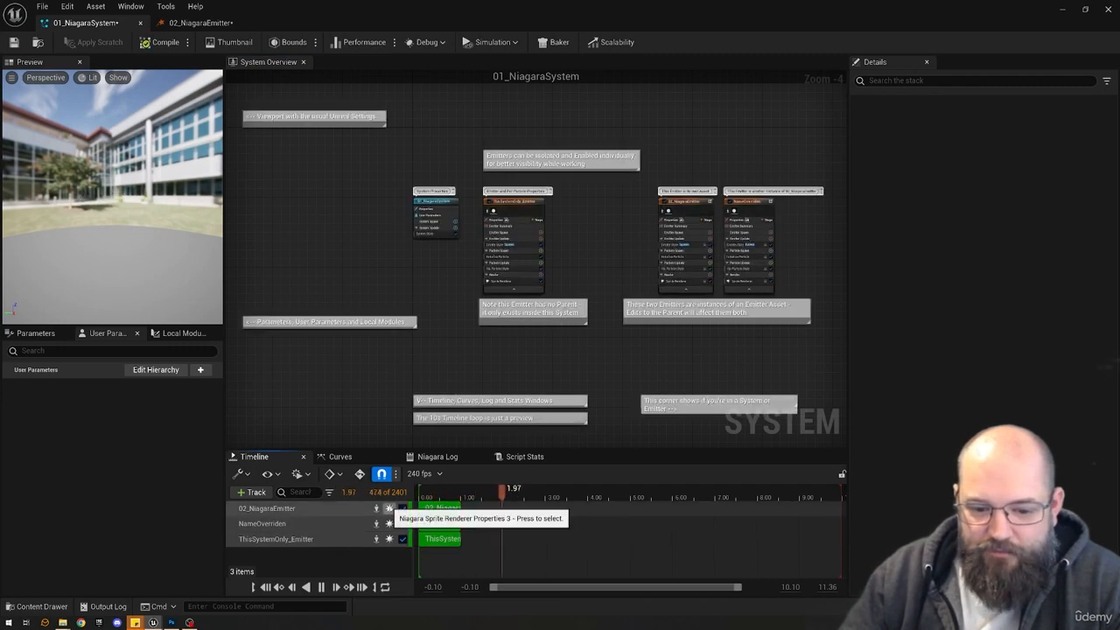
Inspect the Sprite Renderer settings of 02_NiagaraEmitter, NameOverriden and ThisSystemOnly_Emitter.
click(389, 508)
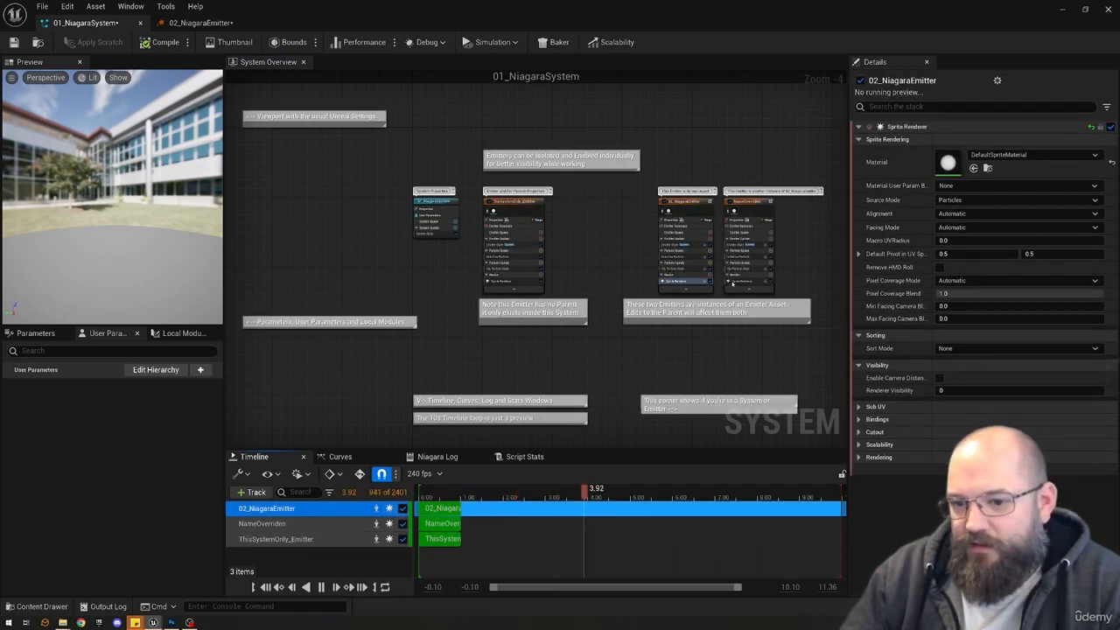
click(748, 280)
click(687, 280)
click(512, 281)
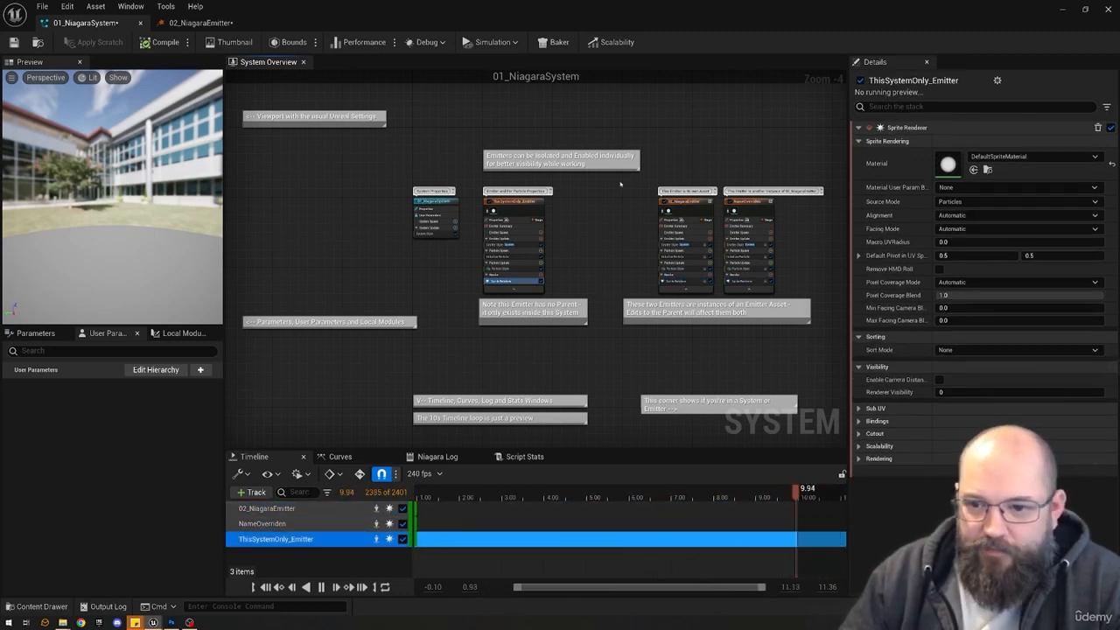
Isolate 02_NiagaraEmitter and NameOverriden together, lift the isolation again and clear the selection.
drag(620, 183, 827, 256)
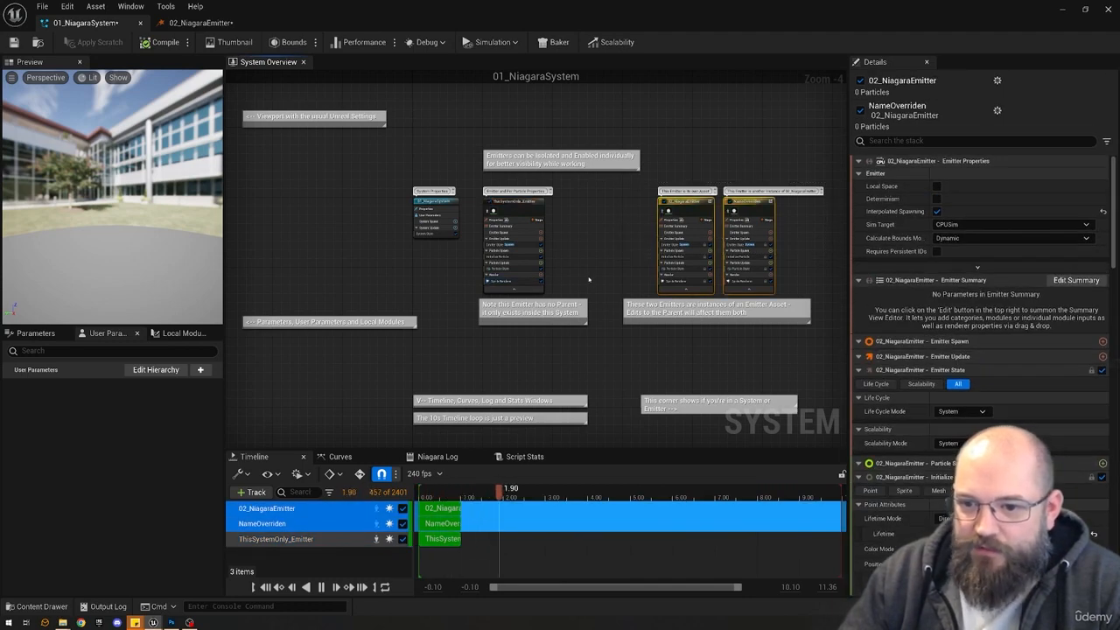
click(603, 219)
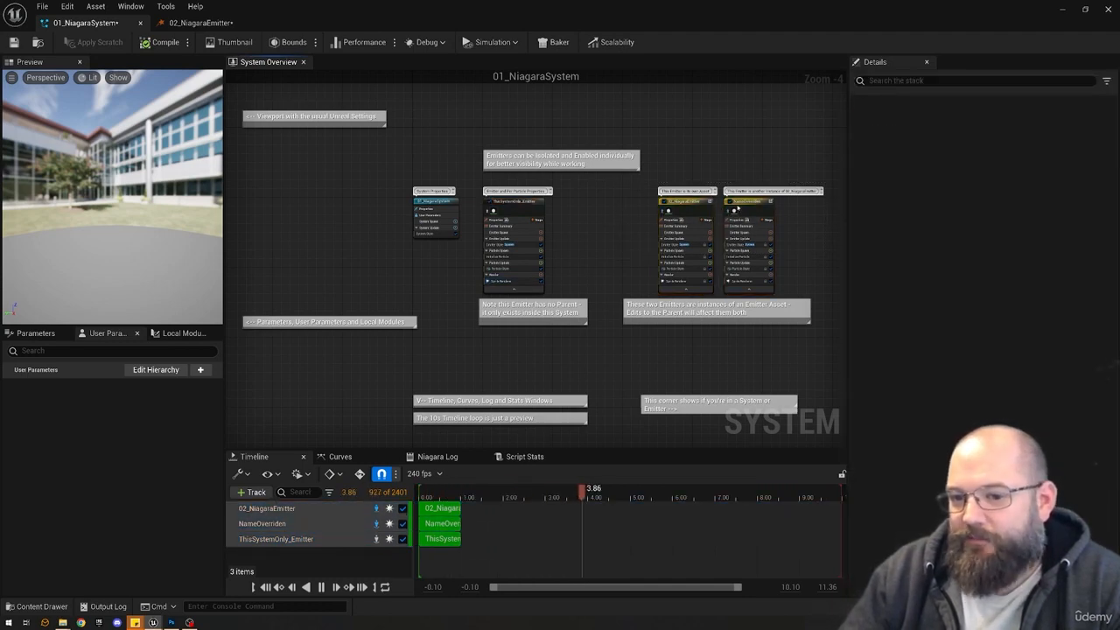
drag(606, 180, 814, 258)
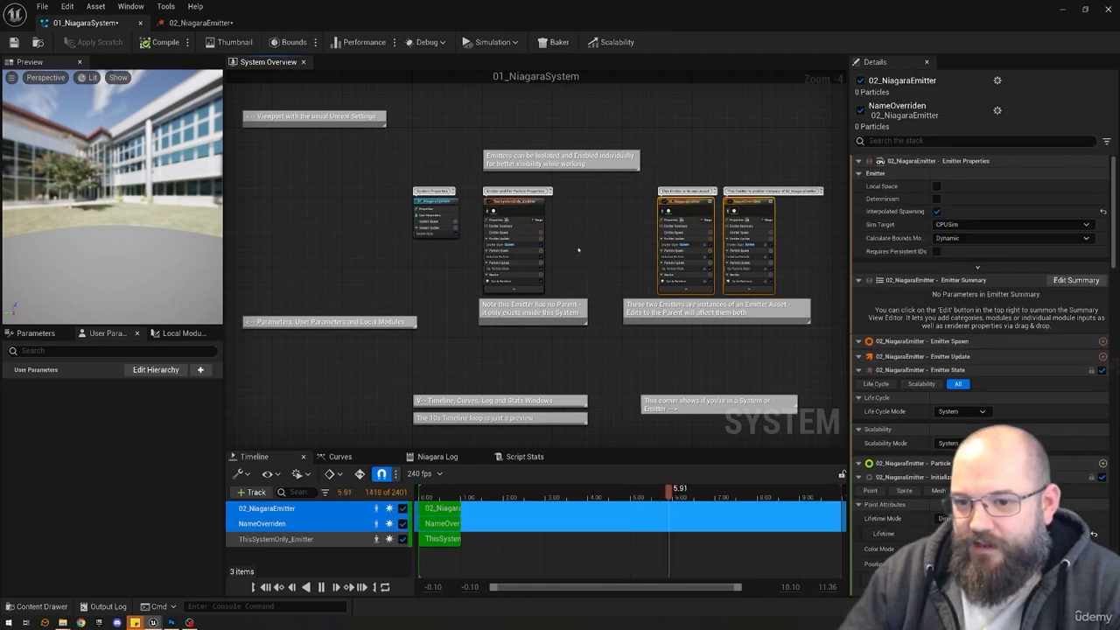
click(624, 230)
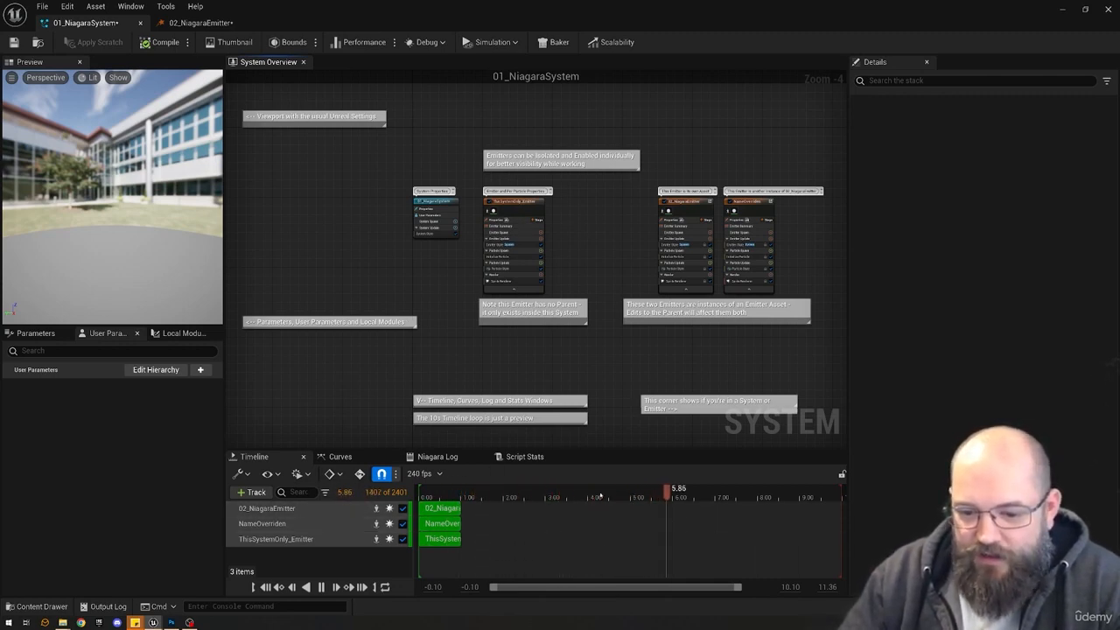
Scrub the preview timeline to about 0.82 seconds and bring up the curve editor, slightly enlarged.
click(503, 496)
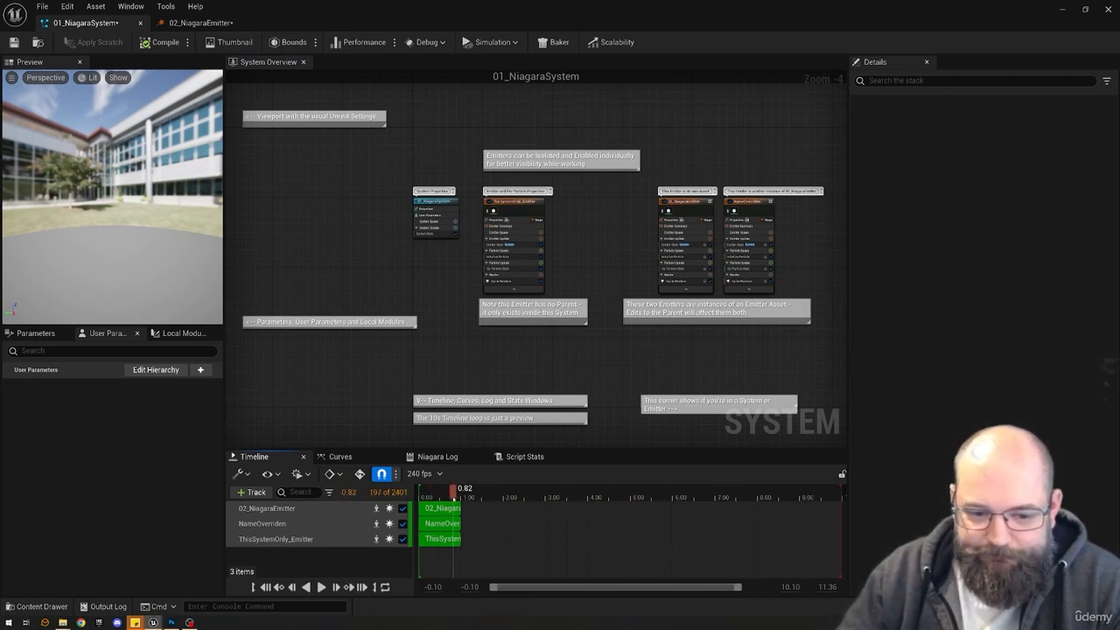
click(340, 455)
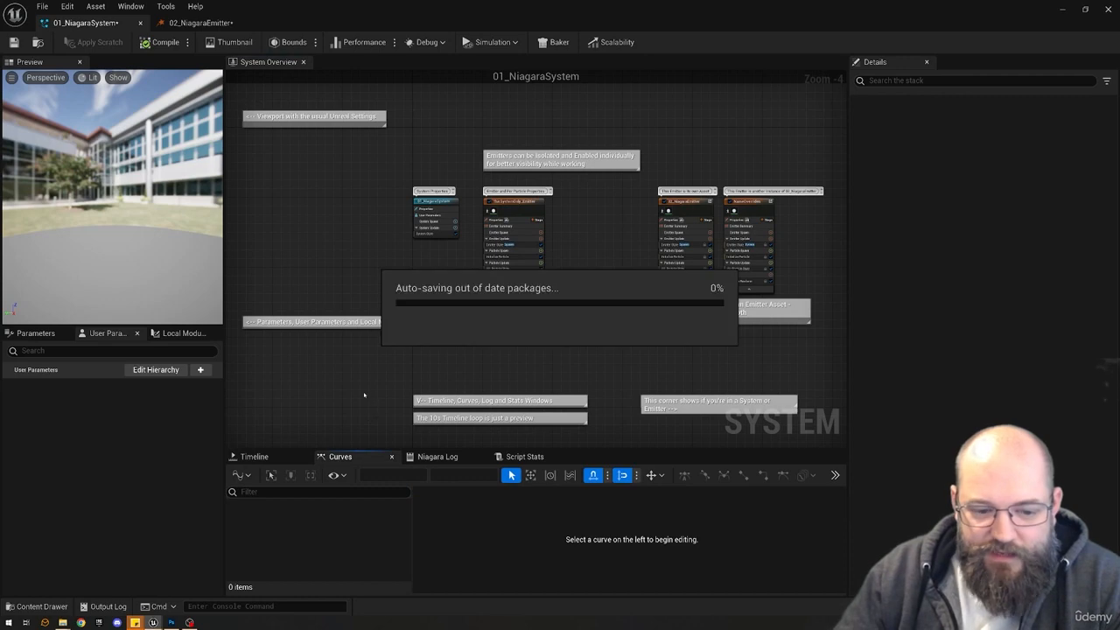
drag(589, 447, 590, 440)
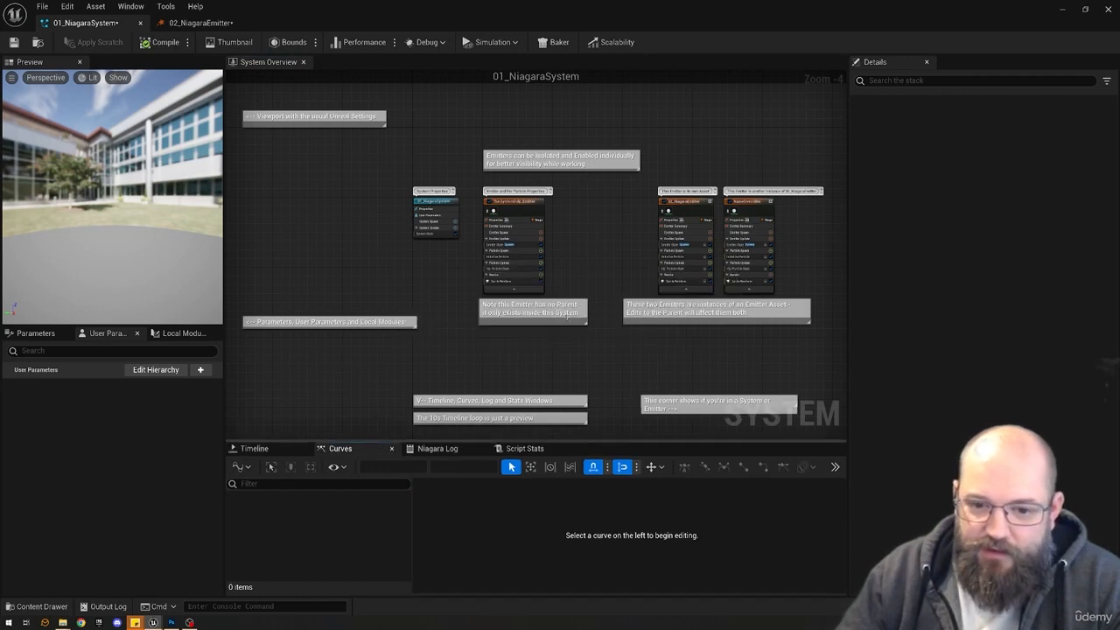
Add a Scale Color module to the Particle Update group of ThisSystemOnly_Emitter.
click(508, 261)
click(541, 262)
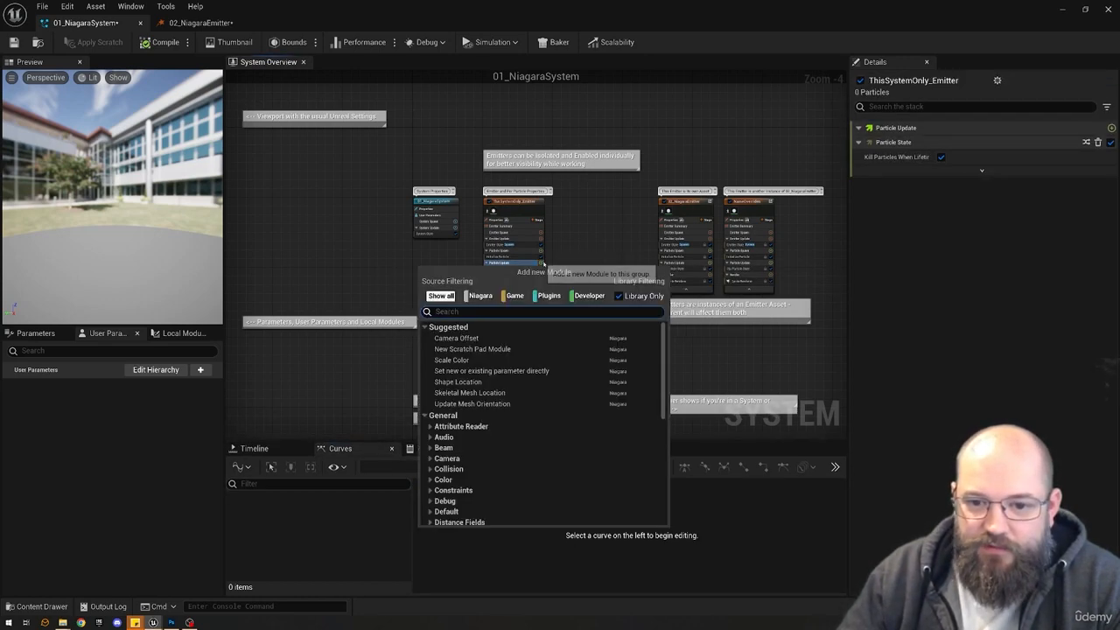
text(scale)
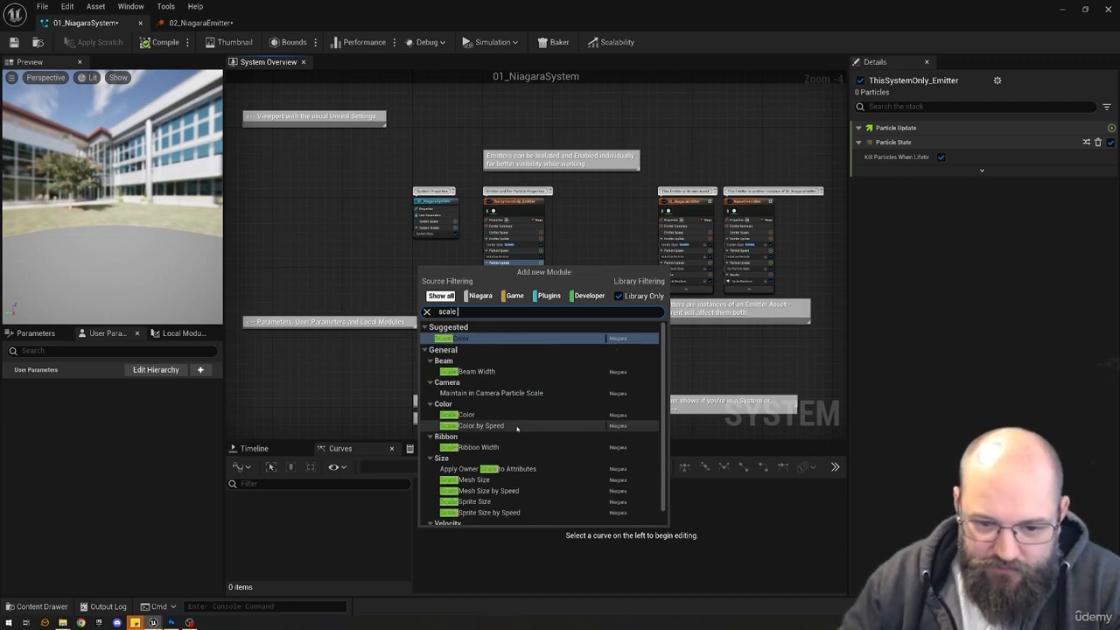
click(516, 415)
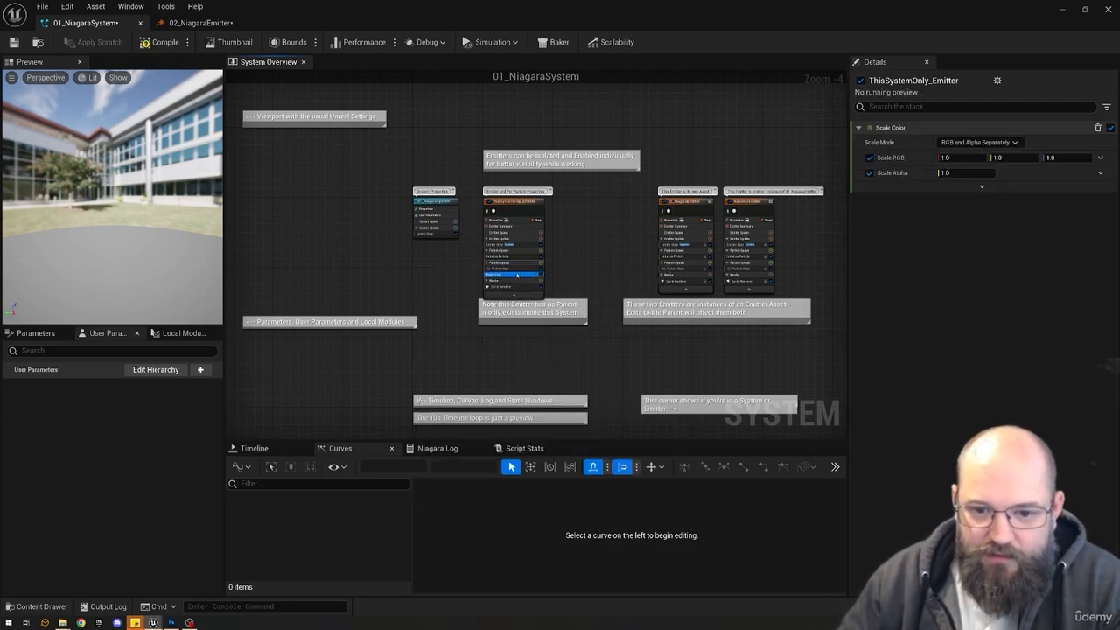
Drive Scale Alpha with Float from Curve and apply the curve template that stays flat and eases down to zero.
click(1099, 173)
text(curve)
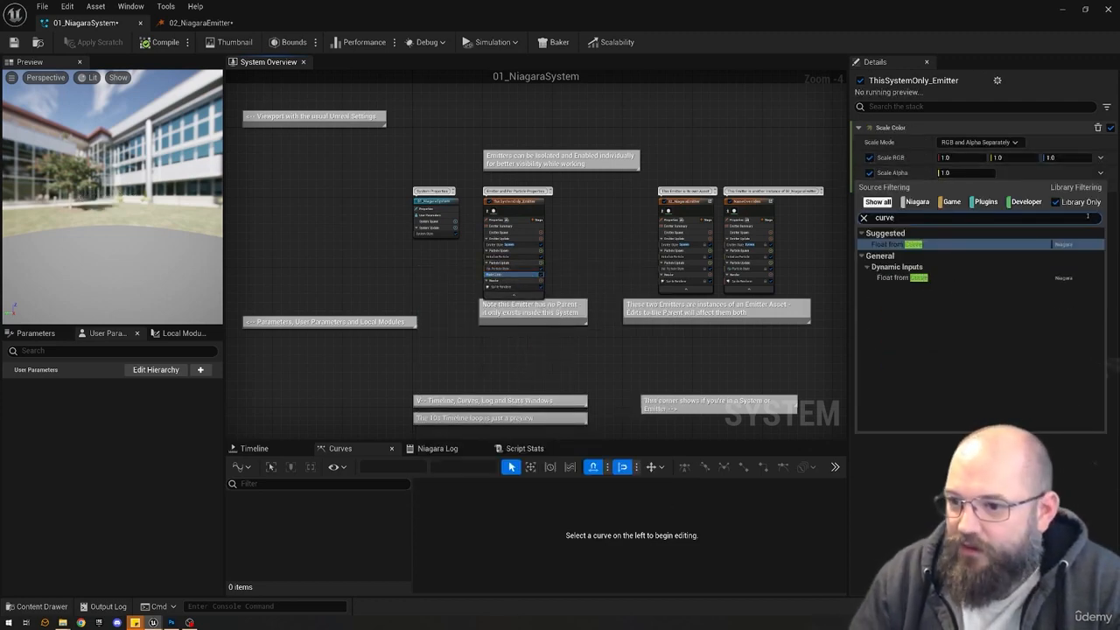
key(Return)
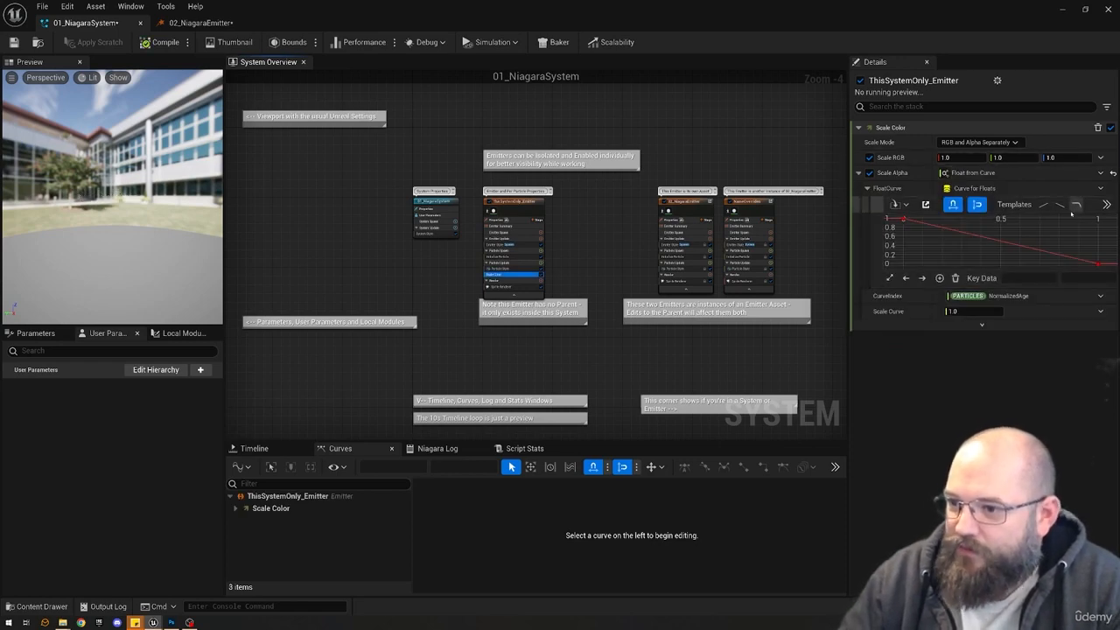
click(1075, 205)
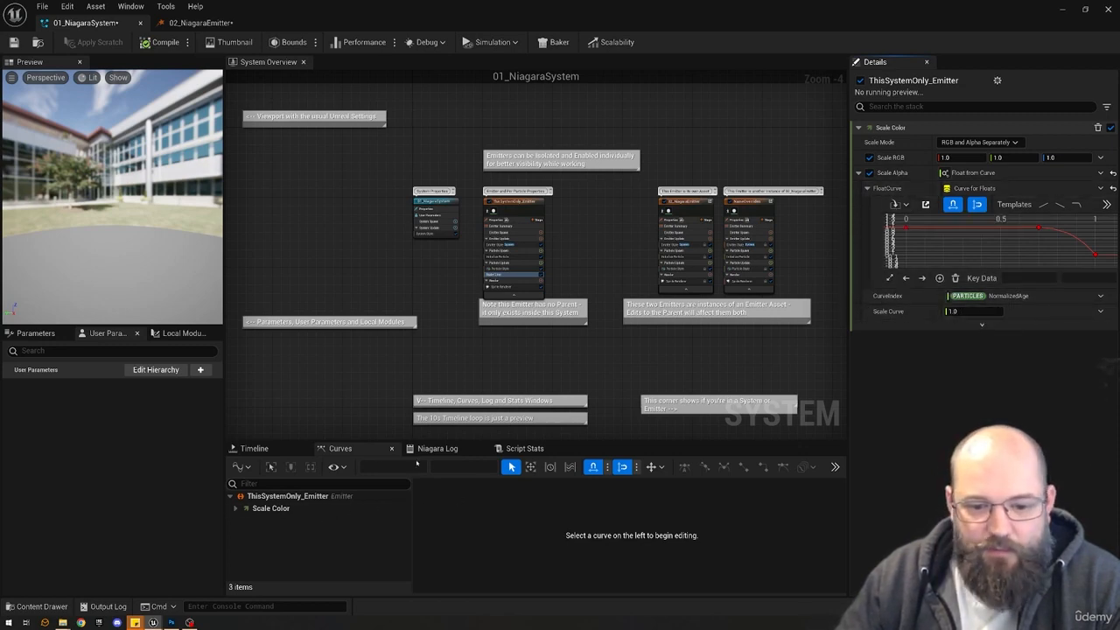
Open the Scale Alpha curve in the curve editor and move its middle key to time 0.5, value 0.575.
click(894, 205)
click(925, 205)
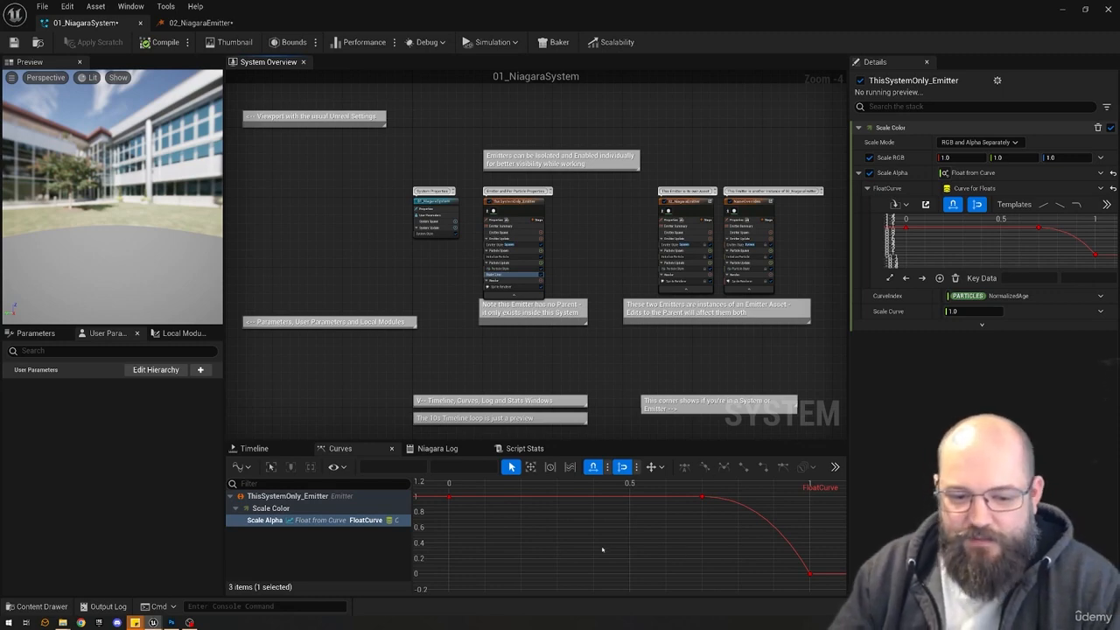
scroll(604, 546, down, 2)
drag(684, 502, 627, 535)
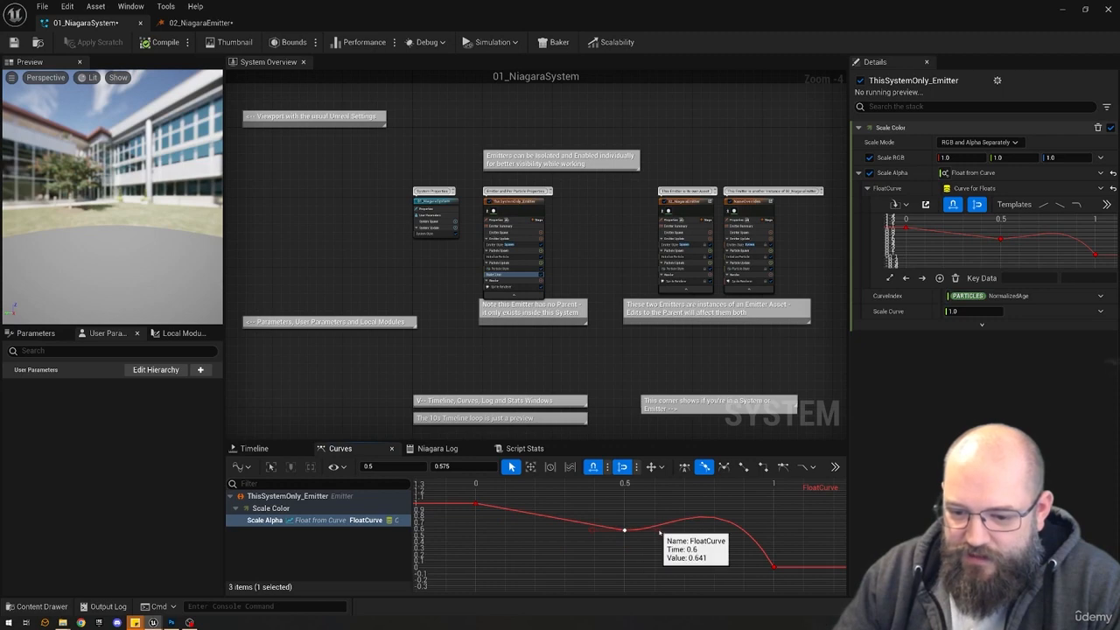
Adjust the tangent of the Scale Alpha curve's middle key, change the key's interpolation mode and deselect it.
drag(628, 530, 656, 539)
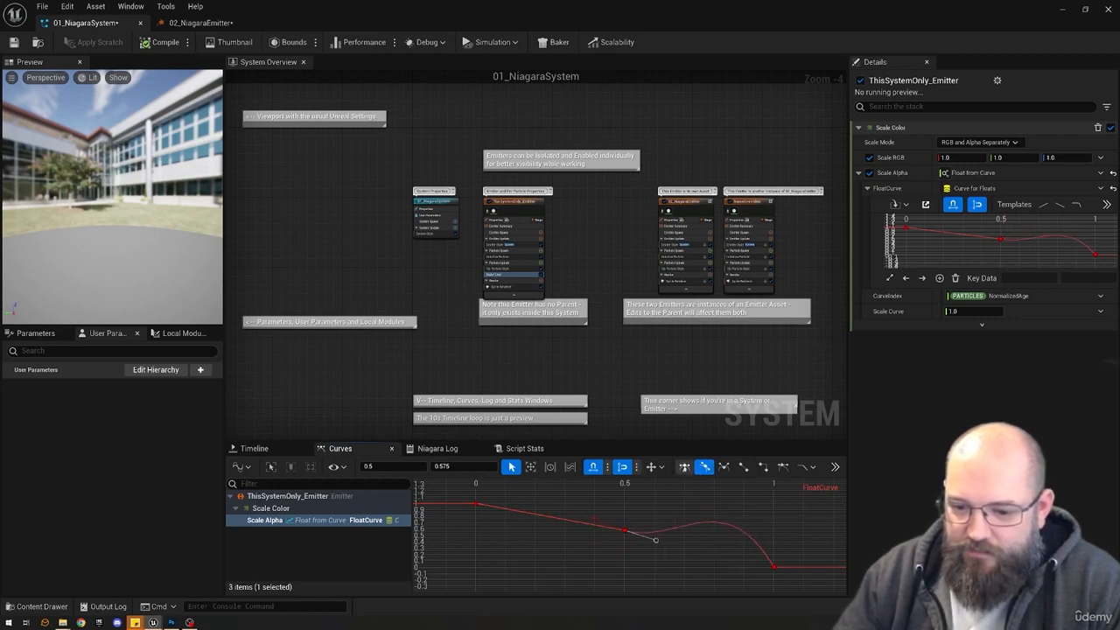
click(684, 467)
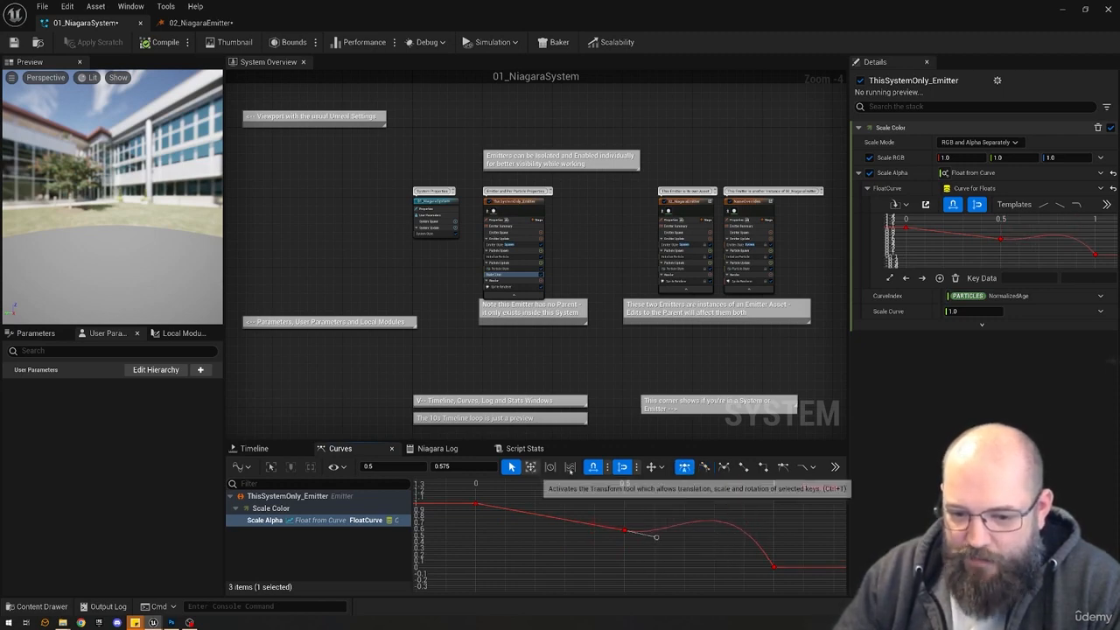
click(739, 513)
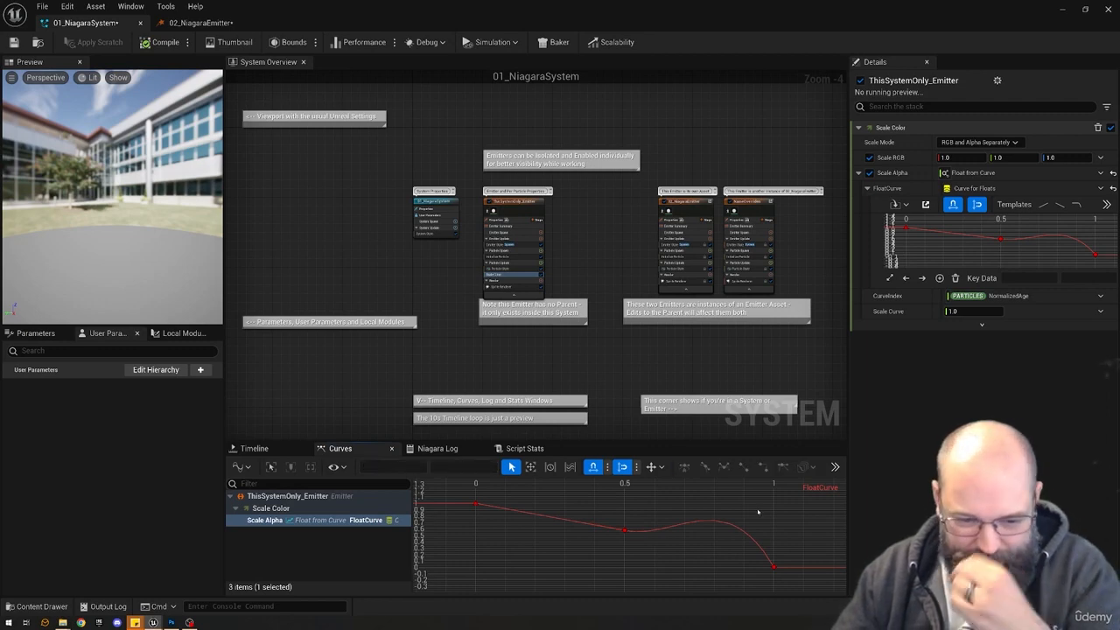
Review the Niagara Log and the Script Stats of the system.
click(438, 448)
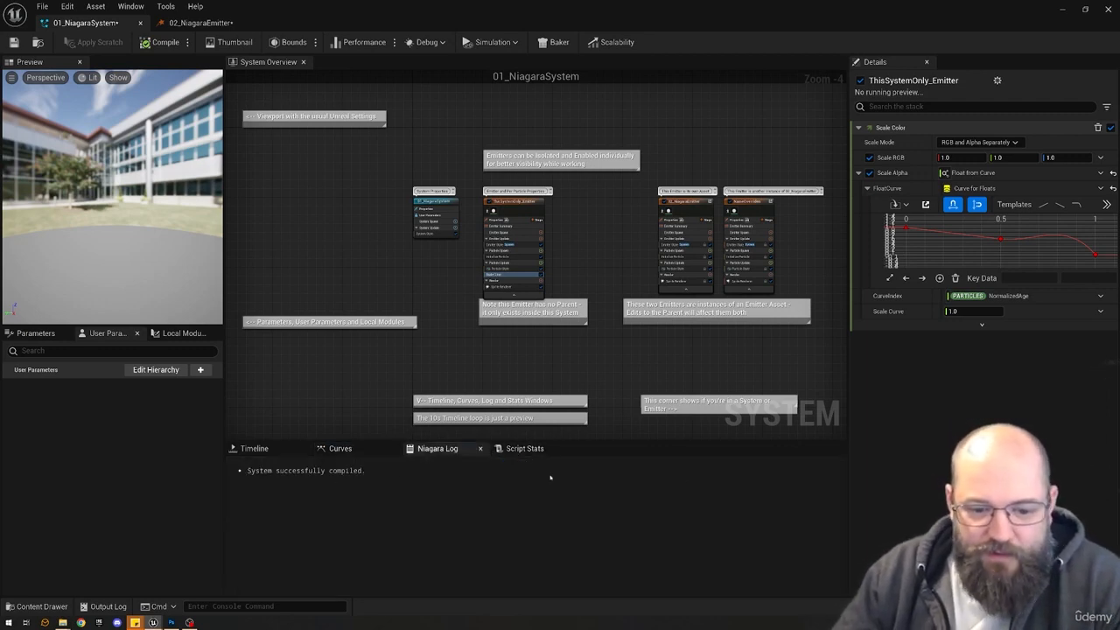
click(525, 448)
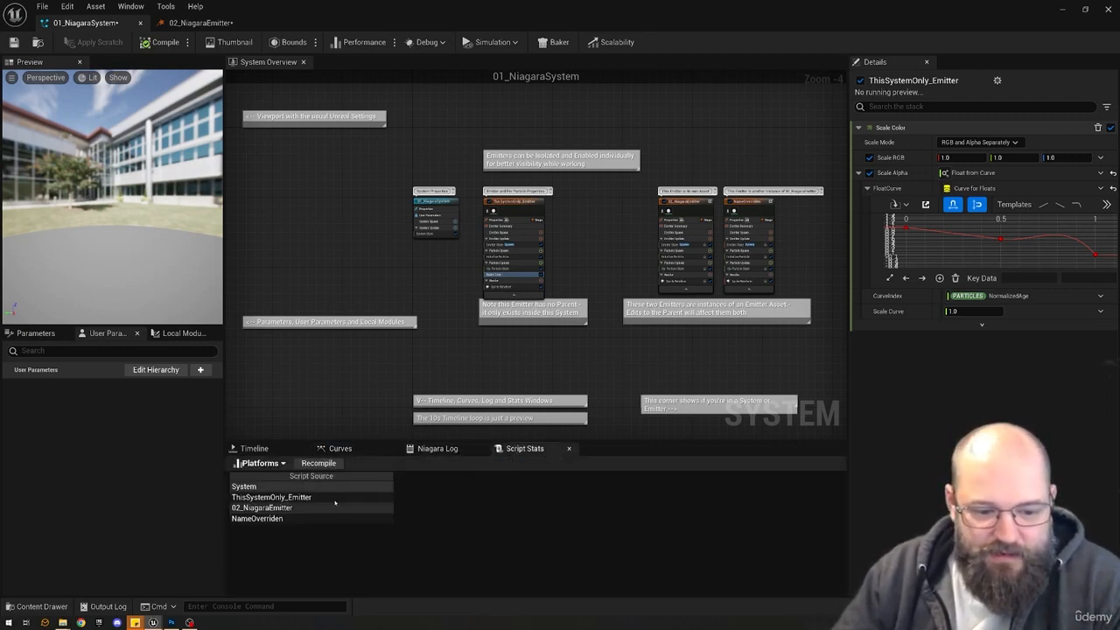
click(437, 448)
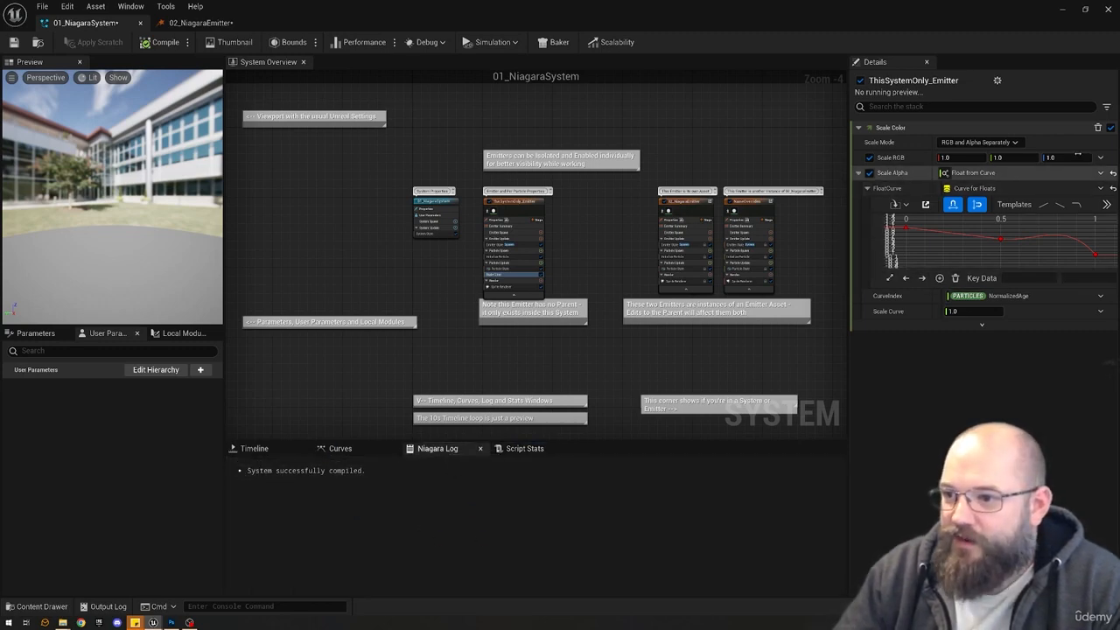
Reset Scale Alpha to its default and add a Gravity Force module to the Particle Update group of ThisSystemOnly_Emitter.
click(1111, 172)
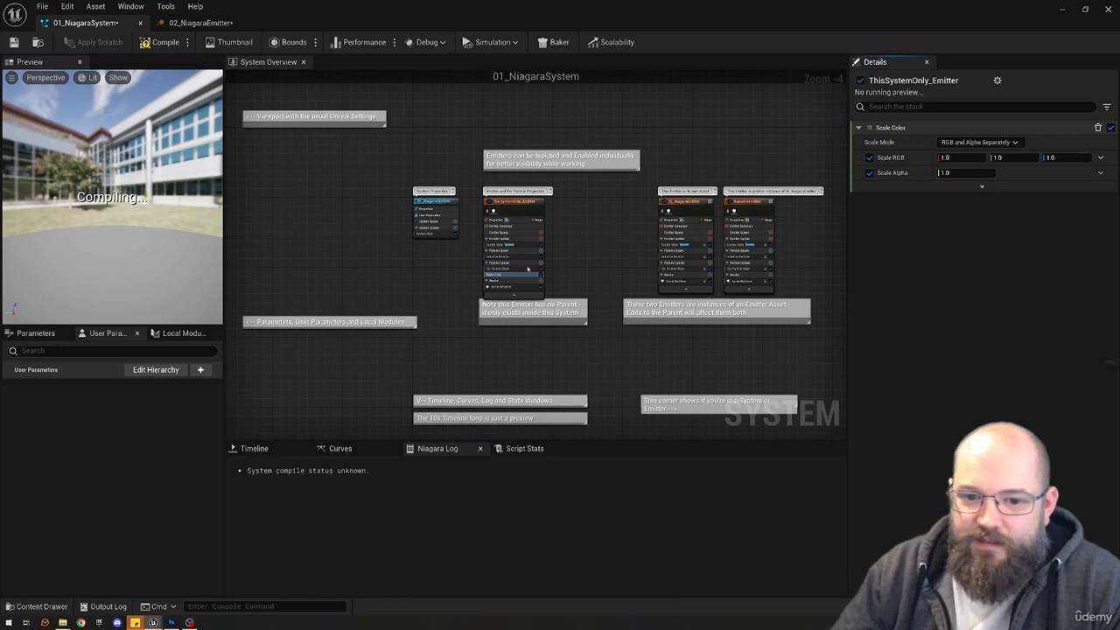
click(516, 263)
click(541, 262)
text(grav)
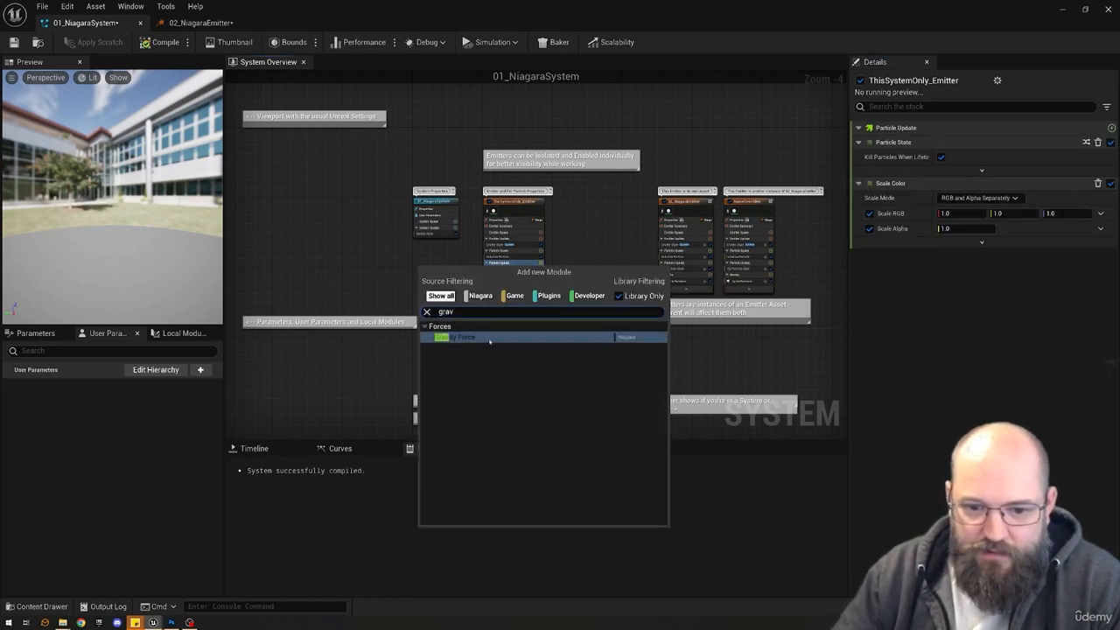
key(Return)
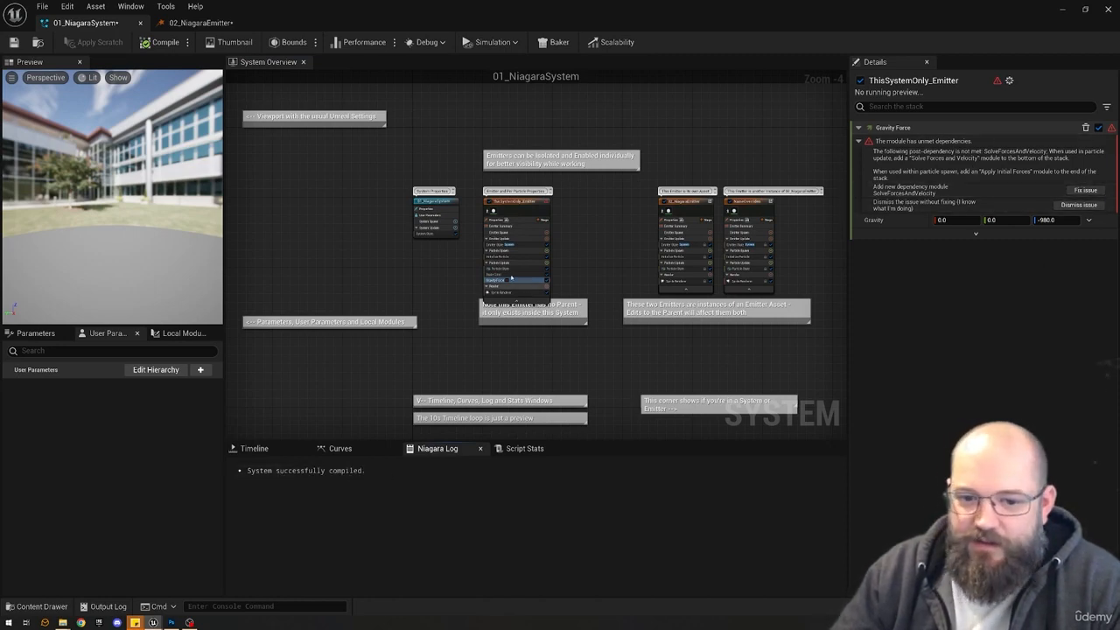
Remove the Gravity Force and Scale Color modules from ThisSystemOnly_Emitter and bring the preview timeline back into view.
click(591, 252)
click(512, 273)
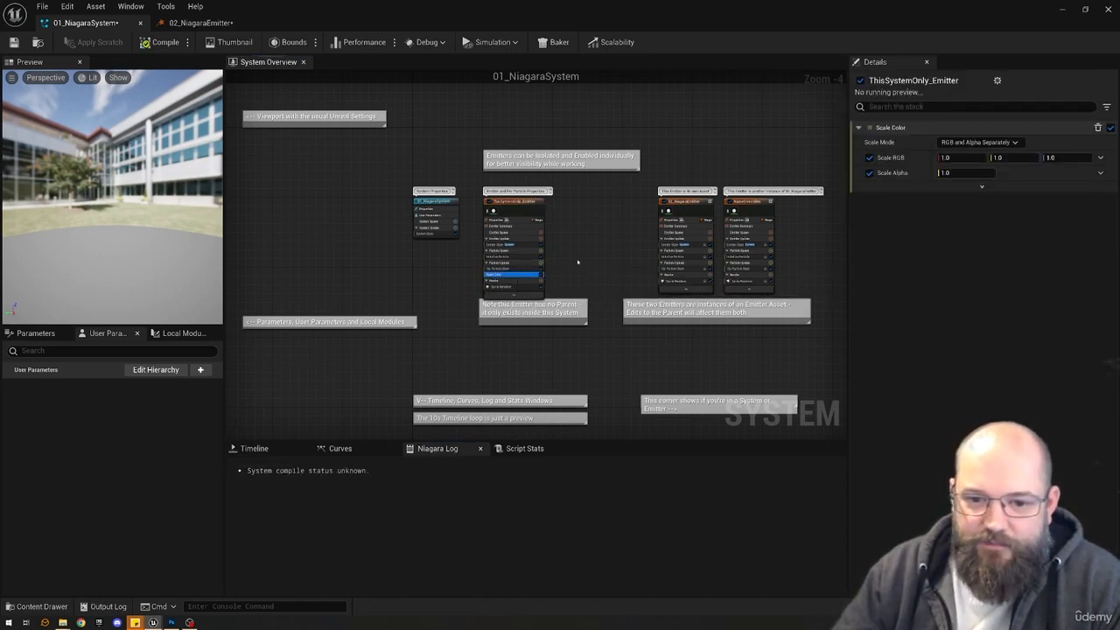
key(Delete)
click(336, 448)
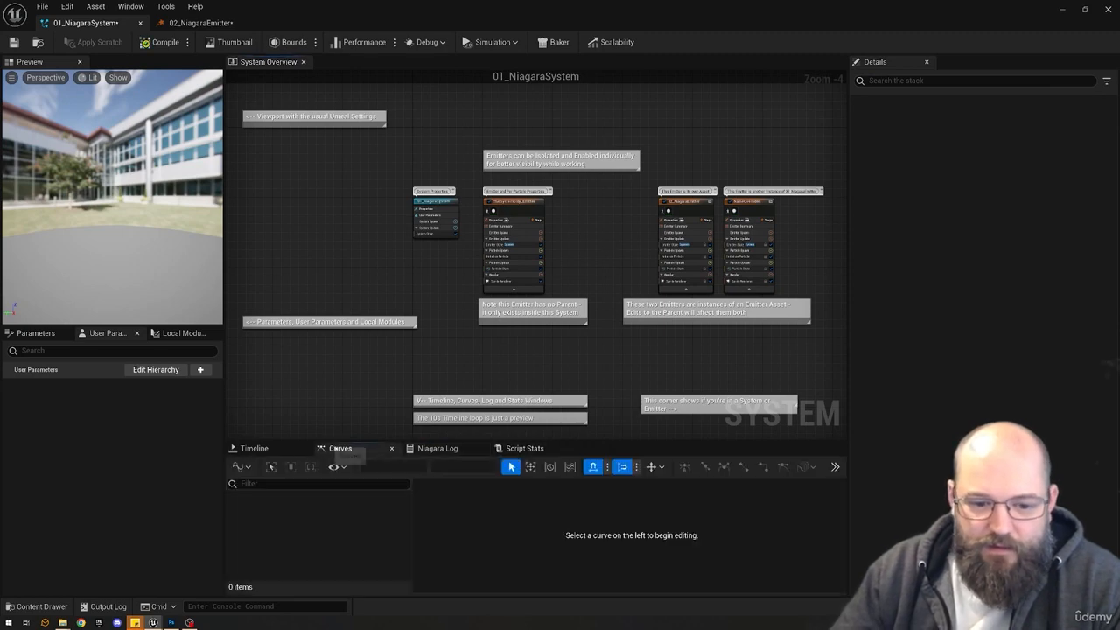
click(254, 448)
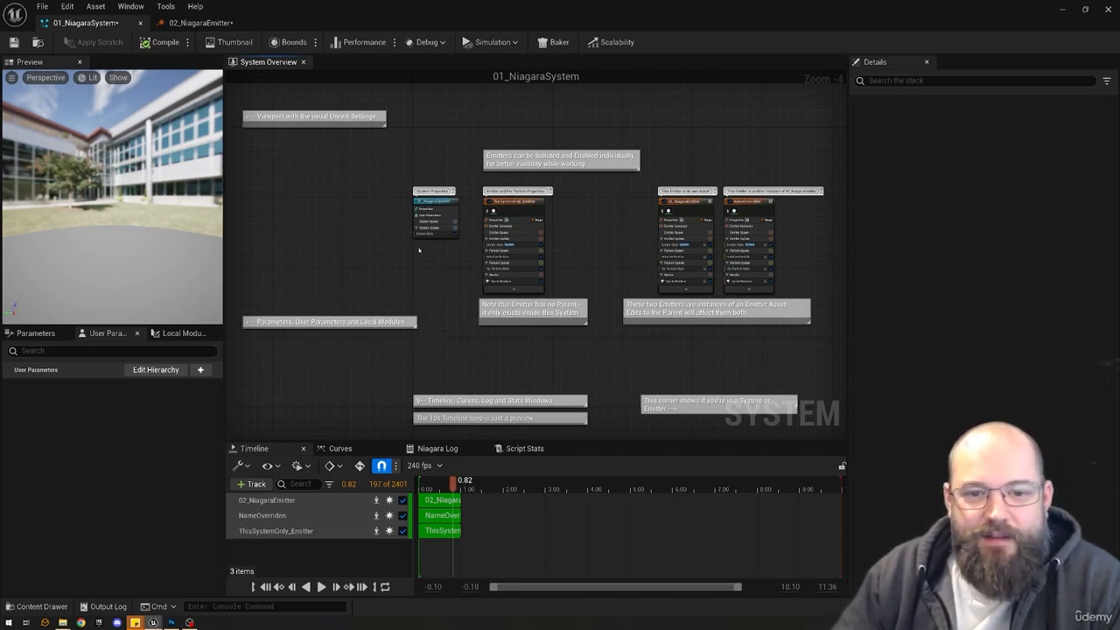
Examine the system and emitter nodes in the overview, along with the system's Parameters and User Parameters lists.
drag(382, 175, 453, 276)
drag(581, 193, 514, 266)
click(603, 217)
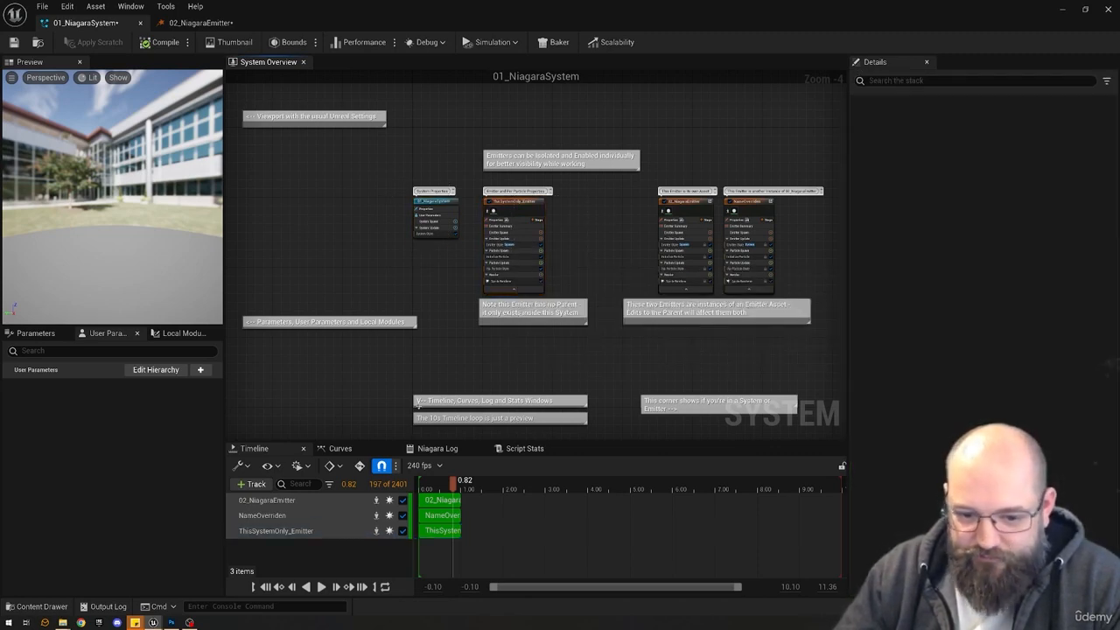
click(35, 332)
click(108, 334)
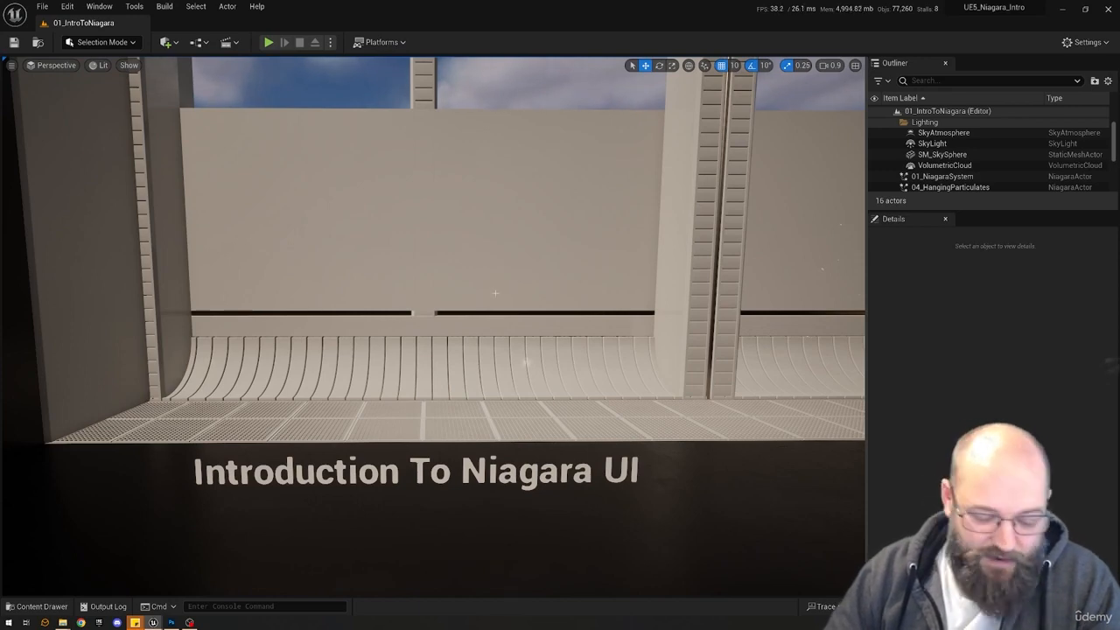
Show the editor icons in the level, select the 01_NiagaraSystem actor and open its asset in the Niagara editor.
key(g)
click(425, 326)
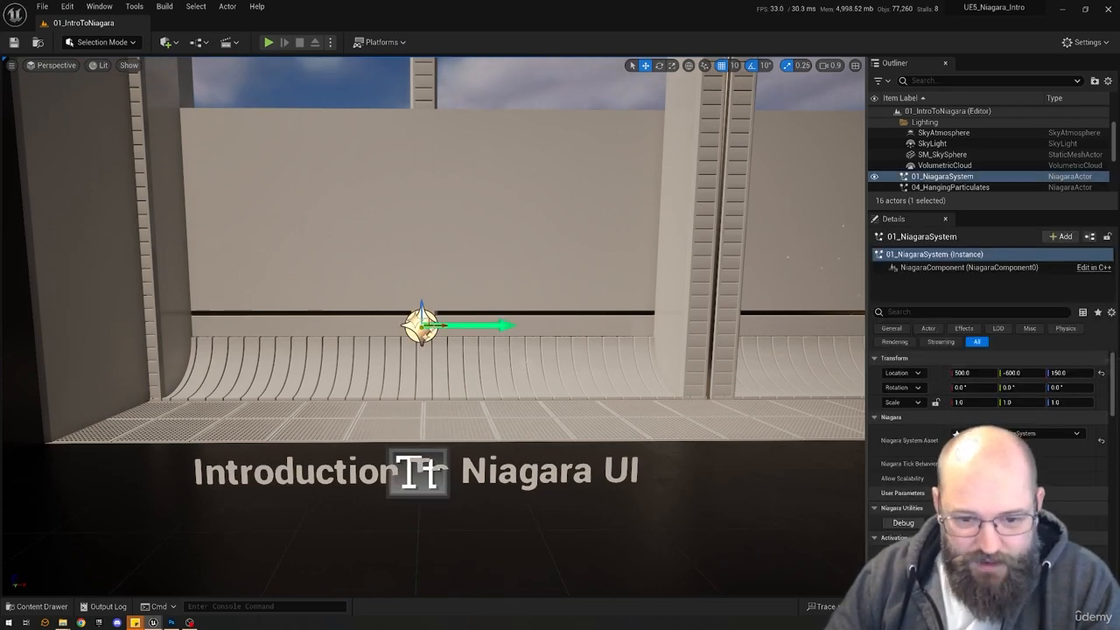
key(ctrl+e)
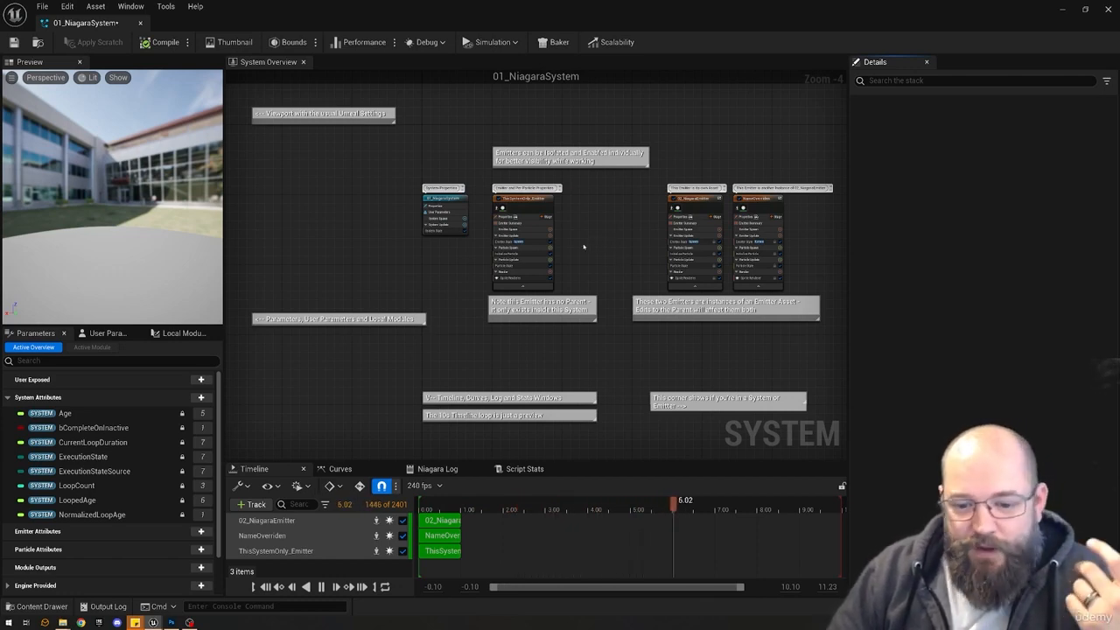
mouse_move(583, 280)
mouse_down()
mouse_move(398, 179)
mouse_move(580, 295)
mouse_up()
click(359, 178)
click(638, 277)
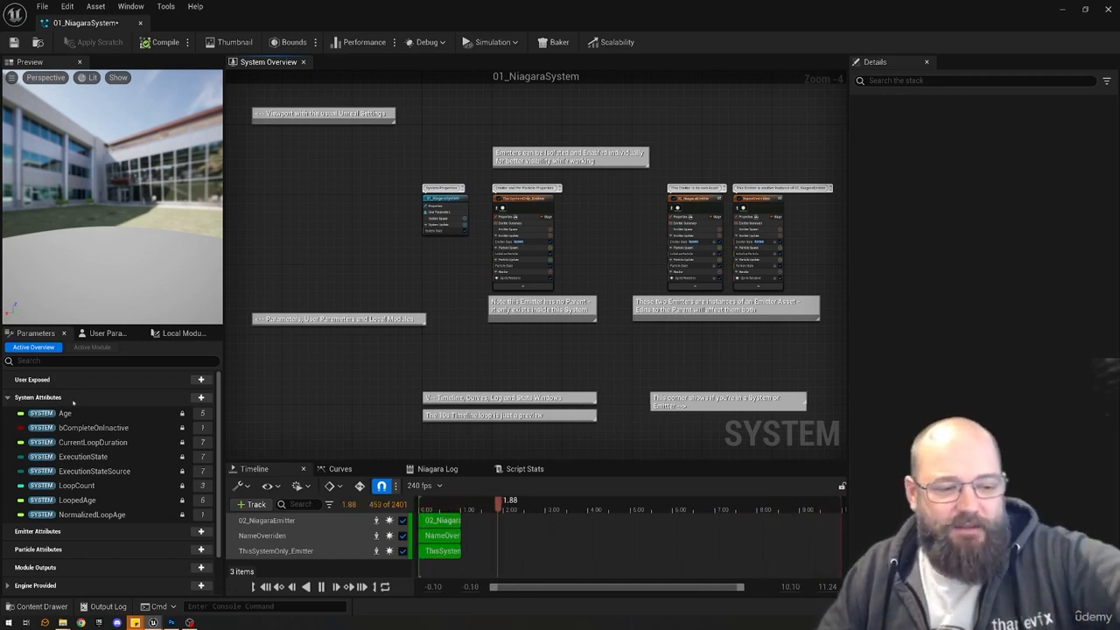
click(7, 397)
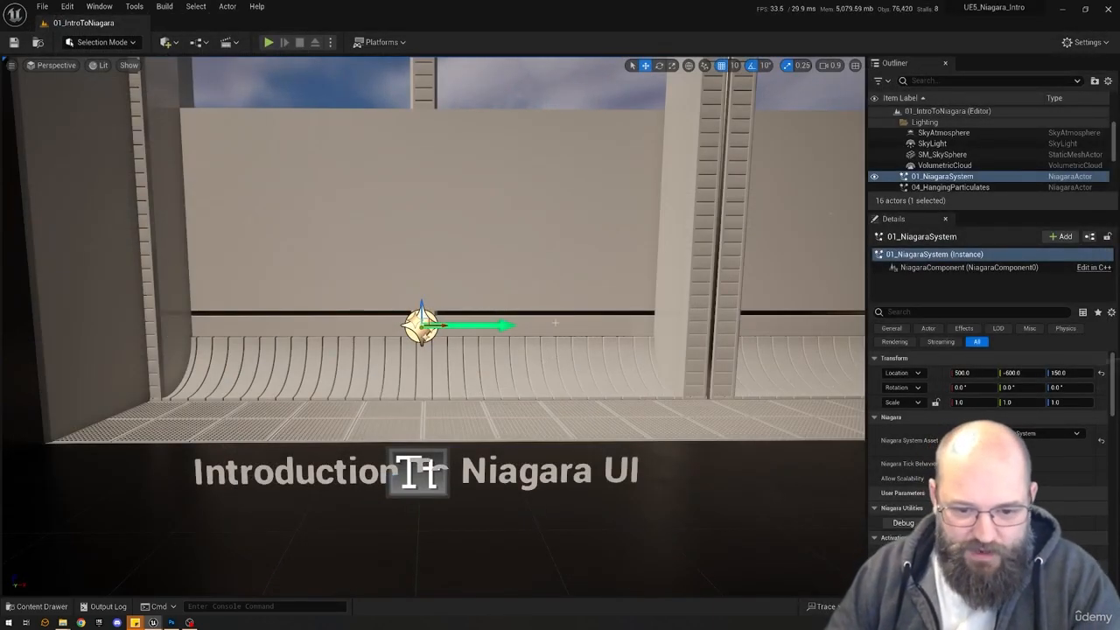
Deselect the 01_NiagaraSystem actor, jump to the Looping Particles (HangingParticulates) display in the level and hide the editor icons.
key(Escape)
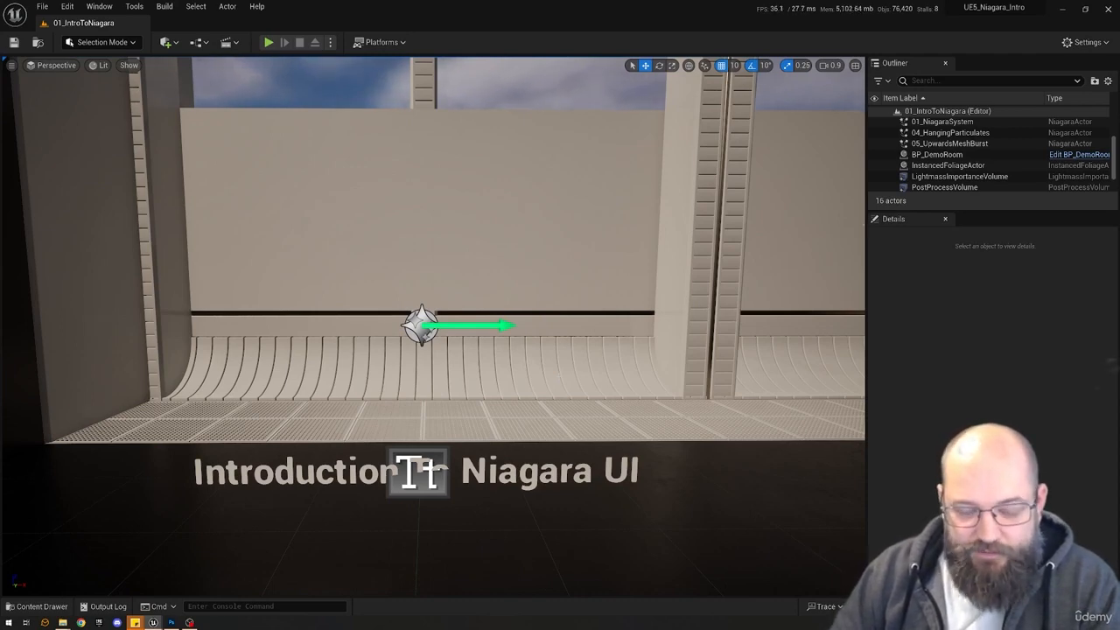
key(4)
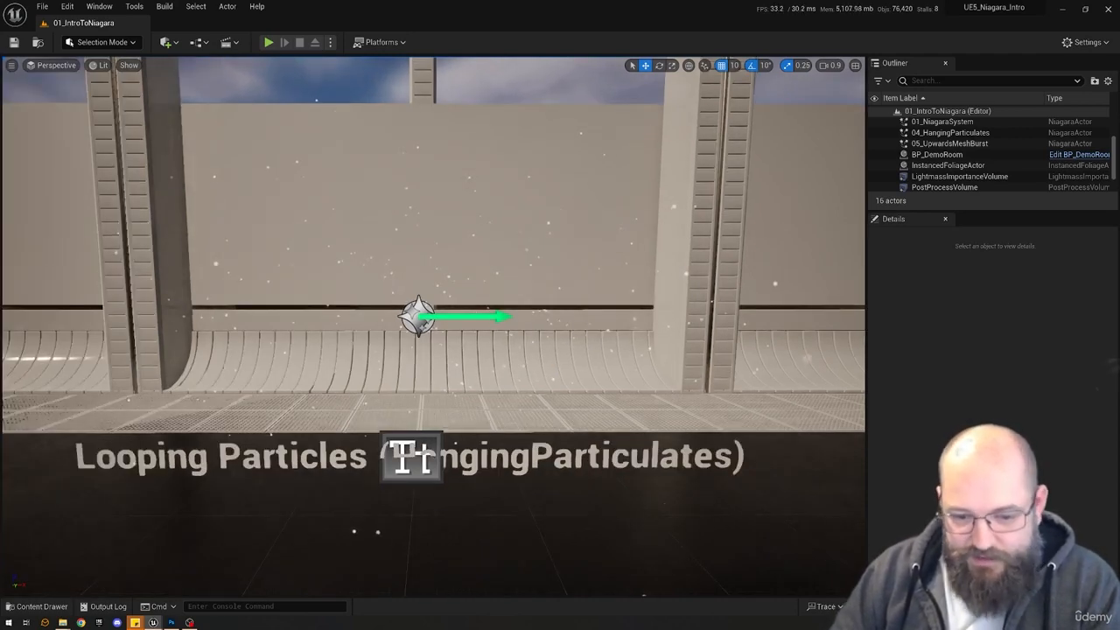
key(g)
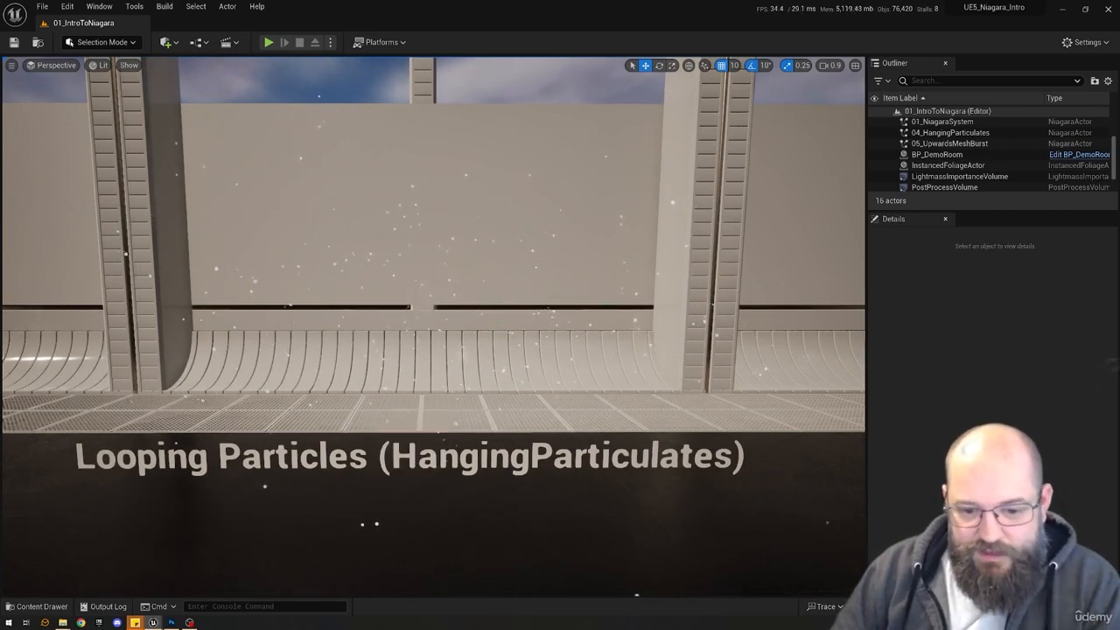
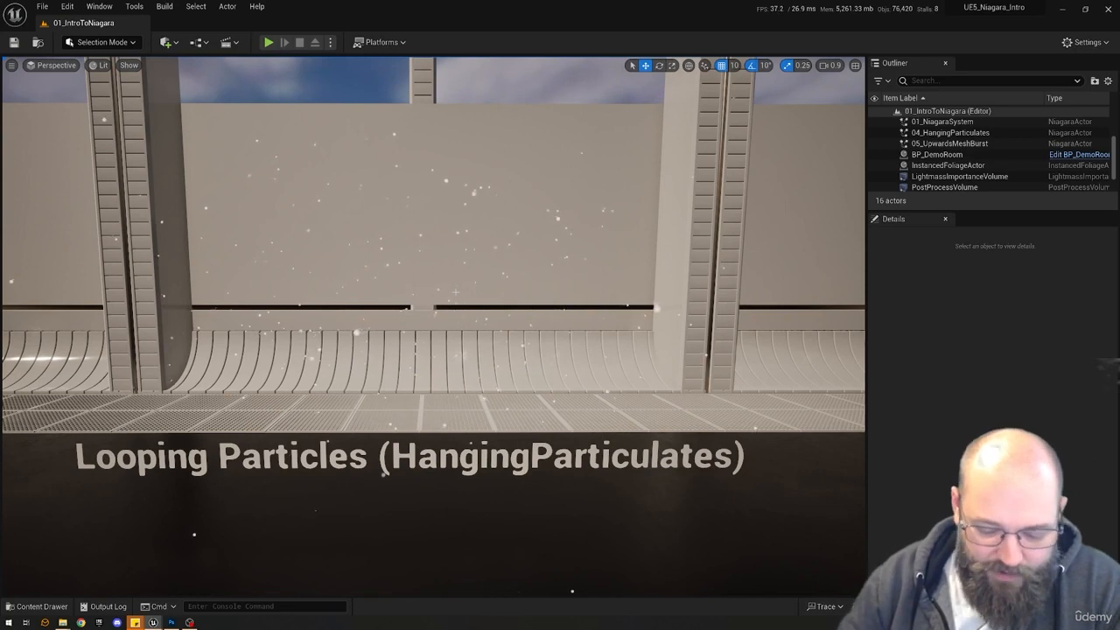
key(g)
key(g)
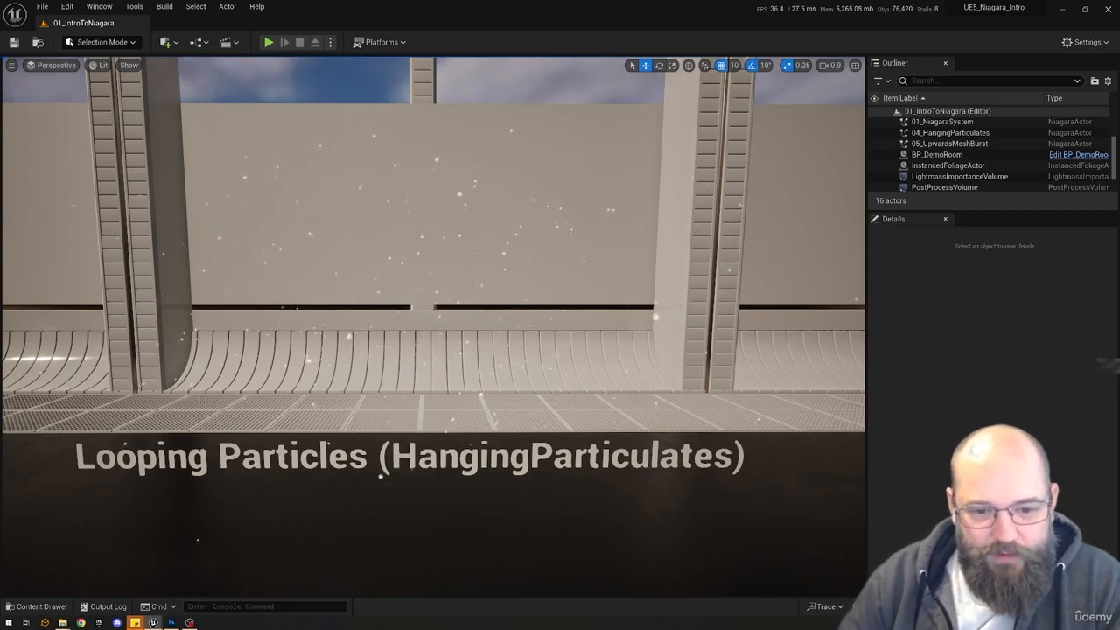
Start creating a new Niagara System asset in the NiagaraCourse/01_Introduction content folder.
key(ctrl+space)
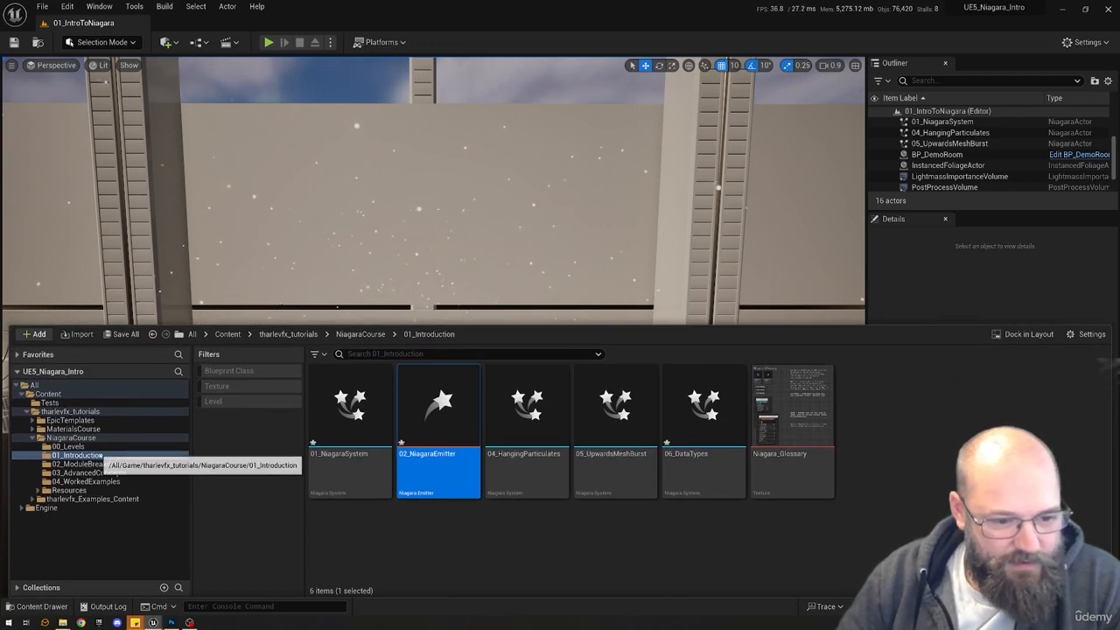
click(79, 455)
click(495, 536)
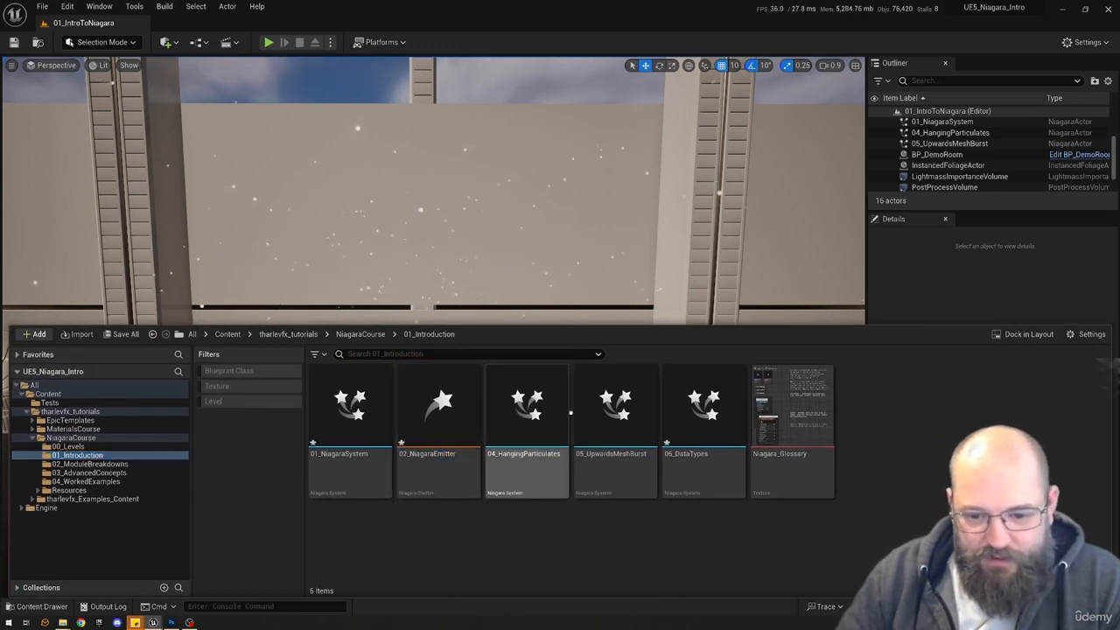
right_click(928, 457)
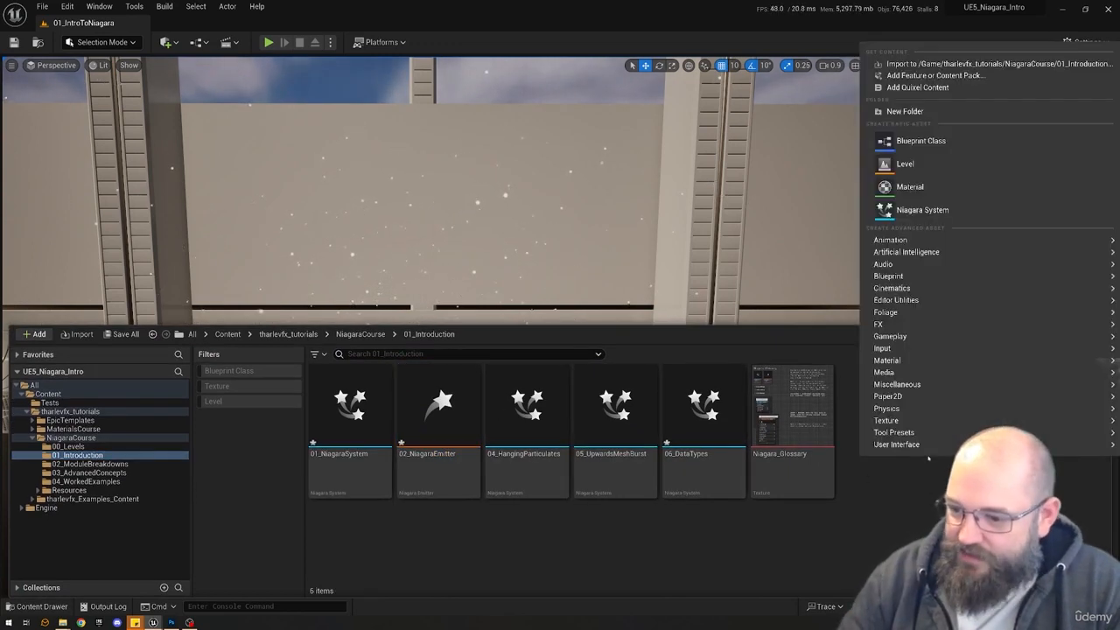
click(937, 213)
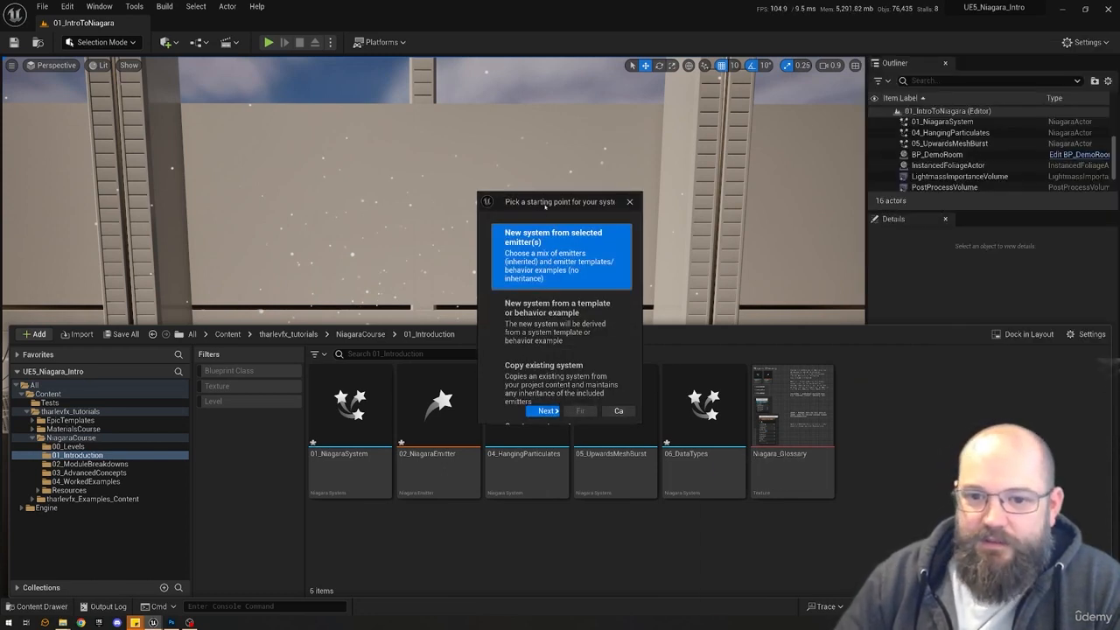
Enlarge the starting-point dialog, go through its four options and proceed with New system from selected emitter(s).
drag(544, 204, 359, 123)
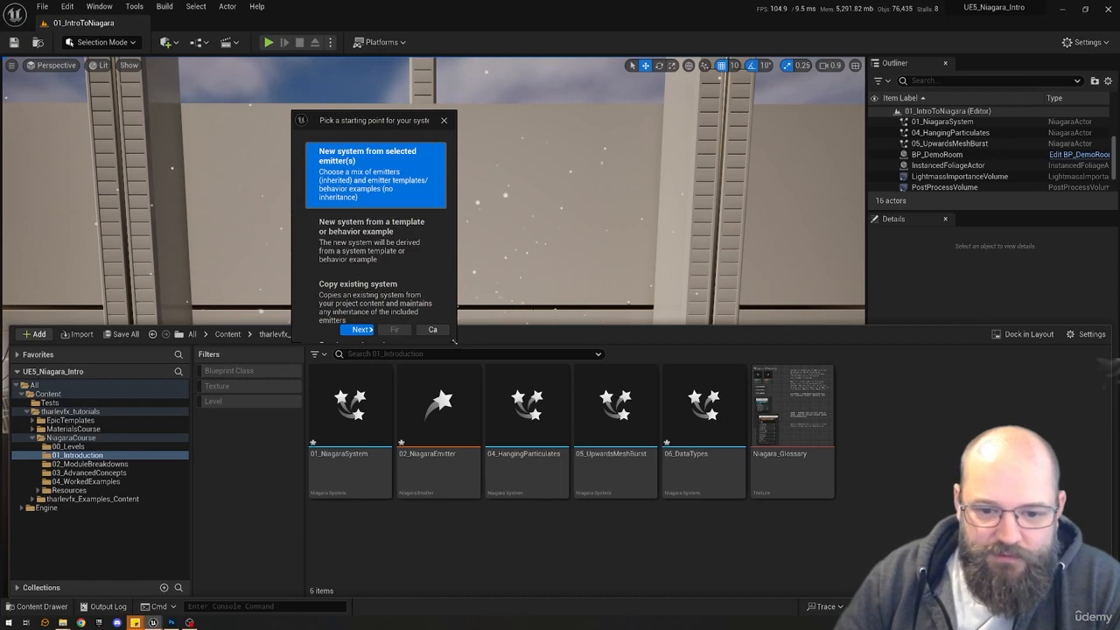
drag(454, 341, 768, 424)
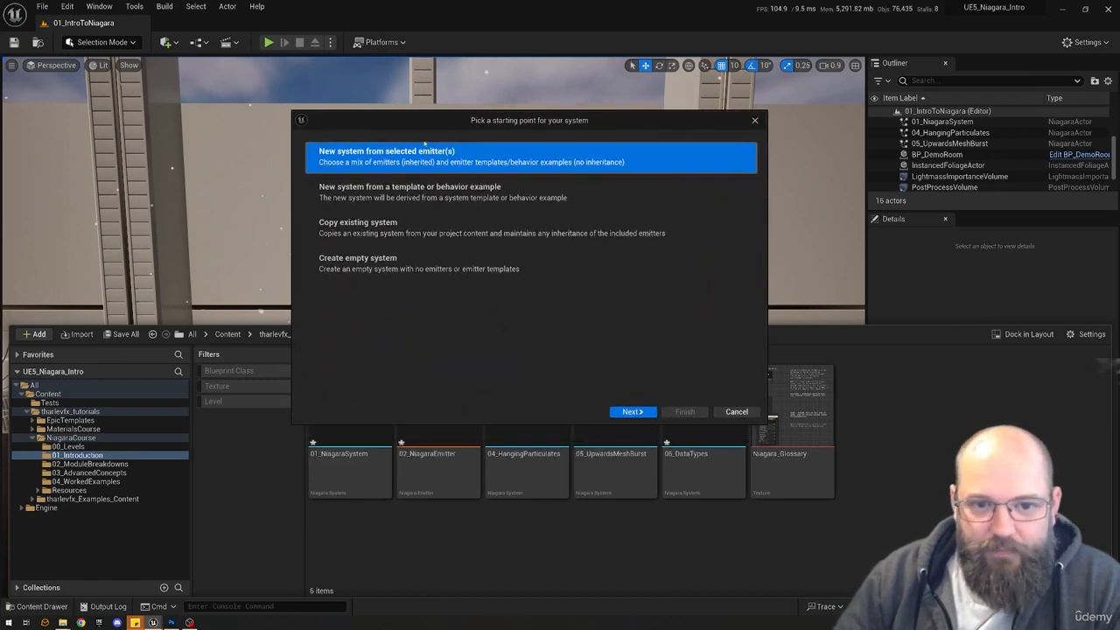
drag(447, 122, 472, 134)
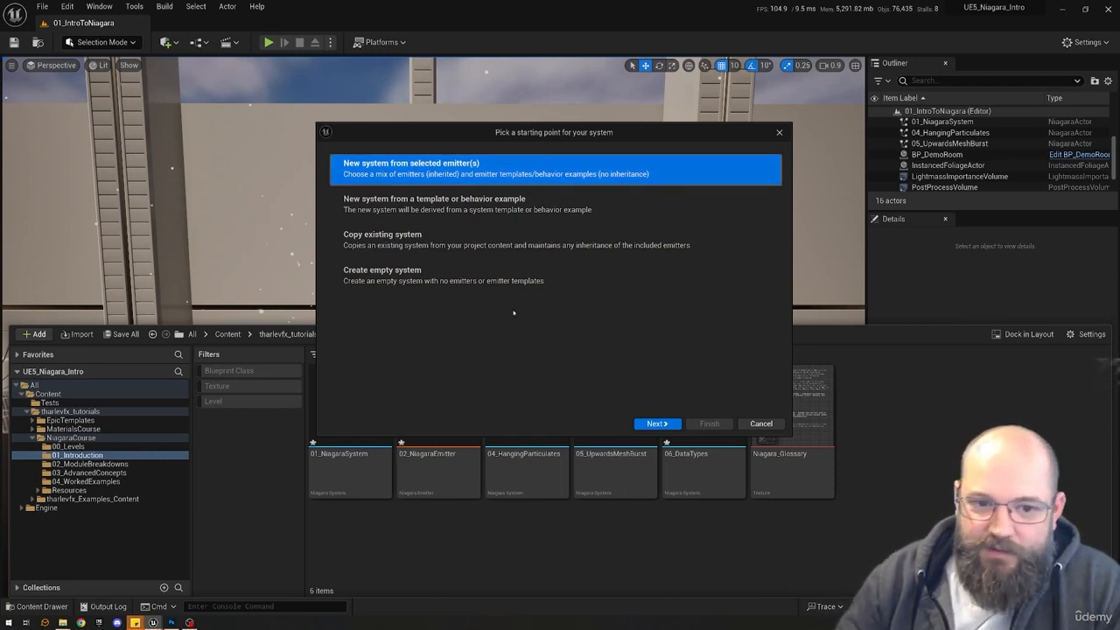
click(385, 209)
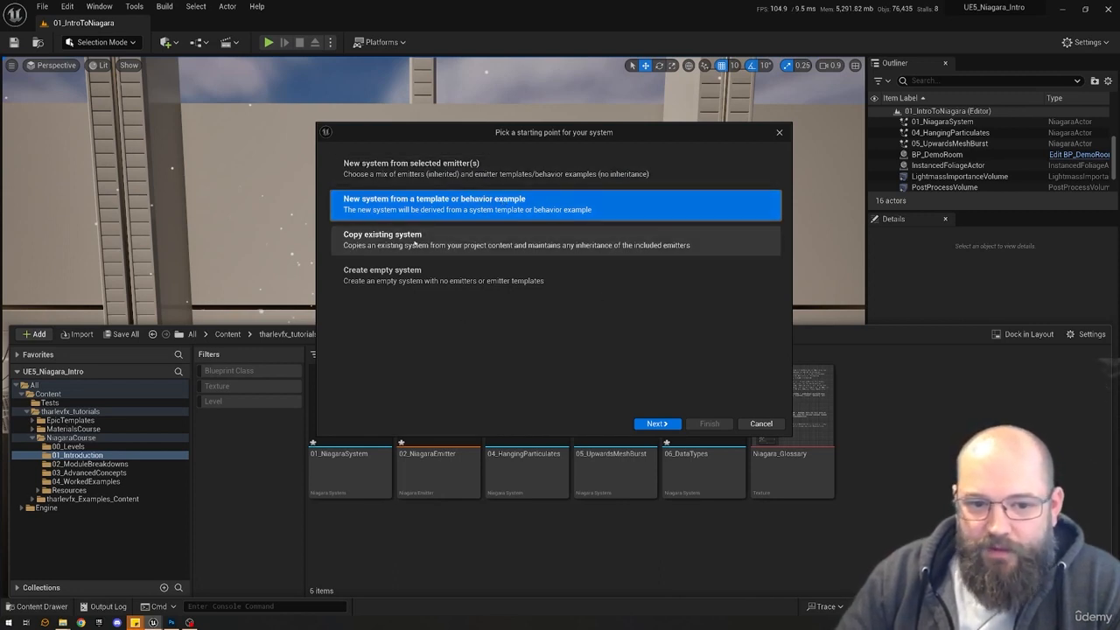
click(591, 238)
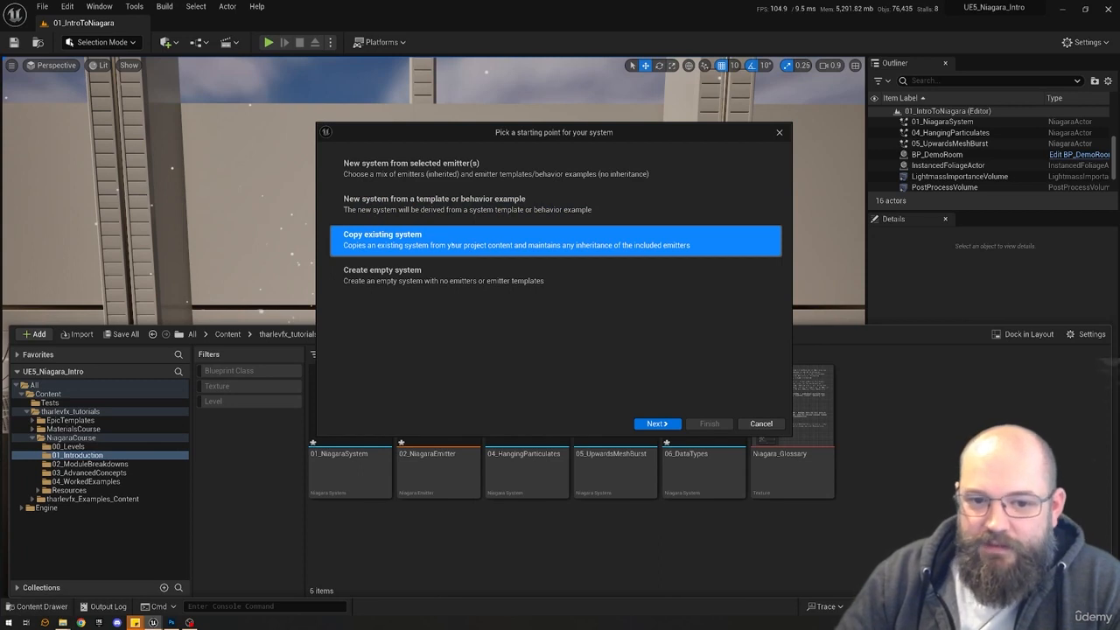
click(477, 281)
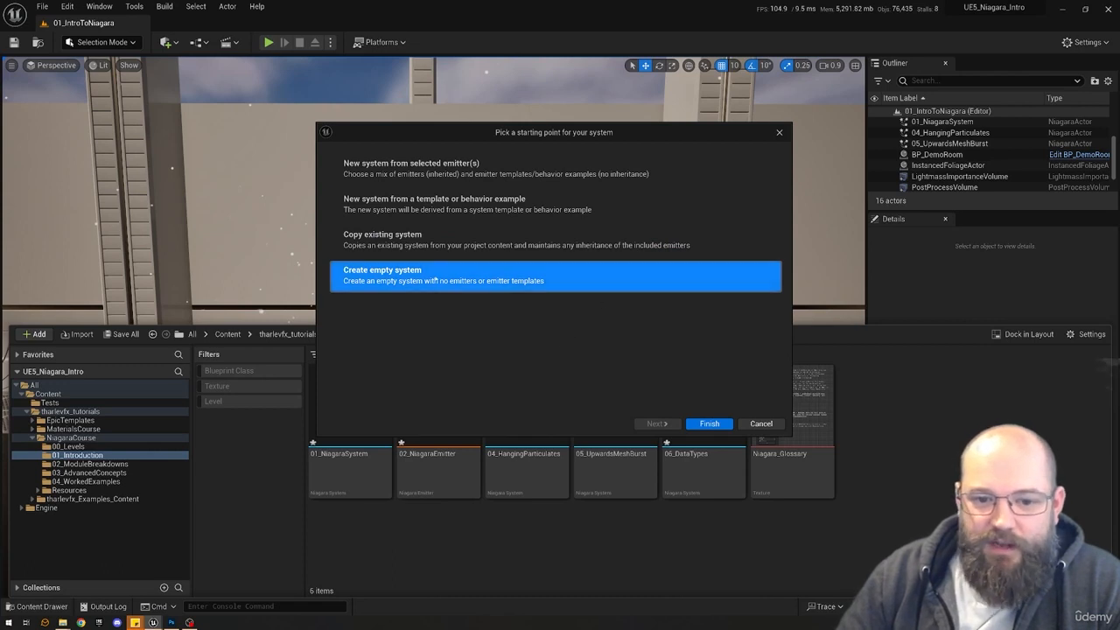
click(411, 165)
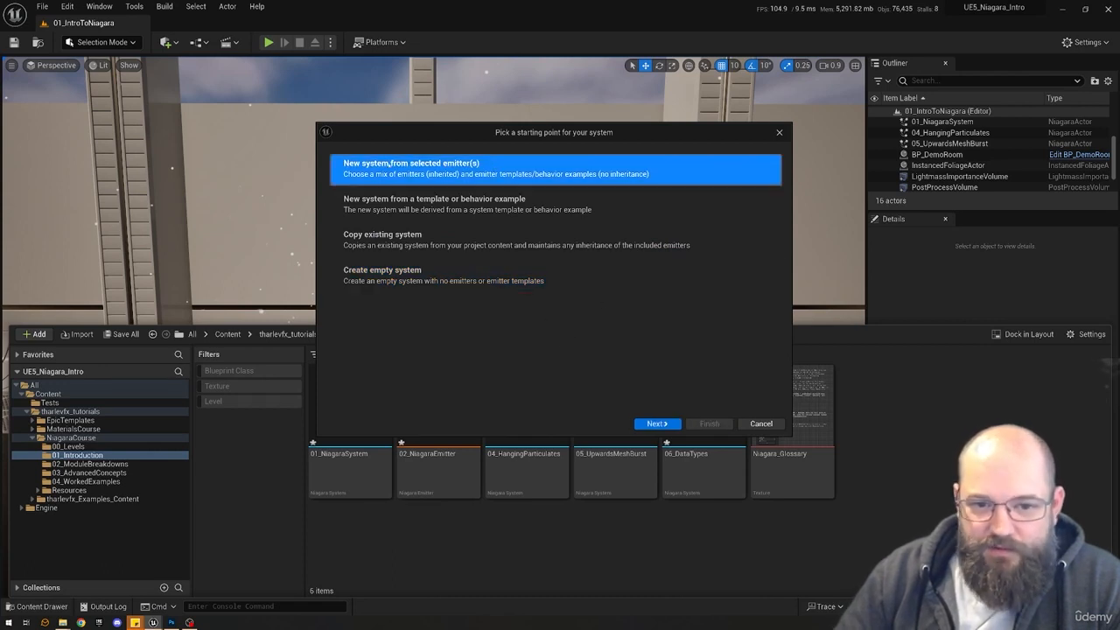
click(656, 424)
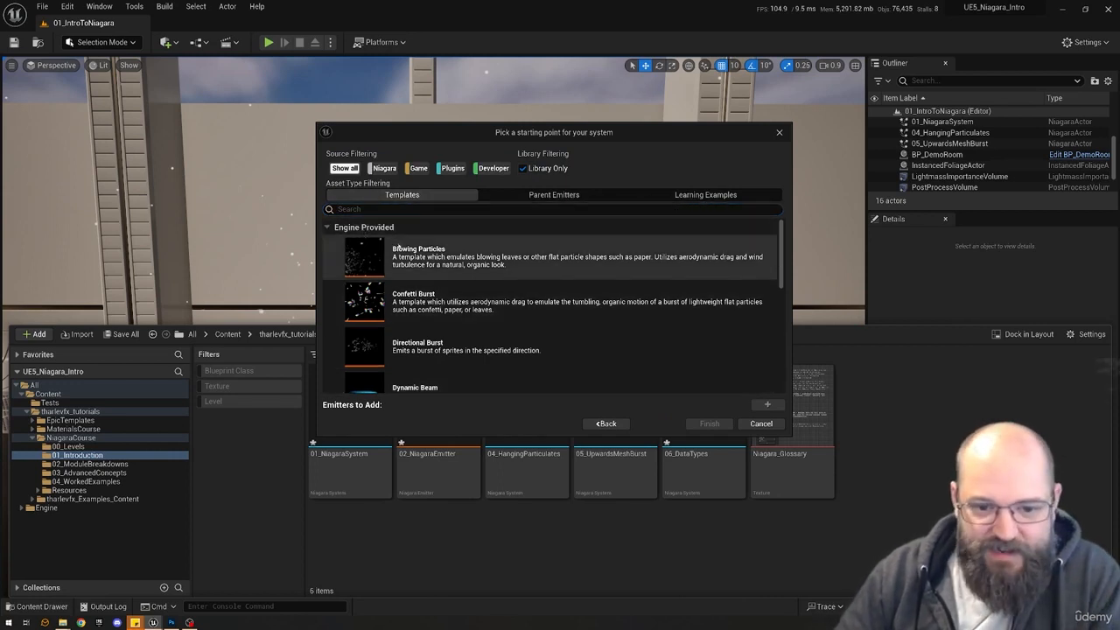
Add the Hanging Particulates template to the emitters for the new system, try a second copy and remove that duplicate.
scroll(514, 293, down, 5)
scroll(522, 313, down, 1)
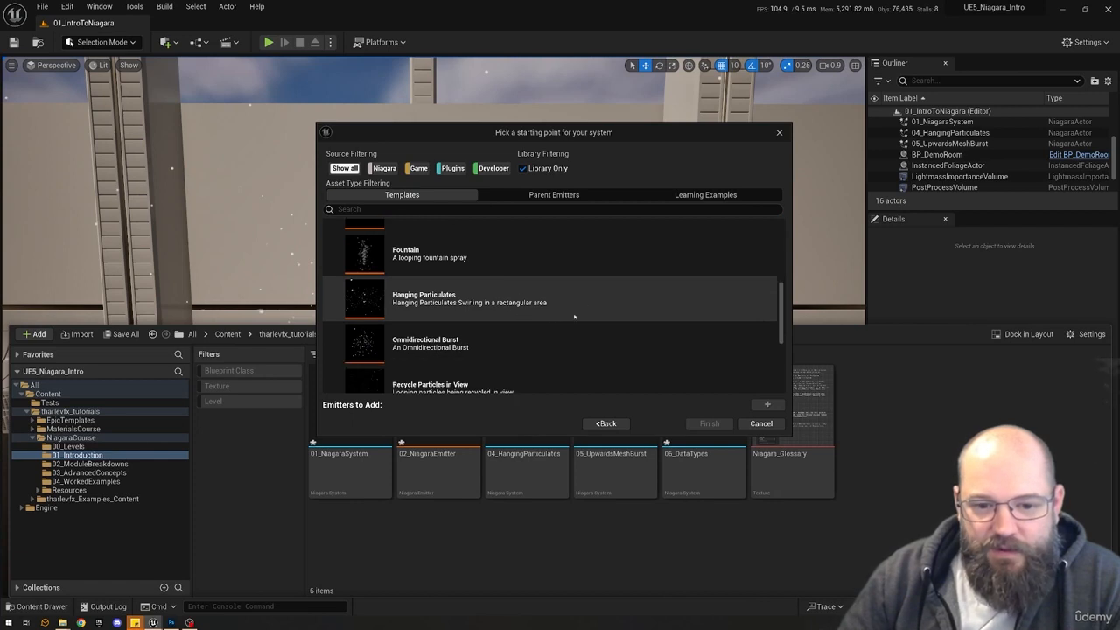
click(439, 302)
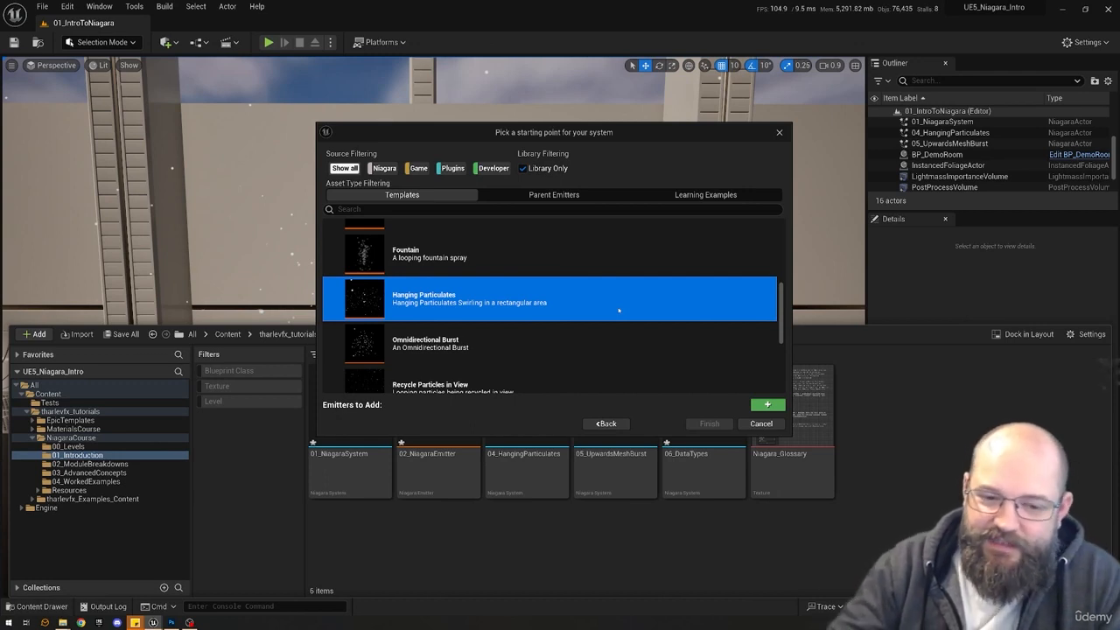
double_click(563, 296)
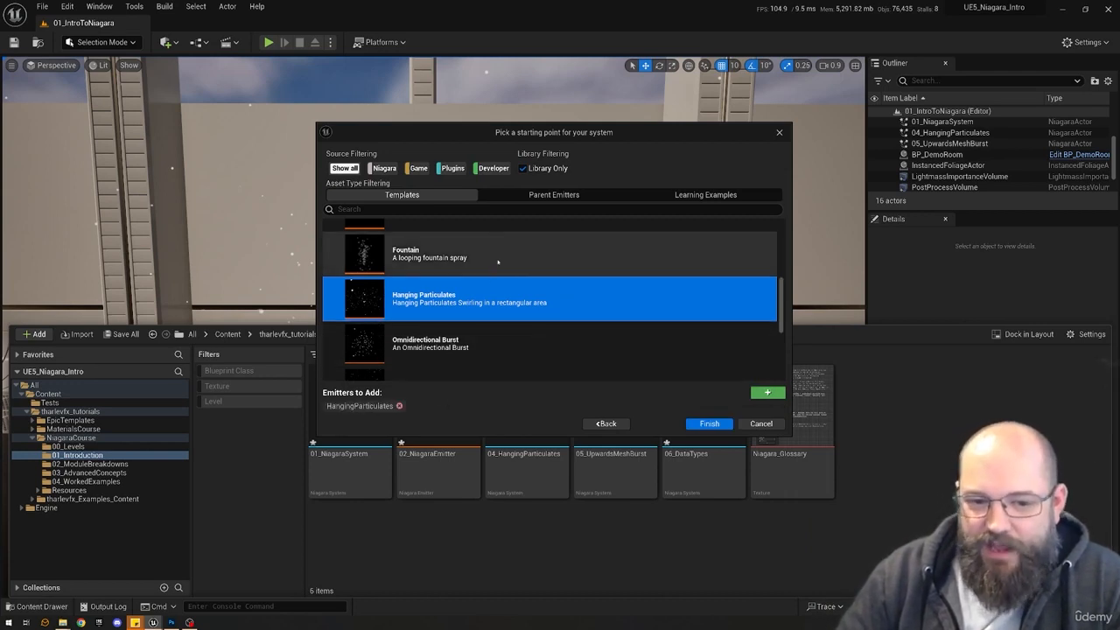
click(767, 392)
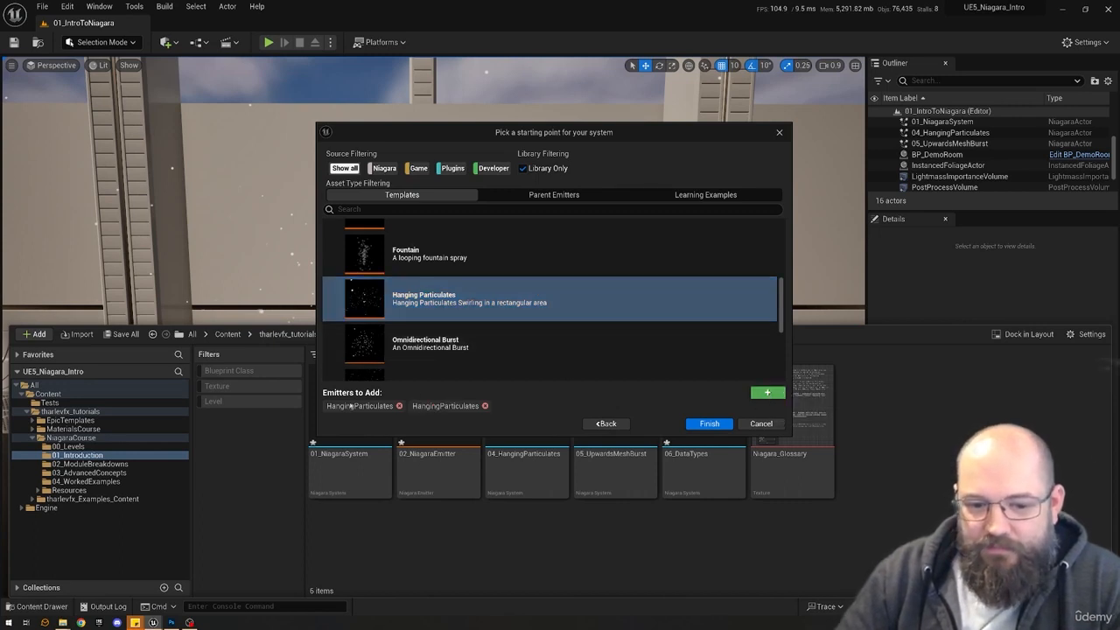
click(485, 406)
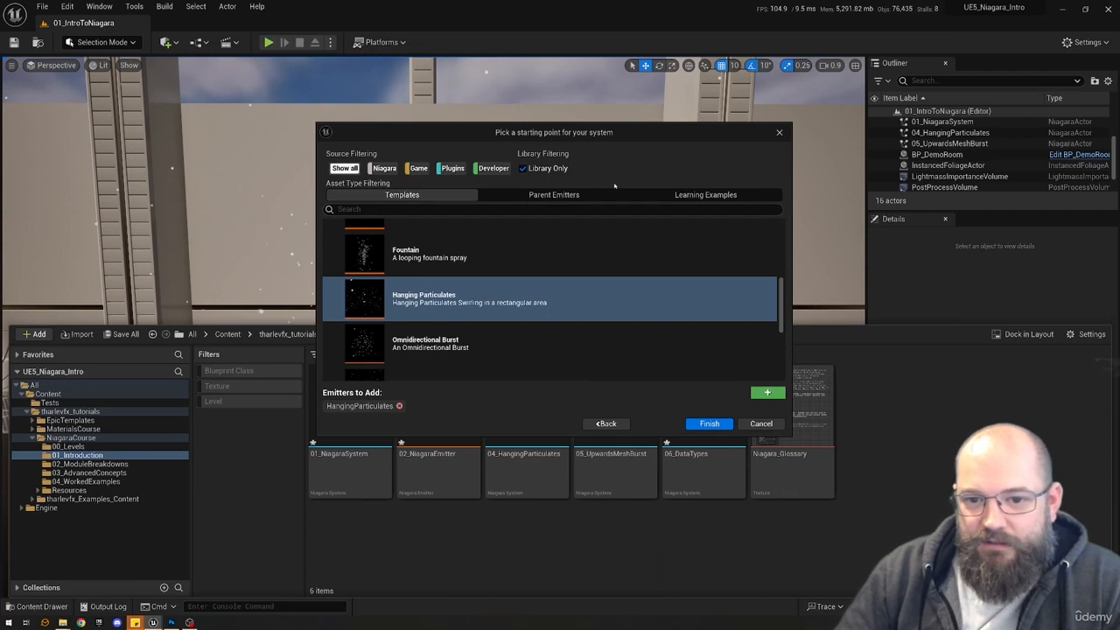
Finish creating the Niagara System as Class_HangingParticulates and open it in the Niagara editor.
click(708, 425)
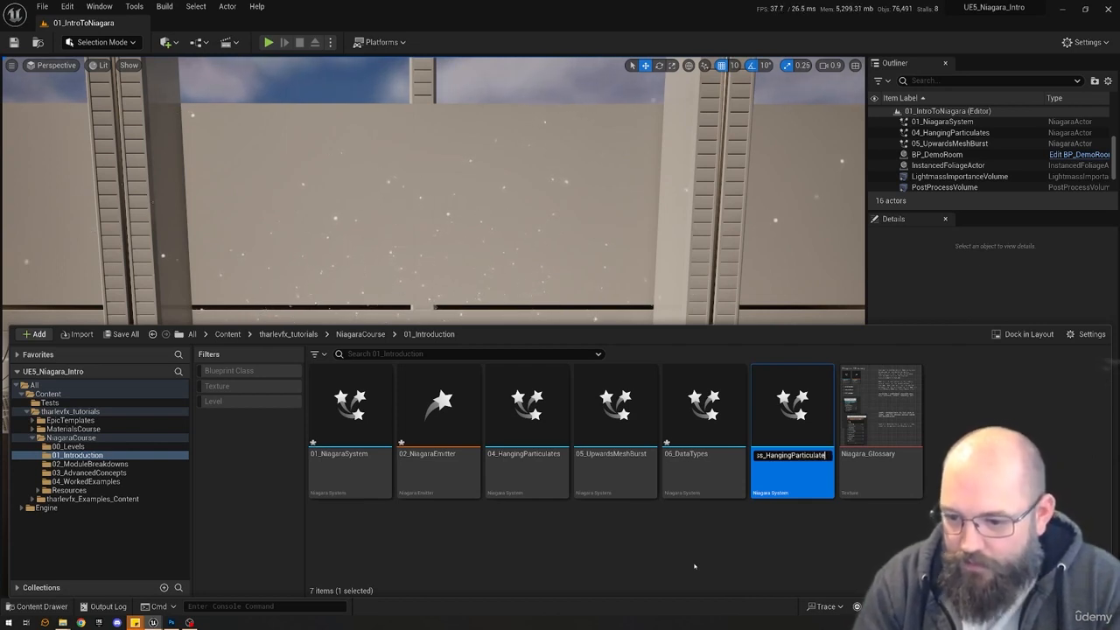
key(Return)
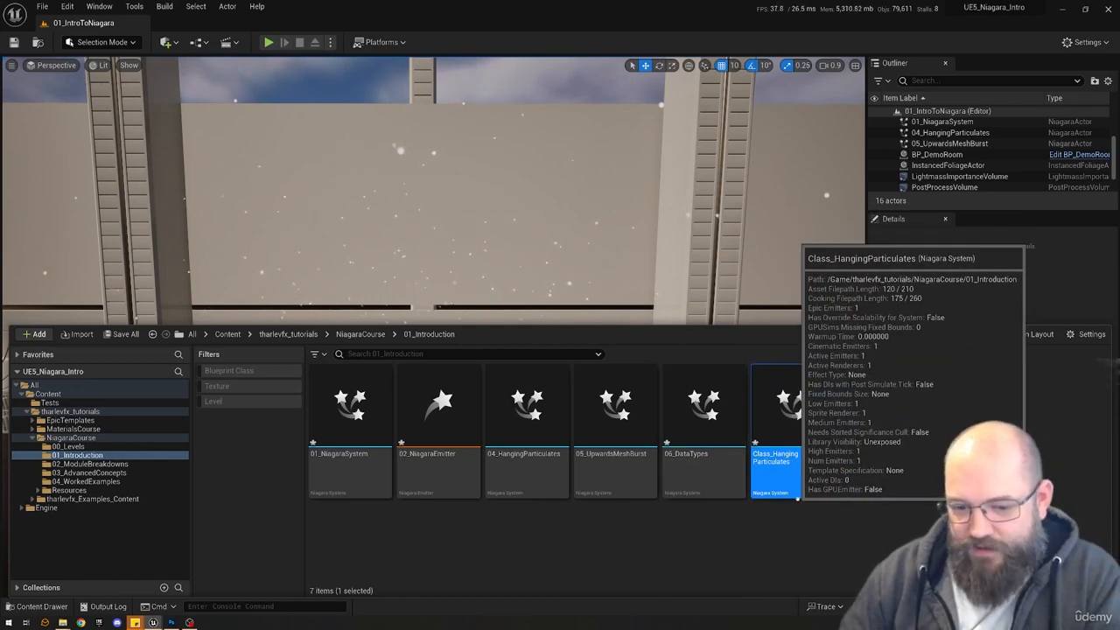
click(802, 505)
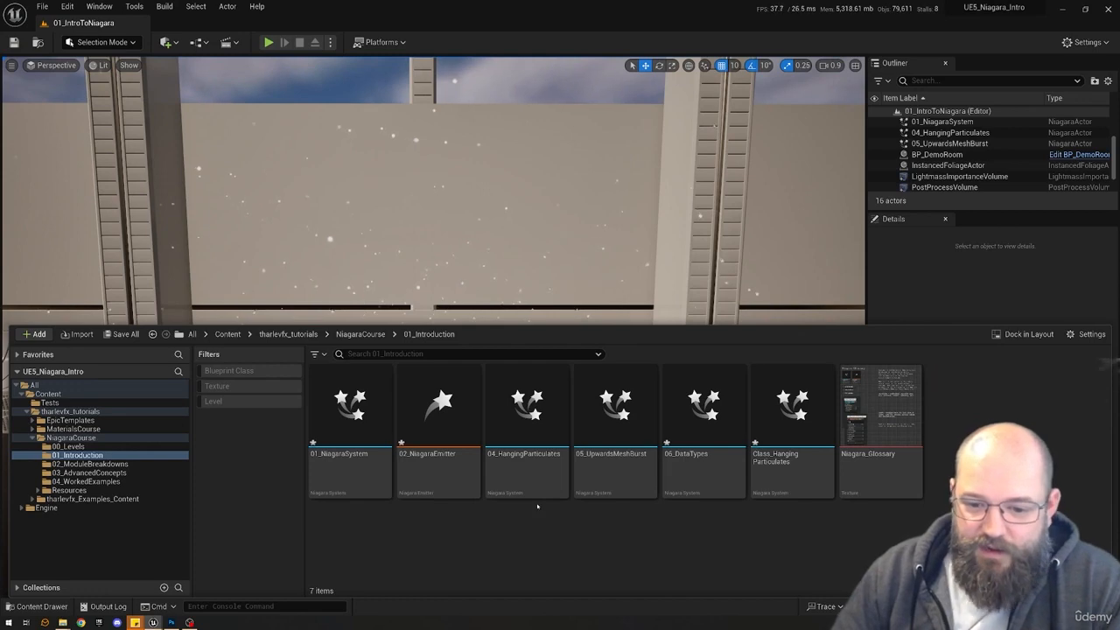
double_click(792, 419)
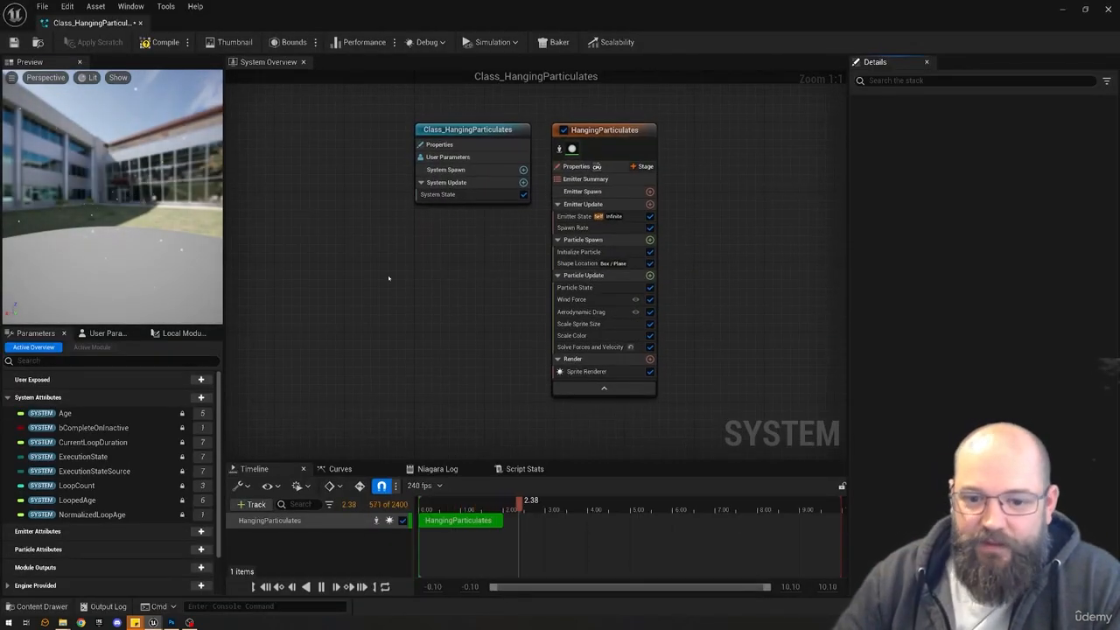
right_drag(487, 345, 464, 339)
mouse_move(115, 206)
mouse_down()
mouse_move(157, 207)
mouse_move(57, 198)
mouse_move(31, 210)
mouse_move(43, 241)
mouse_move(70, 243)
mouse_move(133, 210)
mouse_move(103, 207)
mouse_up()
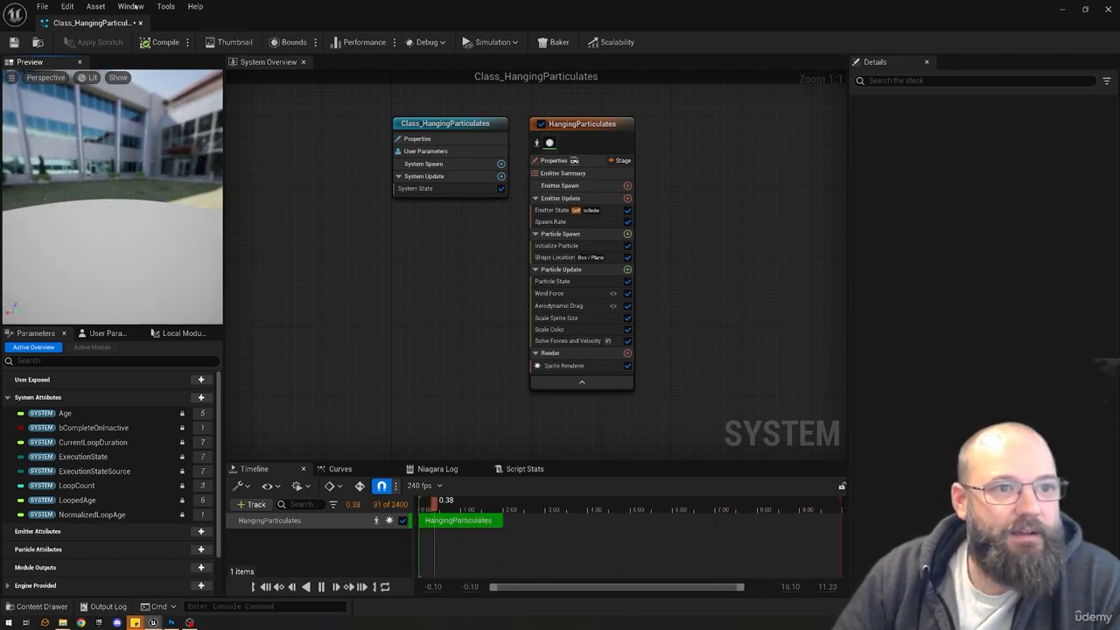
click(131, 7)
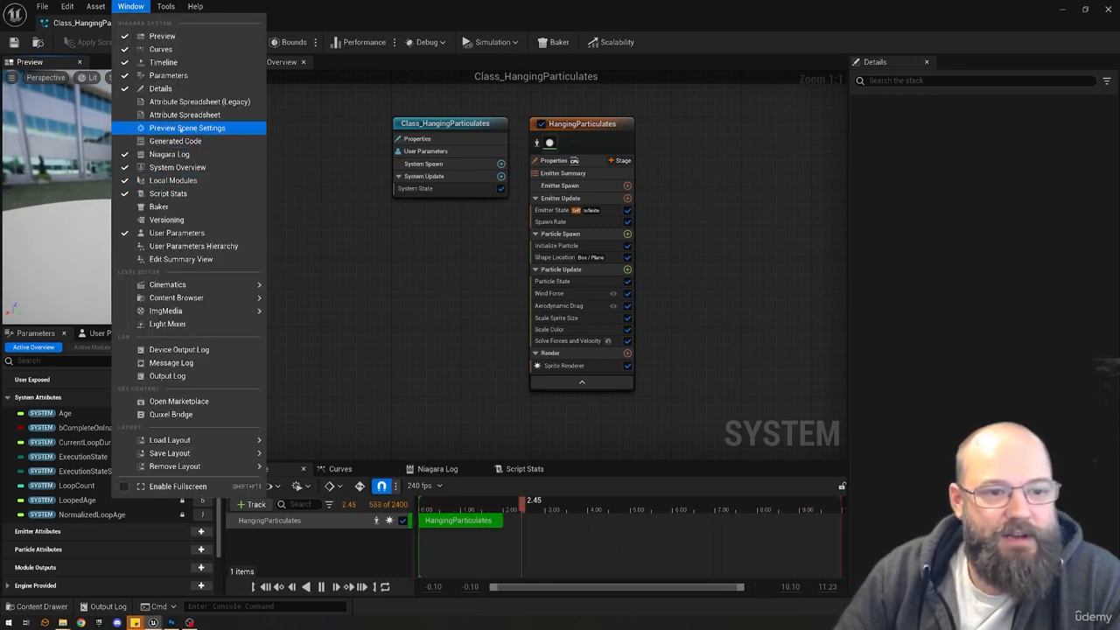
click(342, 163)
drag(158, 215, 186, 219)
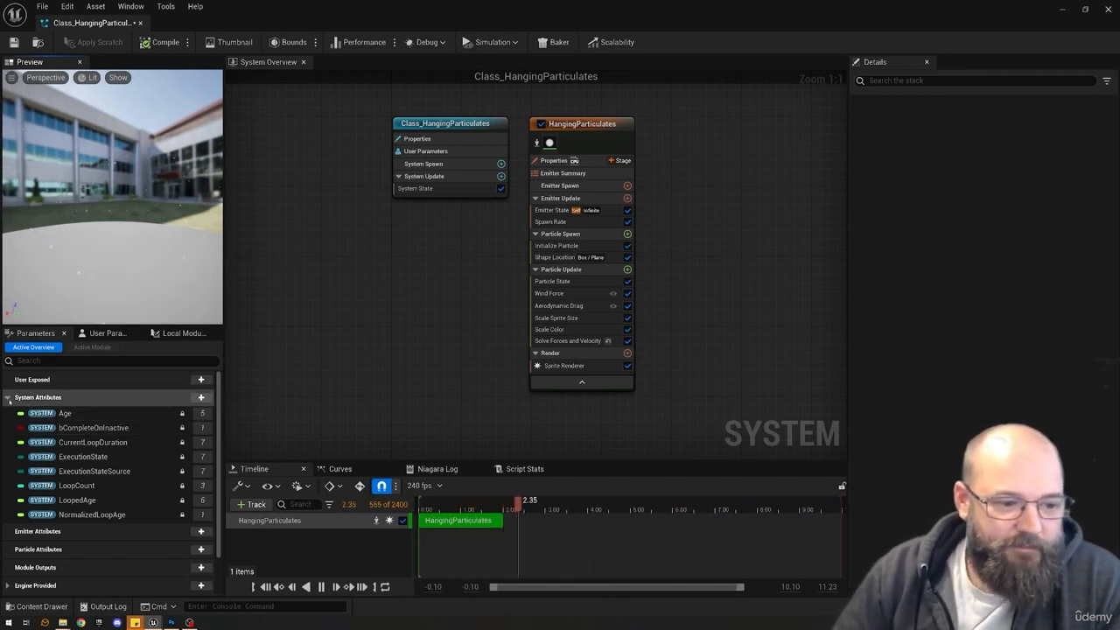
Add an empty emitter to the system graph beside the HangingParticulates emitter.
right_drag(717, 161, 625, 192)
right_click(606, 162)
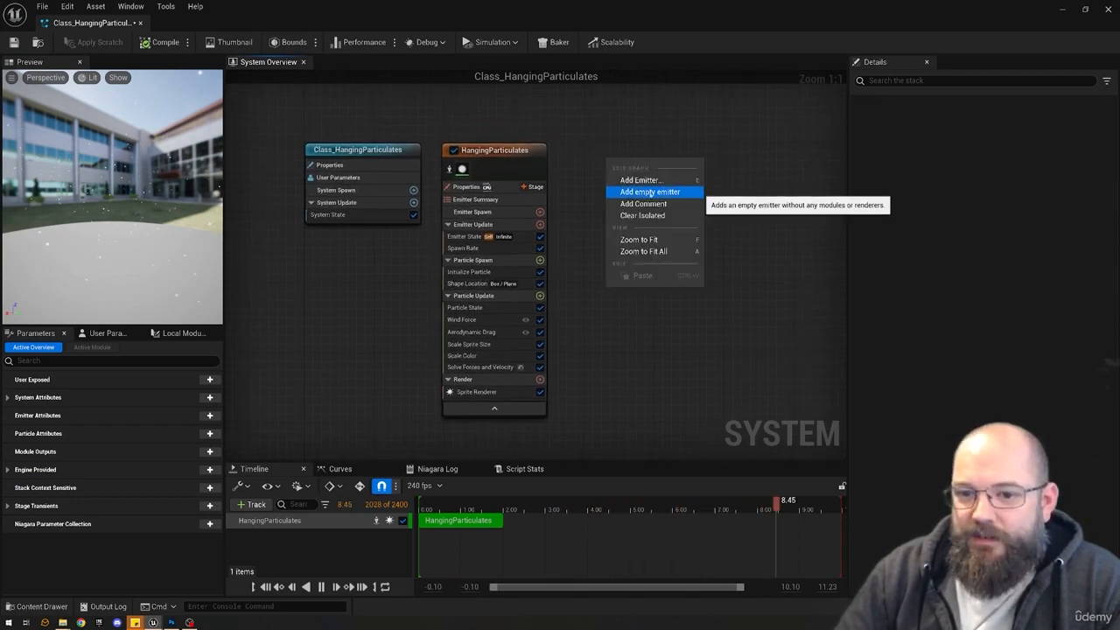
click(649, 191)
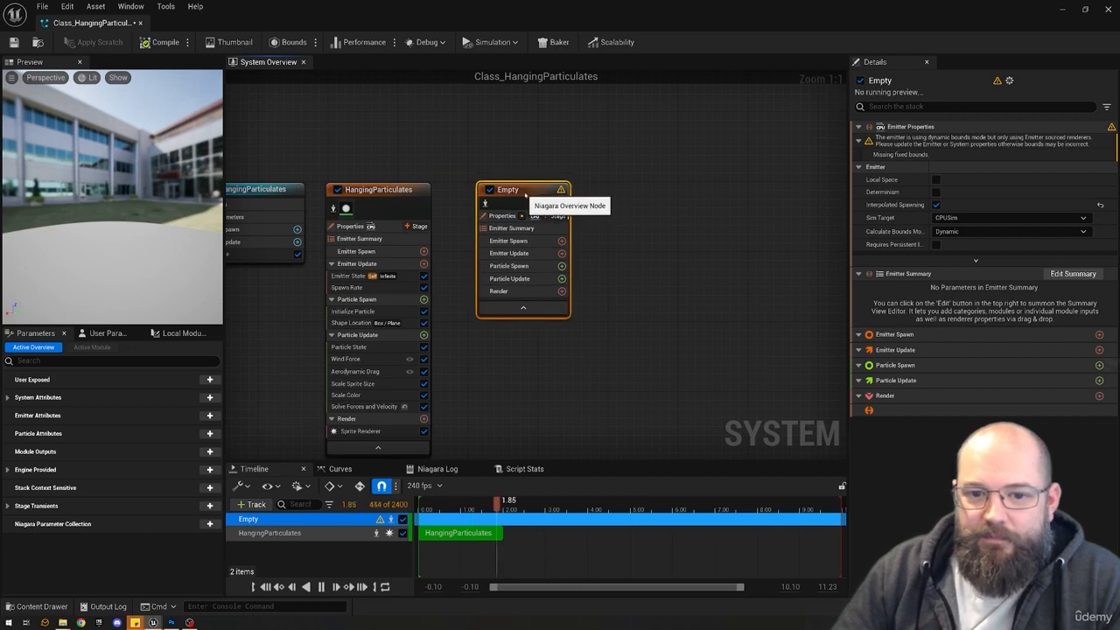
right_click(632, 204)
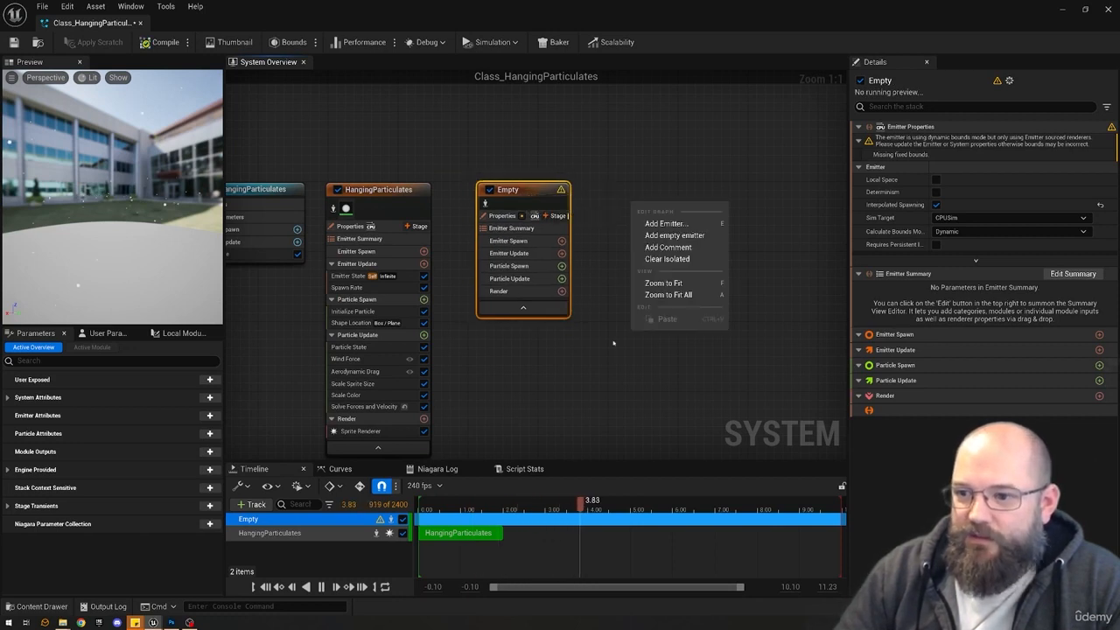
click(540, 388)
key(Home)
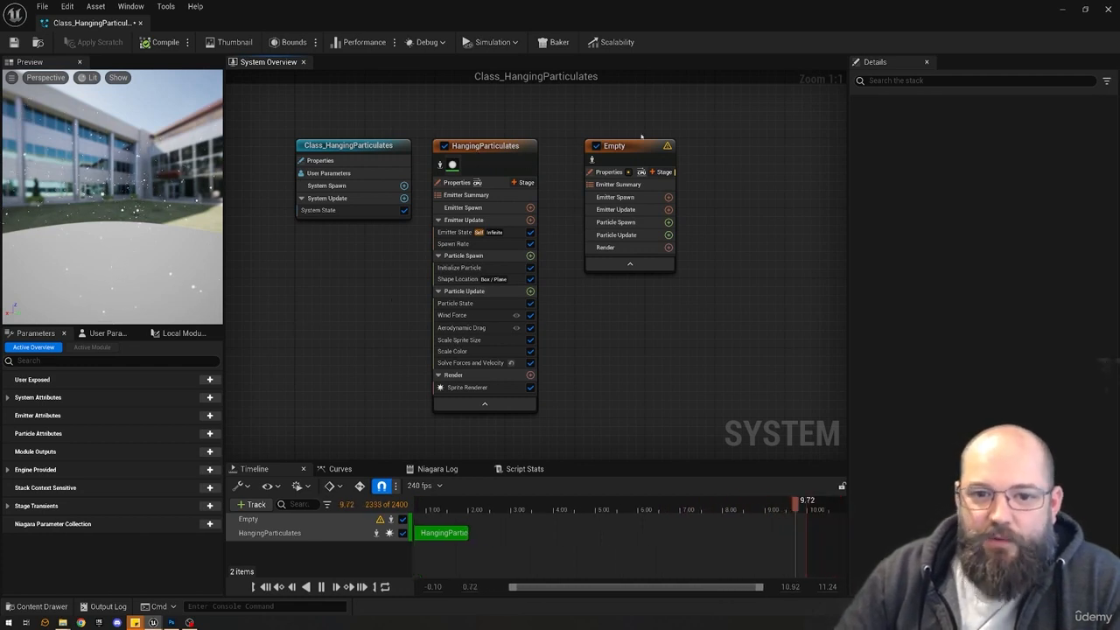
Reposition the HangingParticulates and Empty emitter nodes so they sit side by side in the system graph.
click(486, 147)
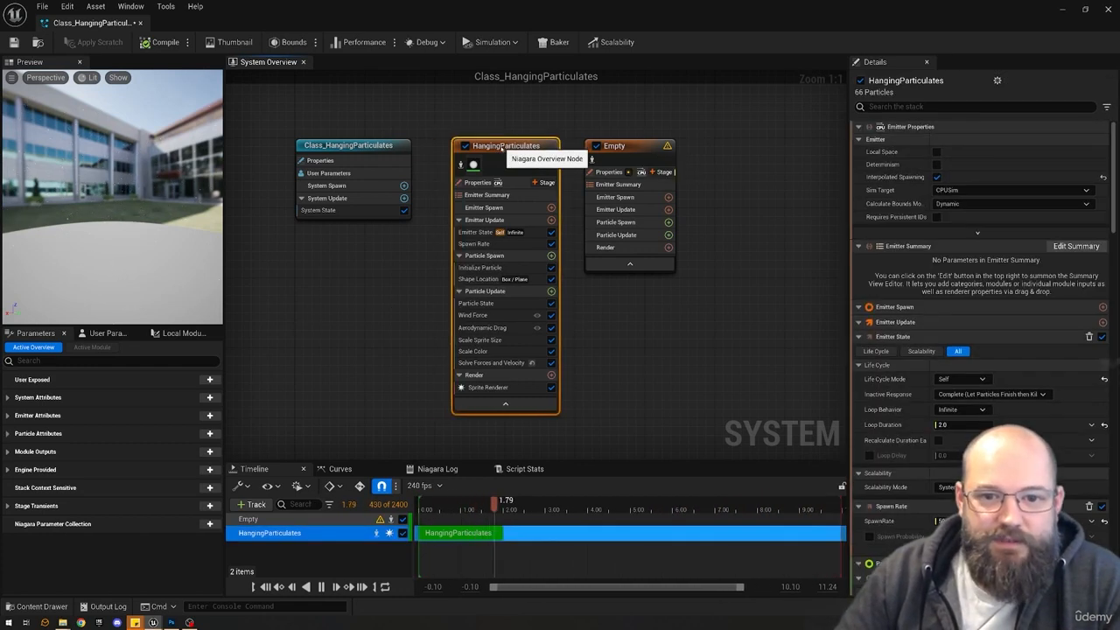
click(560, 153)
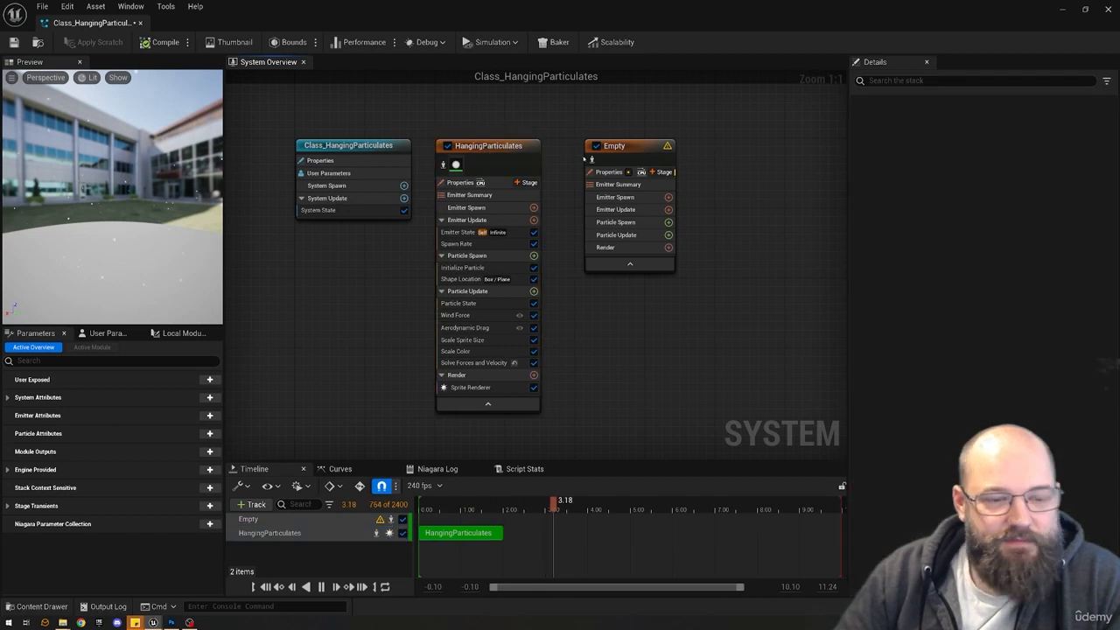
click(630, 149)
click(732, 128)
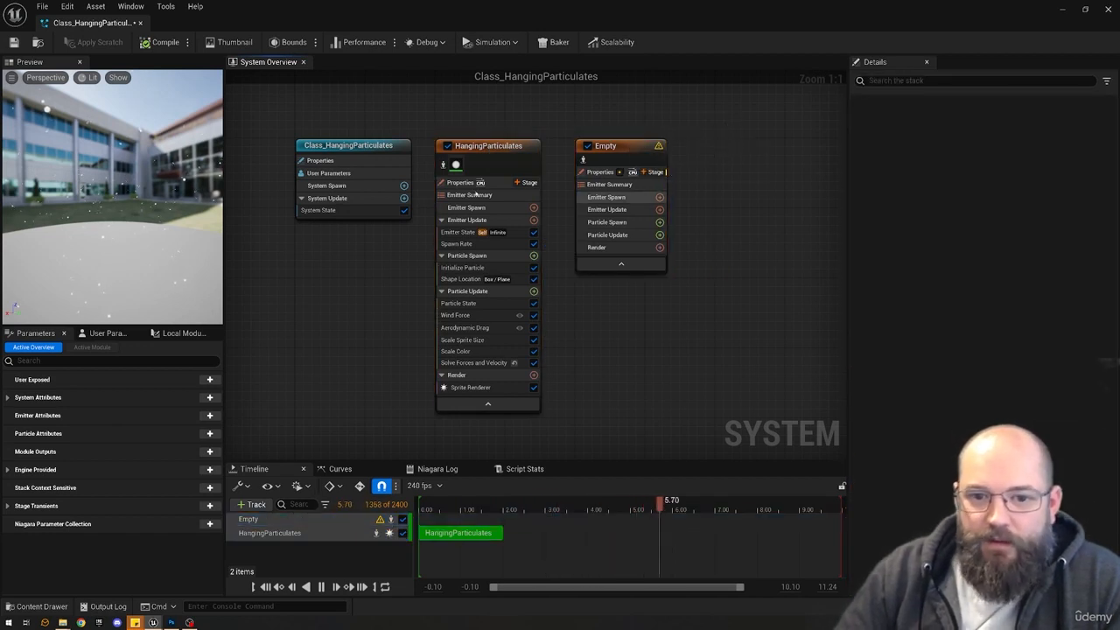
Compare the emitter properties of the HangingParticulates and Empty emitters, including Sim Target and Calculate Bounds Mode.
click(501, 183)
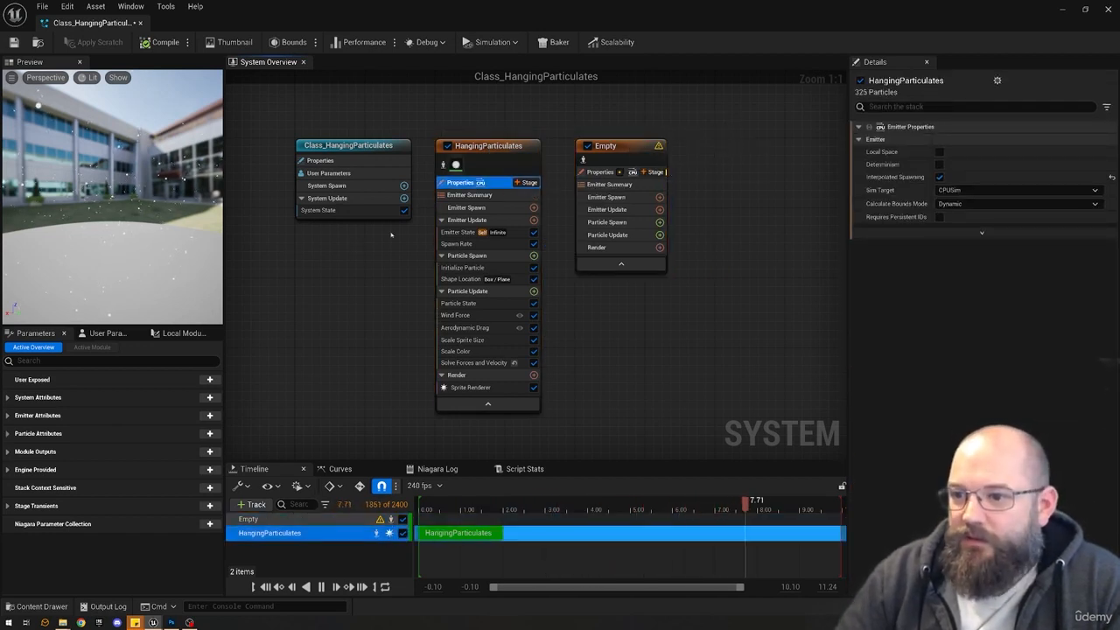
click(596, 173)
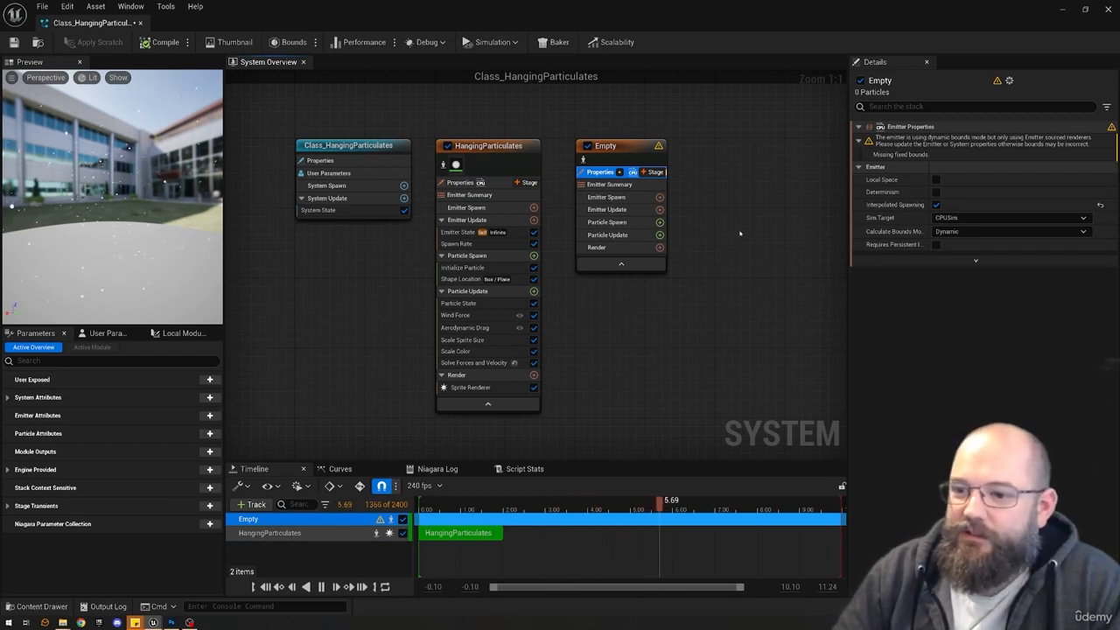
click(490, 182)
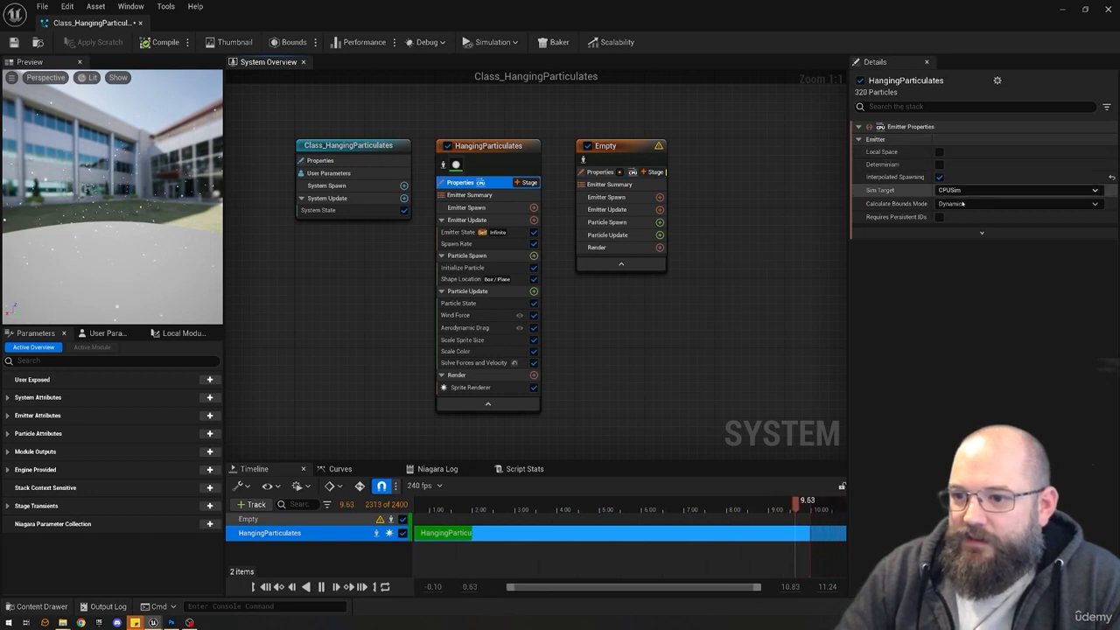
click(612, 171)
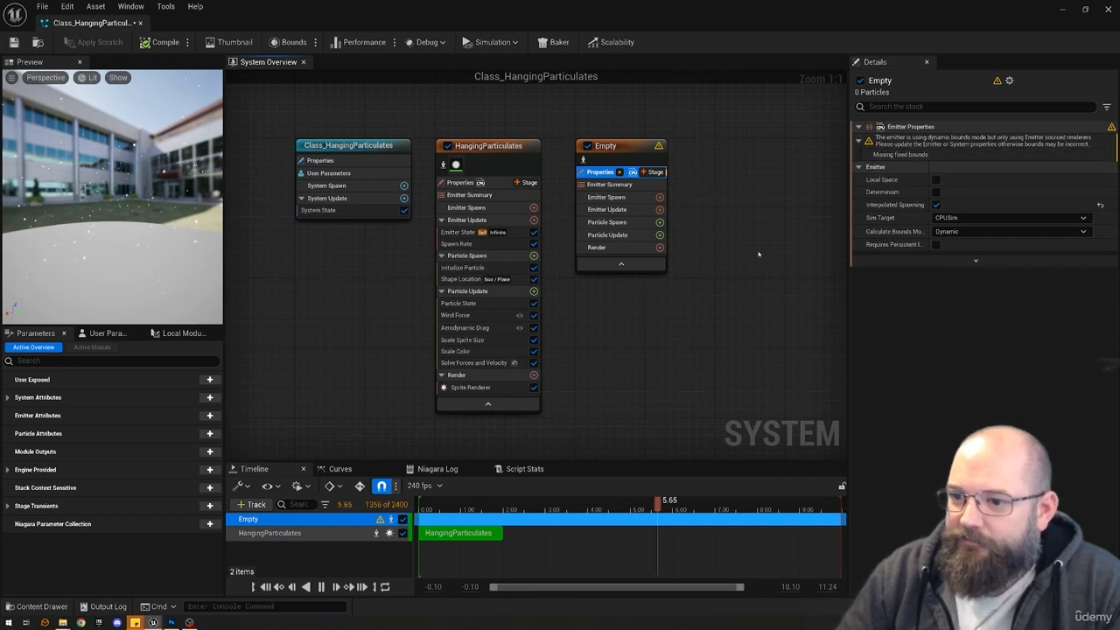
Compare the Emitter Summary and Emitter Spawn of both emitters, and examine HangingParticulates' Emitter Update stage with its Emitter State module.
click(471, 219)
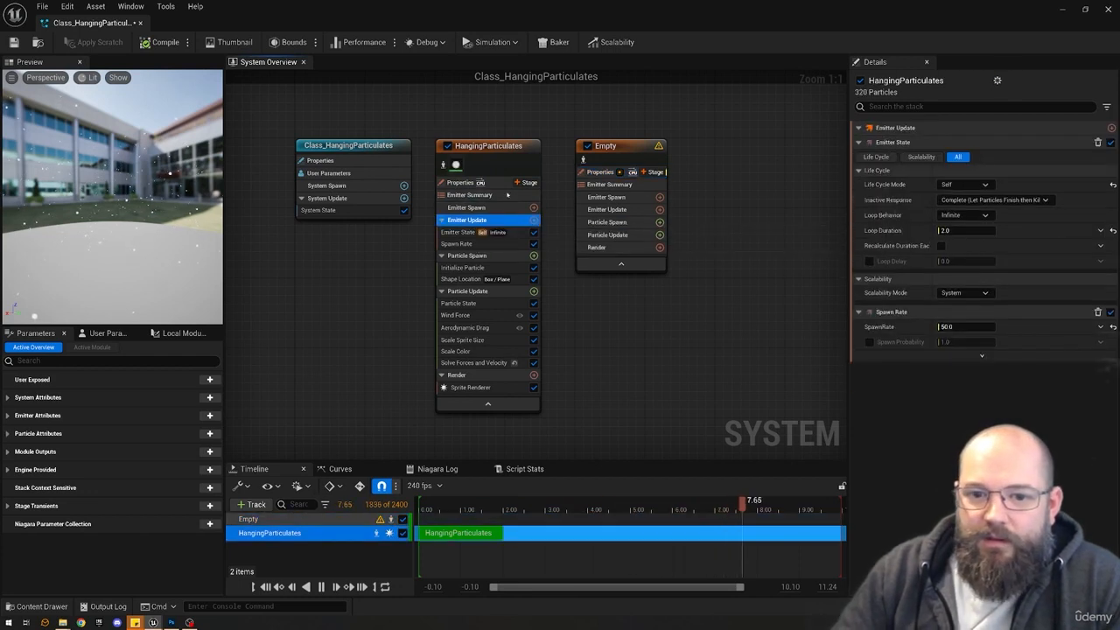
click(486, 195)
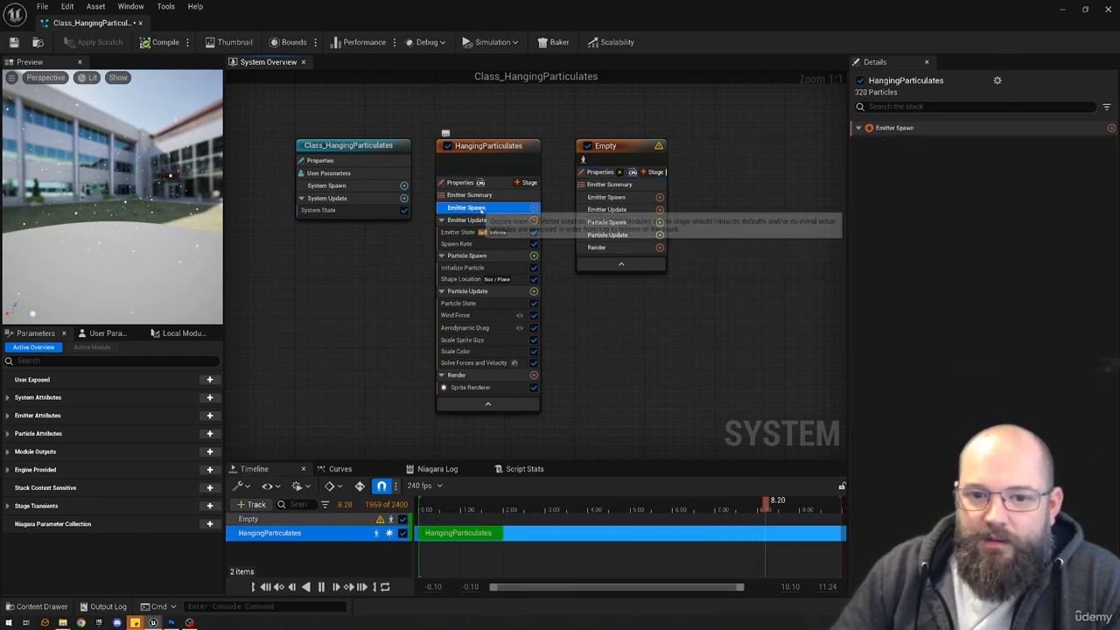
click(608, 184)
click(605, 196)
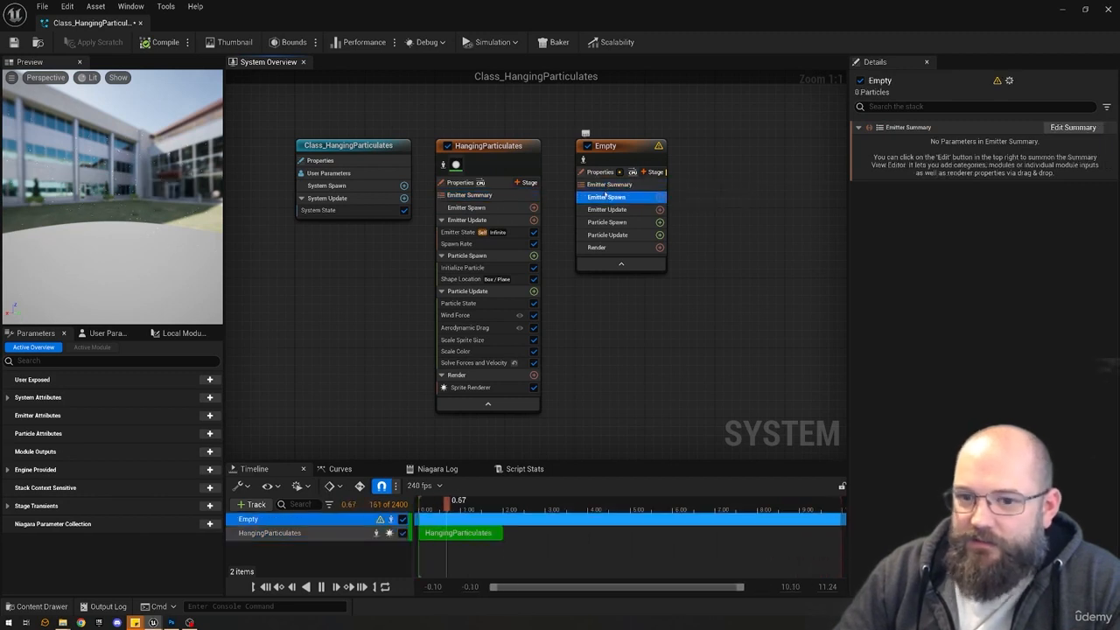
click(481, 208)
click(476, 220)
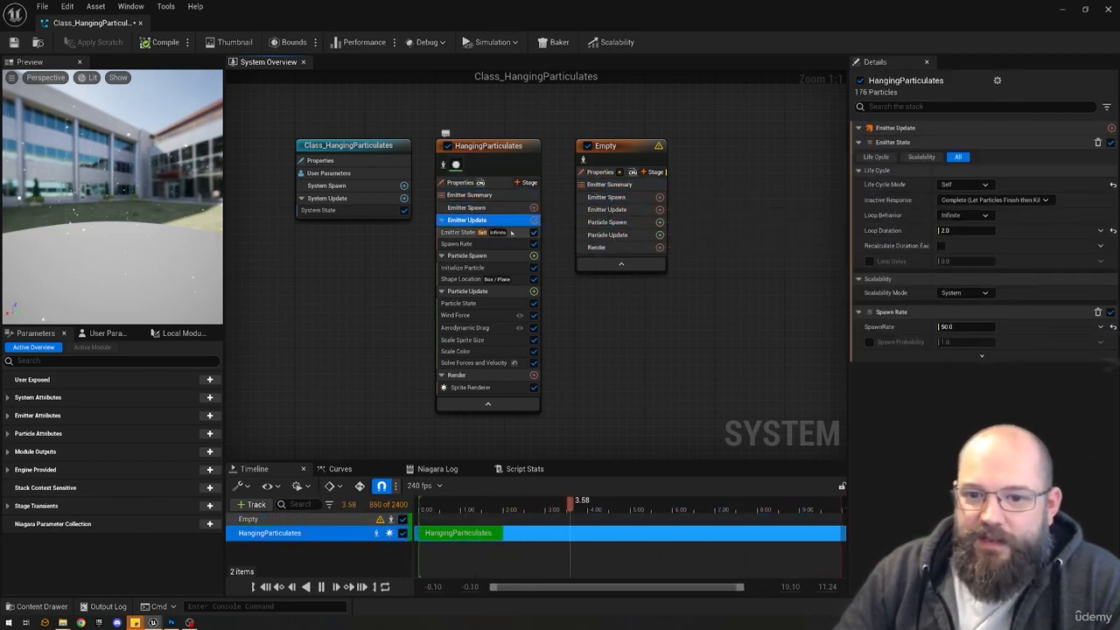
click(510, 231)
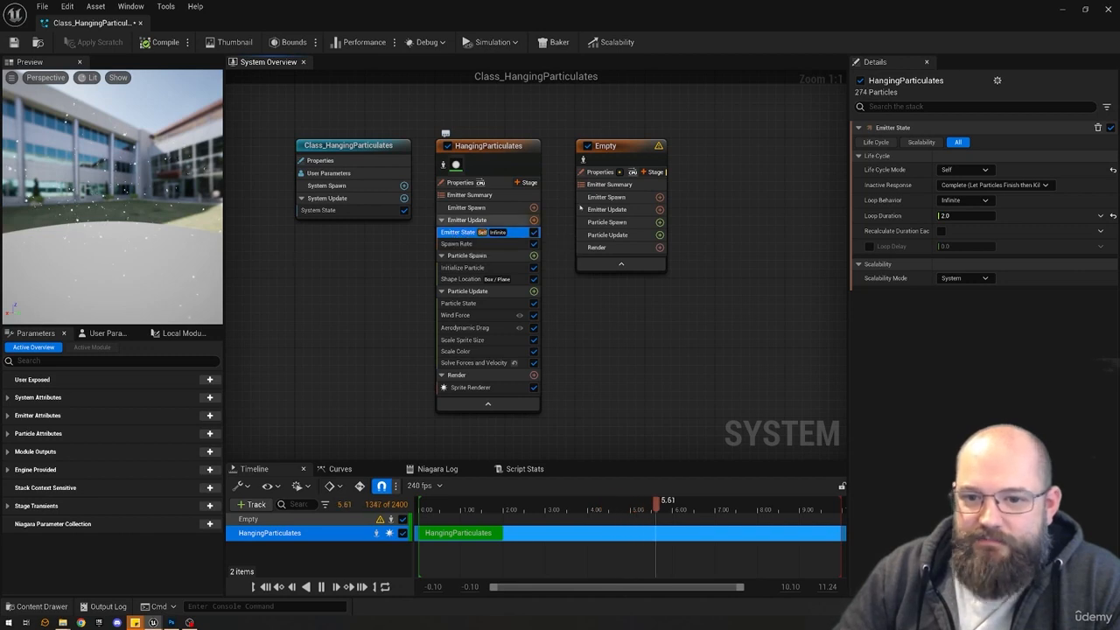
Check which modules the Empty emitter's Emitter Update offers, dismiss the list and go through the emitter's spawn and update stages.
click(625, 210)
click(659, 209)
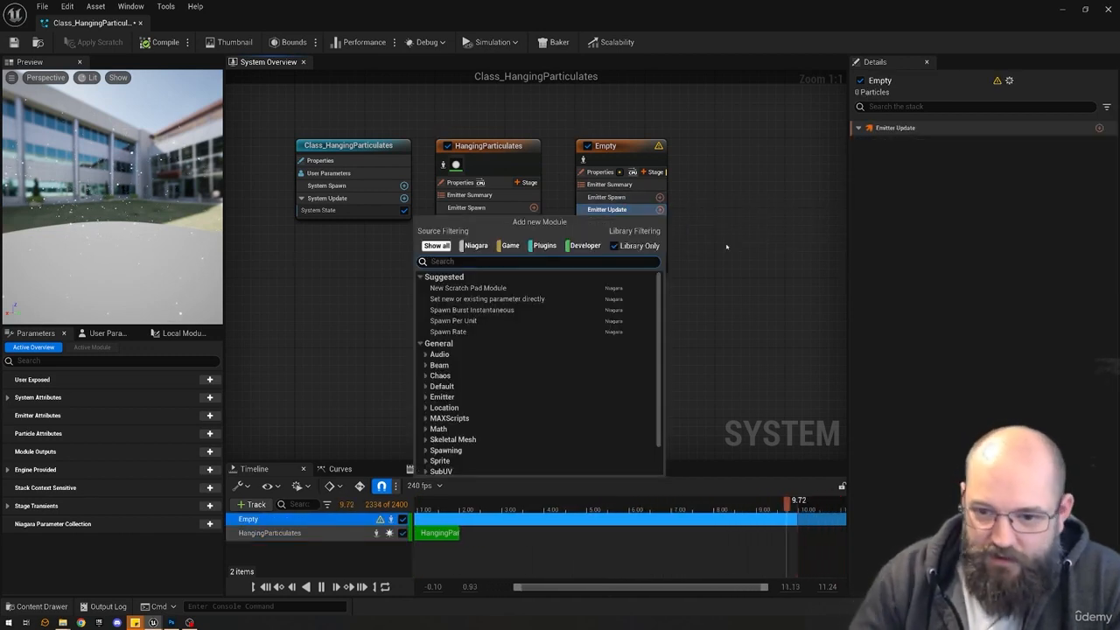
click(726, 246)
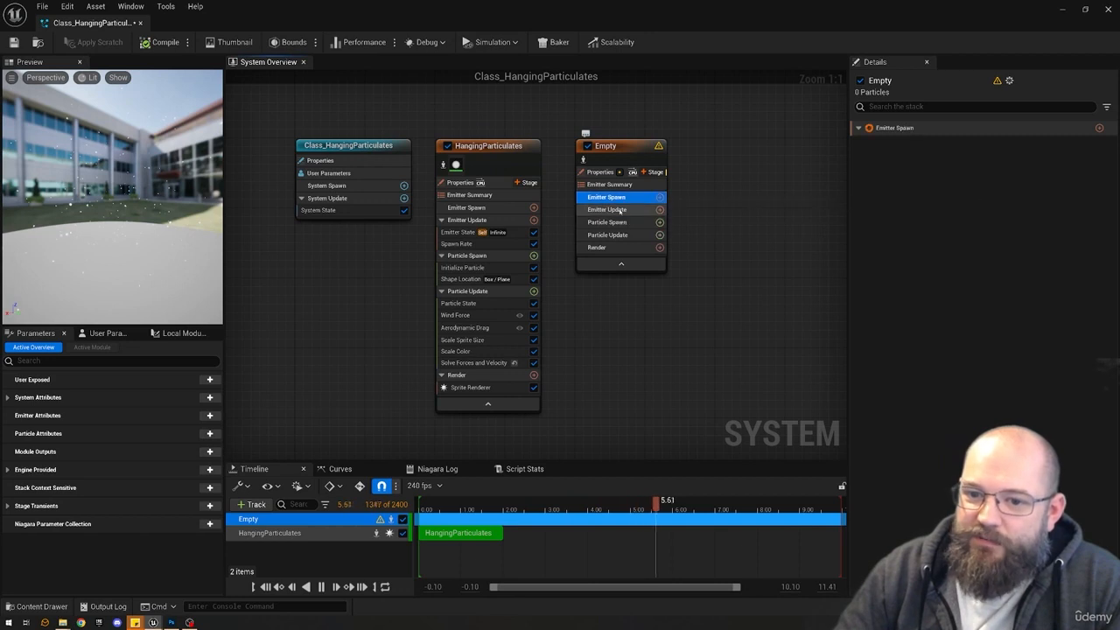
click(607, 235)
click(618, 197)
click(607, 209)
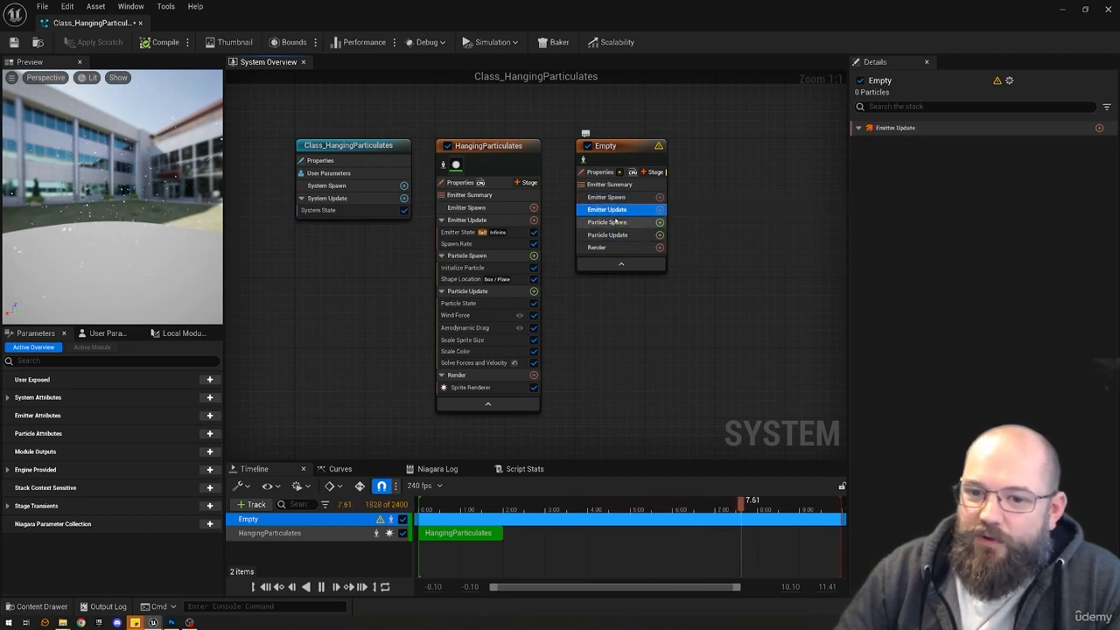
click(607, 235)
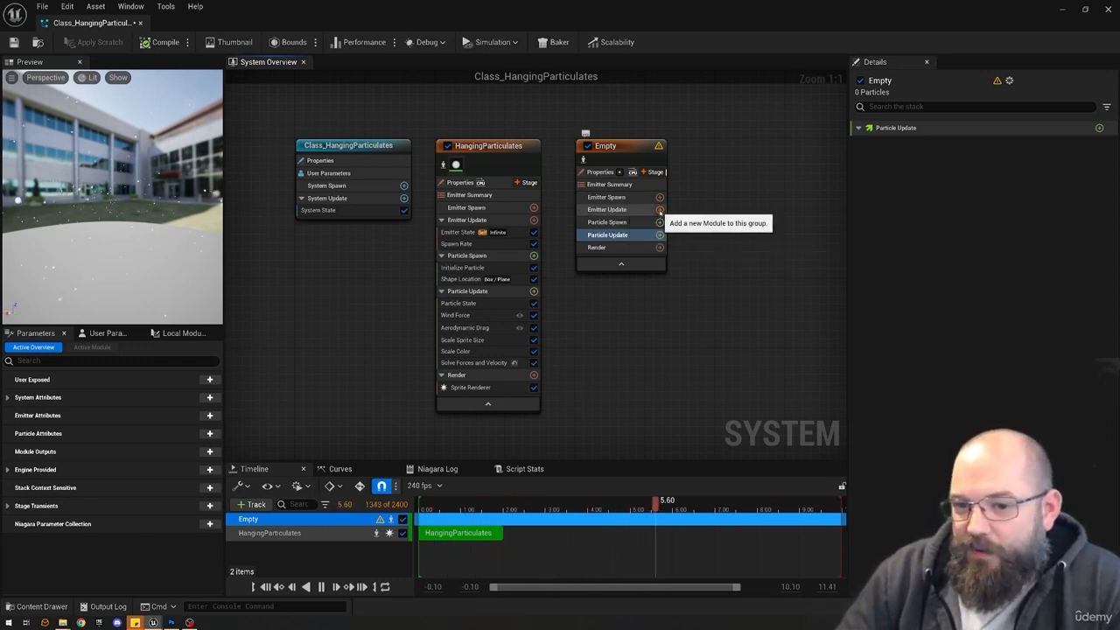
Examine every category of modules available for the Empty emitter's Emitter Update stage, from Audio through Utility.
click(659, 210)
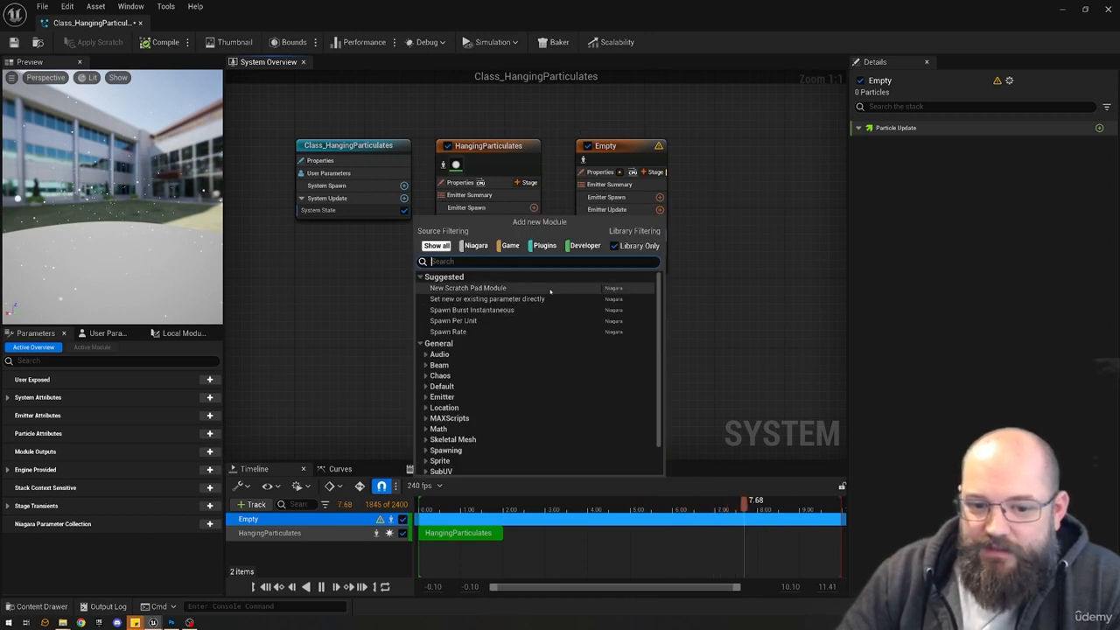
scroll(545, 419, down, 1)
click(426, 447)
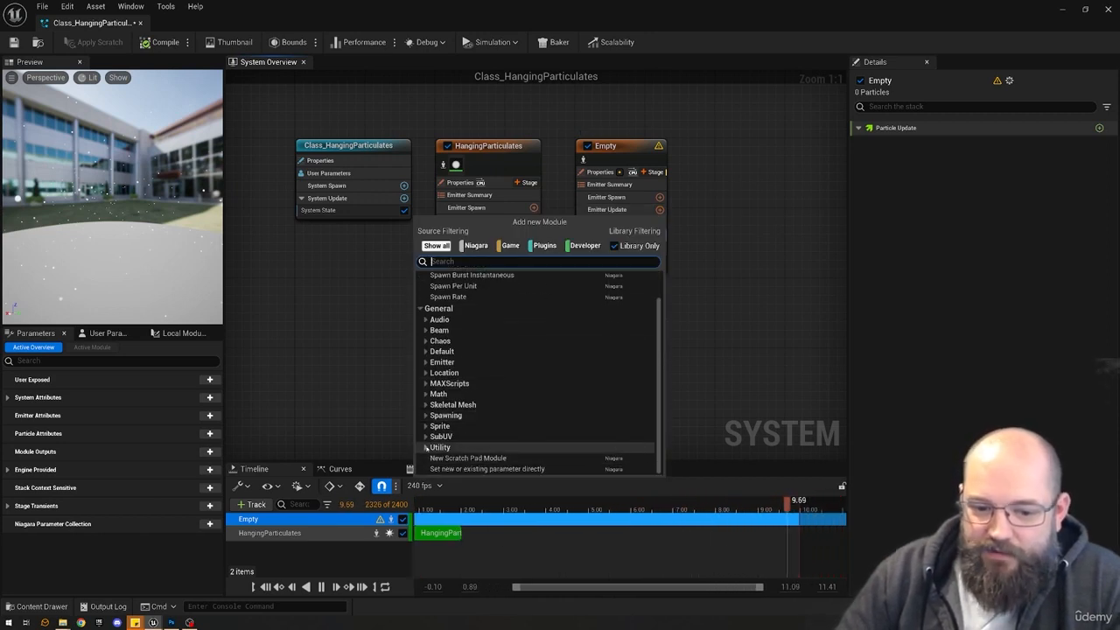
click(426, 436)
click(426, 426)
click(426, 415)
click(426, 404)
click(426, 394)
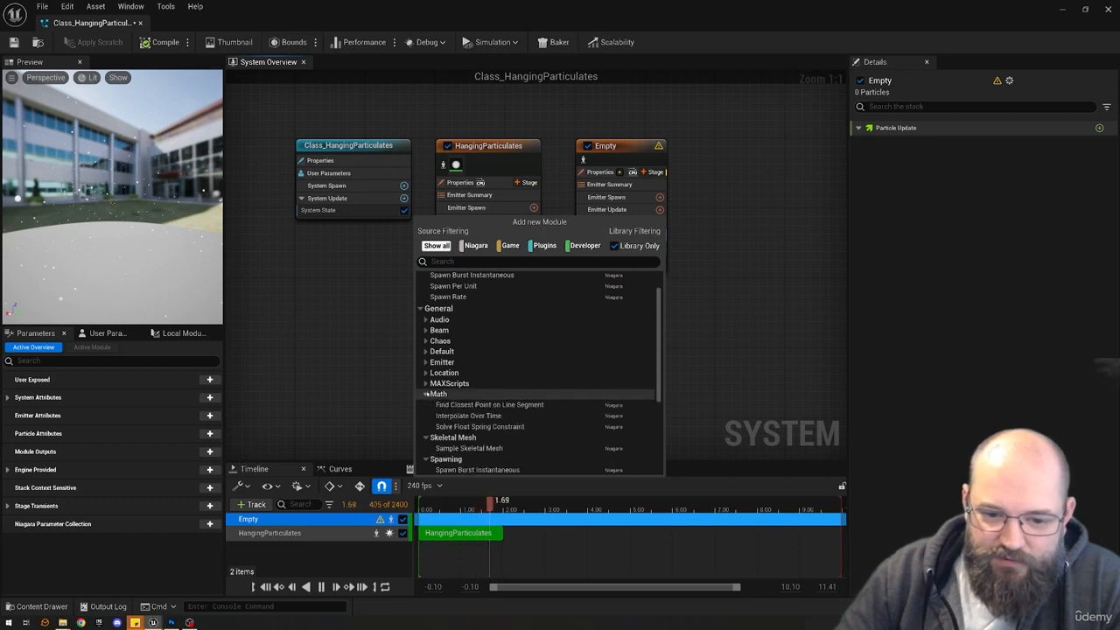
click(426, 383)
click(426, 372)
click(425, 361)
click(426, 351)
click(426, 341)
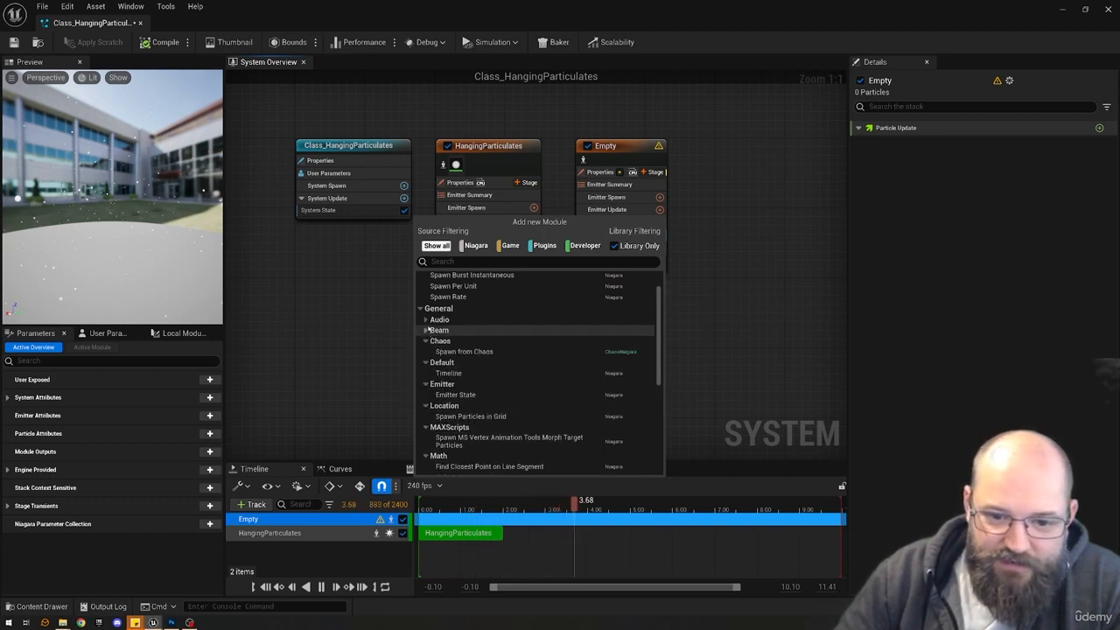
click(426, 330)
click(426, 320)
scroll(531, 316, down, 3)
scroll(531, 315, down, 5)
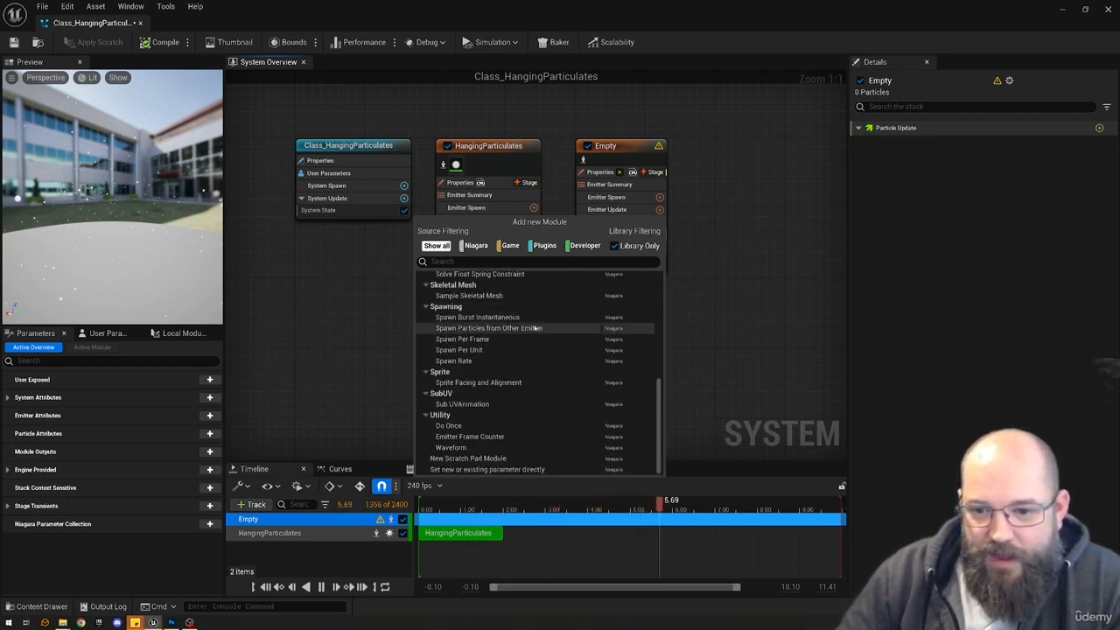
scroll(531, 379, up, 8)
scroll(531, 379, up, 3)
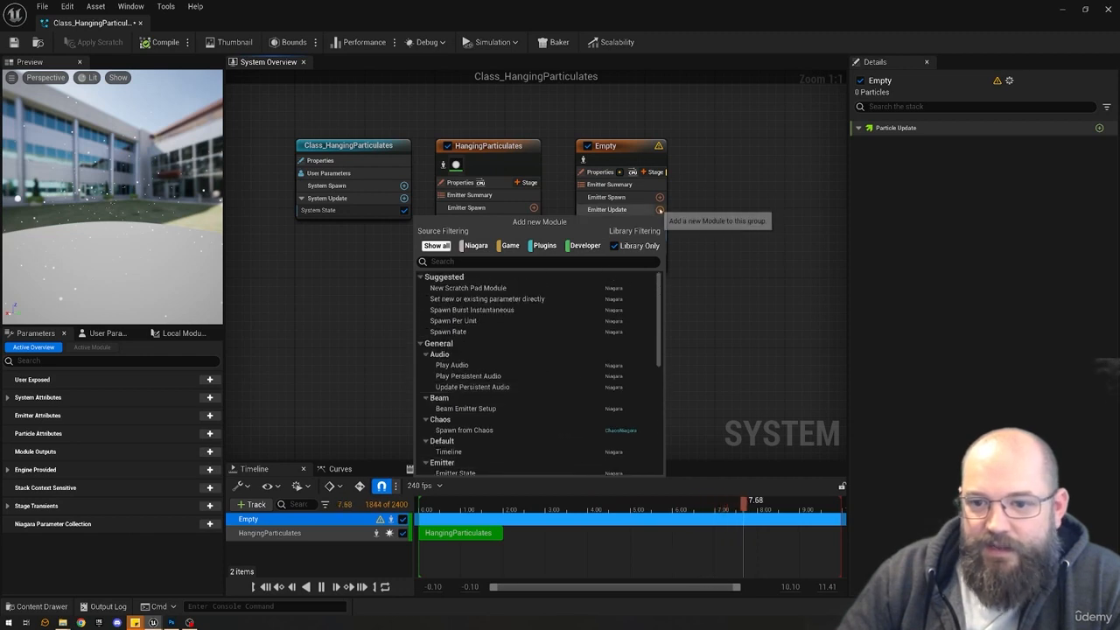
click(719, 215)
Compare the modules offered for the Empty emitter's Emitter Spawn, Particle Update and Emitter Update stages without adding any.
click(659, 197)
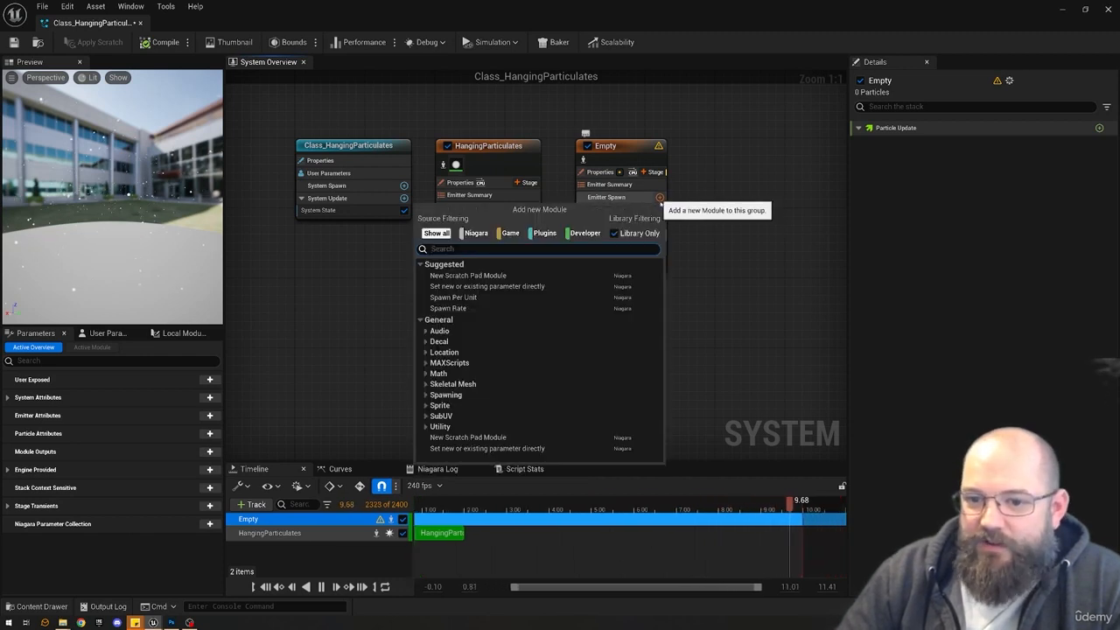
click(718, 216)
click(660, 235)
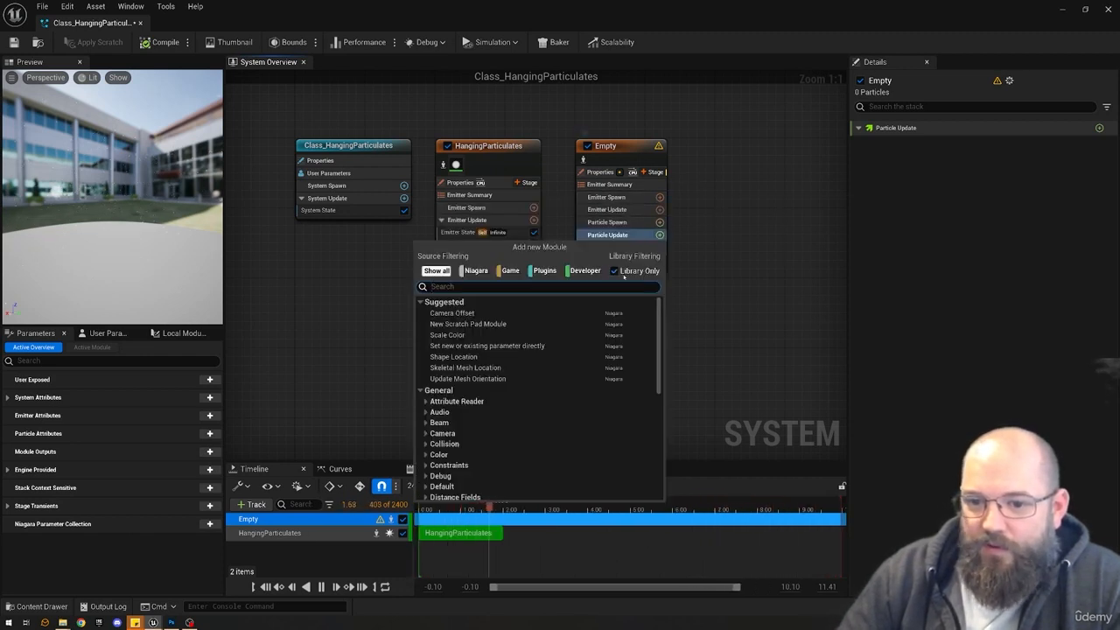
scroll(473, 342, down, 1)
scroll(474, 342, up, 1)
click(727, 307)
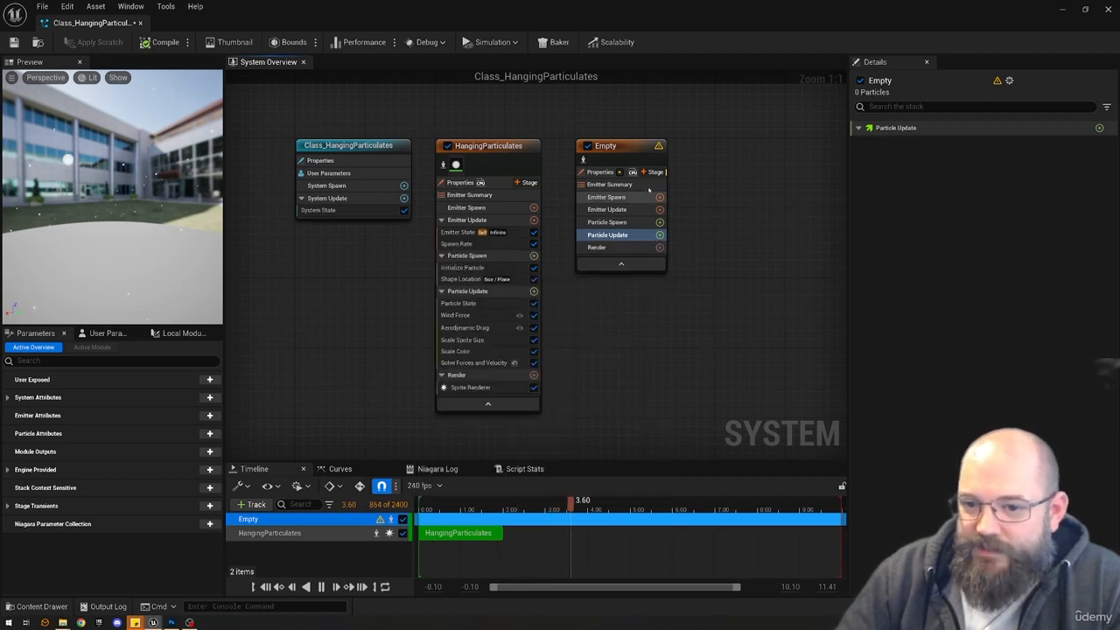
click(661, 210)
scroll(507, 368, down, 1)
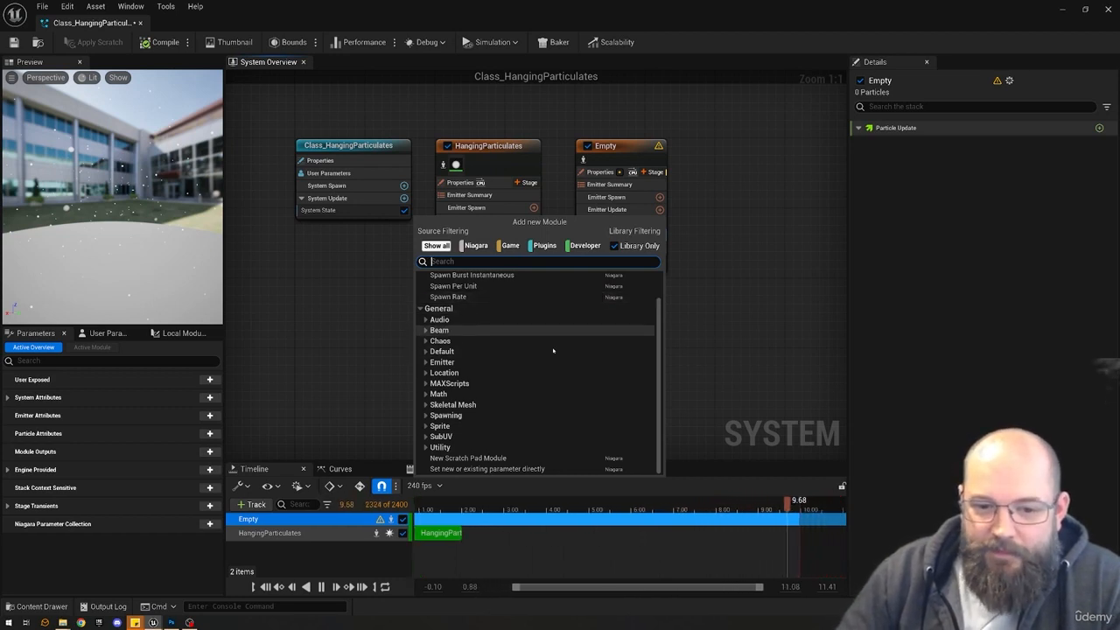
scroll(552, 359, up, 1)
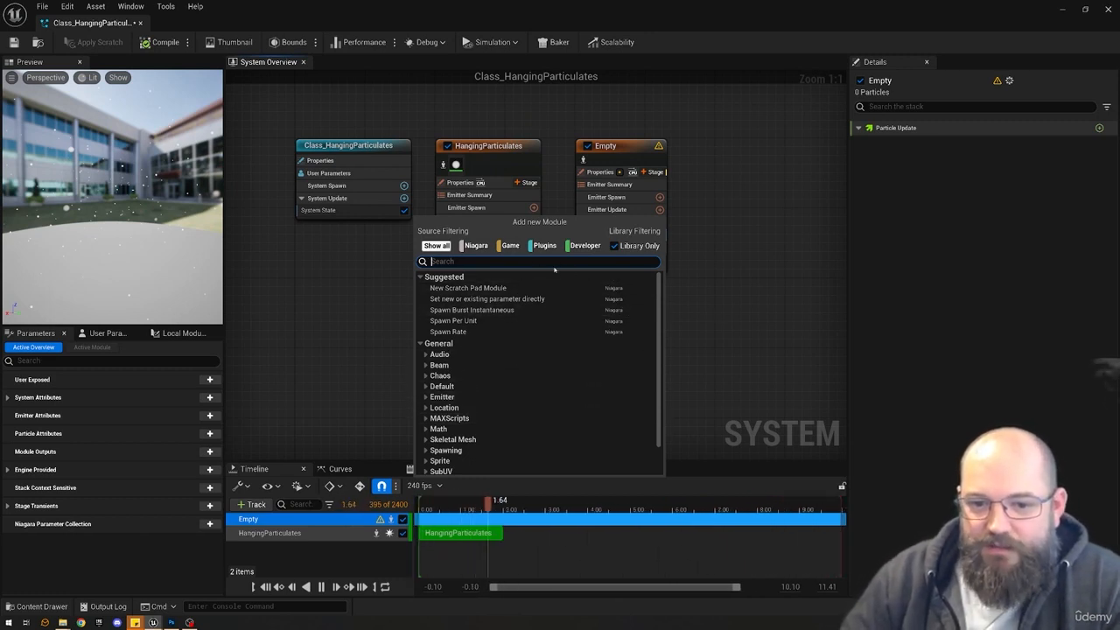
click(734, 277)
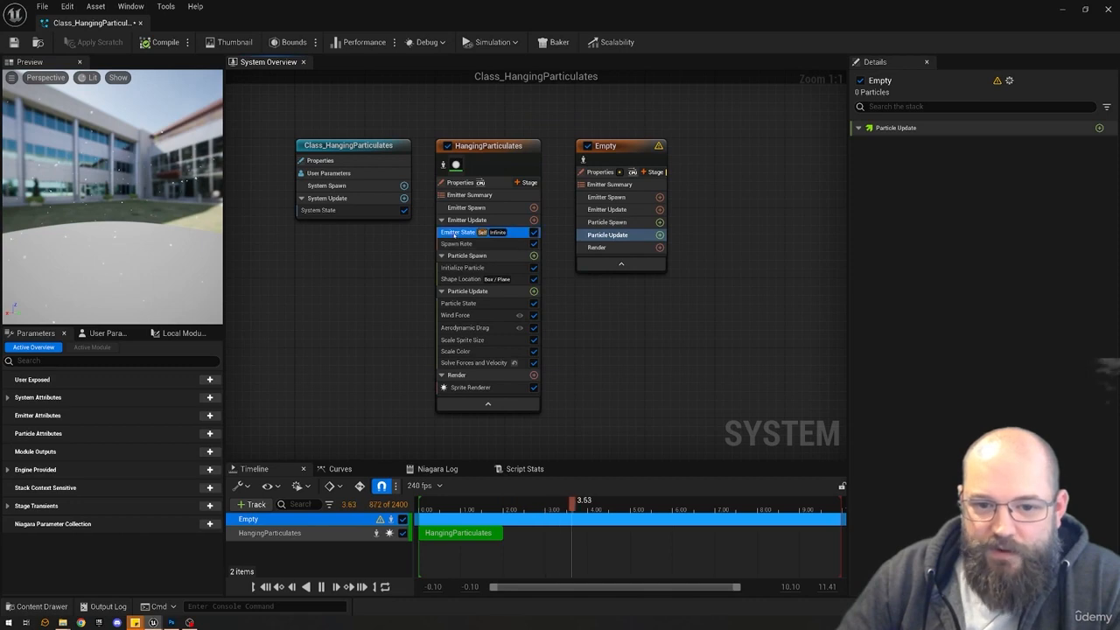
Add an Emitter State module to the Empty emitter's Emitter Update stage, matching the one in HangingParticulates.
click(463, 232)
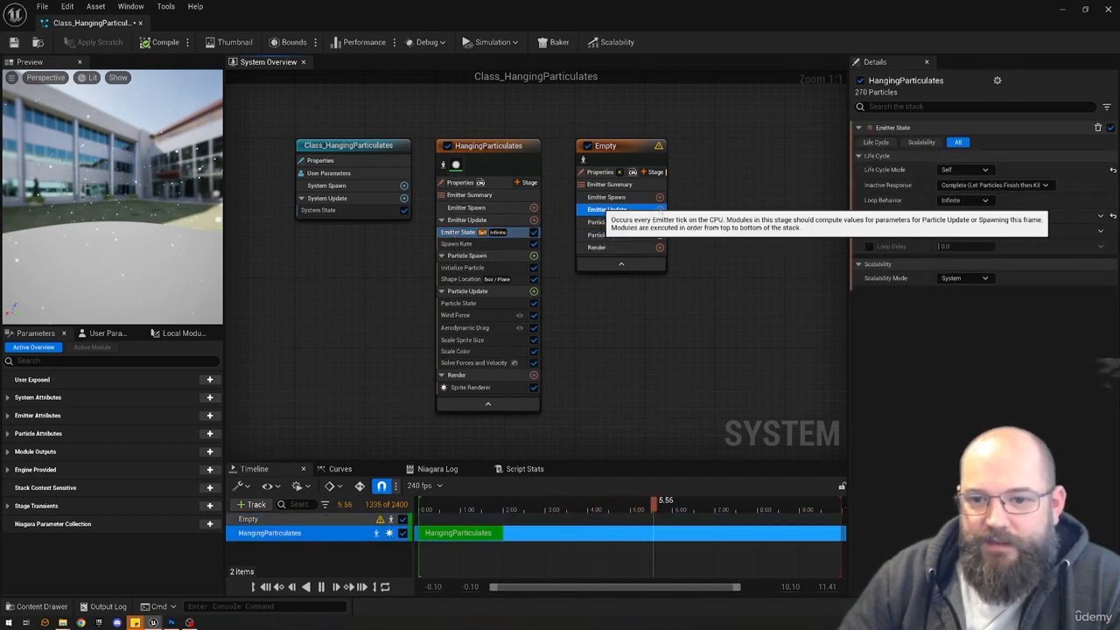
click(630, 209)
click(660, 209)
text(emitter stst)
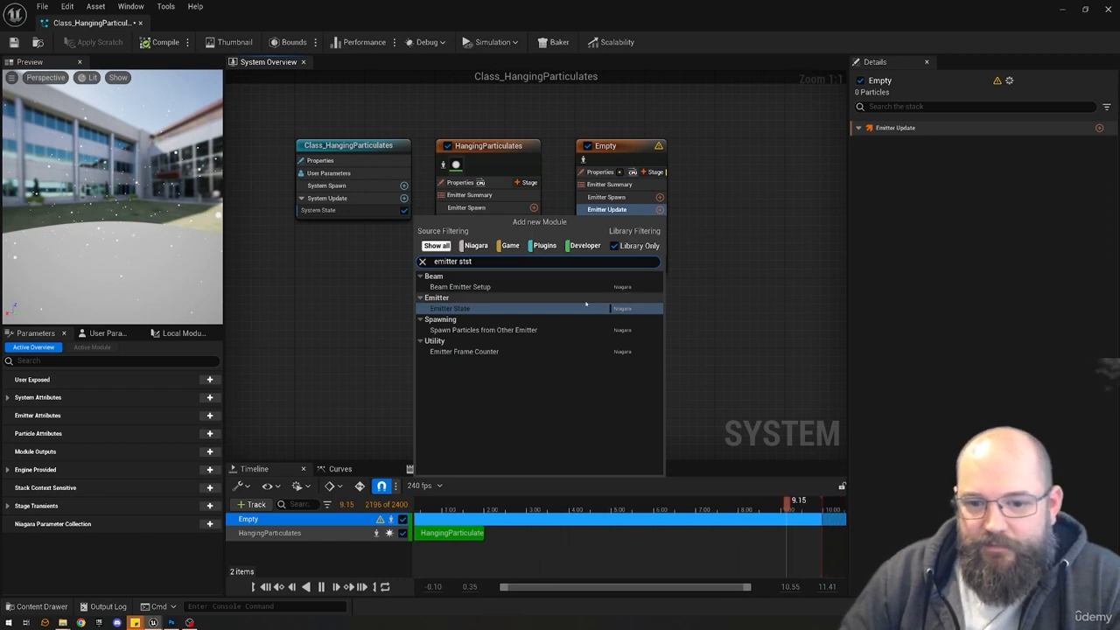
key(Return)
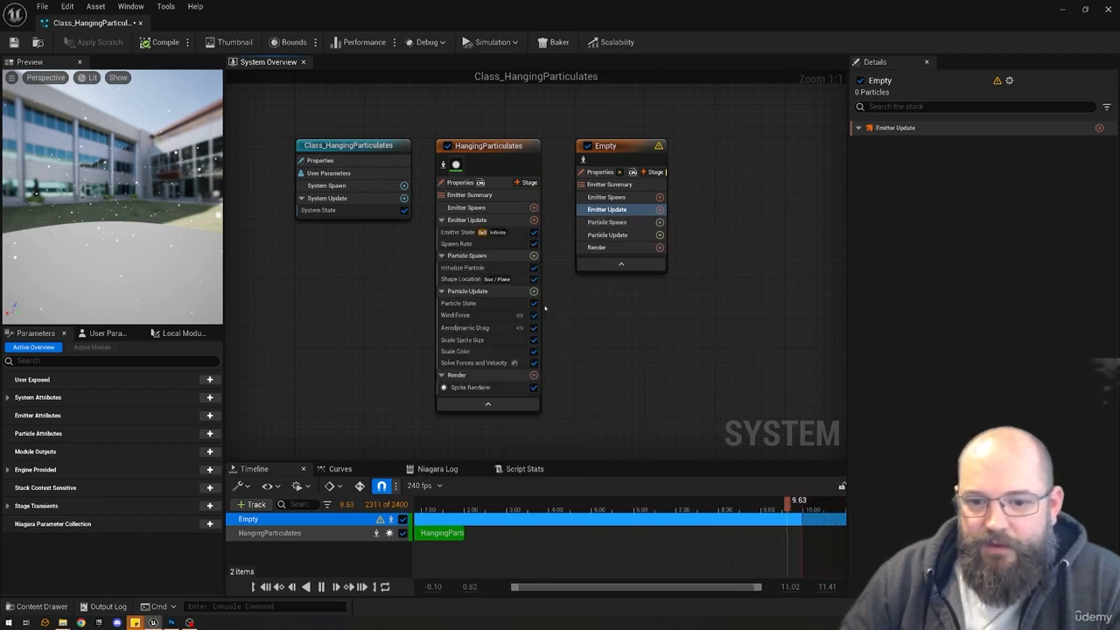
Search the Empty emitter's Emitter Spawn modules for "emitter" and inspect the Emitter State module's settings under Emitter Update.
click(630, 197)
click(660, 197)
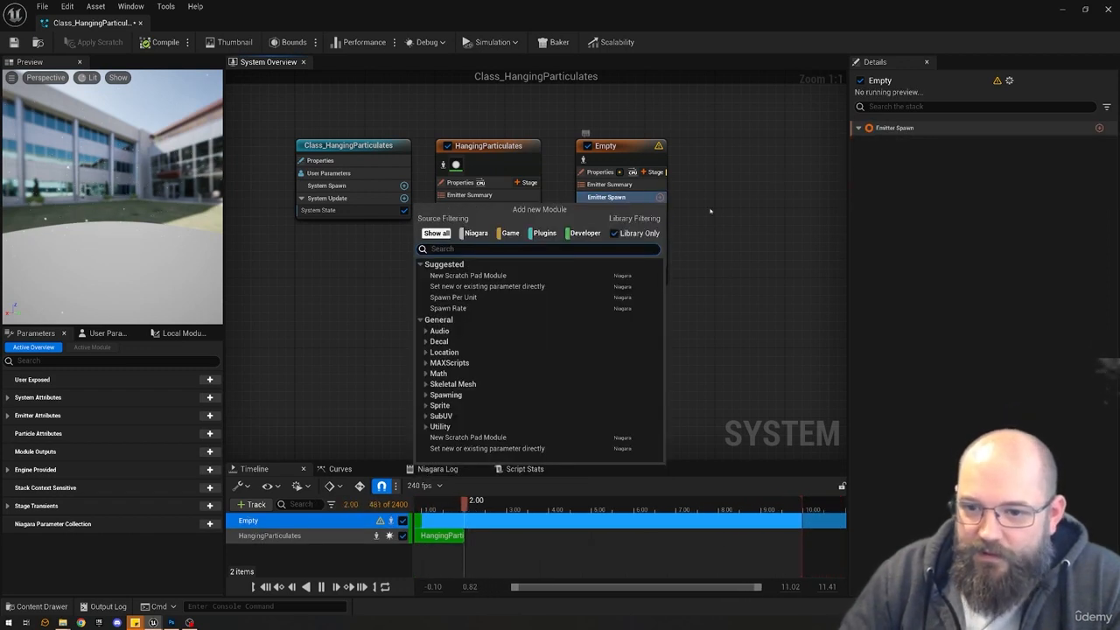
text(emitter)
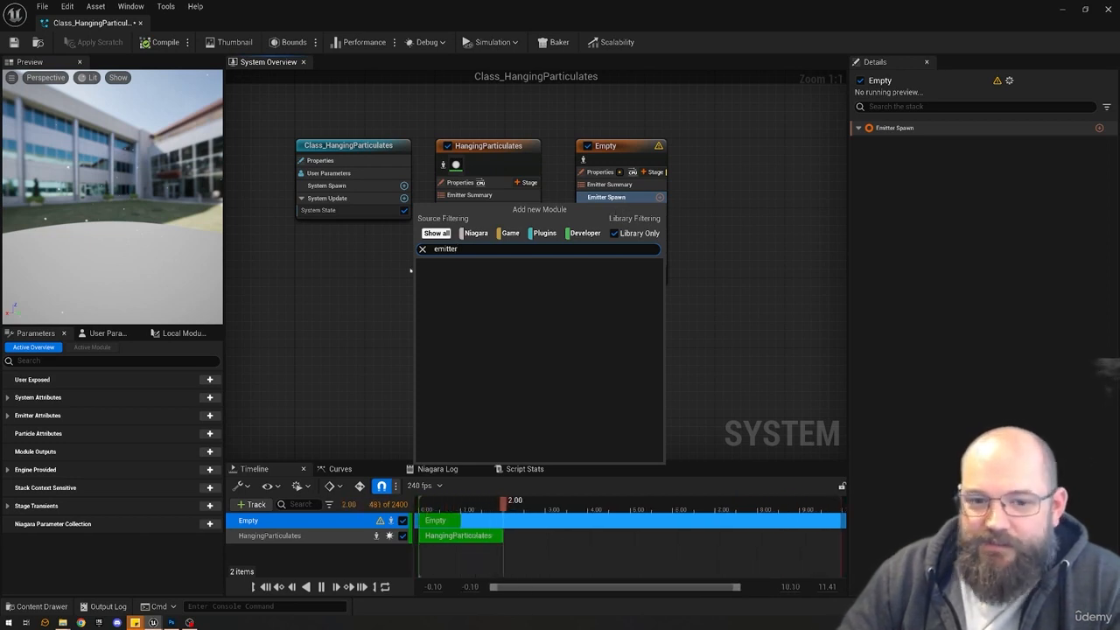
key(Escape)
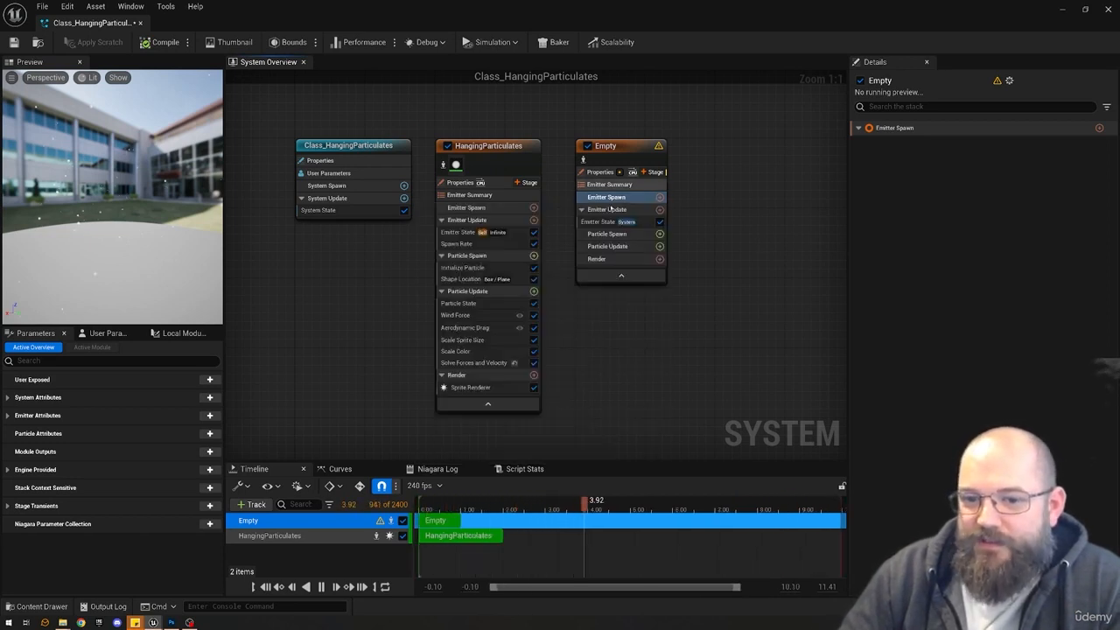
mouse_move(597, 221)
mouse_down()
mouse_move(618, 198)
mouse_move(606, 221)
mouse_up()
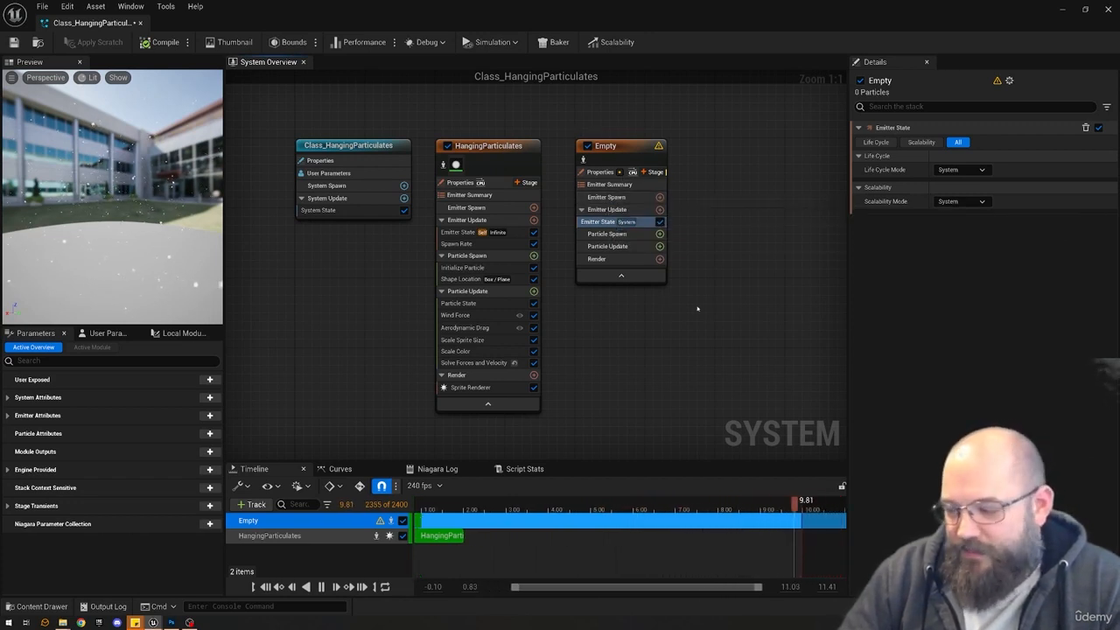
click(660, 209)
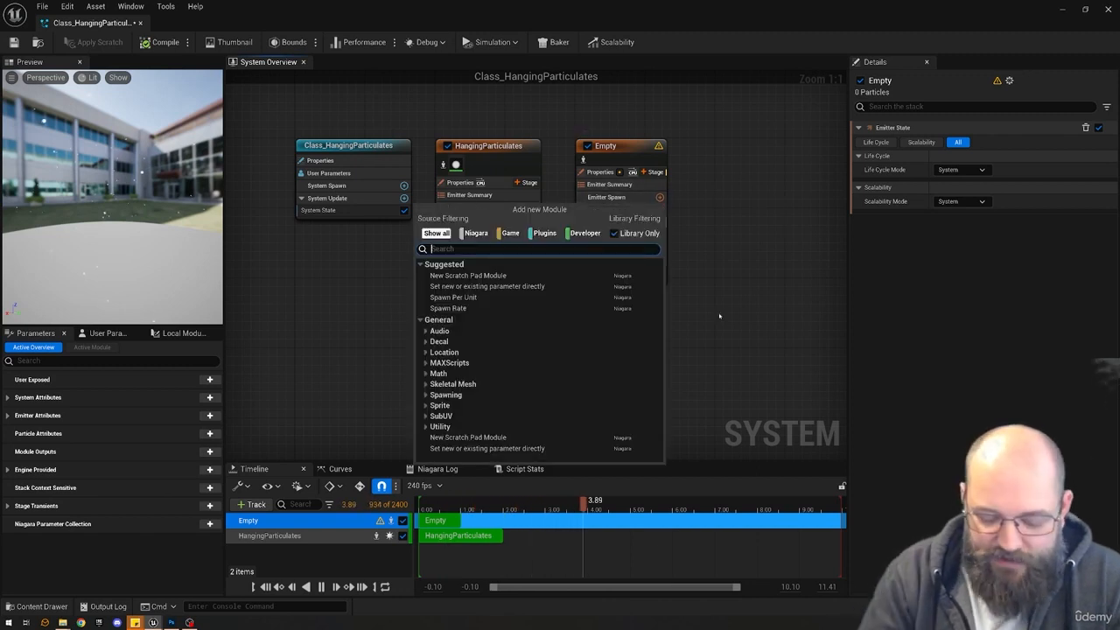
text(emitter)
key(Return)
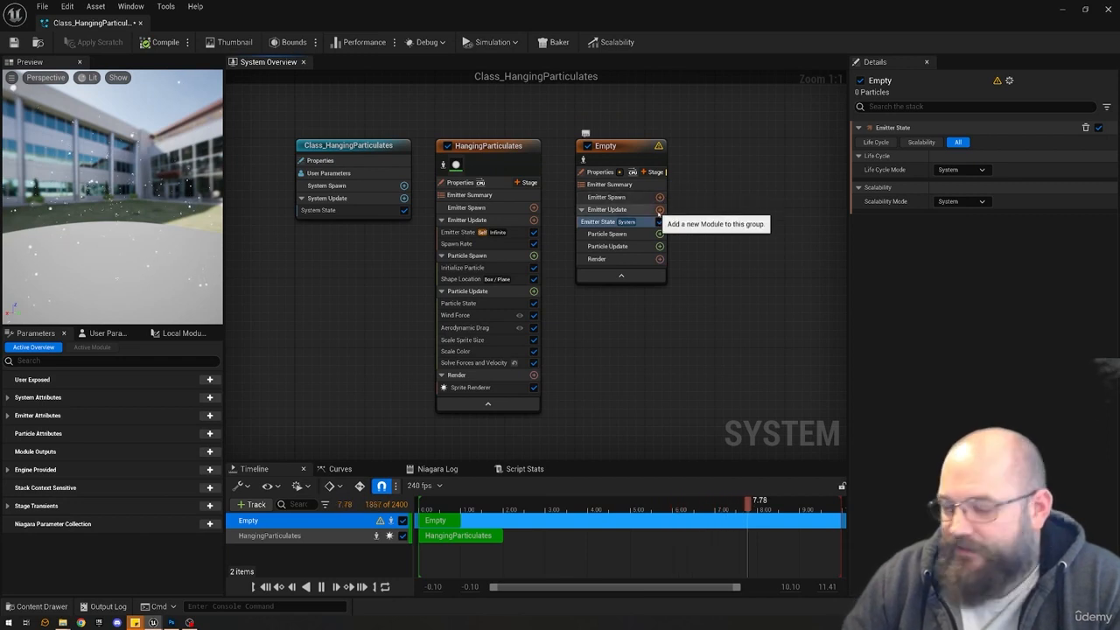
Match the Empty emitter's Emitter State to HangingParticulates by setting Life Cycle Mode to Self and Loop Duration to 2.0.
click(451, 232)
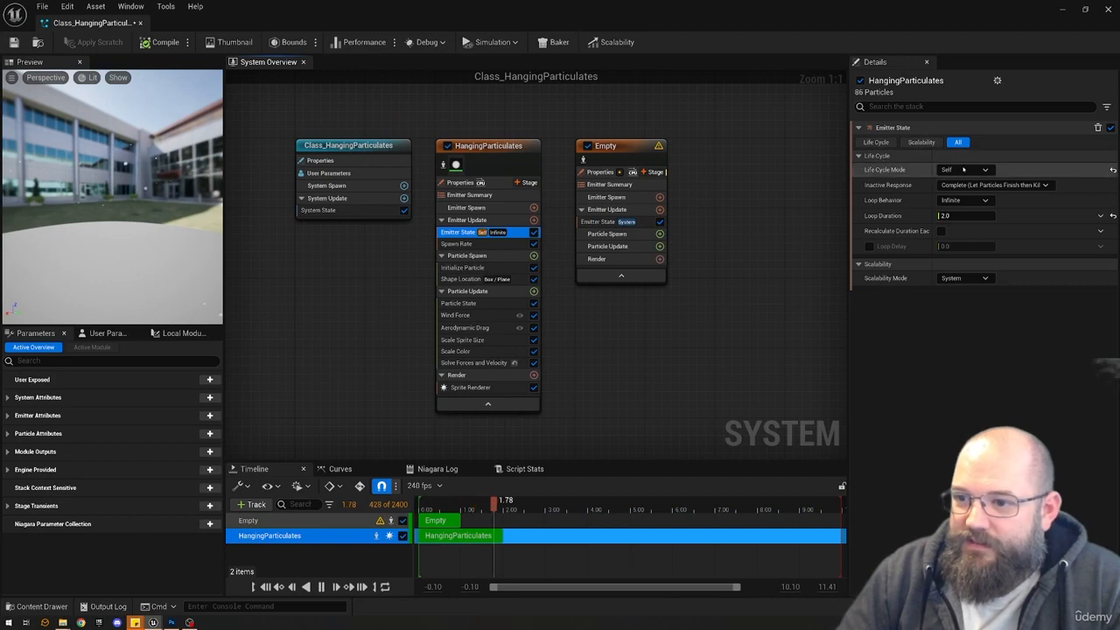
mouse_move(969, 176)
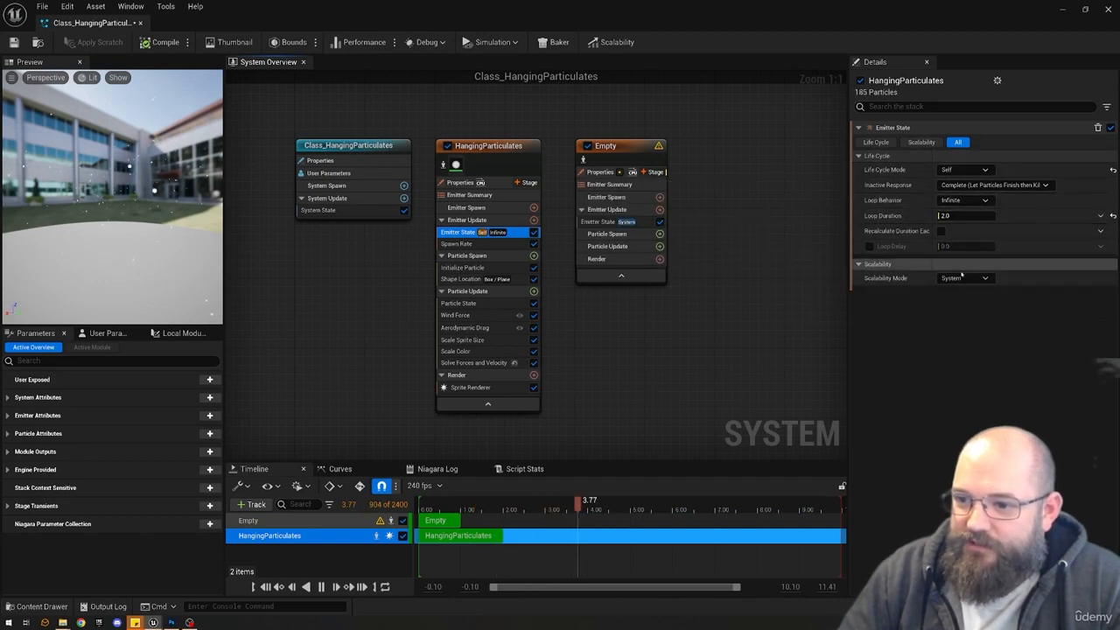
click(602, 221)
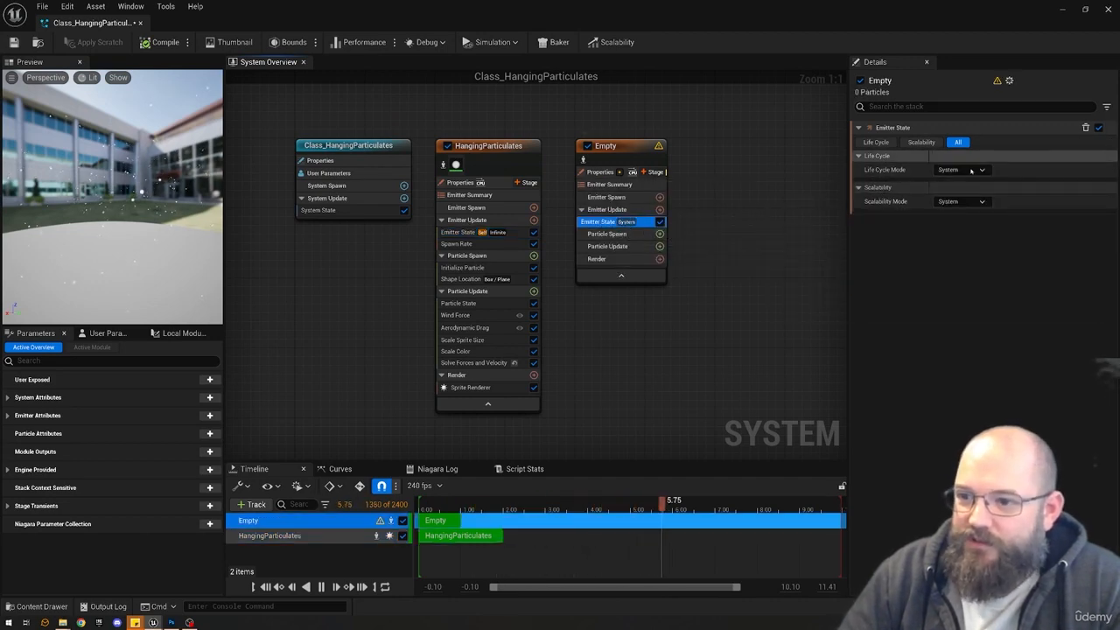
click(959, 170)
click(953, 198)
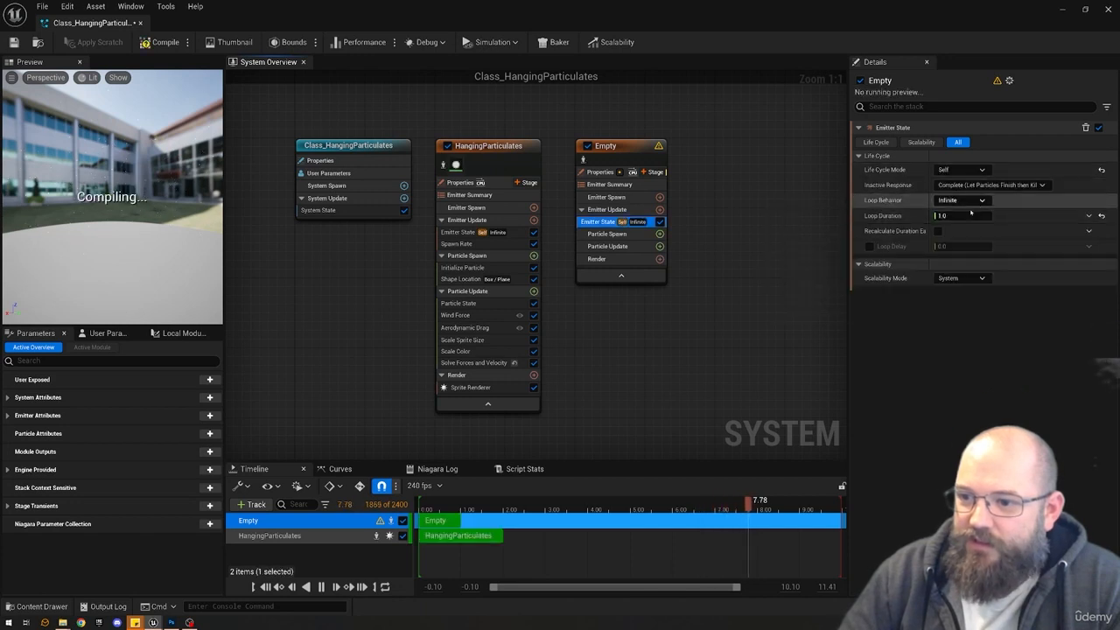
click(963, 216)
text(2)
key(Return)
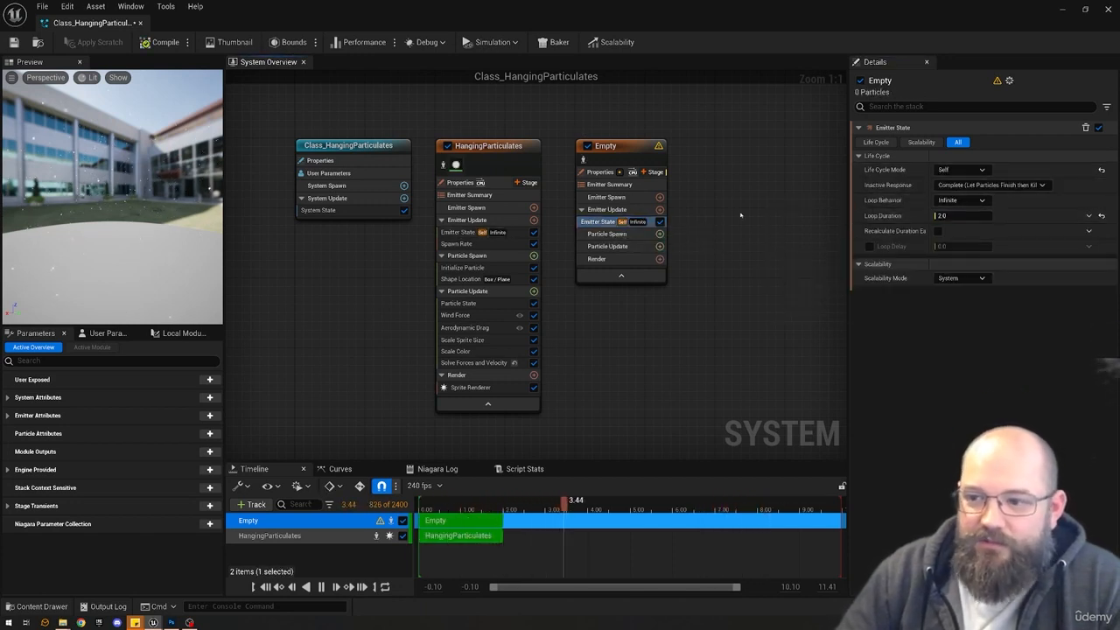
mouse_move(881, 201)
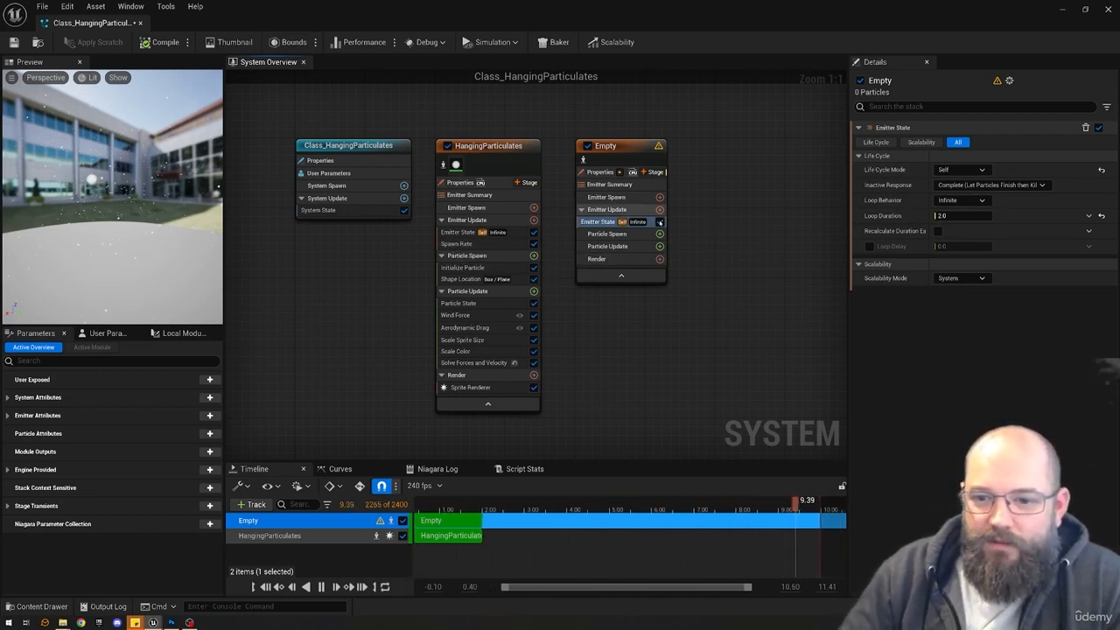
Add a Spawn Rate module to the Empty emitter's Emitter Update stage, as in HangingParticulates.
click(482, 245)
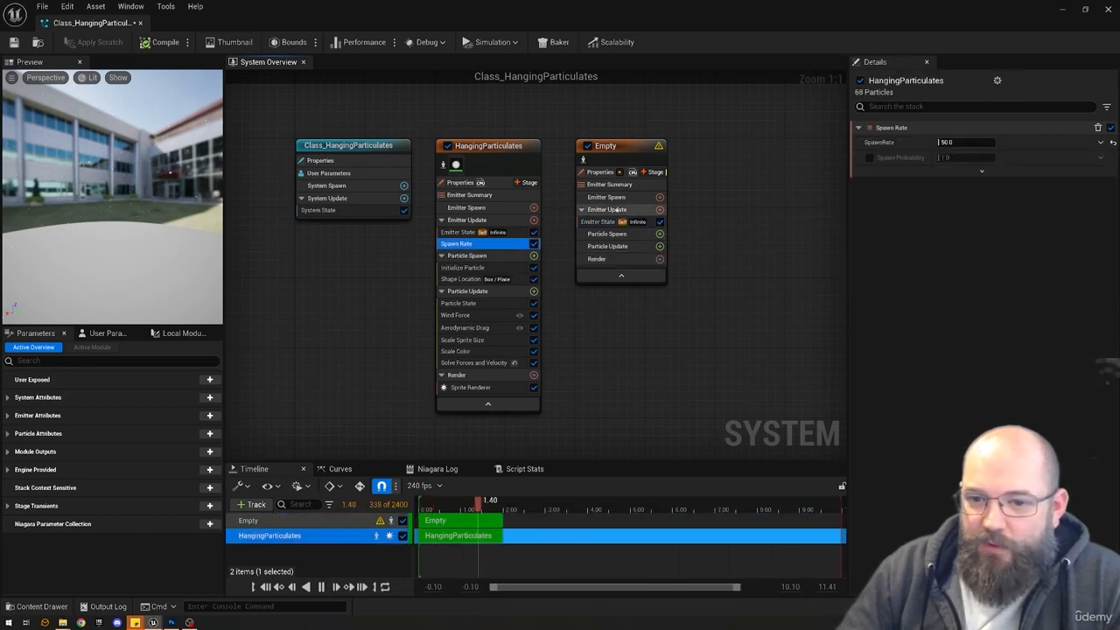
click(651, 210)
click(659, 210)
text(spawn)
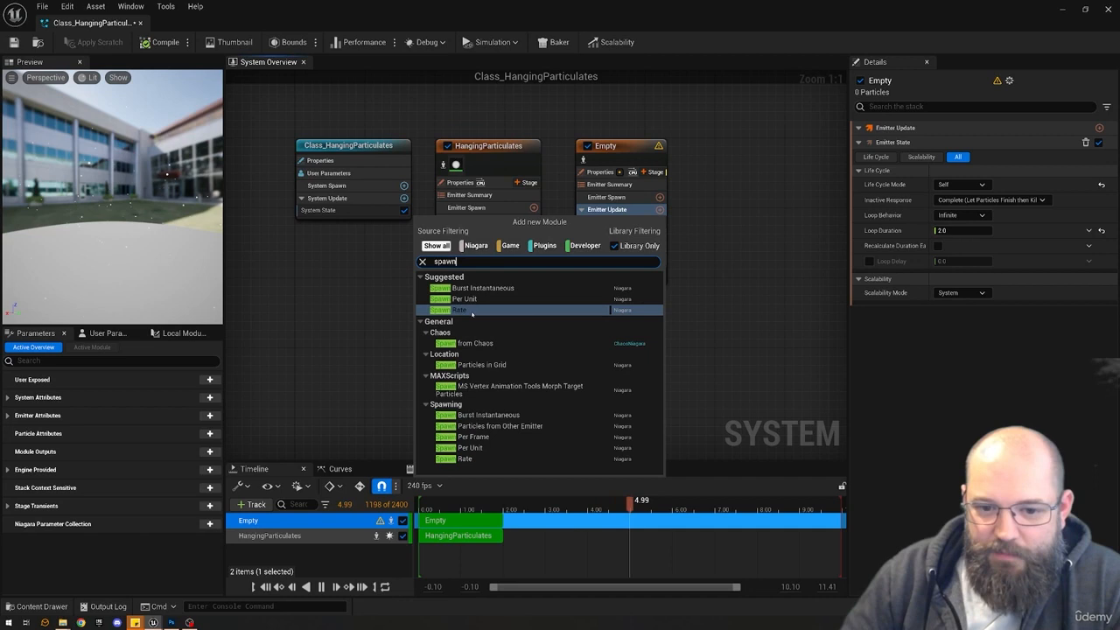
click(470, 311)
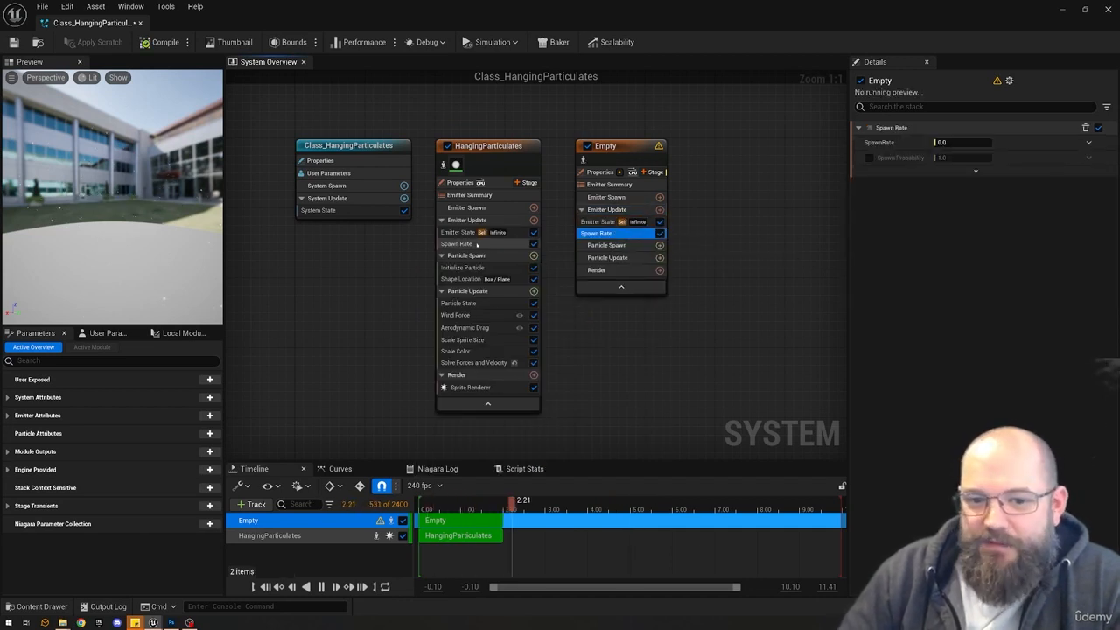
Set the SpawnRate of the Empty emitter's Spawn Rate module to 50.0, matching the HangingParticulates emitter.
click(953, 142)
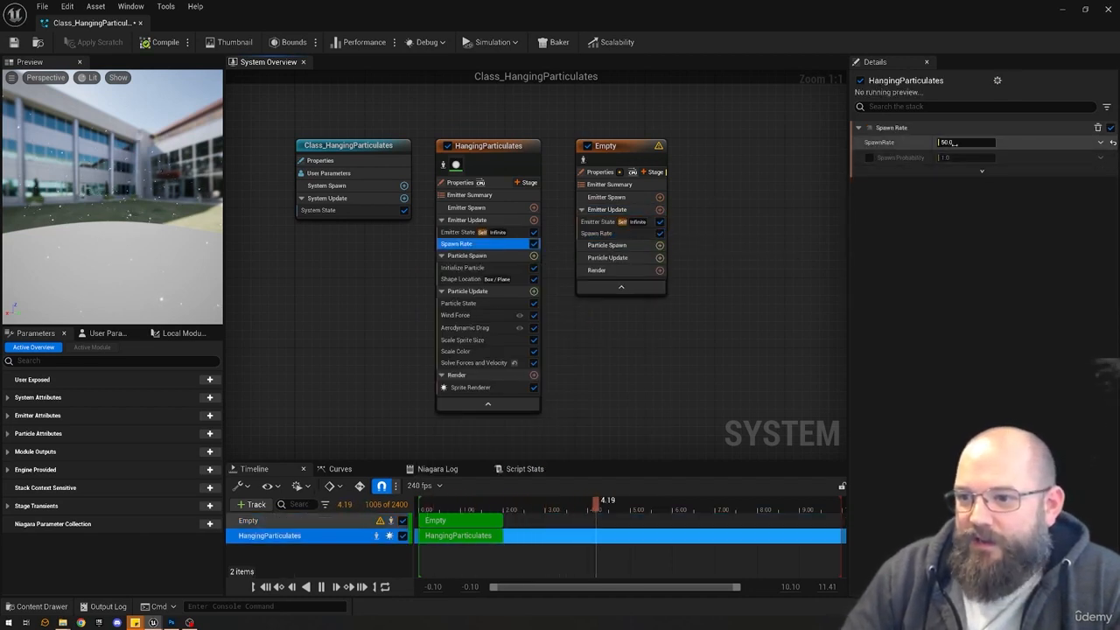
click(612, 233)
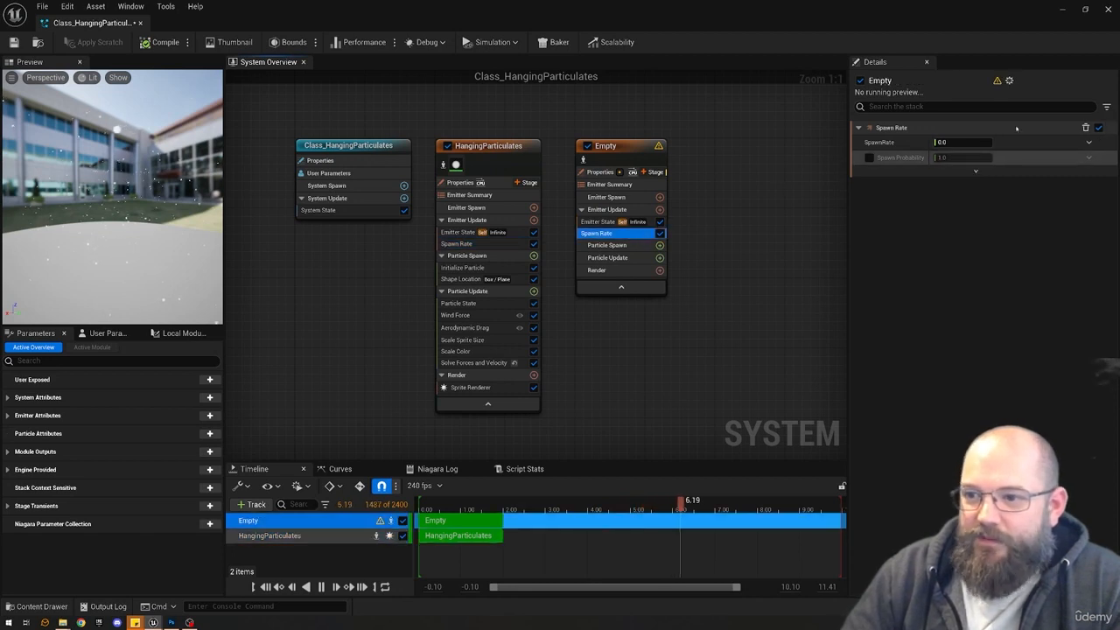
click(978, 142)
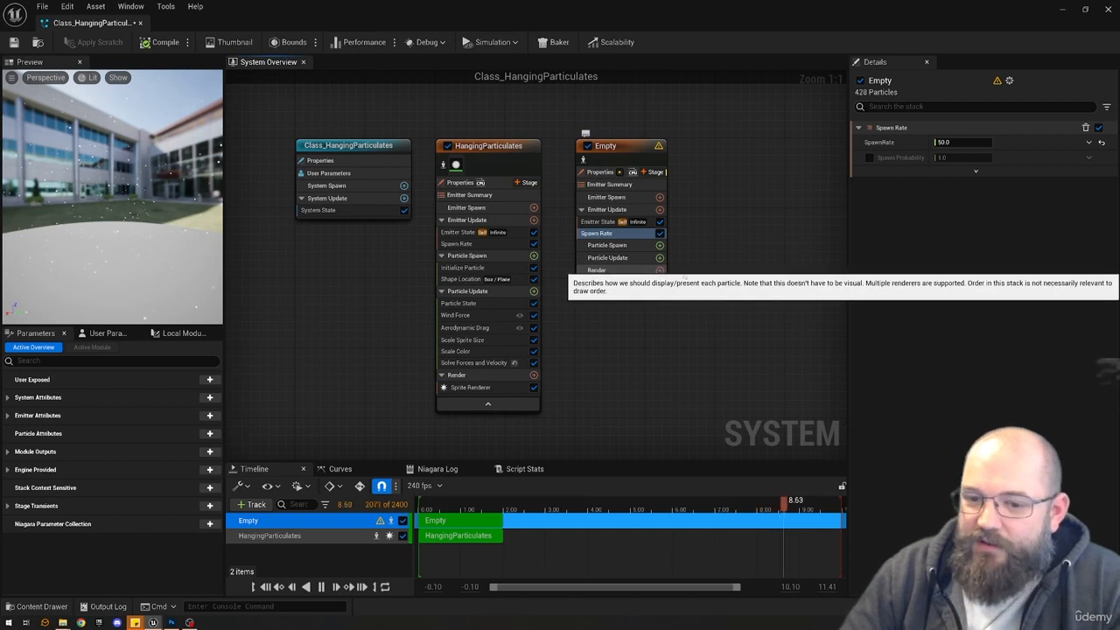
Add a Sprite Renderer to the Empty emitter's Render stage.
click(630, 269)
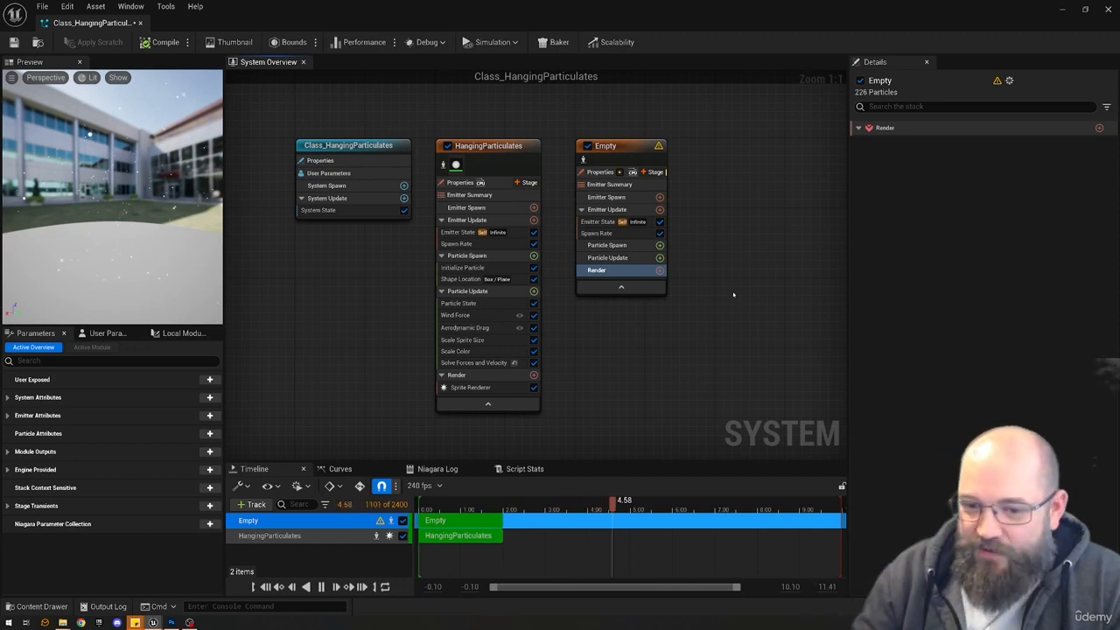
click(657, 271)
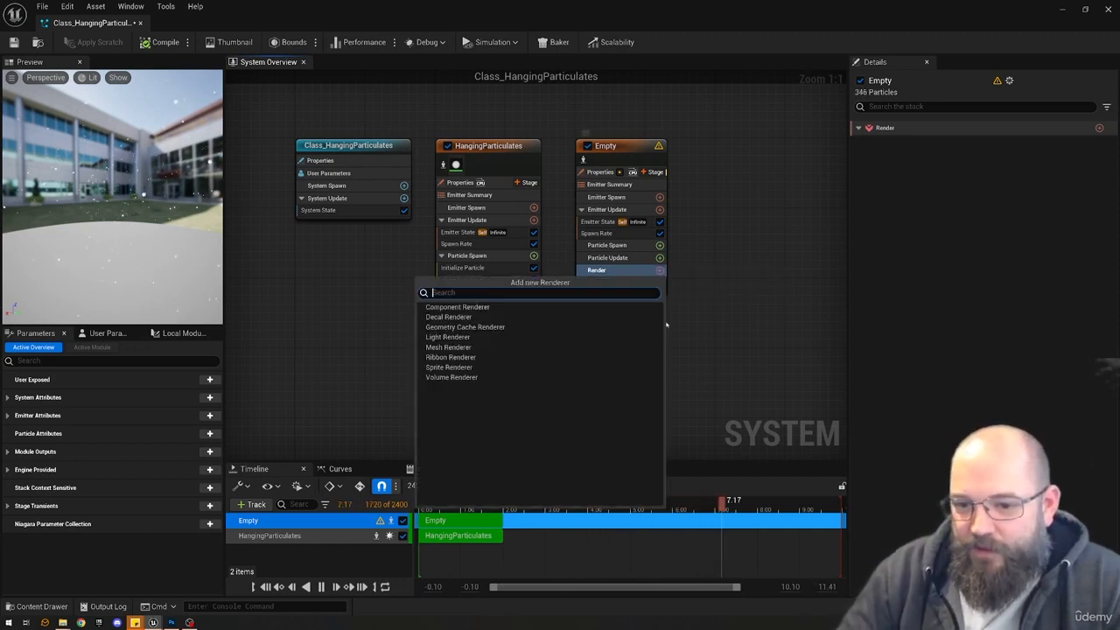
click(461, 368)
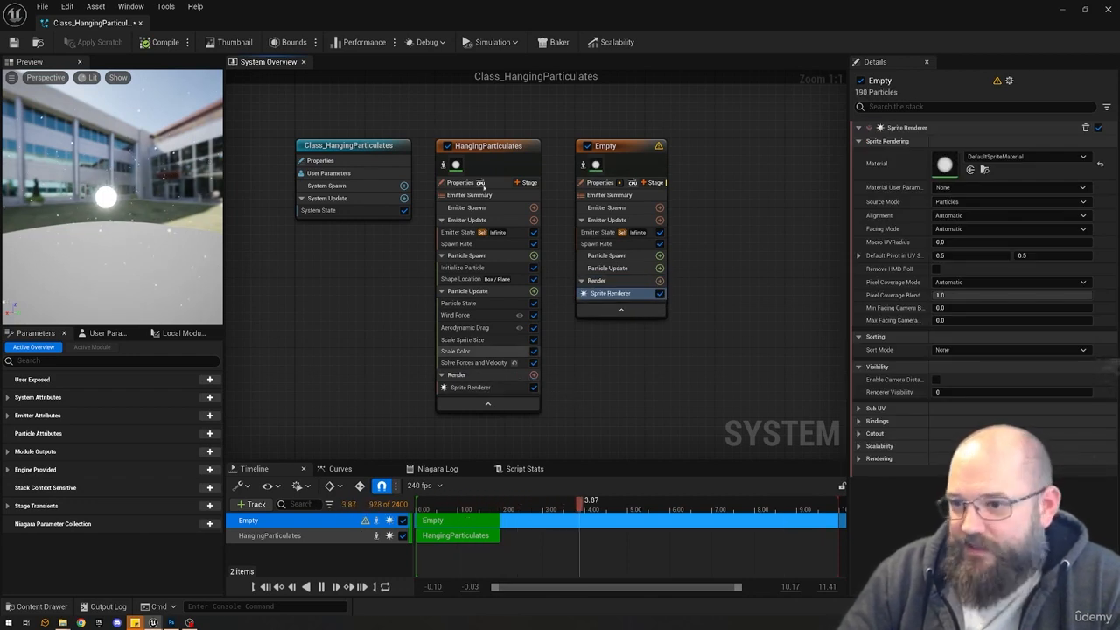
Compare the Sprite Renderer settings of the HangingParticulates and Empty emitters.
click(490, 390)
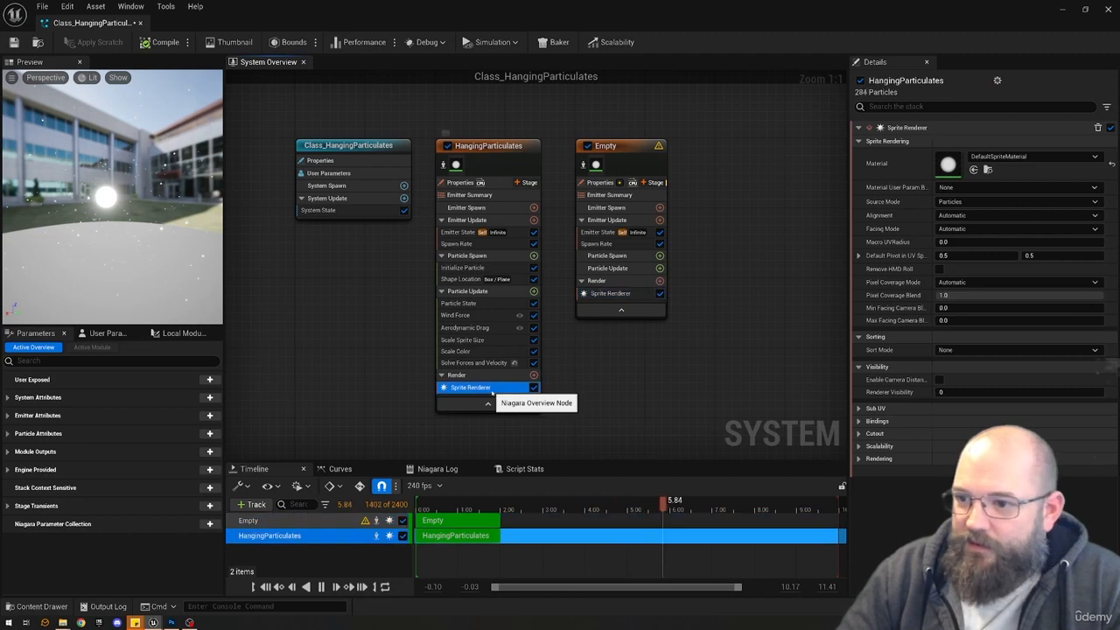
click(617, 294)
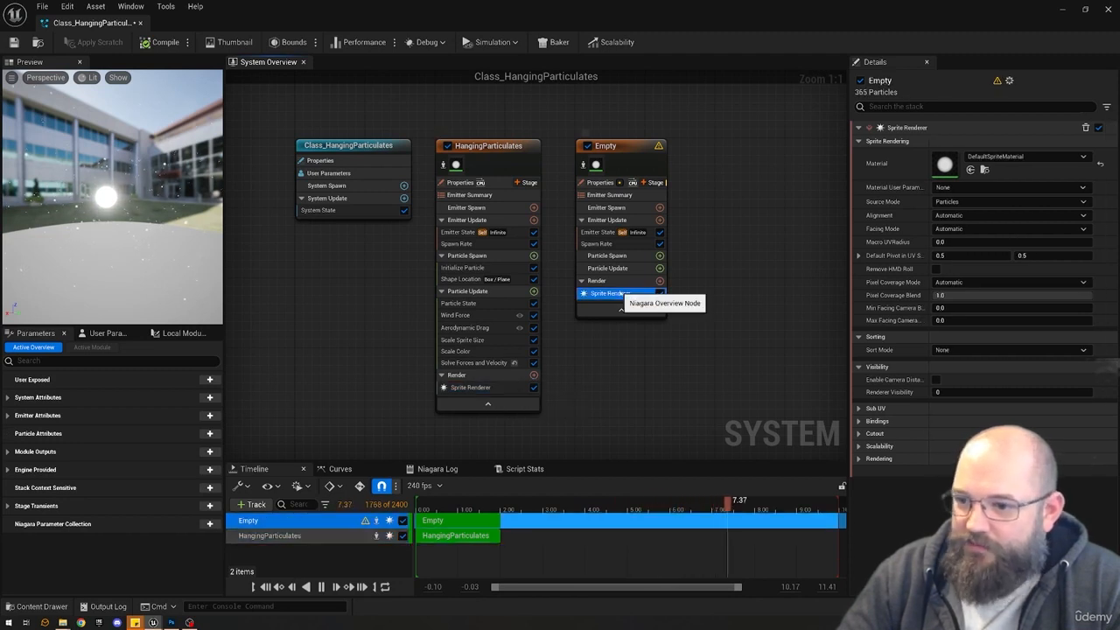
click(488, 389)
click(618, 294)
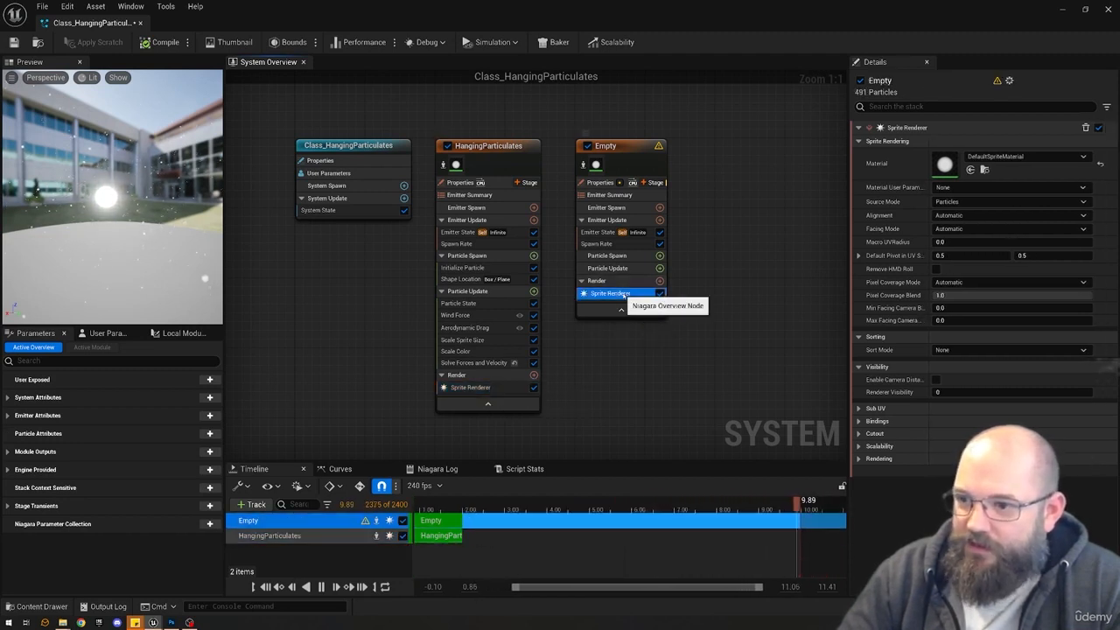
click(490, 389)
click(617, 293)
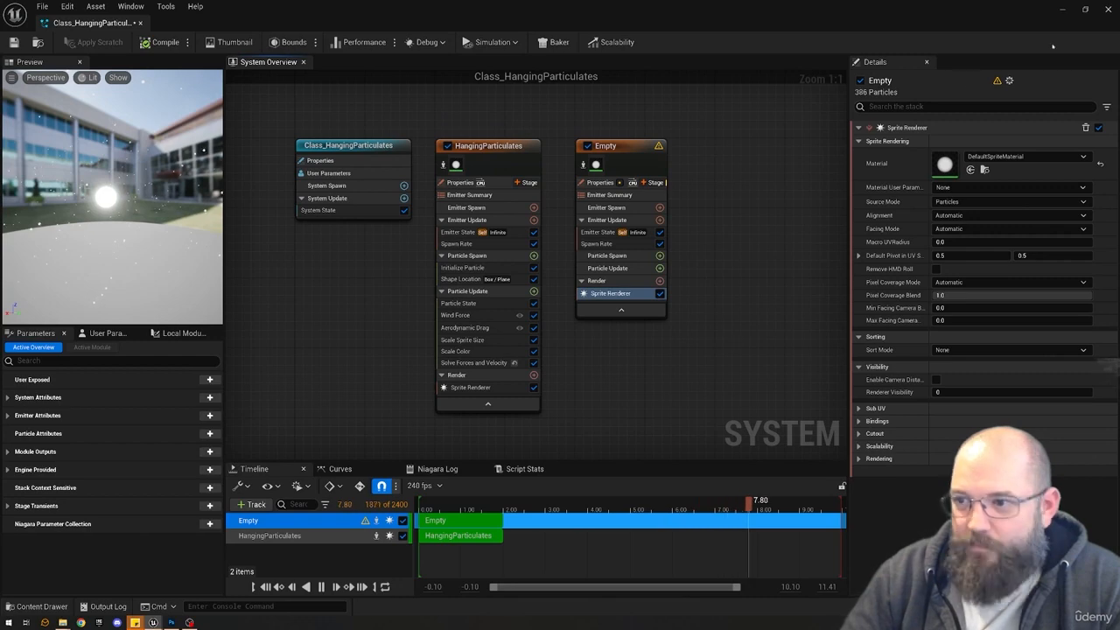
In the 01_IntroToNiagara level, assign Class_HangingParticulates as the Niagara System Asset of the 04_HangingParticulates actor and hide the editor markers.
click(1084, 10)
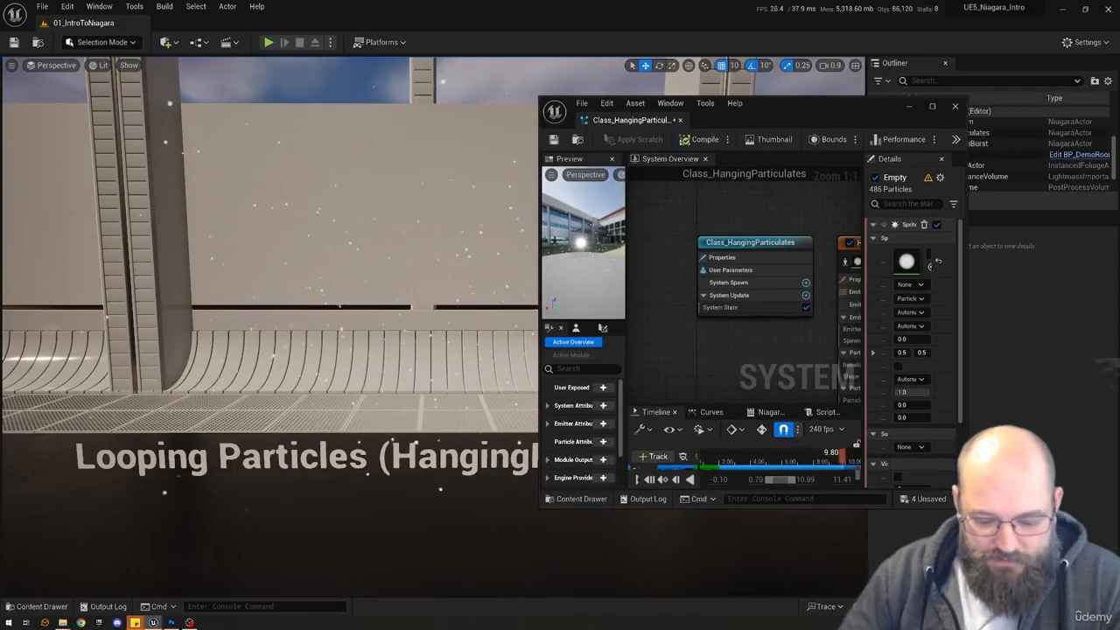
key(g)
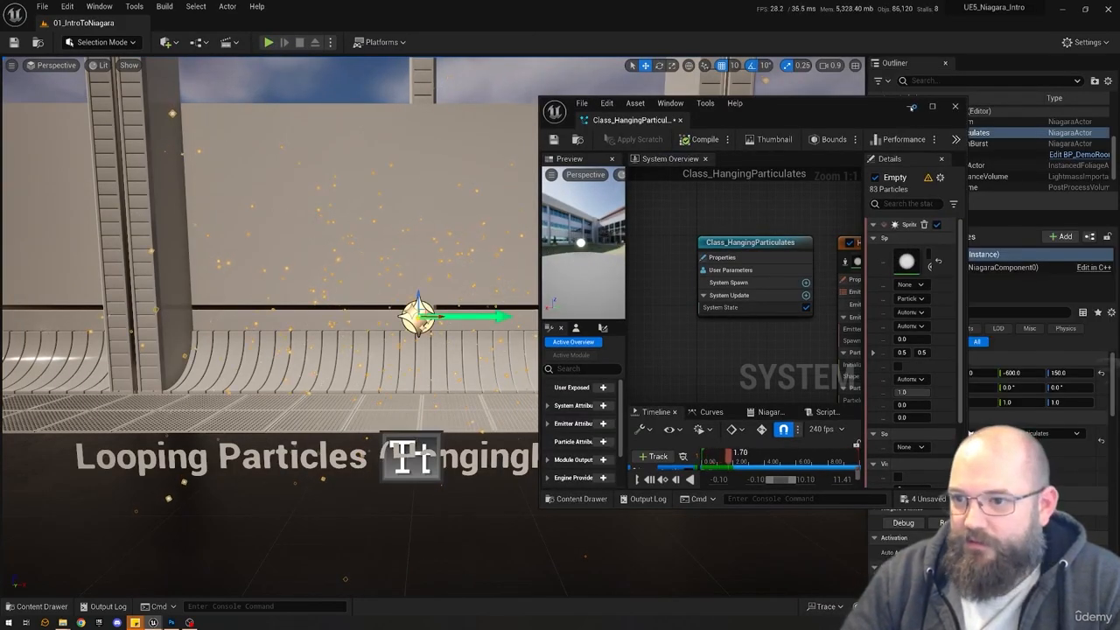
click(912, 106)
click(1014, 433)
text(clas)
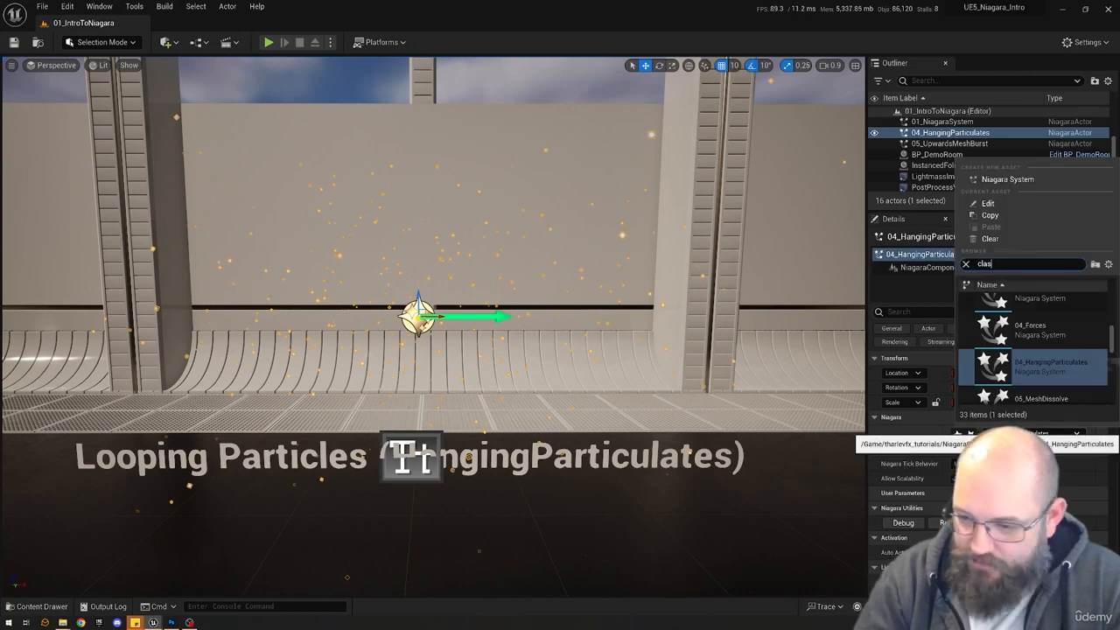
text(s)
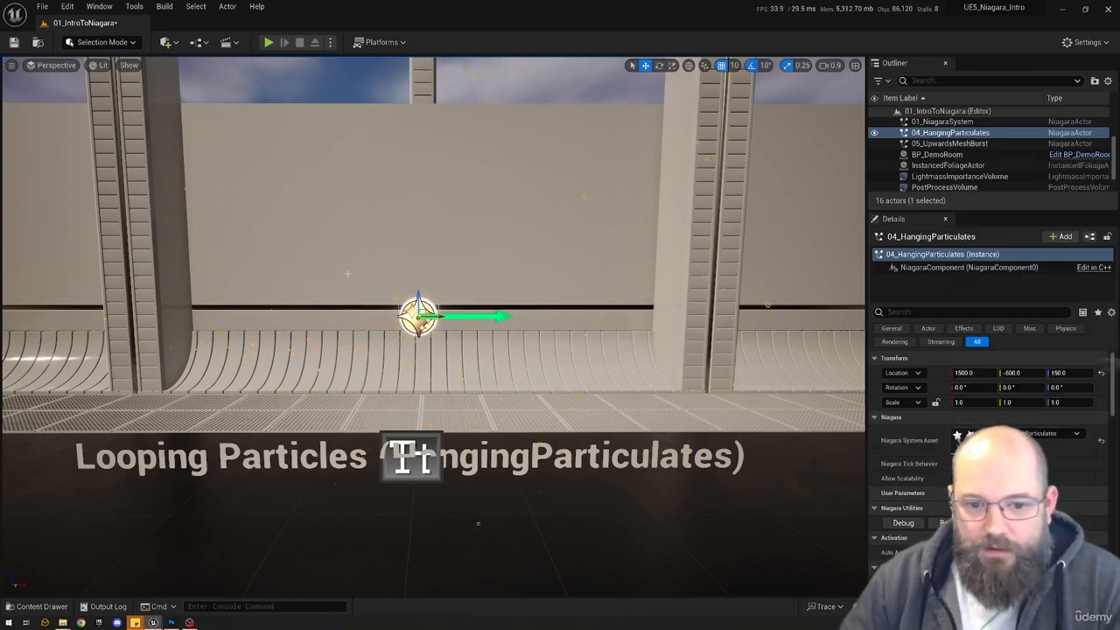
key(g)
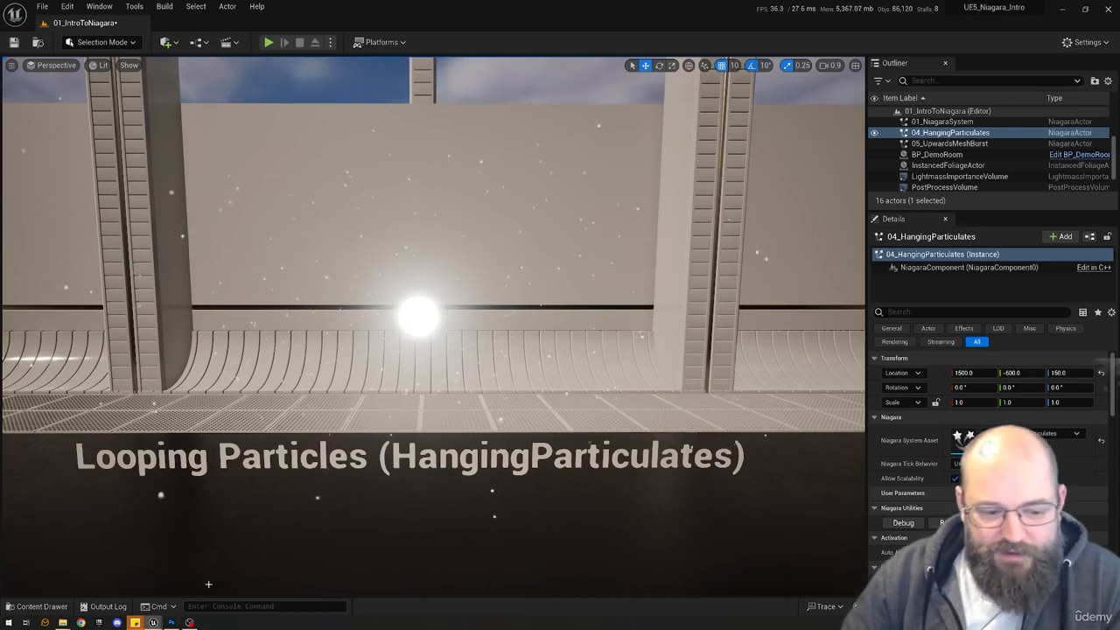
Bring back the Class_HangingParticulates system editor at full size and clear the module selection.
mouse_move(153, 621)
click(171, 584)
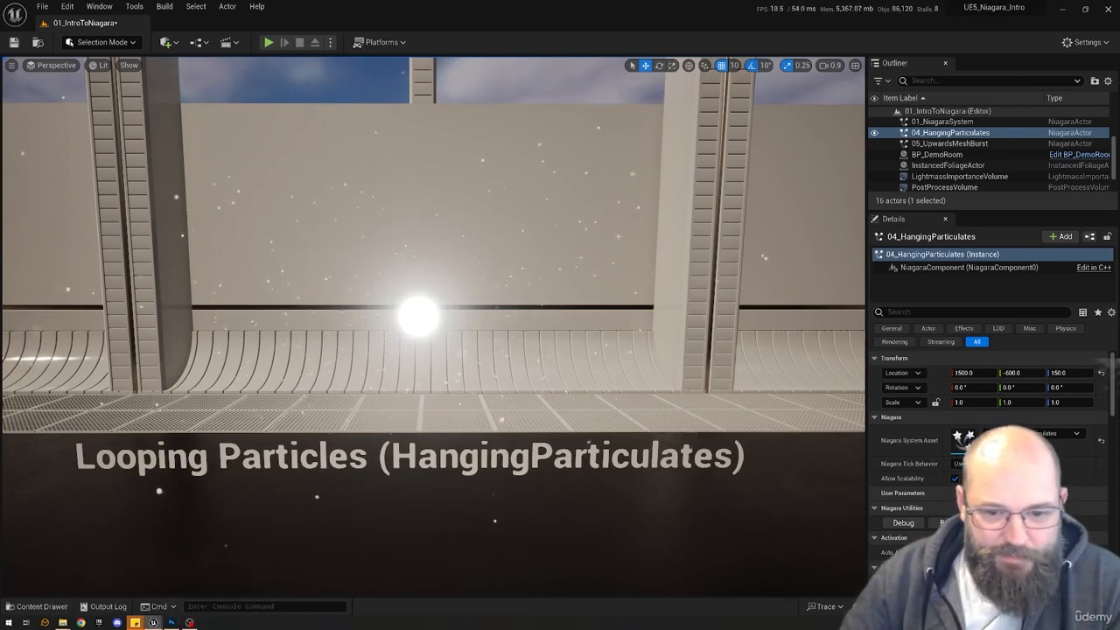
double_click(812, 104)
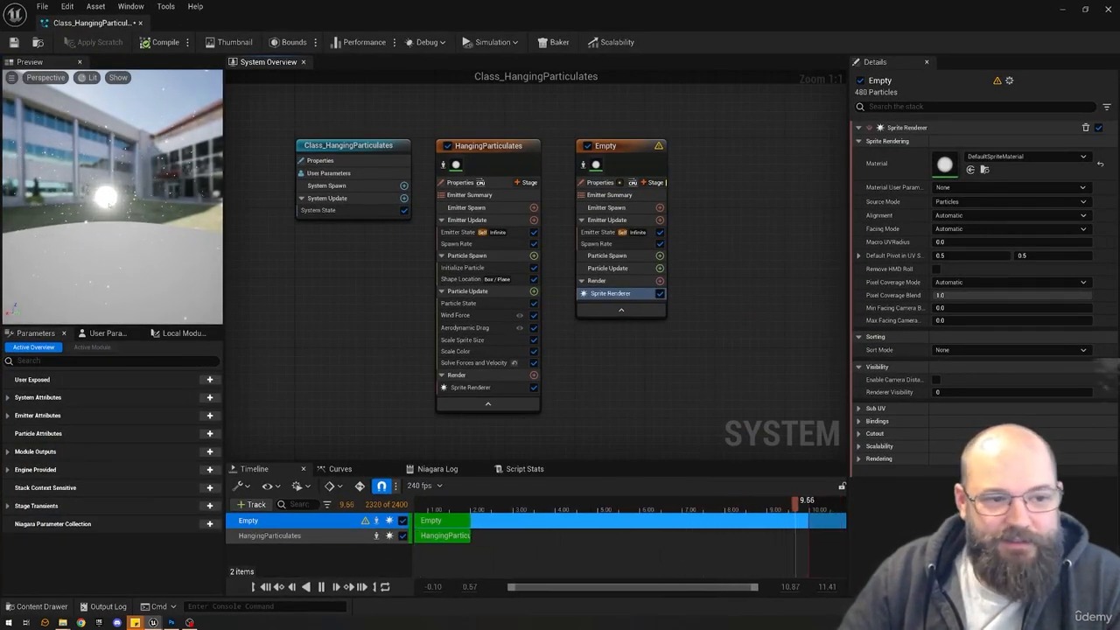
click(308, 312)
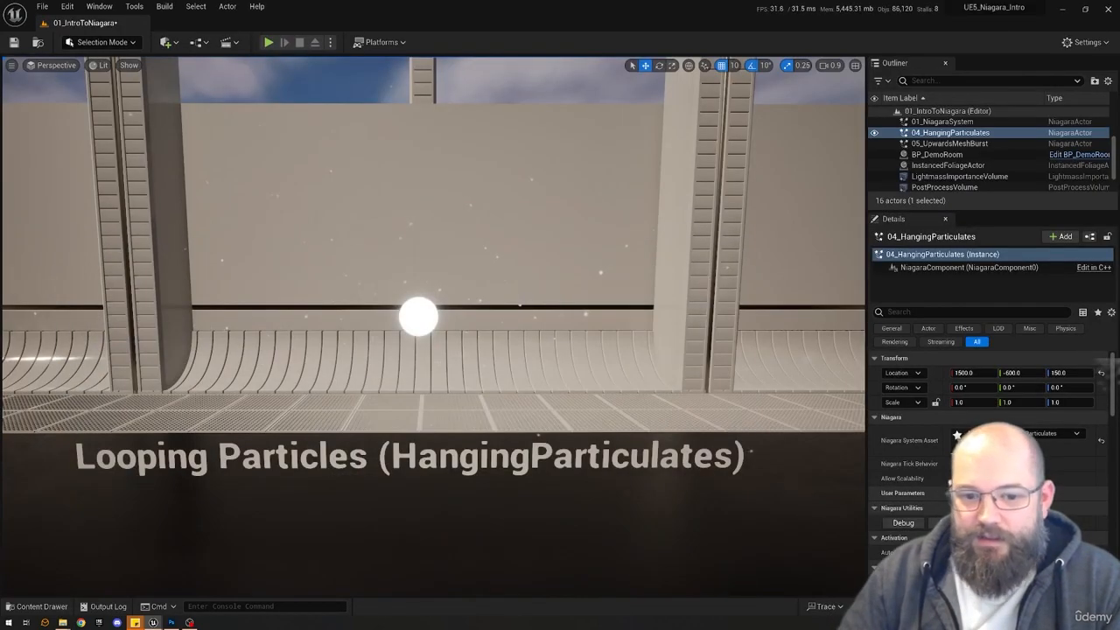
Restart the 04_HangingParticulates actor's particle system repeatedly in the level to watch it play from the beginning.
key(Escape)
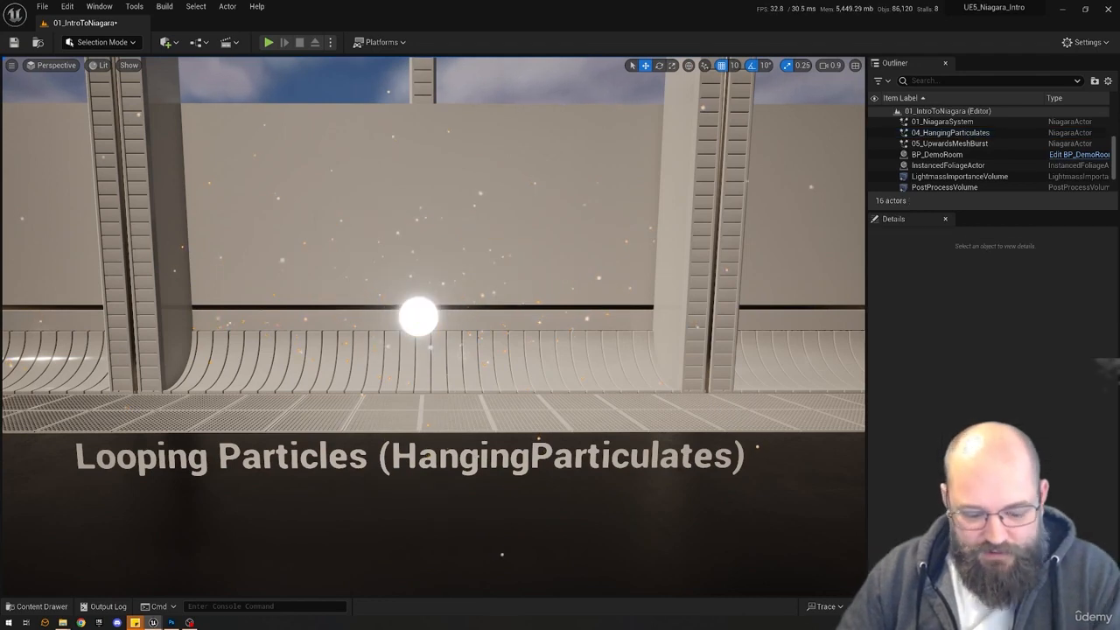
click(411, 315)
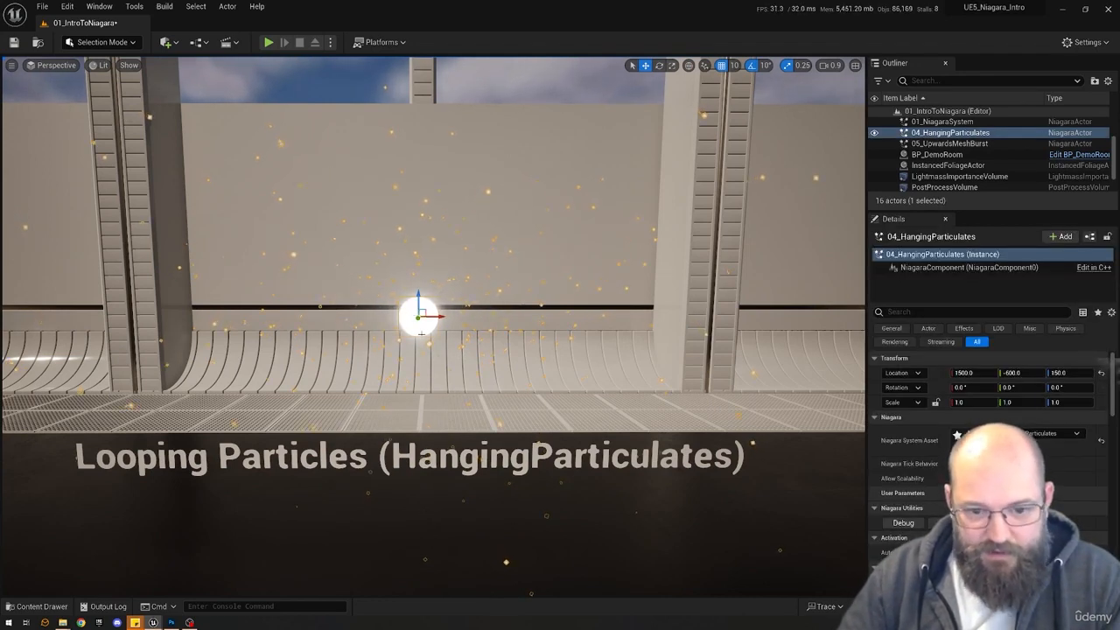
key(slash)
key(slash)
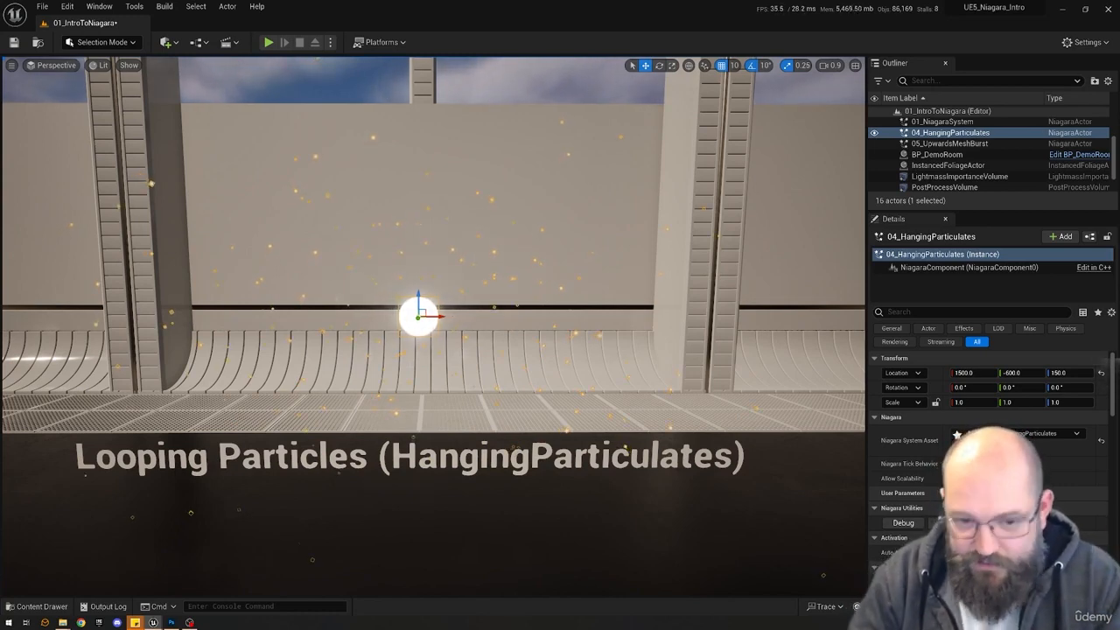
key(slash)
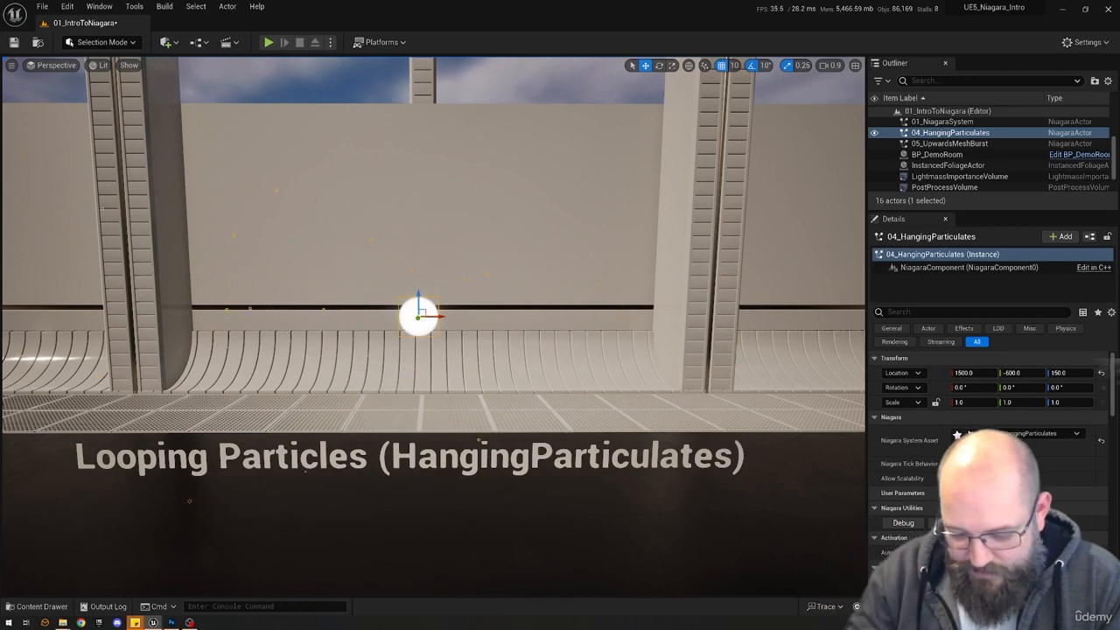
key(slash)
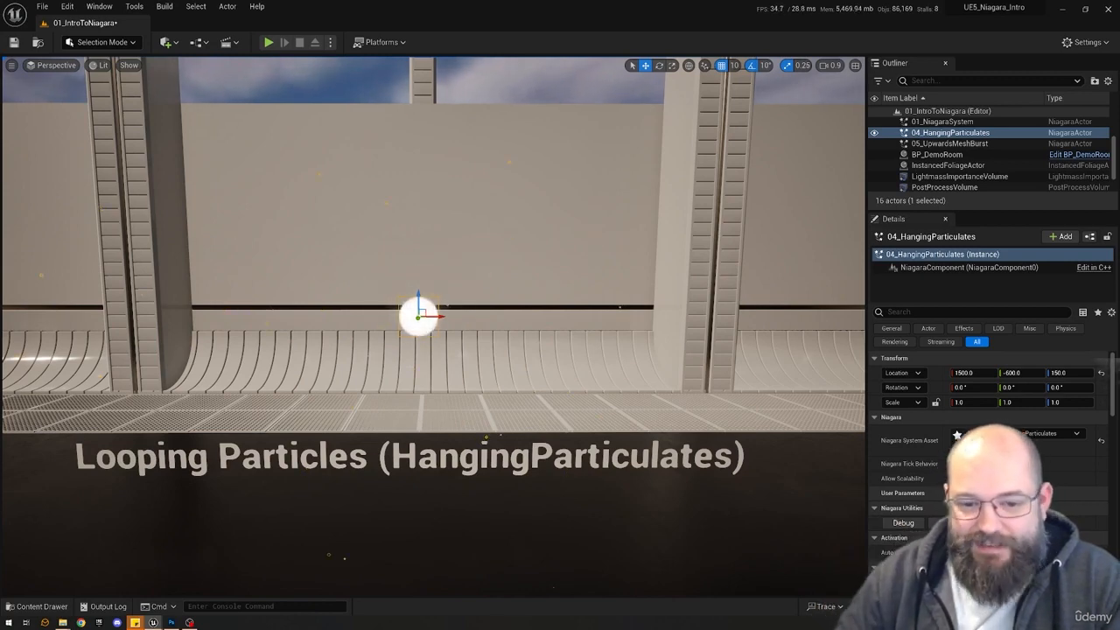
key(Escape)
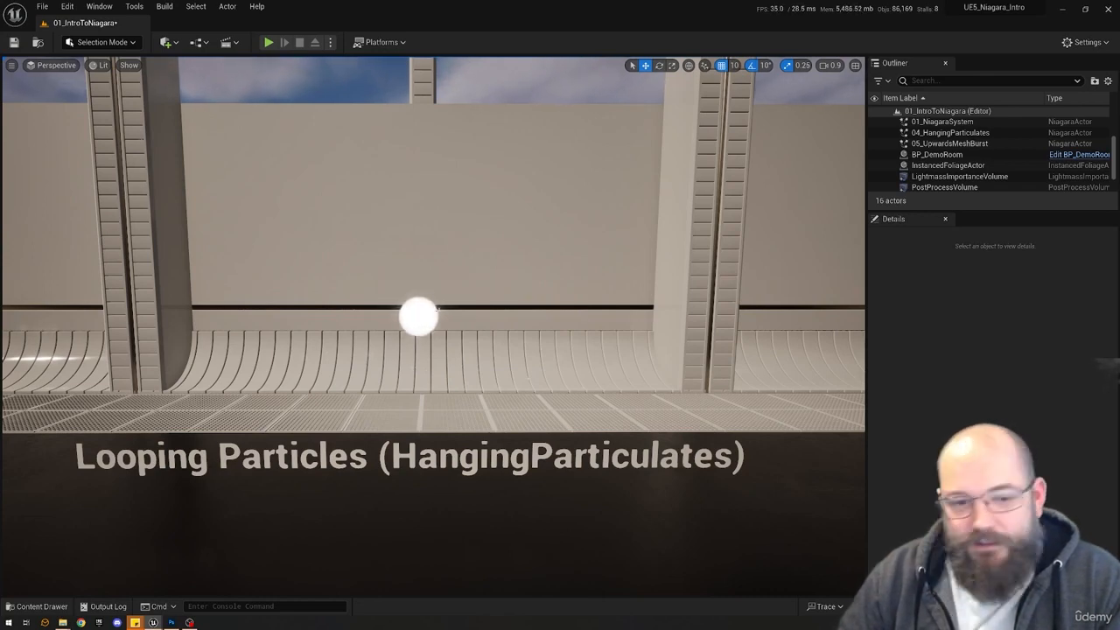
click(68, 7)
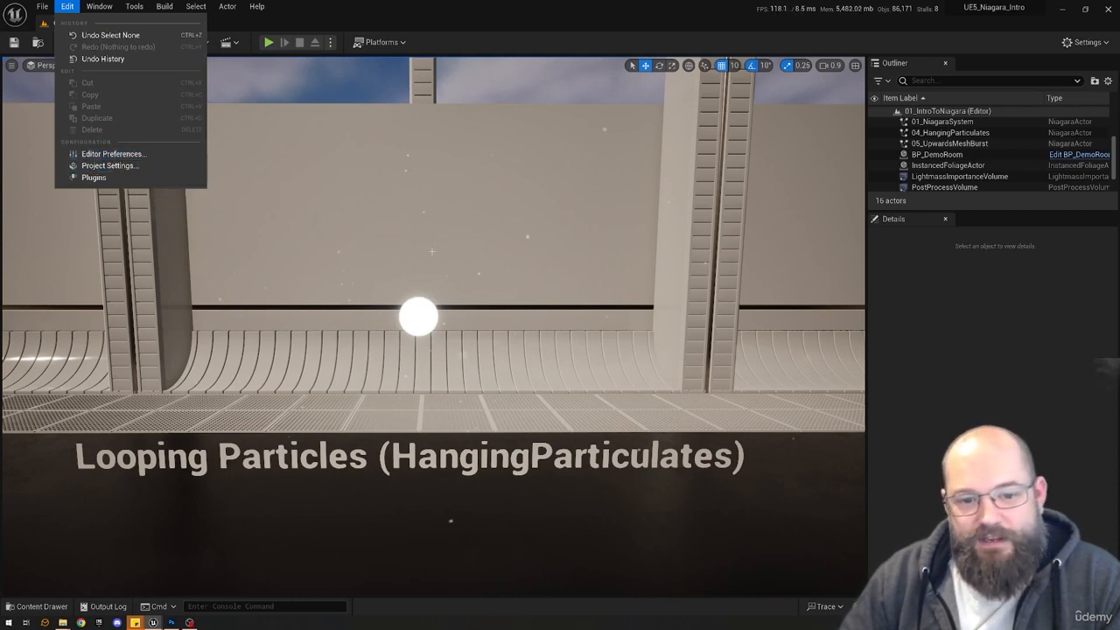
click(418, 315)
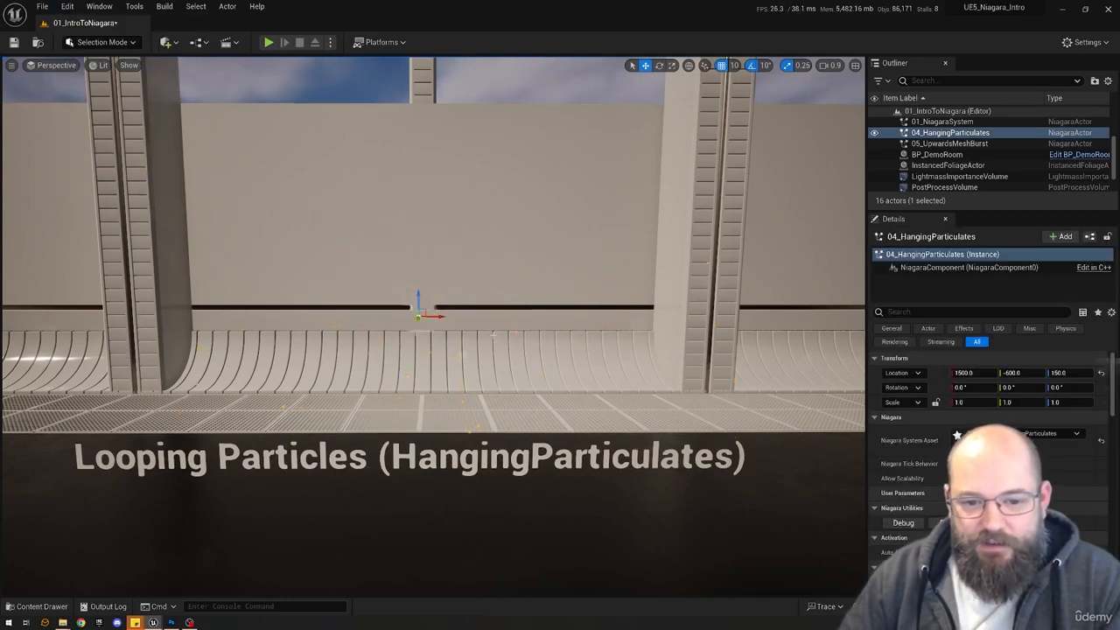
key(Escape)
click(418, 315)
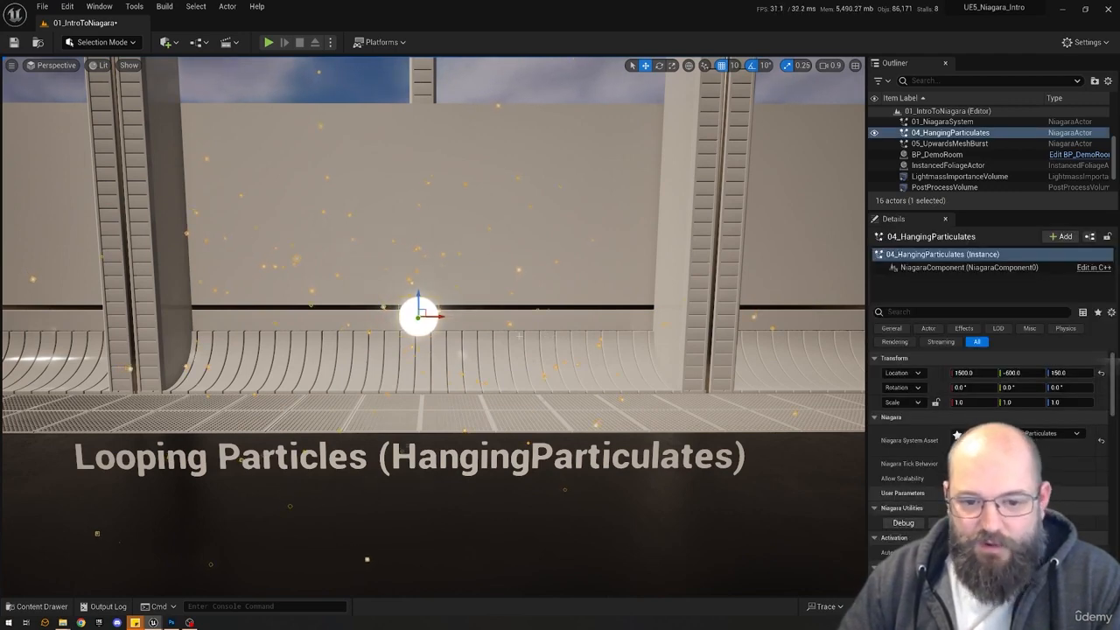
key(Escape)
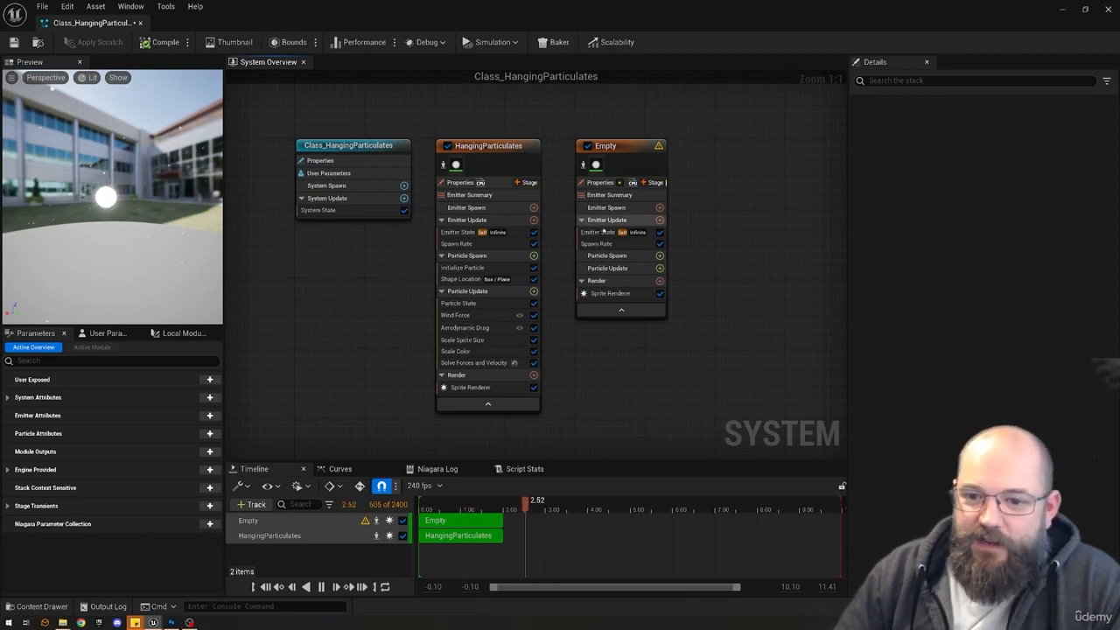
Inspect the Empty emitter's Emitter State and Spawn Rate modules and toggle the HangingParticulates emitter to compare their particles.
click(604, 230)
click(601, 243)
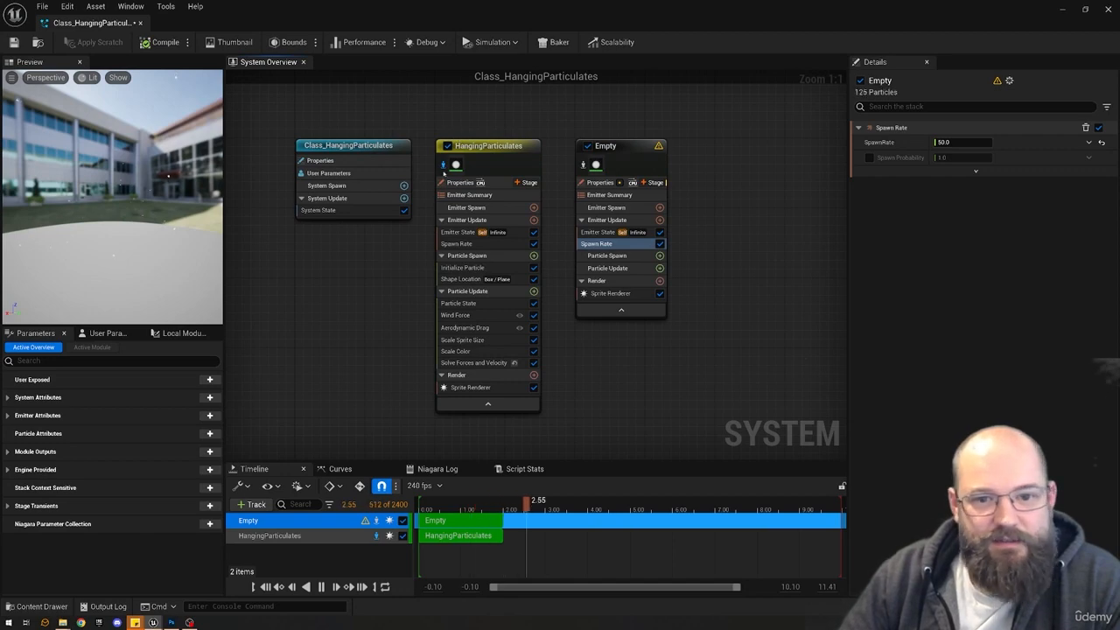
click(447, 146)
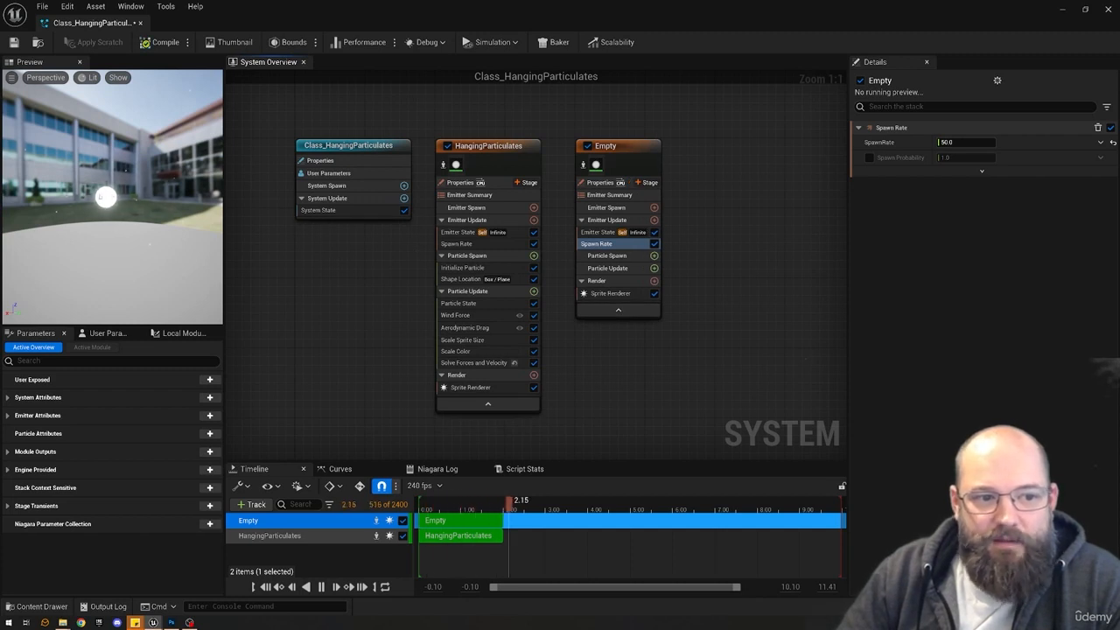
Turn on the ParticleCounts display in the Niagara preview.
click(117, 77)
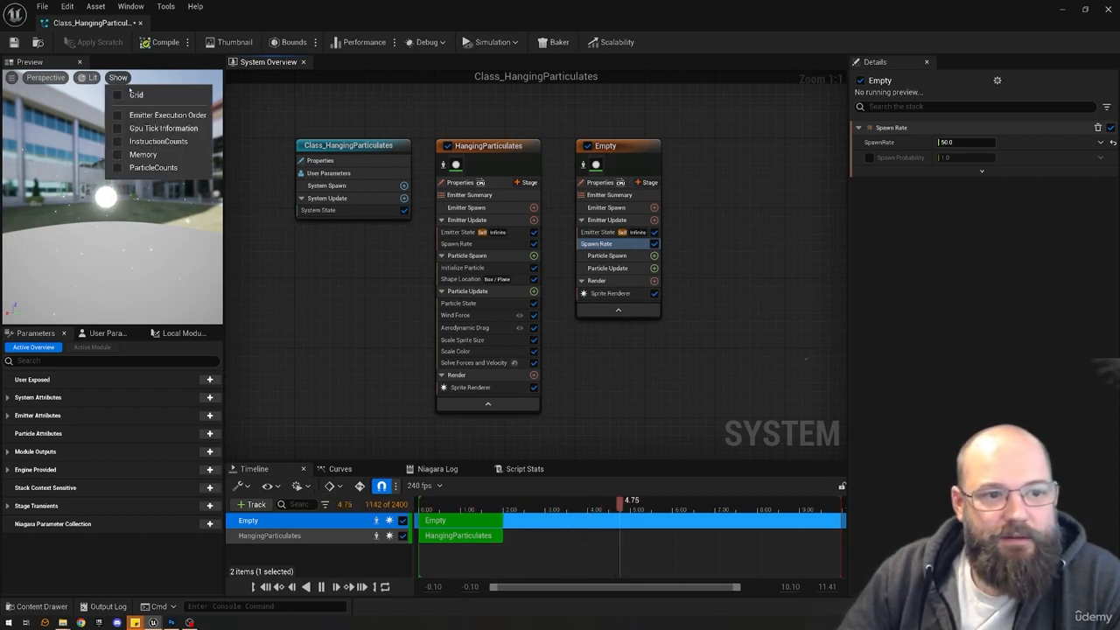
click(118, 170)
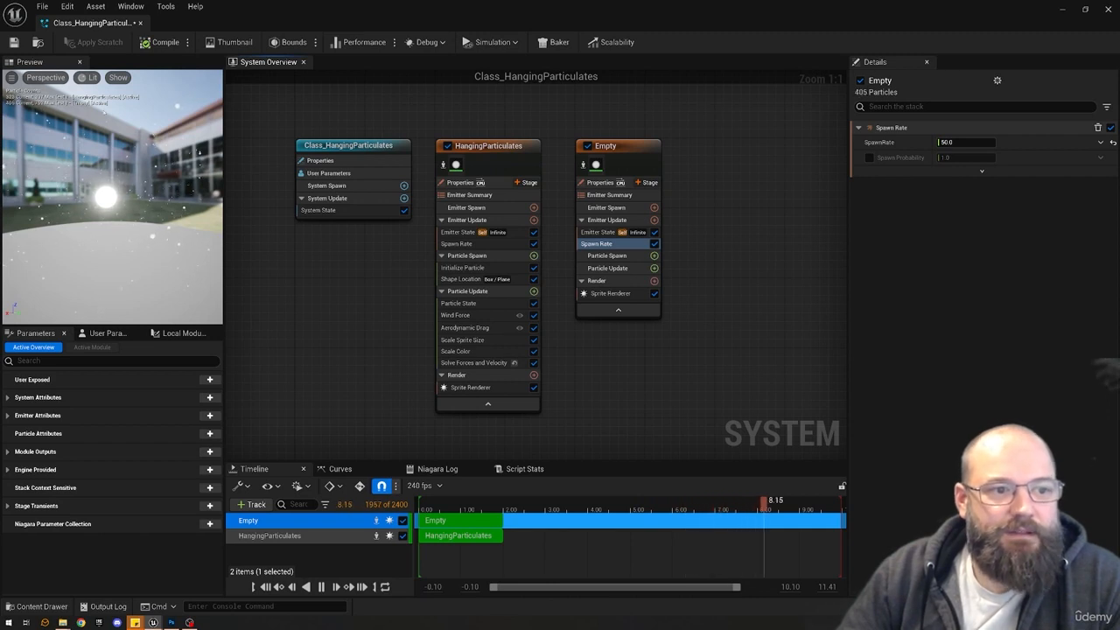
Rename the Empty emitter as MyHangingParticulates.
click(605, 147)
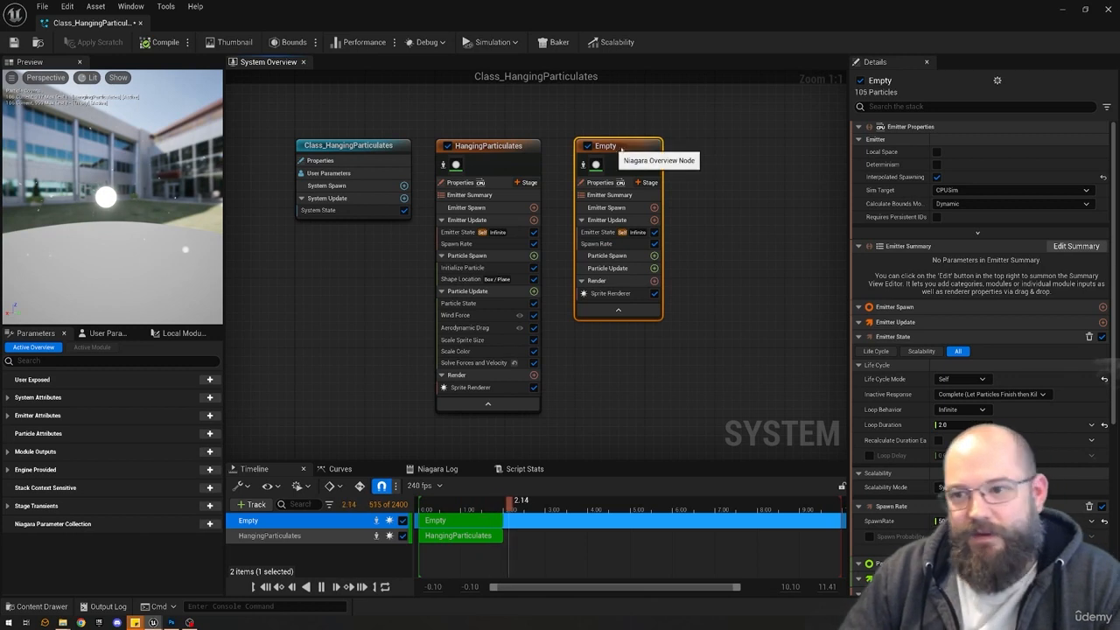
double_click(619, 149)
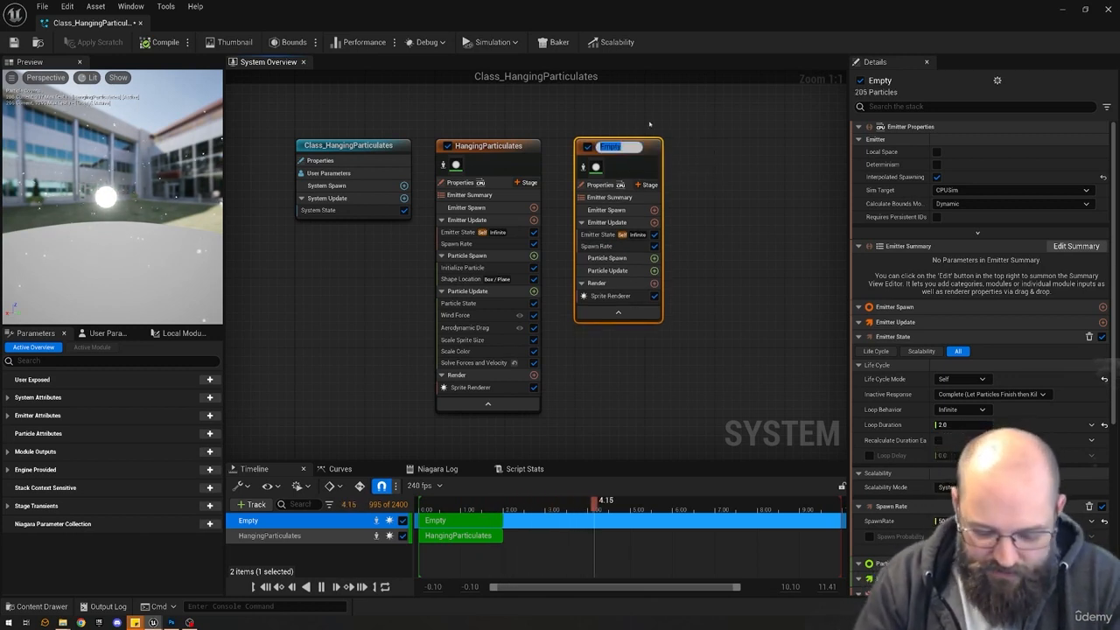
text(MyHanging)
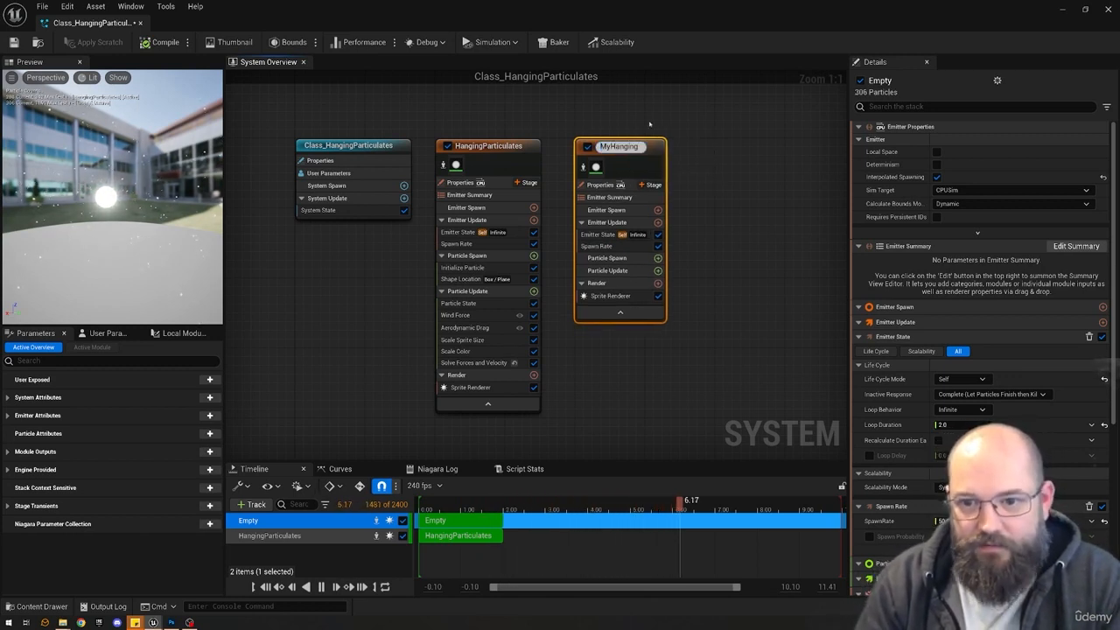
text(Particl)
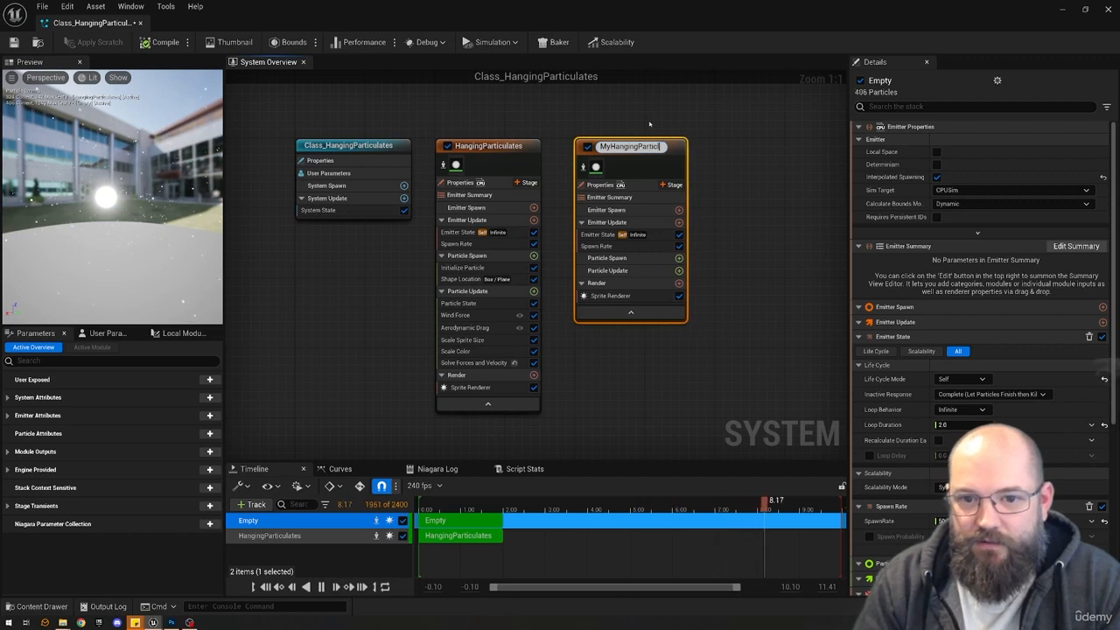
text(ulates)
key(Return)
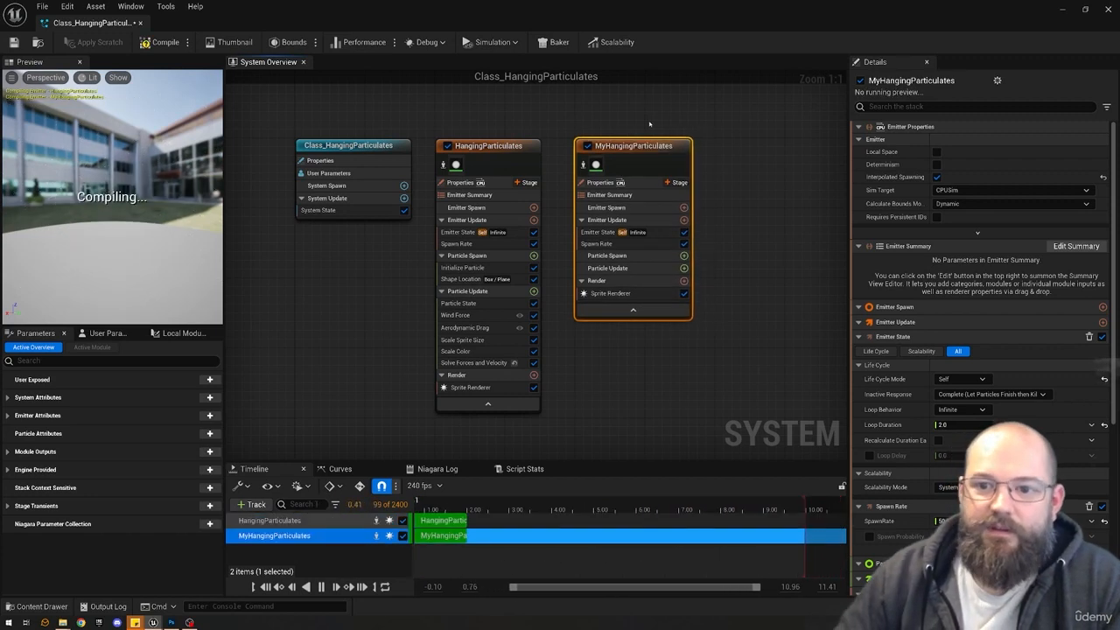
click(647, 127)
drag(655, 121, 631, 149)
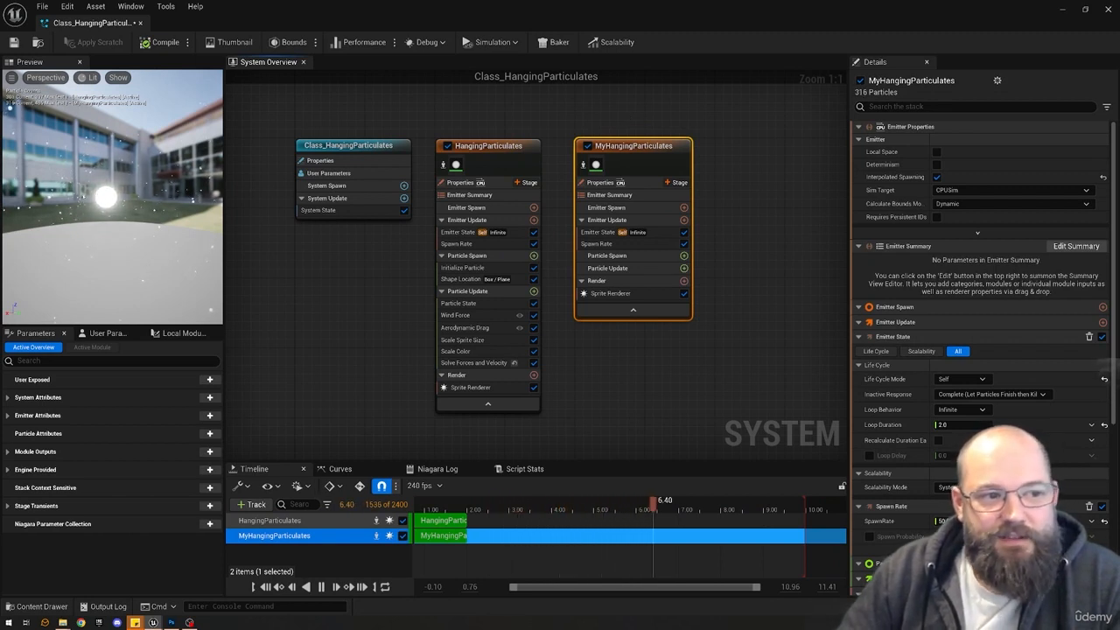
Disable and re-enable the Sprite Renderer of the MyHangingParticulates emitter to compare the preview with and without it.
click(682, 395)
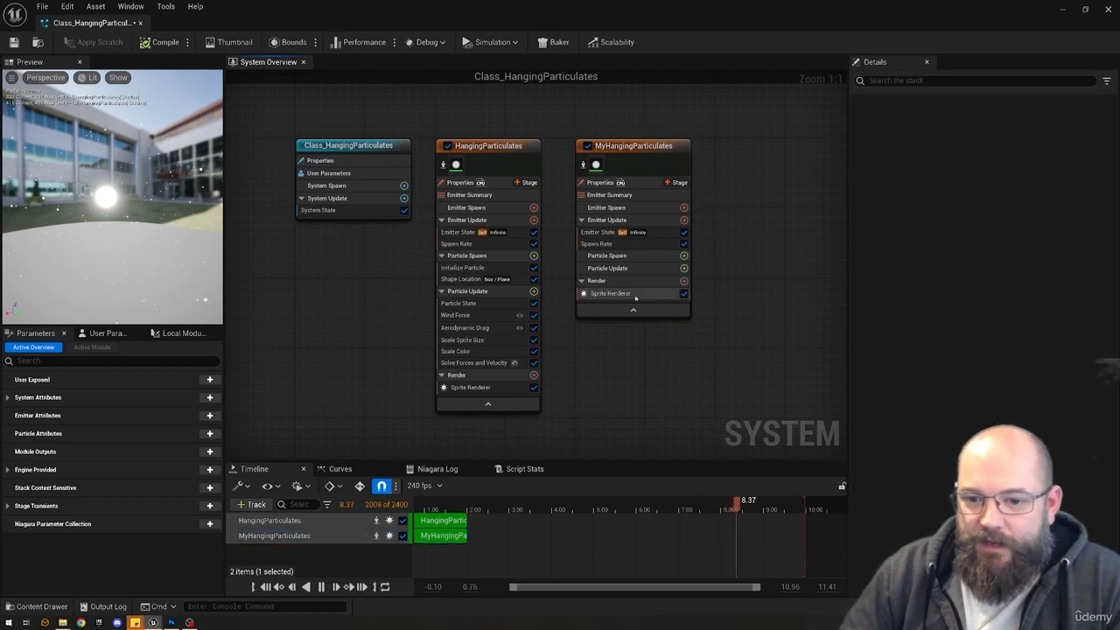
click(684, 293)
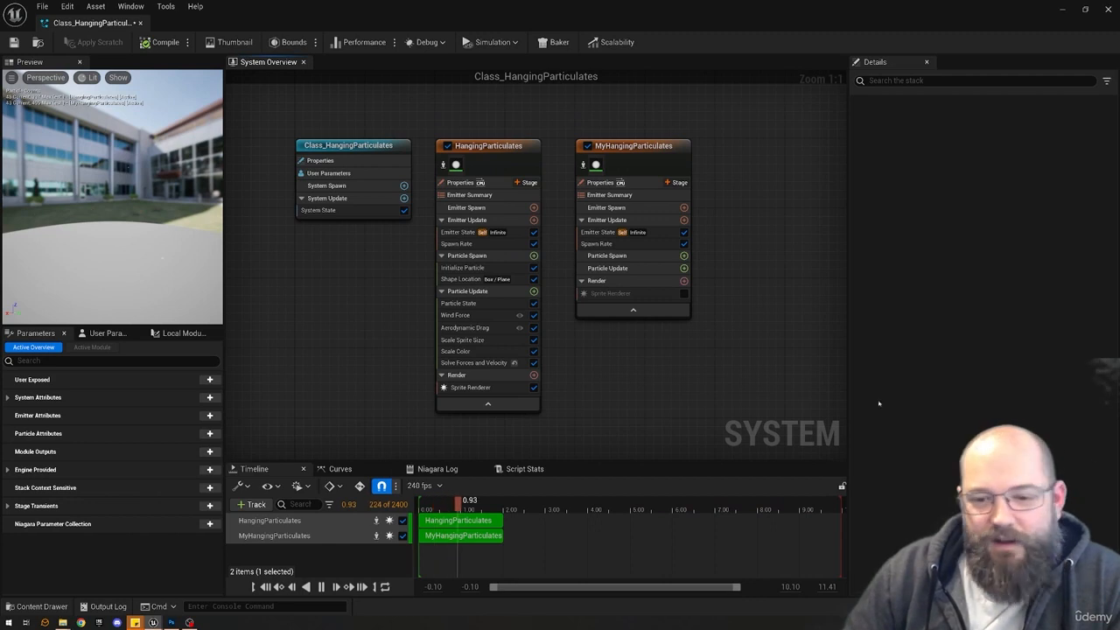
click(683, 293)
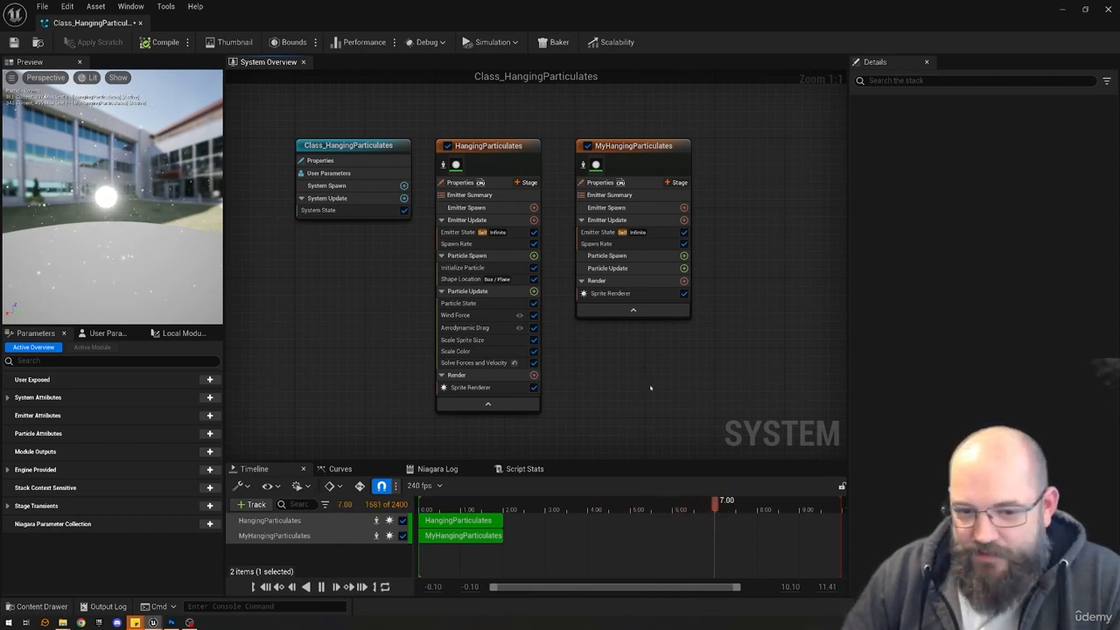
drag(737, 114, 644, 375)
click(710, 379)
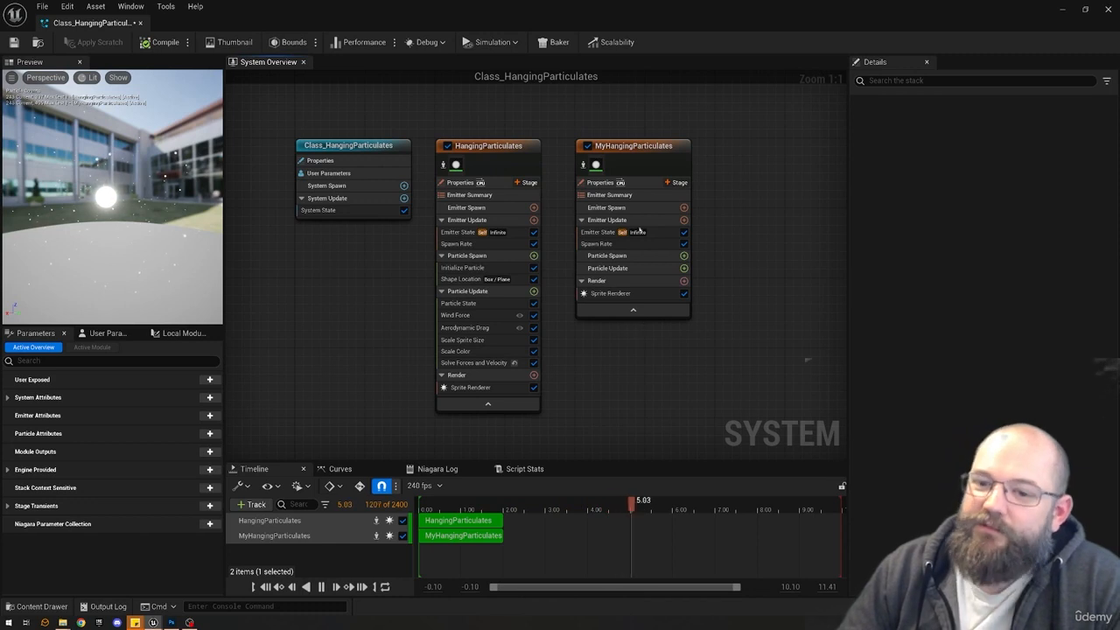
Inspect the Emitter State, Spawn Rate and Sprite Renderer modules of the MyHangingParticulates emitter.
right_click(728, 150)
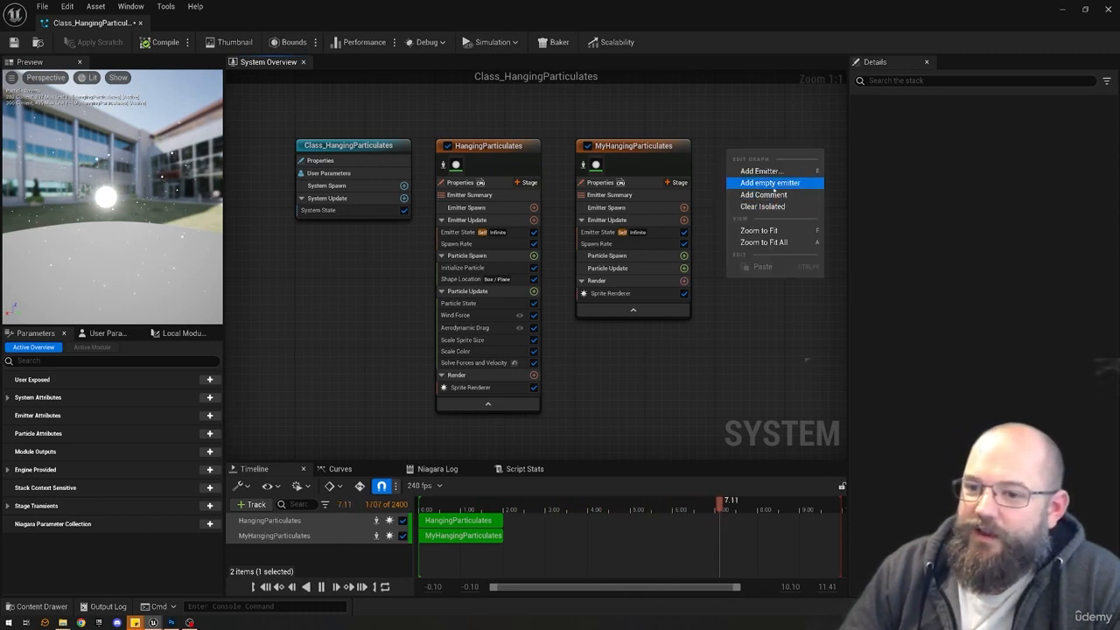
click(747, 122)
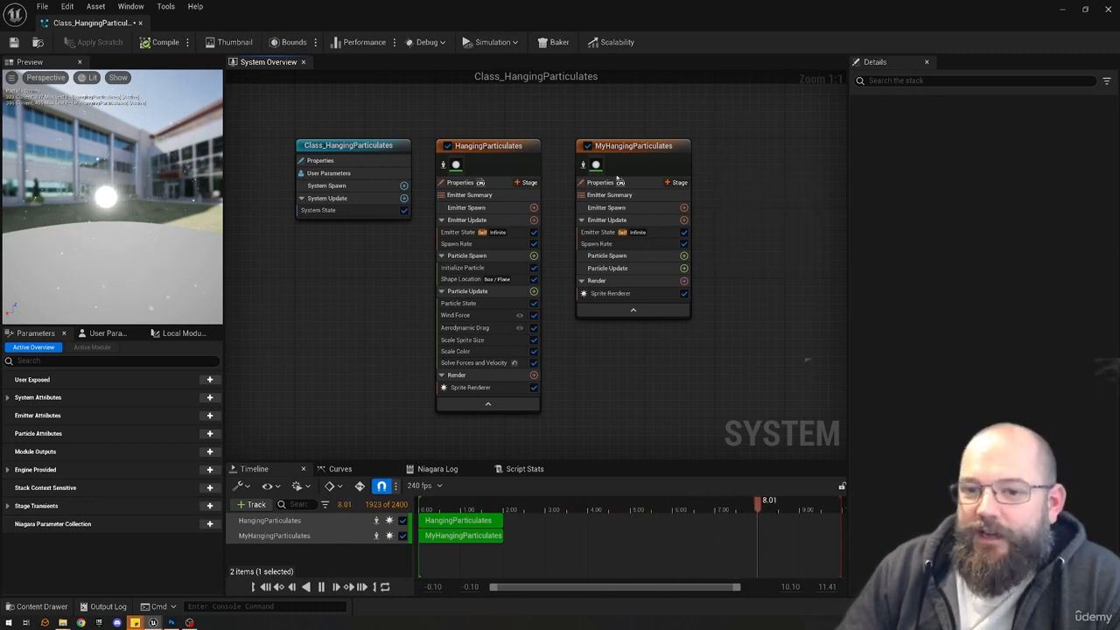
click(670, 232)
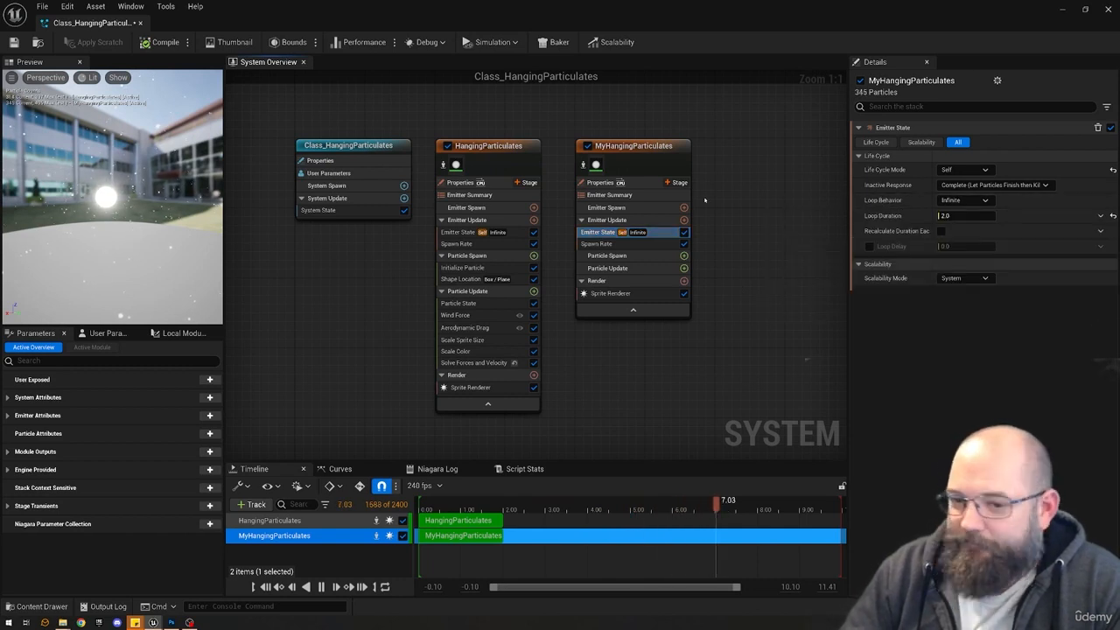
click(662, 244)
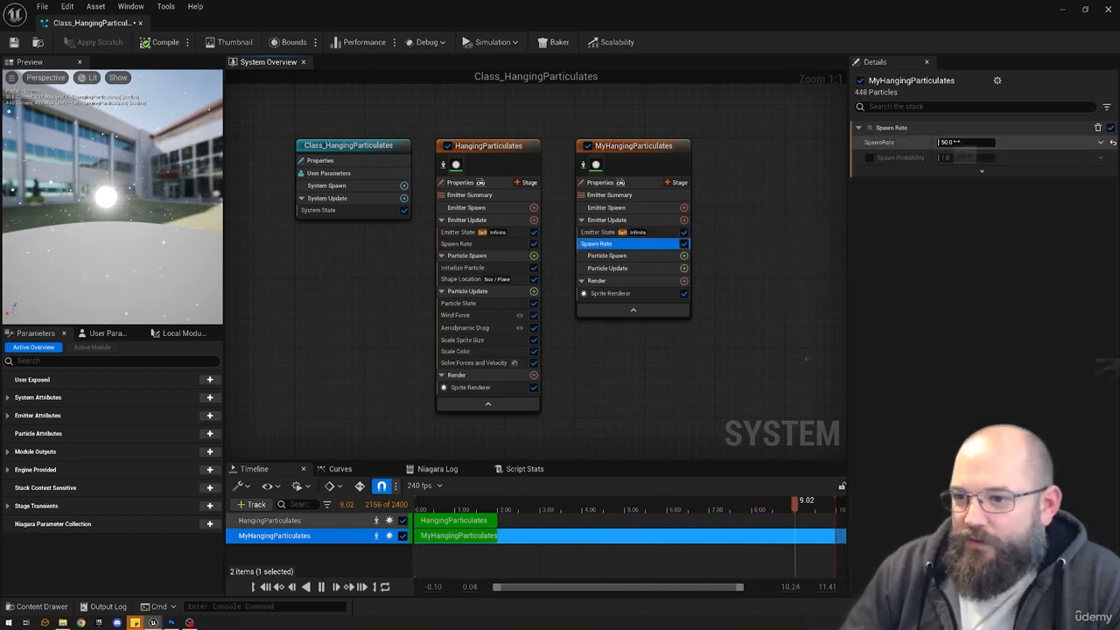
click(643, 294)
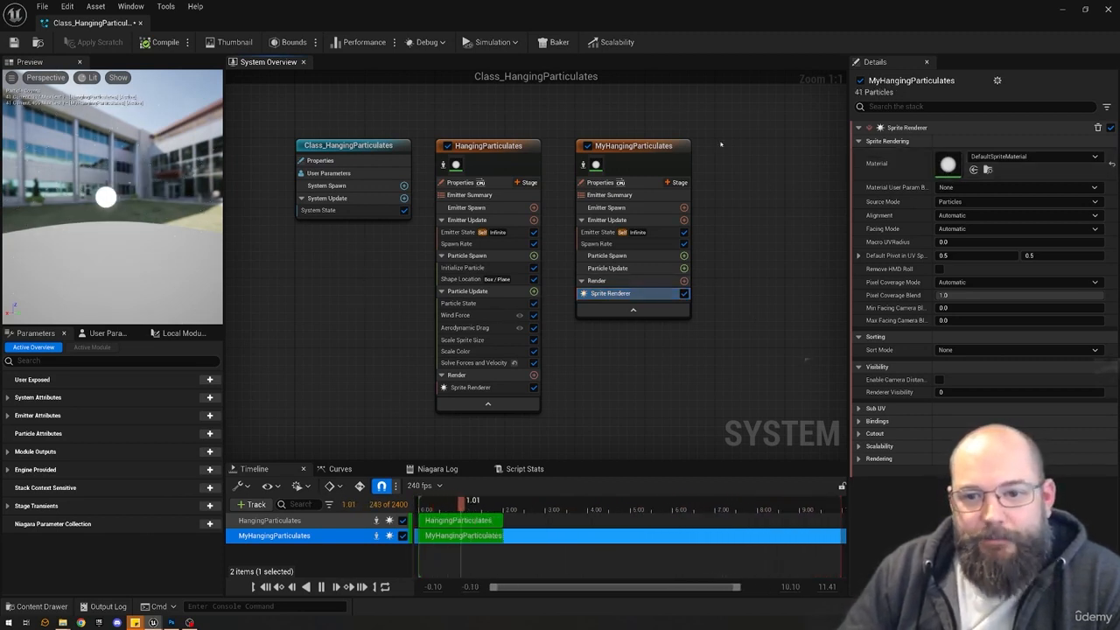
drag(765, 115, 319, 383)
click(658, 350)
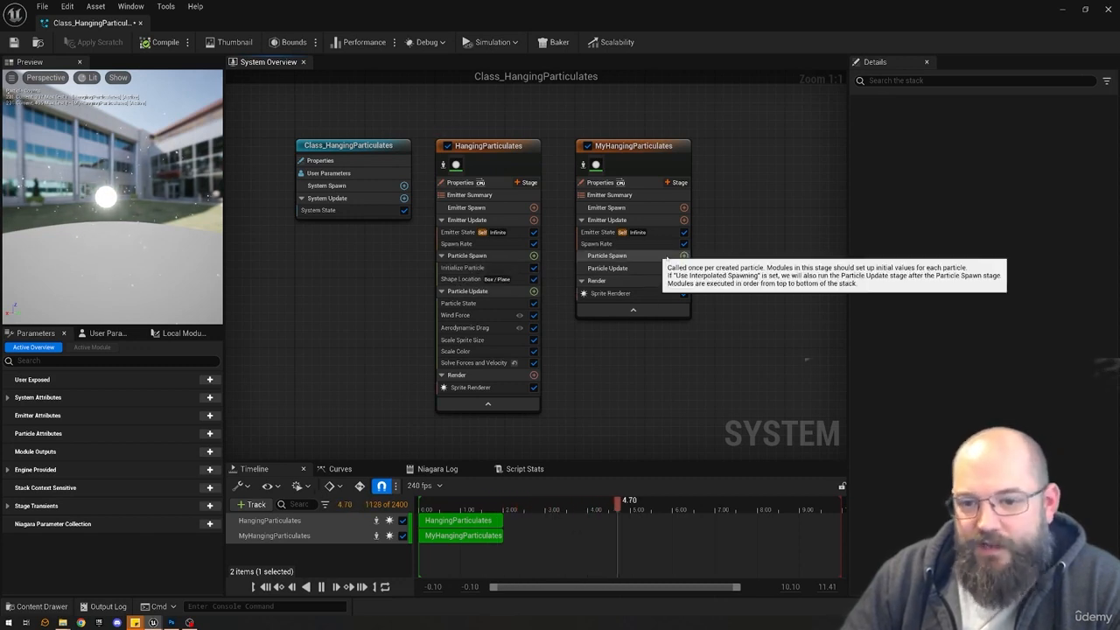
Add an Initialize Particle module to the Particle Spawn stage of MyHangingParticulates.
click(683, 255)
text(initi)
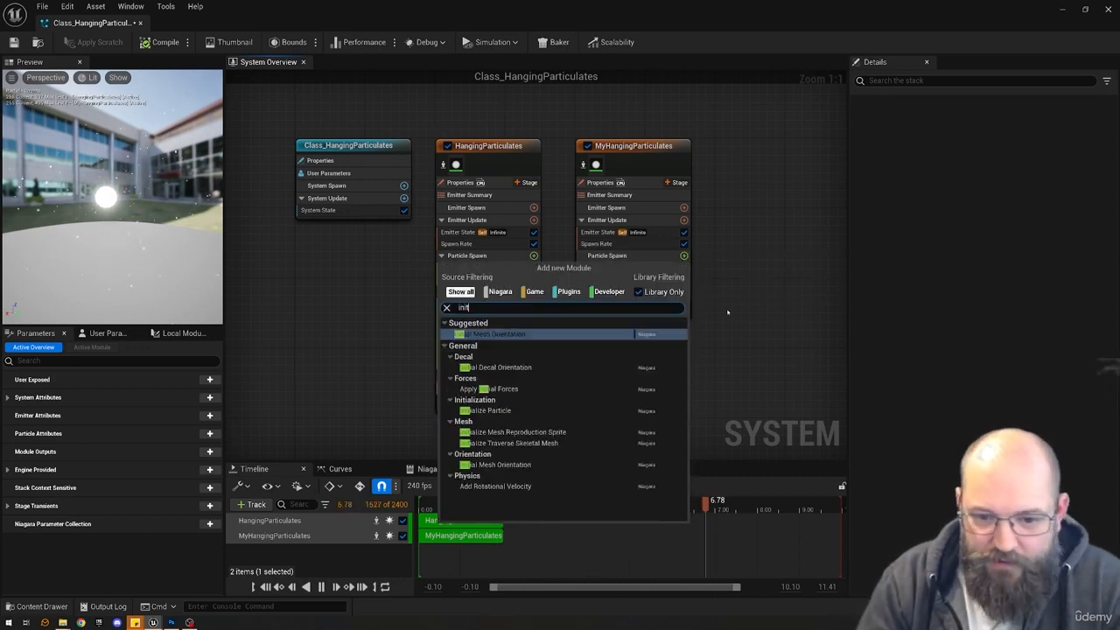
key(Down)
key(Down)
key(Down)
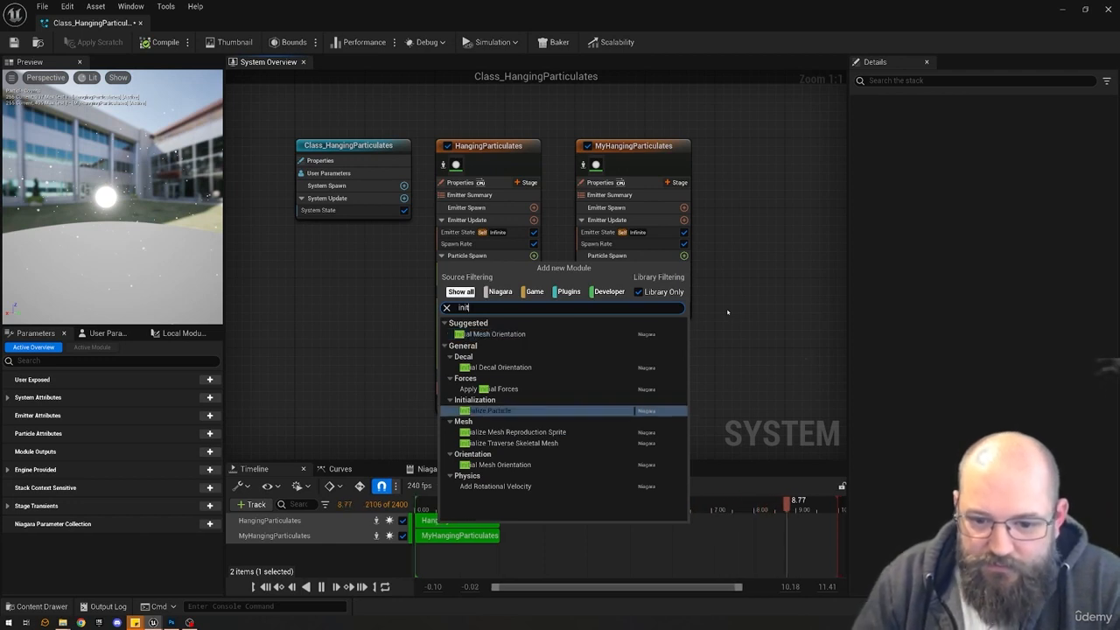
key(Return)
Add a Shape Location module to the Particle Spawn stage of MyHangingParticulates.
click(683, 255)
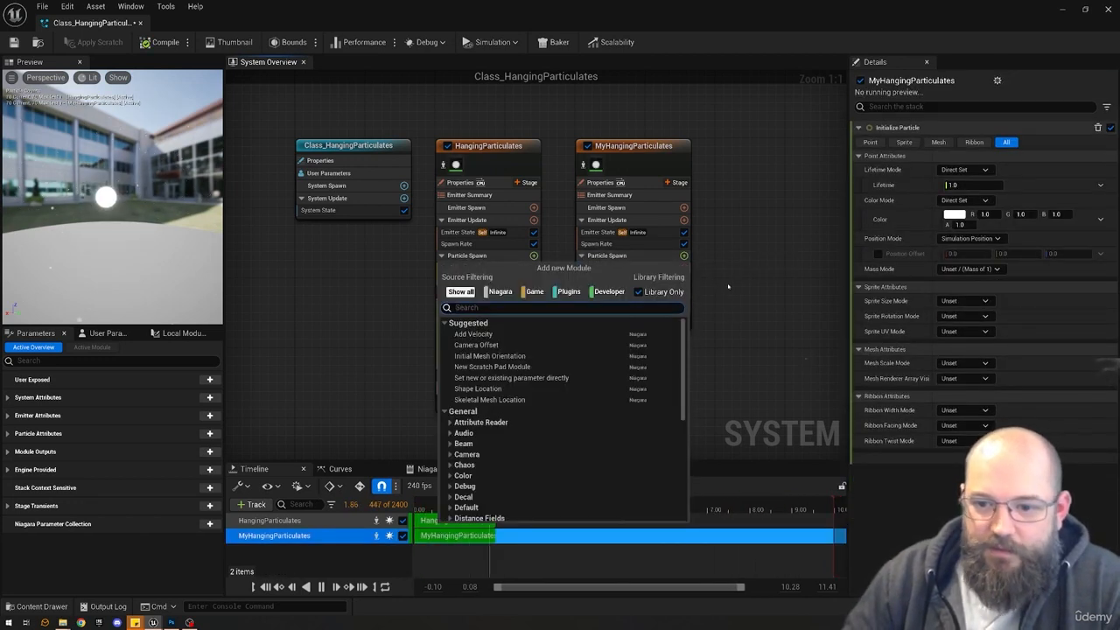
text(shape)
key(Return)
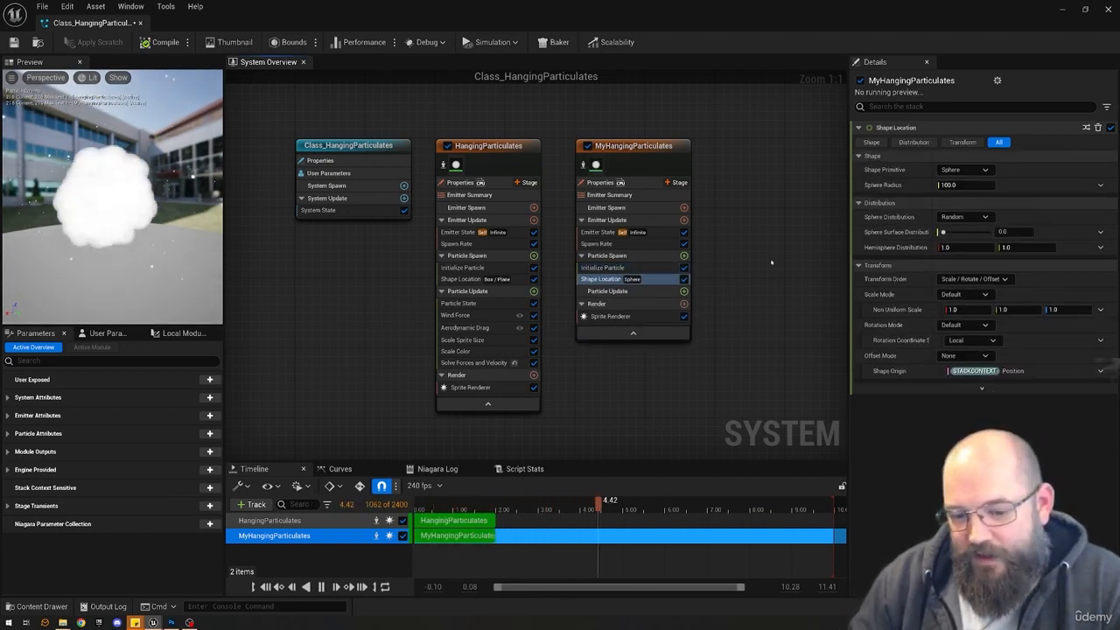
Compare the lifetime settings of the Initialize Particle modules in MyHangingParticulates and HangingParticulates.
click(634, 267)
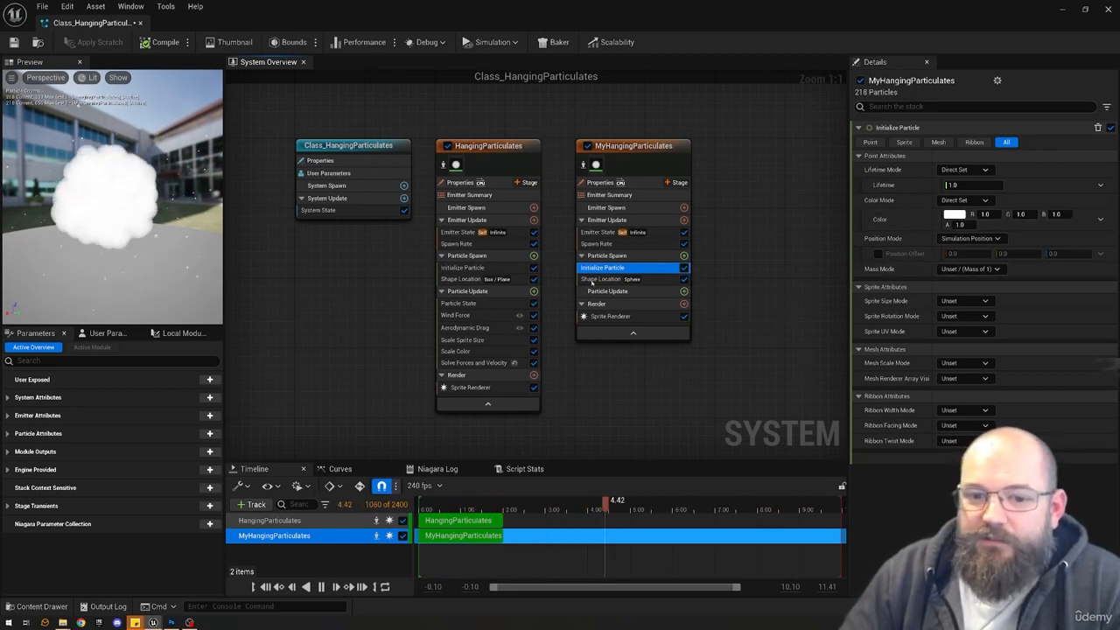
click(463, 267)
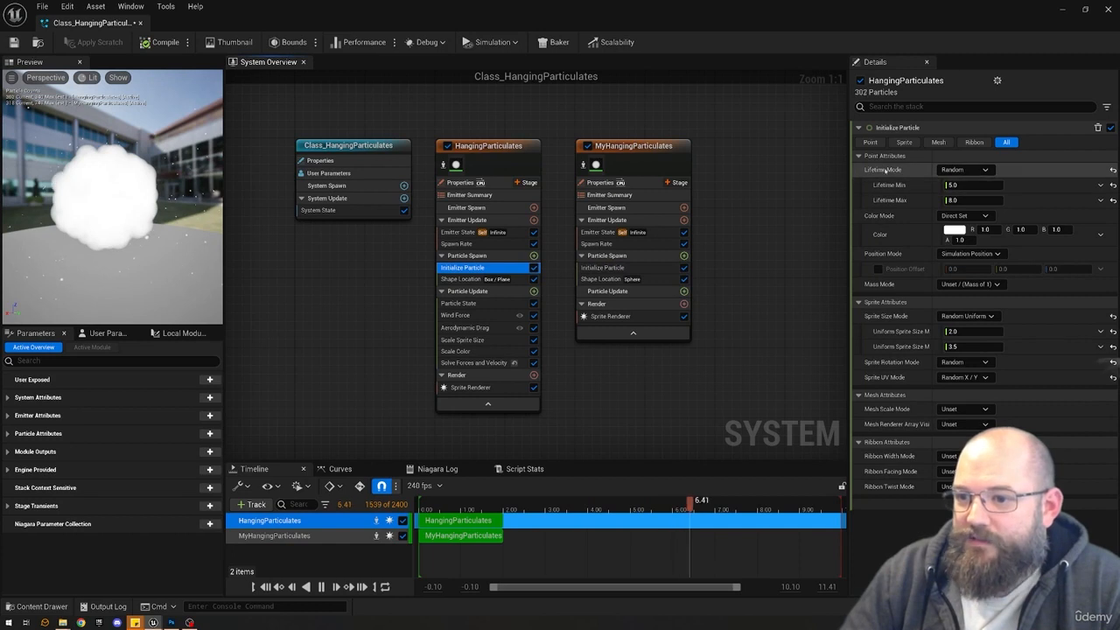
click(603, 267)
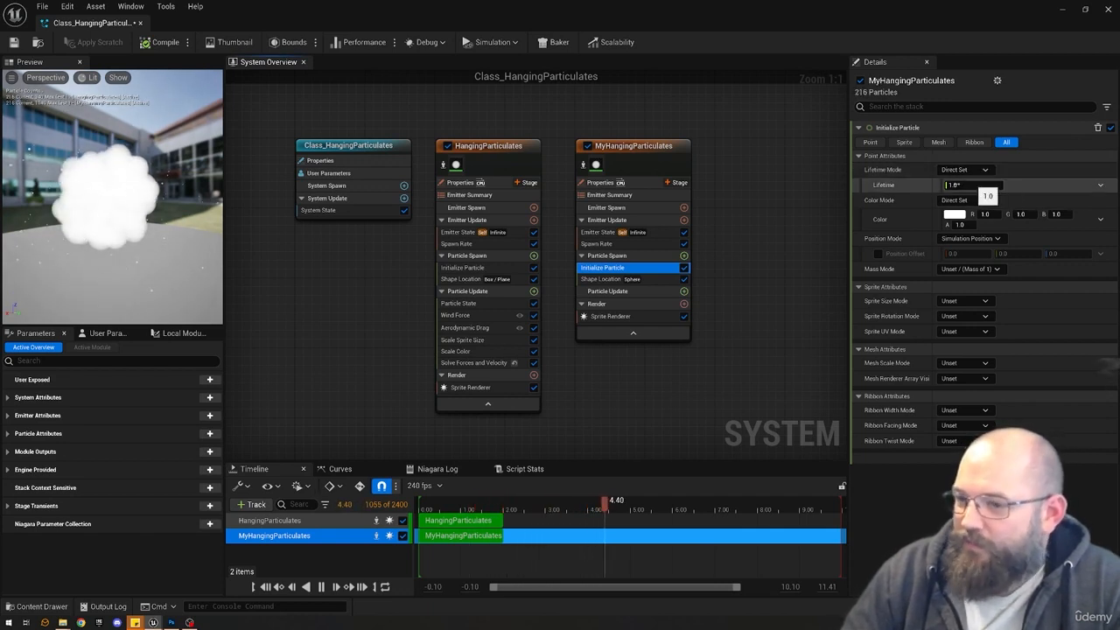
click(972, 185)
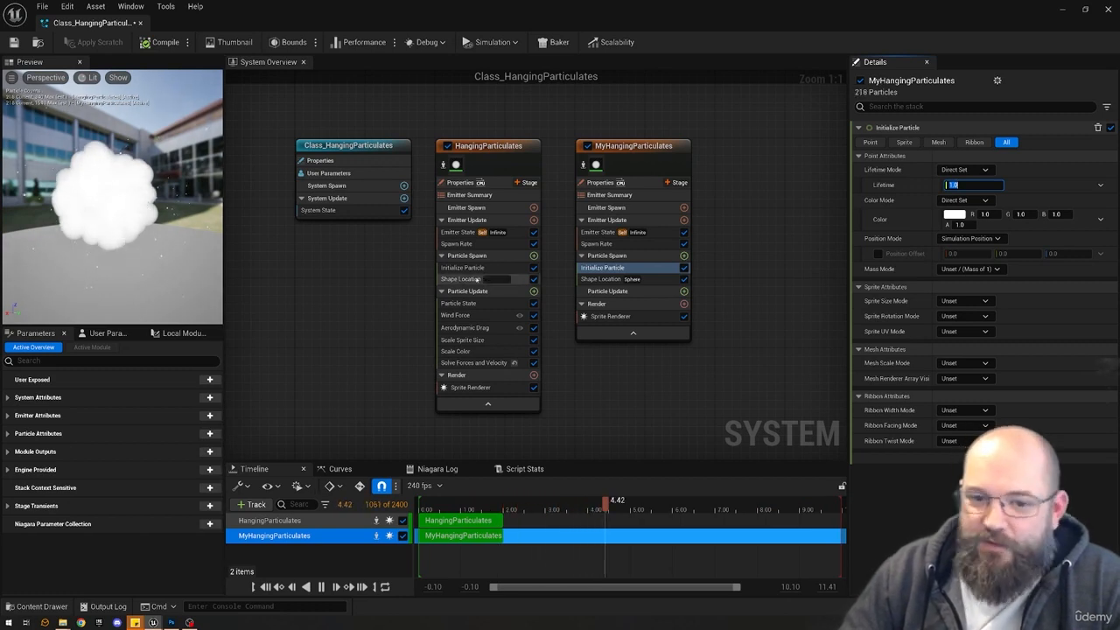
click(470, 268)
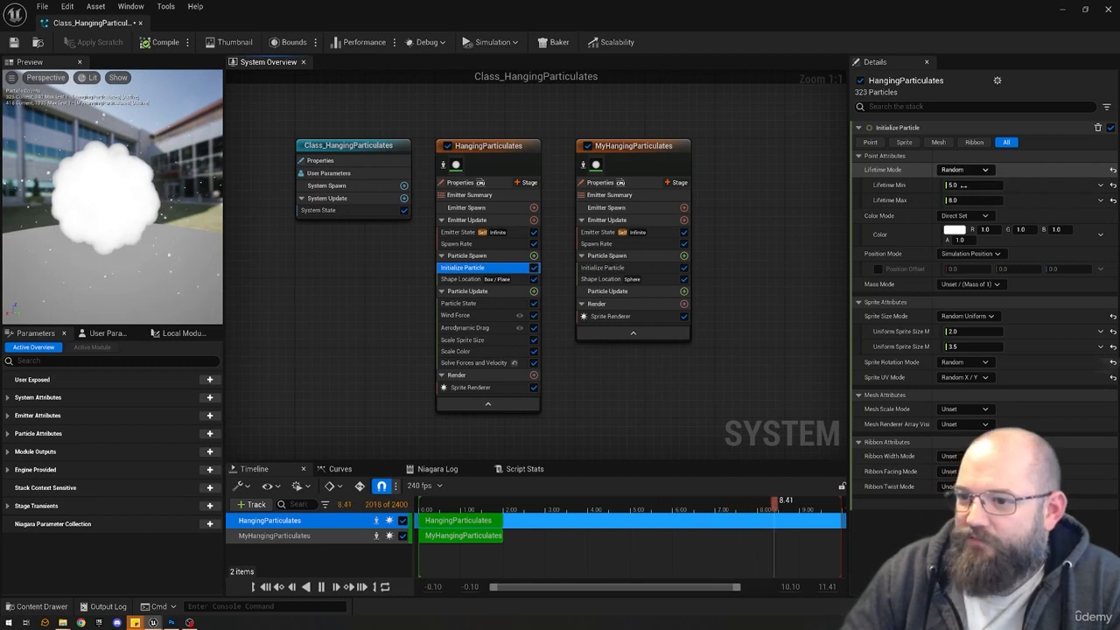
Set MyHangingParticulates' Initialize Particle lifetime mode to Random, with Lifetime Min 5 and Lifetime Max 8.
click(602, 267)
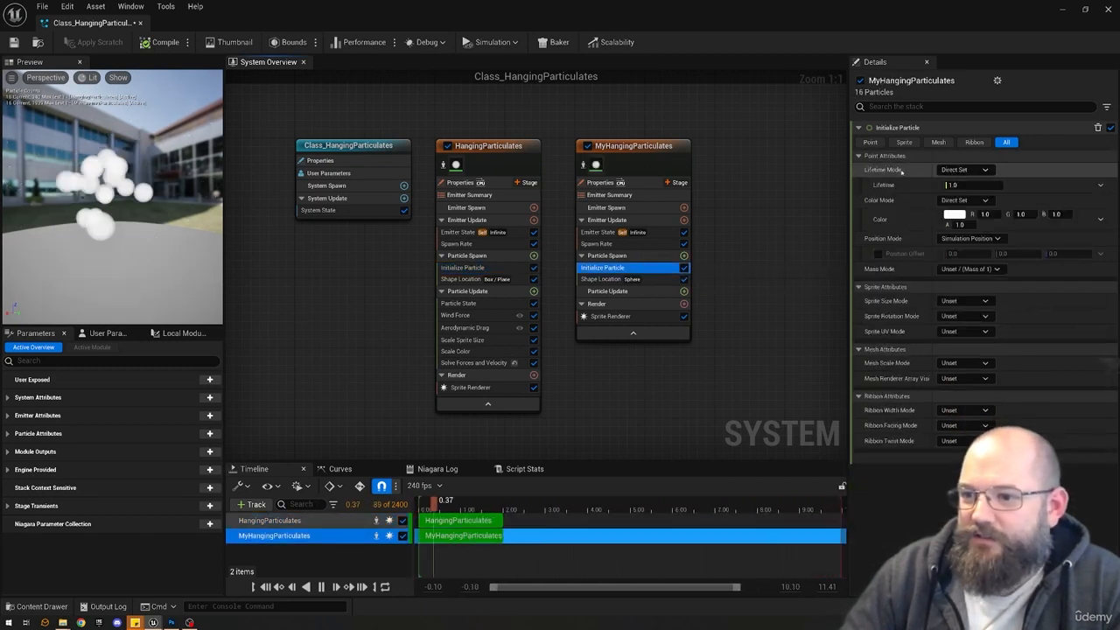
click(969, 169)
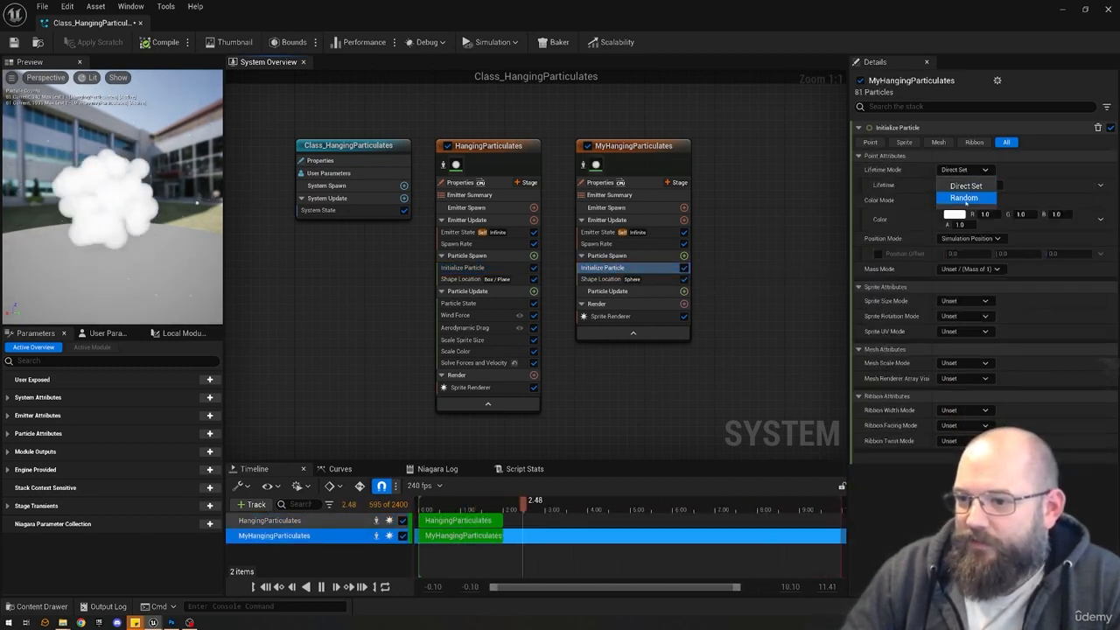
click(963, 199)
click(978, 184)
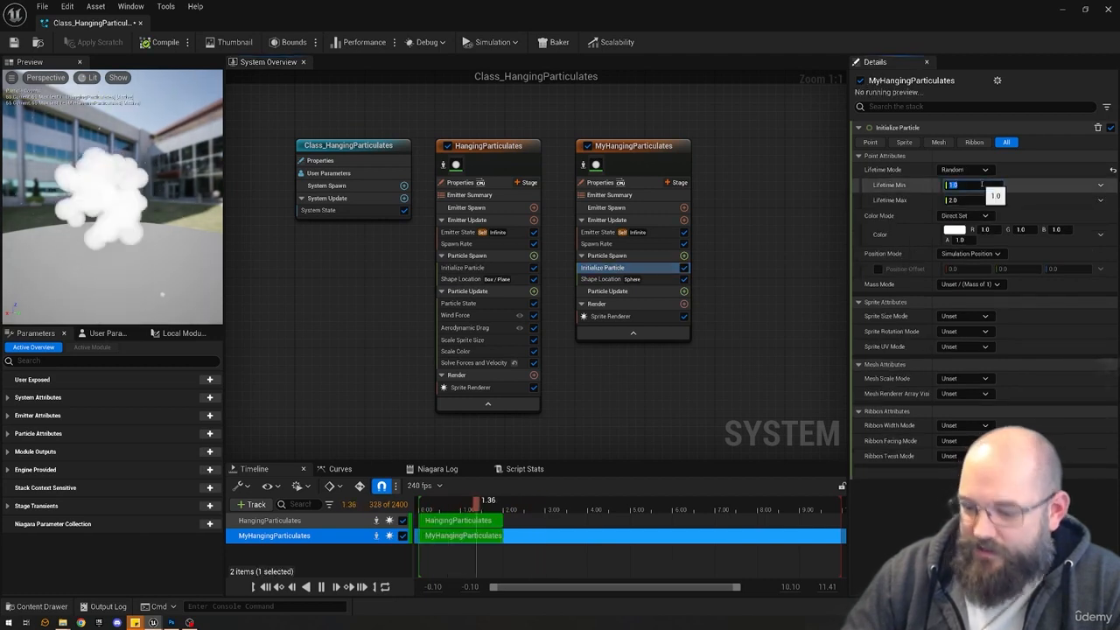
key(Tab)
text(8)
key(Return)
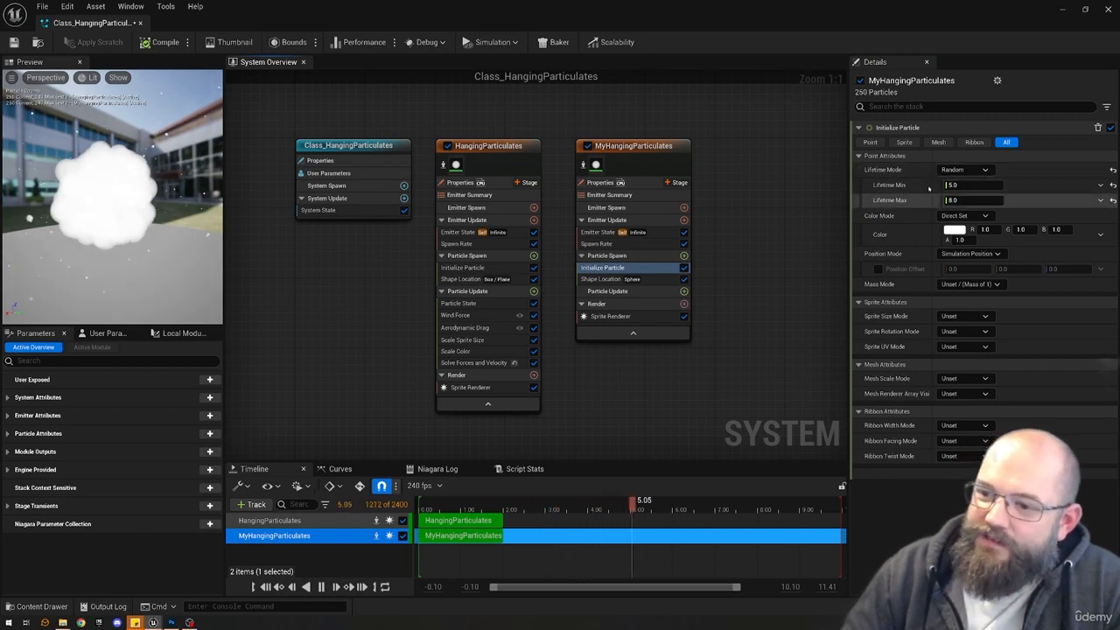
Try a Lifetime Min of 7 in MyHangingParticulates' Initialize Particle module and restore it to 5.
click(476, 267)
click(630, 268)
click(761, 273)
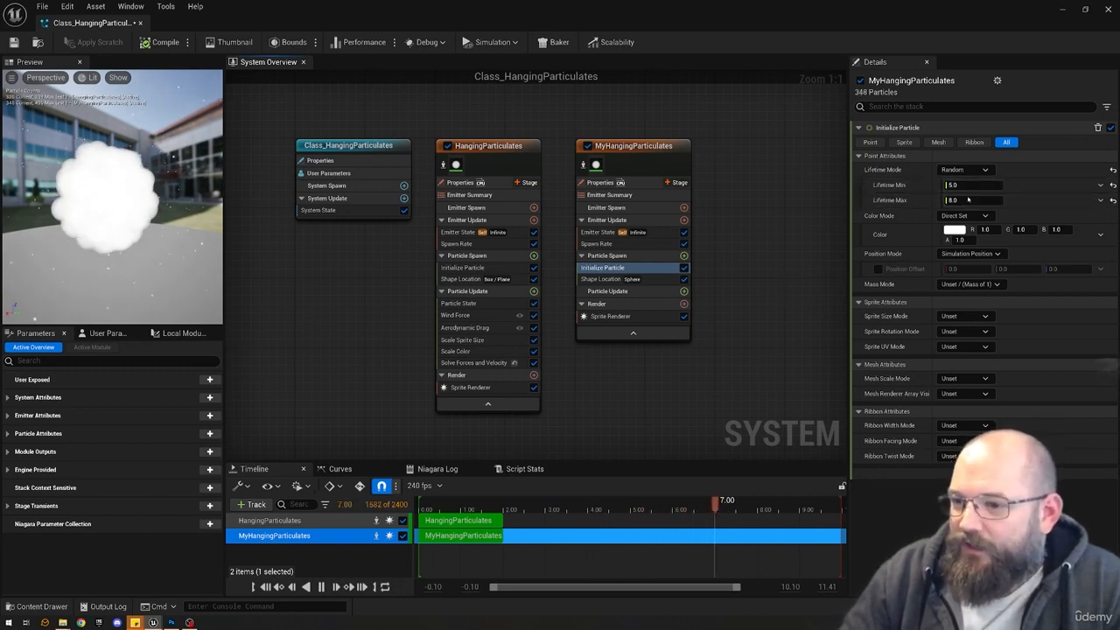
text(7)
key(Return)
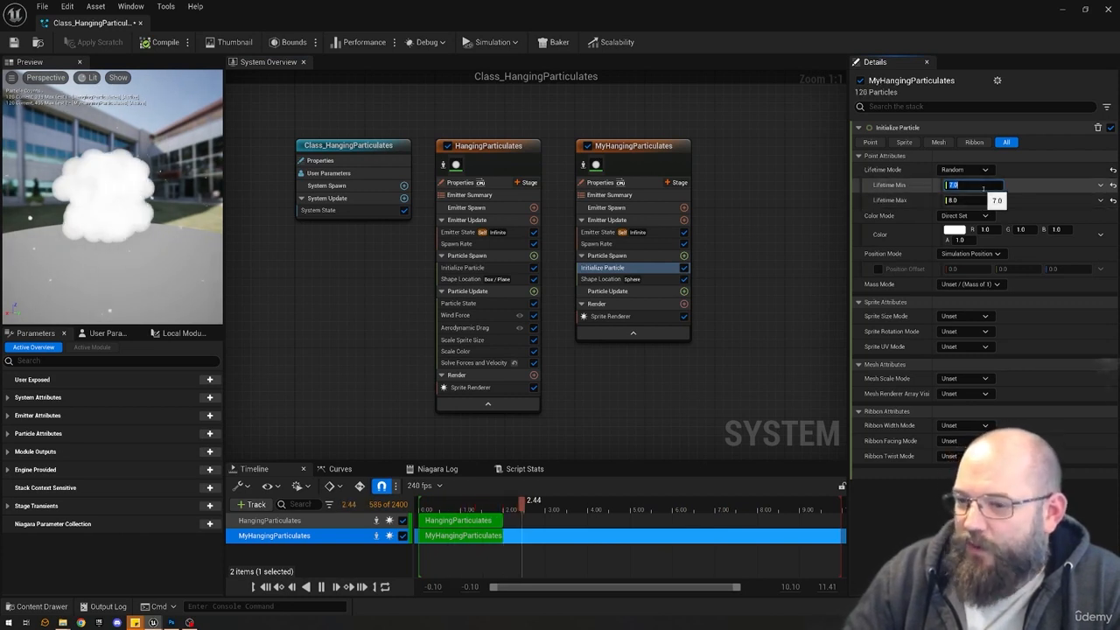
text(6)
key(Return)
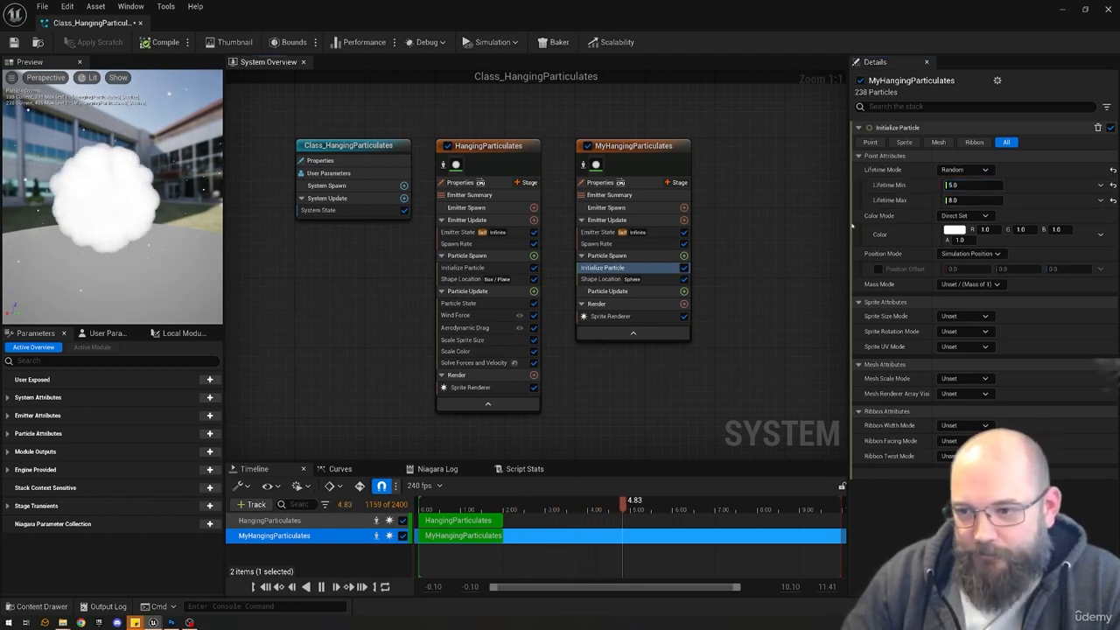
Compare the sprite attributes of the two emitters' Initialize Particle modules.
click(464, 267)
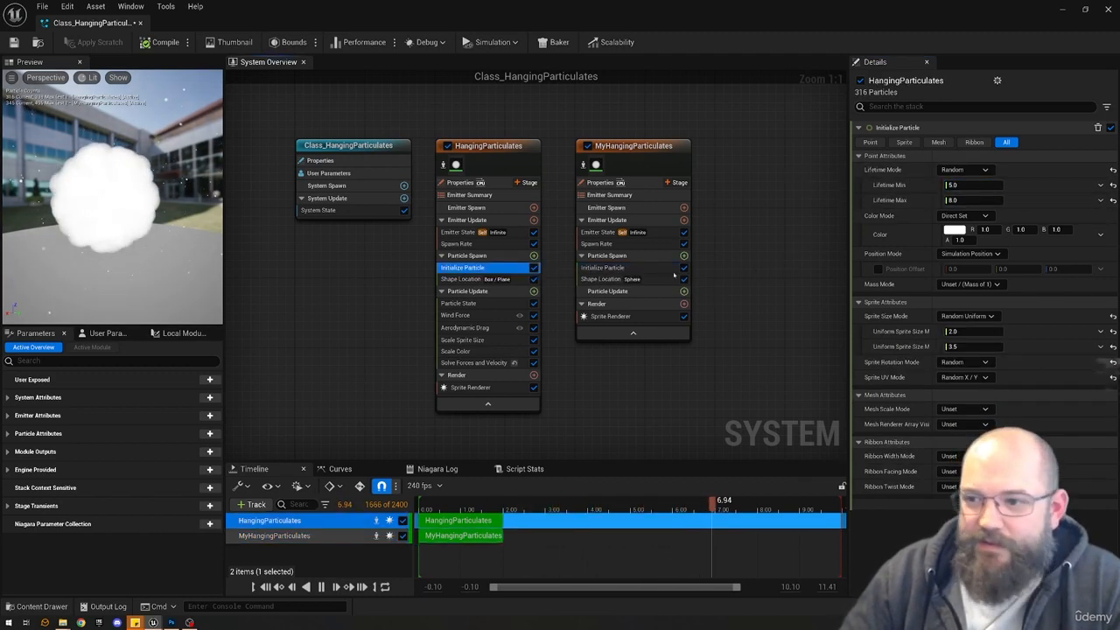
click(627, 270)
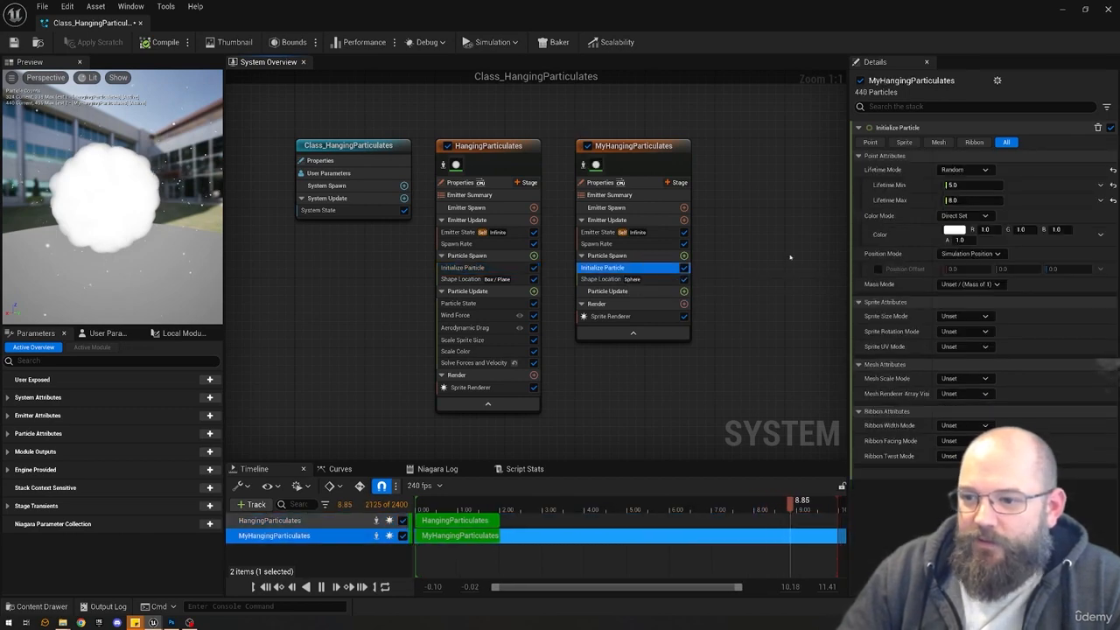
click(467, 268)
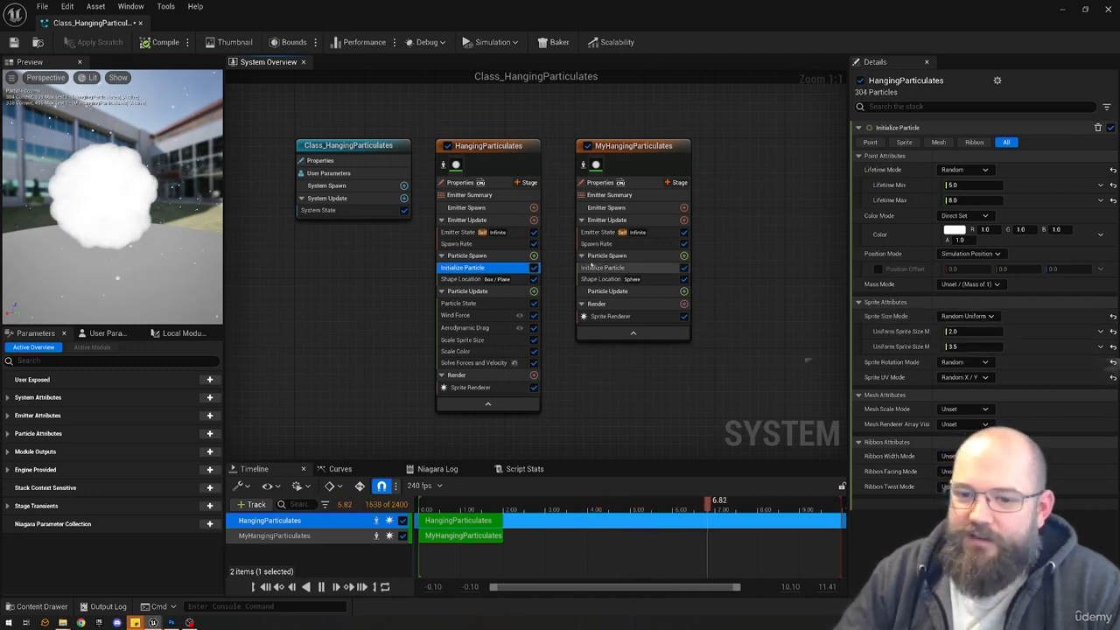
Set the Sprite Size Mode to Uniform in MyHangingParticulates' Initialize Particle module and review its Sprite Renderer.
click(623, 266)
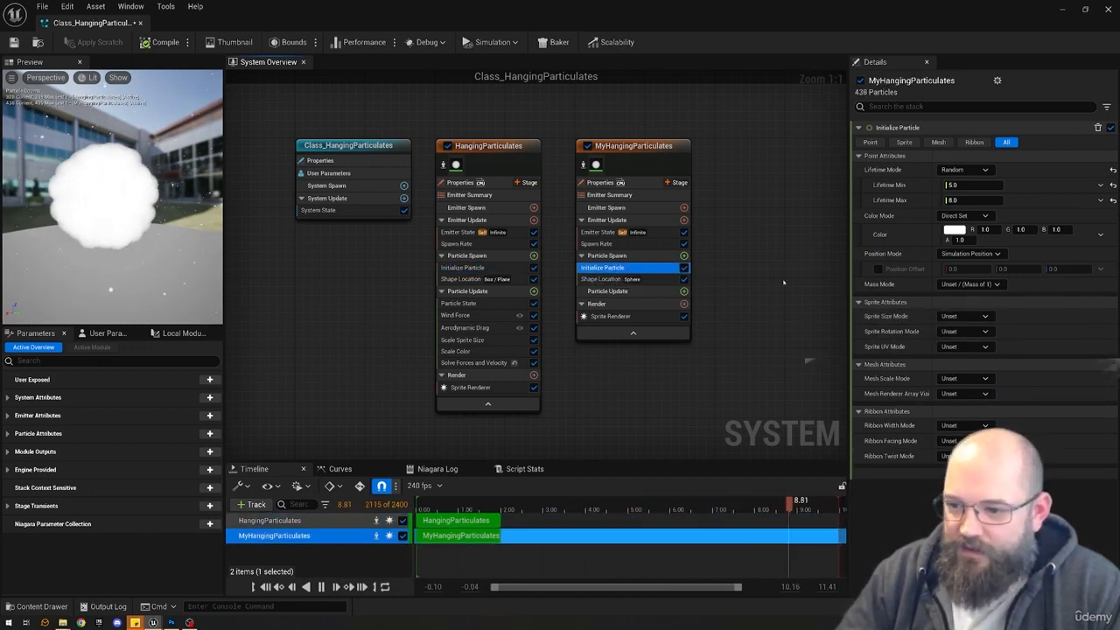
click(964, 316)
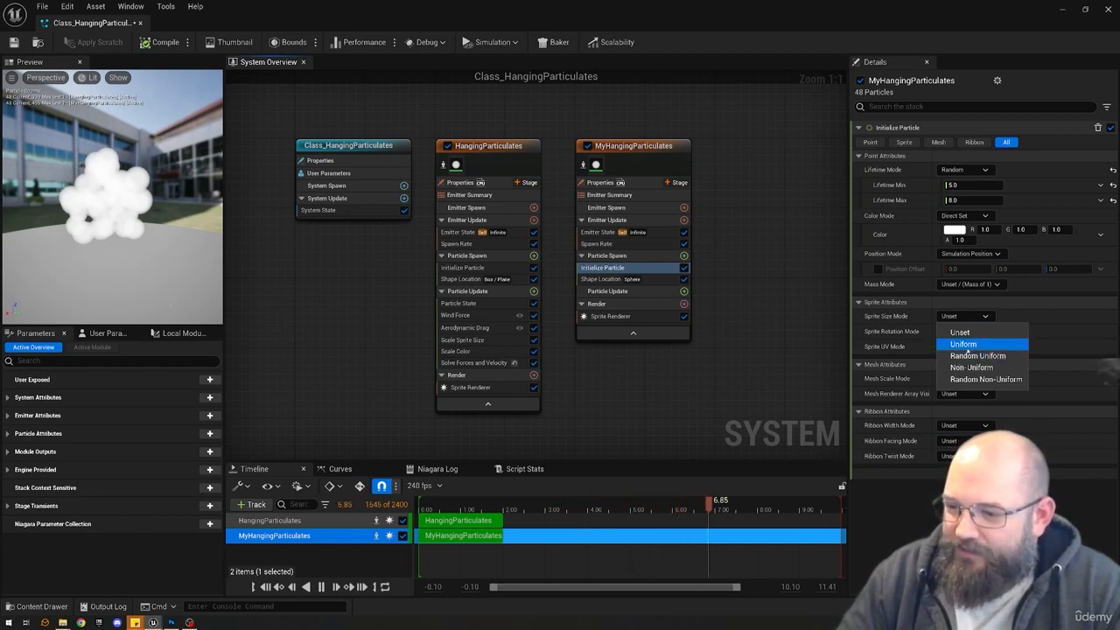
click(962, 343)
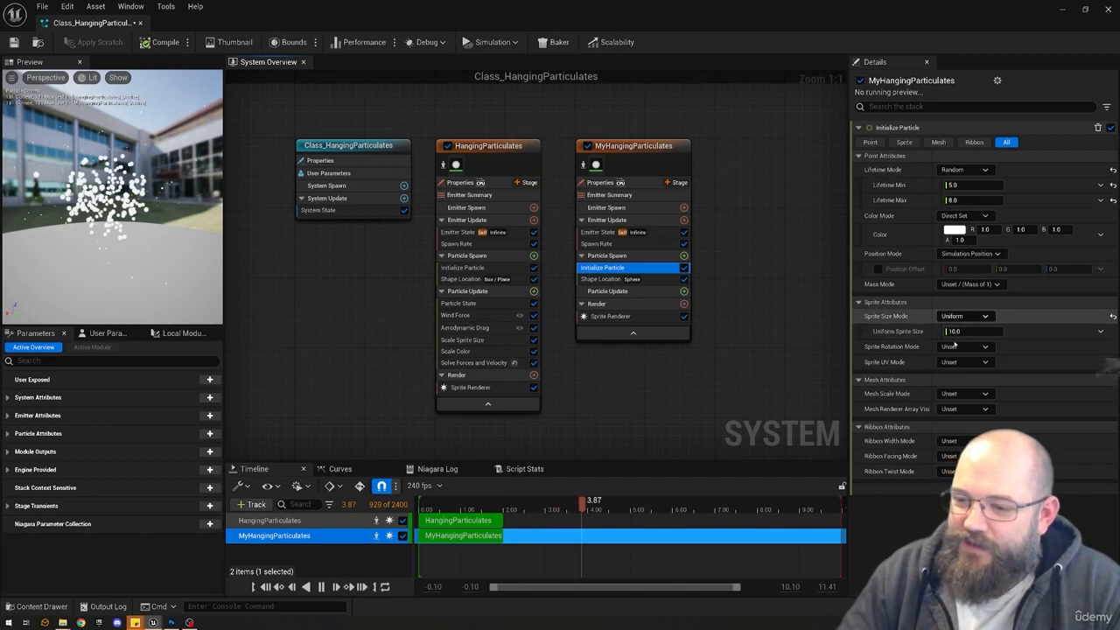
click(621, 317)
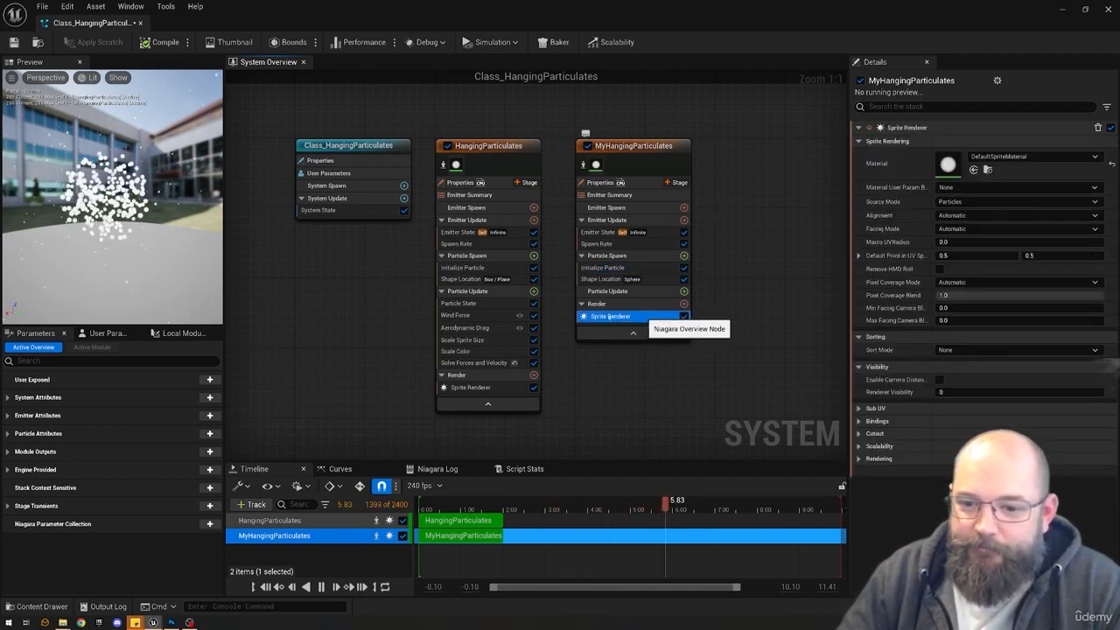
click(621, 267)
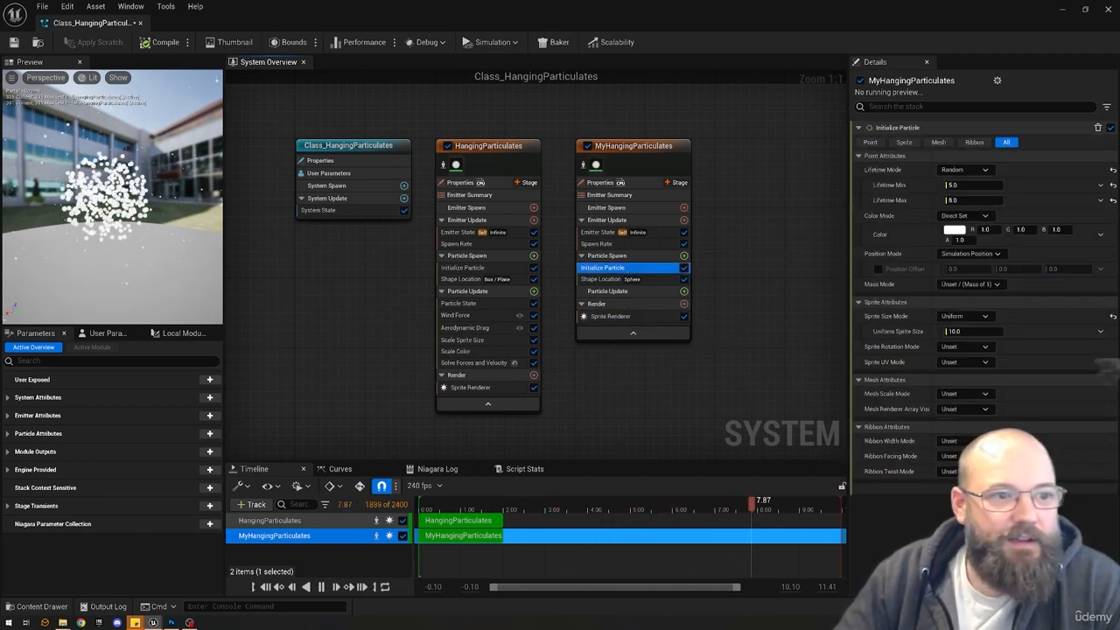
Switch the preview viewport's view mode to Wireframe to show the sprite outlines.
click(45, 78)
click(89, 78)
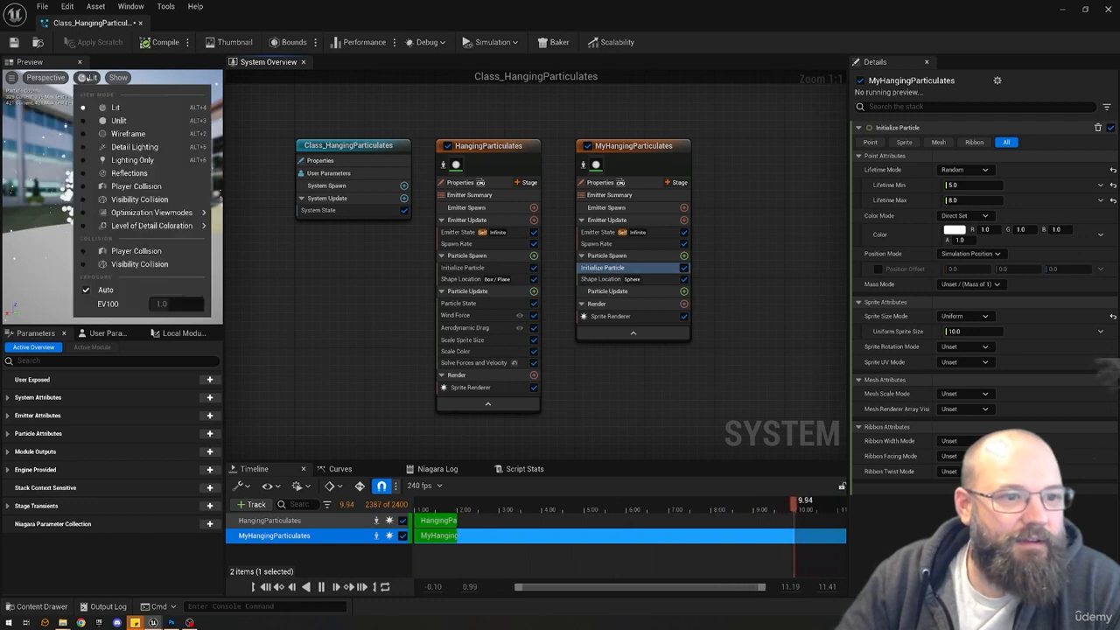
click(128, 134)
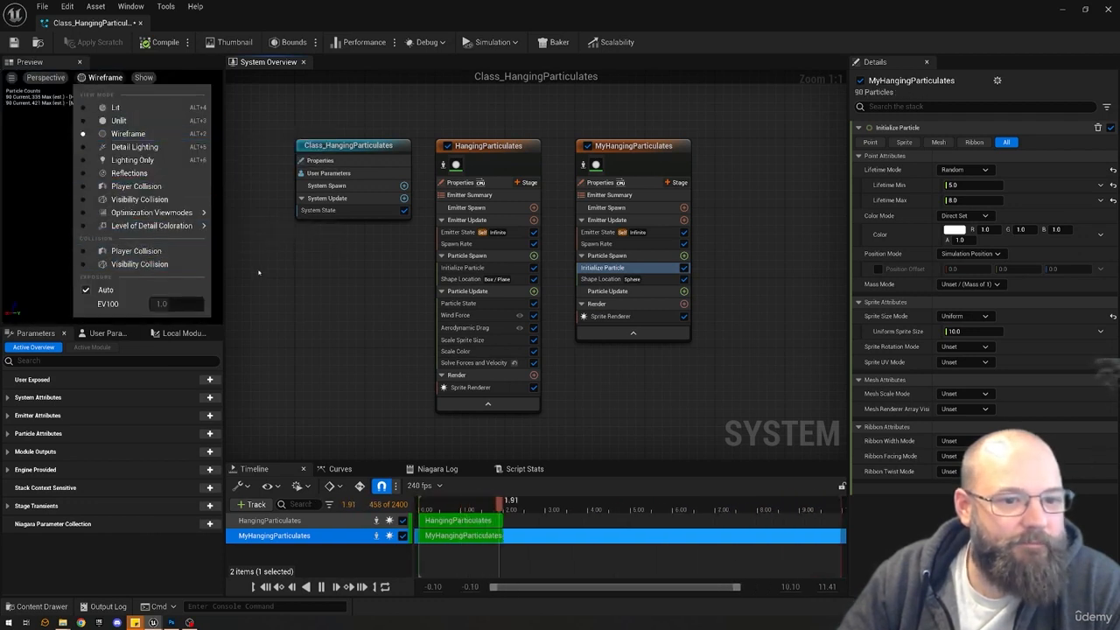
click(255, 268)
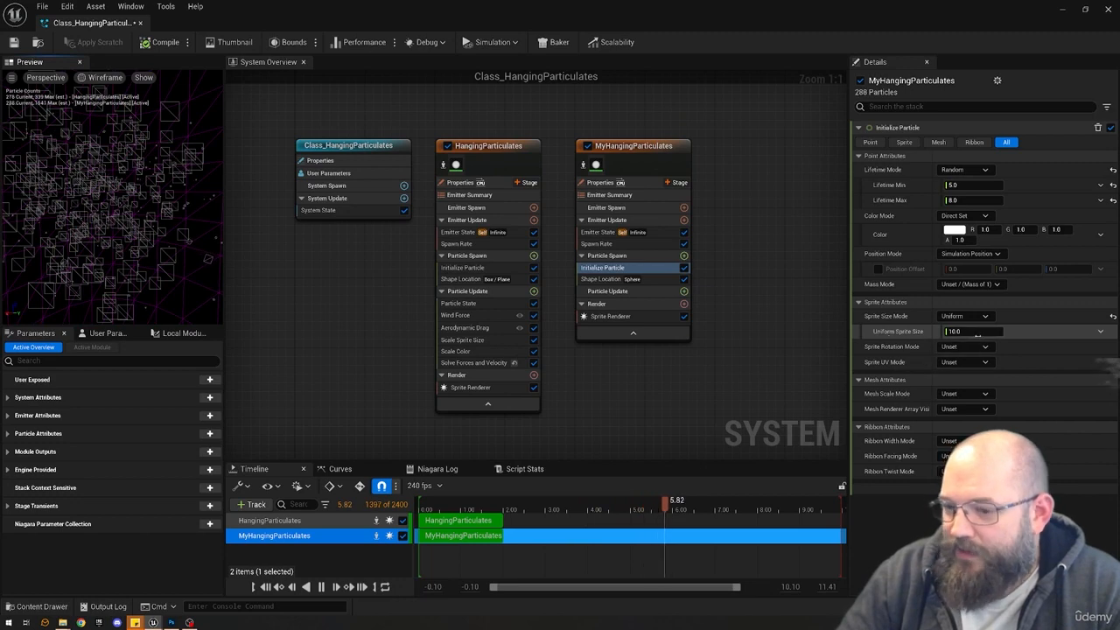
Try Uniform Sprite Size values of 50 and 5 in MyHangingParticulates' Initialize Particle module and inspect the sprites in the preview.
click(977, 332)
text(50)
key(Return)
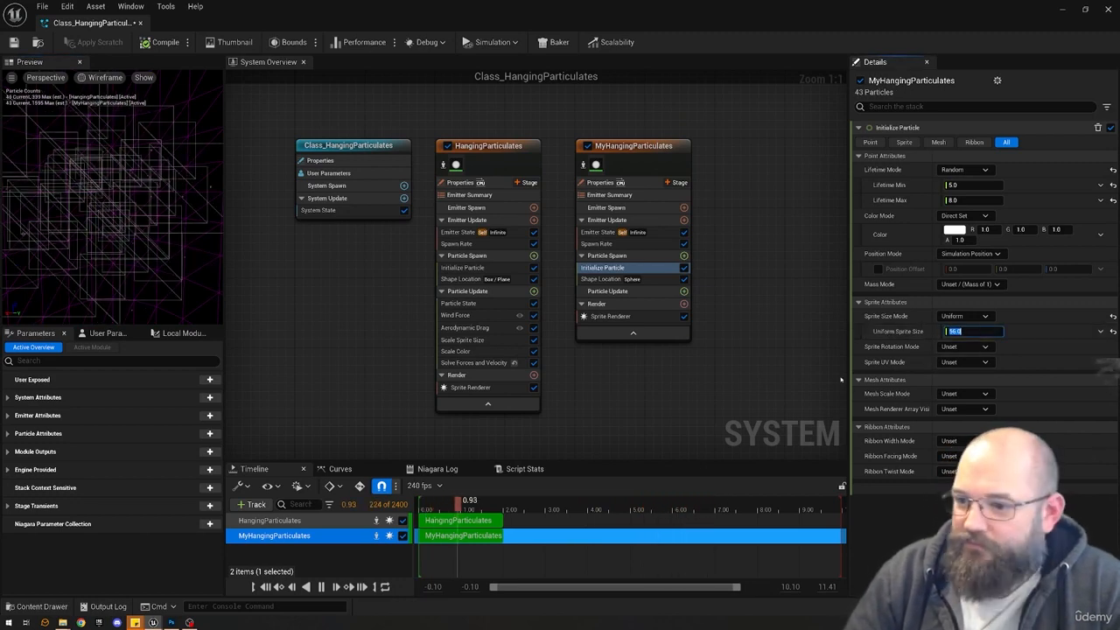
text(5)
key(Return)
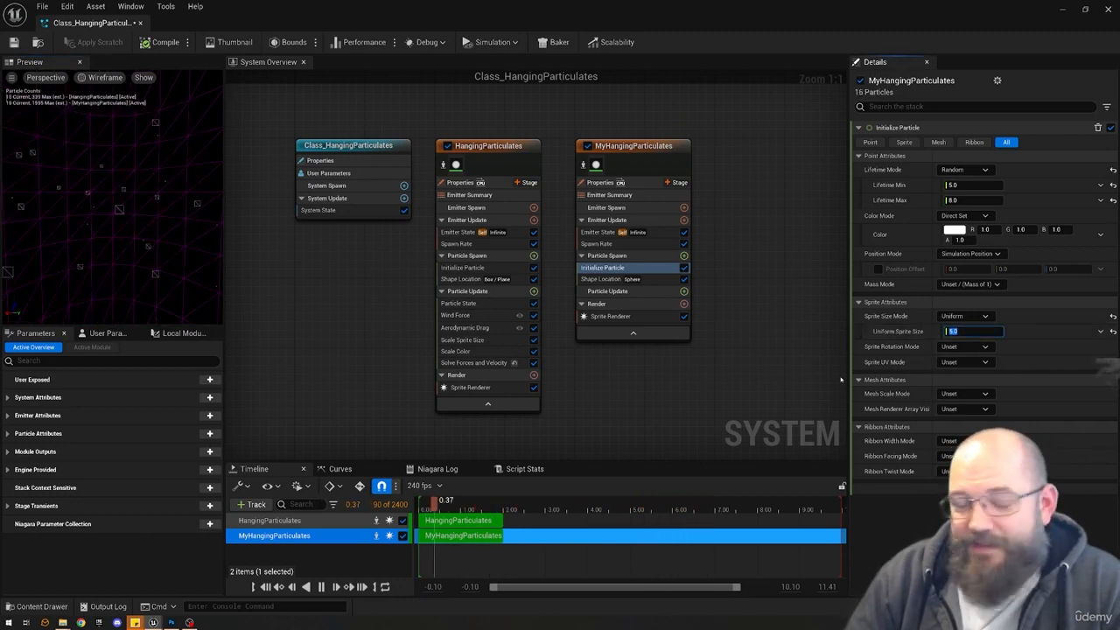
right_drag(119, 236, 119, 254)
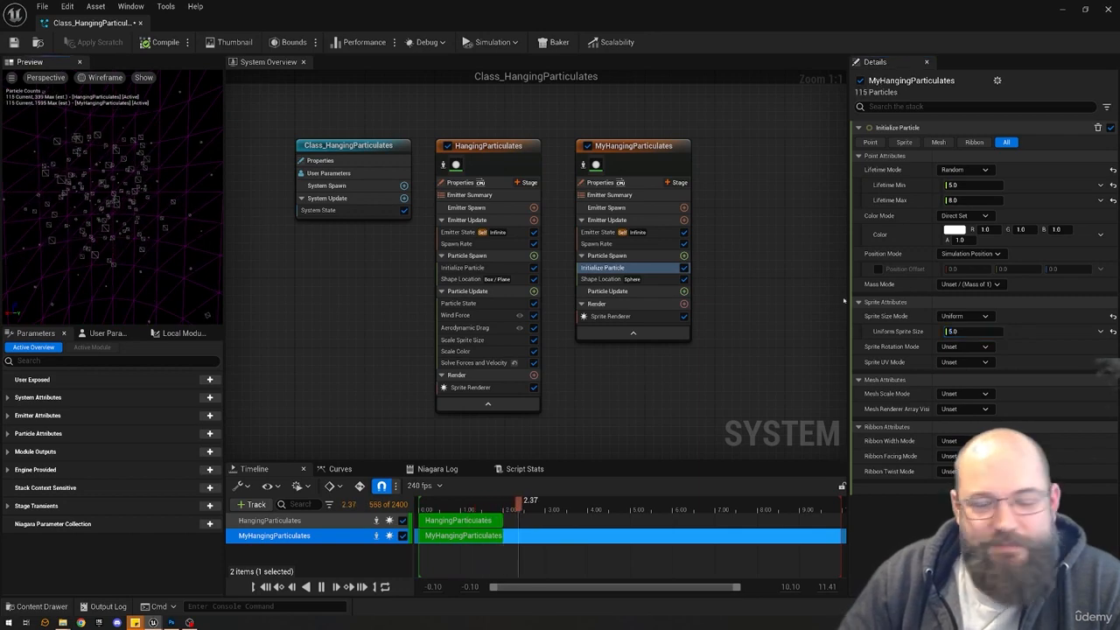
Try a Uniform Sprite Size of 15 in MyHangingParticulates' Initialize Particle module, and set it to 500.
click(964, 332)
text(10)
key(Return)
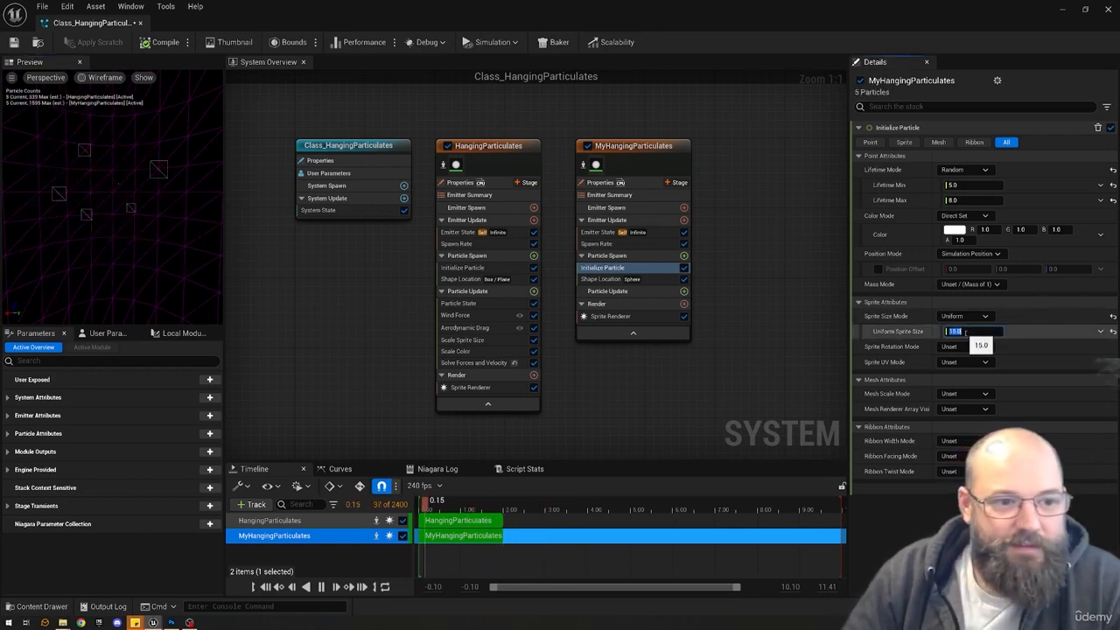
text(500)
key(Return)
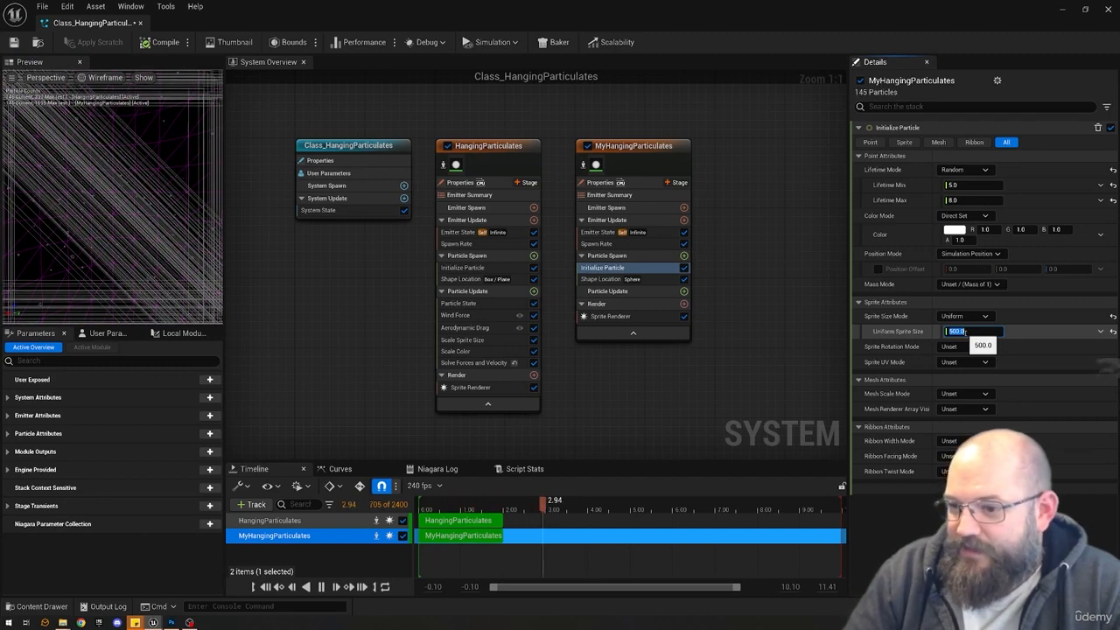
Try uniform sprite sizes of 1, 5, 1, 0.1, 5 and 50 in turn for the MyHangingParticulates particles.
text(1)
key(Return)
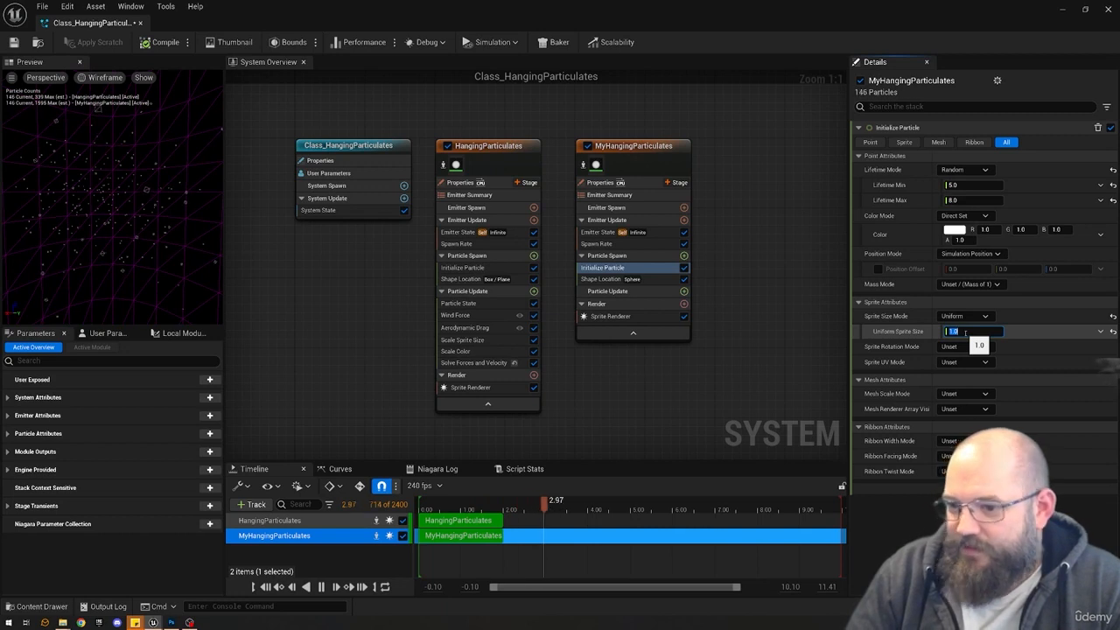
text(5)
key(Return)
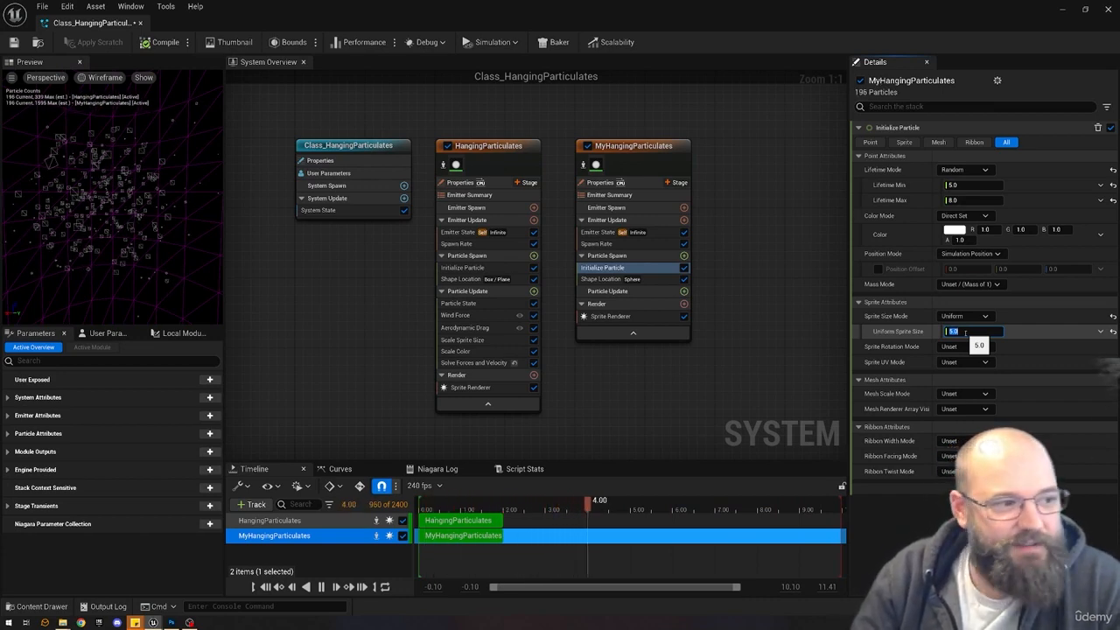
text(1)
key(Return)
text(0.1)
key(Return)
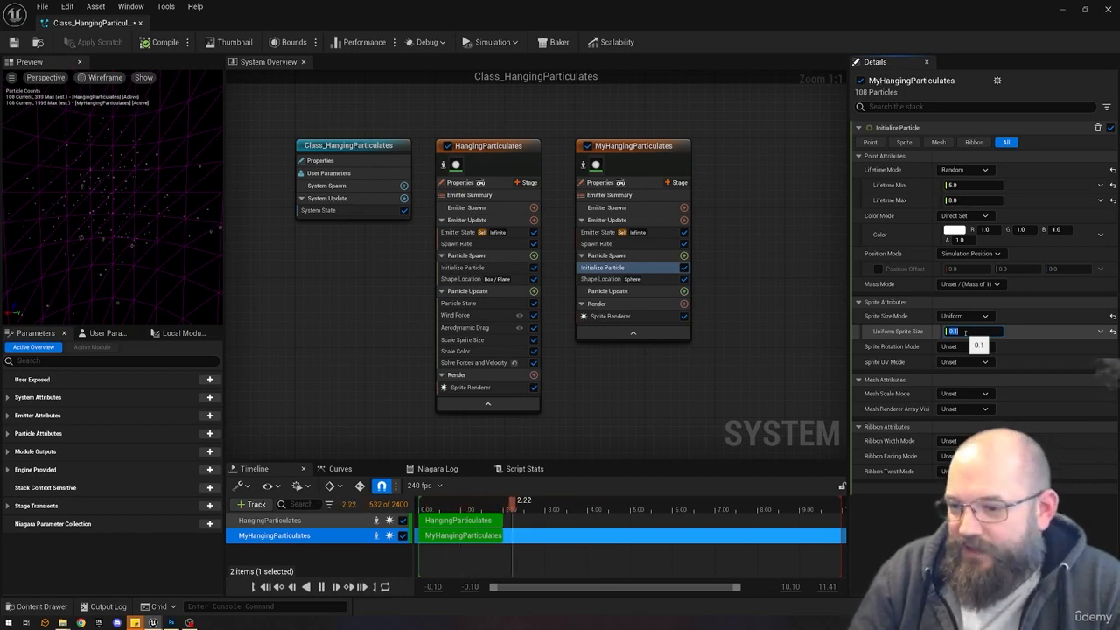
text(5)
key(Return)
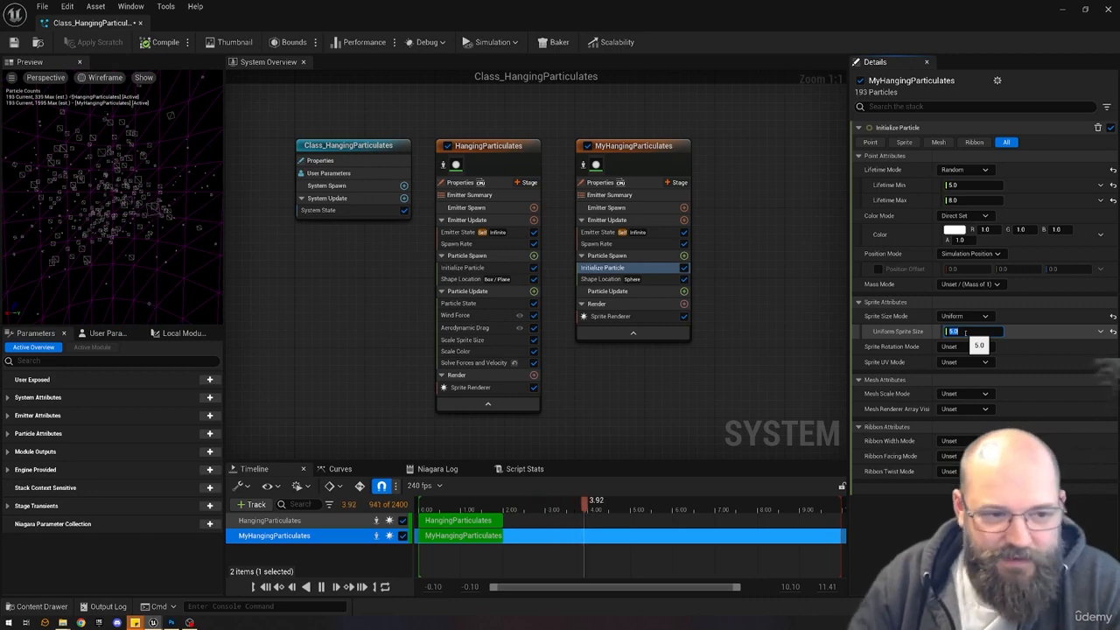
text(50)
key(Return)
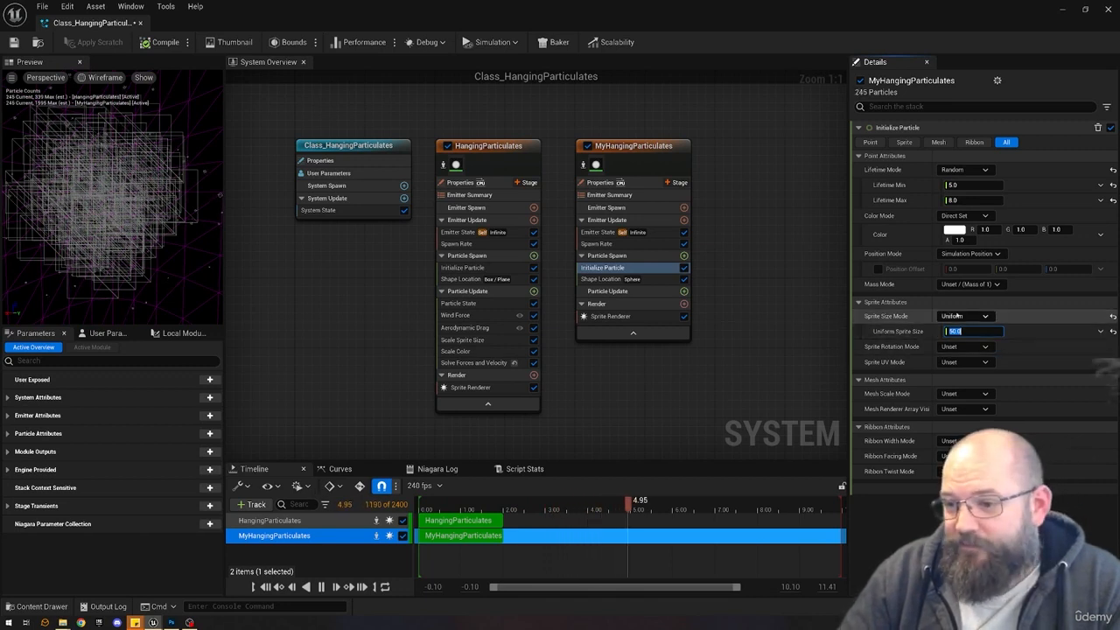
Switch the sprite size mode to Non-Uniform and set the sprite size's second value to 50.
click(961, 316)
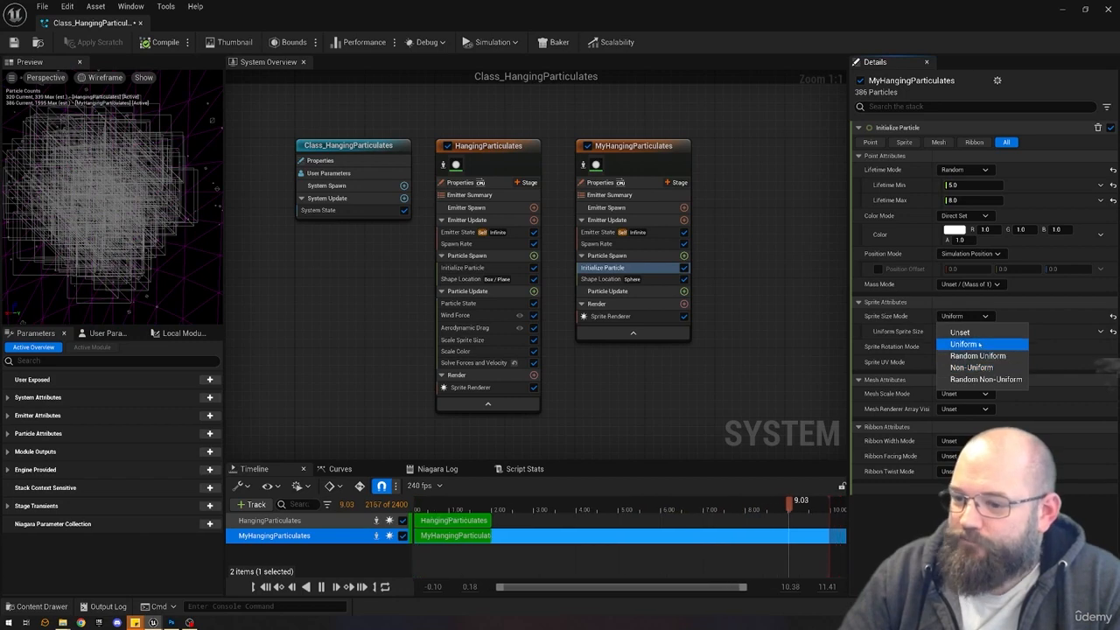
click(970, 367)
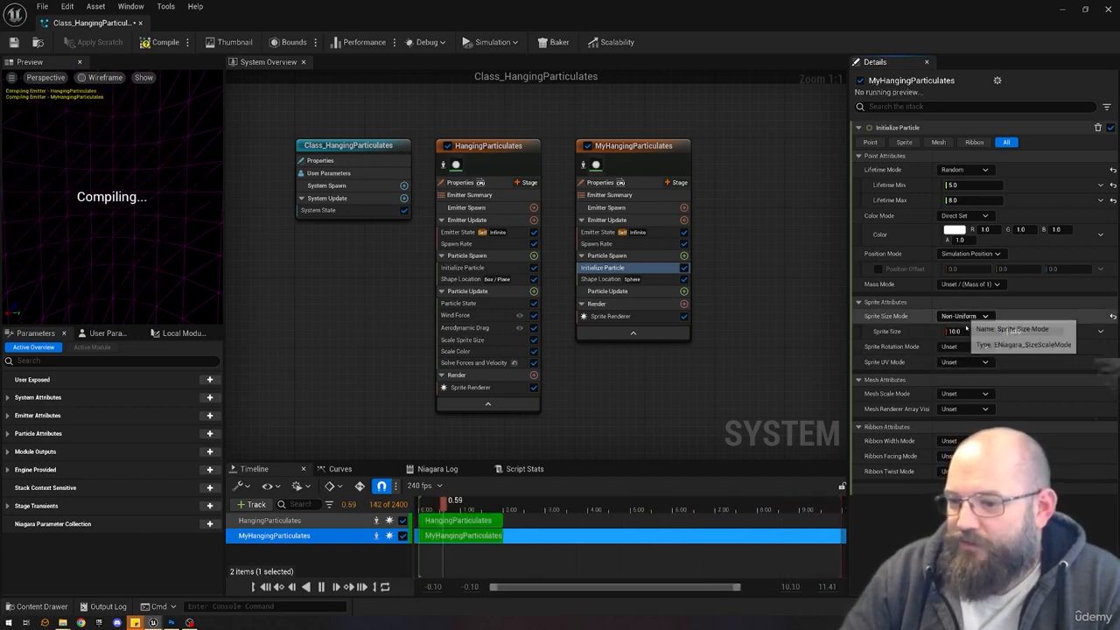
click(1030, 331)
text(50)
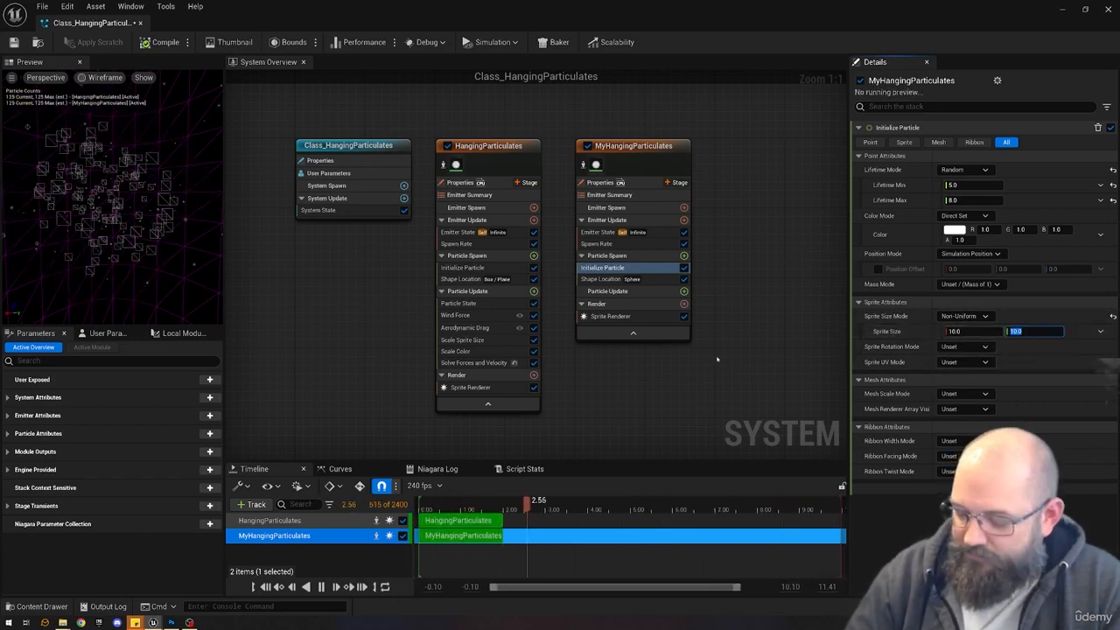
key(Return)
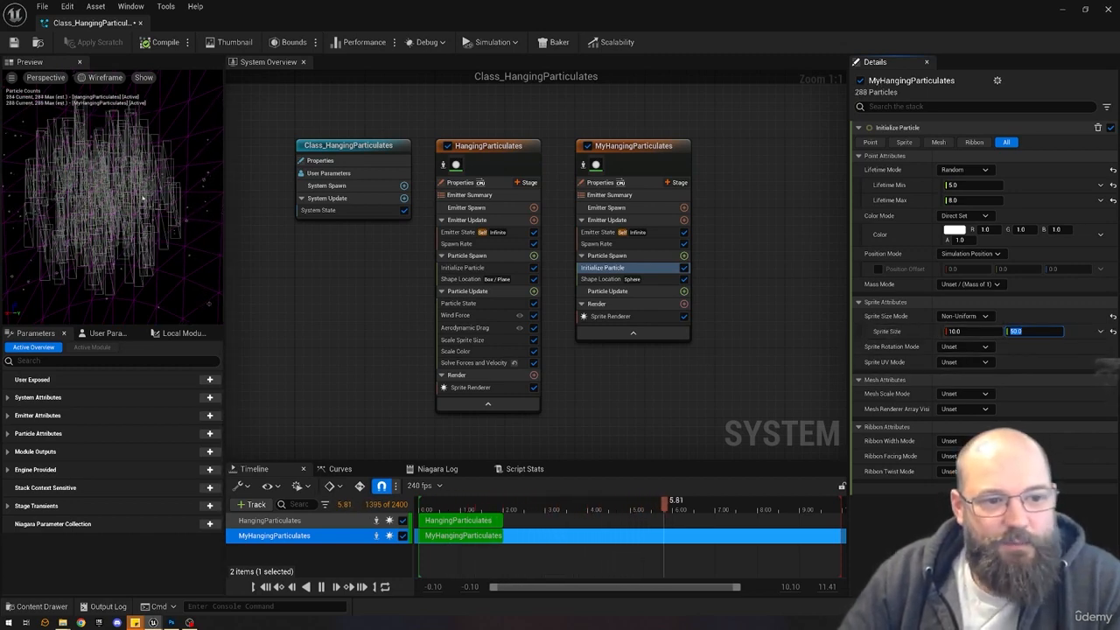
key(Return)
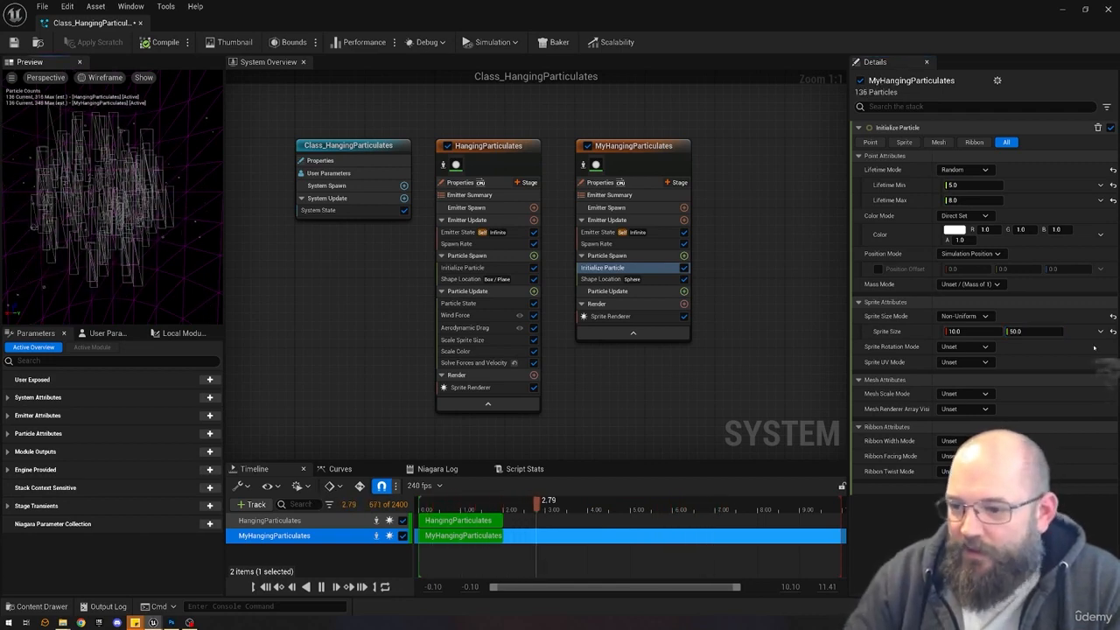
Change the sprite size mode to Random Uniform and widen the property name column so the full labels show.
click(969, 318)
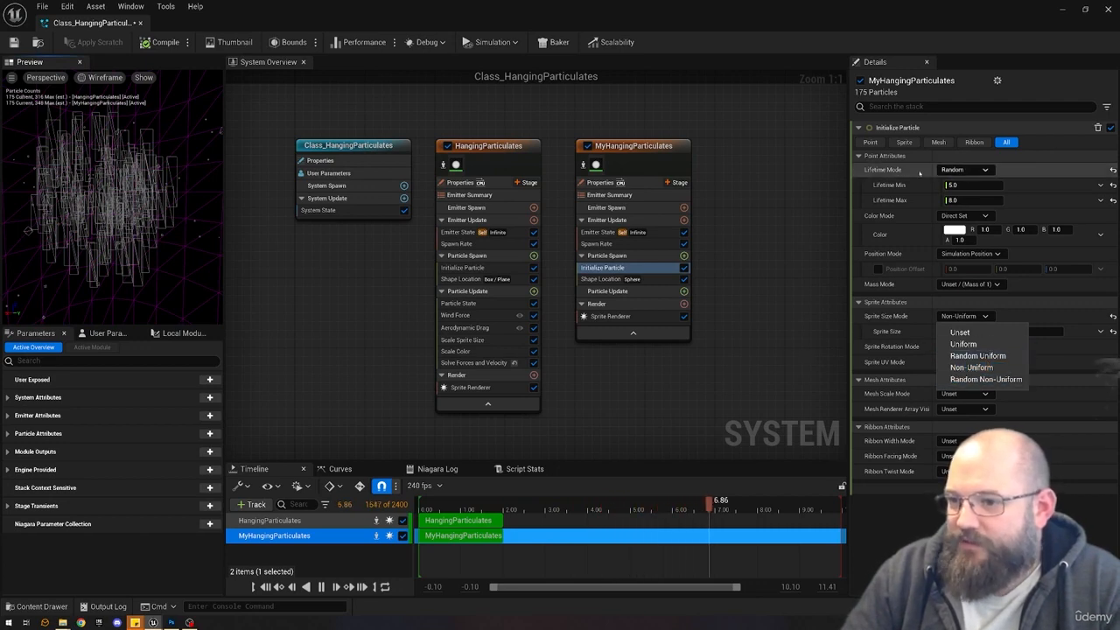
click(977, 356)
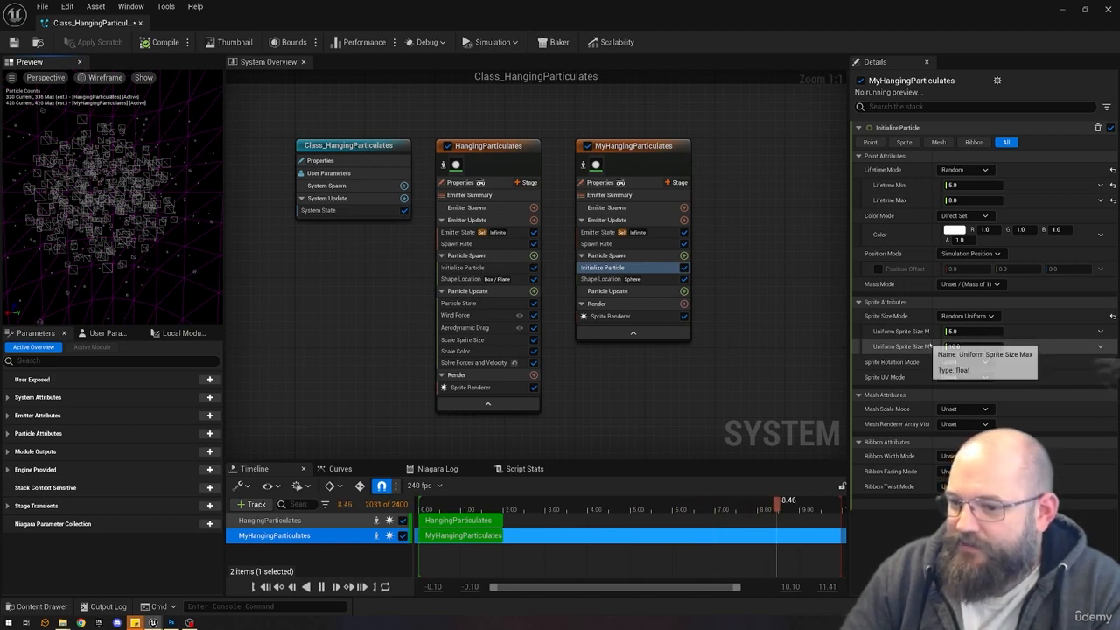
drag(931, 346, 953, 346)
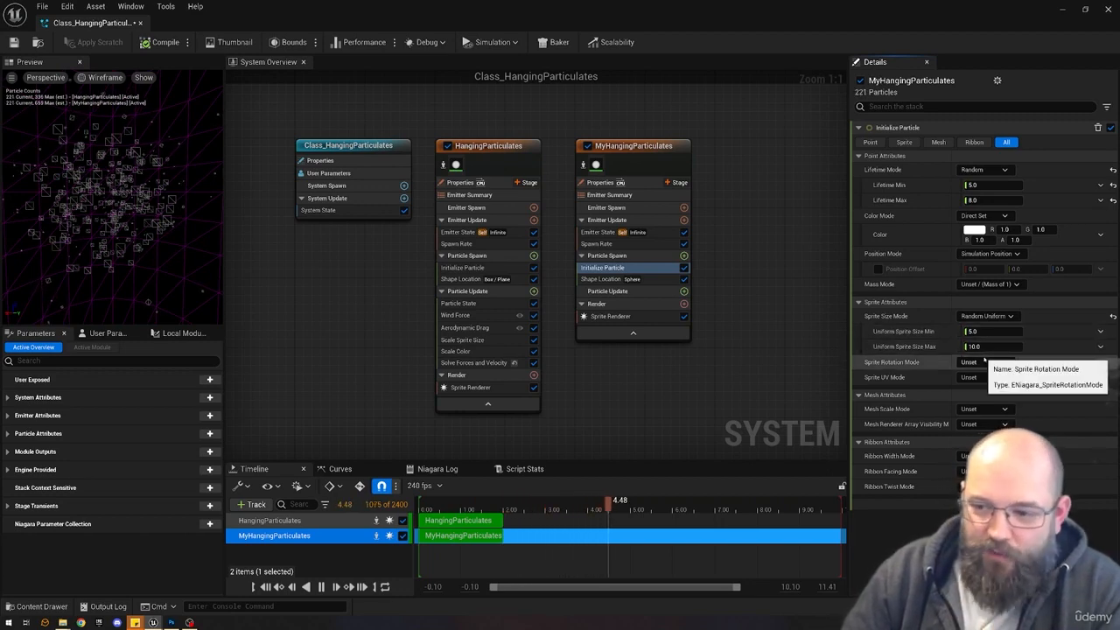
Switch the sprite size mode to Random Non-Uniform and set the maximum sprite size to 50 by 150.
click(987, 316)
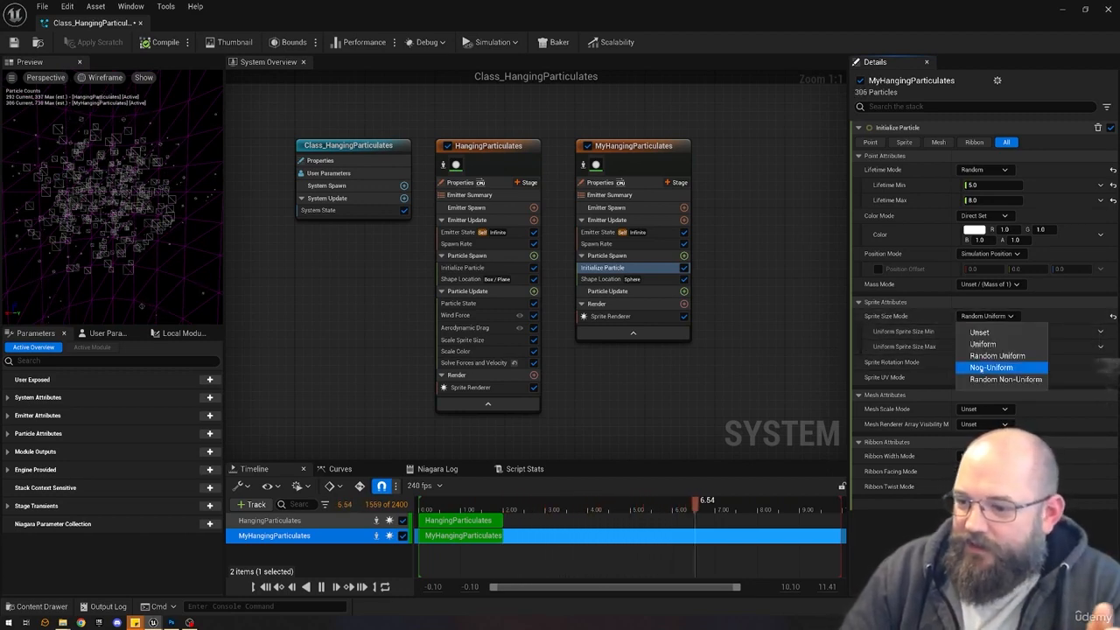
click(1001, 378)
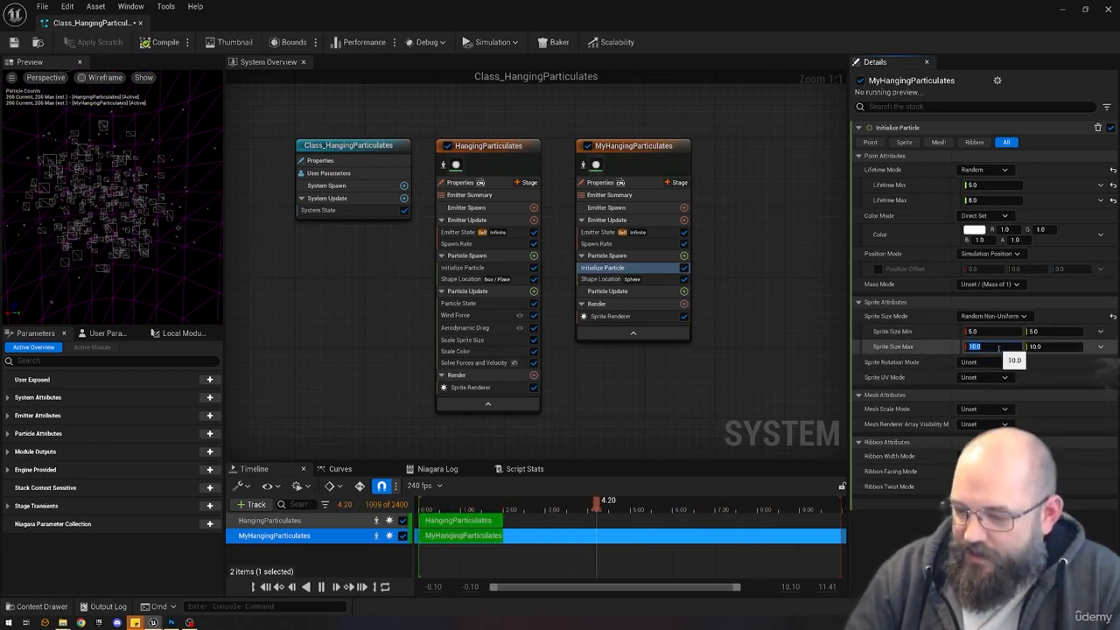
text(50)
key(Tab)
text(150)
key(Return)
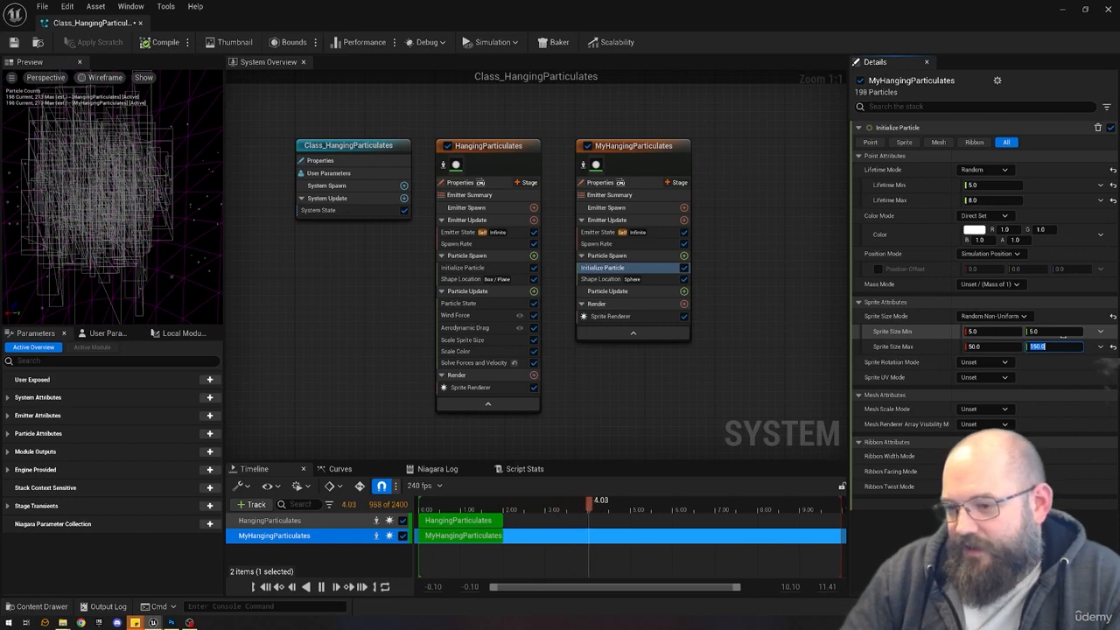
Set the first value of the minimum sprite size to 1.
click(1054, 331)
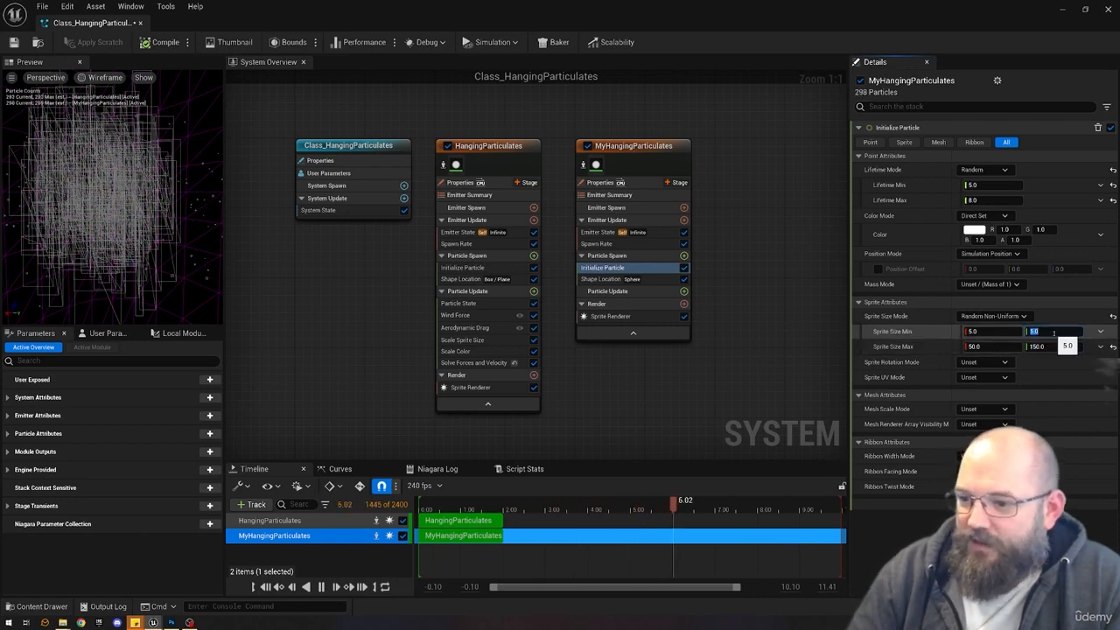
key(shift+Tab)
text(1)
key(Return)
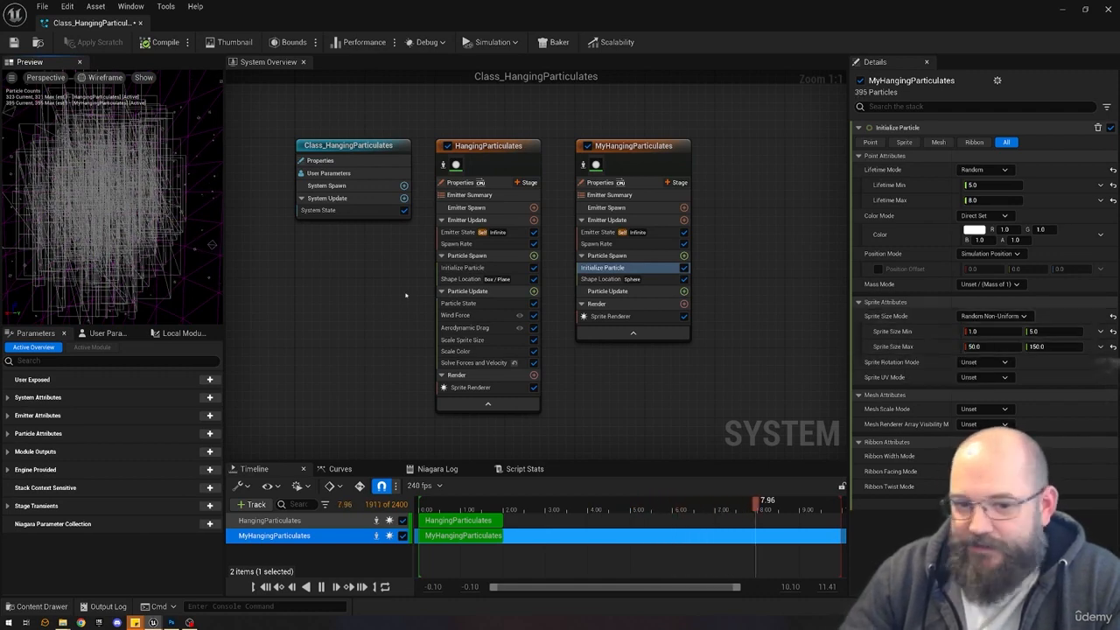
Match MyHangingParticulates to the HangingParticulates emitter's sprite sizing: Random Uniform mode with minimum 2 and maximum 3.5.
click(463, 266)
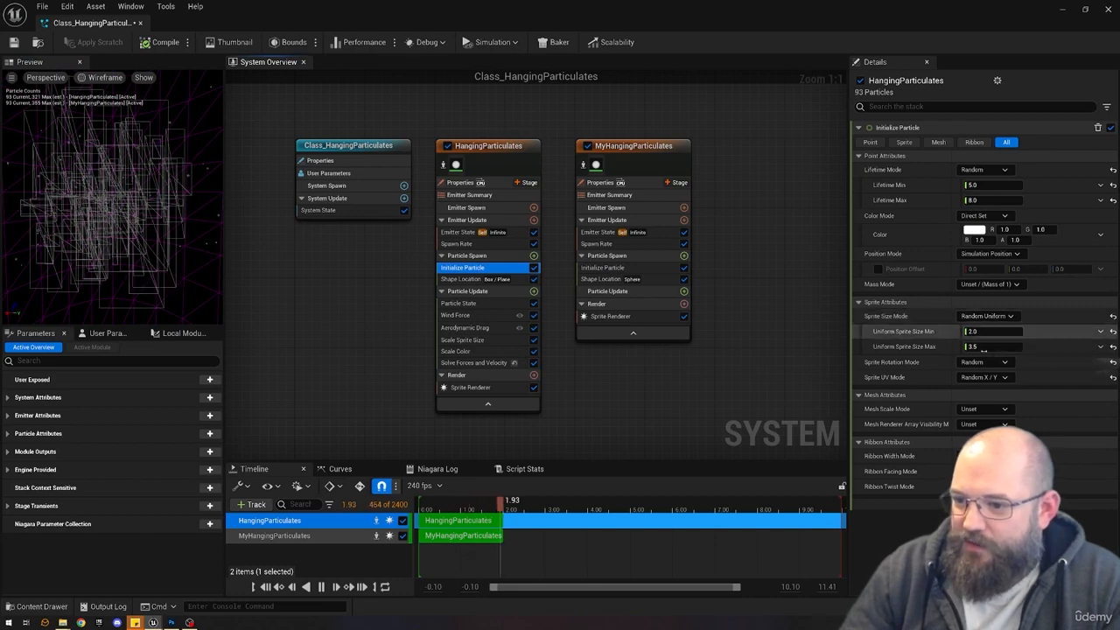
click(612, 267)
click(993, 316)
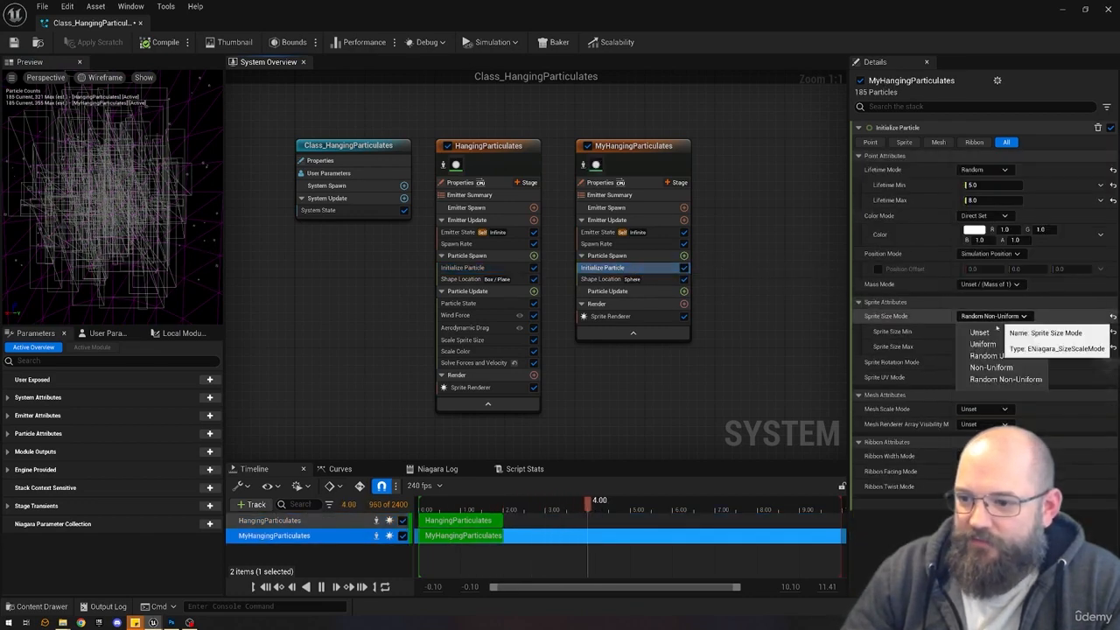
click(997, 355)
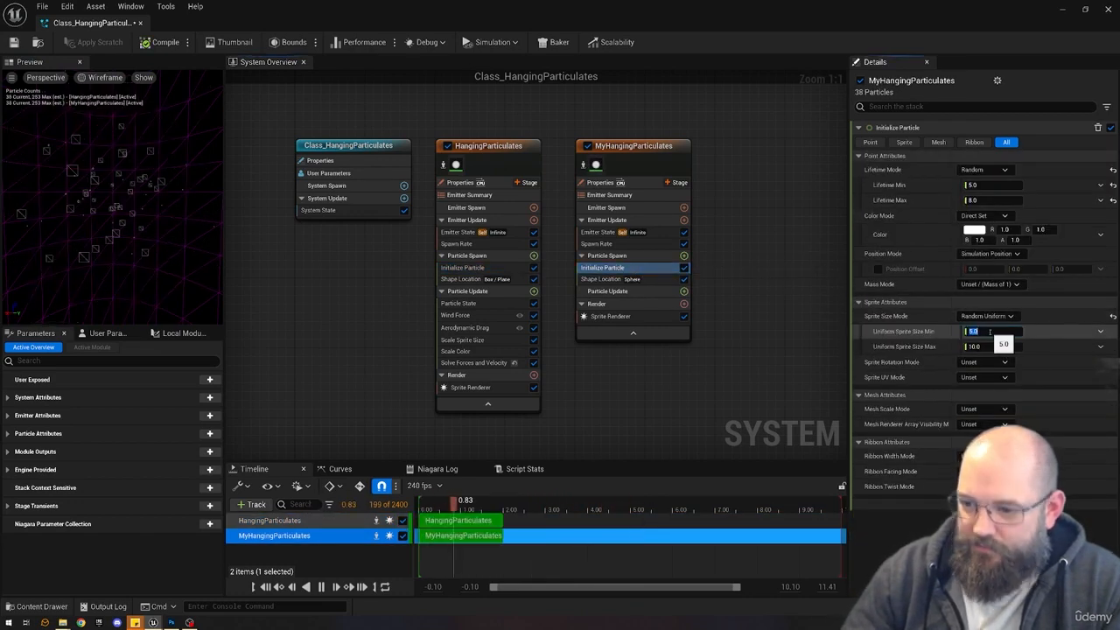
click(989, 331)
text(2)
key(Tab)
text(3.5)
key(Return)
click(773, 271)
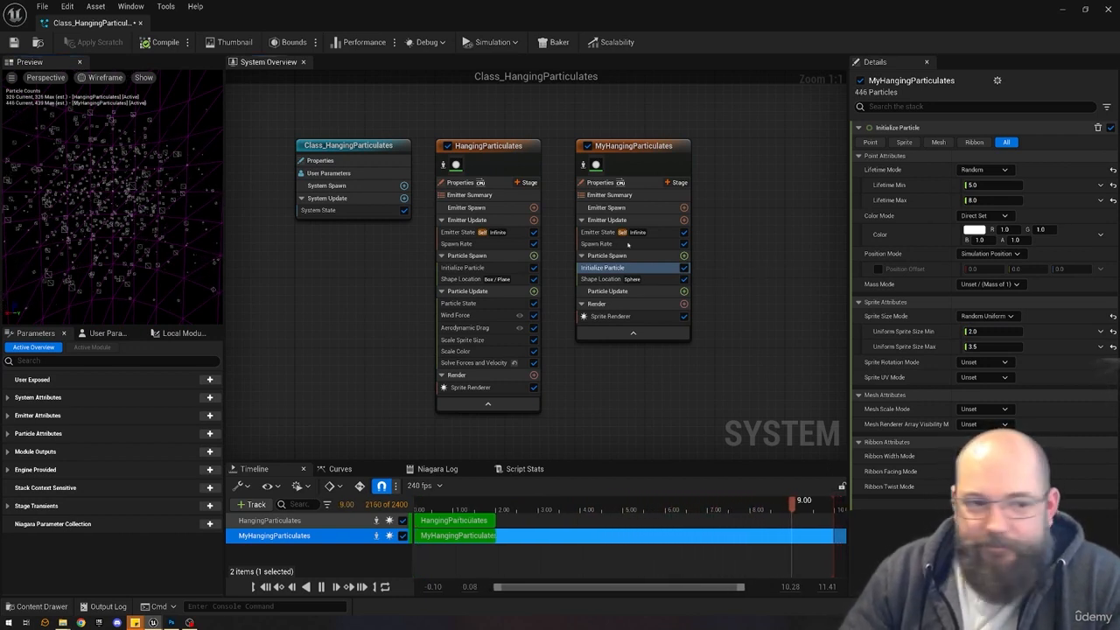
Compare both emitters' Initialize Particle settings, then try a uniform sprite size maximum of 50 on MyHangingParticulates.
click(484, 267)
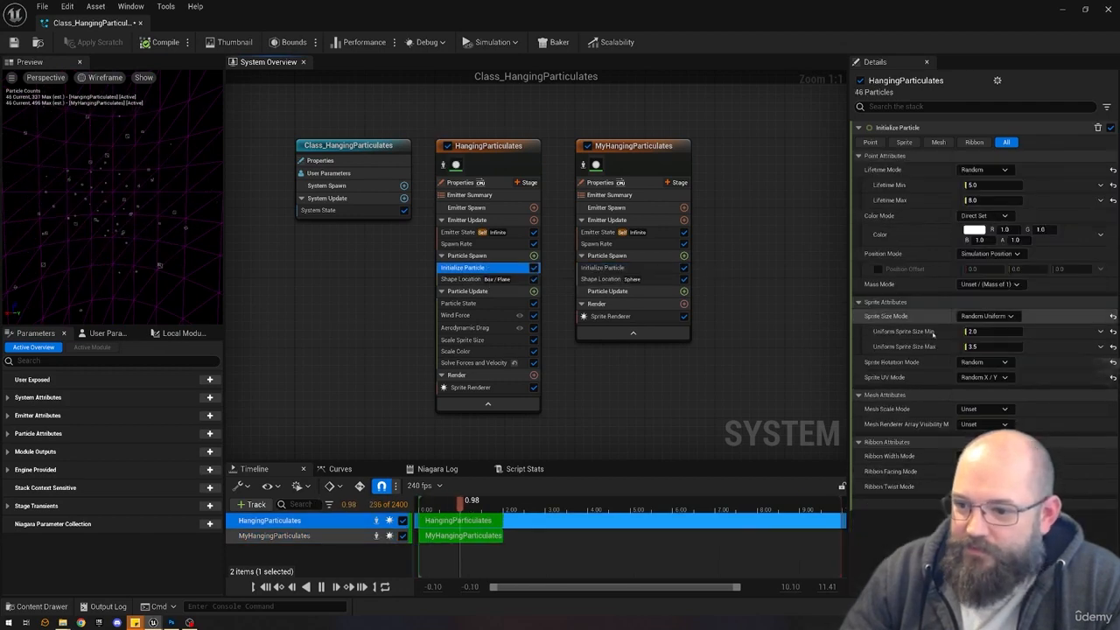
click(630, 268)
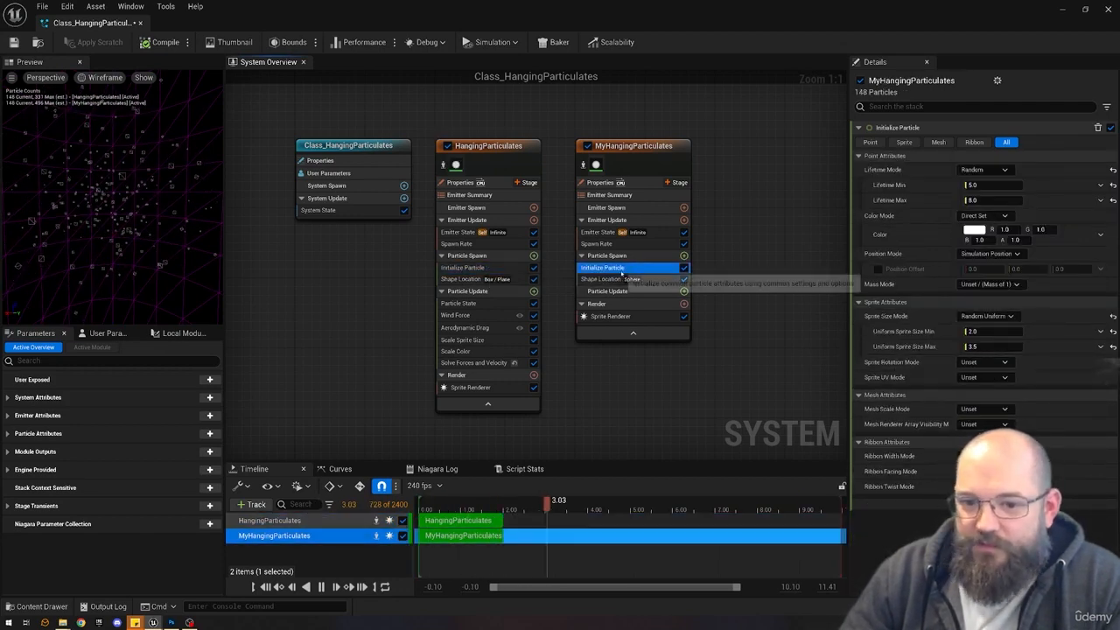
click(996, 347)
text(50)
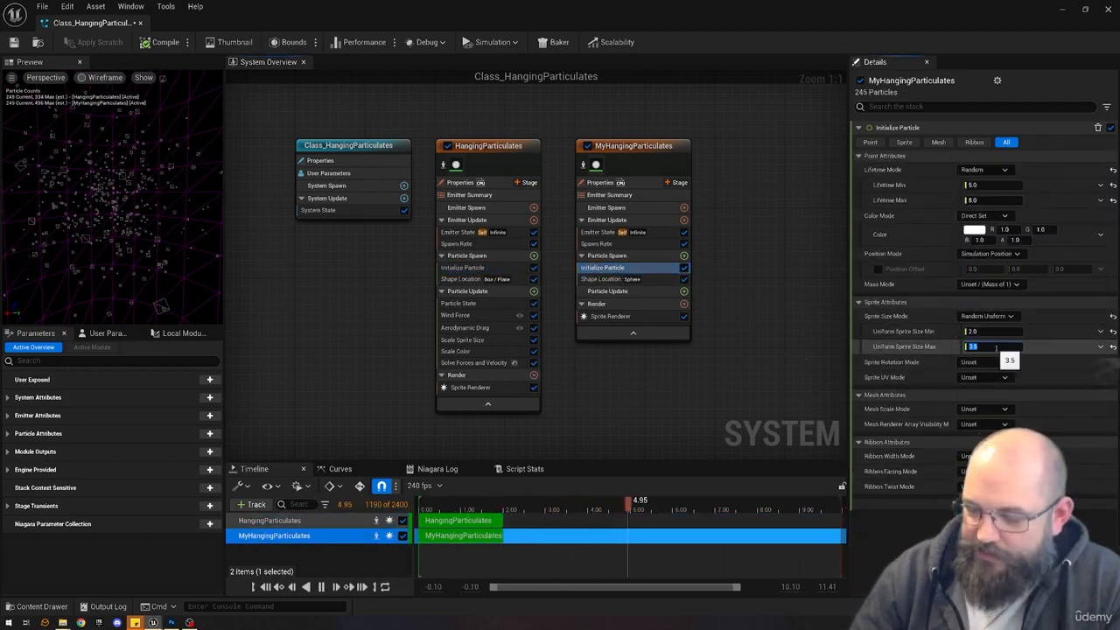
key(Return)
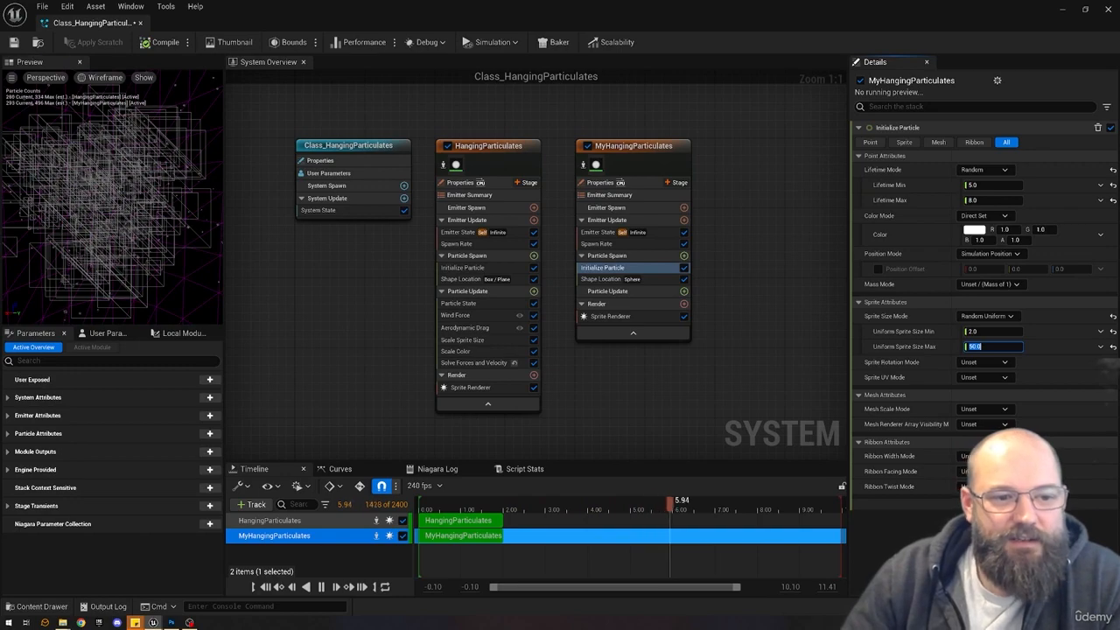
drag(112, 210, 132, 215)
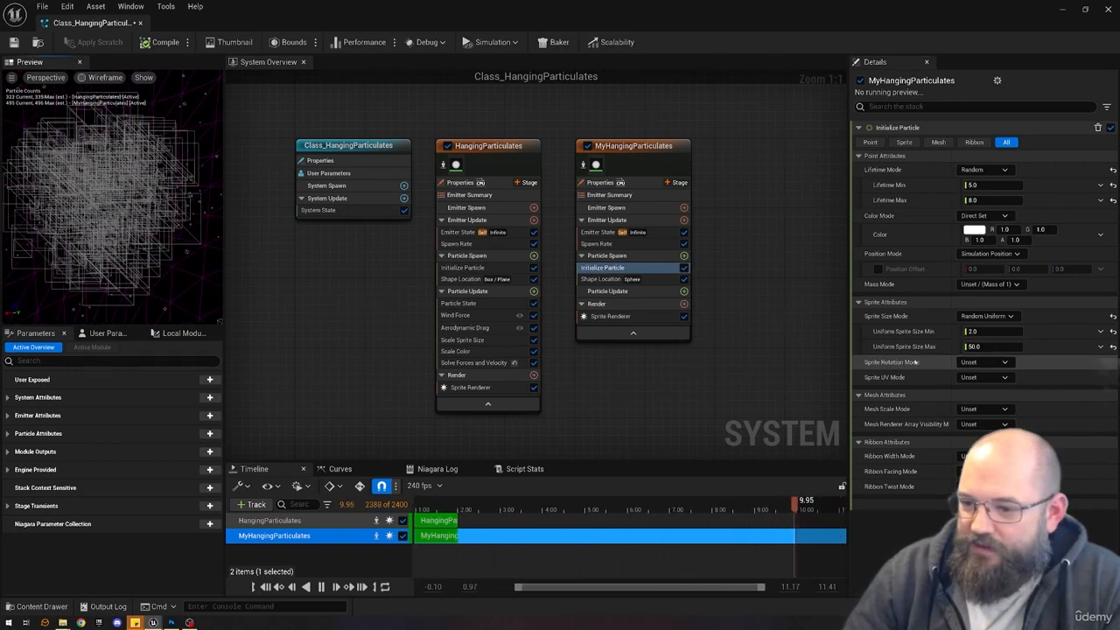
Set the MyHangingParticulates sprite rotation mode to Random.
click(915, 362)
click(979, 362)
click(980, 388)
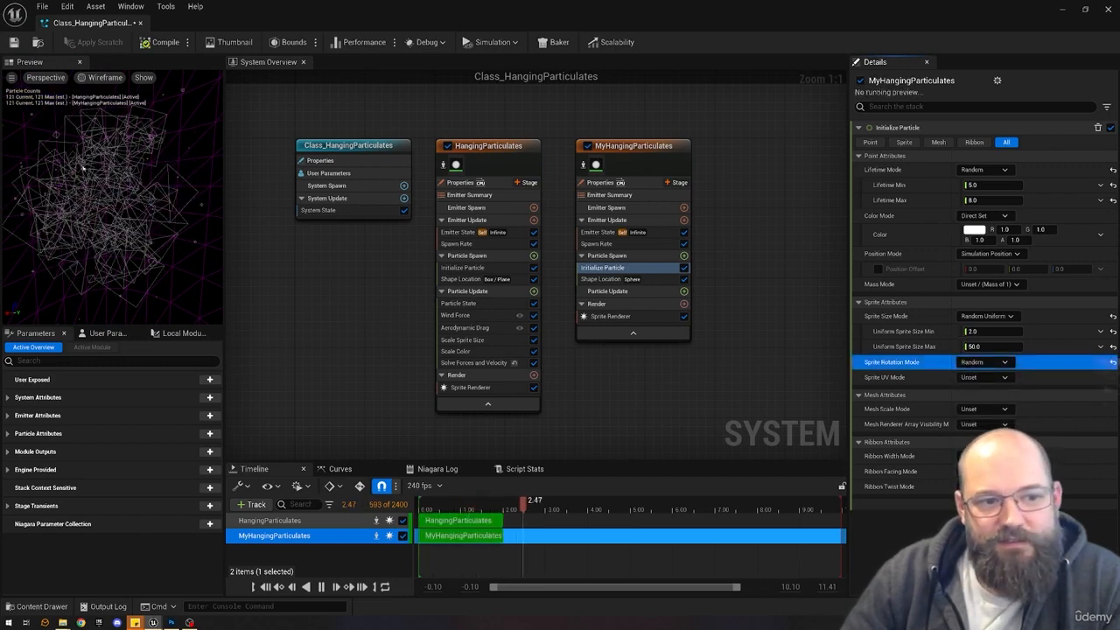
Examine the randomly rotated sprites in the preview, alternating between lit and wireframe view modes and finishing in lit.
key(alt+4)
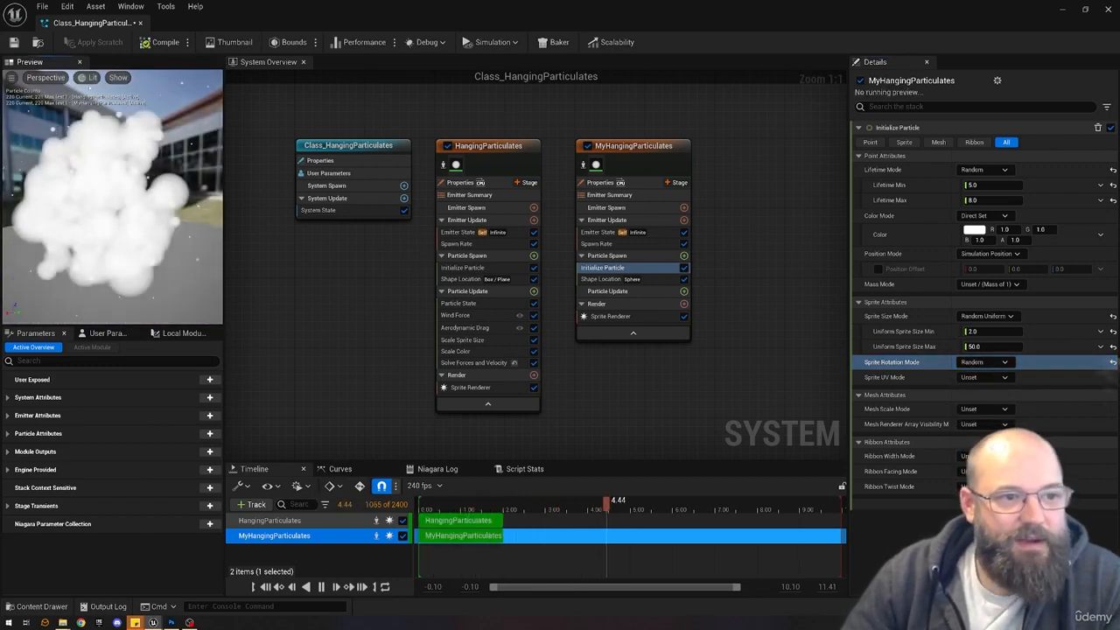
click(90, 78)
click(117, 108)
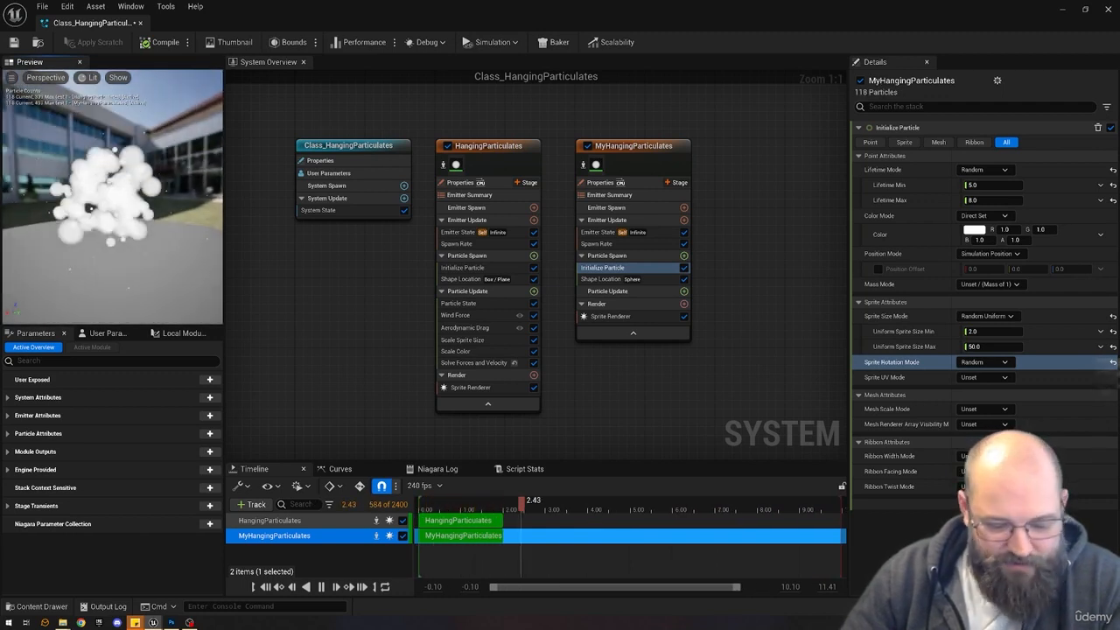
key(alt+3)
key(alt+2)
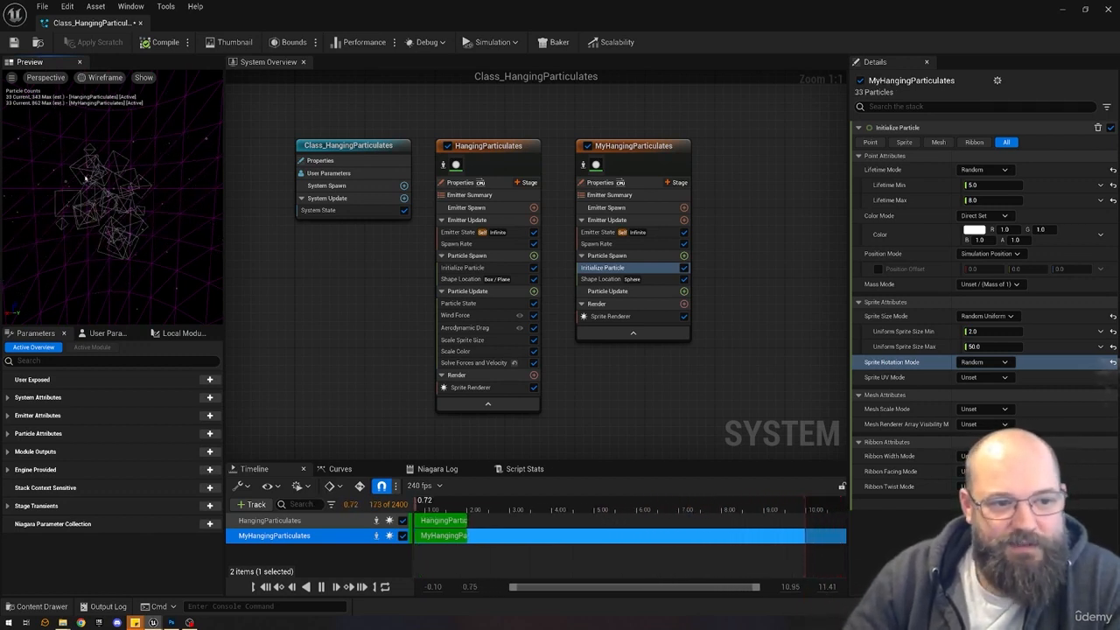
key(alt+4)
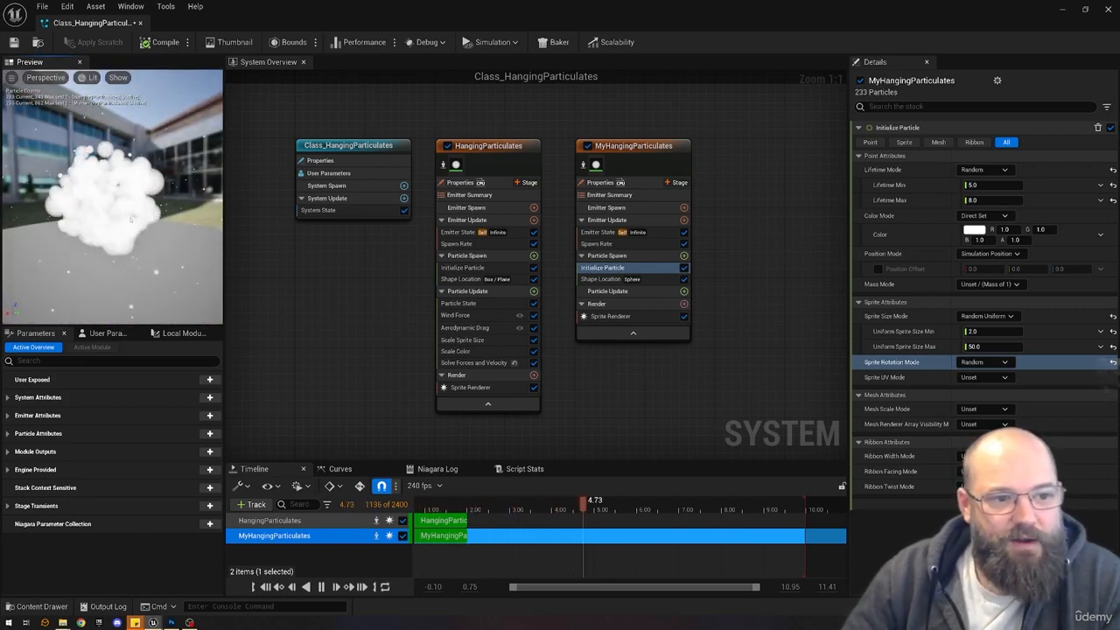
key(alt+2)
key(alt+4)
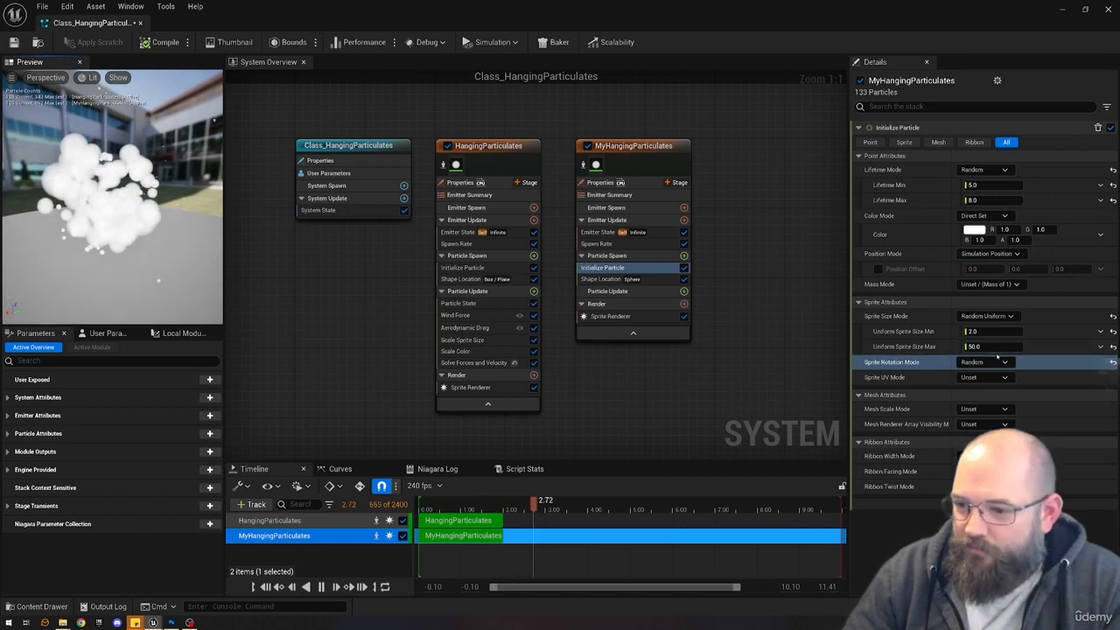
Set the uniform sprite size maximum of MyHangingParticulates to 3.5.
click(998, 346)
text(3.5)
key(Return)
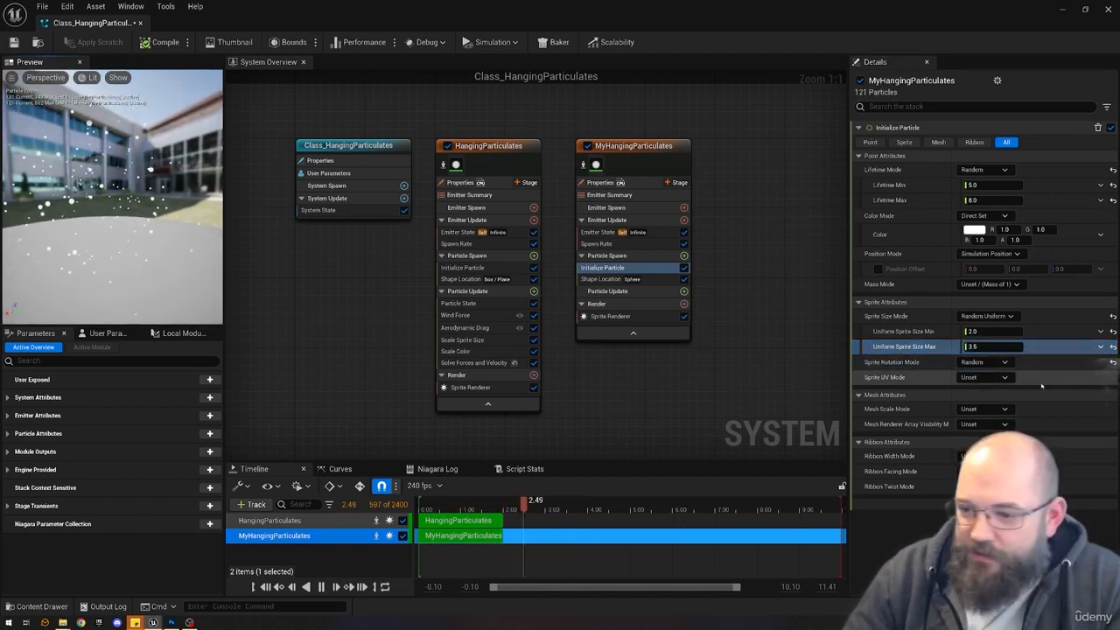
Reapply the Random sprite rotation mode on MyHangingParticulates and set its sprite UV mode to Random X / Y to match HangingParticulates.
click(982, 361)
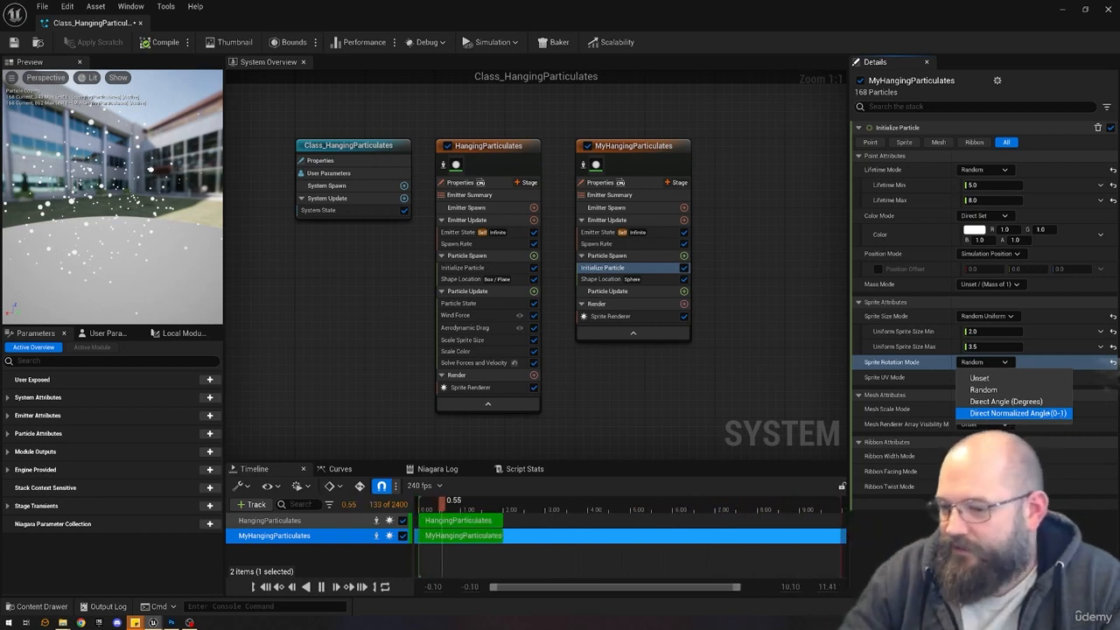
click(983, 389)
click(883, 377)
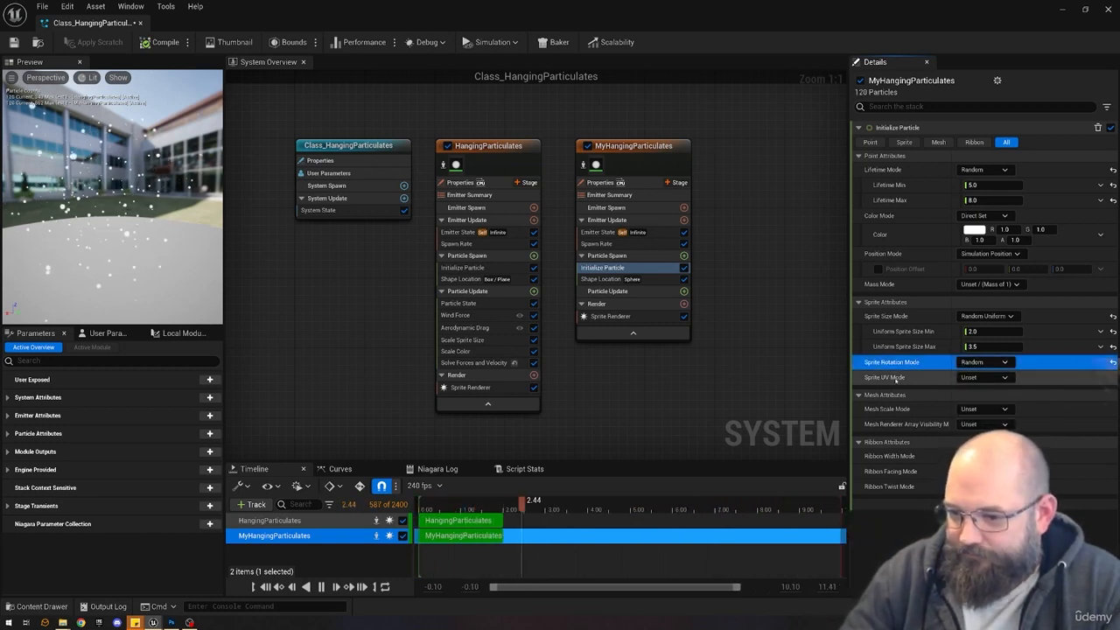
click(465, 268)
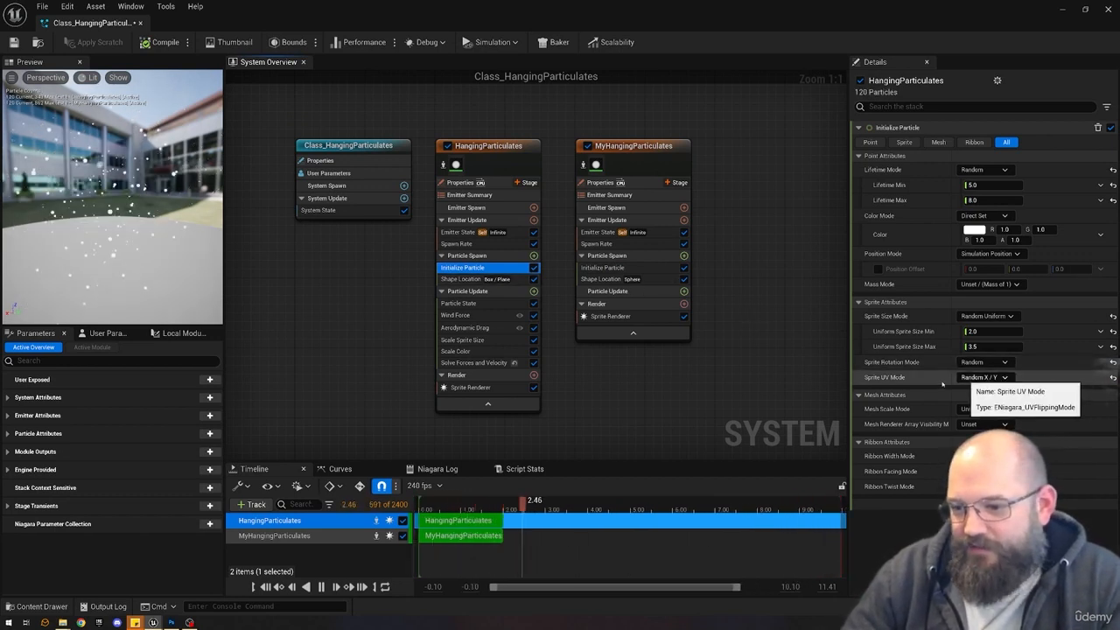
click(612, 266)
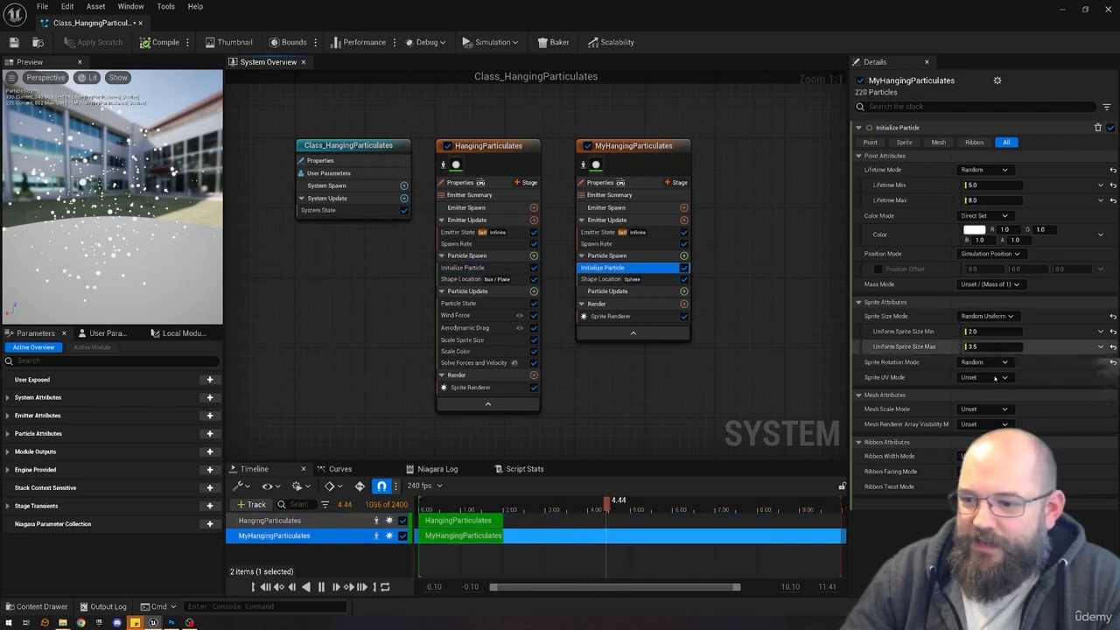
click(989, 377)
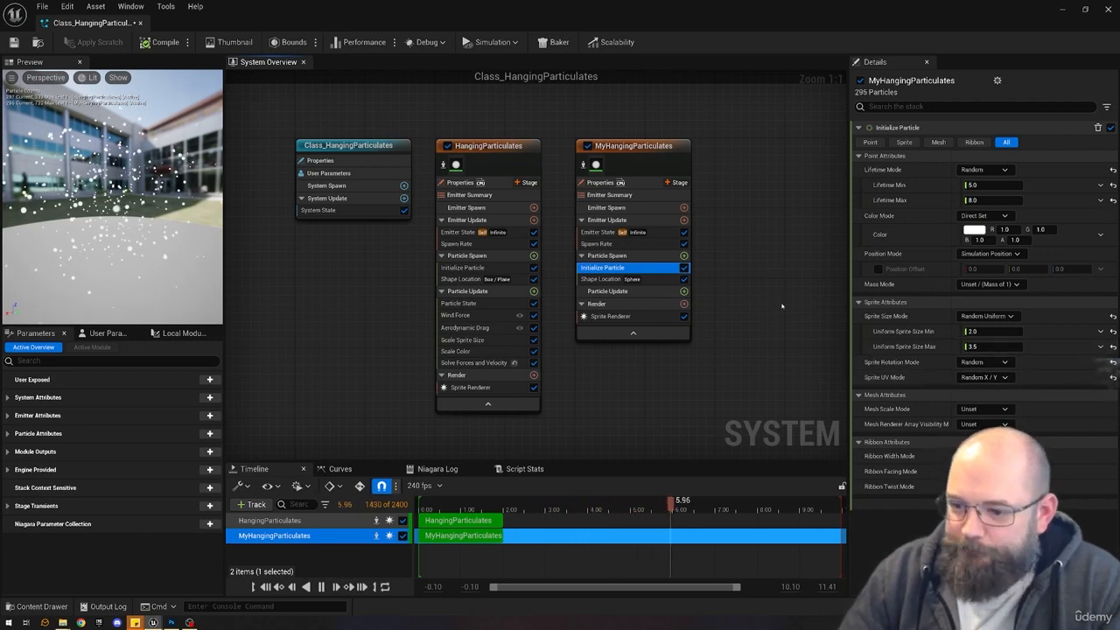
Compare both emitters' Initialize Particle settings and collapse their Mesh Attributes and Ribbon Attributes sections.
click(480, 267)
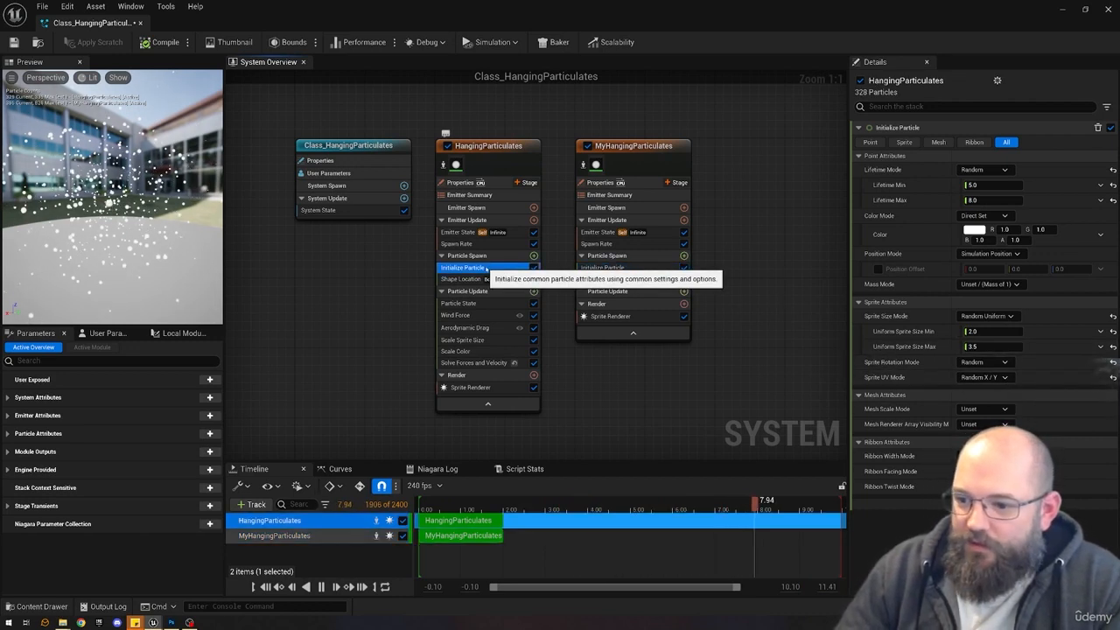
click(607, 268)
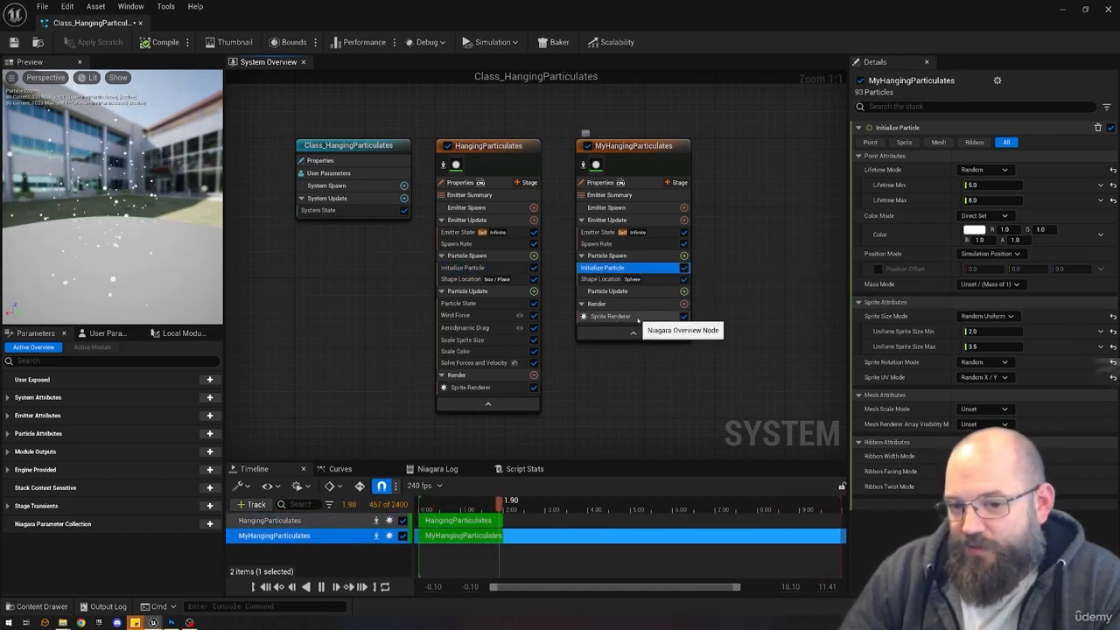
click(875, 396)
click(889, 407)
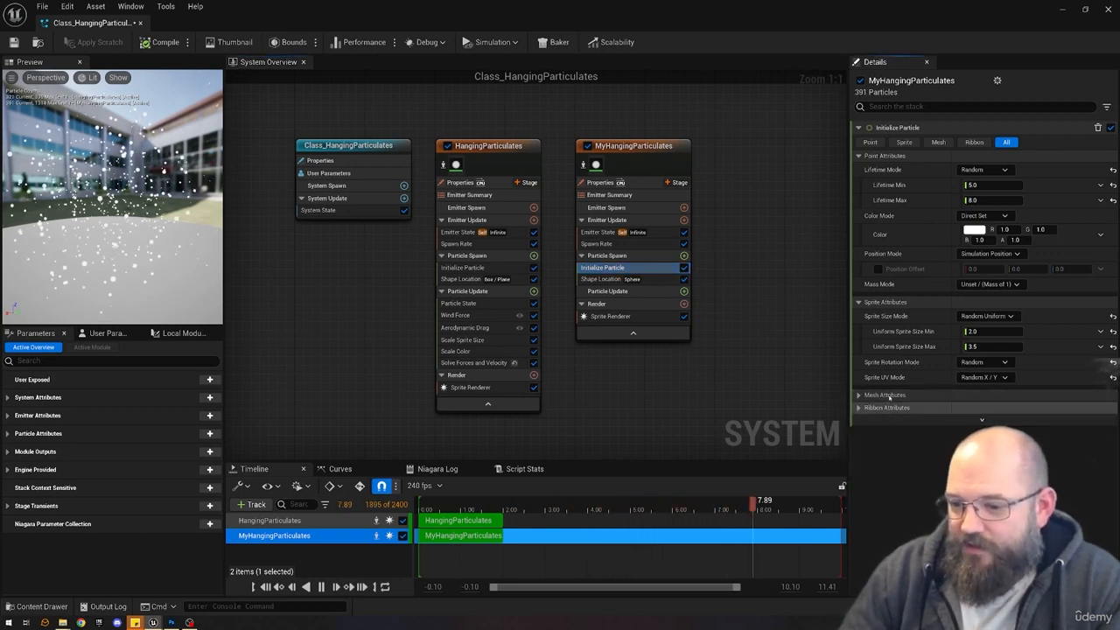
click(461, 268)
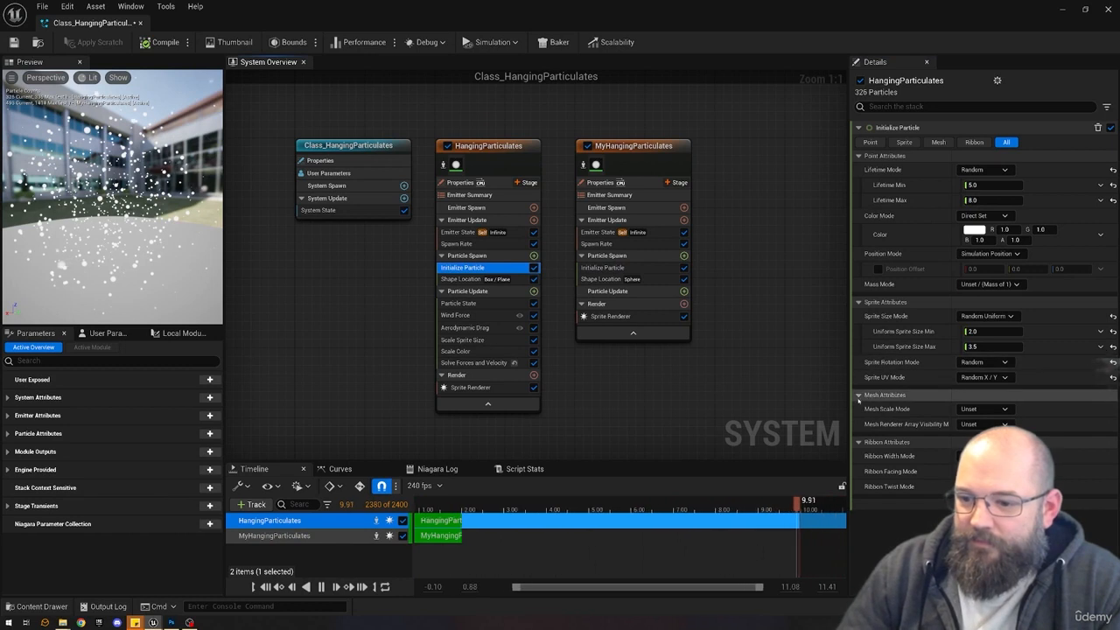
click(860, 408)
click(860, 408)
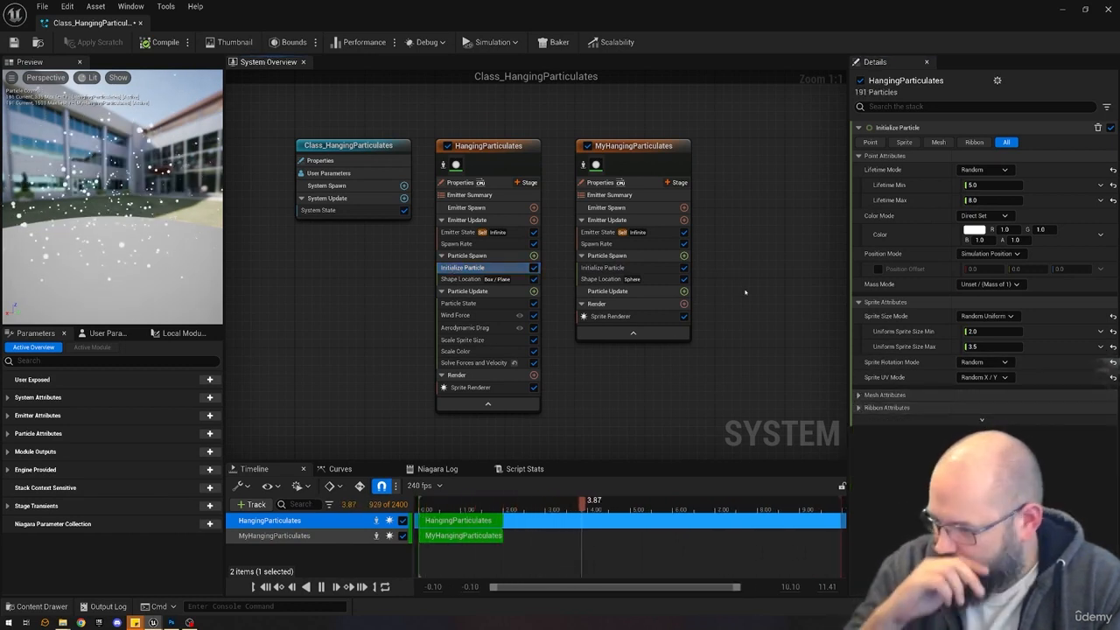
Try a Random Range color with a red minimum and blue maximum on MyHangingParticulates, and return its color mode to Direct Set.
click(627, 268)
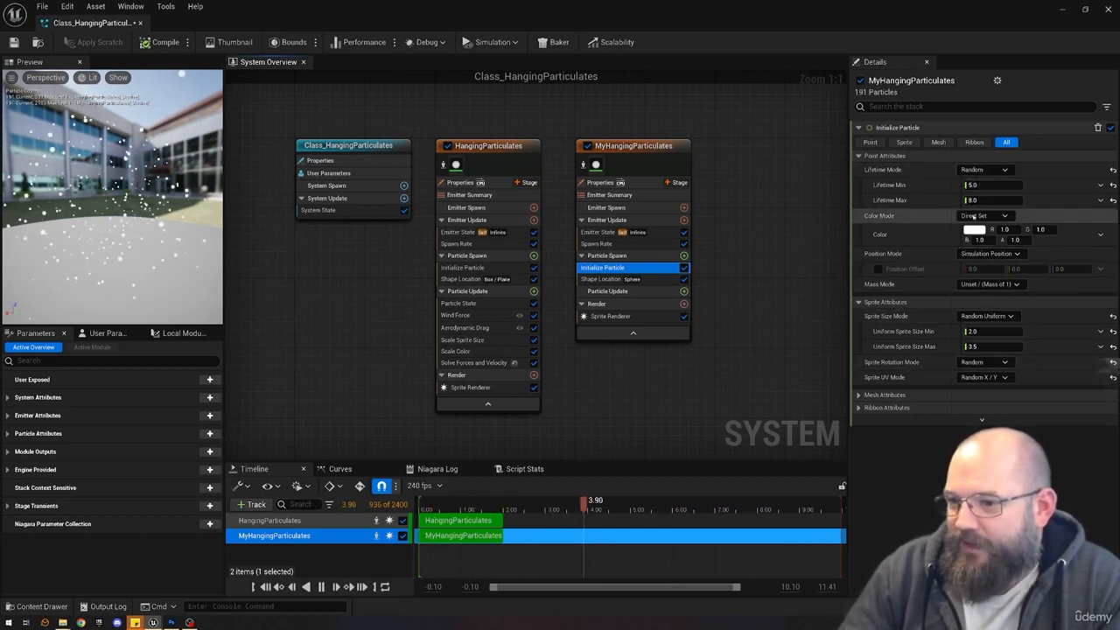
click(1004, 215)
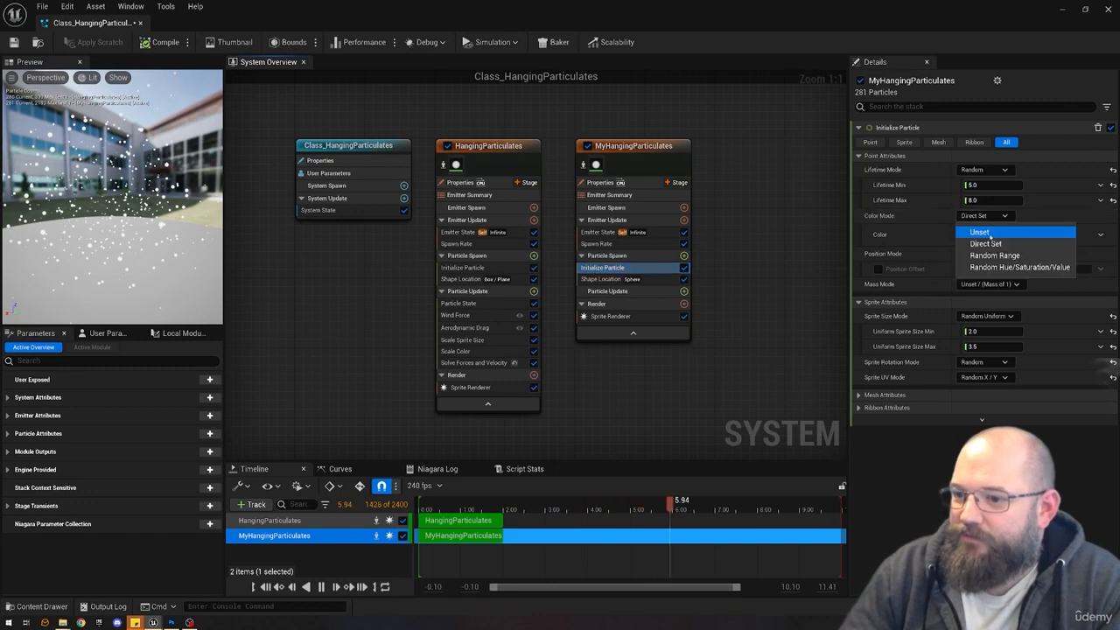
click(994, 254)
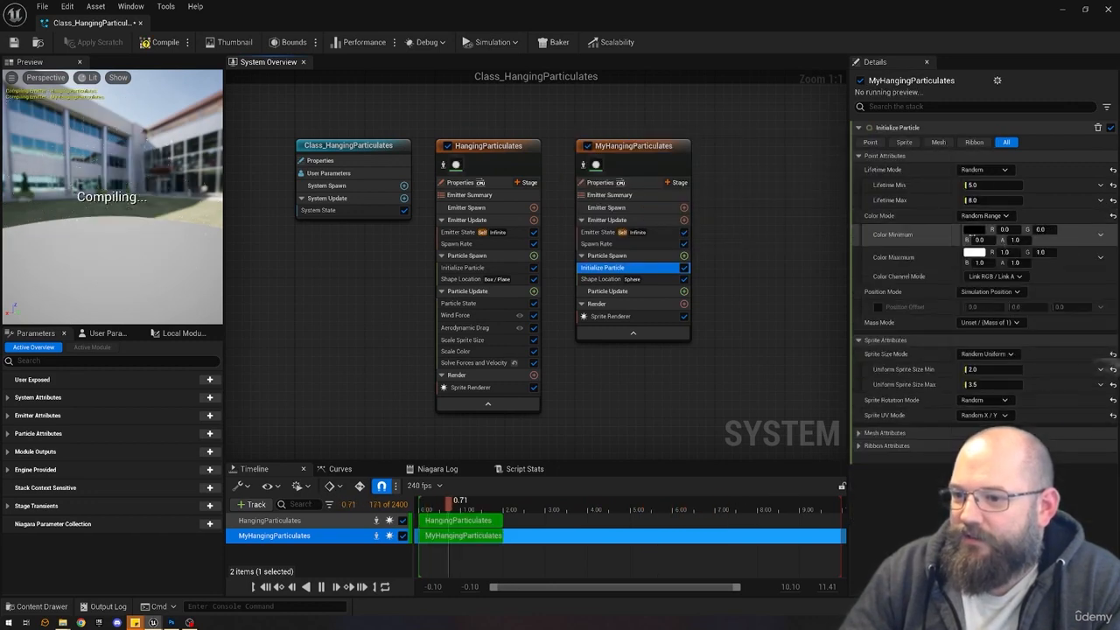
click(1007, 229)
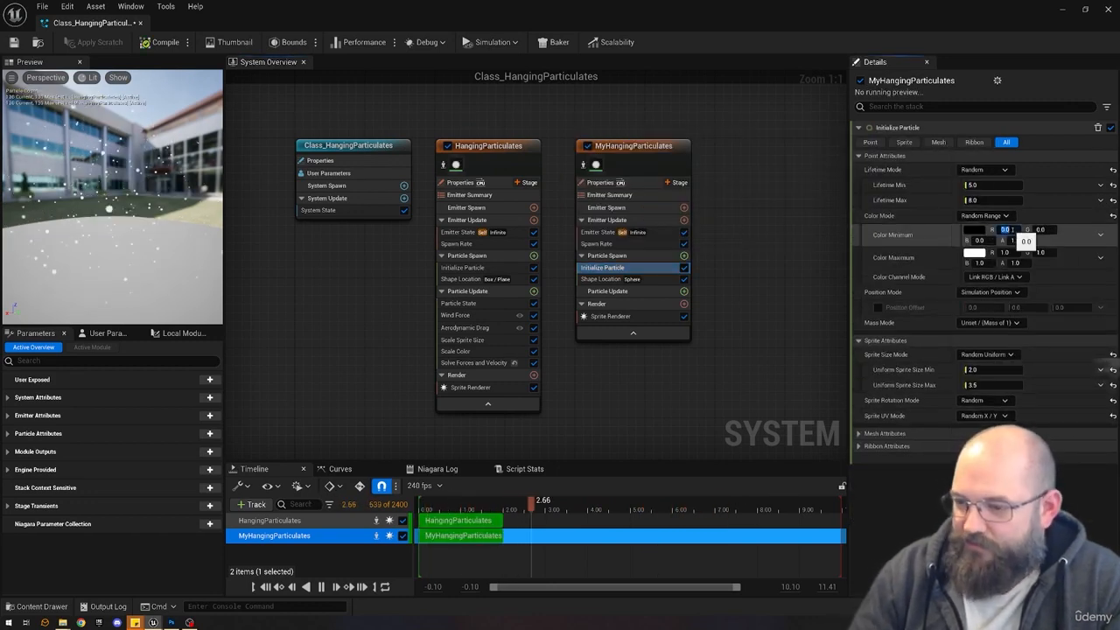
text(1)
key(Tab)
key(Tab)
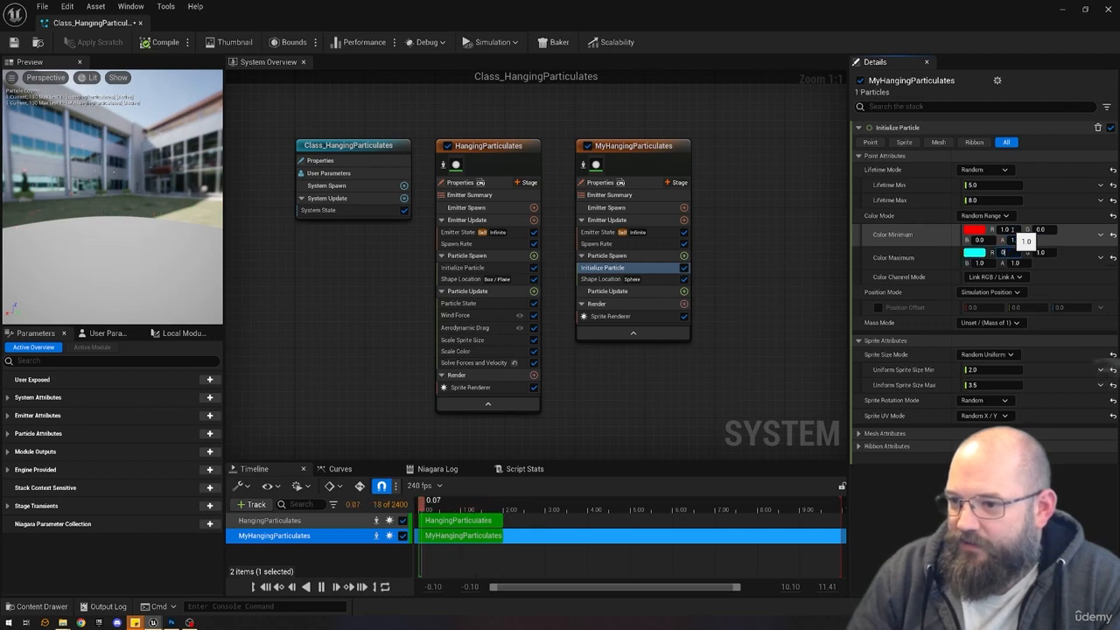
click(722, 135)
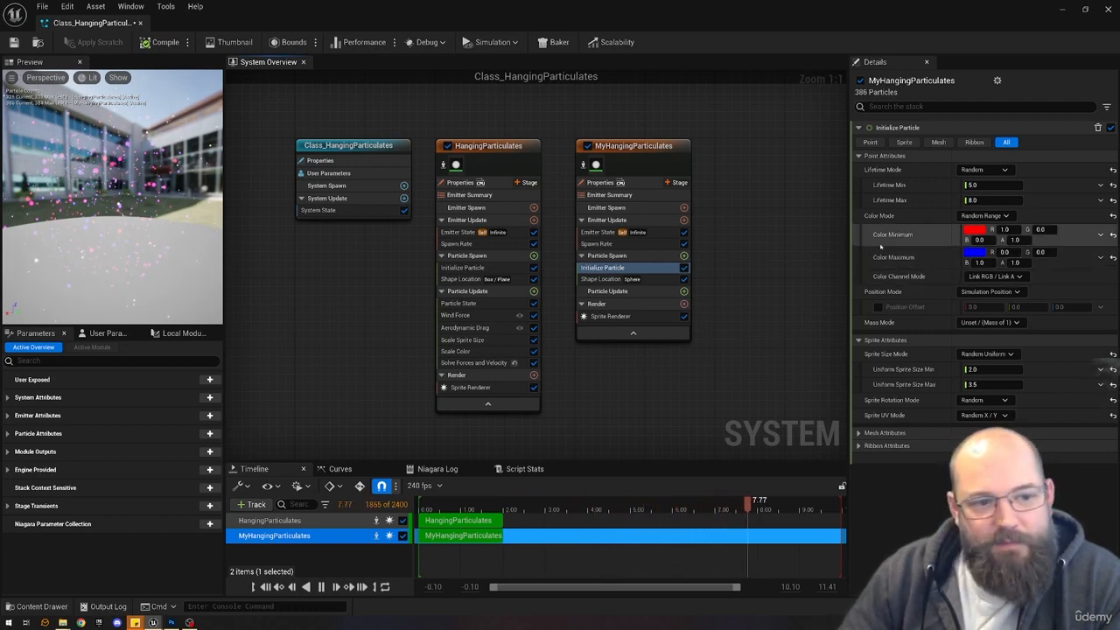
click(983, 215)
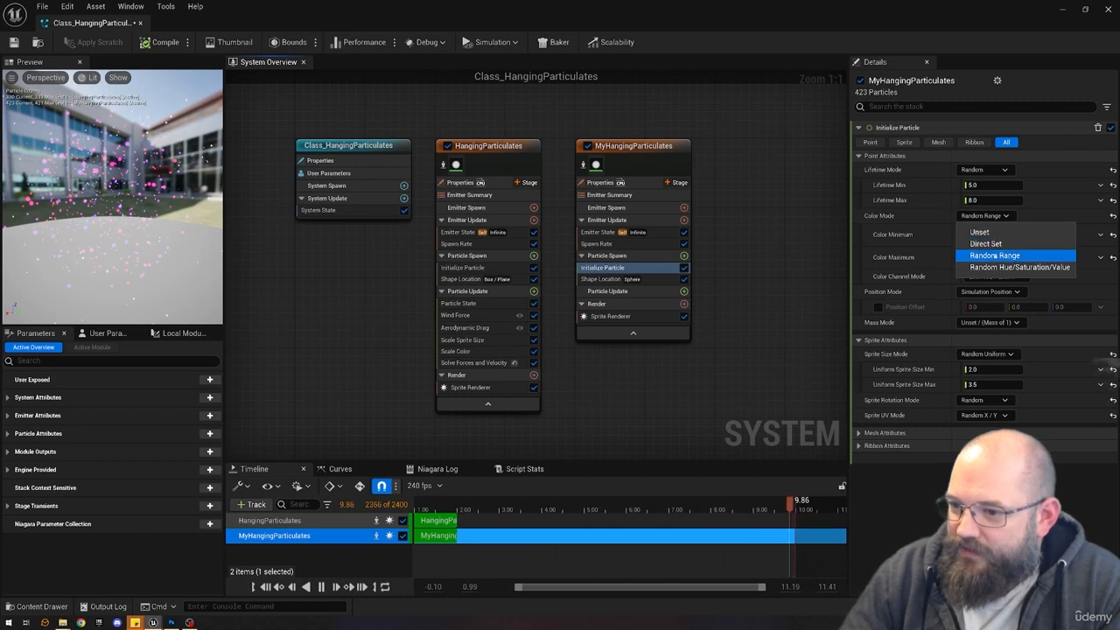
click(984, 245)
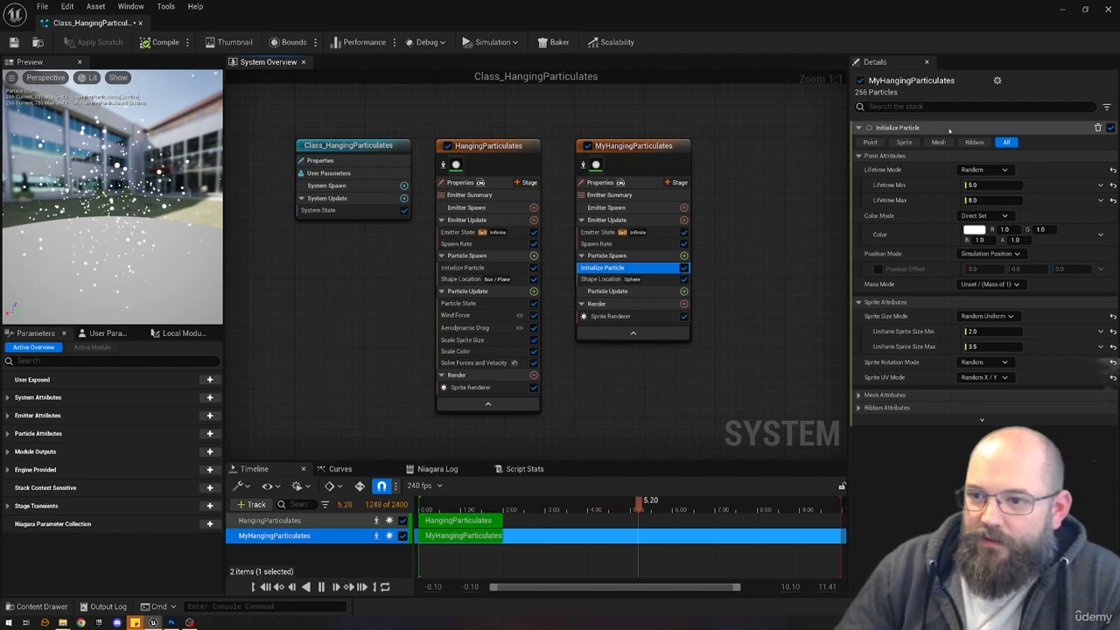
Examine the Initialize Particle settings of MyHangingParticulates with the Point, Sprite, Mesh, Ribbon and All attribute filters, finishing on All.
click(871, 142)
click(904, 142)
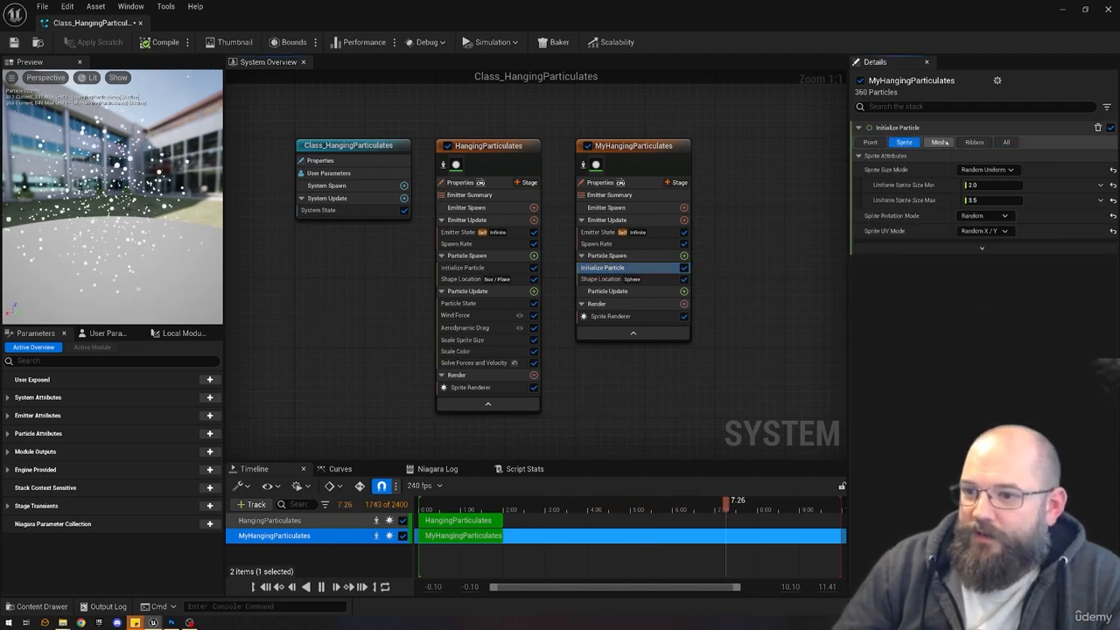
click(938, 141)
click(1006, 142)
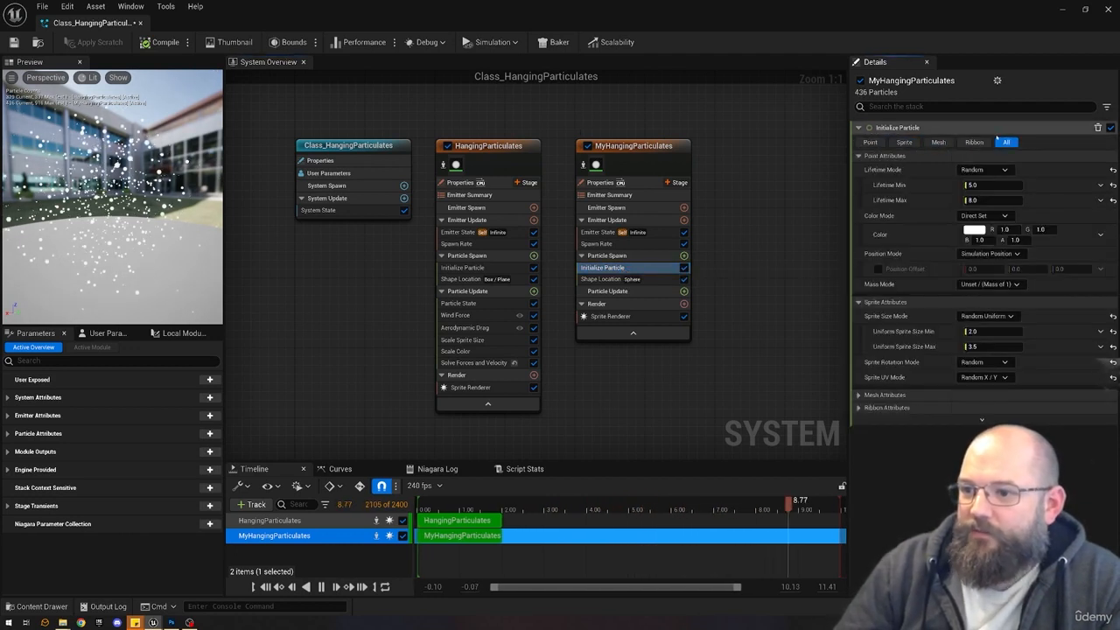
click(871, 141)
click(904, 141)
click(940, 142)
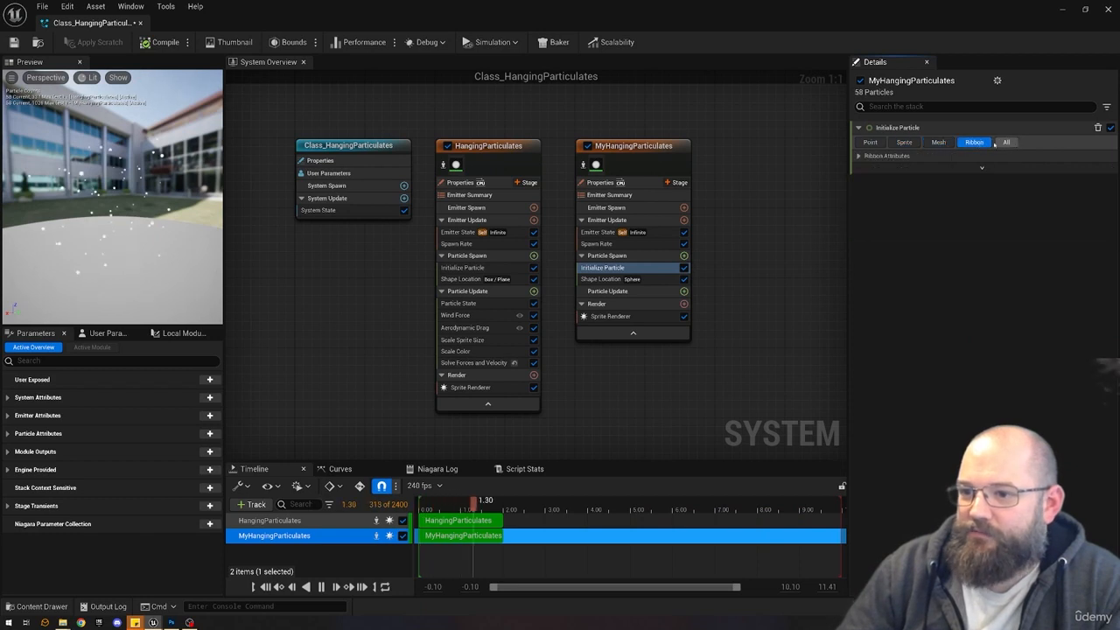
click(904, 142)
click(871, 142)
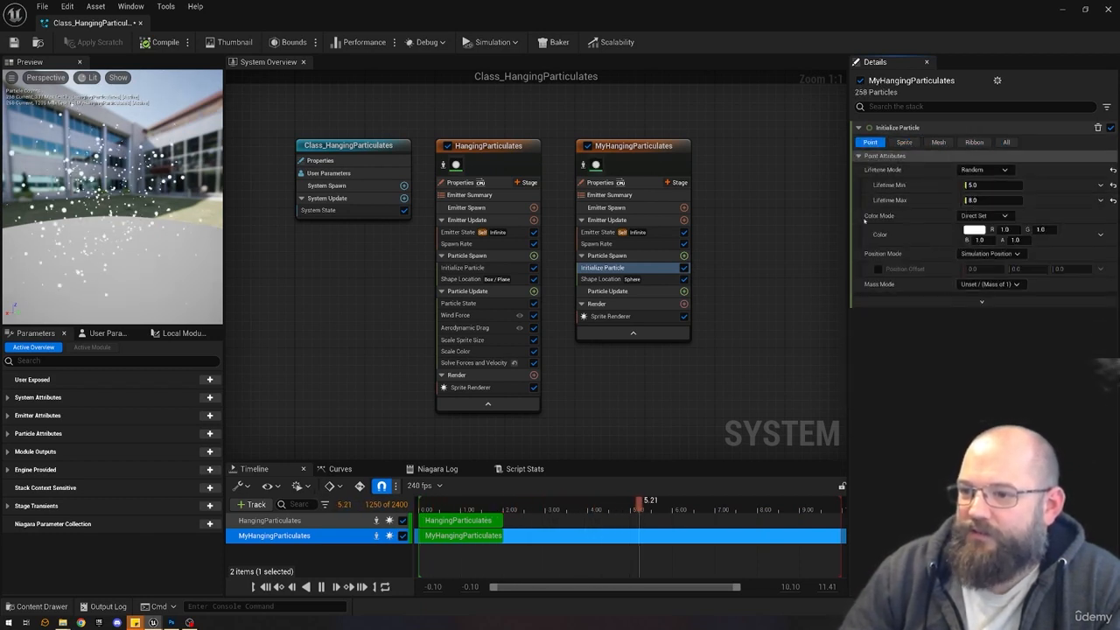
click(1004, 143)
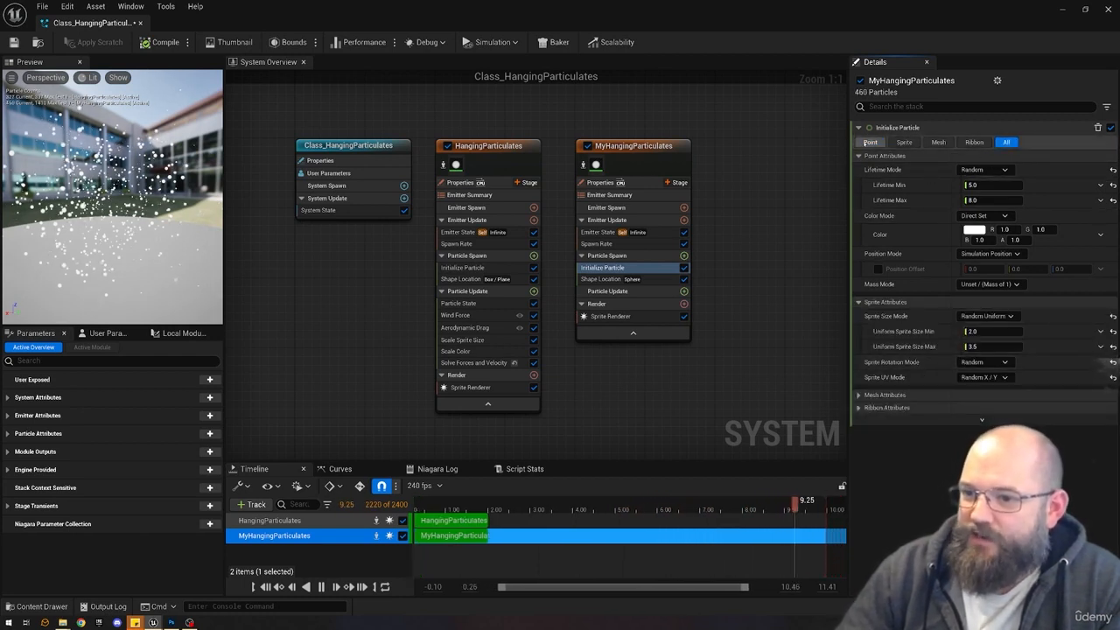
click(870, 142)
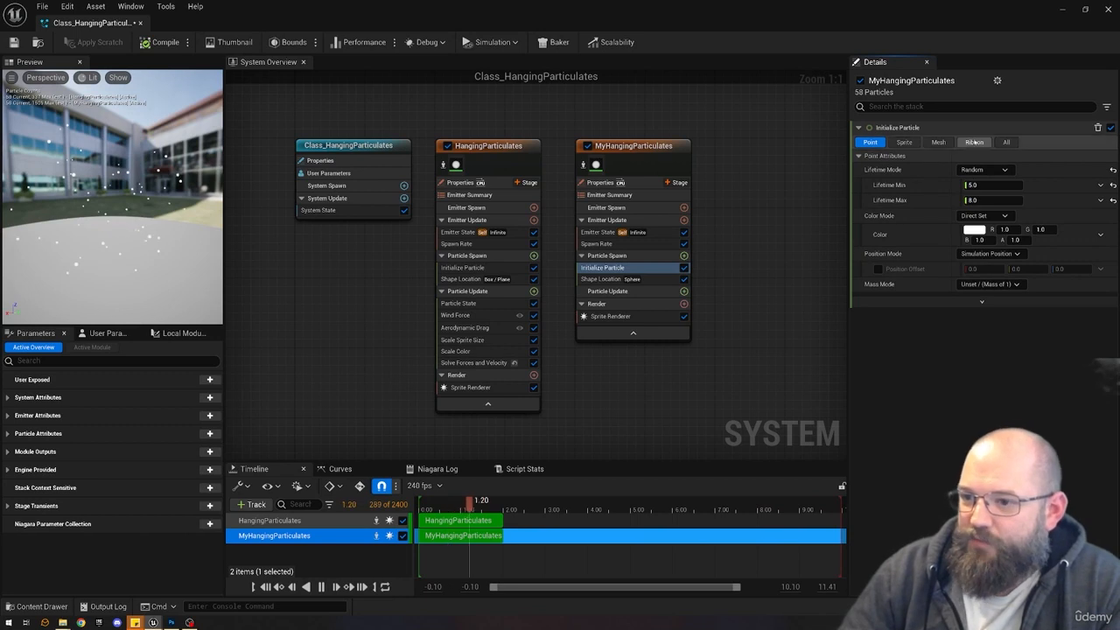
click(940, 142)
click(1003, 142)
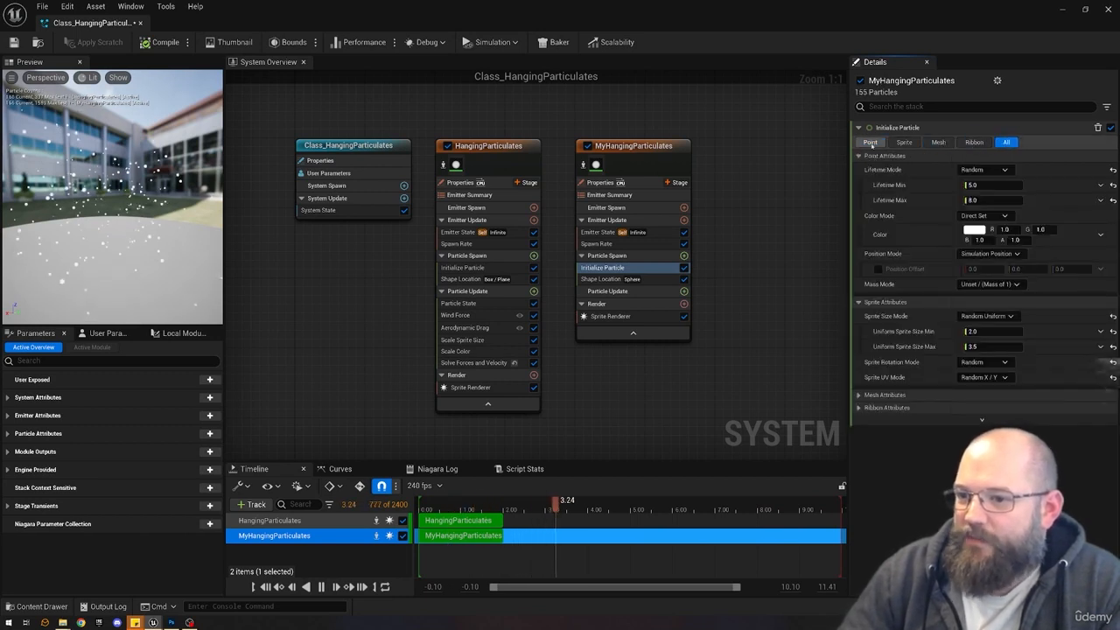
Review the Point, Sprite and Mesh attributes plus the Sprite Renderer of MyHangingParticulates, finishing on Initialize Particle's Sprite attributes.
click(871, 143)
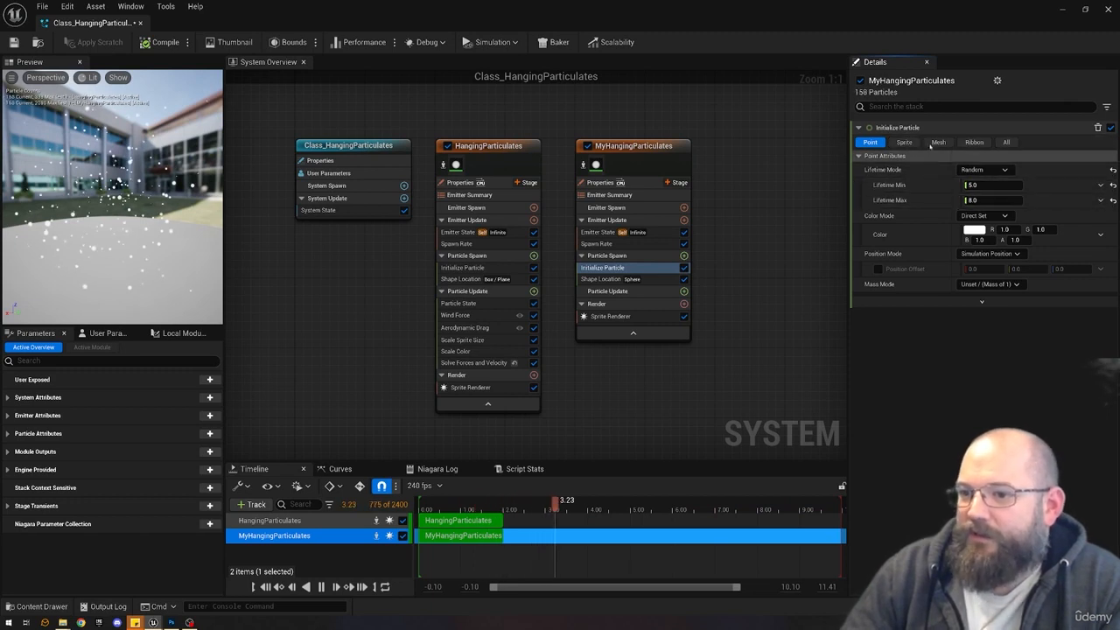
click(903, 141)
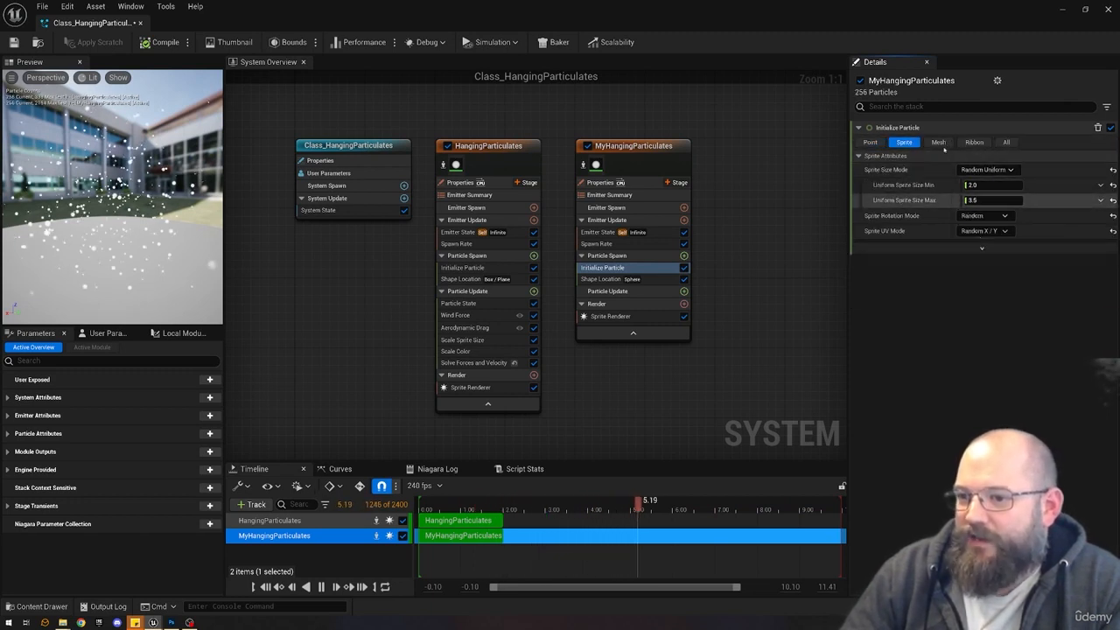
click(938, 142)
click(903, 141)
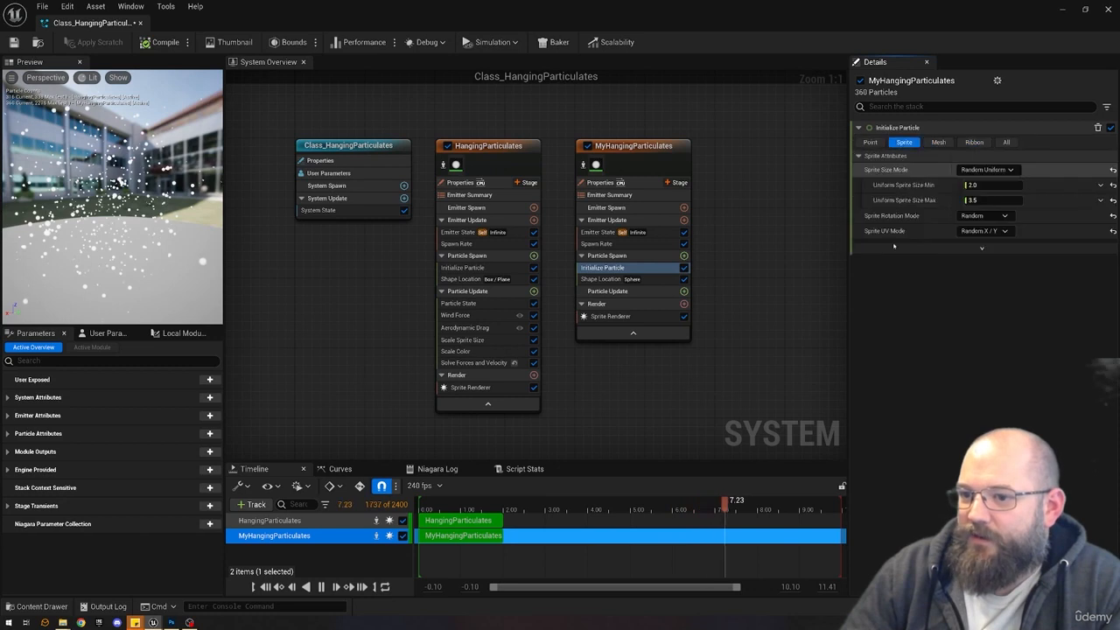
click(610, 316)
click(609, 267)
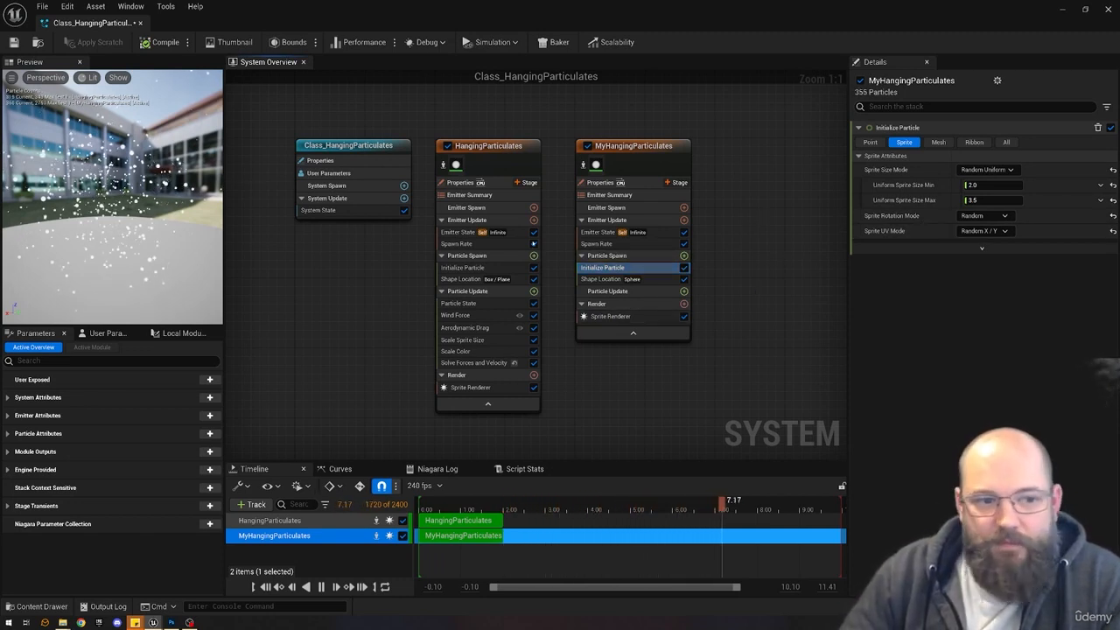
key(space)
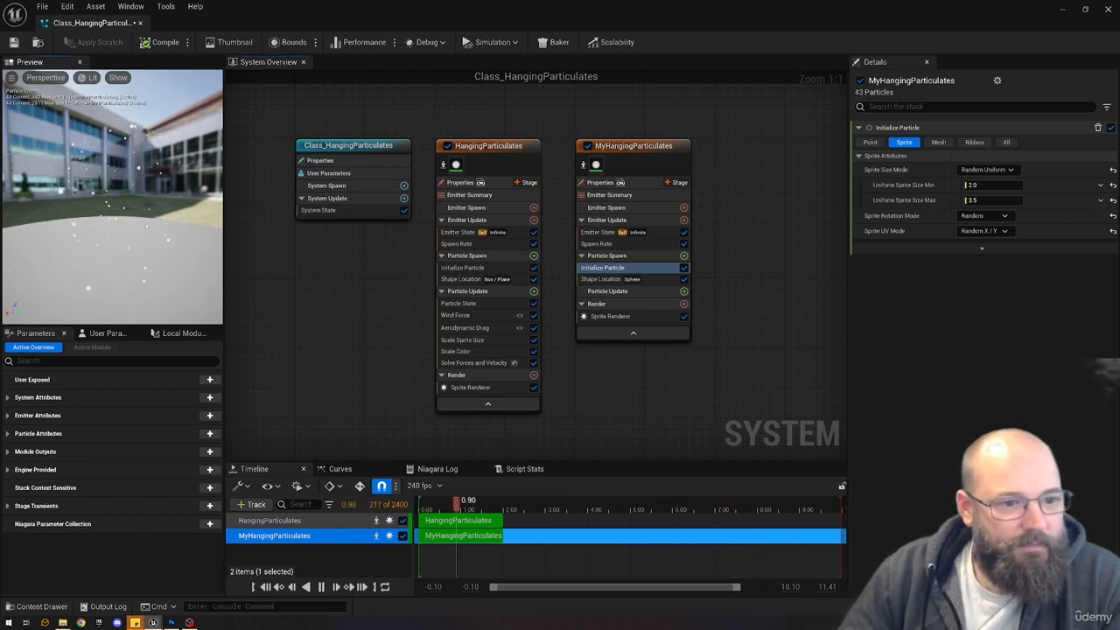
Set the Shape Location primitive of MyHangingParticulates to Box / Plane, matching HangingParticulates.
click(454, 279)
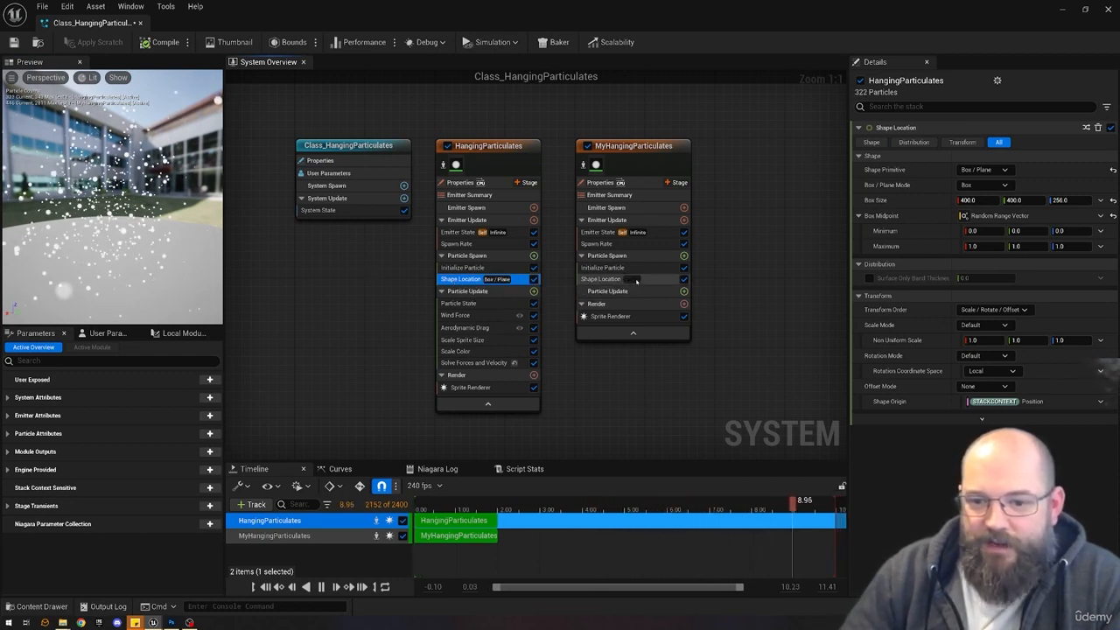
click(591, 279)
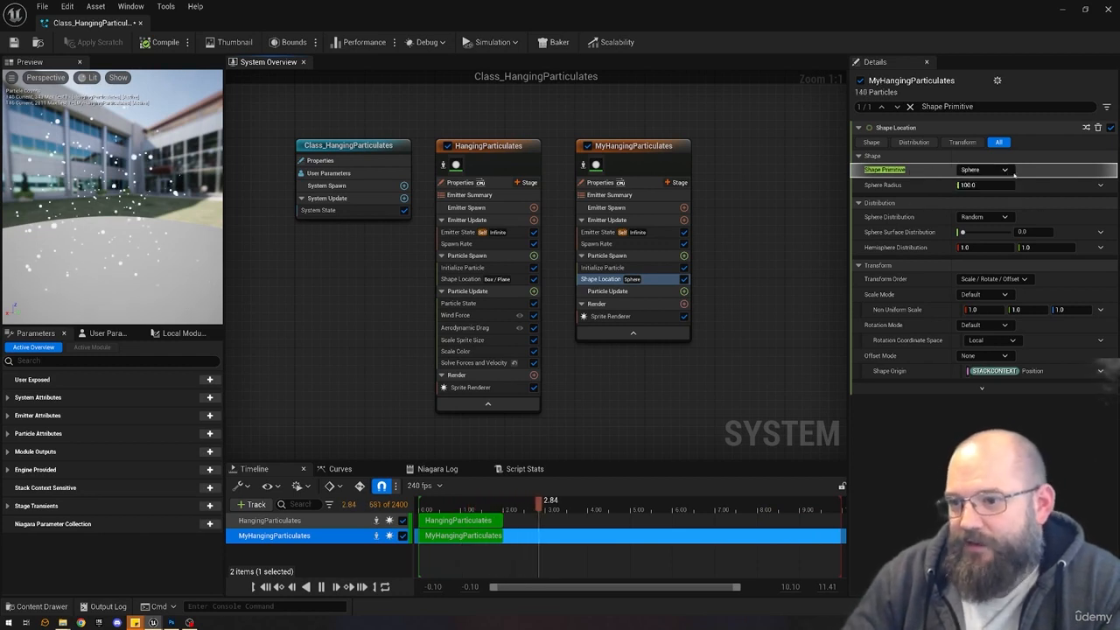
click(984, 169)
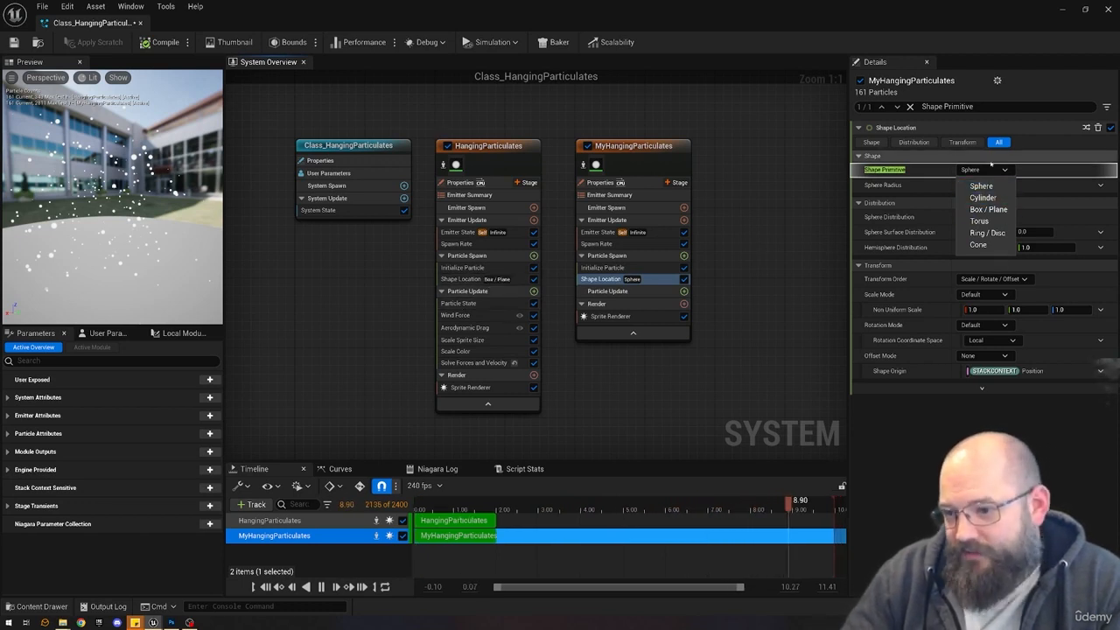
click(988, 209)
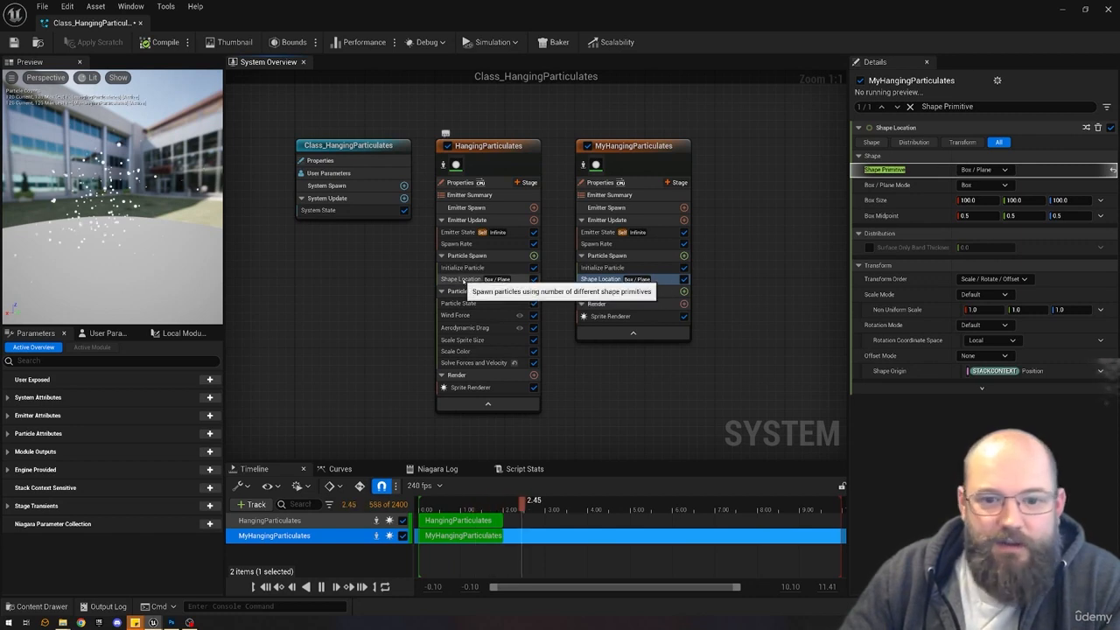
Set the Shape Location Box Size of MyHangingParticulates to 400, 400, 256, matching HangingParticulates.
click(463, 279)
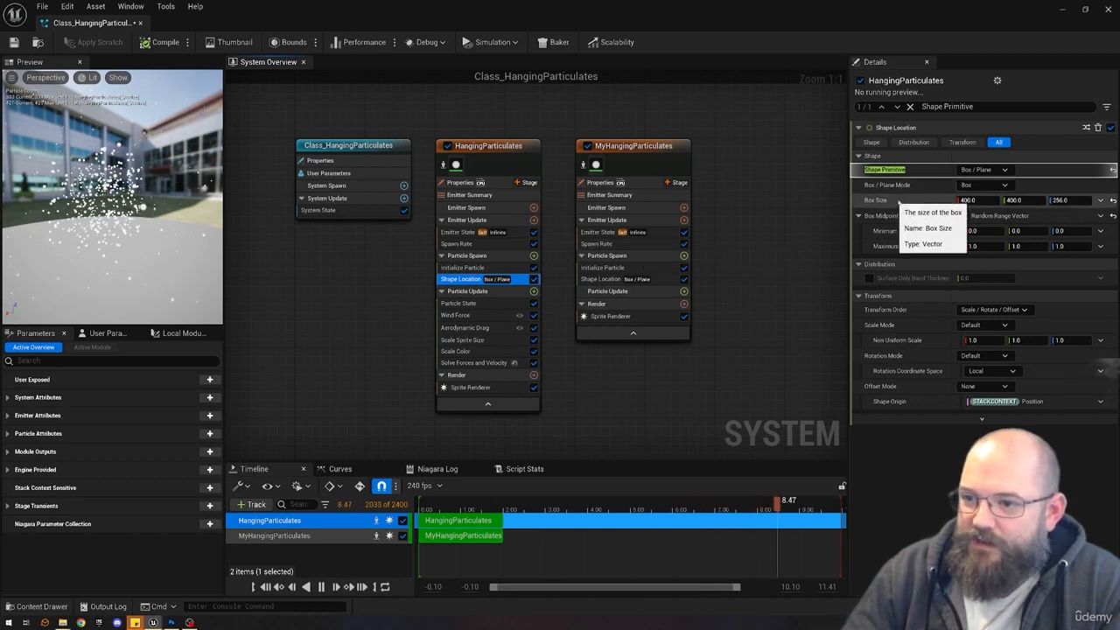
click(602, 278)
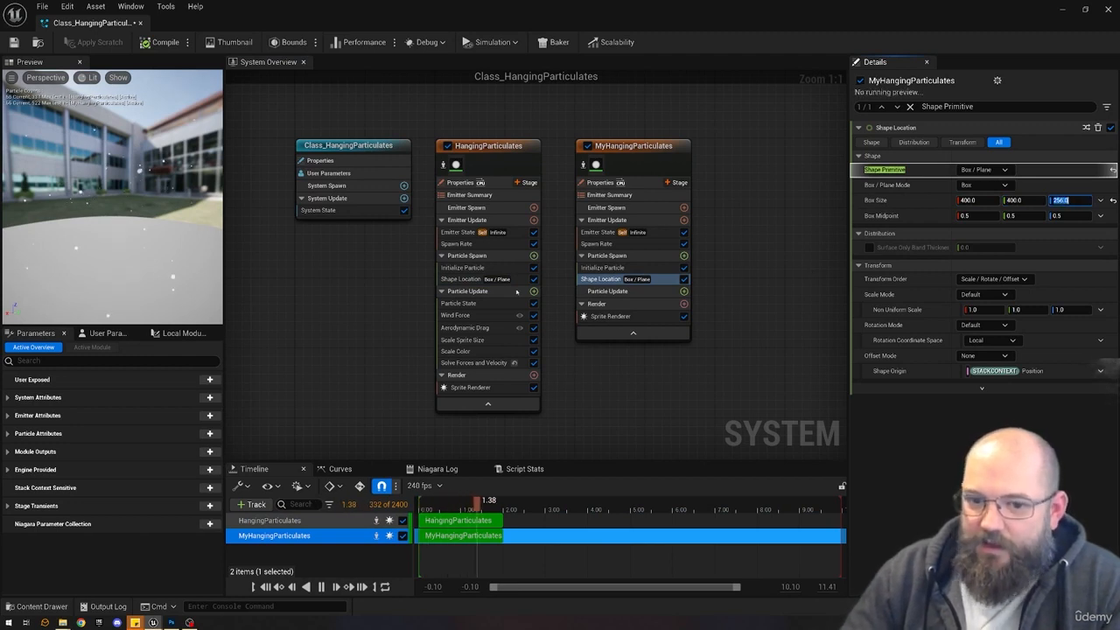
click(462, 279)
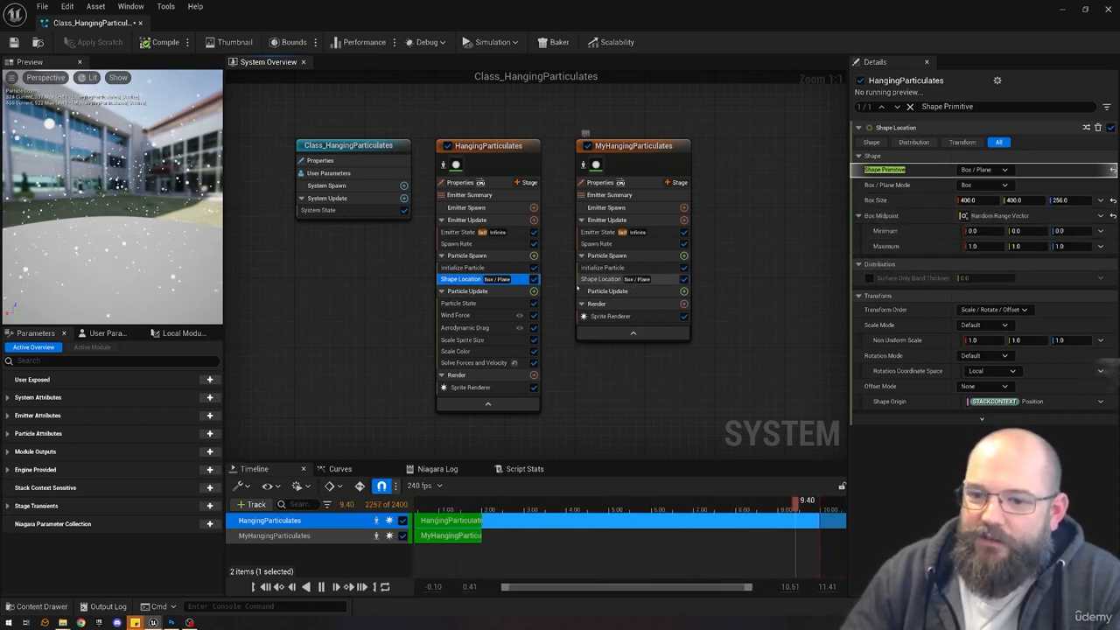
click(629, 279)
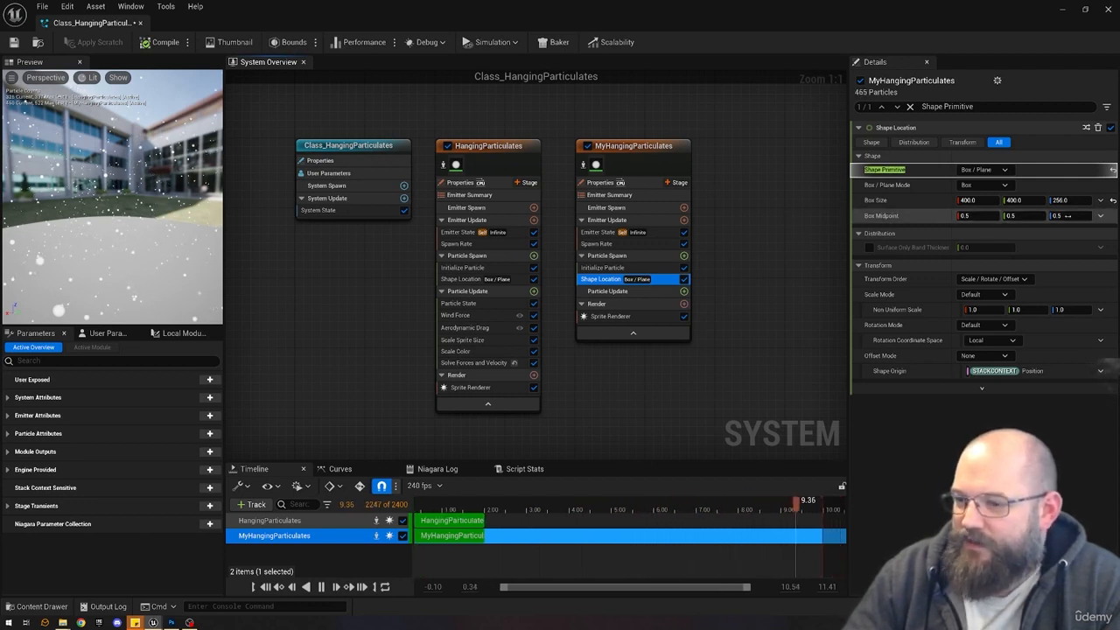
Show all Initialize Particle attributes of MyHangingParticulates and set its Lifetime Mode to Direct Set.
click(610, 268)
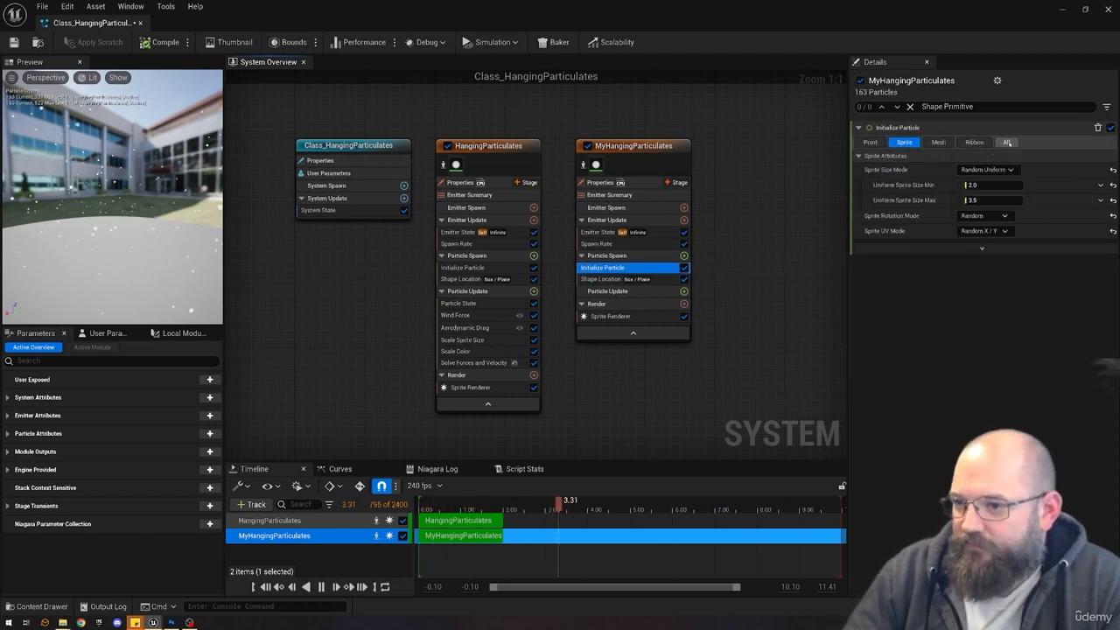
click(1006, 142)
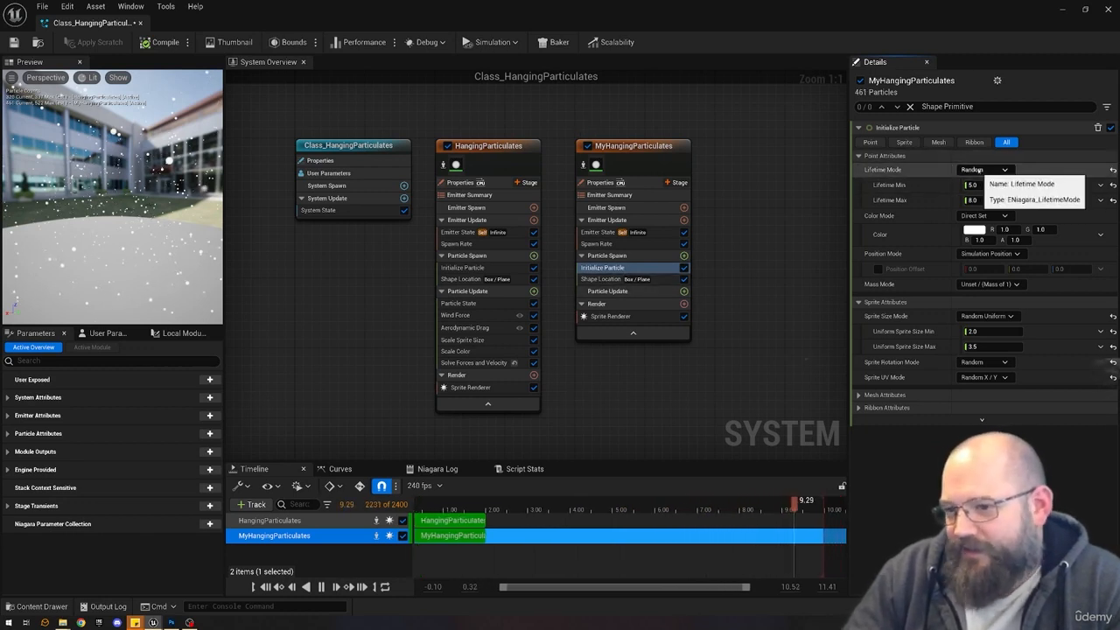
click(986, 169)
click(975, 183)
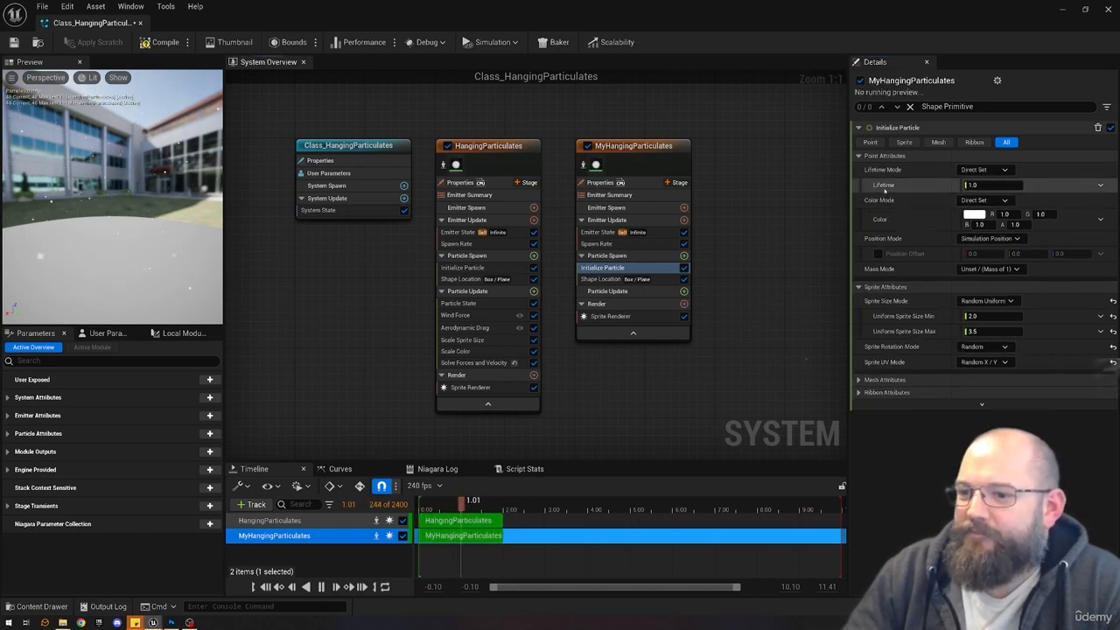
Assign a Random Range Float dynamic input to the Lifetime value of MyHangingParticulates.
click(884, 189)
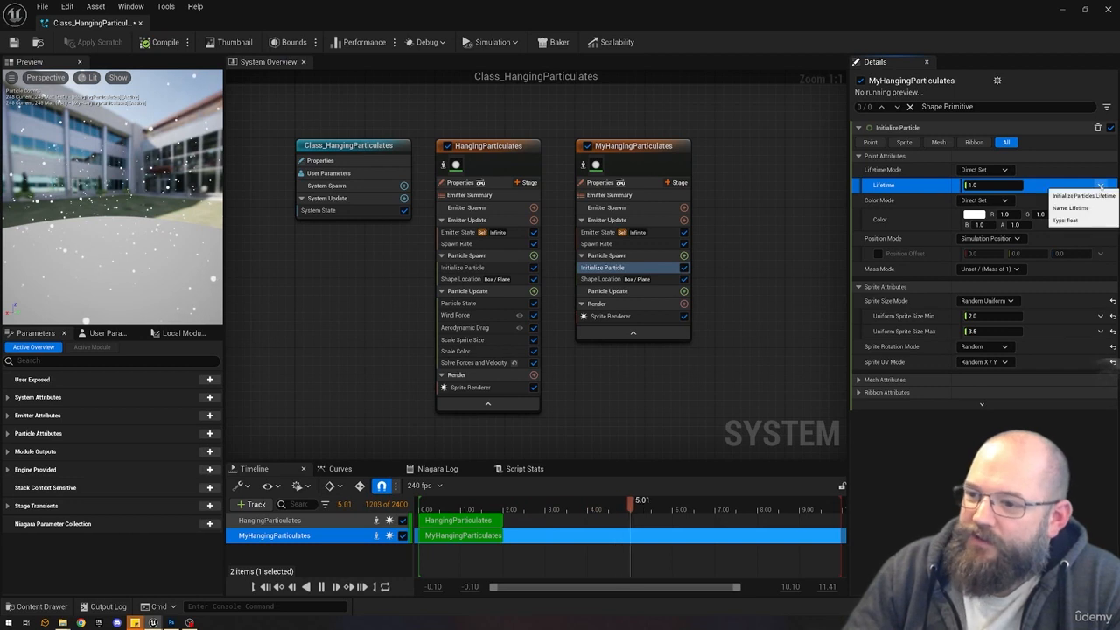
click(1100, 185)
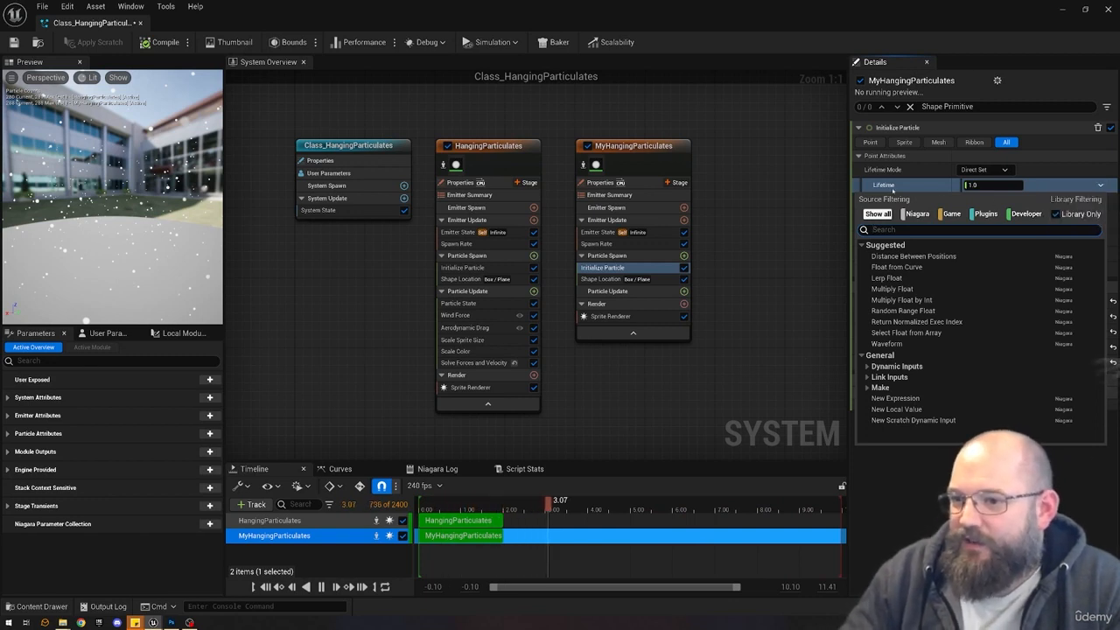
text(ra)
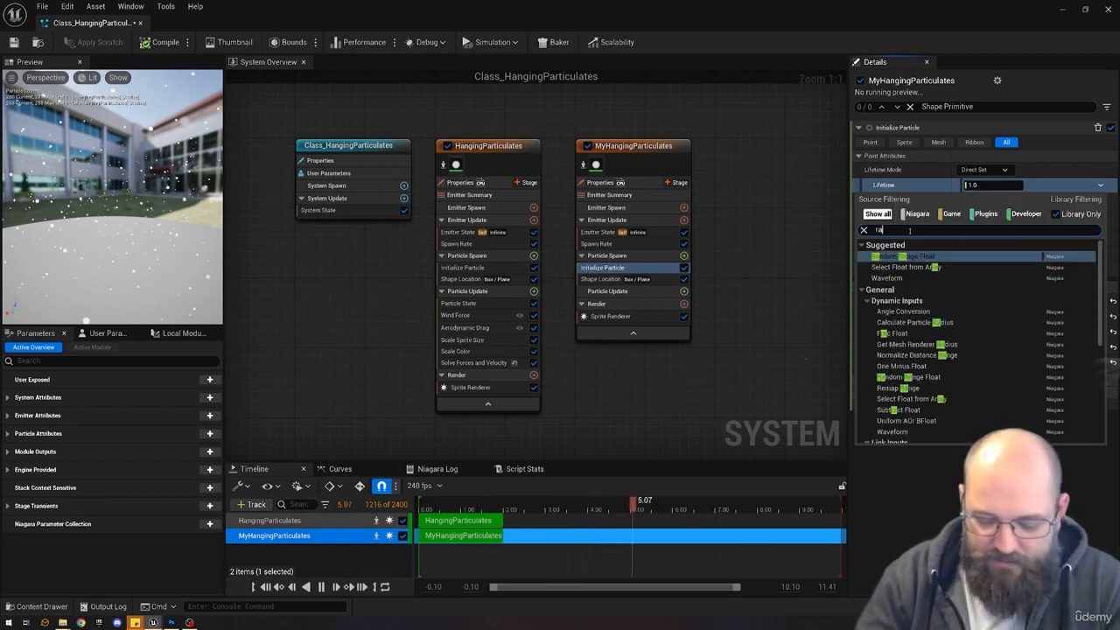
text(ndom)
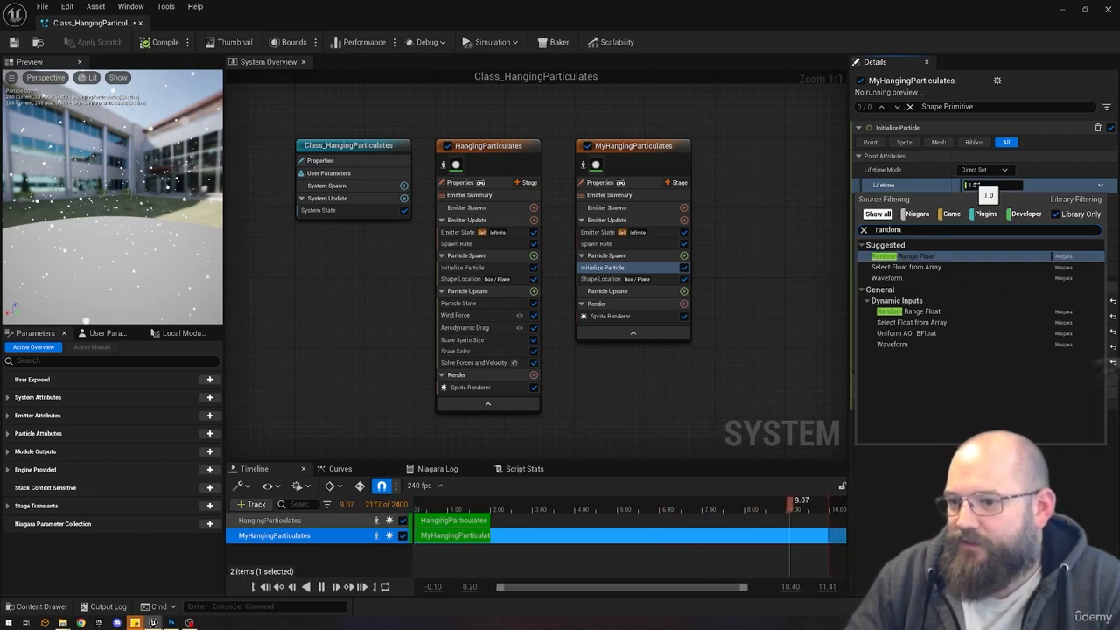
click(946, 257)
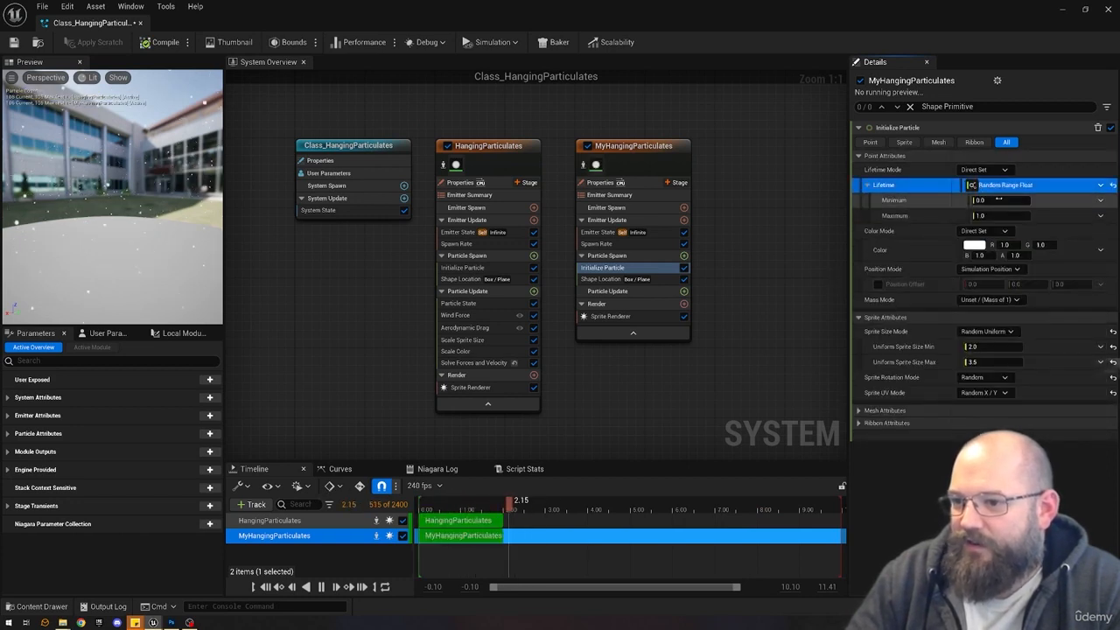
Set the Lifetime random range to a minimum of 5 and a maximum of 8.
click(983, 200)
text(5)
key(Tab)
text(8)
key(Tab)
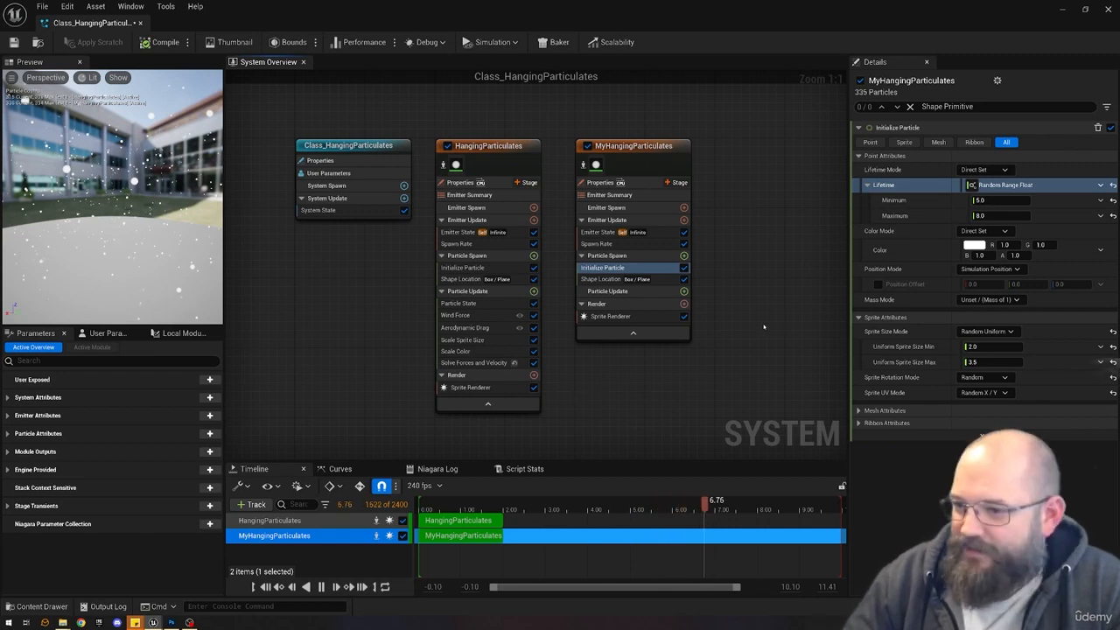
Switch the Lifetime Mode to Random for comparison and return it to Direct Set.
click(971, 185)
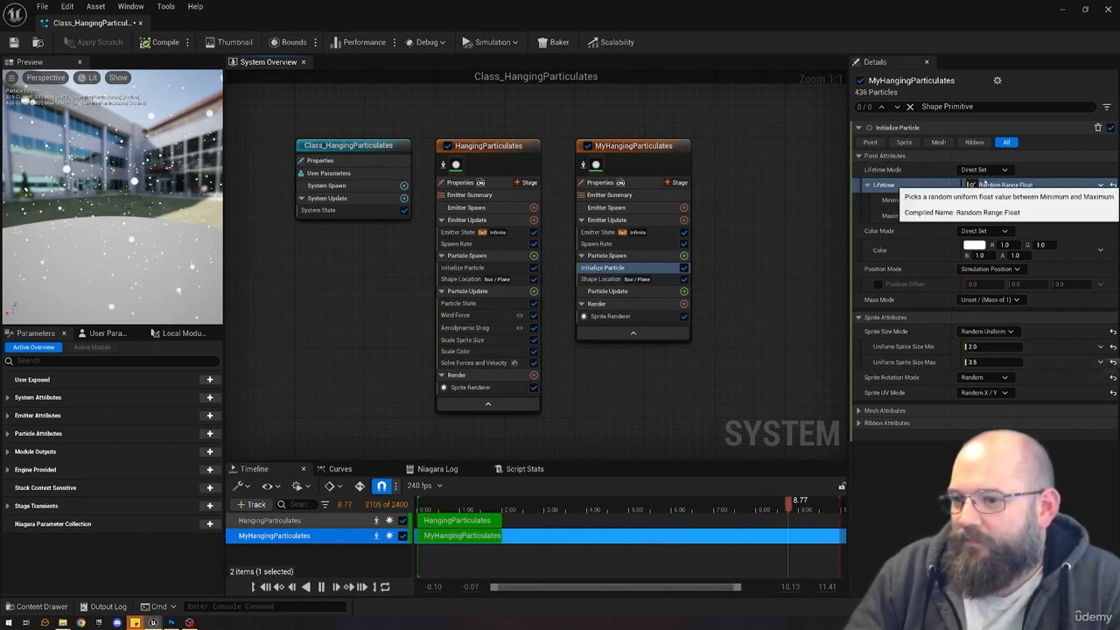
click(983, 198)
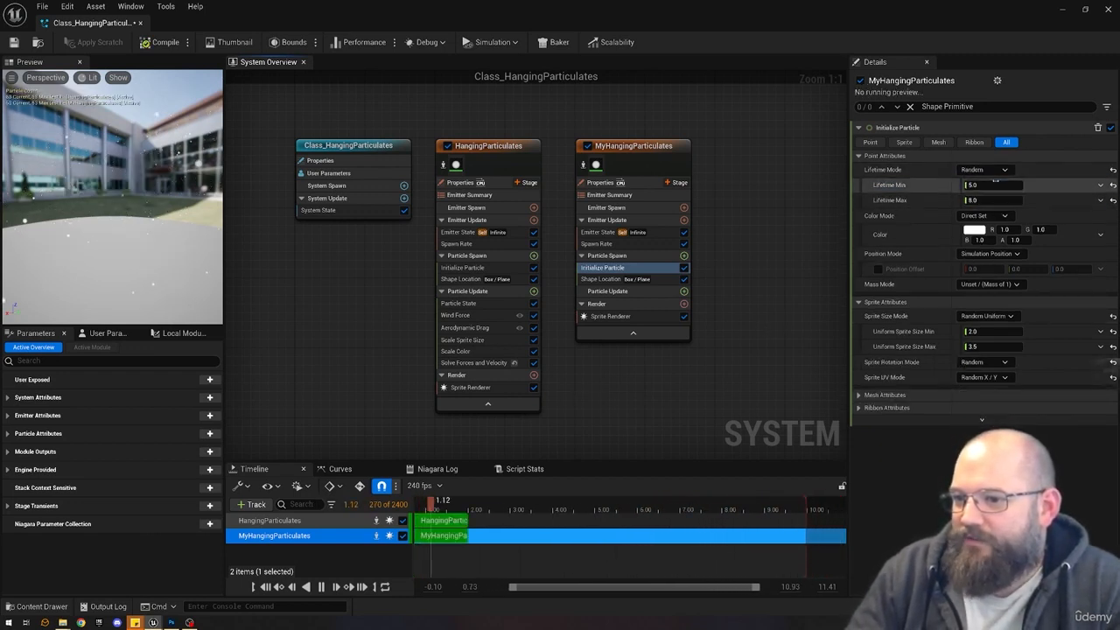
click(984, 169)
click(978, 183)
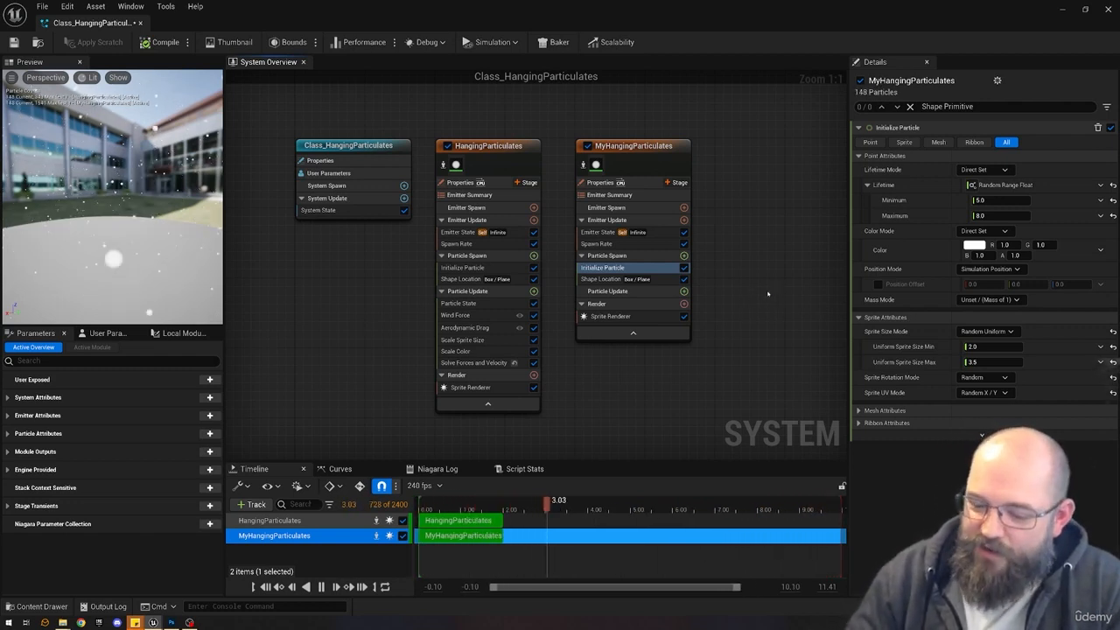
Assign Random Range Vector to the Shape Location Box Midpoint of MyHangingParticulates, as in HangingParticulates.
click(604, 278)
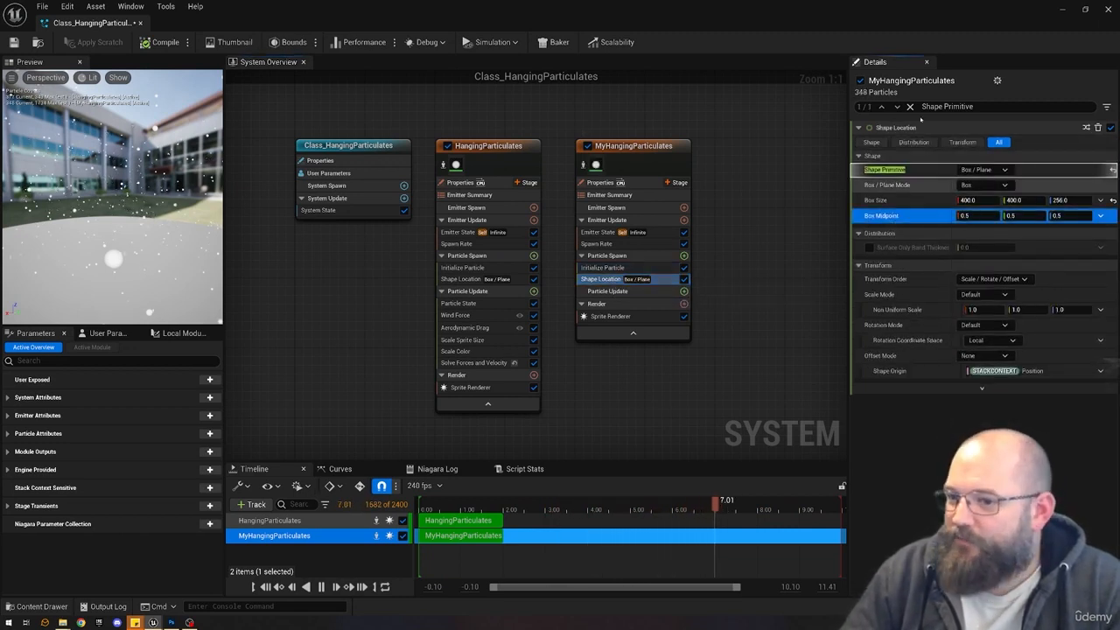
click(468, 278)
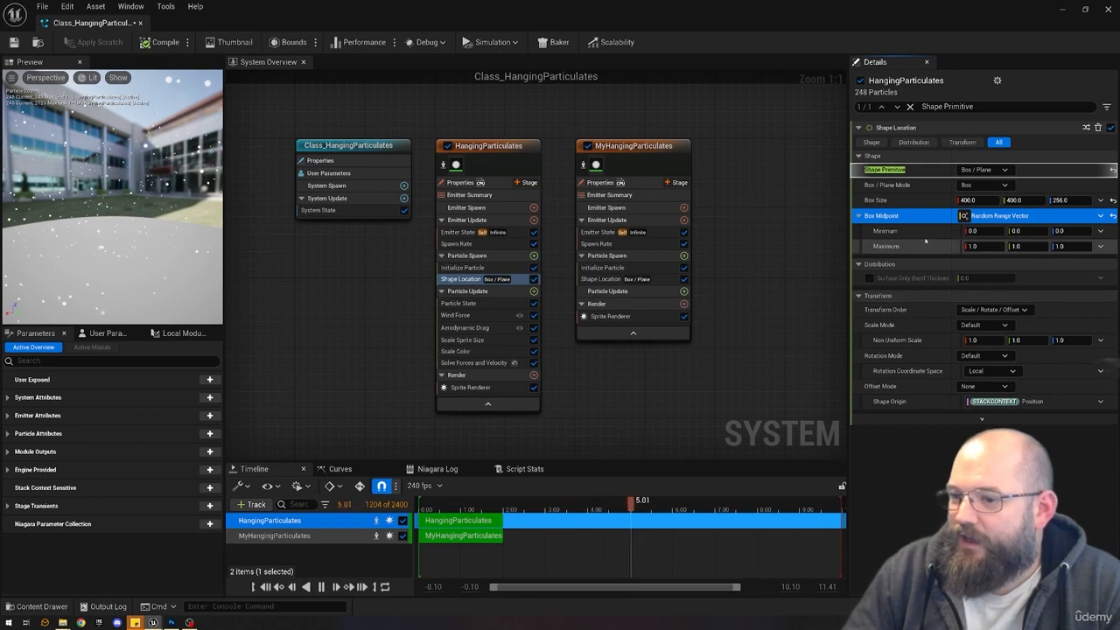
click(601, 279)
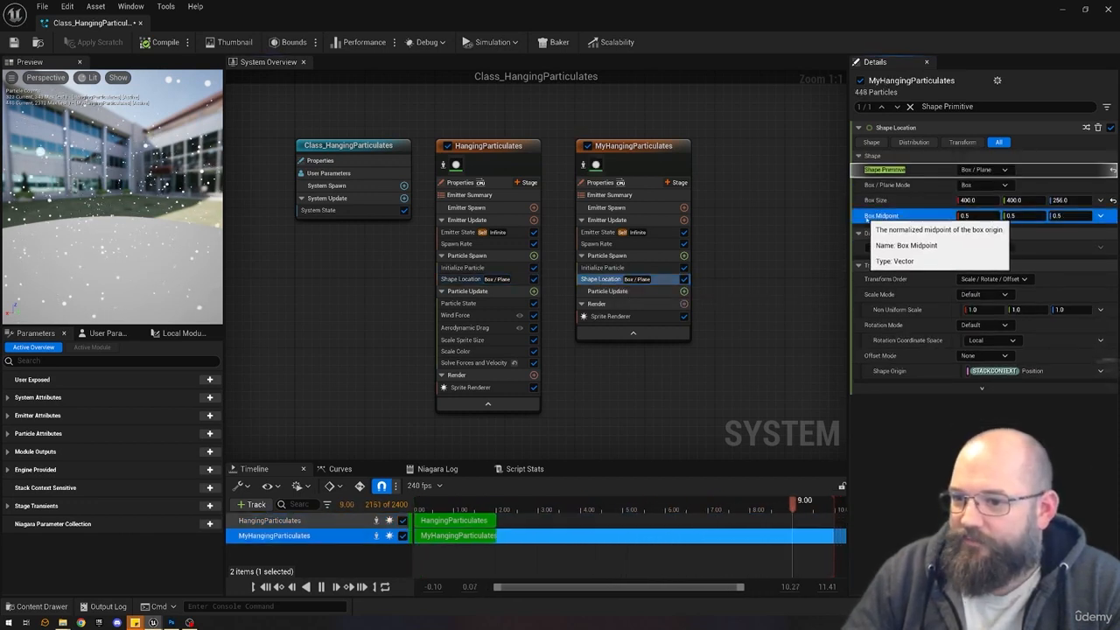
click(1100, 215)
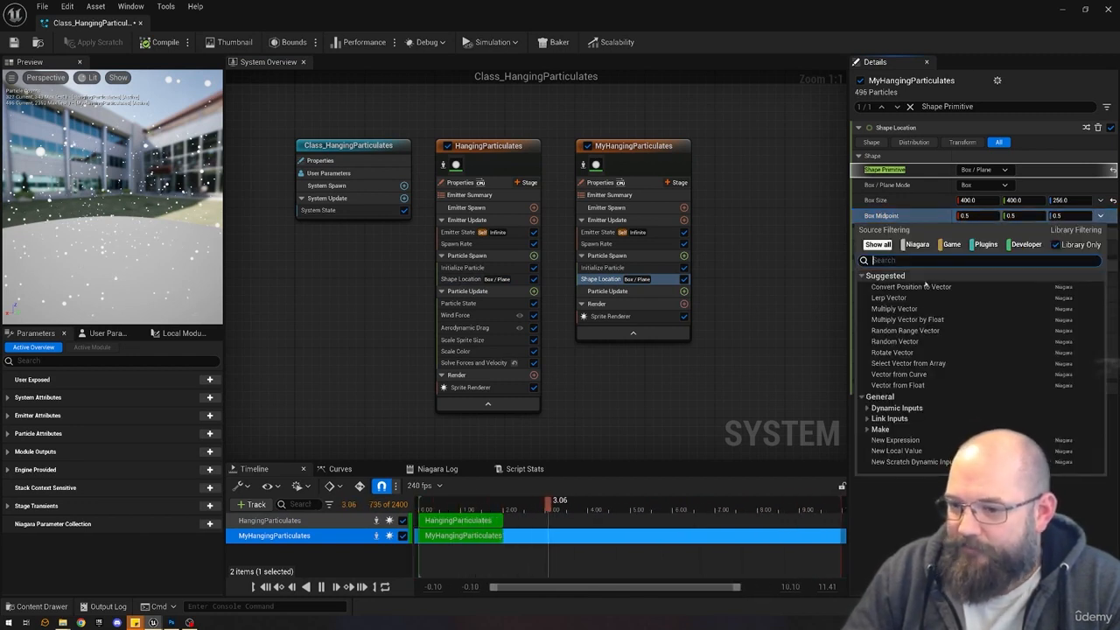
click(906, 331)
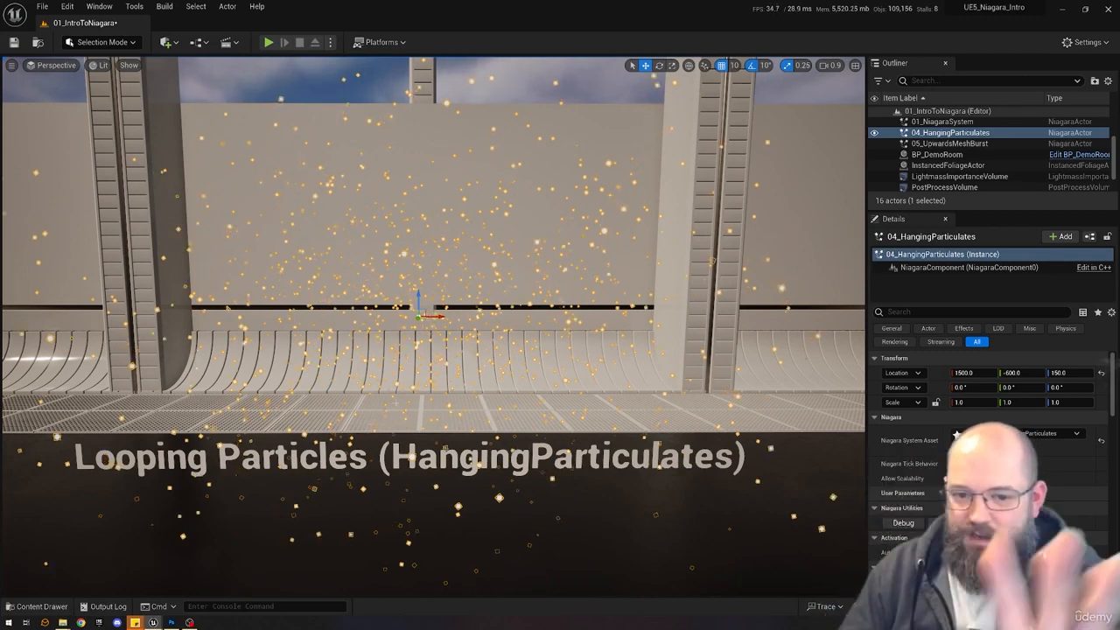
Toggle Game View in the 01_IntroToNiagara level viewport to view the HangingParticulates effect without editor overlays.
key(g)
key(g)
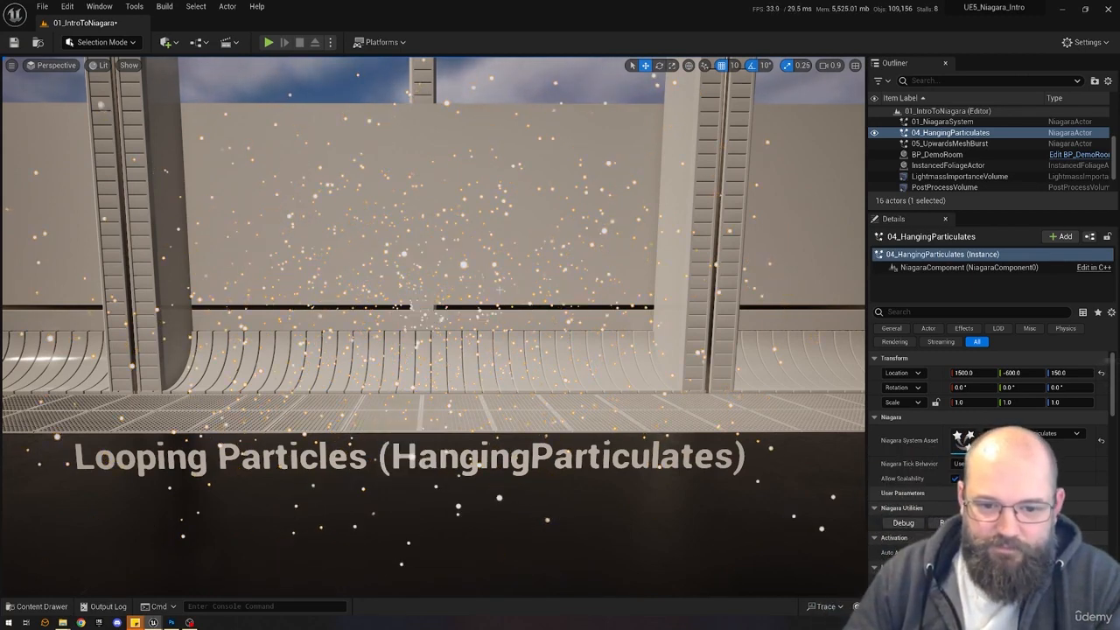
key(g)
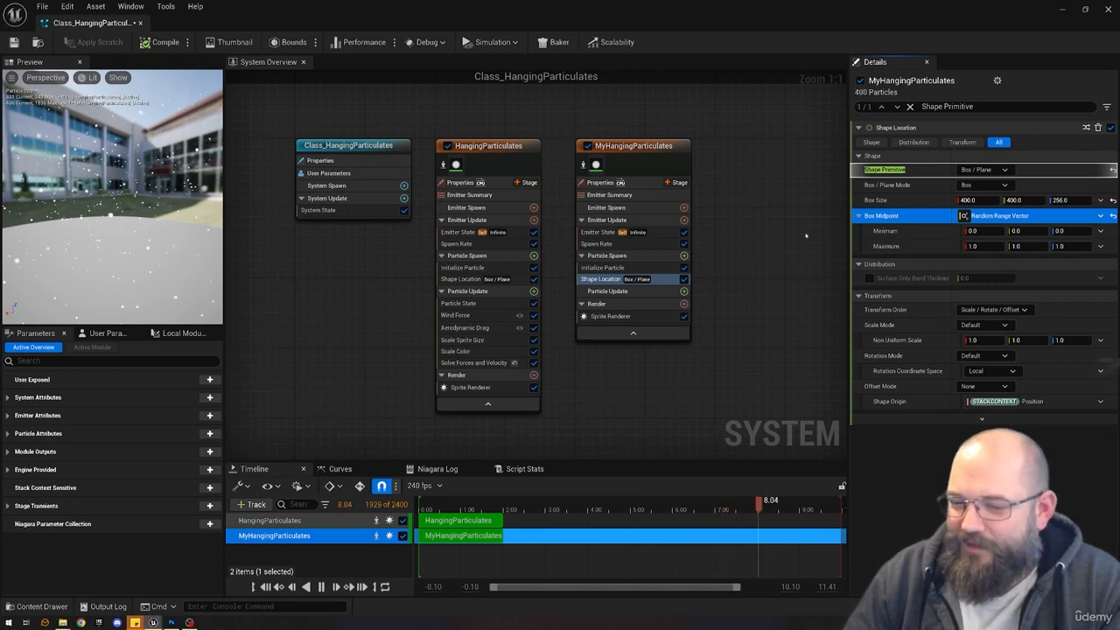
Compare the Shape Location settings of HangingParticulates and MyHangingParticulates by alternating between the two modules.
click(464, 279)
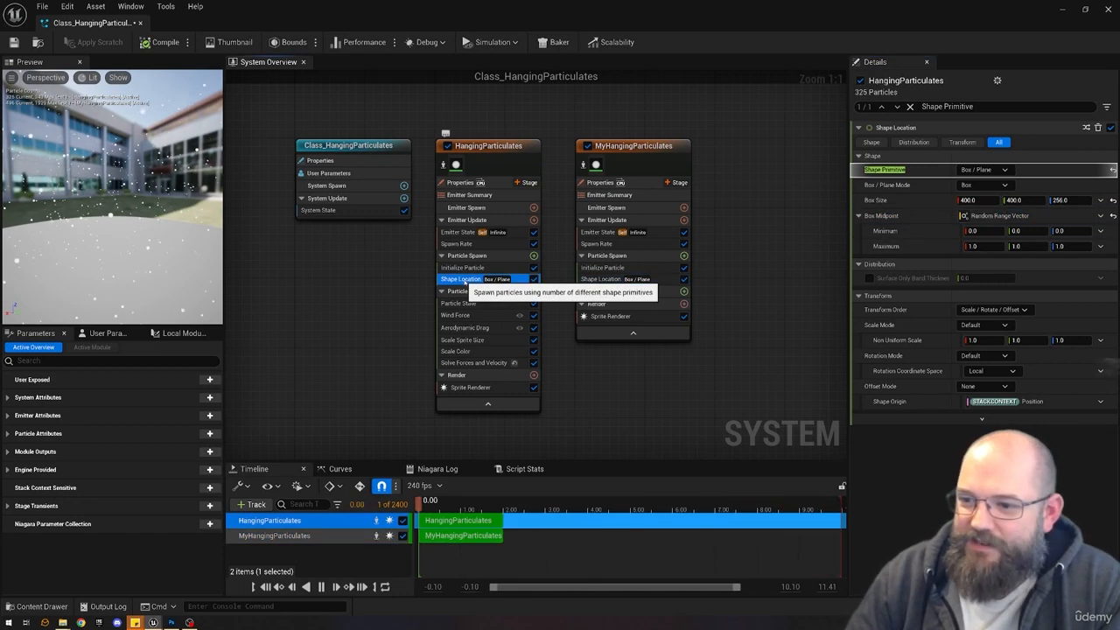
click(665, 278)
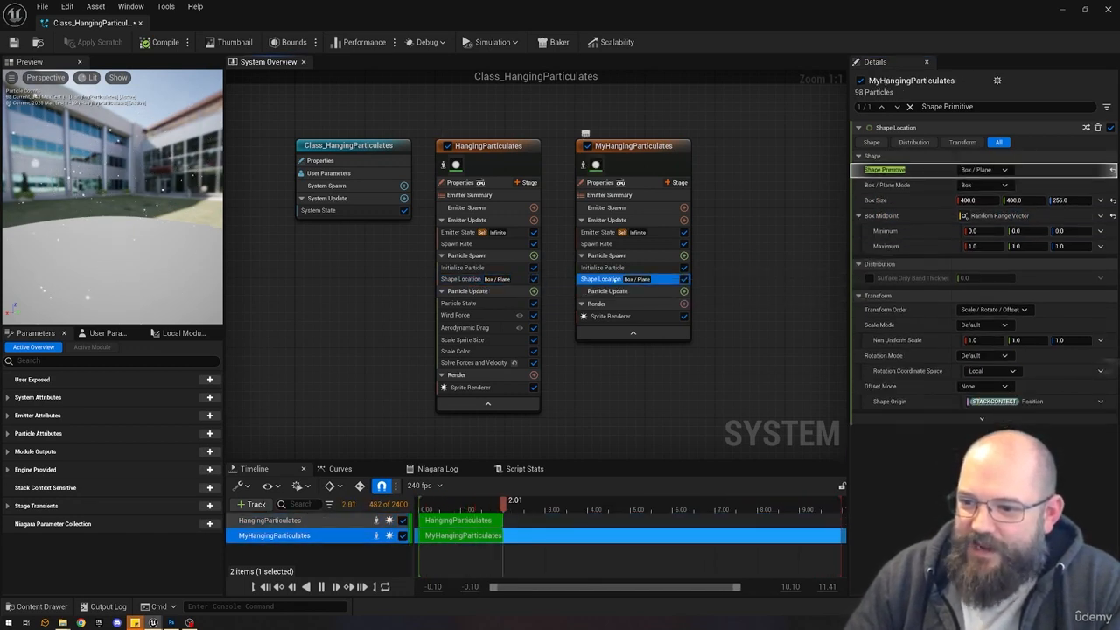
click(466, 280)
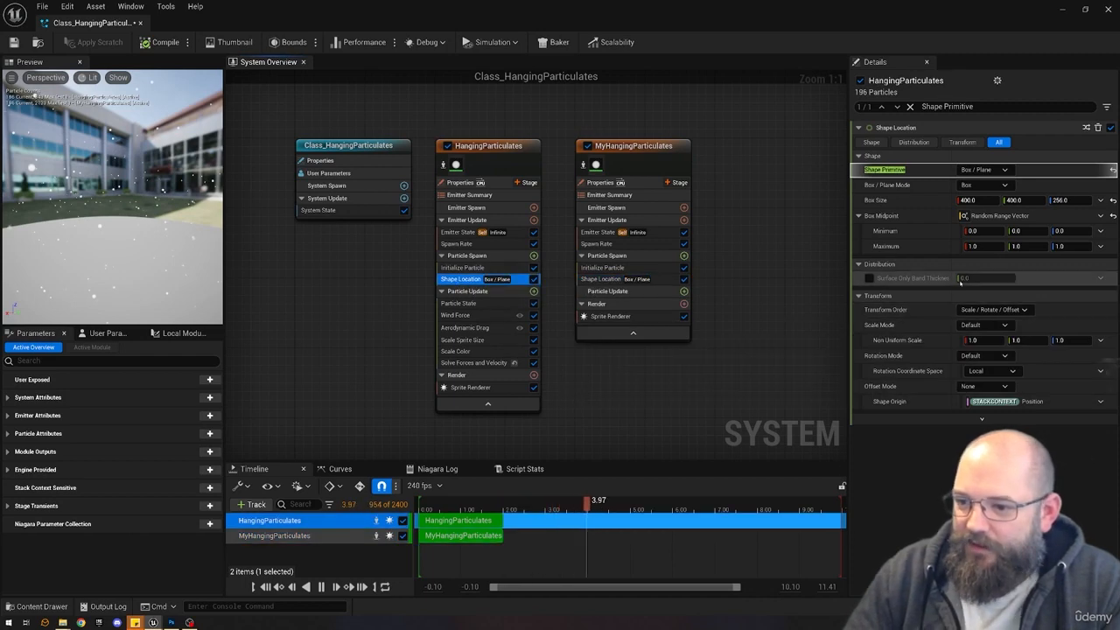
click(647, 278)
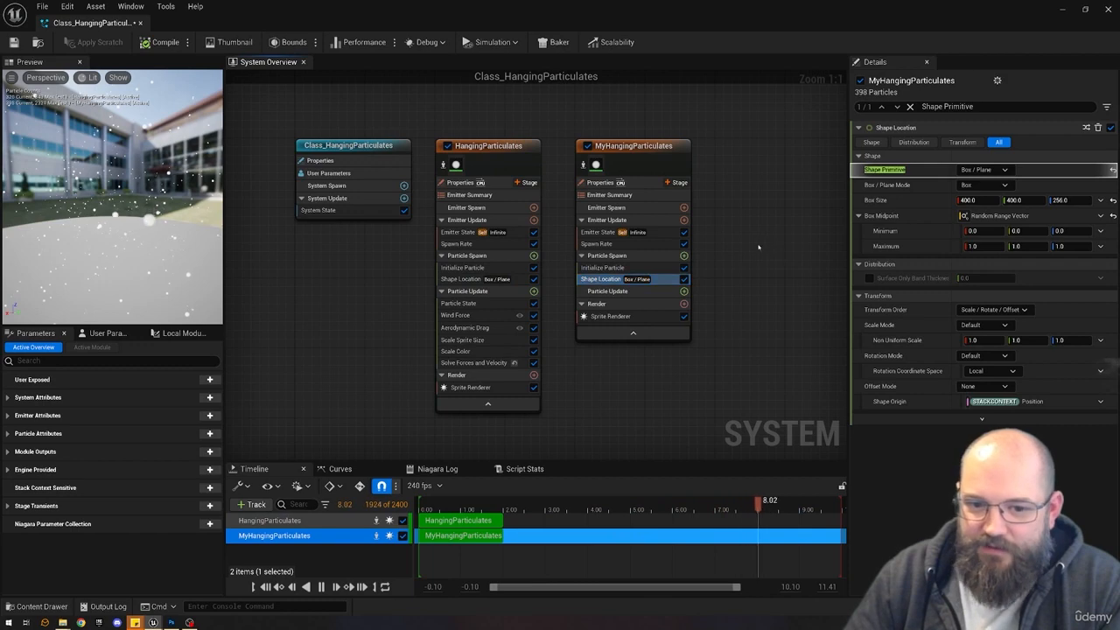
click(467, 279)
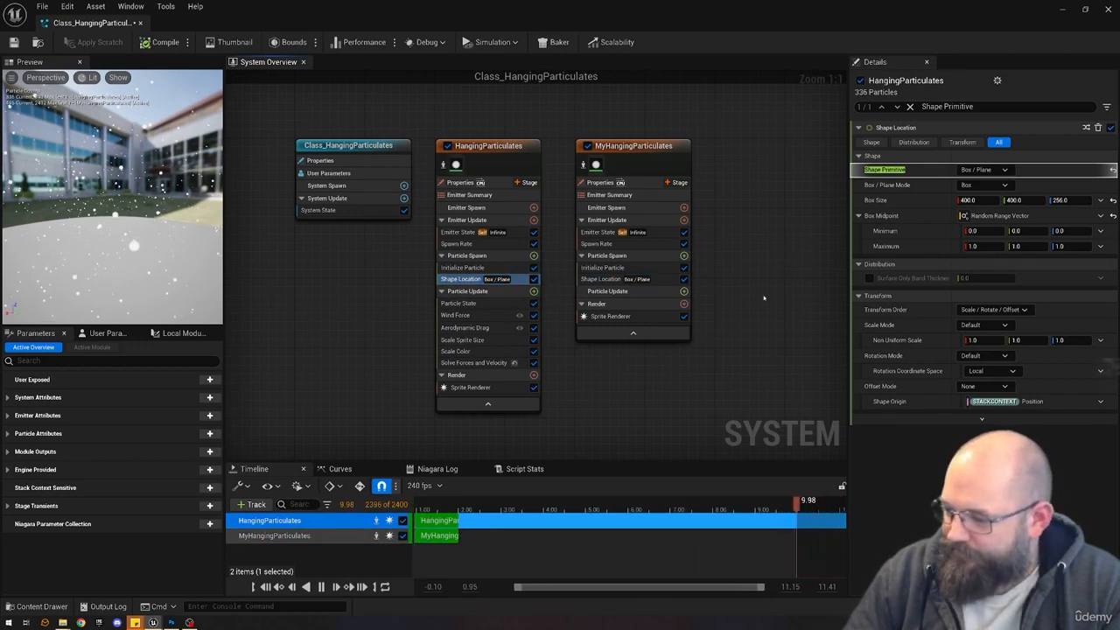
Select Initialize Particle and Shape Location of MyHangingParticulates together and review their combined settings.
click(622, 269)
shift+click(616, 279)
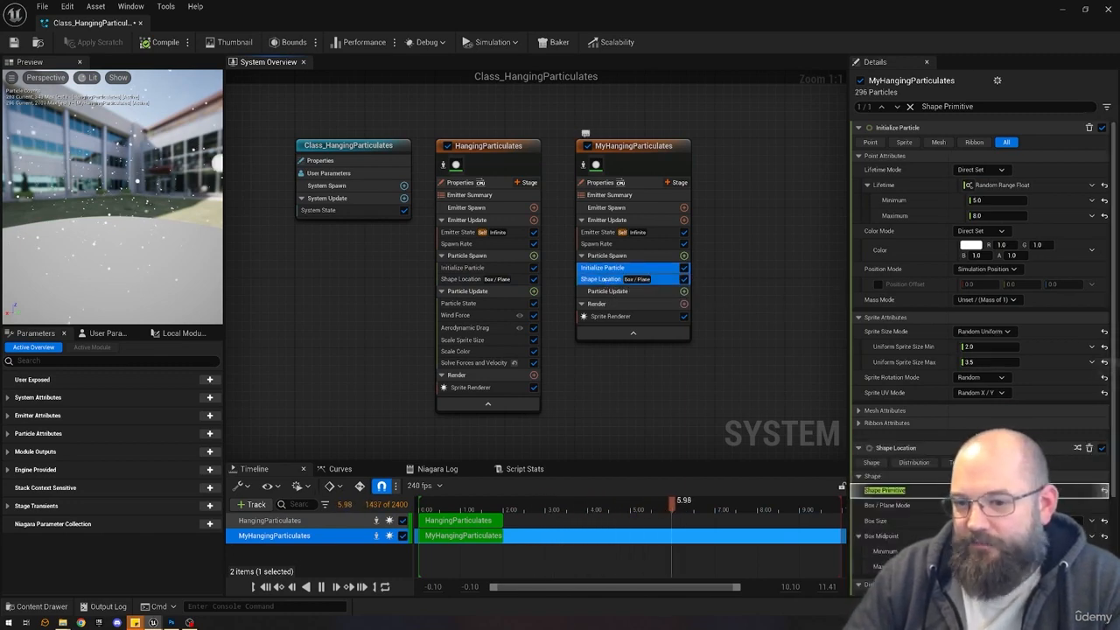
scroll(918, 415, down, 5)
scroll(920, 401, up, 5)
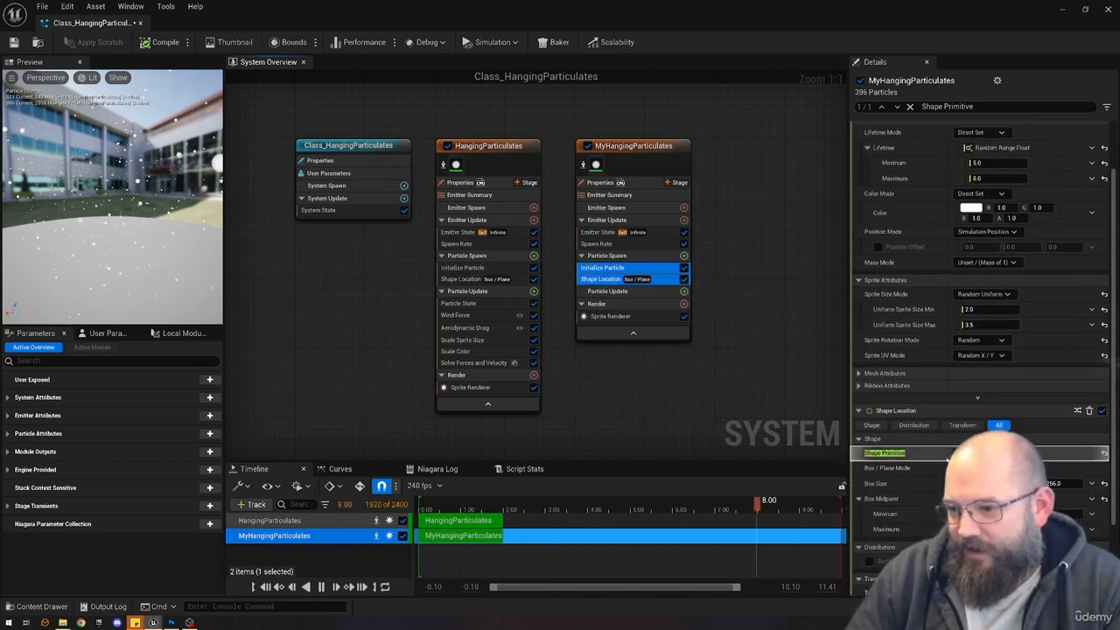
scroll(975, 336, down, 2)
scroll(975, 376, up, 2)
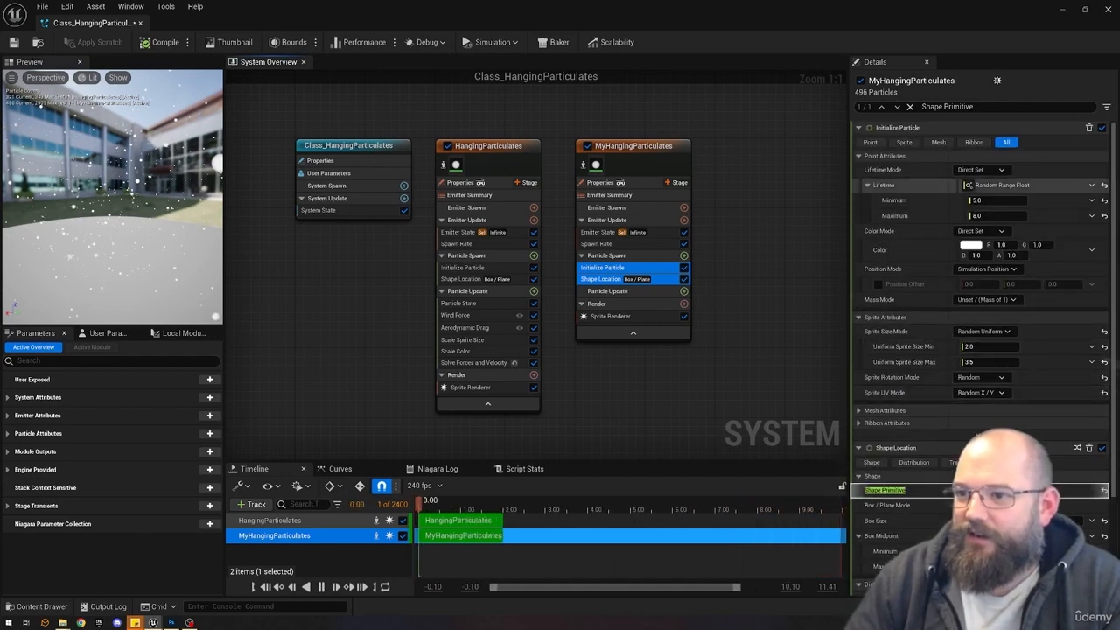
Replace the Shape Primitive stack search with "spawn", check the matching setting, and clear the search.
click(970, 107)
click(909, 106)
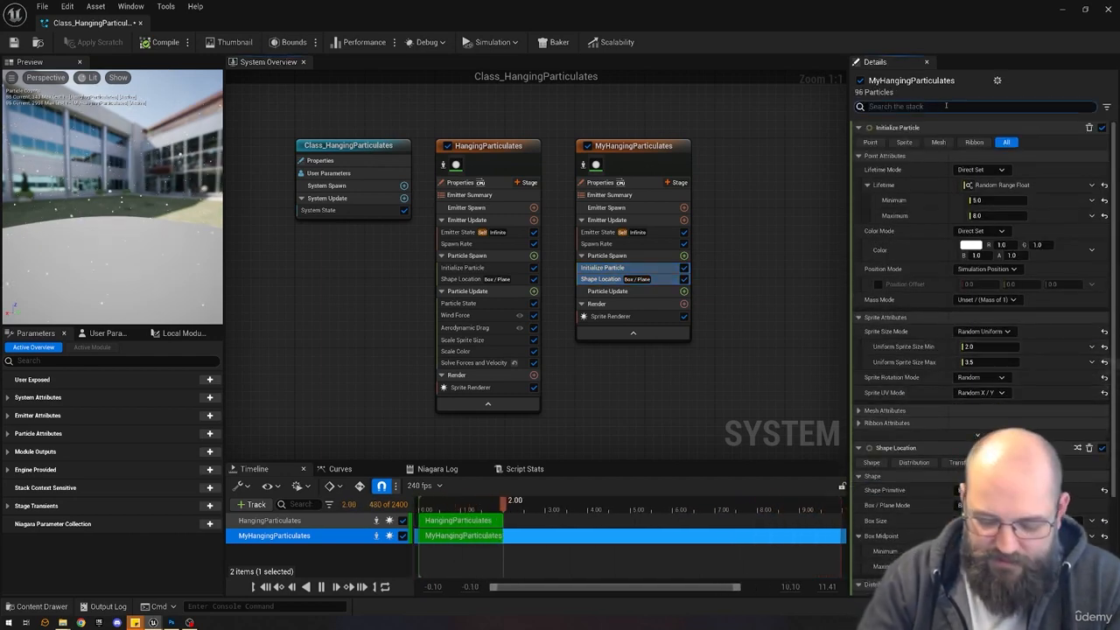
text(spawn)
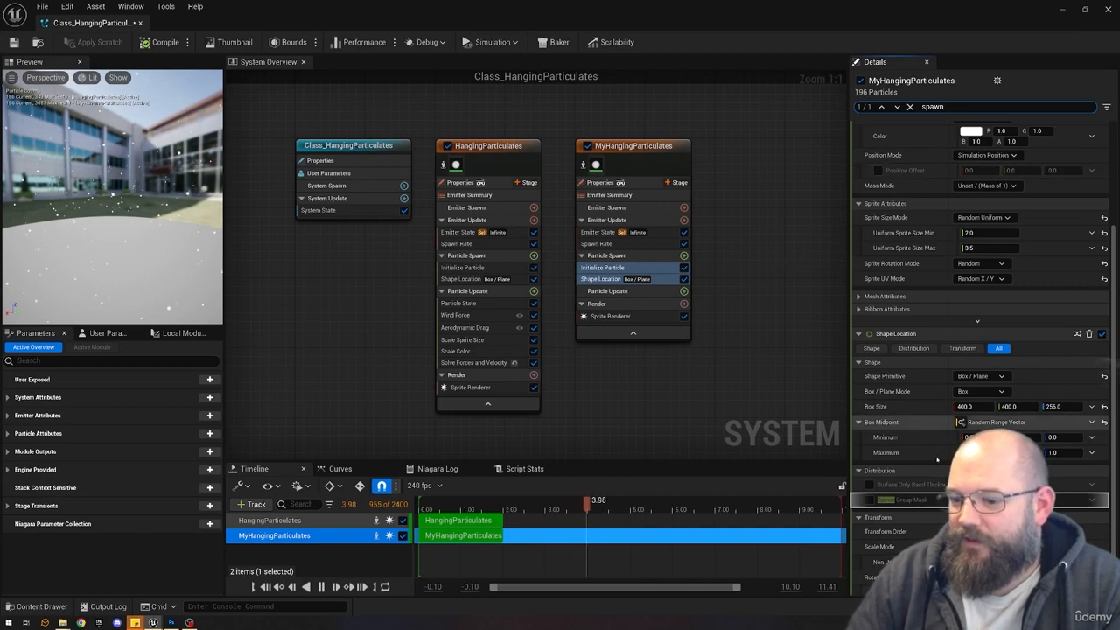
scroll(929, 420, up, 4)
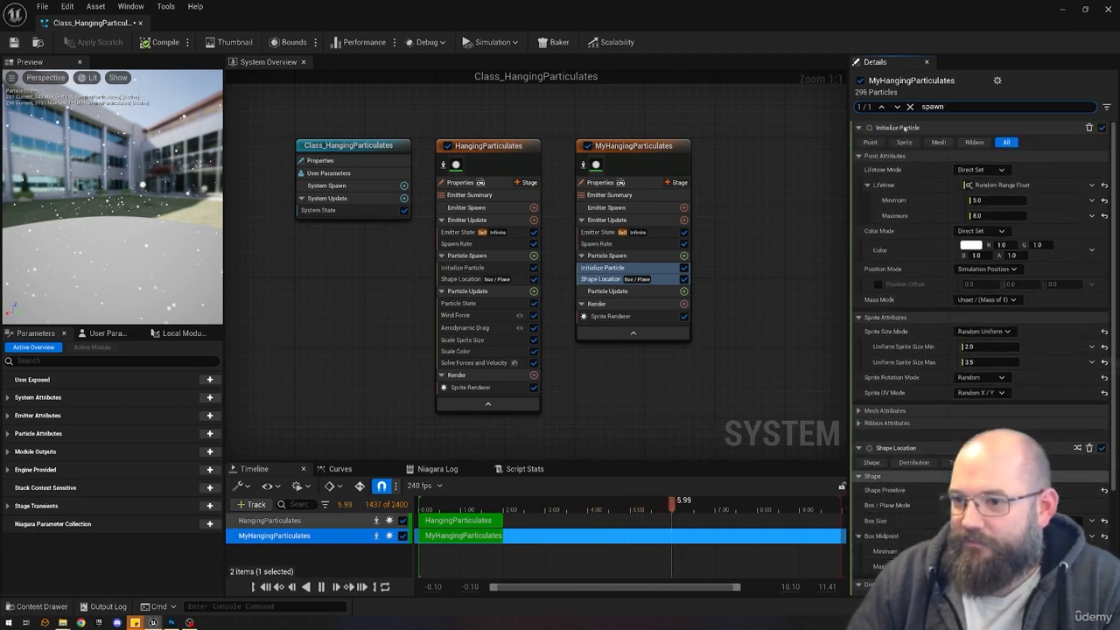
click(910, 107)
click(761, 326)
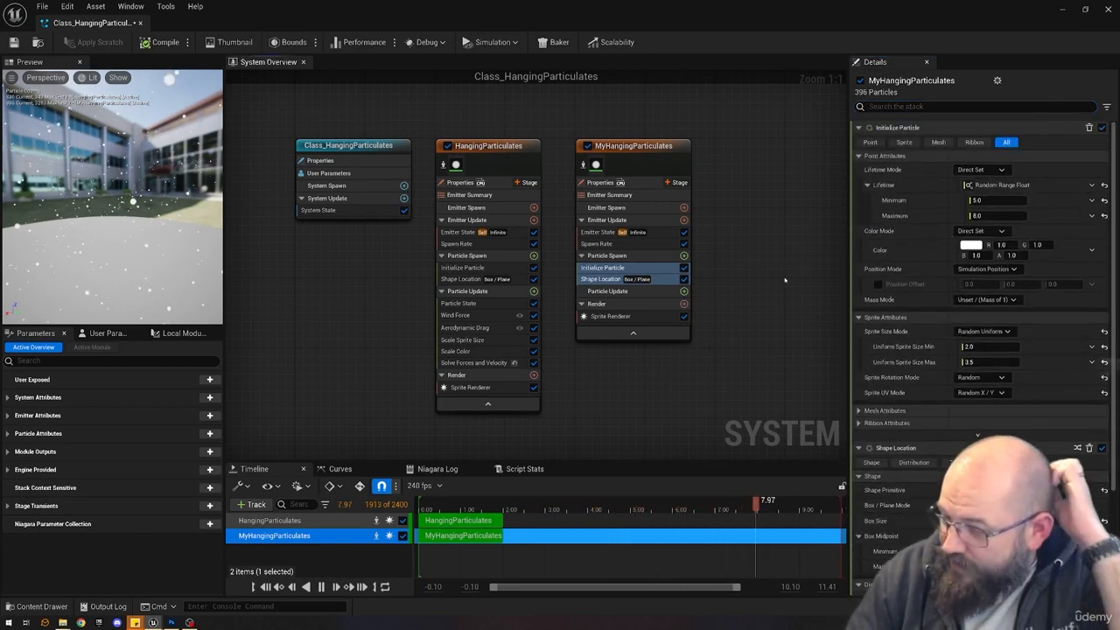
Review the Particle Spawn stage of MyHangingParticulates, including its Initialize Particle and Shape Location settings.
click(601, 256)
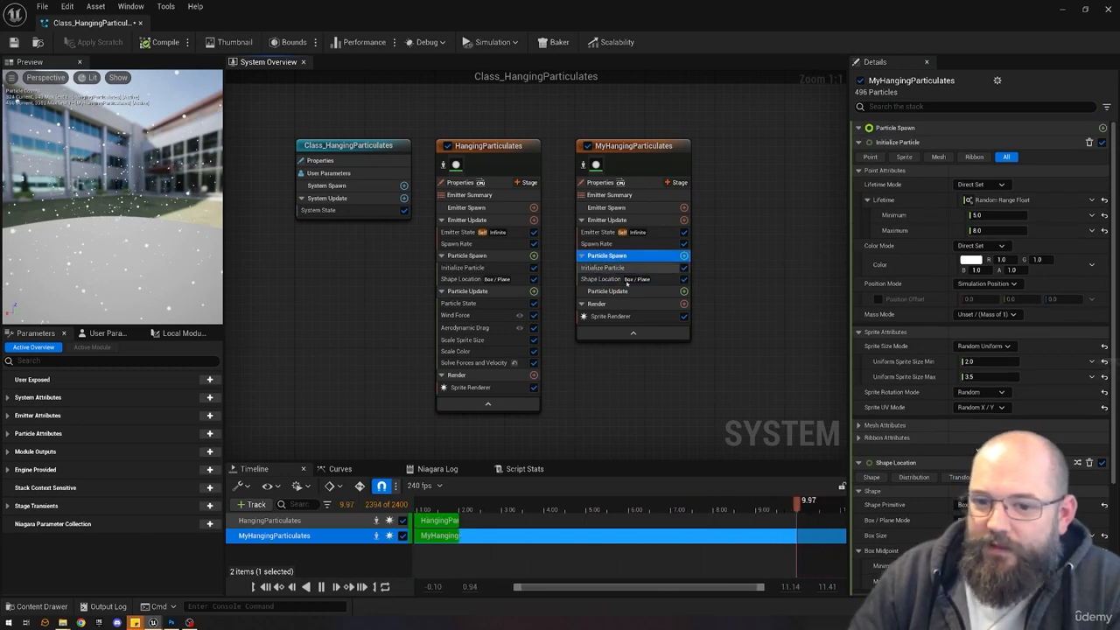
click(625, 291)
click(612, 252)
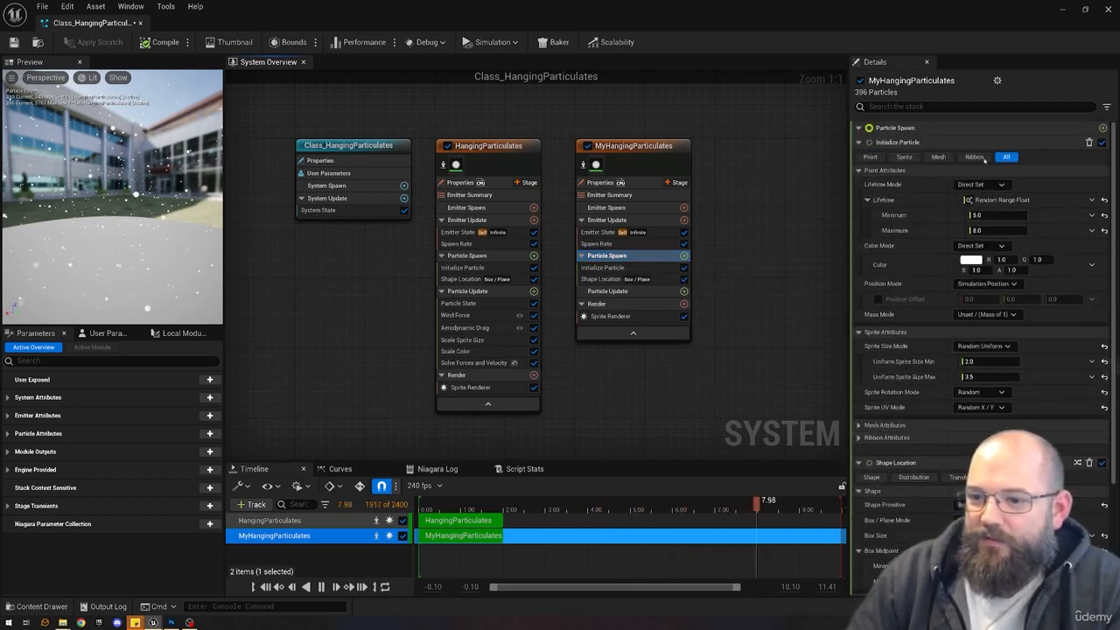
click(603, 278)
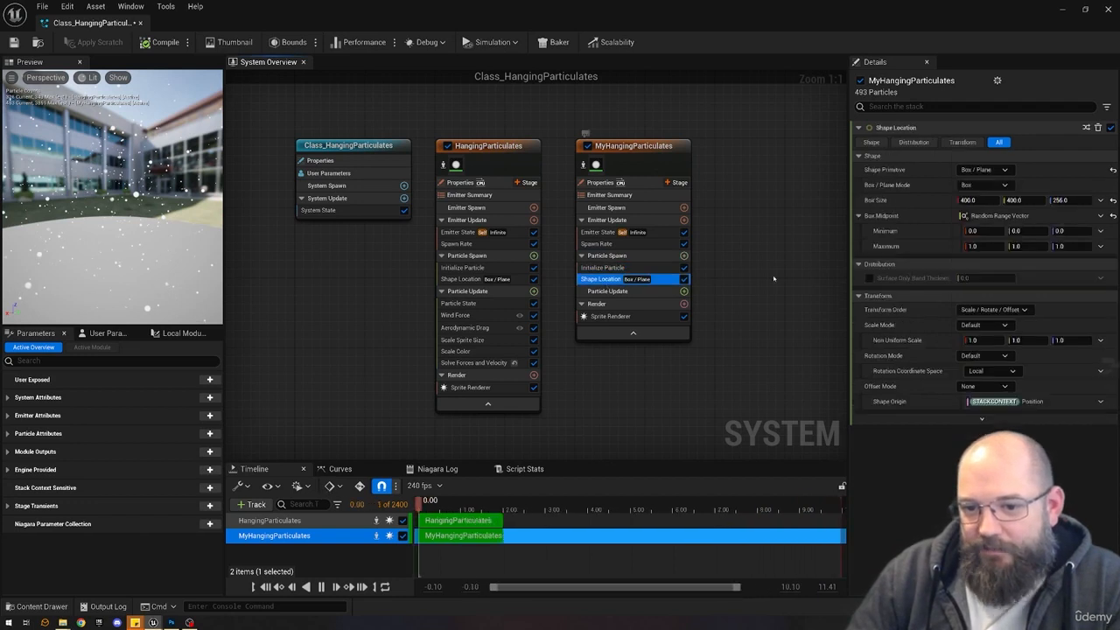
click(604, 267)
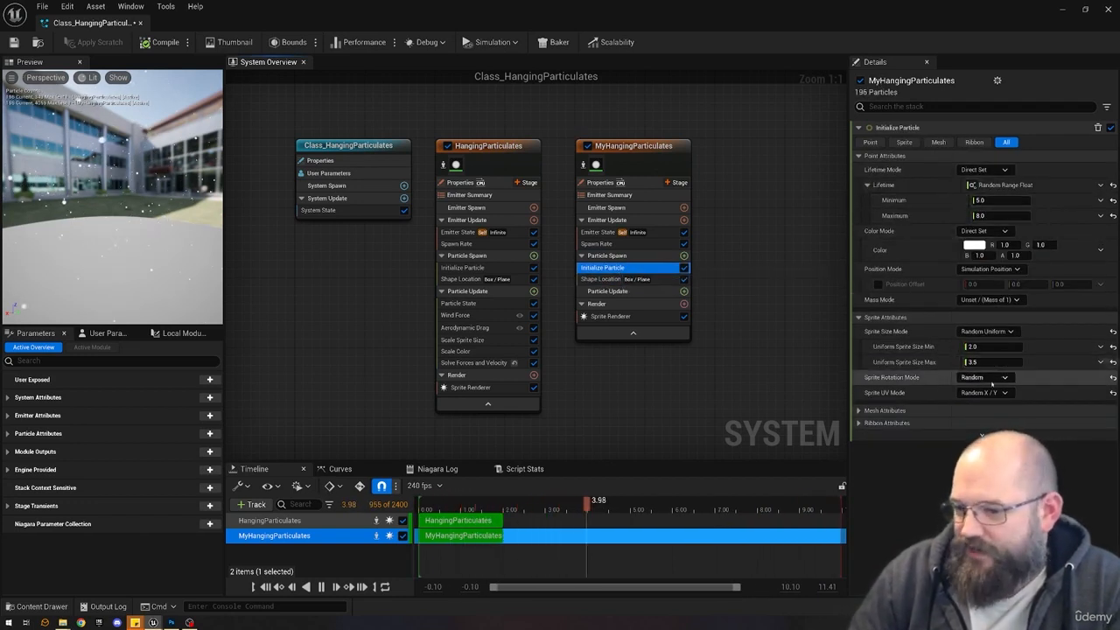
click(675, 280)
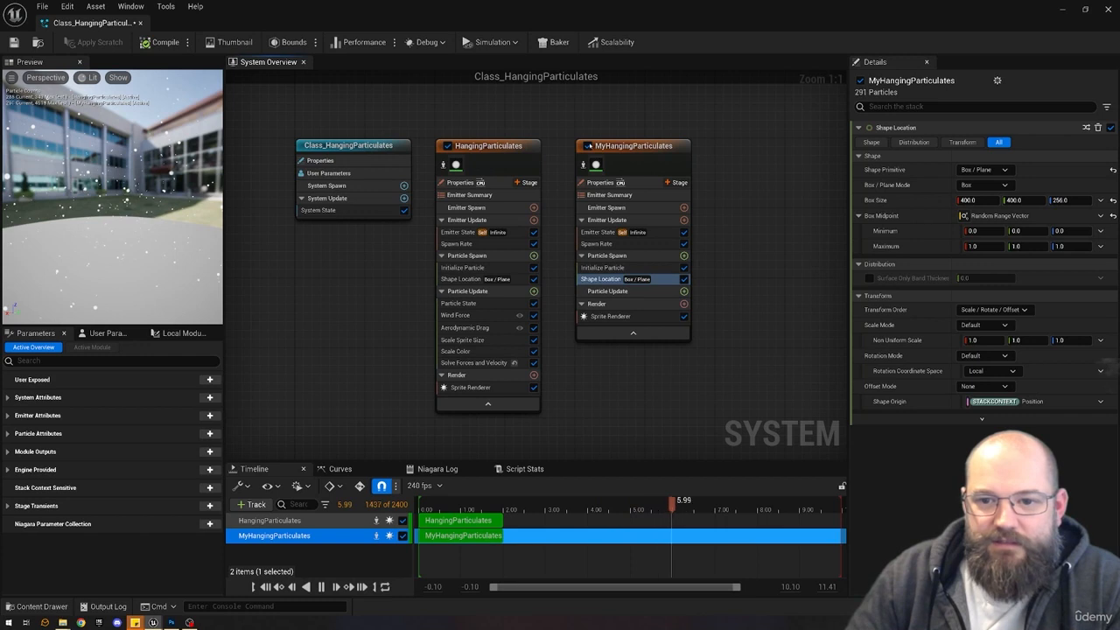
Toggle isolation of the MyHangingParticulates emitter on and off to check its particles in the preview.
click(591, 144)
click(471, 129)
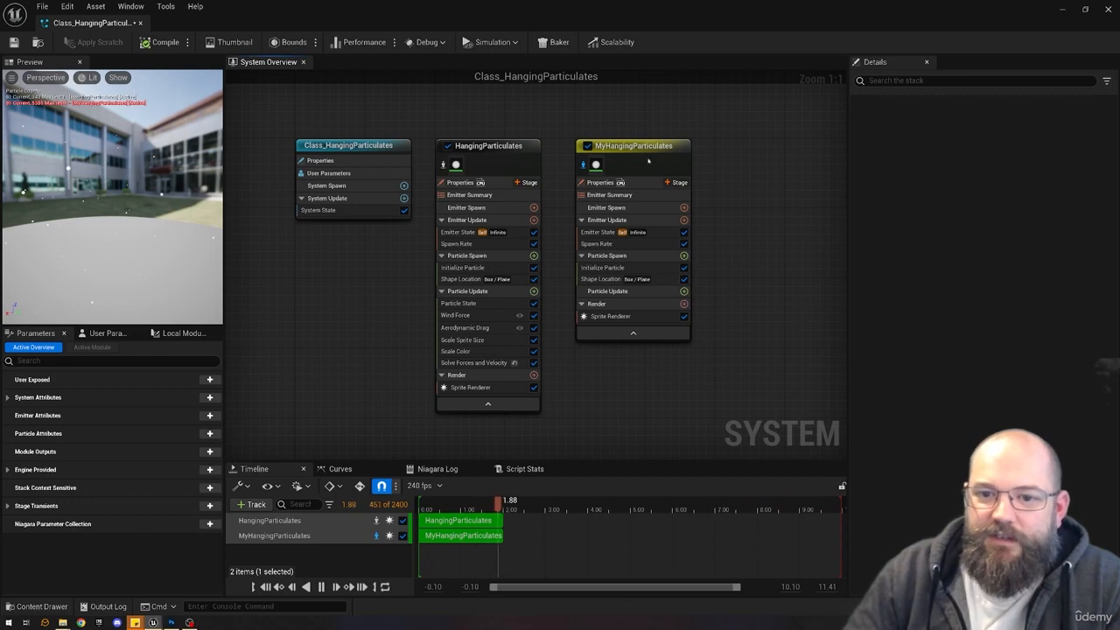
click(587, 166)
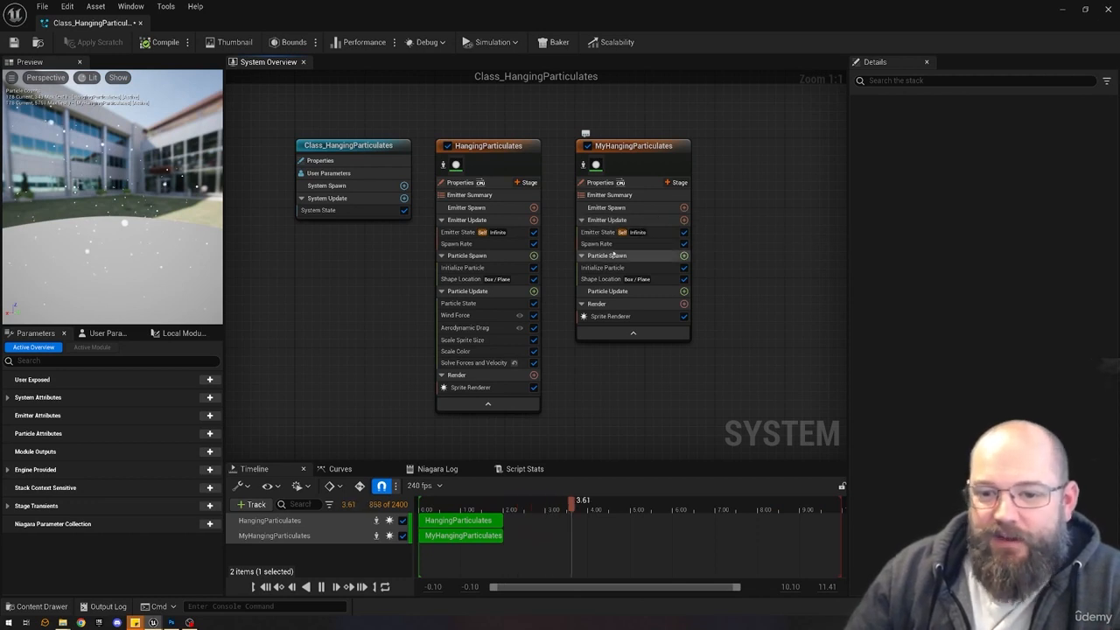
Go through the Spawn Rate, Initialize Particle and Shape Location modules of MyHangingParticulates in order.
click(607, 243)
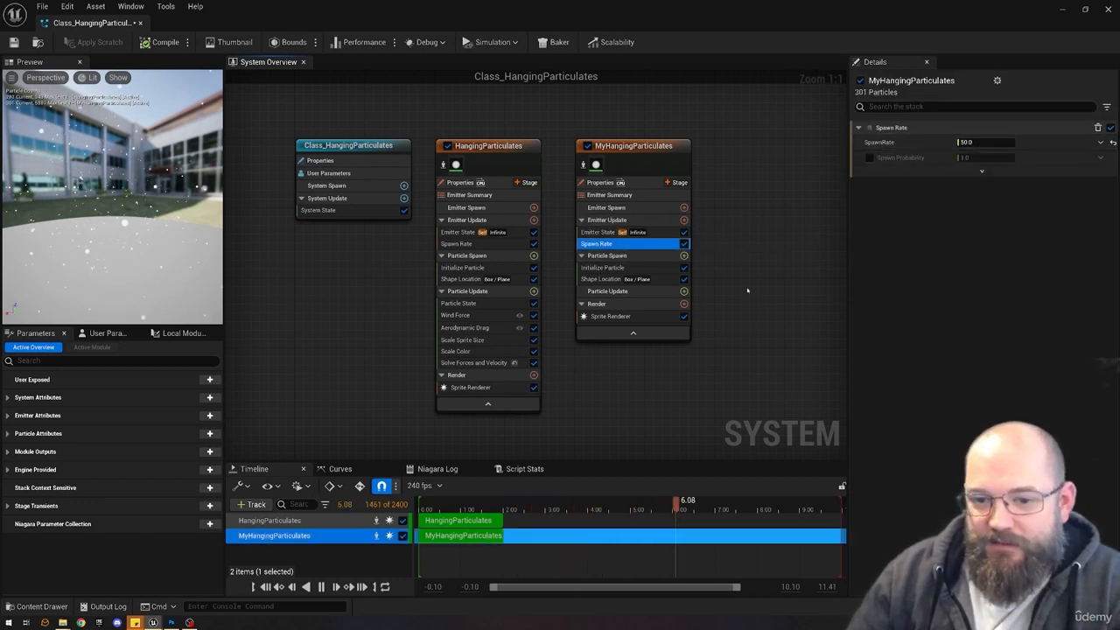
click(625, 268)
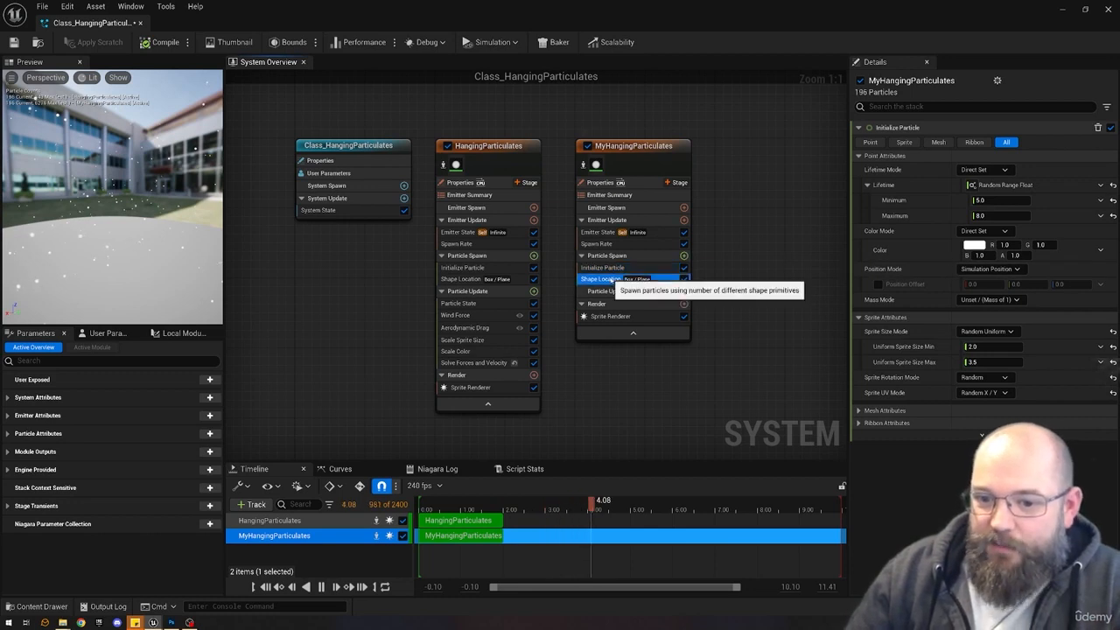
click(610, 279)
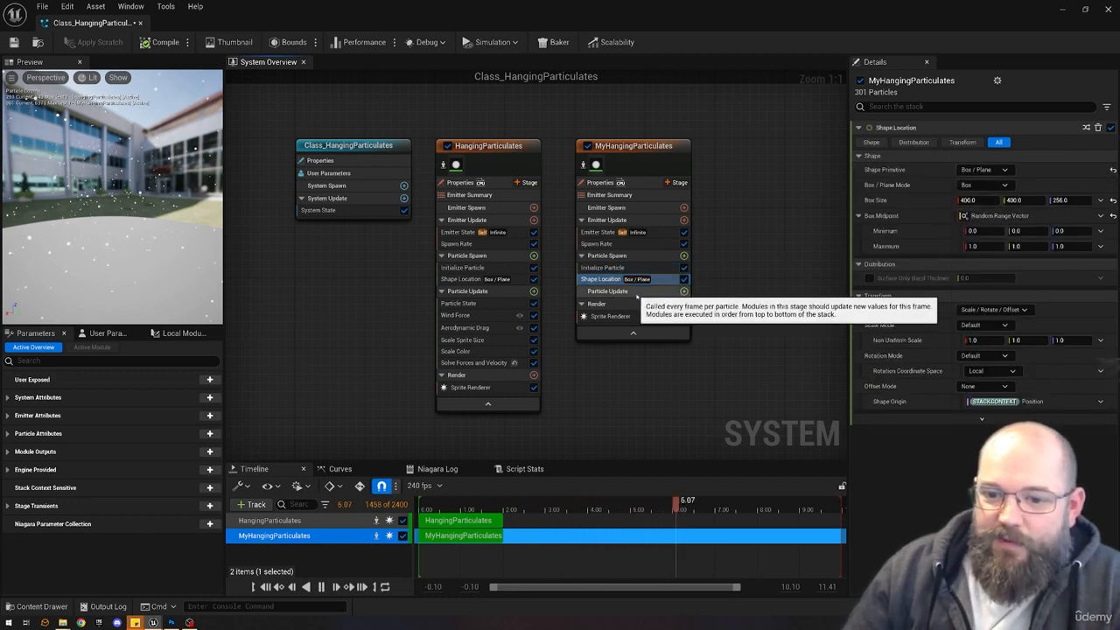
Add a Particle State module to the Particle Update stage of MyHangingParticulates.
click(664, 291)
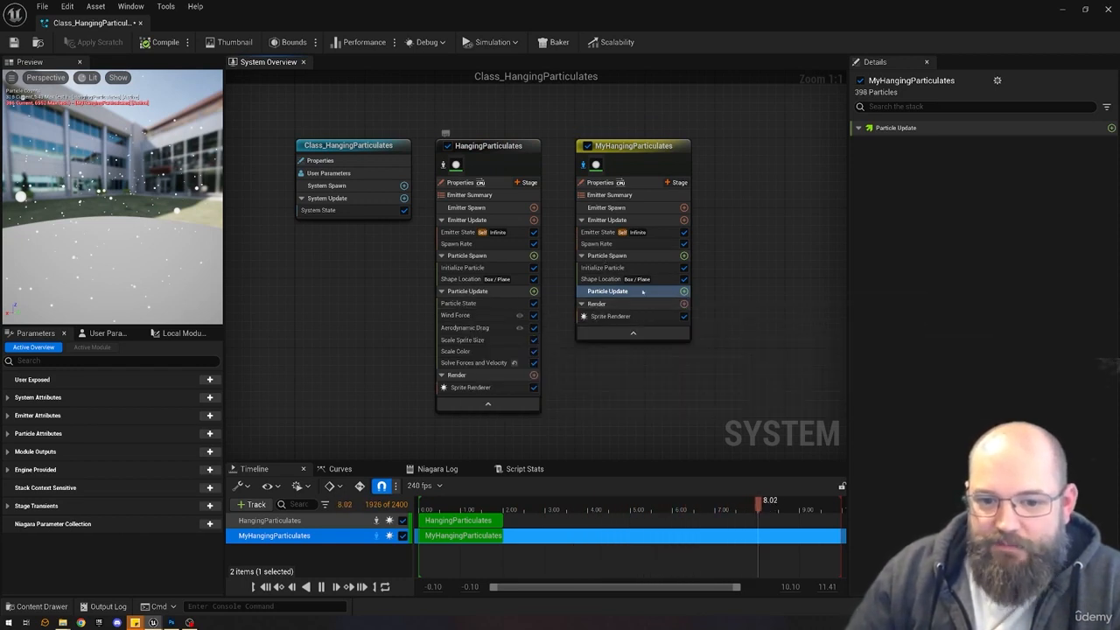
click(684, 291)
text(par)
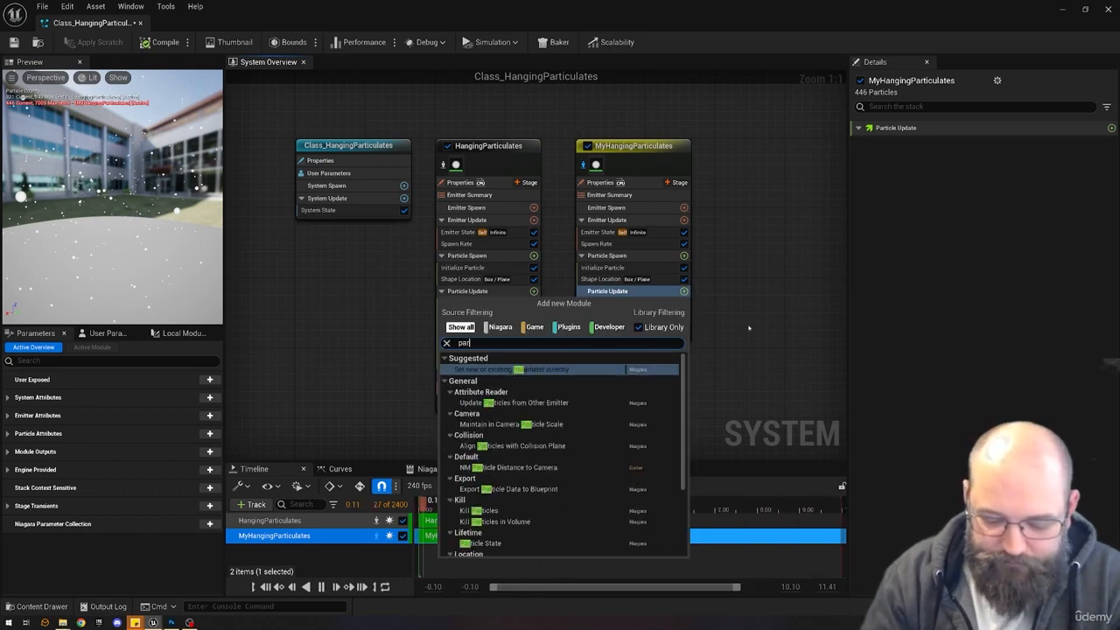
text(ticl stat)
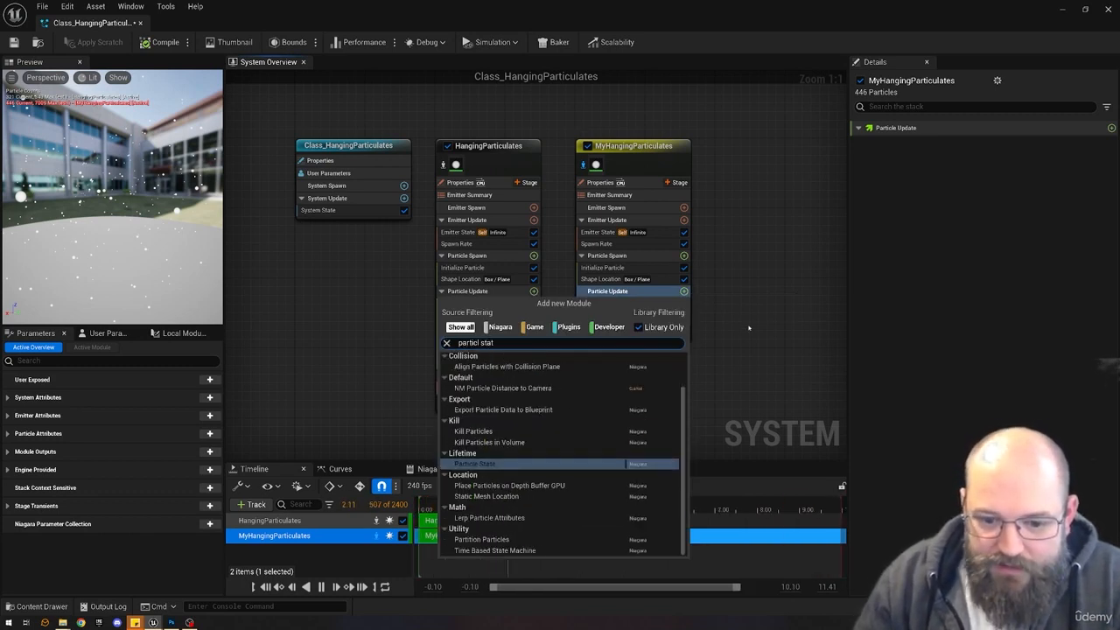
key(Return)
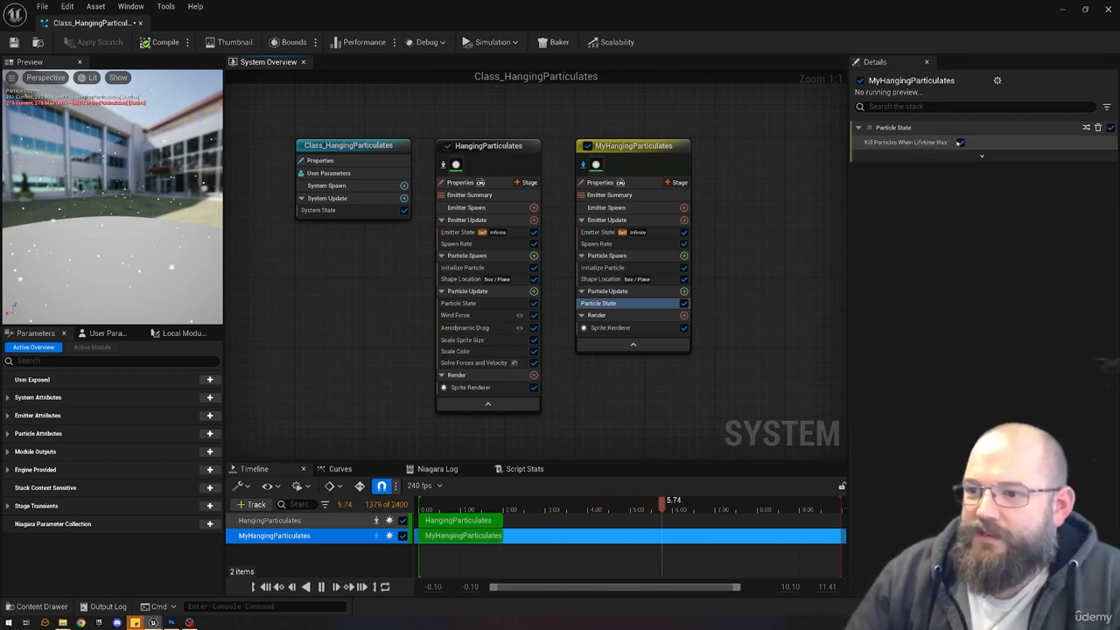
Reveal the full name of Particle State's kill option and compare it with the lifetime settings in Initialize Particle.
drag(948, 143, 999, 143)
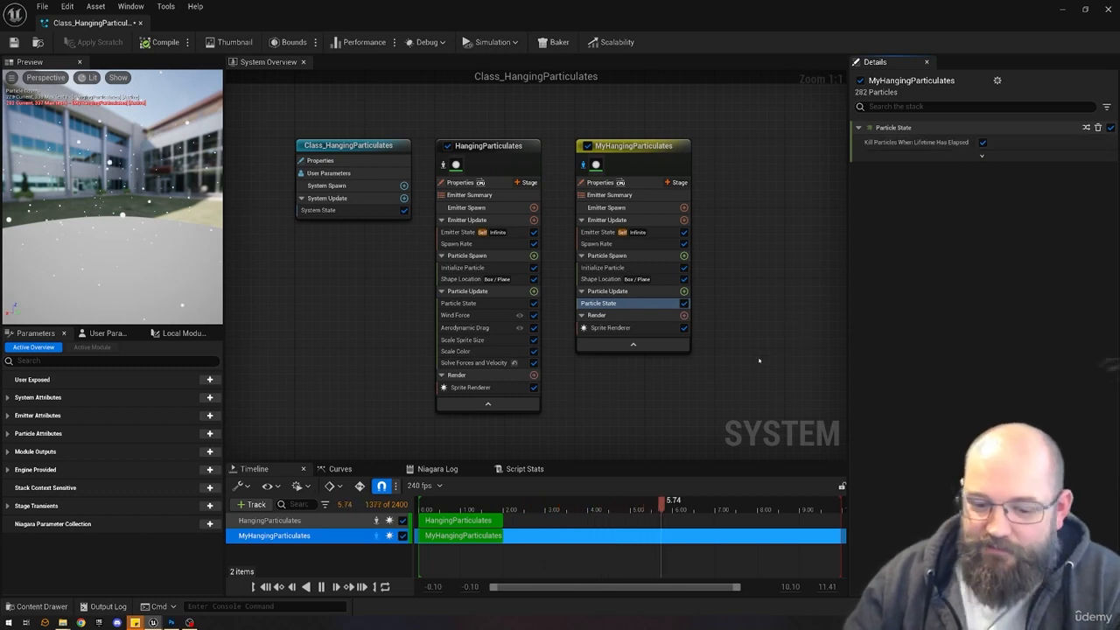
click(631, 269)
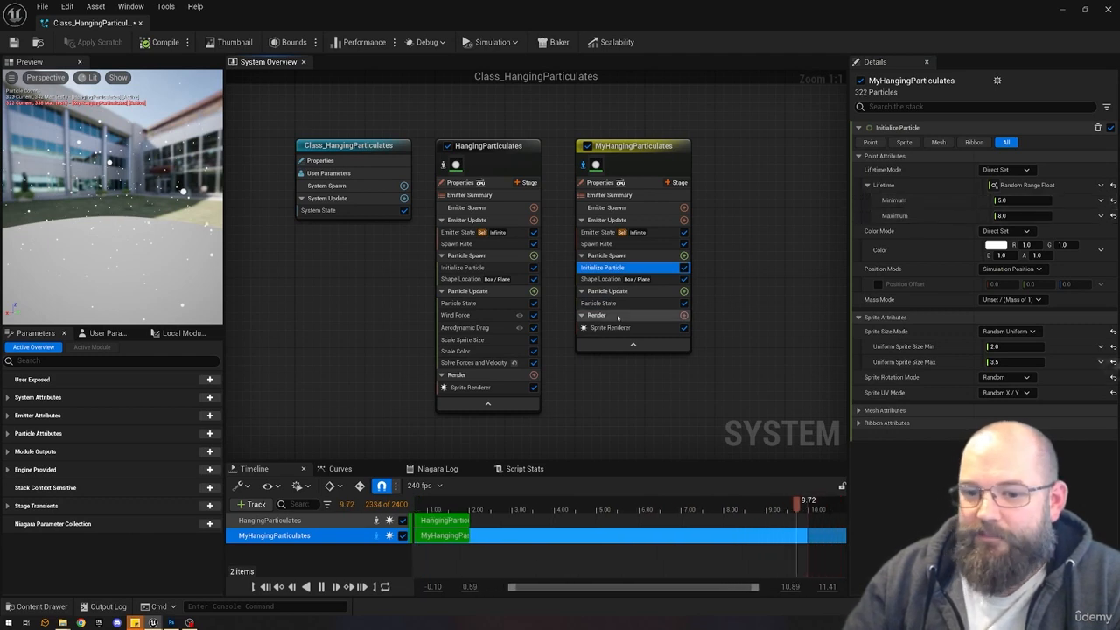
click(630, 302)
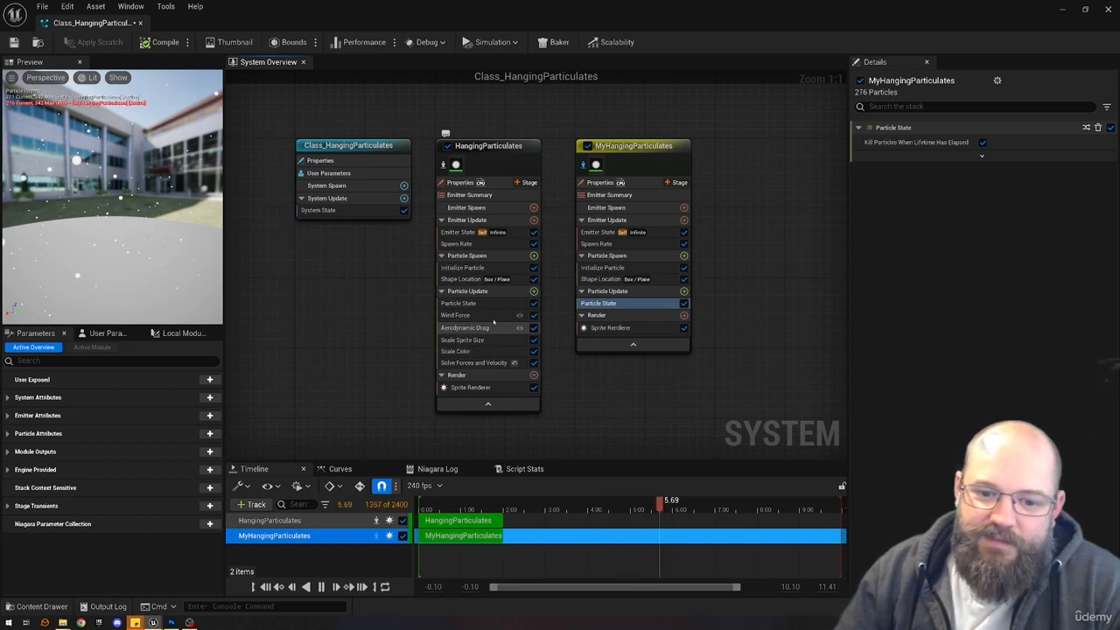
Add a Wind Force module to the Particle Update stage of MyHangingParticulates.
click(683, 290)
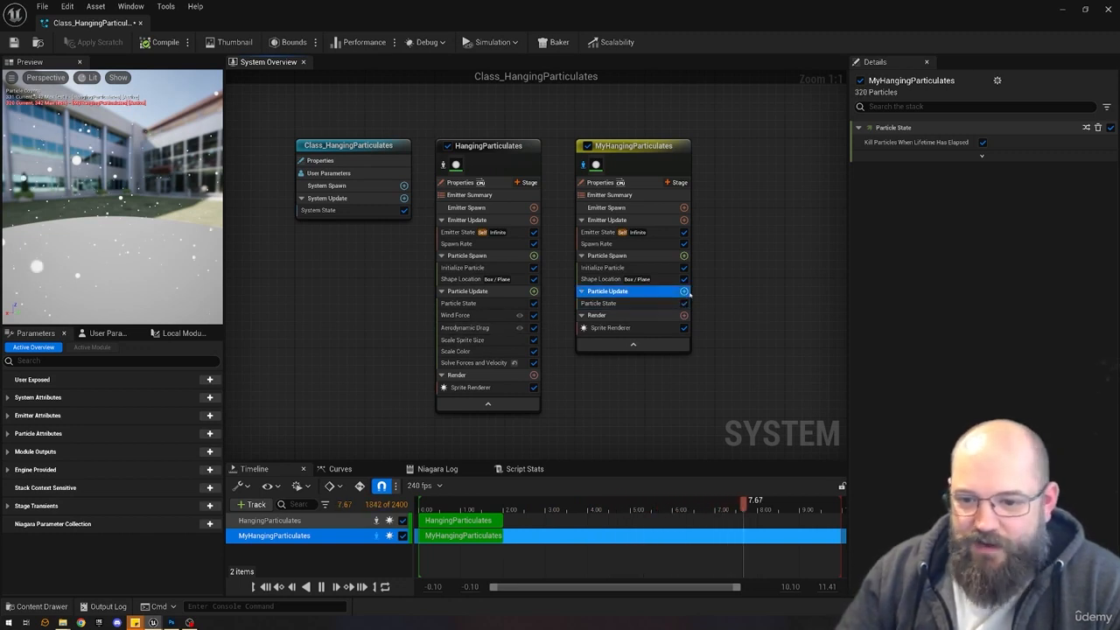
text(wind)
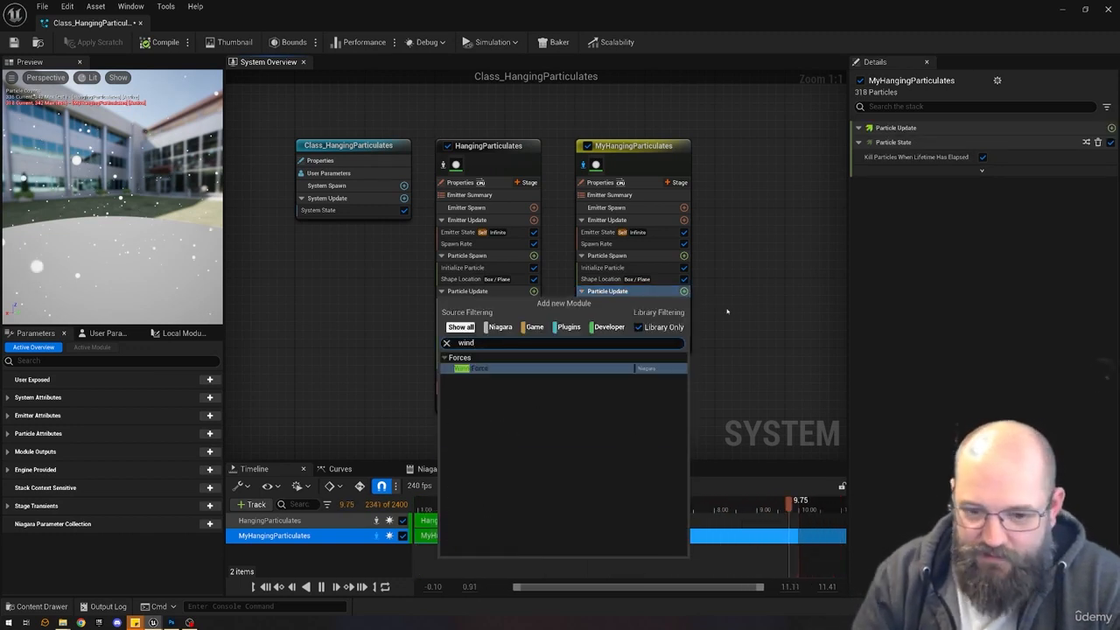
key(Return)
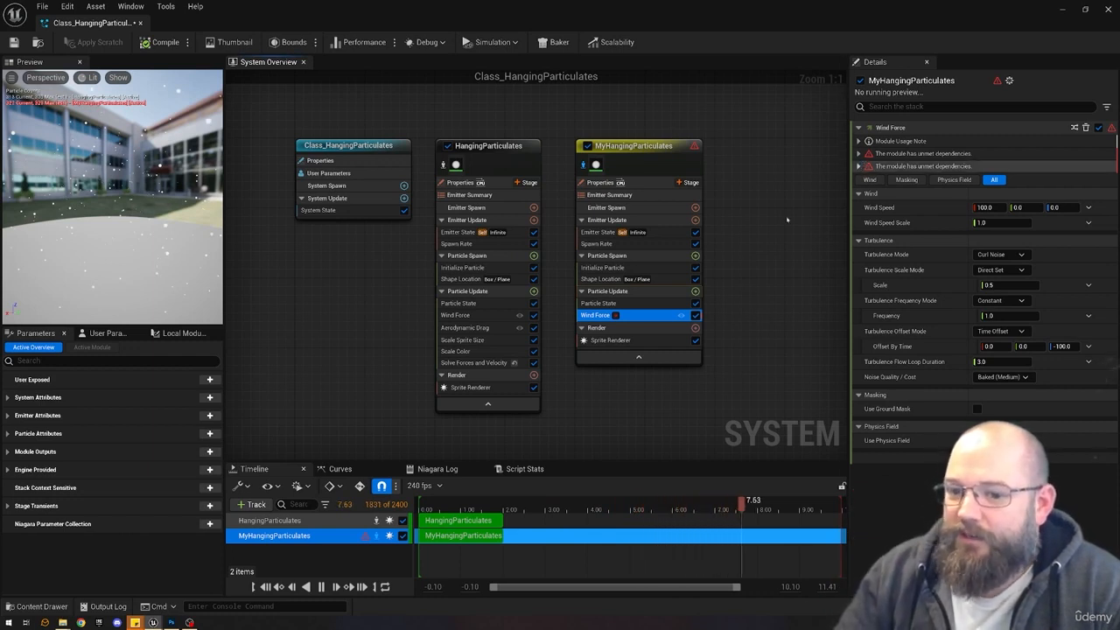
Check the Niagara Log for information about the Wind Force errors, and return to the timeline.
mouse_move(615, 315)
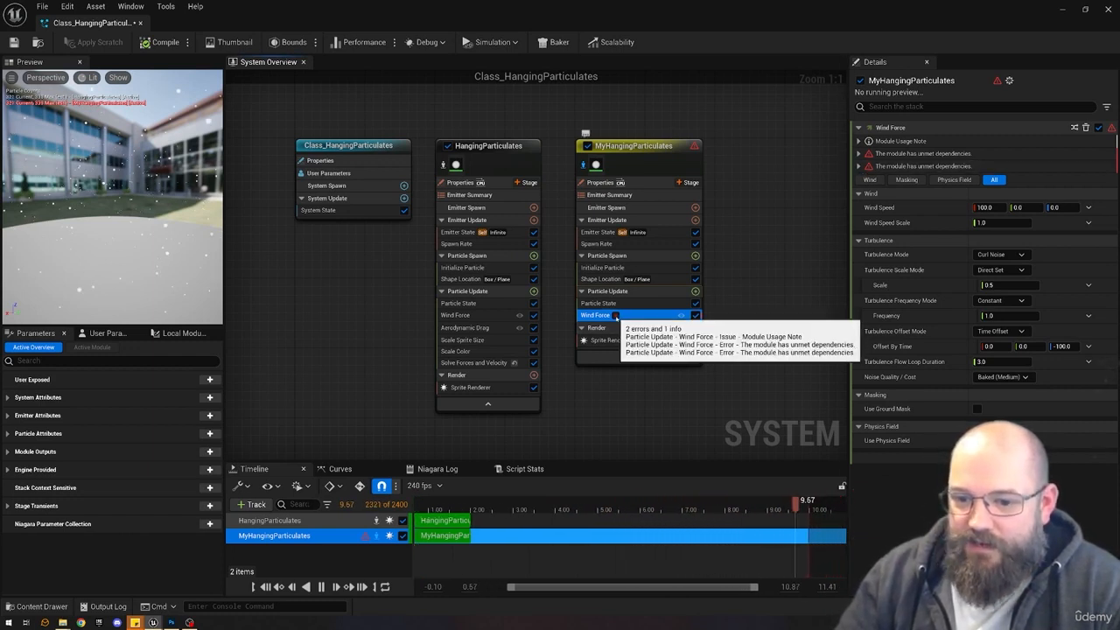
mouse_move(694, 147)
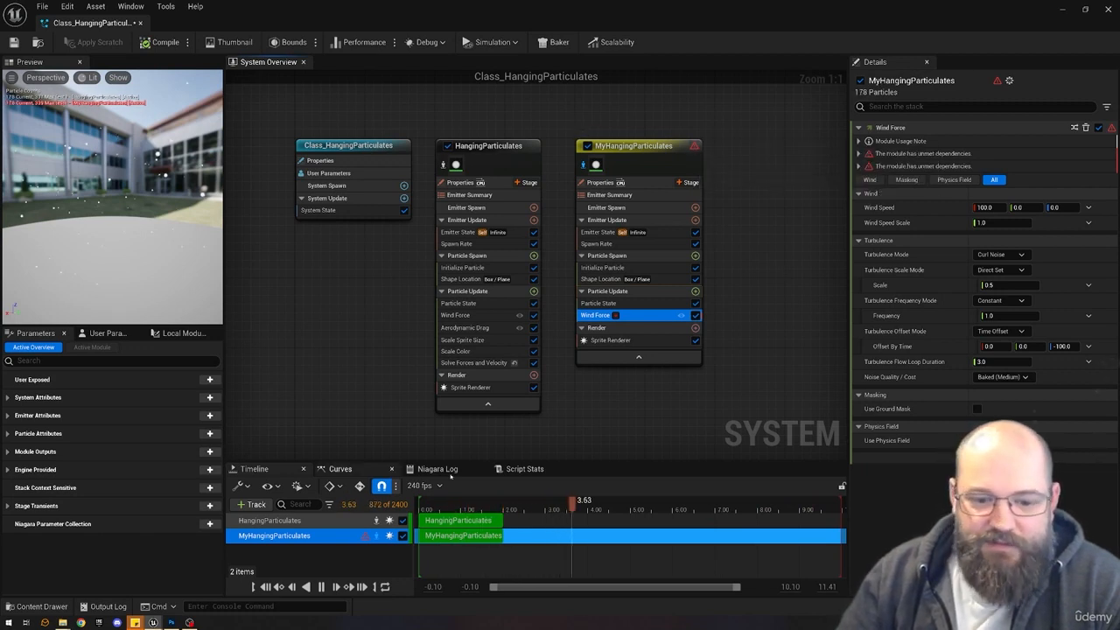
click(437, 468)
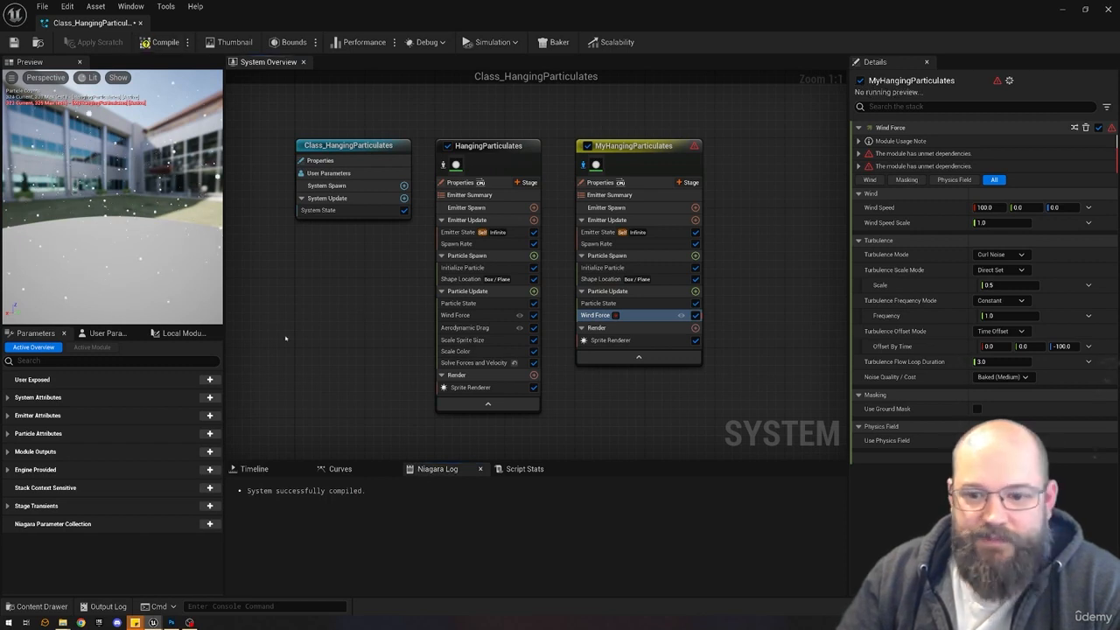
click(254, 469)
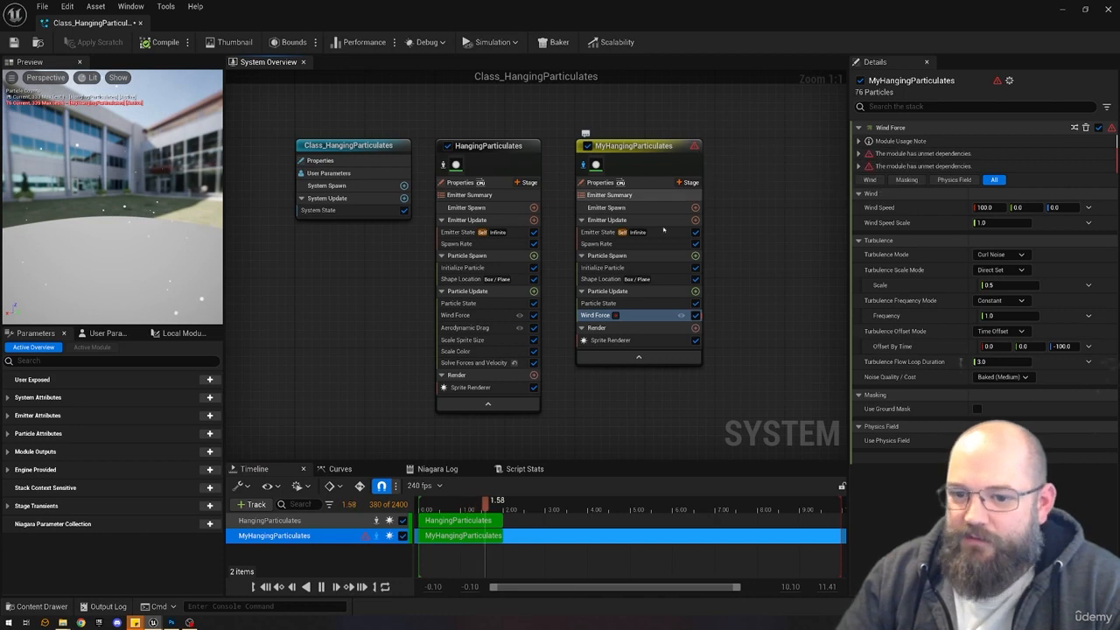
Expand the Wind Force module's usage note and both unmet dependency messages to read their details.
mouse_move(616, 316)
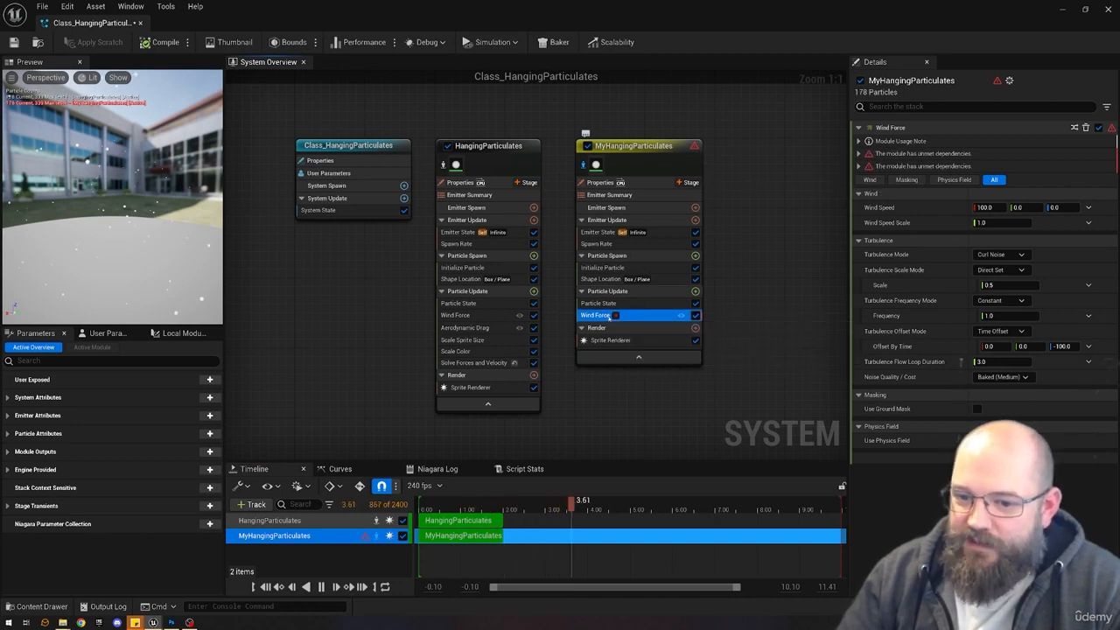
click(858, 166)
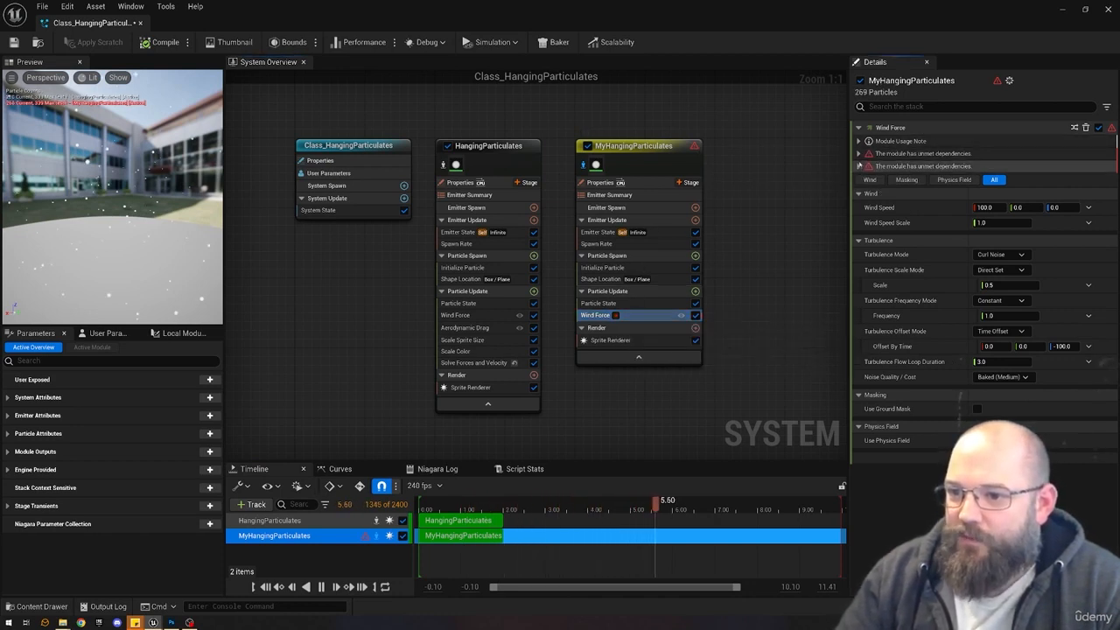
click(859, 154)
click(858, 141)
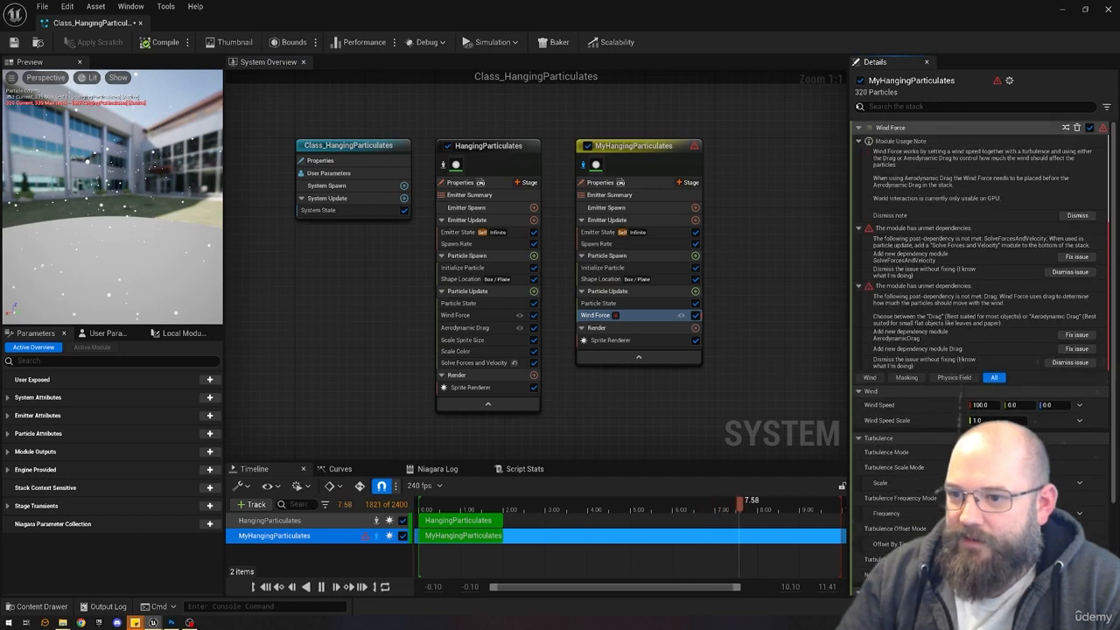
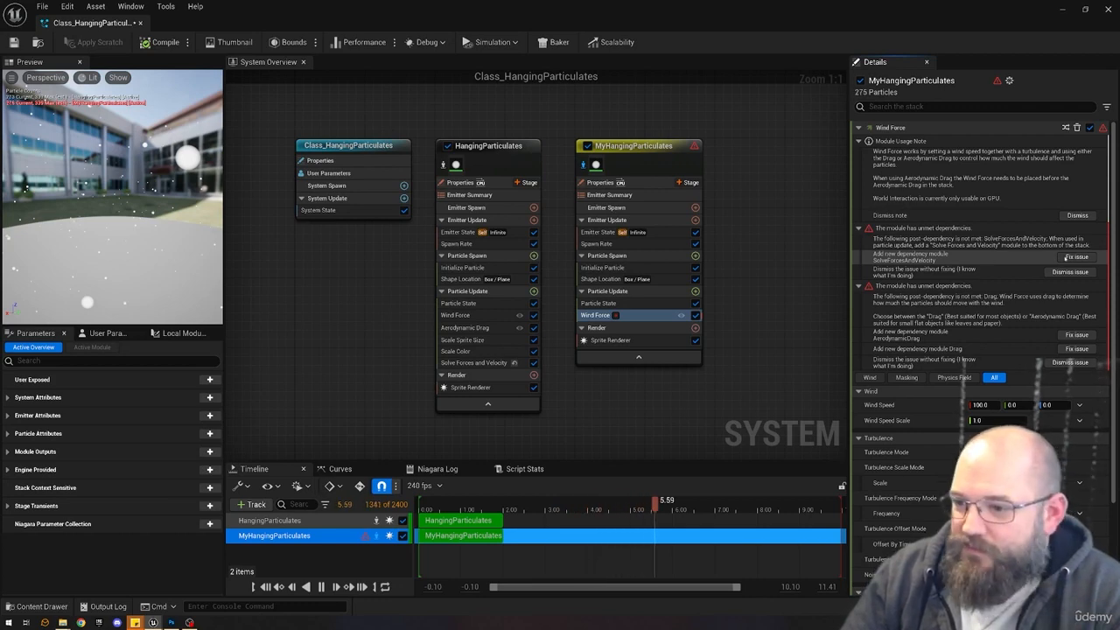
Resolve Wind Force's unmet dependencies by adding the suggested SolveForcesAndVelocity and AerodynamicDrag modules.
click(1076, 257)
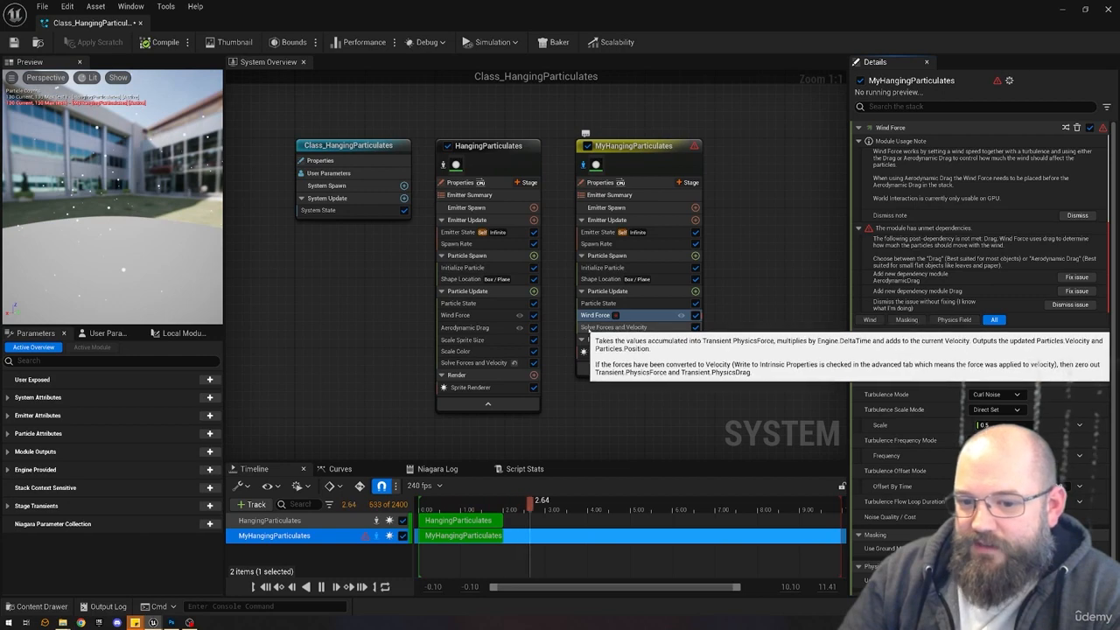
click(663, 327)
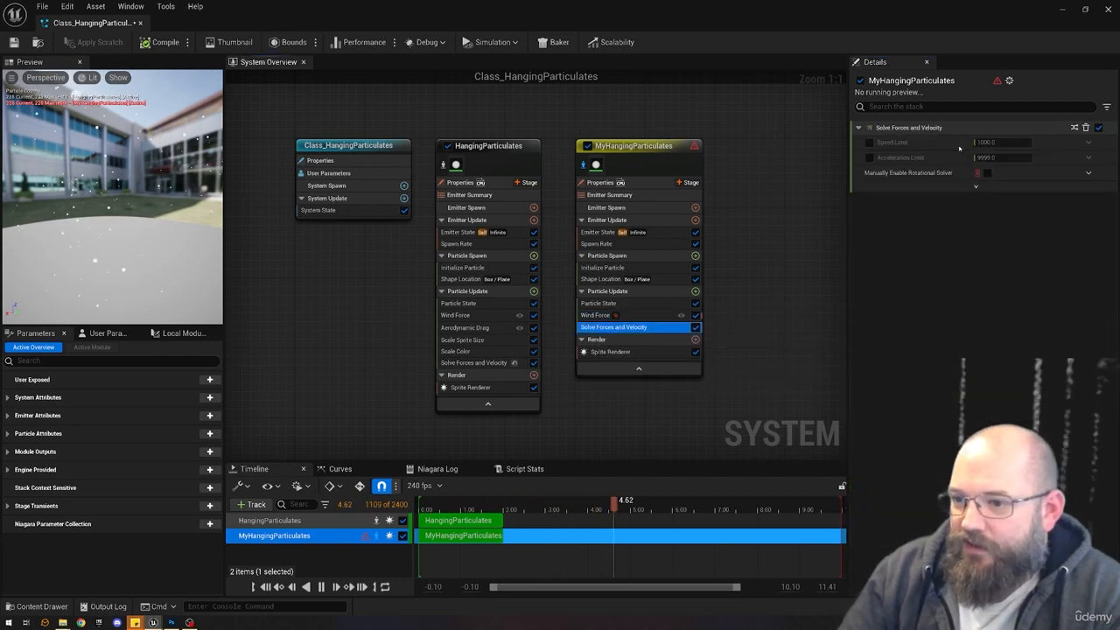
click(633, 316)
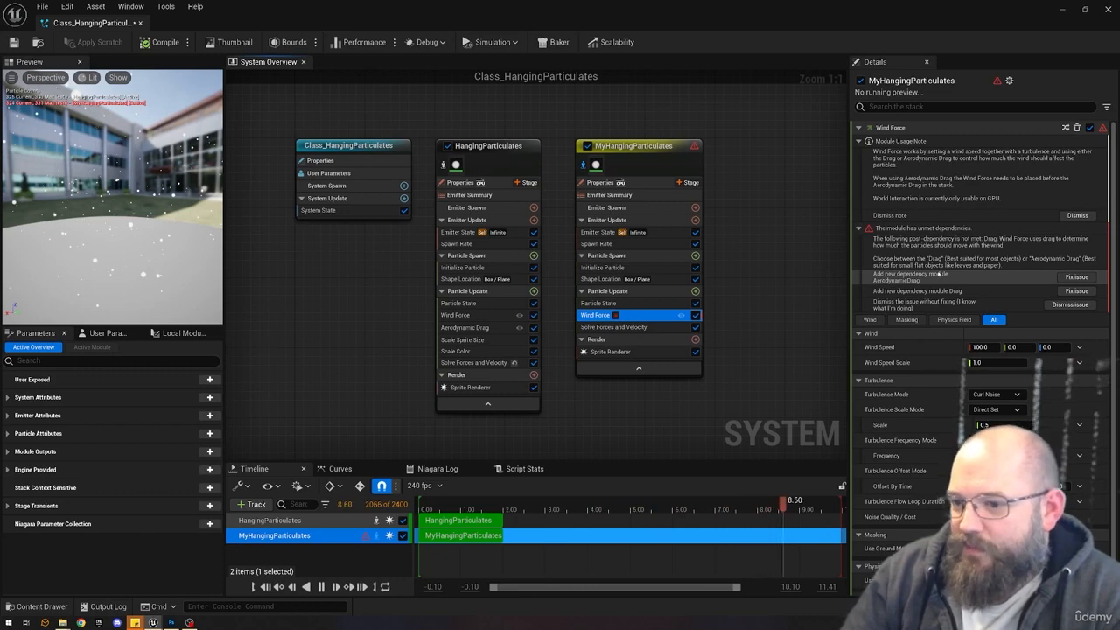
click(1086, 278)
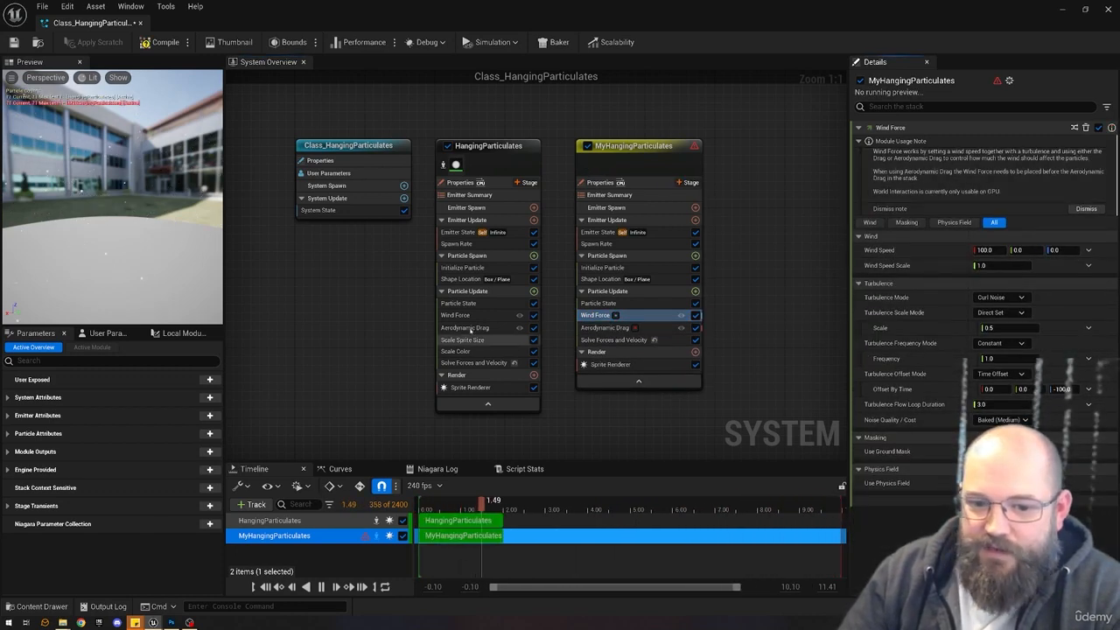
Compare the Wind Force modules of both emitters and expand the unmet dependency message of MyHangingParticulates' Aerodynamic Drag.
click(490, 315)
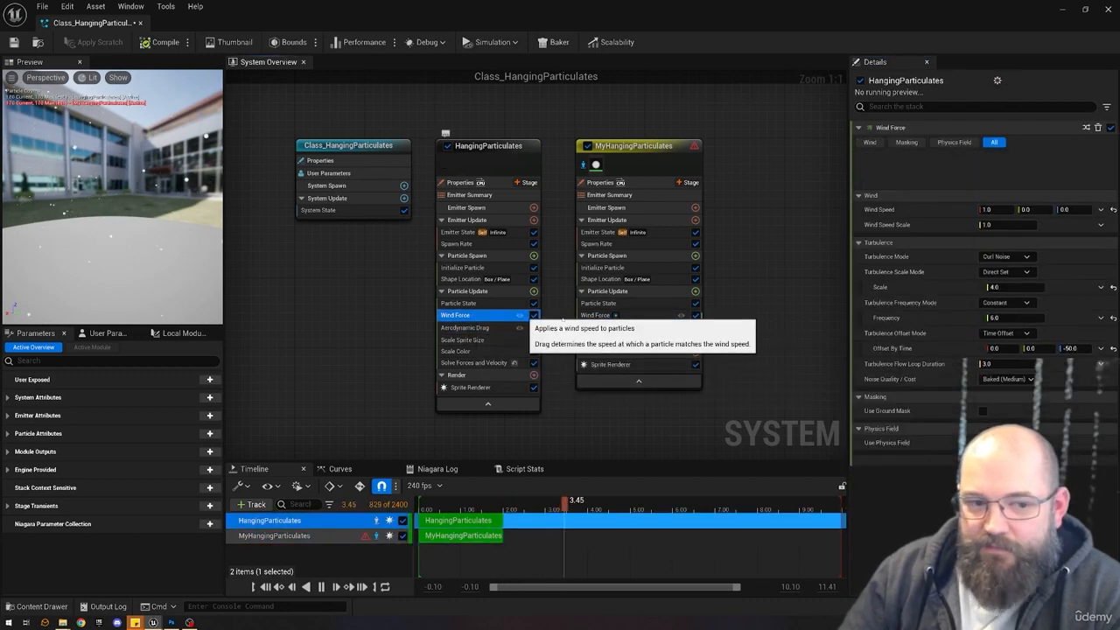
click(599, 315)
click(605, 327)
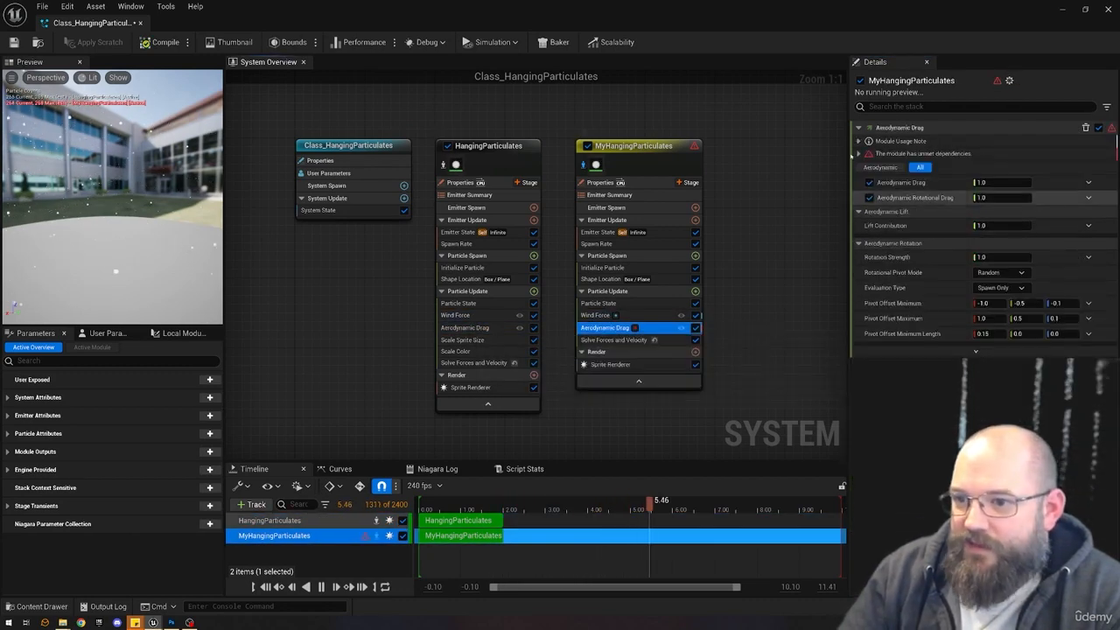
click(856, 153)
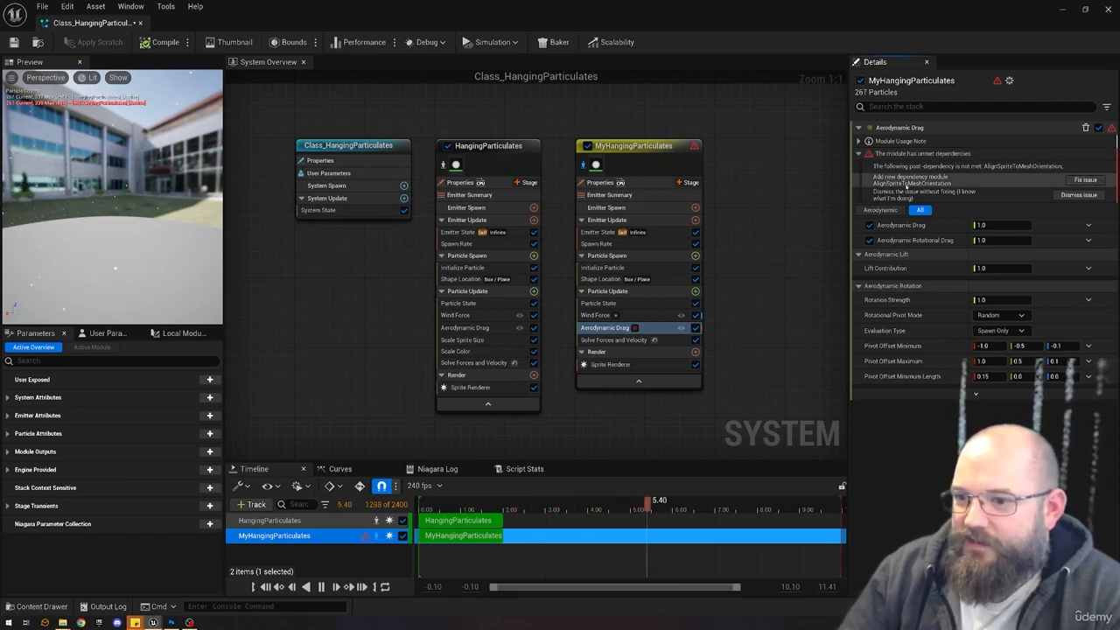
Try adding the suggested AlignSpriteToMeshOrientation module to MyHangingParticulates, remove it, and dismiss Aerodynamic Drag's dependency issue instead.
click(1085, 180)
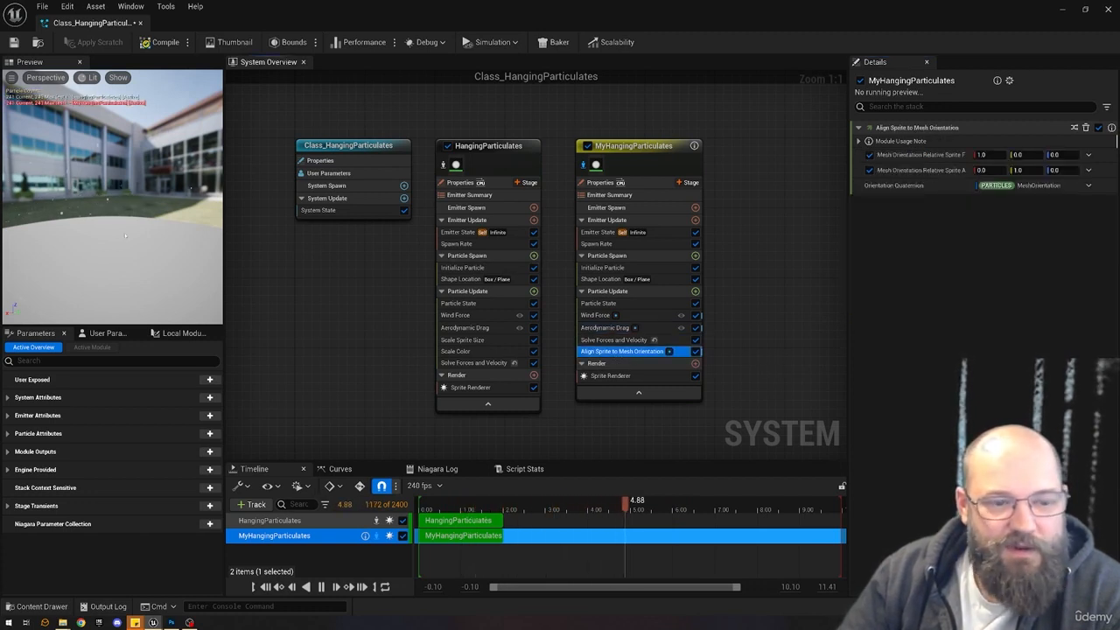
key(Delete)
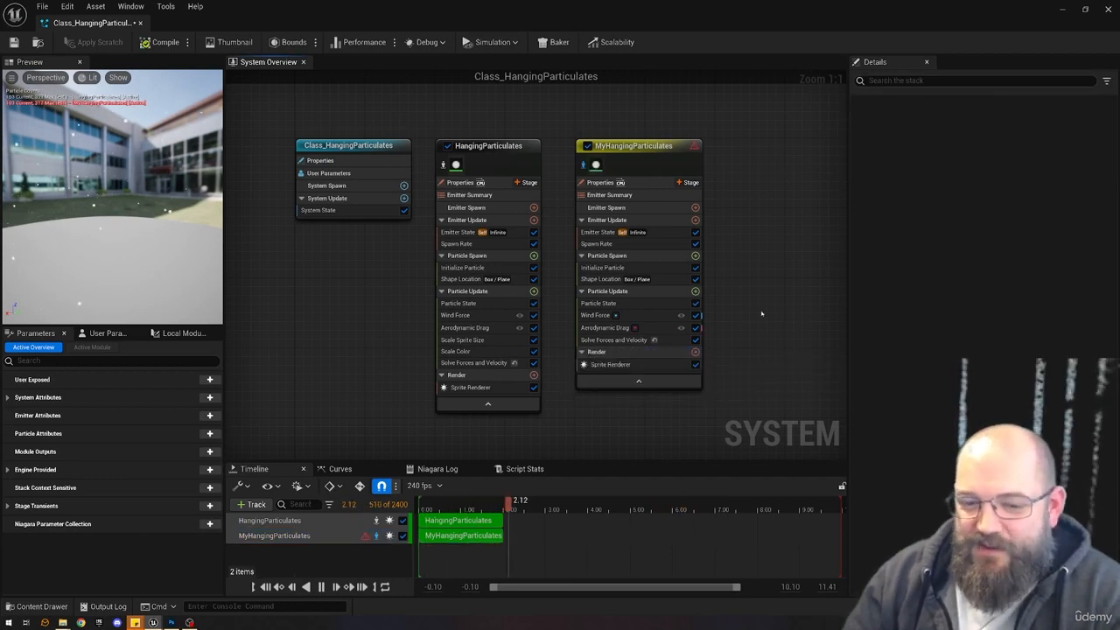
click(613, 328)
click(1078, 193)
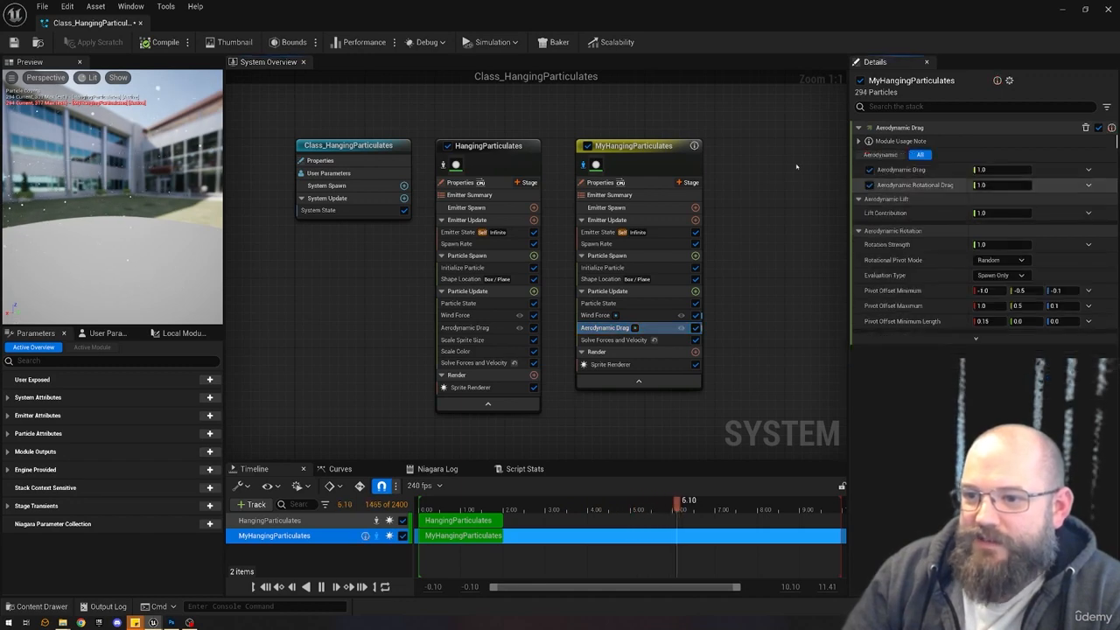
Read and dismiss the usage notes of MyHangingParticulates' Aerodynamic Drag and Wind Force modules.
click(581, 327)
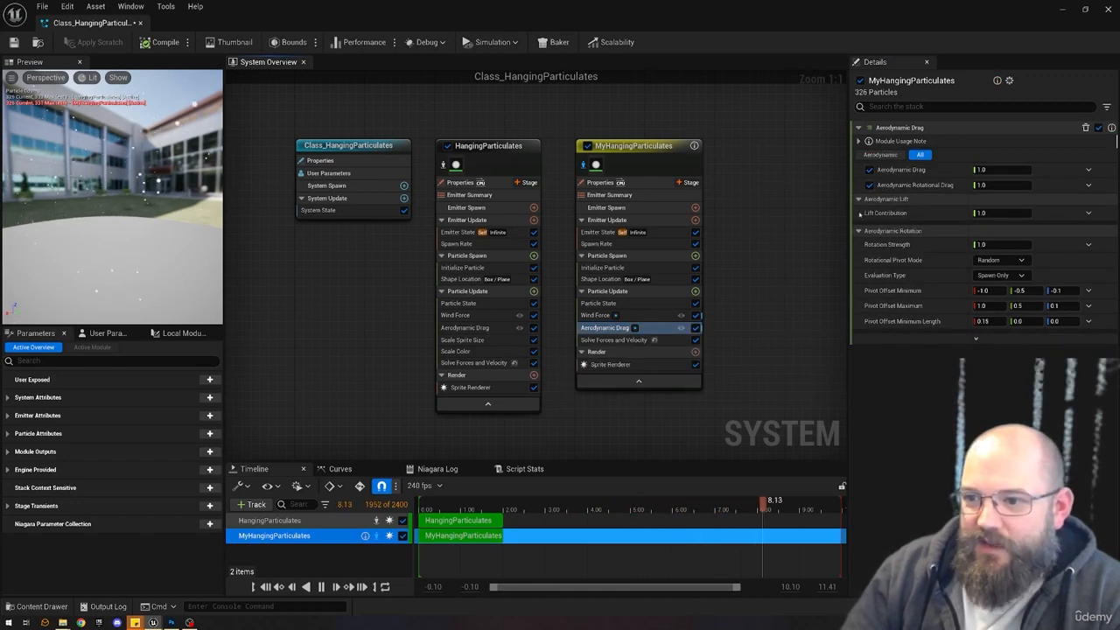
click(859, 141)
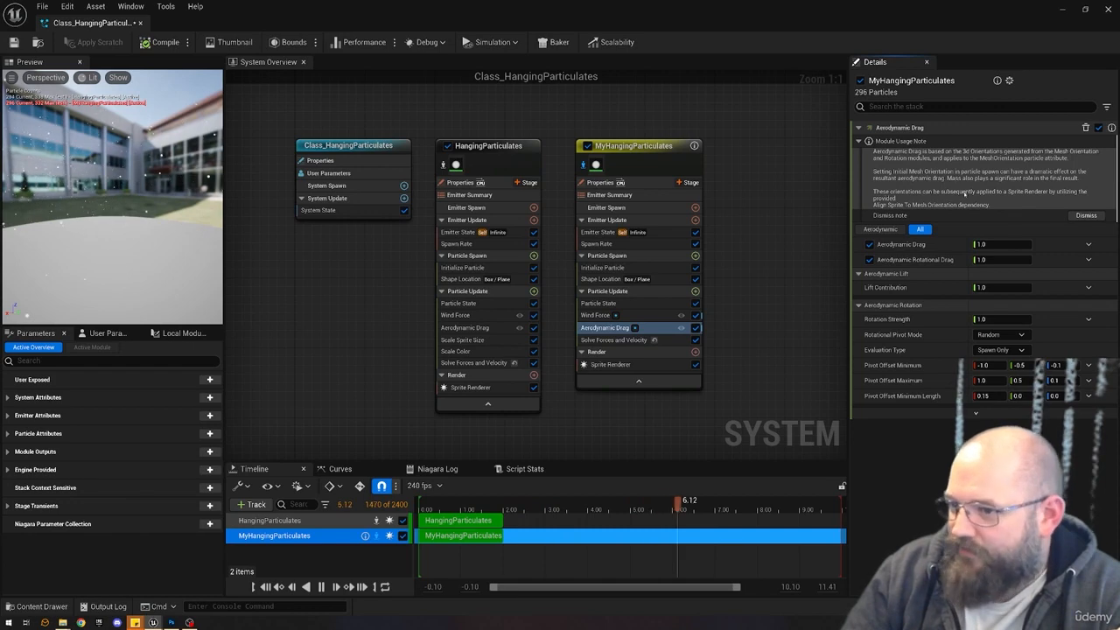
click(965, 214)
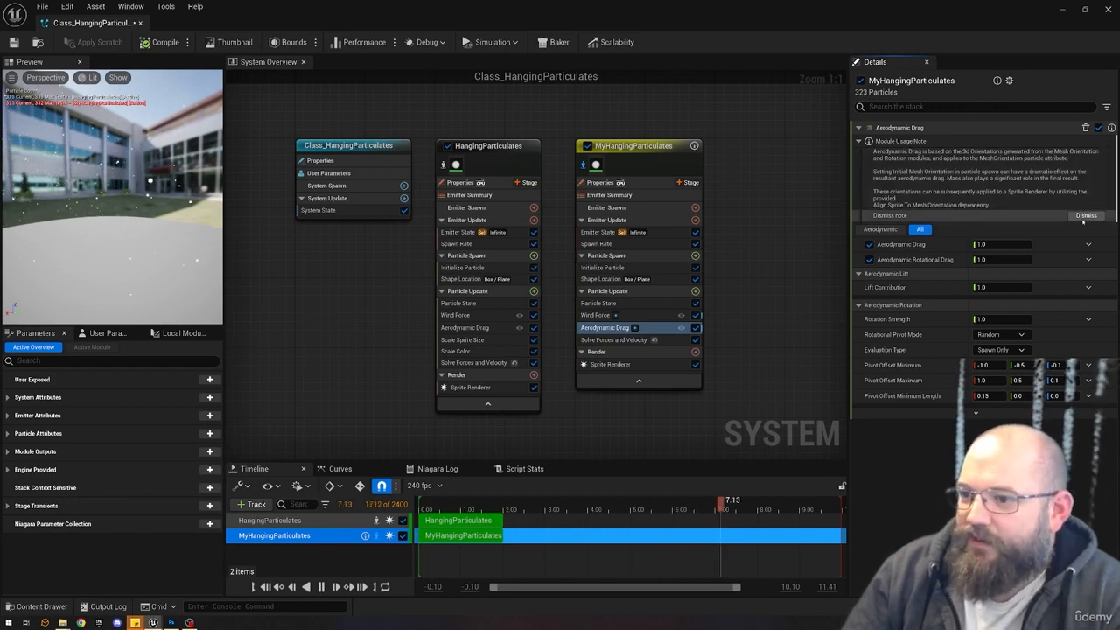
click(649, 315)
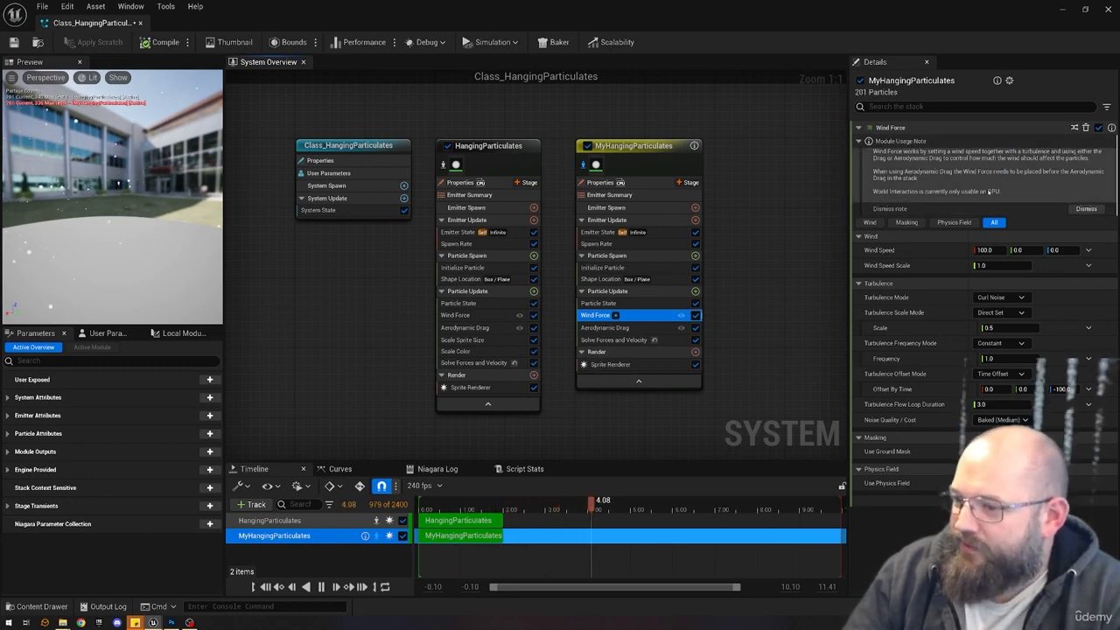
click(1072, 210)
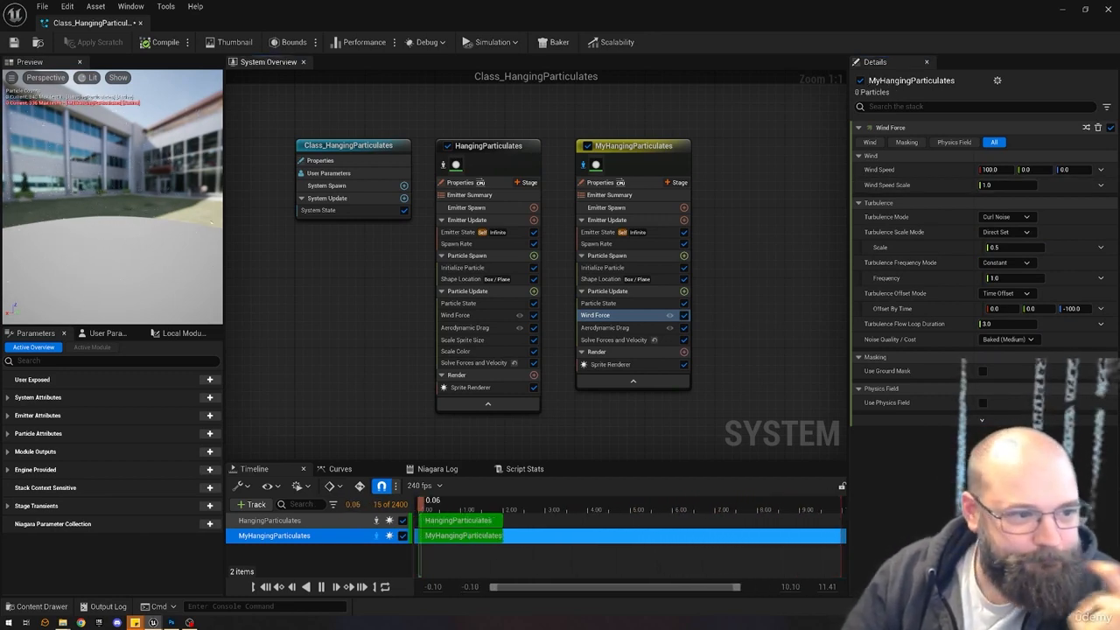
Compare the Wind Force and Aerodynamic Drag settings of HangingParticulates with those of MyHangingParticulates.
click(457, 315)
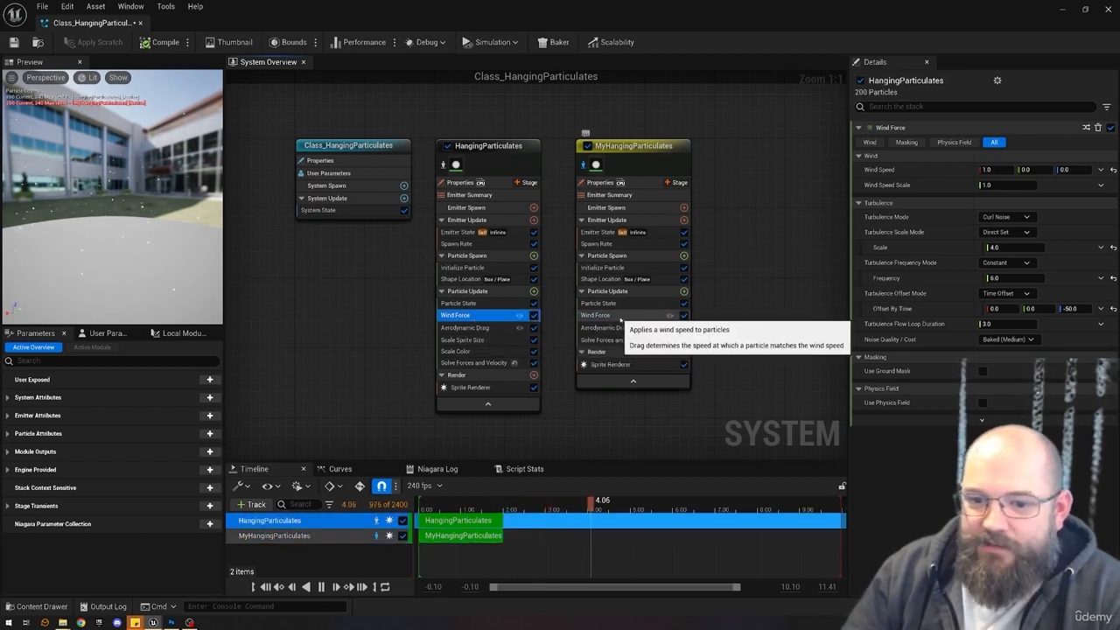
click(626, 316)
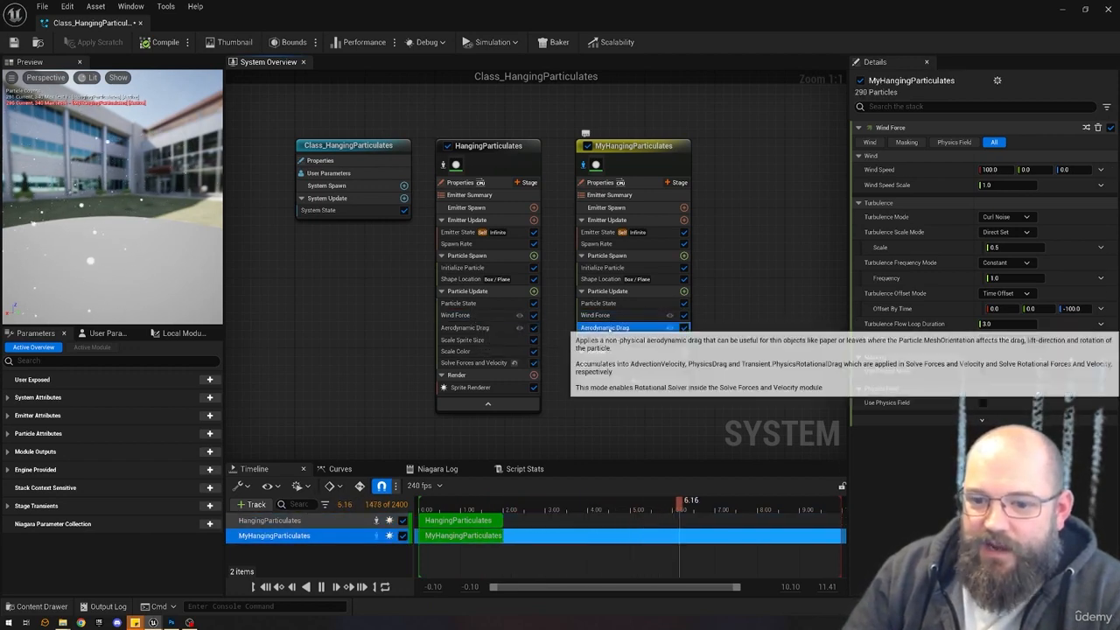
click(613, 328)
click(473, 327)
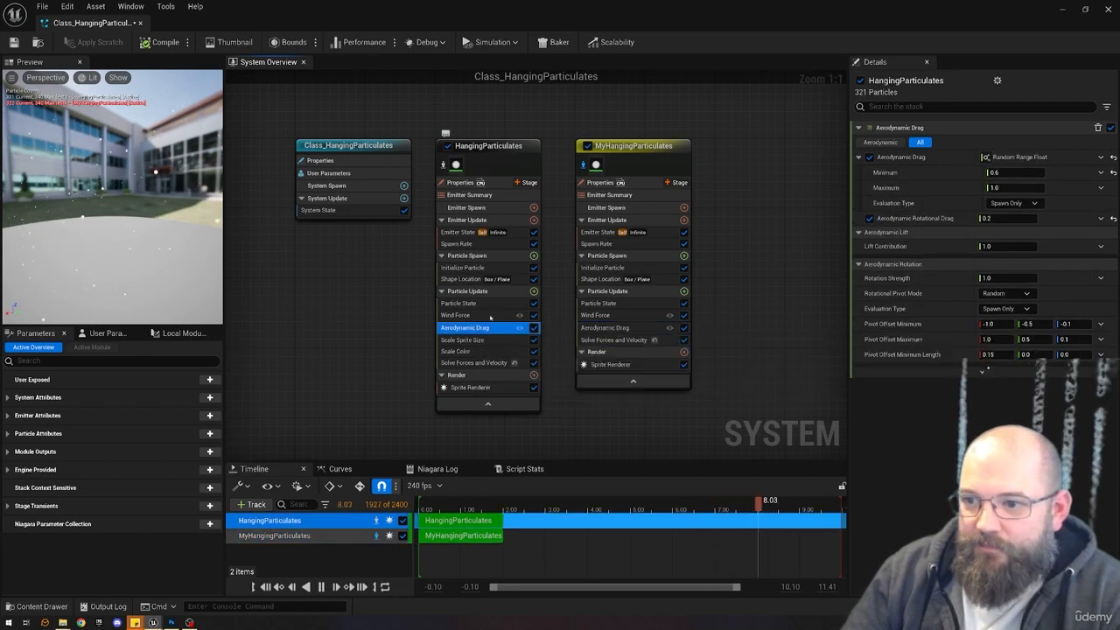
click(488, 315)
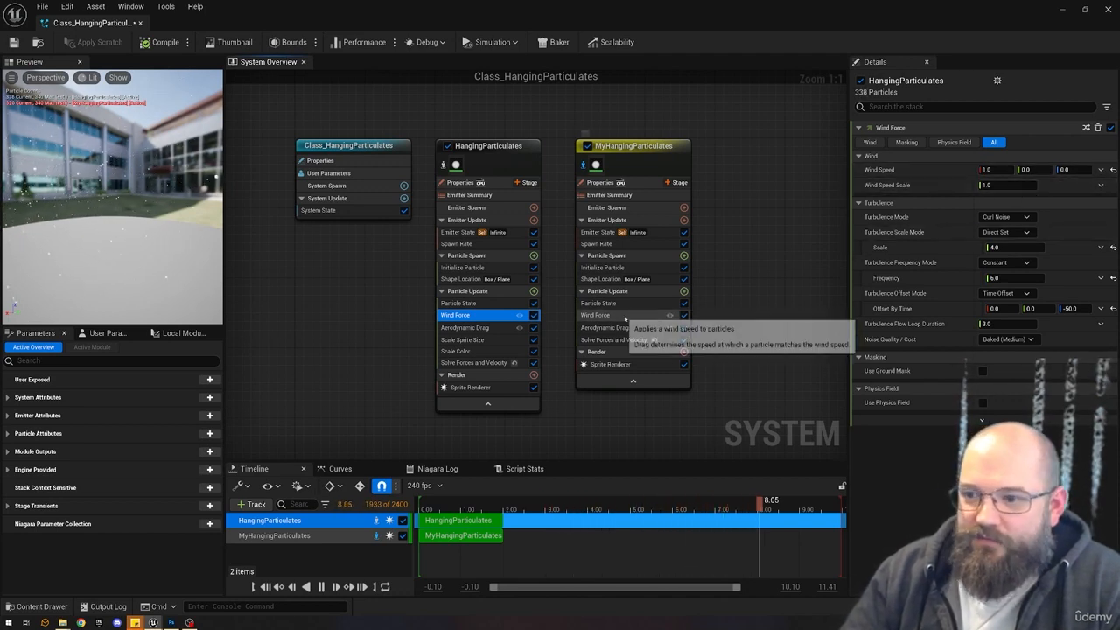
Set the X value of Wind Speed to 1.0 in MyHangingParticulates' Wind Force module.
click(596, 314)
click(995, 170)
text(1)
key(Tab)
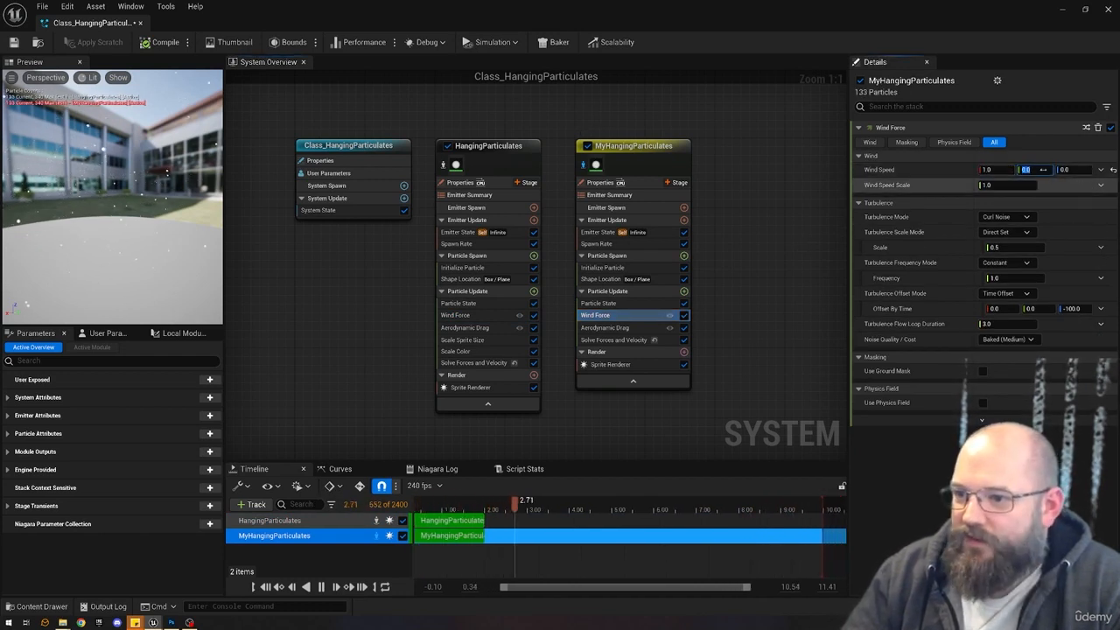
Show both Wind Force modules together and set MyHangingParticulates' turbulence Scale to 4.0, Frequency to 6.0 and Offset By Time Z to -50.0.
click(456, 314)
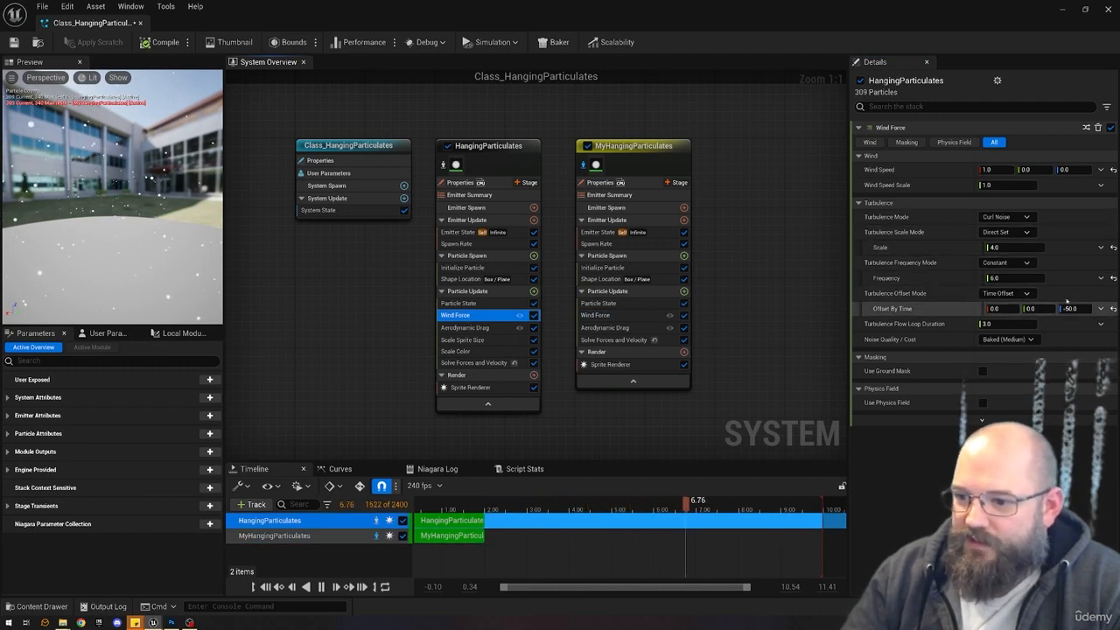
ctrl+click(599, 315)
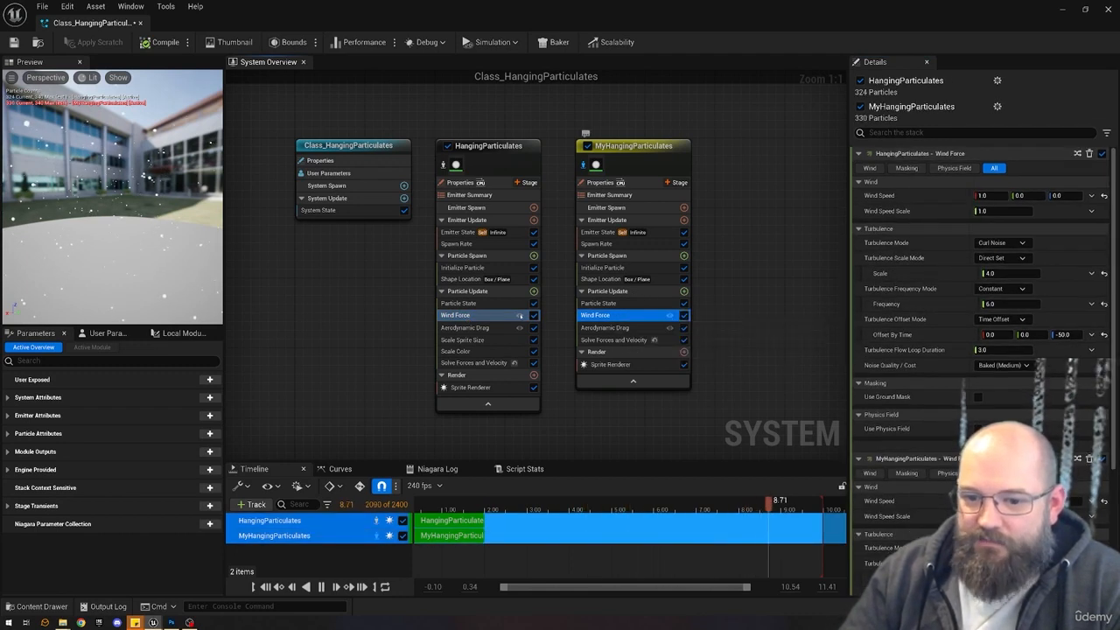
scroll(945, 306, down, 5)
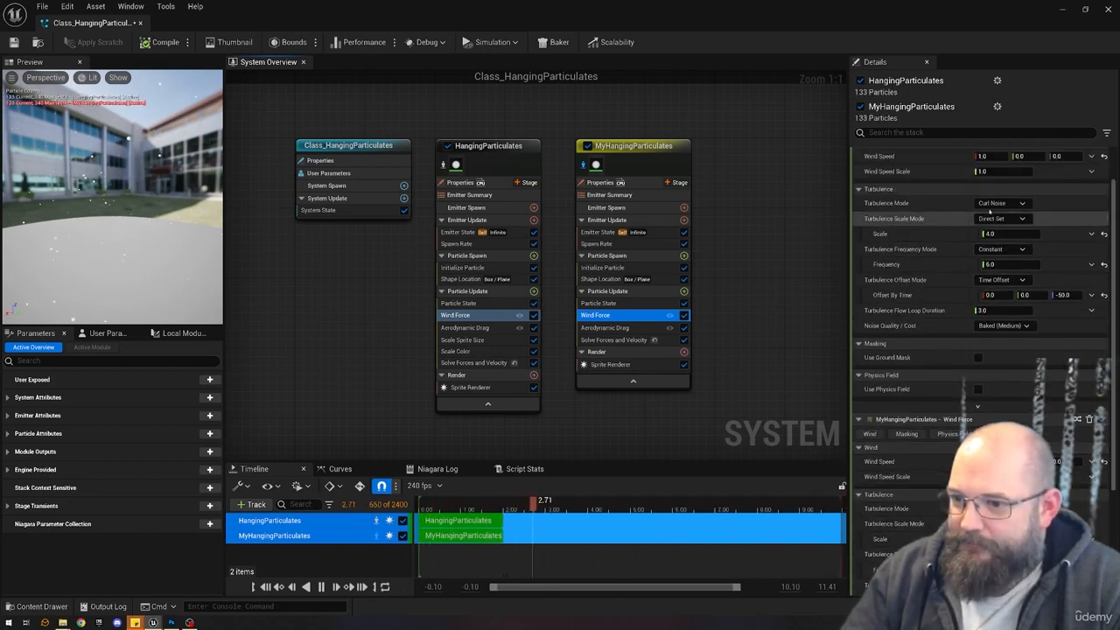
click(998, 452)
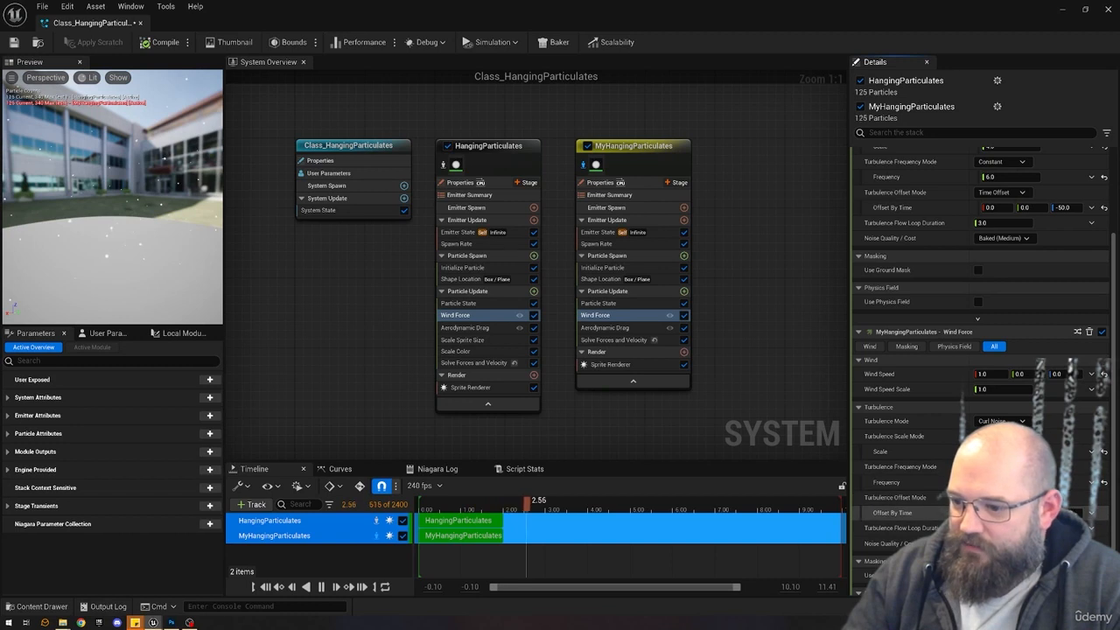
scroll(945, 490, up, 3)
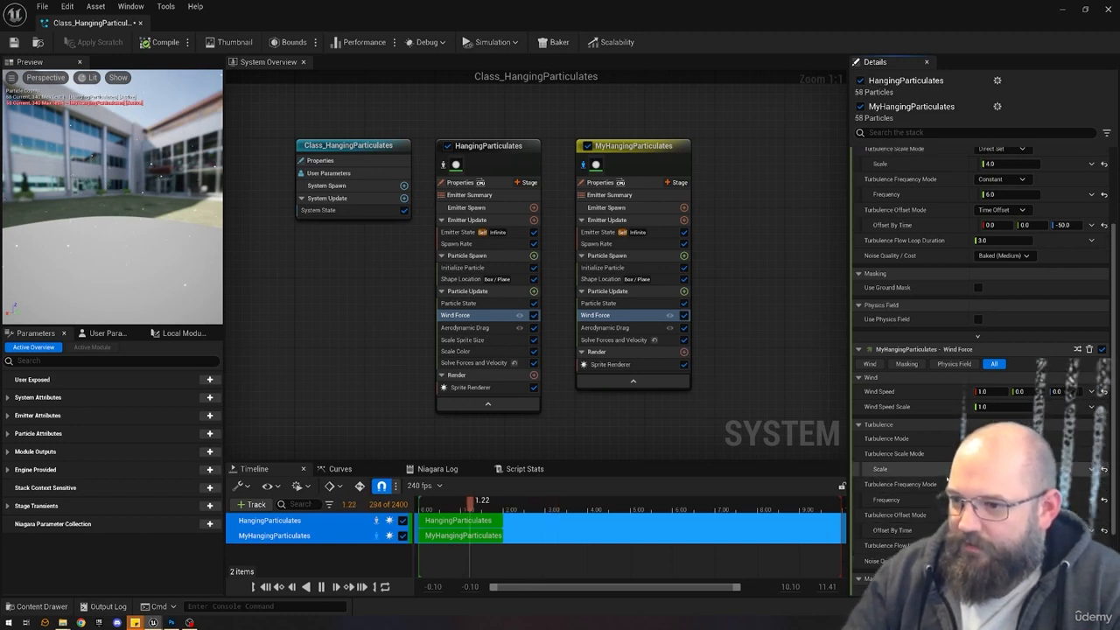
scroll(946, 479, up, 4)
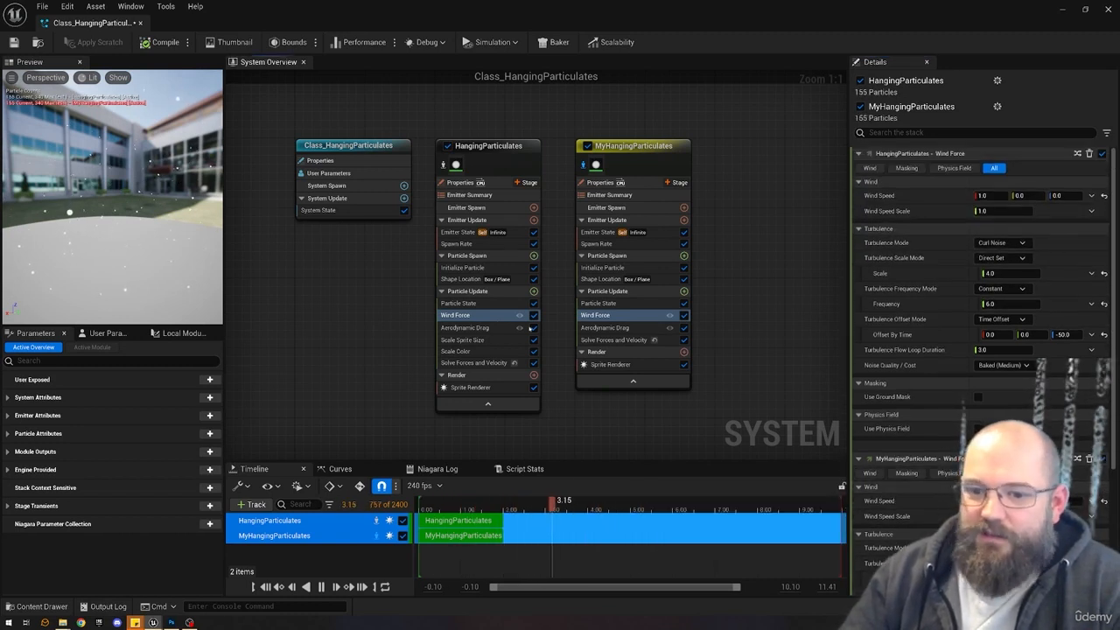
Try pasting HangingParticulates' Wind Force module into MyHangingParticulates, and delete the duplicate module.
click(473, 314)
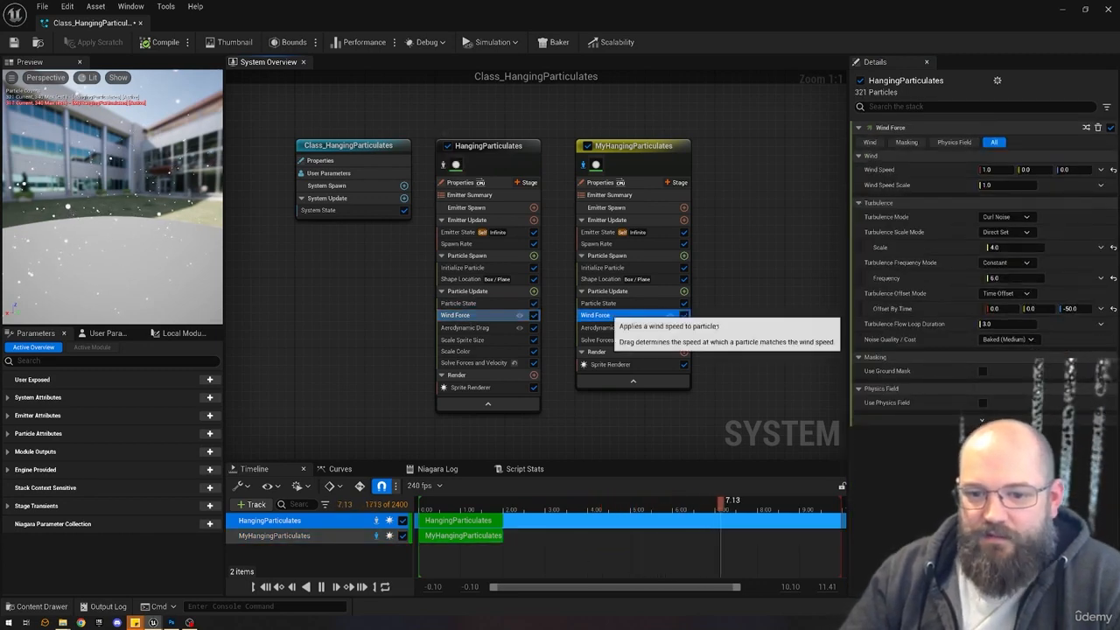
click(606, 314)
key(ctrl+v)
click(649, 329)
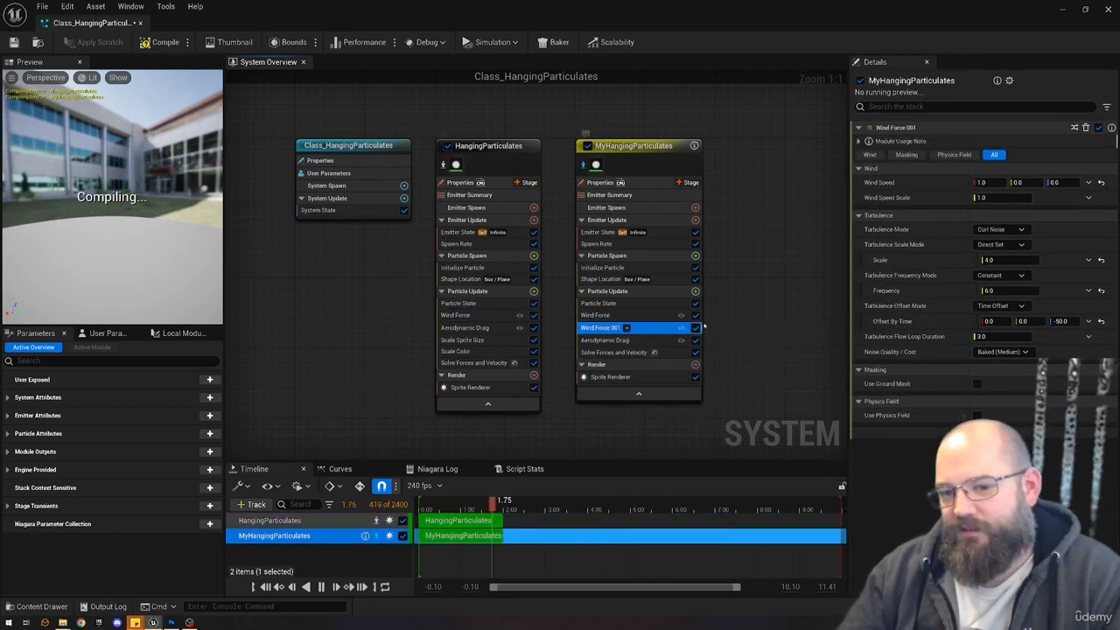
key(Delete)
Alternate between the Wind Force modules of both emitters to check that their settings match.
click(596, 315)
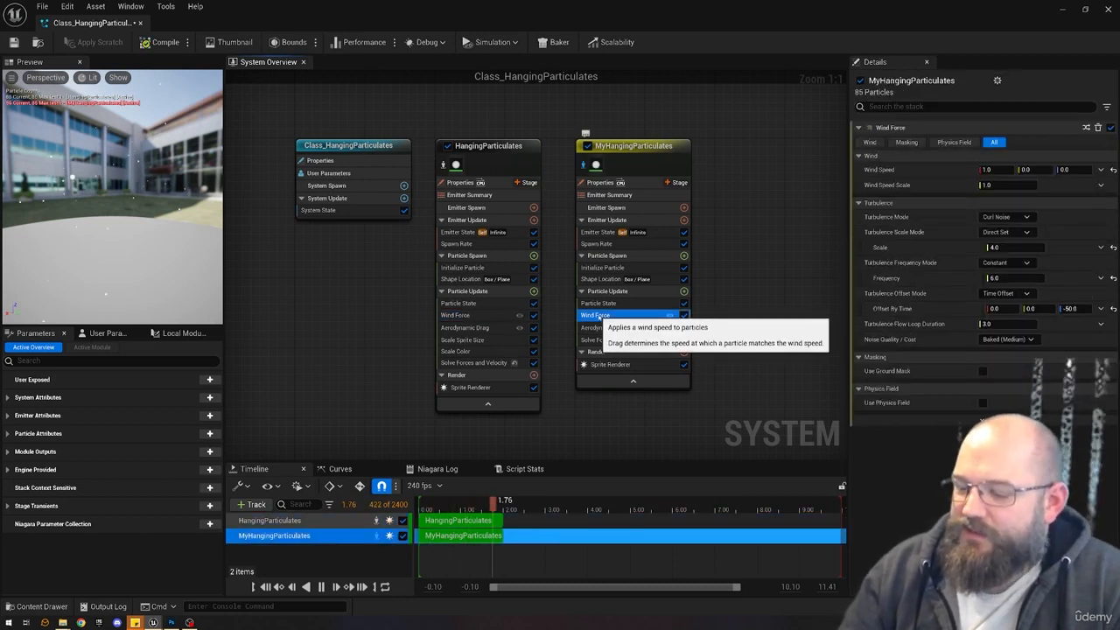
click(459, 315)
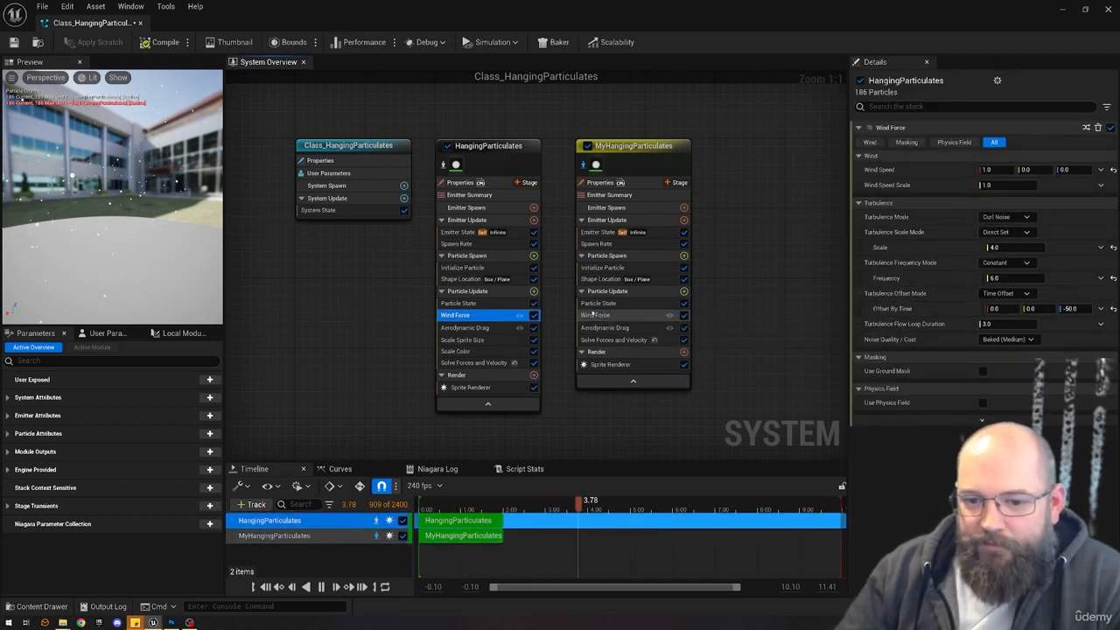
click(617, 317)
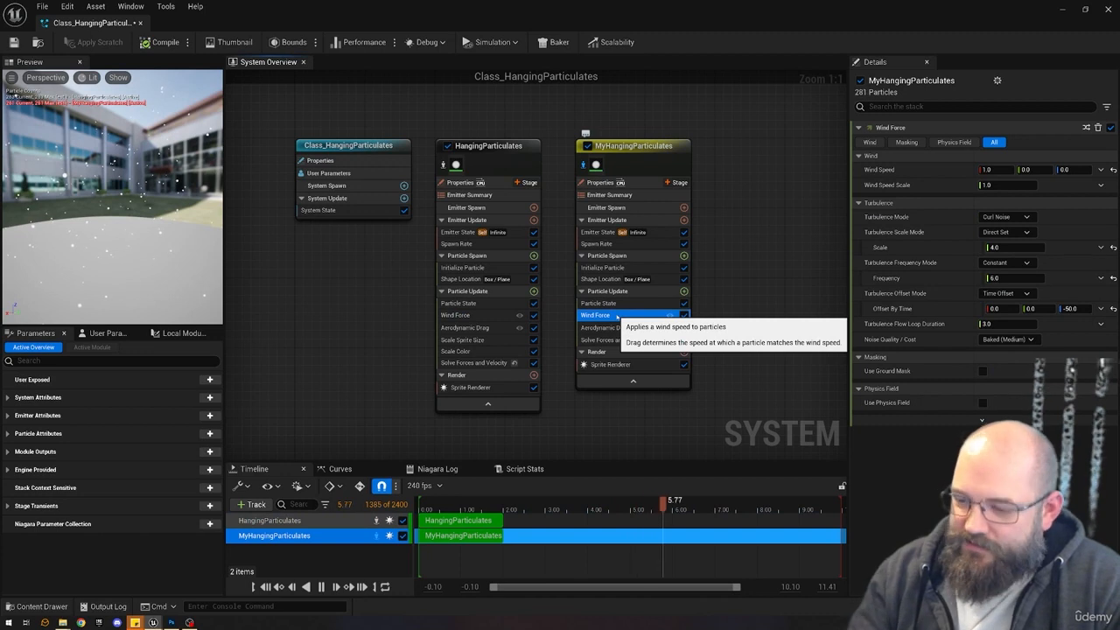
click(459, 315)
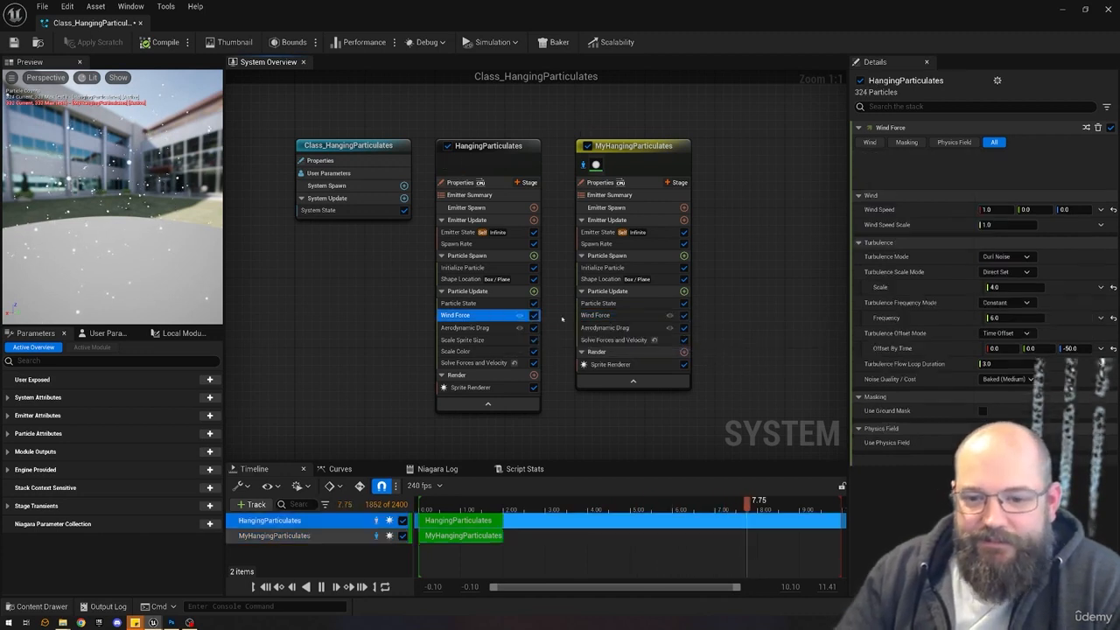
click(597, 315)
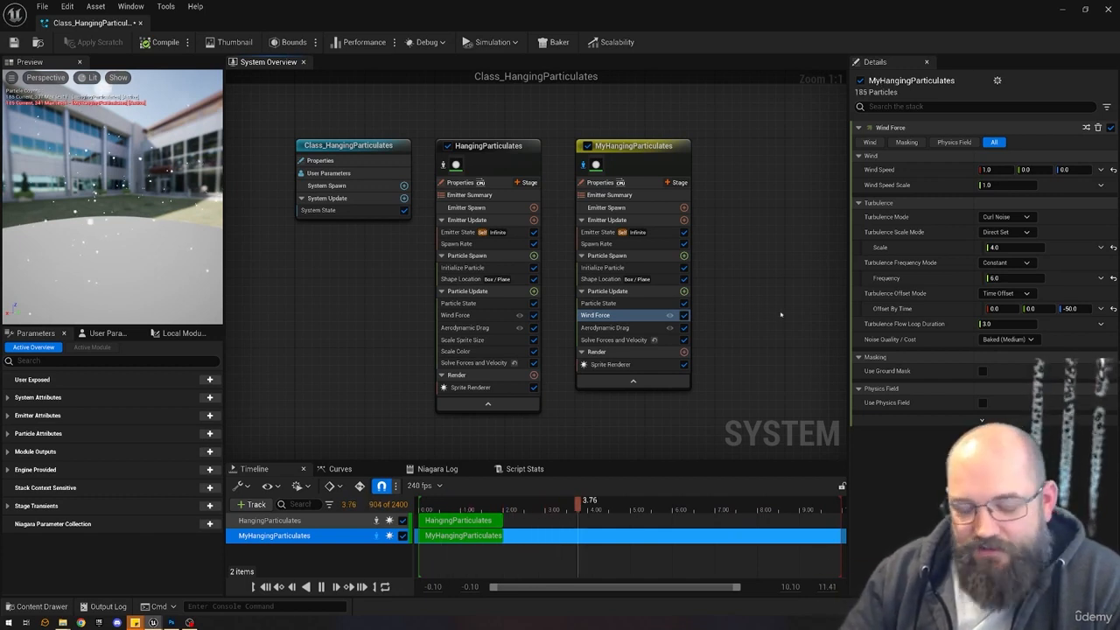
click(475, 318)
click(637, 315)
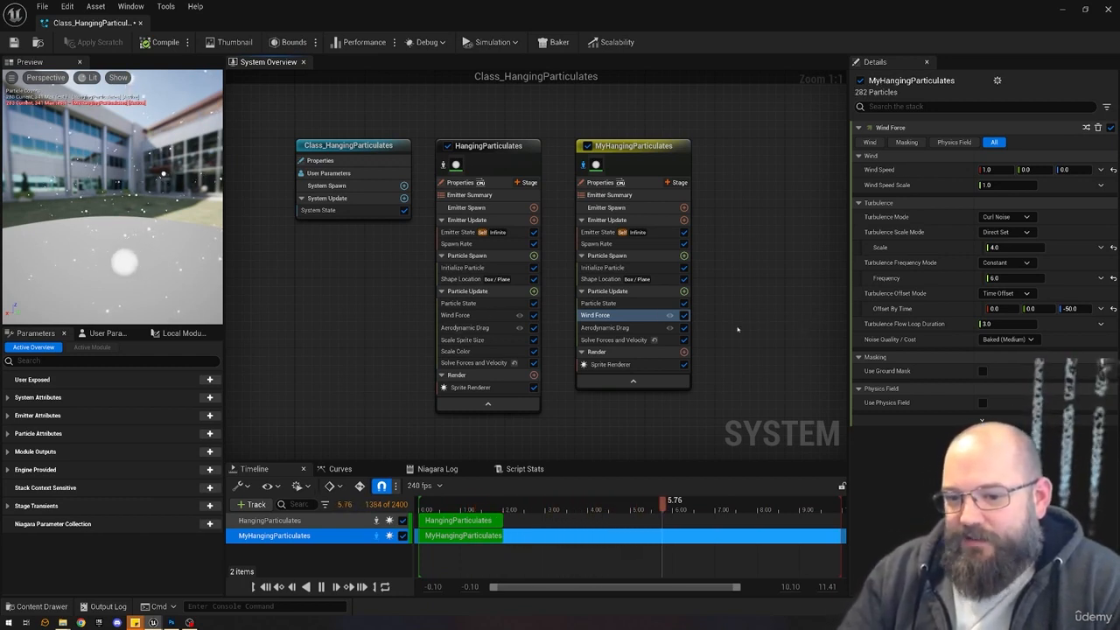
click(455, 315)
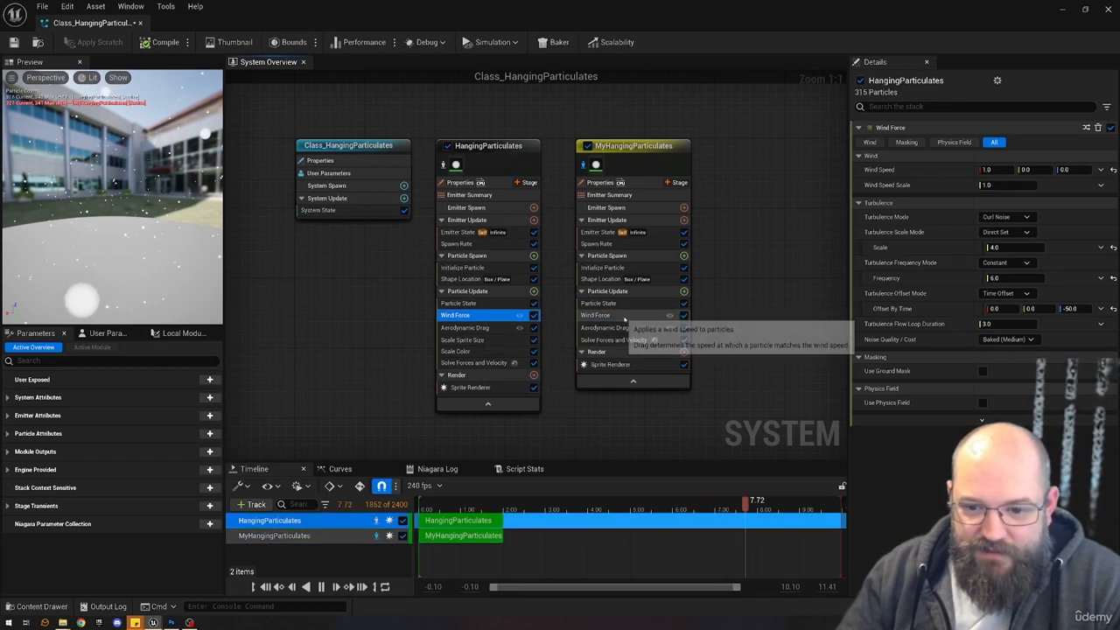
click(604, 315)
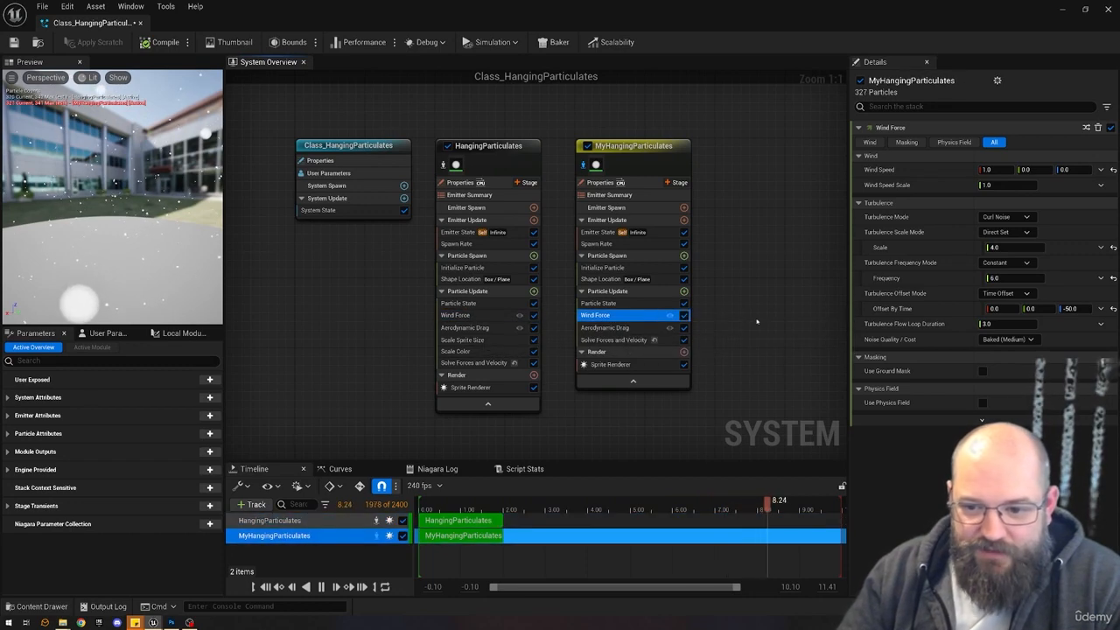
click(460, 316)
Test a Wind Speed Scale of 50 in MyHangingParticulates' Wind Force module, and set it back to 1.
click(595, 315)
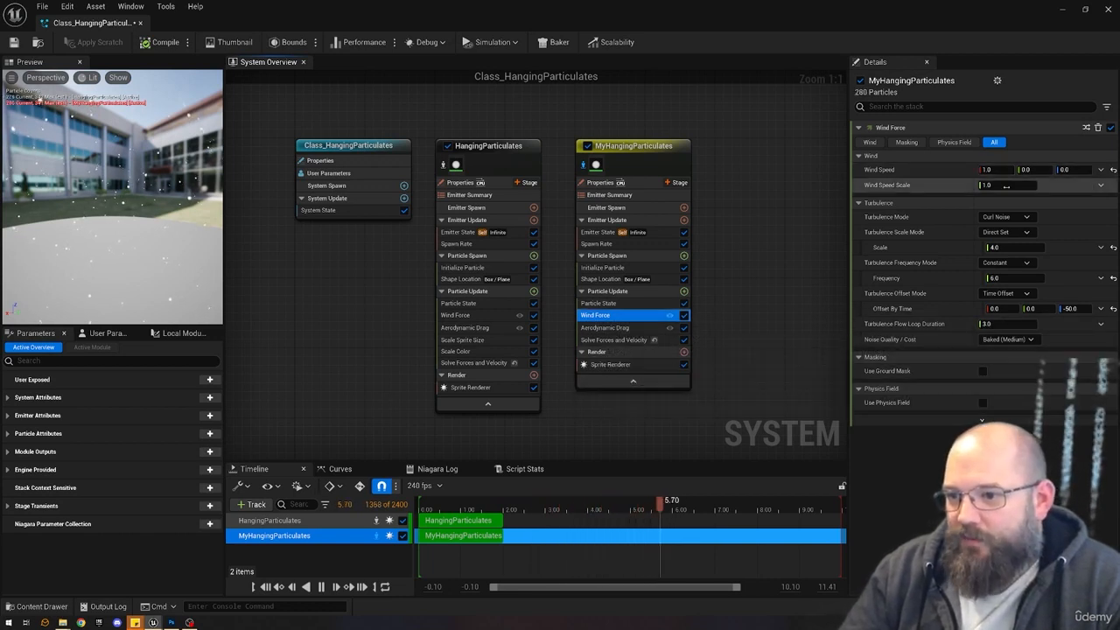
click(1006, 186)
text(50)
key(Return)
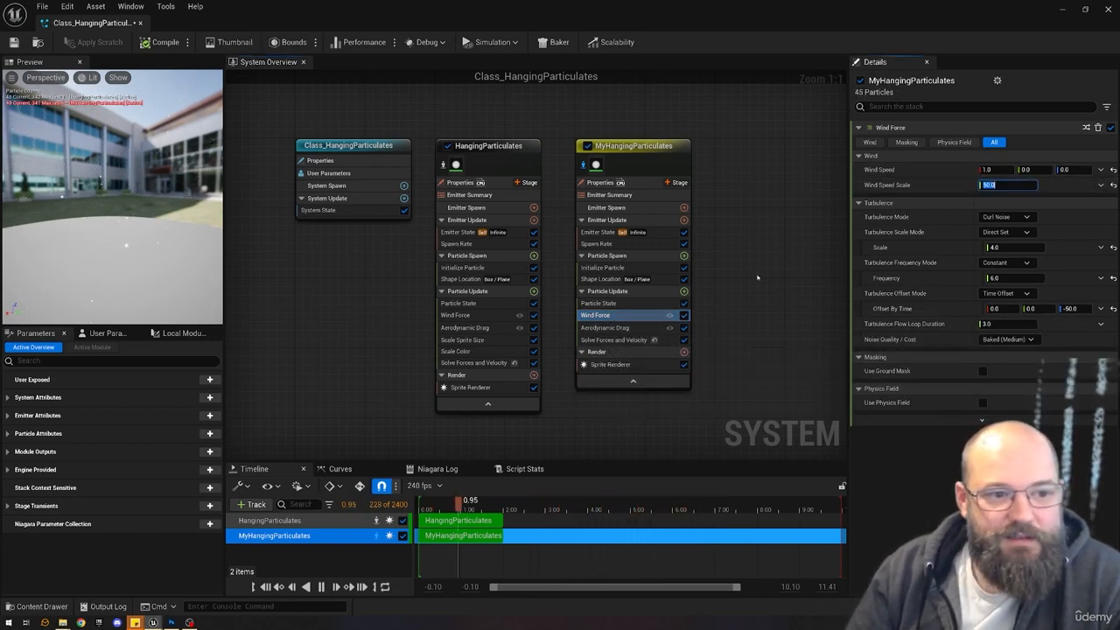
text(1)
key(Return)
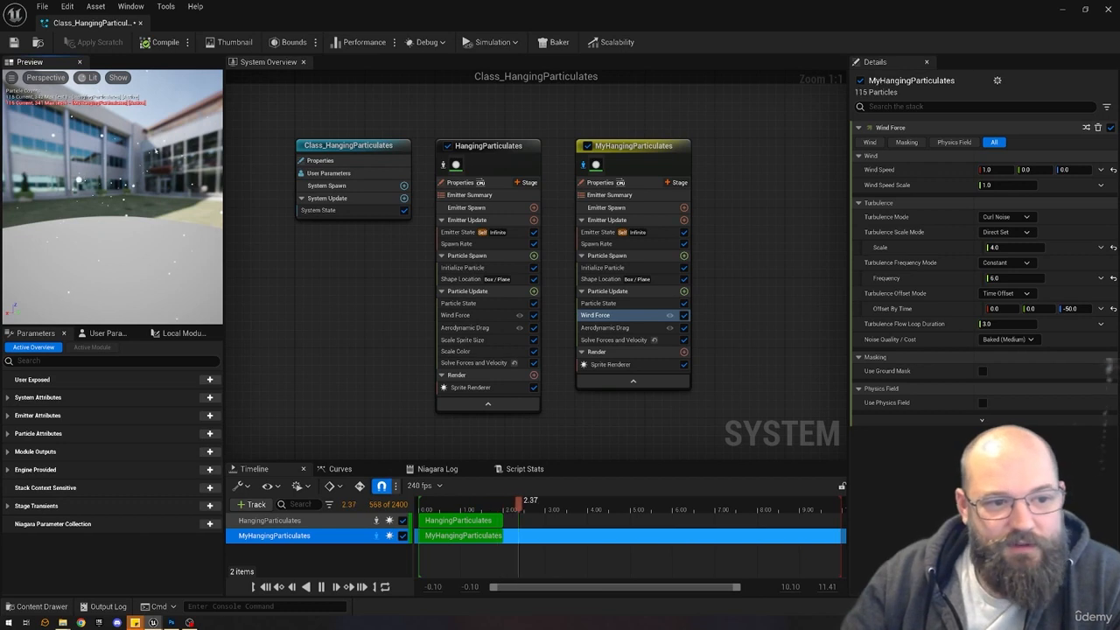
Add a Scale Sprite Size module to MyHangingParticulates' Particle Update and place it after Aerodynamic Drag, as in HangingParticulates.
click(472, 339)
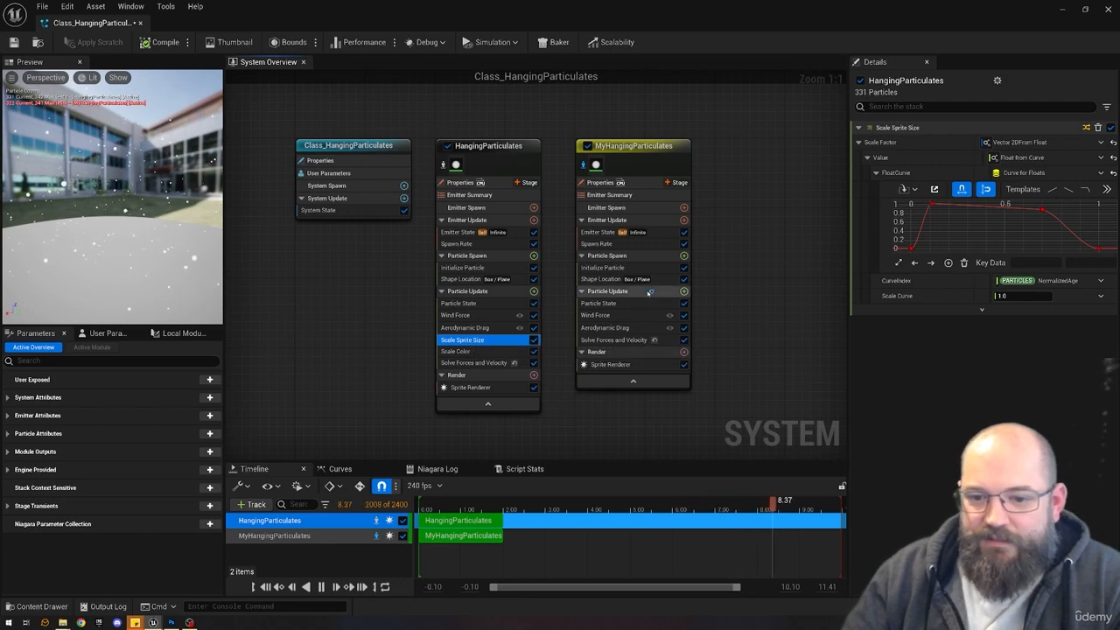
click(684, 292)
click(684, 292)
text(scale)
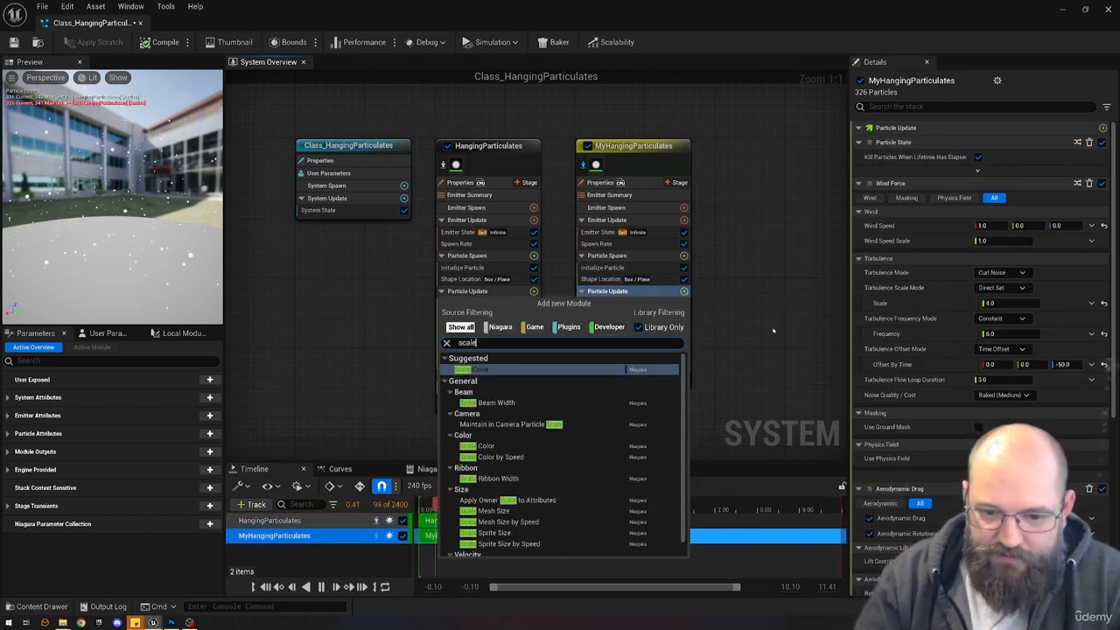
text( sprite)
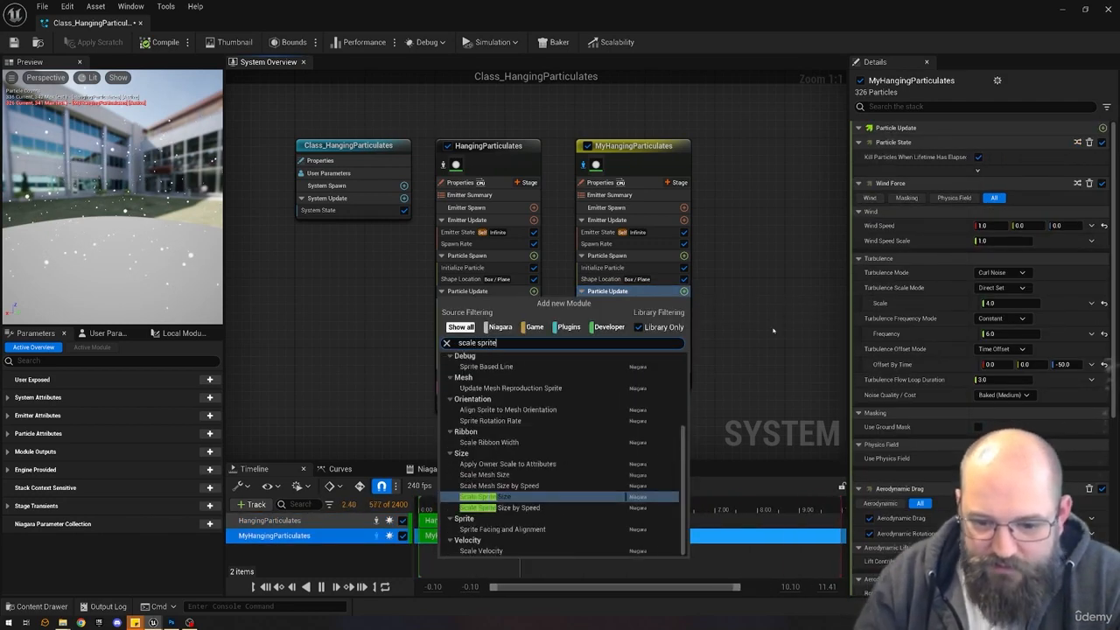
key(Return)
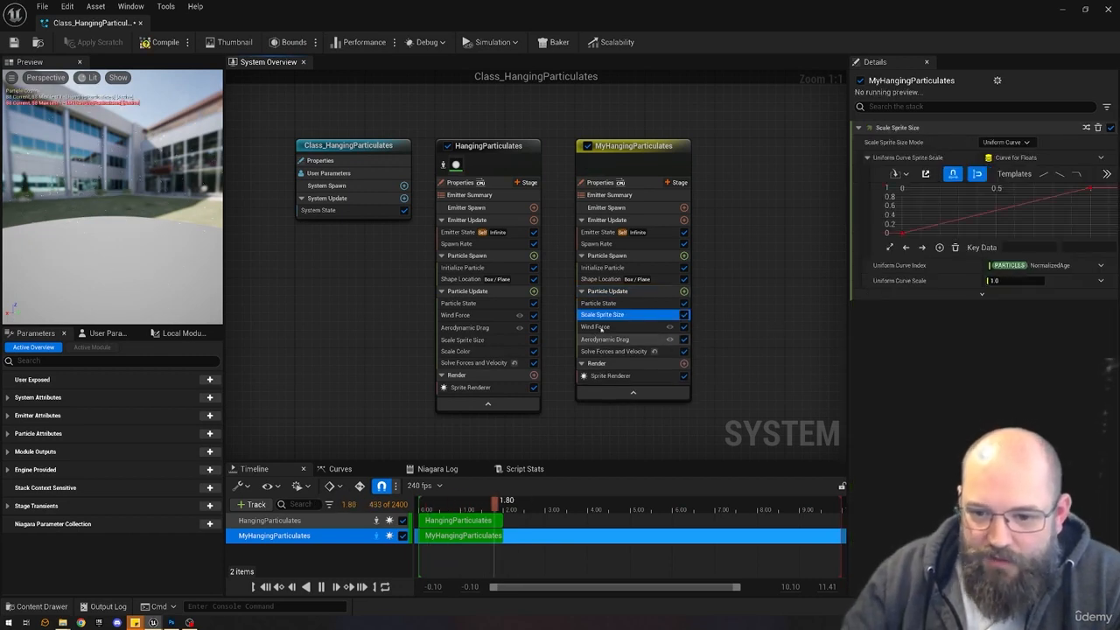
drag(599, 315, 686, 339)
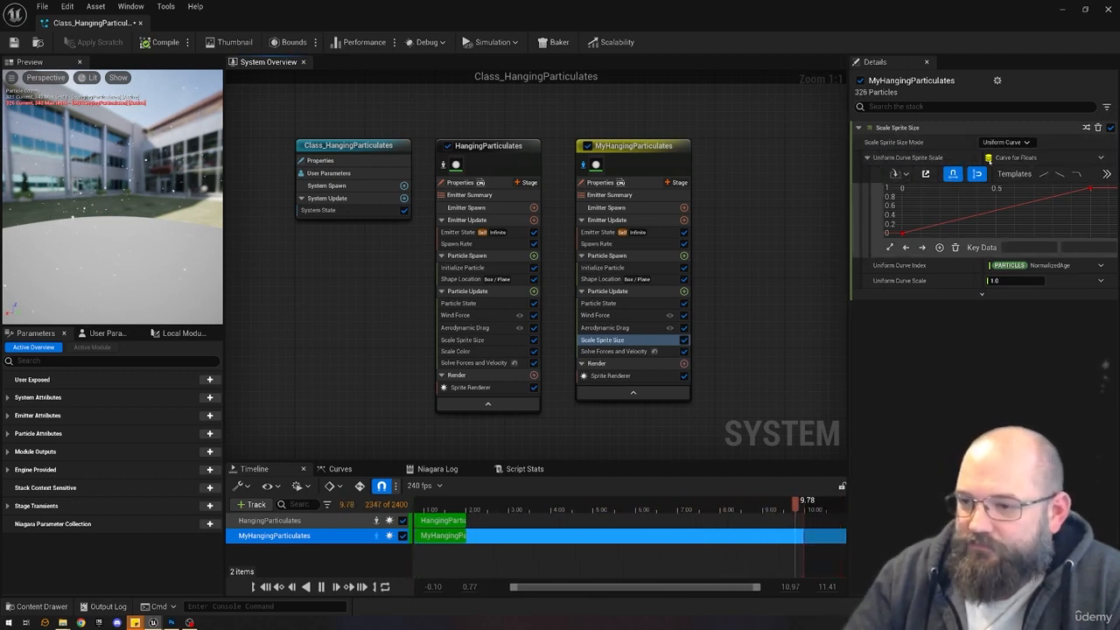
Check the Scale Sprite Size Mode options in MyHangingParticulates and compare the module's curve with the Initialize Particle sprite size settings.
click(1004, 141)
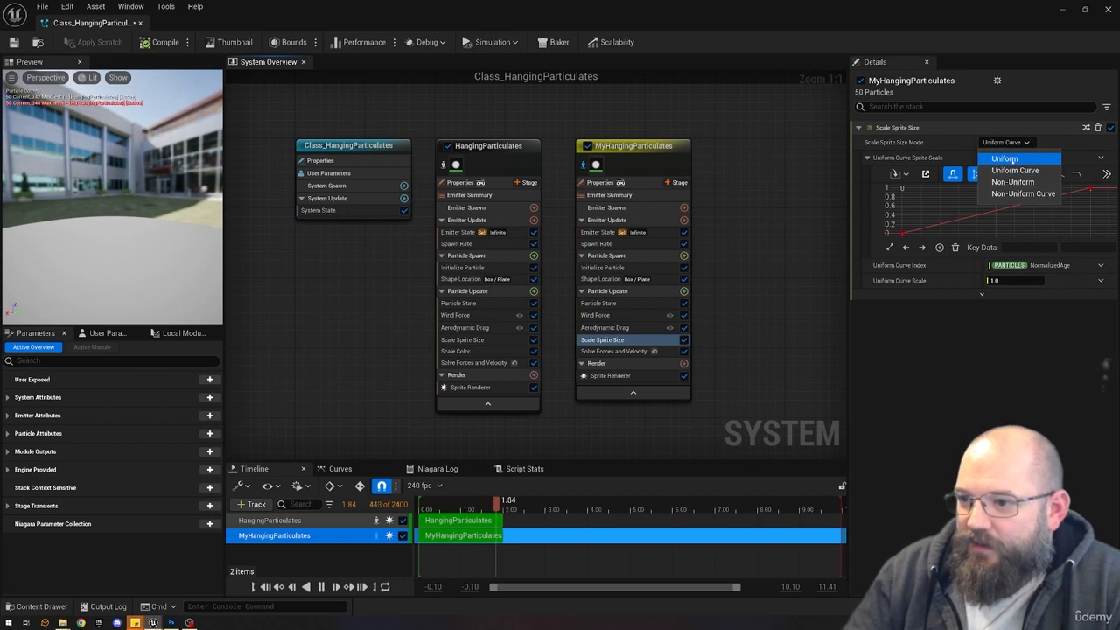
click(1008, 144)
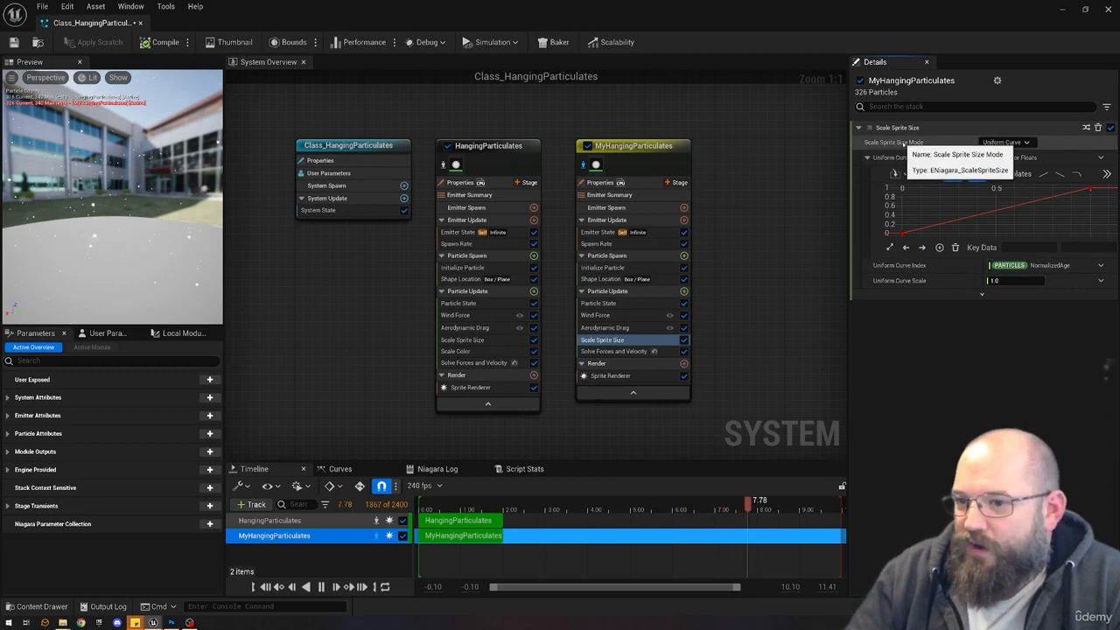
click(612, 267)
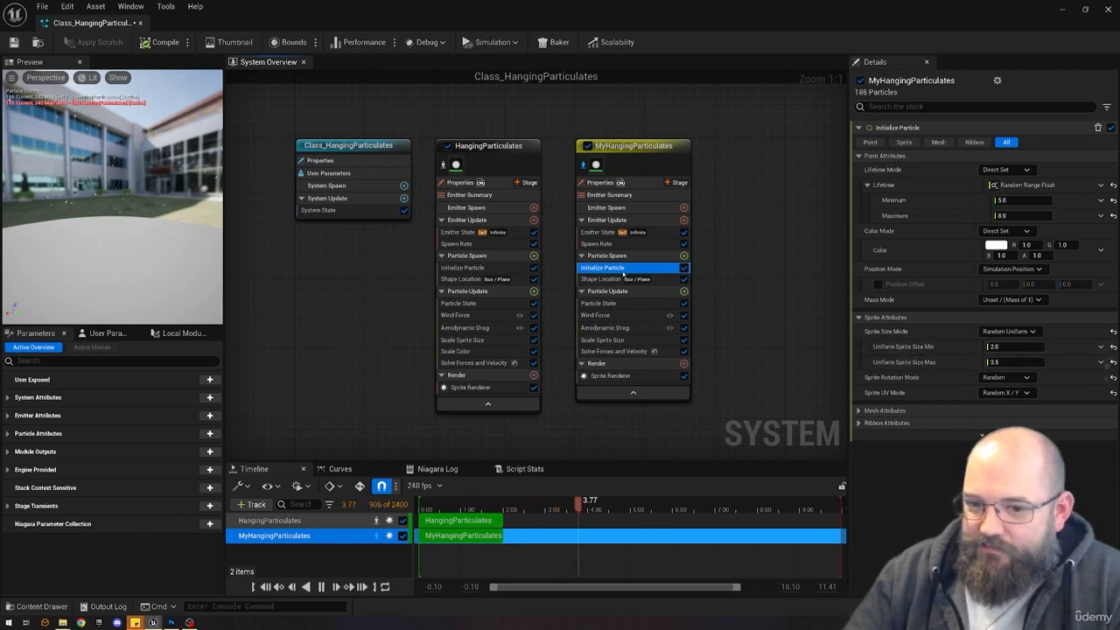
click(604, 339)
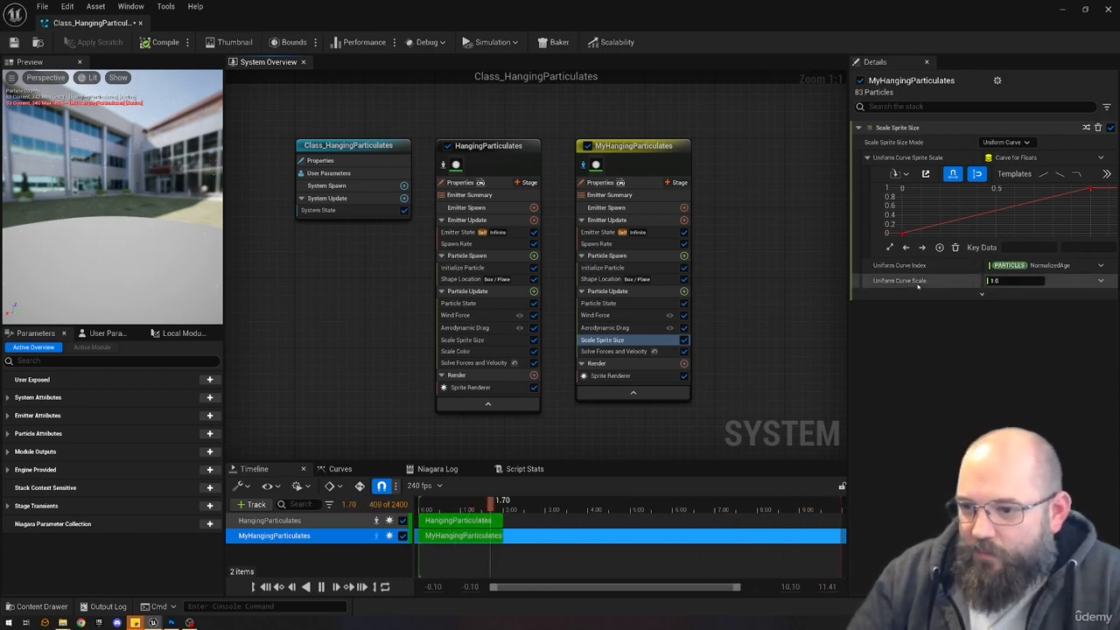
click(612, 267)
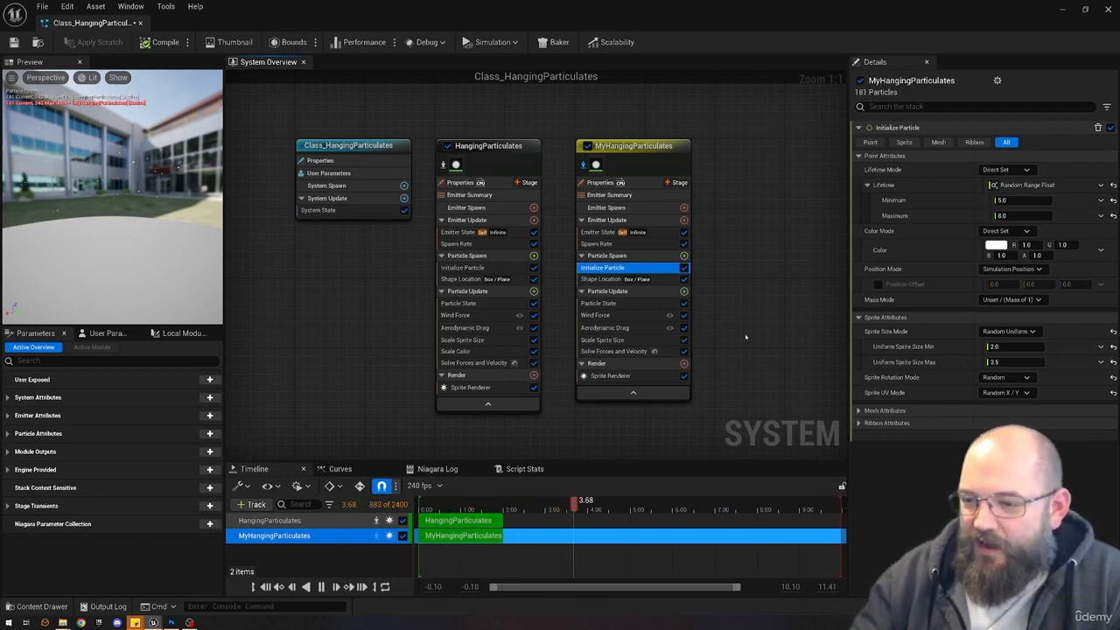
click(604, 339)
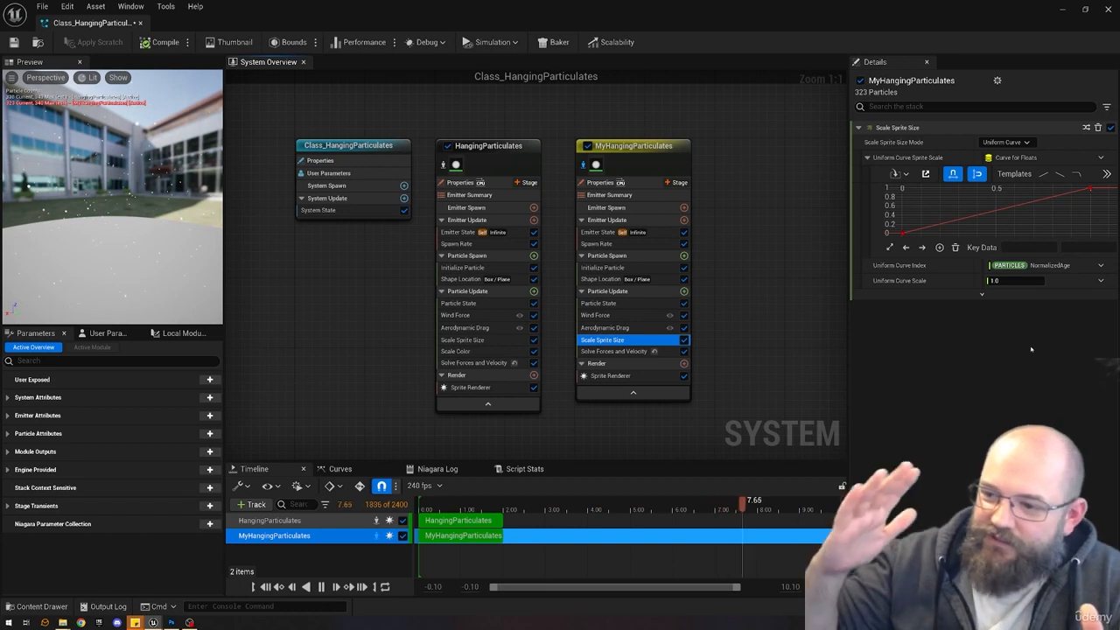
mouse_move(1050, 266)
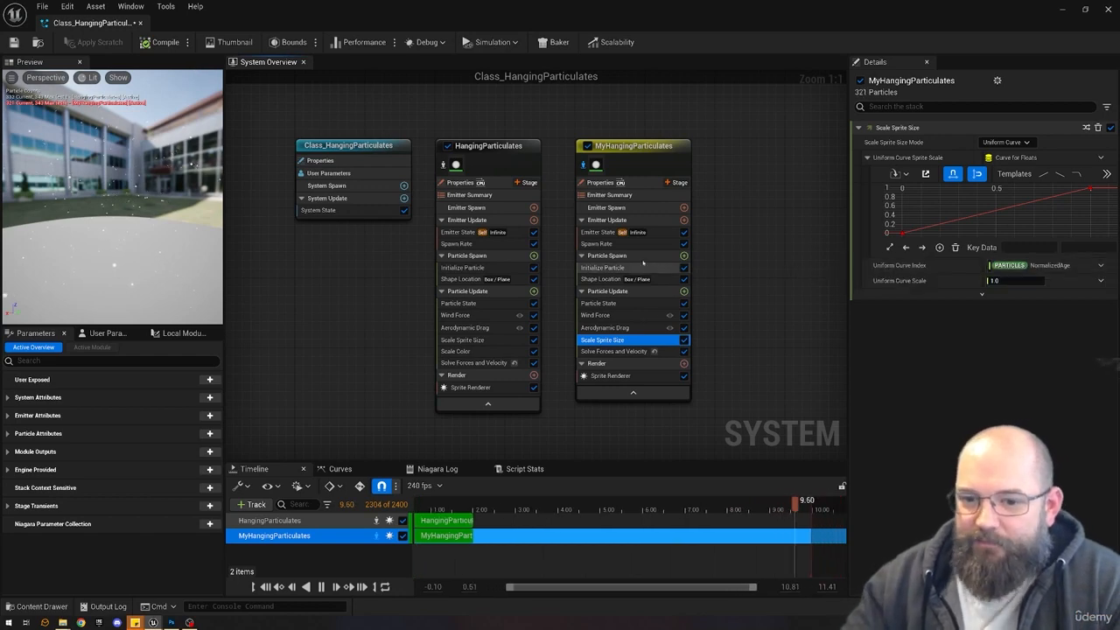
Review MyHangingParticulates' particle lifetime and Sprite Rotation Mode options alongside the midpoint of its Scale Sprite Size curve.
click(603, 267)
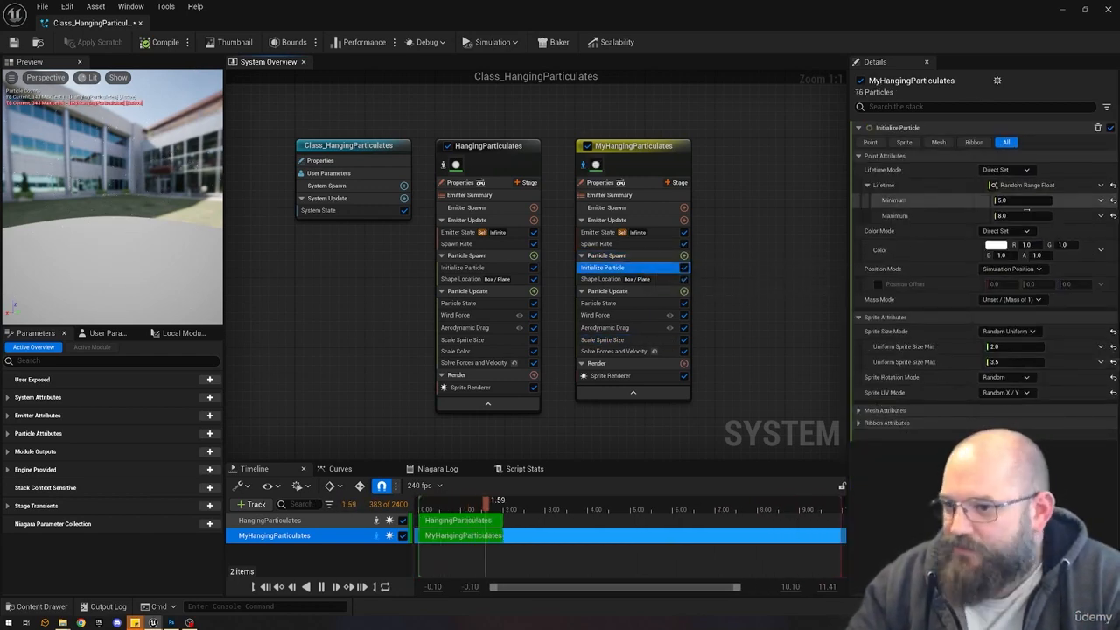
drag(973, 215, 956, 214)
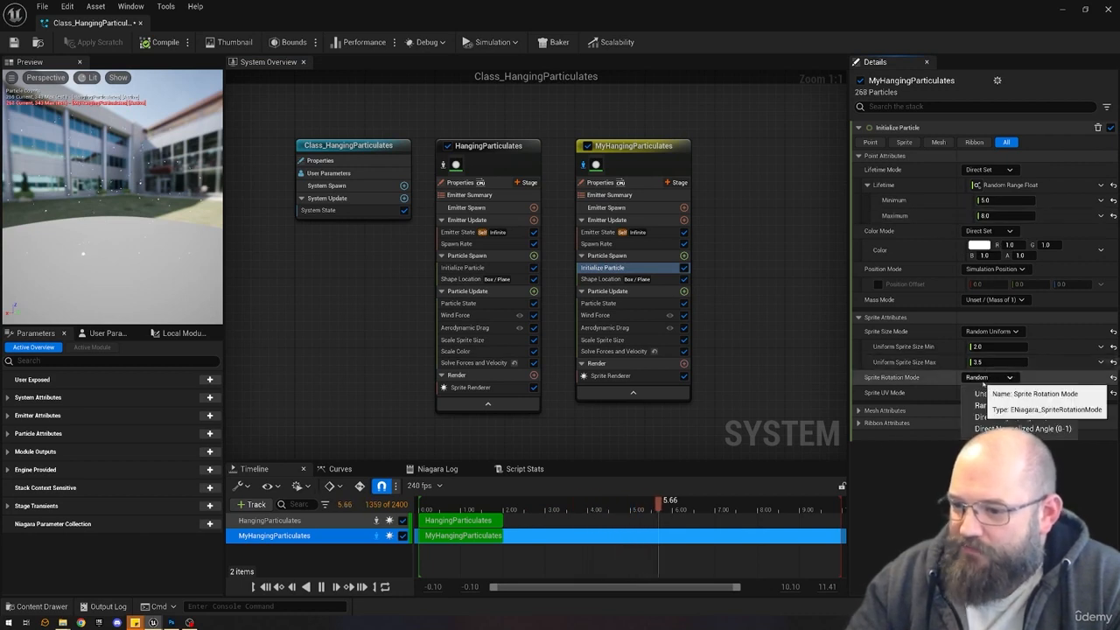
click(990, 377)
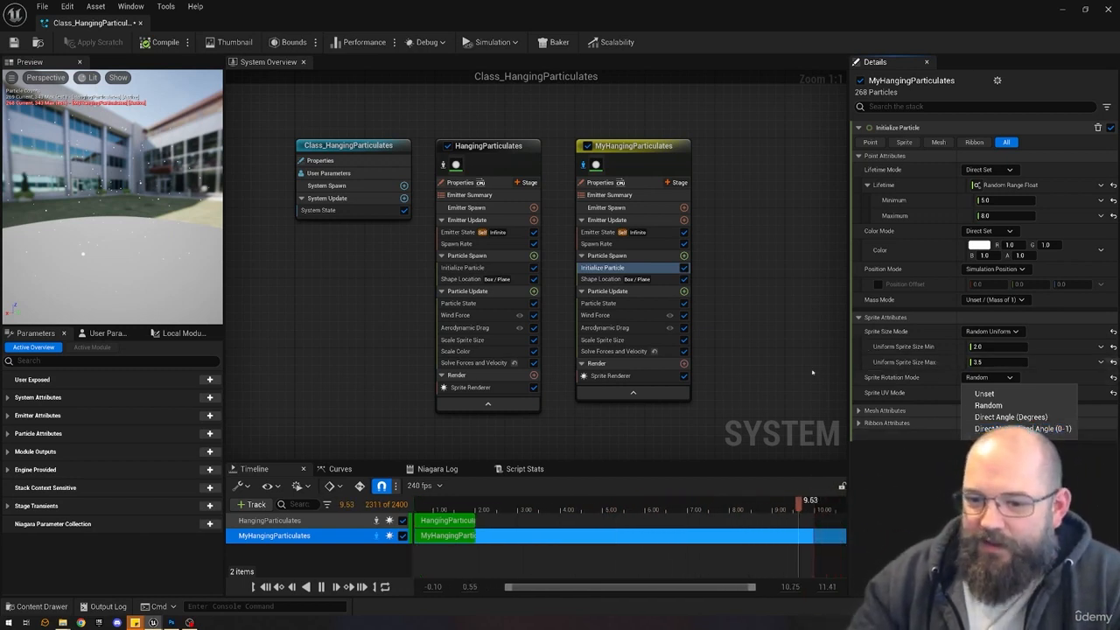
click(741, 316)
click(611, 341)
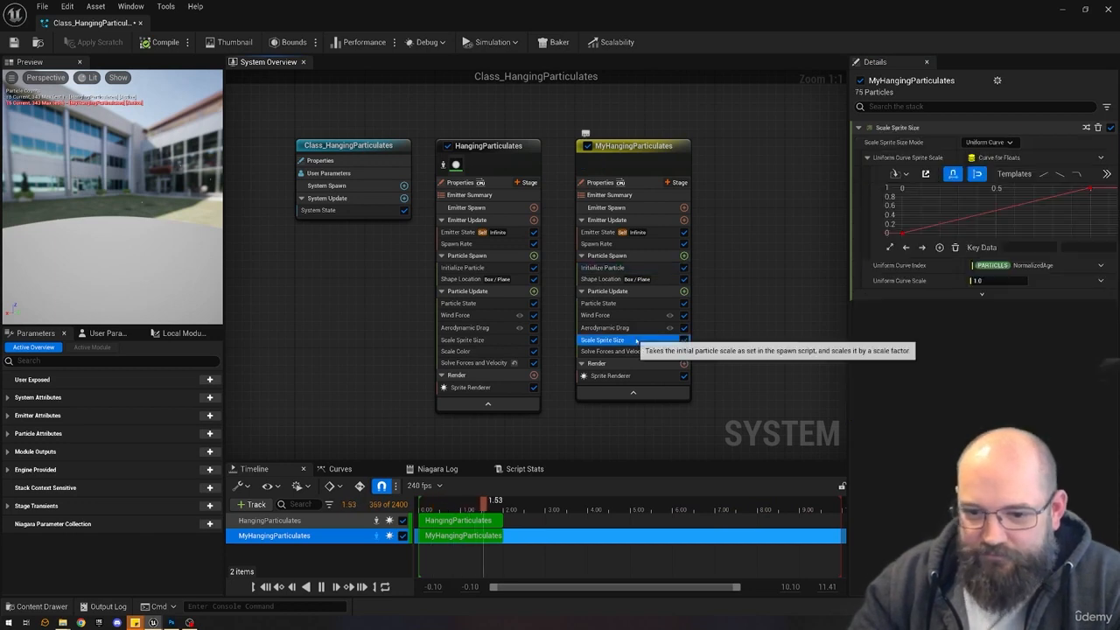
mouse_move(1040, 265)
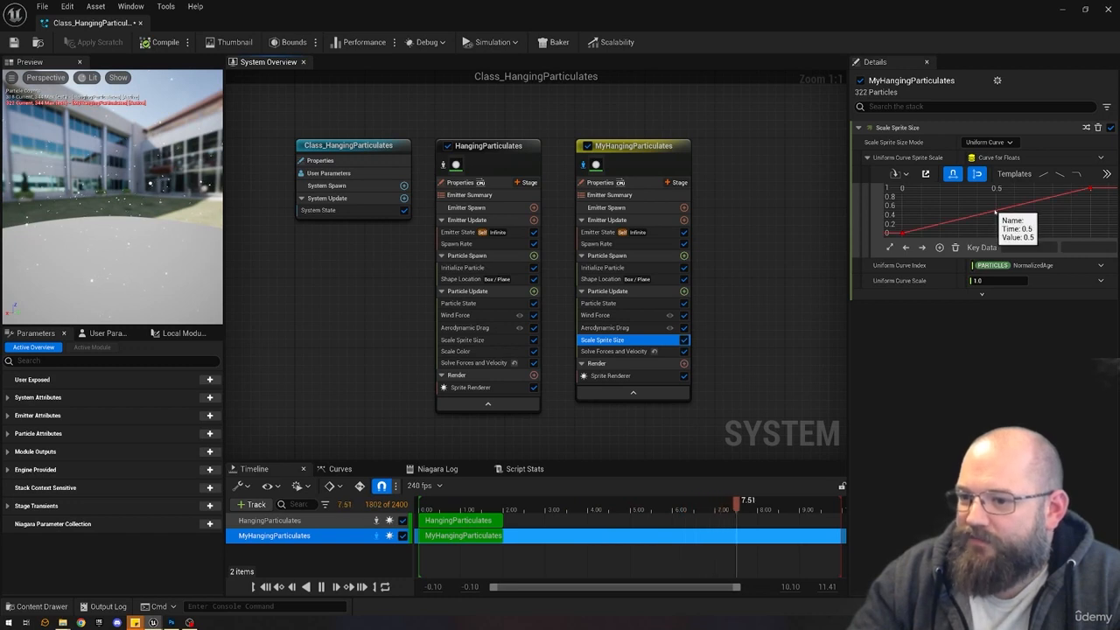
mouse_move(994, 213)
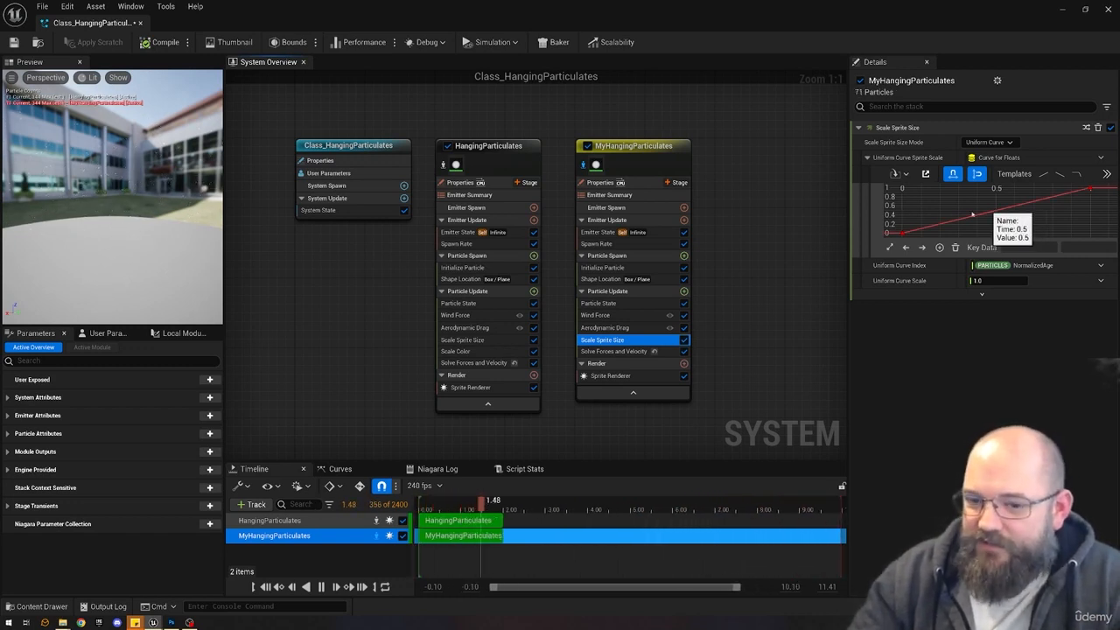
click(639, 267)
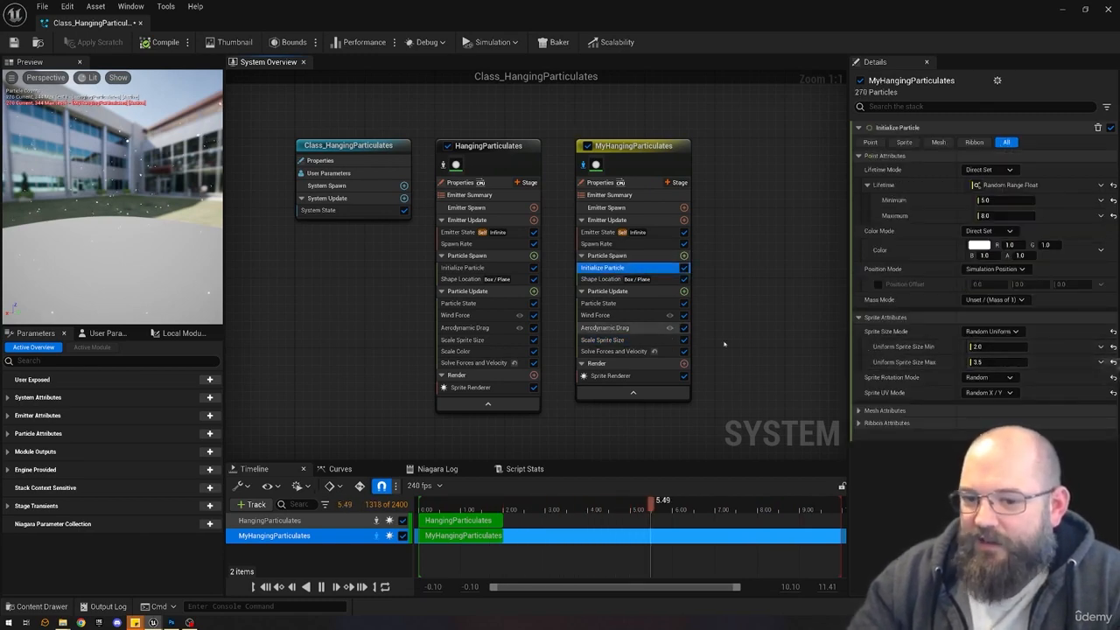
click(608, 340)
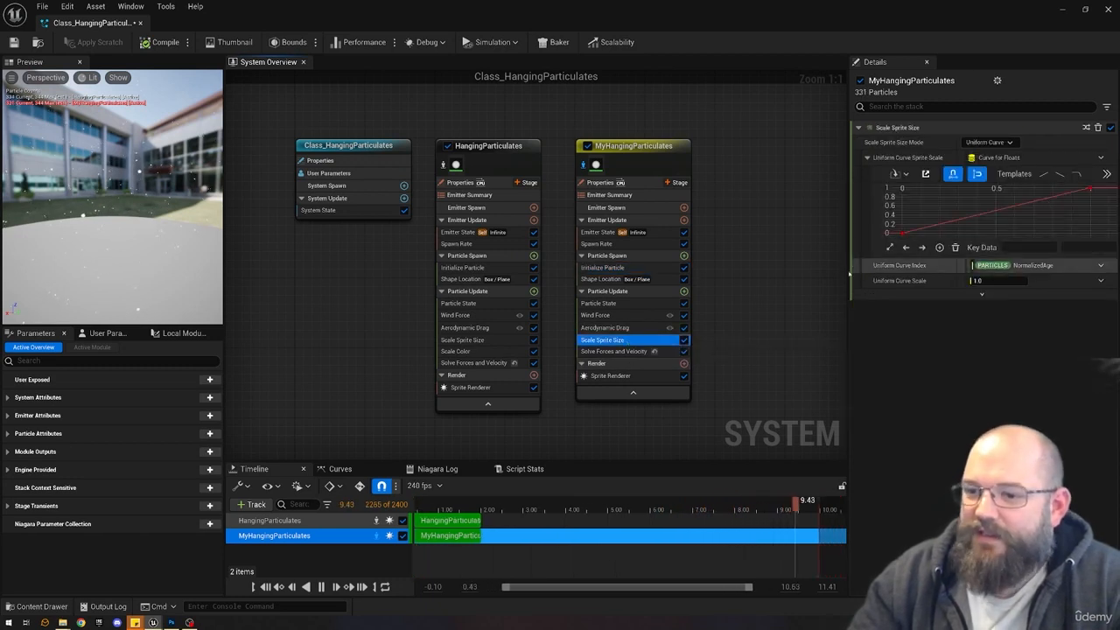
Widen the module details and open MyHangingParticulates' Uniform Curve Sprite Scale in the full curve editor to inspect its end key.
drag(847, 219, 719, 219)
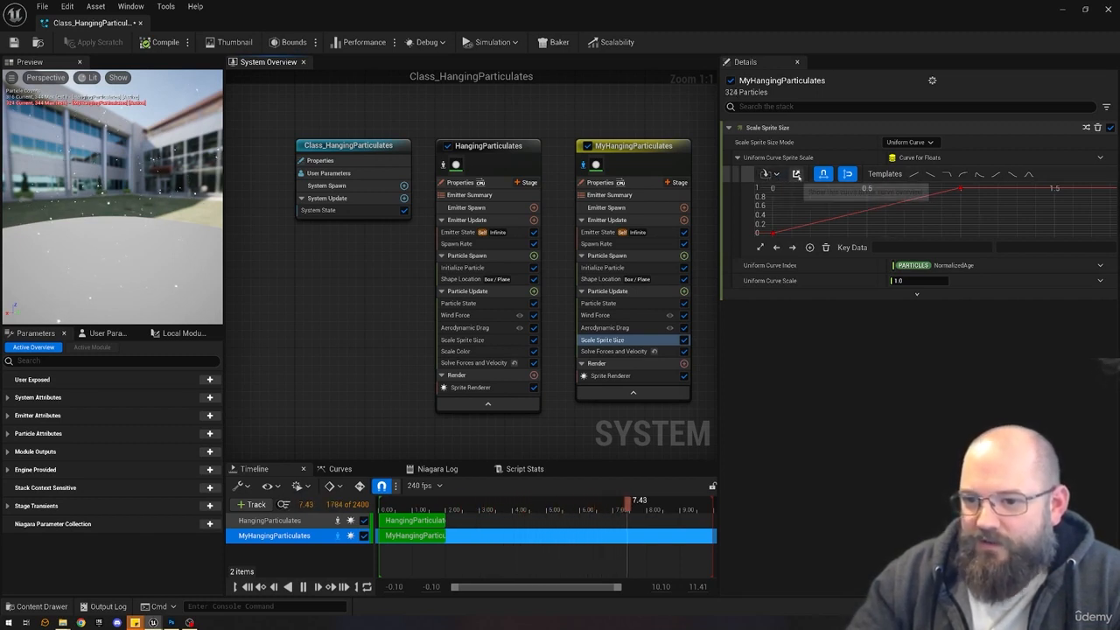
click(796, 174)
scroll(612, 530, down, 3)
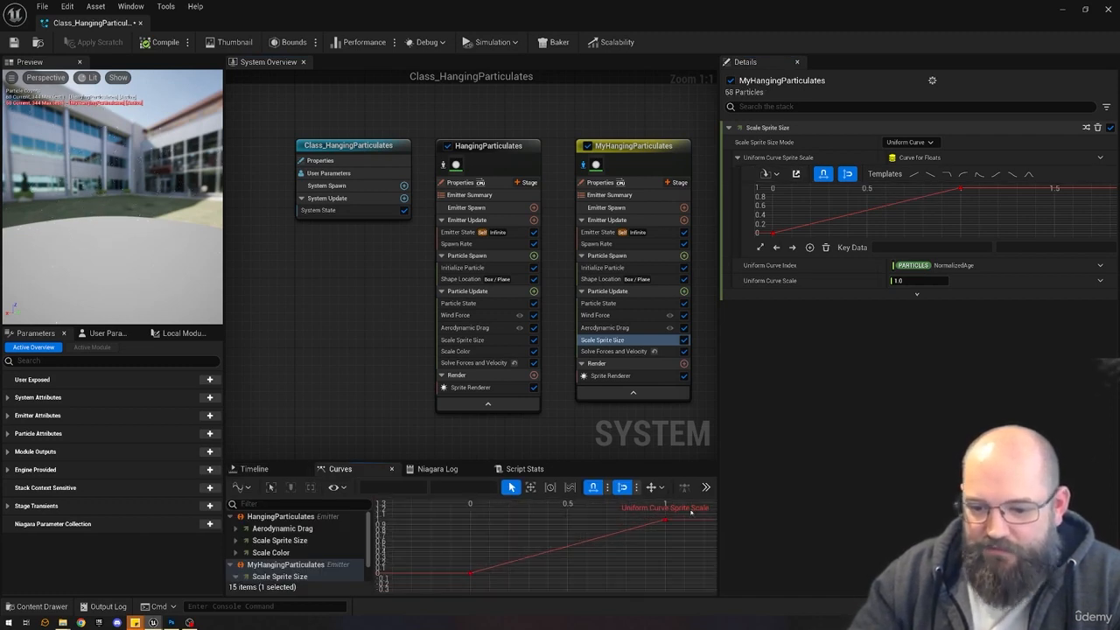
mouse_move(665, 519)
mouse_down()
mouse_move(664, 547)
mouse_move(665, 522)
mouse_up()
click(663, 545)
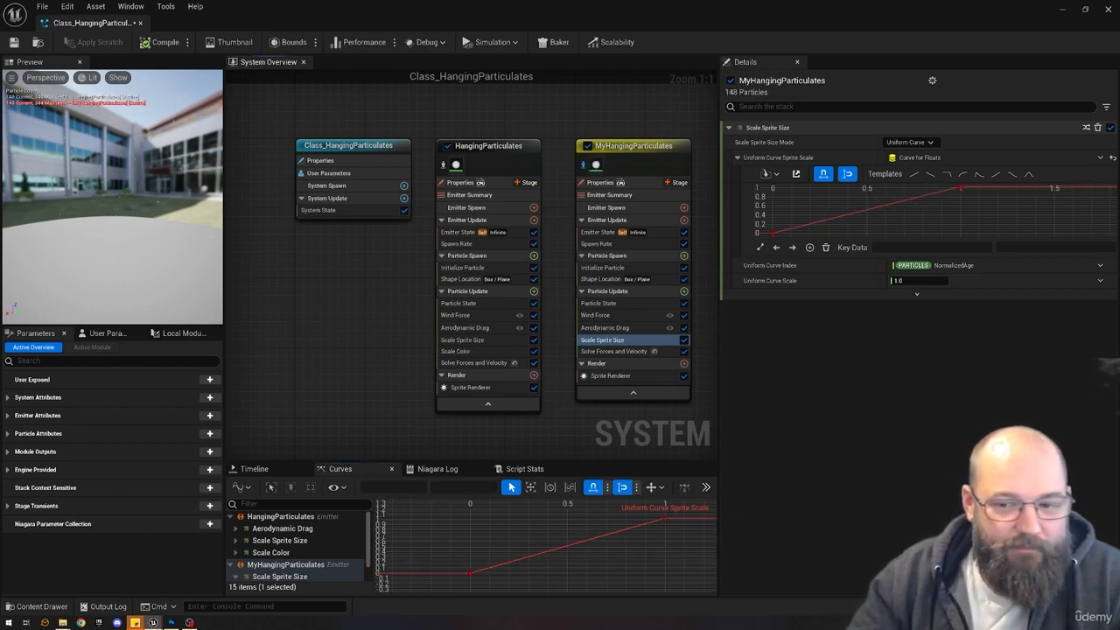
Examine the keys and interpolation options of HangingParticulates' Scale Sprite Size curve, and undo the last action on it.
right_drag(403, 337, 365, 332)
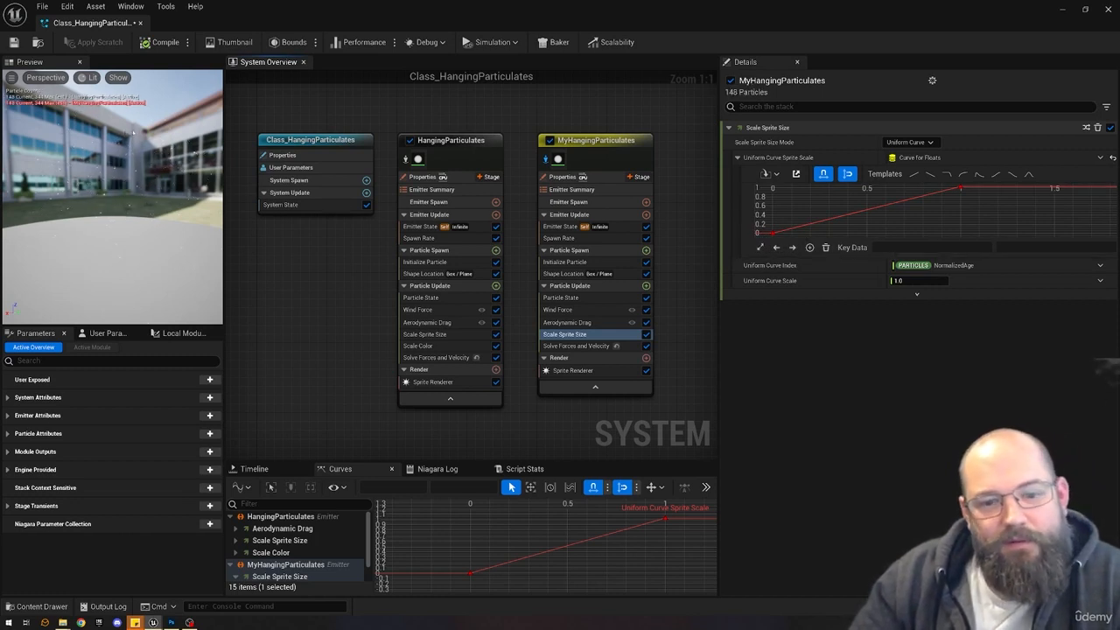
click(414, 336)
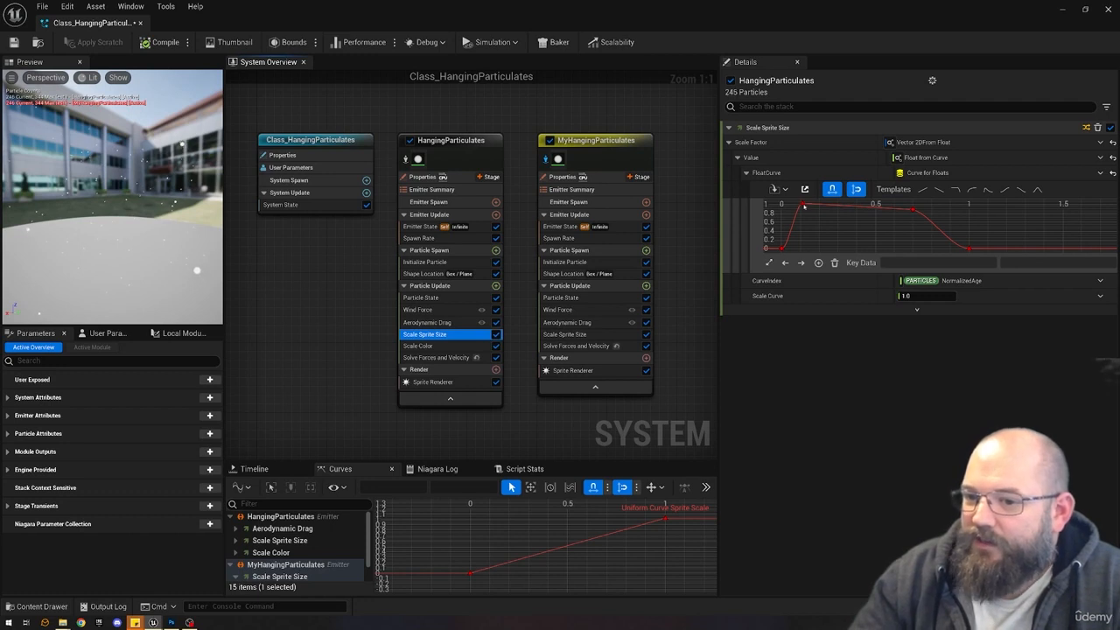
click(802, 203)
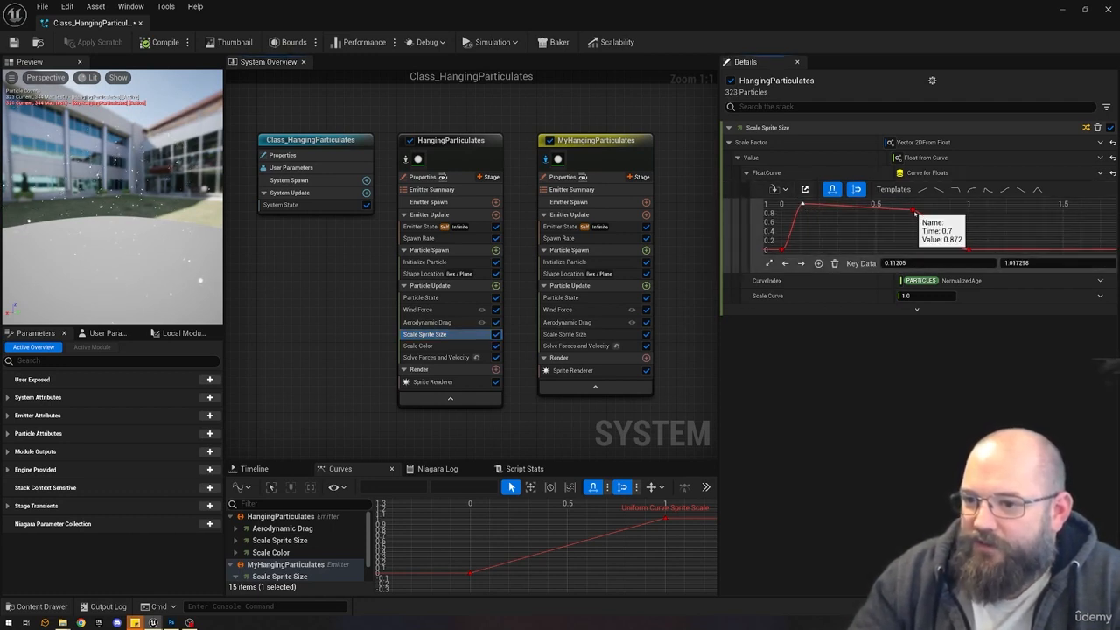
click(914, 212)
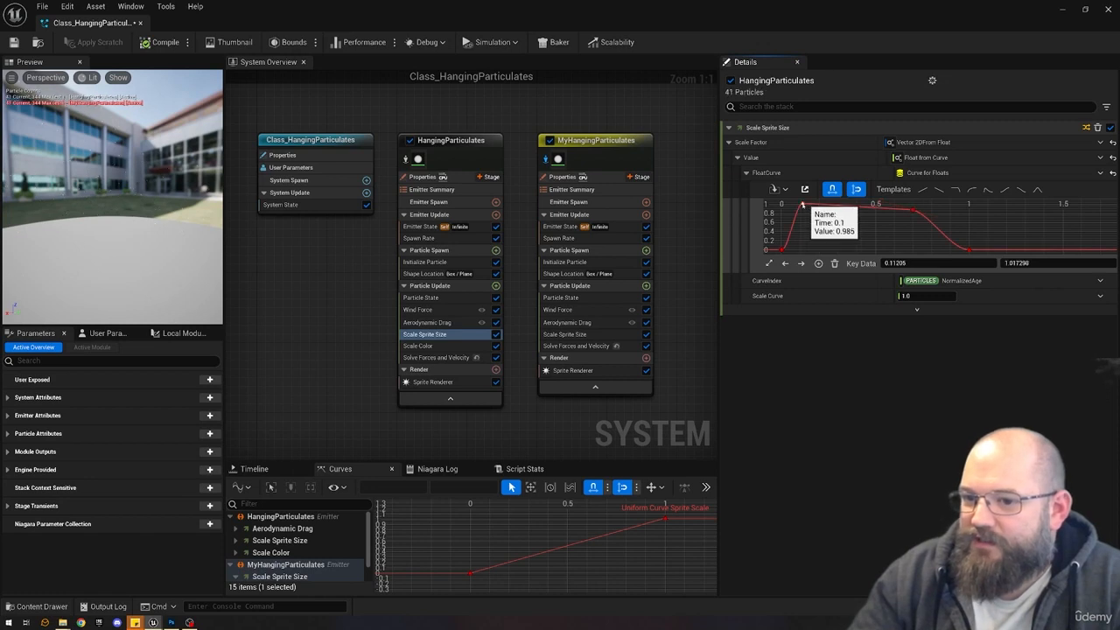
right_click(803, 206)
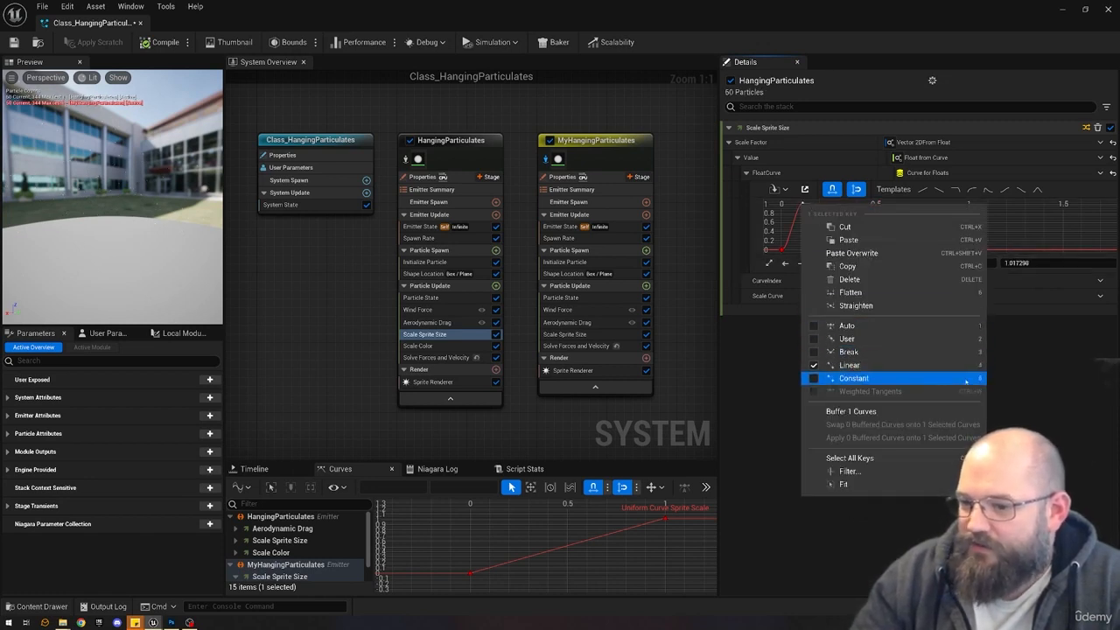
click(775, 212)
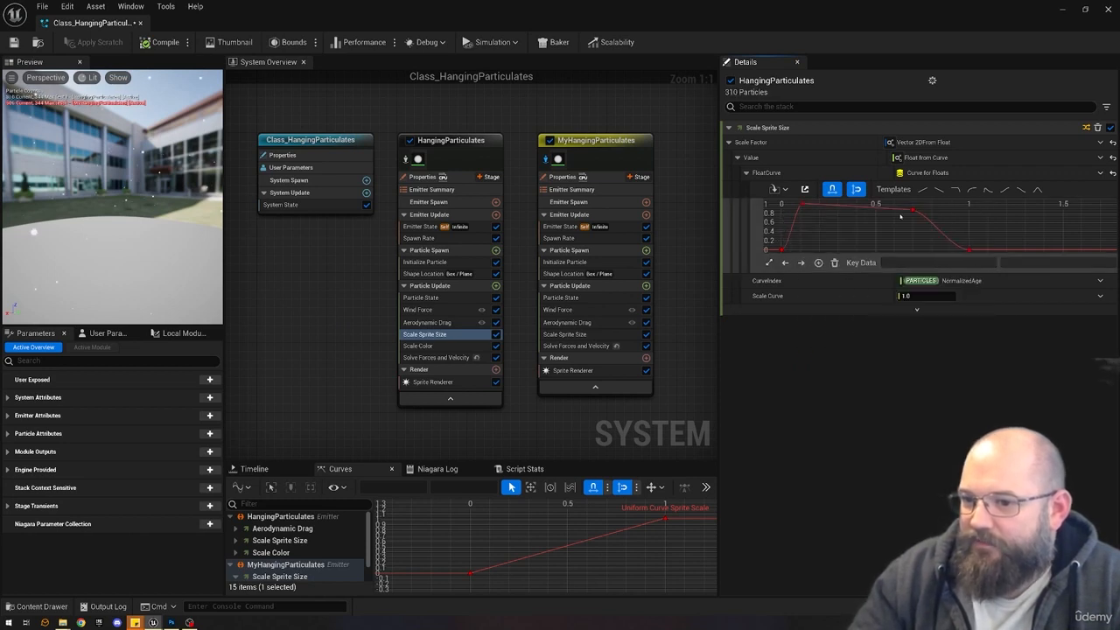
click(913, 210)
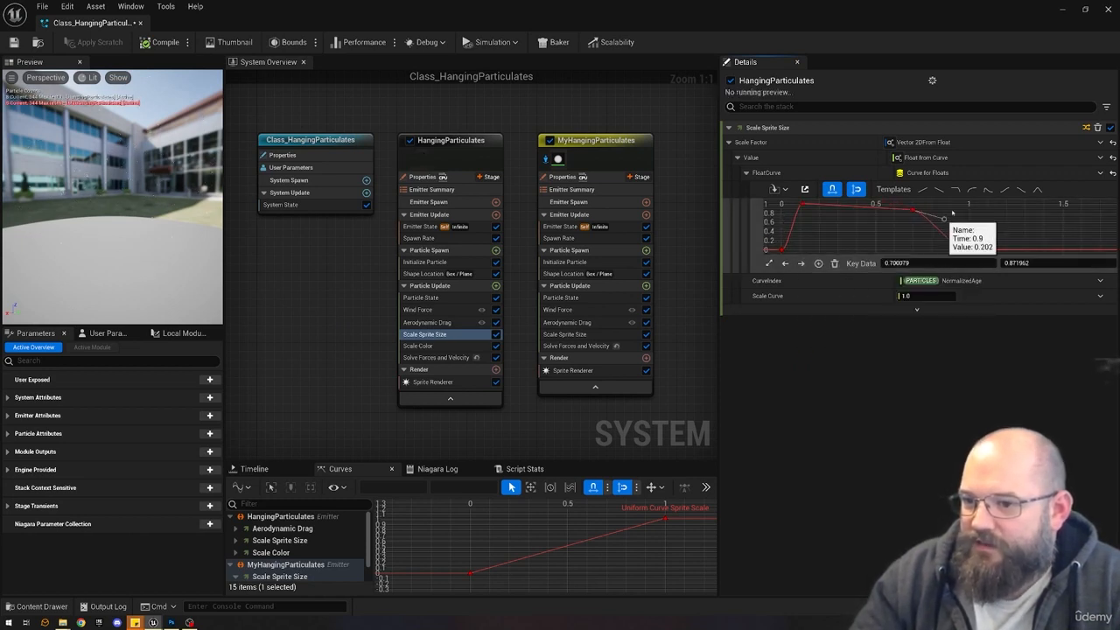
key(ctrl+z)
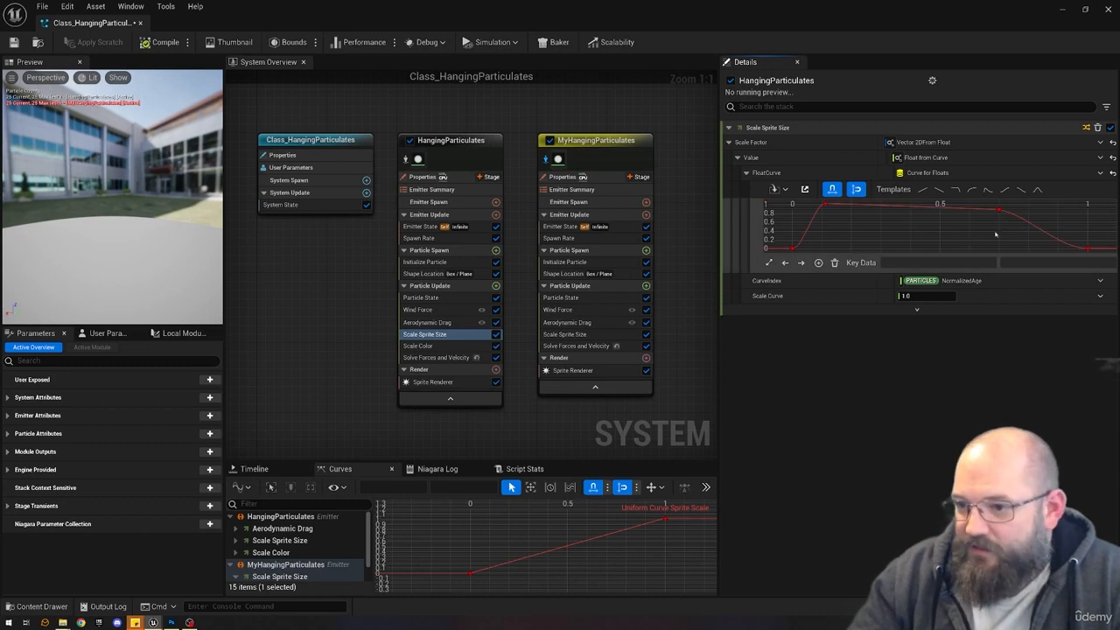
Apply the bell-shaped curve template to MyHangingParticulates' Scale Sprite Size curve and add a key at time 0.3 with value 0.65.
click(592, 335)
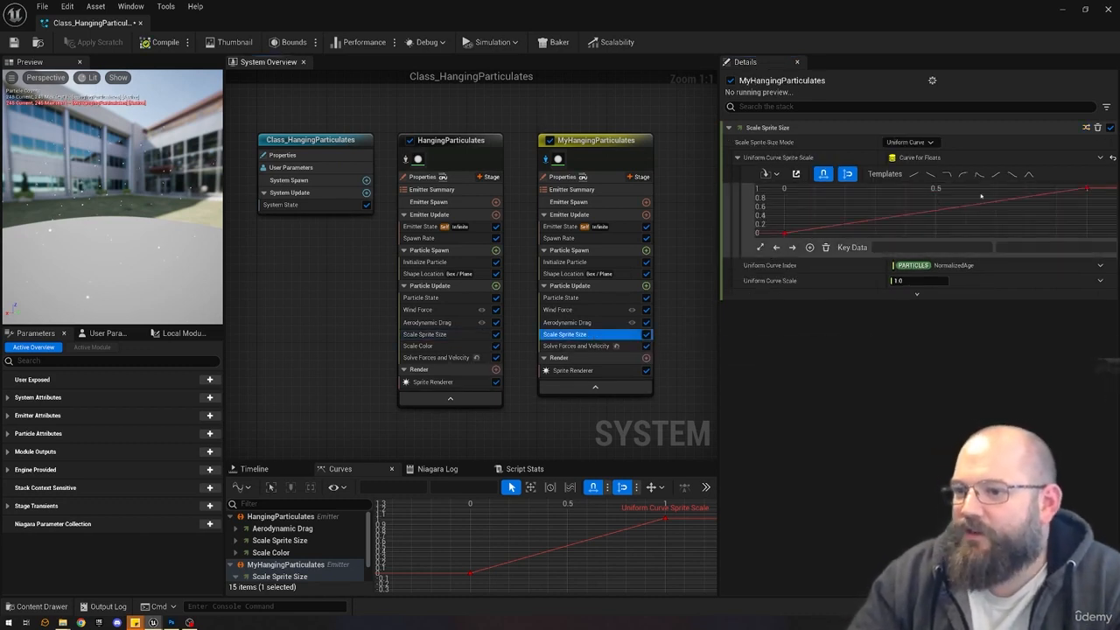
click(1029, 174)
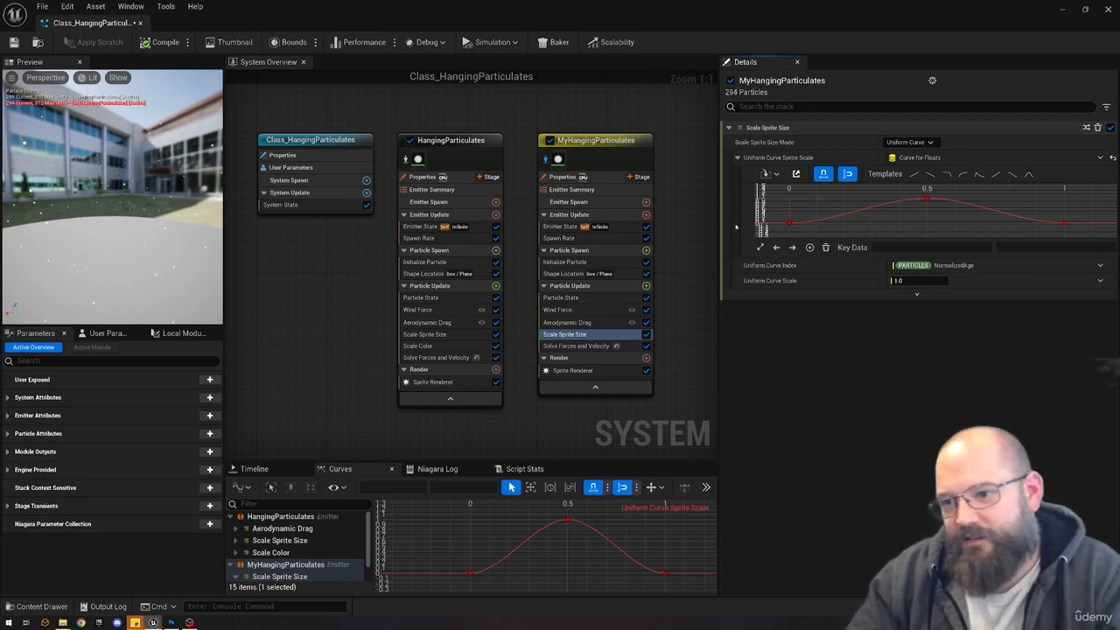
shift+click(871, 209)
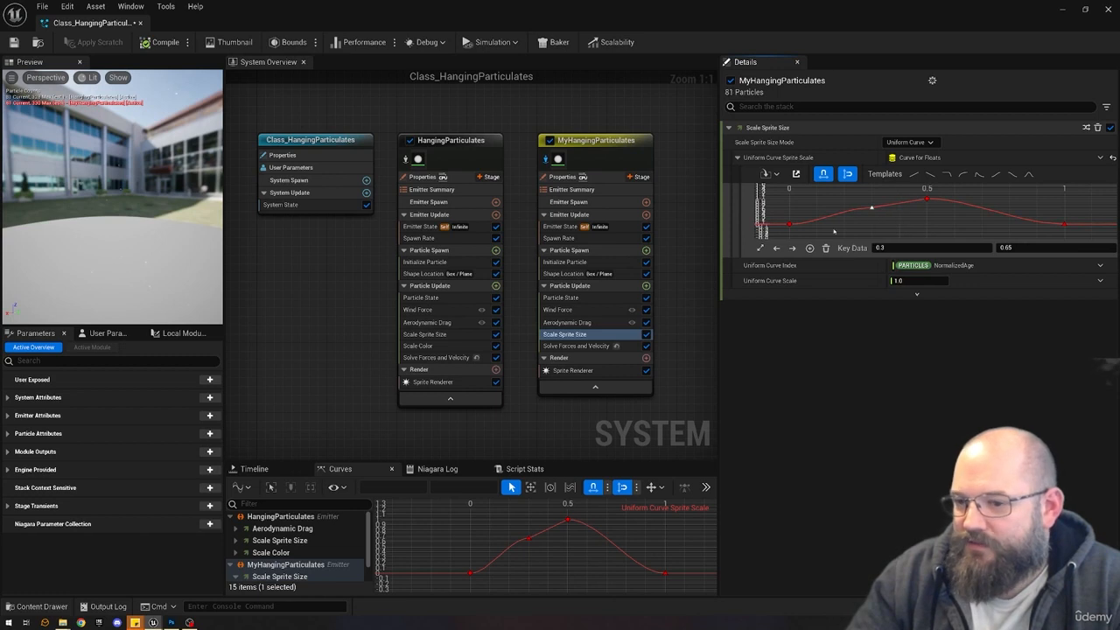
Check HangingParticulates' Scale Sprite Size curve and move the 0.3 key of MyHangingParticulates' curve to time 0.1 with value 1.
click(425, 334)
drag(814, 197, 814, 198)
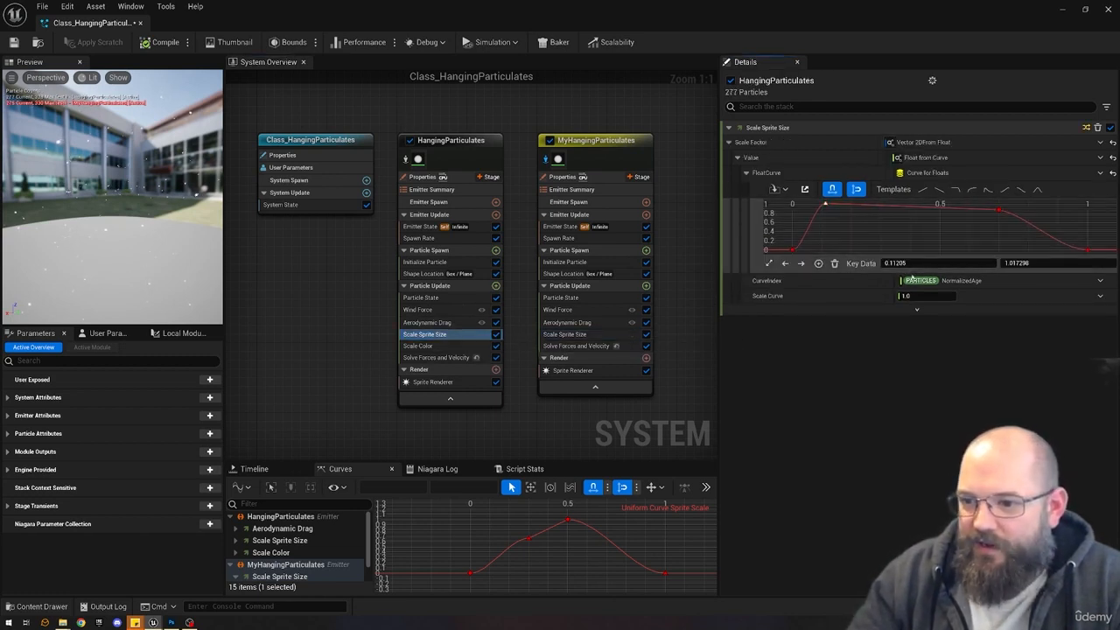
click(582, 335)
drag(885, 218, 816, 191)
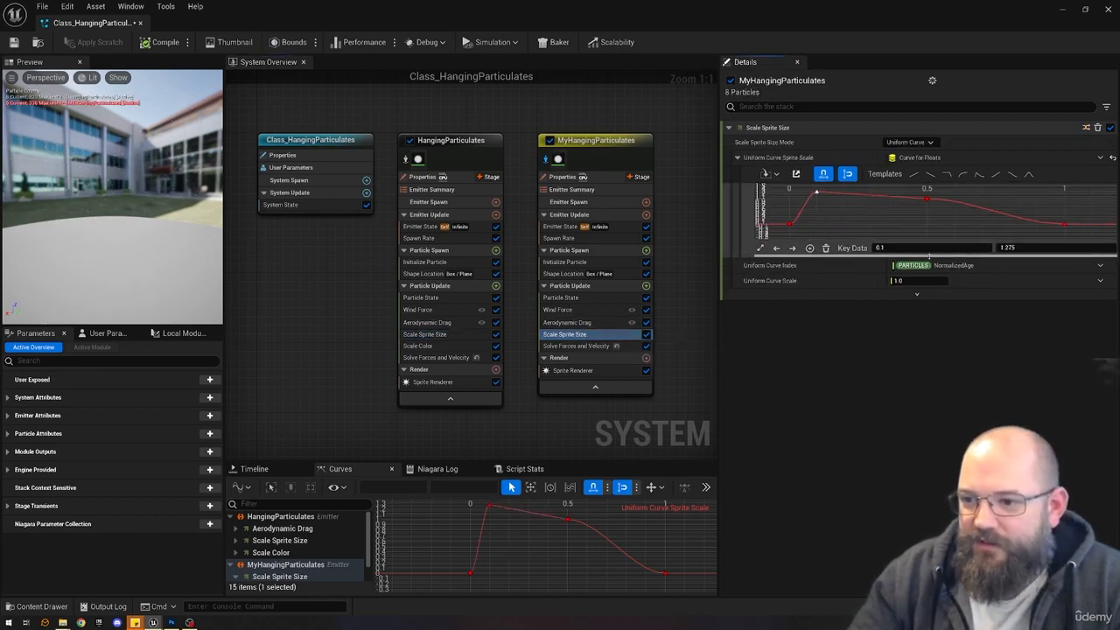
click(1033, 247)
text(1)
key(Return)
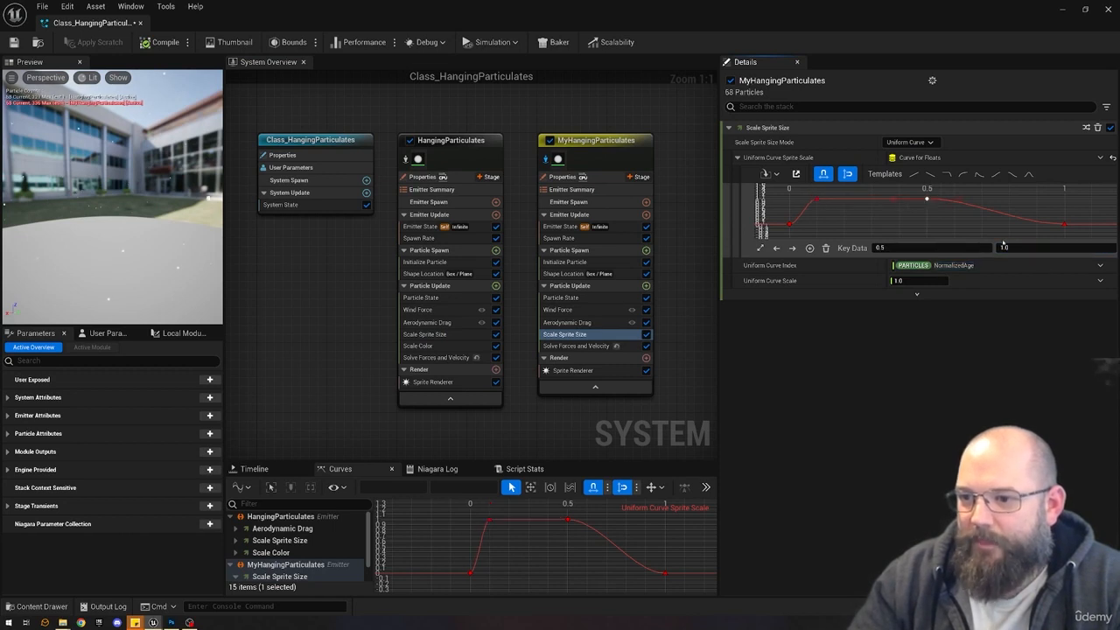
Move the midpoint key of MyHangingParticulates' Scale Sprite Size curve to time 0.8 with value 0.8.
text(0.8)
key(Tab)
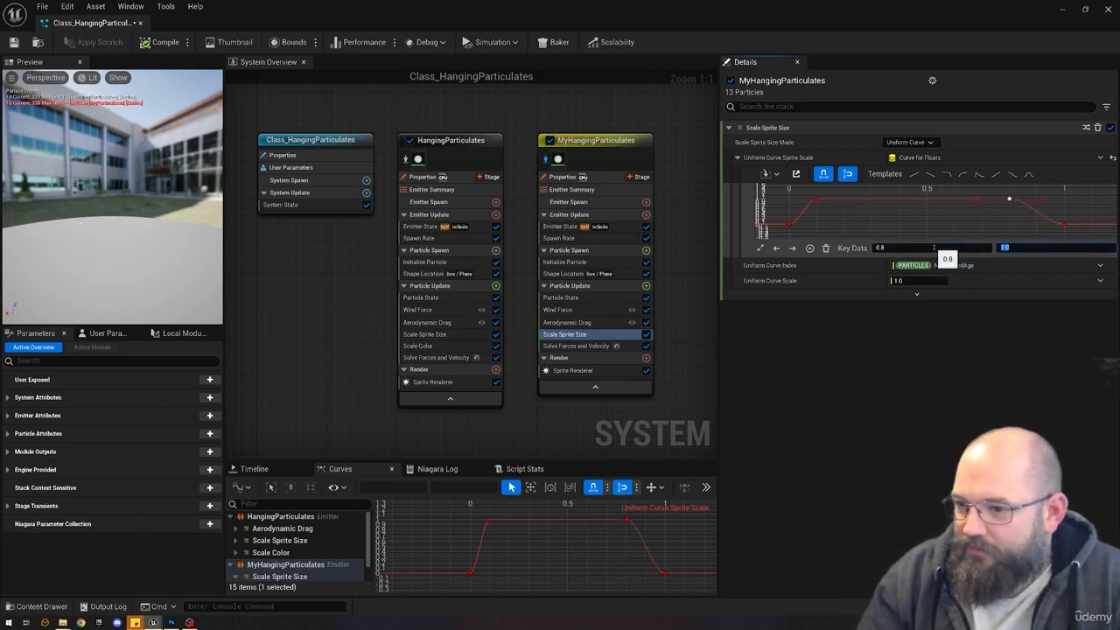
text(0.8)
key(Return)
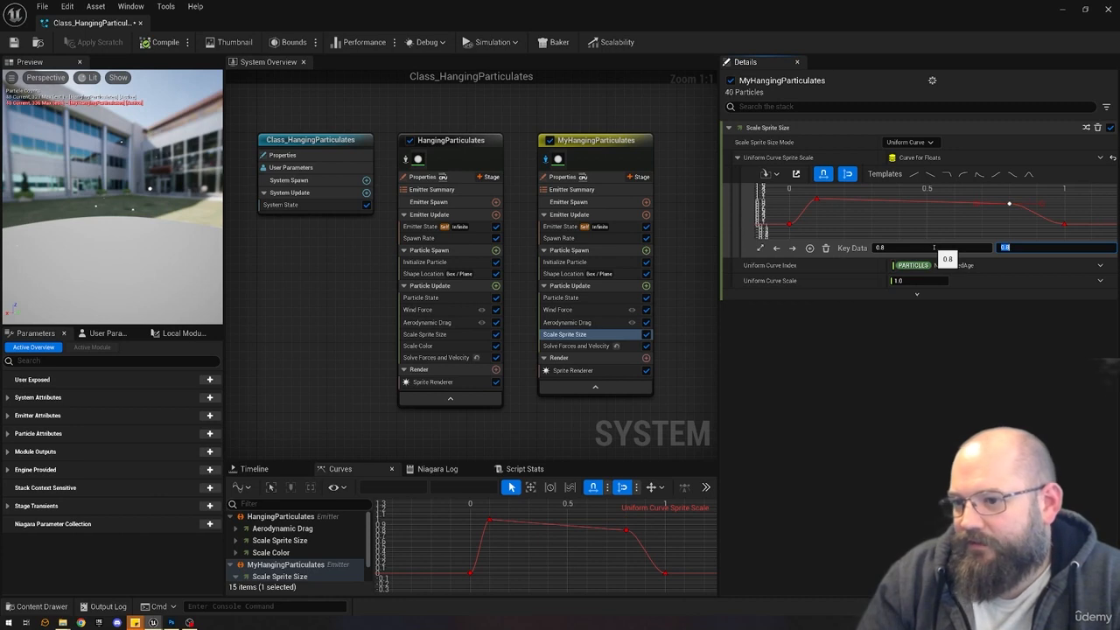
click(903, 219)
scroll(906, 219, down, 2)
scroll(906, 220, up, 2)
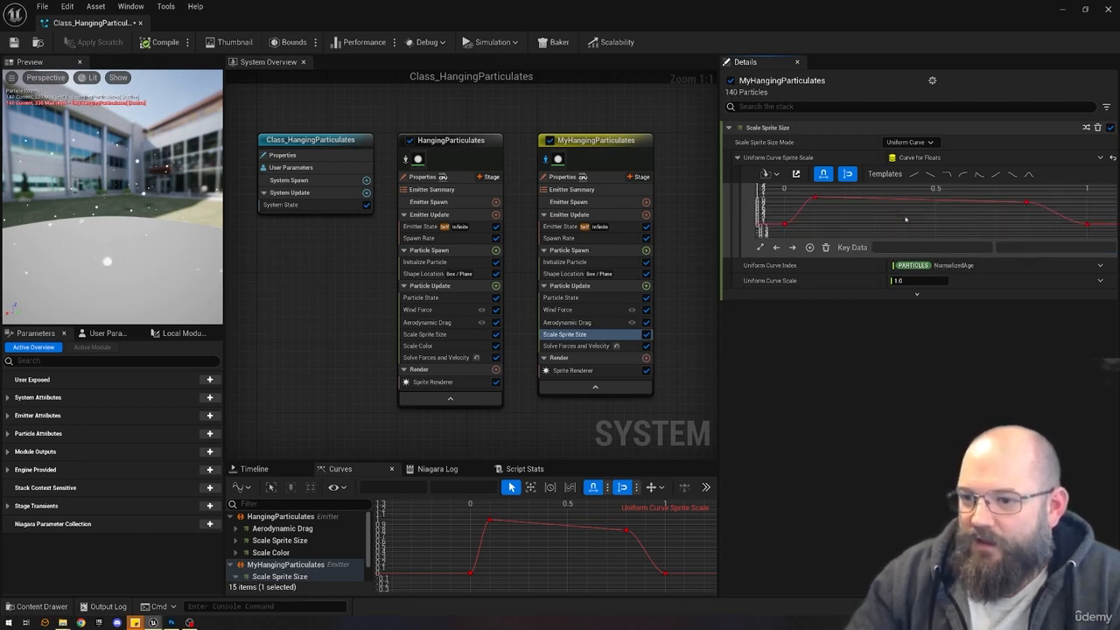
scroll(905, 219, down, 1)
scroll(906, 220, down, 2)
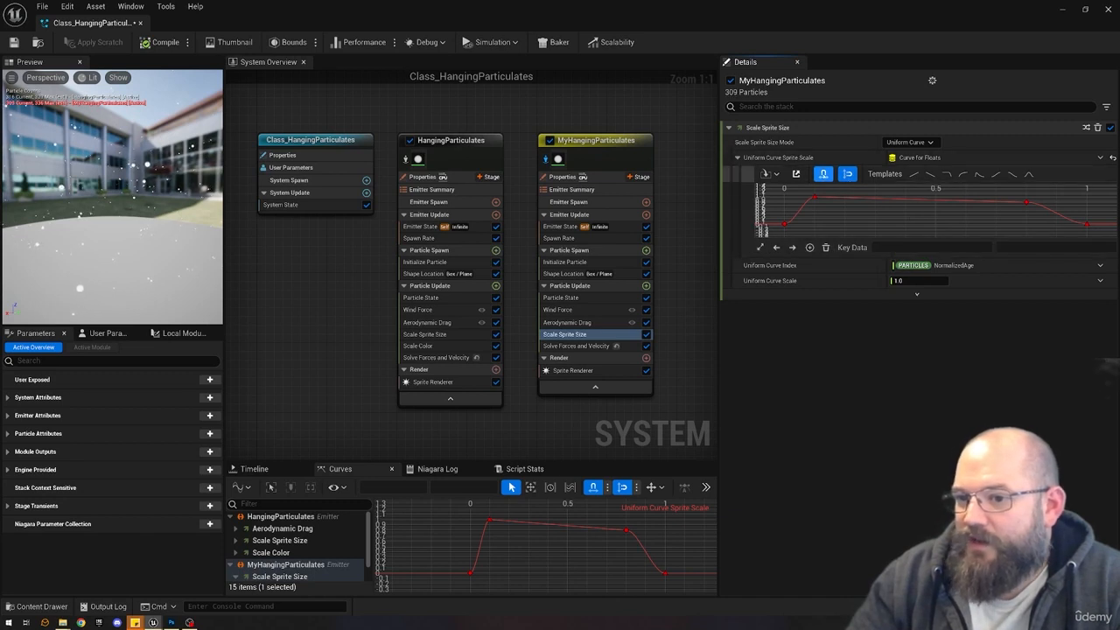
click(823, 175)
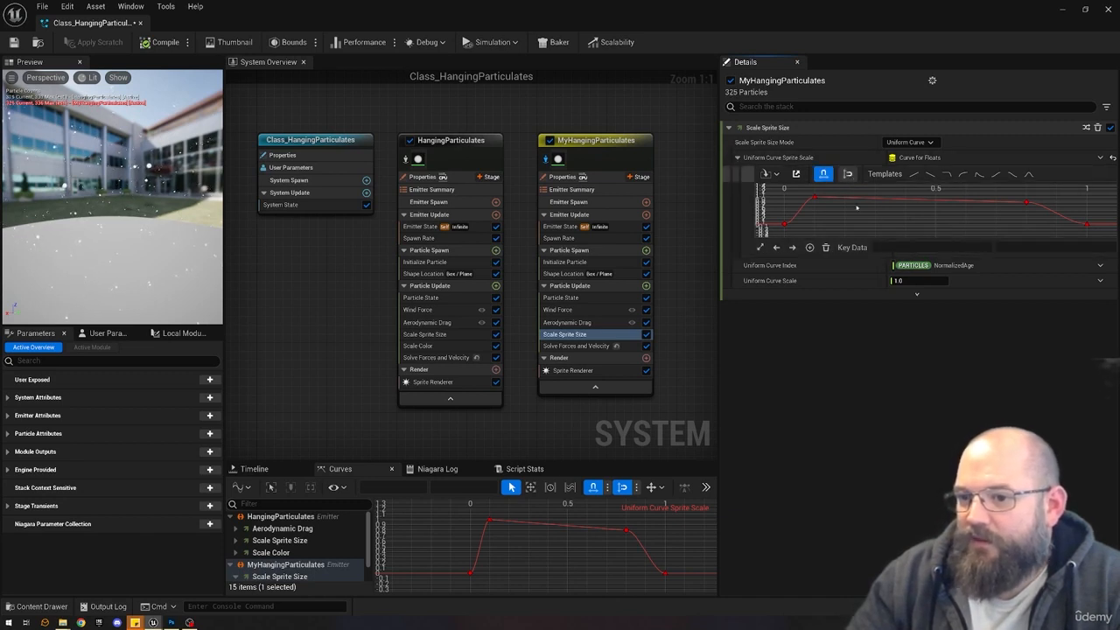
click(847, 174)
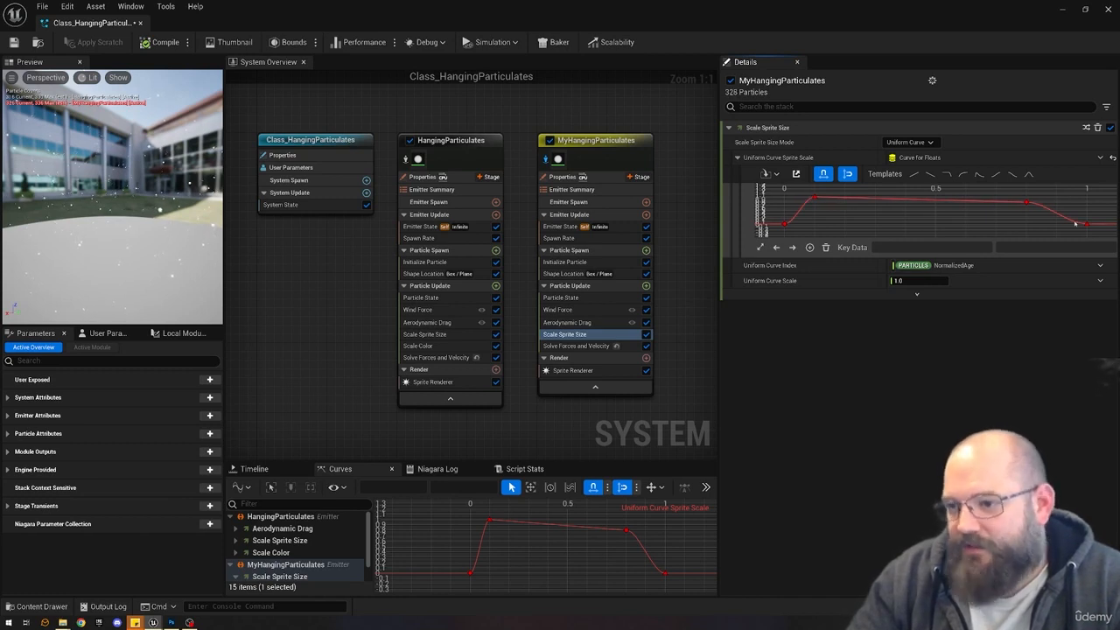
Compare the Scale Sprite Size curves of HangingParticulates and MyHangingParticulates with the whole curves framed.
click(425, 334)
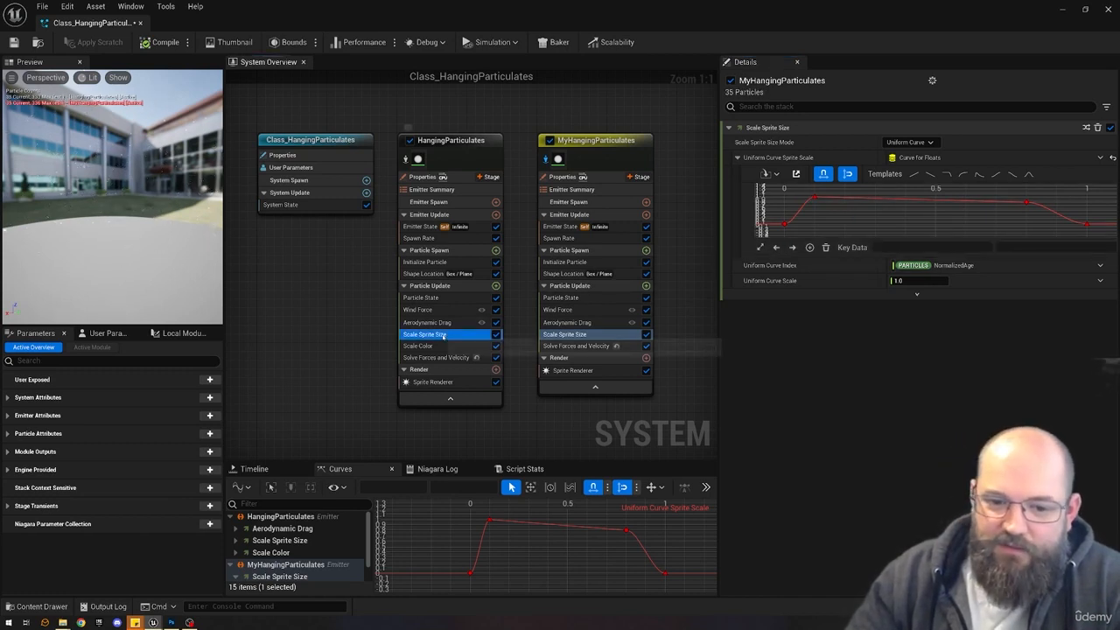
click(595, 335)
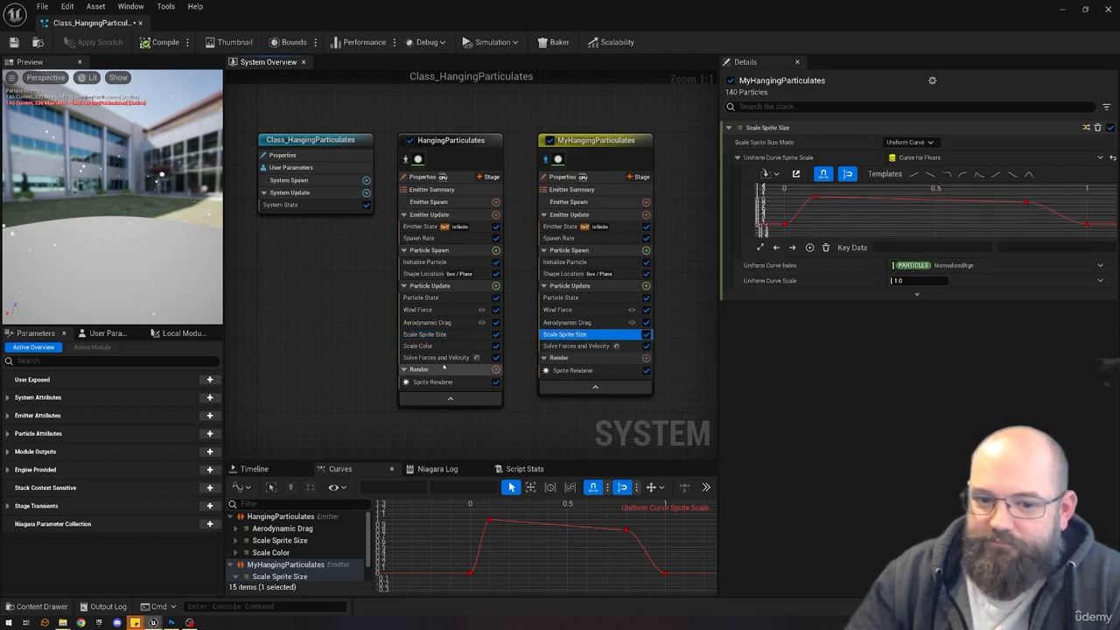
click(447, 337)
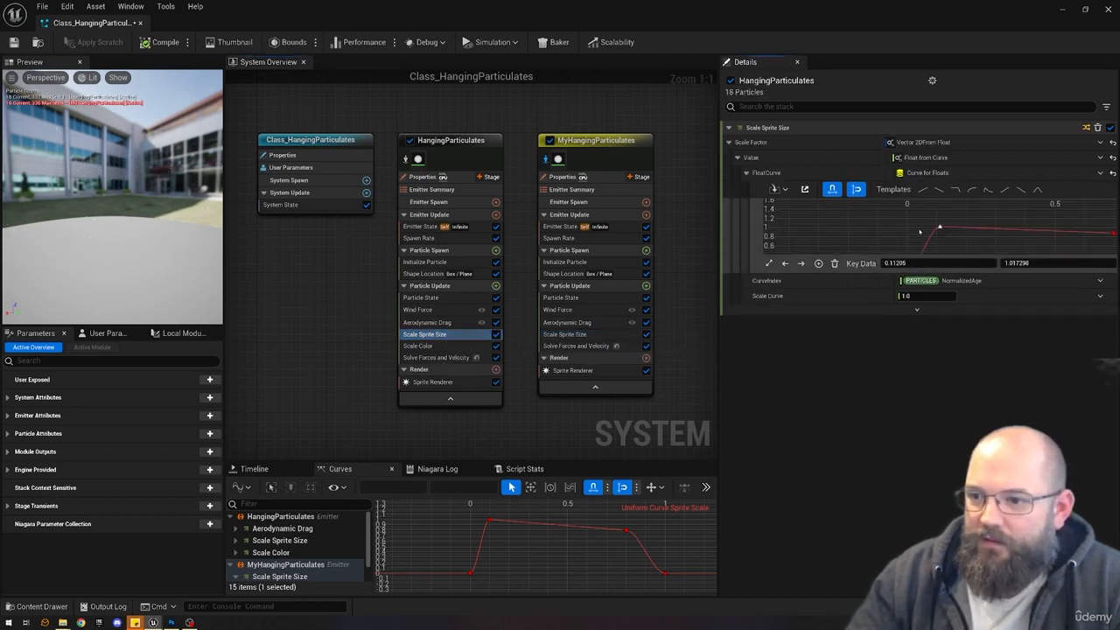
click(932, 228)
click(982, 242)
key(f)
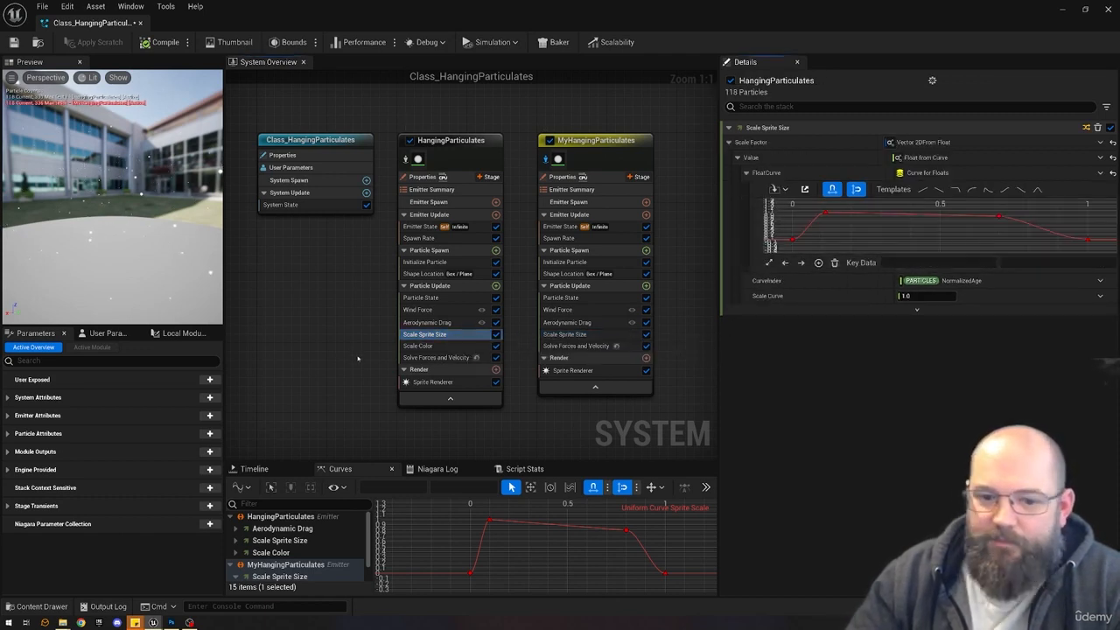
click(588, 334)
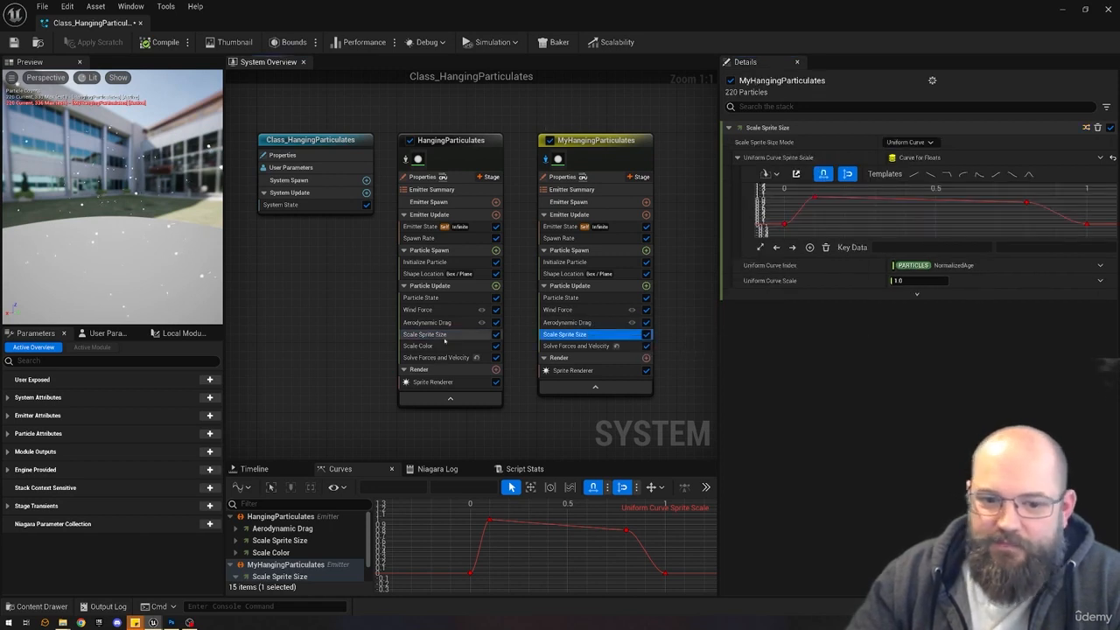
click(444, 339)
click(590, 336)
click(96, 202)
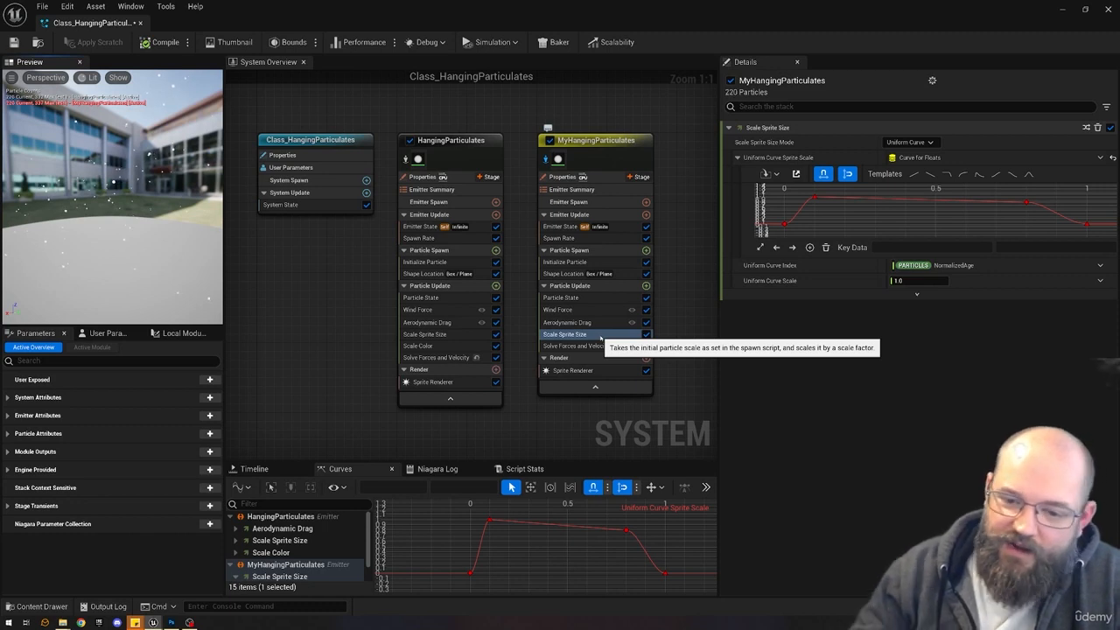
Add a Scale Color module to MyHangingParticulates' Particle Update and place it above Solve Forces and Velocity, as in HangingParticulates.
click(428, 346)
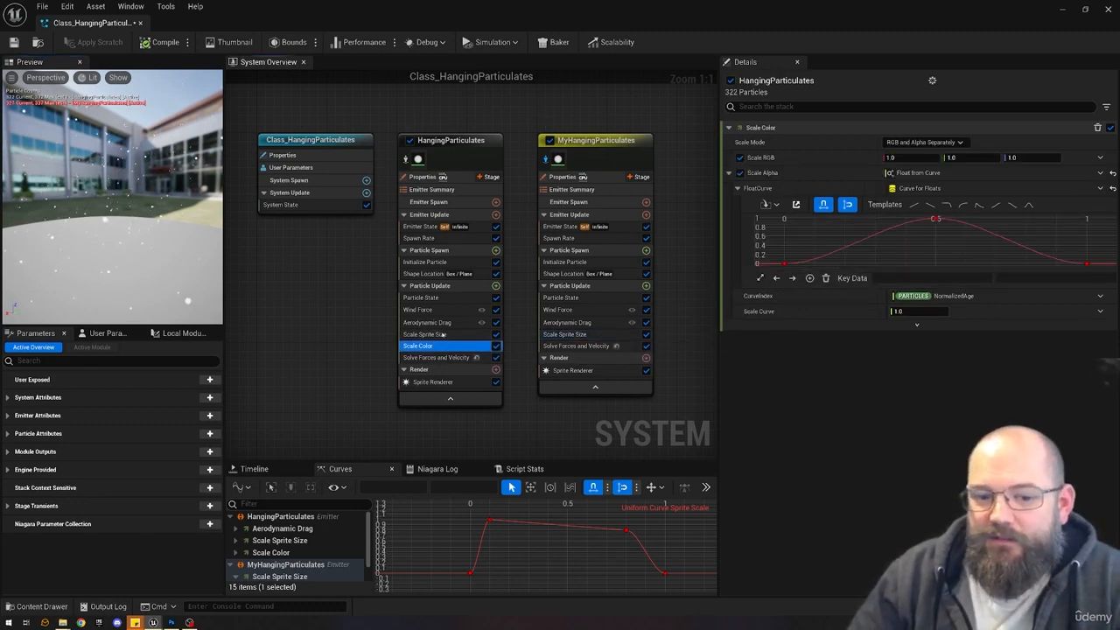
click(594, 286)
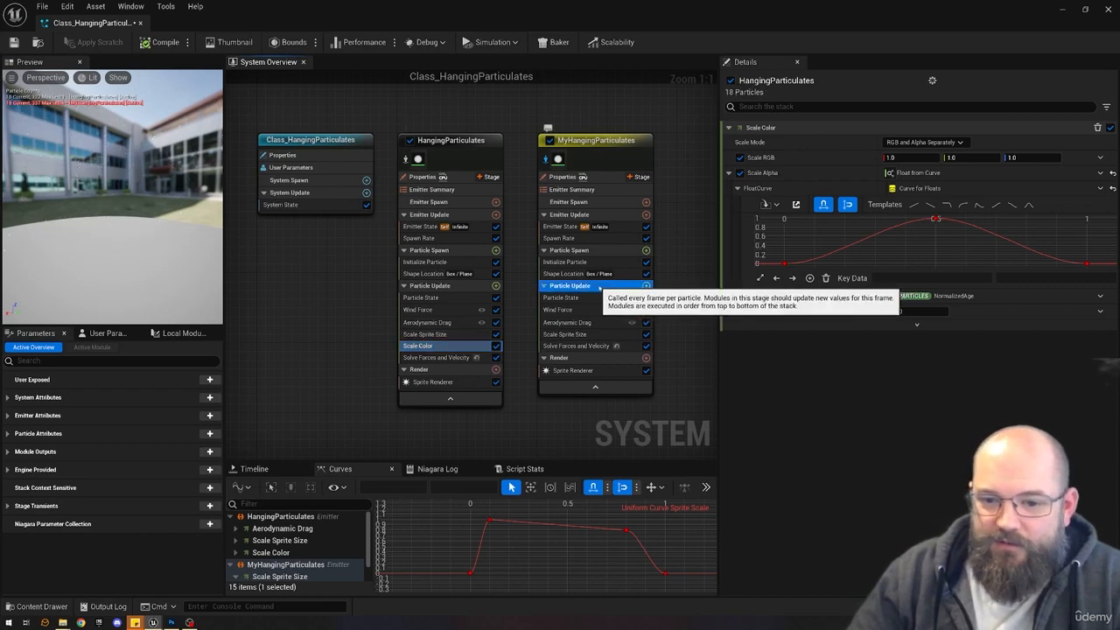
click(599, 262)
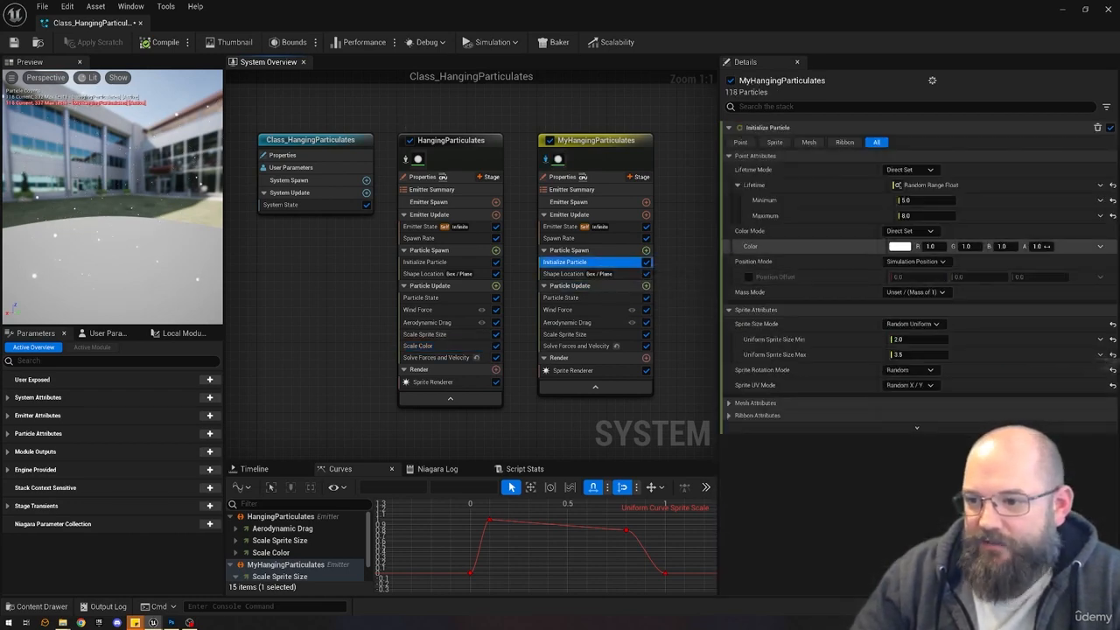
click(646, 286)
text(s)
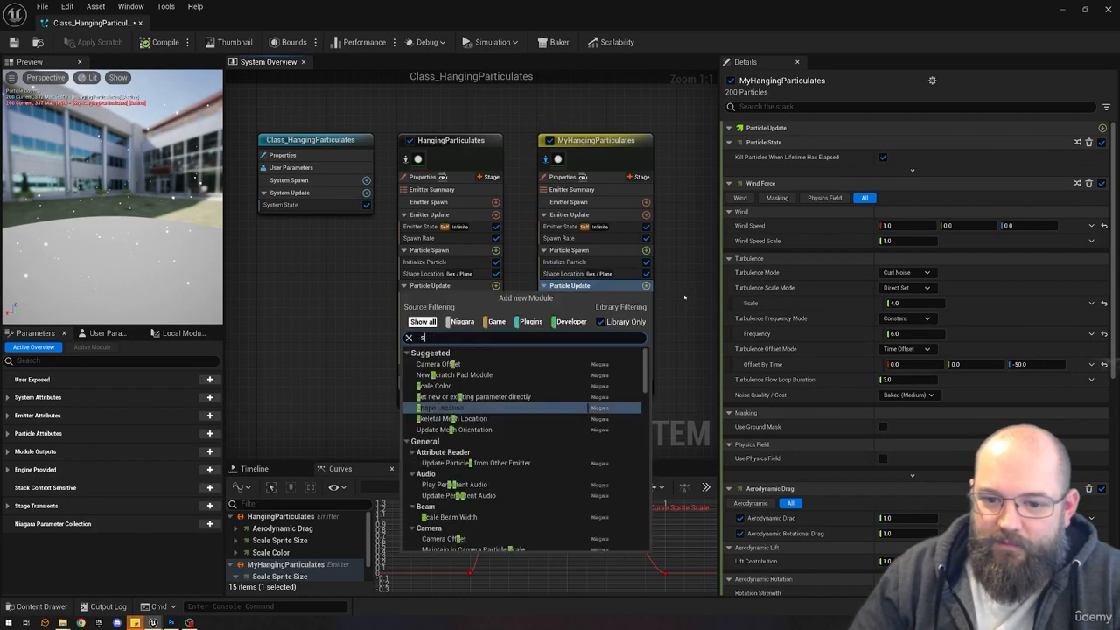
text(cale)
key(Return)
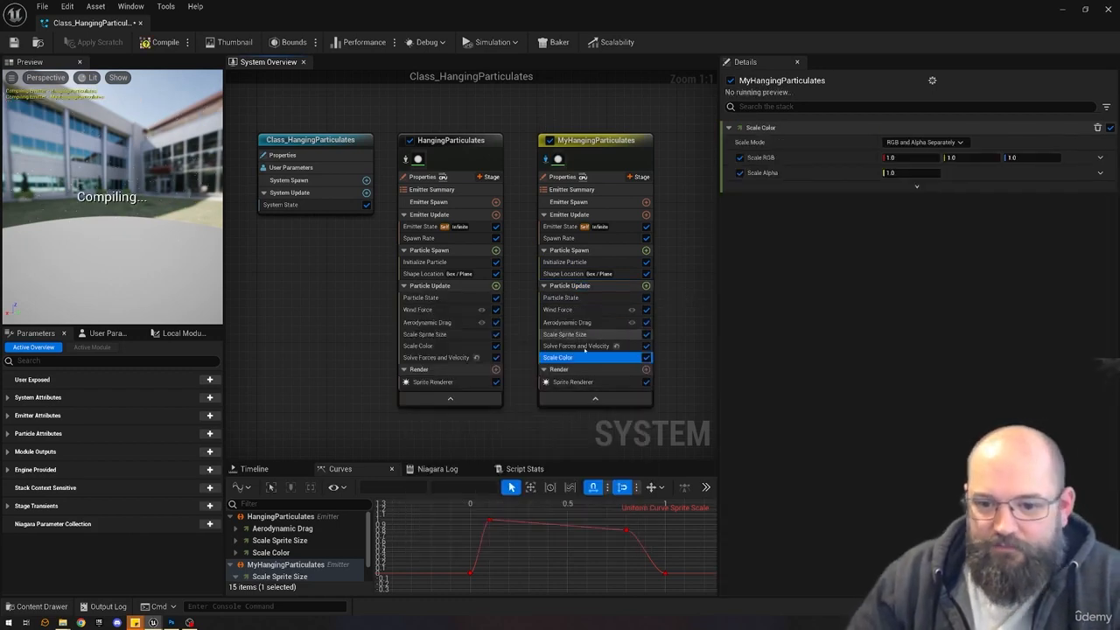
drag(585, 349, 587, 349)
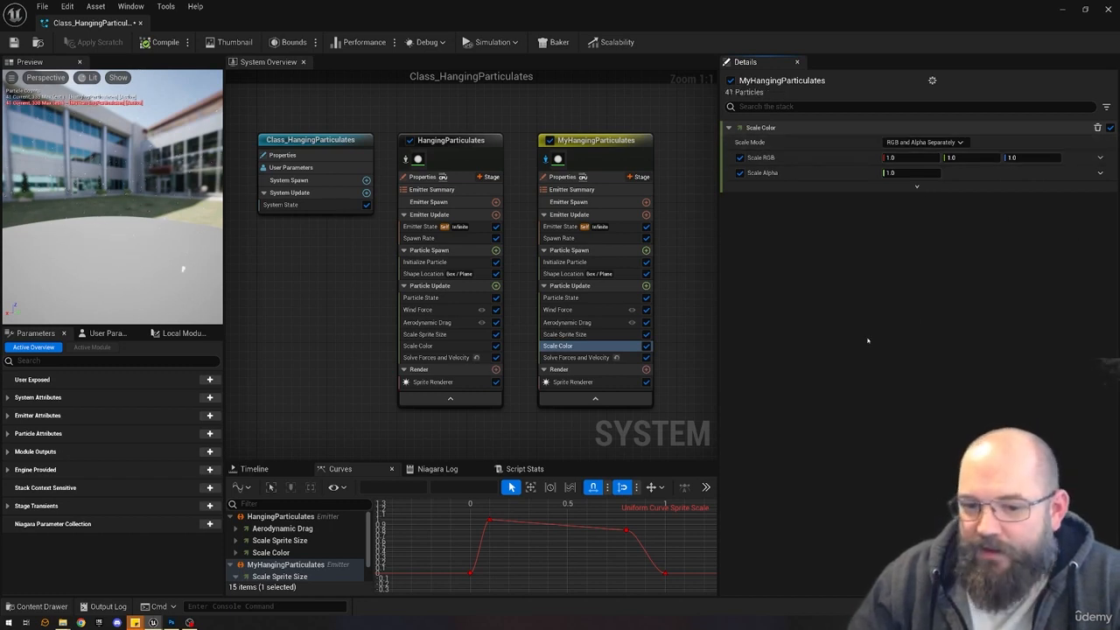
Try Float from Curve on MyHangingParticulates' Scale Alpha, compare it with HangingParticulates' Scale Color, and reset Scale Alpha to its default.
click(593, 334)
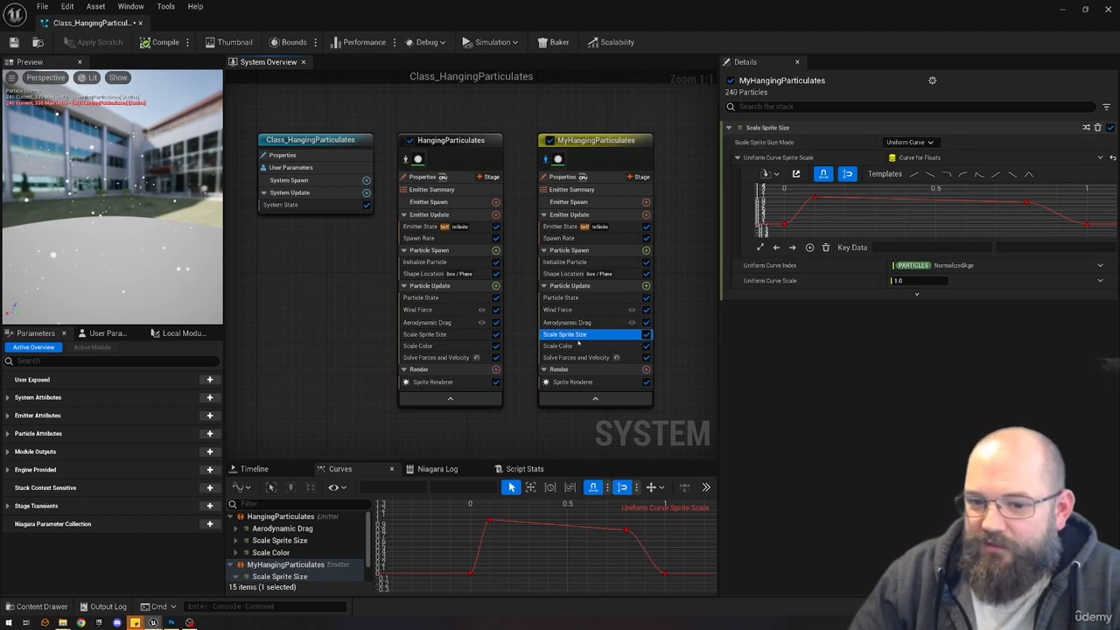
click(573, 346)
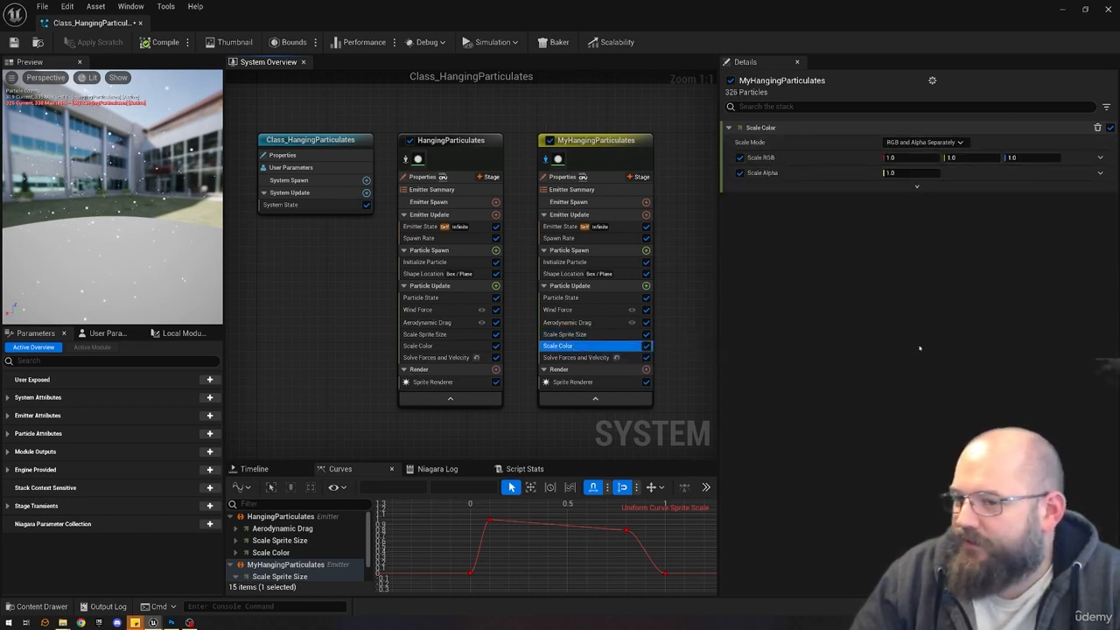
click(1099, 172)
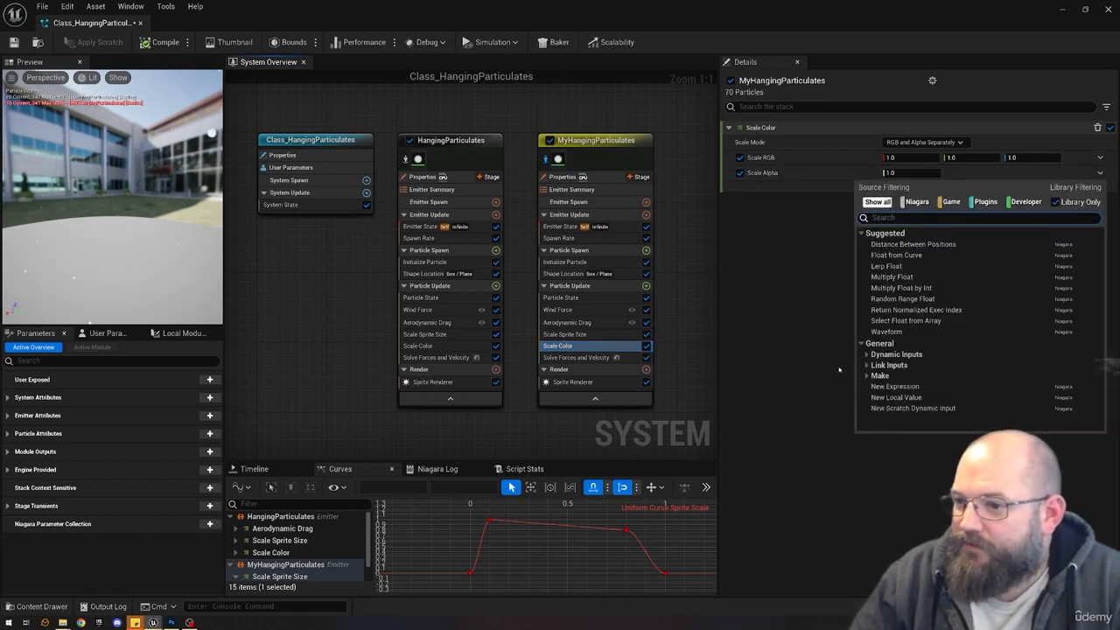
click(927, 255)
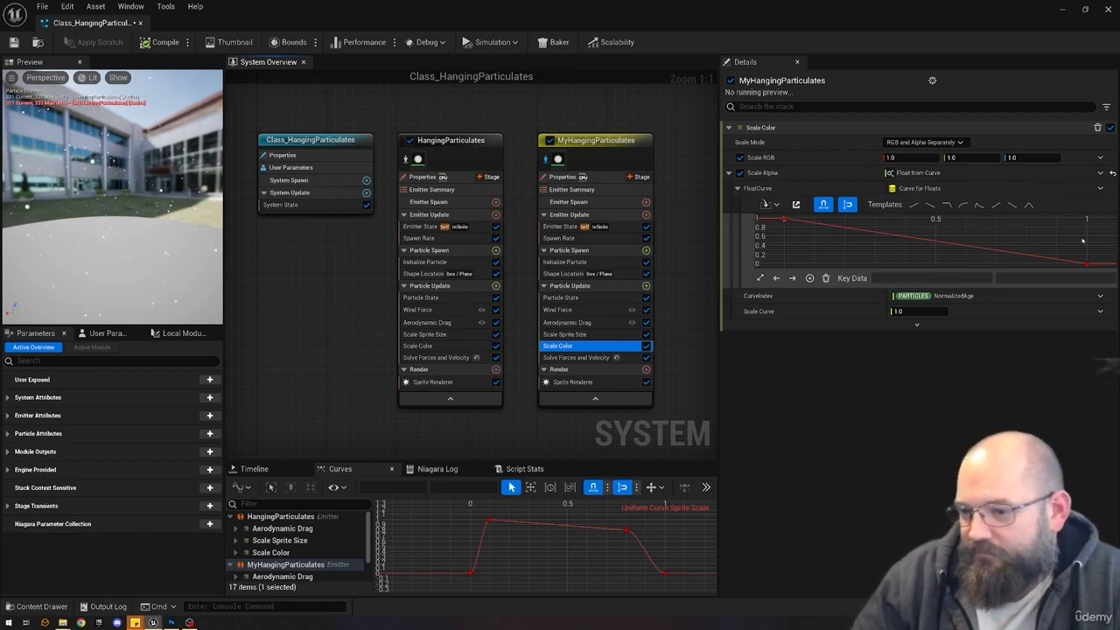
click(433, 347)
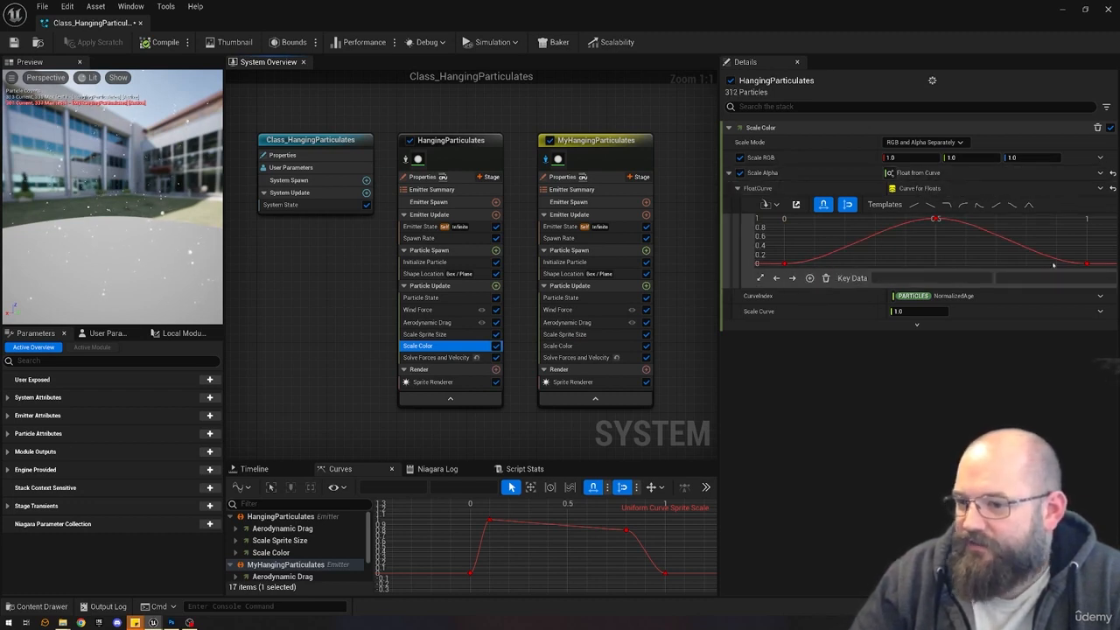
click(579, 345)
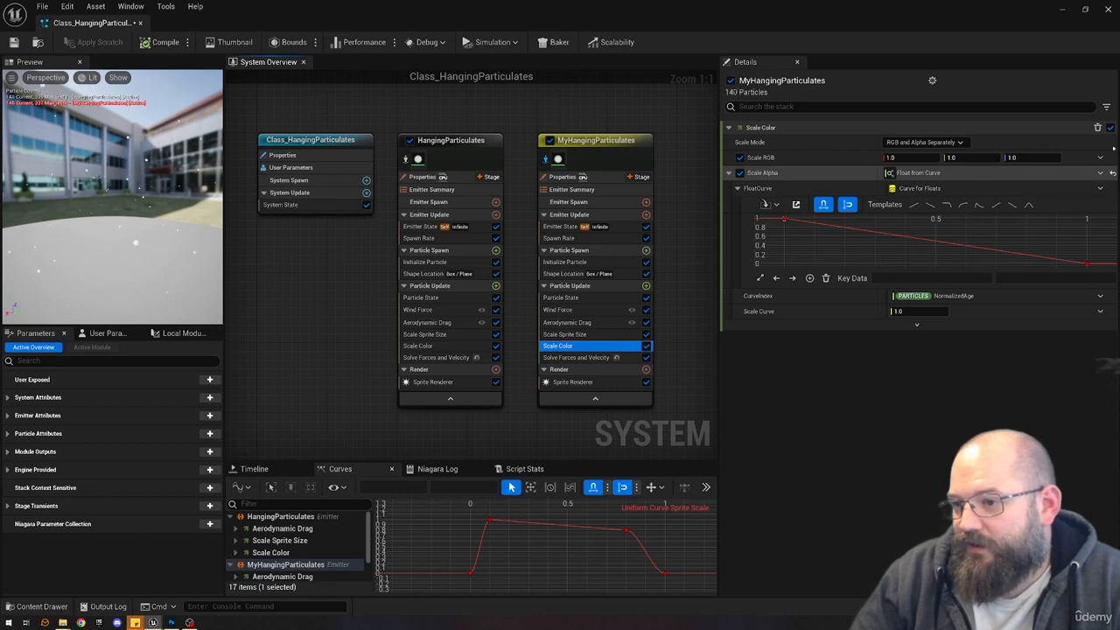
click(1112, 172)
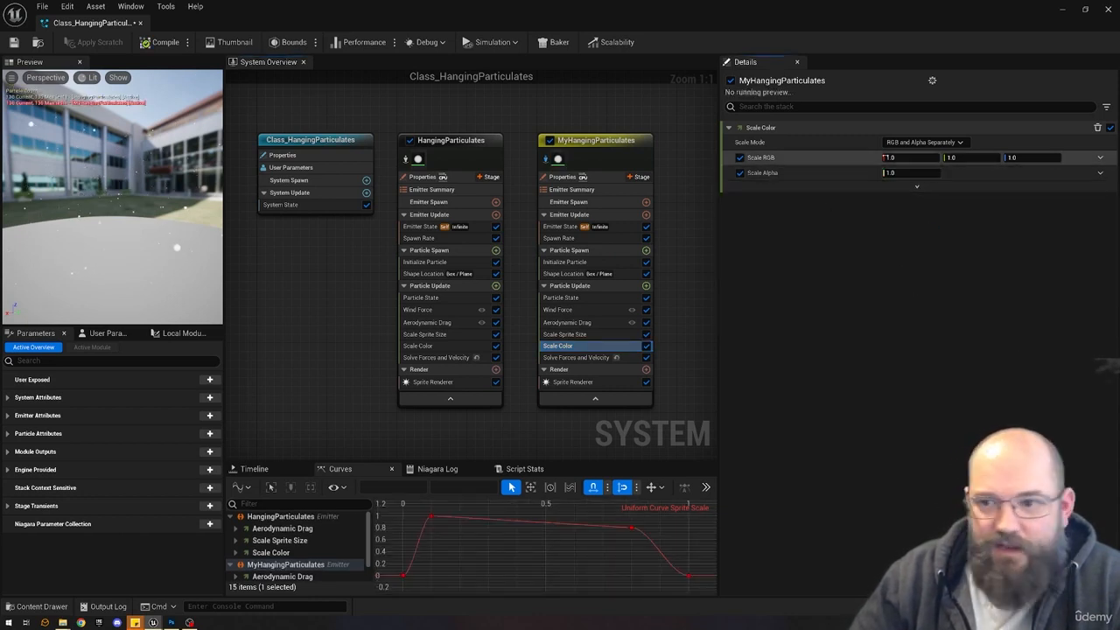
Drive MyHangingParticulates' Scale Alpha with Float from Curve and apply the curve template that rises to the midpoint and falls.
click(1099, 172)
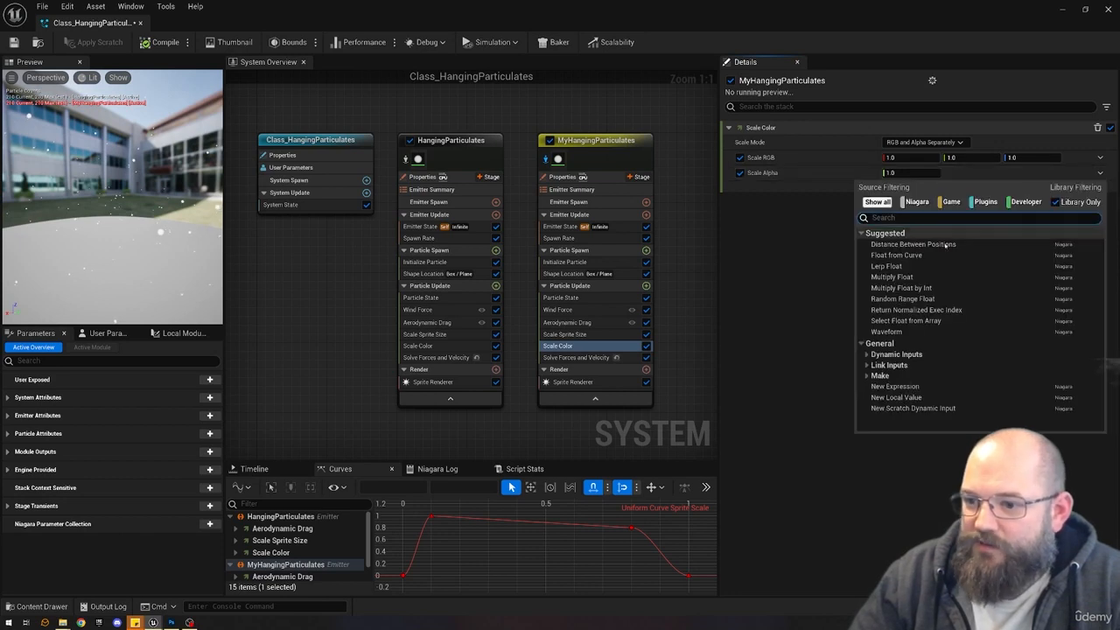
click(945, 255)
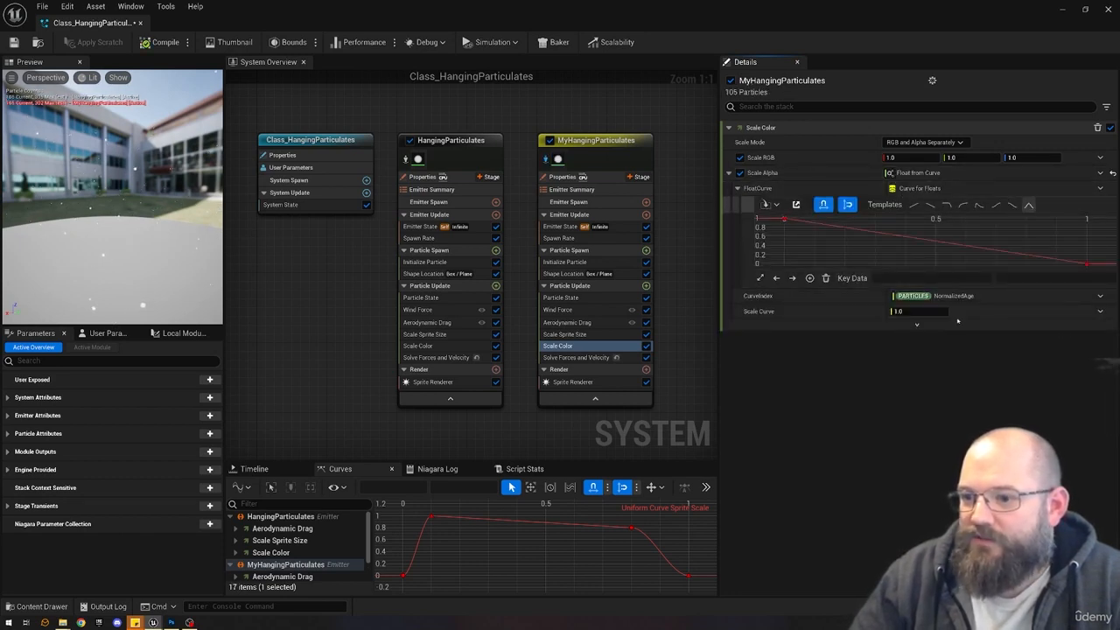
click(1029, 205)
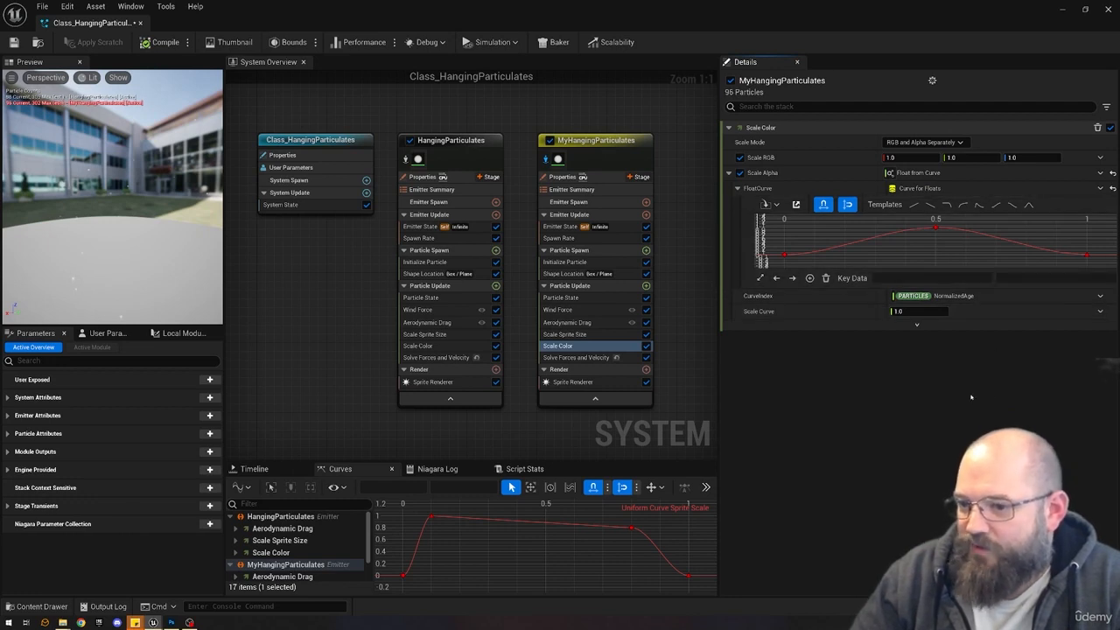
Isolate HangingParticulates in the preview, and turn isolation off so that both emitters play together.
click(317, 299)
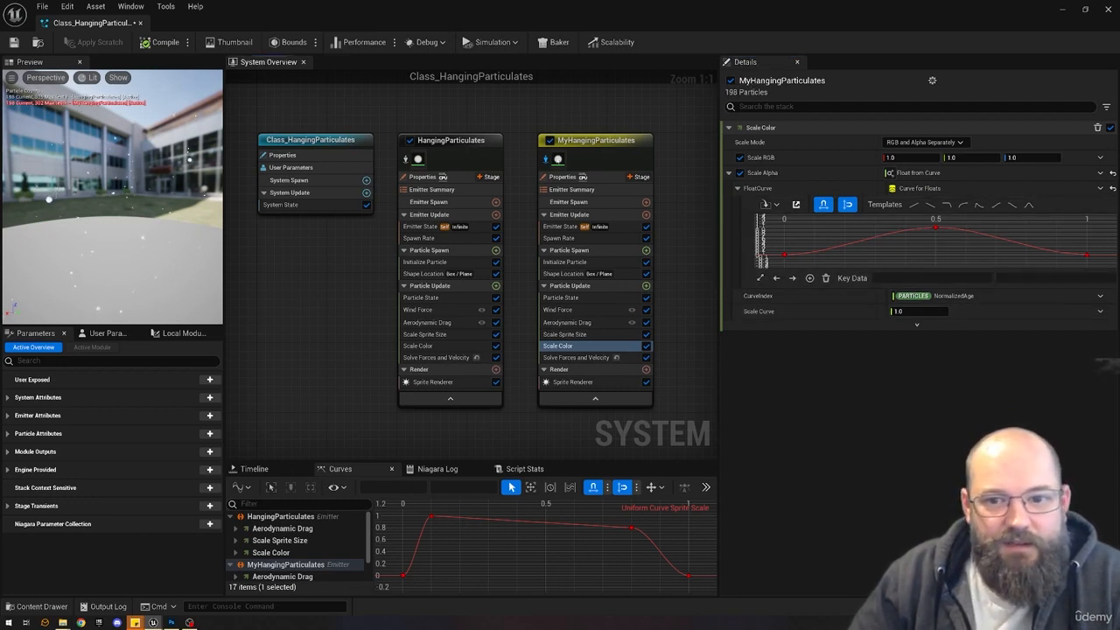
click(416, 141)
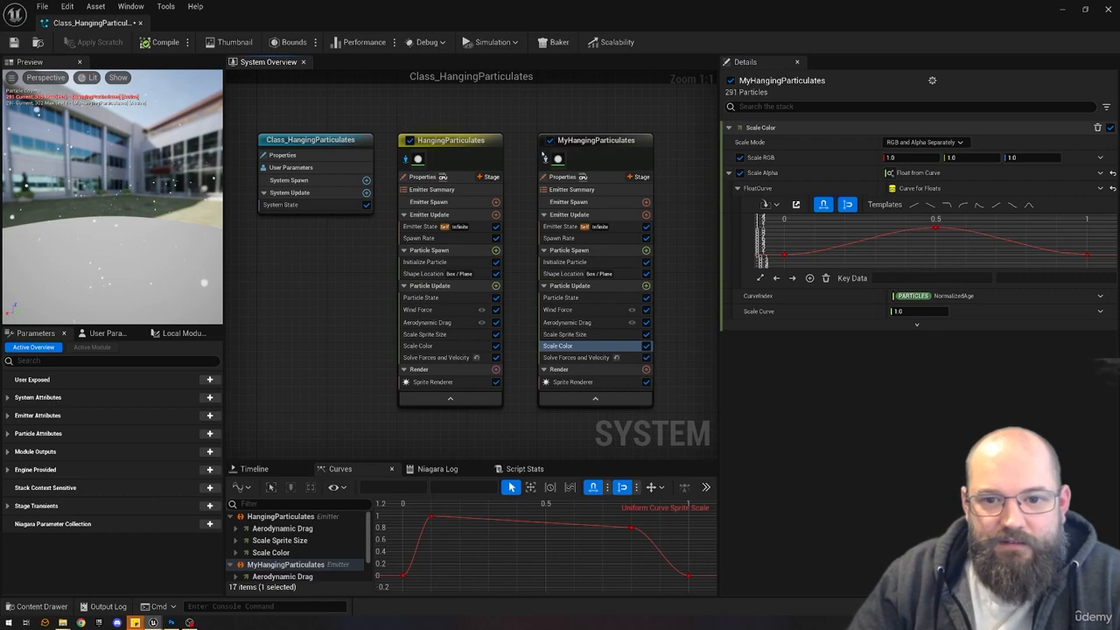
click(407, 161)
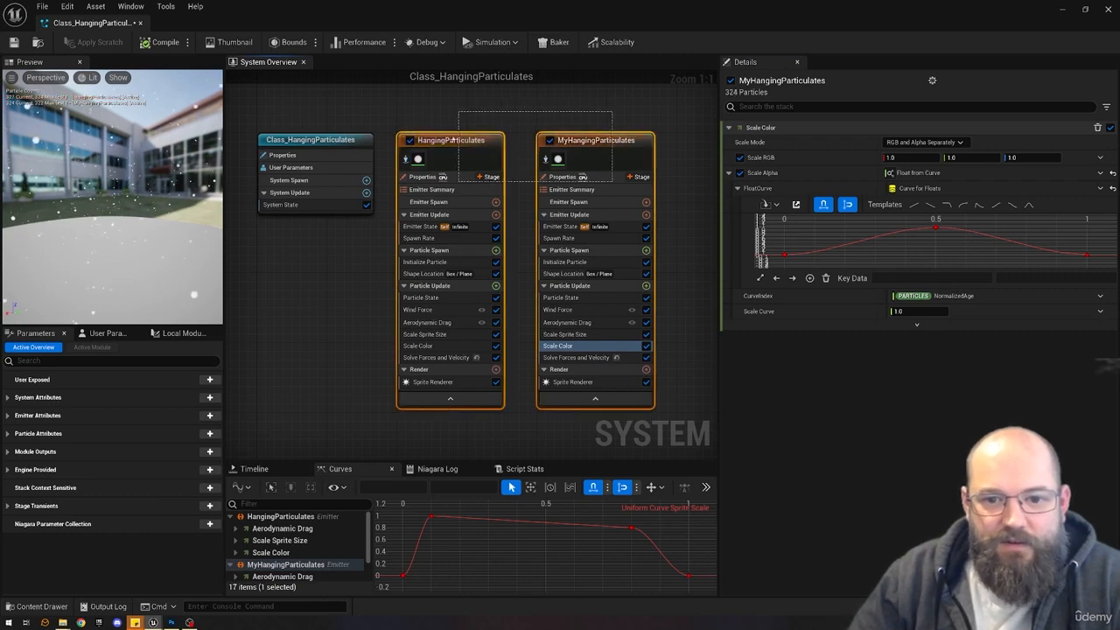
click(584, 115)
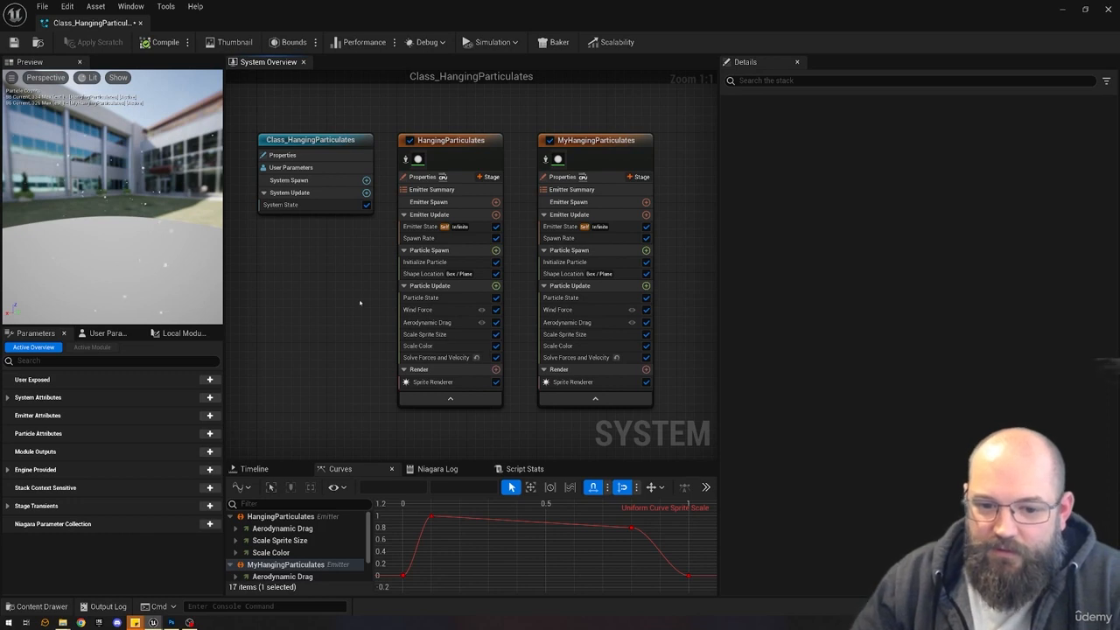
Set the color in HangingParticulates' Initialize Particle module to red, with G and B at 0.
click(425, 262)
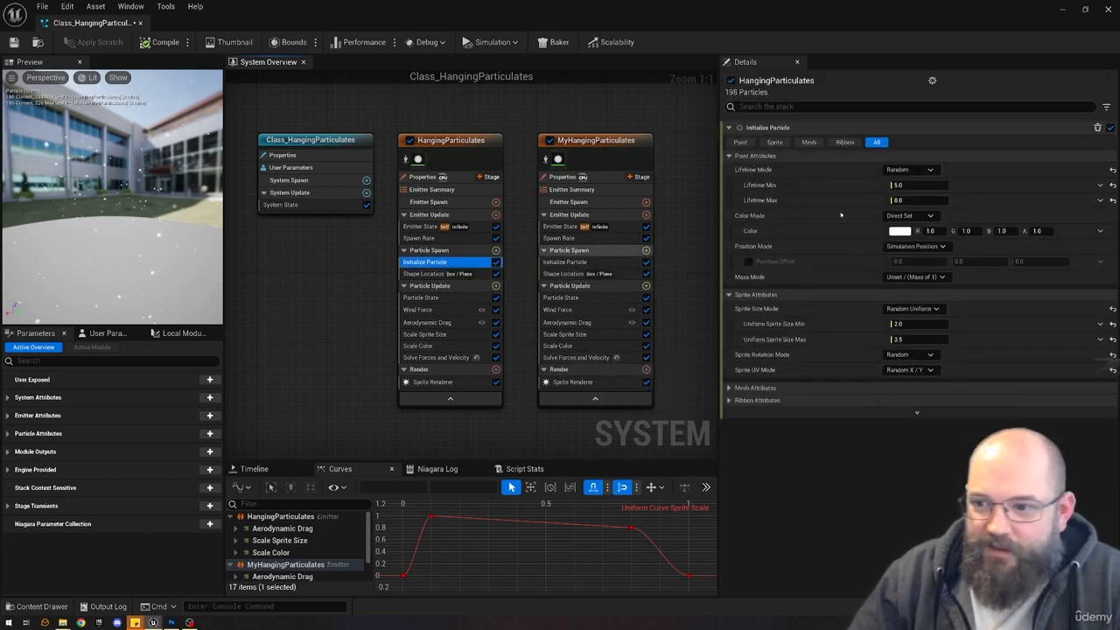
click(965, 231)
text(0)
key(Tab)
text(0)
key(Tab)
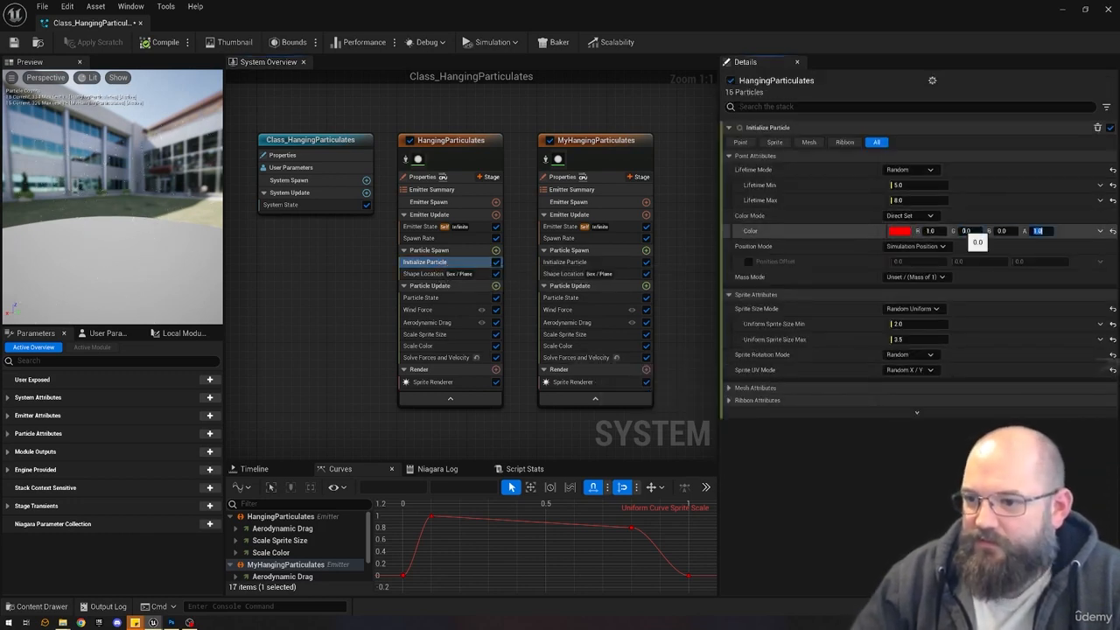
Set the color in MyHangingParticulates' Initialize Particle module to blue, with R and G at 0.
click(564, 261)
click(927, 246)
text(0)
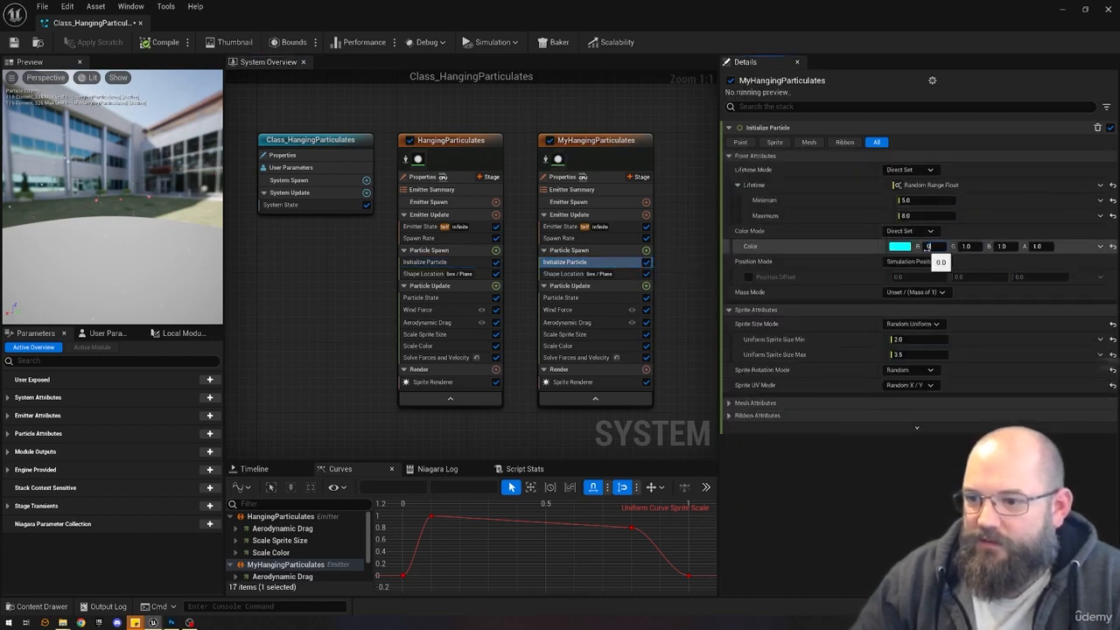
key(Tab)
text(0)
key(Tab)
click(342, 282)
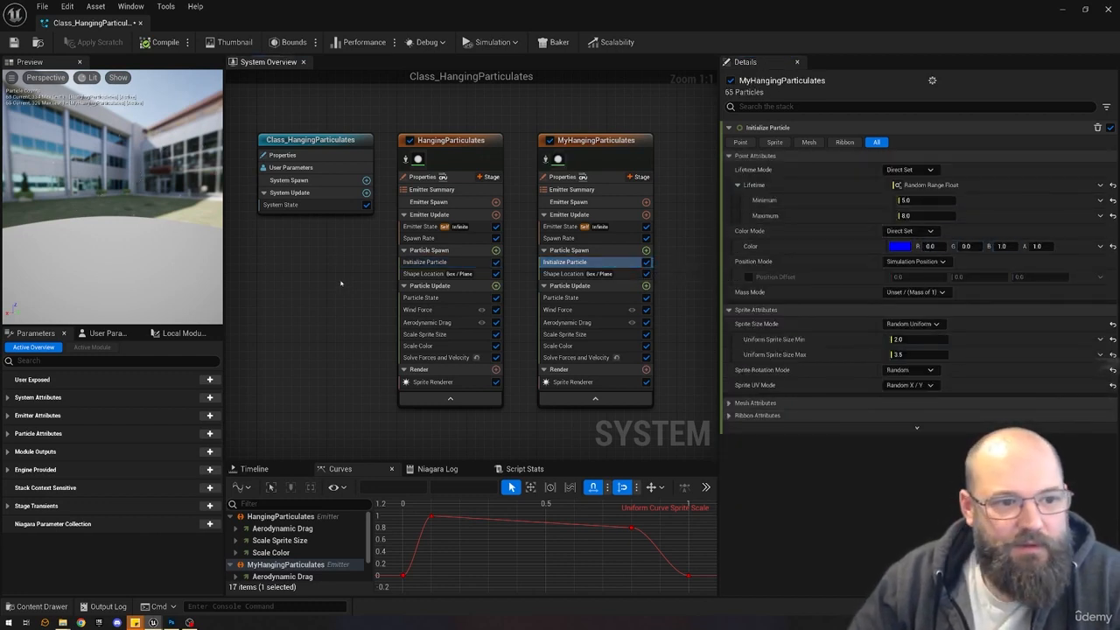
Compare the red and blue particles in the preview and save the particle system.
click(110, 207)
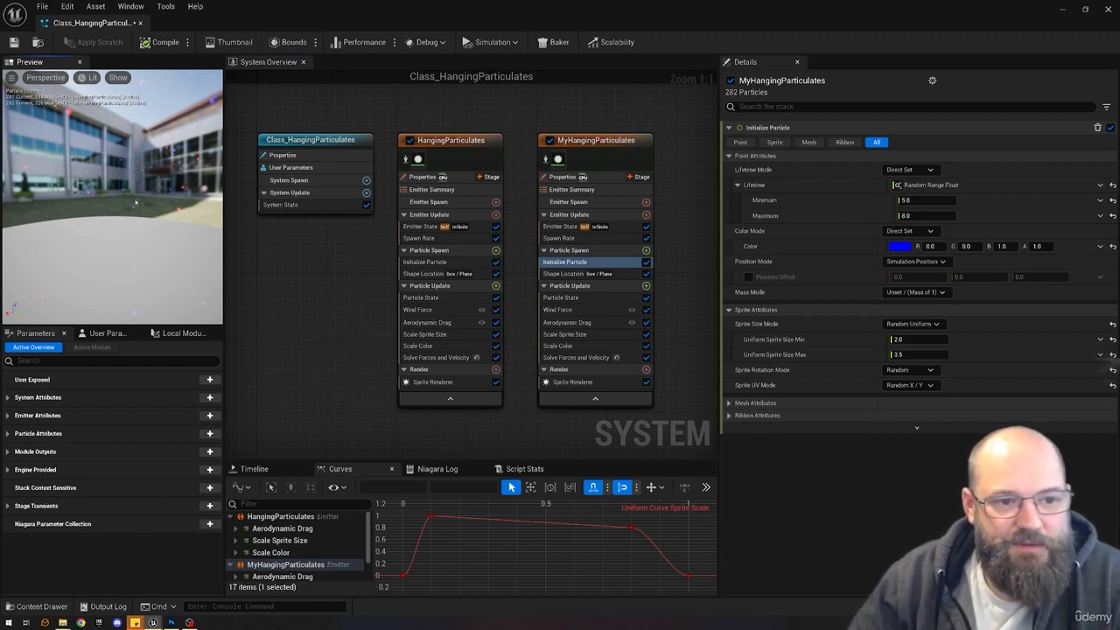
click(312, 316)
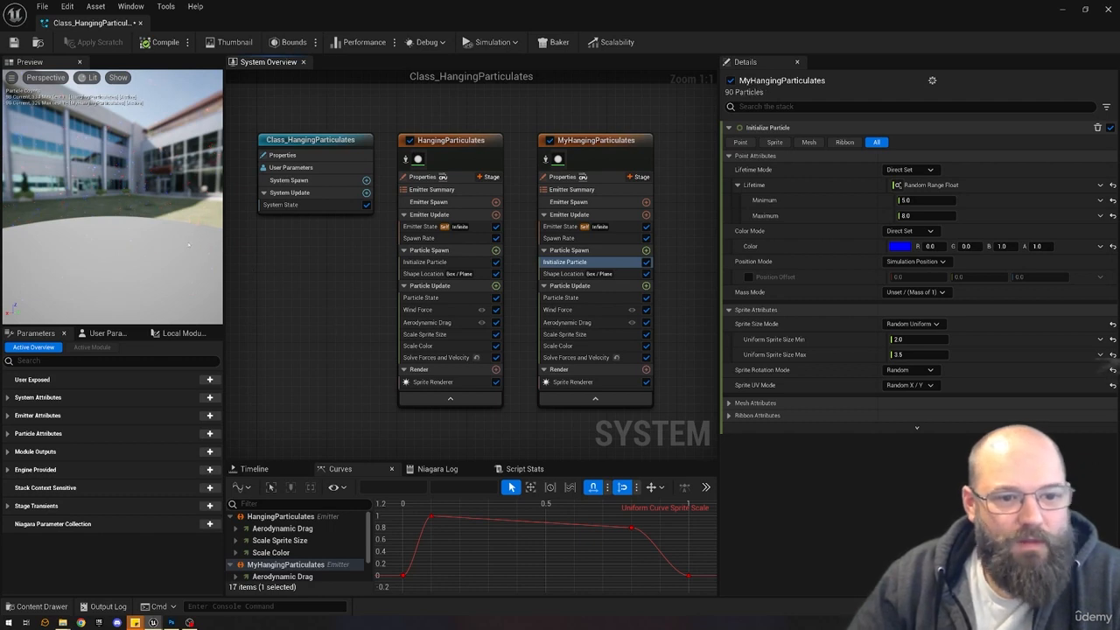
drag(189, 245, 278, 286)
click(14, 42)
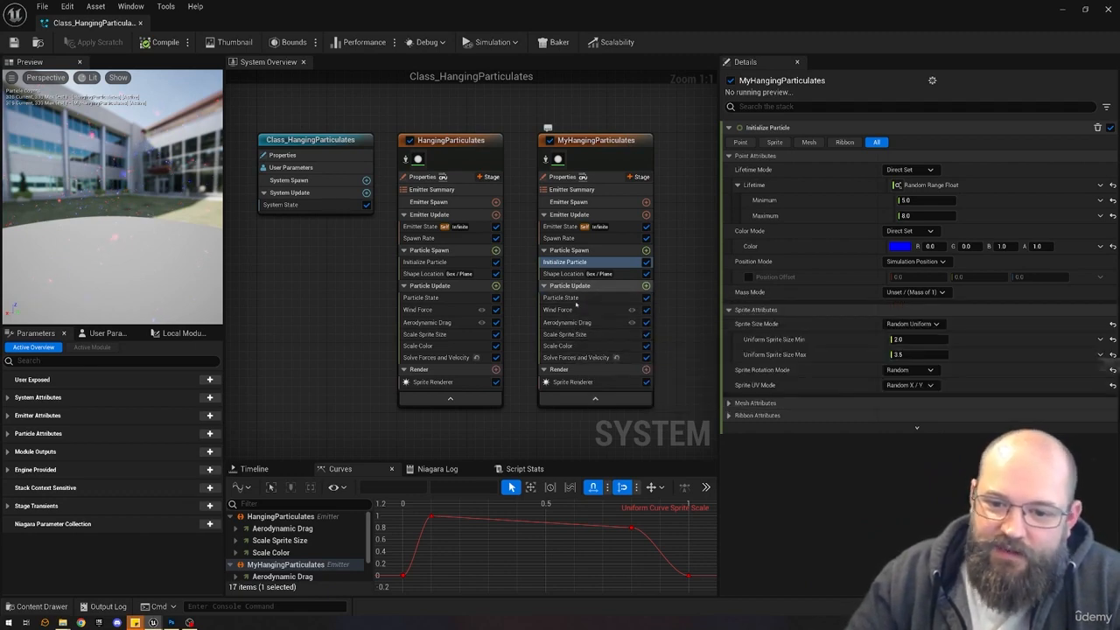
Review MyHangingParticulates' wind, drag, scaling and Spawn Rate modules, and compare the Initialize Particle settings of both emitters.
click(578, 310)
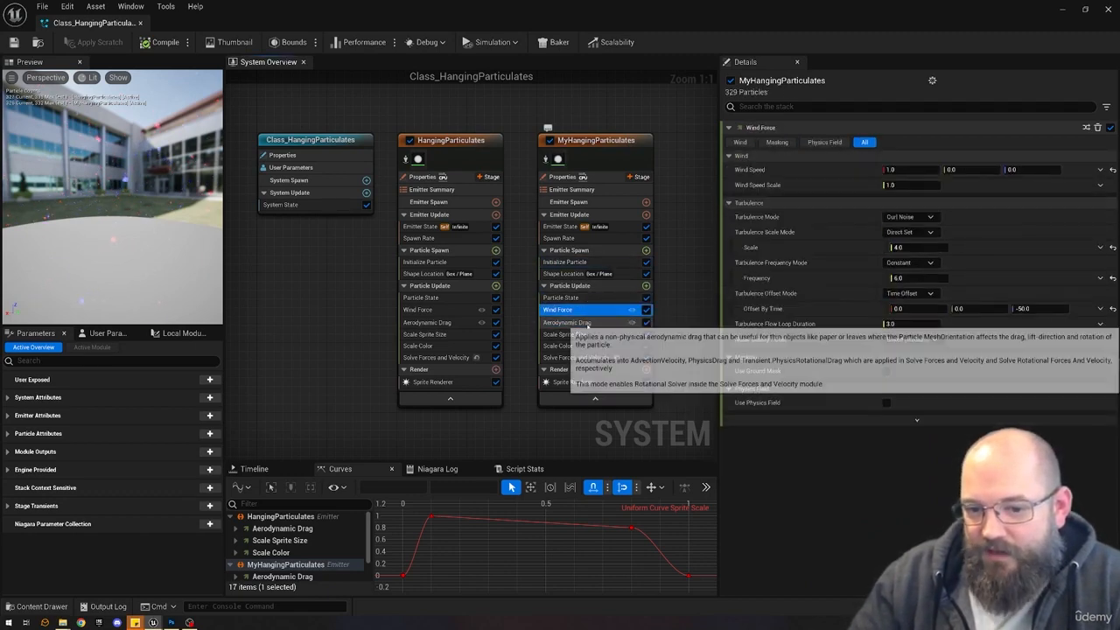
ctrl+click(588, 322)
click(603, 334)
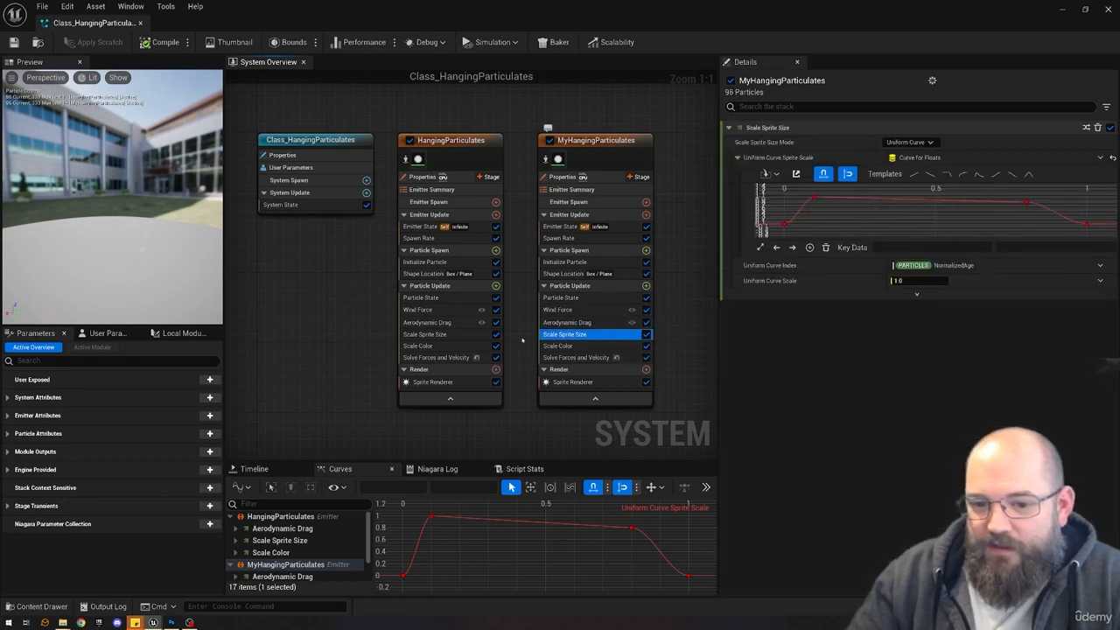
ctrl+click(612, 346)
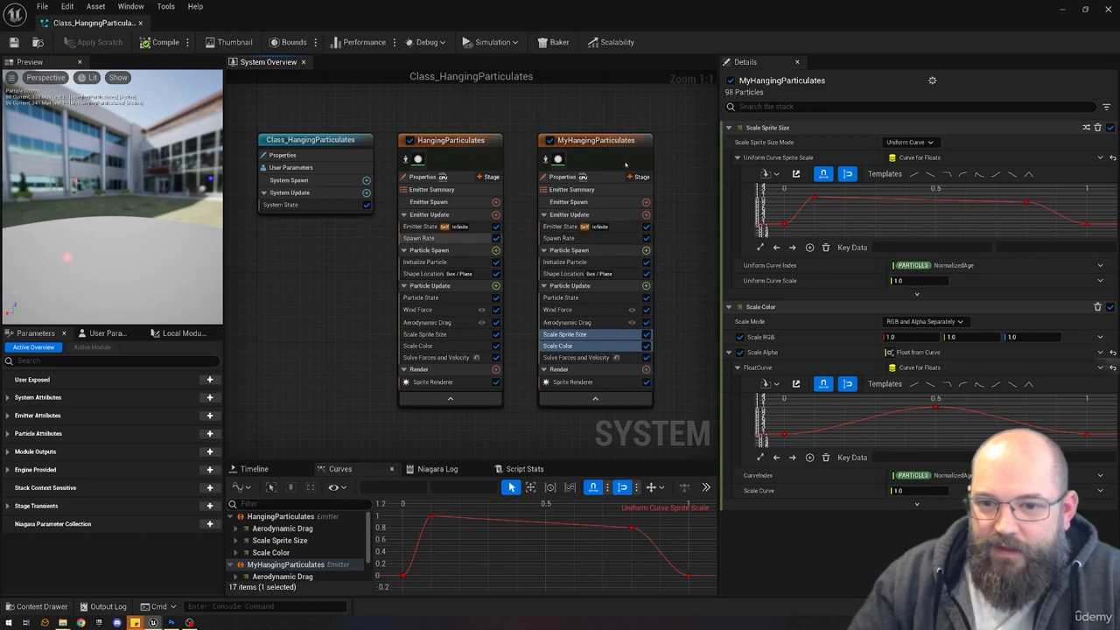
drag(579, 110, 478, 194)
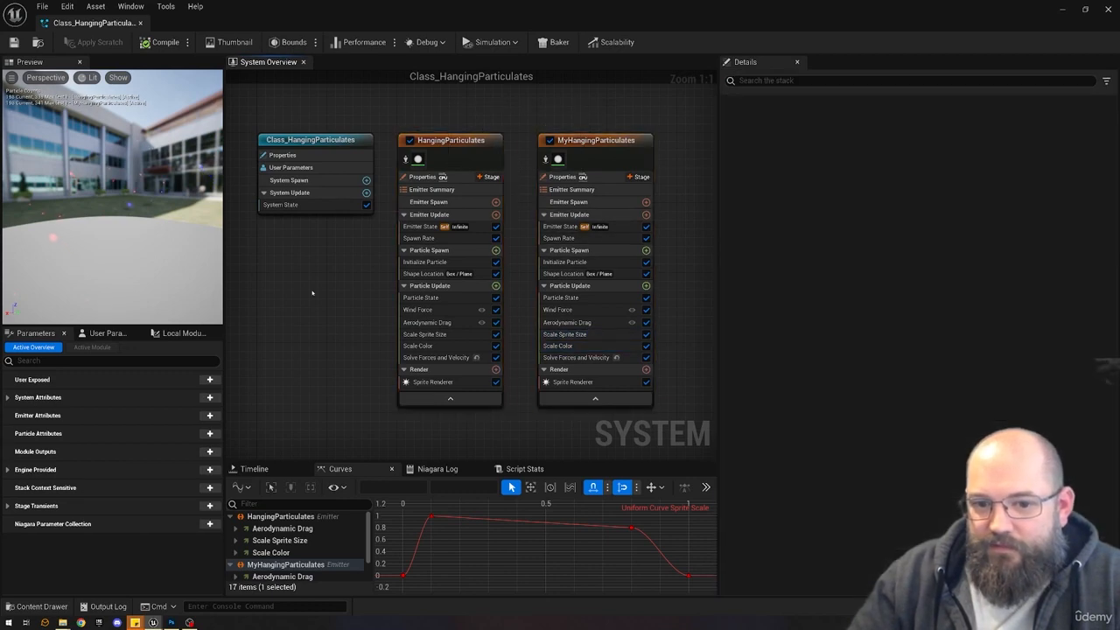
click(425, 262)
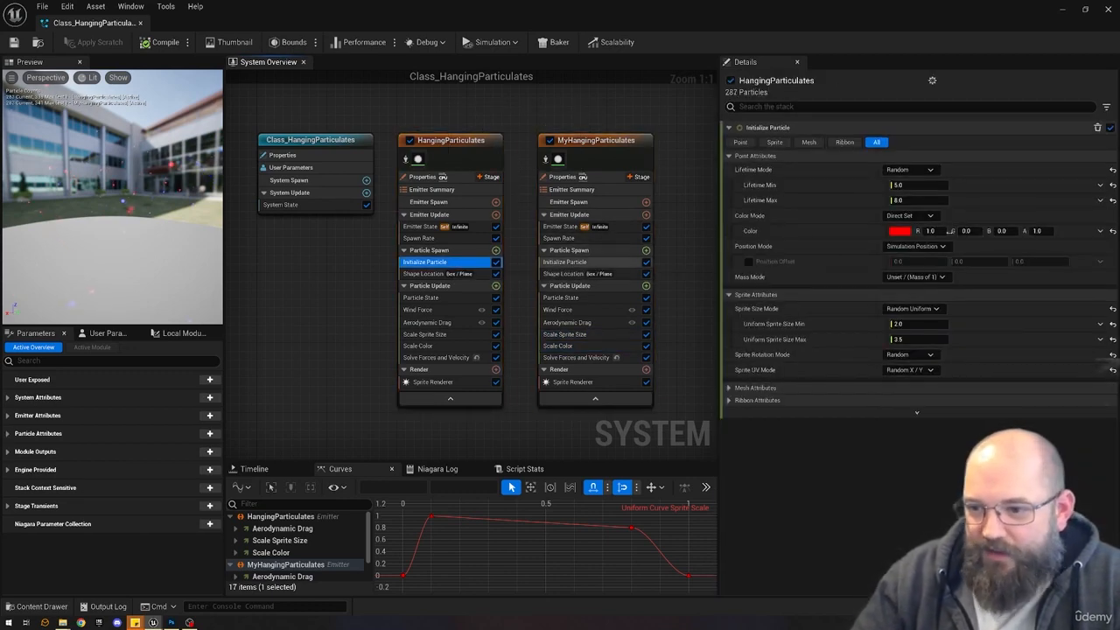
click(564, 261)
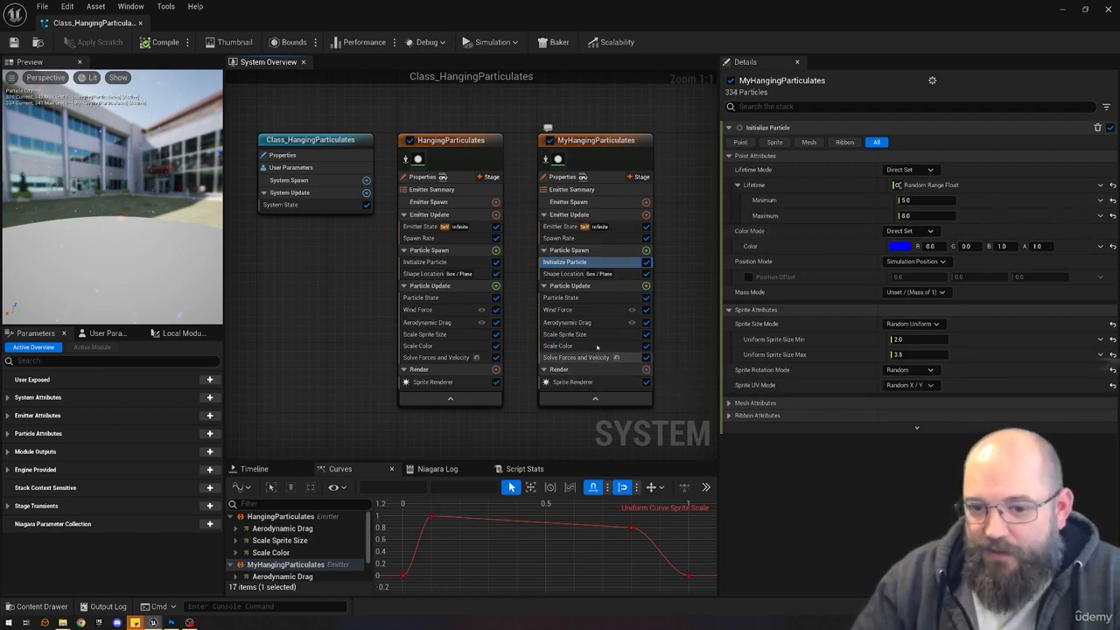
click(561, 237)
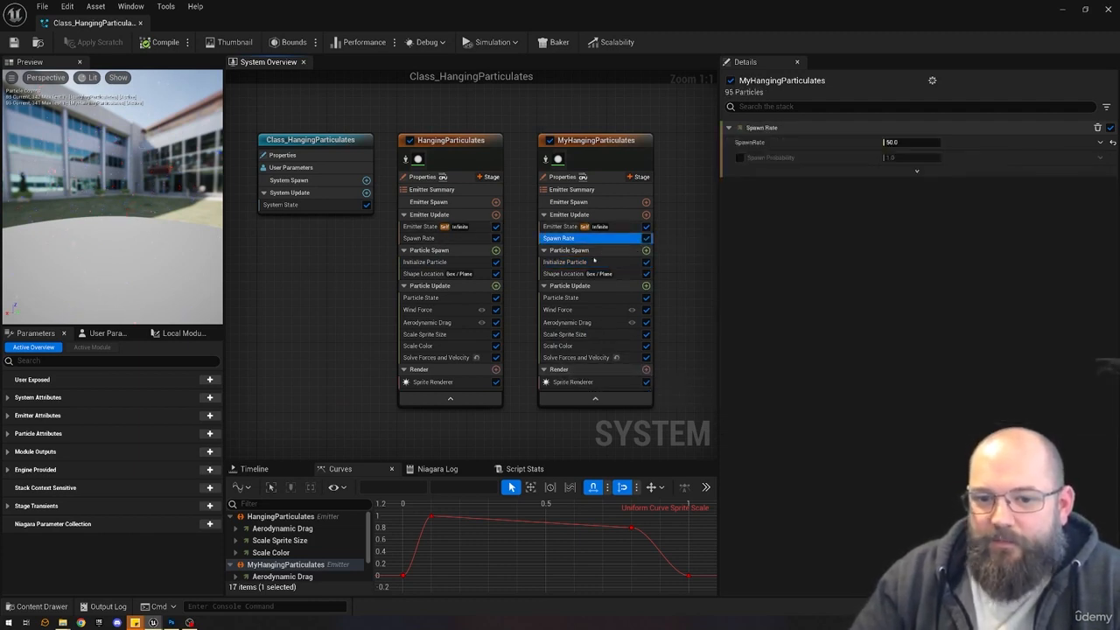
Inspect MyHangingParticulates' Scale Color module and the input sources available for its FloatCurve and Scale Alpha, keeping Float from Curve.
click(559, 345)
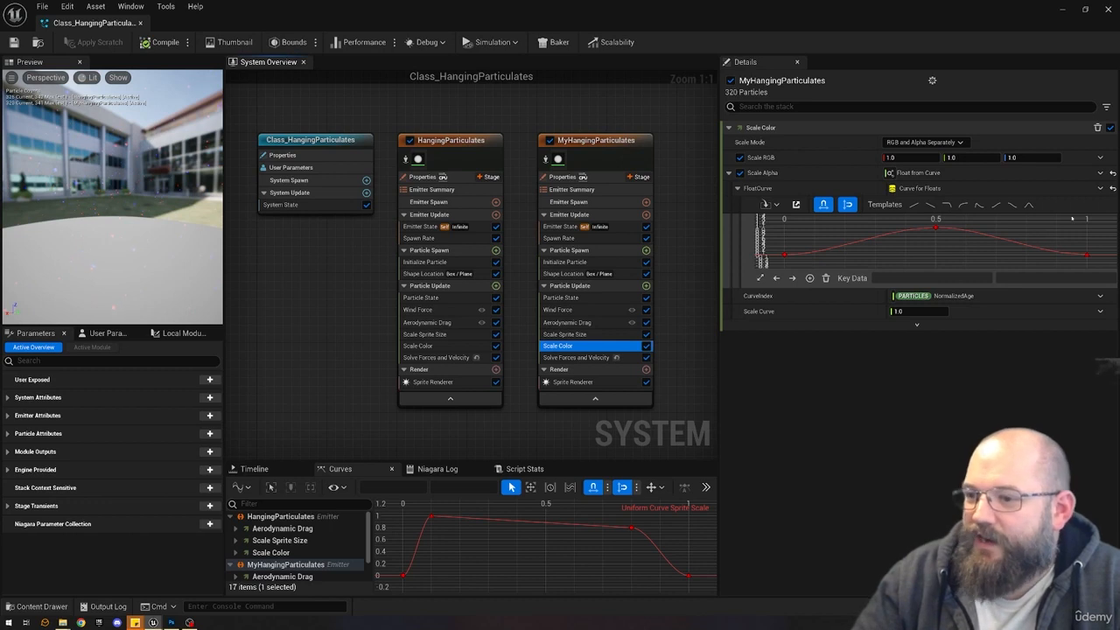
click(1099, 188)
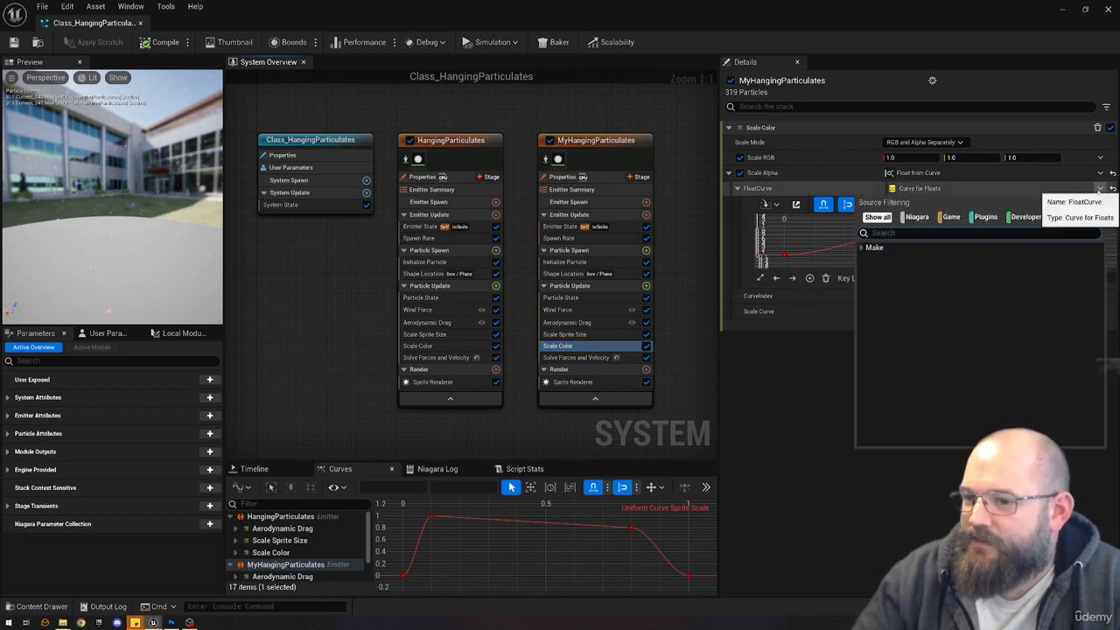
click(1069, 175)
click(1099, 173)
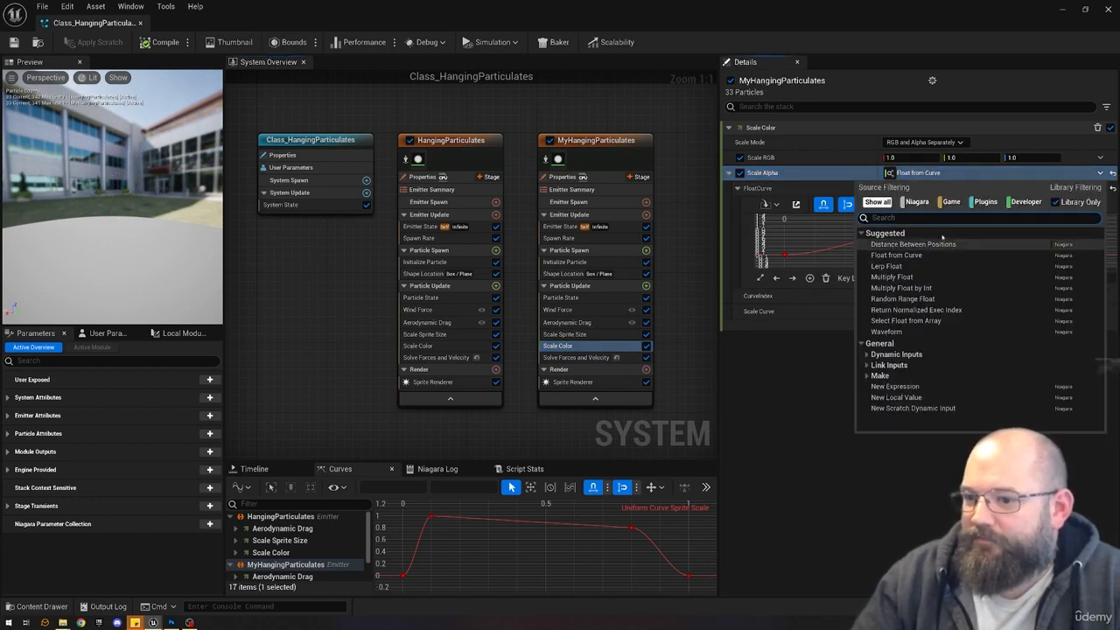
click(895, 254)
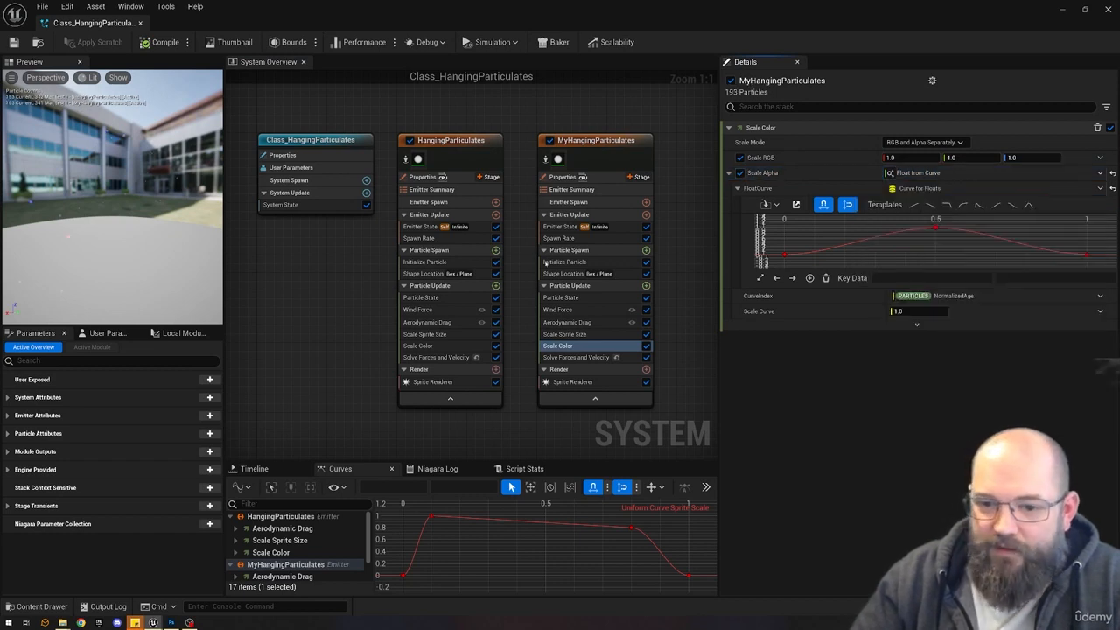
Review MyHangingParticulates' Initialize Particle and Scale Sprite Size settings, and HangingParticulates' Scale Color alpha curve.
click(547, 261)
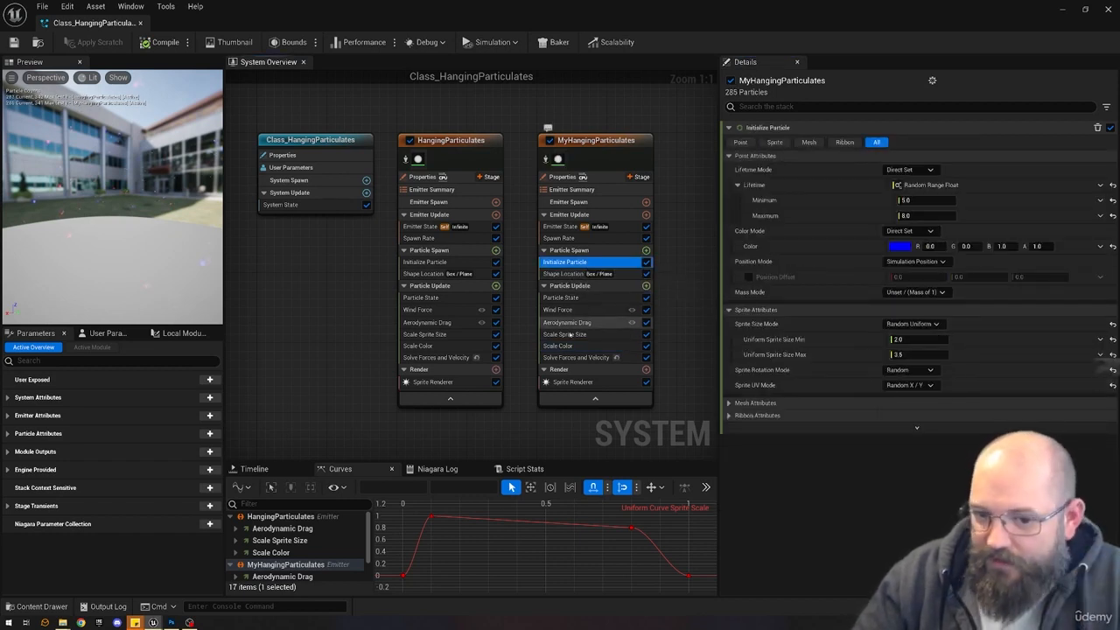
click(570, 334)
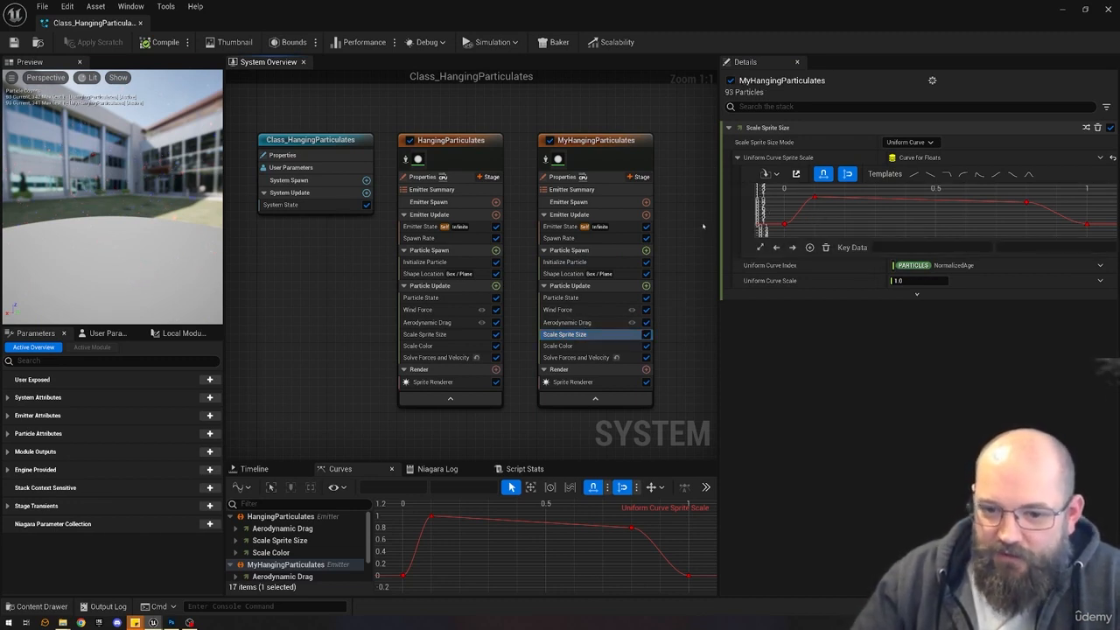
drag(671, 99, 404, 392)
click(346, 320)
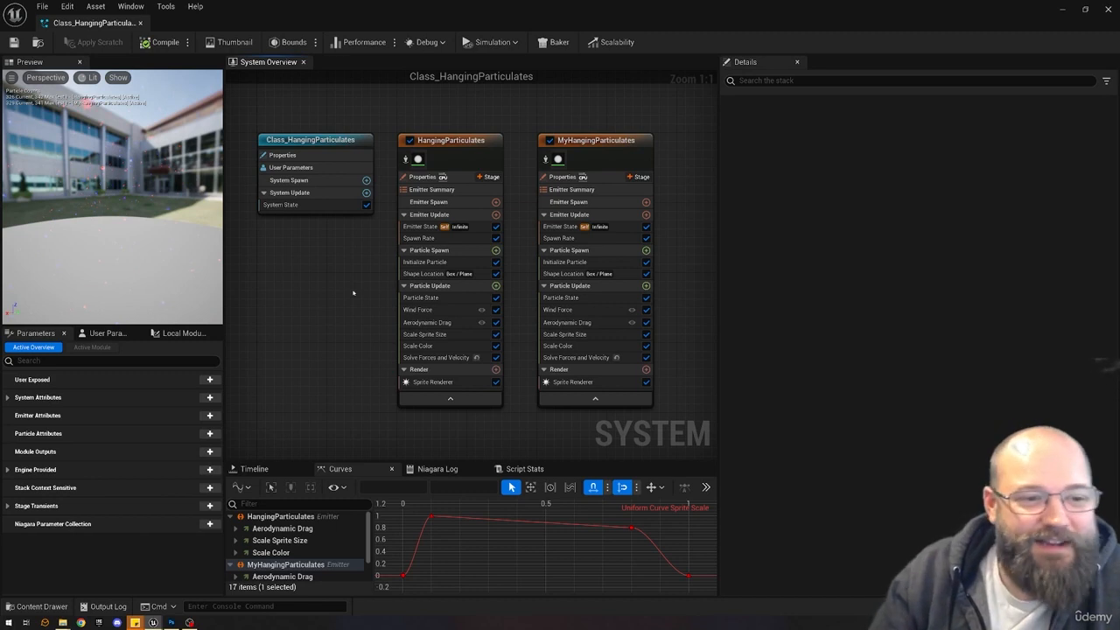
drag(626, 107, 442, 205)
click(318, 313)
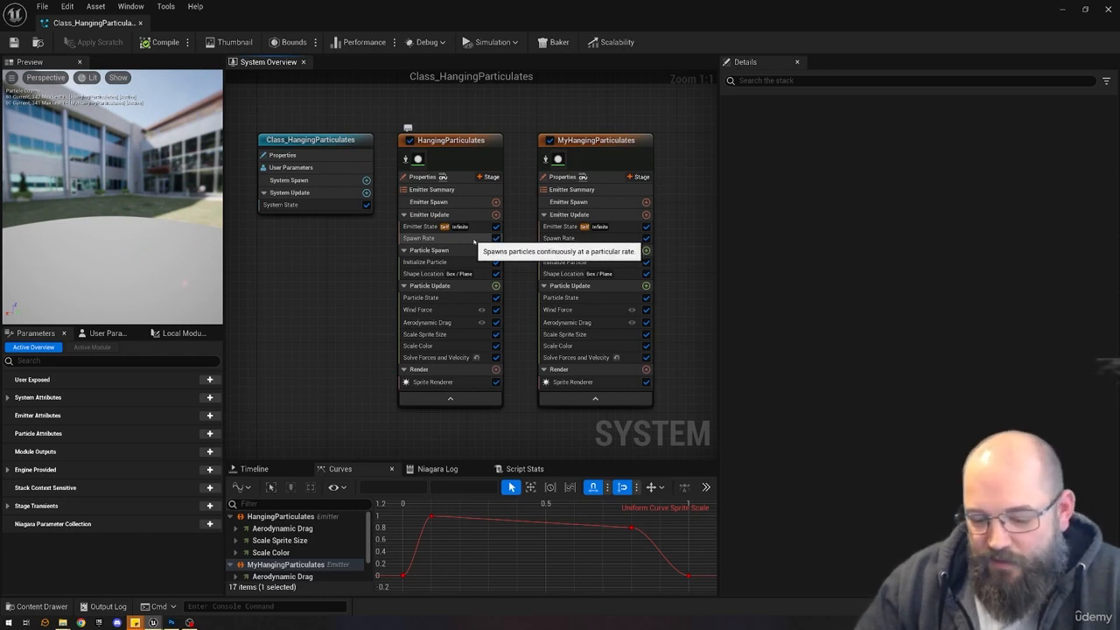
click(419, 346)
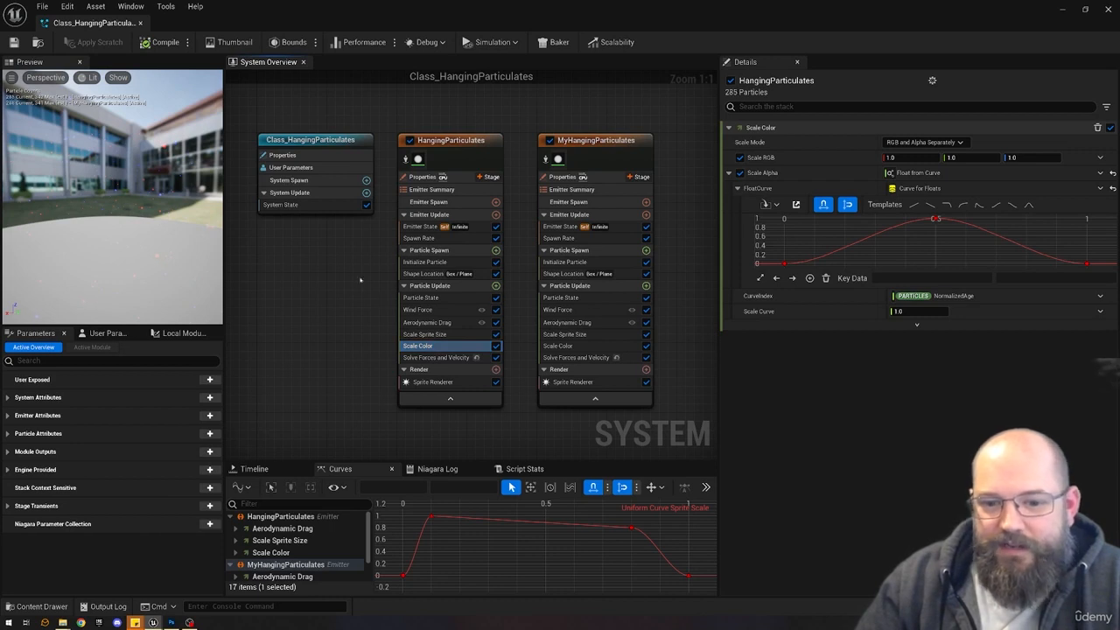
right_drag(360, 298, 360, 287)
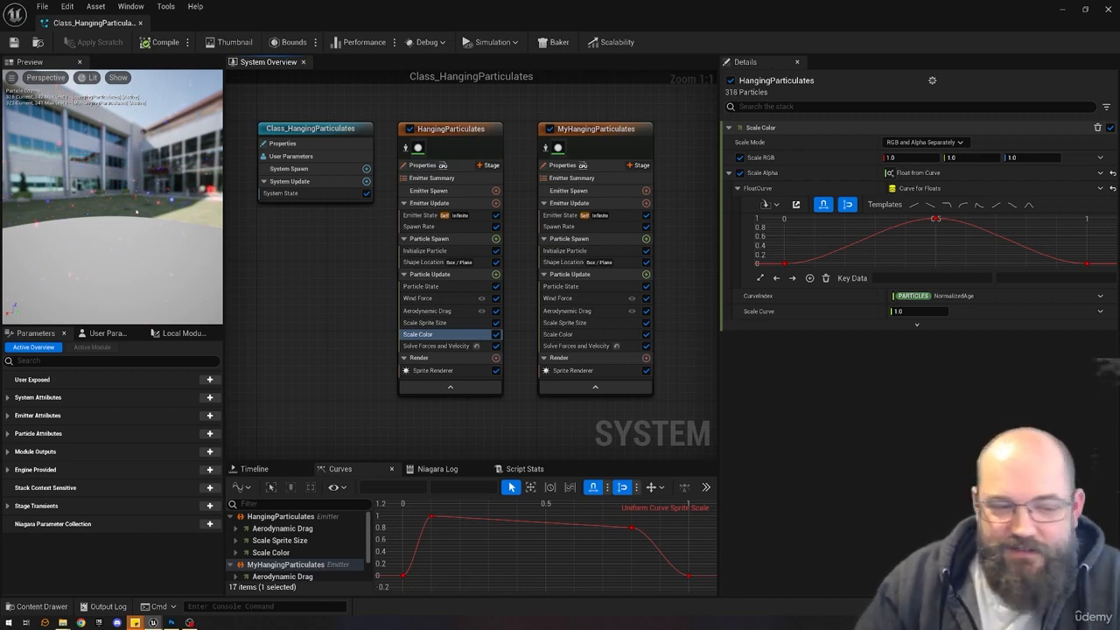
Try a Wind Speed Scale of 5 in MyHangingParticulates' Wind Force, and review its Initialize Particle, Shape Location and Sprite Renderer settings.
click(560, 298)
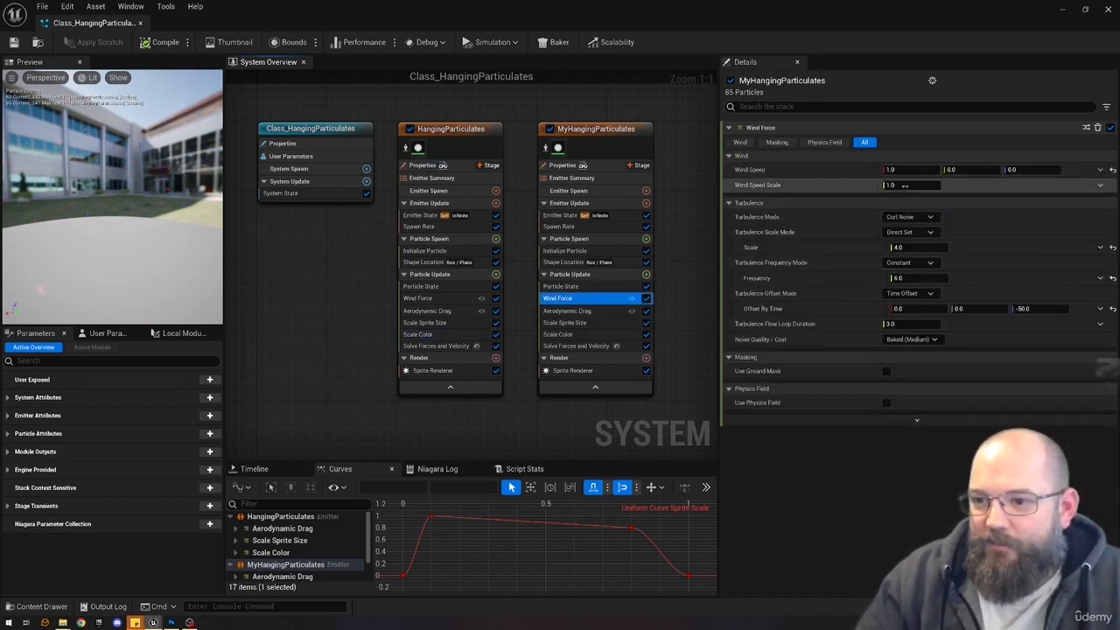
click(905, 185)
text(5)
key(Return)
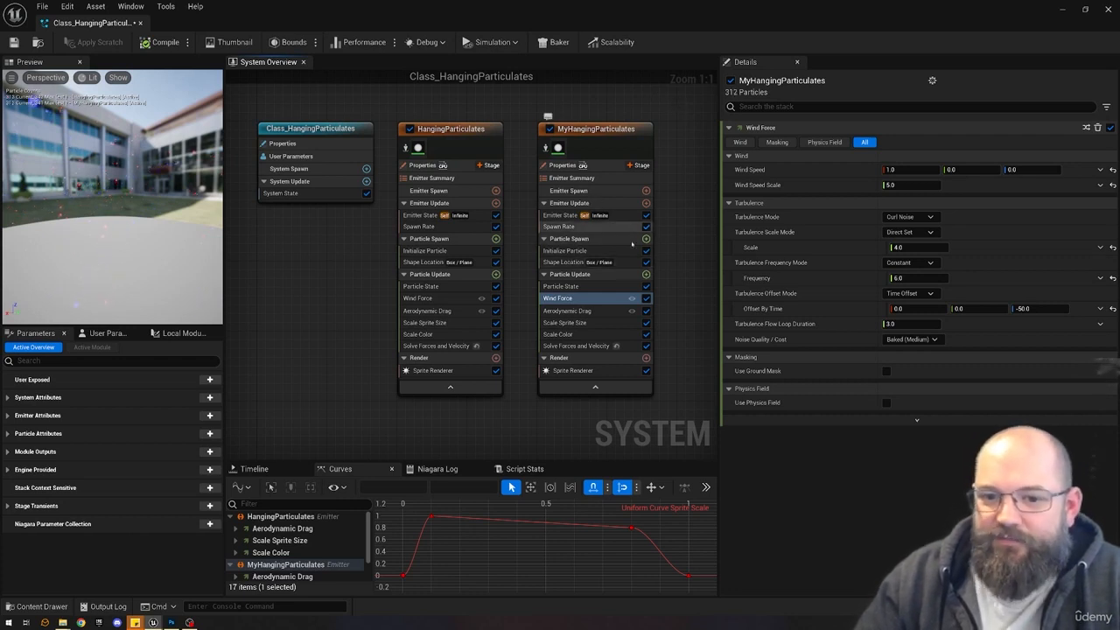
click(586, 251)
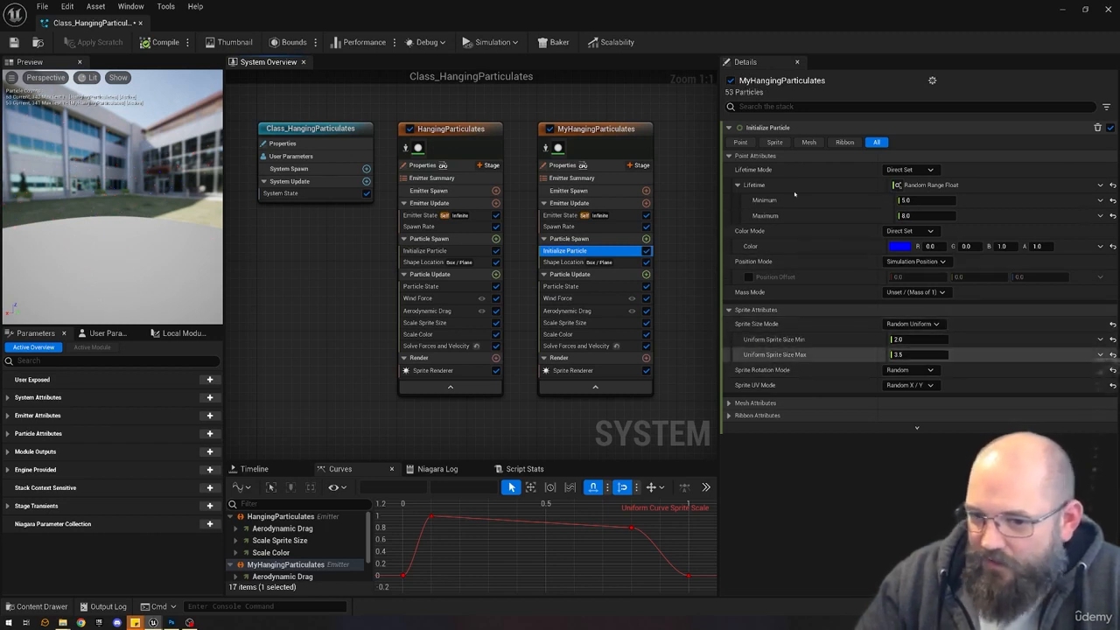
click(584, 262)
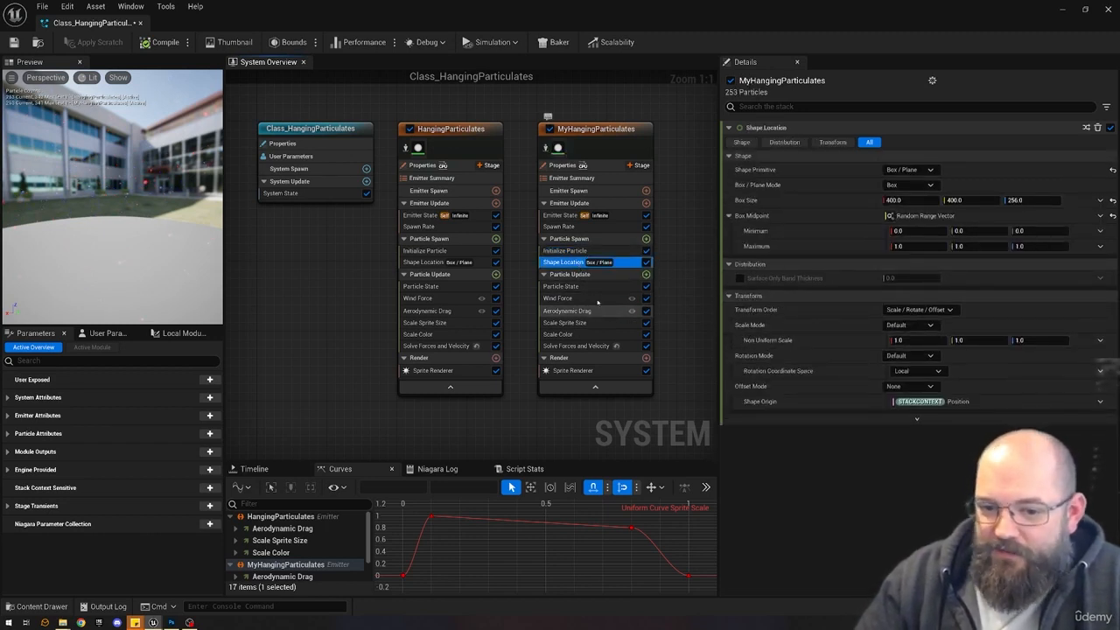
click(577, 370)
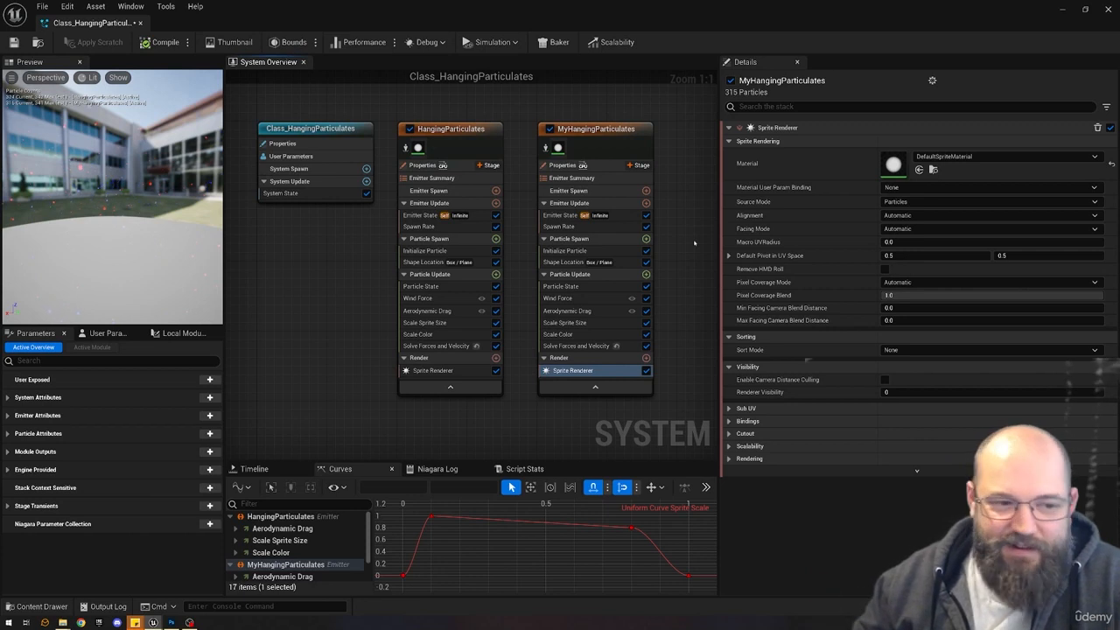
Try a Wind Speed Scale of 3 in MyHangingParticulates' Wind Force, and return it to 1.
click(577, 298)
click(919, 185)
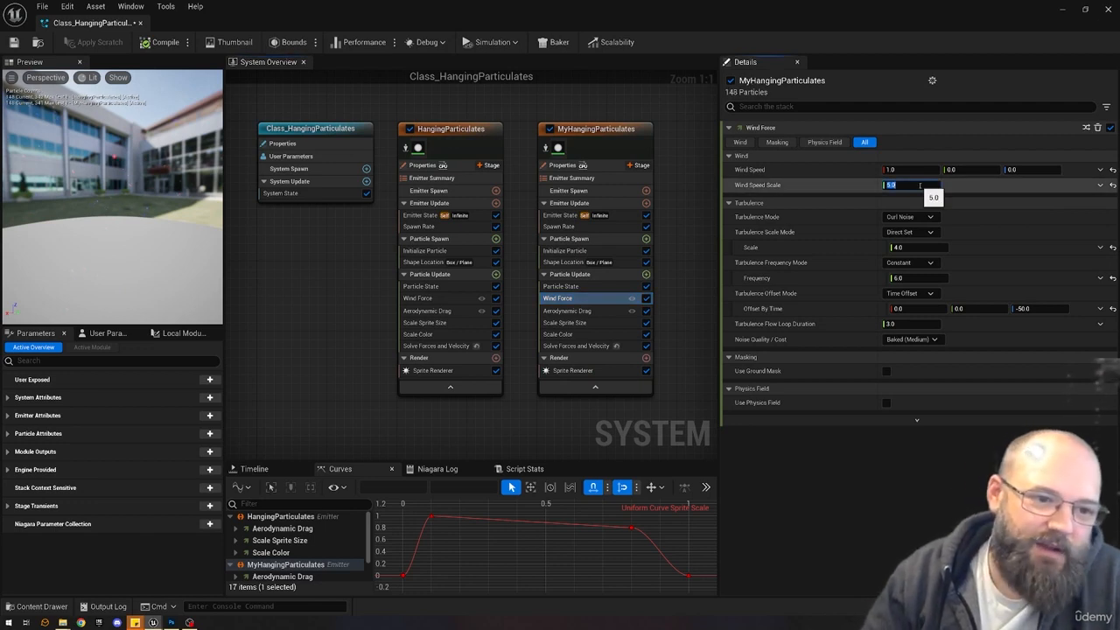
text(3)
key(Return)
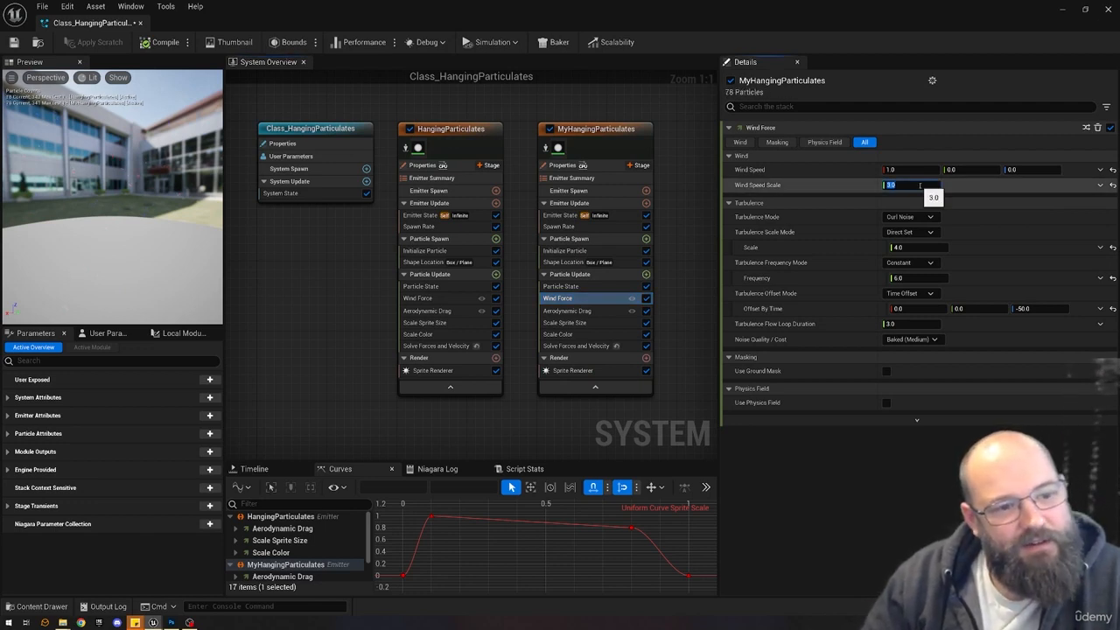
text(8)
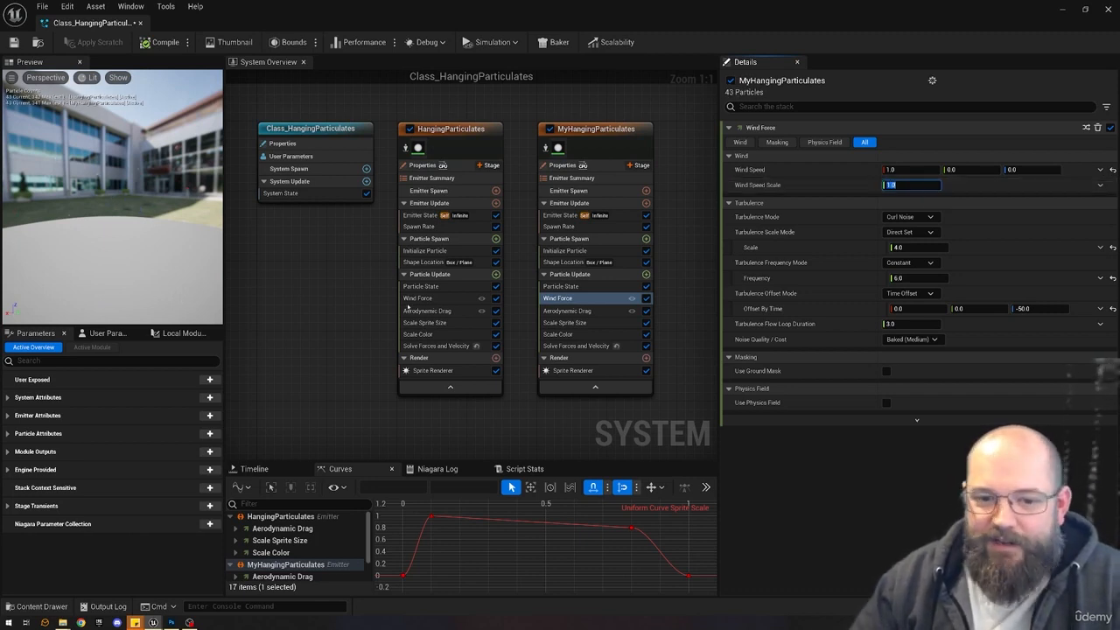
Compare both emitters' Wind Force modules, try a Wind Speed Scale of 50 in MyHangingParticulates, and set it back to 1.
click(418, 298)
click(558, 298)
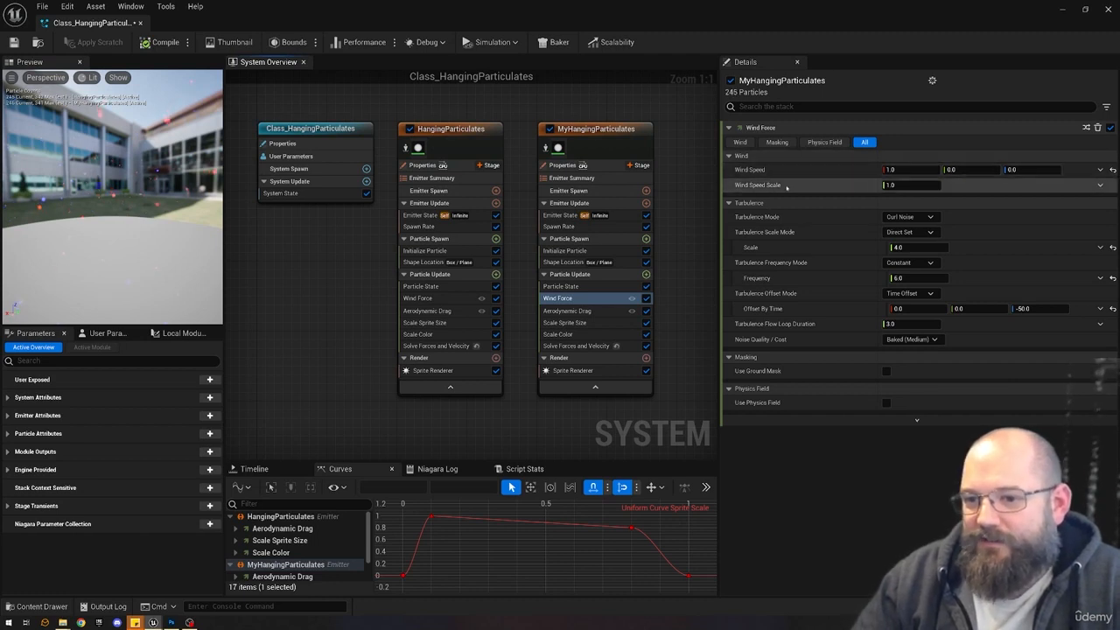
click(912, 185)
text(50)
key(Return)
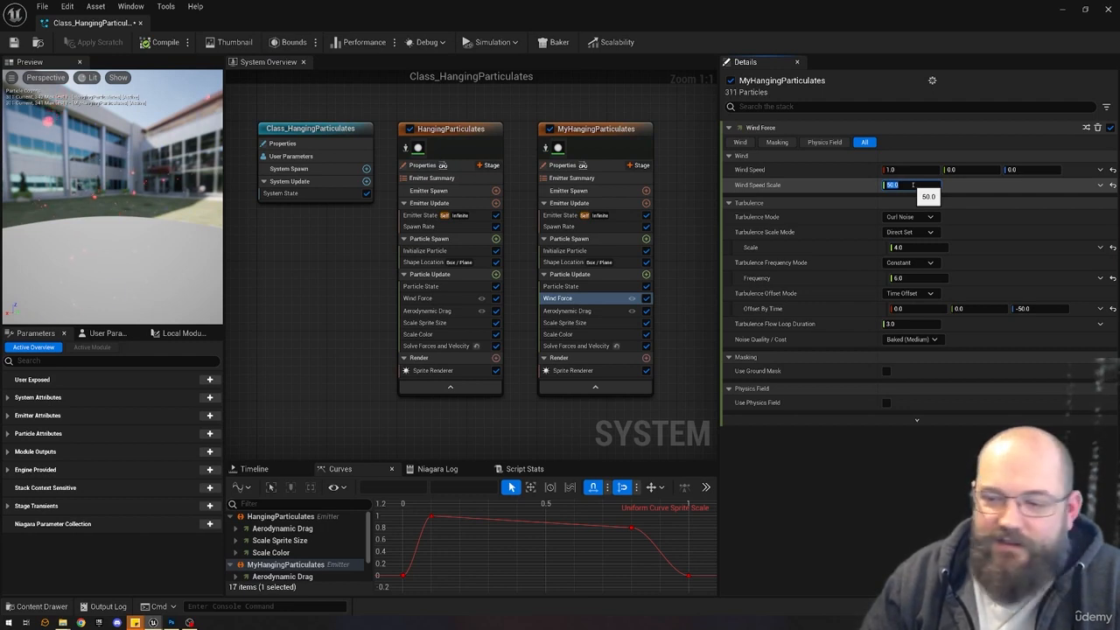
text(1)
key(Return)
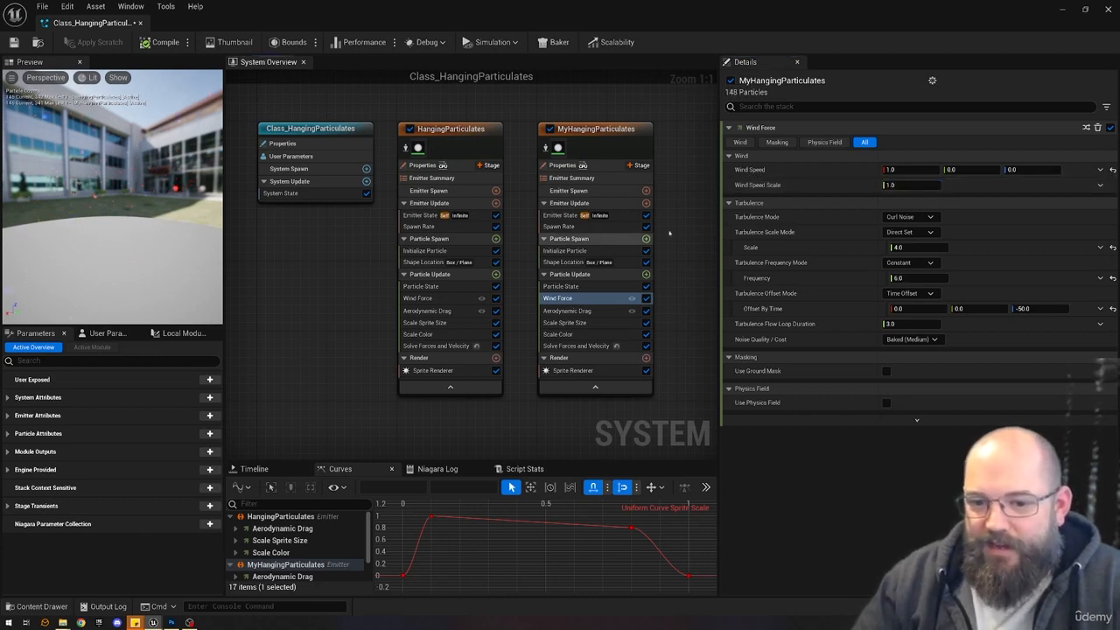
drag(677, 219, 600, 403)
click(600, 402)
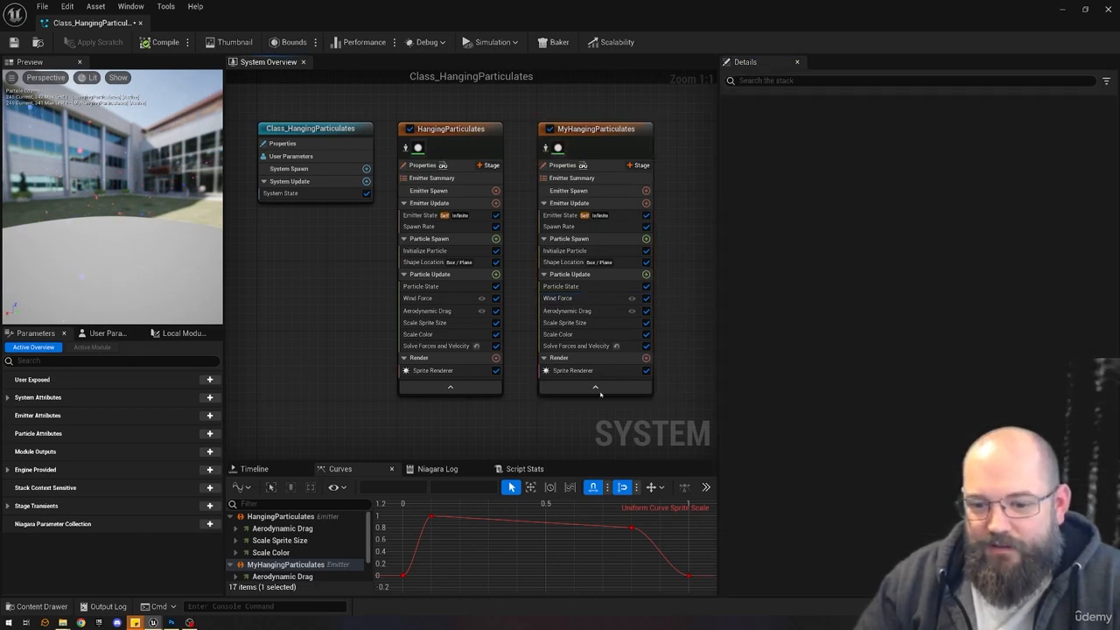
drag(678, 409, 396, 339)
click(353, 279)
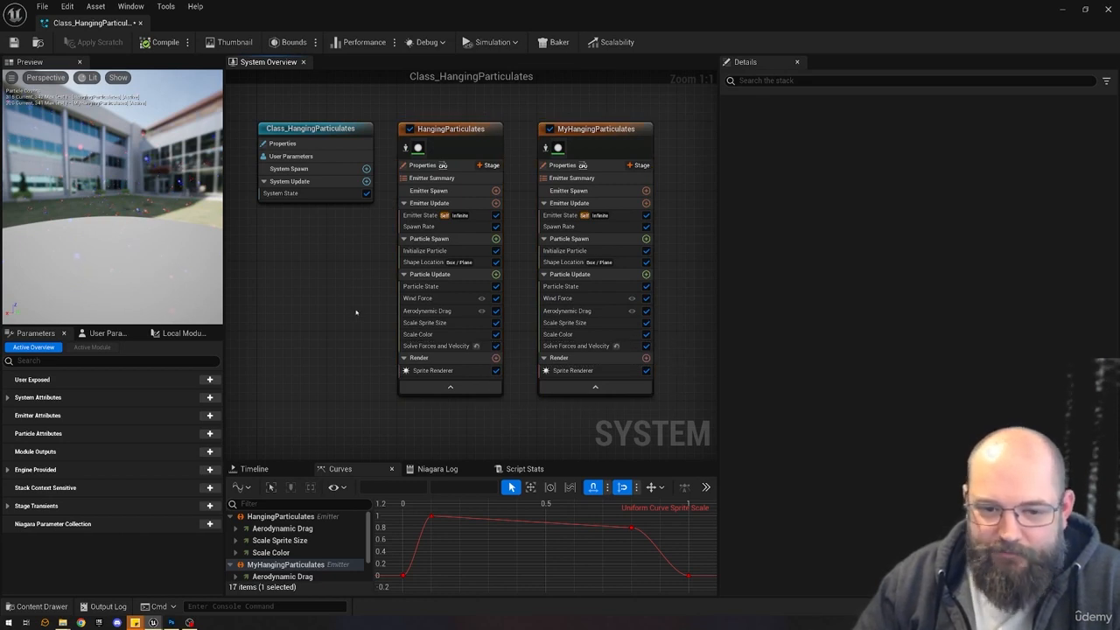
right_drag(356, 312, 366, 314)
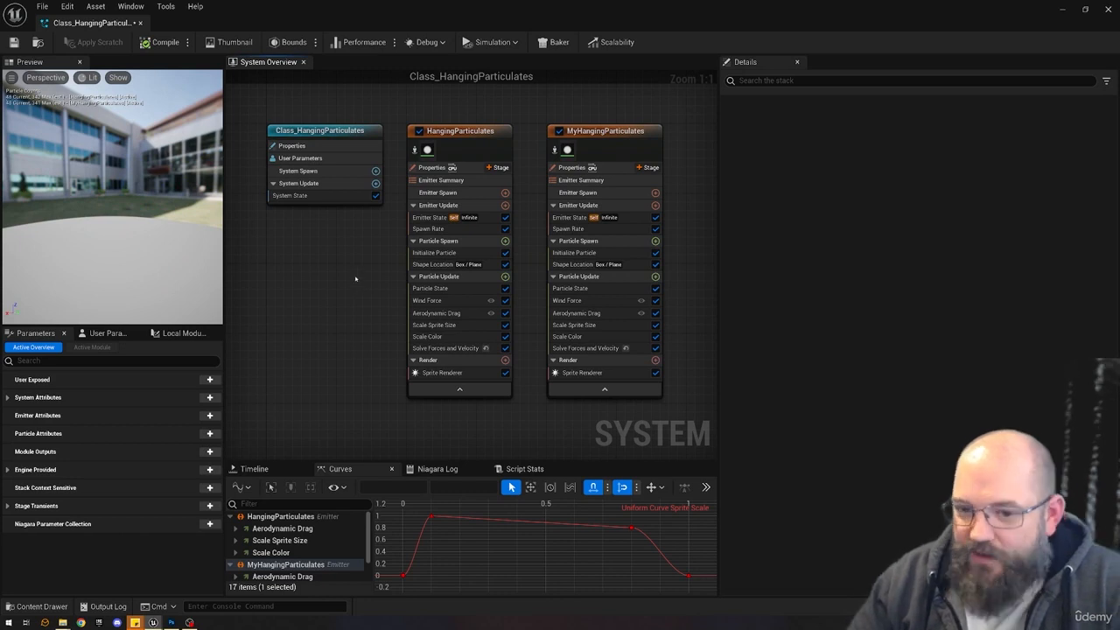
click(610, 142)
click(624, 108)
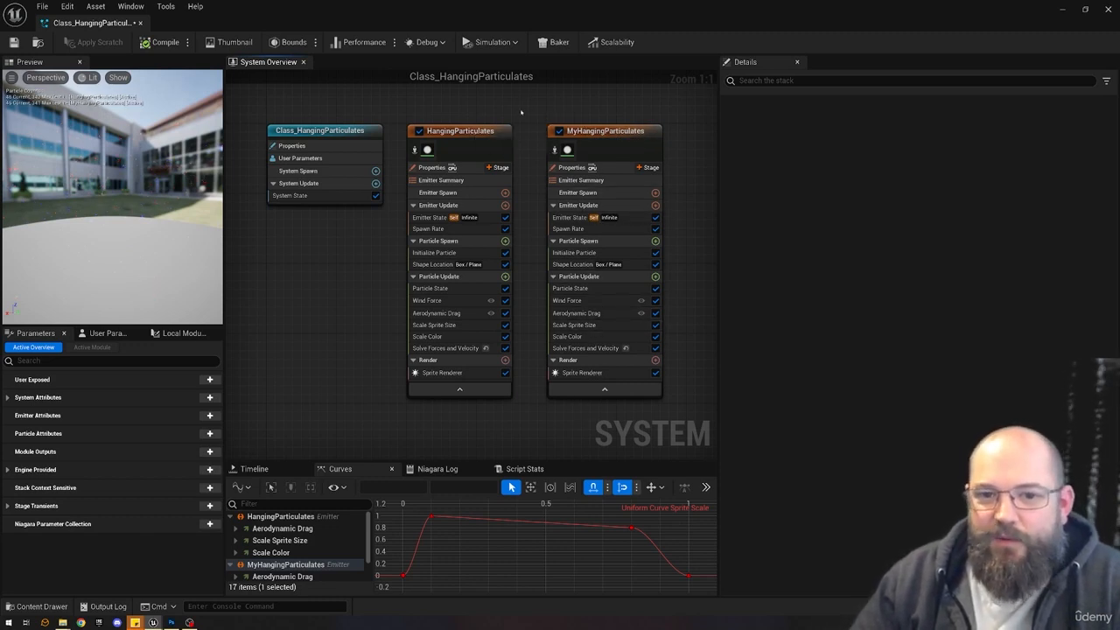
click(491, 127)
click(486, 105)
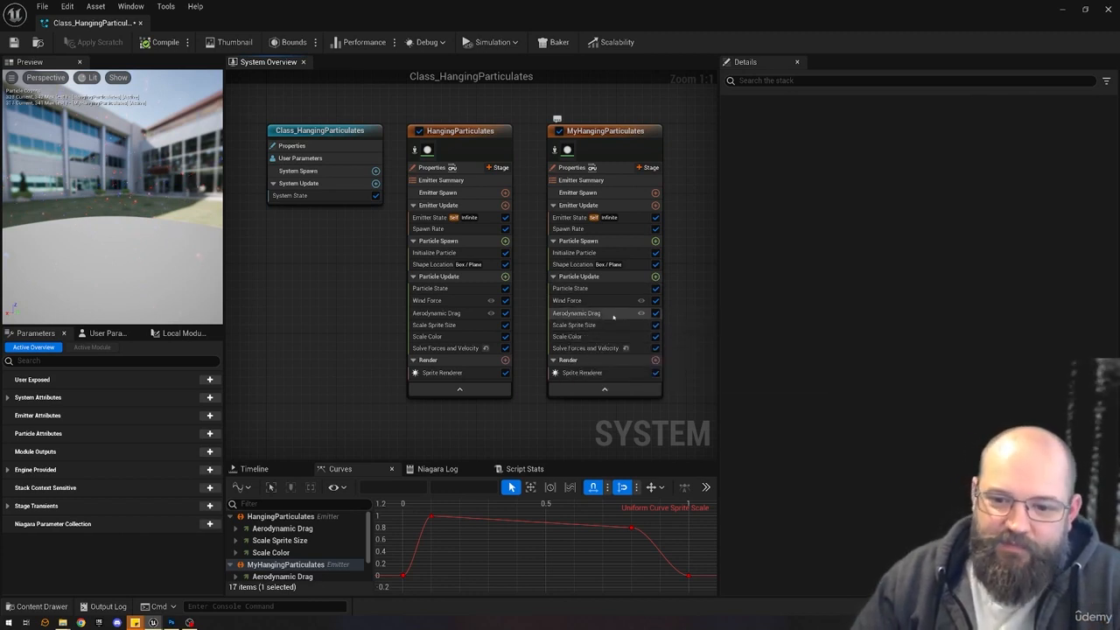
Save and close the Class_HangingParticulates system, and bring the Burst Particles (Upwards Mesh Burst) display into view in the level.
click(610, 301)
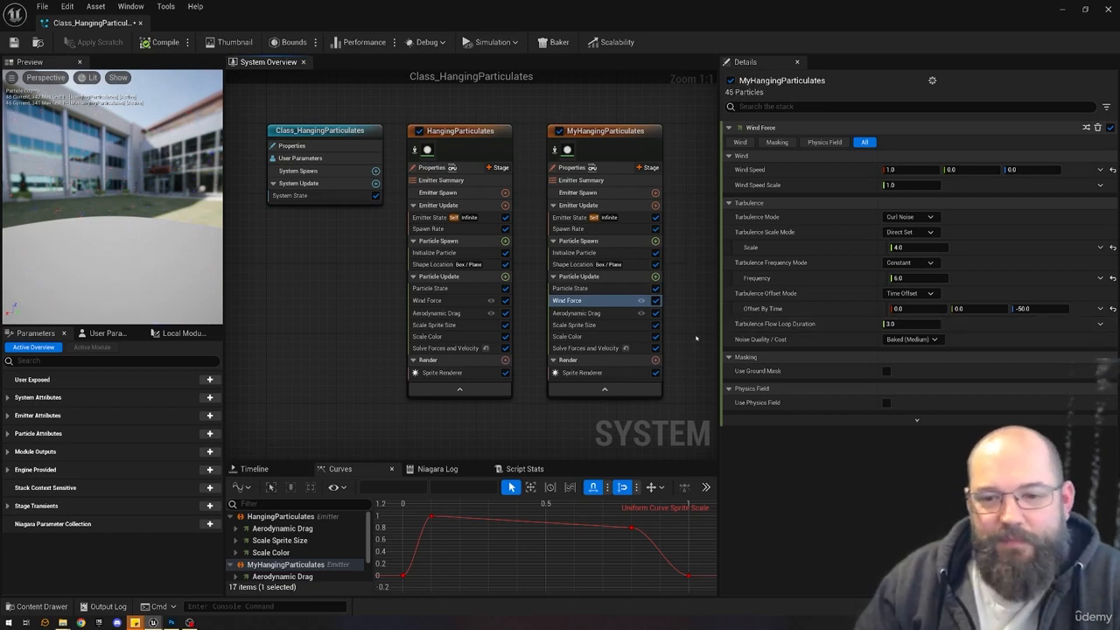
scroll(696, 338, down, 1)
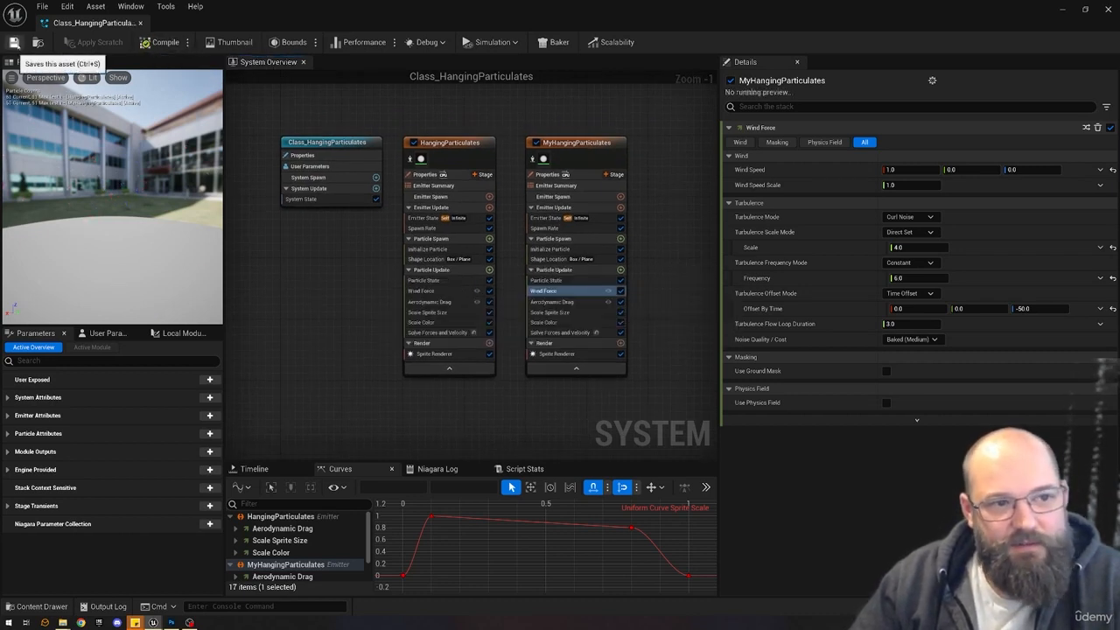
click(140, 23)
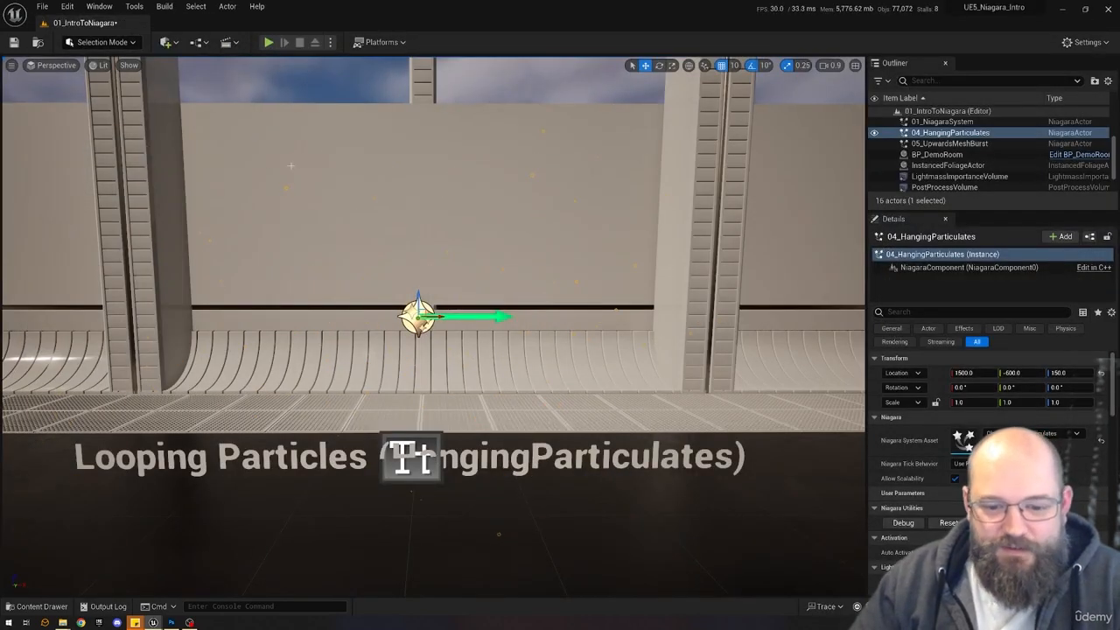
key(g)
key(g)
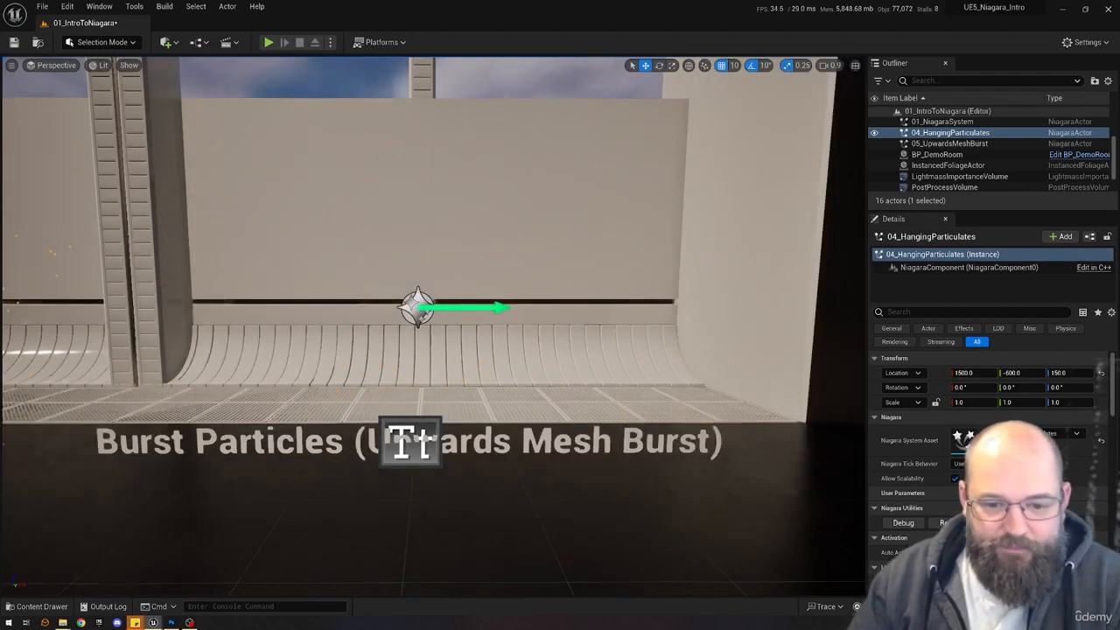
key(g)
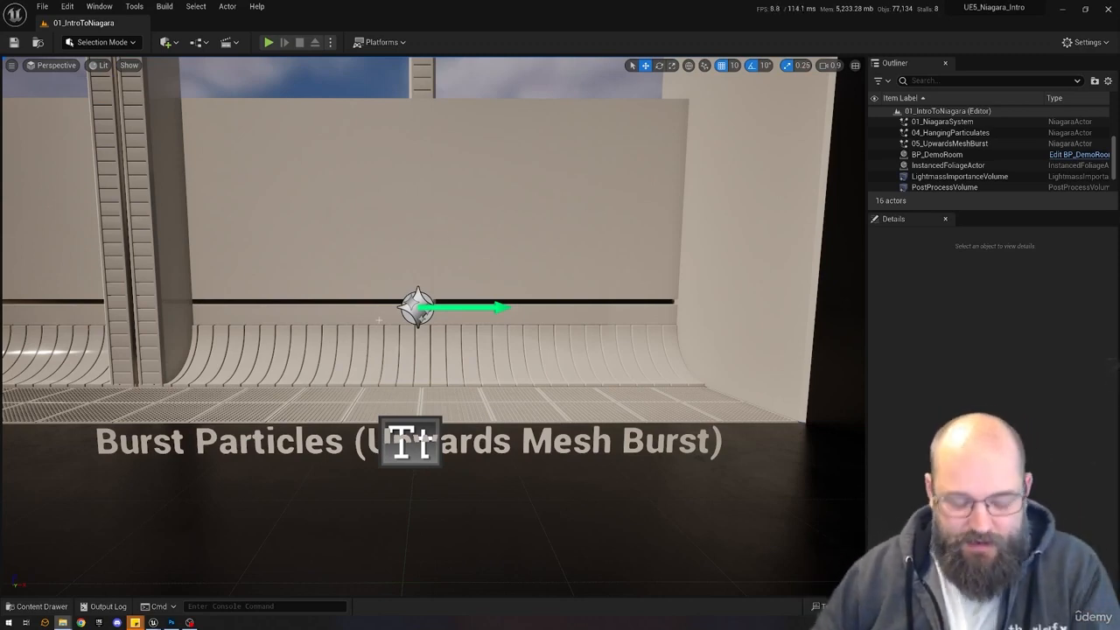
Create a Niagara system in the 01_Introduction folder from selected emitters, using the Upward Mesh Burst template.
key(ctrl+space)
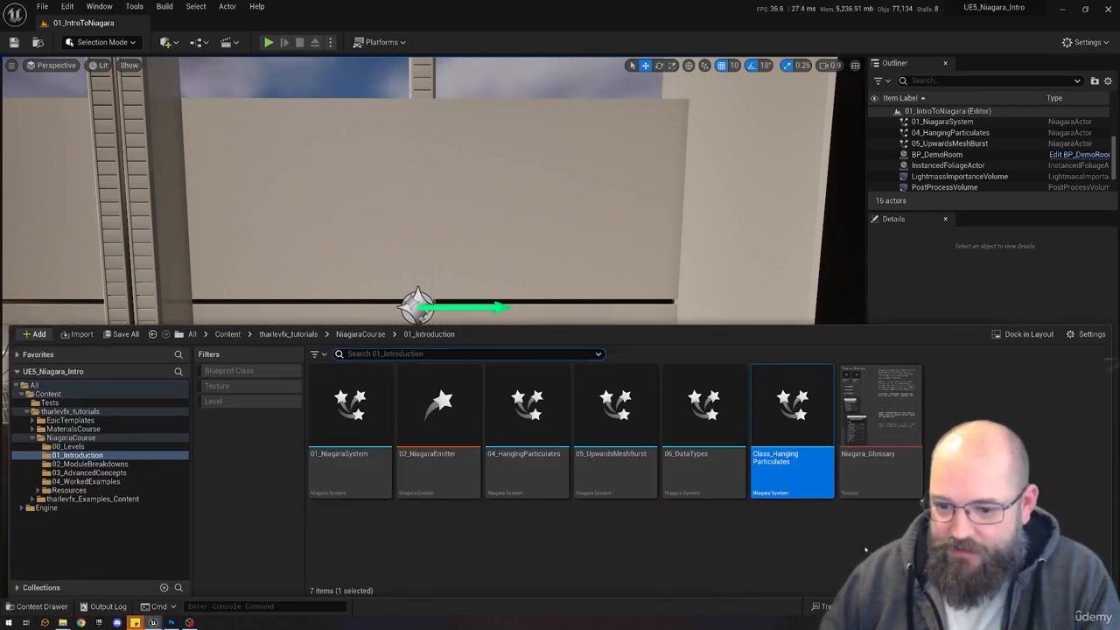
right_click(975, 453)
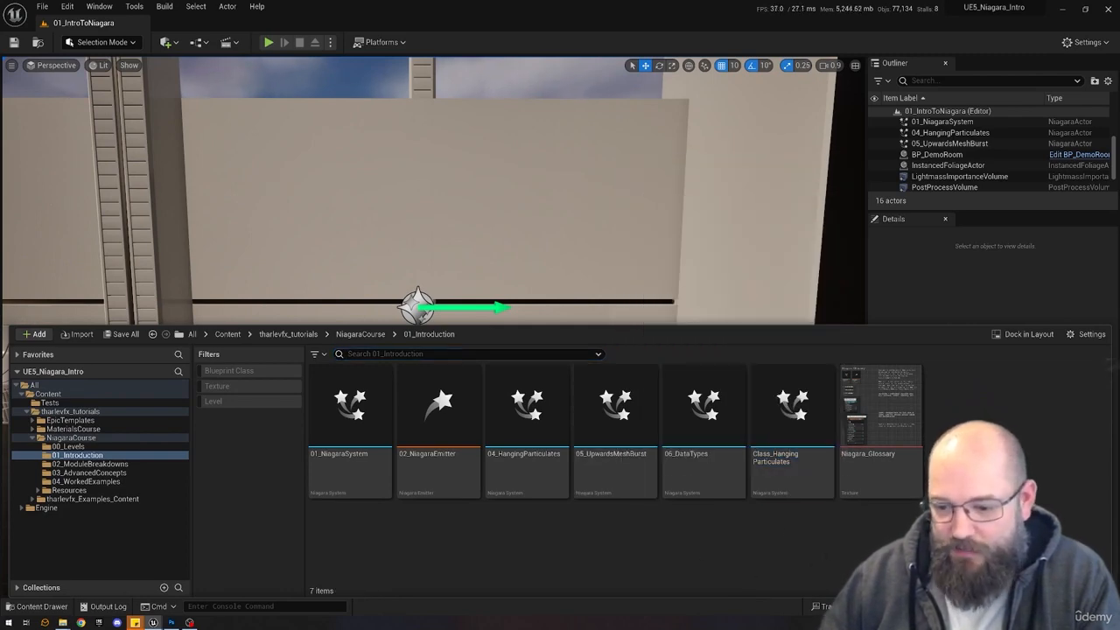
click(927, 207)
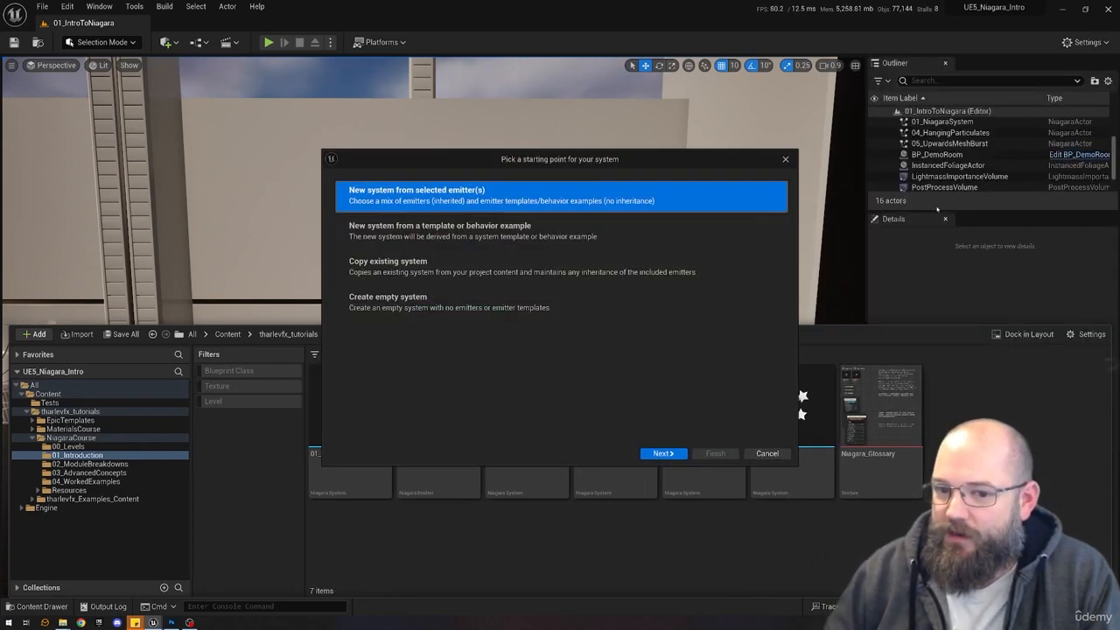
click(662, 454)
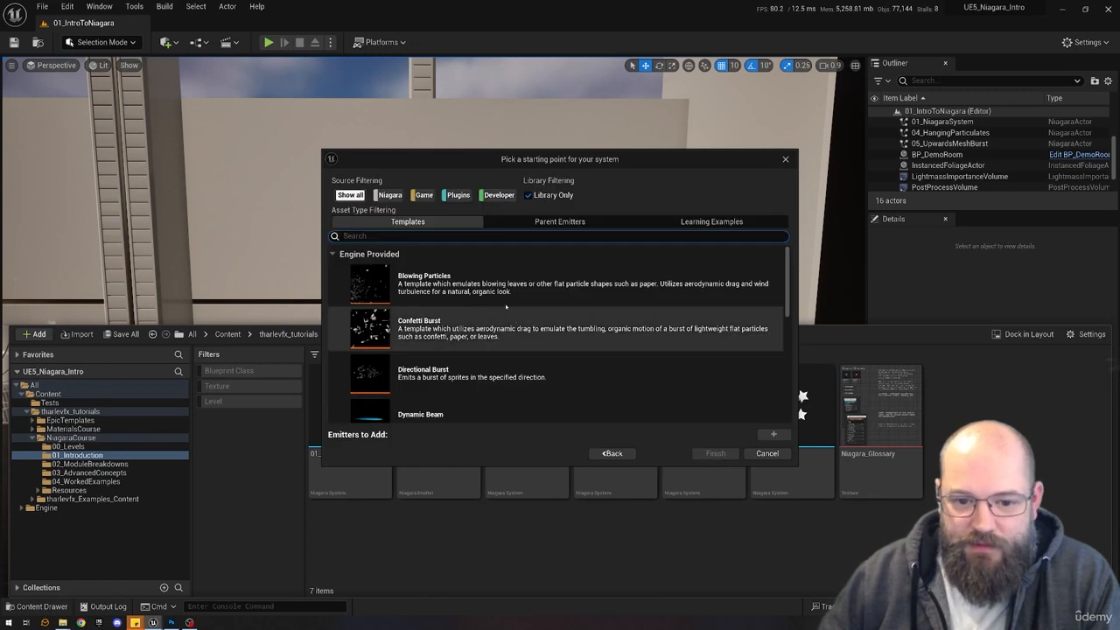
scroll(505, 306, down, 3)
scroll(504, 306, down, 10)
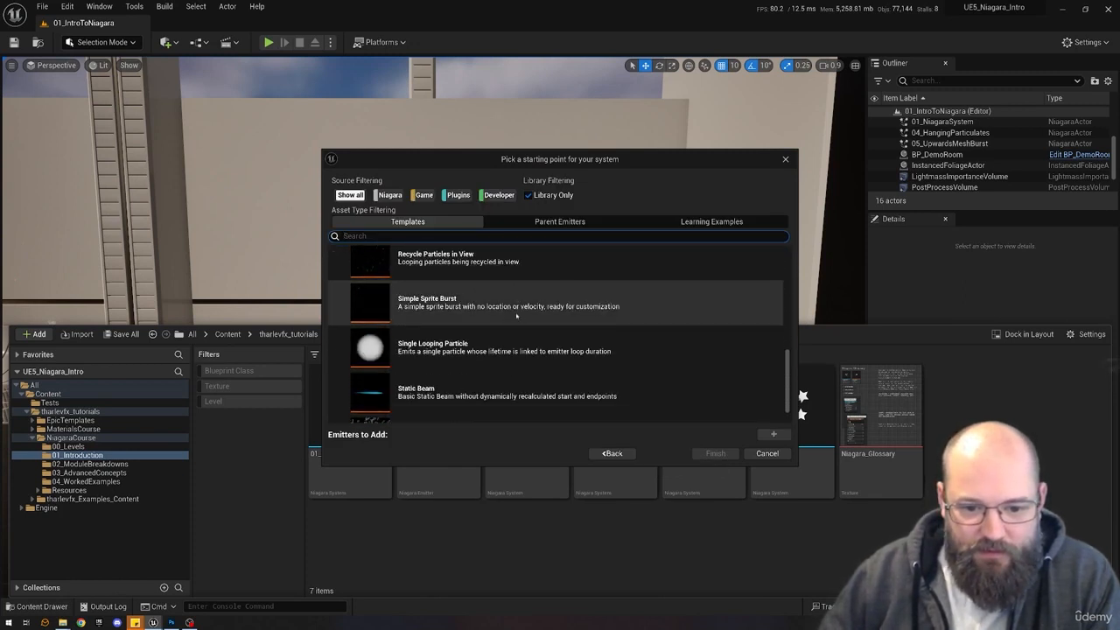
click(515, 407)
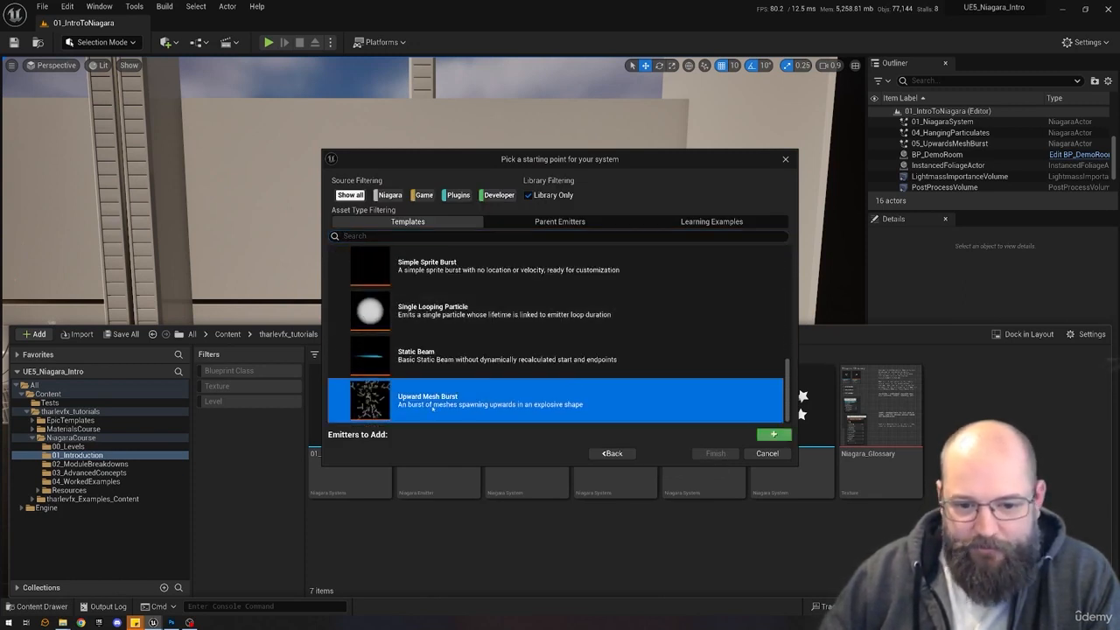
click(773, 434)
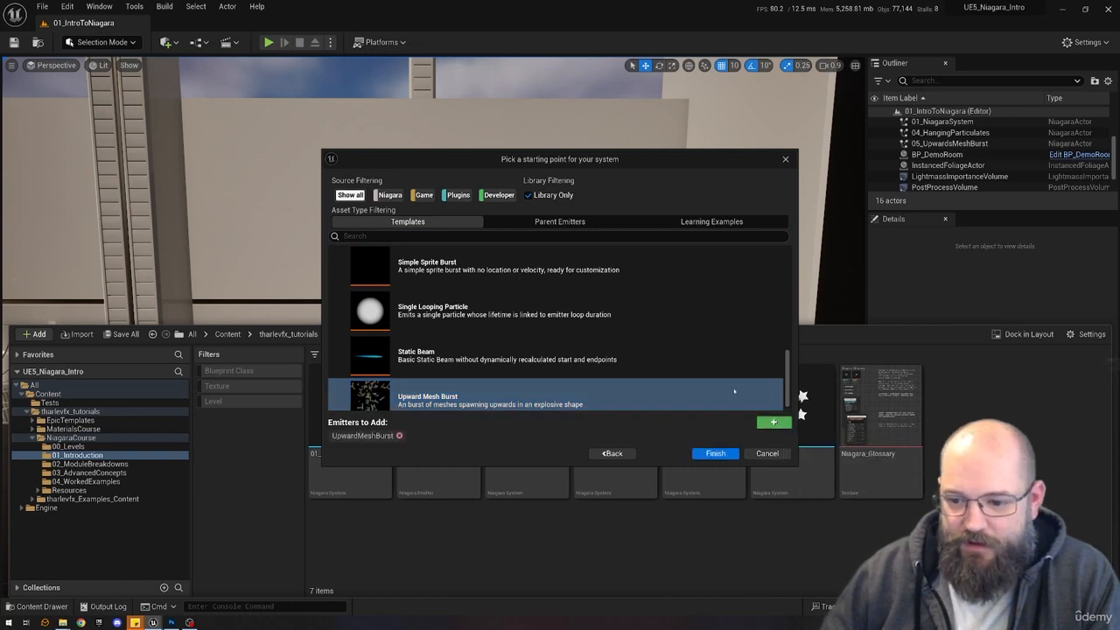
click(715, 453)
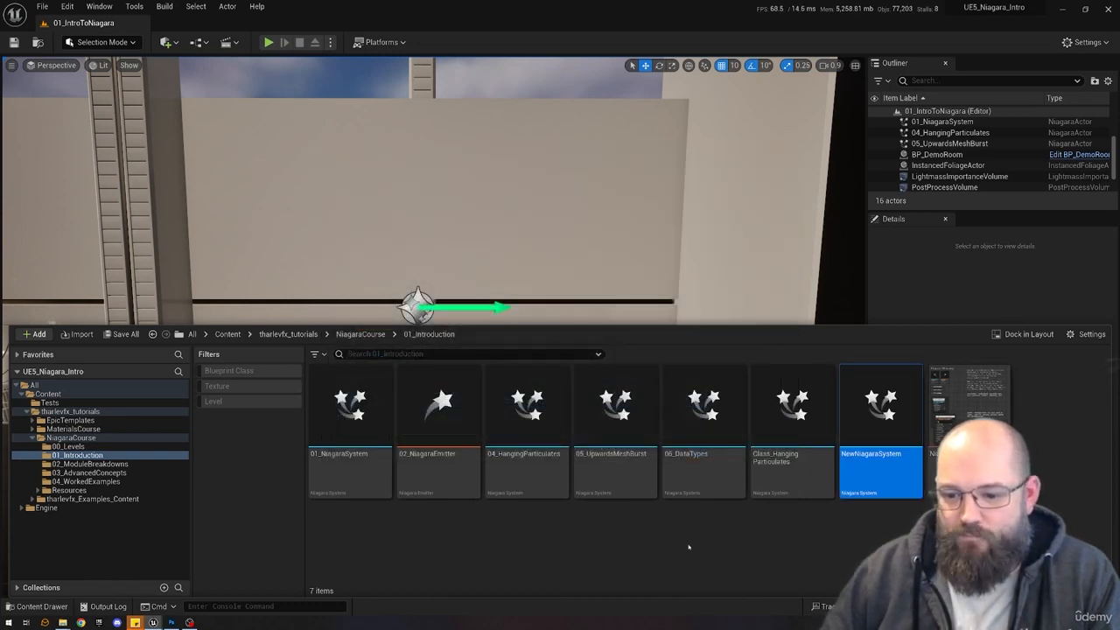
Name the new Niagara system Class_UpwardsBurstMesh and open it for editing.
text(Class_Uop)
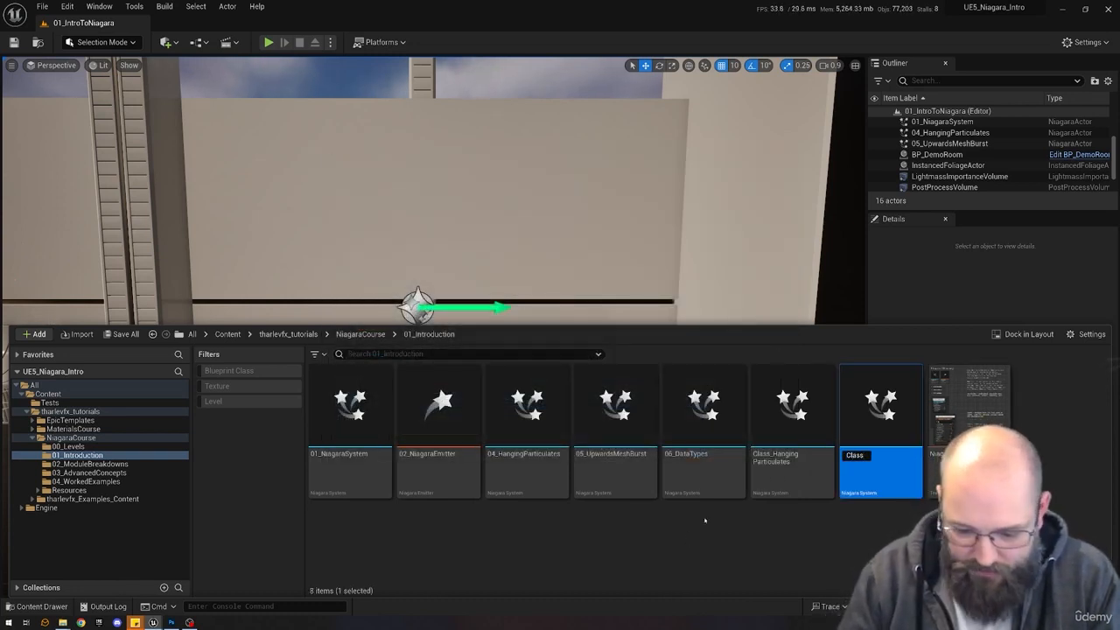
key(BackSpace)
key(BackSpace)
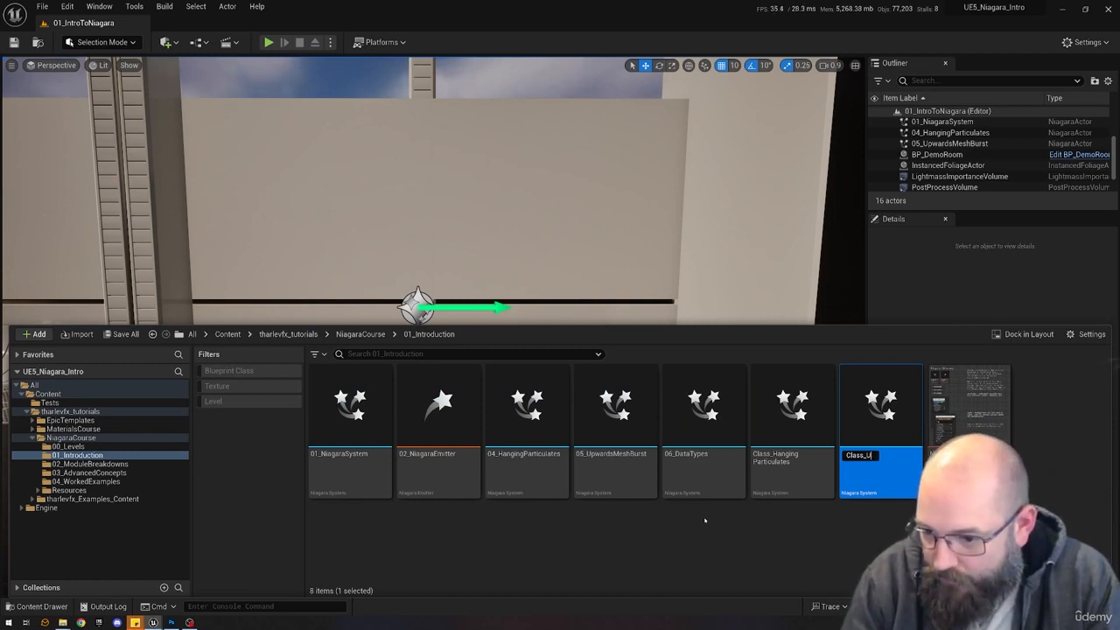
text(pwardsBurt)
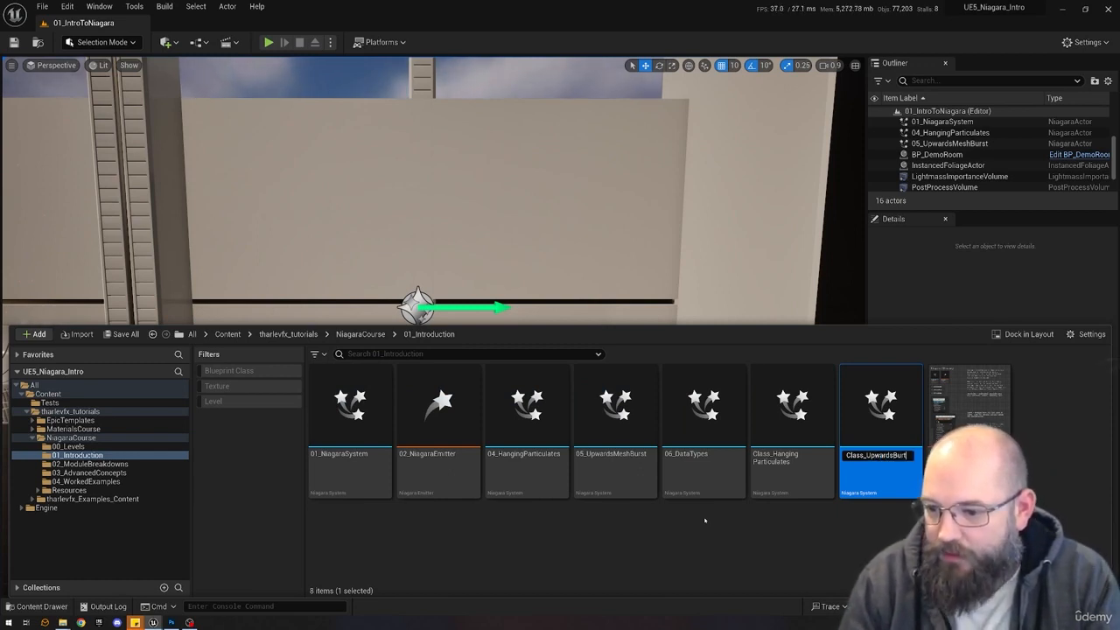
text(stMesh)
key(Return)
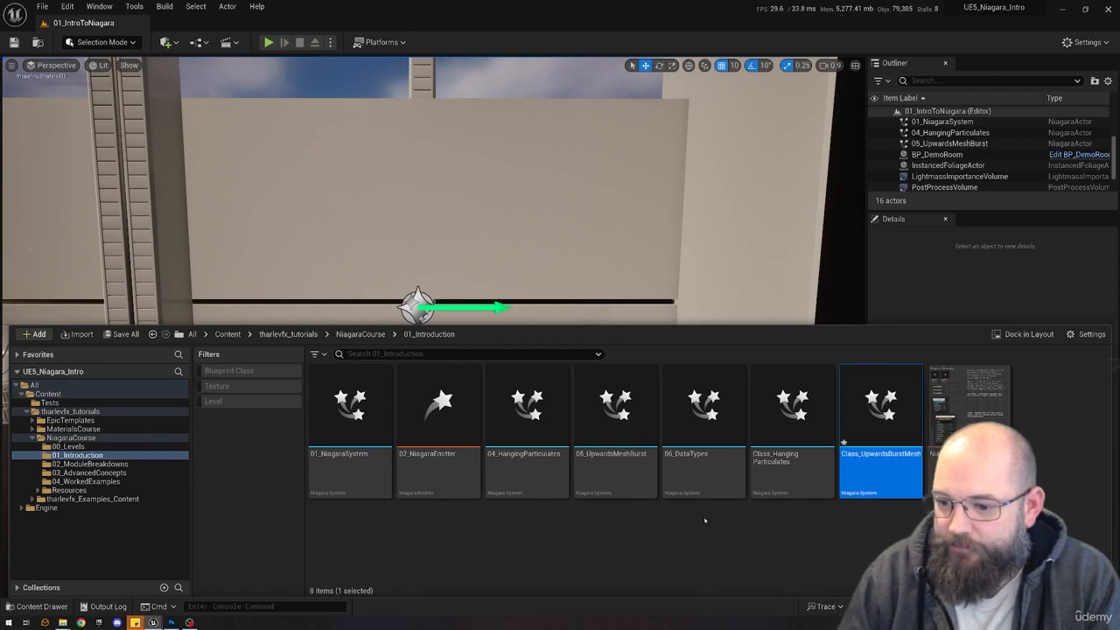
key(Return)
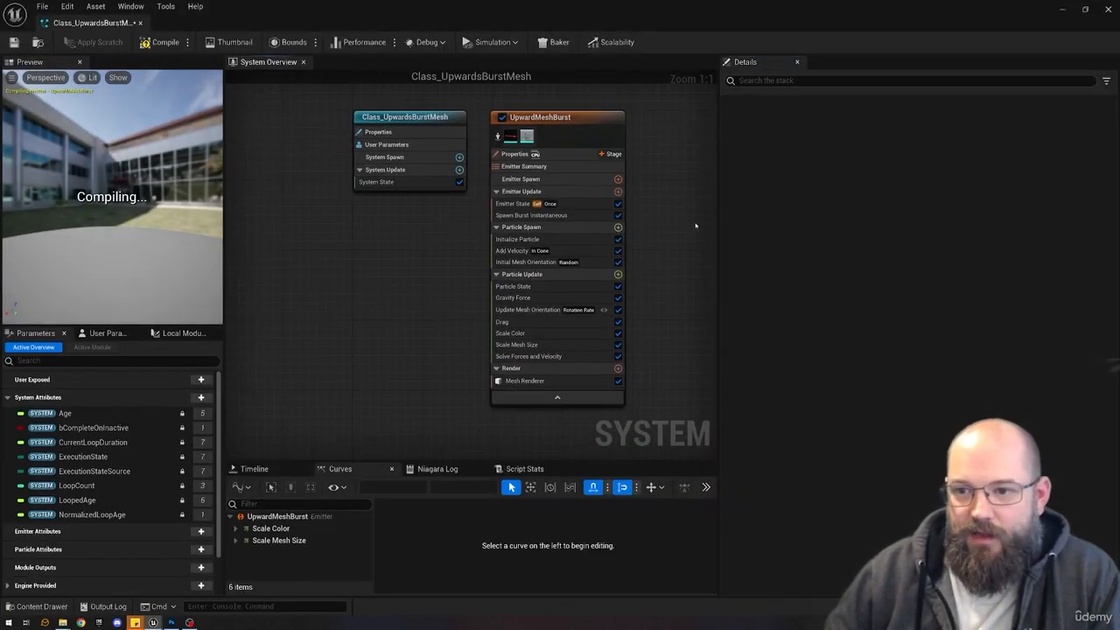
Add an empty emitter to the system and arrange it beside the UpwardMeshBurst emitter with their headers level.
drag(718, 231, 763, 231)
right_drag(674, 233, 517, 245)
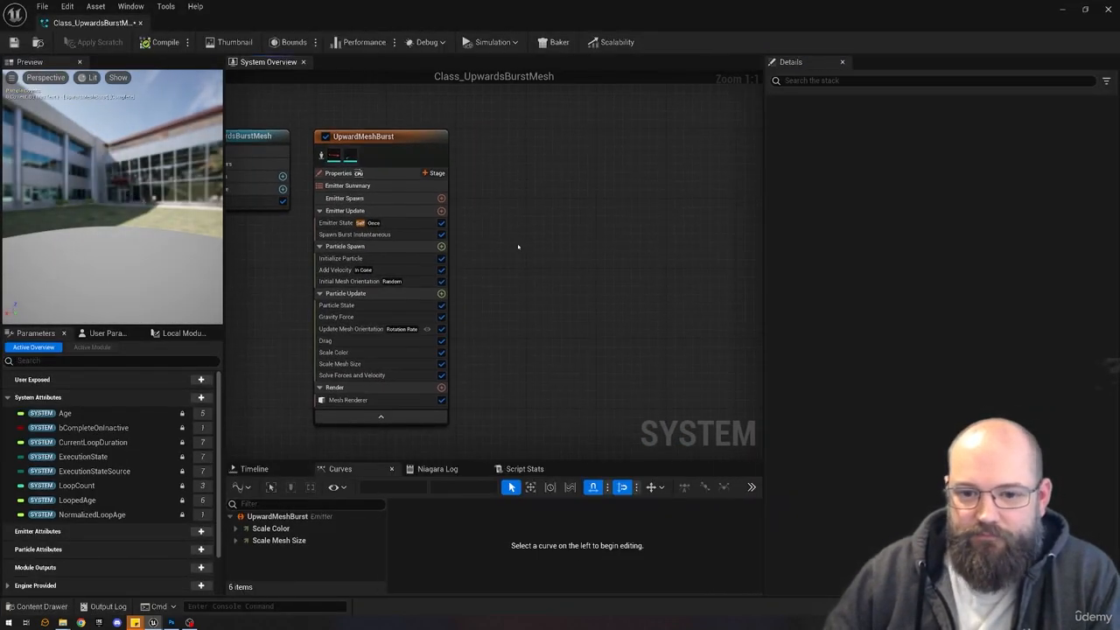
right_click(508, 174)
click(523, 205)
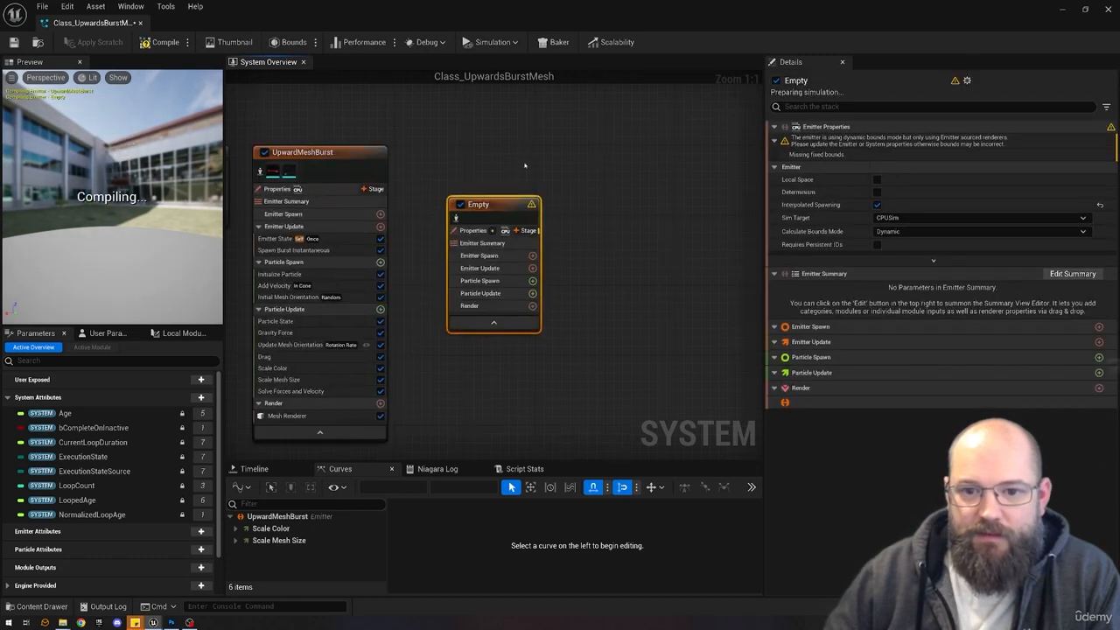
drag(505, 205, 489, 153)
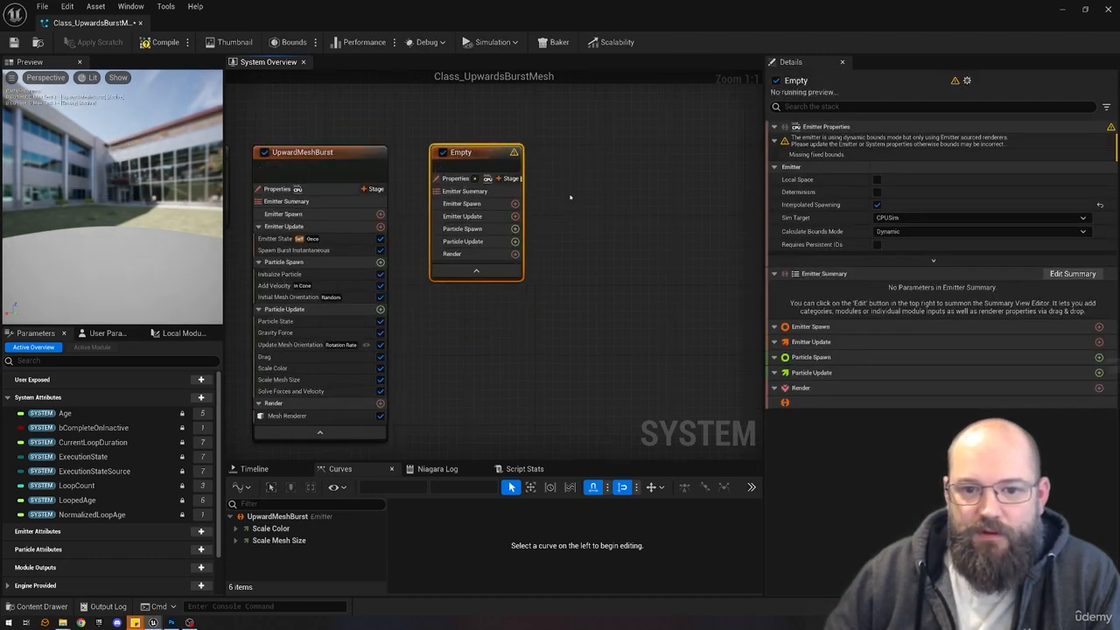
click(557, 236)
right_drag(489, 319, 612, 279)
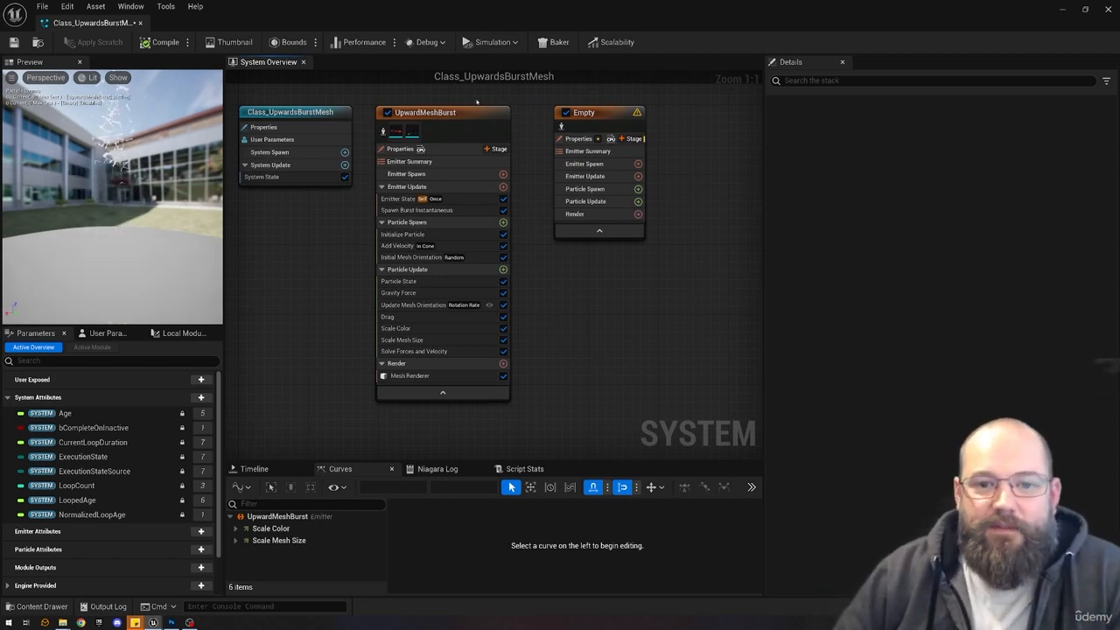
click(471, 117)
drag(470, 117, 462, 117)
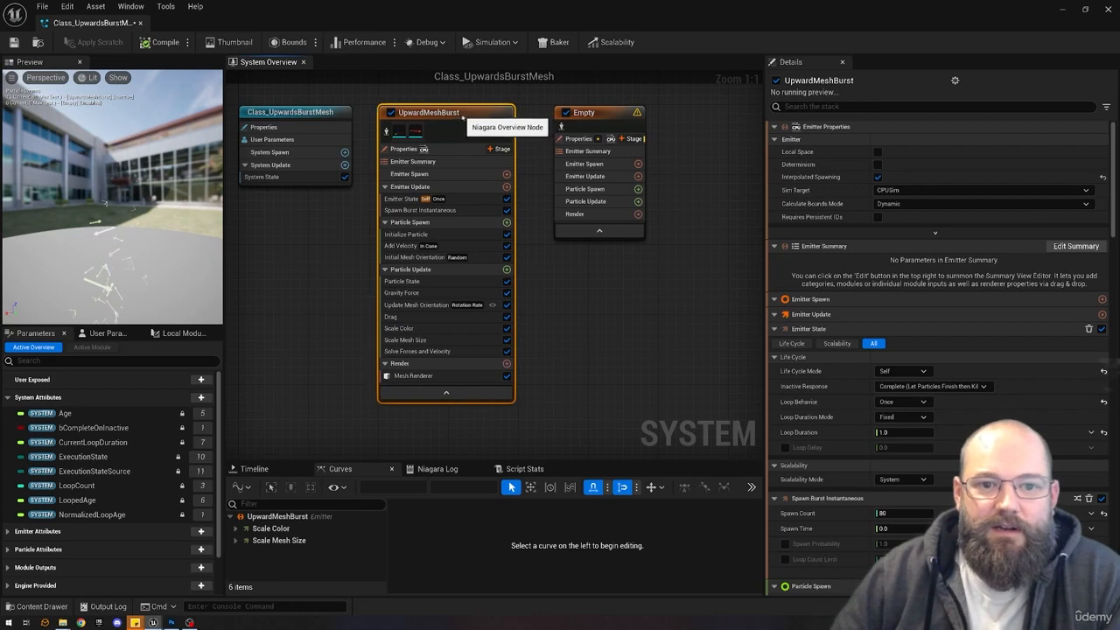
click(485, 97)
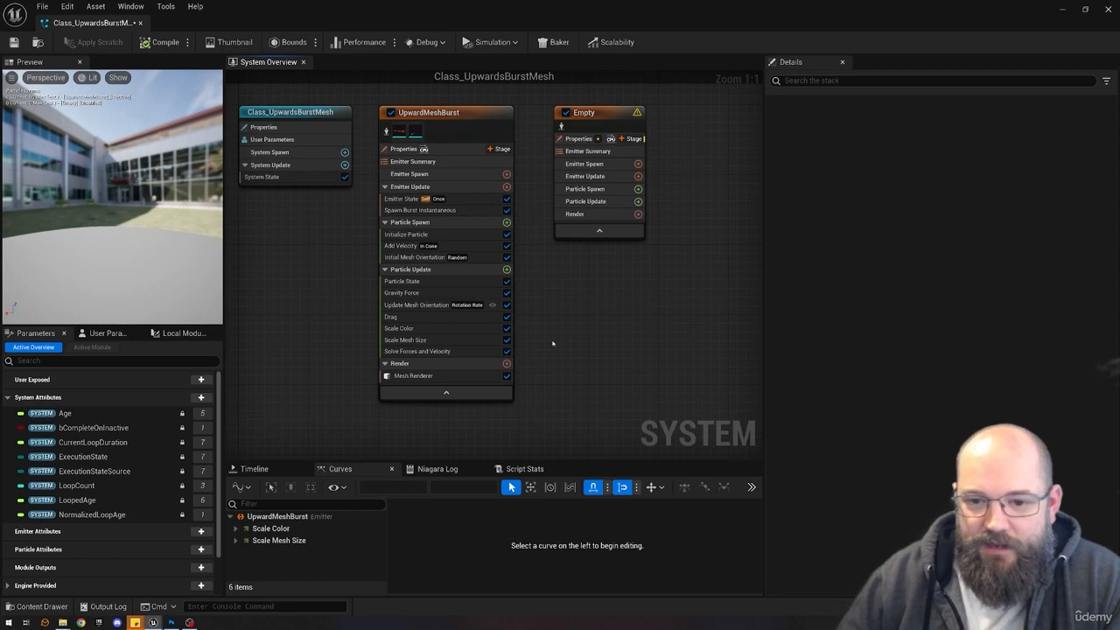
Add a Mesh Renderer to the Empty emitter, and inspect UpwardMeshBurst's Mesh Renderer settings for reference.
click(638, 214)
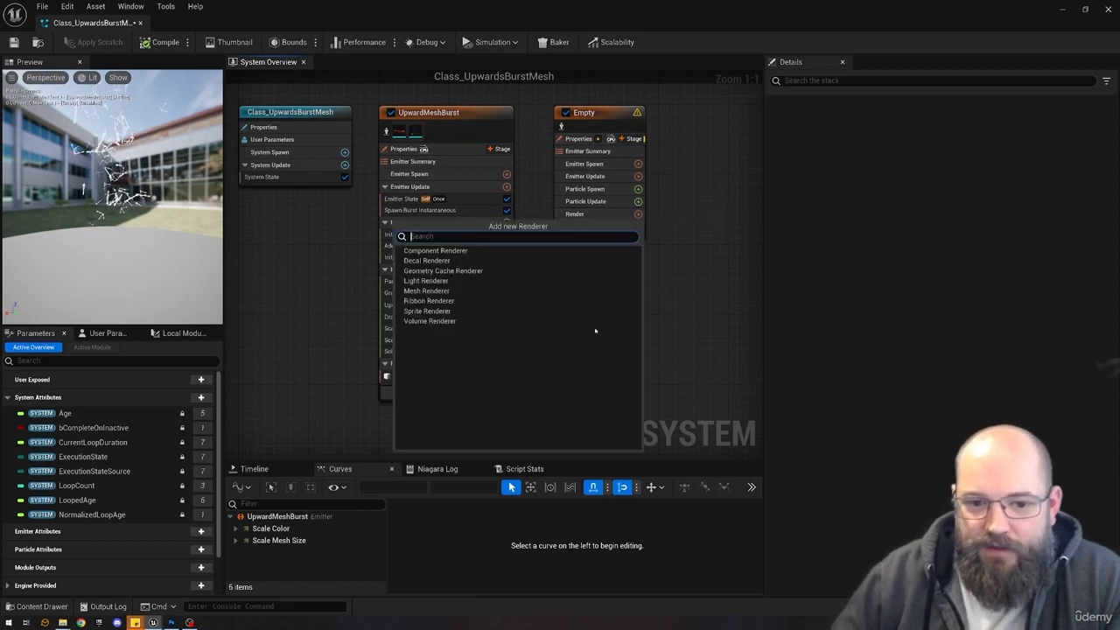
click(427, 290)
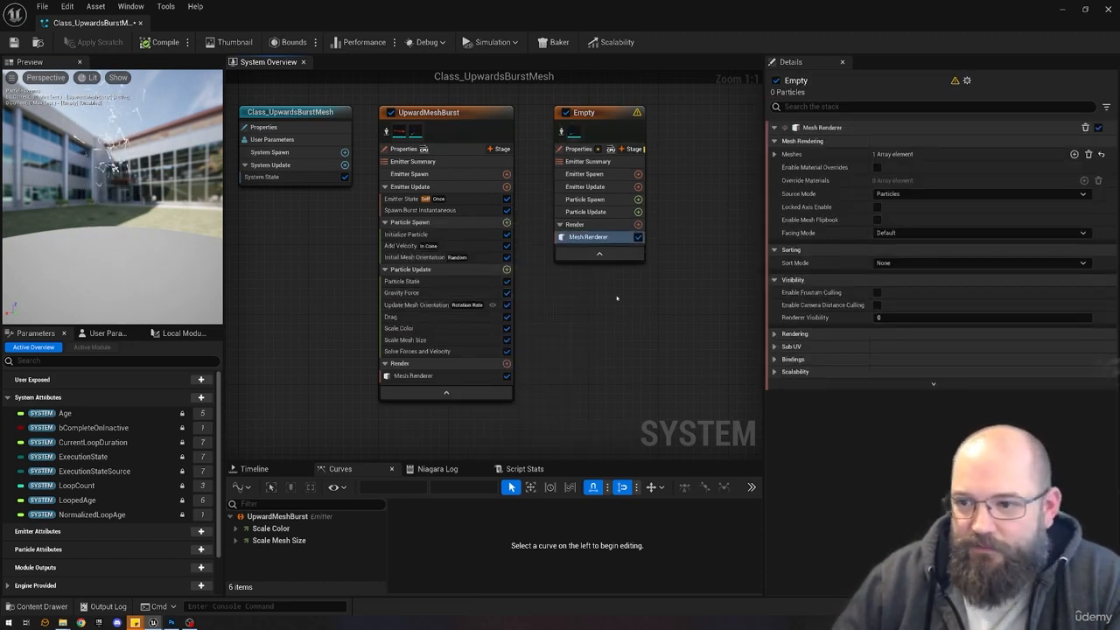
click(420, 375)
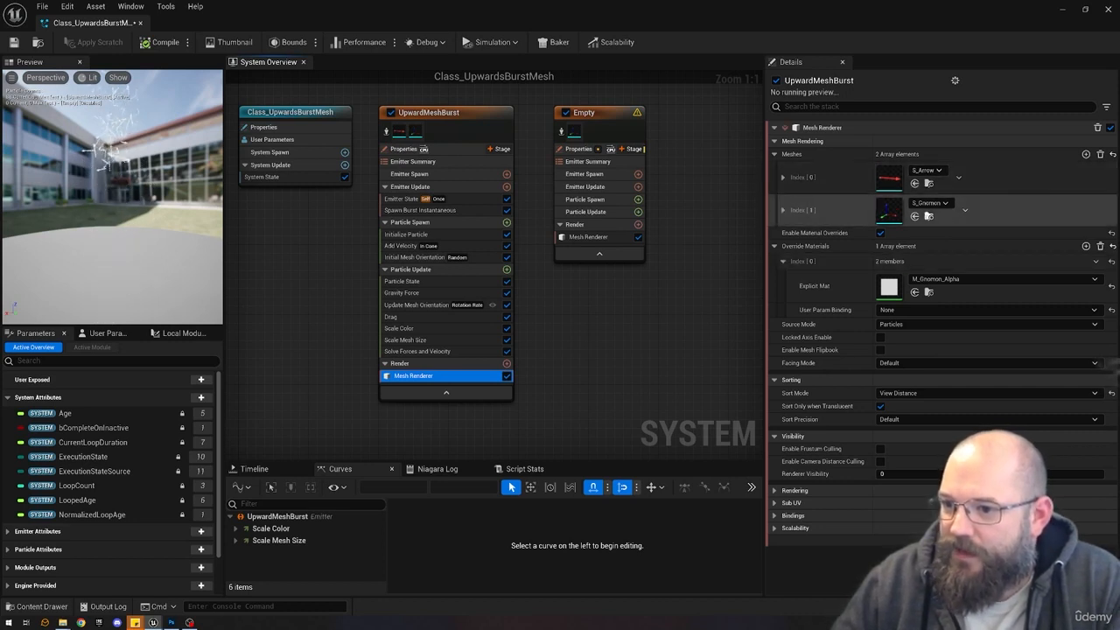
Extend the Meshes array of the Empty emitter's Mesh Renderer to two elements, deleting the surplus third entry.
click(588, 236)
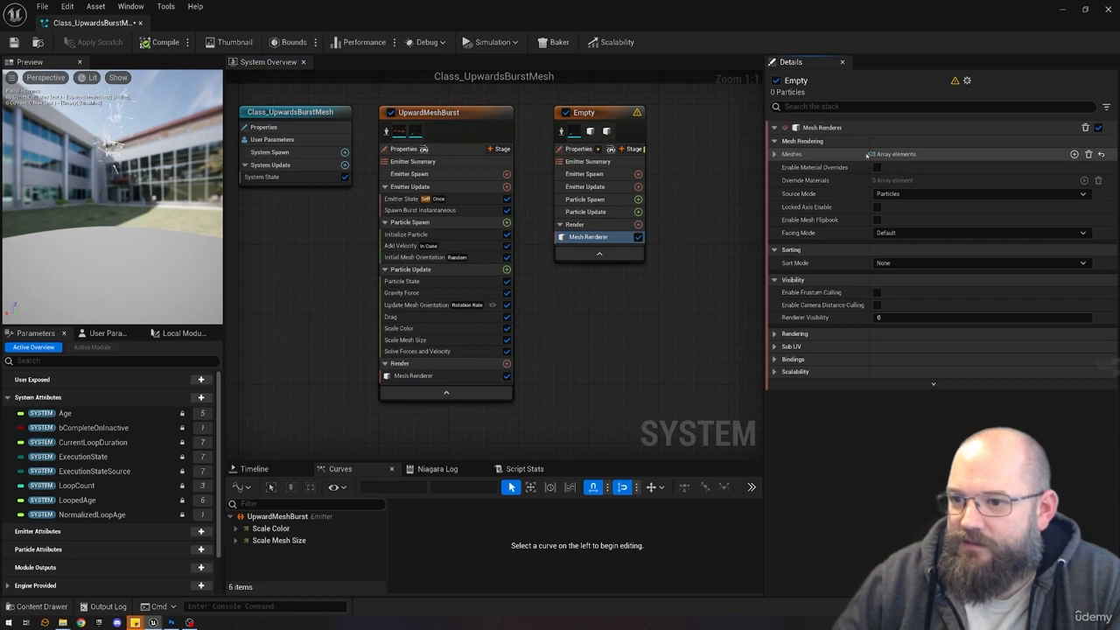
click(774, 154)
click(947, 242)
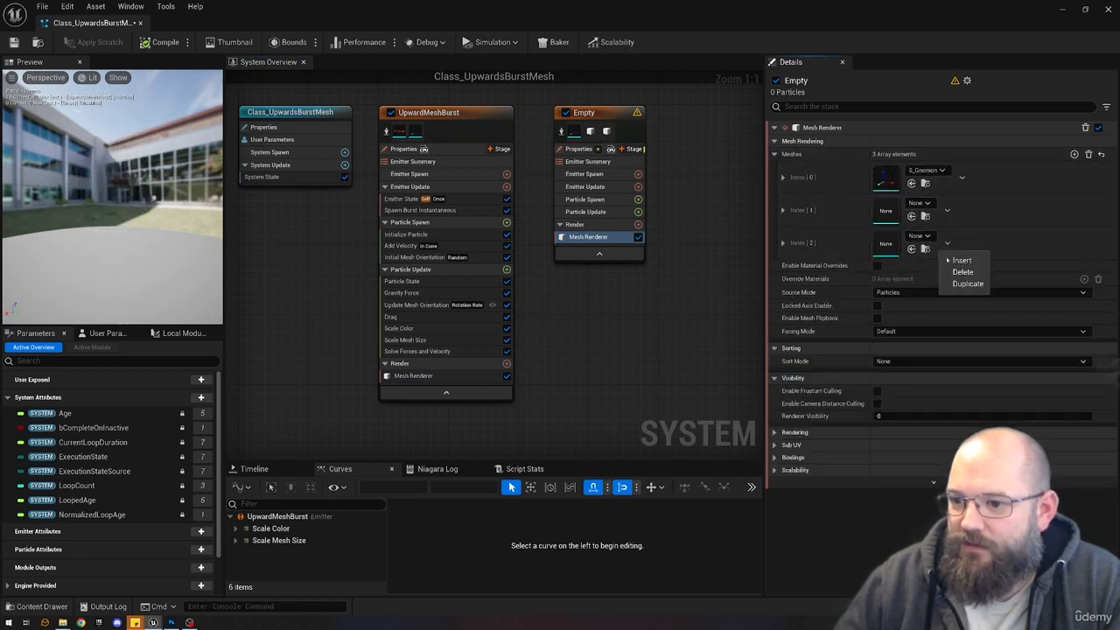
click(962, 272)
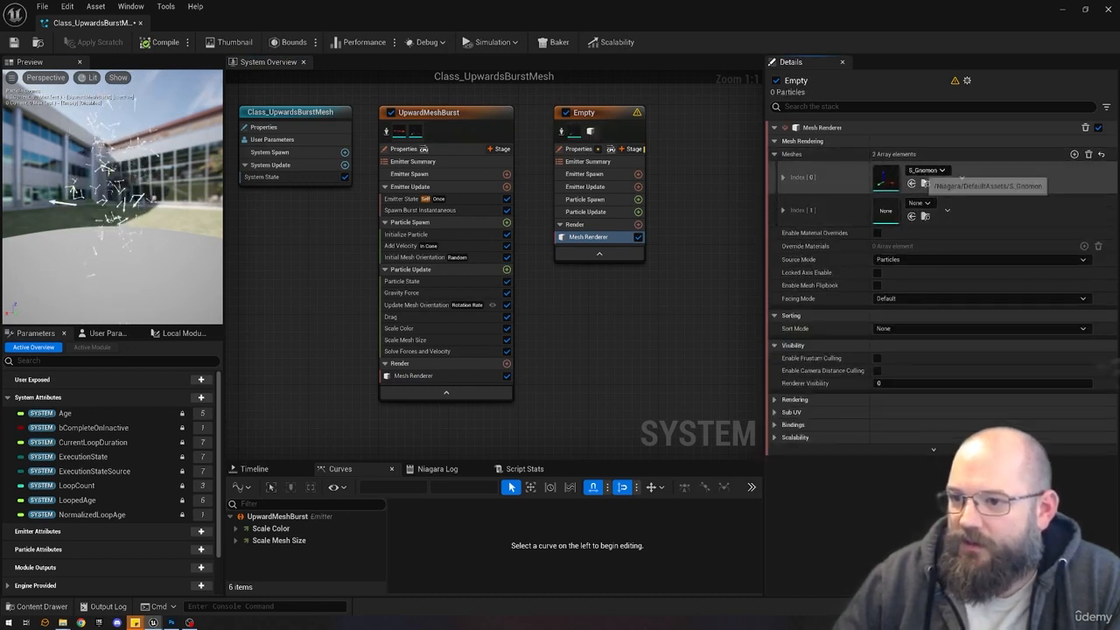
Assign the S_Arrow mesh to the second Meshes entry of the Empty emitter's Mesh Renderer.
click(916, 203)
text(s_arrr)
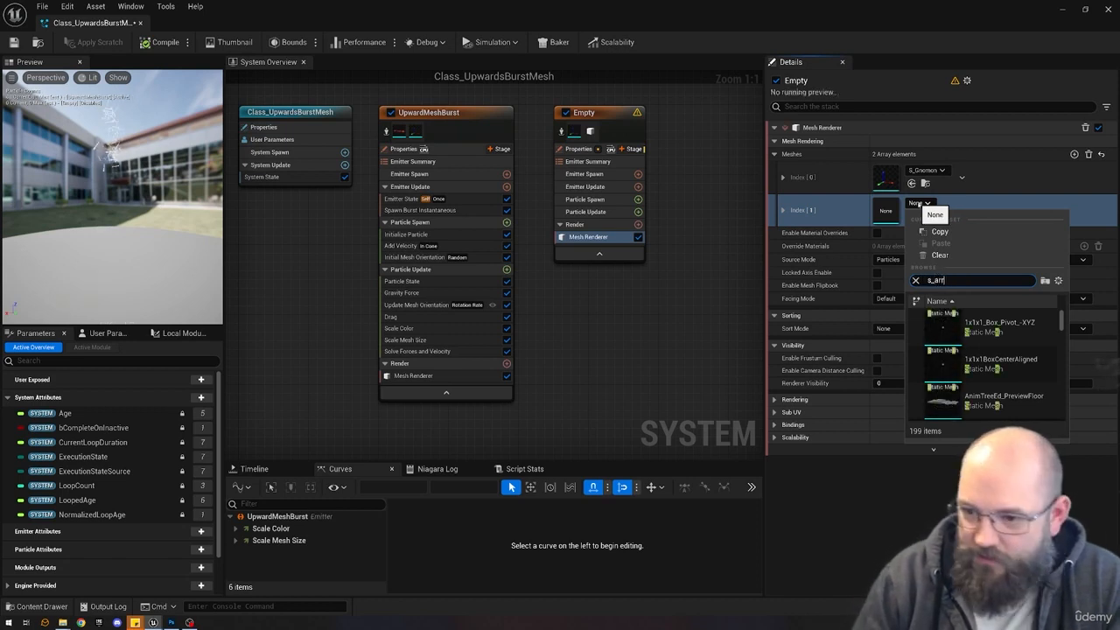
click(942, 319)
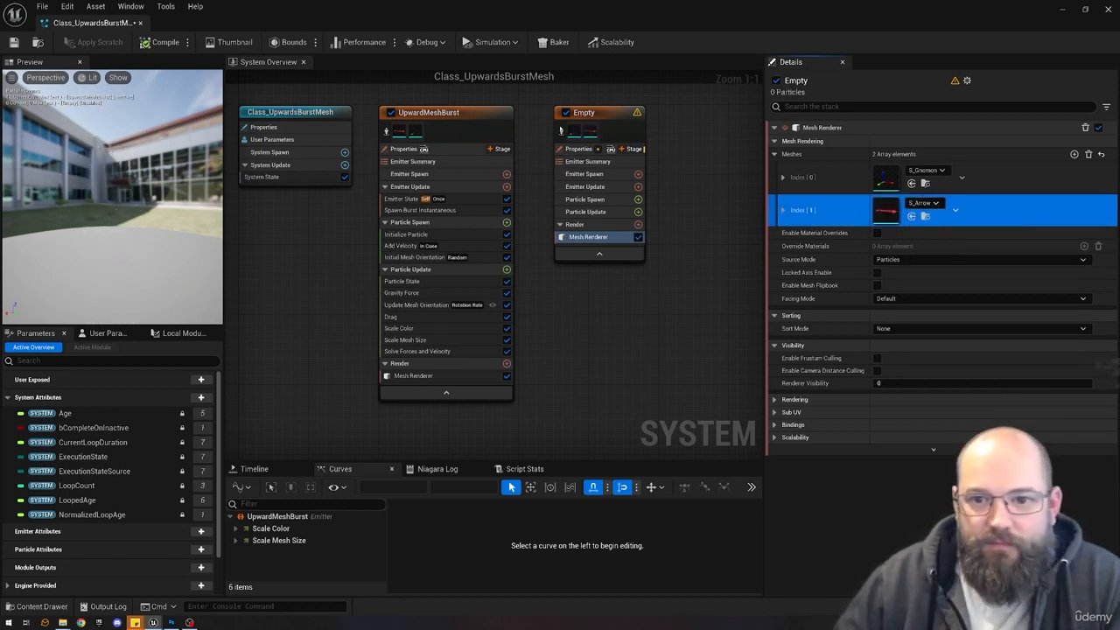
Rename the Empty emitter MyBurstMesh.
click(560, 132)
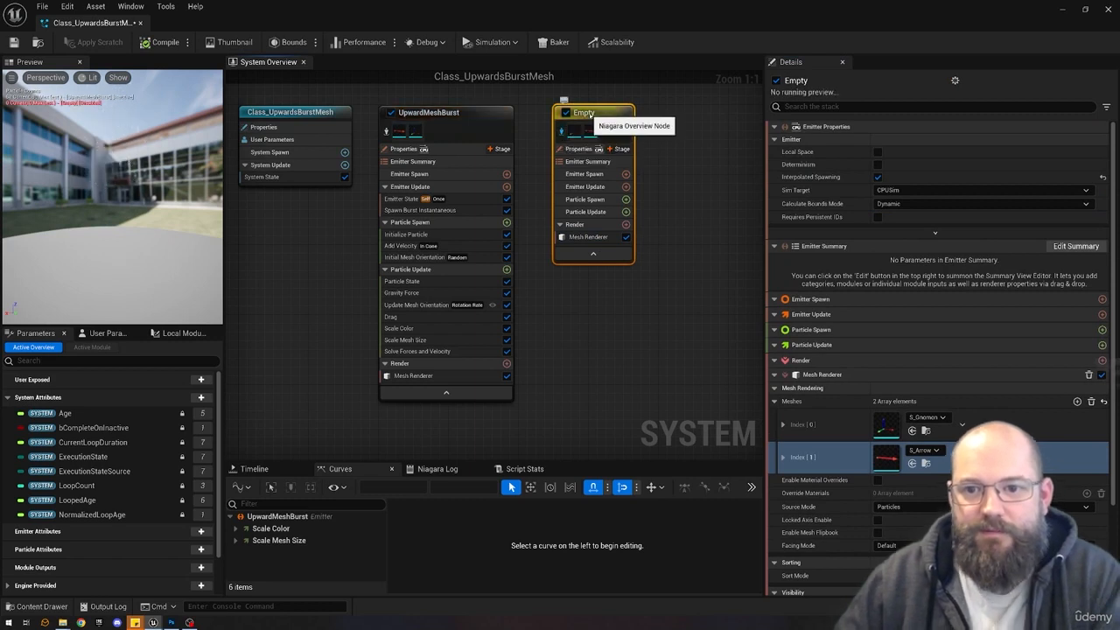
double_click(586, 113)
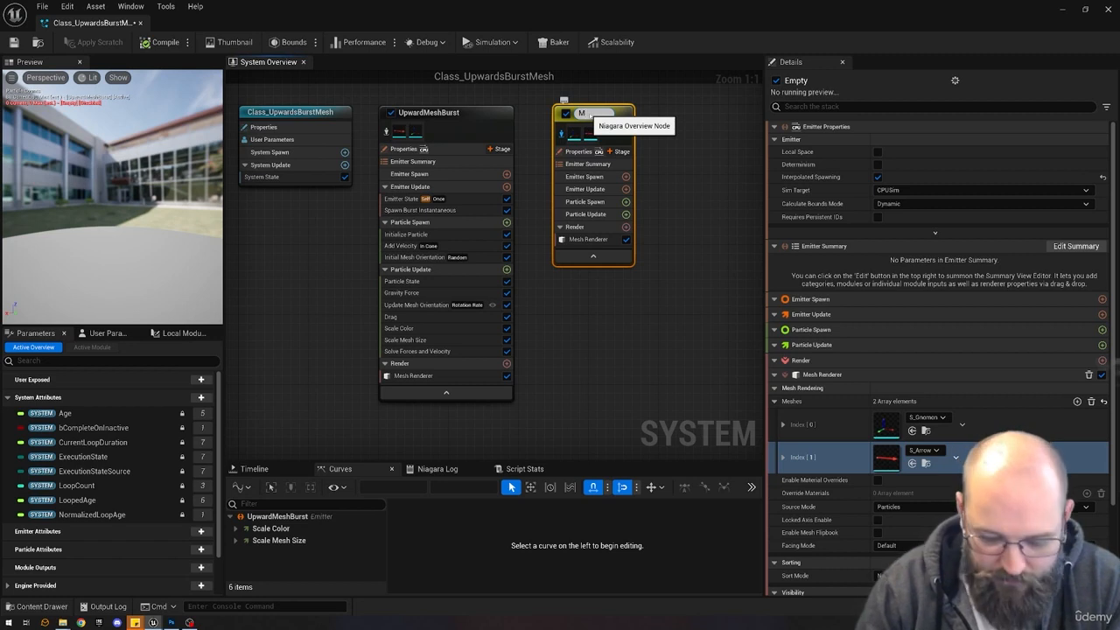
text(MyBurstMesh)
key(Return)
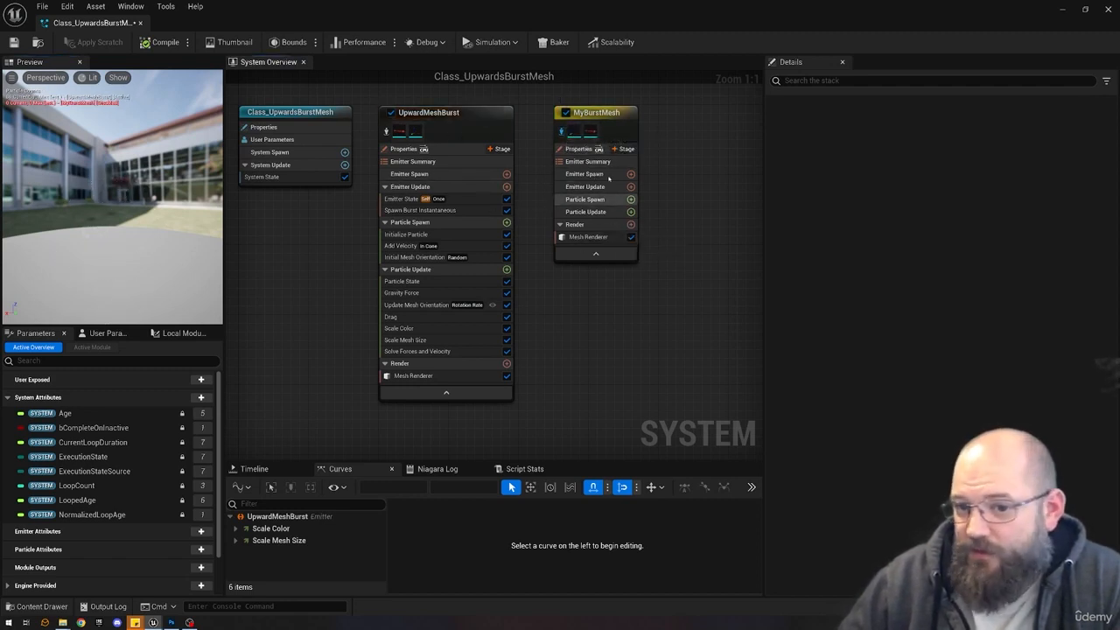
Match UpwardMeshBurst's mesh order in MyBurstMesh's Mesh Renderer, assigning S_Arrow to Index 0 and S_Gnomon to Index 1.
click(613, 237)
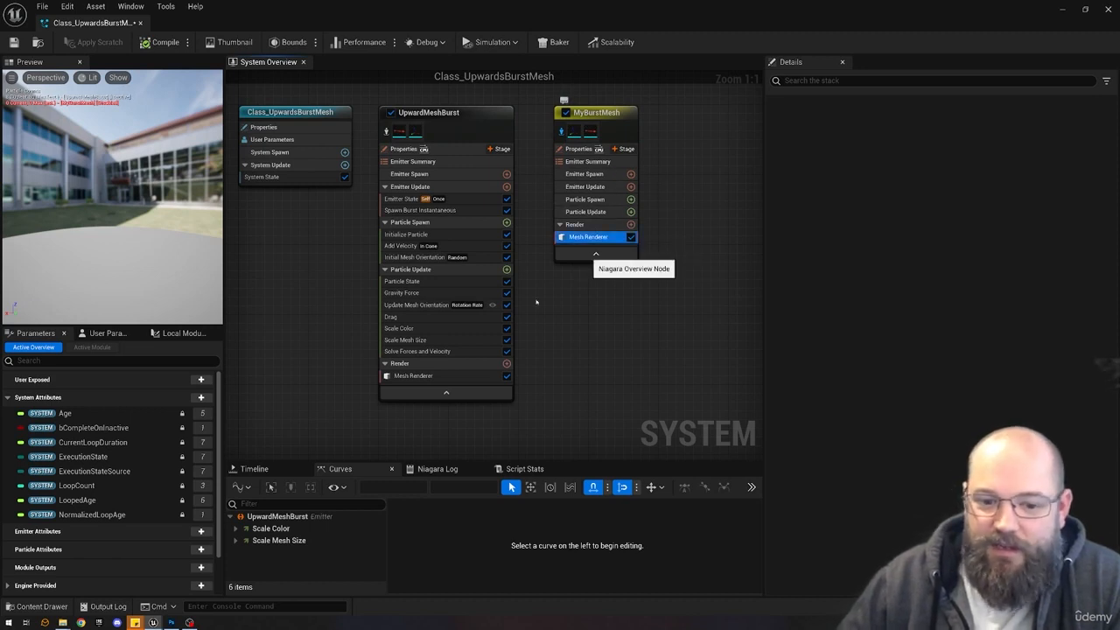
click(418, 376)
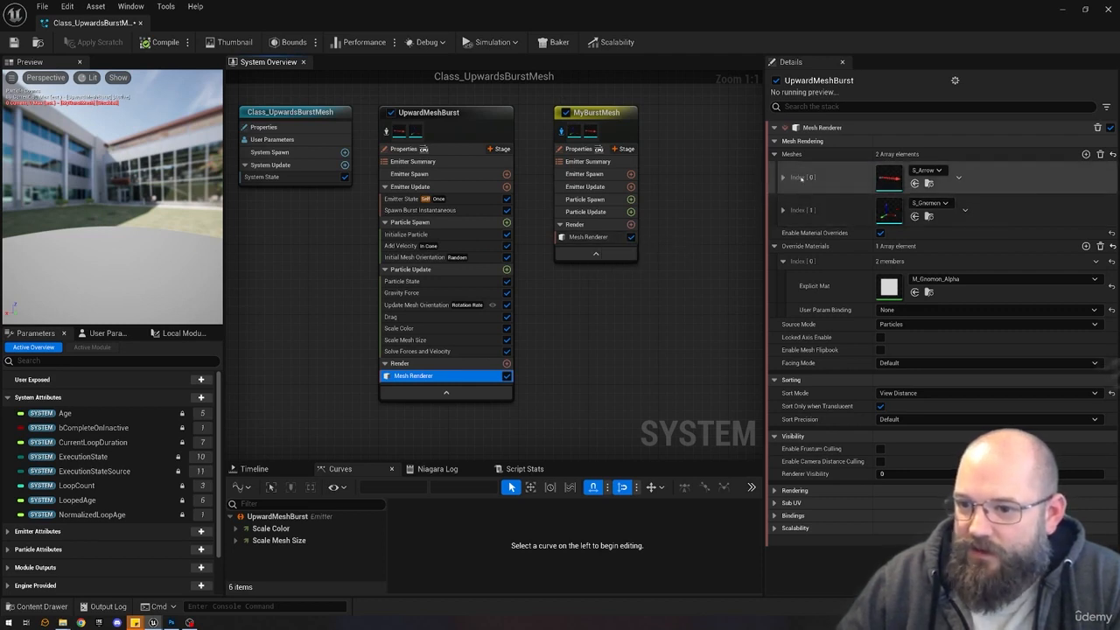
click(604, 237)
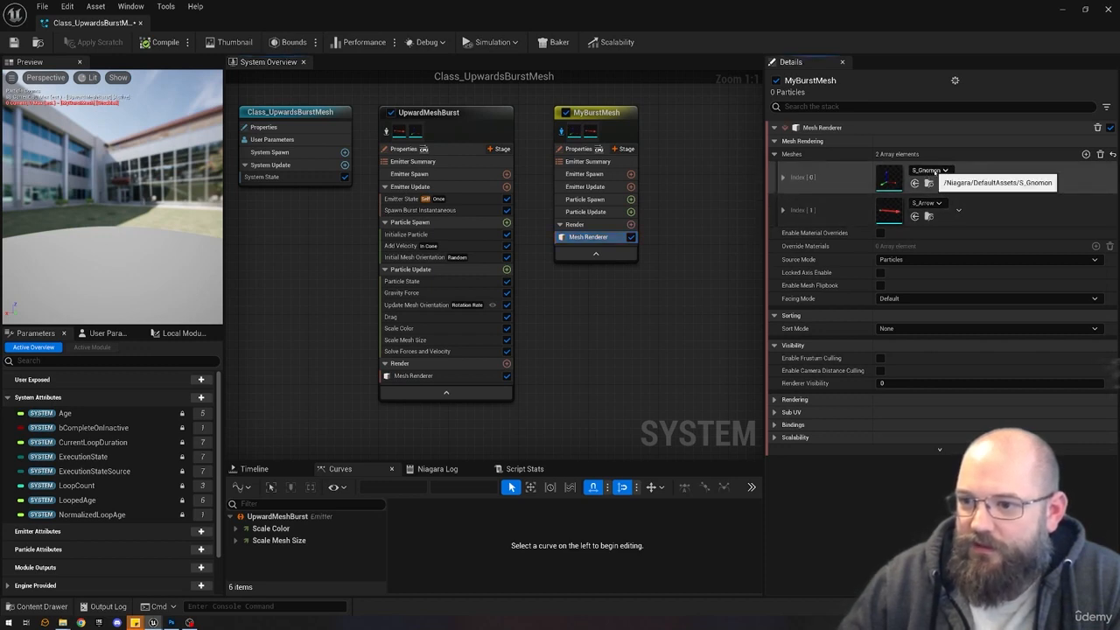
click(930, 171)
text(arrow)
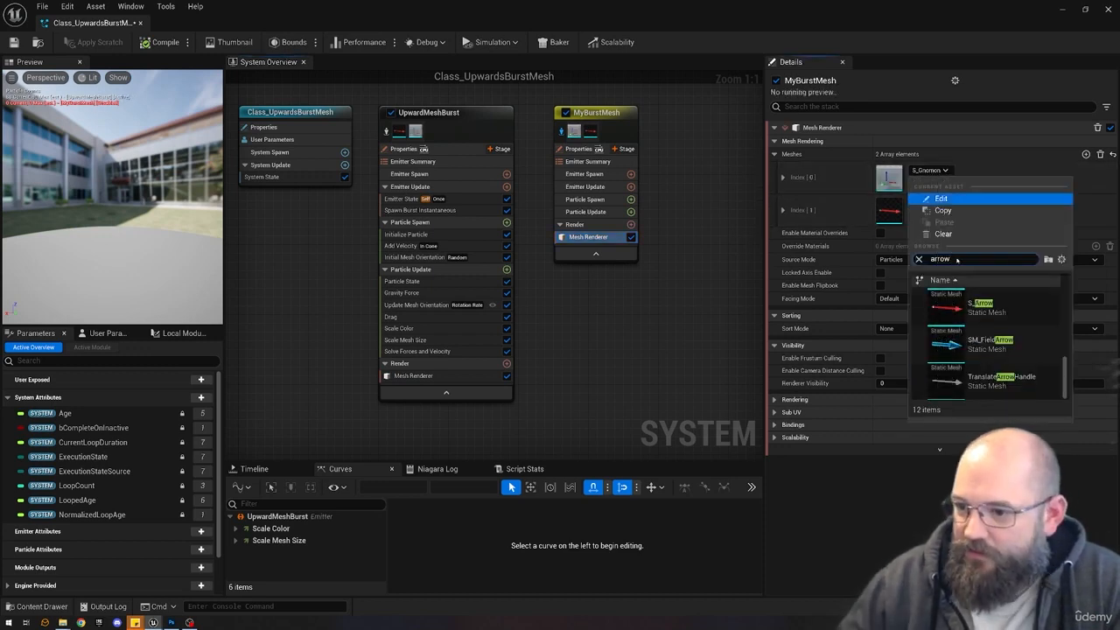
click(980, 302)
click(929, 203)
text(gnomon)
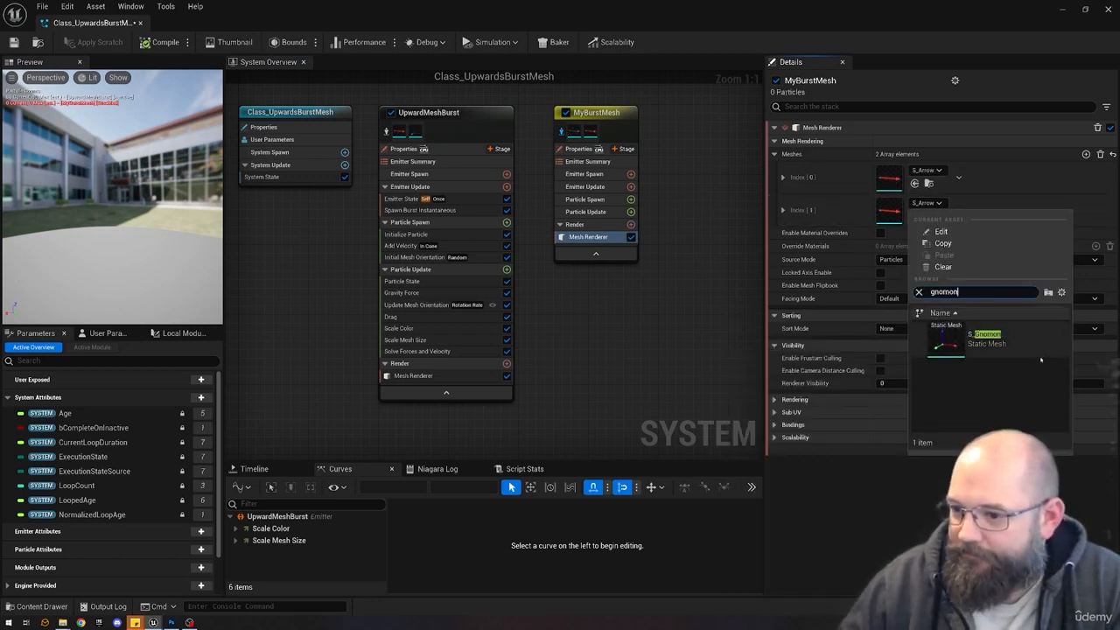
click(981, 337)
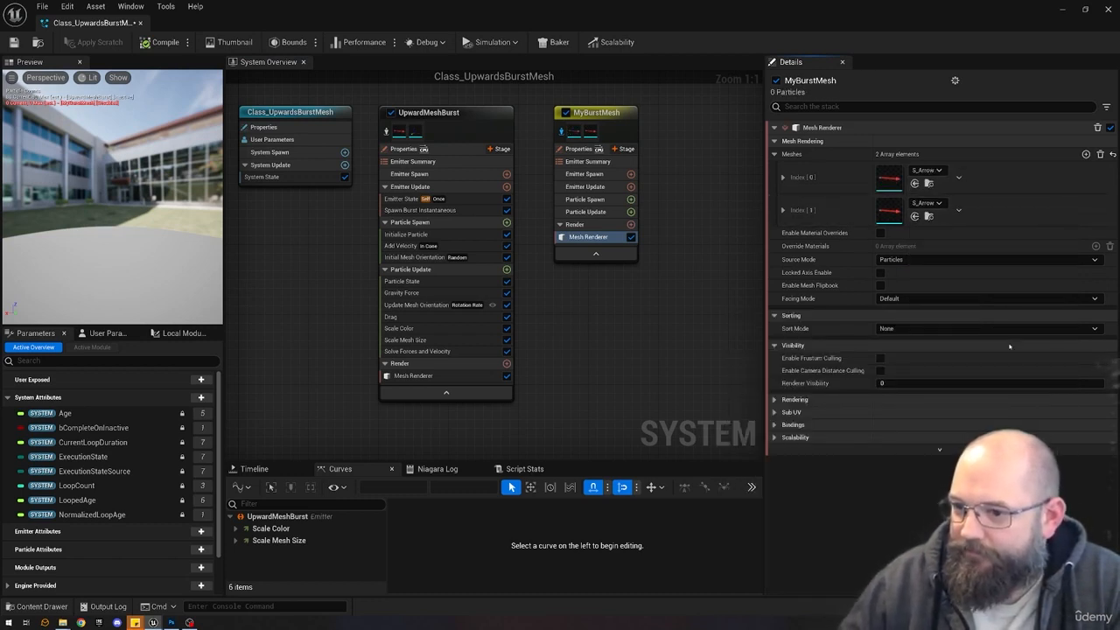
Enable material overrides on MyBurstMesh's Mesh Renderer, add one Override Materials element and expand it.
click(428, 375)
click(880, 233)
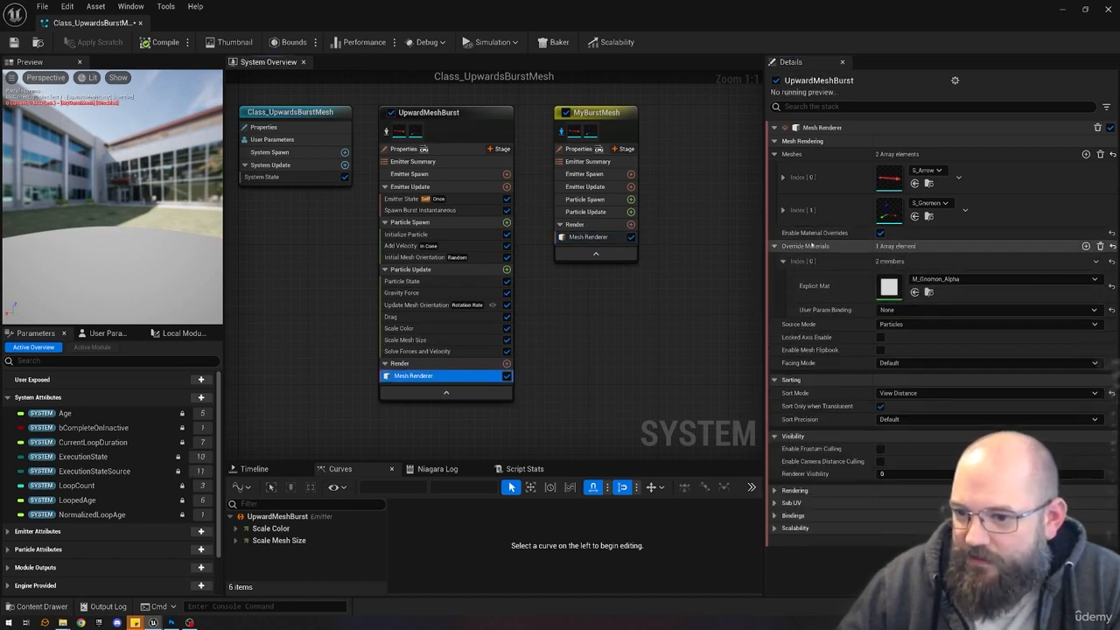
click(588, 237)
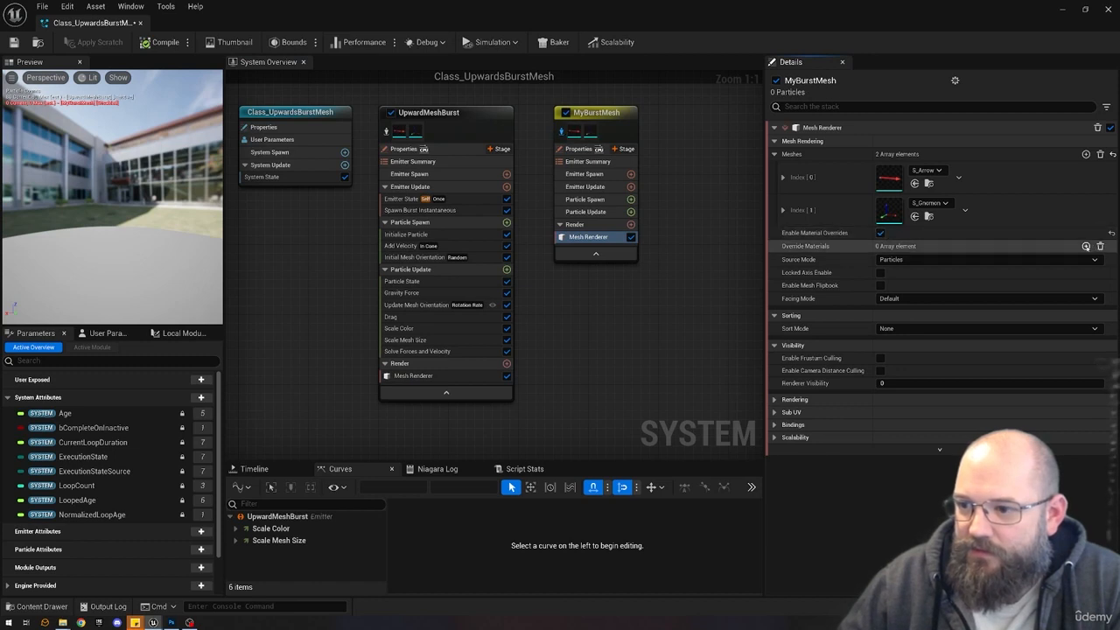
click(775, 246)
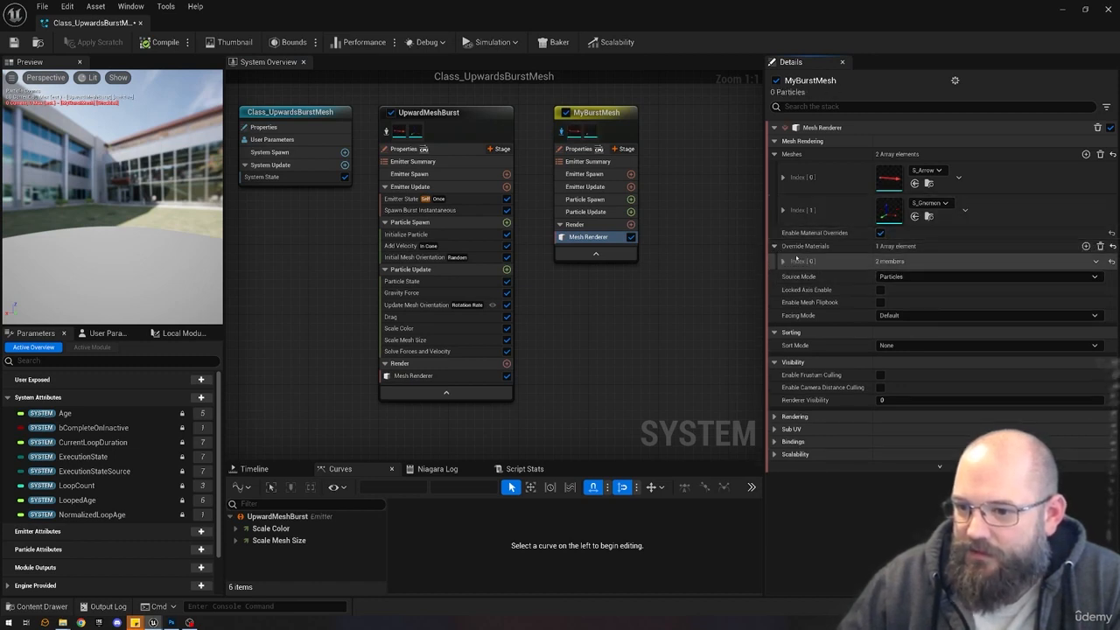
click(783, 262)
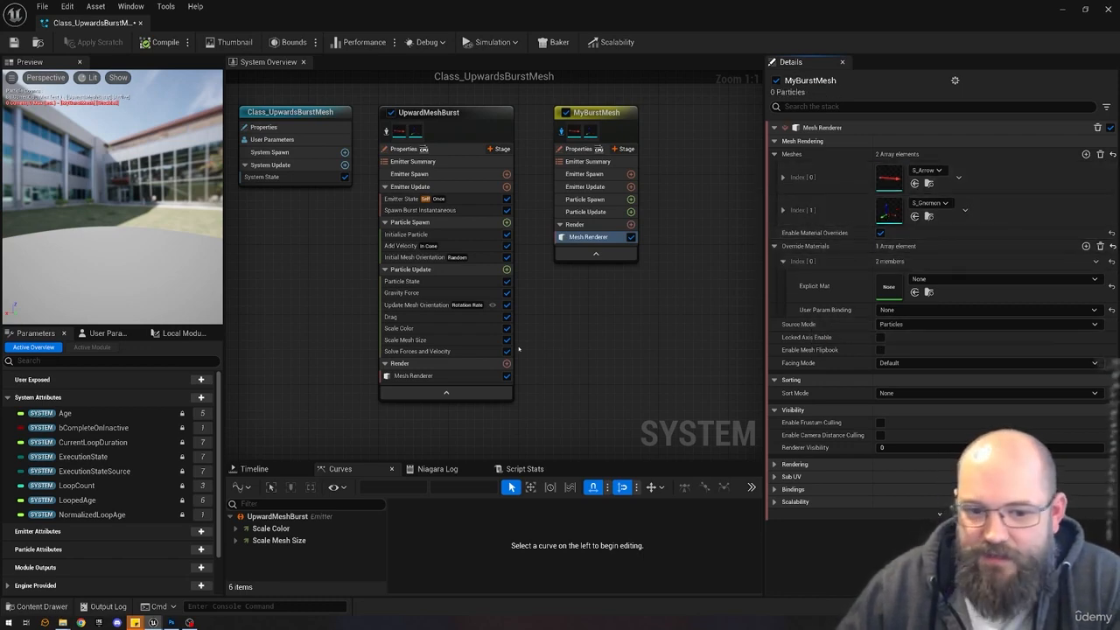
Locate UpwardMeshBurst's override material and assign M_Gnomon_Alpha as the Explicit Mat of MyBurstMesh's override element.
click(468, 374)
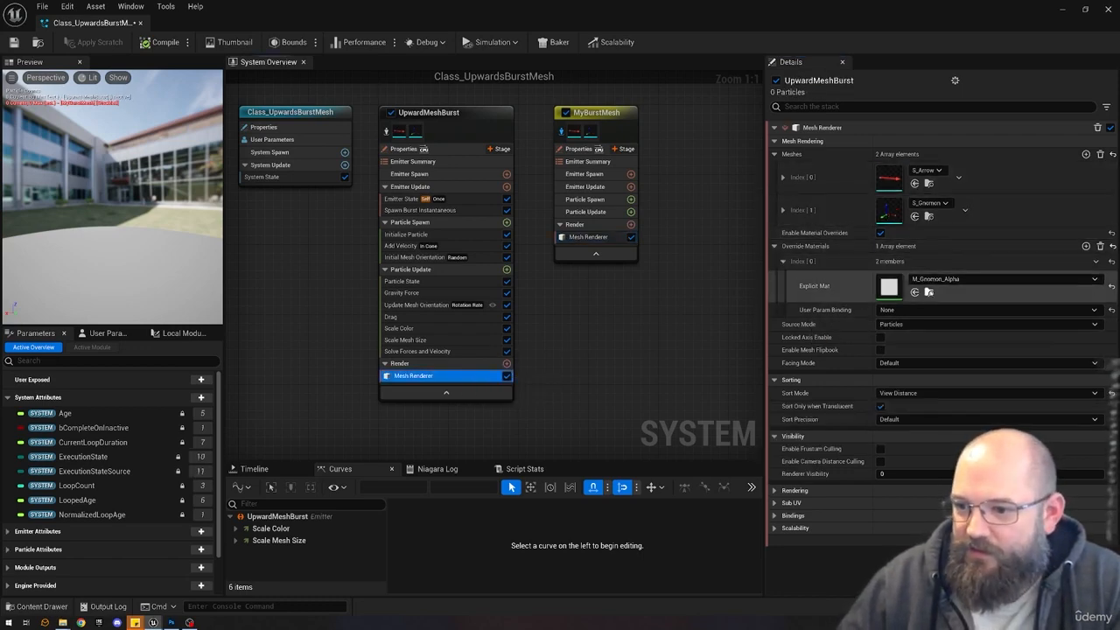
click(914, 291)
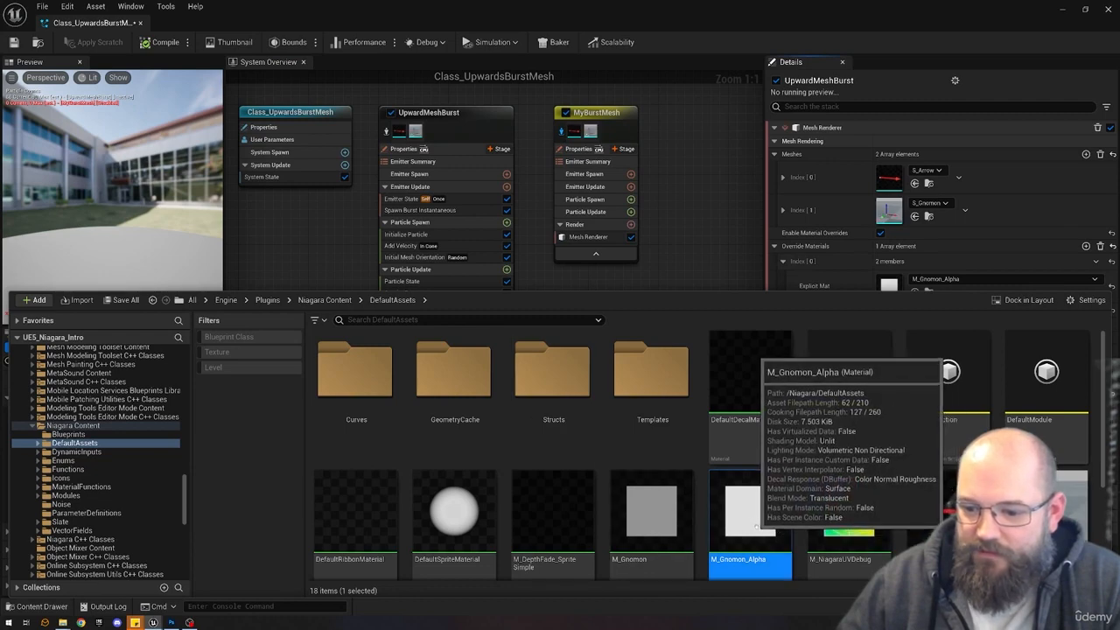
click(588, 237)
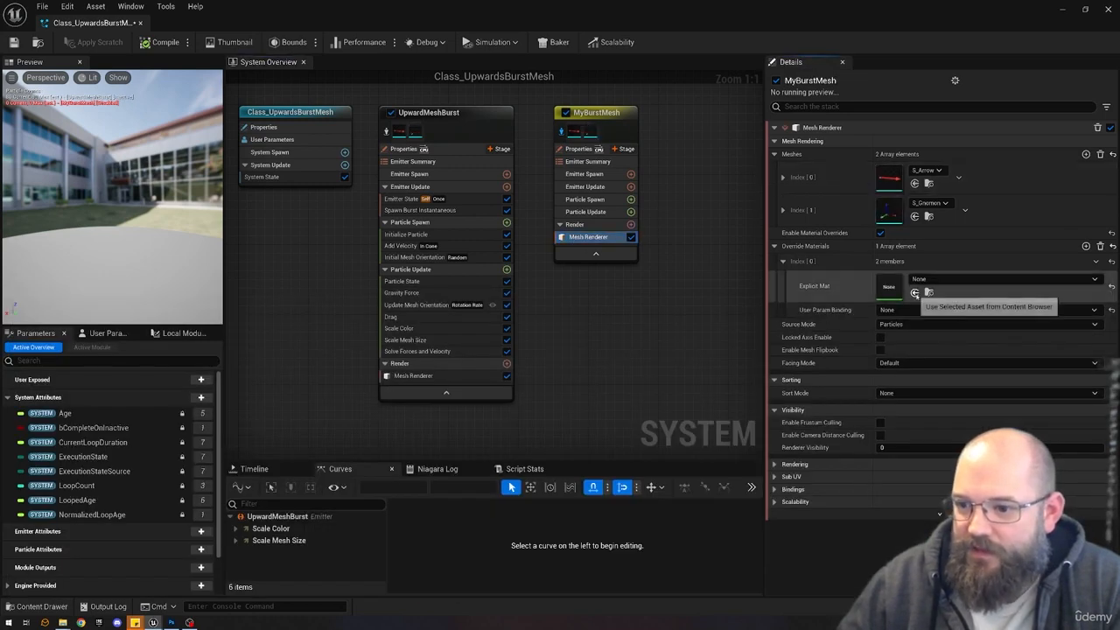
click(914, 293)
Set the Sort Mode of MyBurstMesh's Mesh Renderer to View Distance, comparing its settings with UpwardMeshBurst's Mesh Renderer.
click(445, 378)
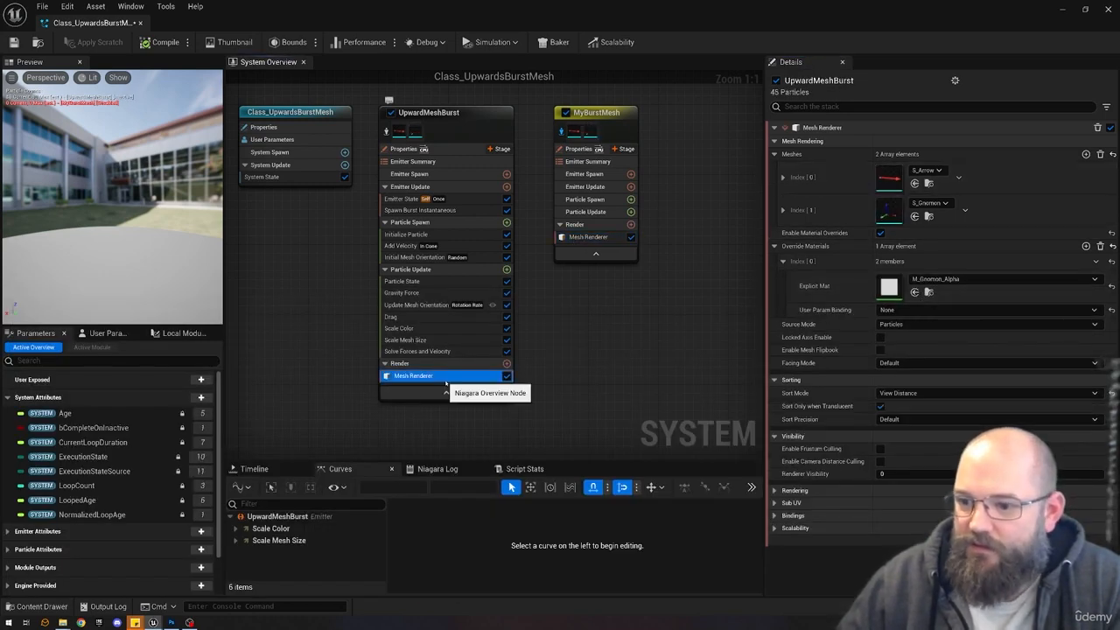
click(590, 237)
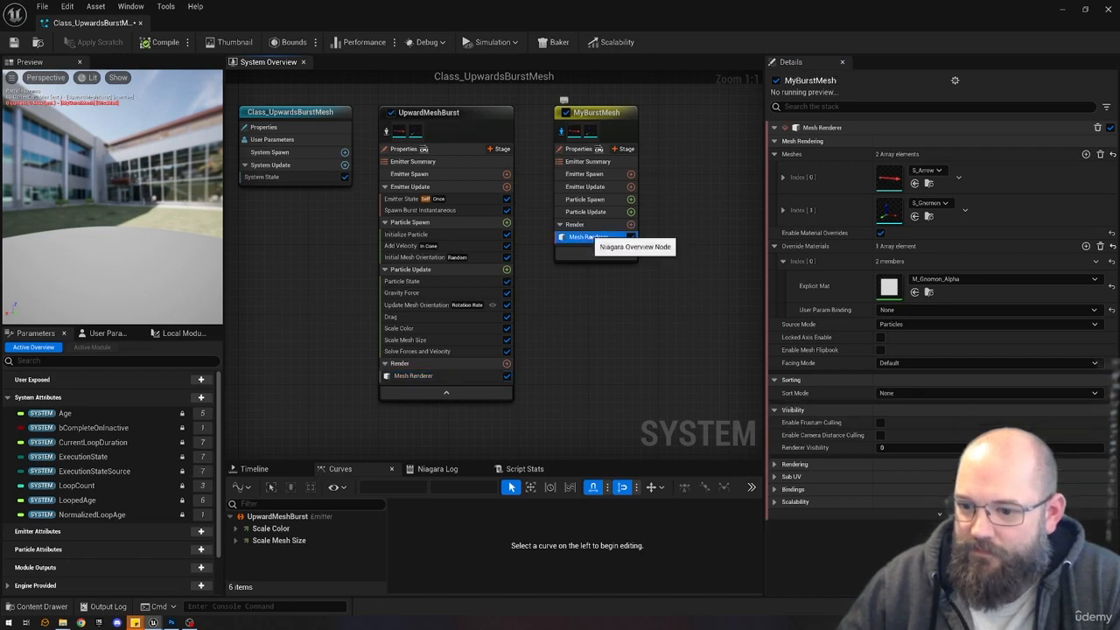
click(445, 375)
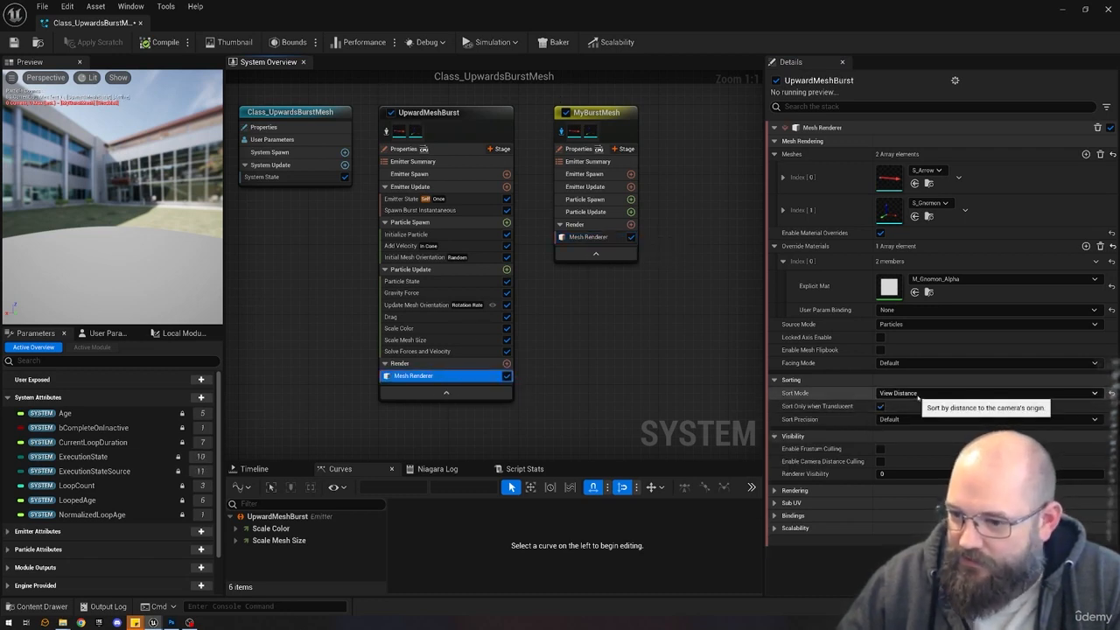
click(590, 239)
click(924, 393)
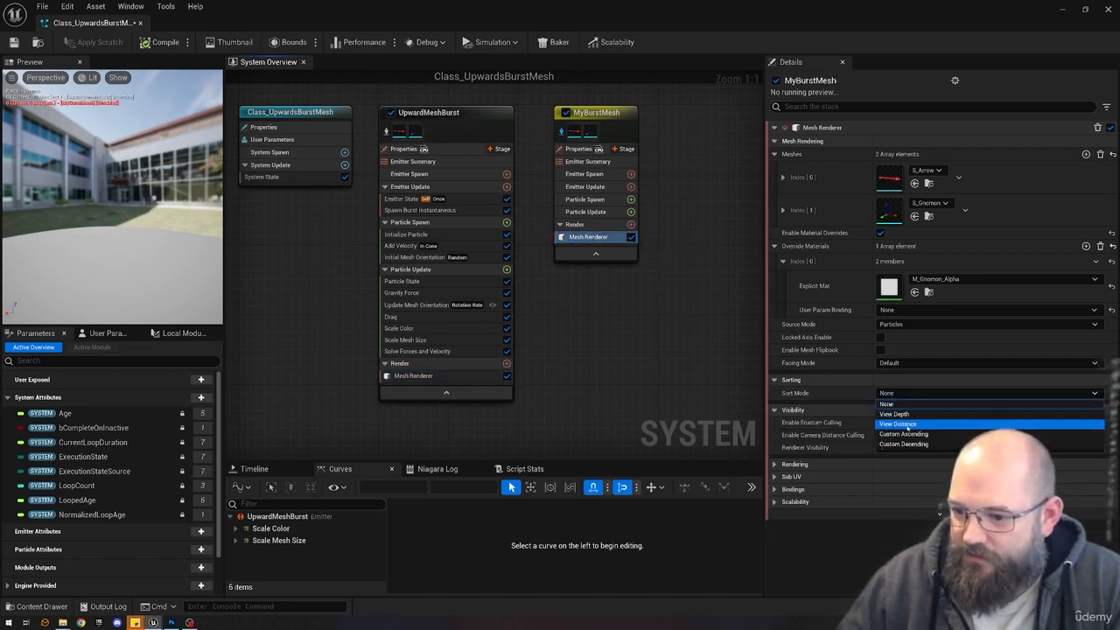
click(928, 393)
click(437, 376)
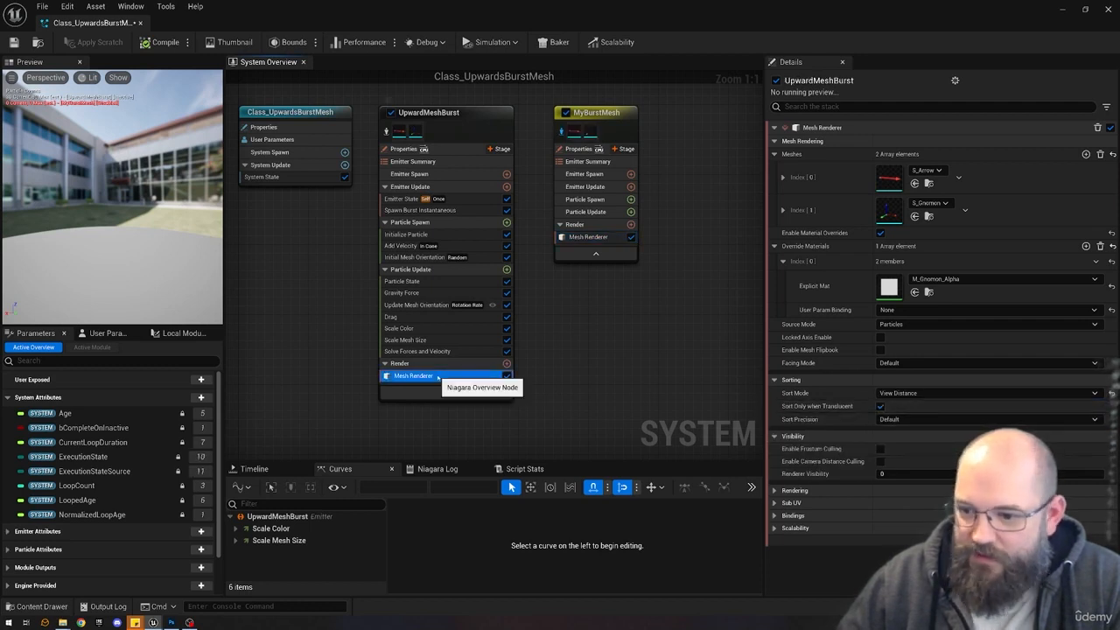
click(586, 237)
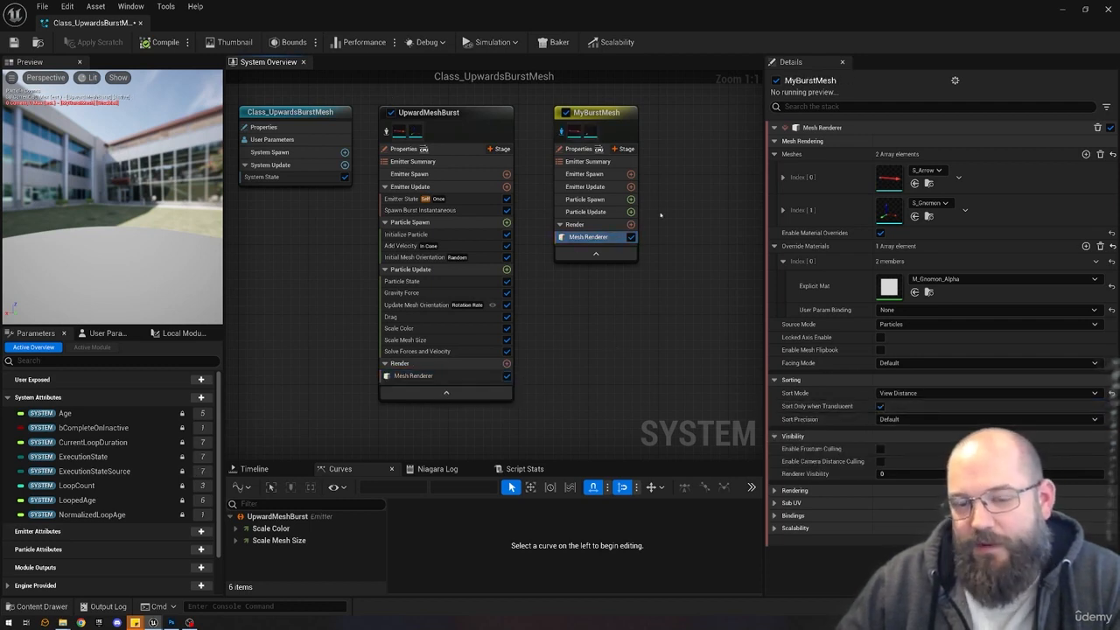
Compare the emitter properties of MyBurstMesh with those of UpwardMeshBurst.
right_drag(605, 302, 564, 300)
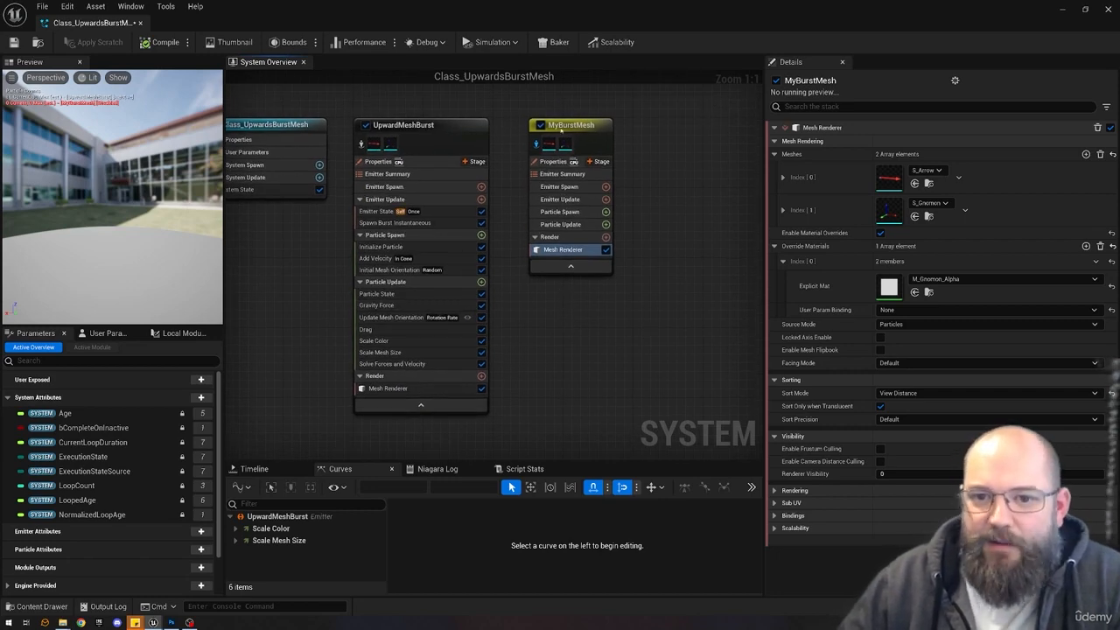
click(561, 129)
click(668, 229)
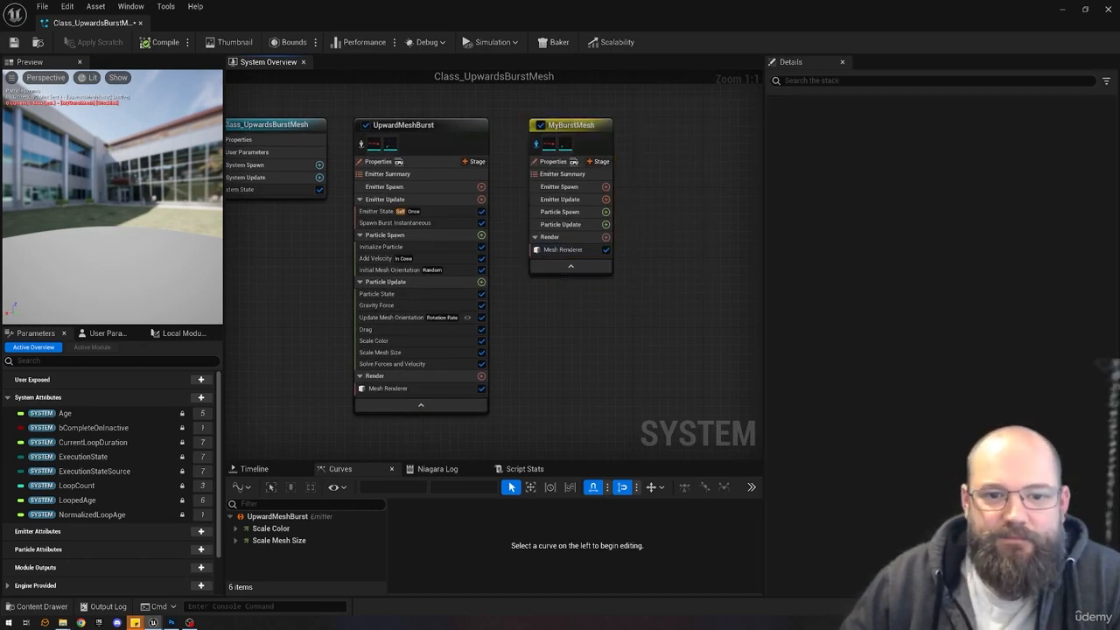
right_drag(606, 335, 657, 331)
right_drag(524, 165, 507, 159)
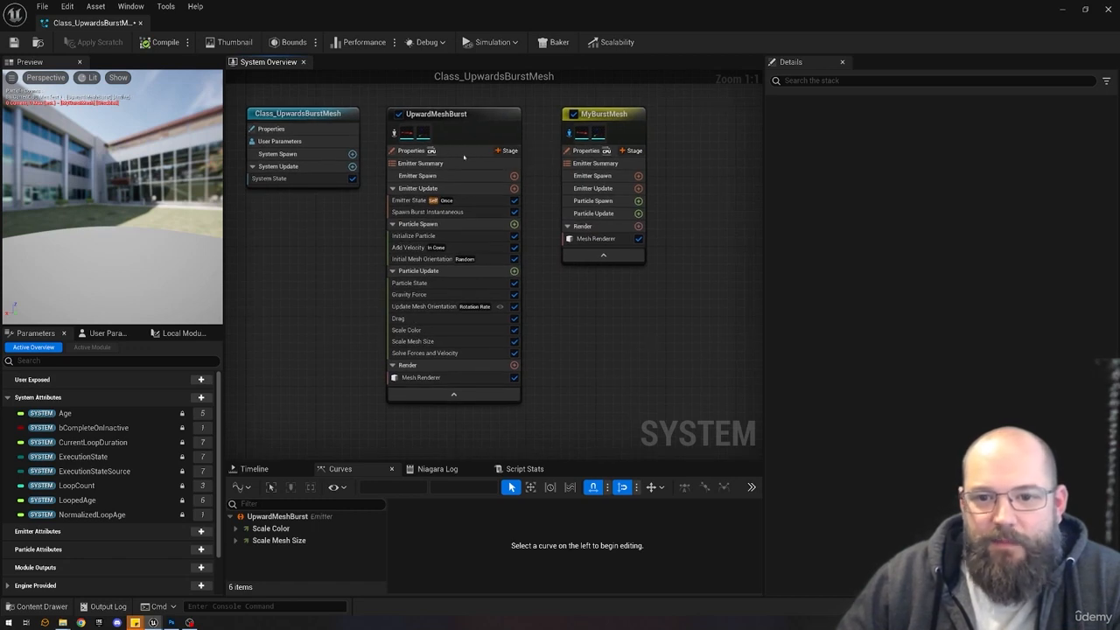
click(591, 150)
click(462, 150)
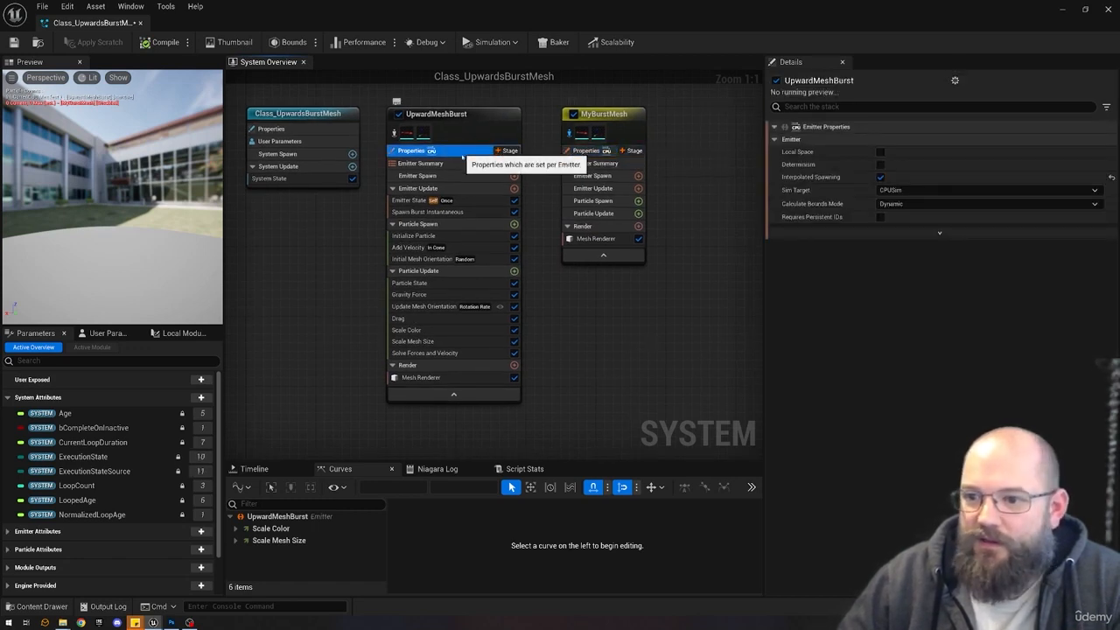
Add an Emitter State module to MyBurstMesh's Emitter Update stage, using UpwardMeshBurst's Emitter State as reference.
click(593, 188)
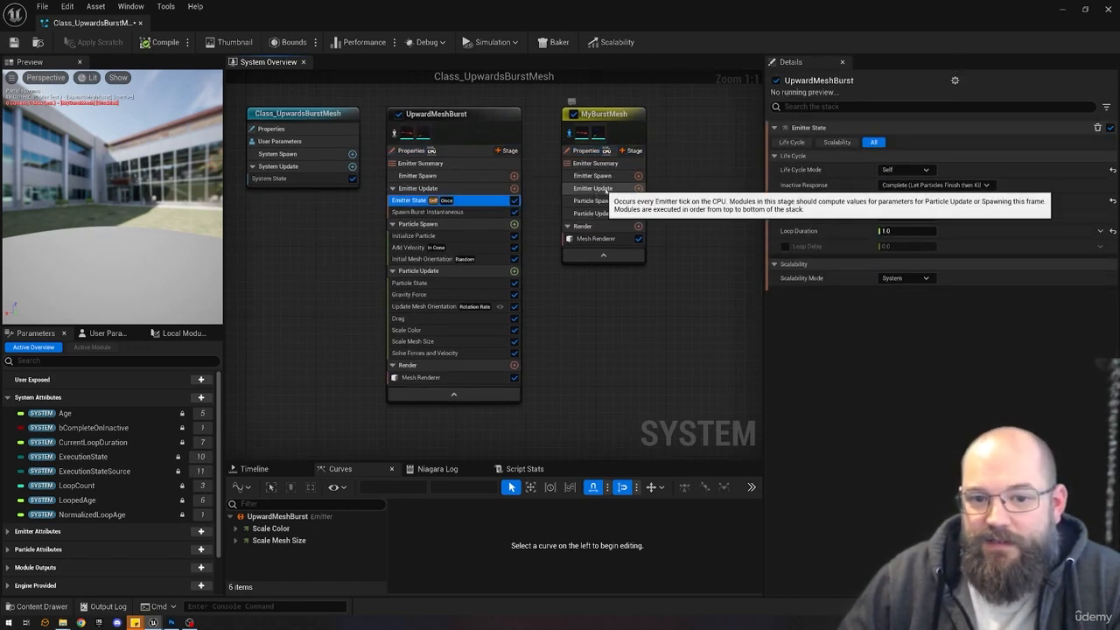
click(639, 189)
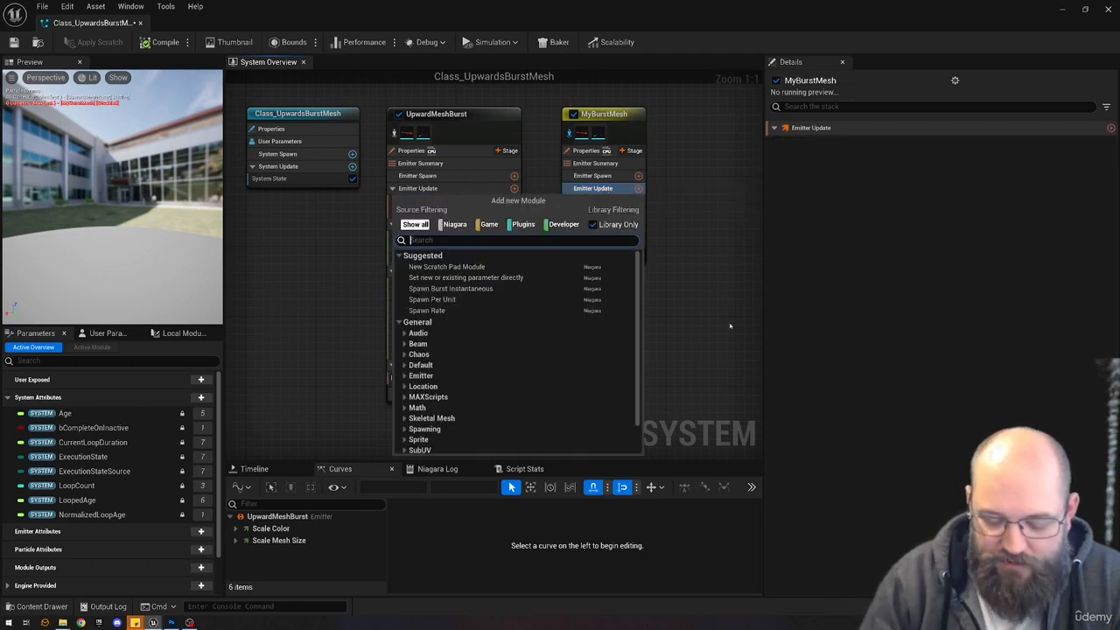
text(emitt)
key(Return)
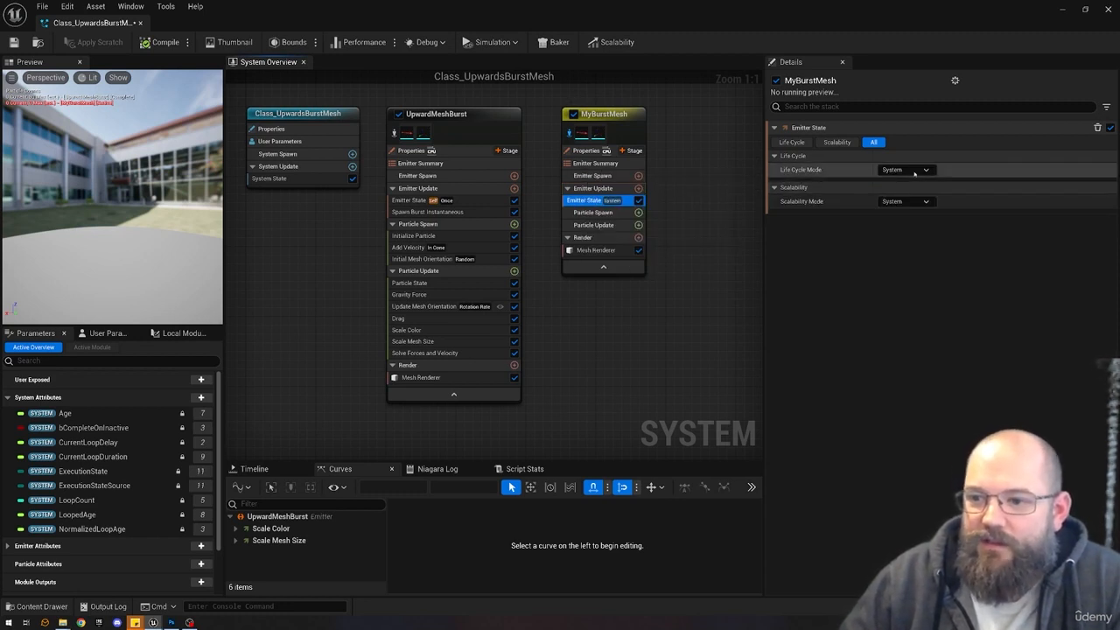
Switch MyBurstMesh's Life Cycle Mode to Self and back to System, and inspect the system's System State settings.
click(918, 171)
click(900, 198)
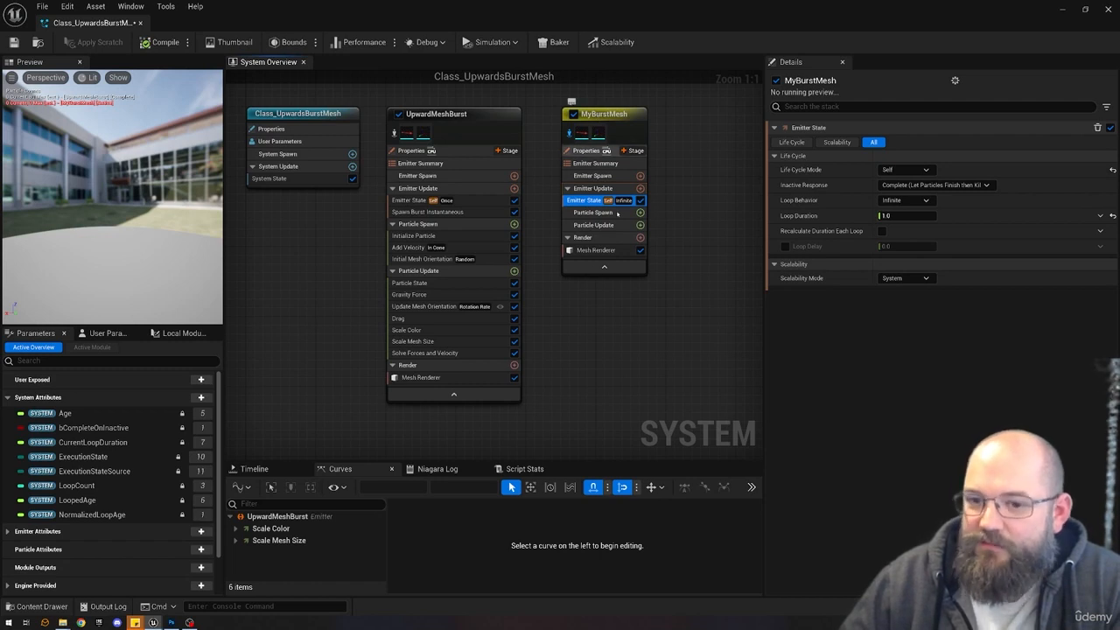
click(905, 170)
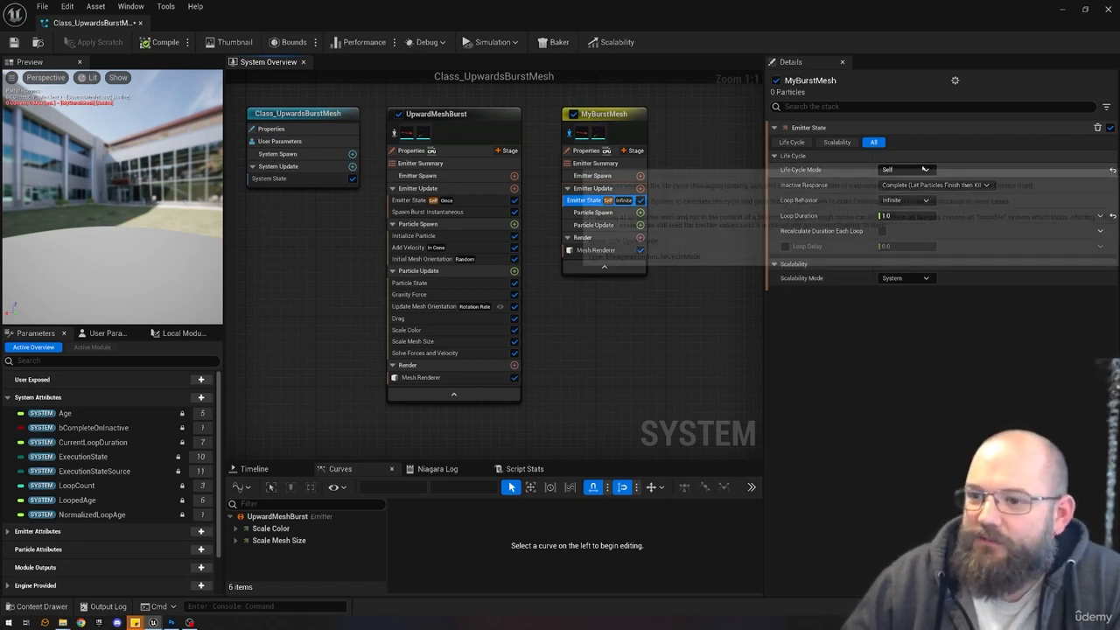
click(901, 189)
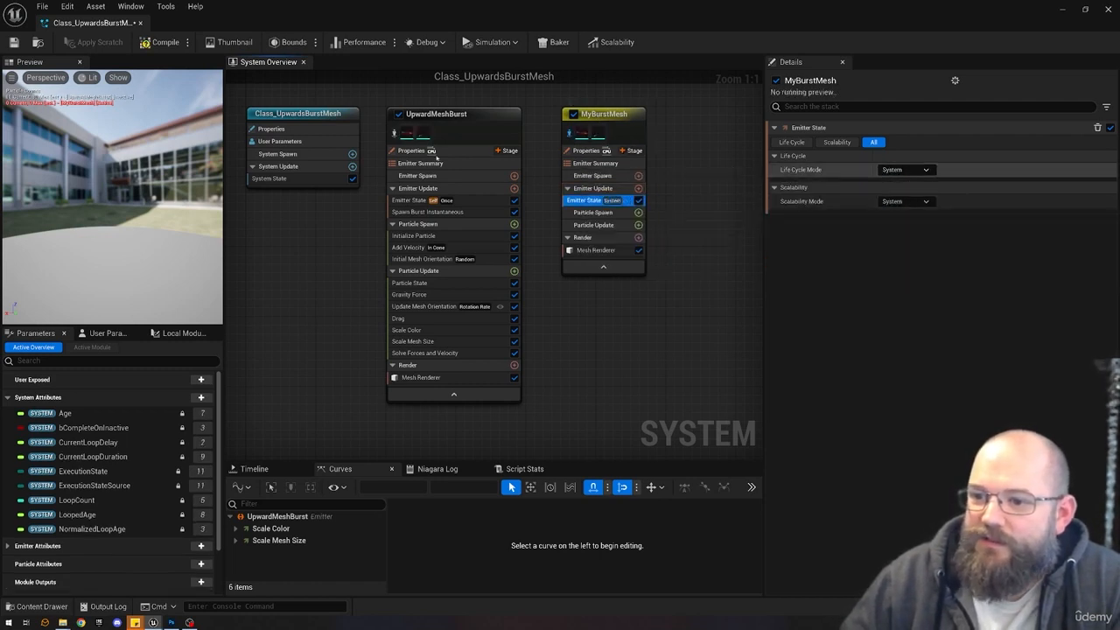
click(278, 179)
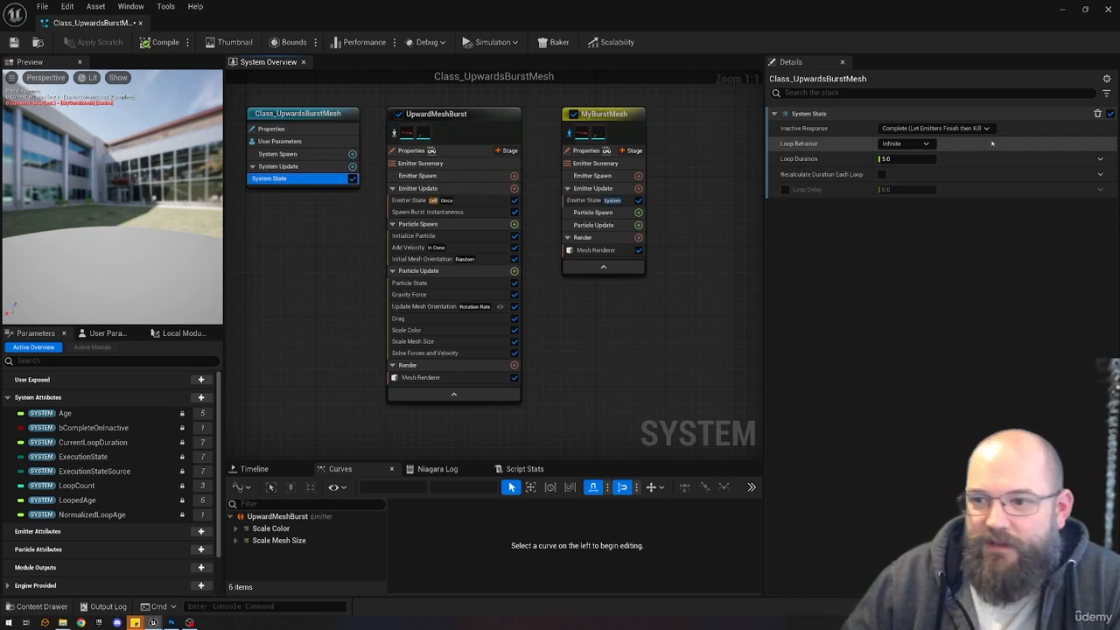
Set MyBurstMesh's Emitter State to Life Cycle Mode Self and Loop Behavior Once, using UpwardMeshBurst's Emitter State as reference.
mouse_move(902, 147)
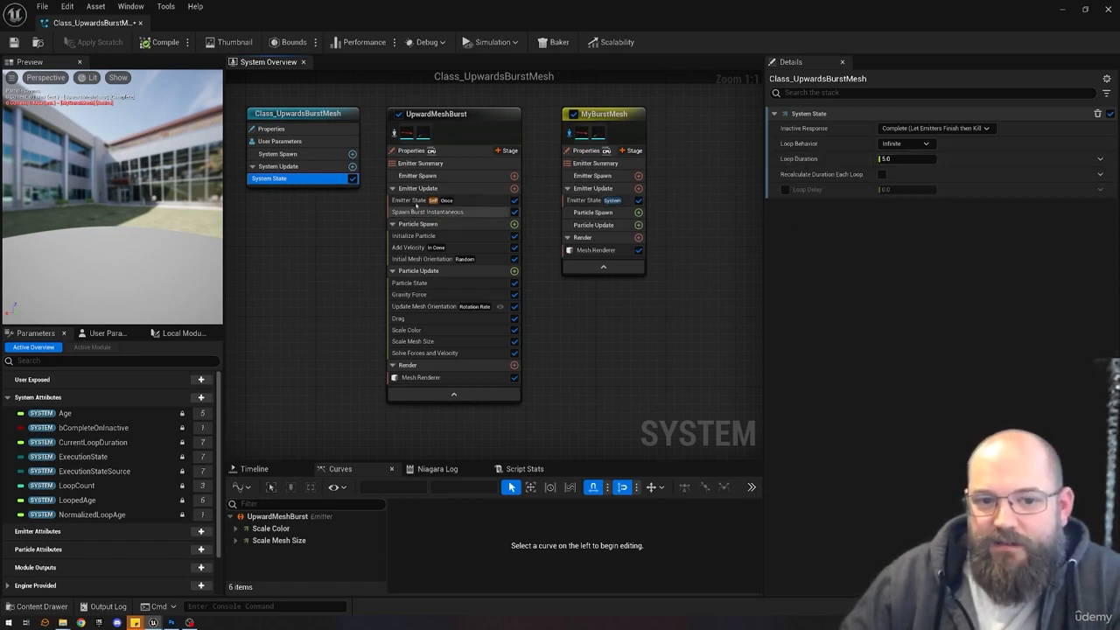
click(584, 200)
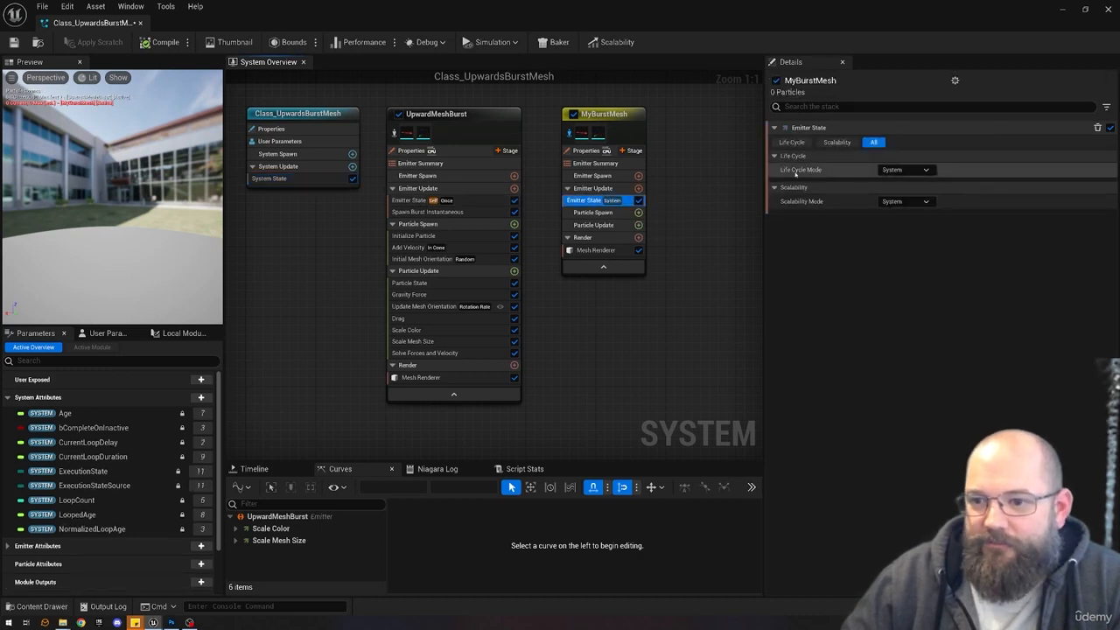
click(901, 170)
click(895, 192)
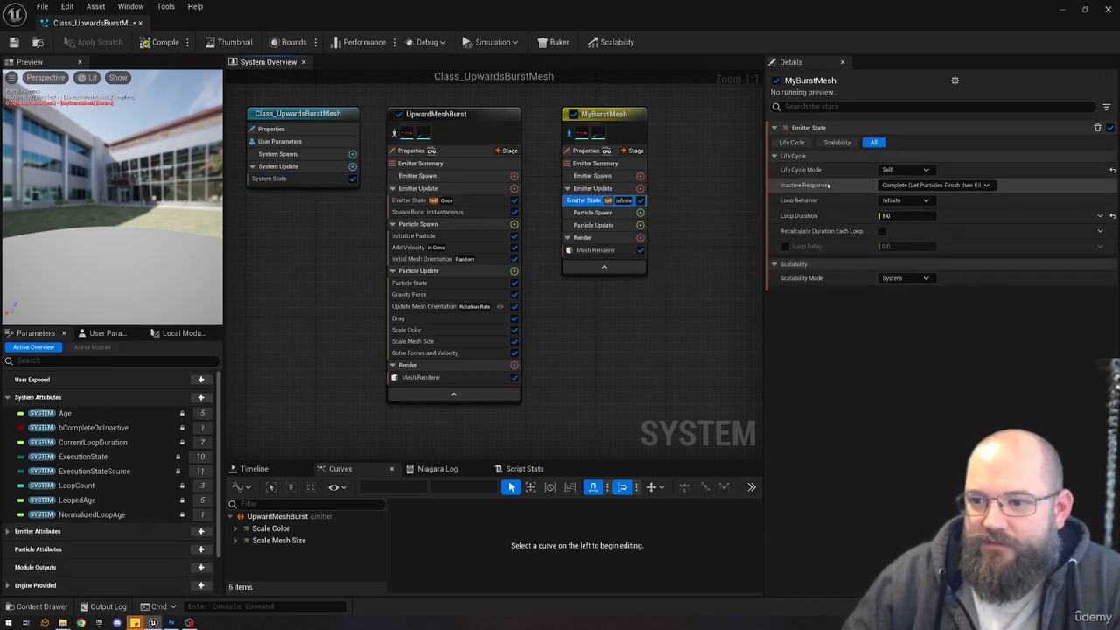
click(424, 200)
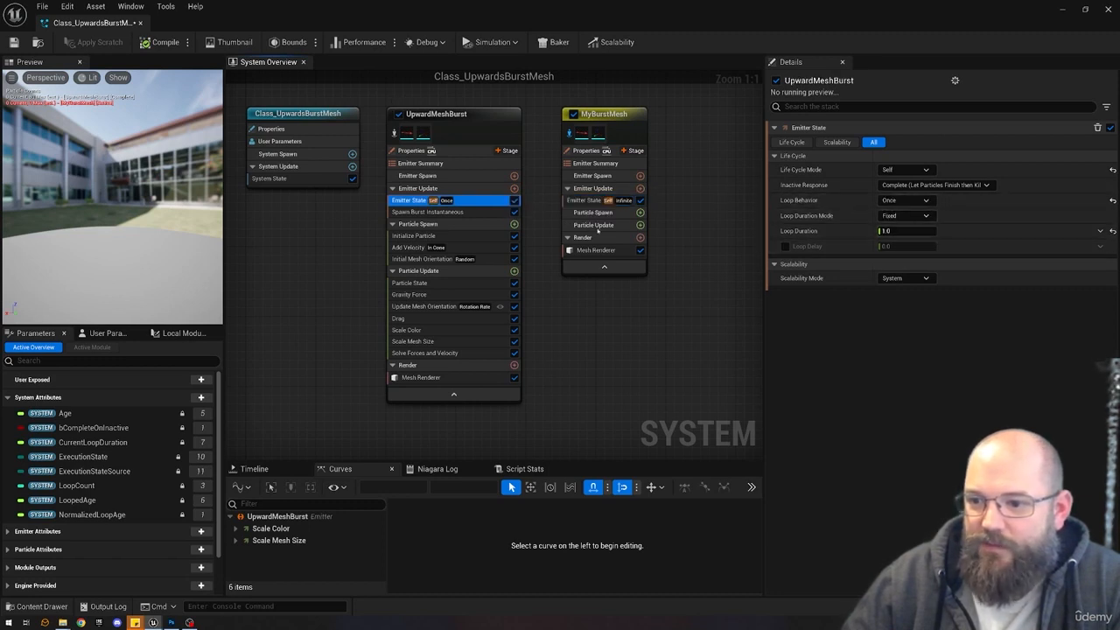
click(577, 200)
click(905, 200)
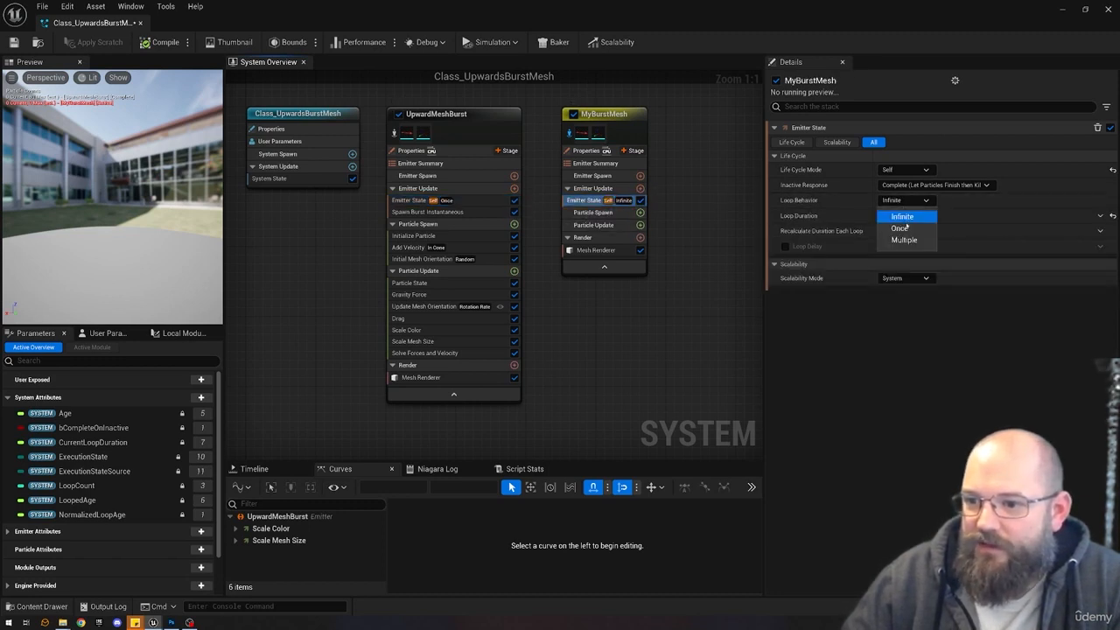
click(907, 231)
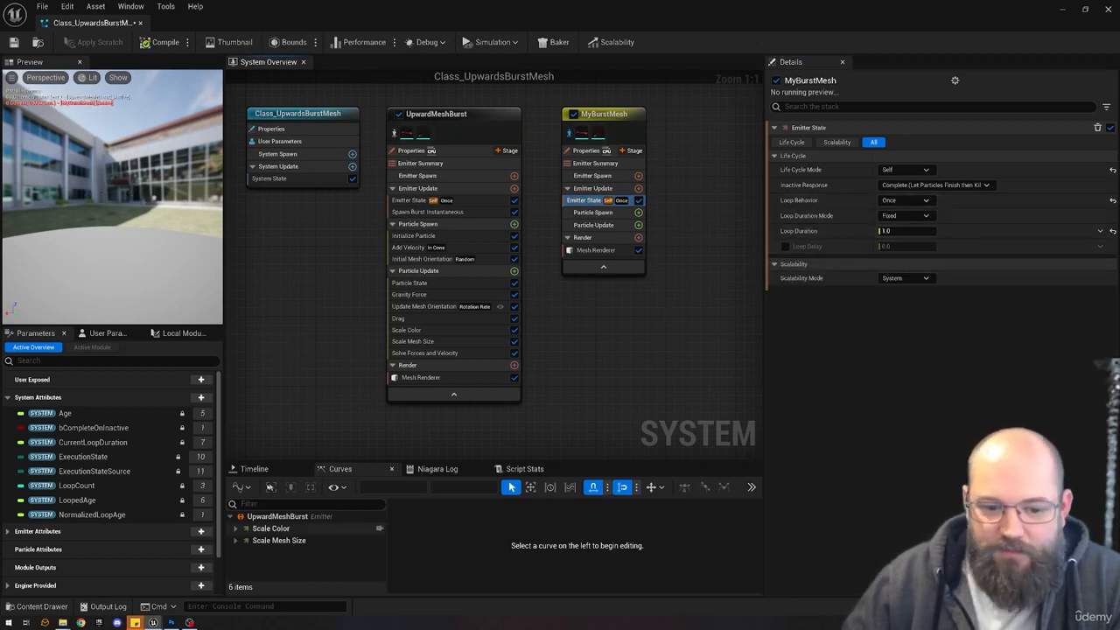
Stretch UpwardMeshBurst's timeline section to about 3.49 seconds and check the Loop Duration in its Emitter State.
click(254, 469)
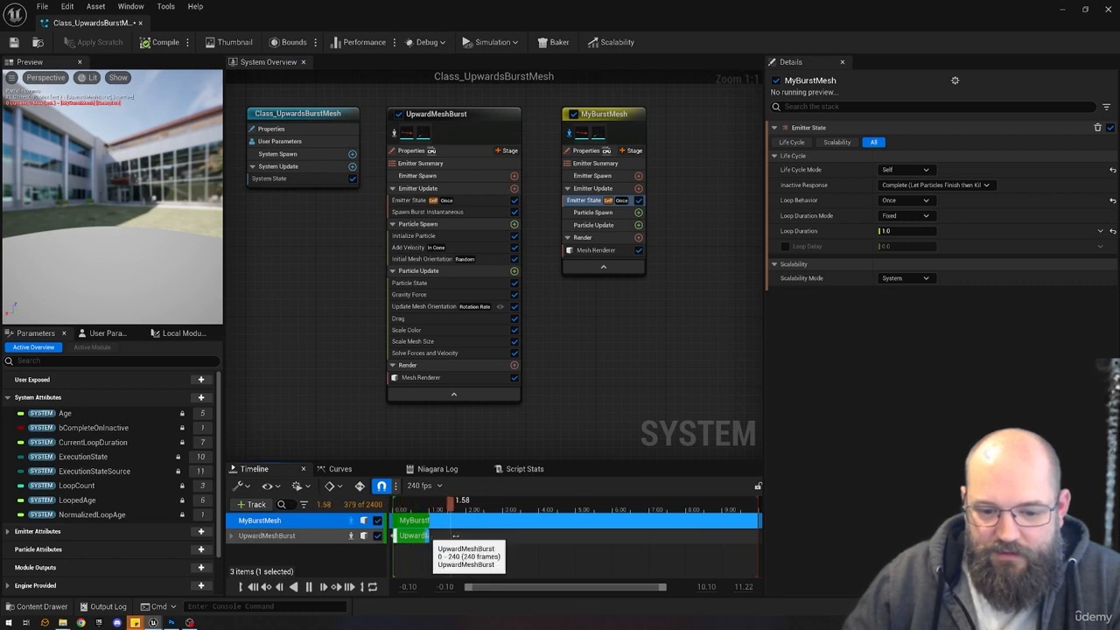
drag(455, 535, 520, 536)
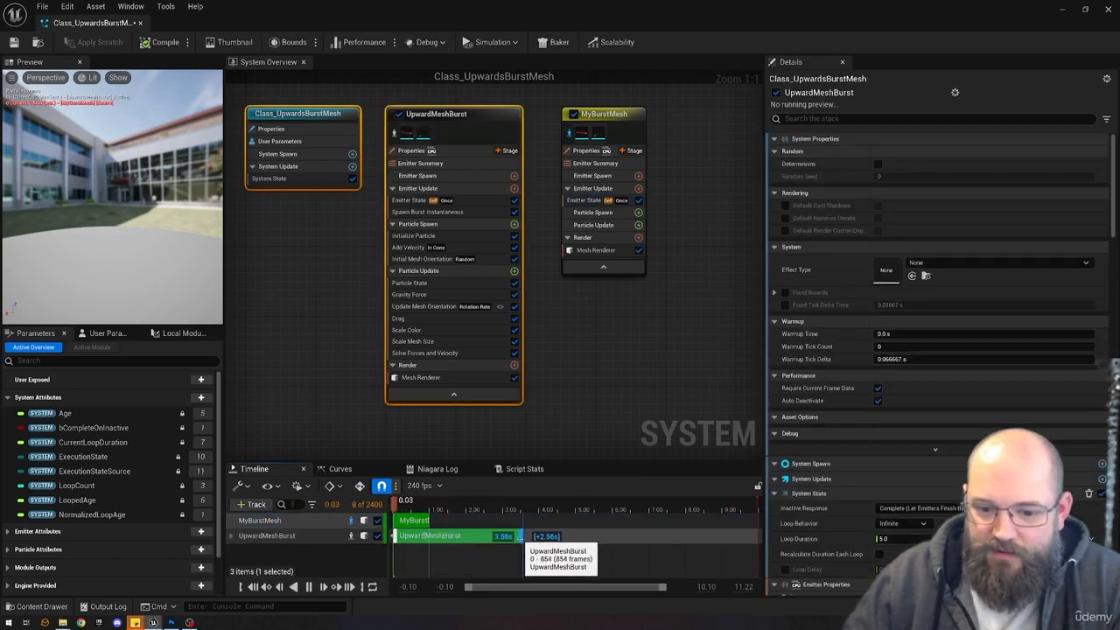
click(422, 200)
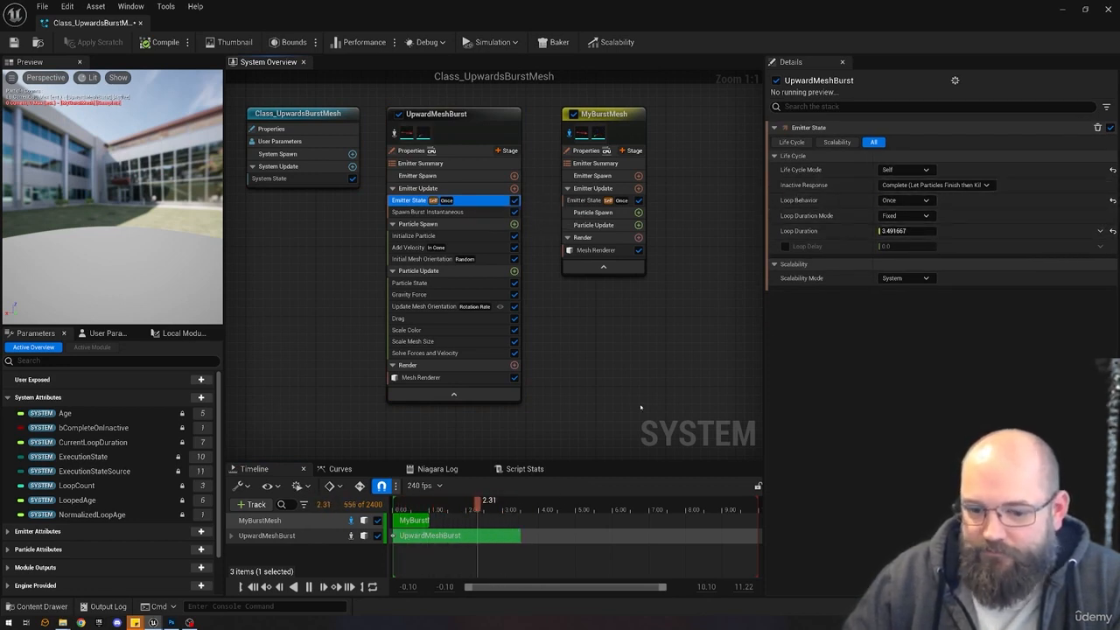
scroll(640, 407, down, 1)
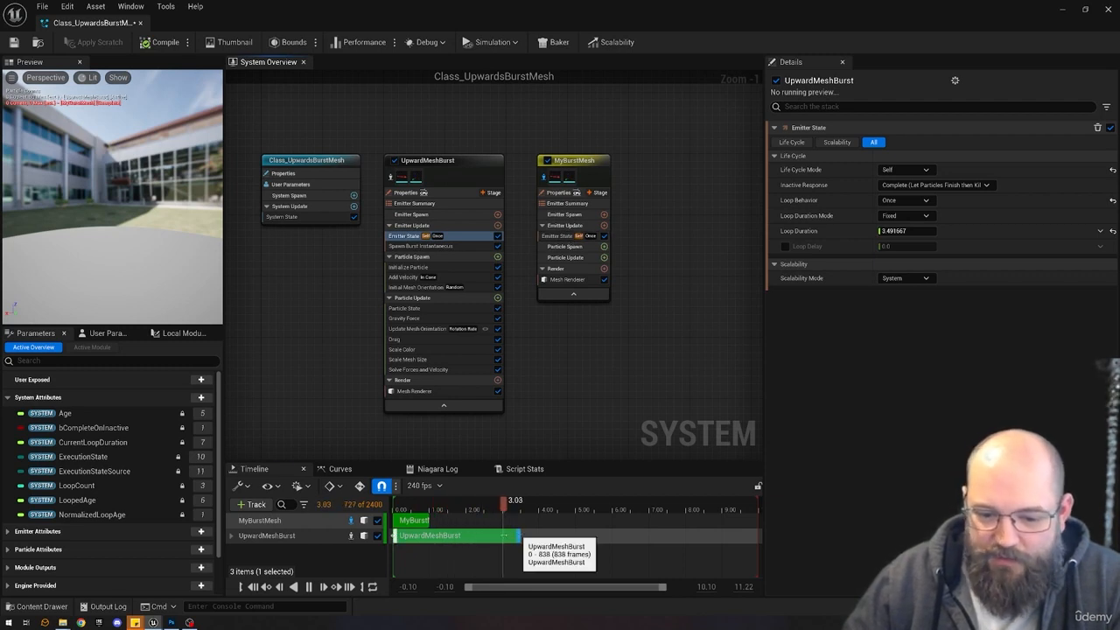
Shorten UpwardMeshBurst's timeline section, set its Loop Duration to 1.0, and check MyBurstMesh's Emitter State against it.
drag(519, 535, 439, 524)
click(906, 231)
text(1)
key(Tab)
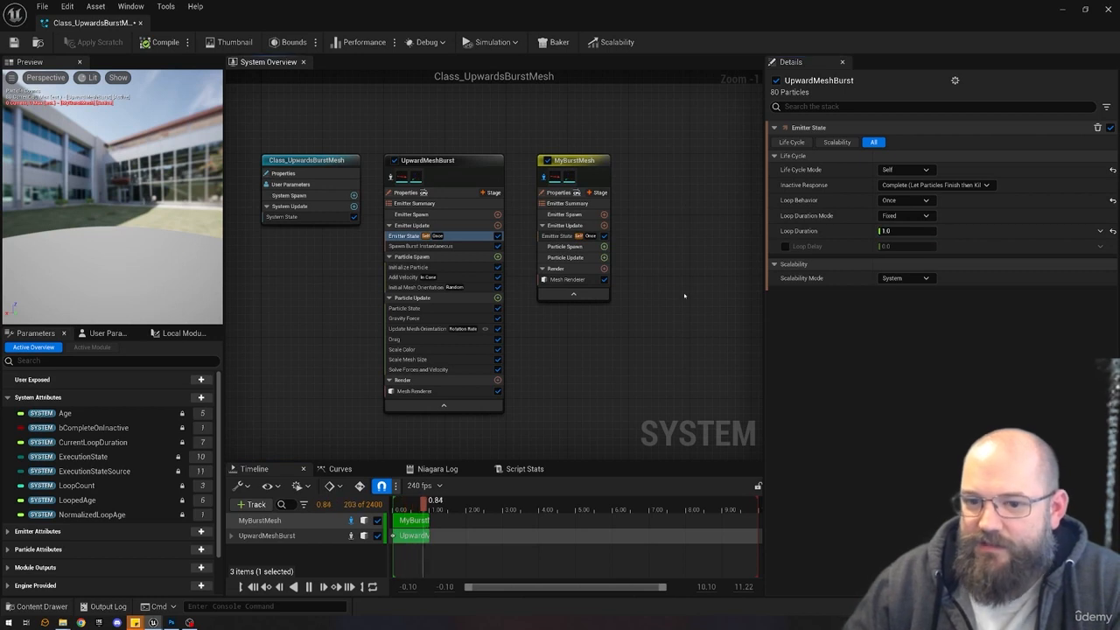
click(578, 237)
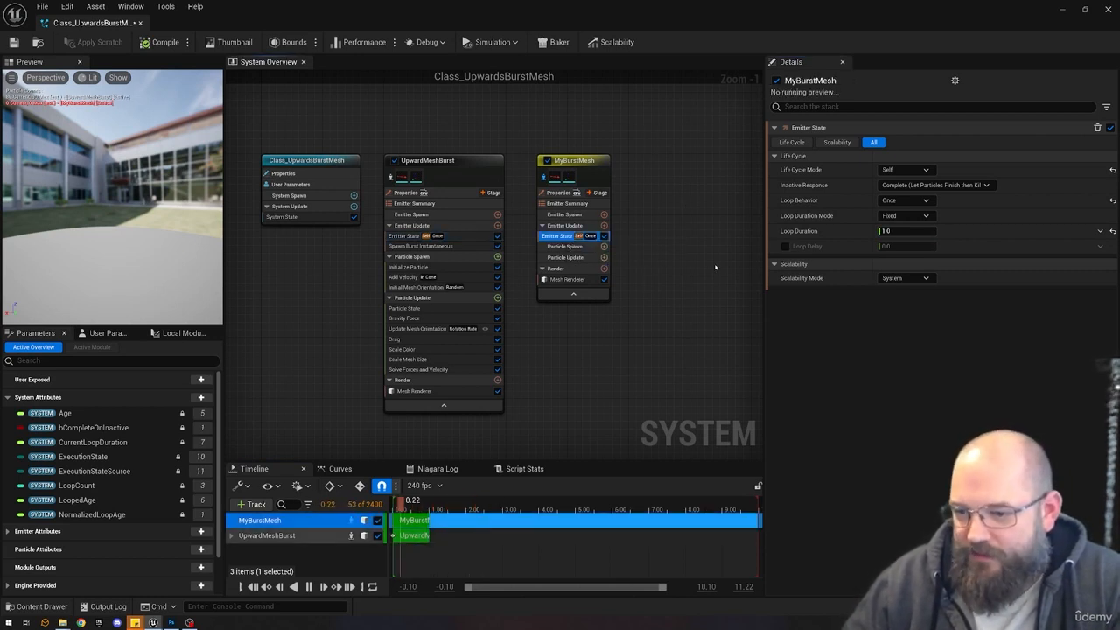
Add a Spawn Burst Instantaneous module to MyBurstMesh's Emitter Update stage, using UpwardMeshBurst's module as reference.
click(445, 246)
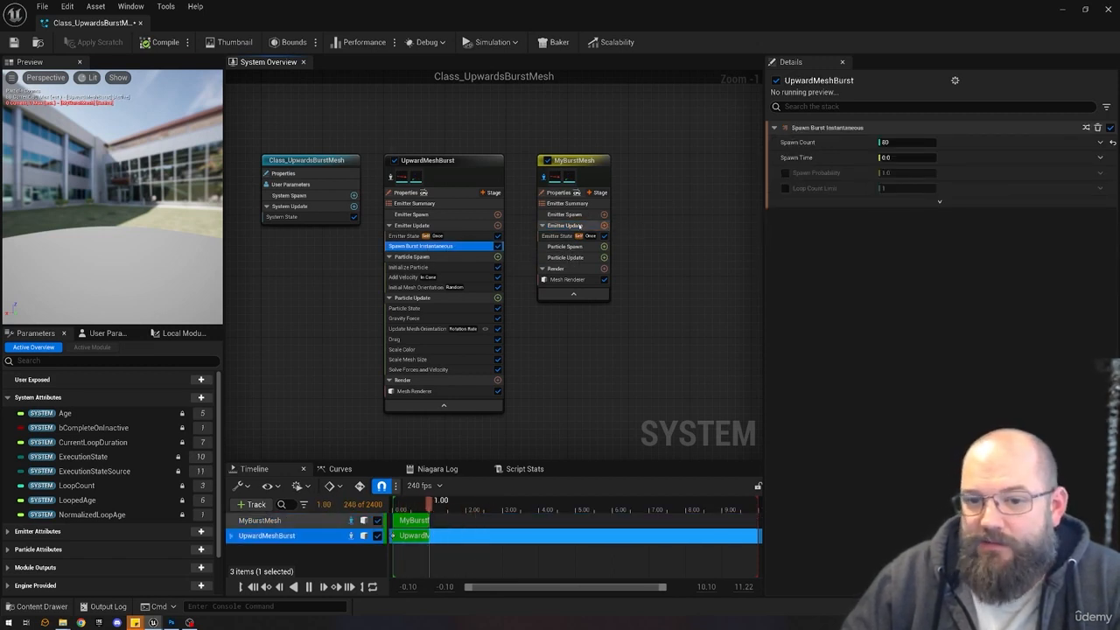
click(578, 226)
click(603, 226)
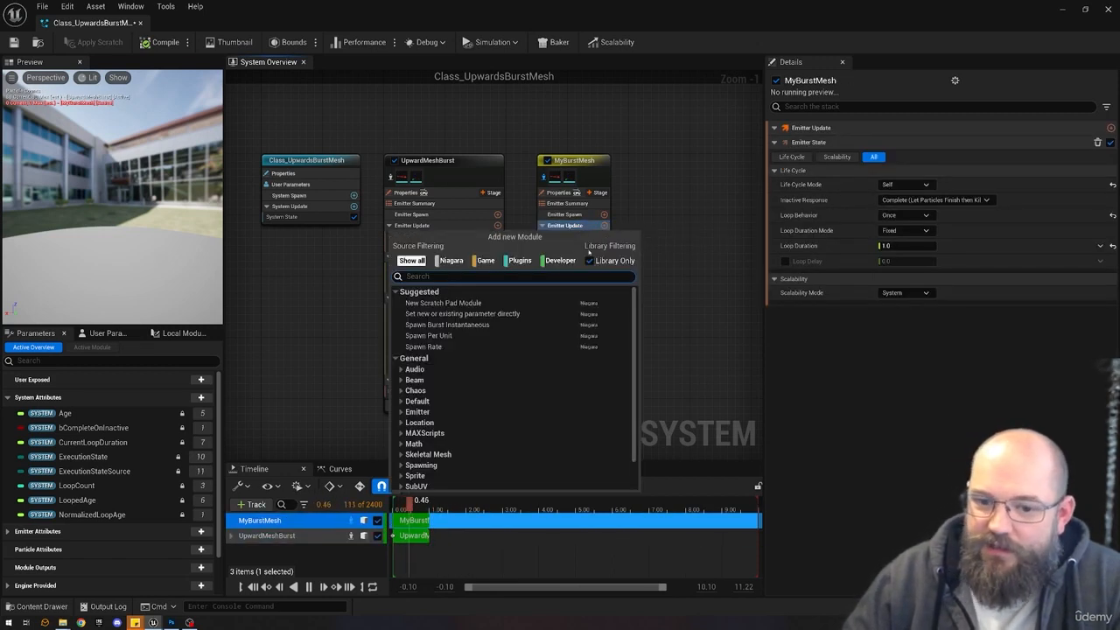
click(419, 326)
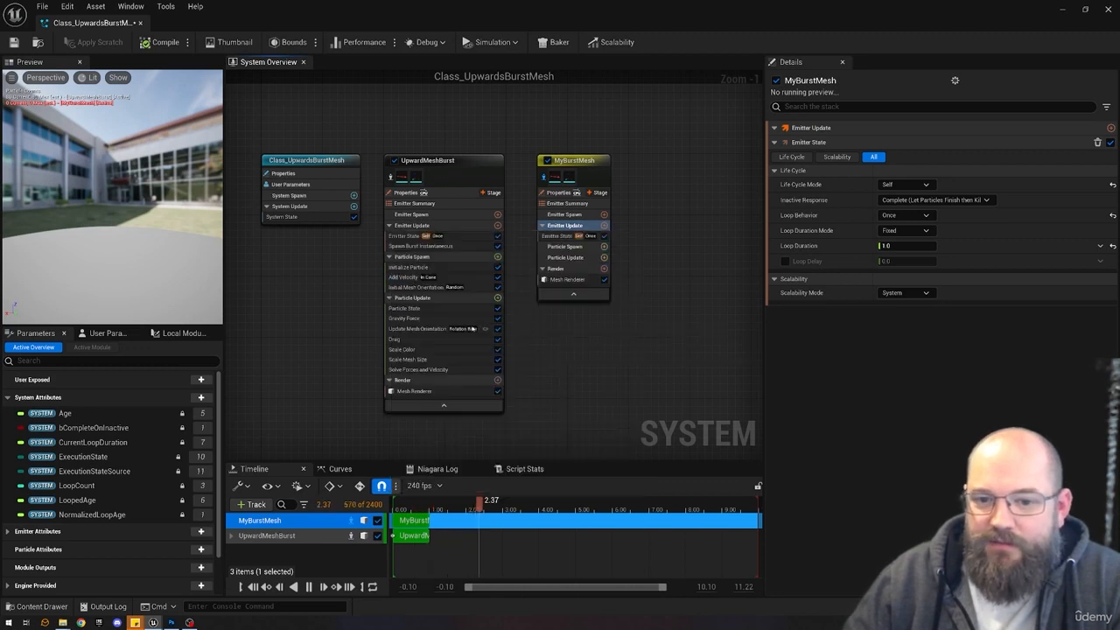
Set the Spawn Count of MyBurstMesh's Spawn Burst Instantaneous module to 80, matching UpwardMeshBurst.
click(905, 143)
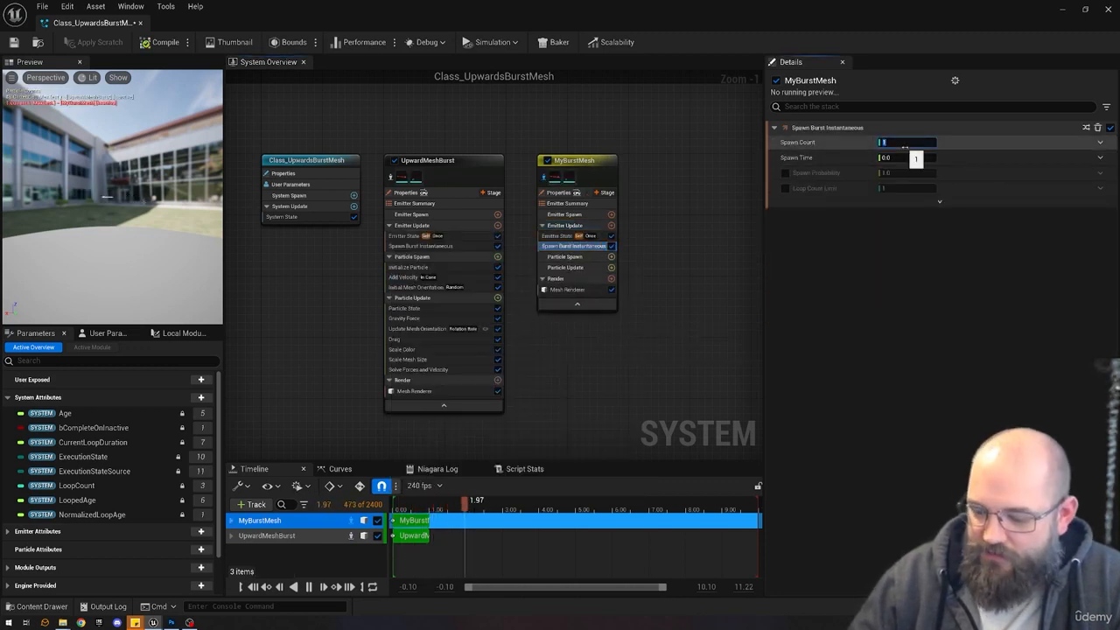
click(420, 246)
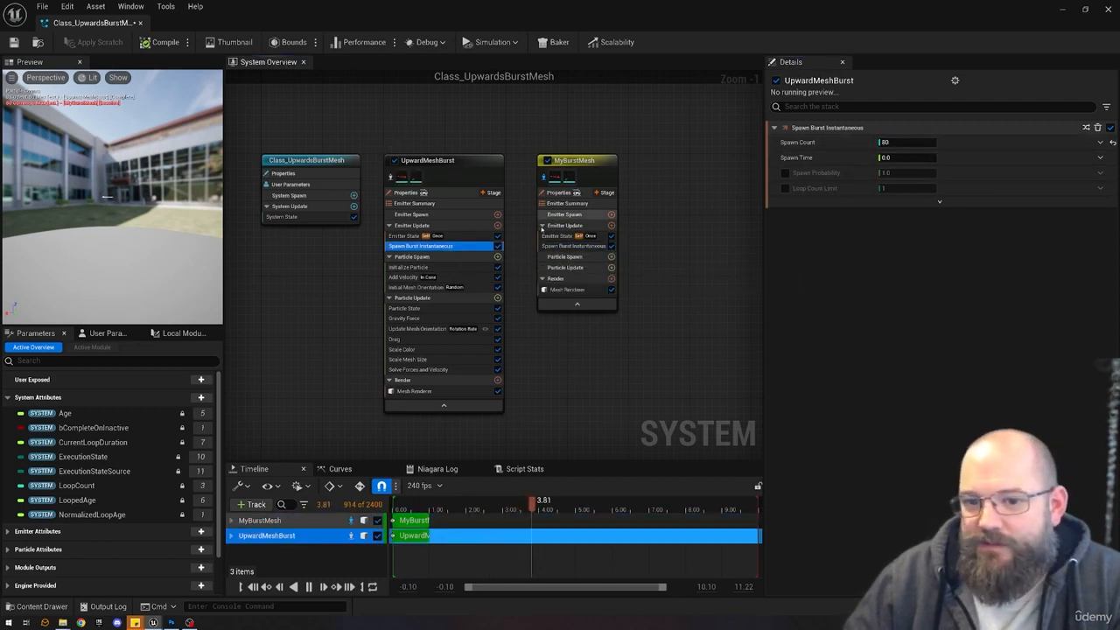
click(890, 141)
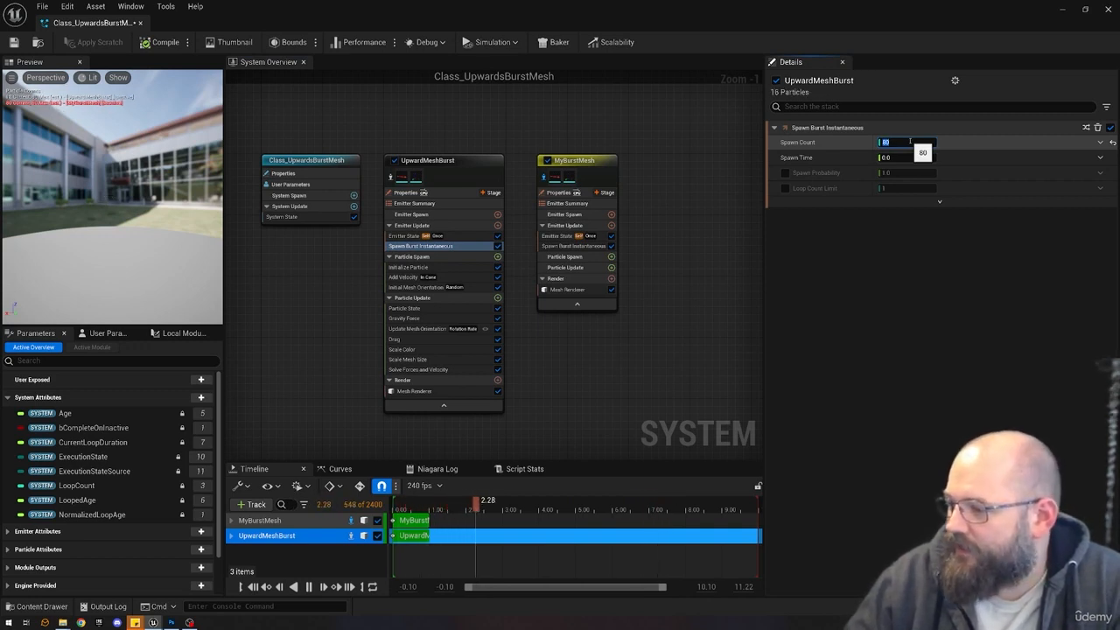
click(694, 231)
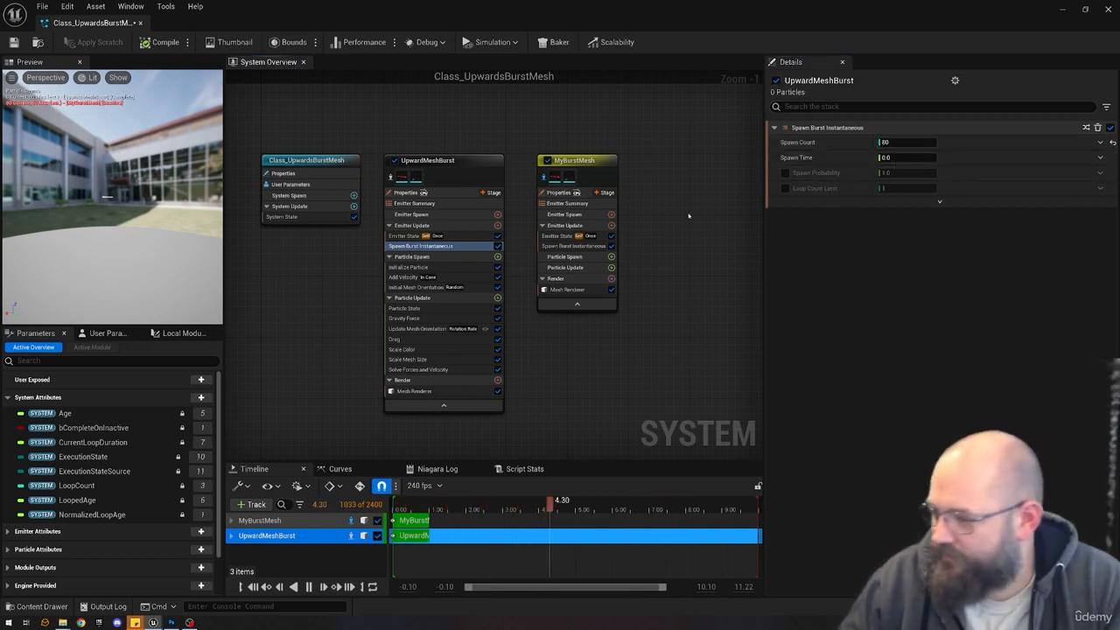
click(573, 246)
click(564, 235)
click(573, 246)
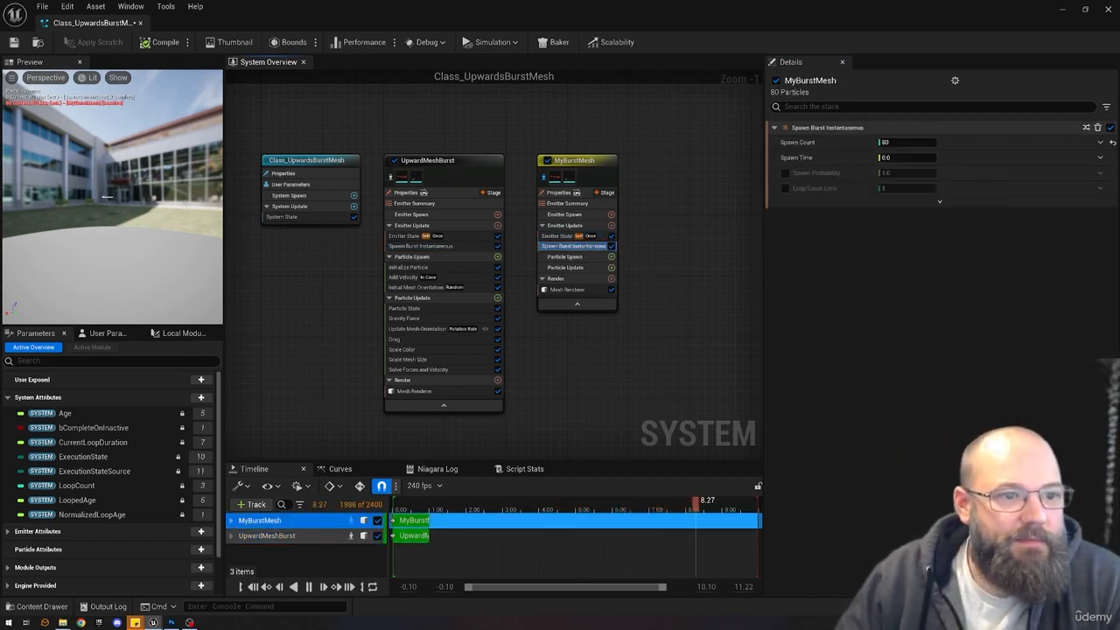
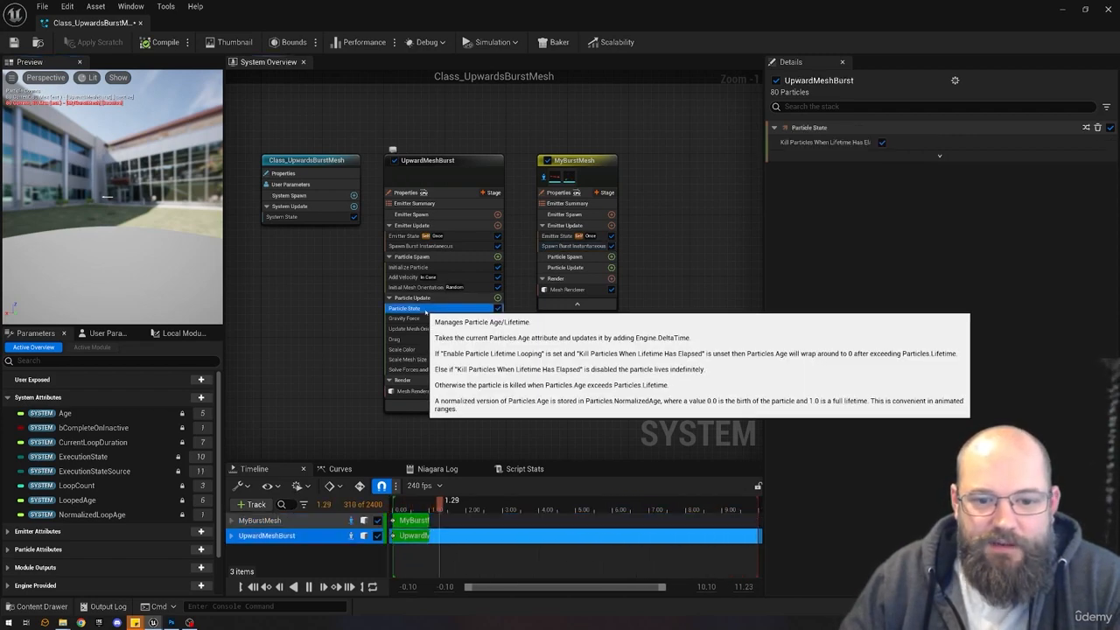
Add a Particle State module to MyBurstMesh's Particle Update stage, using UpwardMeshBurst's Particle State as reference.
click(431, 308)
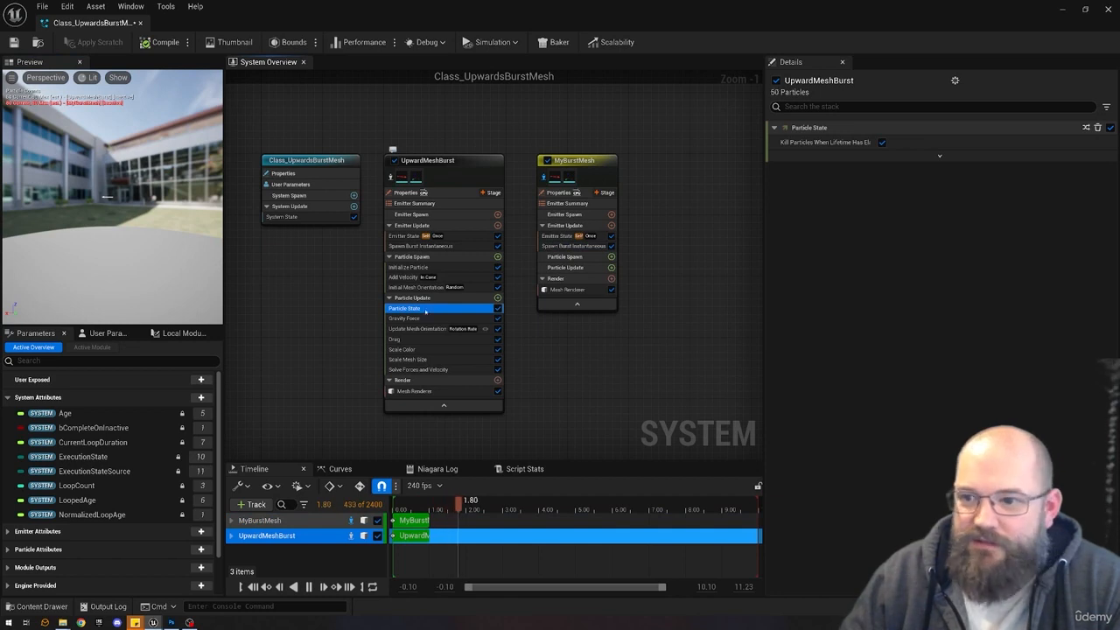
click(610, 267)
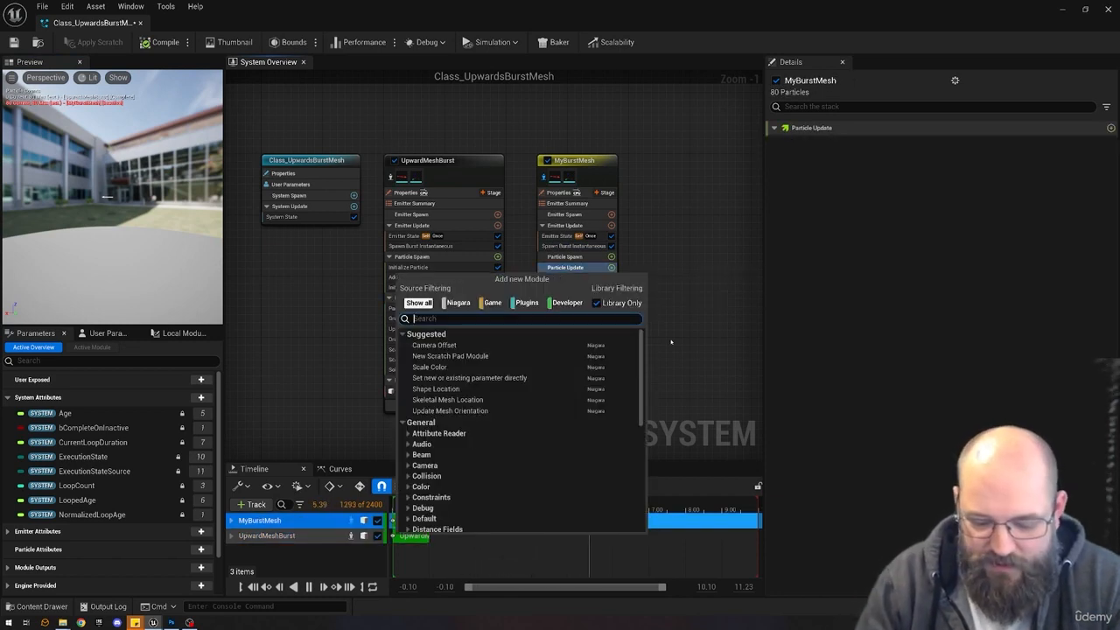
text(particl ststa)
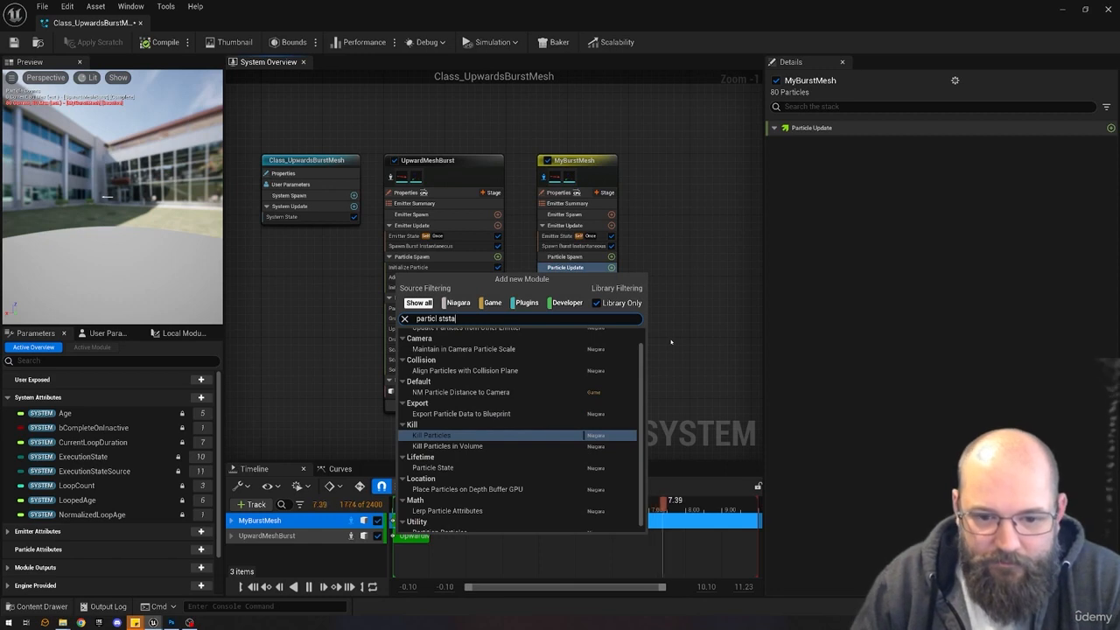
key(BackSpace)
key(BackSpace)
key(BackSpace)
text(tate)
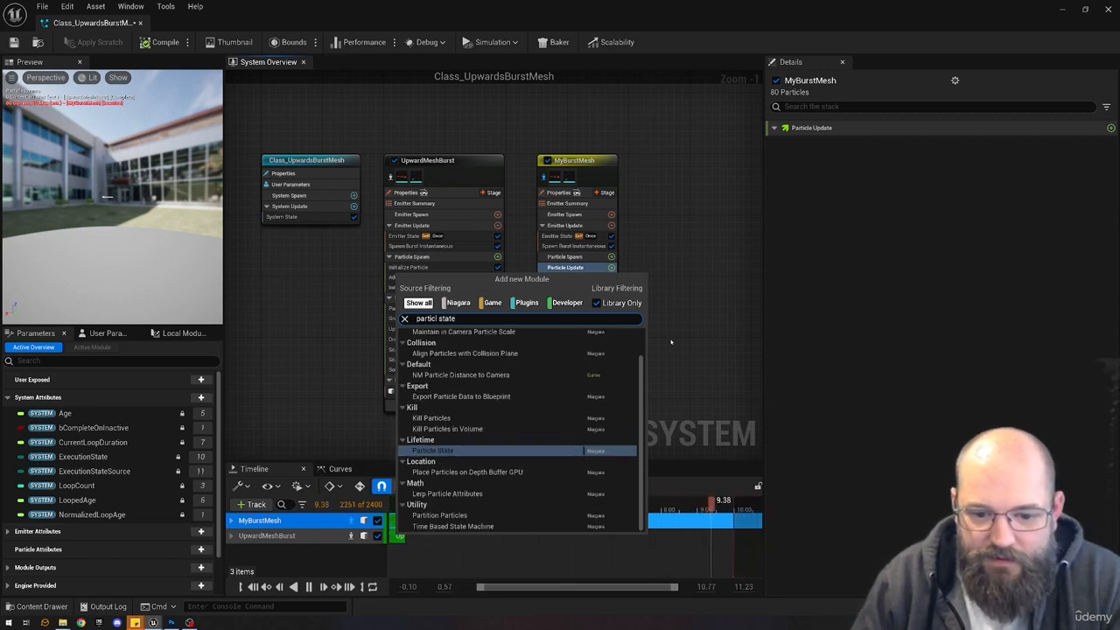
key(Return)
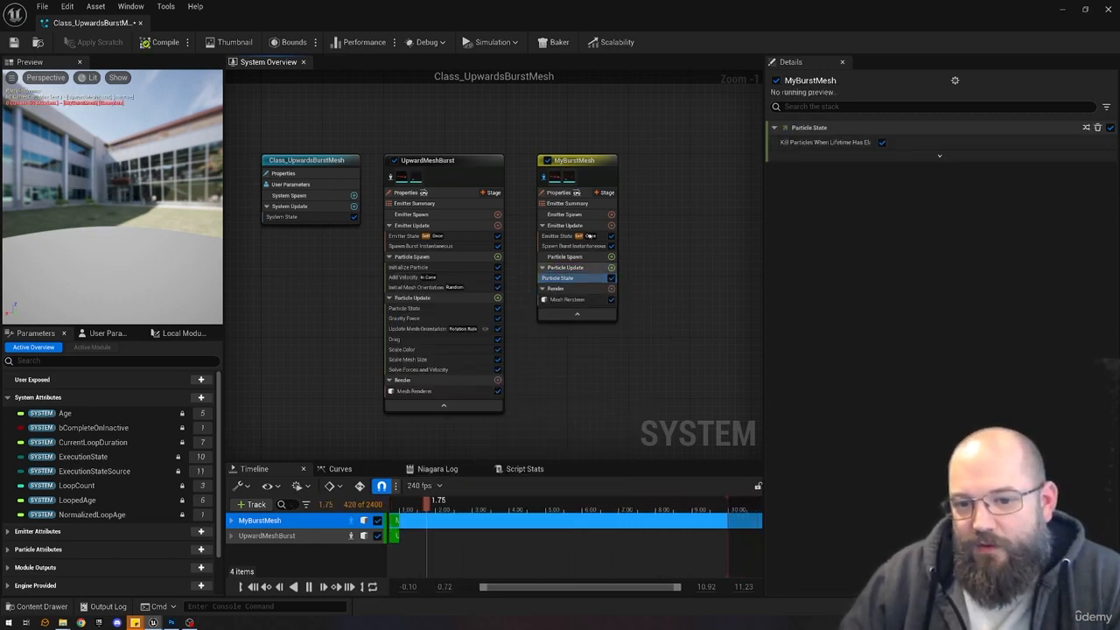
Add an emitter from the engine's Empty template and align it beside MyBurstMesh in the system graph.
right_drag(677, 274, 597, 281)
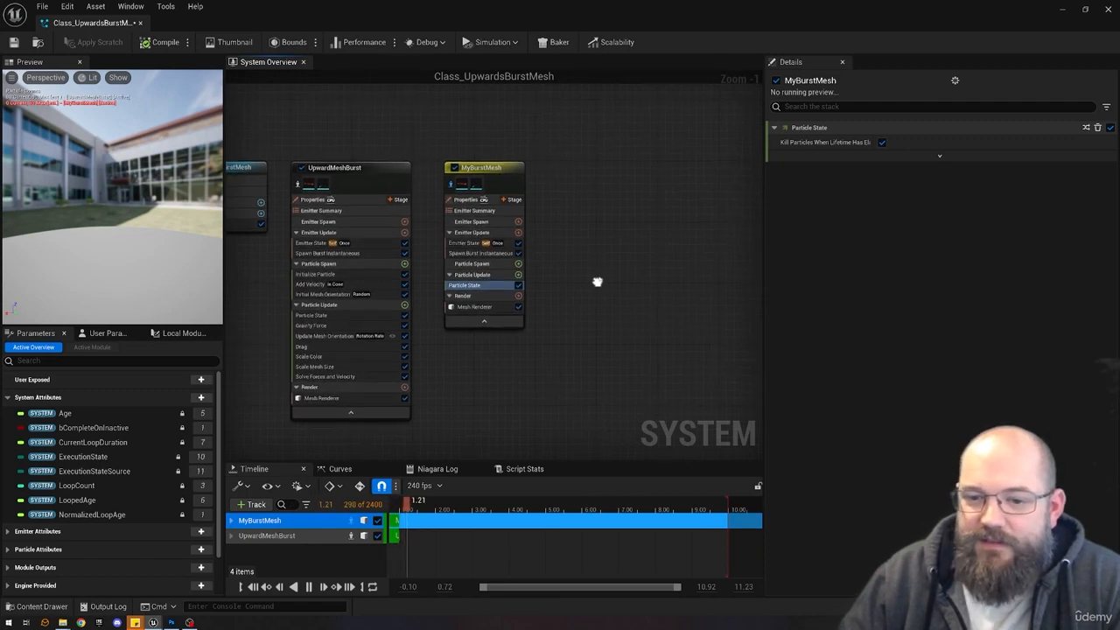
right_click(592, 197)
click(625, 227)
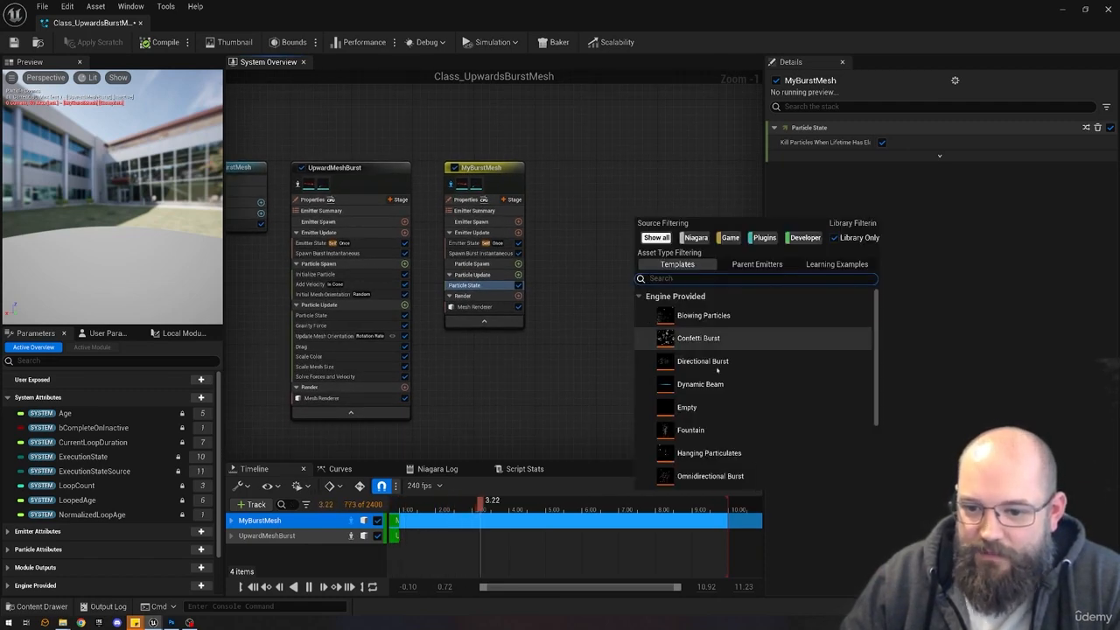
double_click(737, 407)
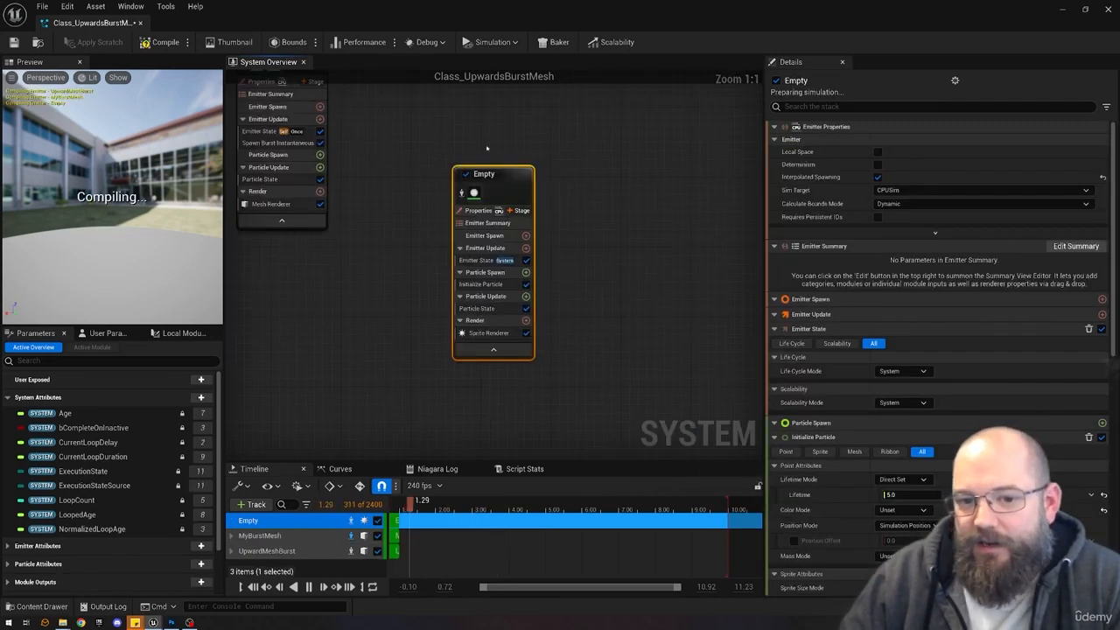
right_drag(488, 149, 671, 261)
right_click(598, 173)
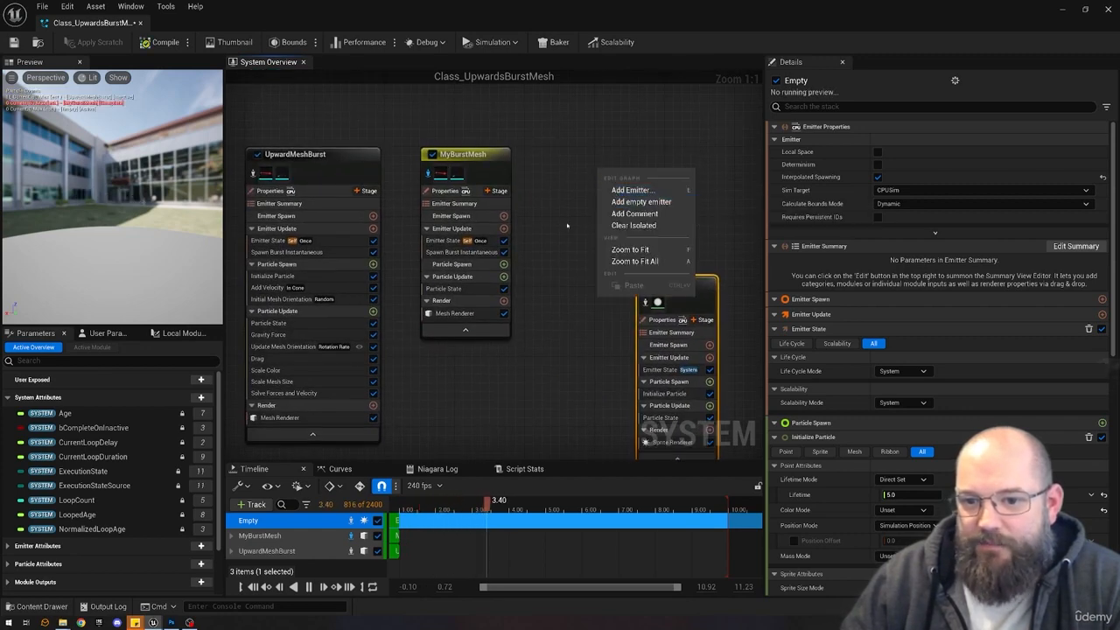
click(567, 225)
drag(689, 281, 689, 160)
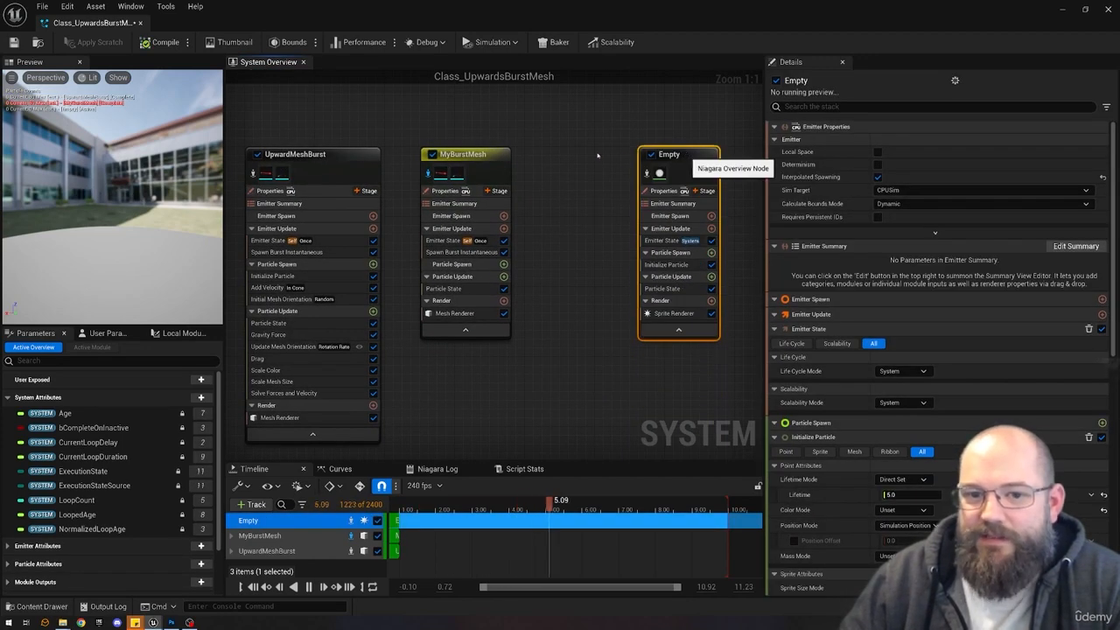
Review the add-empty-emitter option and inspect the Empty emitter's Emitter State, Initialize Particle and Particle State modules.
click(542, 140)
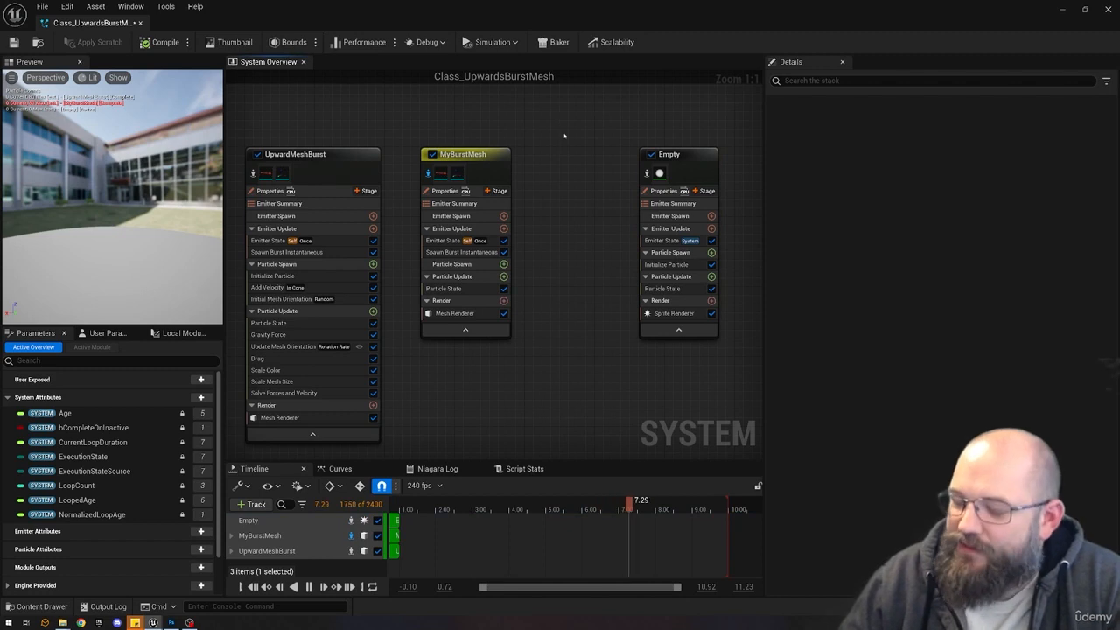
right_click(541, 127)
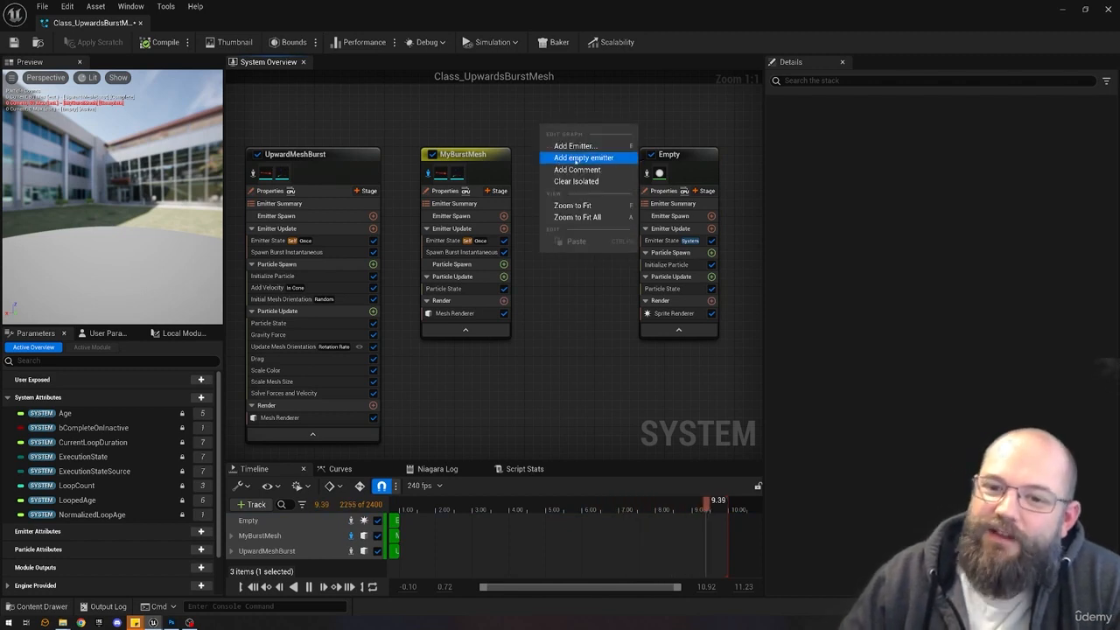
click(712, 128)
click(689, 160)
click(665, 242)
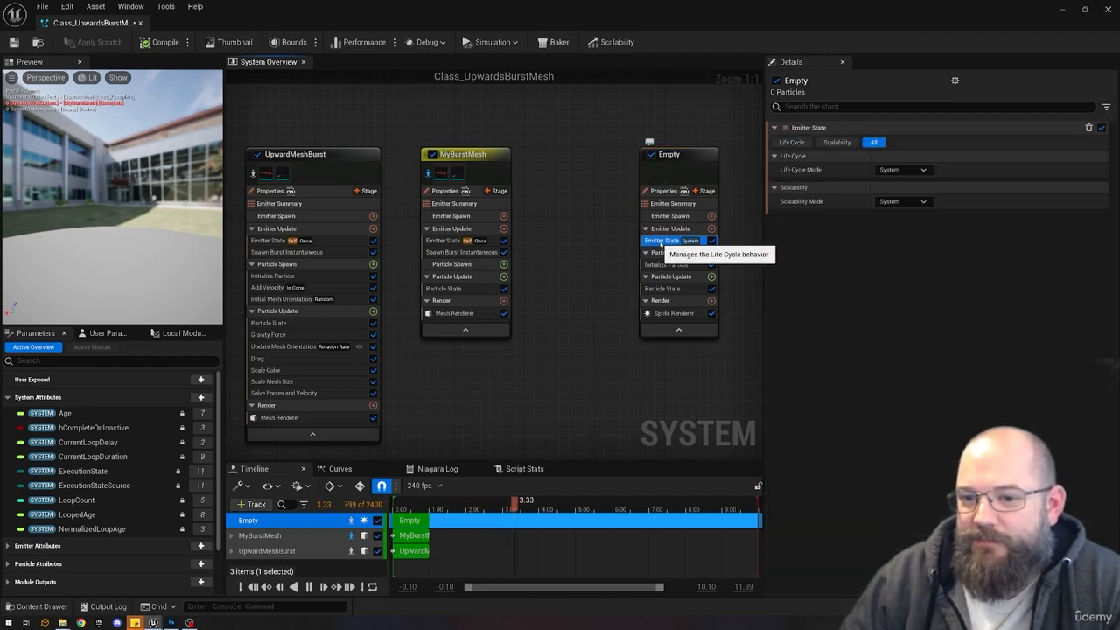
click(665, 265)
click(664, 289)
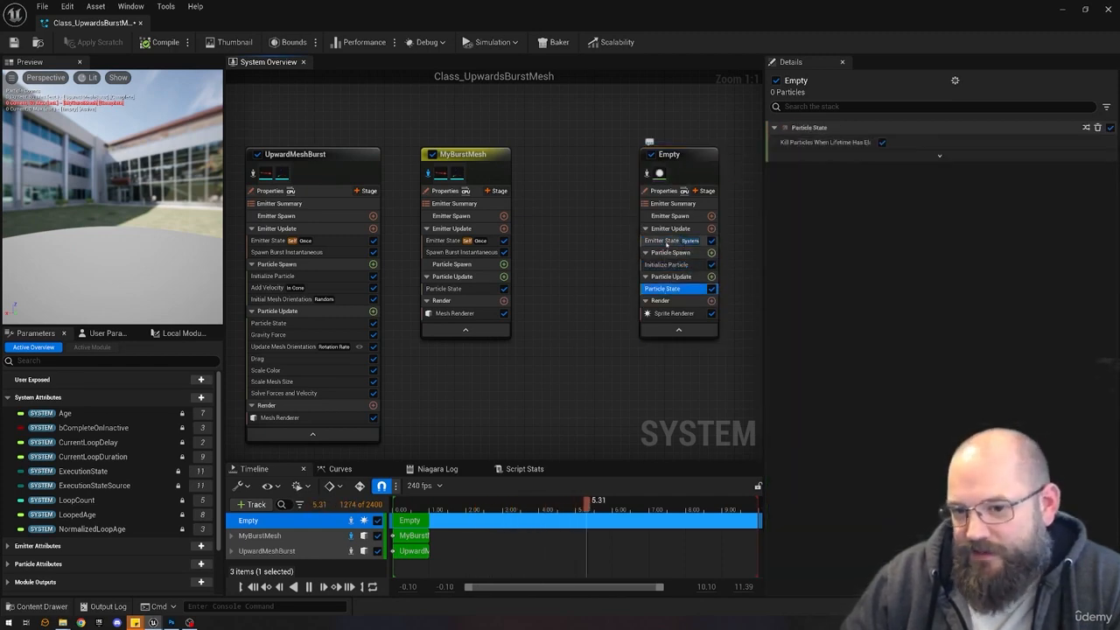
Check the Empty emitter's Emitter State settings and delete the Empty emitter from the system graph.
click(666, 241)
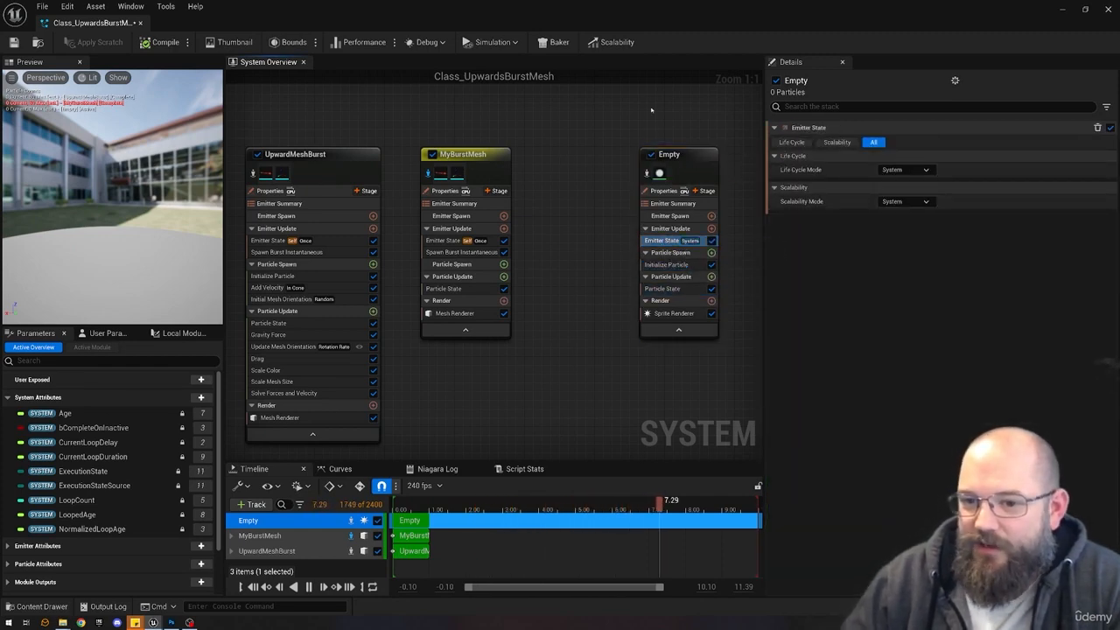
click(667, 251)
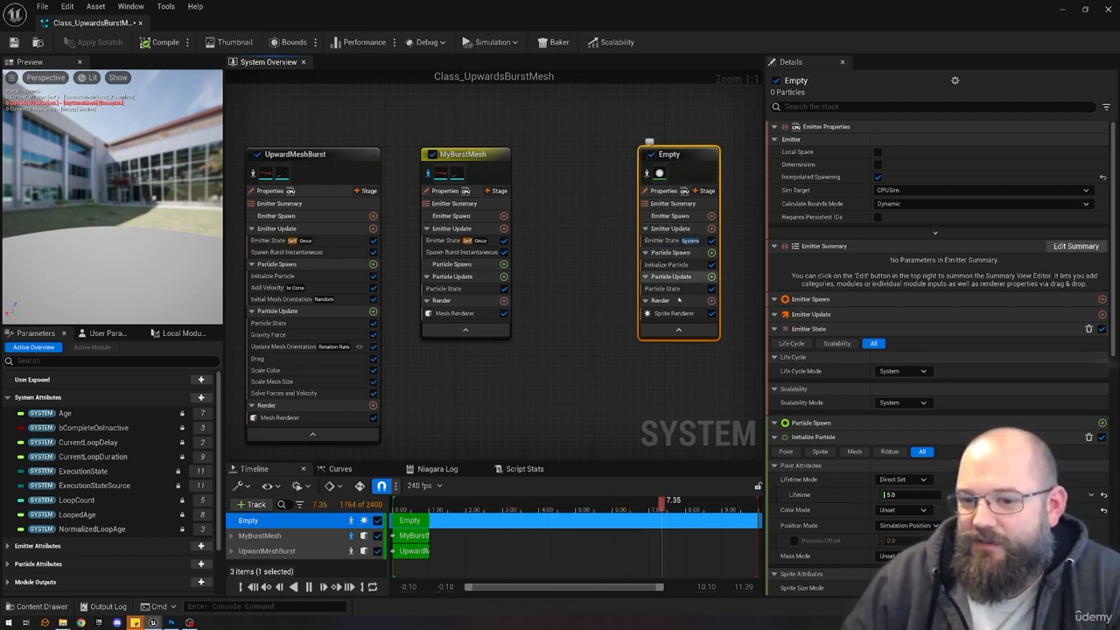
key(Delete)
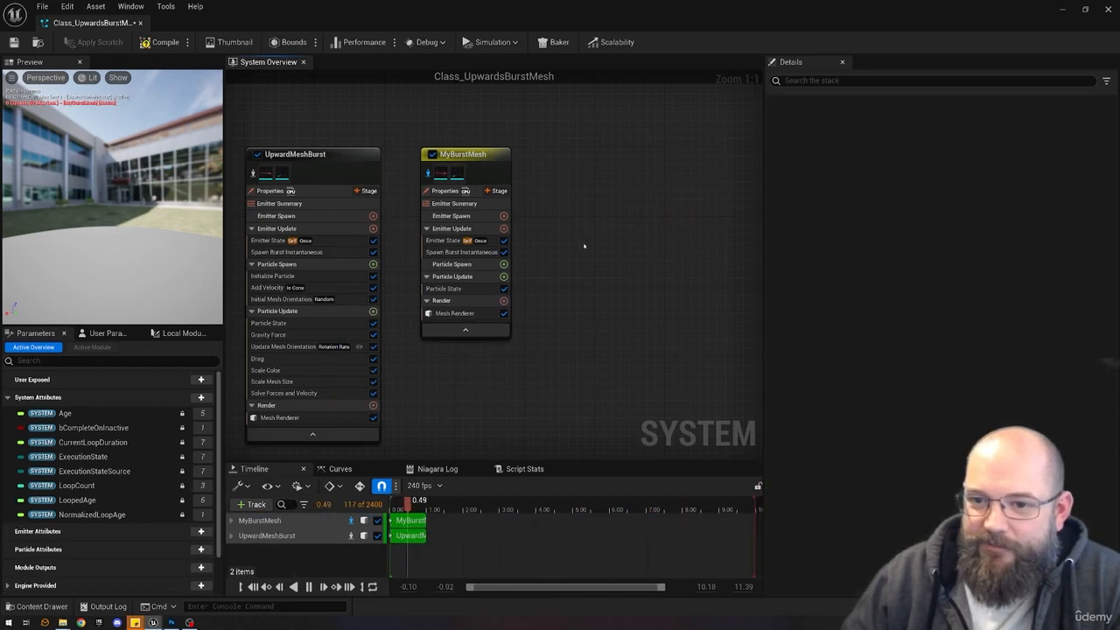
right_drag(581, 245, 685, 230)
click(607, 212)
click(646, 126)
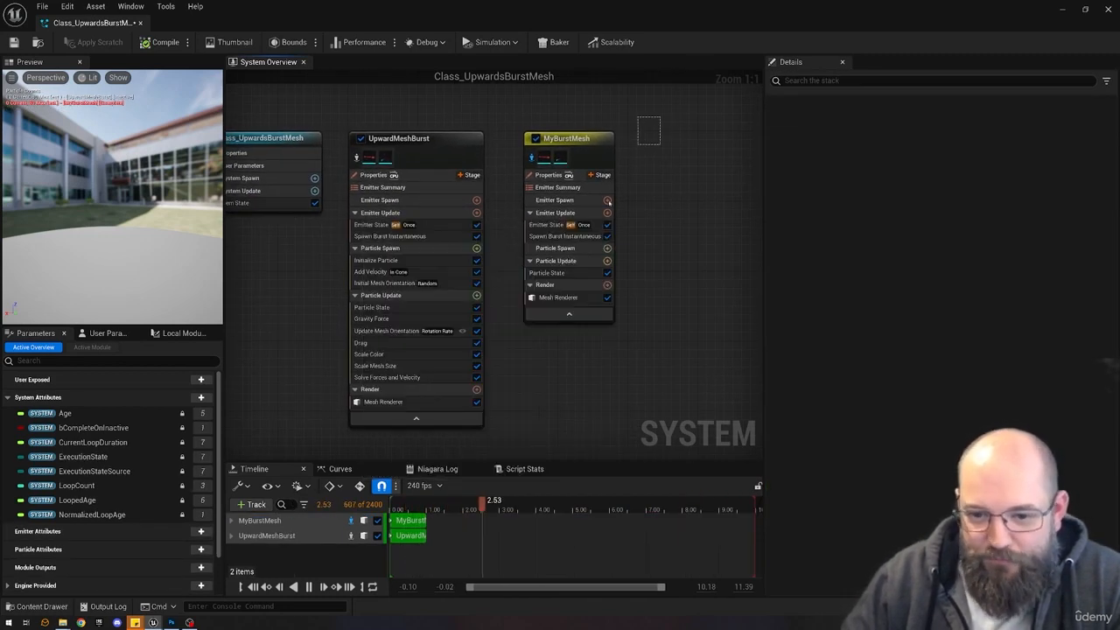
drag(608, 203, 457, 398)
click(573, 379)
drag(655, 372, 433, 218)
click(665, 183)
right_drag(649, 216, 527, 217)
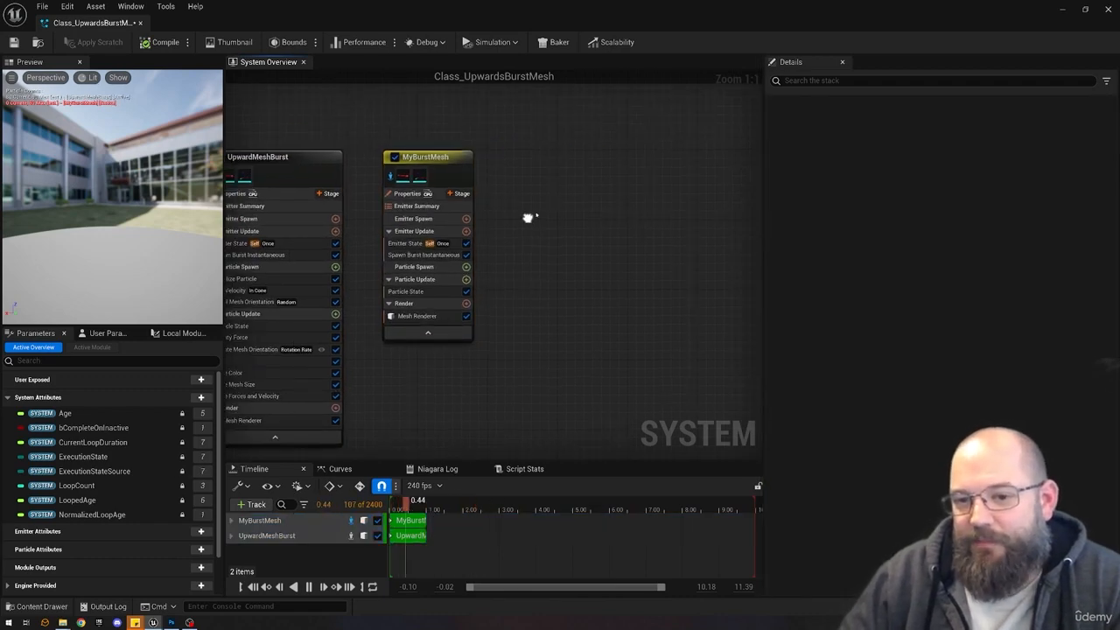
right_click(575, 176)
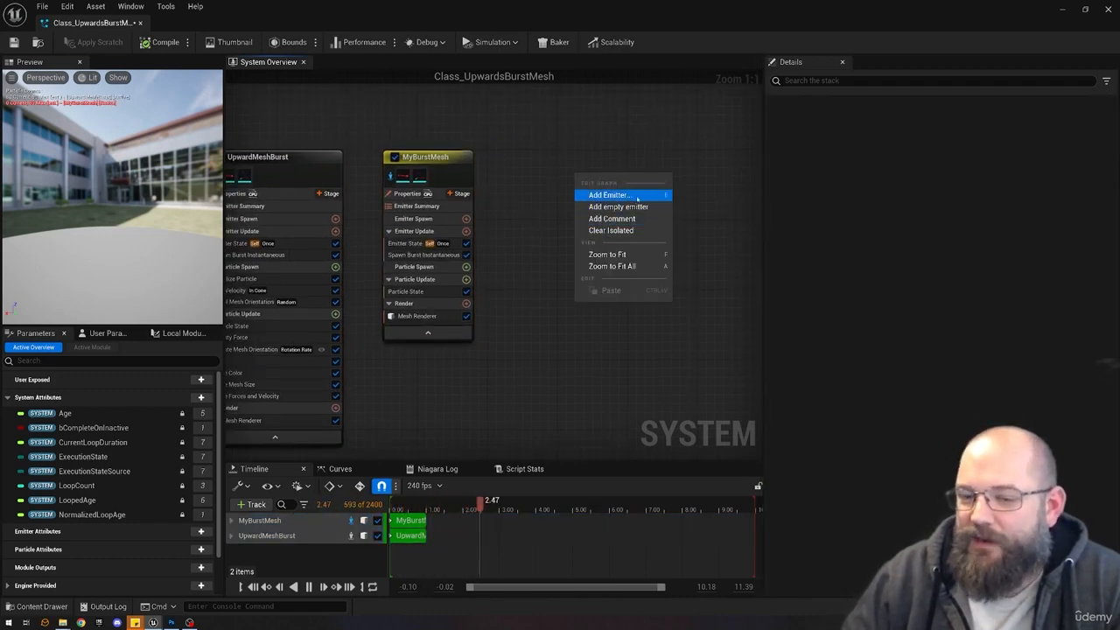
click(611, 266)
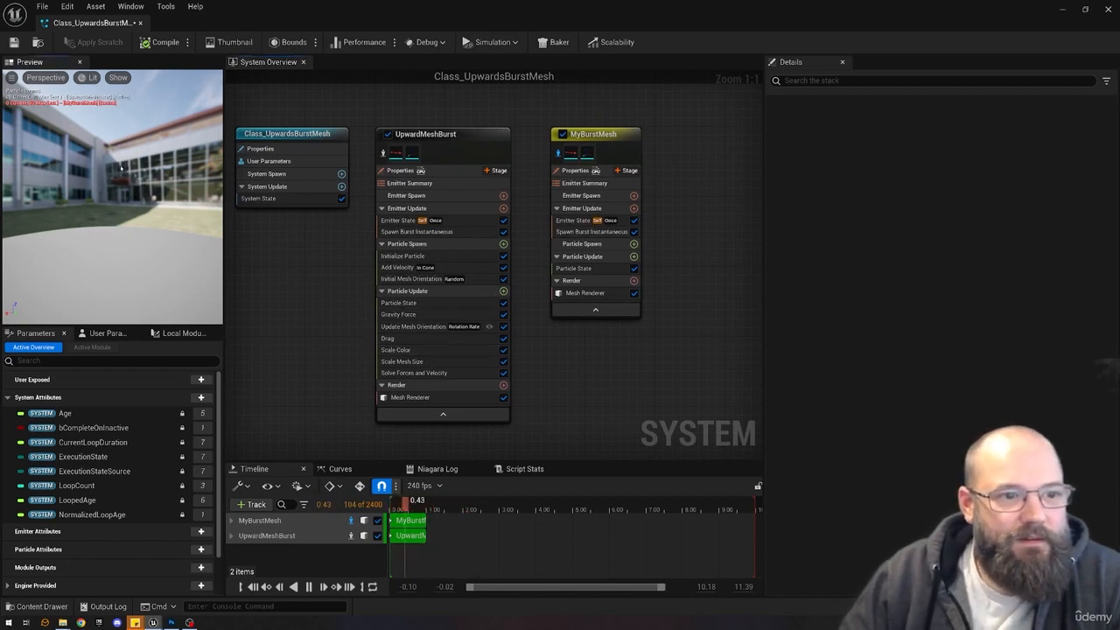
Add an Initialize Particle module to the Particle Spawn stage of the MyBurstMesh emitter and replay the preview.
click(579, 267)
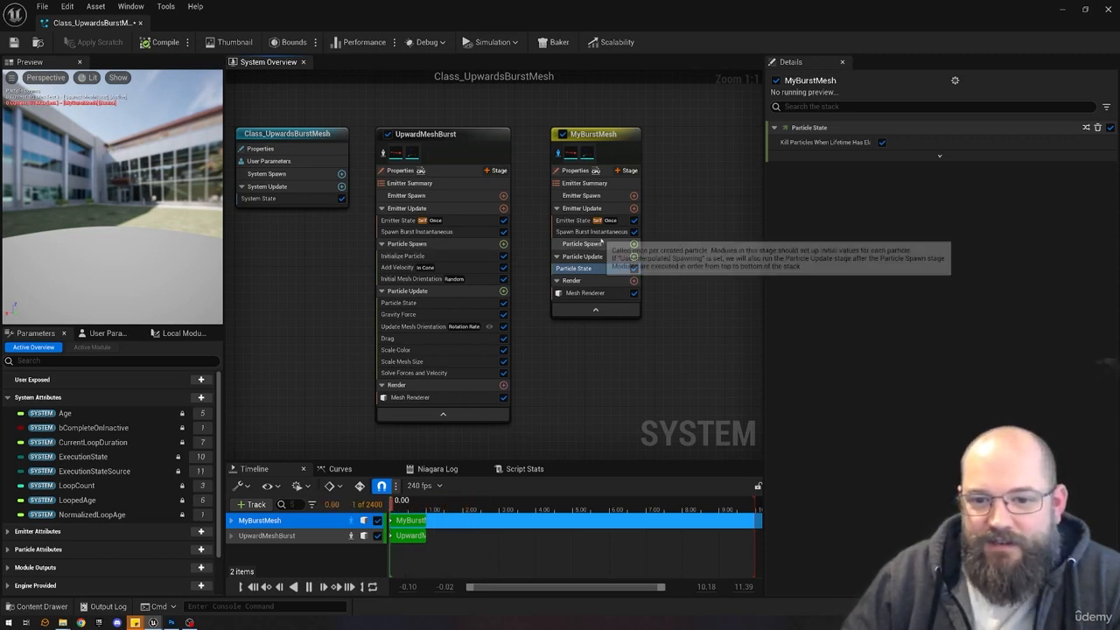
click(598, 245)
click(633, 243)
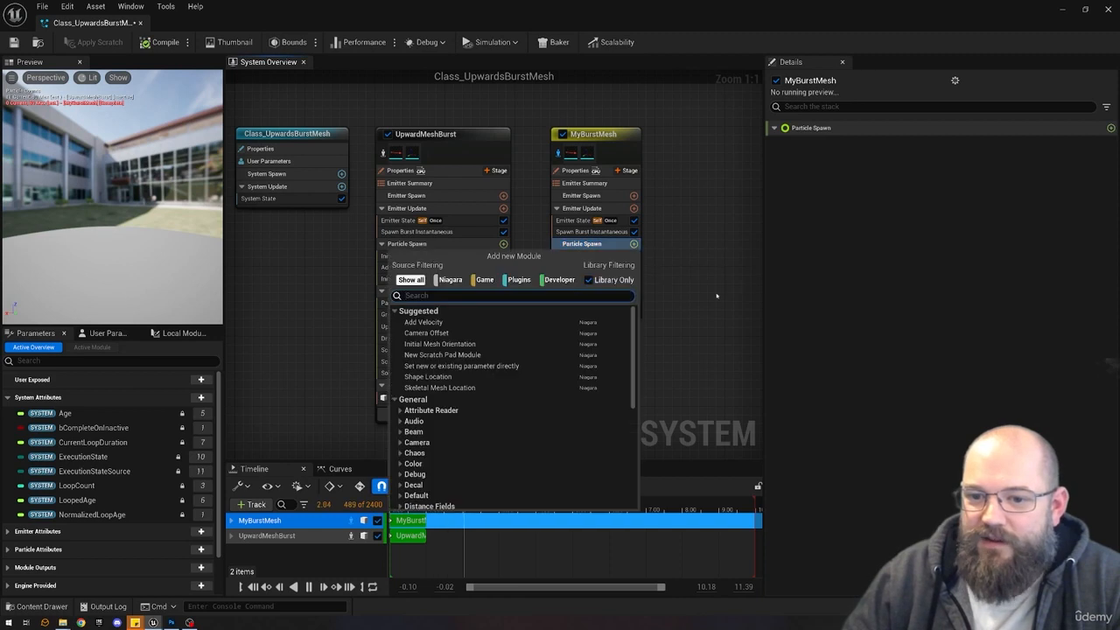
text(ini)
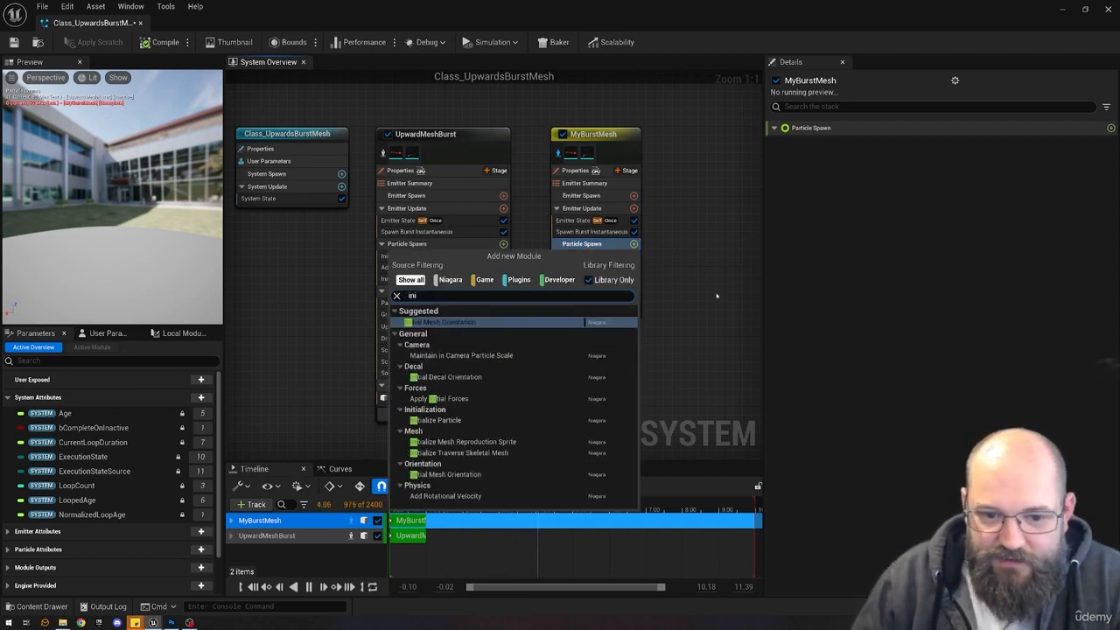
click(437, 420)
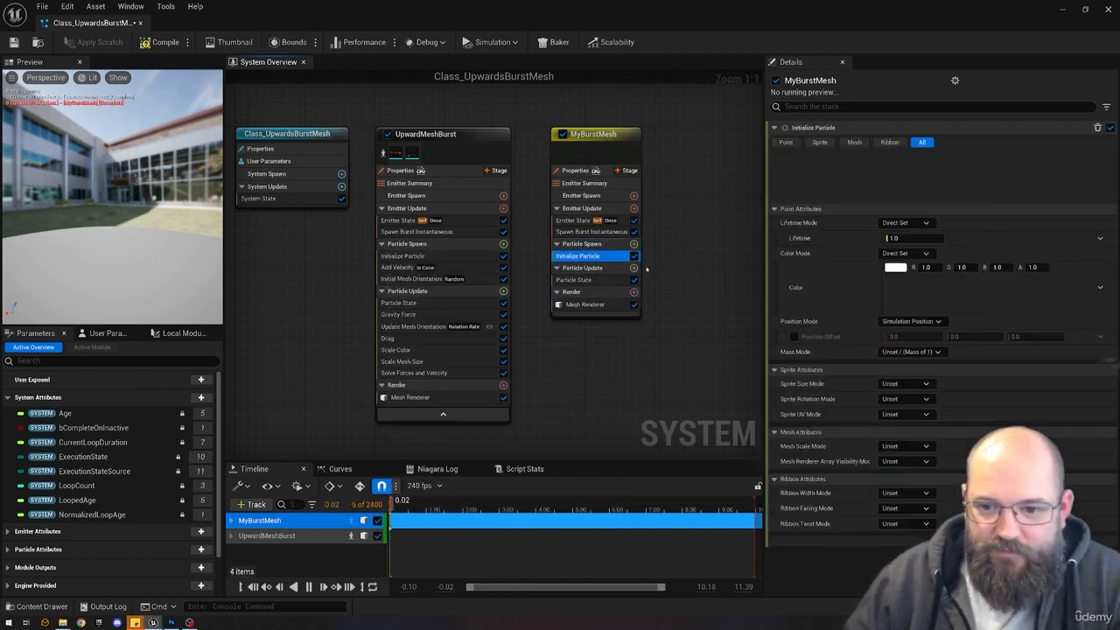
click(64, 169)
key(space)
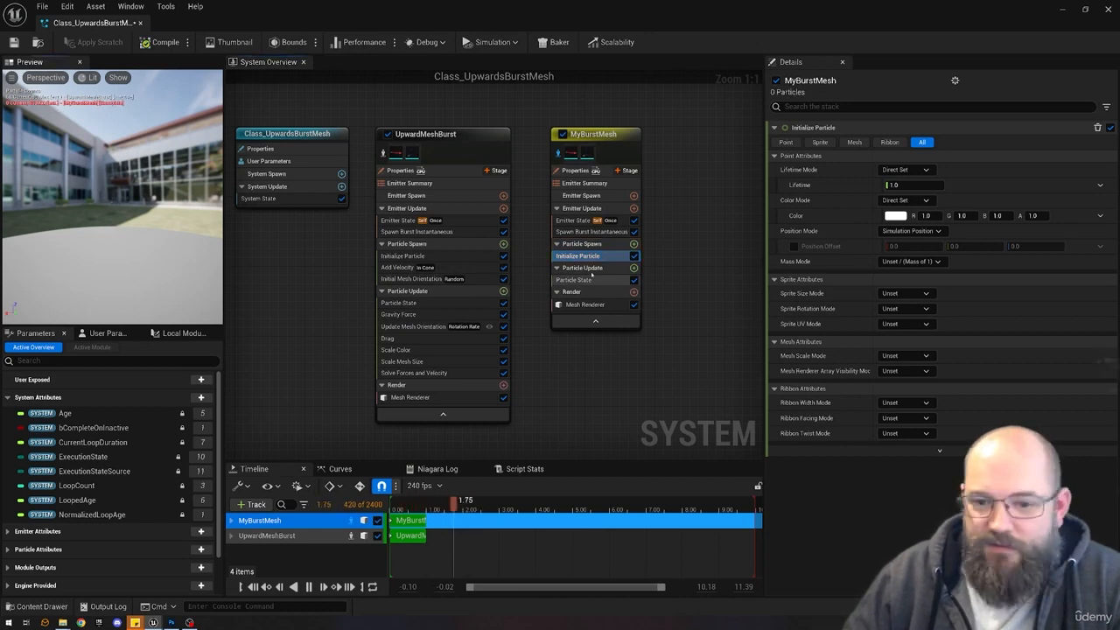
Set MyBurstMesh's Initialize Particle lifetime mode to Random with a minimum of 1.5 and a maximum of 2.5, following UpwardMeshBurst.
click(440, 256)
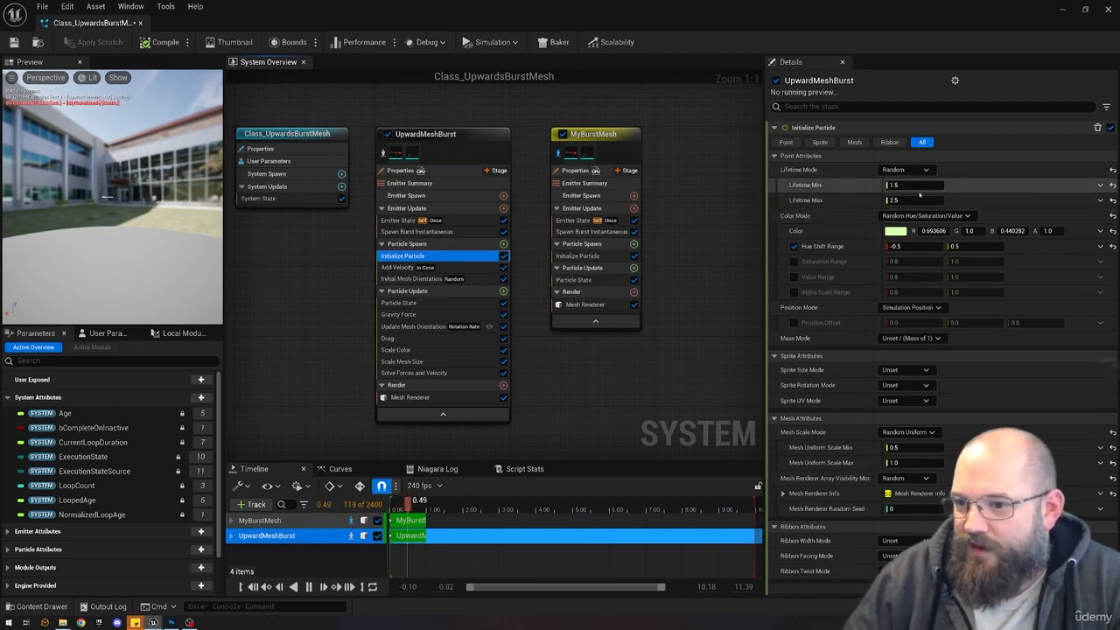
click(577, 255)
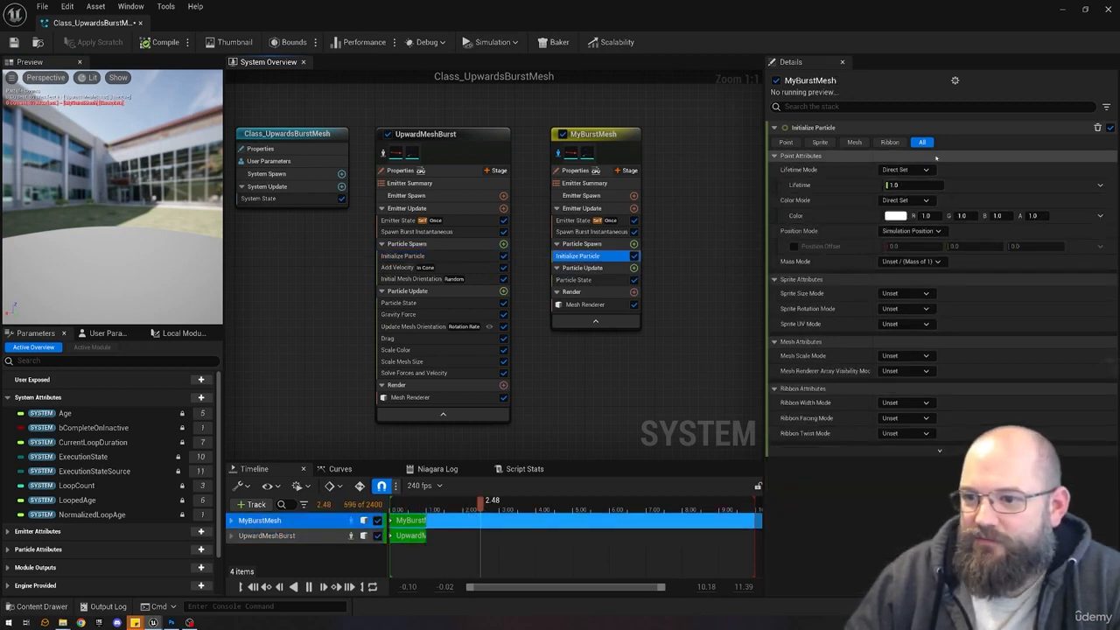
click(906, 169)
click(901, 202)
click(910, 185)
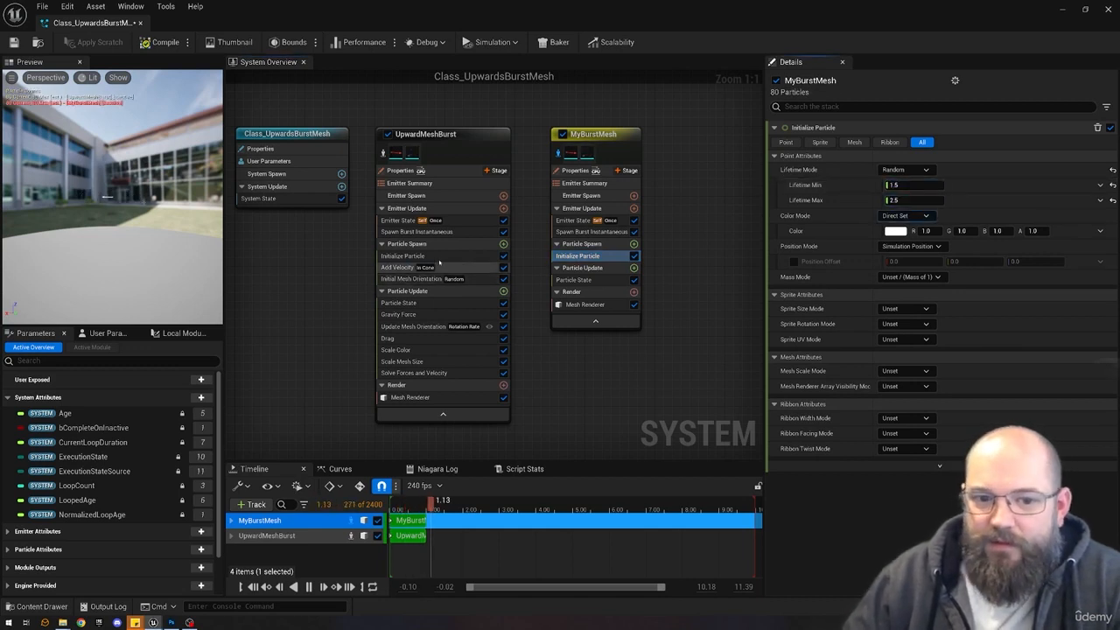
Copy the linear hex colour value B1FF70FF from UpwardMeshBurst's Initialize Particle colour.
click(411, 256)
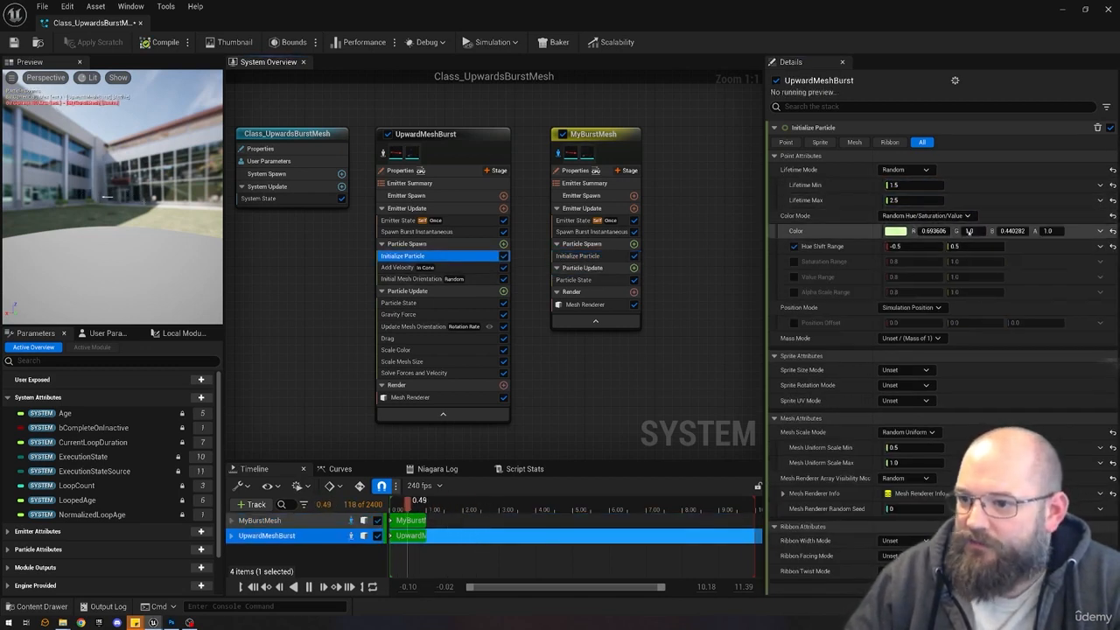
click(895, 231)
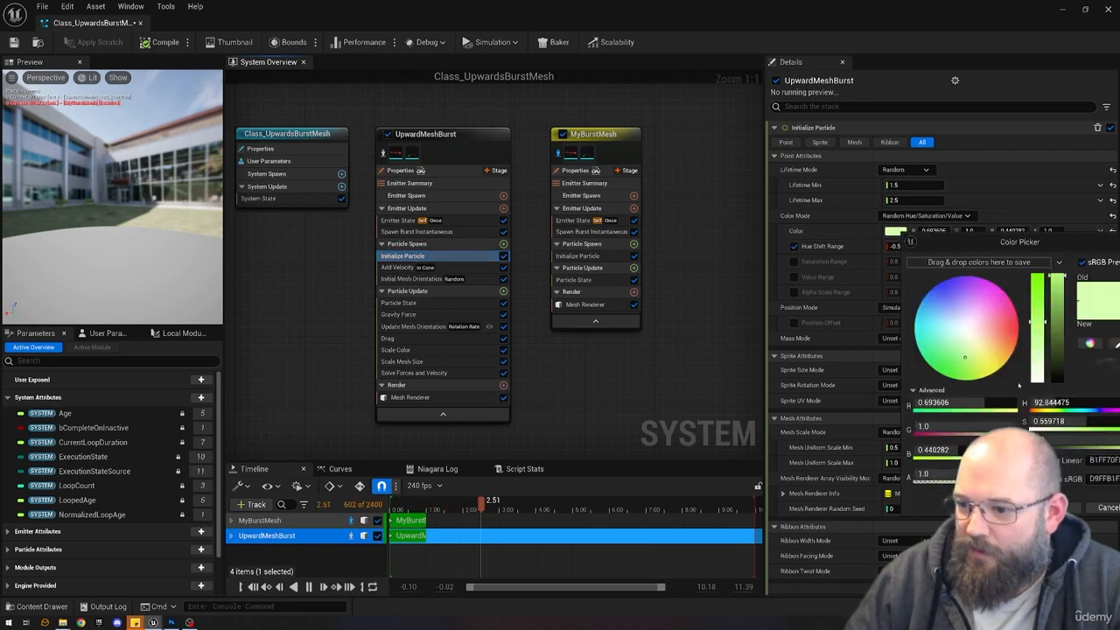
drag(1032, 236, 896, 181)
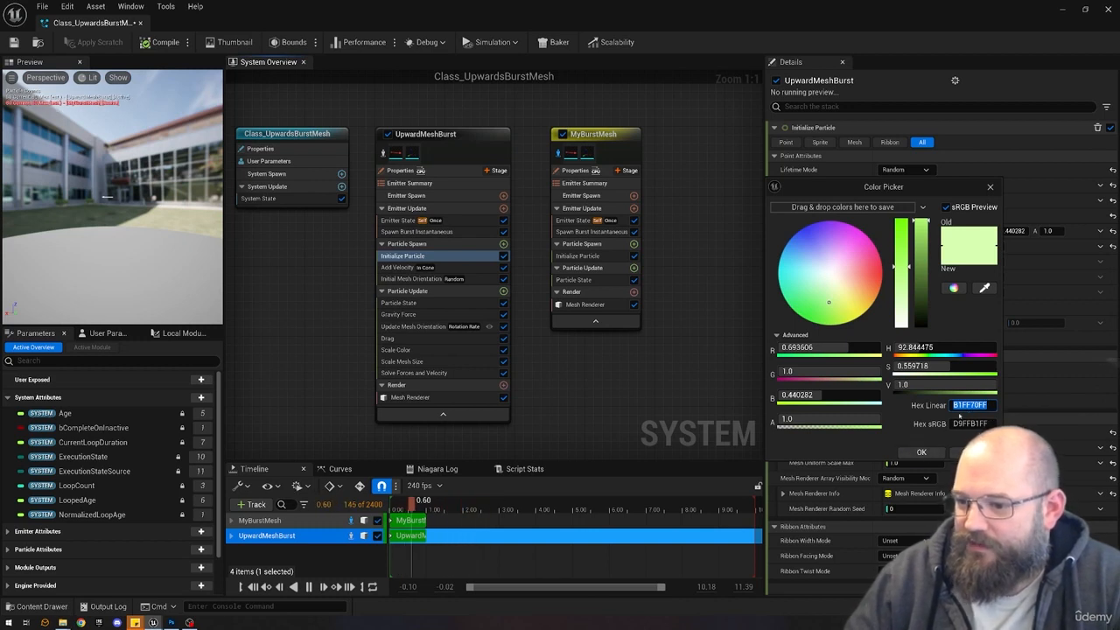
click(921, 452)
Set MyBurstMesh's Initialize Particle colour mode to Random Hue/Saturation/Value and its colour to linear hex B1FF70FF.
click(577, 255)
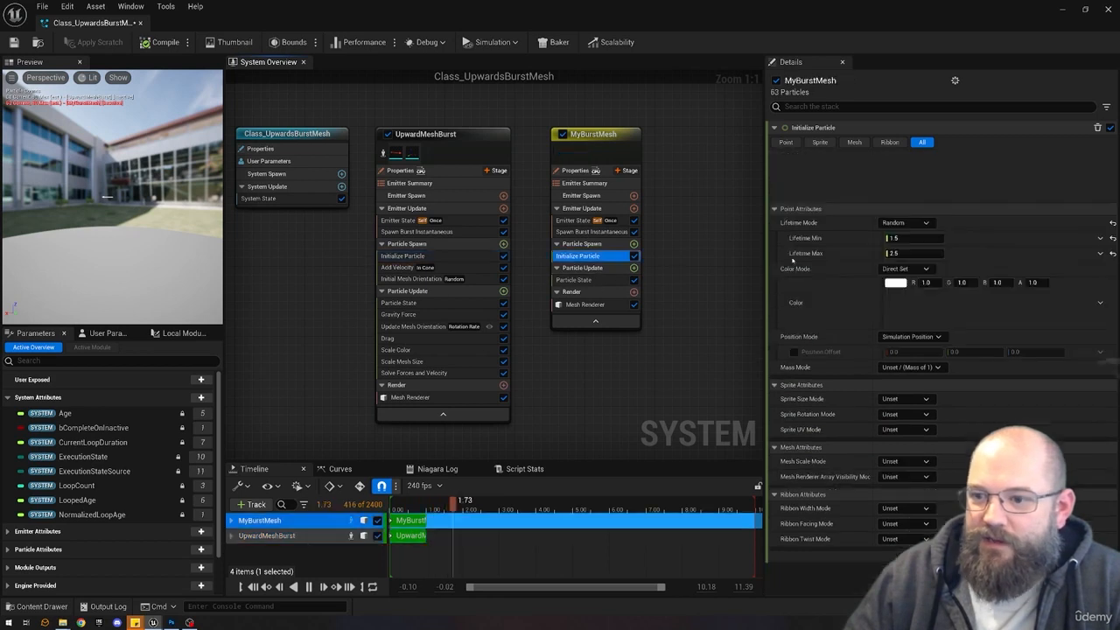
click(903, 215)
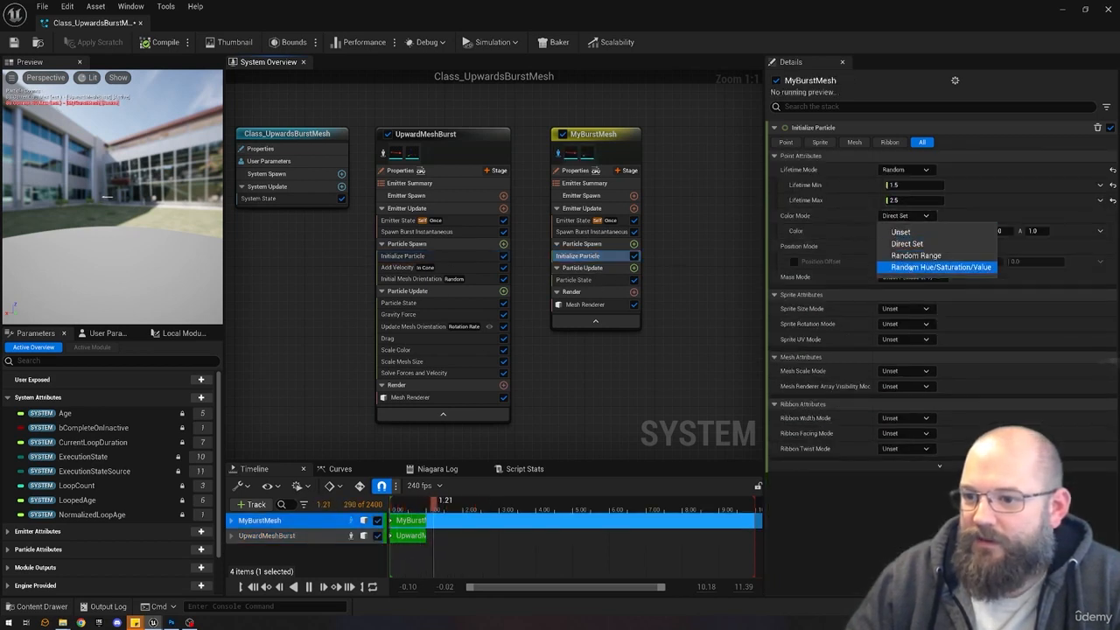
click(927, 265)
click(894, 231)
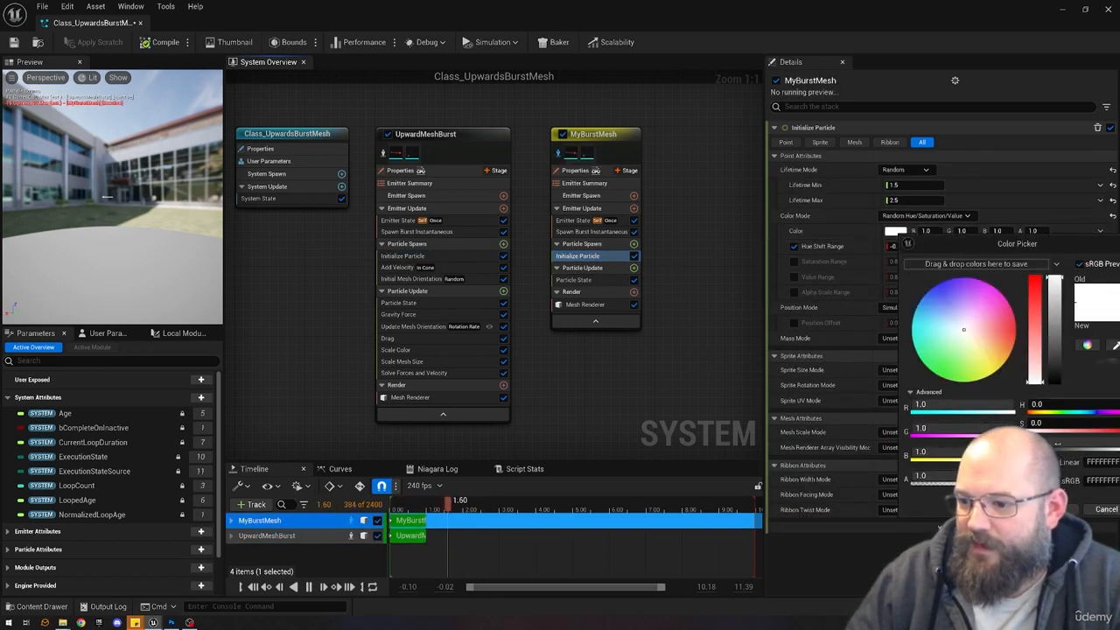
click(961, 358)
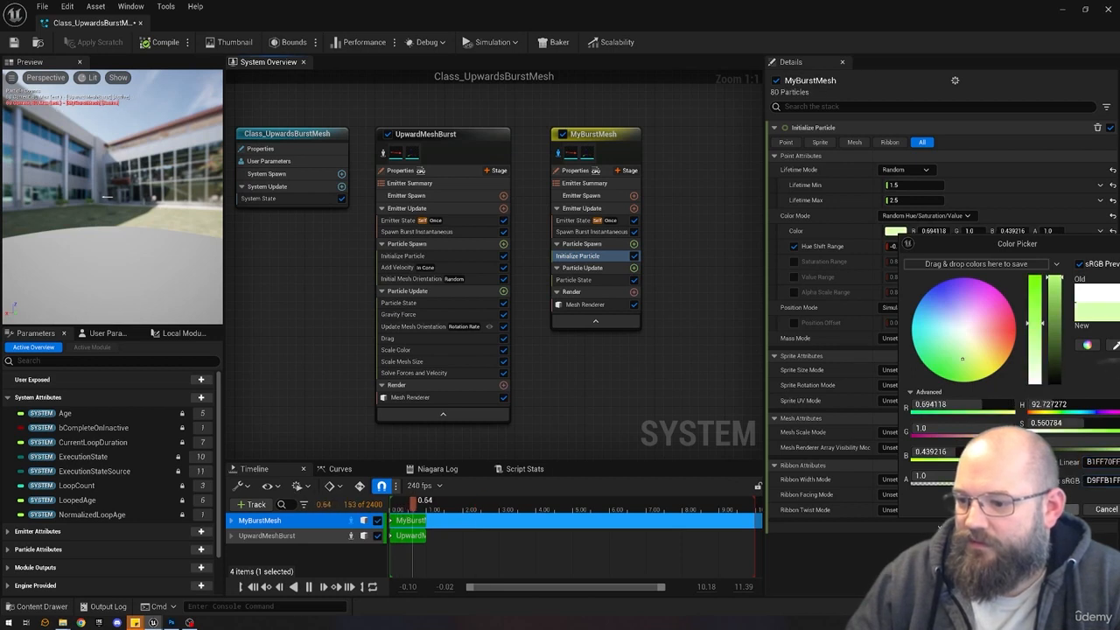
click(938, 528)
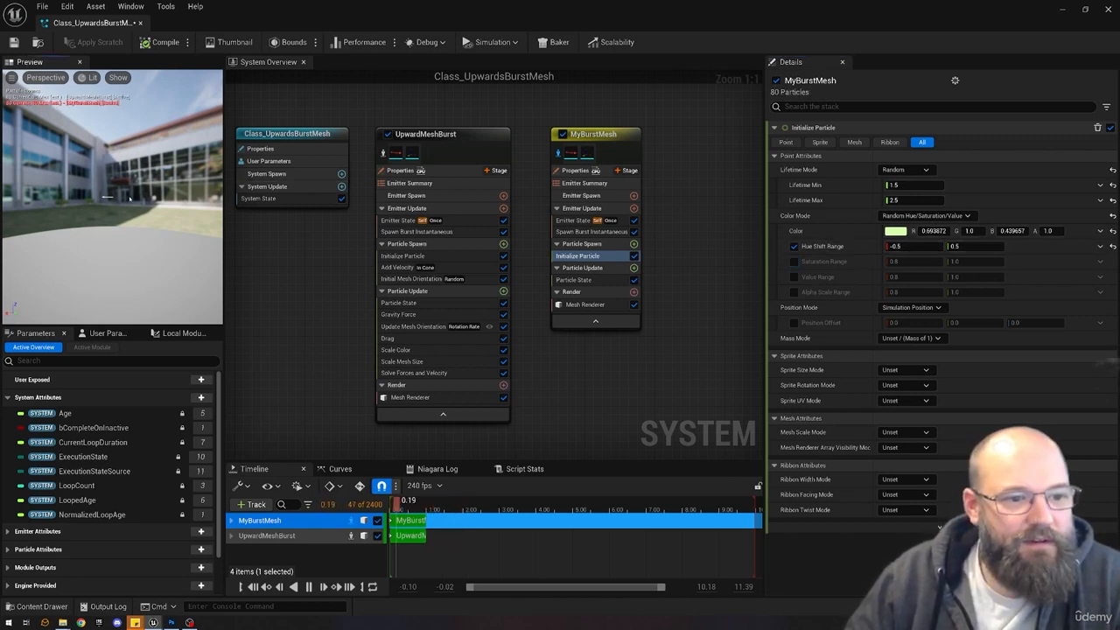
mouse_move(130, 199)
mouse_down()
mouse_move(172, 210)
mouse_move(138, 207)
mouse_up()
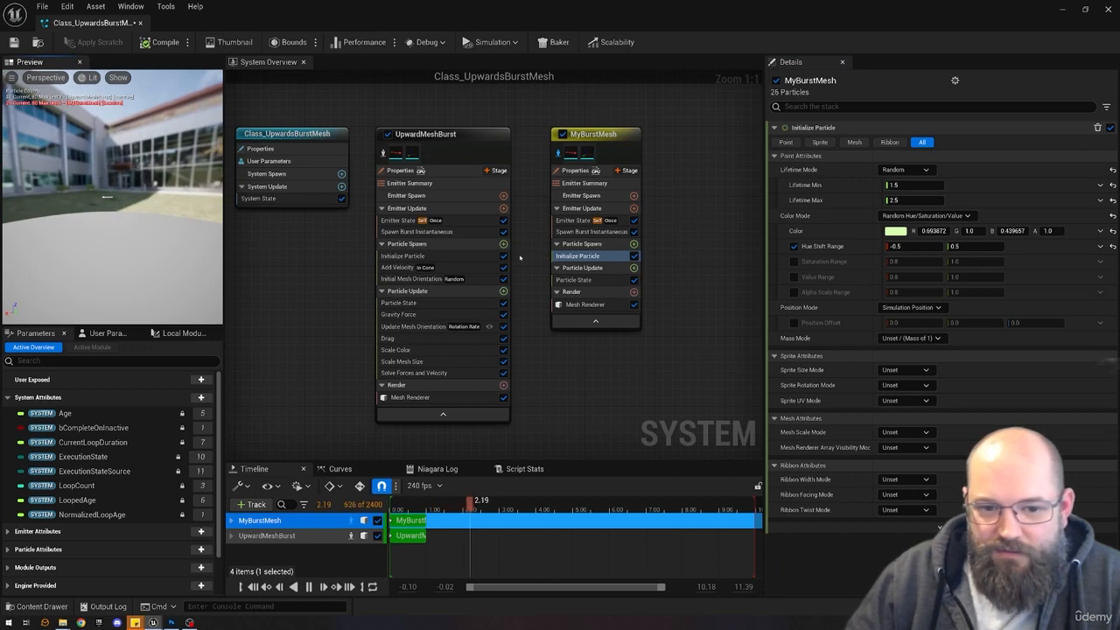
Add an Add Velocity module to MyBurstMesh's Particle Spawn stage and resolve its dependency by adding SolveForcesAndVelocity.
click(582, 243)
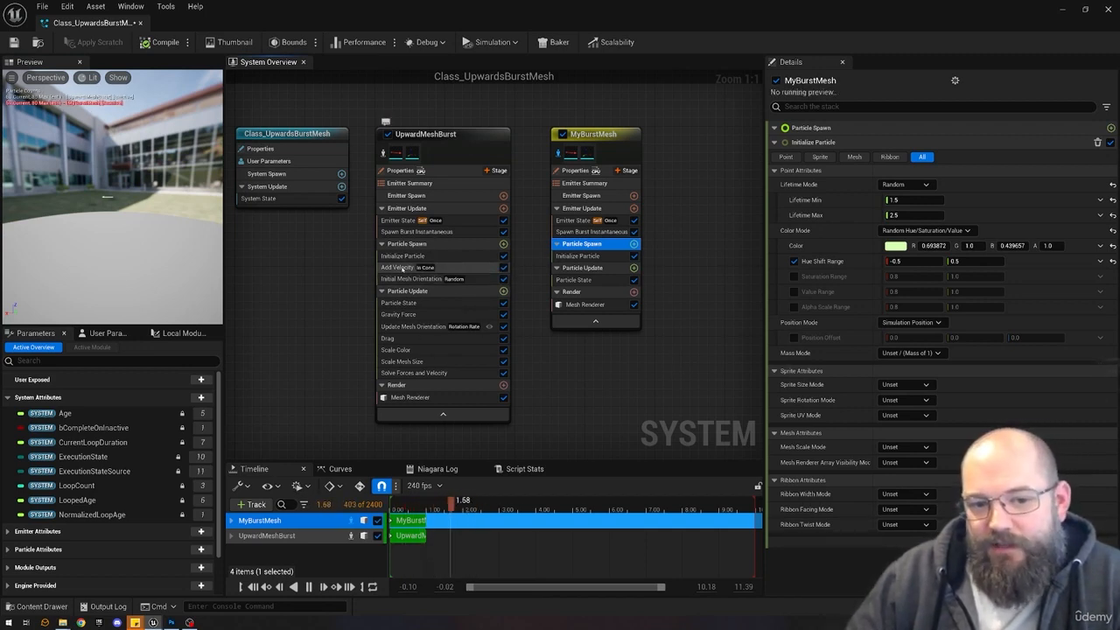
click(634, 243)
text(vel)
click(513, 313)
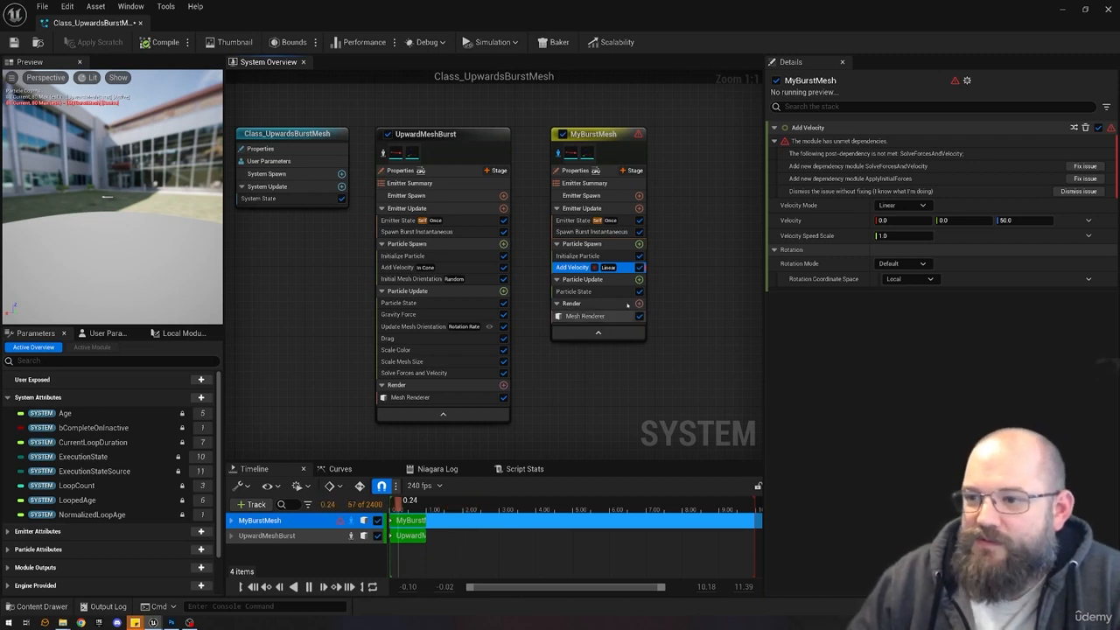
mouse_move(595, 268)
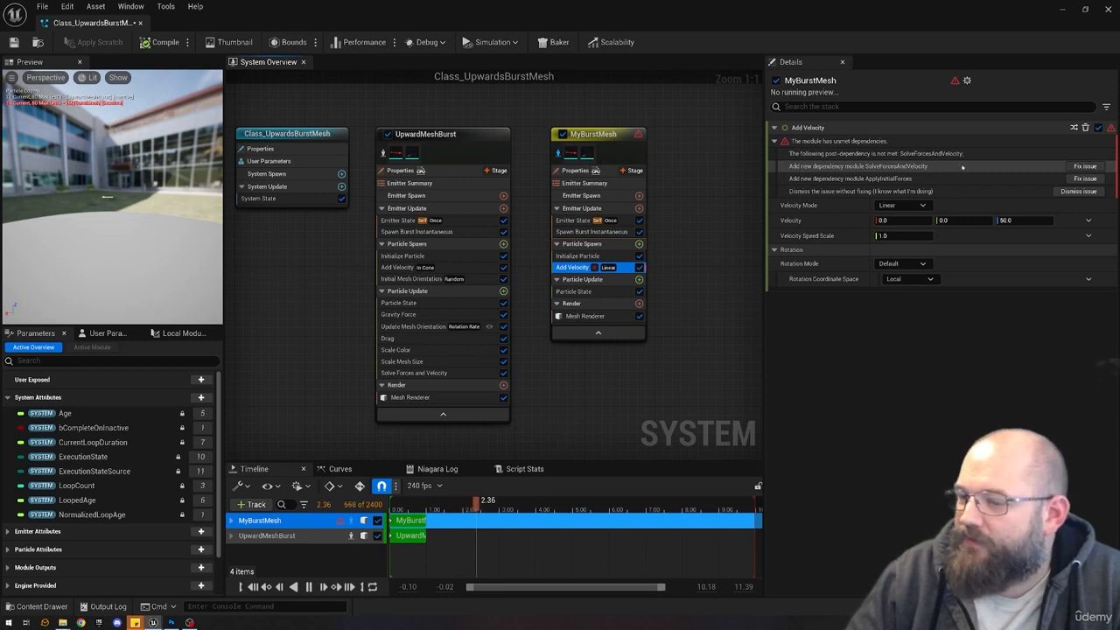
click(1068, 165)
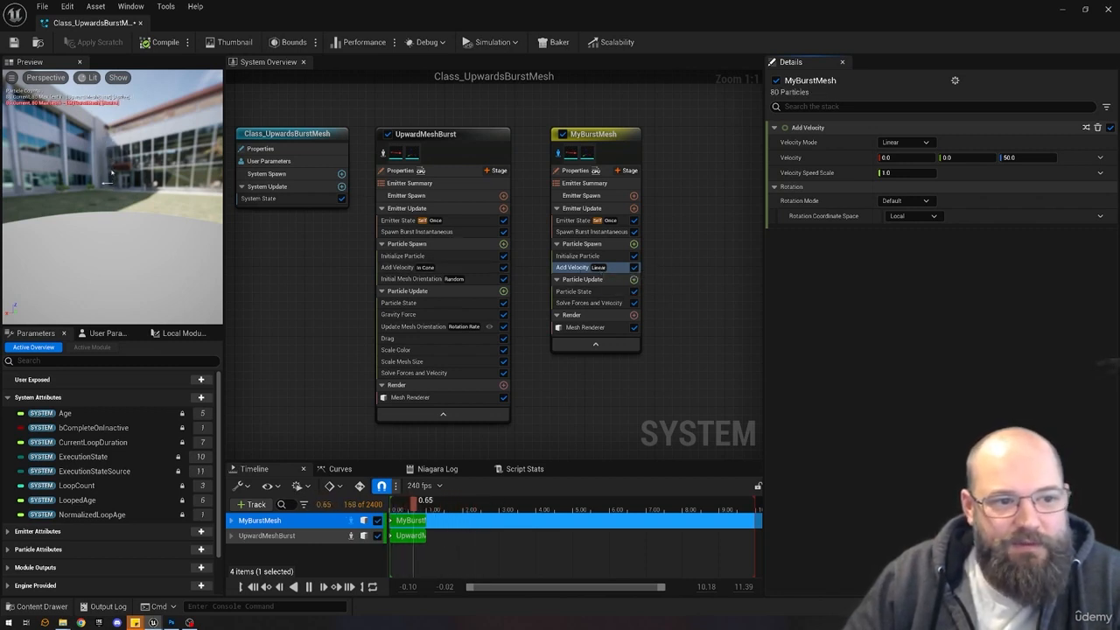
Set MyBurstMesh's Add Velocity mode to In Cone, with a Random Range Float speed from 500 to 1000.
click(904, 141)
click(903, 182)
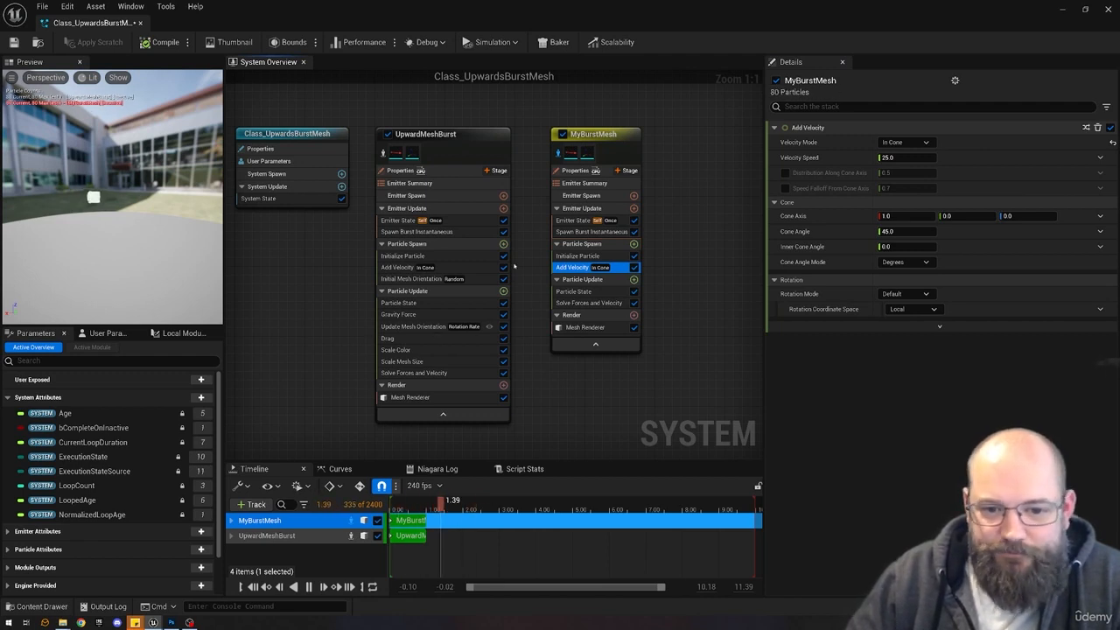
click(438, 267)
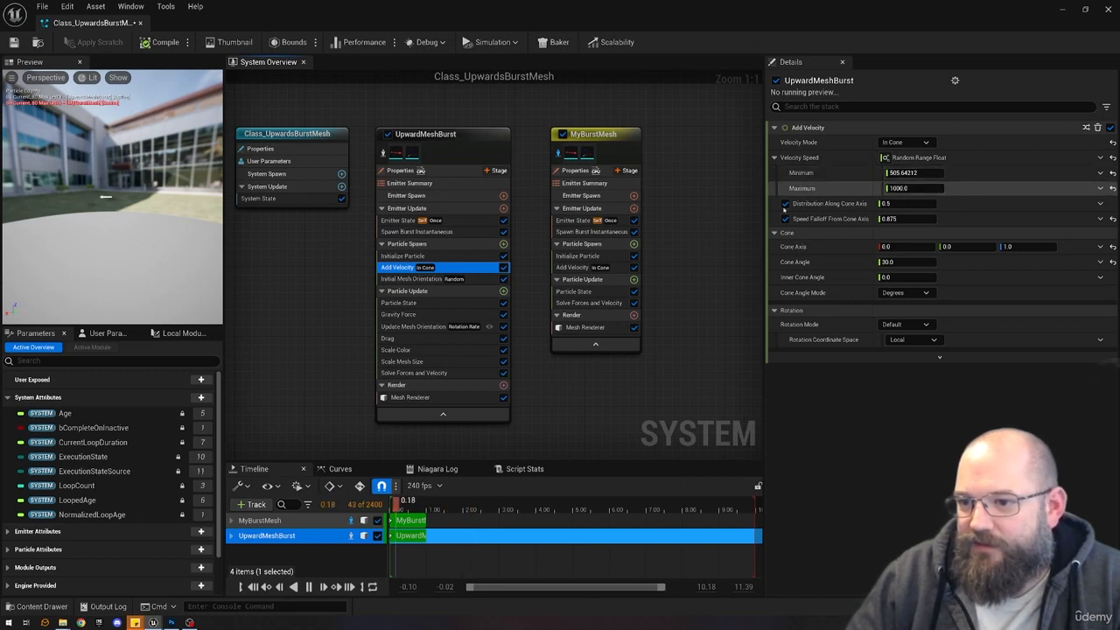
click(574, 267)
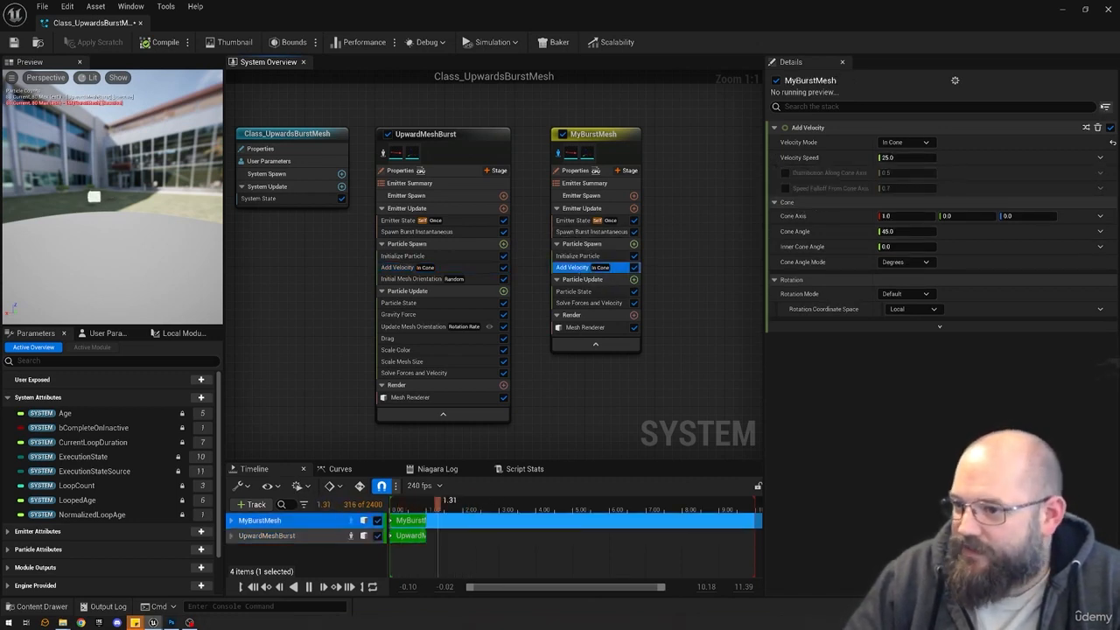
click(1100, 157)
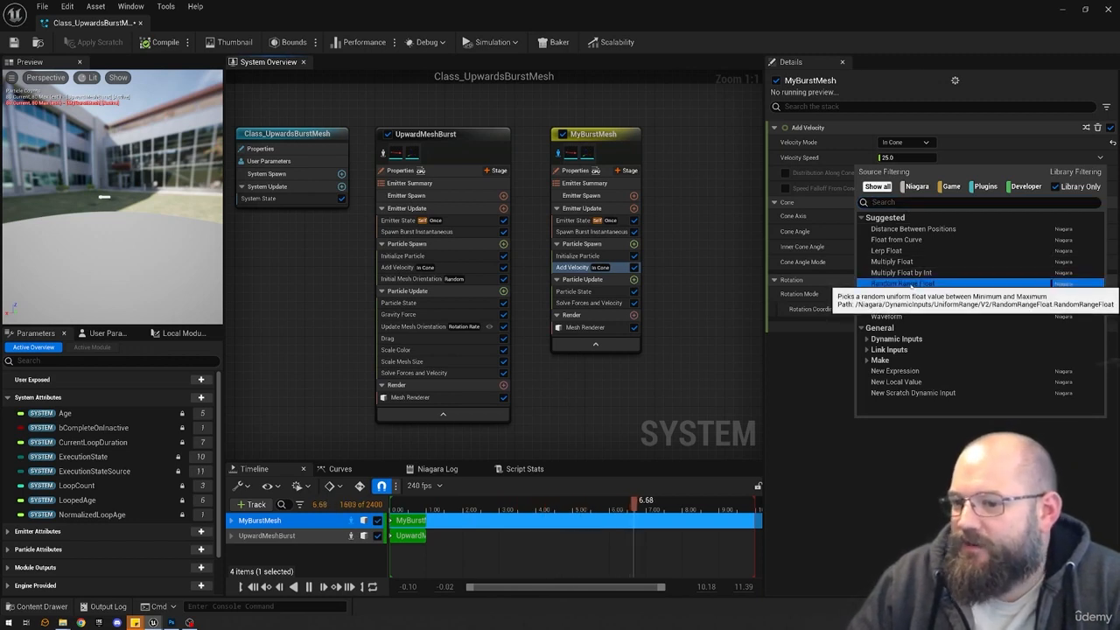
click(902, 284)
click(901, 172)
text(500)
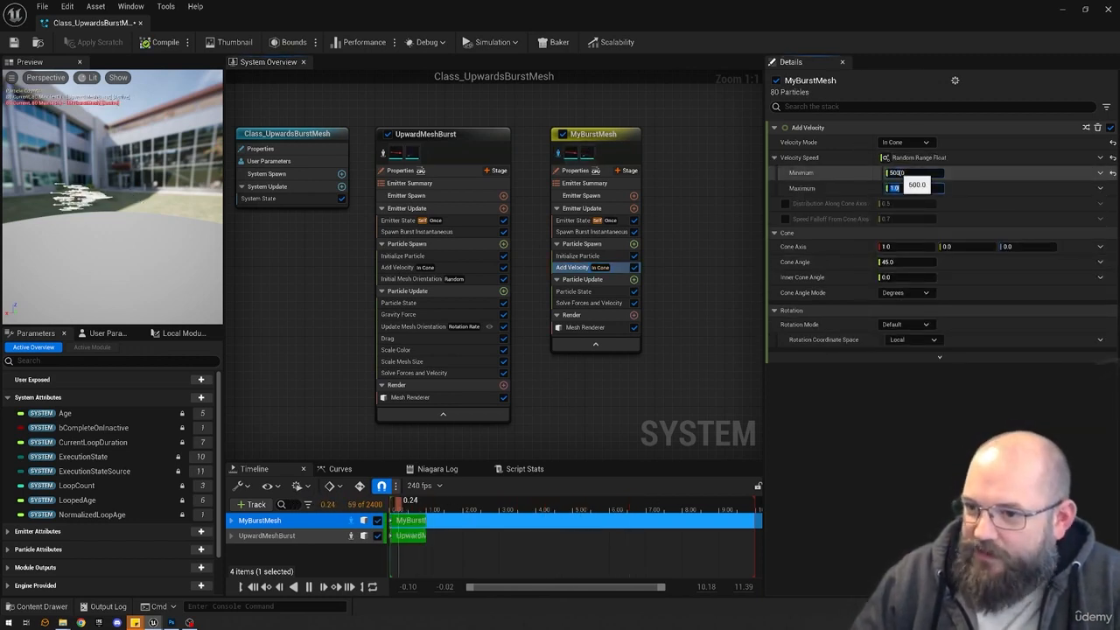
key(Tab)
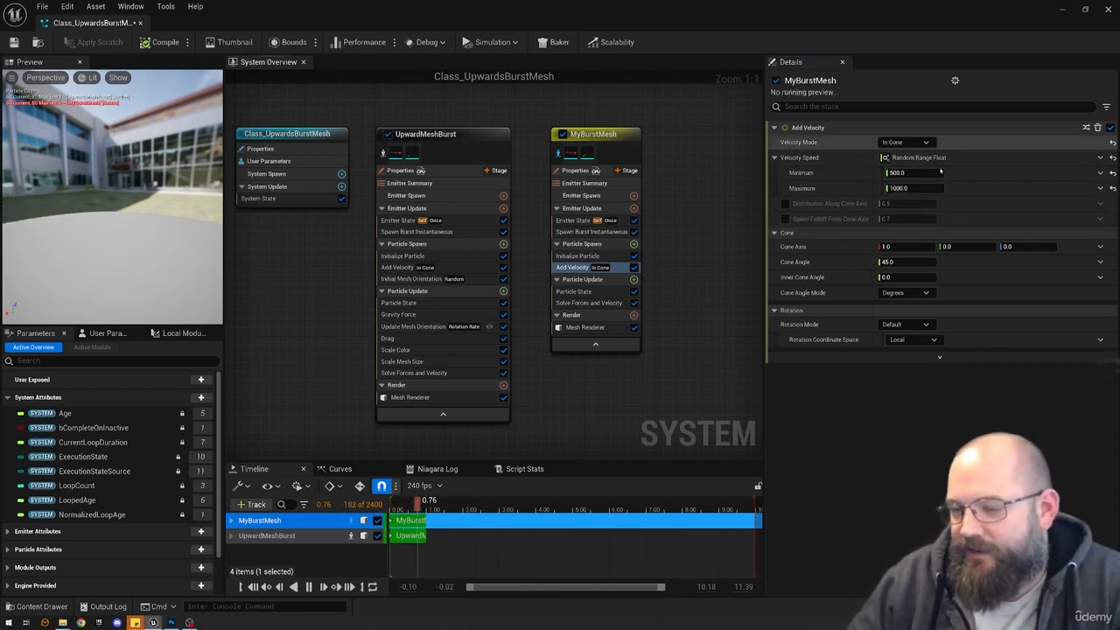
Set the cone axis of MyBurstMesh's Add Velocity module to 0, 0, 1, as in UpwardMeshBurst.
click(424, 267)
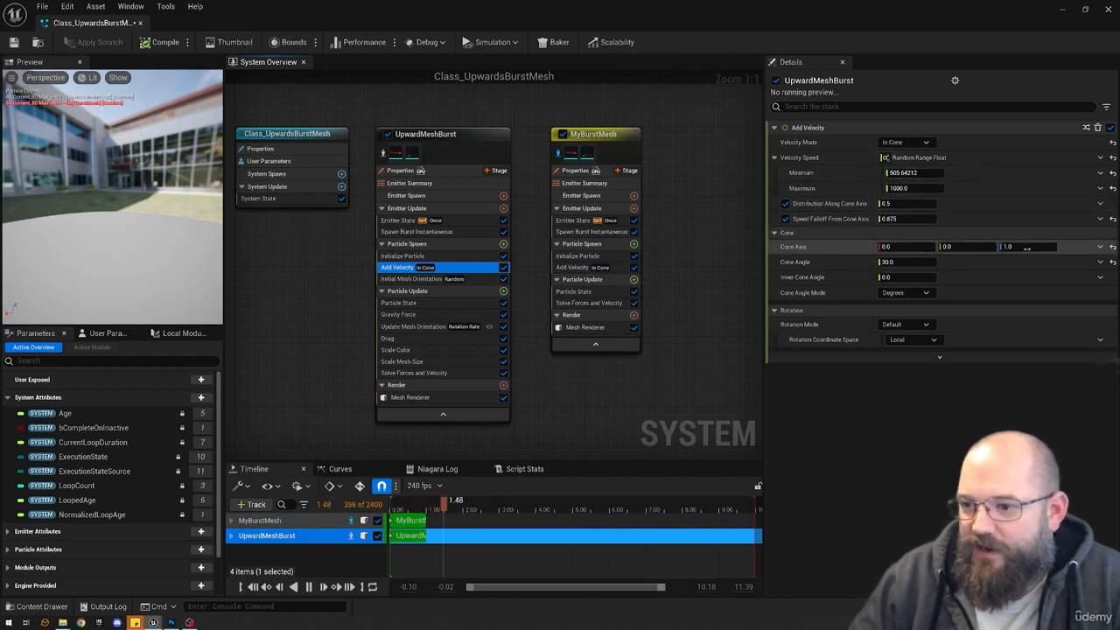
click(592, 267)
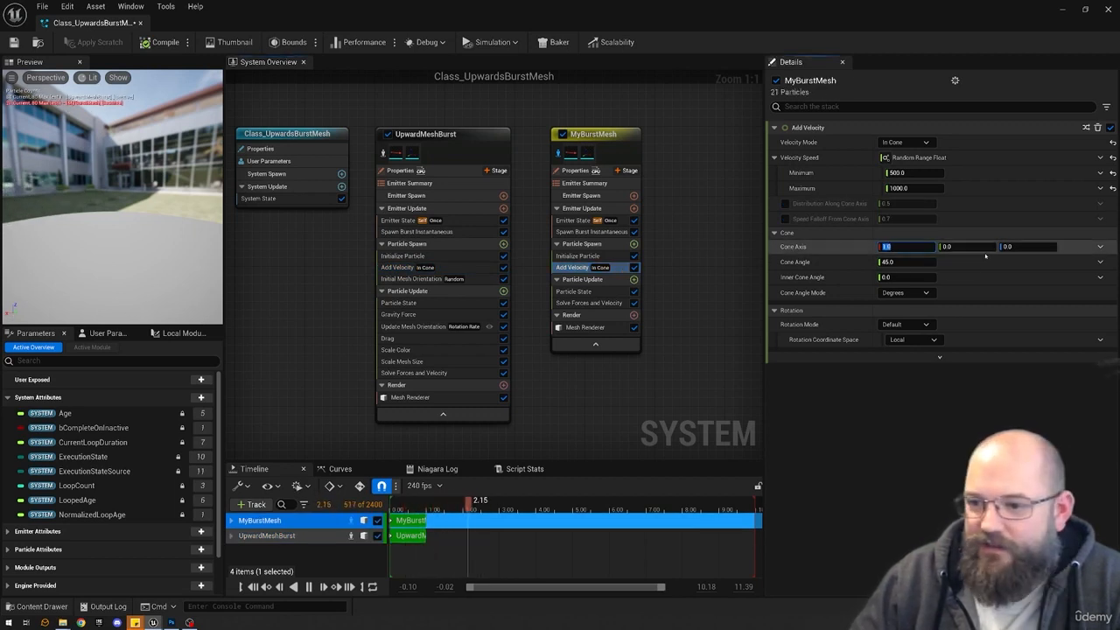
text(0)
key(Tab)
key(Tab)
text(1)
key(Return)
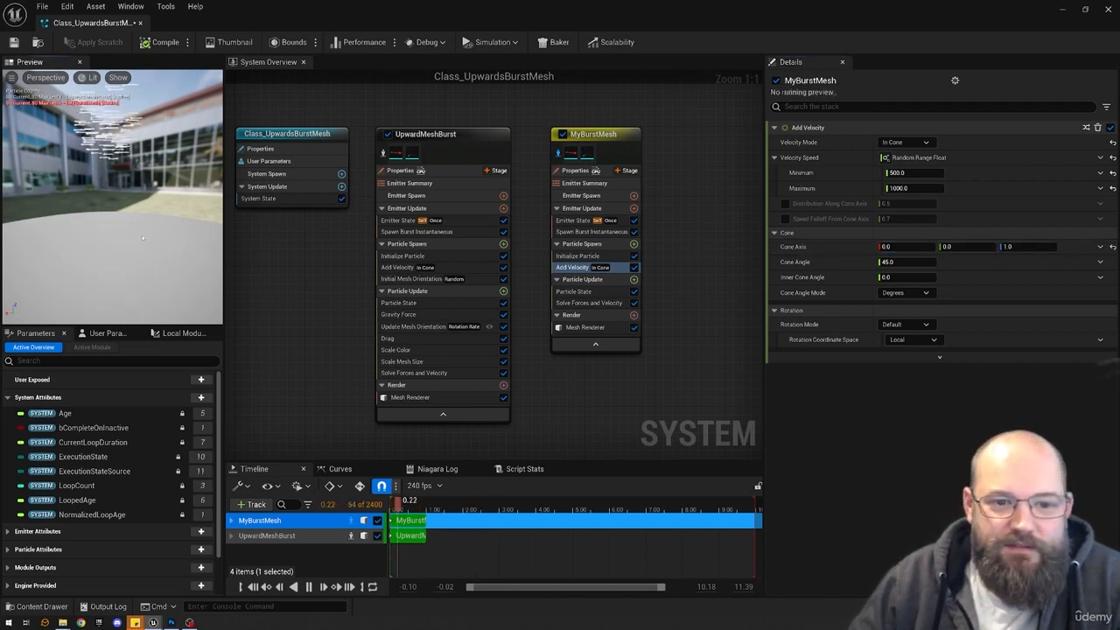
Enable Distribution Along Cone Axis and Speed Falloff From Cone Axis in MyBurstMesh's Add Velocity module, setting the falloff to 0.875.
click(785, 203)
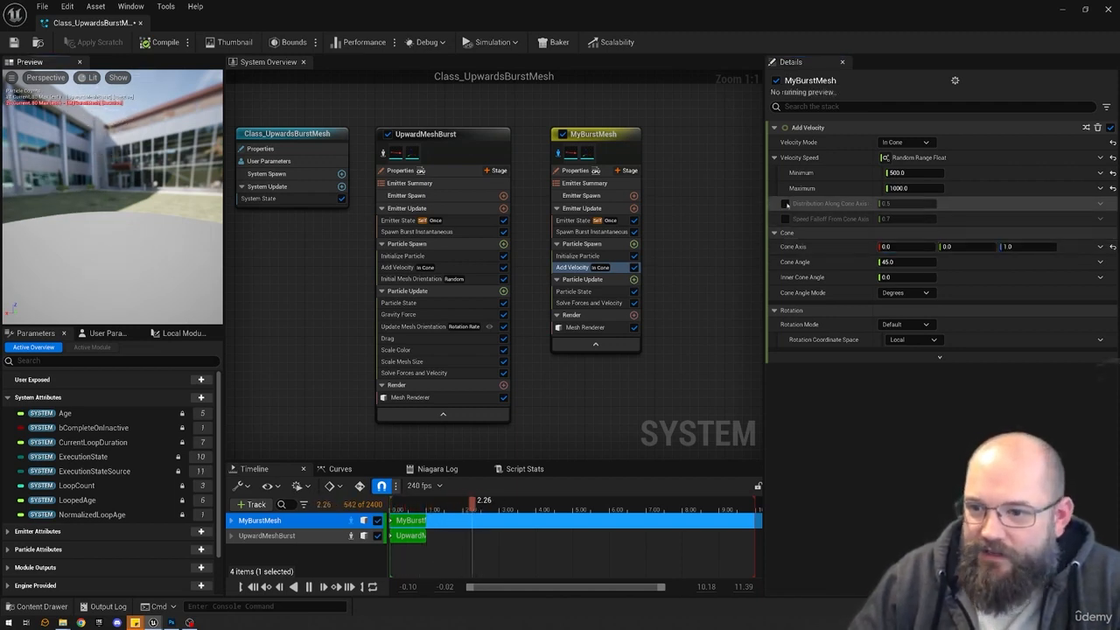
click(471, 266)
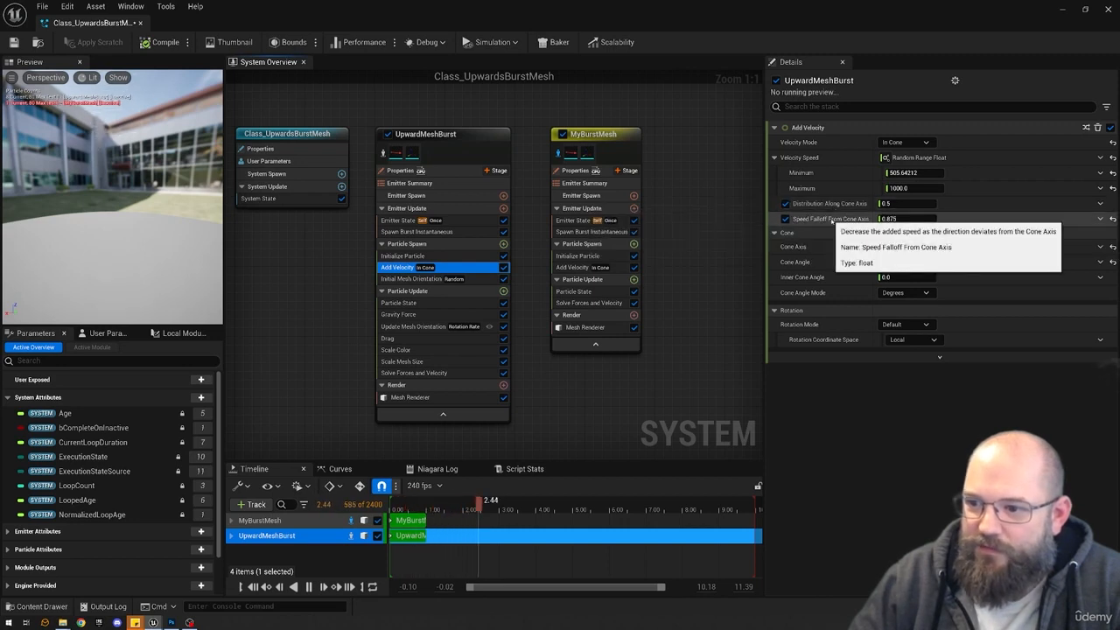
click(573, 267)
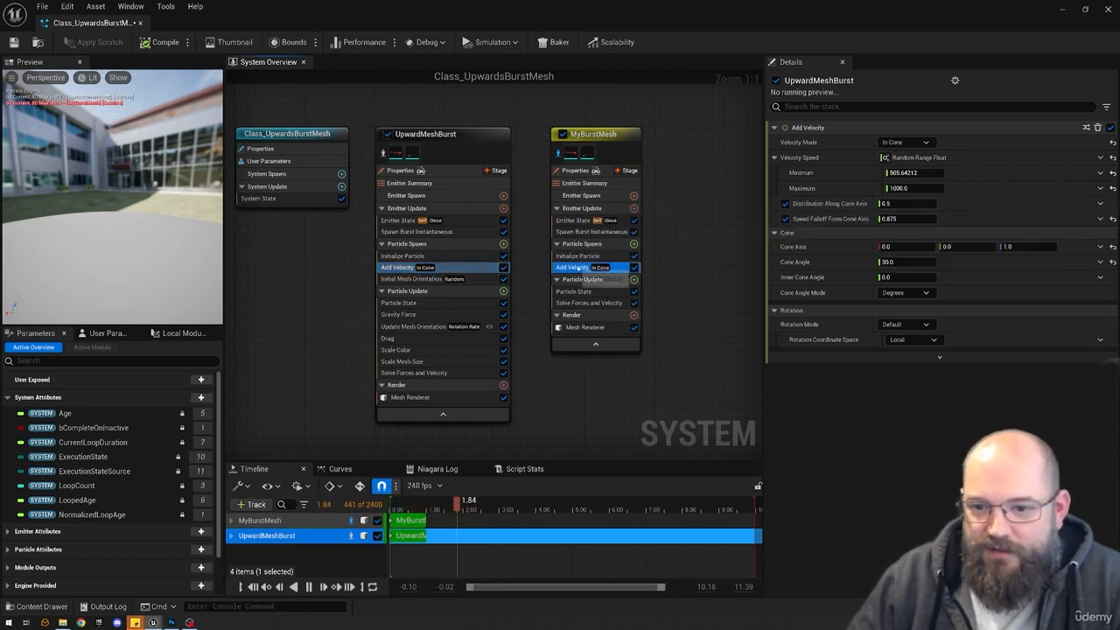
click(491, 267)
click(575, 267)
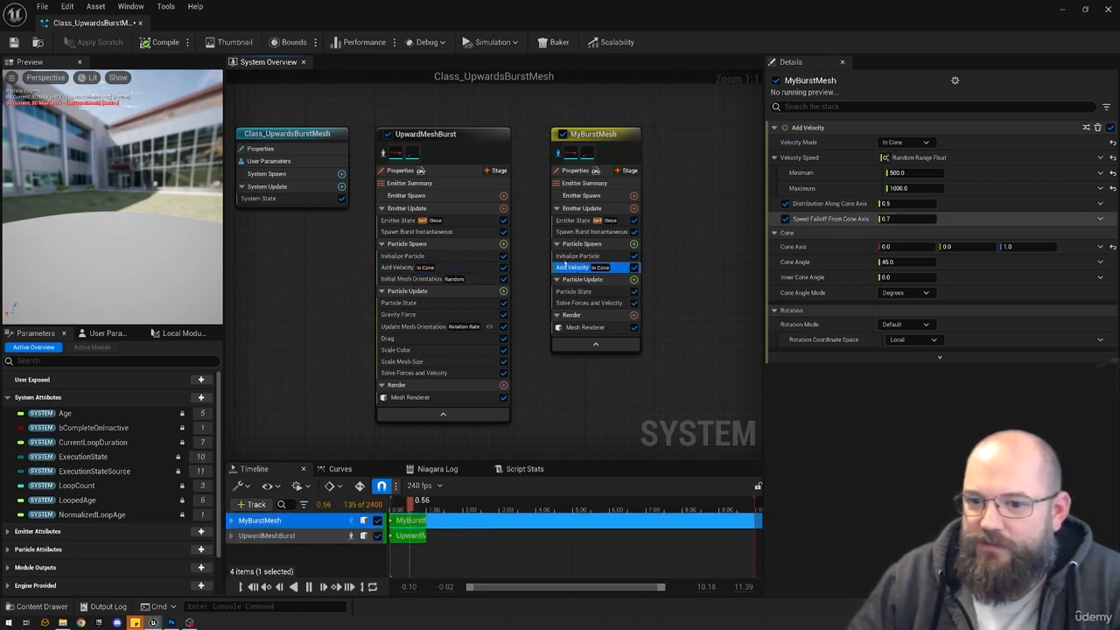
click(438, 267)
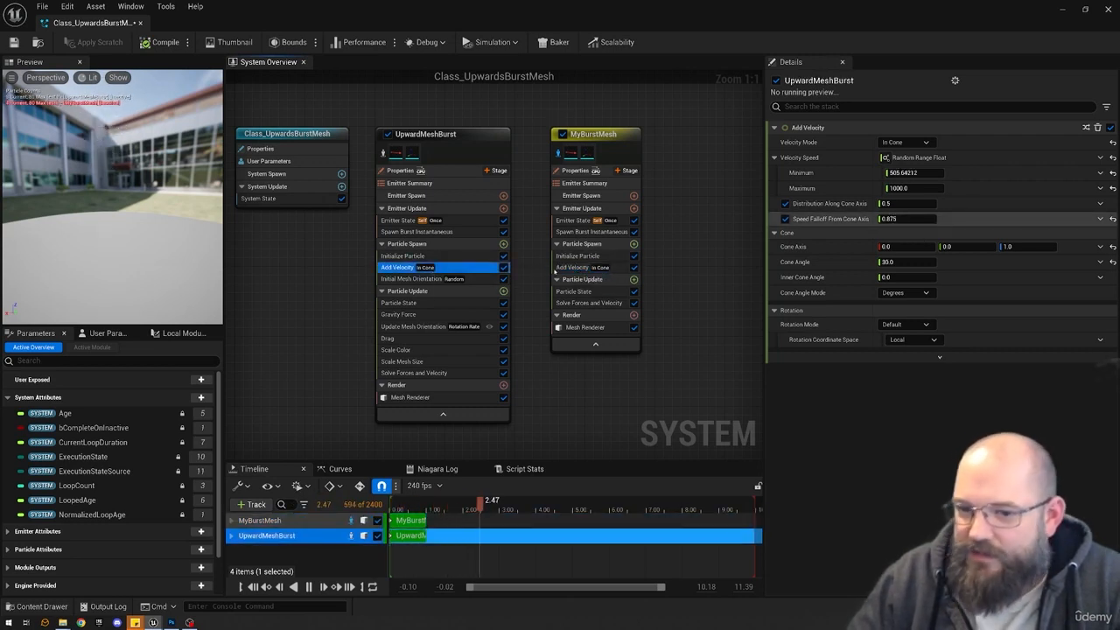
click(560, 268)
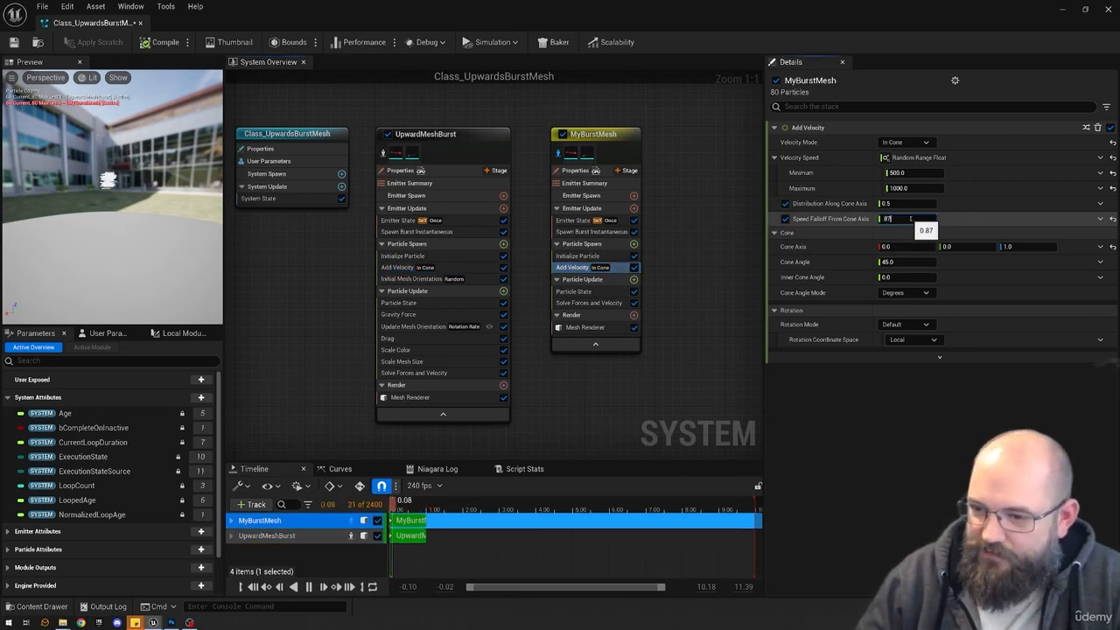
click(688, 251)
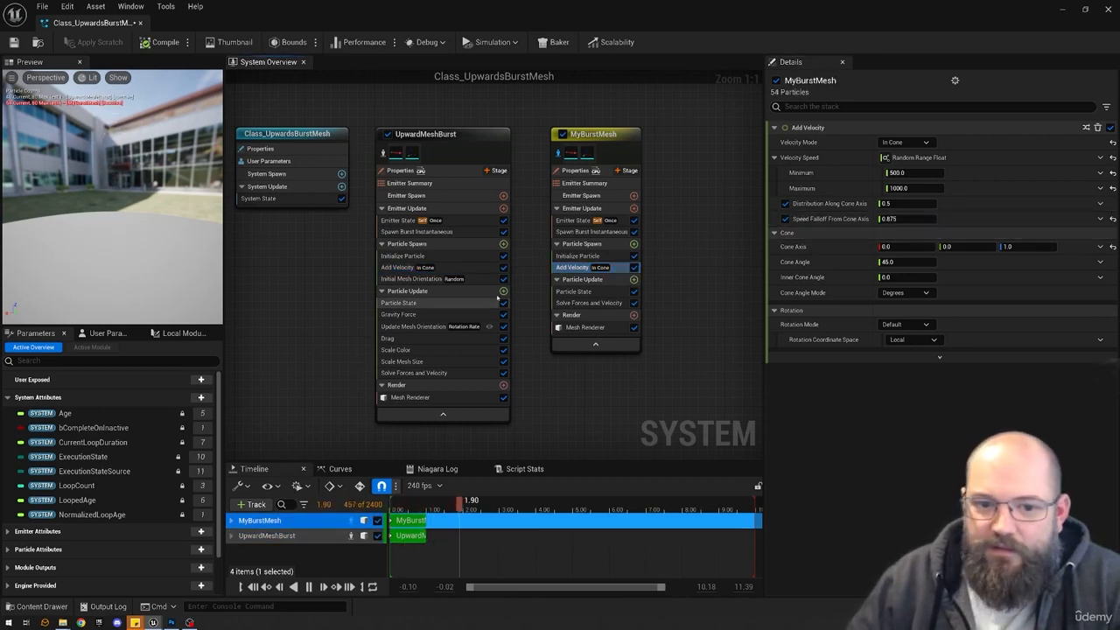
Add an Initial Mesh Orientation module to MyBurstMesh's Particle Spawn stage and compare its settings with UpwardMeshBurst's.
click(428, 279)
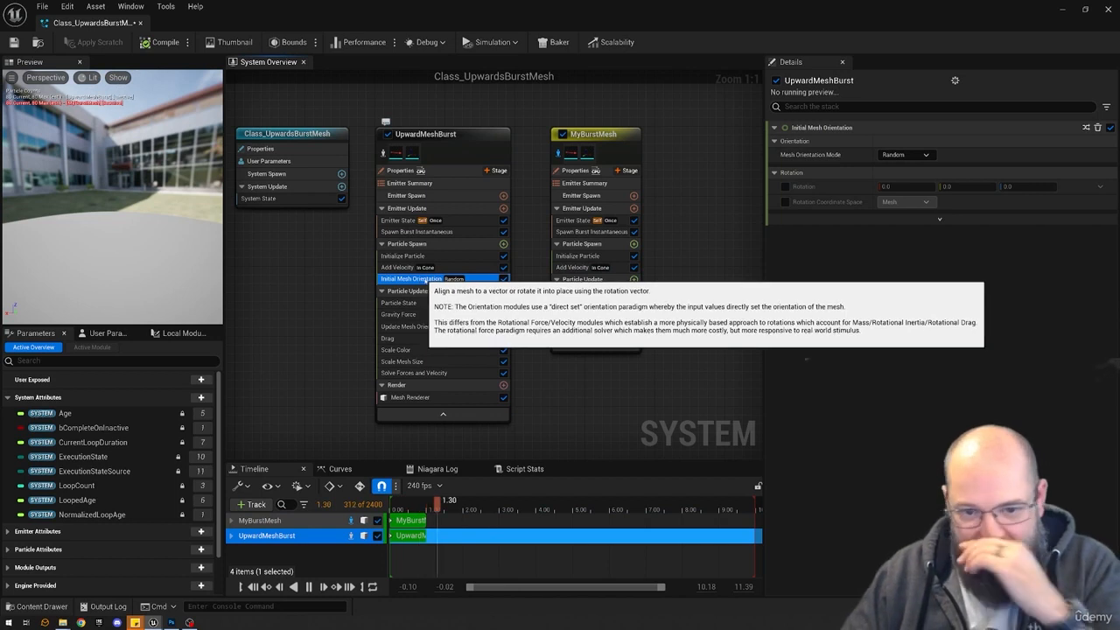
click(115, 163)
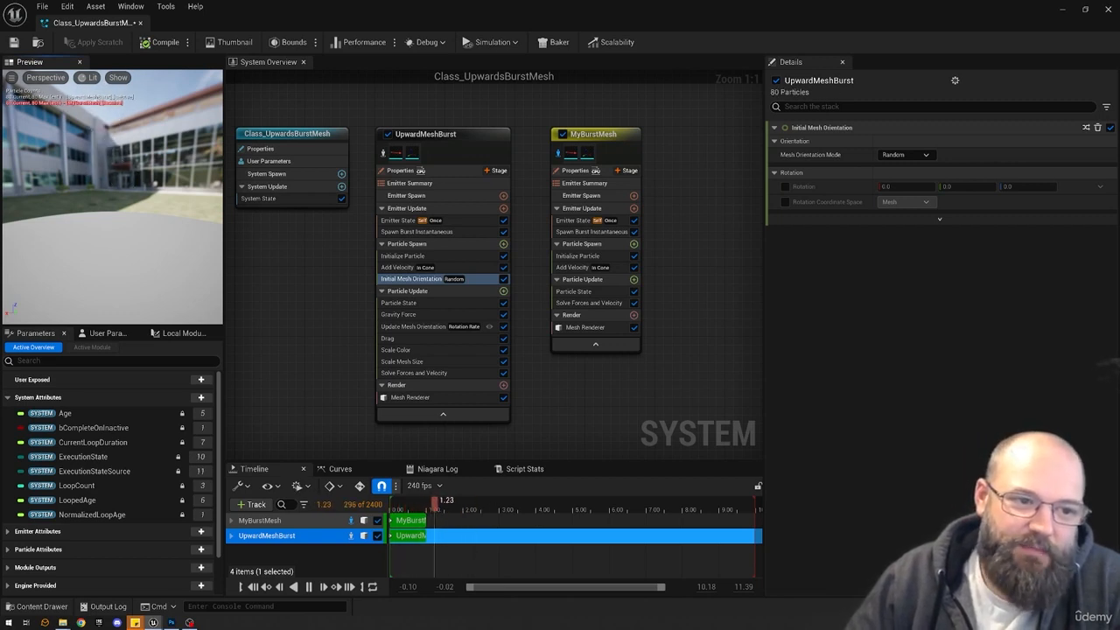
drag(115, 162, 114, 128)
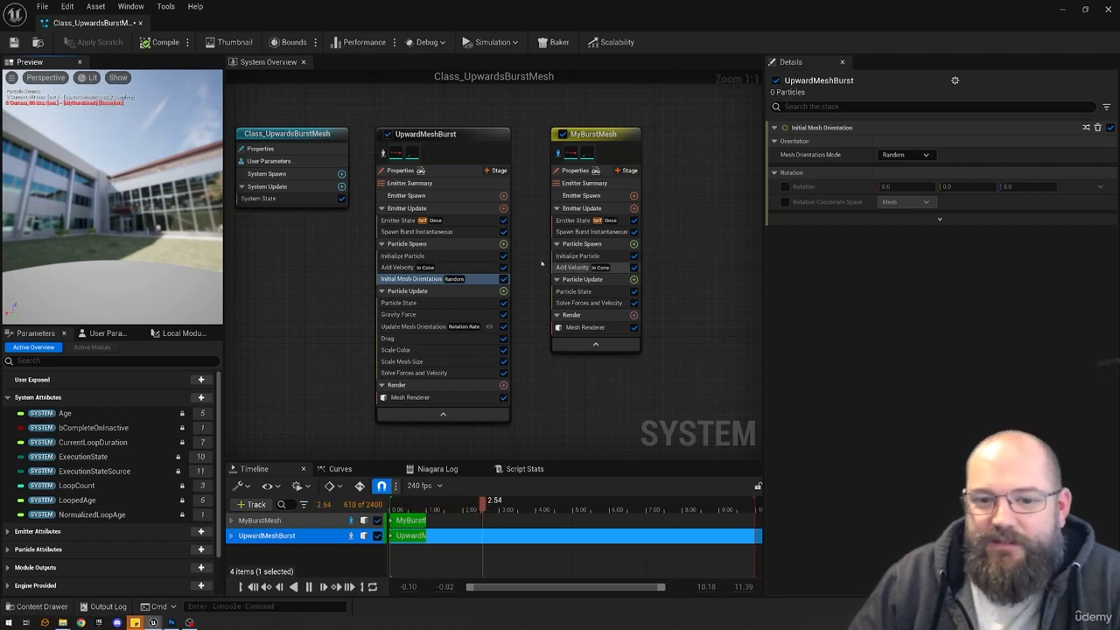
click(579, 255)
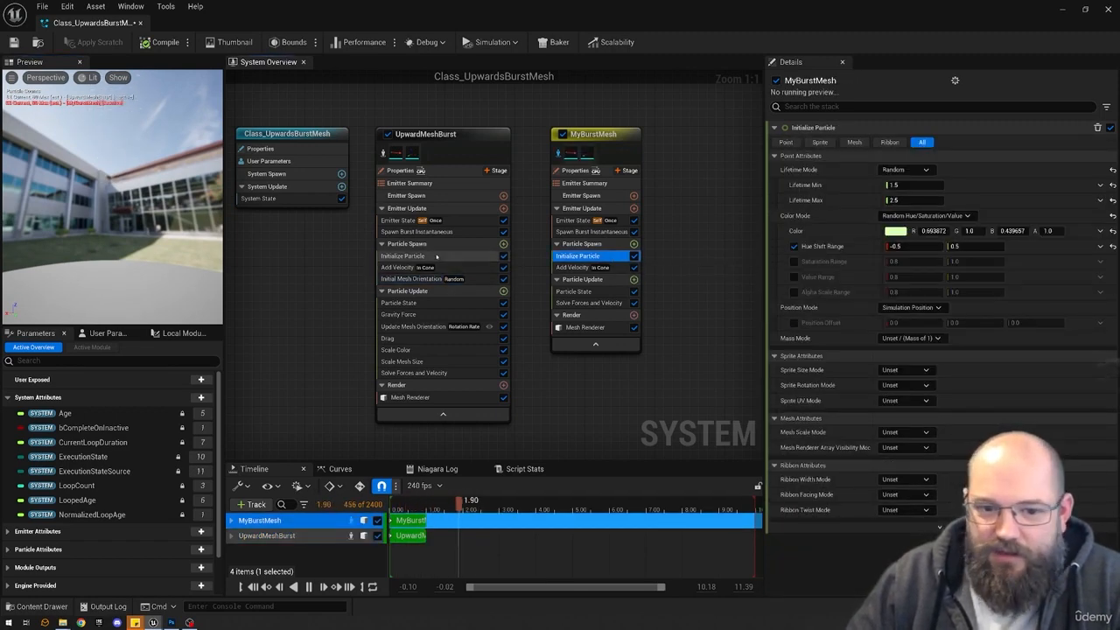
click(405, 256)
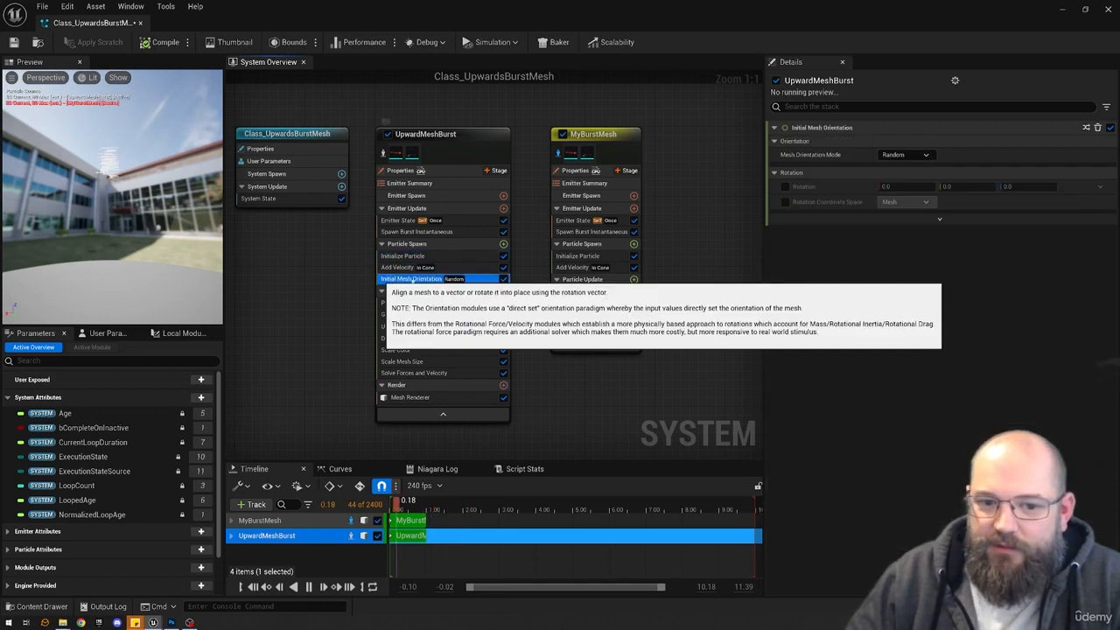
click(612, 244)
click(633, 244)
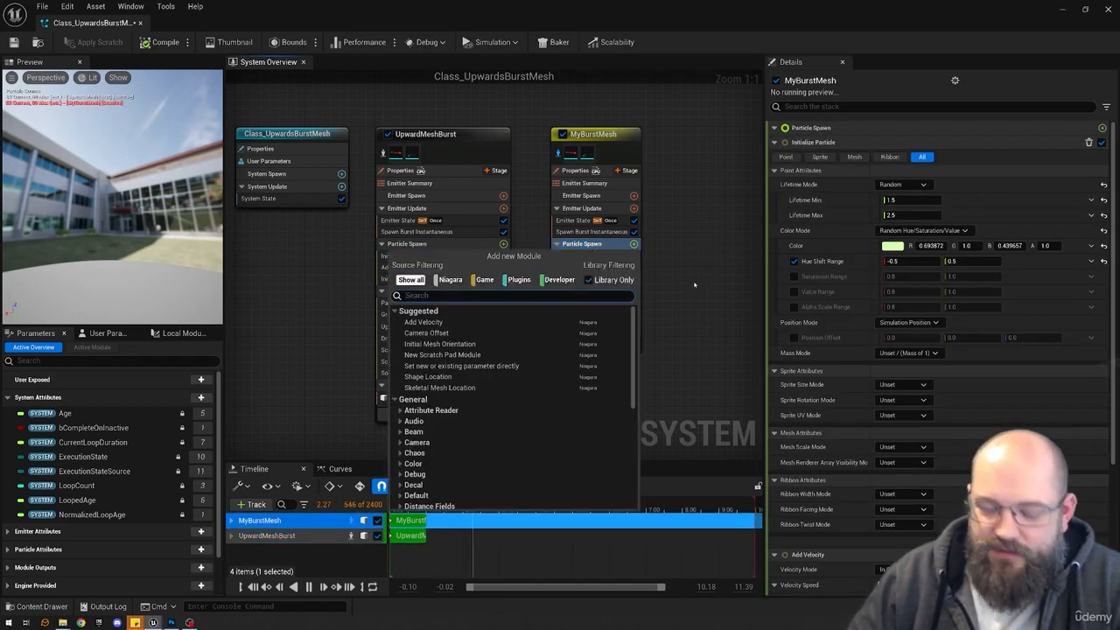
text(ini)
key(Return)
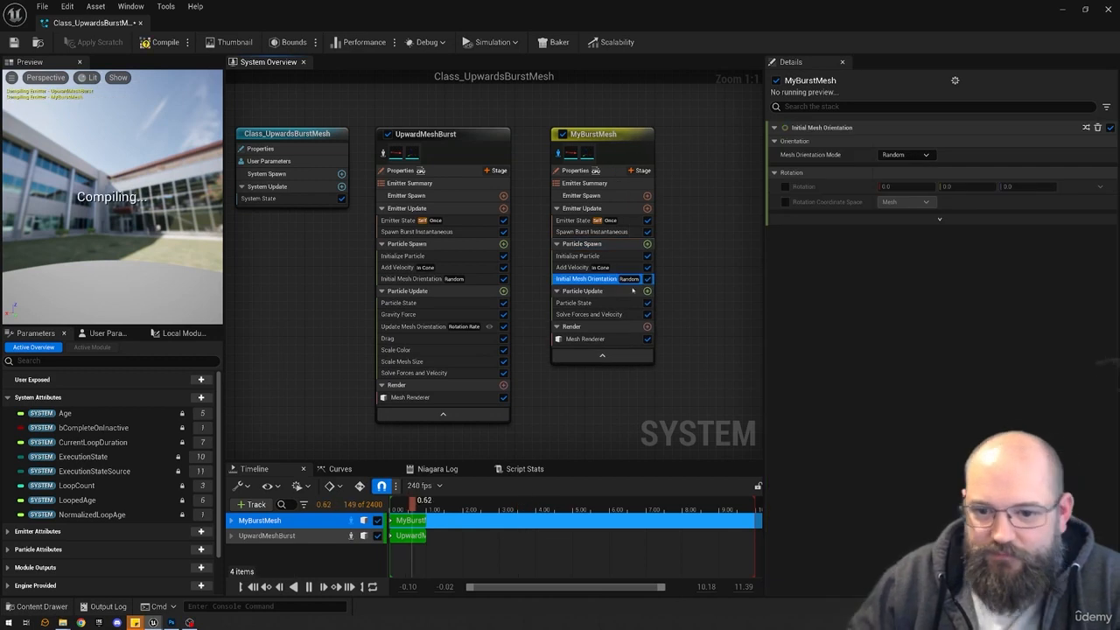
click(411, 278)
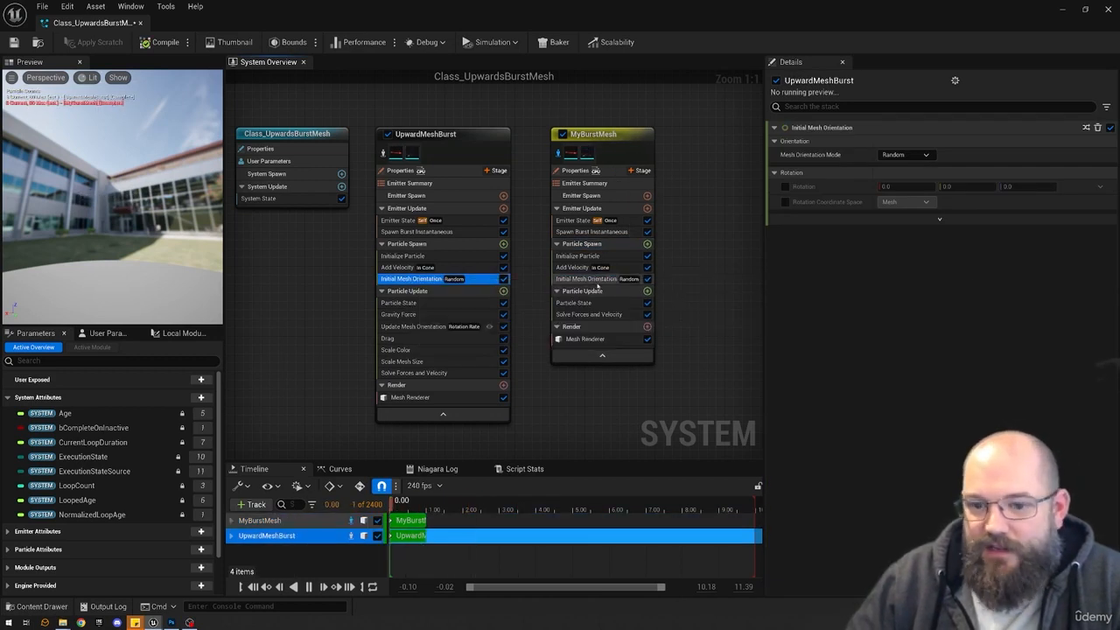
click(594, 279)
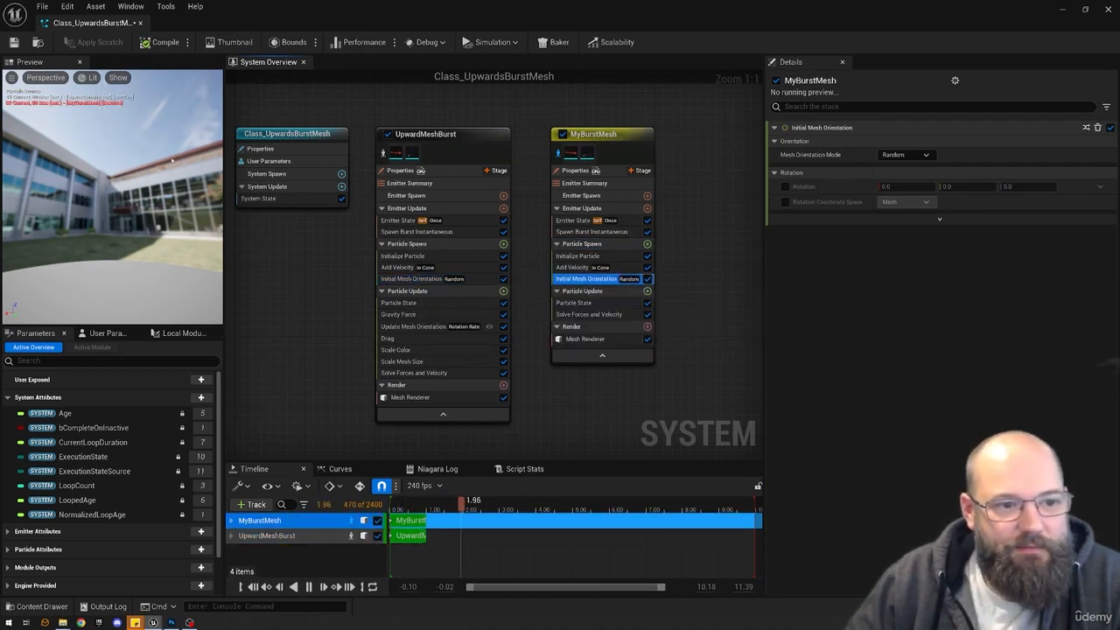
Try the Uniform mesh scale mode in MyBurstMesh's Initialize Particle module with a mesh uniform scale of 3.
drag(128, 183, 131, 241)
click(581, 255)
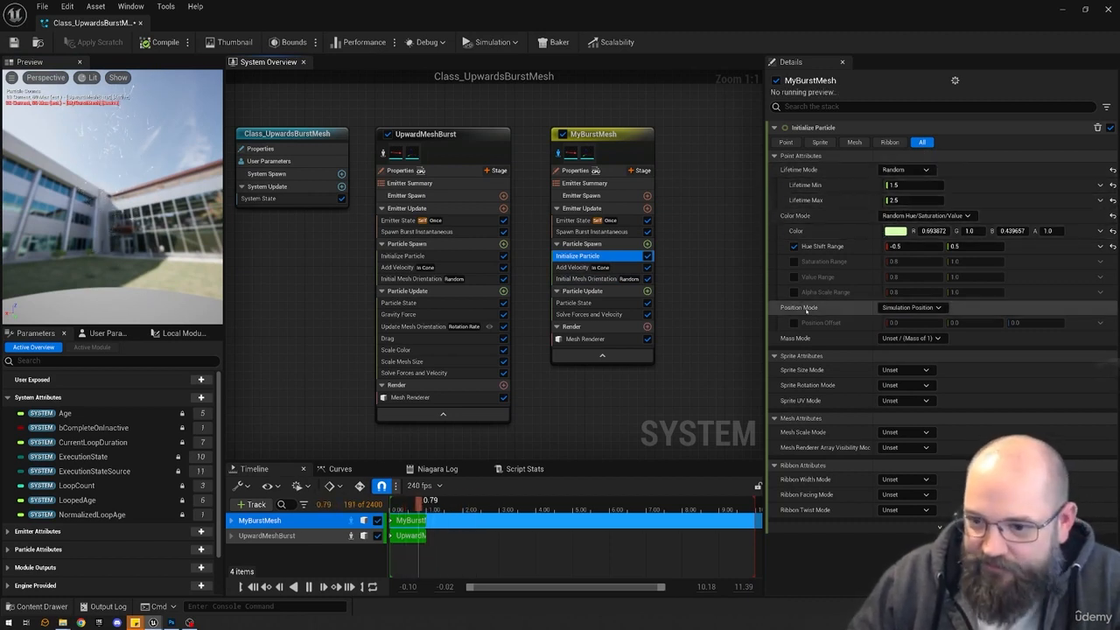
click(404, 256)
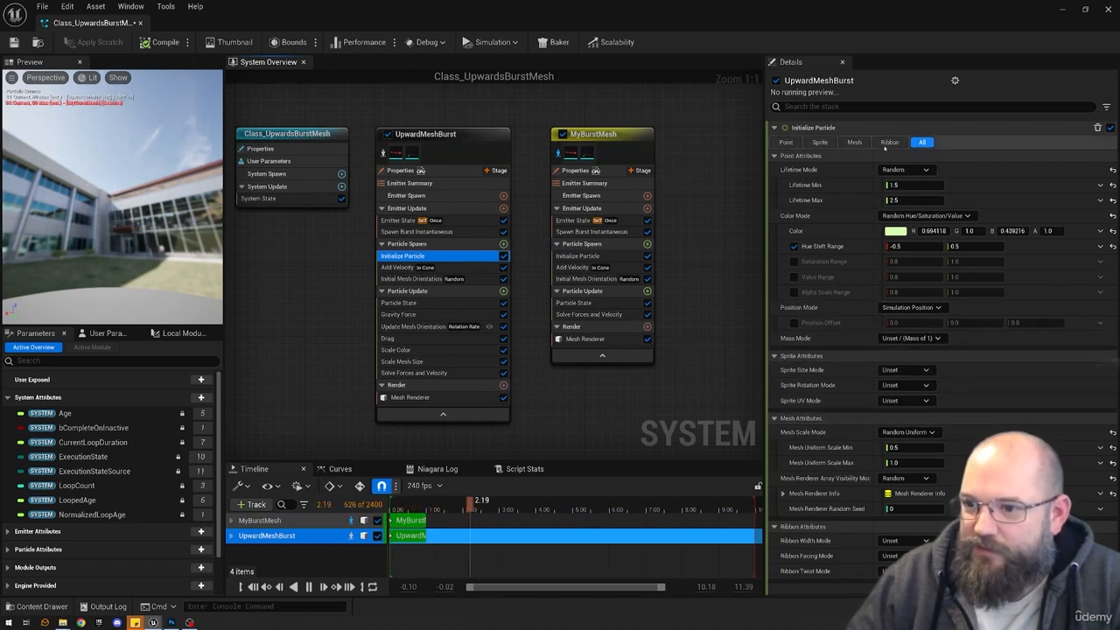
click(854, 142)
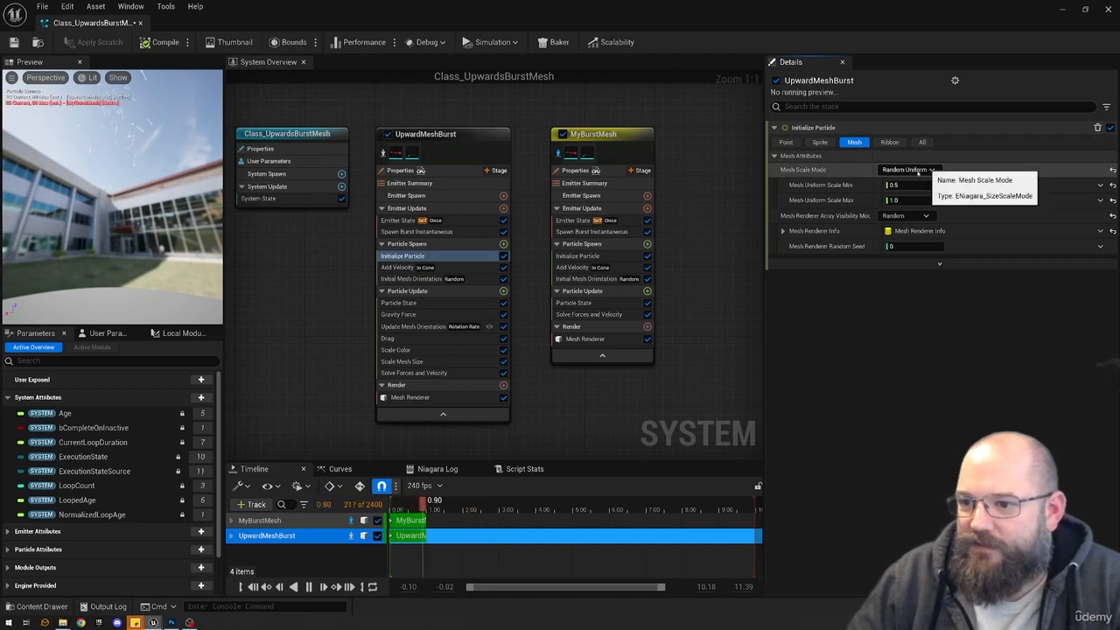
click(577, 255)
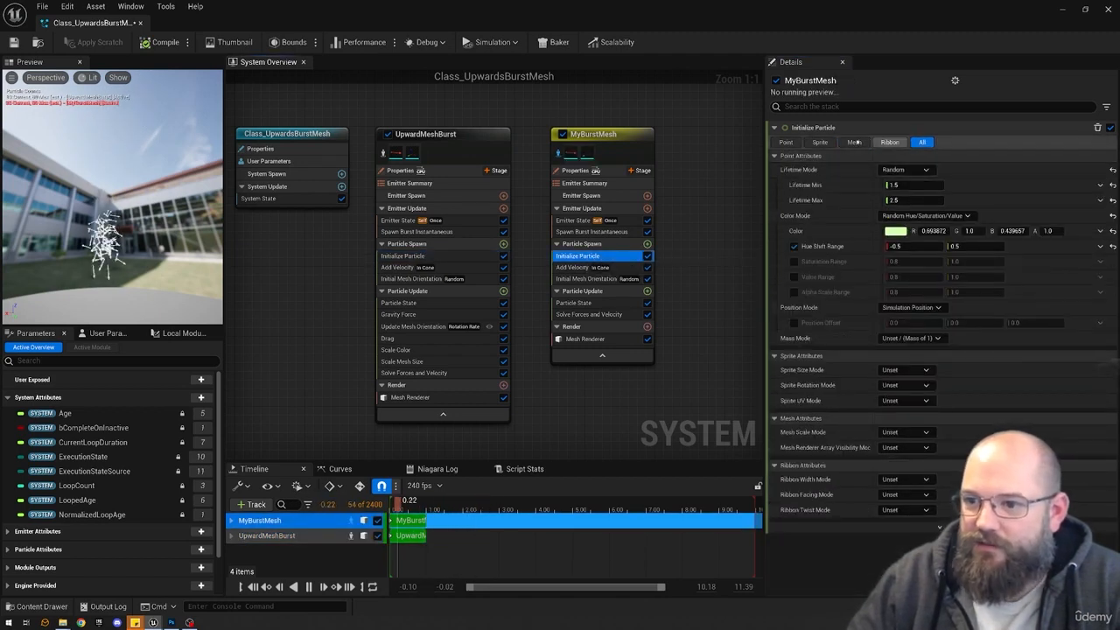
click(892, 170)
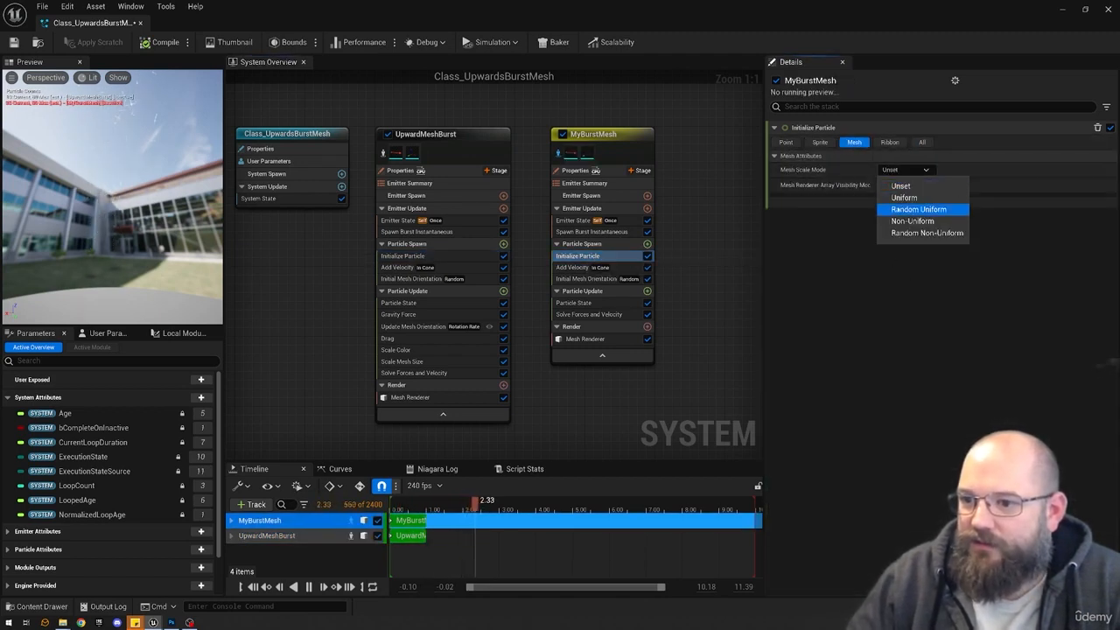
click(904, 198)
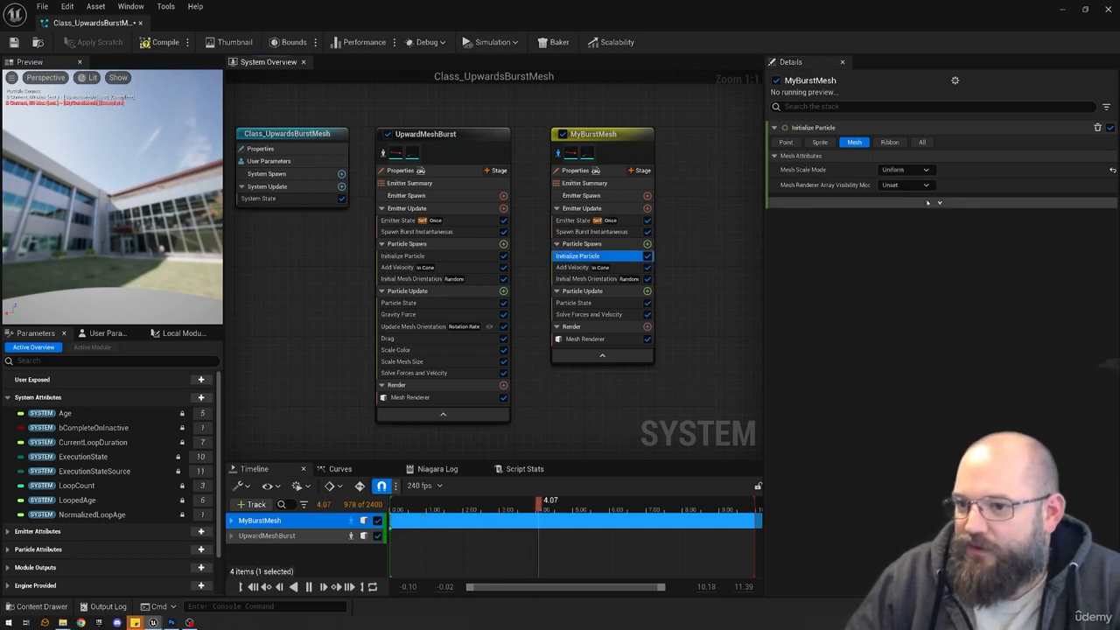
click(913, 185)
text(50)
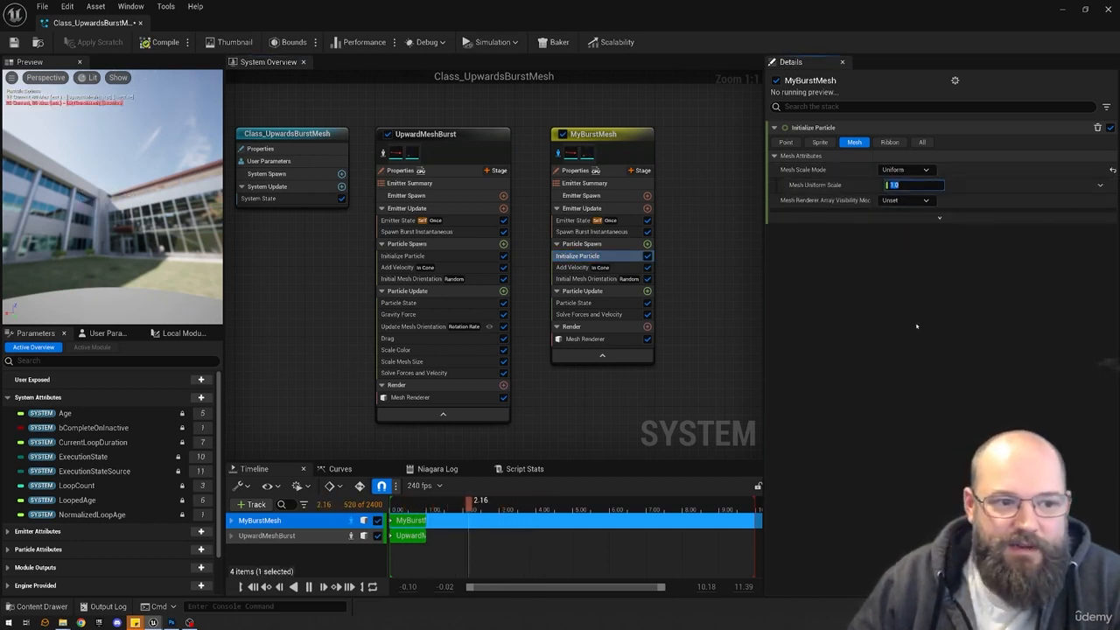
key(Return)
text(2)
key(Return)
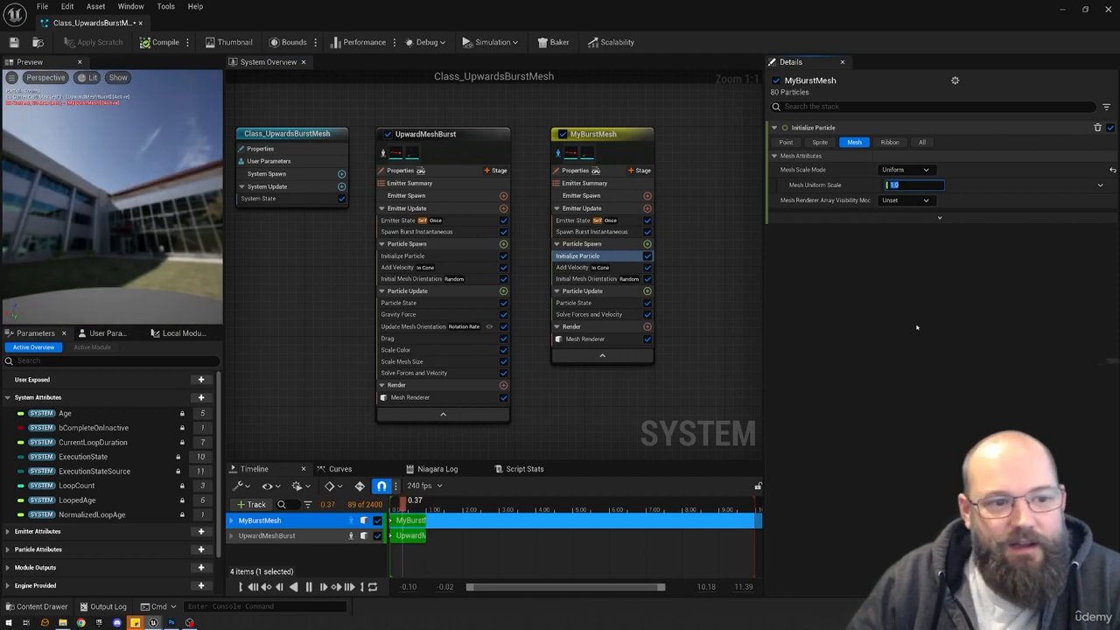
text(3)
key(Return)
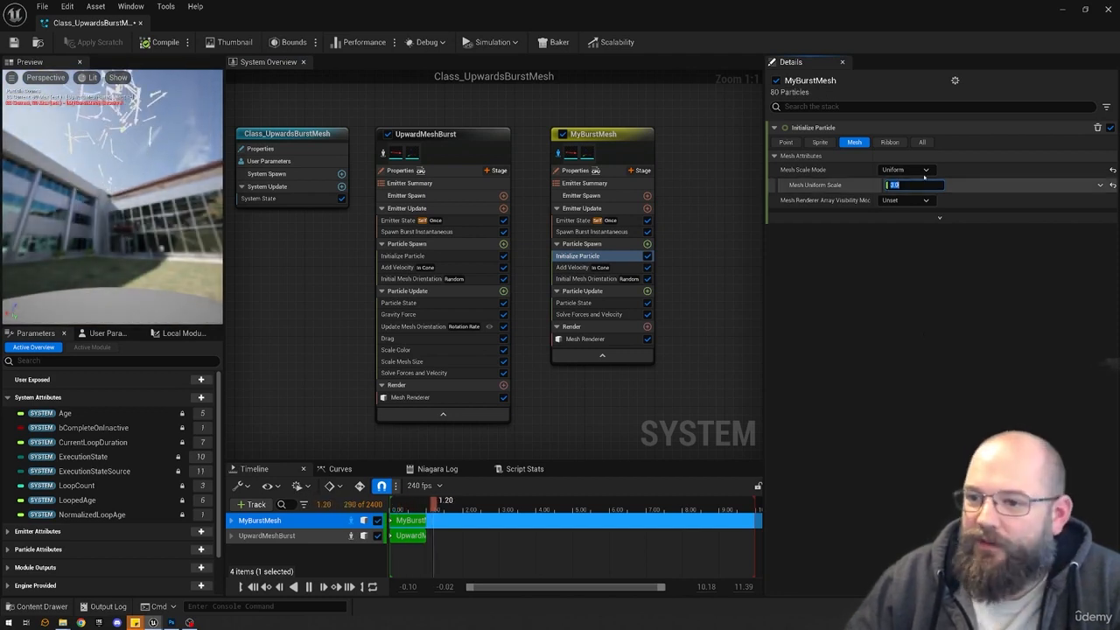
Try the Non-Uniform mesh scale mode on MyBurstMesh with axis scales of 5, and reset the axes to 1.
click(905, 168)
click(914, 197)
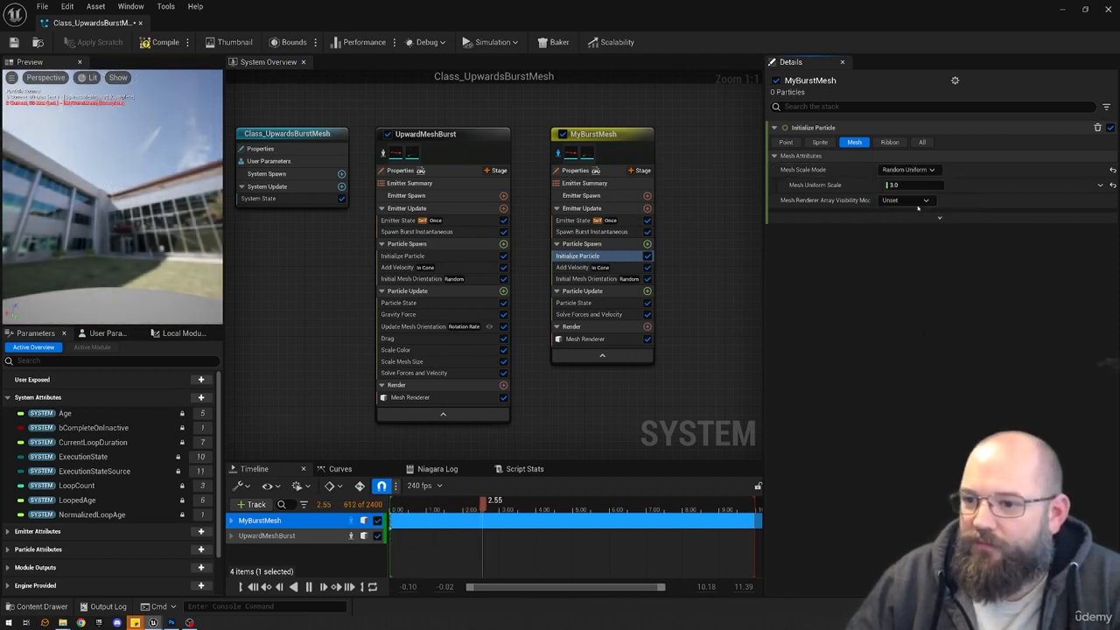
click(906, 168)
click(914, 219)
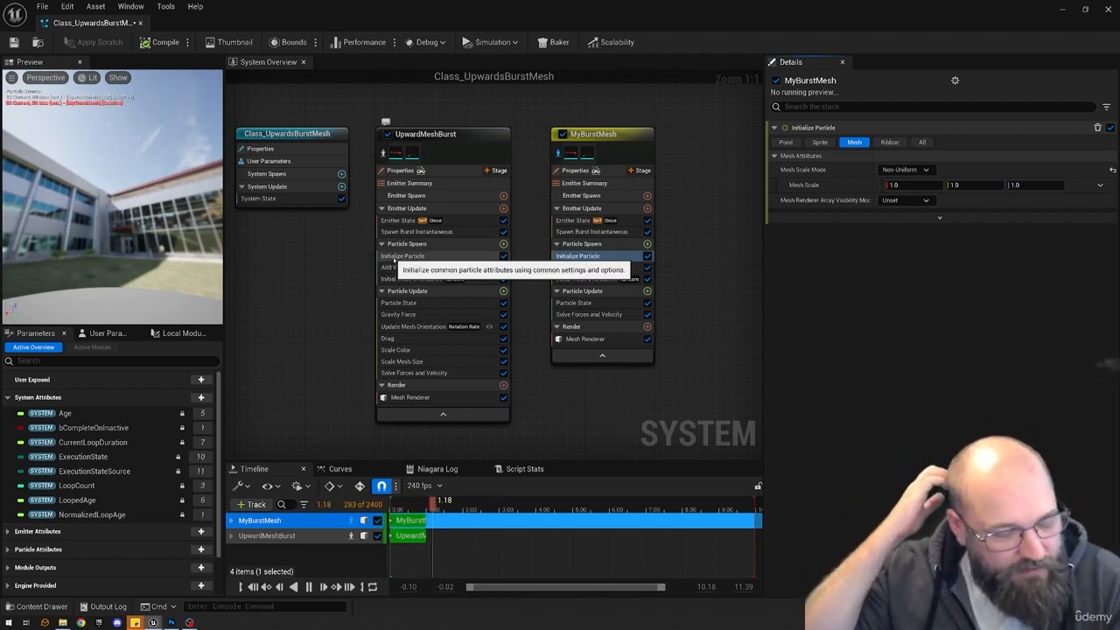
click(909, 185)
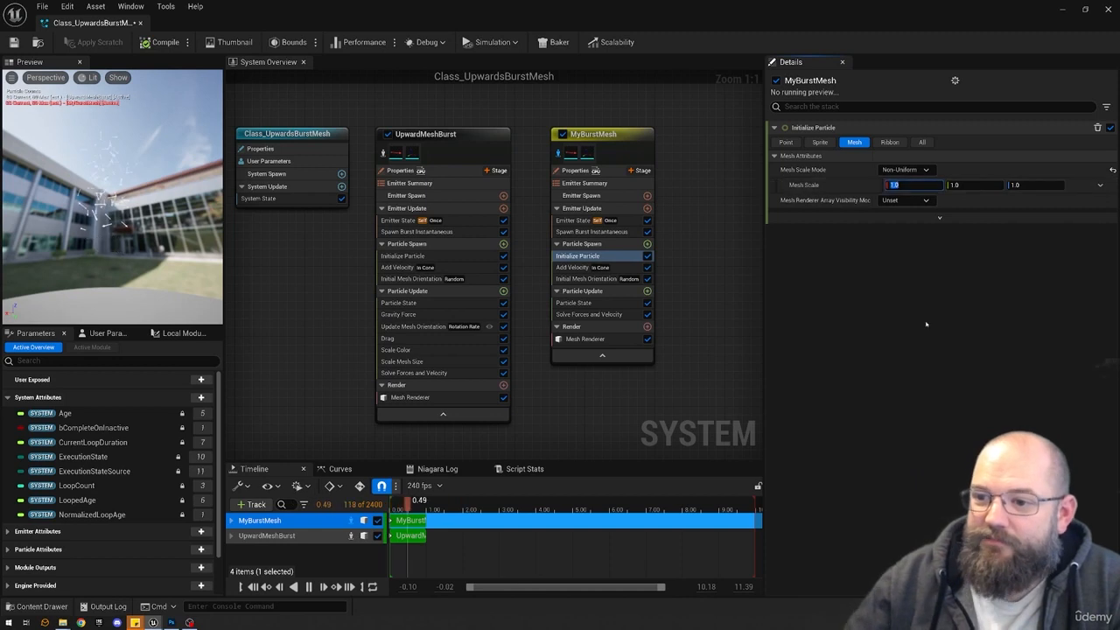
text(5)
key(Return)
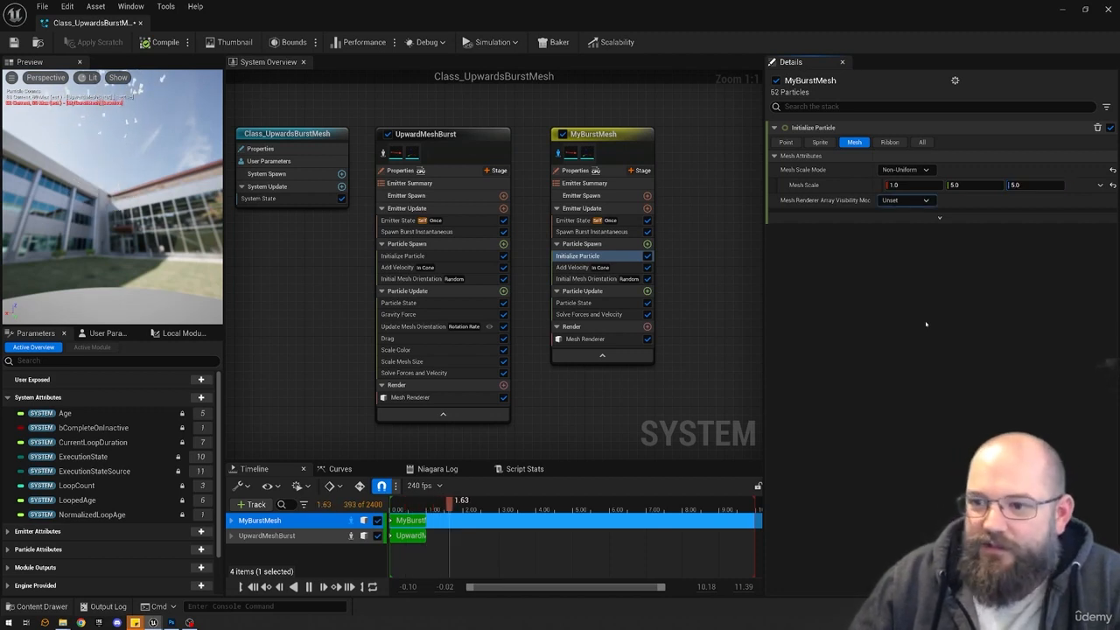
text(1)
key(Tab)
text(1)
key(Tab)
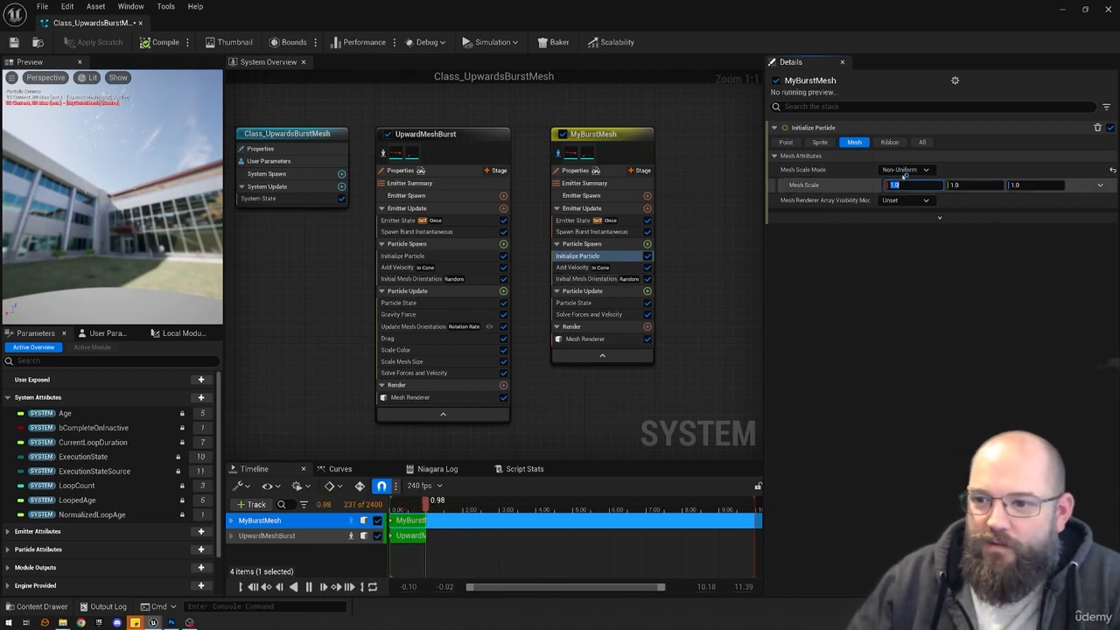
Set MyBurstMesh's mesh scale mode to Random Uniform, with a minimum of 0.5 and a maximum of 1.0, matching UpwardMeshBurst.
click(437, 256)
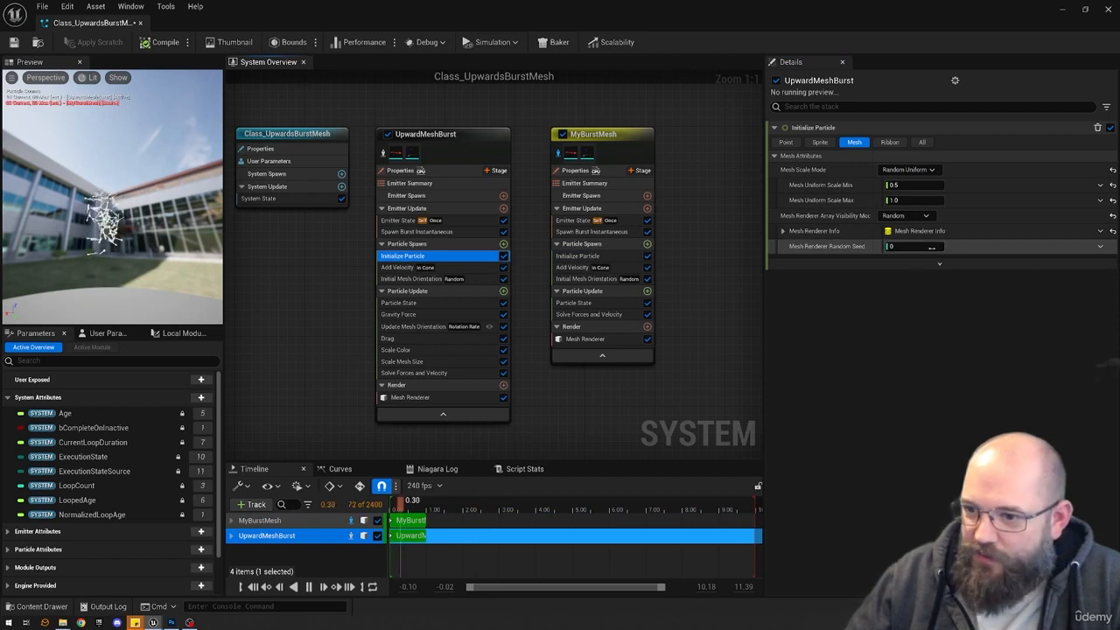
click(589, 258)
click(905, 169)
click(900, 185)
double_click(910, 185)
text(3.0)
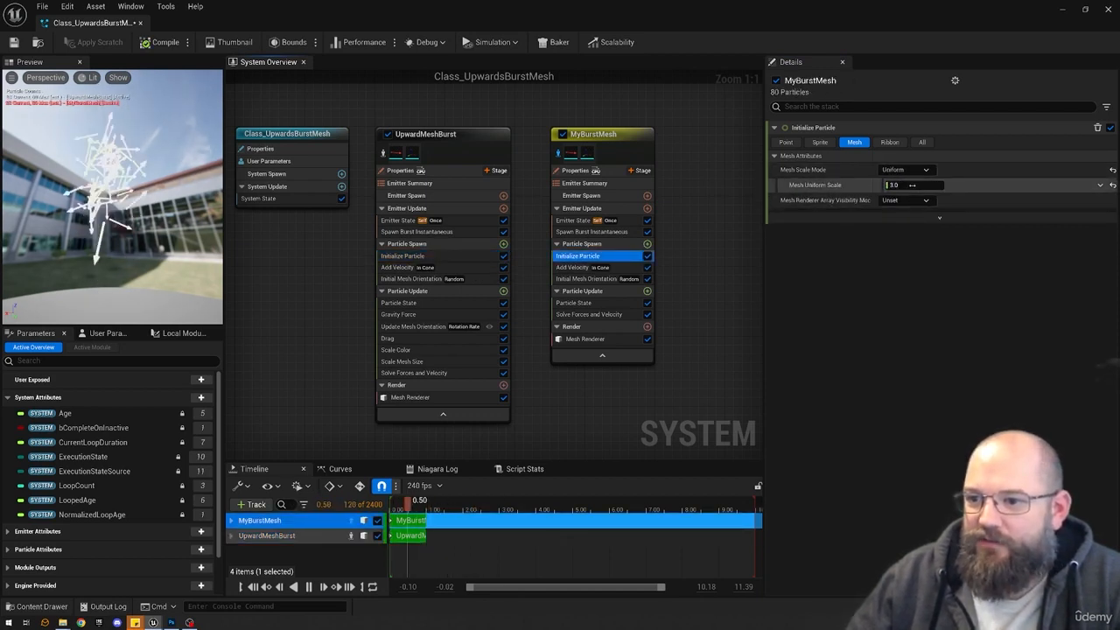
click(906, 170)
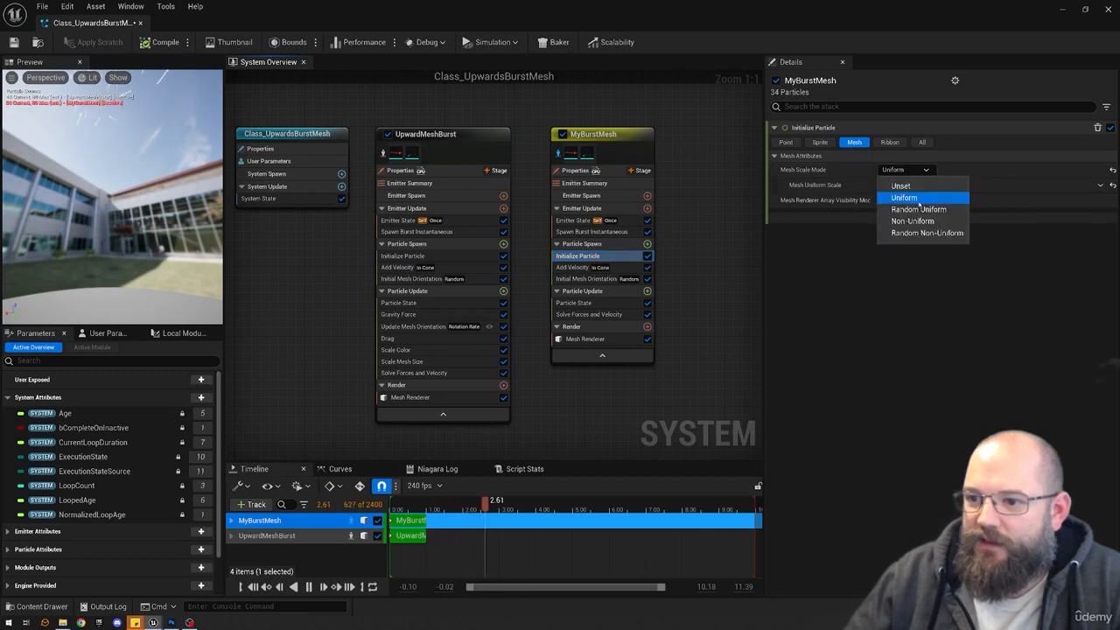
click(917, 209)
double_click(910, 184)
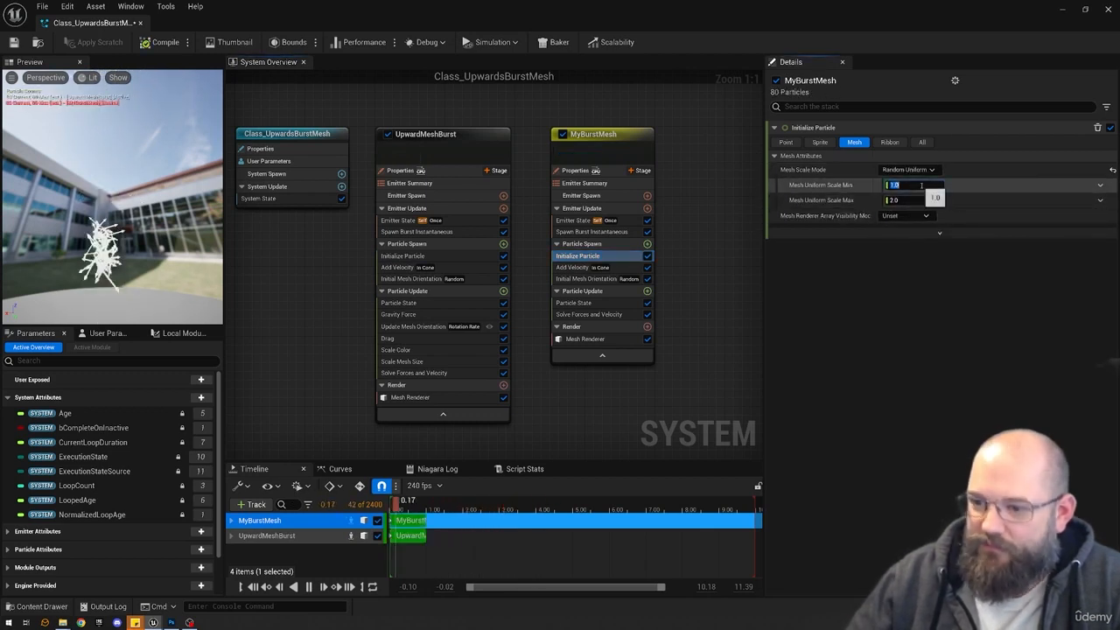
text(0.5)
click(857, 304)
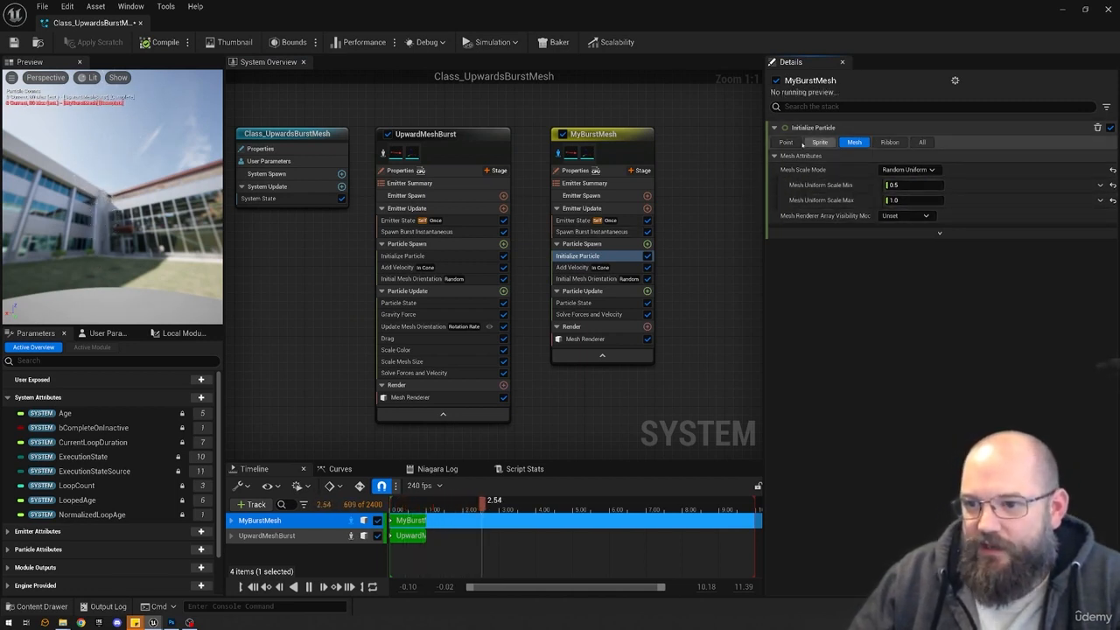
Try the Uniform sprite size mode in MyBurstMesh's Initialize Particle module and return it to Unset.
click(817, 142)
click(906, 170)
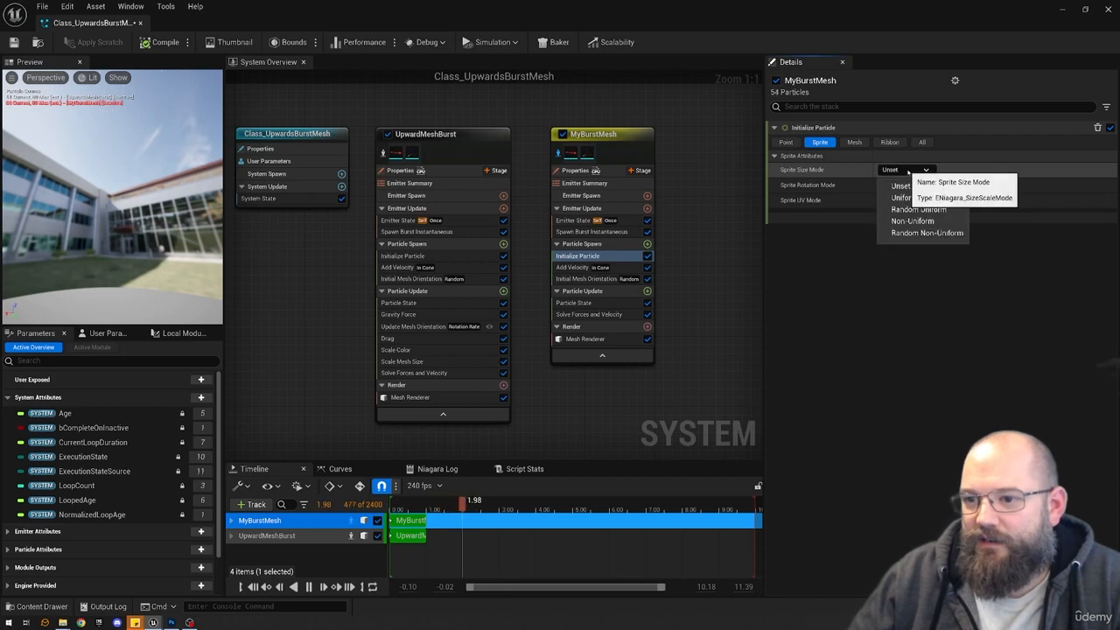
click(903, 197)
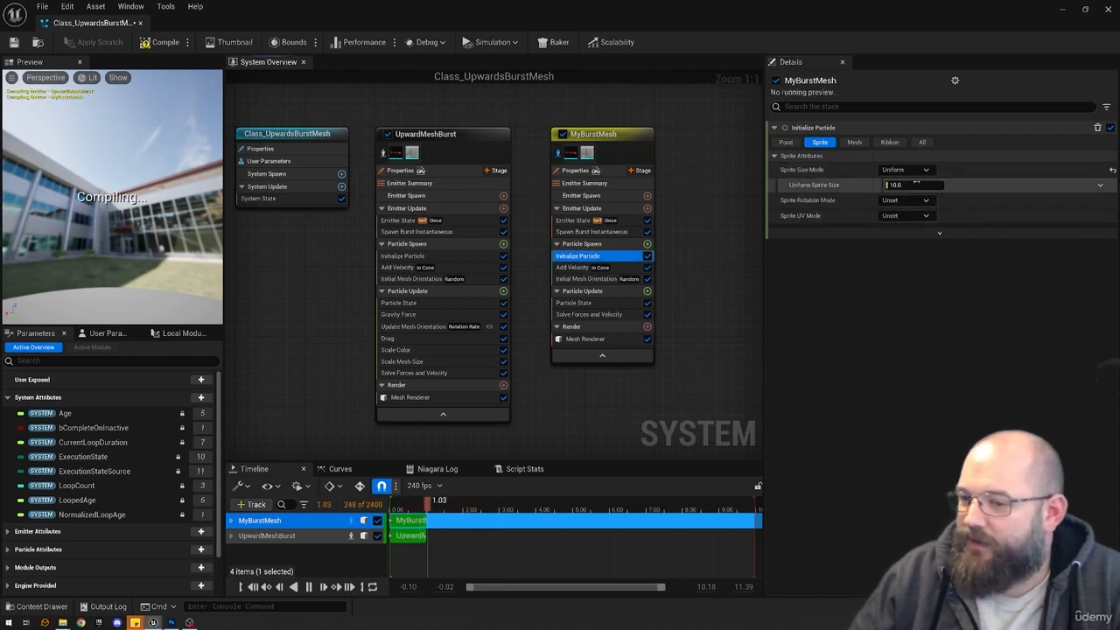
click(906, 171)
click(891, 185)
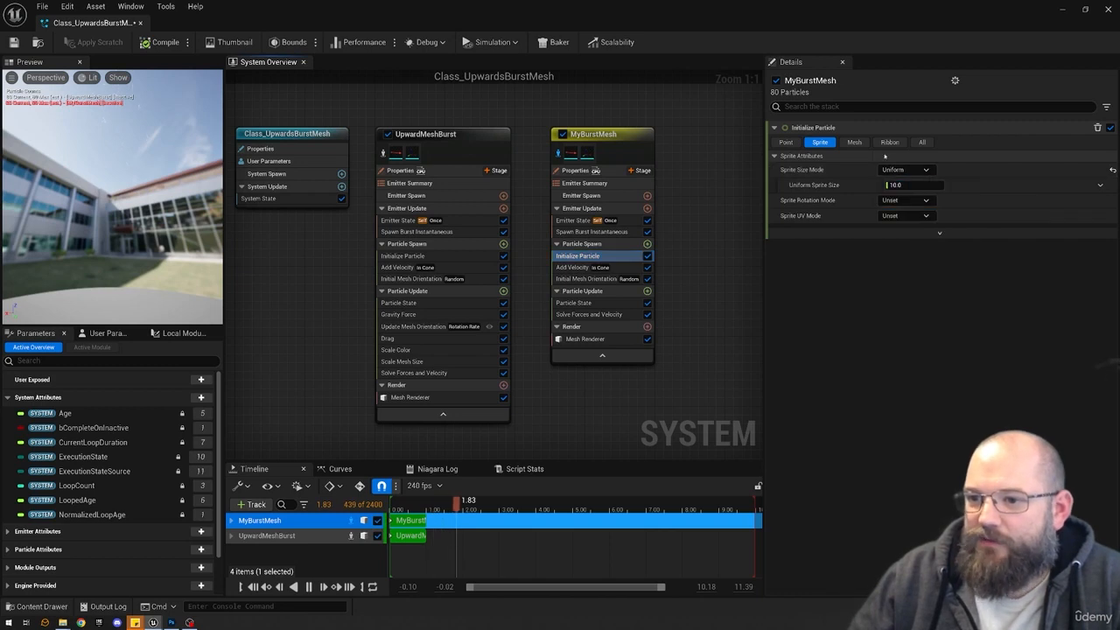
Compare the mesh attributes of both emitters' Initialize Particle modules and examine the mesh array in MyBurstMesh's Mesh Renderer.
click(855, 142)
click(908, 200)
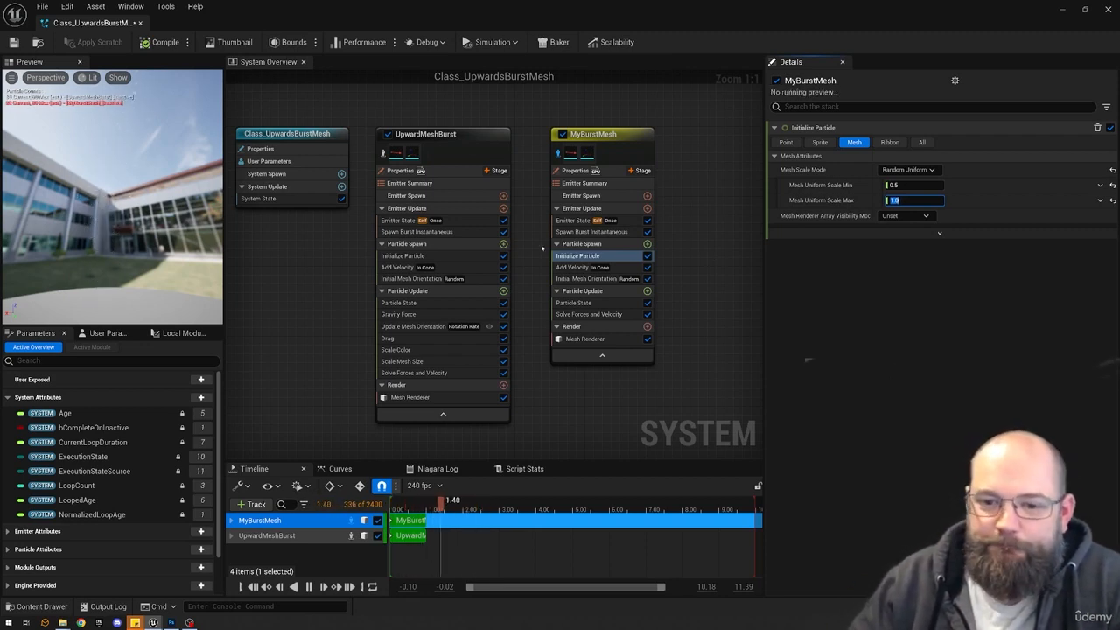
click(424, 255)
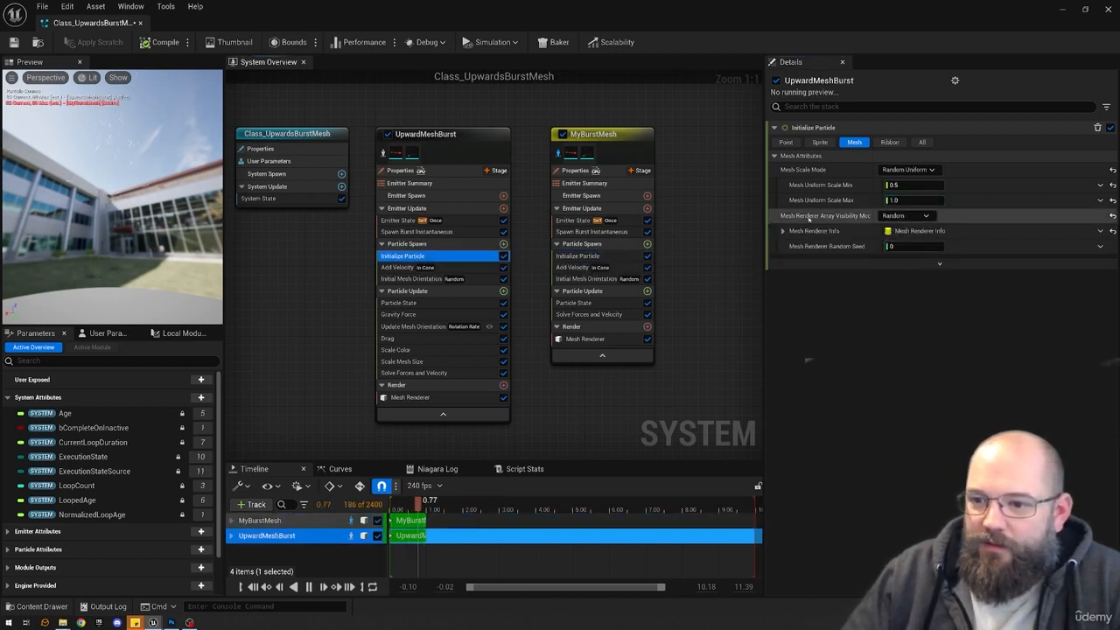
mouse_move(828, 218)
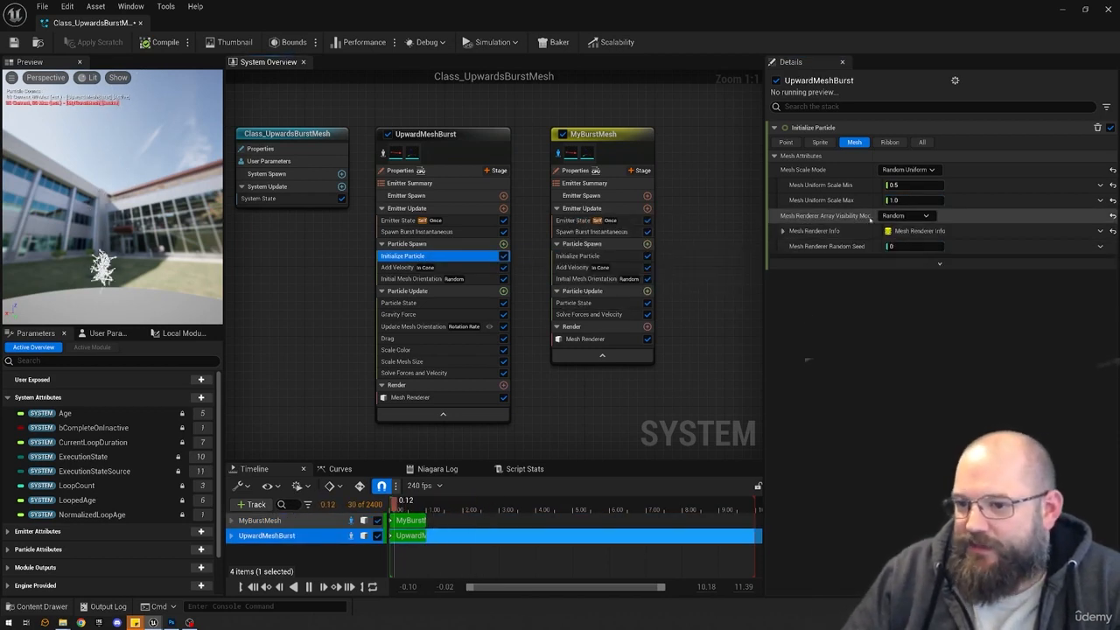
click(579, 255)
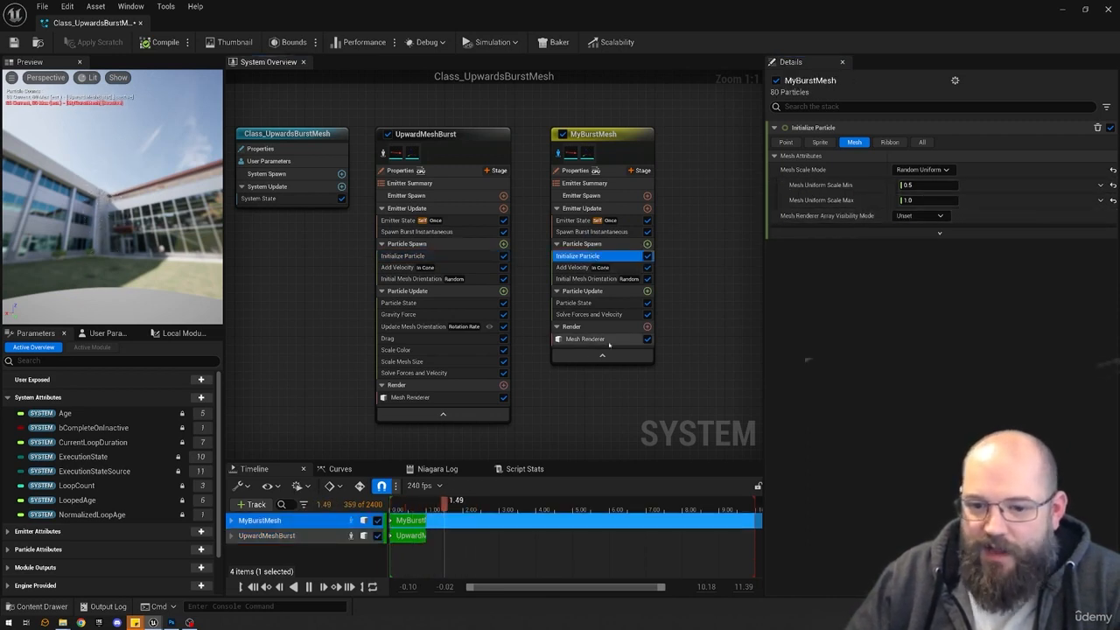
click(610, 341)
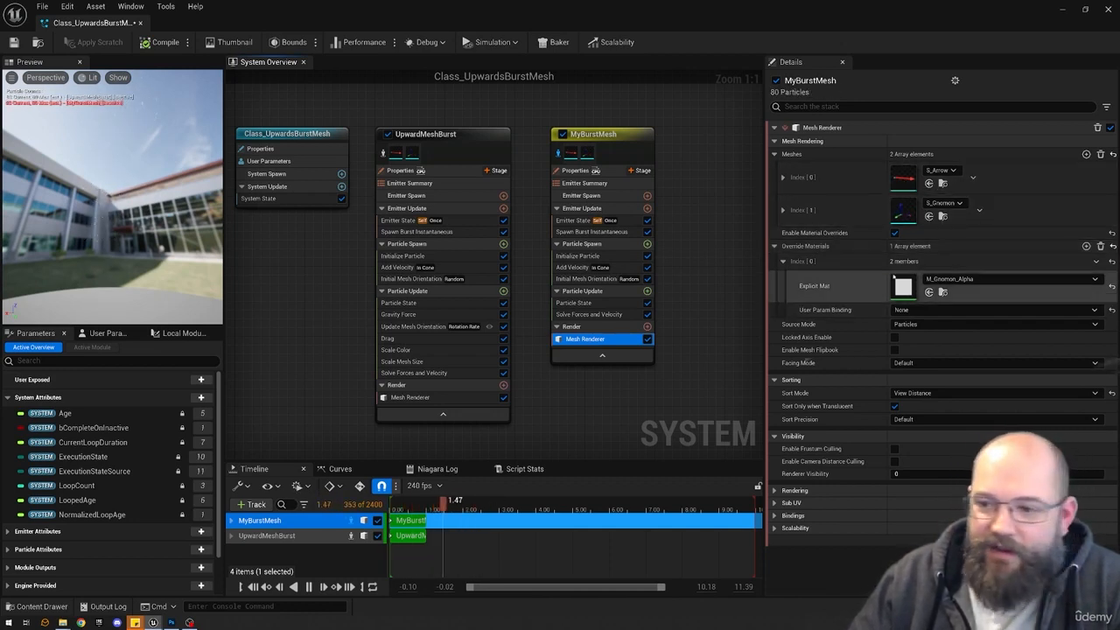
Set MyBurstMesh's Mesh Renderer Array Visibility Mode to Random, assign Mesh Renderer as its source, and compare with UpwardMeshBurst.
click(572, 257)
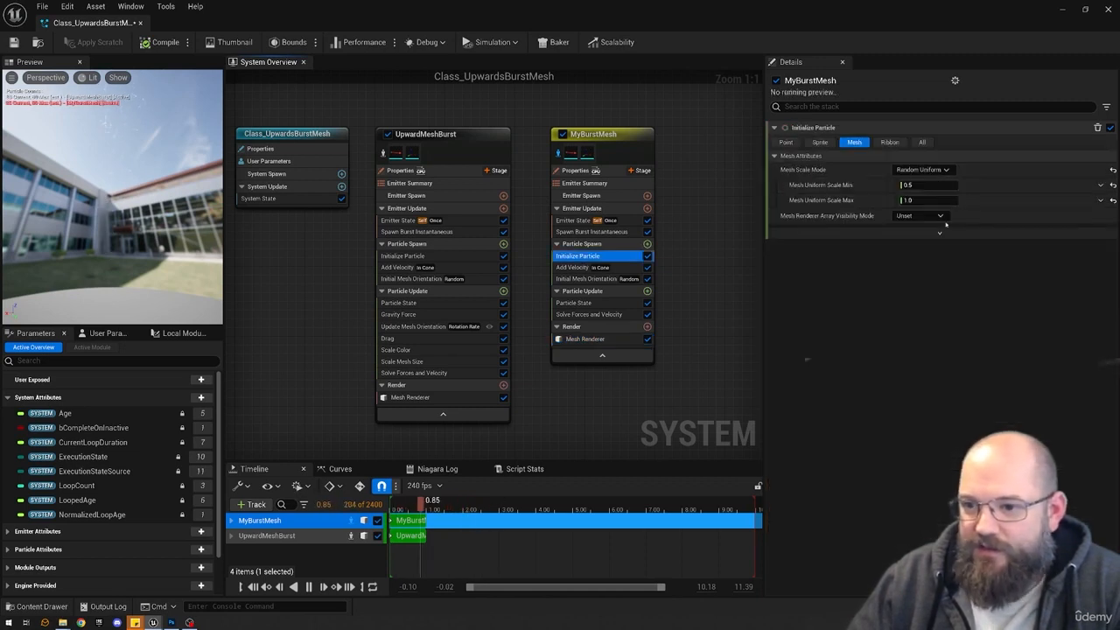
click(935, 219)
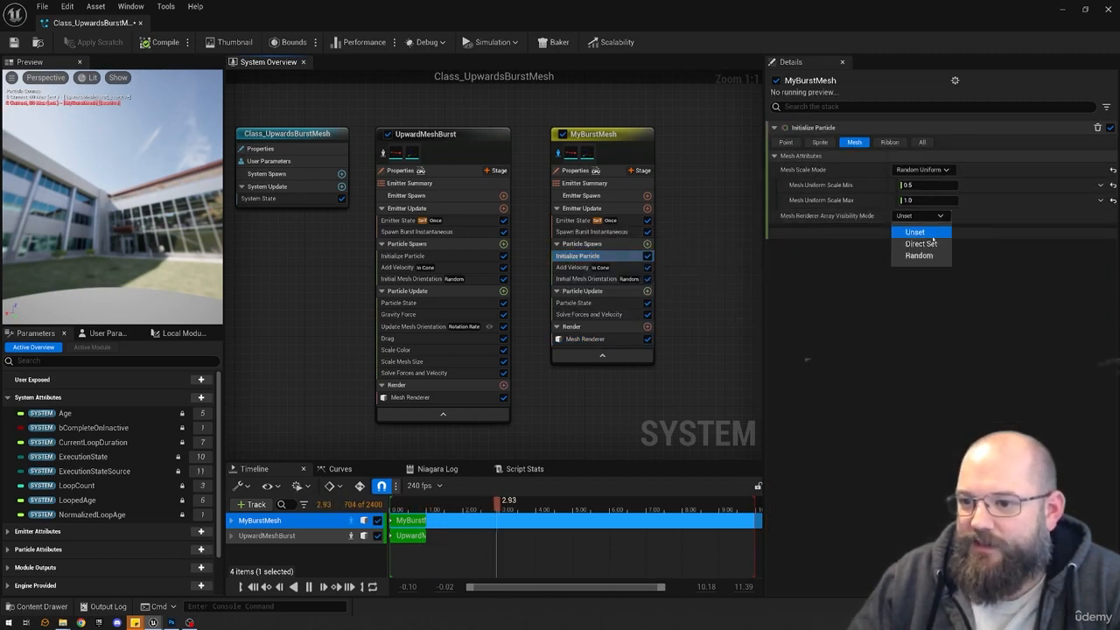
click(915, 254)
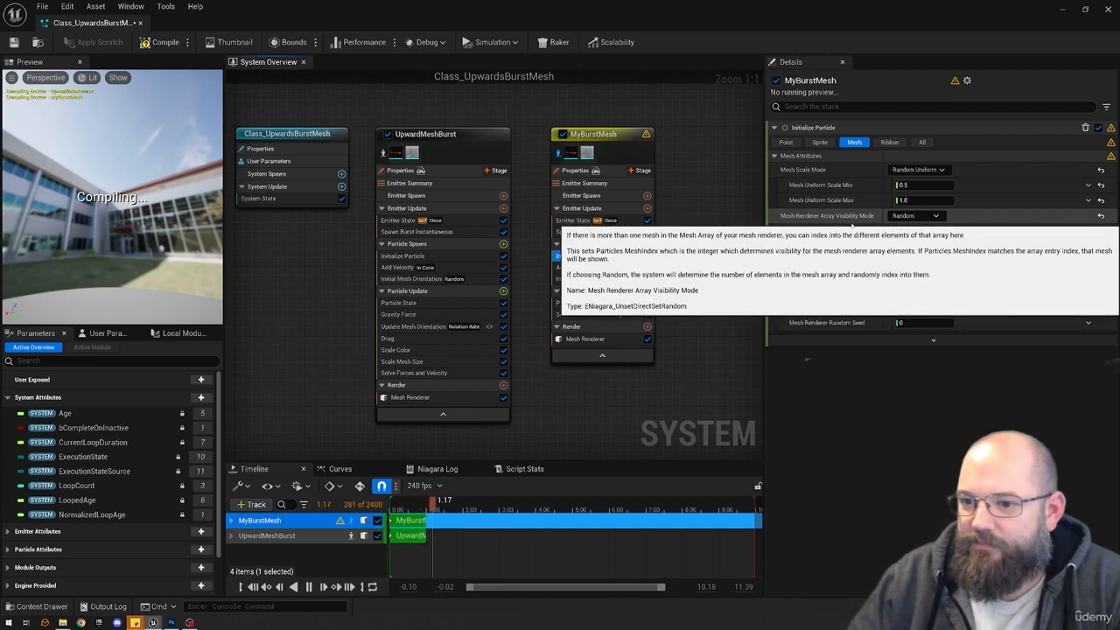
click(462, 256)
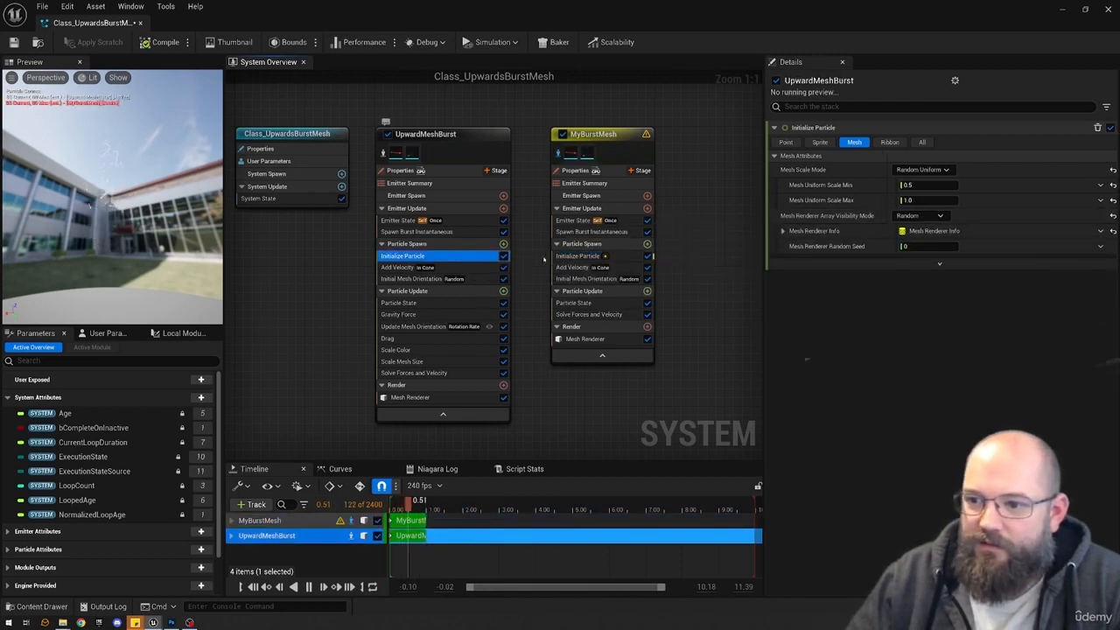
click(577, 256)
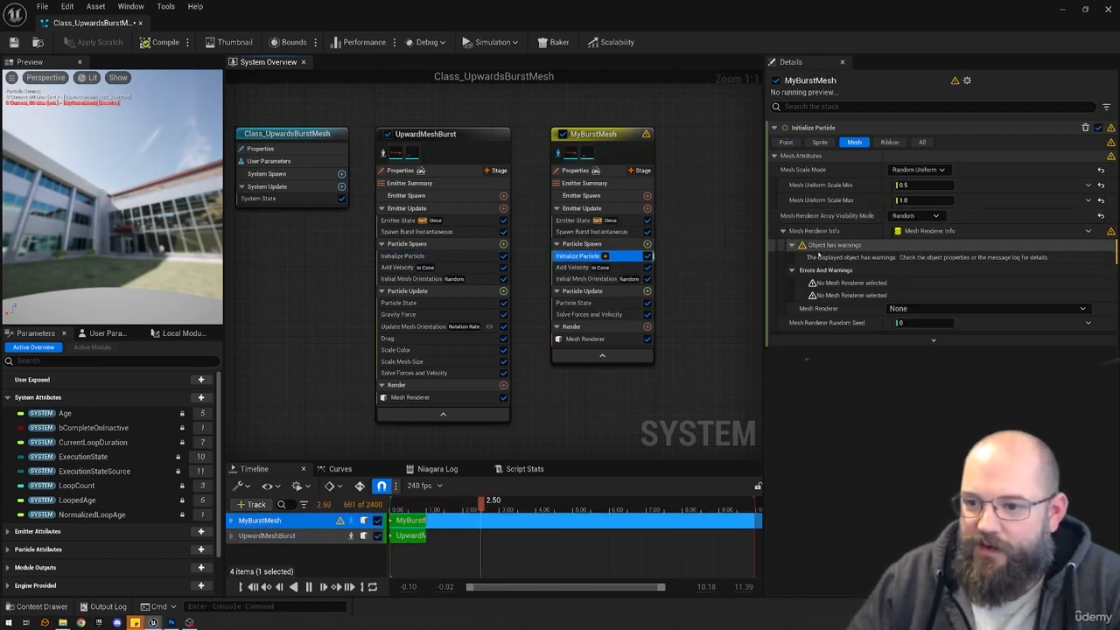
click(932, 310)
click(913, 320)
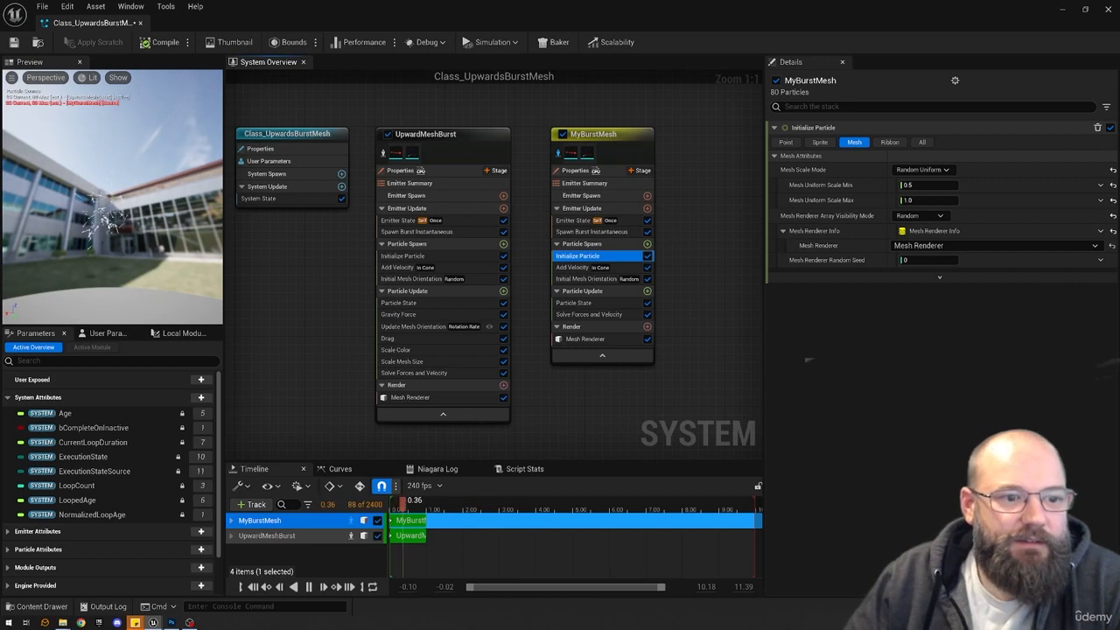
click(443, 257)
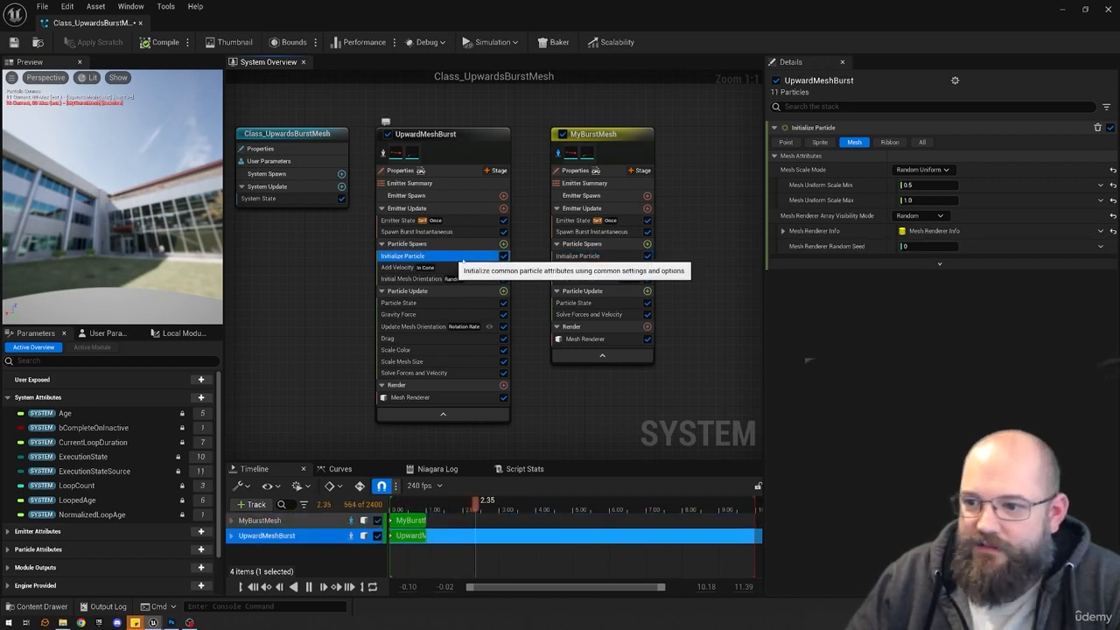
click(607, 257)
Try a Mesh Uniform Scale Max of 5 on MyBurstMesh and restore it to 1.0.
drag(110, 201, 100, 179)
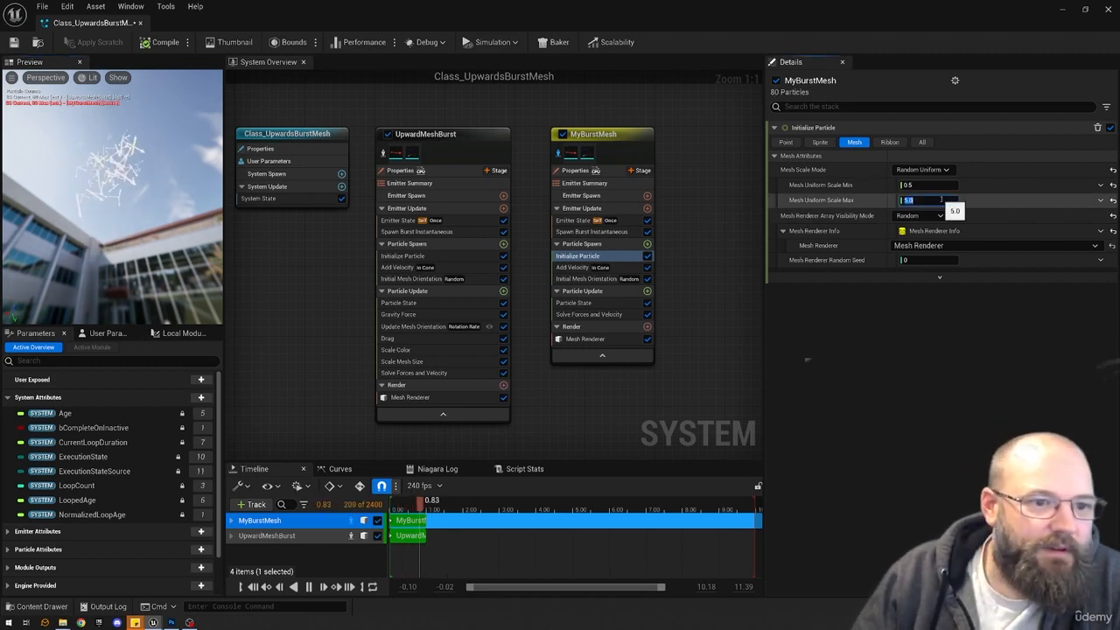
text(5)
key(Return)
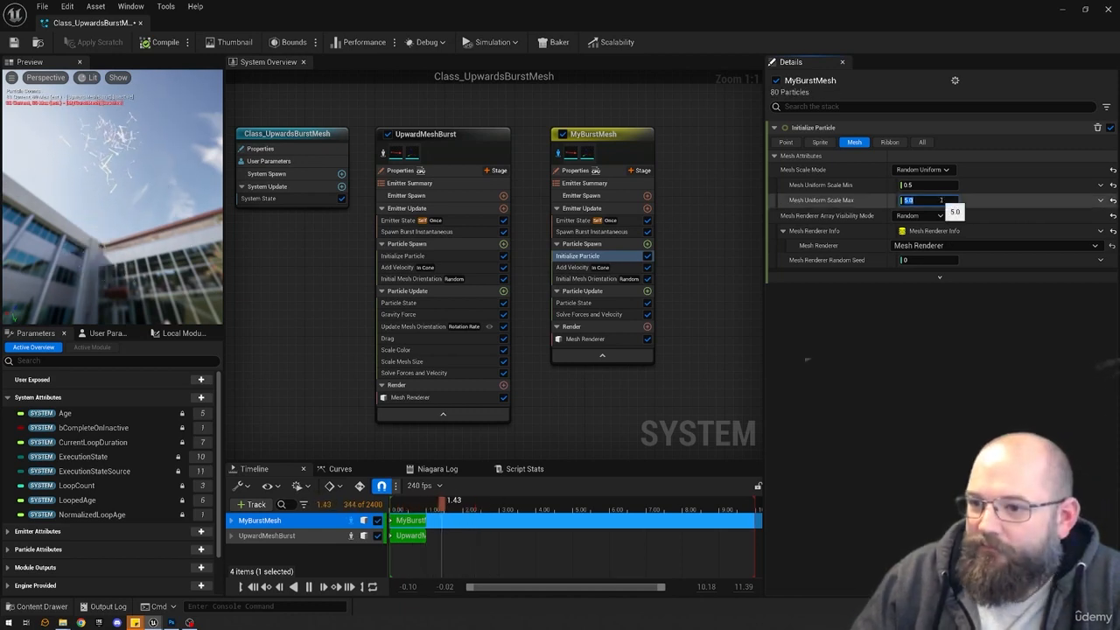
key(Return)
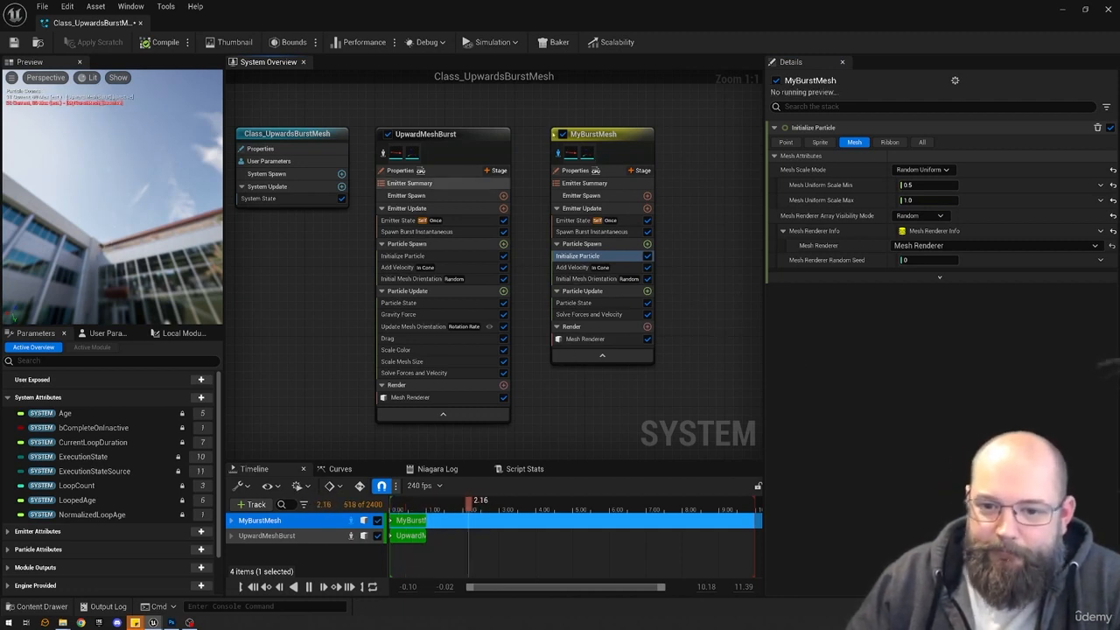
Review MyBurstMesh's Add Velocity, Initial Mesh Orientation, Initialize Particle and Mesh Renderer settings.
click(623, 267)
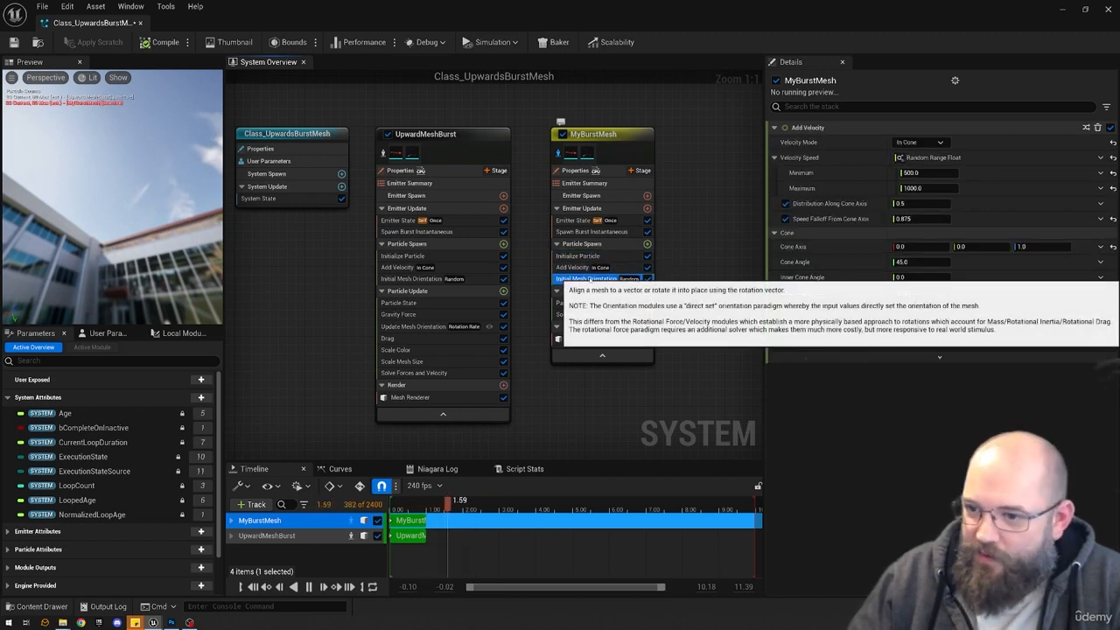
click(613, 278)
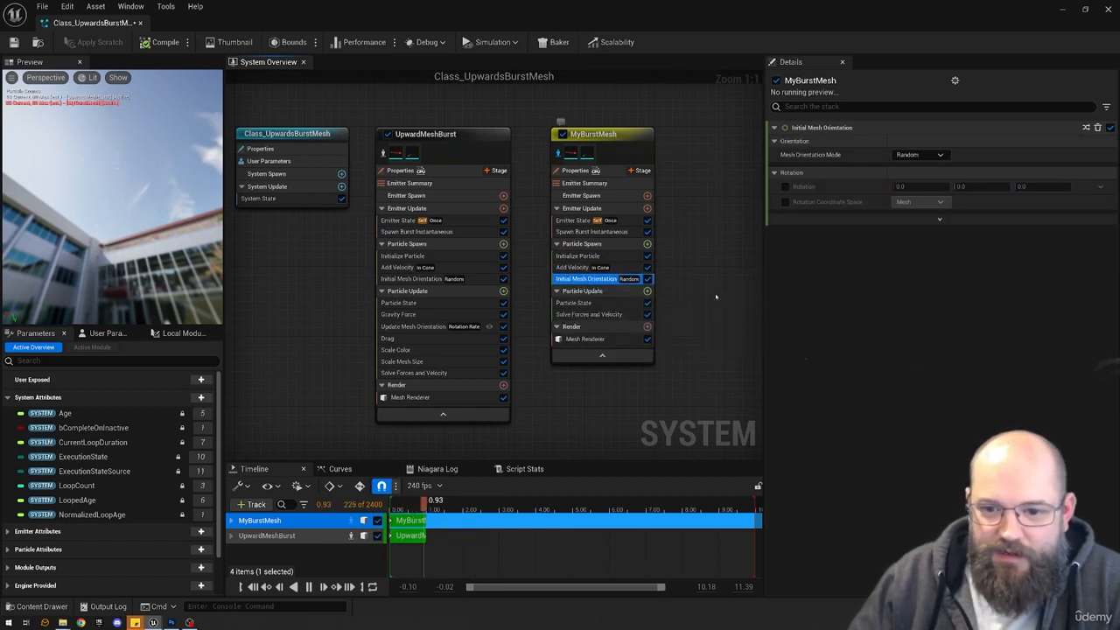
click(623, 268)
click(594, 256)
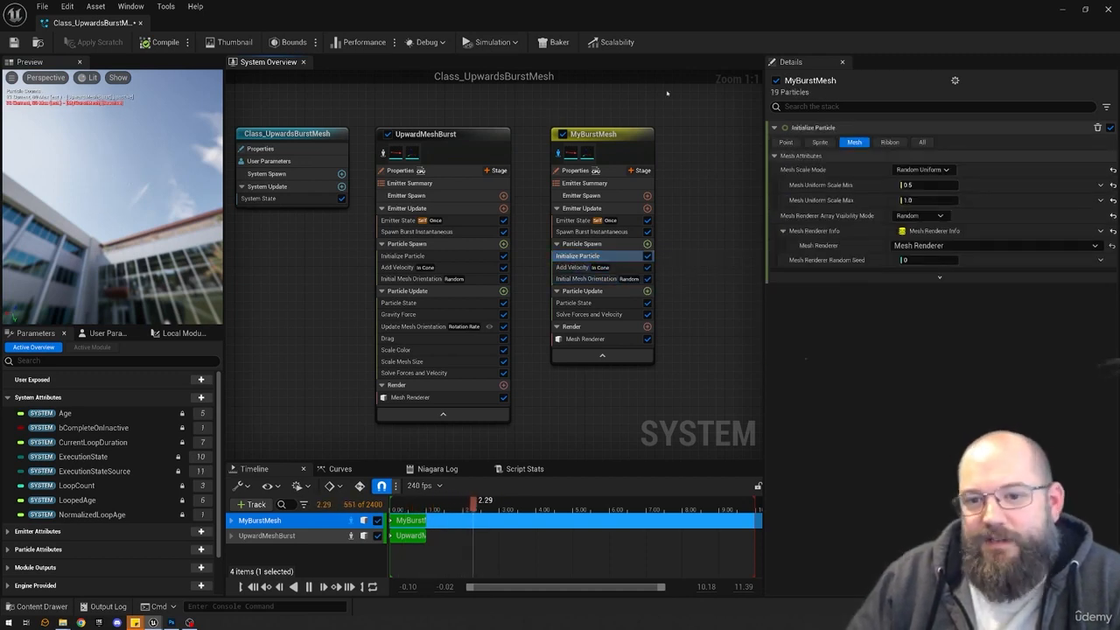
click(598, 152)
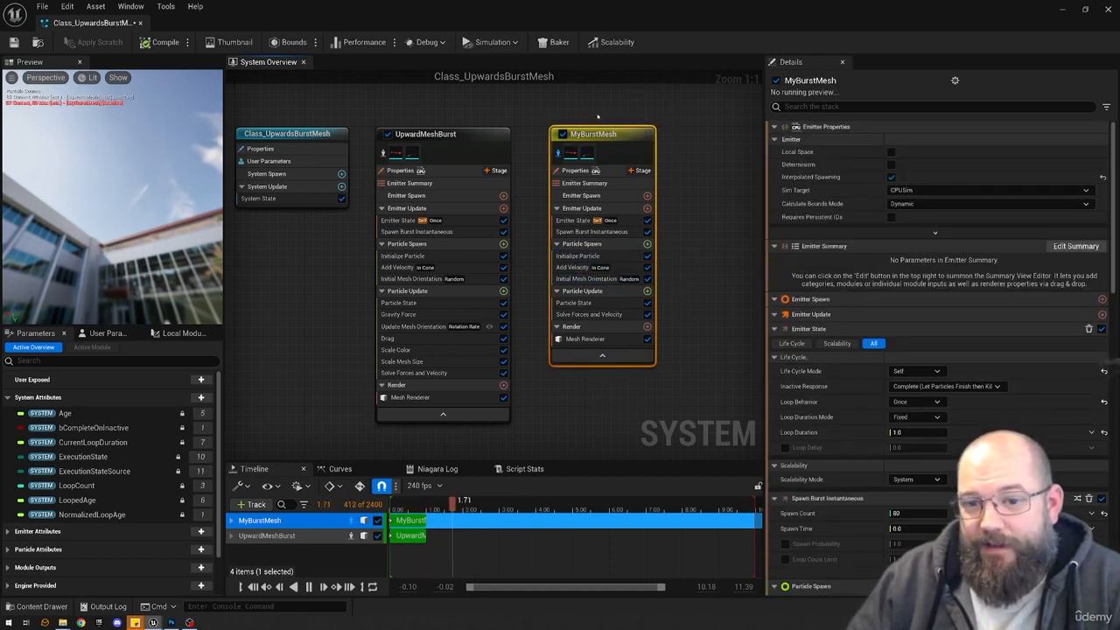
click(584, 338)
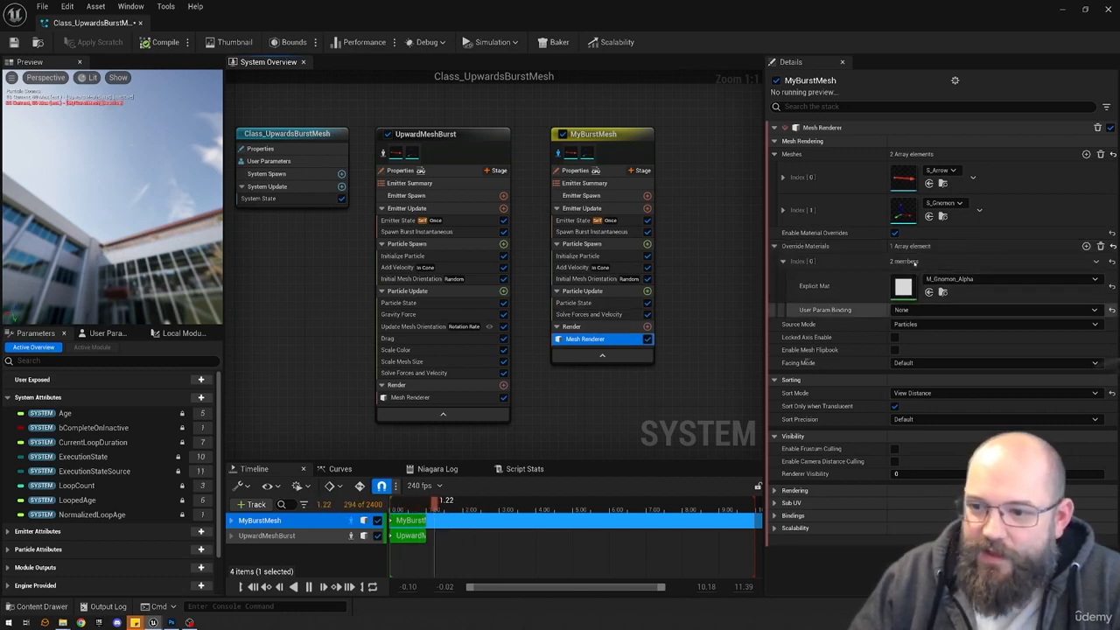
Try the Direct Set mesh visibility mode on MyBurstMesh with mesh indices 1 and 0, and switch back to Random.
click(577, 255)
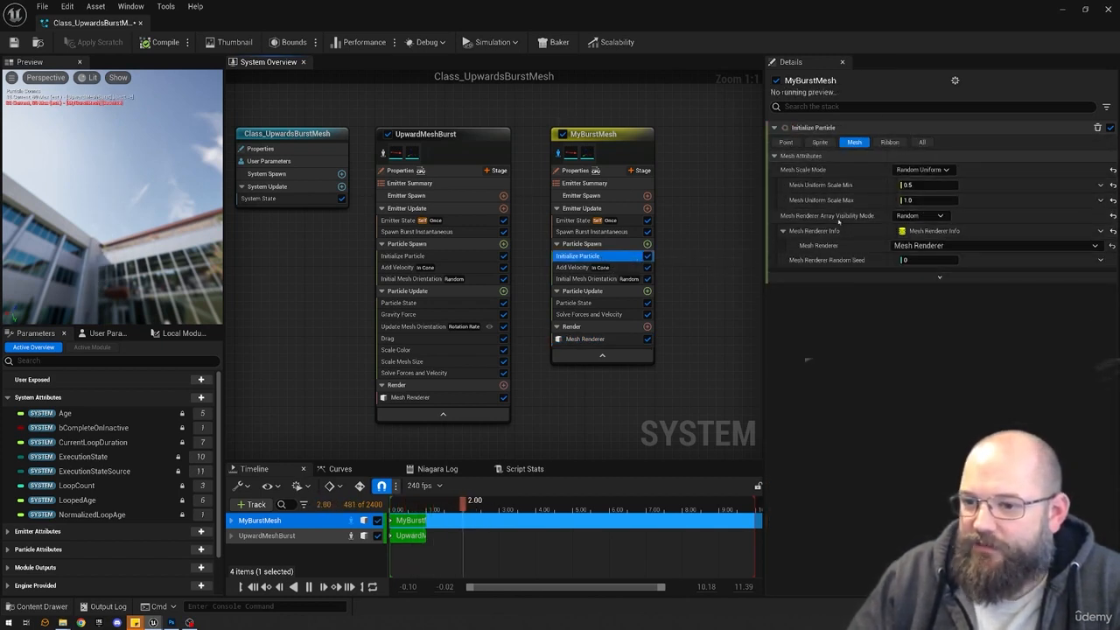
click(918, 215)
click(921, 243)
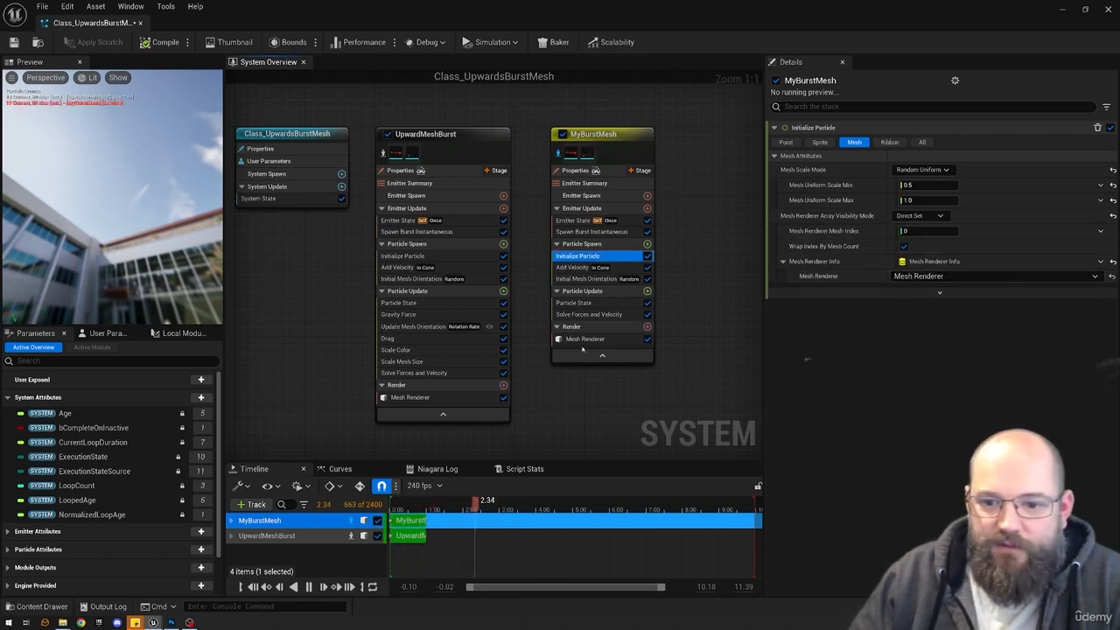
click(585, 339)
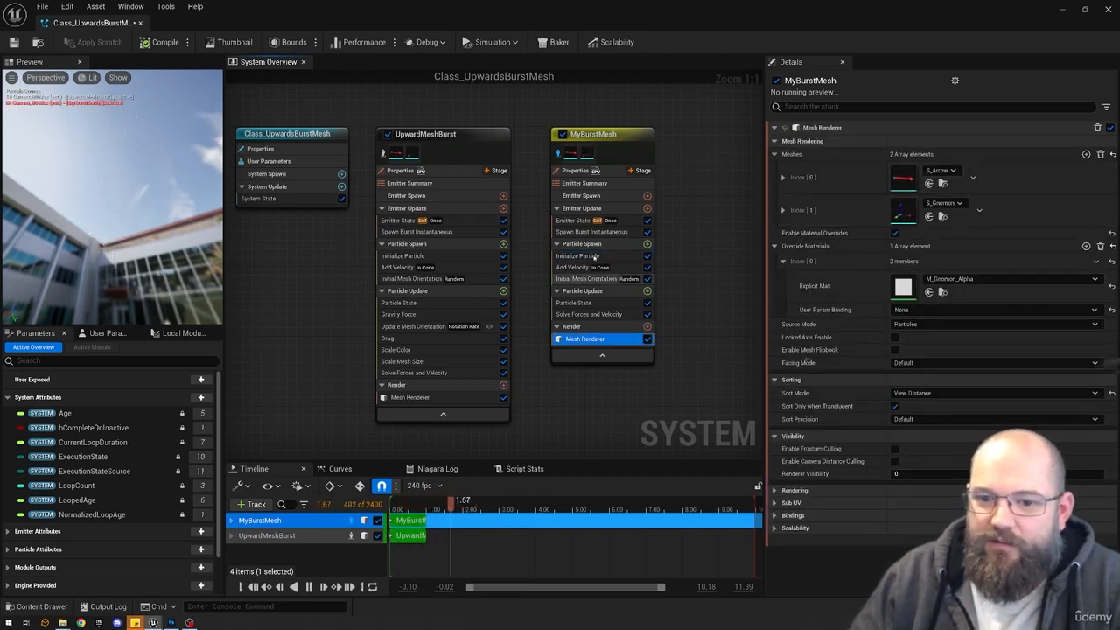
click(577, 255)
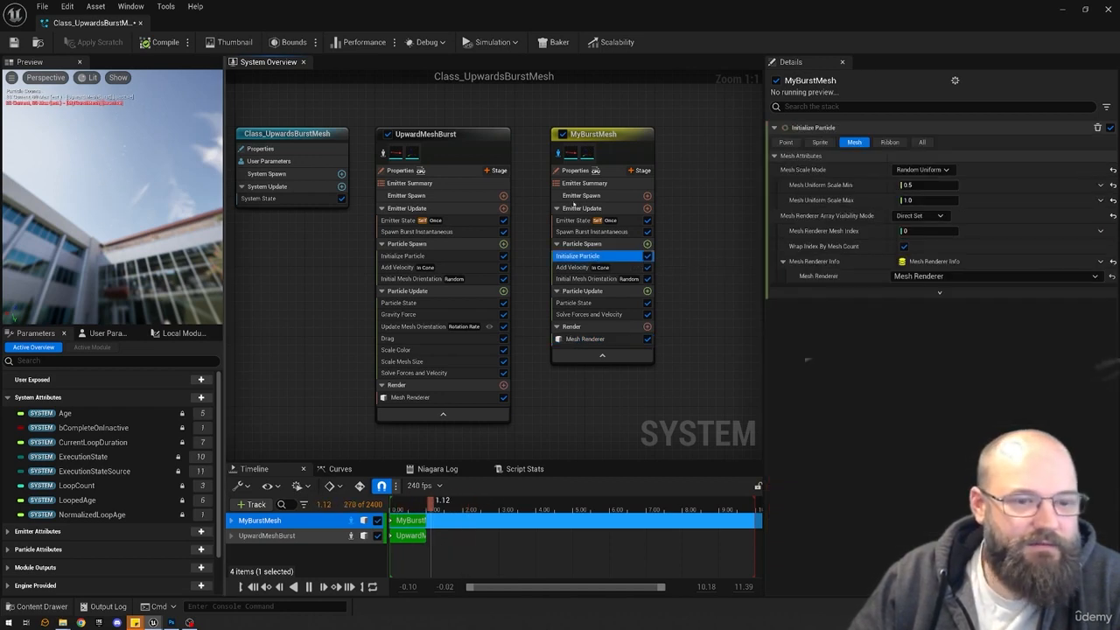
click(940, 232)
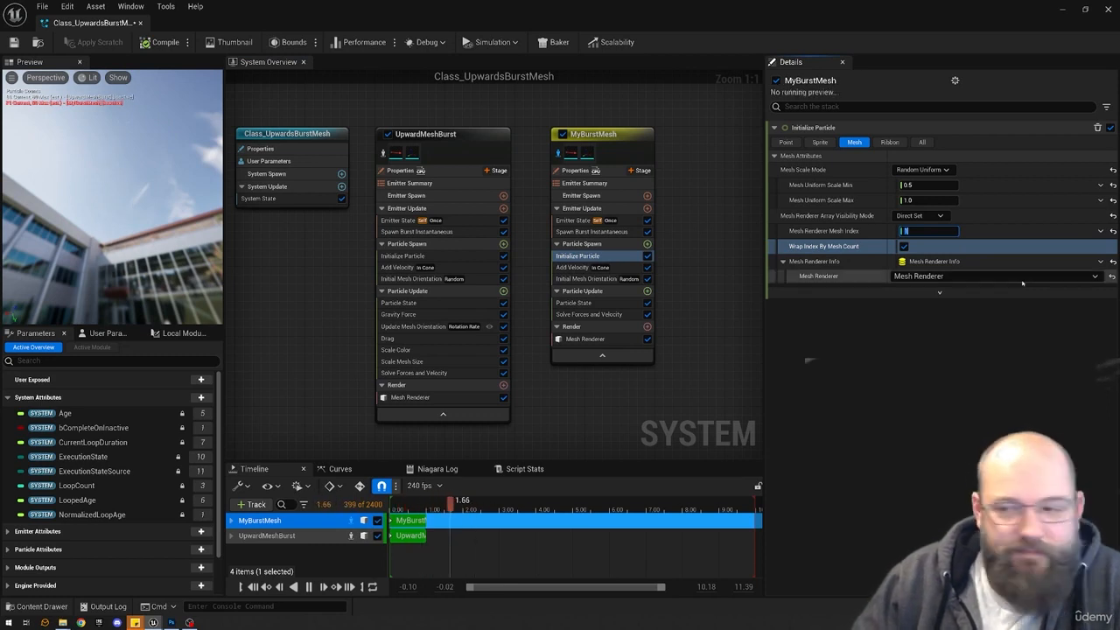
text(0)
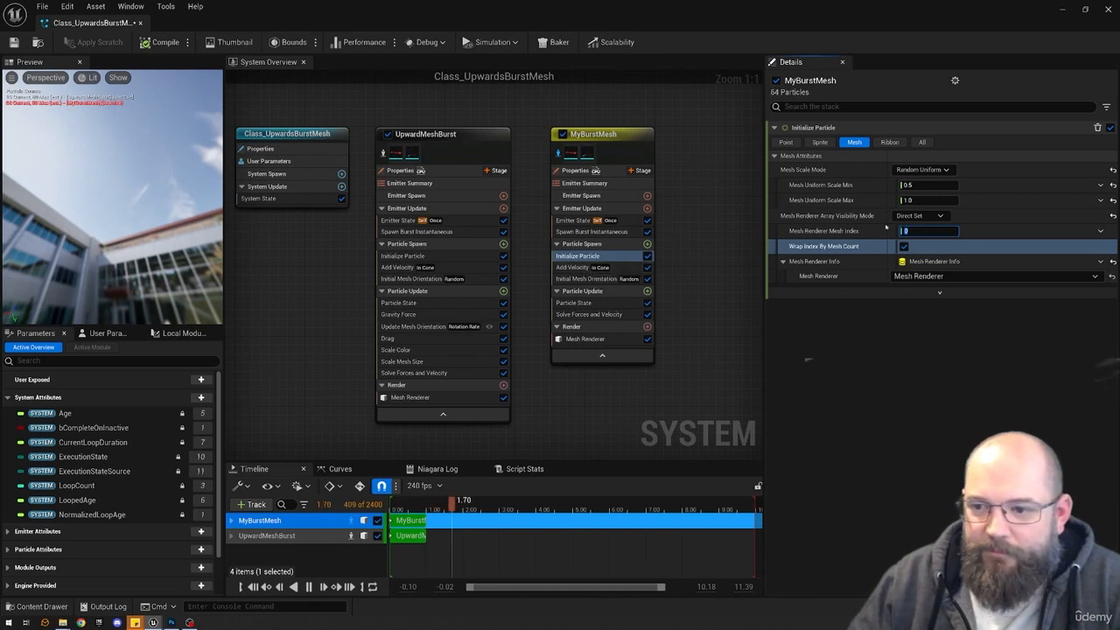
click(929, 216)
click(924, 245)
click(933, 215)
click(923, 260)
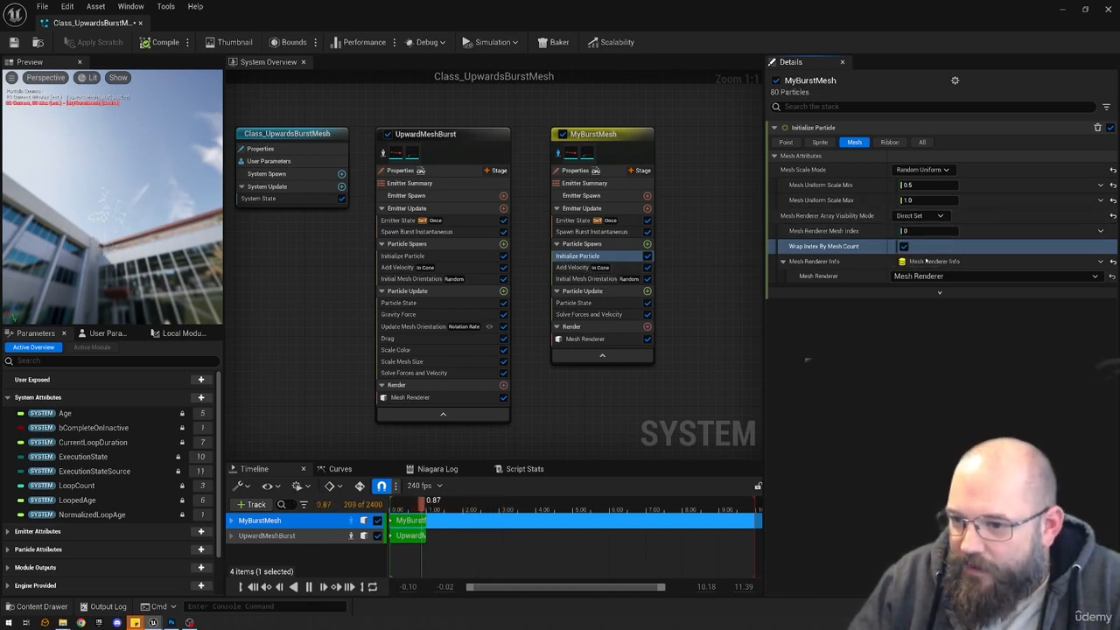
click(687, 226)
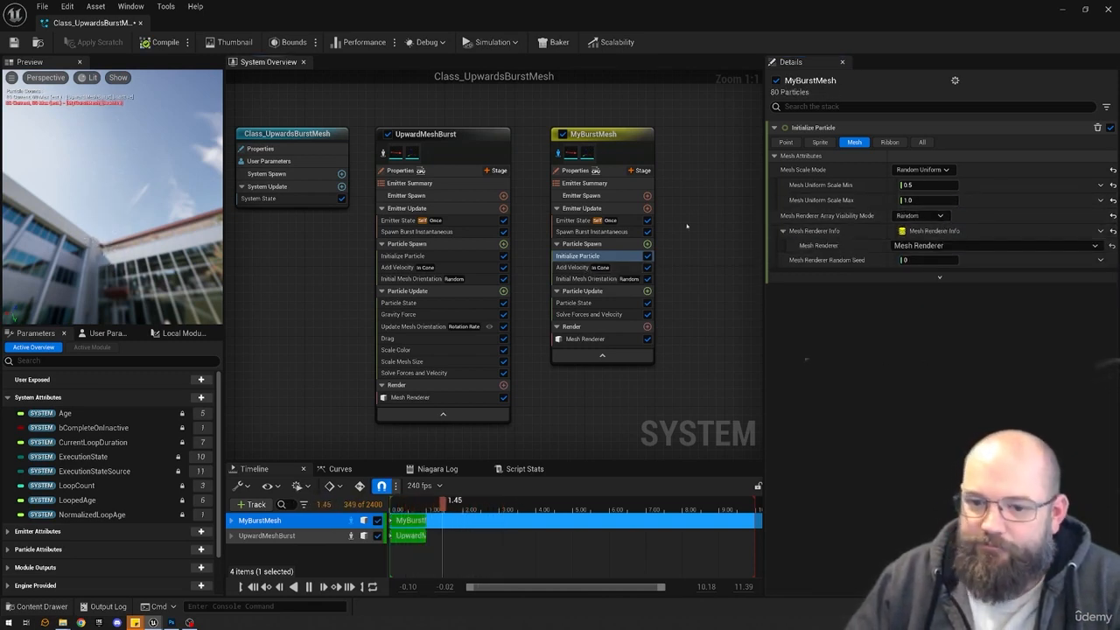
Review MyBurstMesh's Initialize Particle, Spawn Burst Instantaneous and Emitter State settings and check the burst in the preview.
click(608, 255)
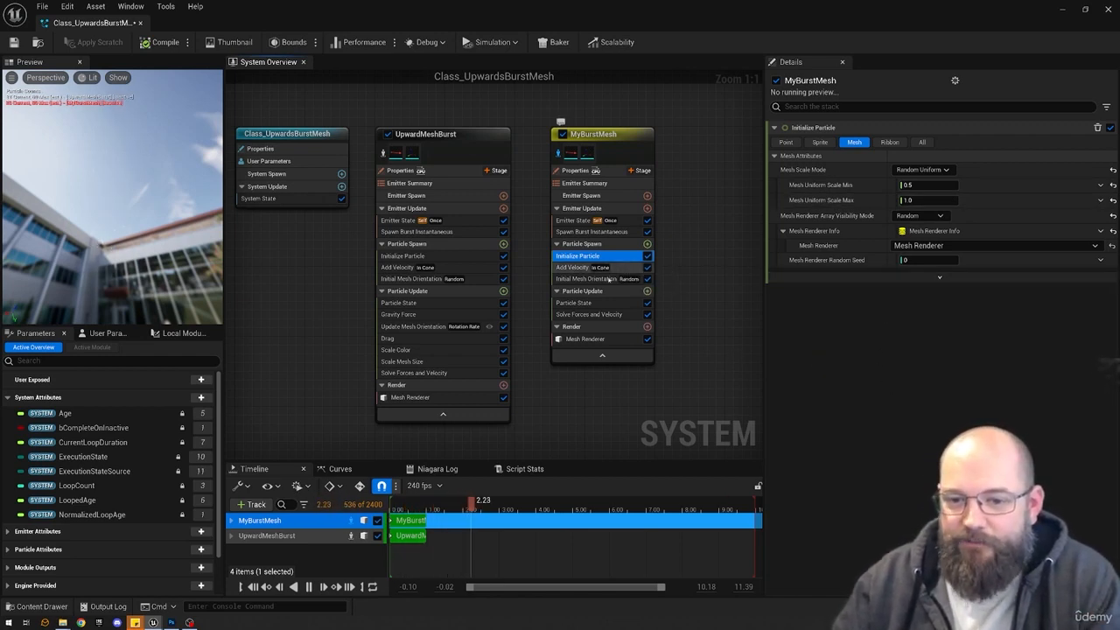
click(613, 232)
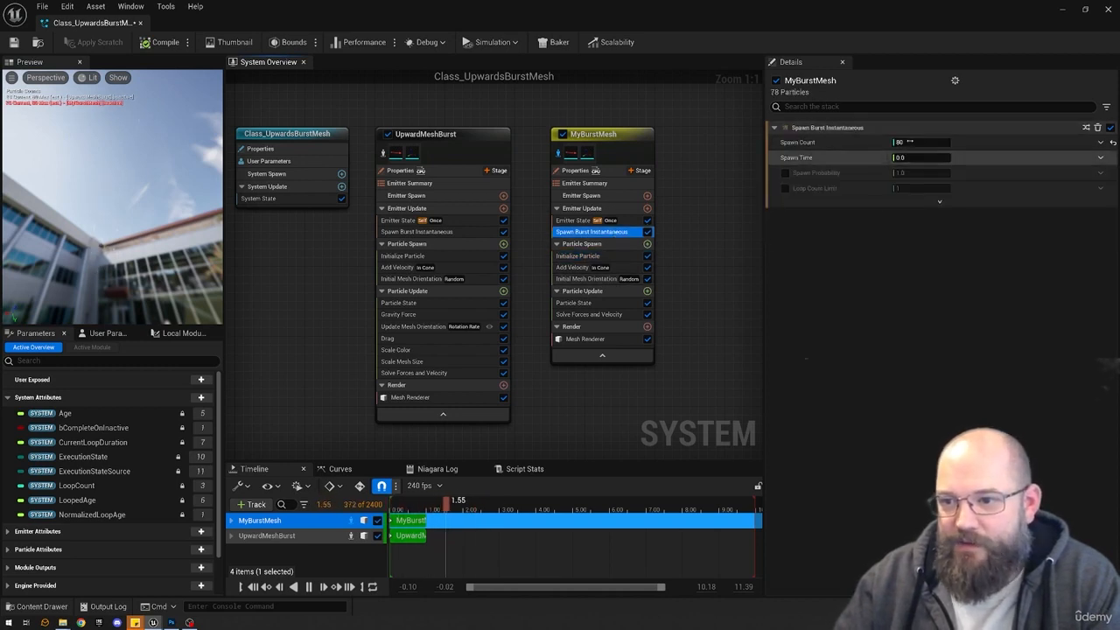
click(569, 221)
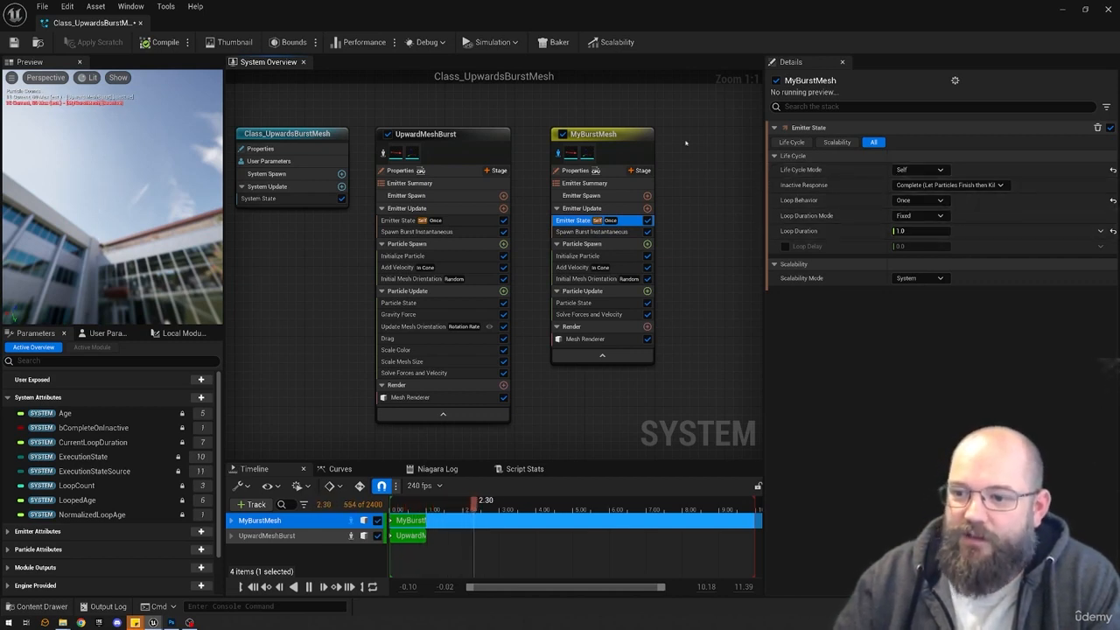
click(123, 248)
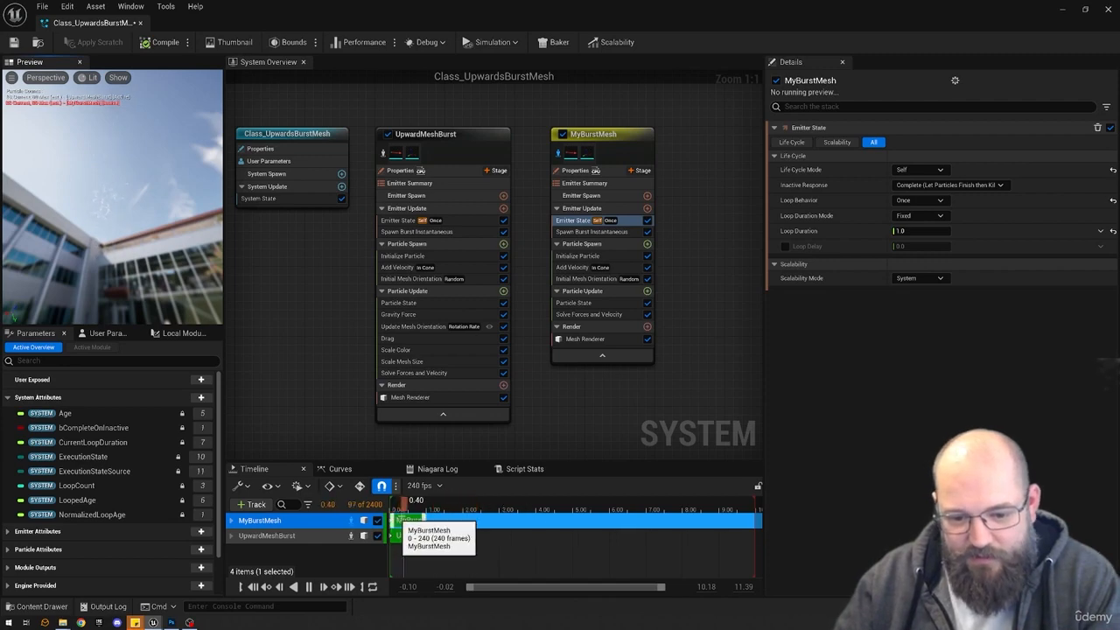
Look at the burst effect's place in the level and review MyBurstMesh's Spawn Burst Instantaneous and Mesh Renderer settings.
double_click(417, 16)
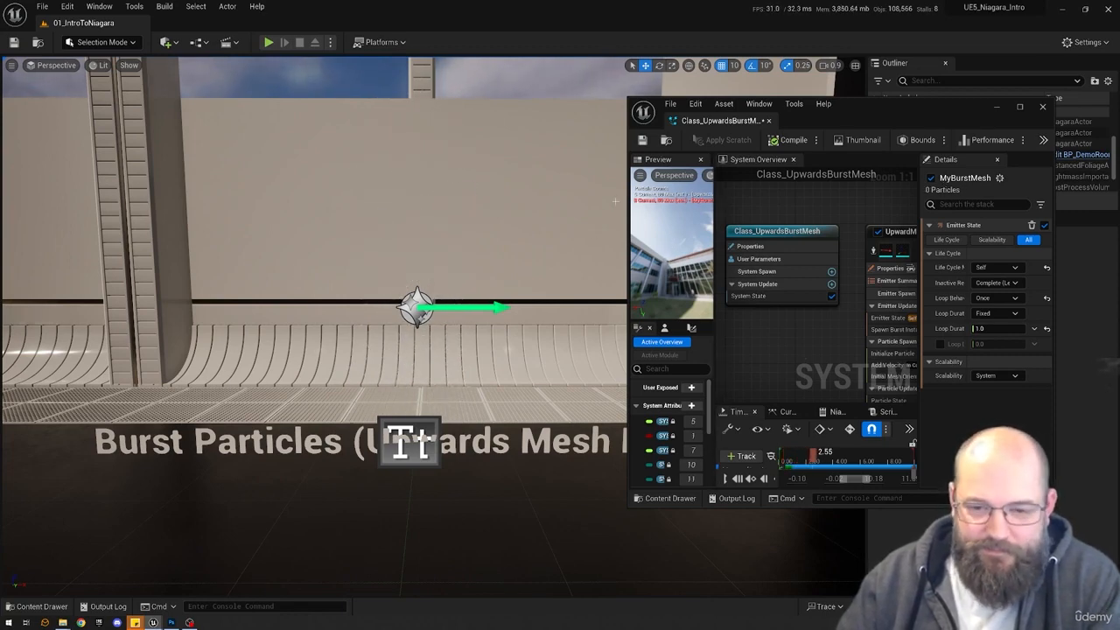
double_click(915, 114)
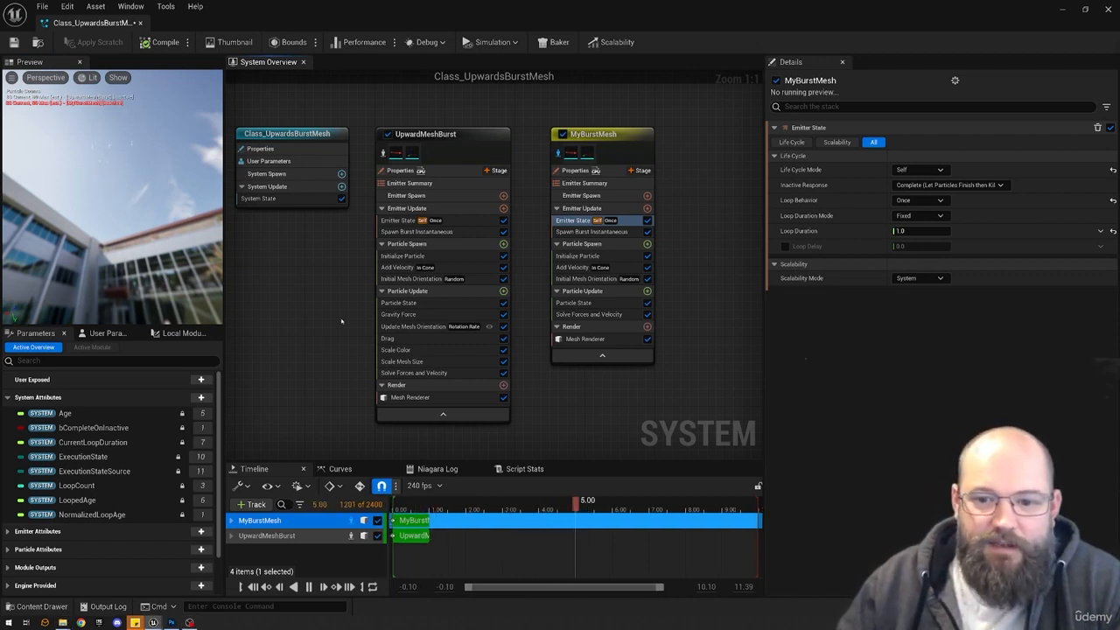
click(592, 232)
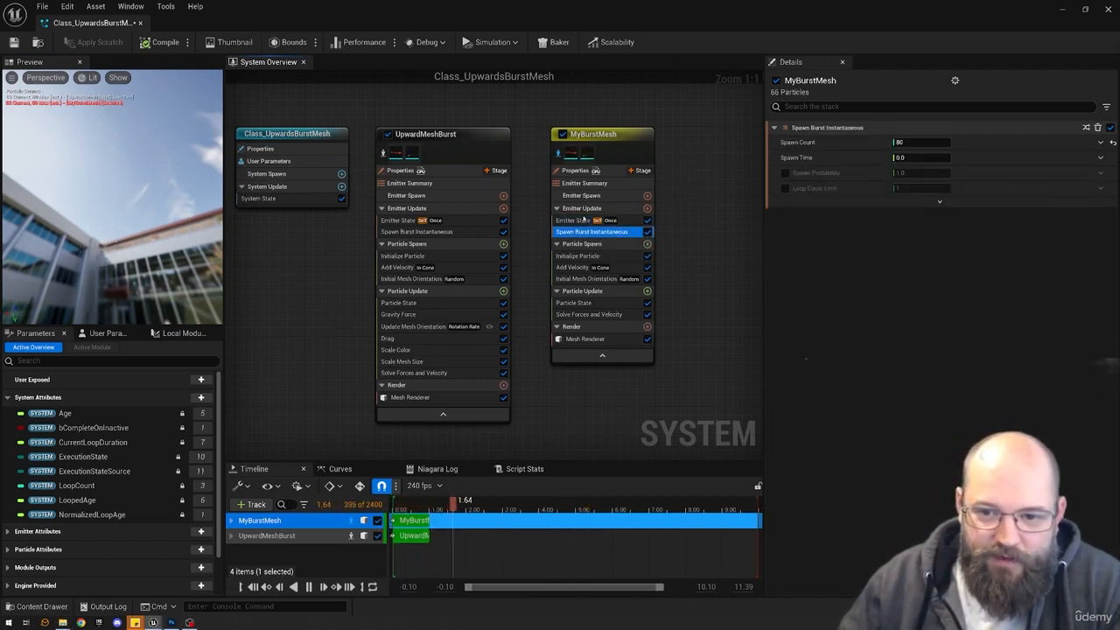
click(582, 338)
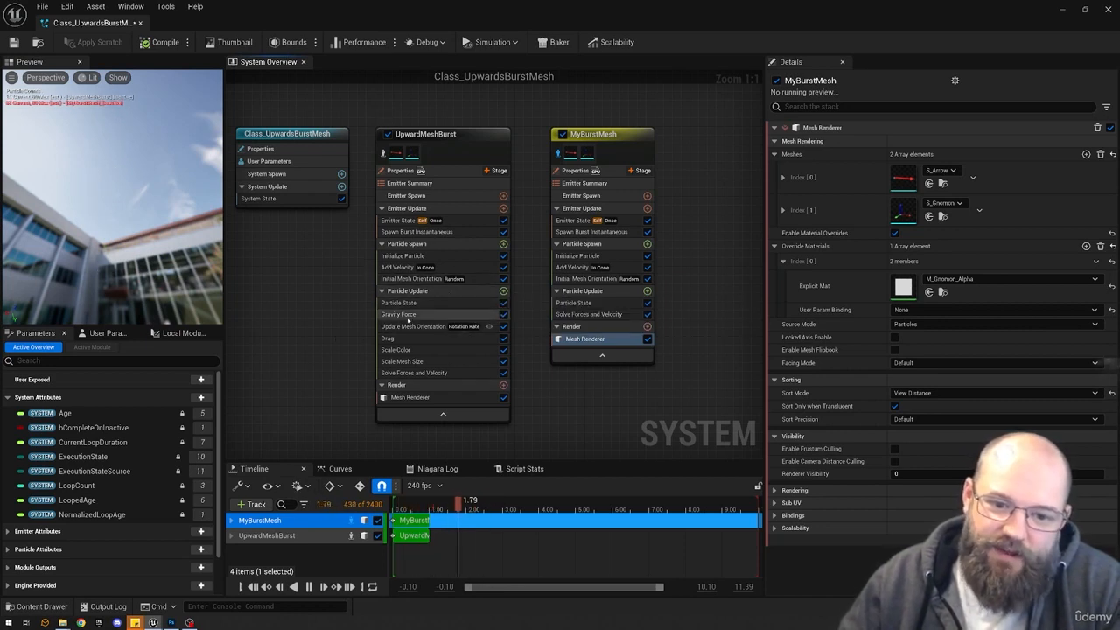
Add a Gravity Force module to MyBurstMesh's Particle Update and check the particles' fall in the preview.
click(646, 290)
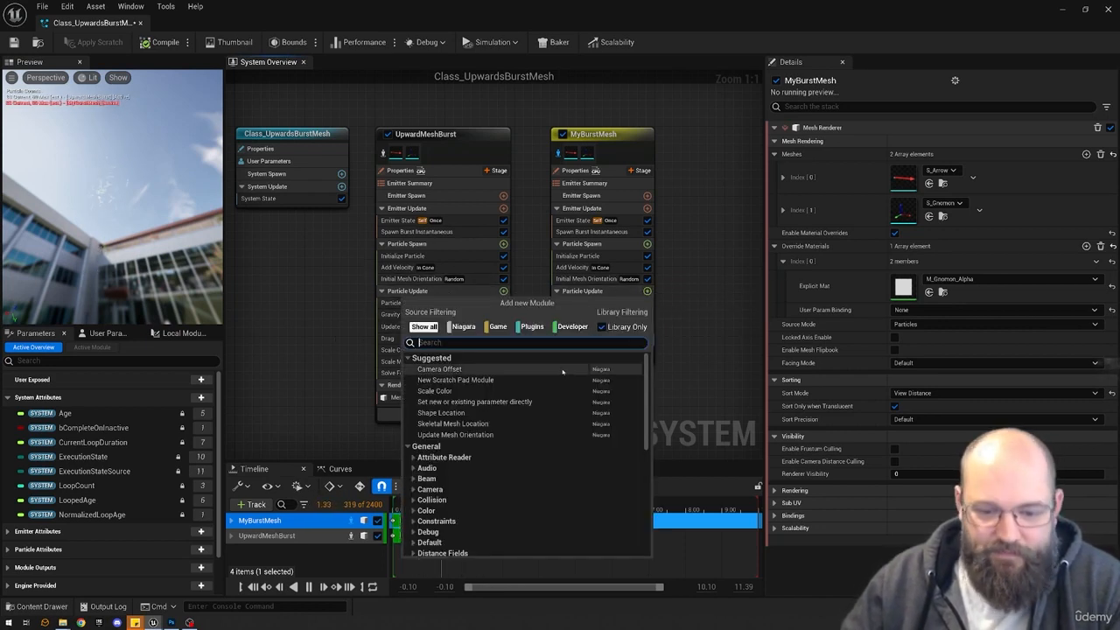
text(gra)
click(461, 411)
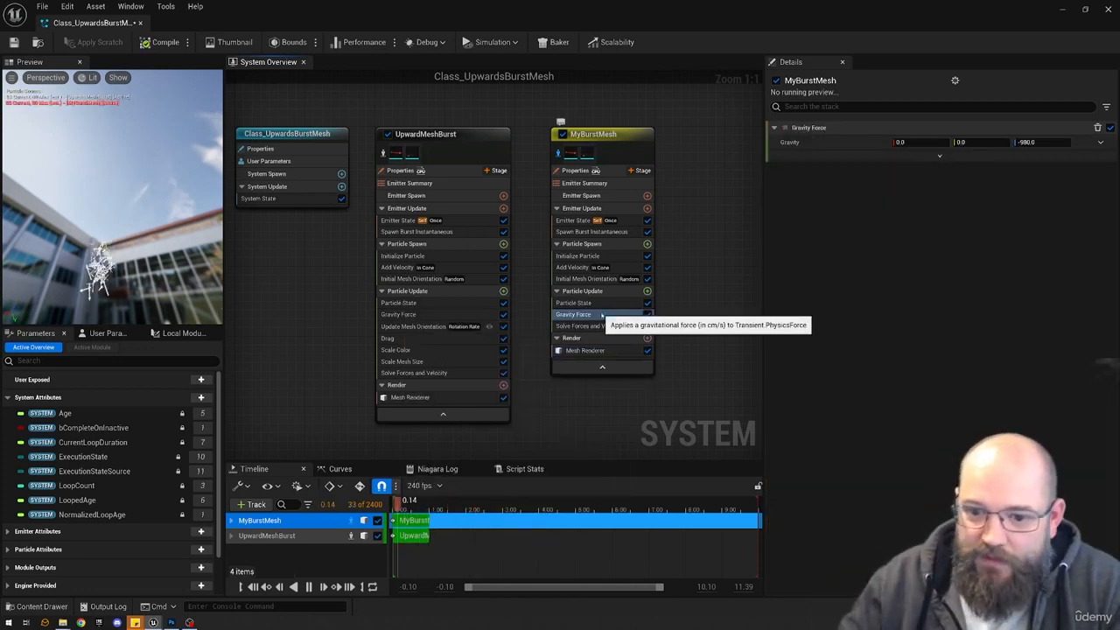
click(1028, 142)
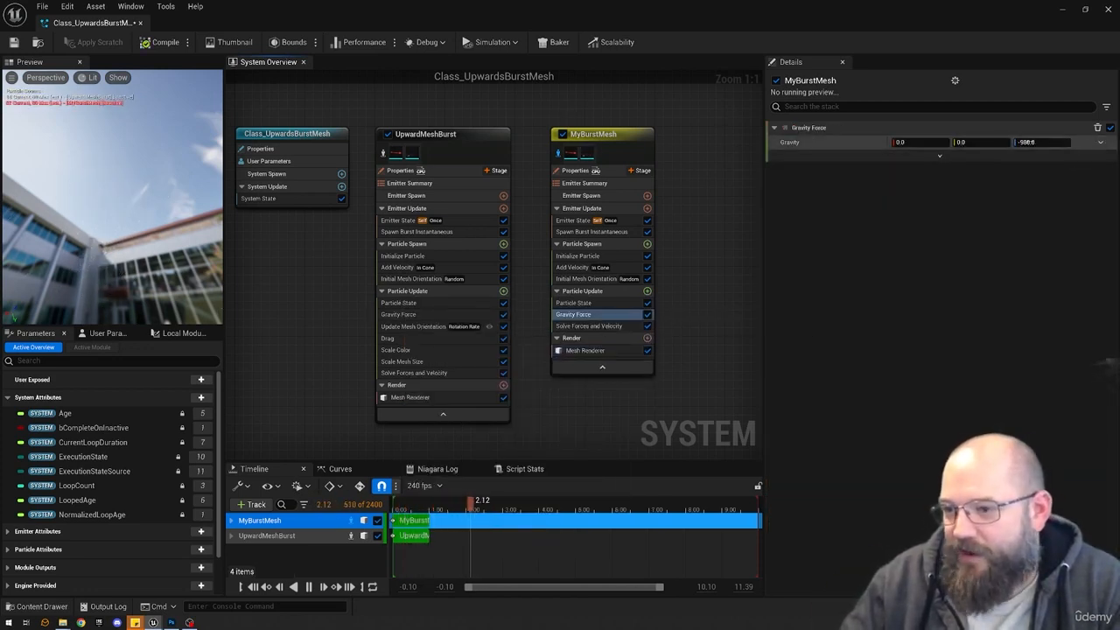
drag(114, 188, 122, 242)
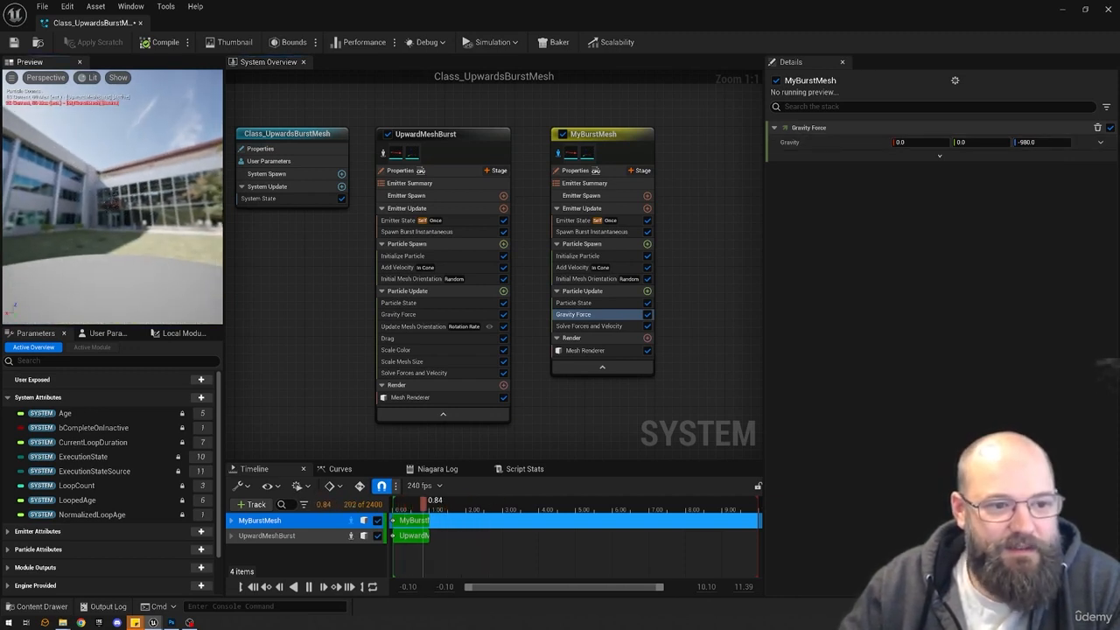
drag(112, 210, 140, 175)
drag(52, 219, 88, 213)
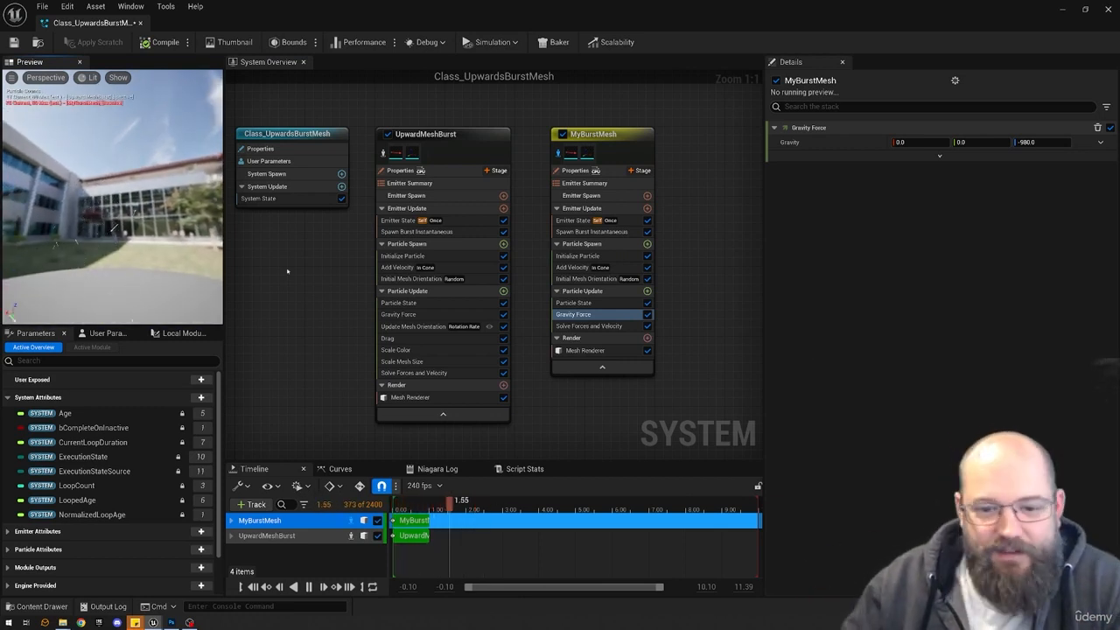
Add a Drag module to MyBurstMesh's Particle Update and compare its values with UpwardMeshBurst's Drag module.
click(410, 338)
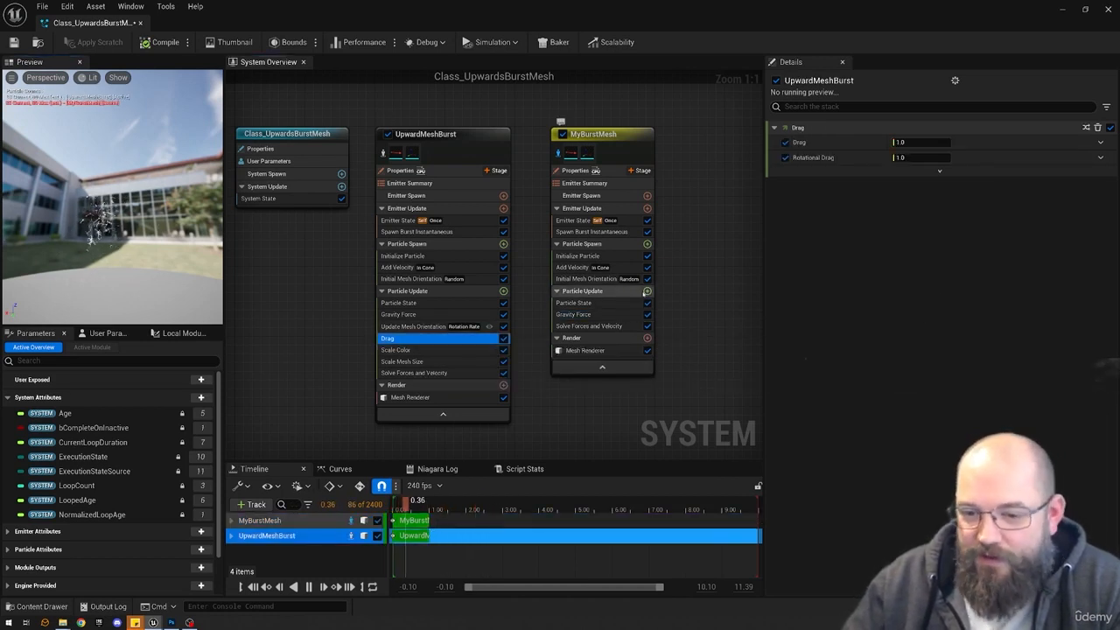
click(647, 290)
text(drag)
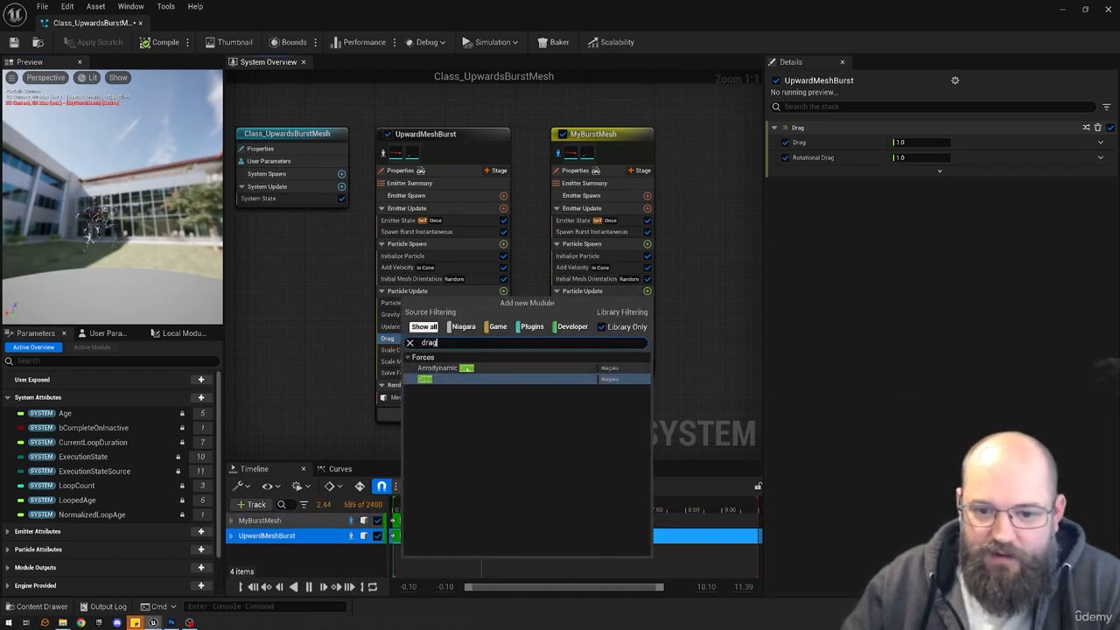
click(454, 382)
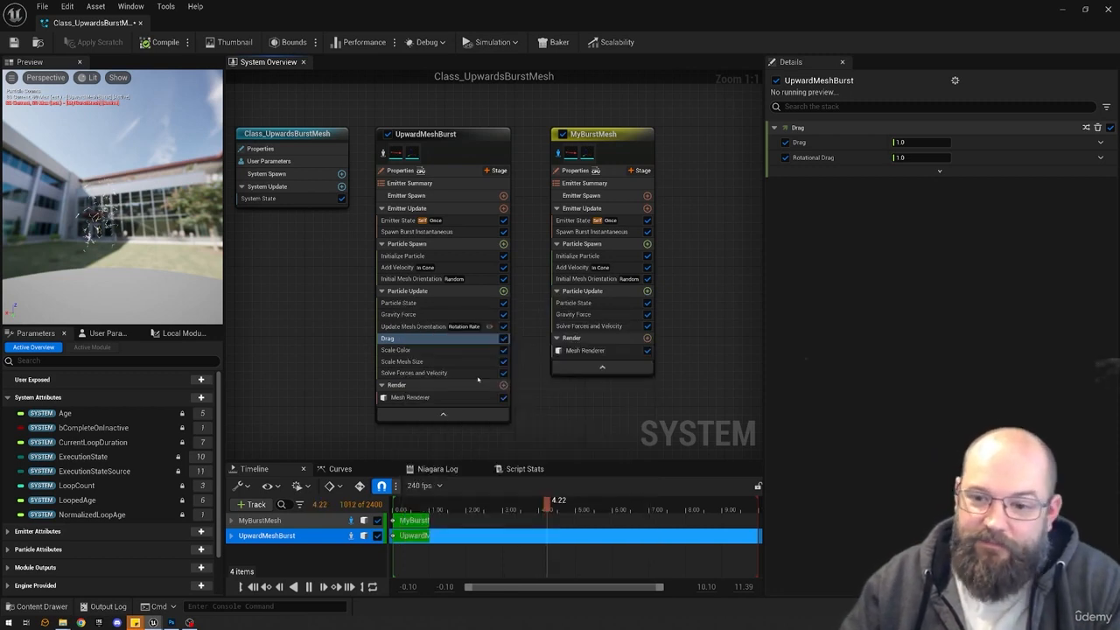
click(426, 341)
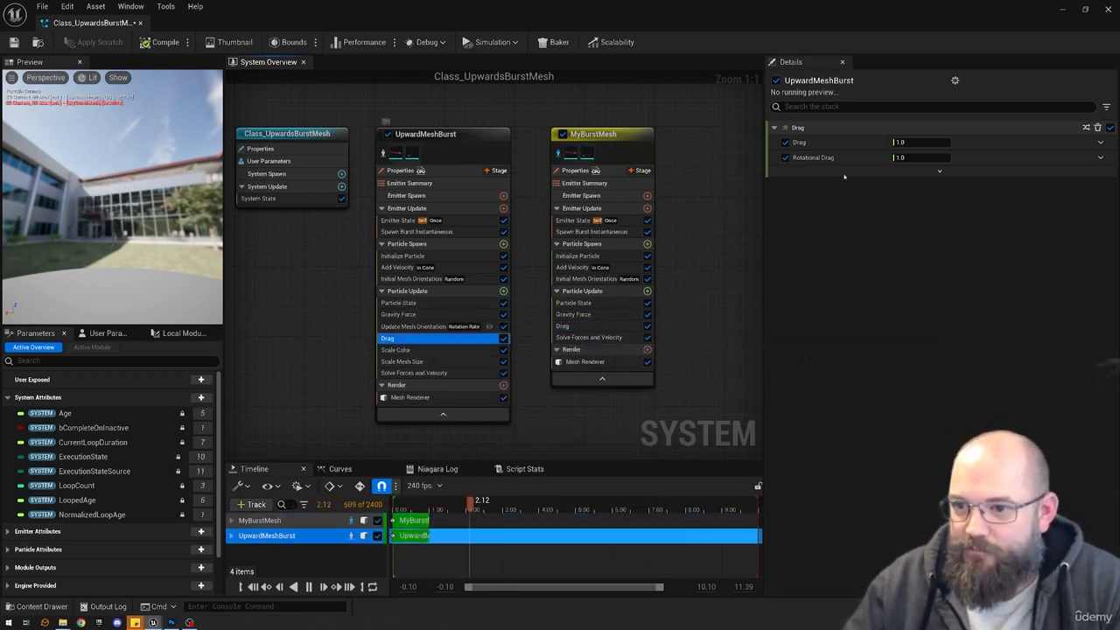
click(585, 326)
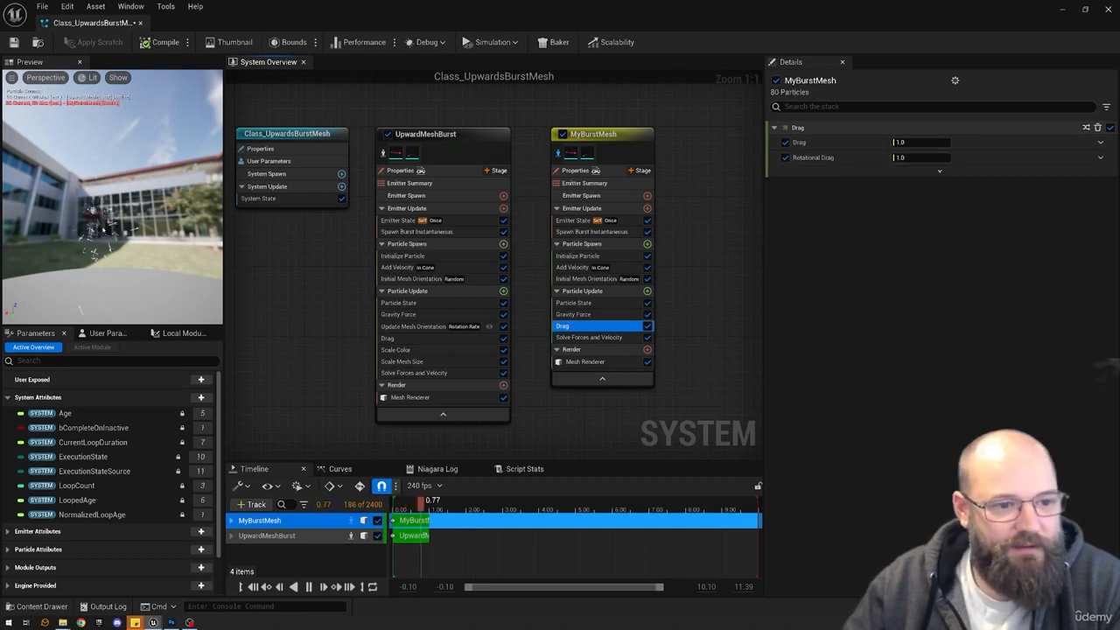
Add an Update Mesh Orientation module to MyBurstMesh's Particle Update, as in UpwardMeshBurst.
click(461, 326)
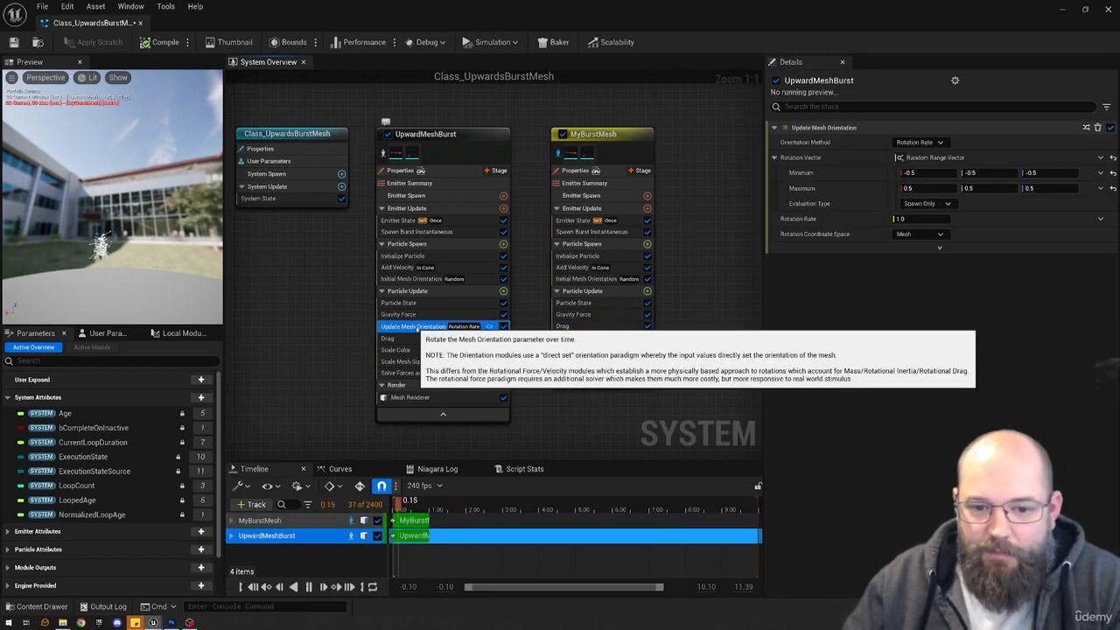
click(646, 291)
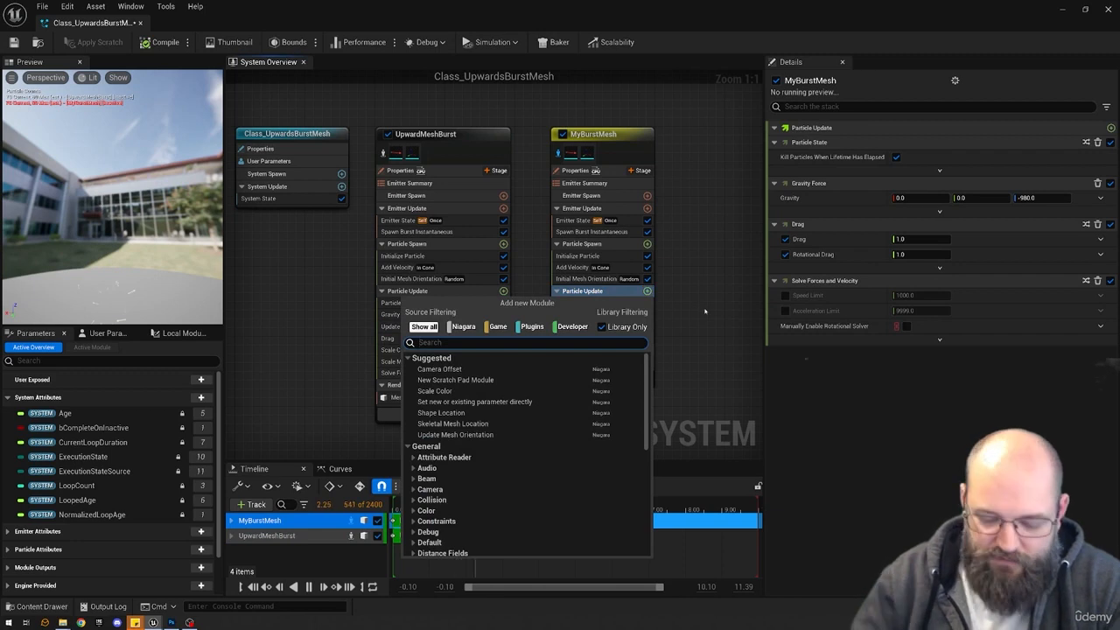
text(updat)
key(Return)
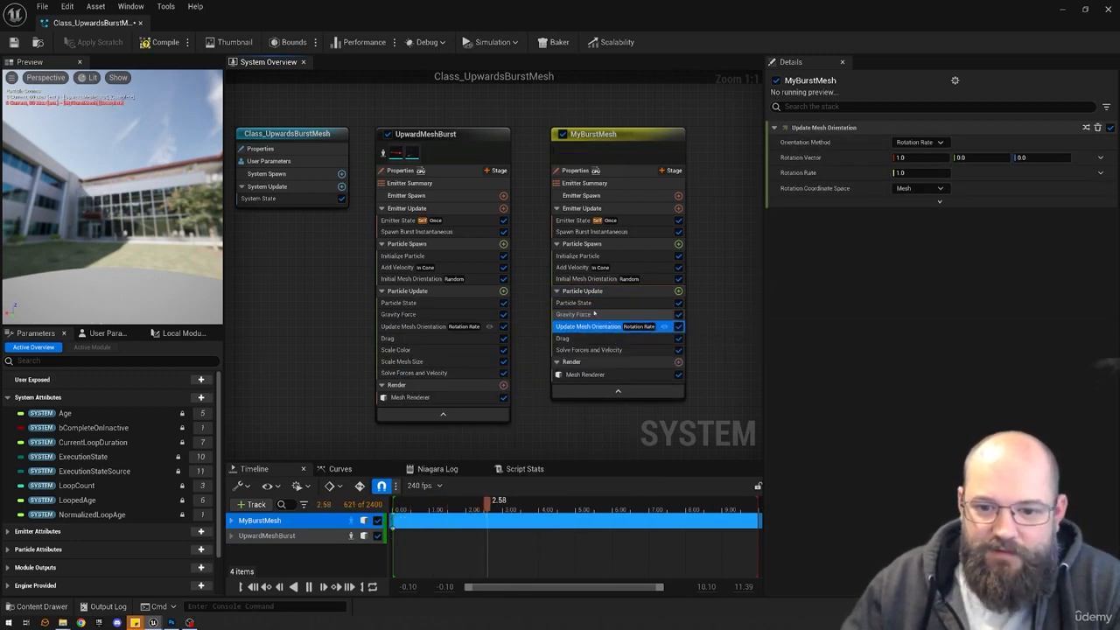
Make MyBurstMesh's Rotation Vector a Random Range Vector with minimum -0.5 and maximum 0.5 on all axes, matching UpwardMeshBurst.
click(464, 327)
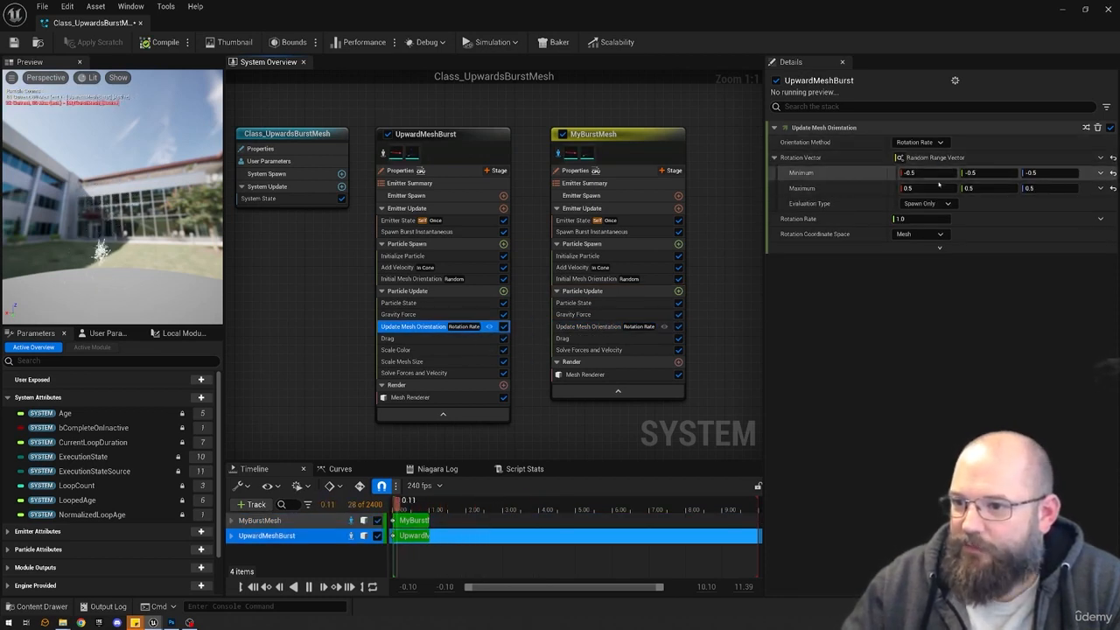
click(594, 326)
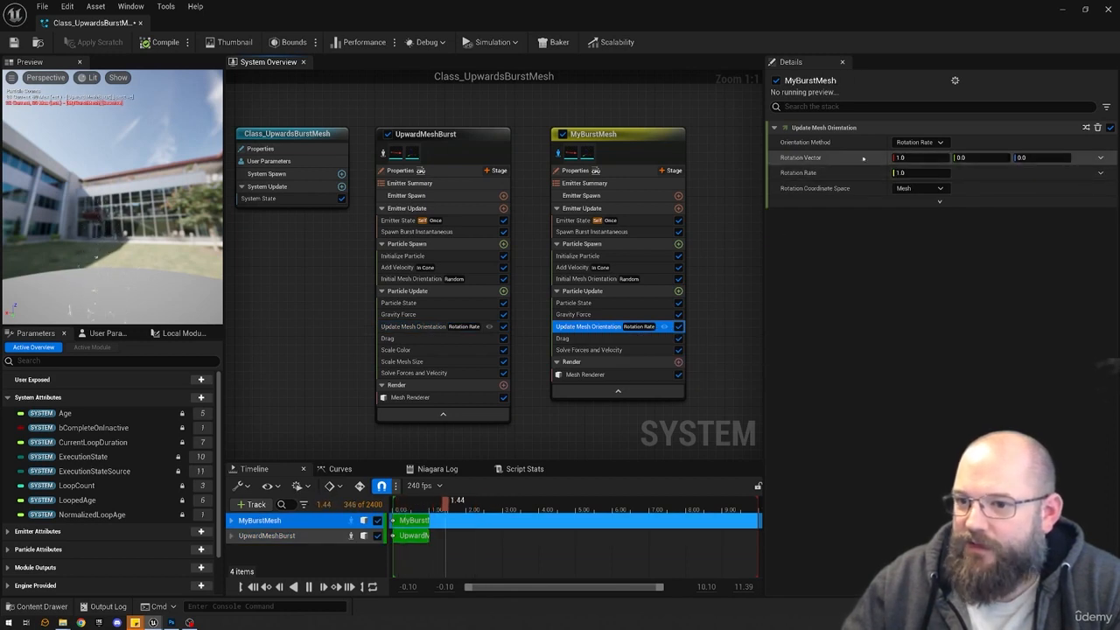
click(403, 326)
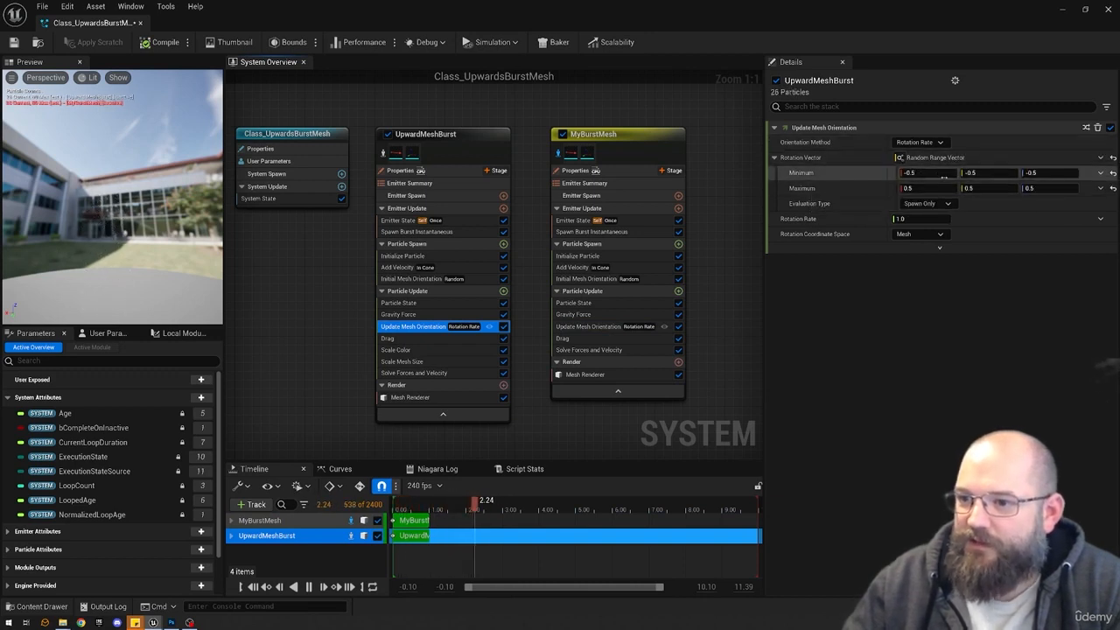
click(586, 326)
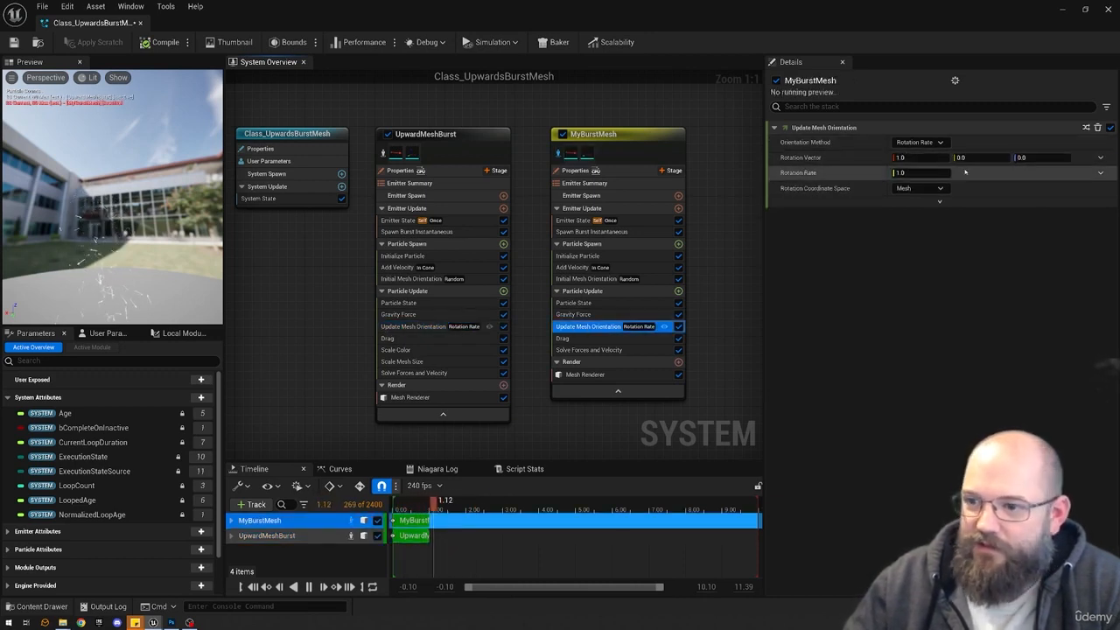
click(1099, 157)
text(random range)
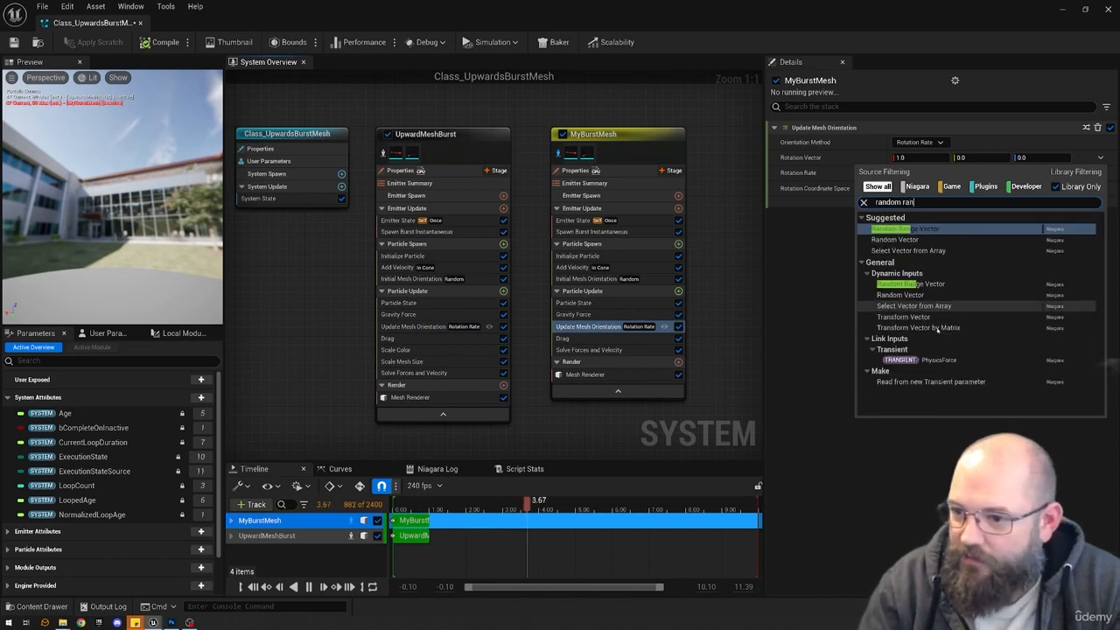
key(Return)
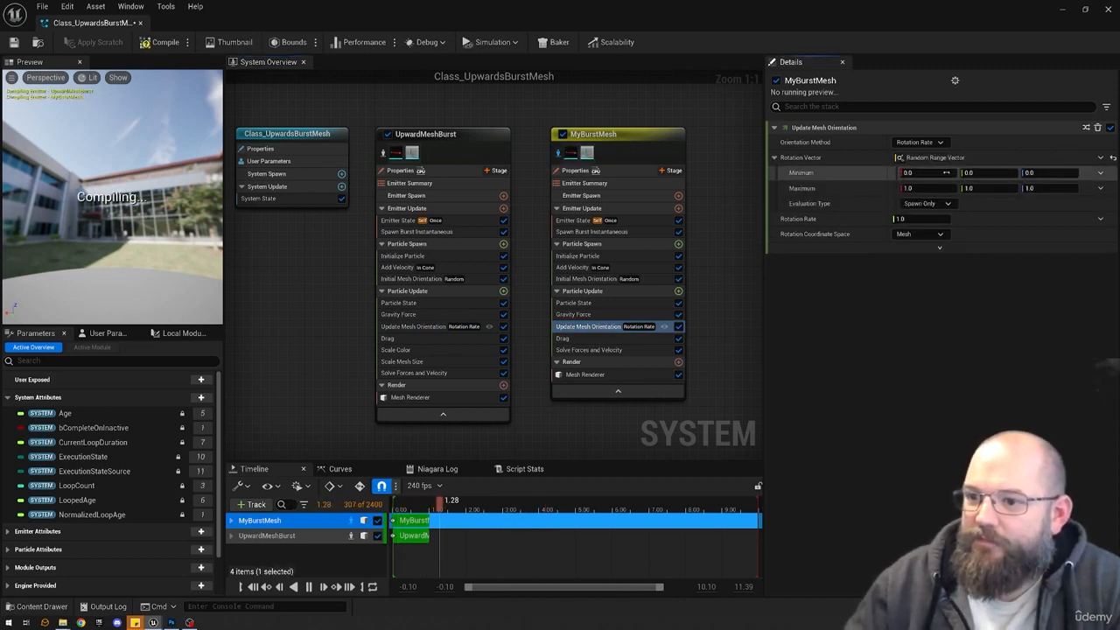
click(947, 172)
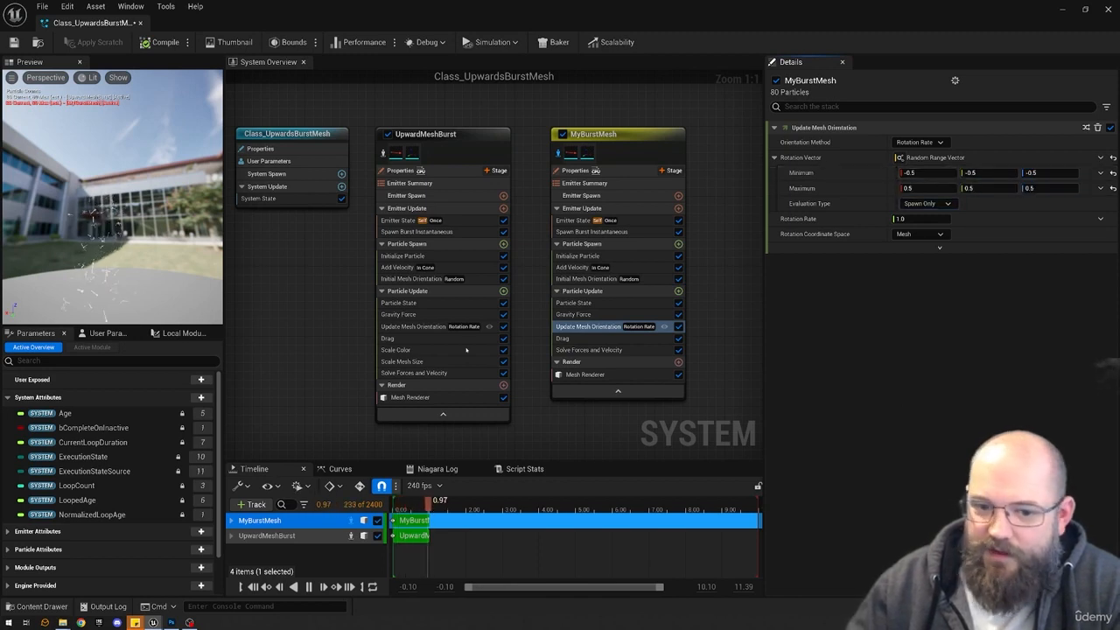
Compare both emitters' Update Mesh Orientation settings, including the Rotation Rate, and examine the mesh rotation in the preview.
click(418, 326)
click(586, 327)
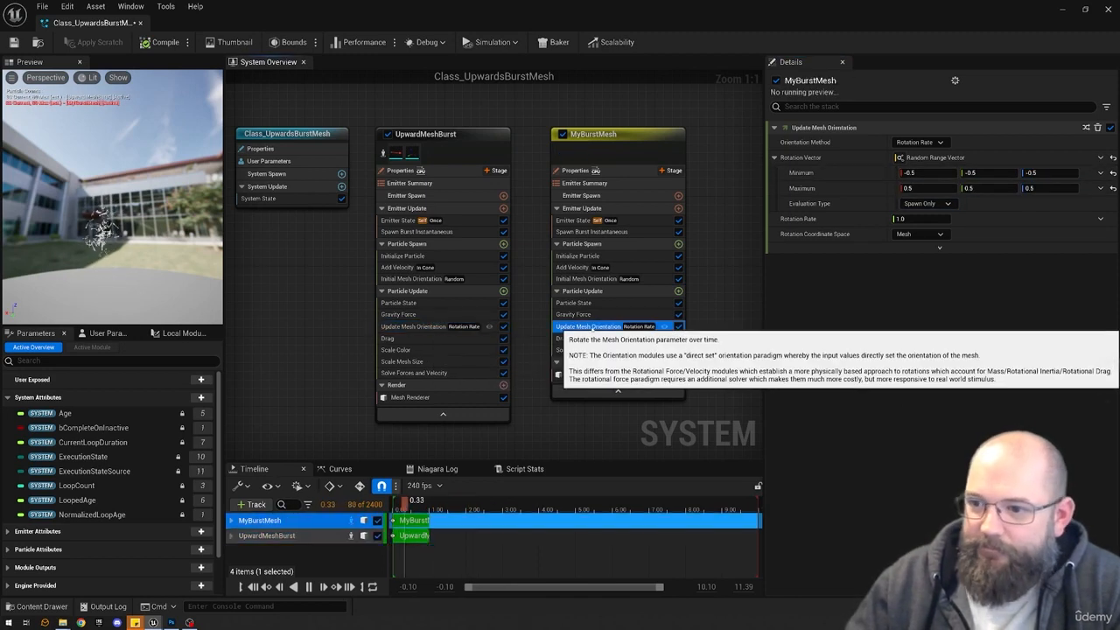
click(89, 242)
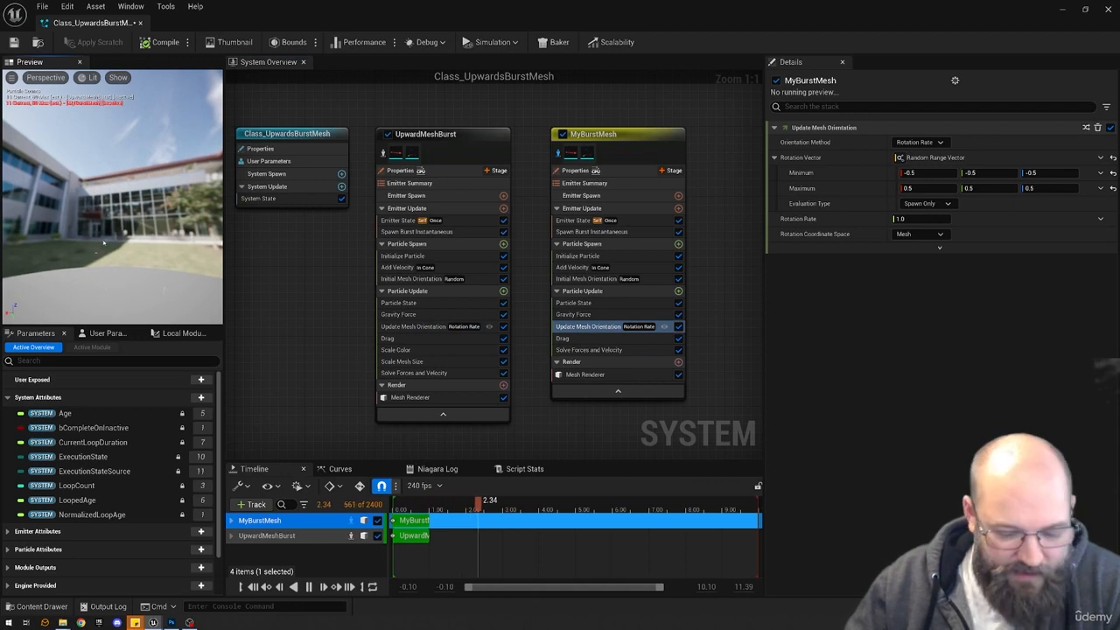
key(slash)
mouse_move(89, 243)
mouse_down()
mouse_move(131, 242)
mouse_move(92, 240)
mouse_up()
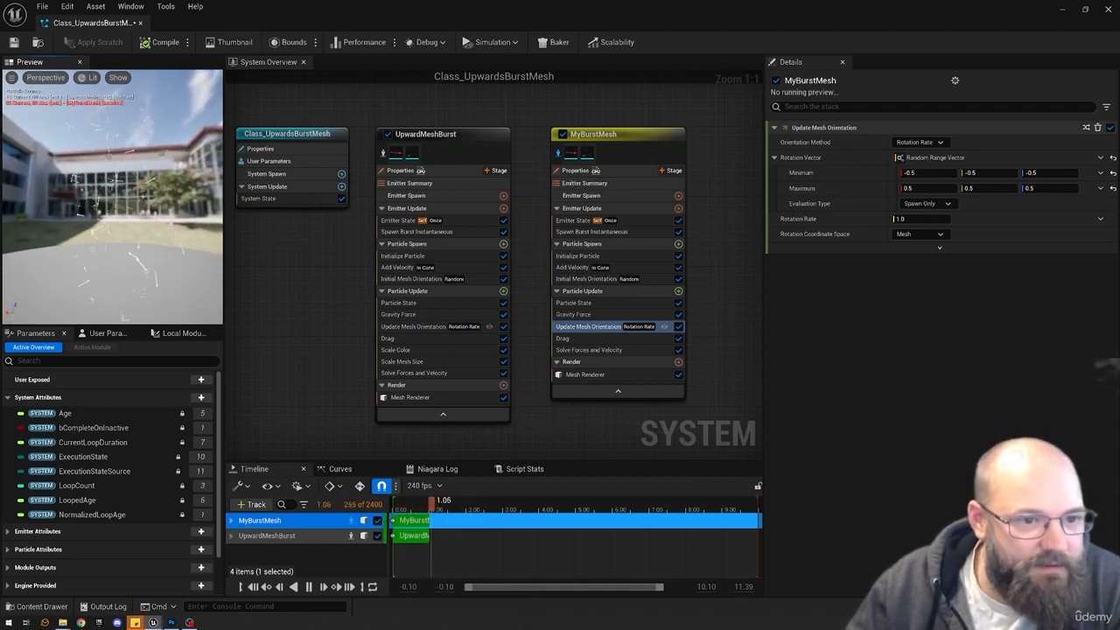
click(916, 218)
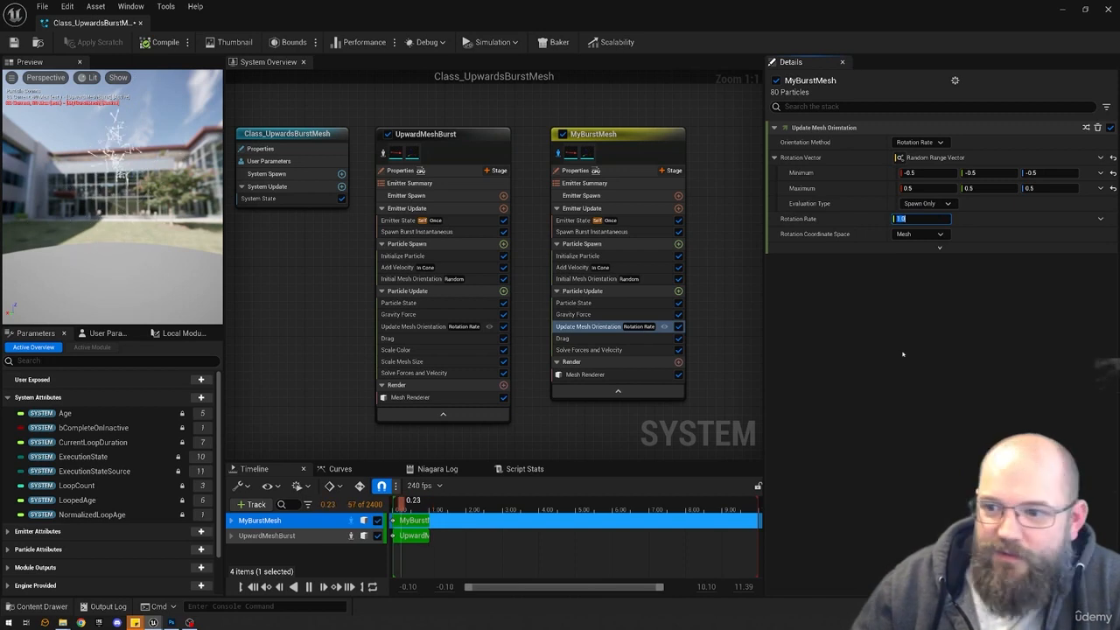
click(409, 328)
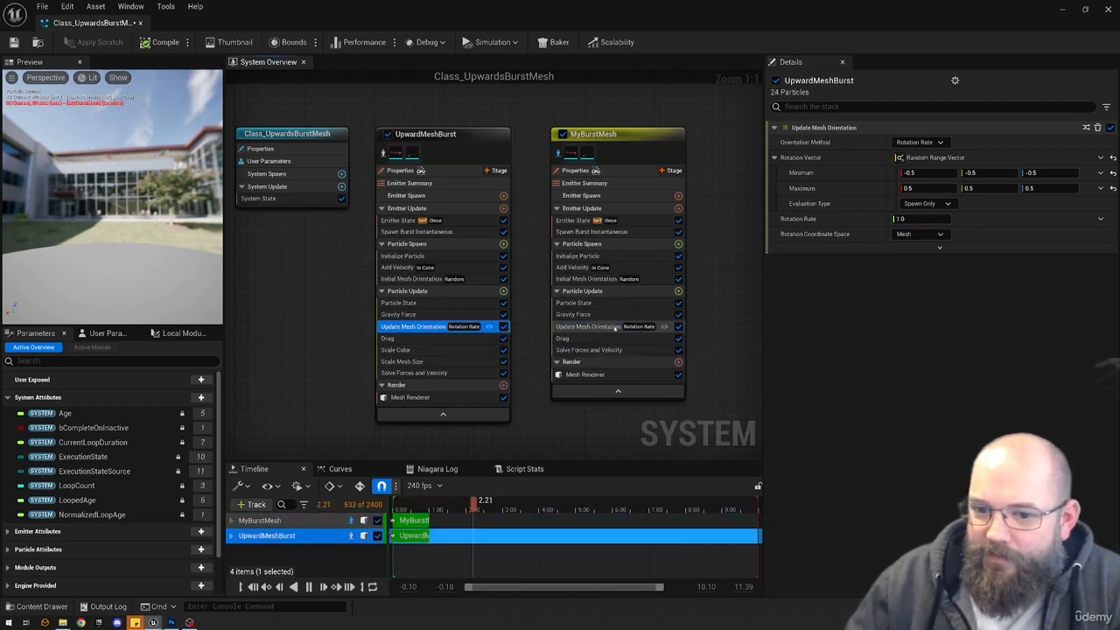
click(610, 328)
click(899, 330)
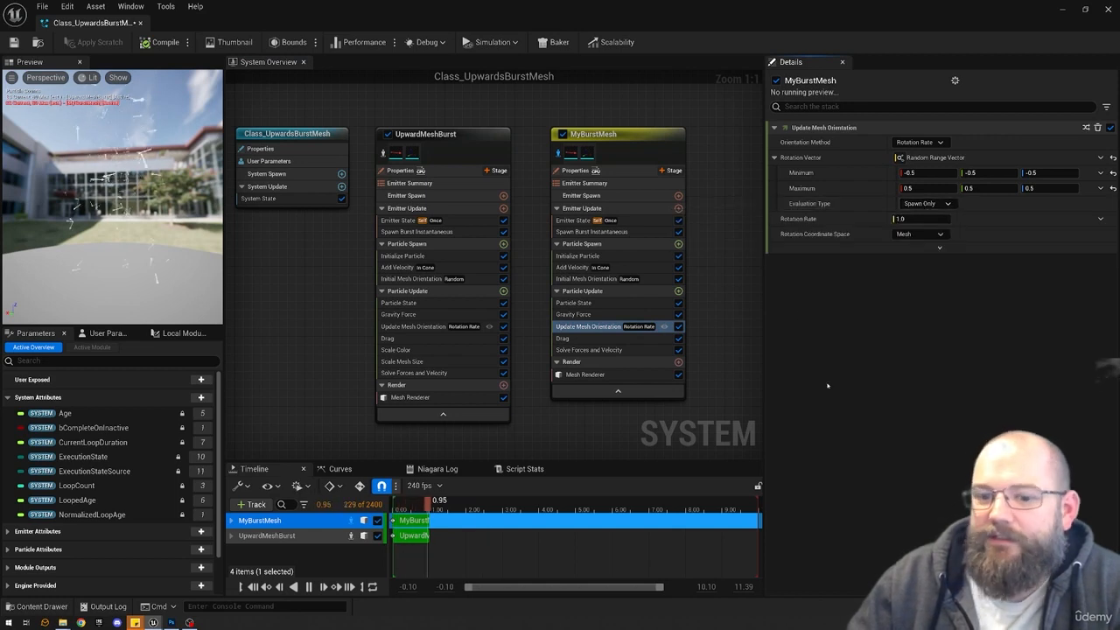
Set the Rotation Vector's Evaluation Type to Every Frame on MyBurstMesh, and try Rotation Rates of 10 and 5 before restoring 1.0.
click(604, 326)
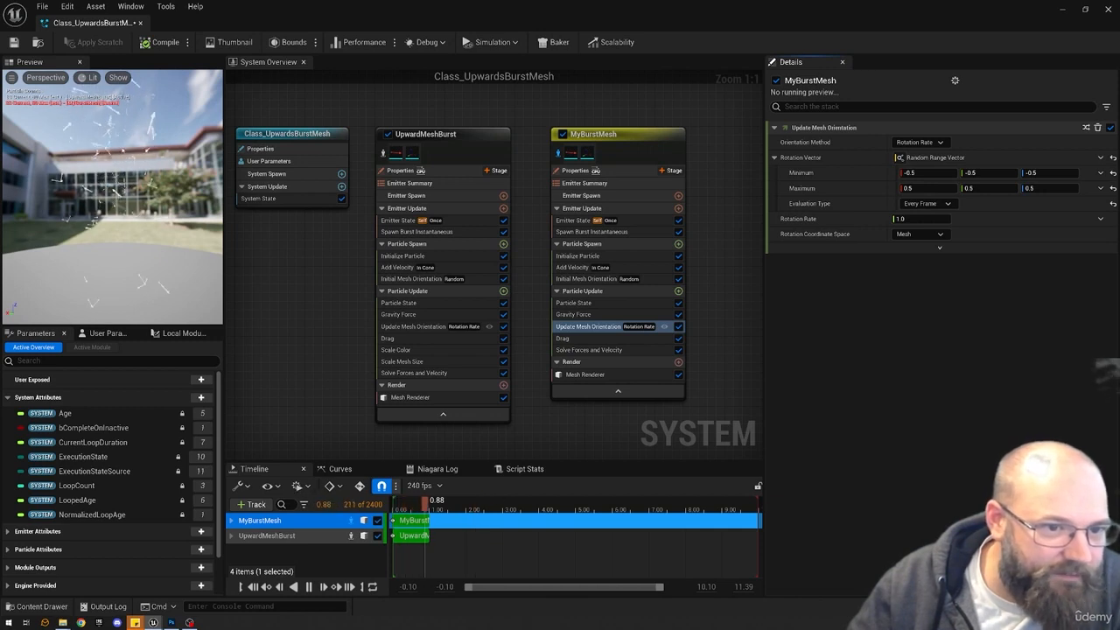
click(918, 219)
text(10)
key(Return)
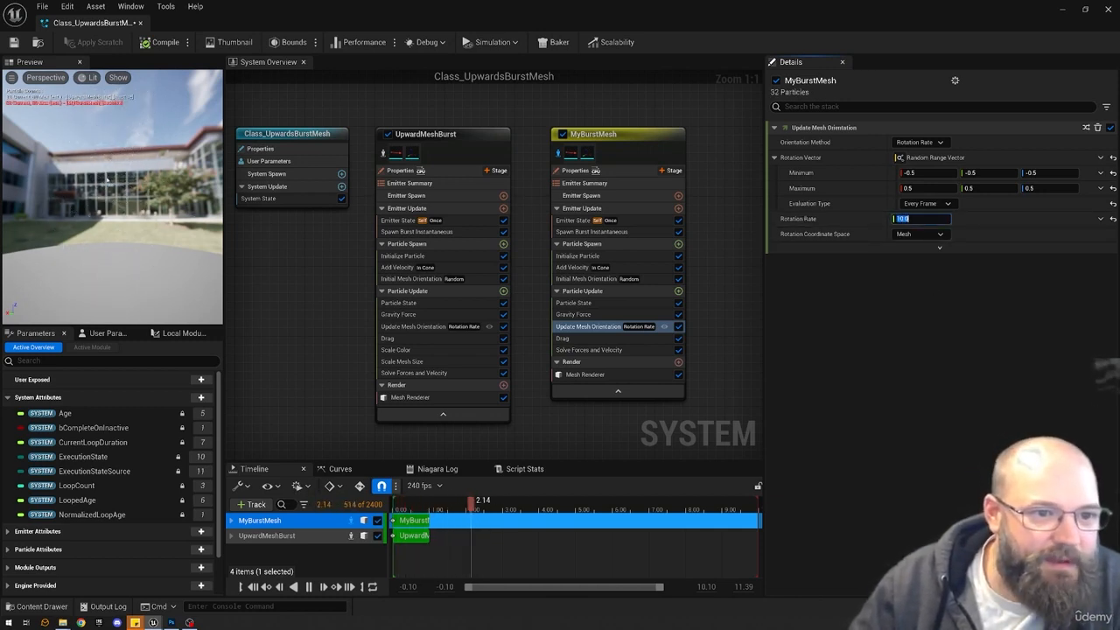
text(5)
key(Return)
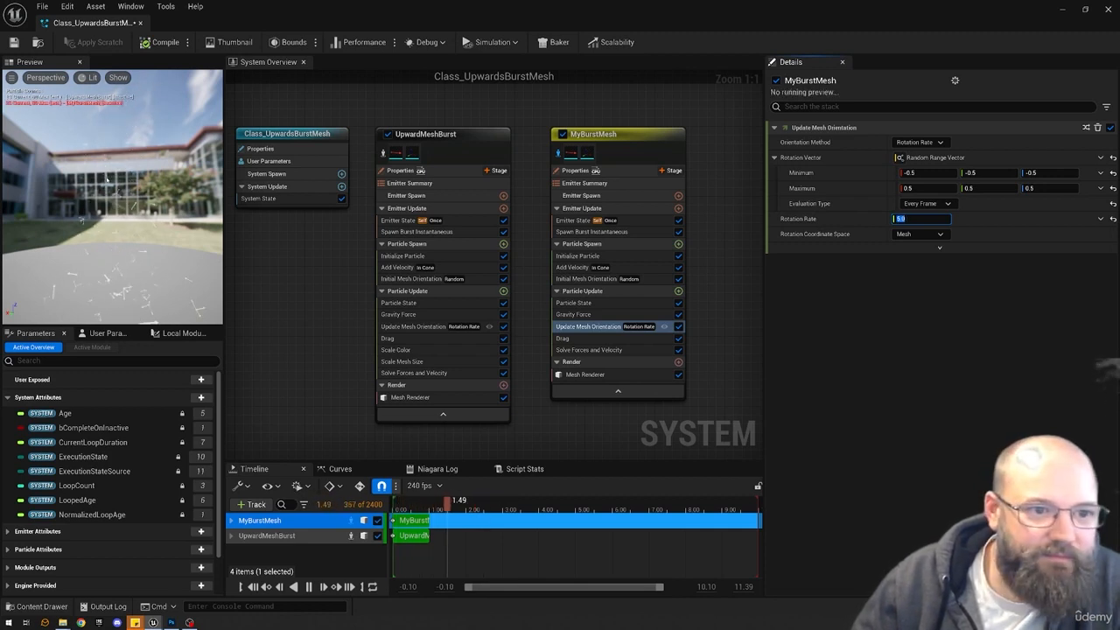
text(1)
key(Return)
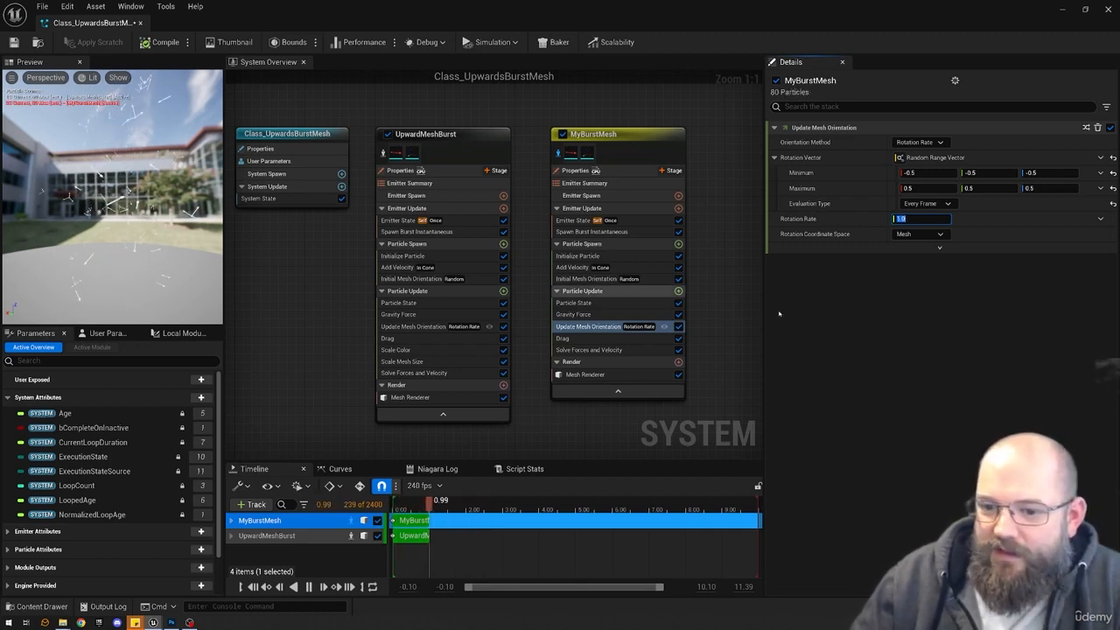
Add a Scale Mesh Size module to MyBurstMesh's Particle Update.
click(658, 292)
click(678, 291)
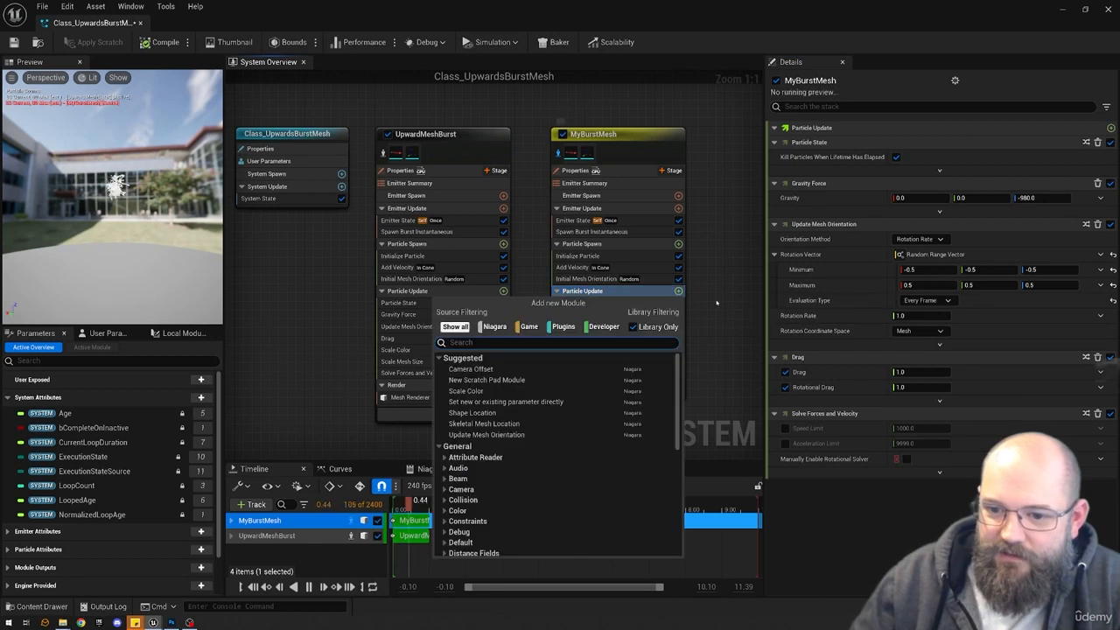
text(size)
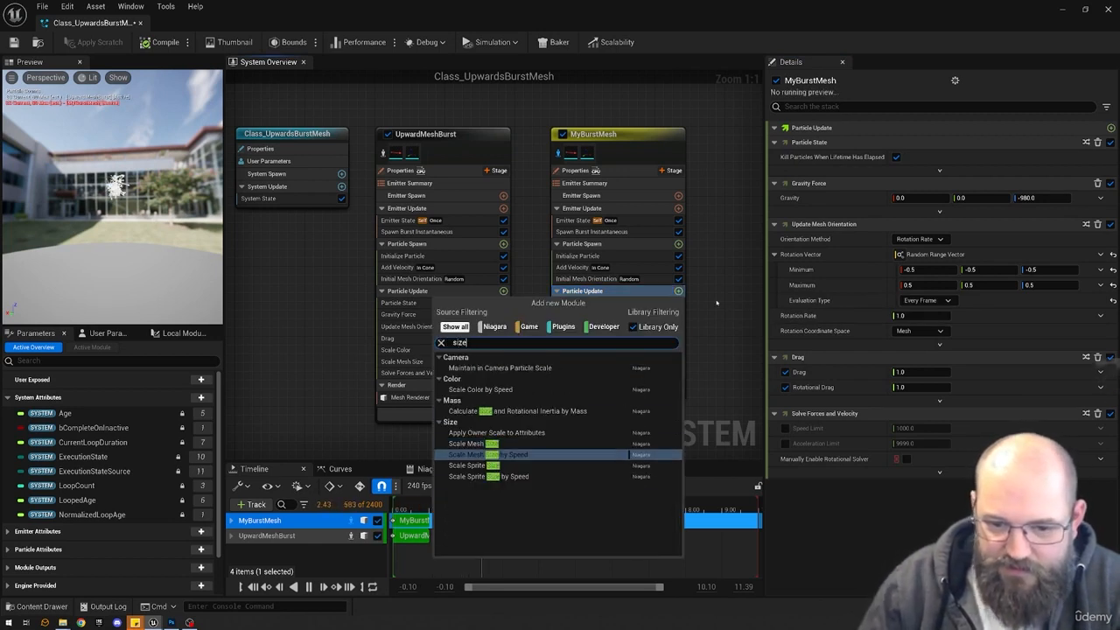
key(Down)
key(Up)
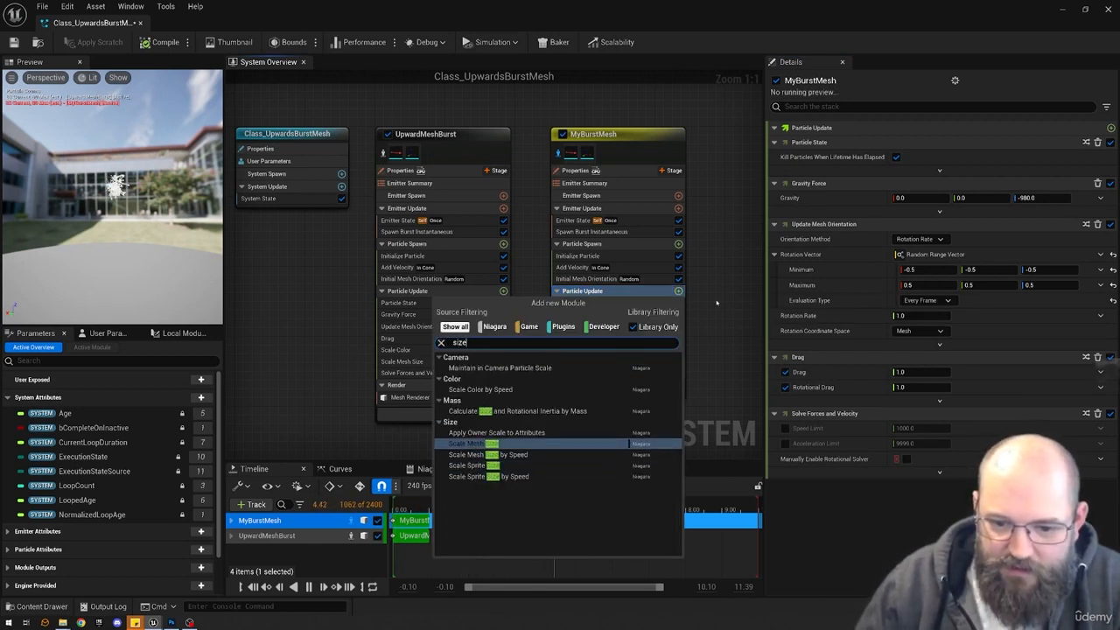
key(Return)
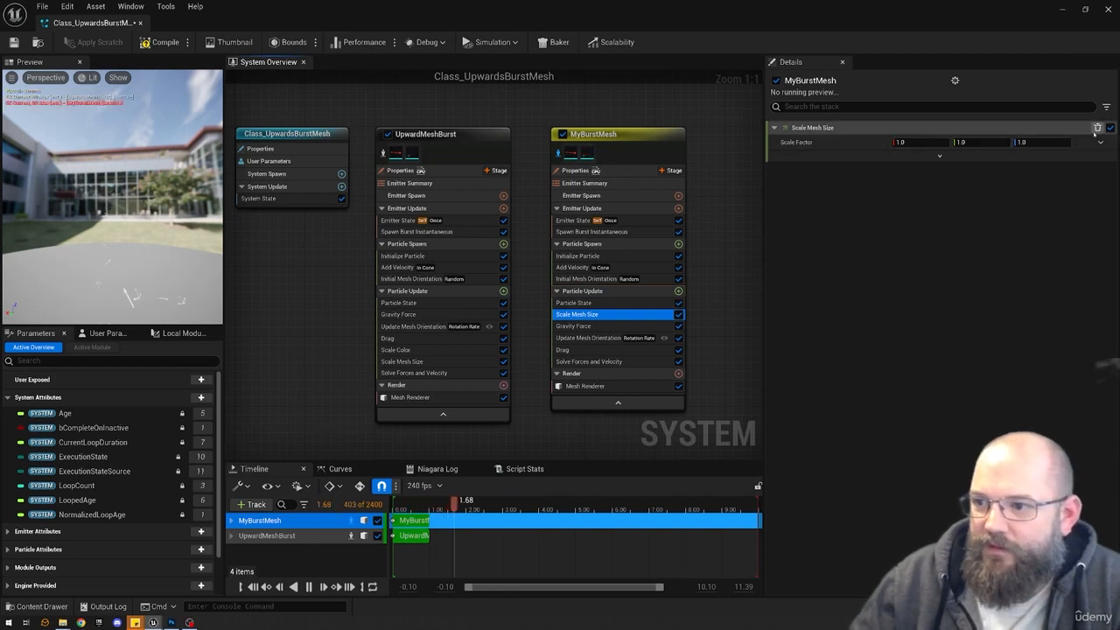
Make the Scale Factor a Random Range Vector and try the Every Frame Evaluation Type before restoring Spawn Only.
click(1099, 142)
text(random)
key(Return)
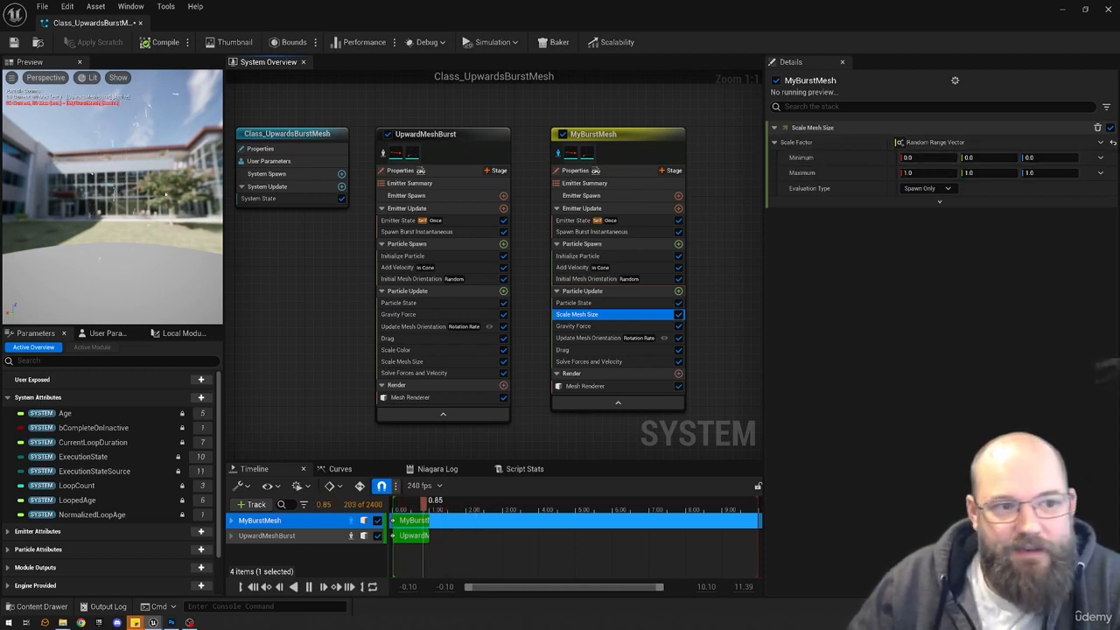
click(927, 188)
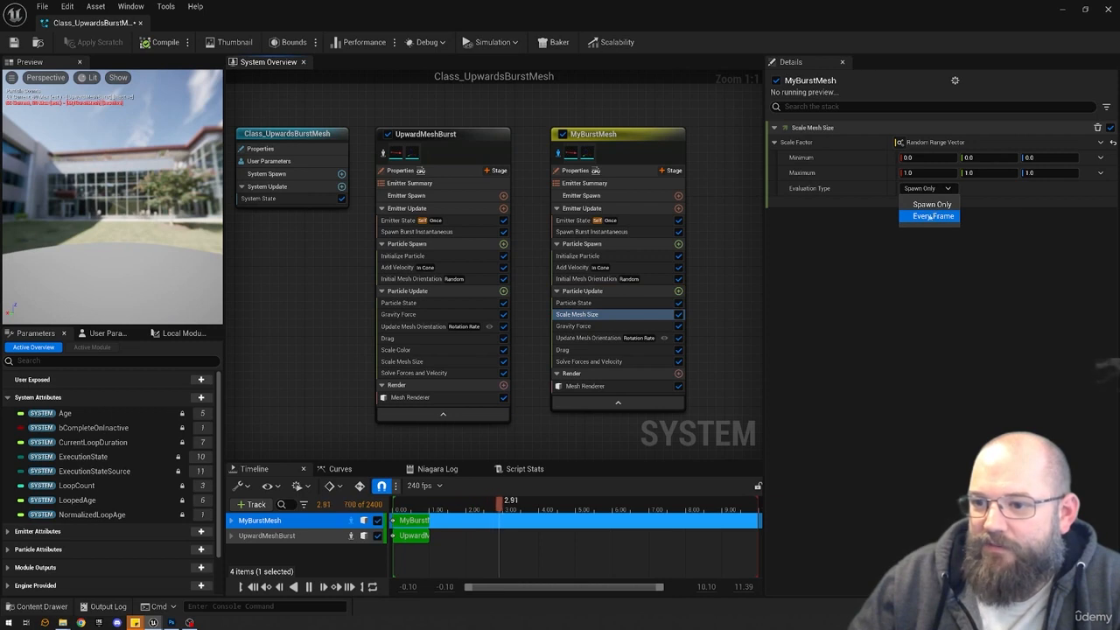
click(929, 216)
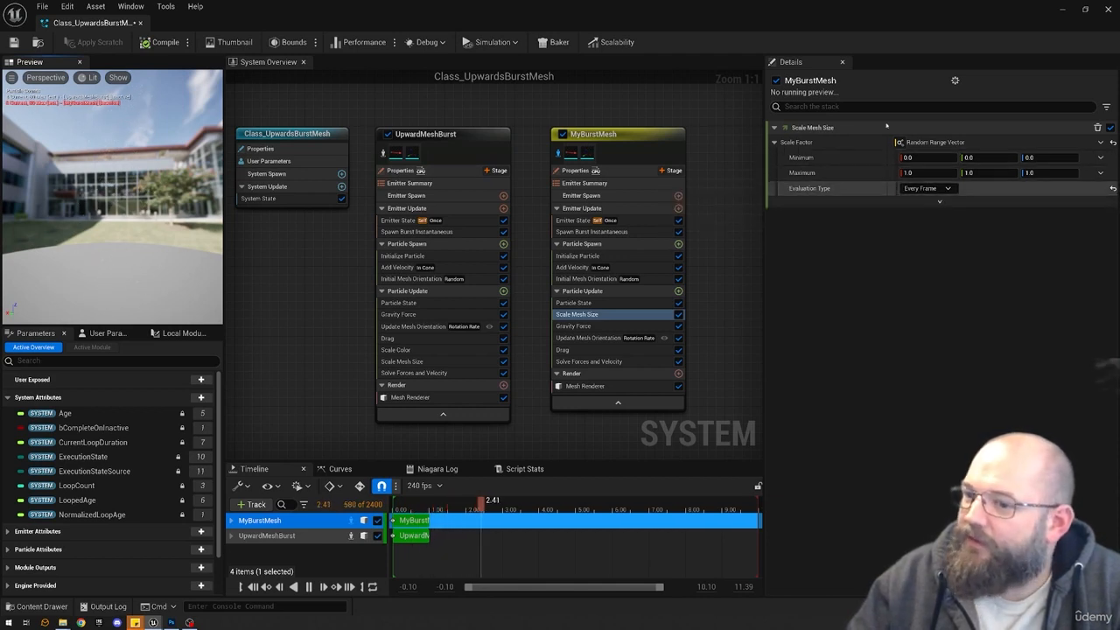
click(928, 190)
click(932, 201)
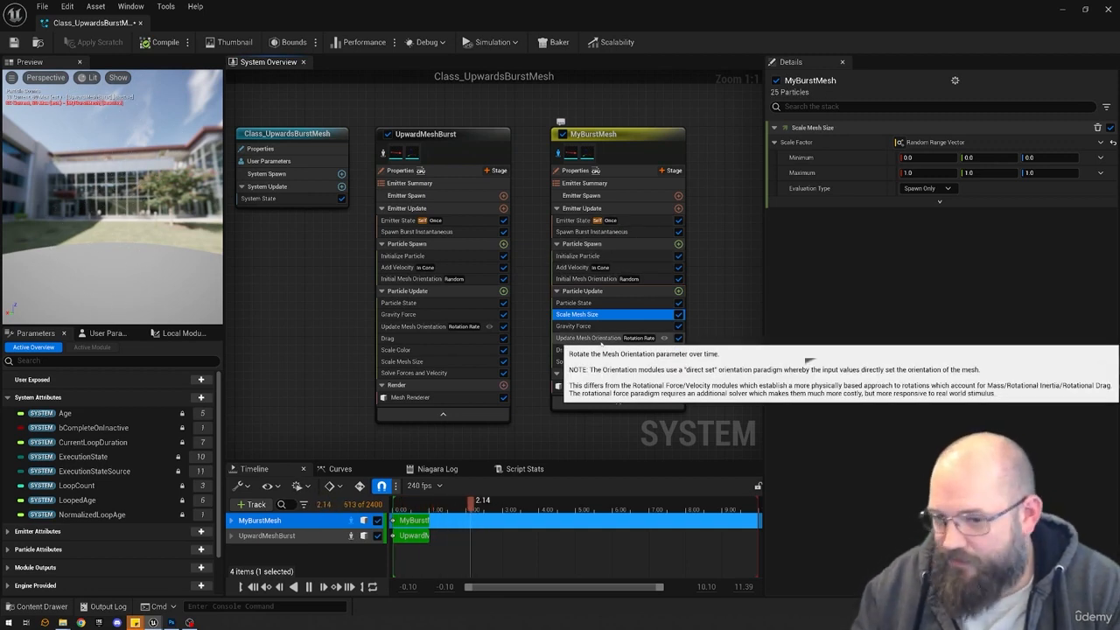
Set the Rotation Vector's Evaluation Type to Spawn Only in MyBurstMesh's Update Mesh Orientation module.
click(630, 244)
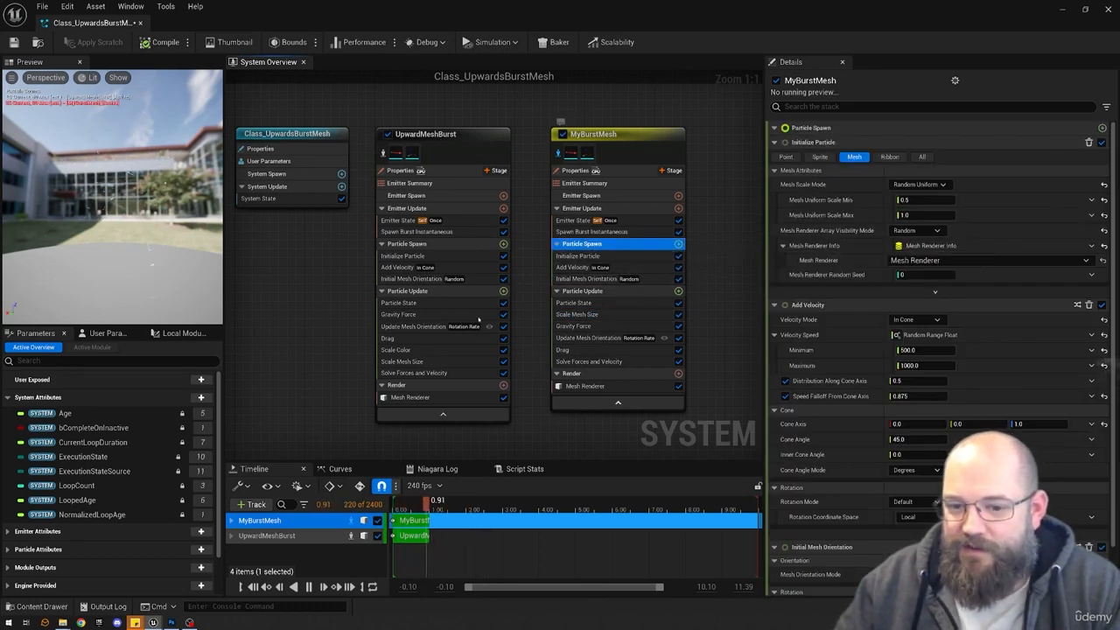
click(608, 338)
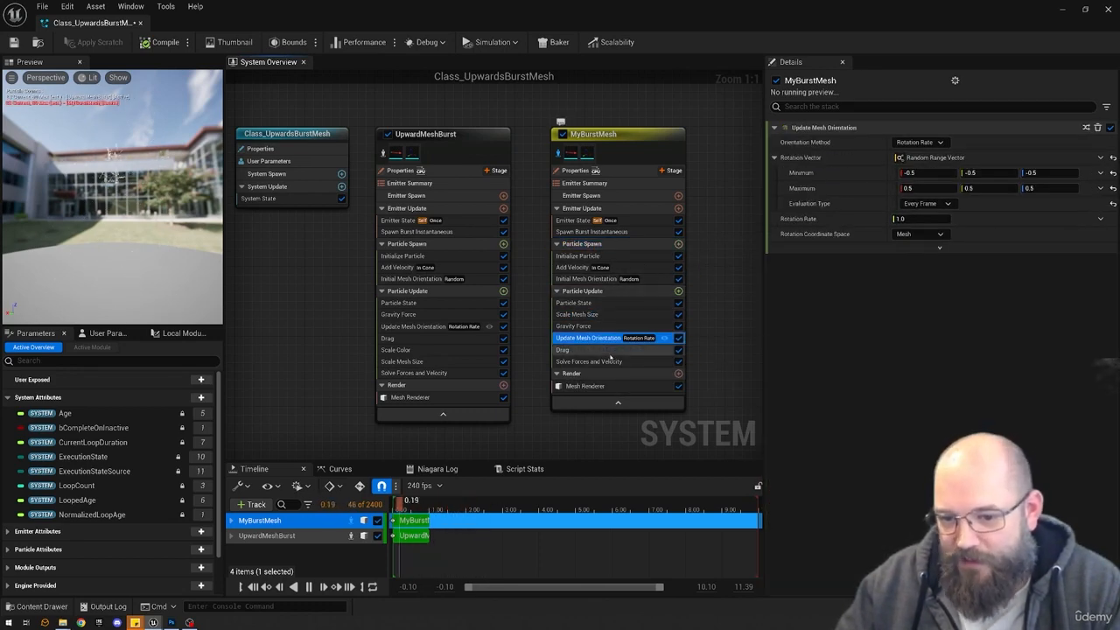
click(927, 203)
click(926, 221)
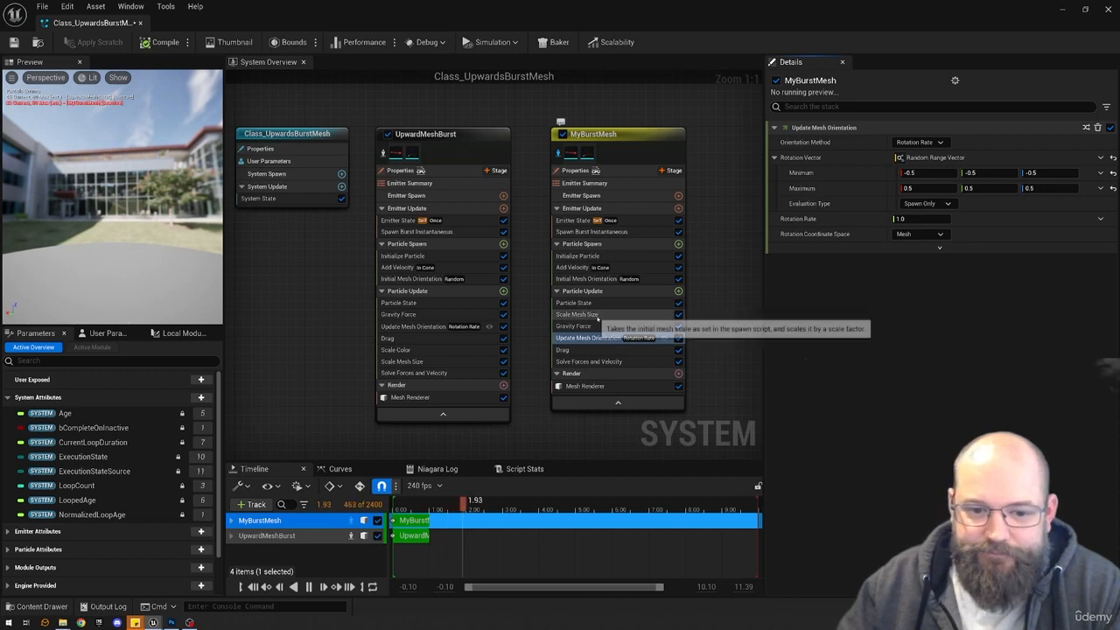
Delete the Scale Mesh Size module from MyBurstMesh and replay the burst in the preview.
click(616, 314)
key(Delete)
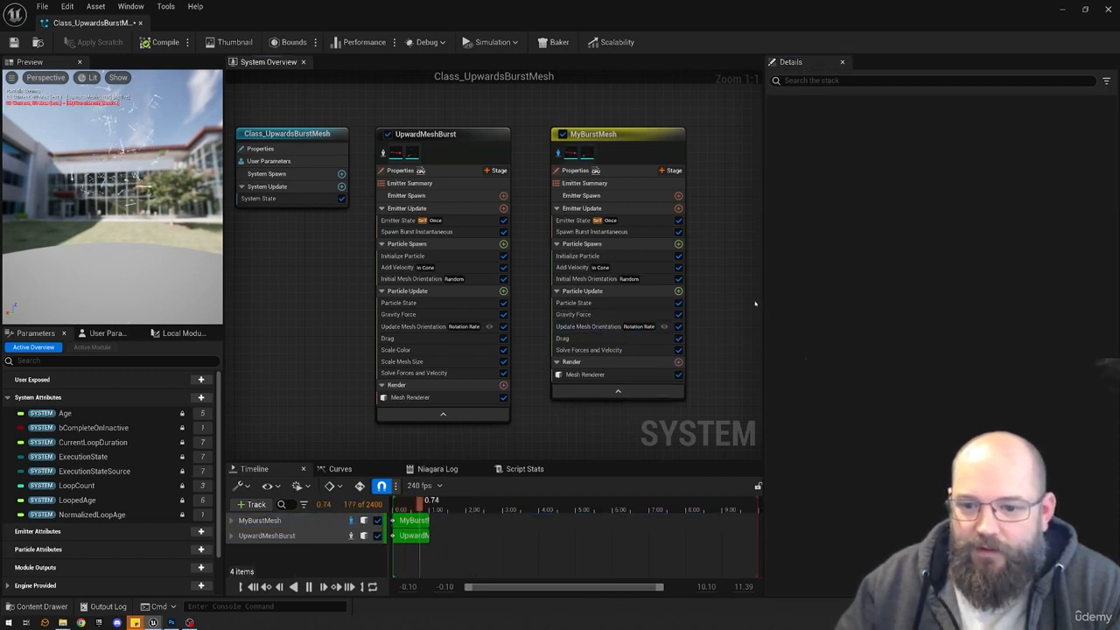
click(83, 218)
key(space)
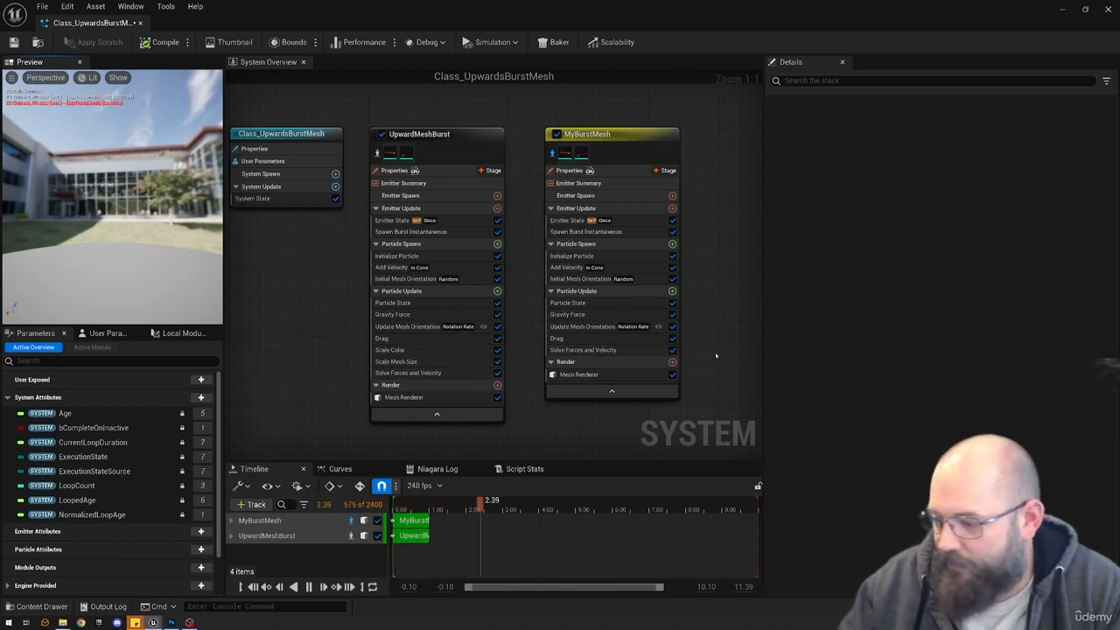
Add a Scale Color module to MyBurstMesh's Particle Update, as in UpwardMeshBurst.
click(427, 349)
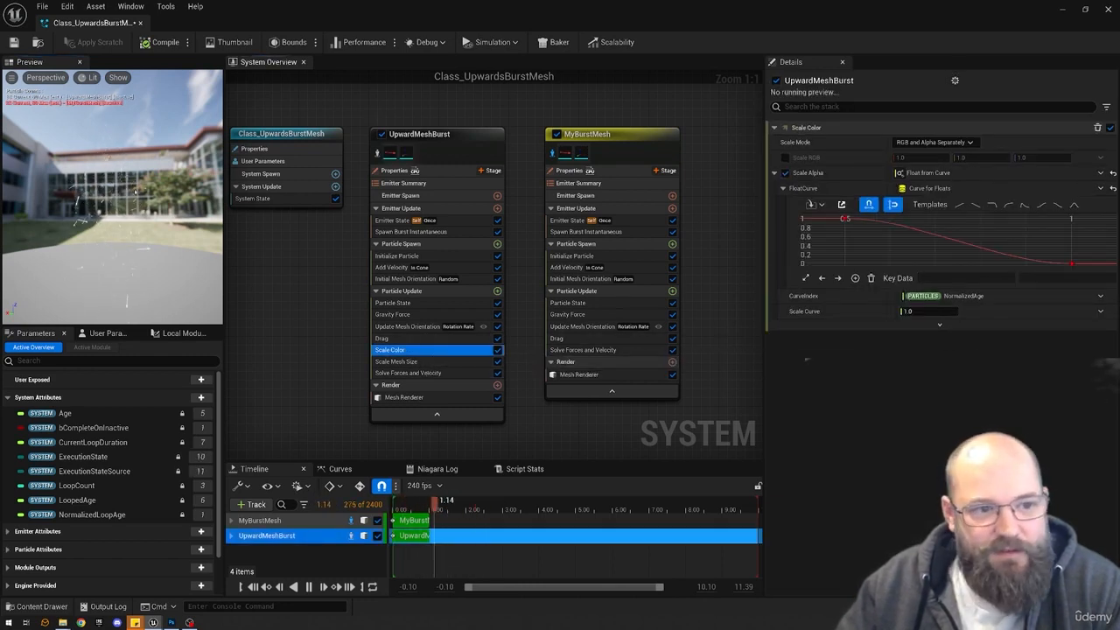
click(600, 291)
click(672, 290)
text(scale)
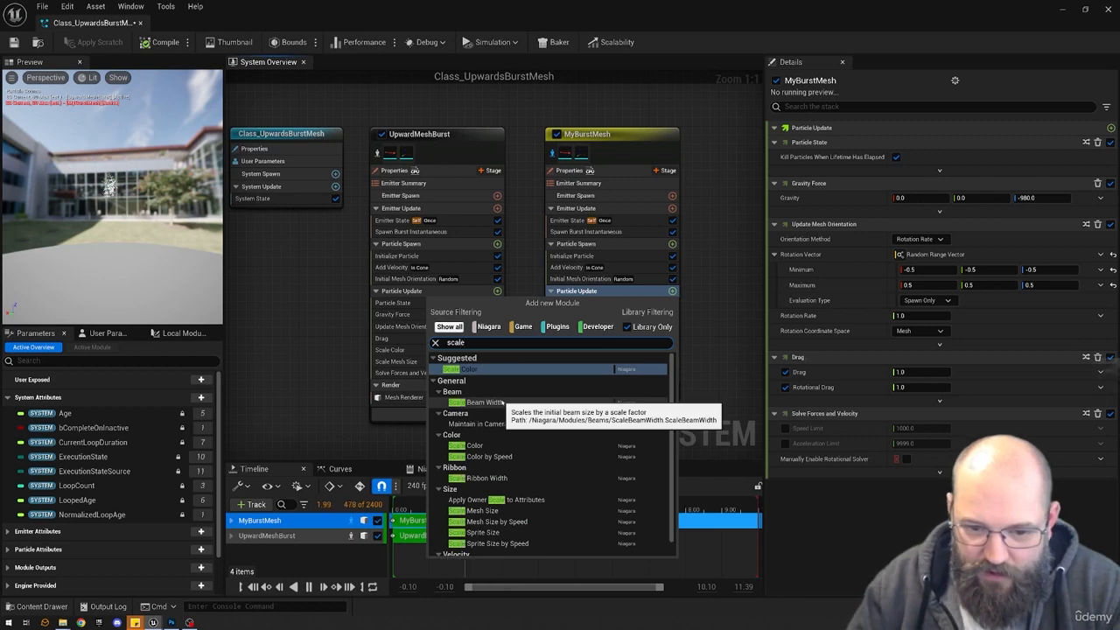
key(Return)
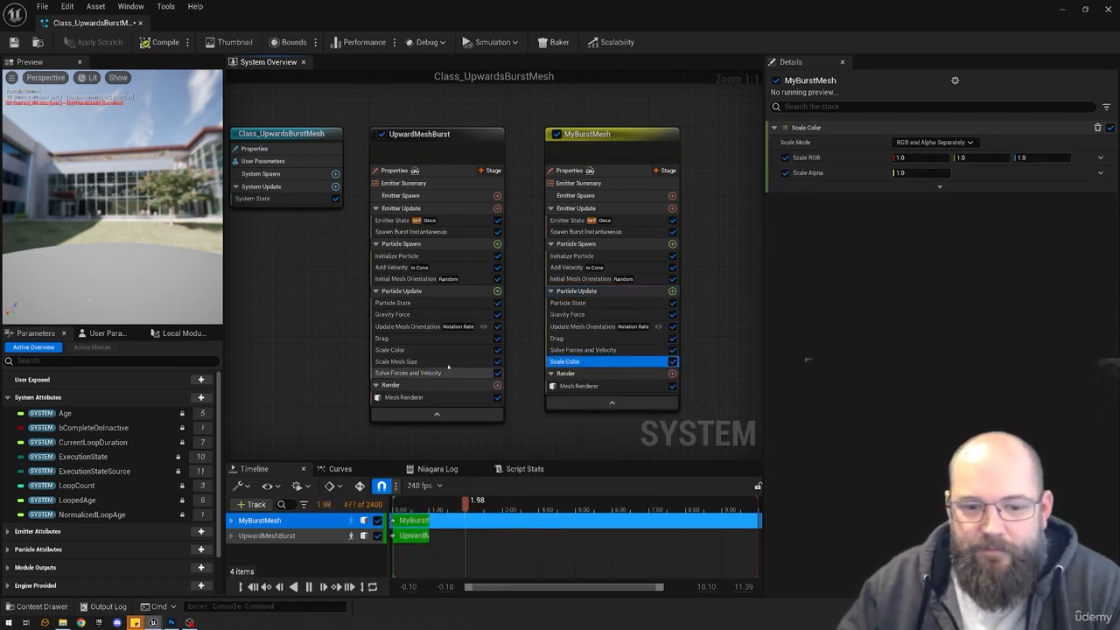
Examine UpwardMeshBurst's Scale Color settings, especially the shape and key positions of its Scale Alpha curve.
click(411, 350)
click(784, 158)
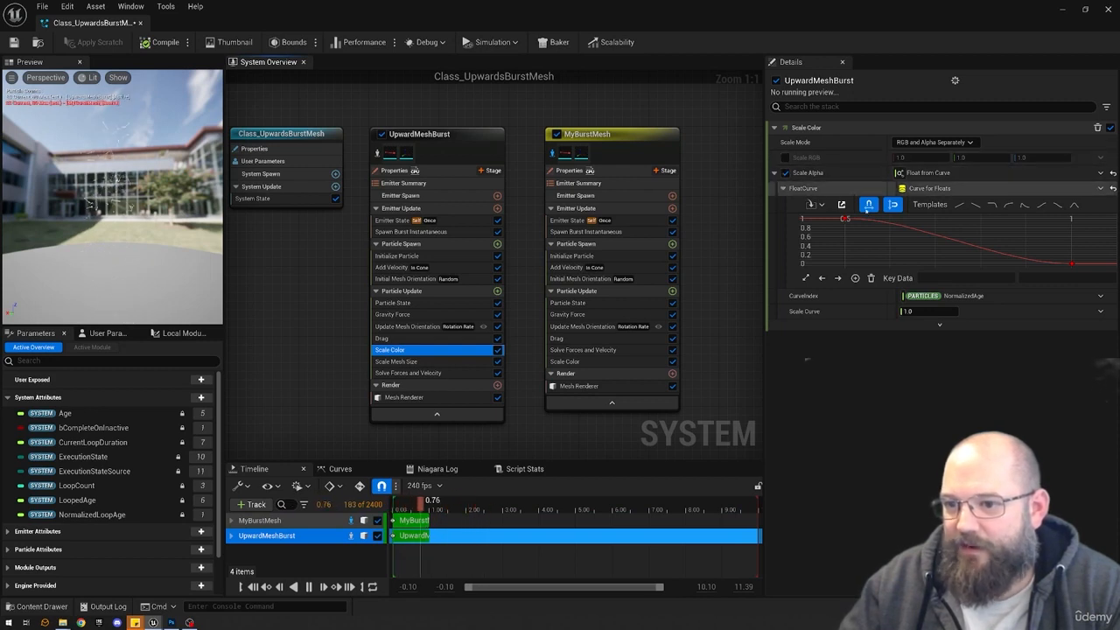
mouse_move(842, 220)
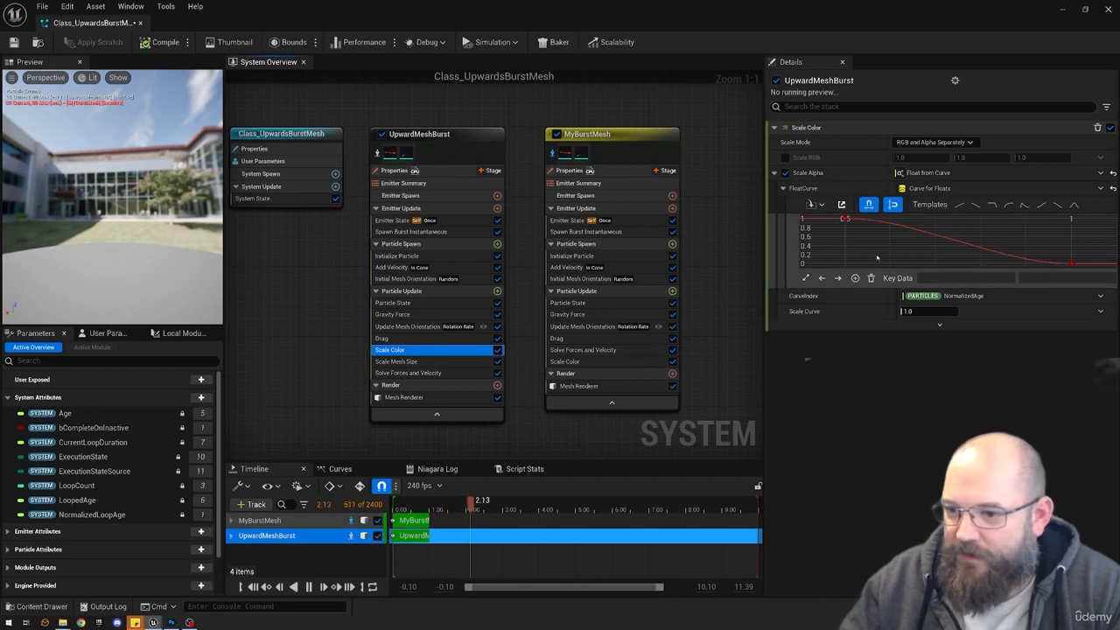
click(844, 218)
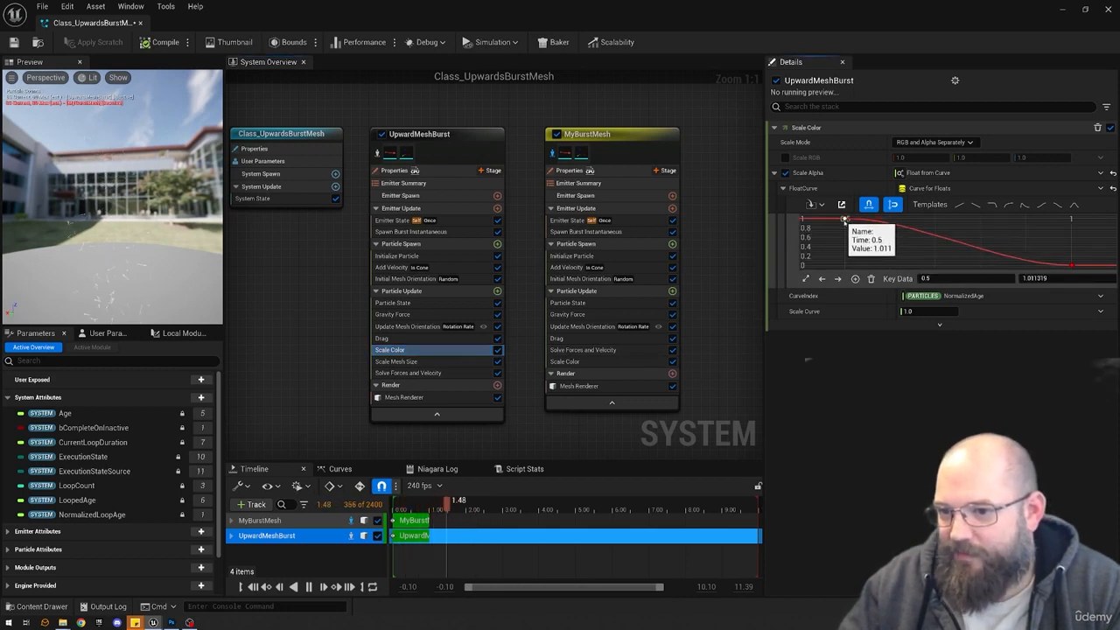
click(883, 251)
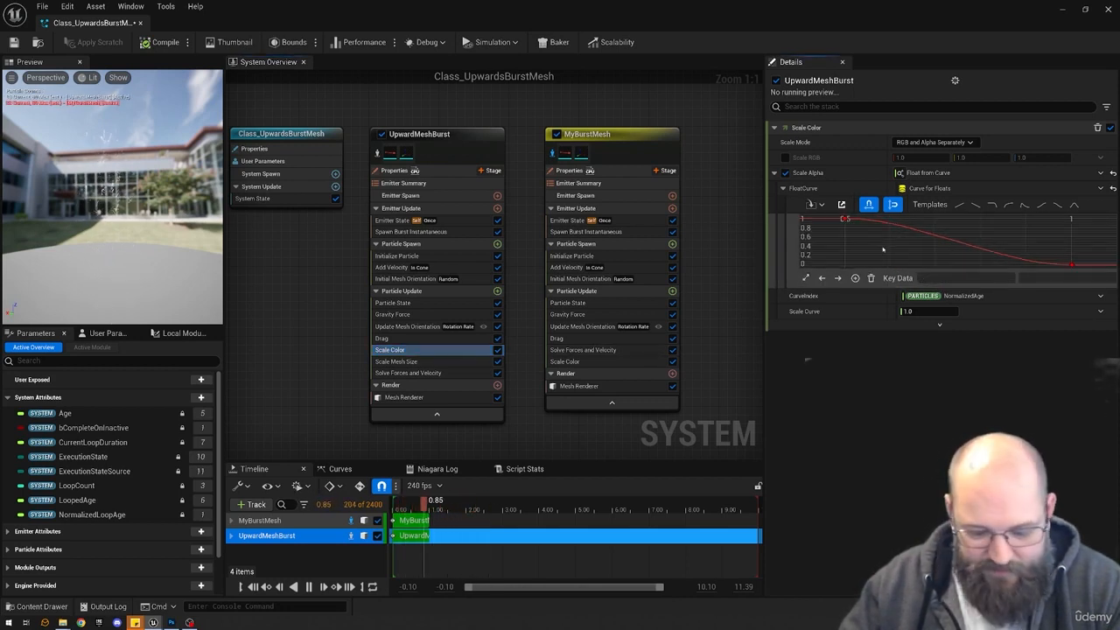
key(f)
scroll(907, 252, down, 3)
scroll(892, 253, down, 5)
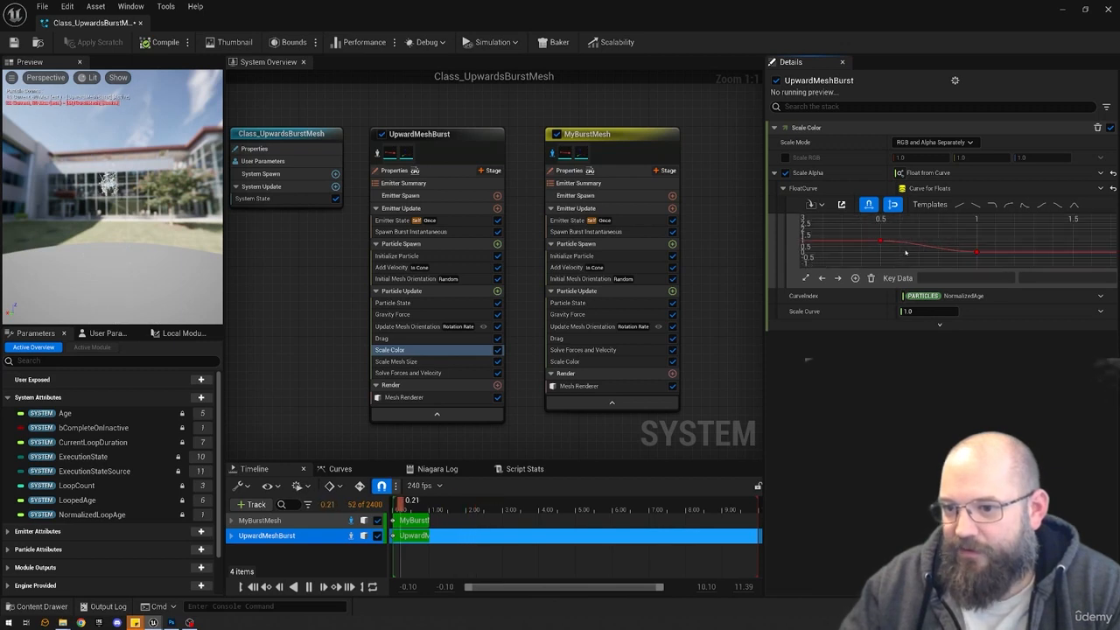
scroll(909, 252, up, 4)
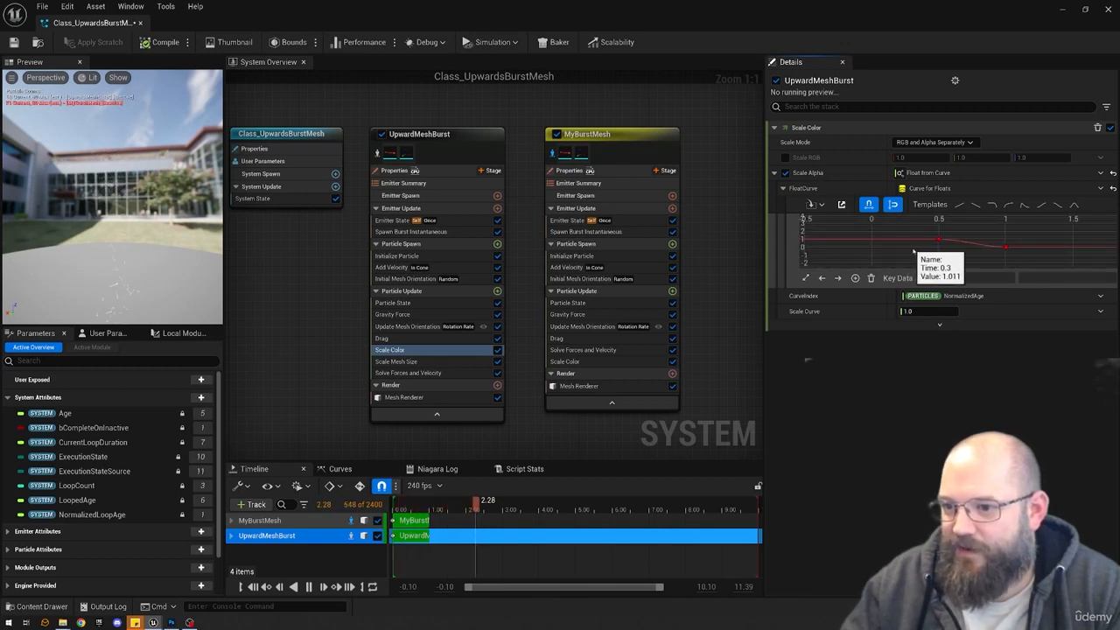
scroll(861, 241, up, 2)
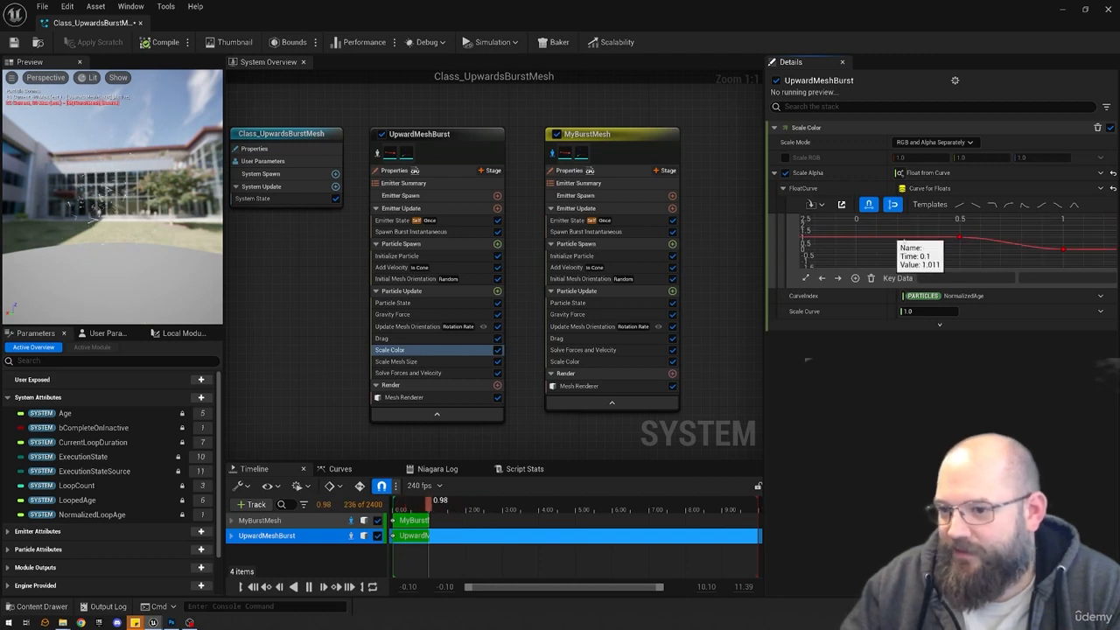
drag(1079, 228, 909, 261)
click(936, 255)
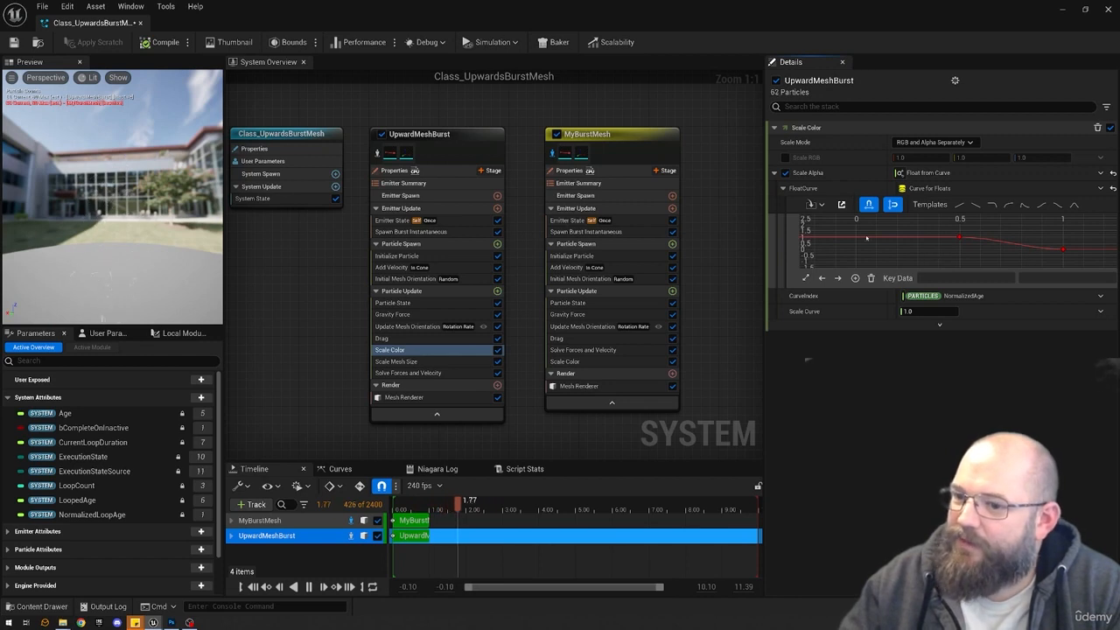
key(f)
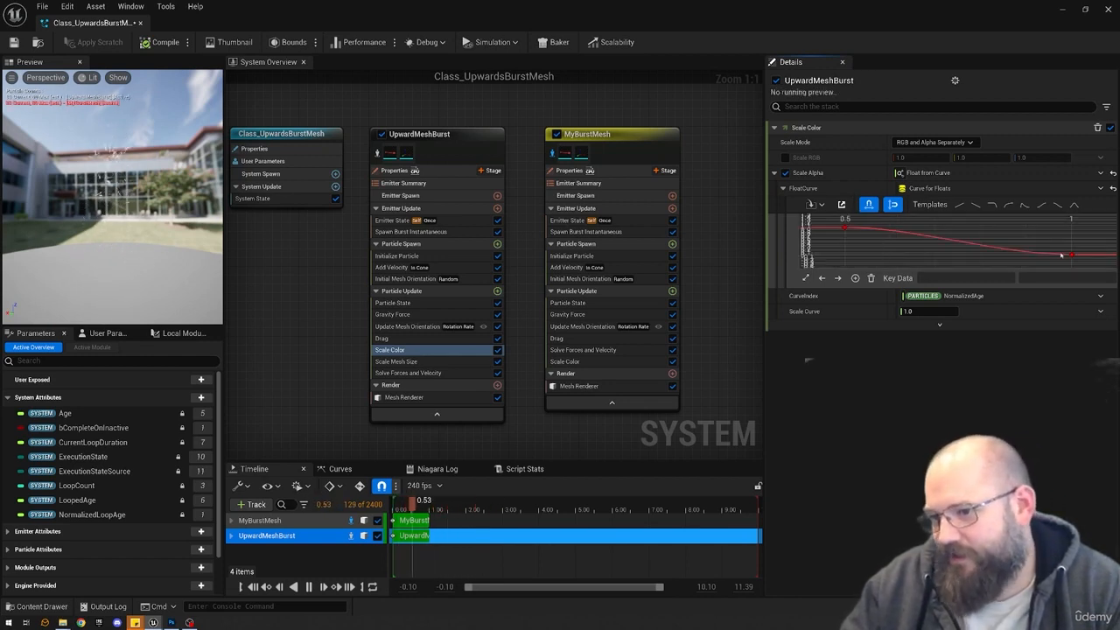
key(f)
right_drag(843, 244, 928, 240)
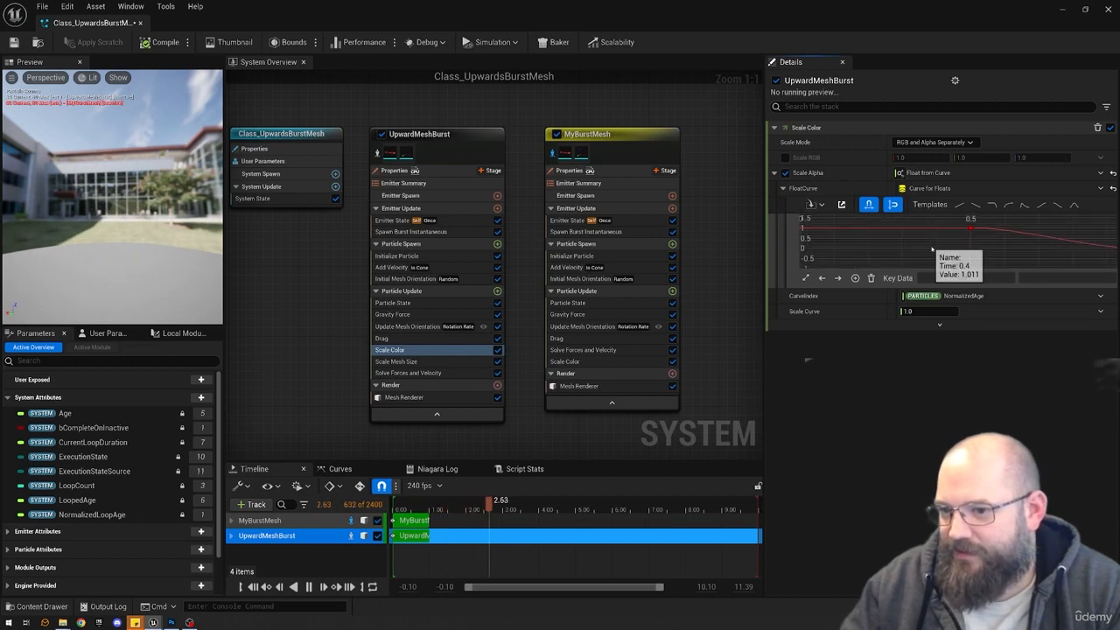
scroll(928, 239, down, 3)
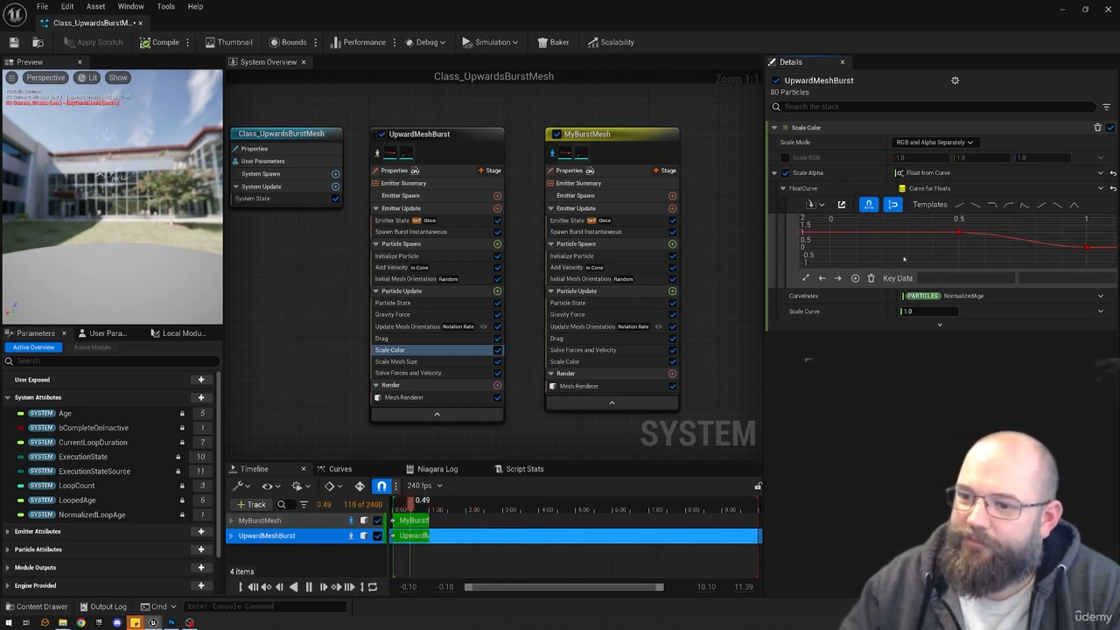
scroll(905, 259, up, 1)
scroll(929, 250, down, 1)
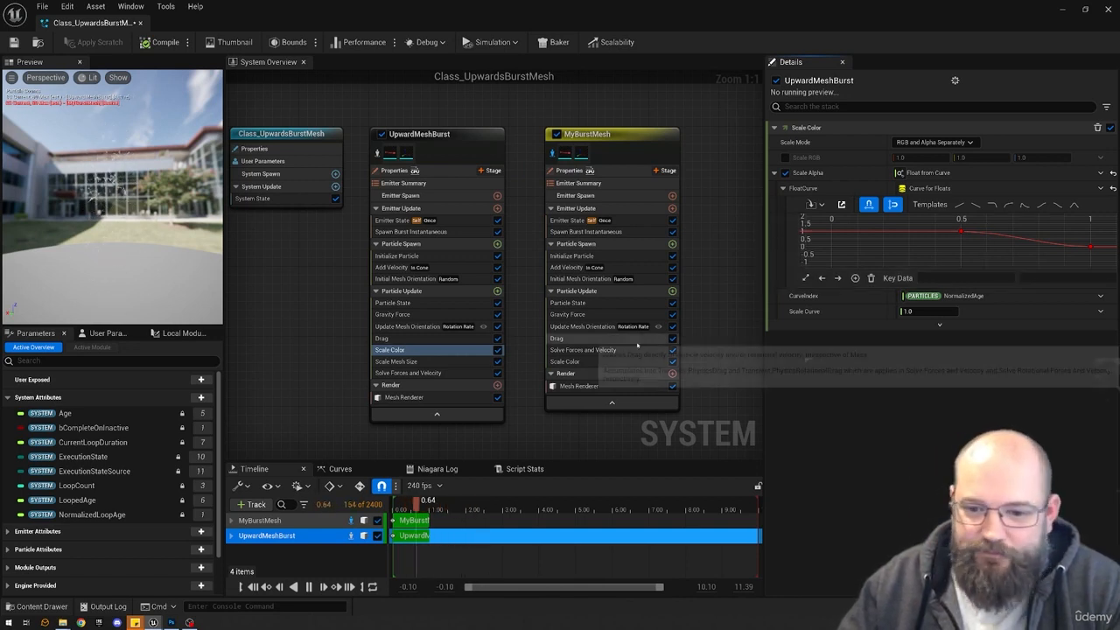
In MyBurstMesh's Scale Color module, disable Scale RGB and drive Scale Alpha with Float from Curve.
click(451, 350)
click(564, 362)
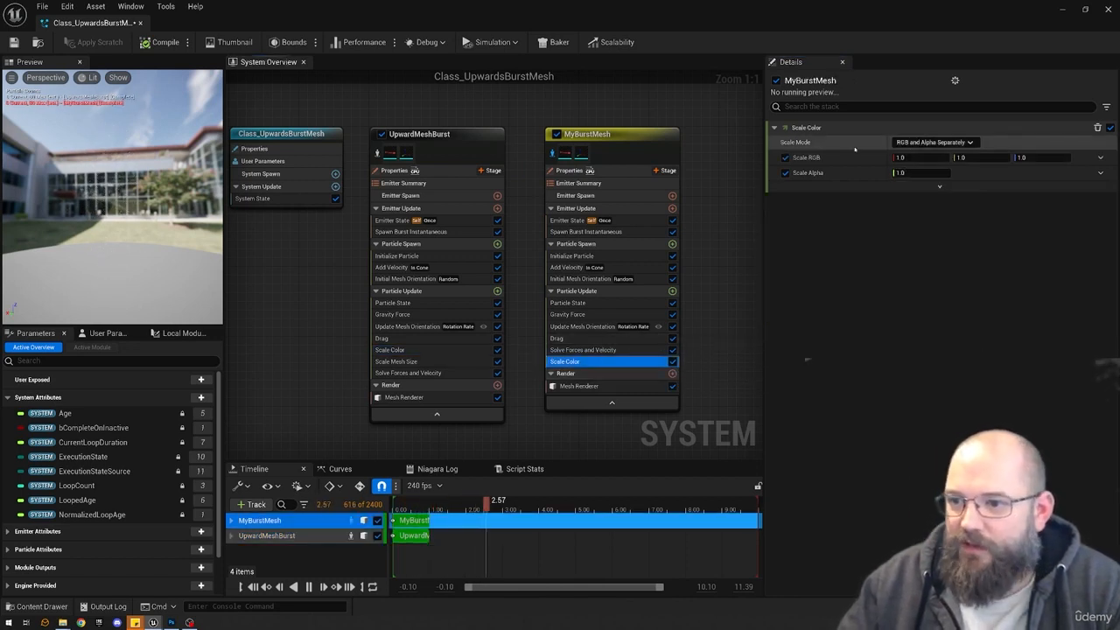
click(785, 158)
click(785, 157)
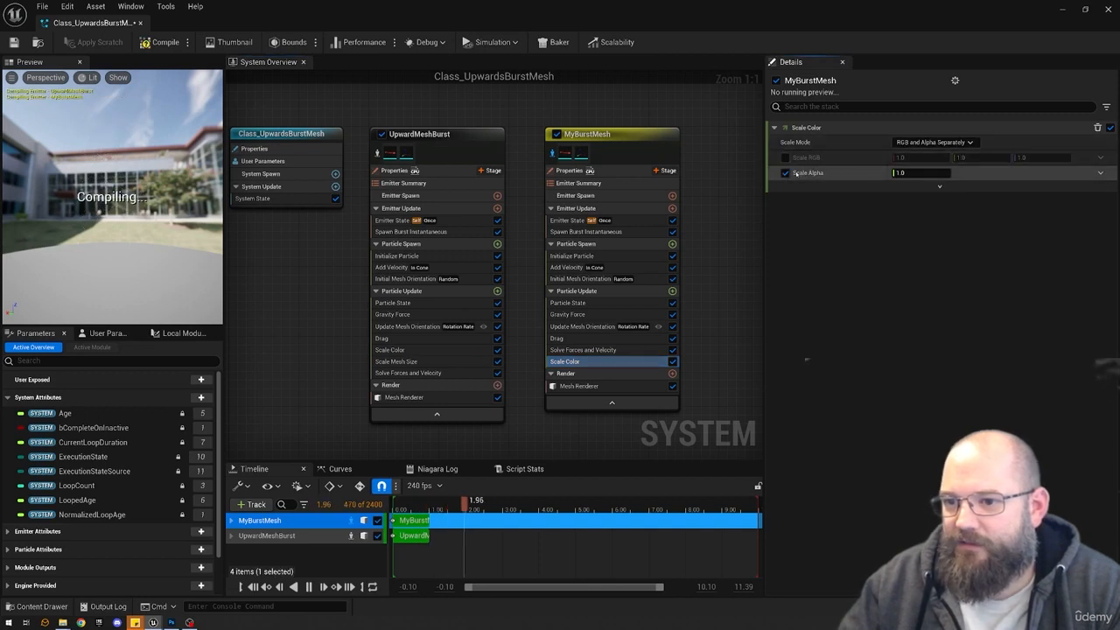
click(1100, 172)
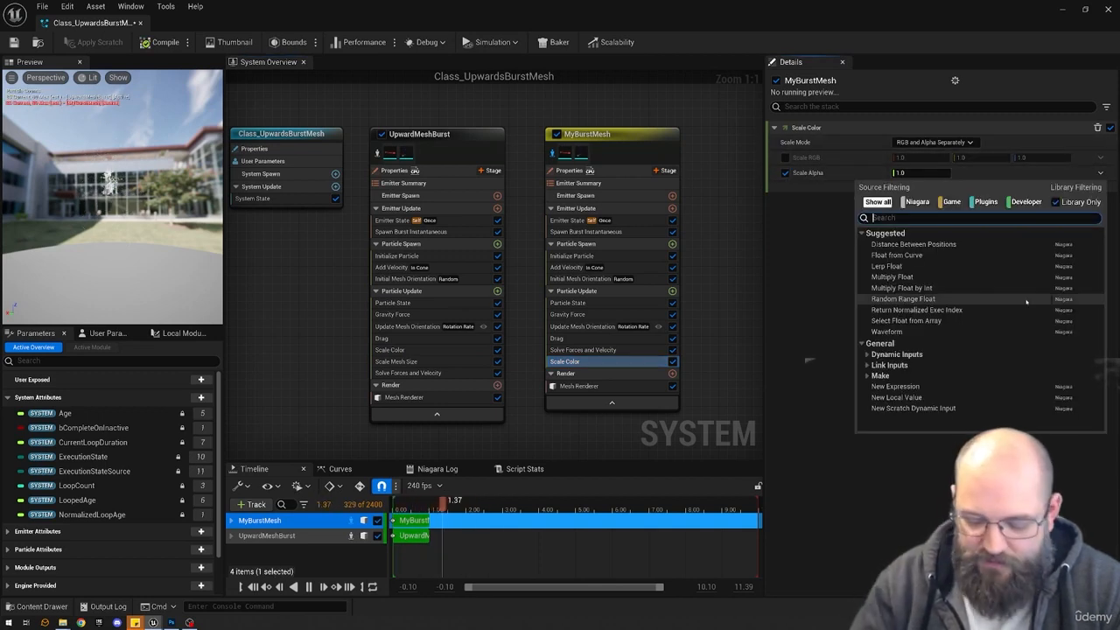
click(897, 254)
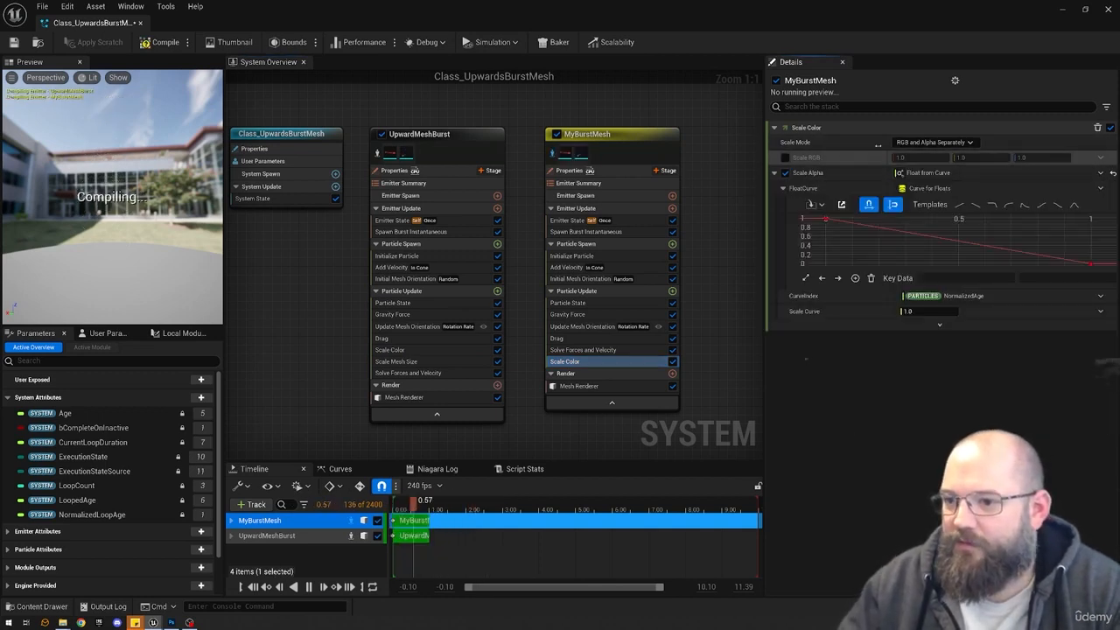
Apply the smooth ramp-down template to MyBurstMesh's Scale Alpha curve and set its first key's time to 0.5.
click(1075, 205)
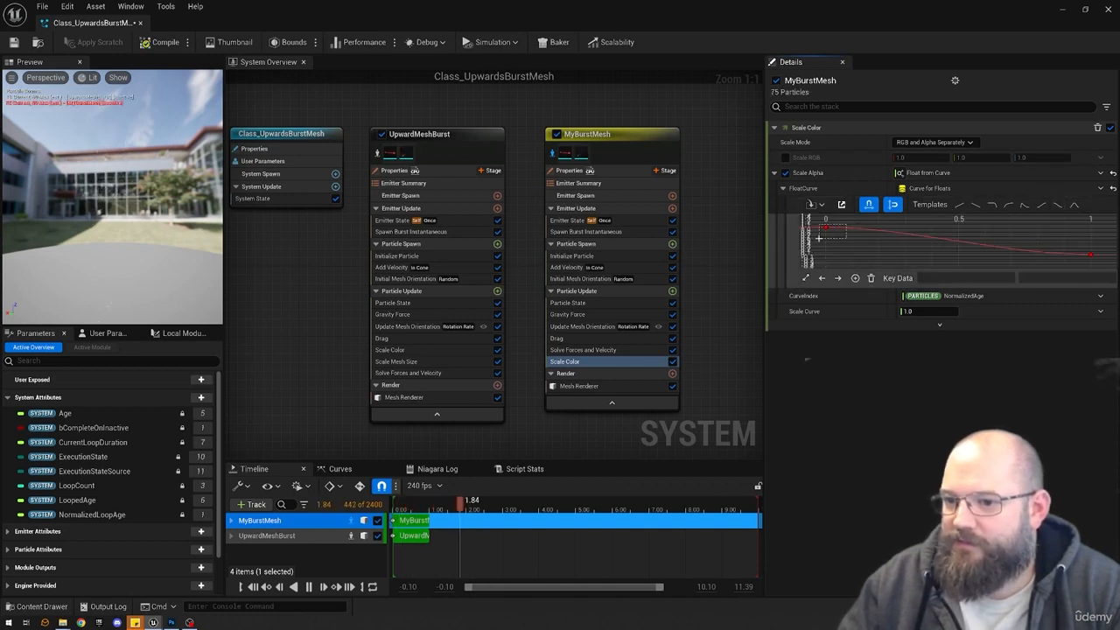
drag(819, 237, 819, 238)
text(0.5)
key(Return)
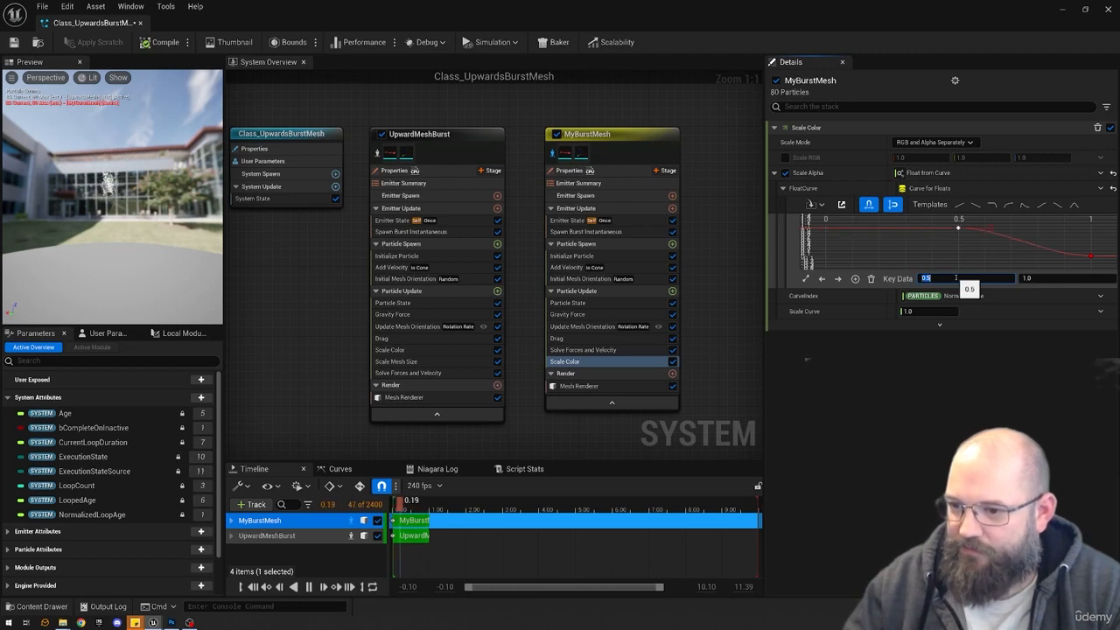
click(907, 253)
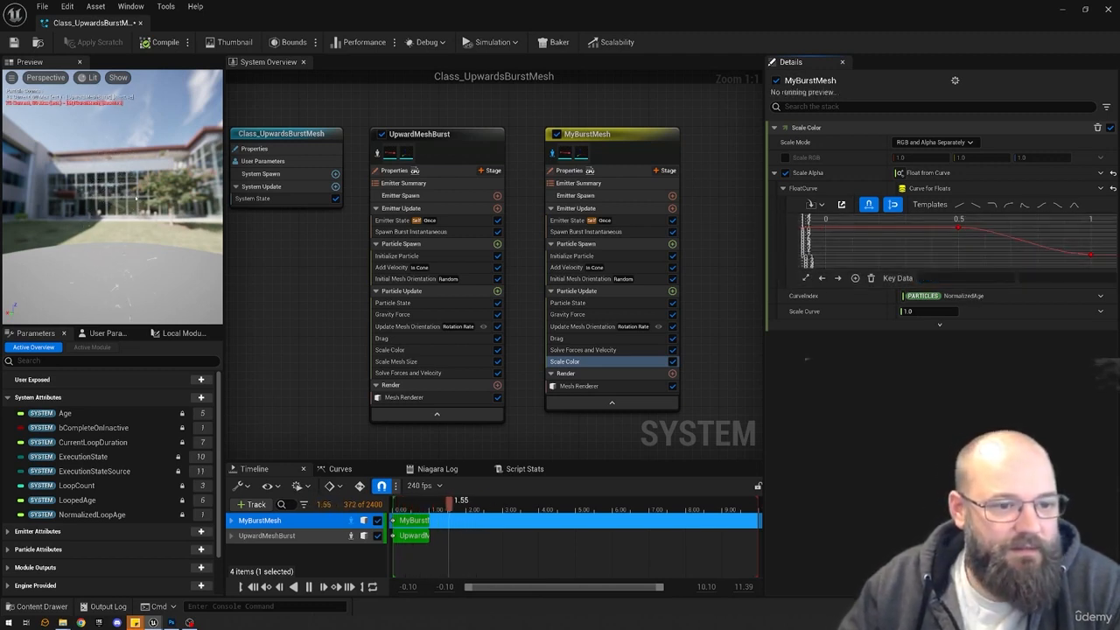
Add a Scale Mesh Size module to MyBurstMesh's Particle Update, as in UpwardMeshBurst.
drag(135, 199, 115, 188)
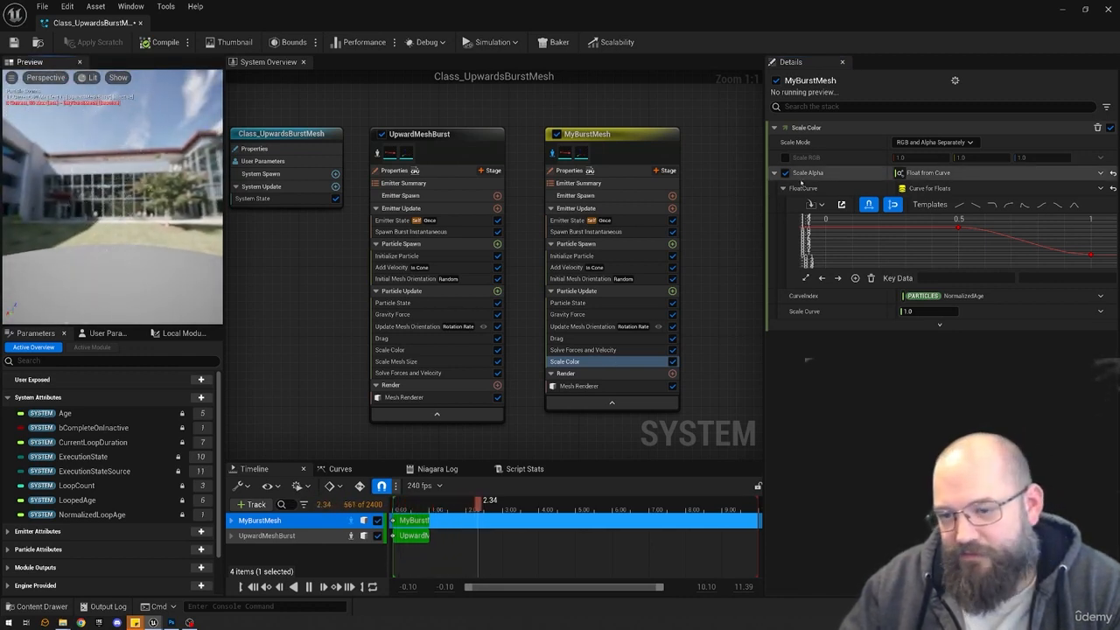
mouse_move(100, 155)
mouse_down()
mouse_move(103, 214)
mouse_move(107, 168)
mouse_up()
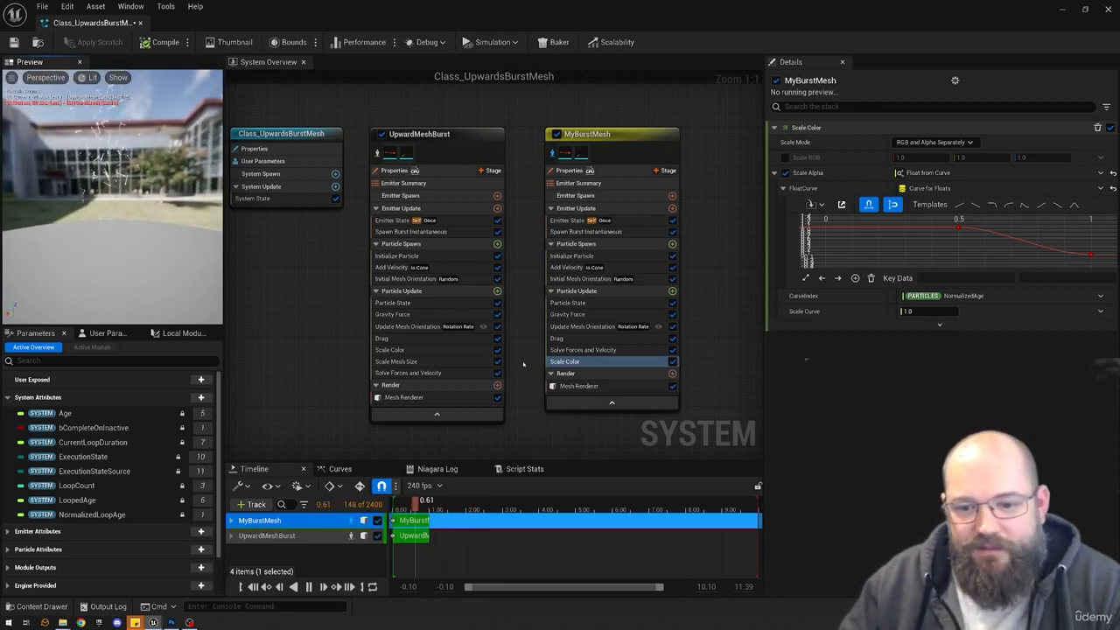
click(411, 361)
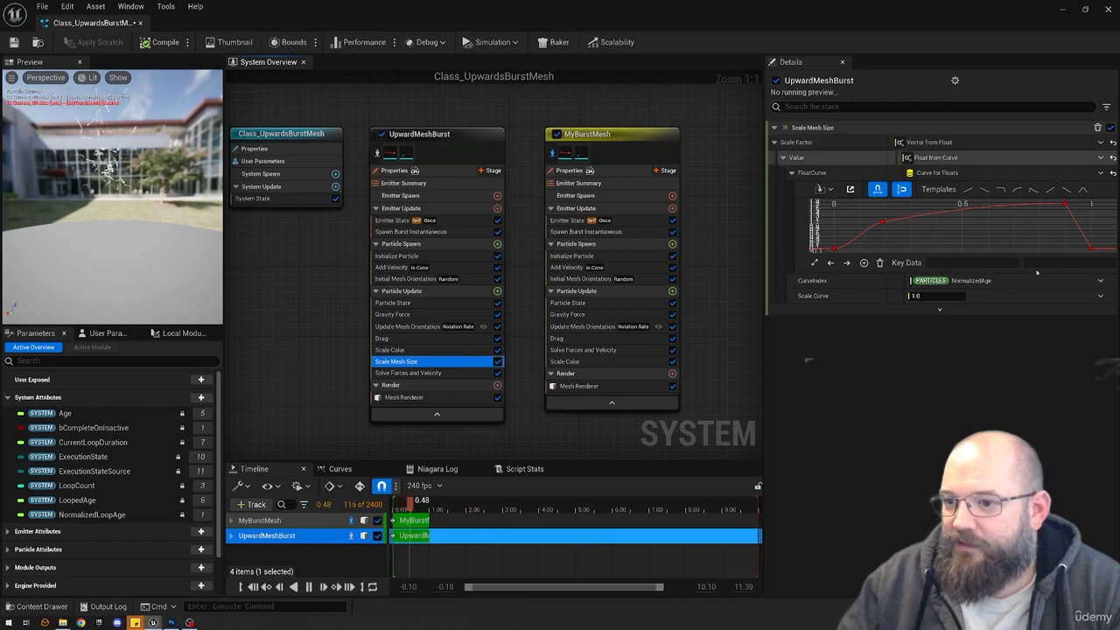
click(630, 290)
click(672, 291)
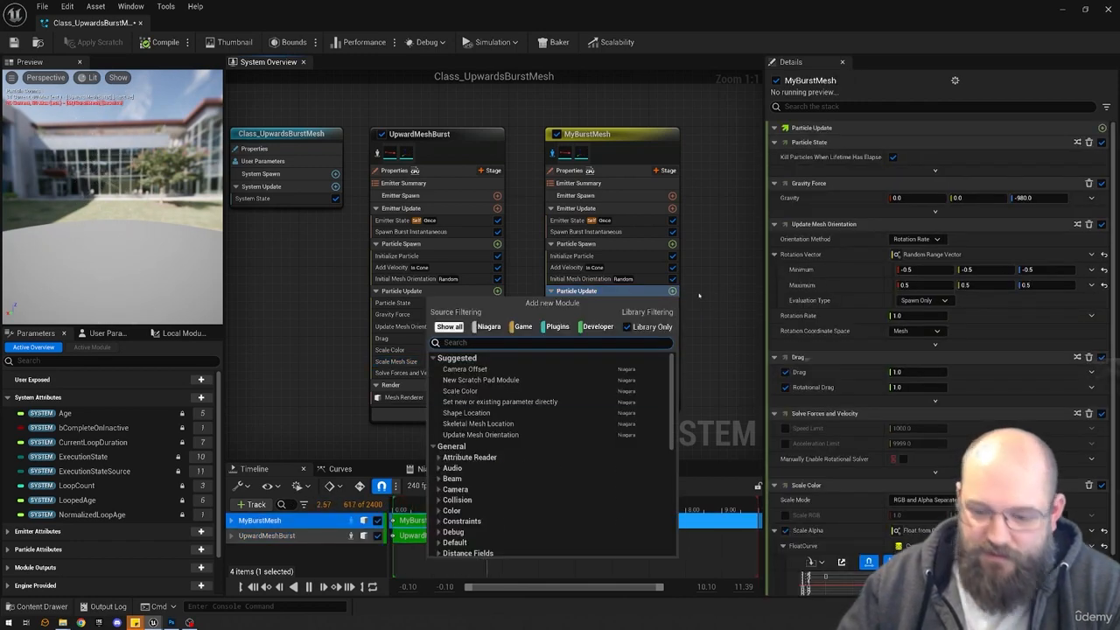
text(scale mesh size)
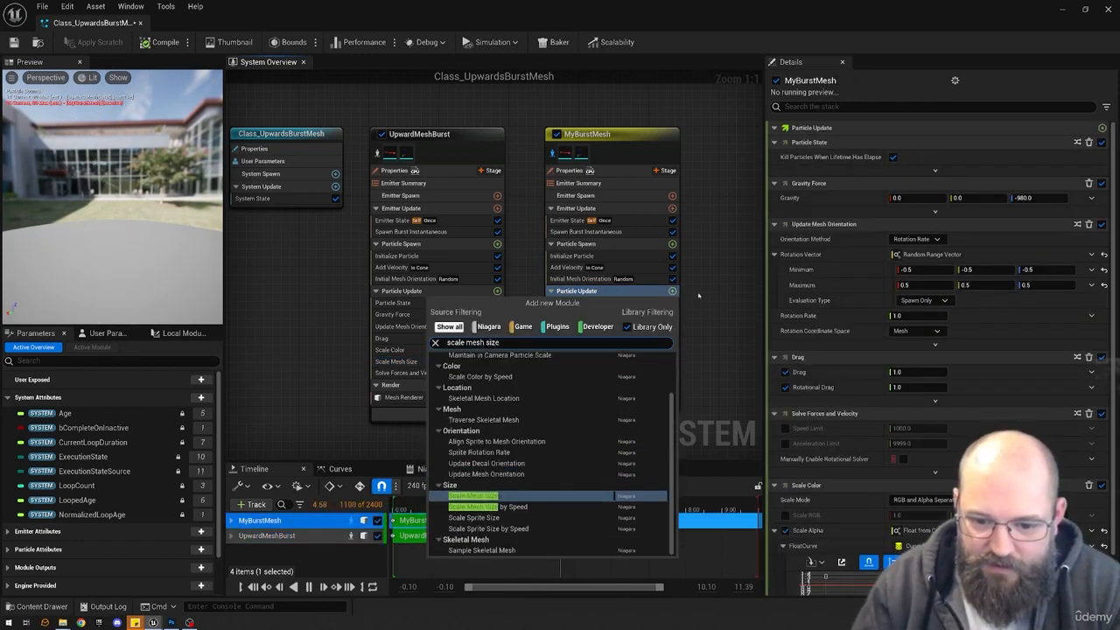
key(Return)
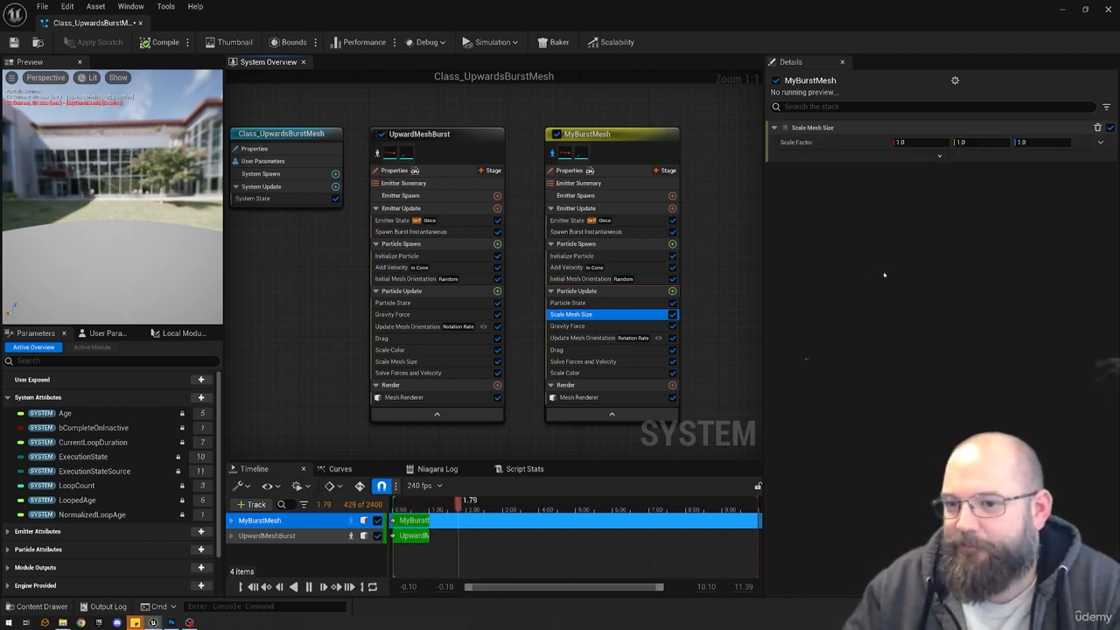
Try driving MyBurstMesh's mesh Scale Factor with Vector from Curve using different X, Y and Z keys, and reset the input.
mouse_move(815, 146)
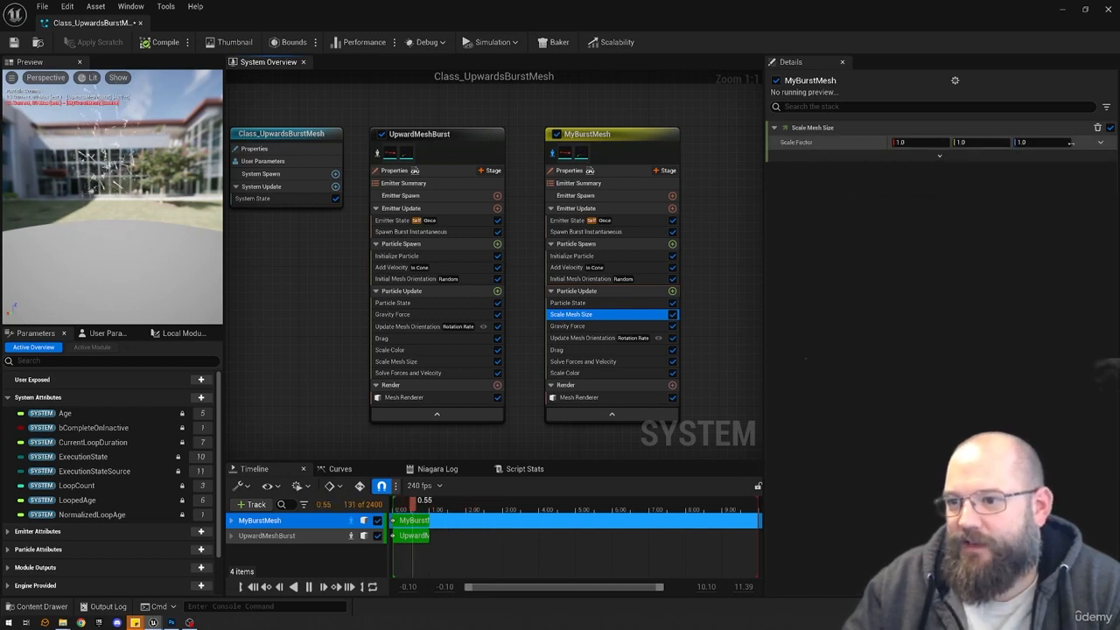
click(1100, 141)
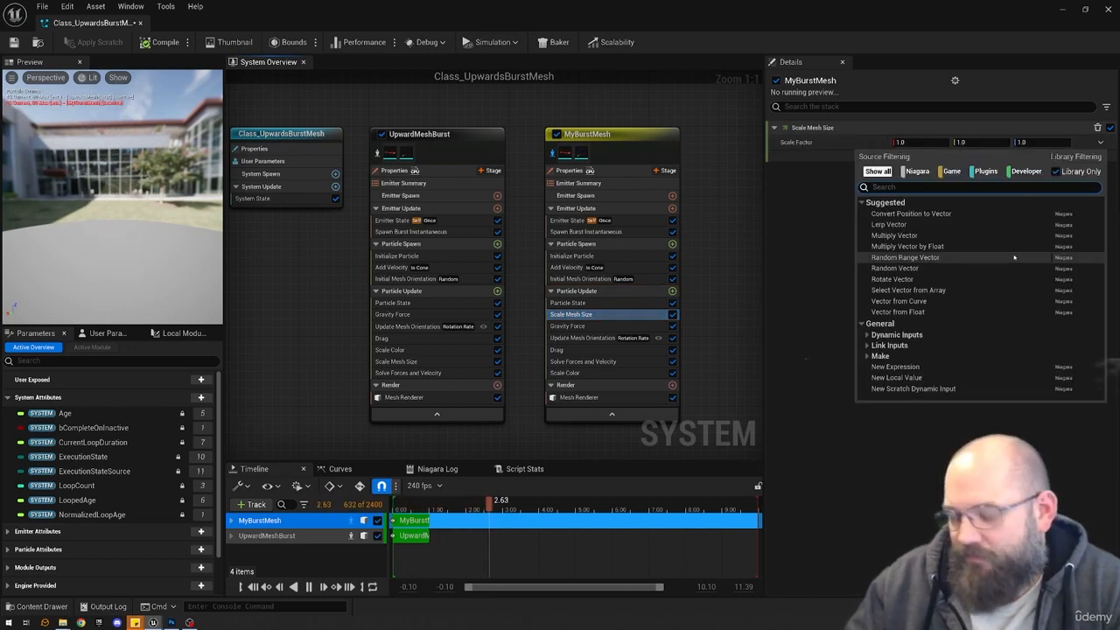
text(cur)
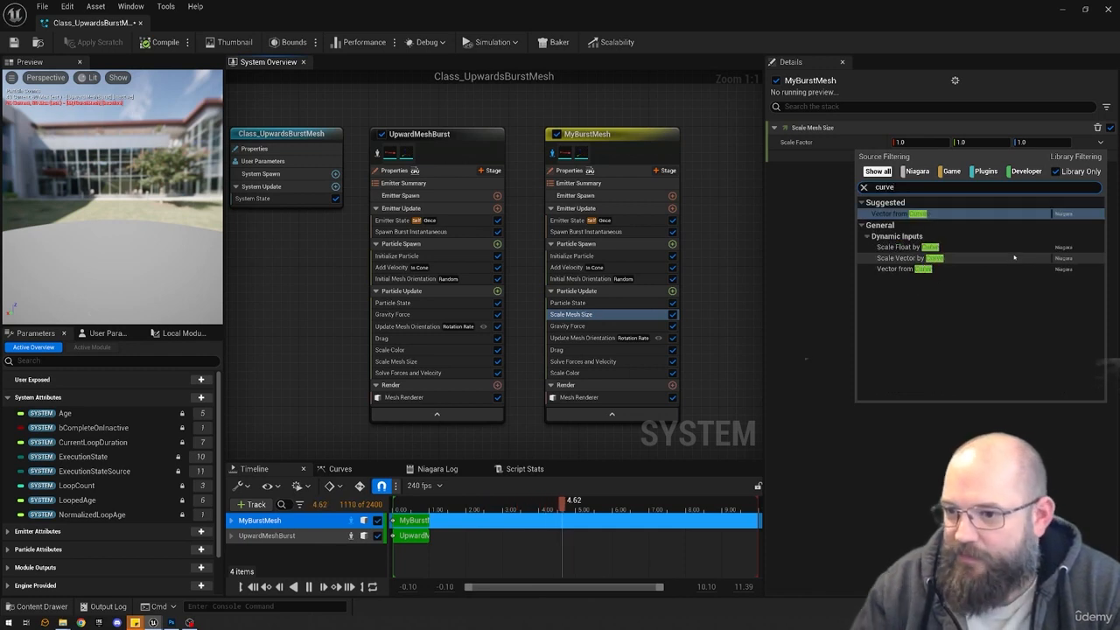
text(ve)
key(Return)
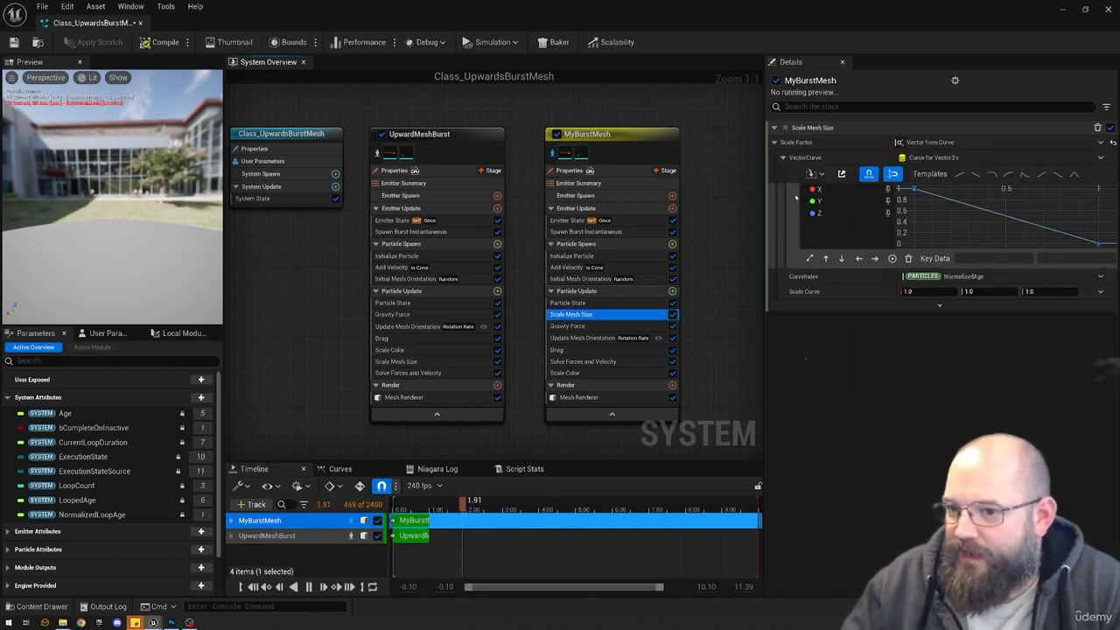
drag(914, 189, 932, 205)
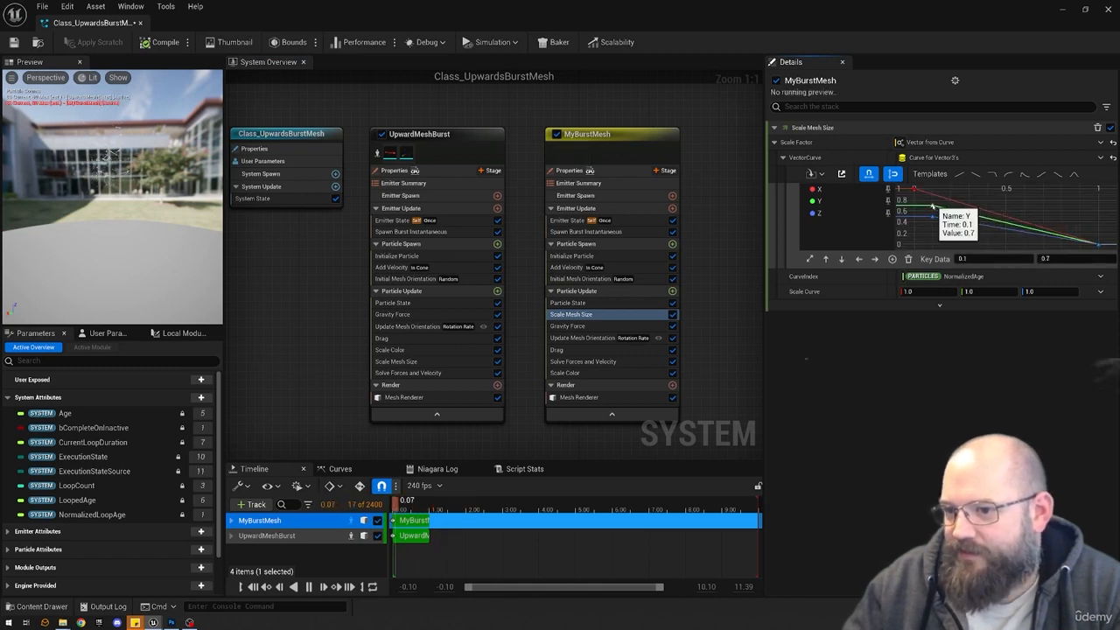
click(980, 196)
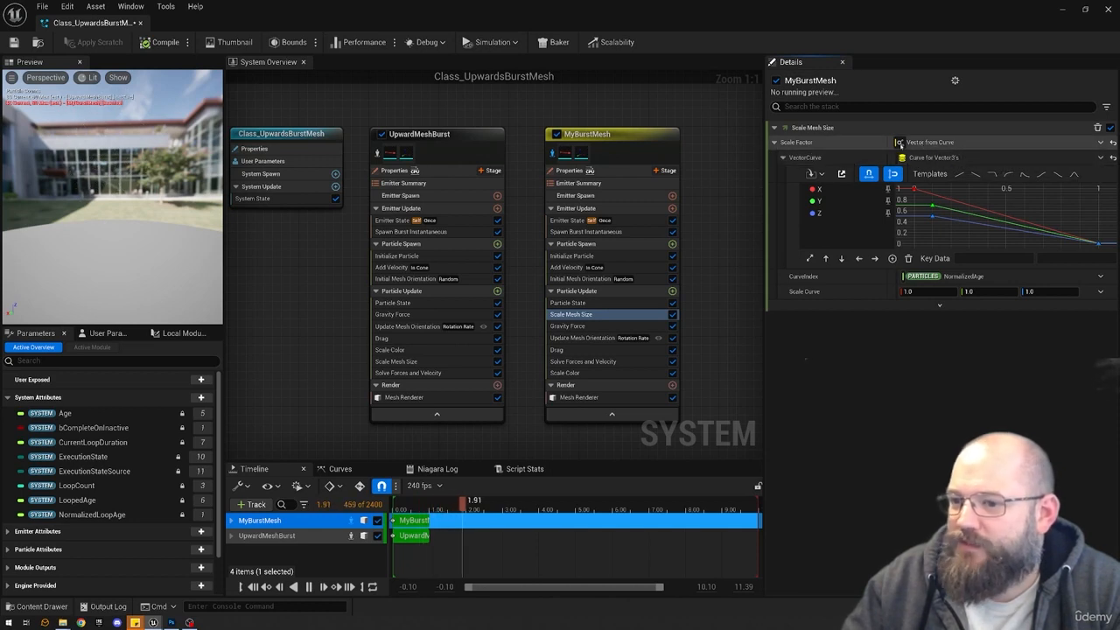
click(1112, 141)
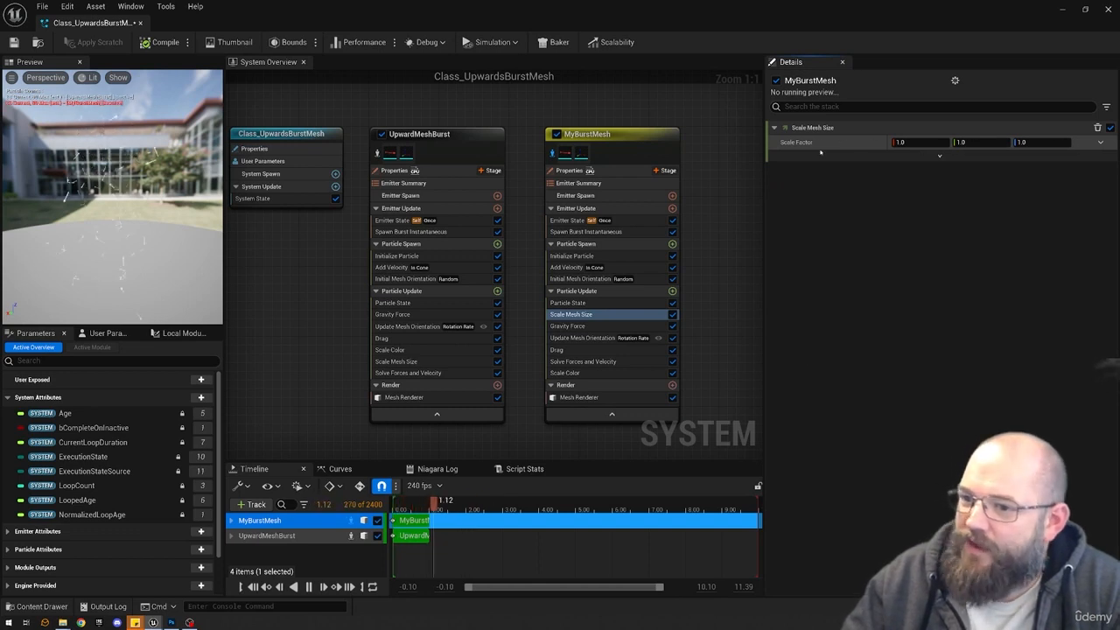
Drive the Scale Factor of MyBurstMesh's Scale Mesh Size module with Vector from Float.
click(1099, 142)
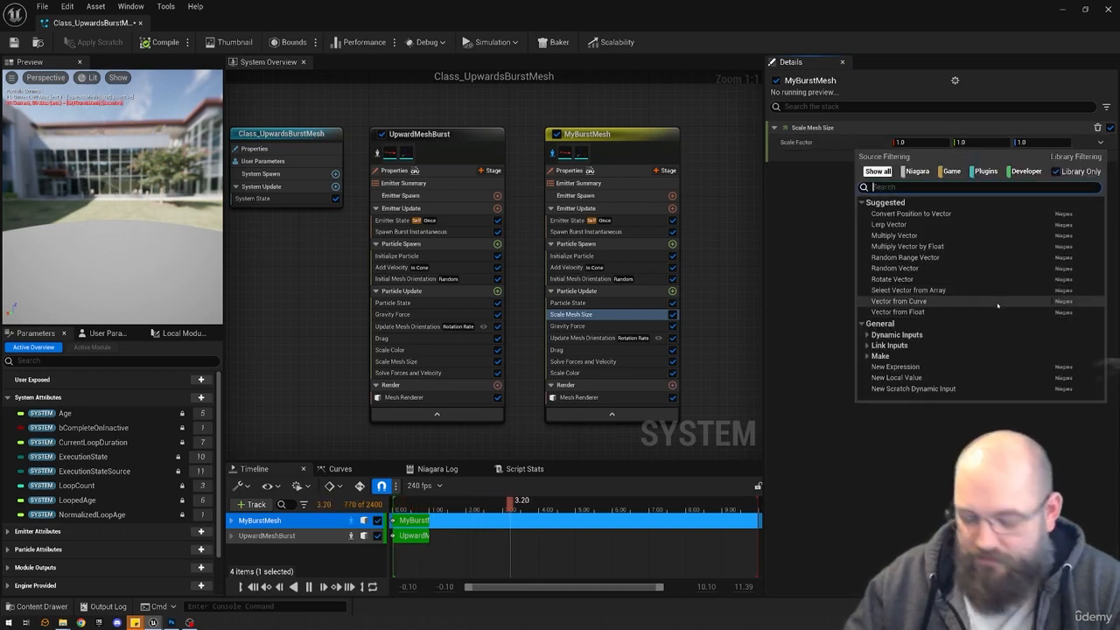
text(vector from float)
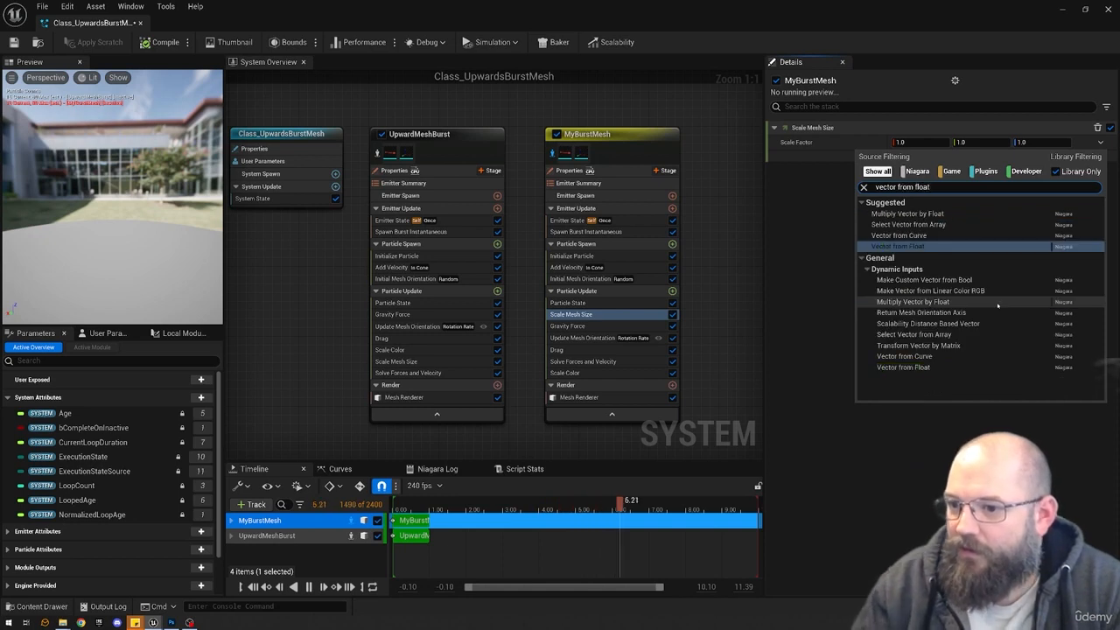
key(Return)
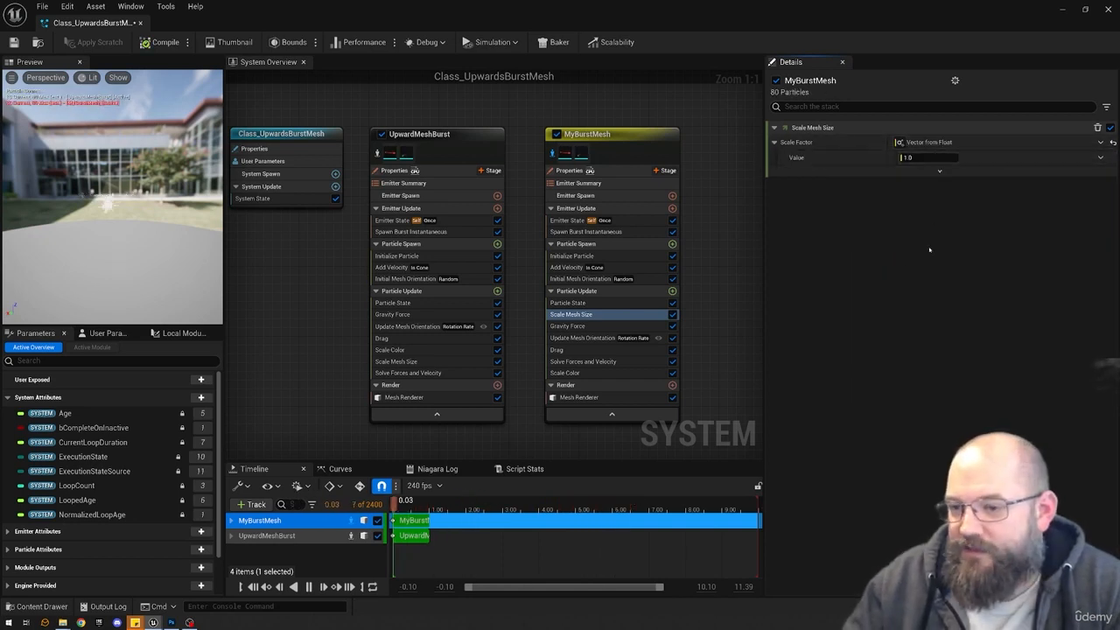
Review the Mesh Scale Mode options in MyBurstMesh's Initialize Particle module, keeping Random Uniform selected.
click(595, 256)
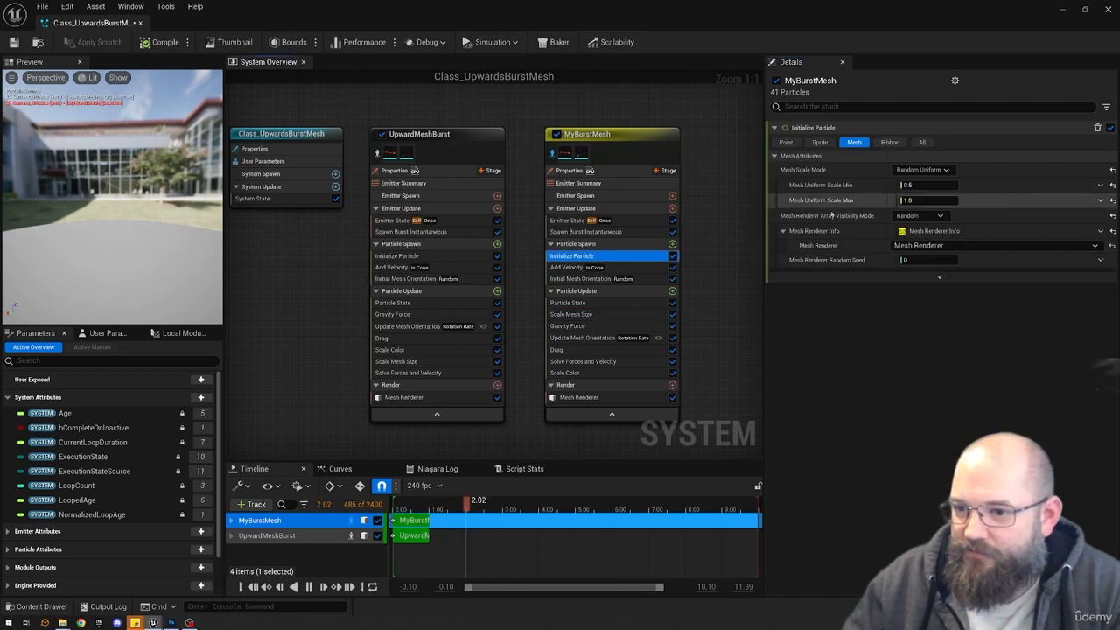
click(925, 170)
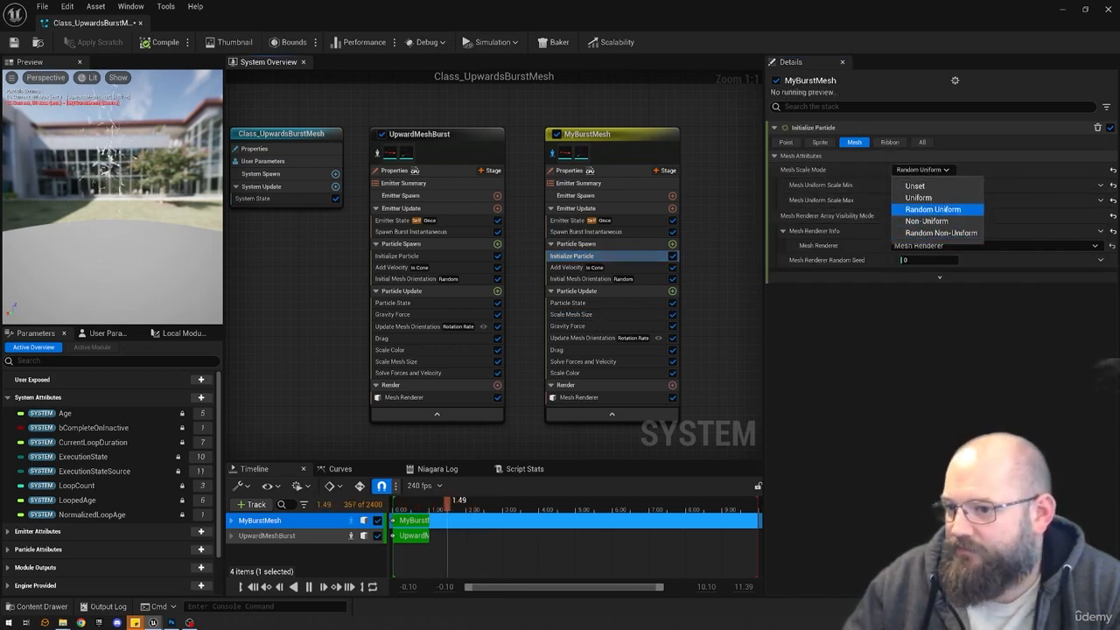
click(933, 209)
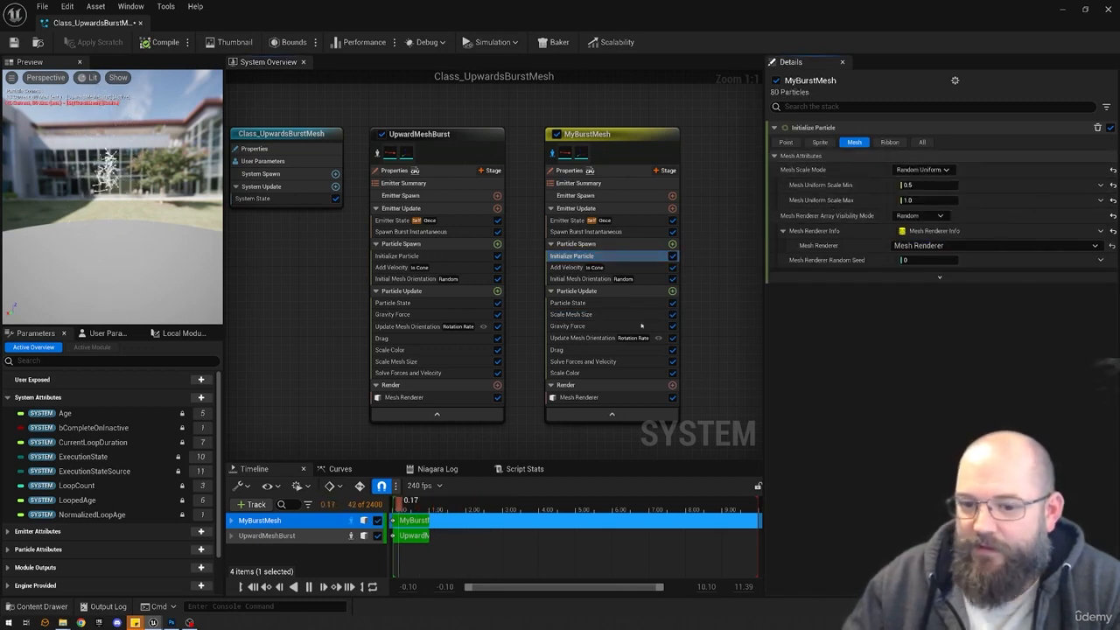
Reorder MyBurstMesh's Particle Update so Scale Color and Scale Mesh Size sit between Drag and Solve Forces and Velocity.
click(603, 373)
drag(604, 374, 616, 350)
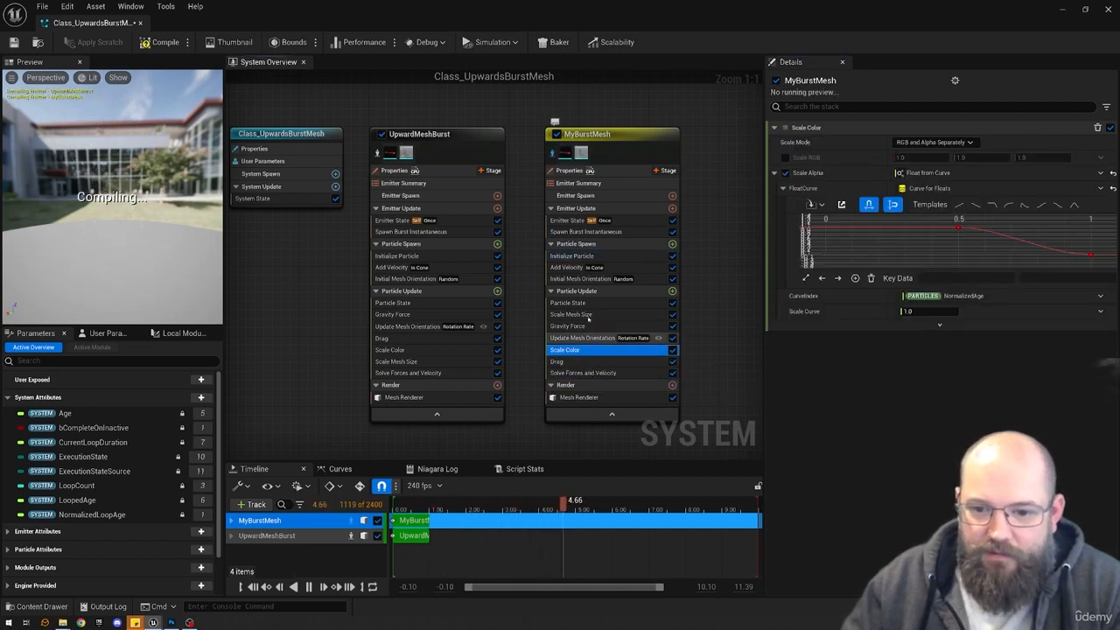
drag(581, 314, 591, 355)
click(573, 361)
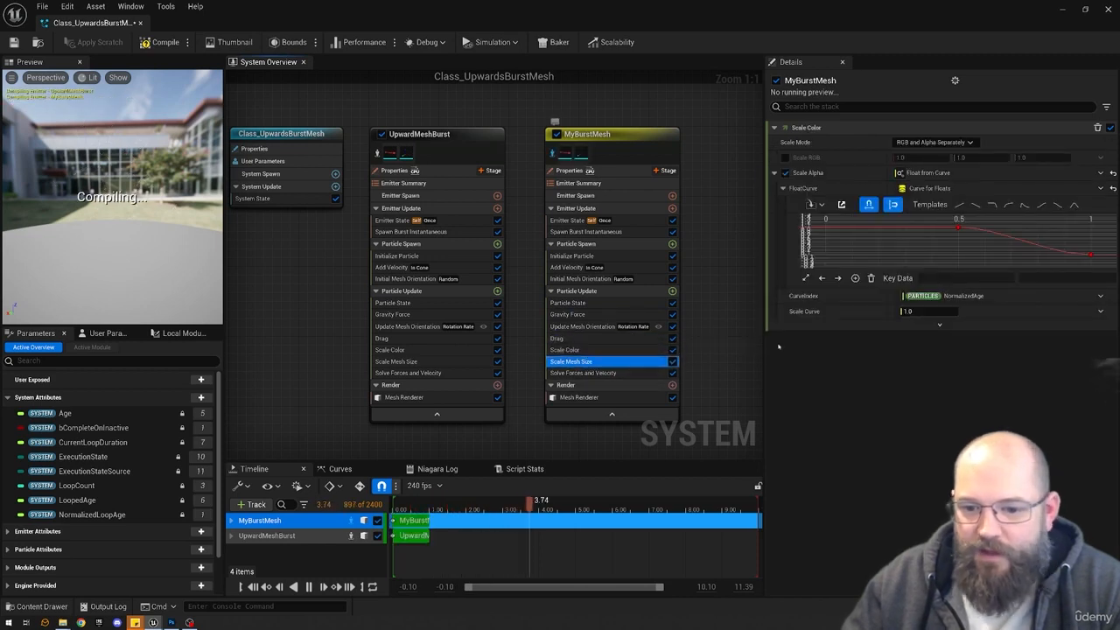
Try mesh Scale Factor values of 35, 0.1 and 3 in MyBurstMesh, and set the value back to 1.0.
click(928, 158)
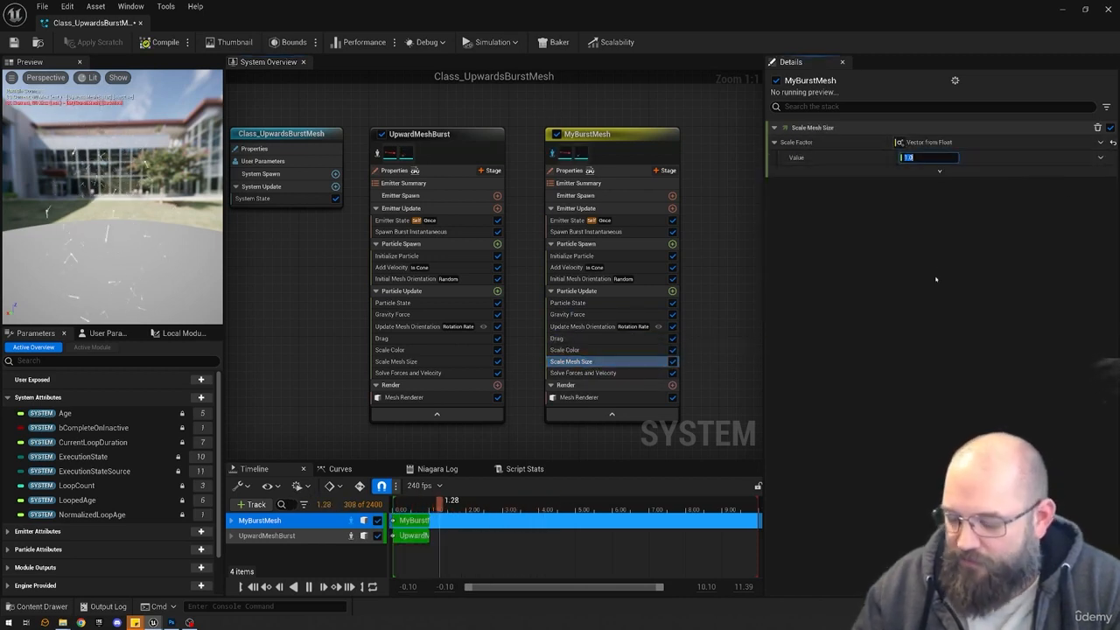
text(3)
key(Return)
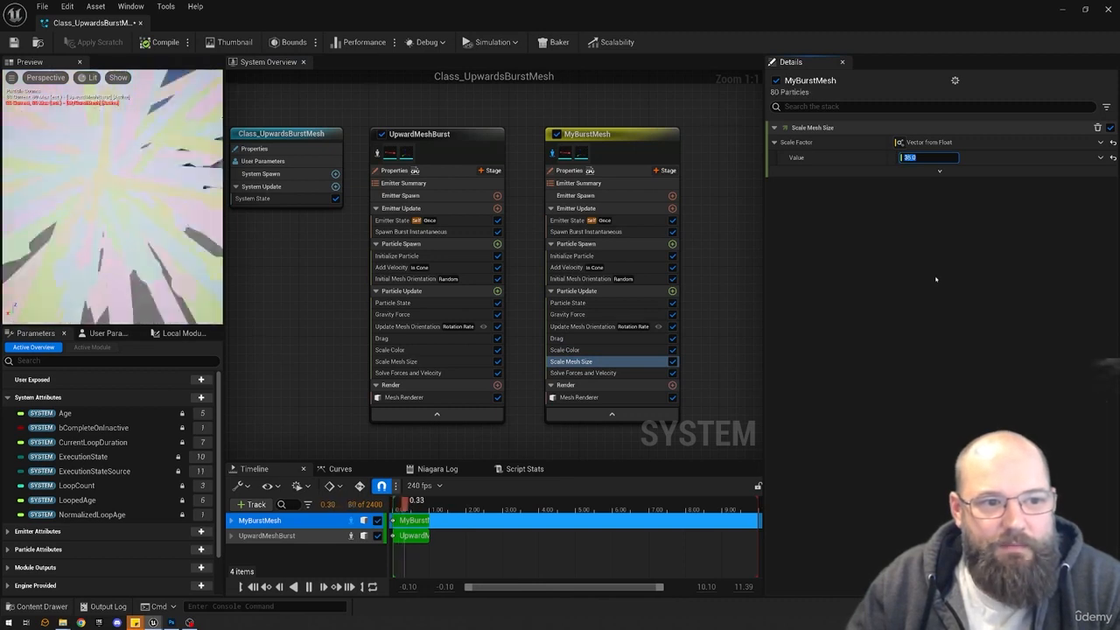
text(5)
key(Return)
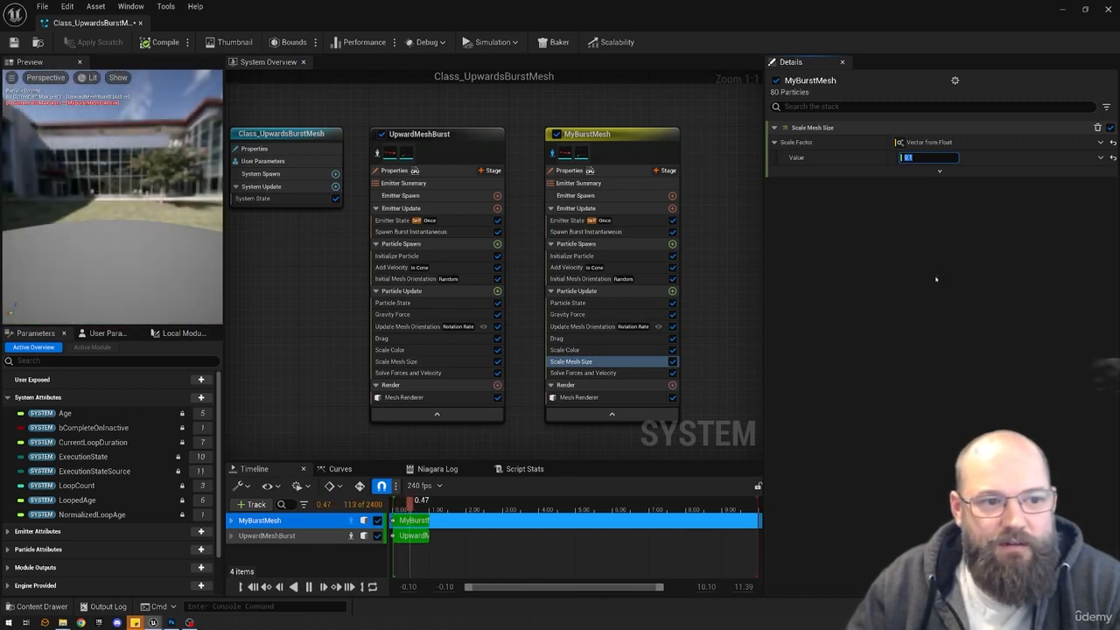
text(1)
key(Return)
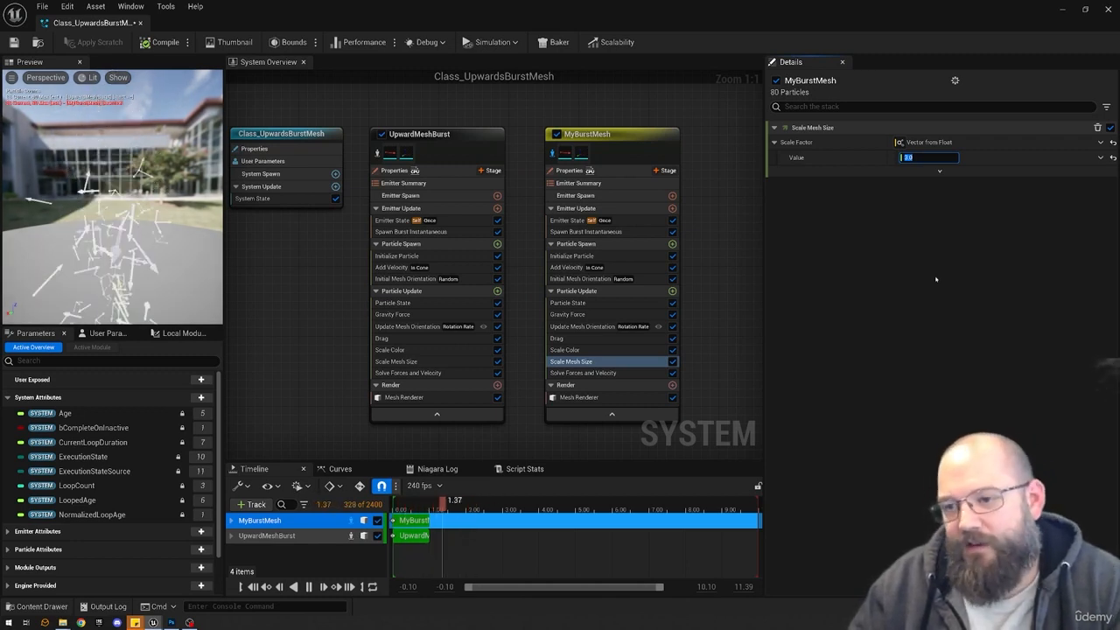
text(1)
key(Return)
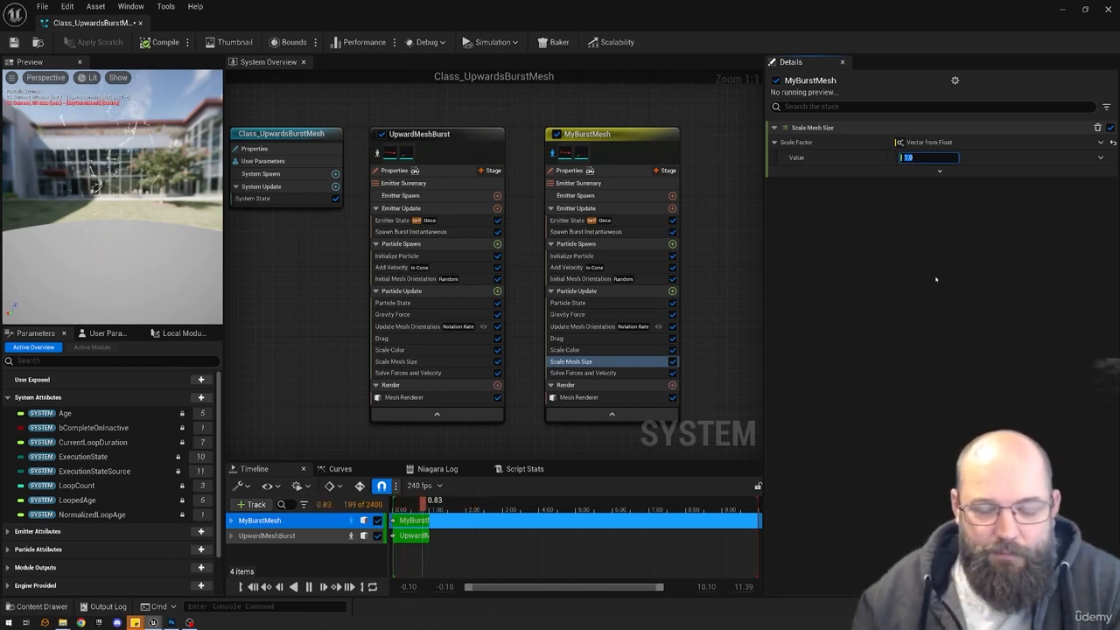
Drive the Vector from Float value in MyBurstMesh's Scale Mesh Size module with Float from Curve.
click(1099, 158)
text(curve)
key(Return)
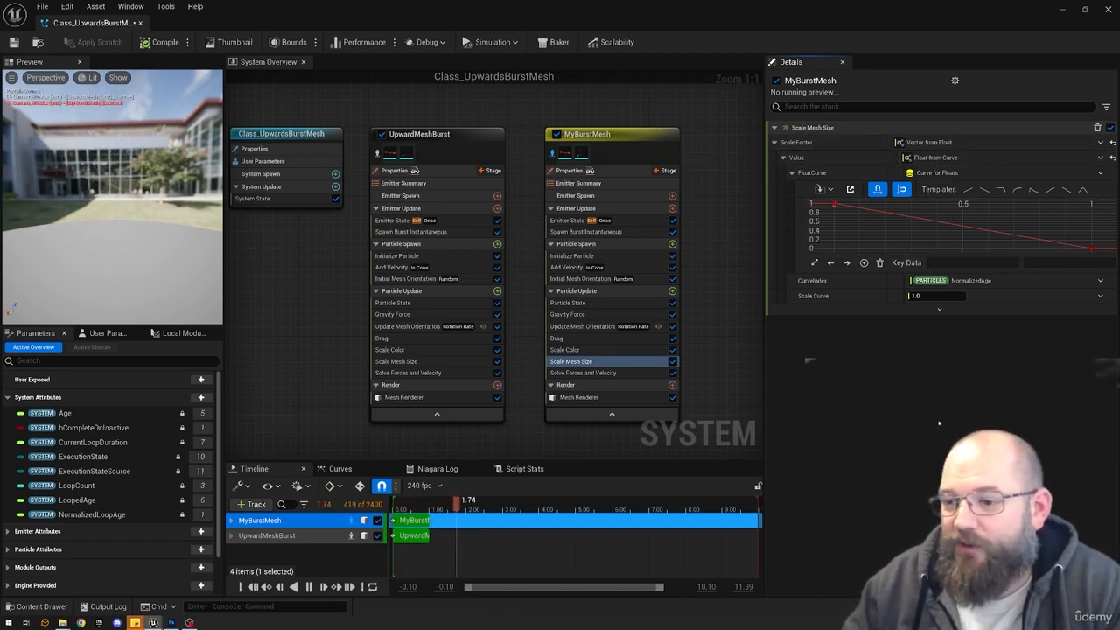
Following UpwardMeshBurst's curve, apply the Ramp Up Down template to MyBurstMesh's mesh scale curve and add a key at time 0.1, value 1.025.
click(397, 362)
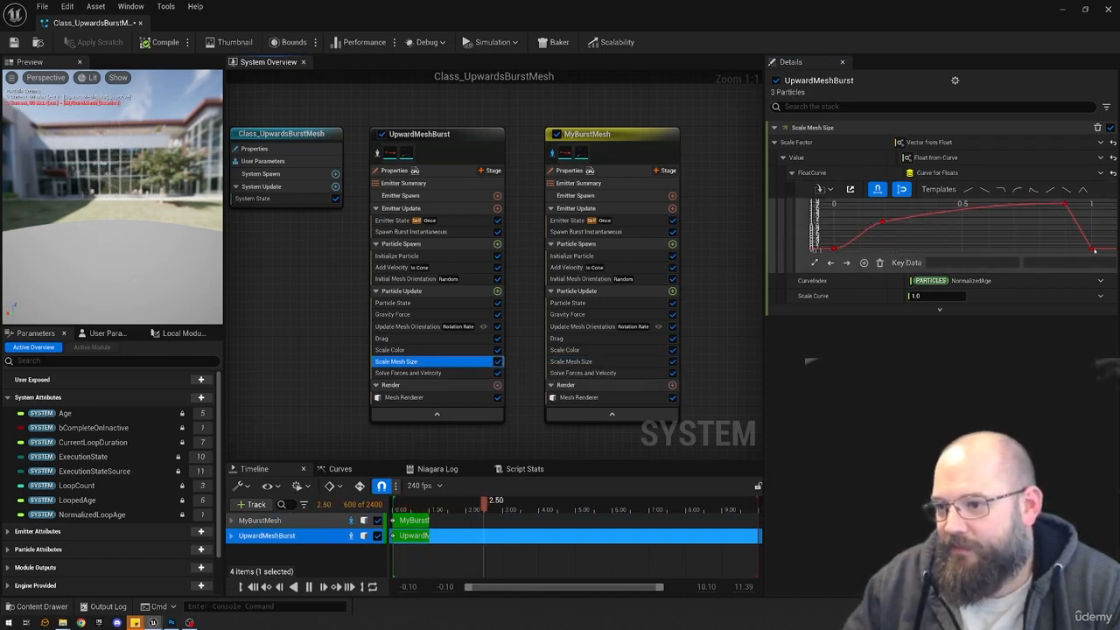
click(666, 360)
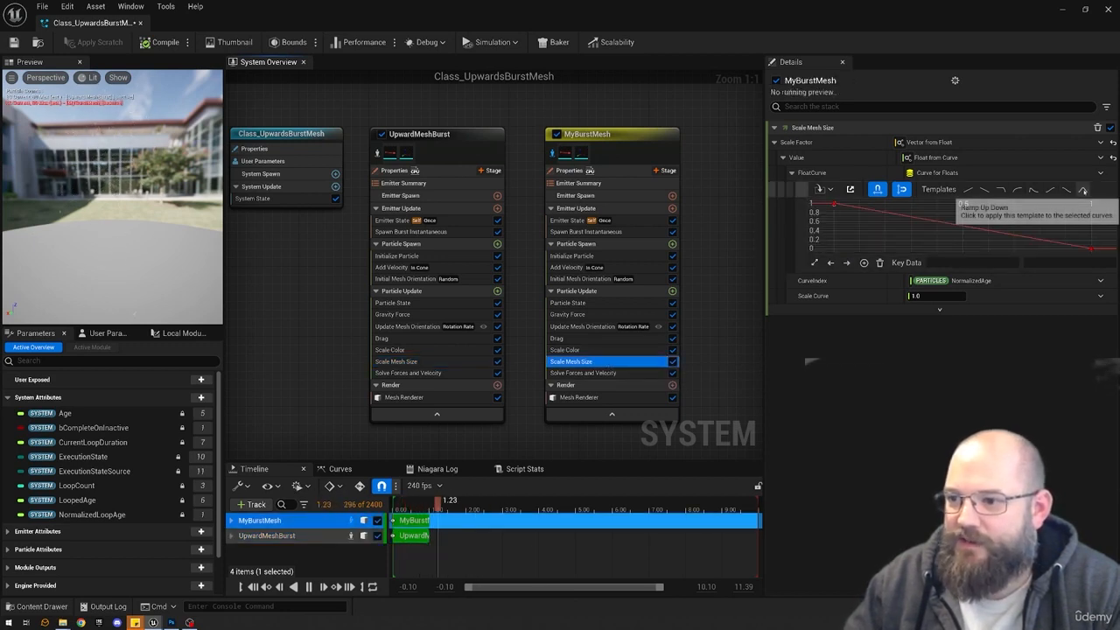
click(1083, 189)
click(885, 225)
drag(885, 225, 859, 212)
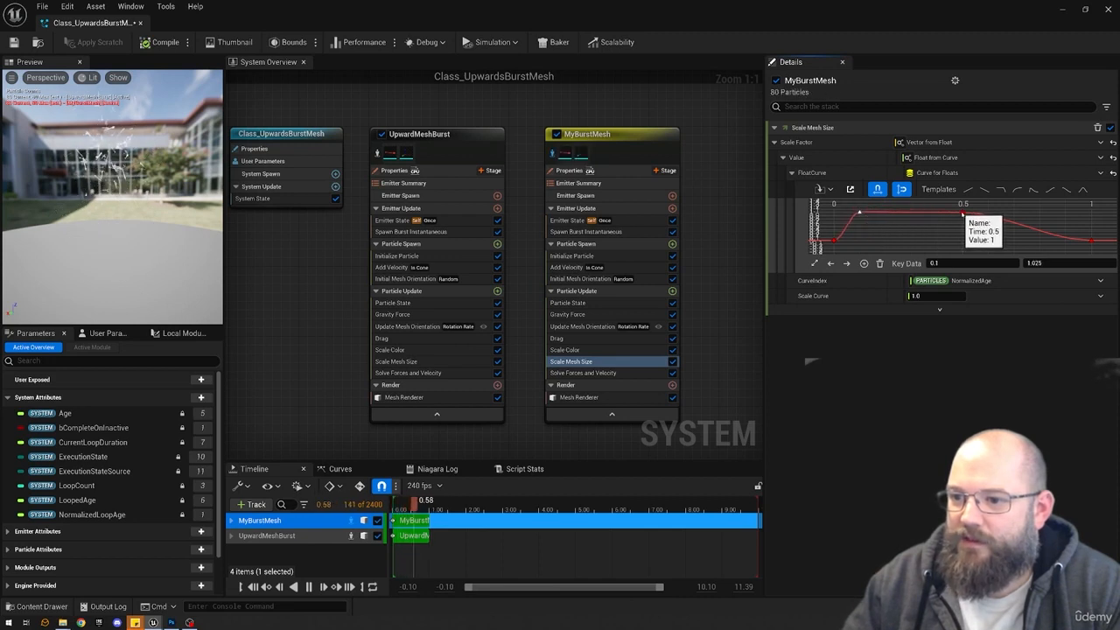
Reshape MyBurstMesh's mesh scale curve by moving the peak key to time 0.8, value 1.0, and lowering the 0.1 key to 0.675.
drag(965, 213, 1065, 213)
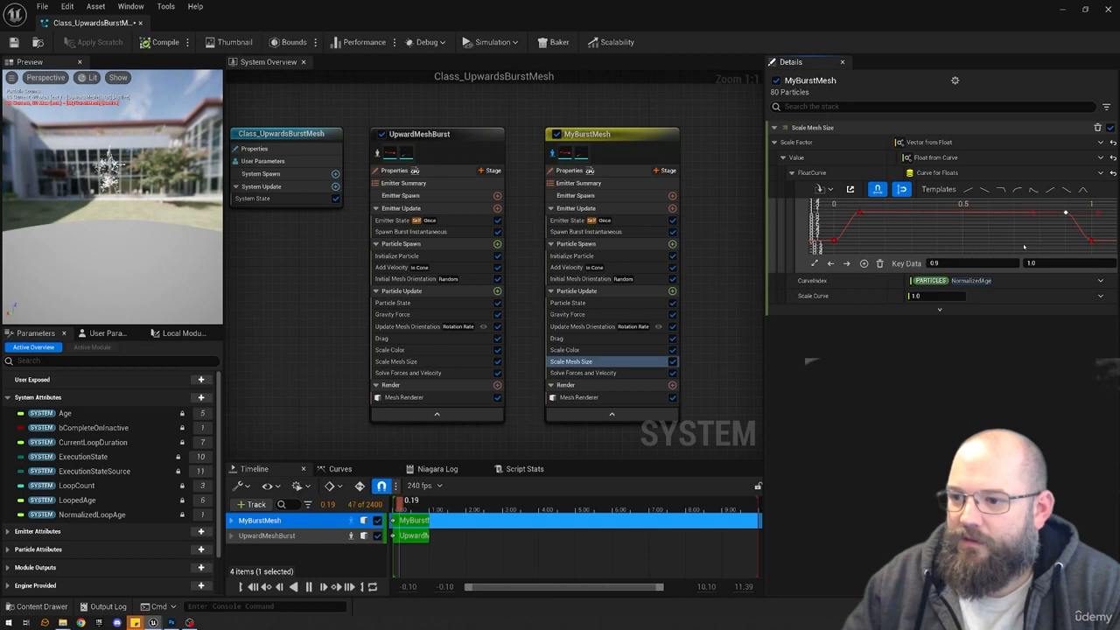
click(859, 212)
drag(859, 213, 860, 221)
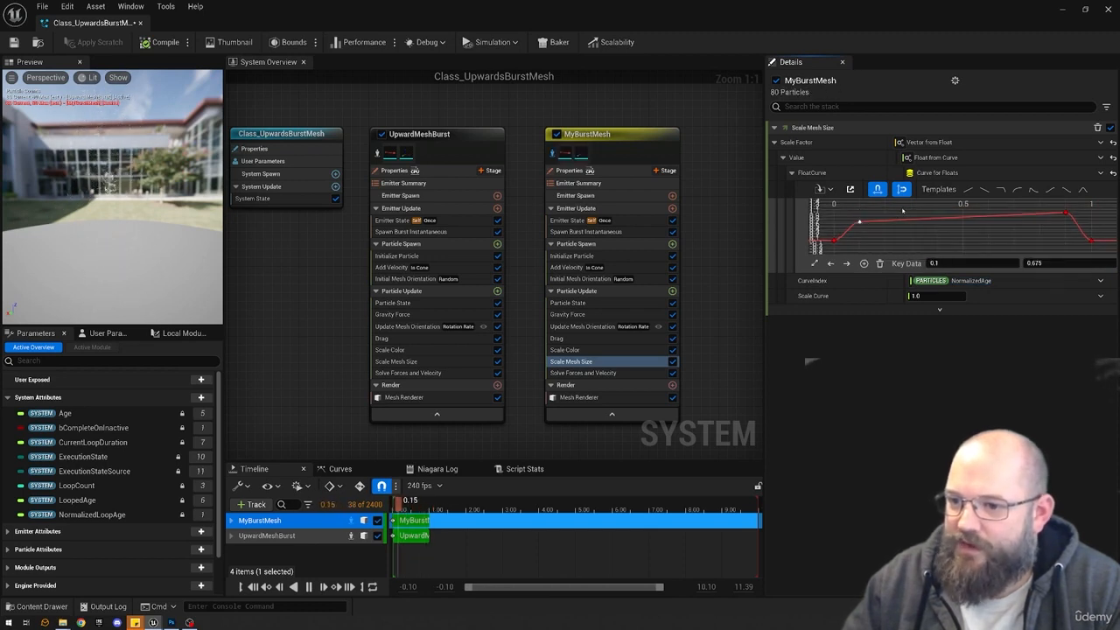
click(900, 230)
drag(1066, 215, 1015, 229)
click(1053, 209)
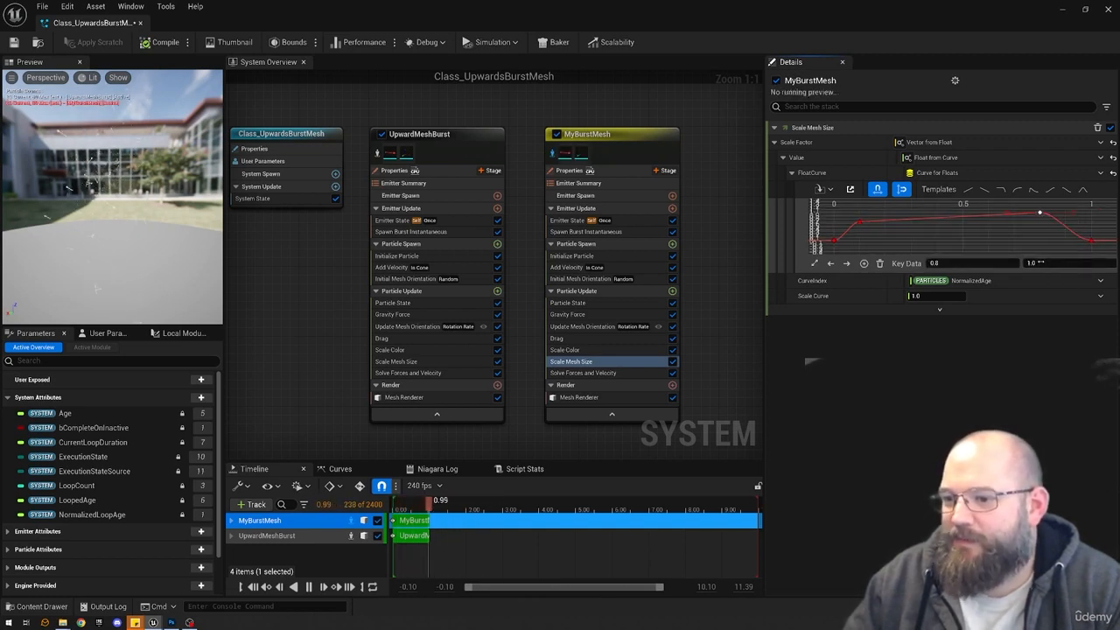
Check the uniform mesh scale range in MyBurstMesh's Initialize Particle module, and return to its Scale Mesh Size curve.
click(578, 256)
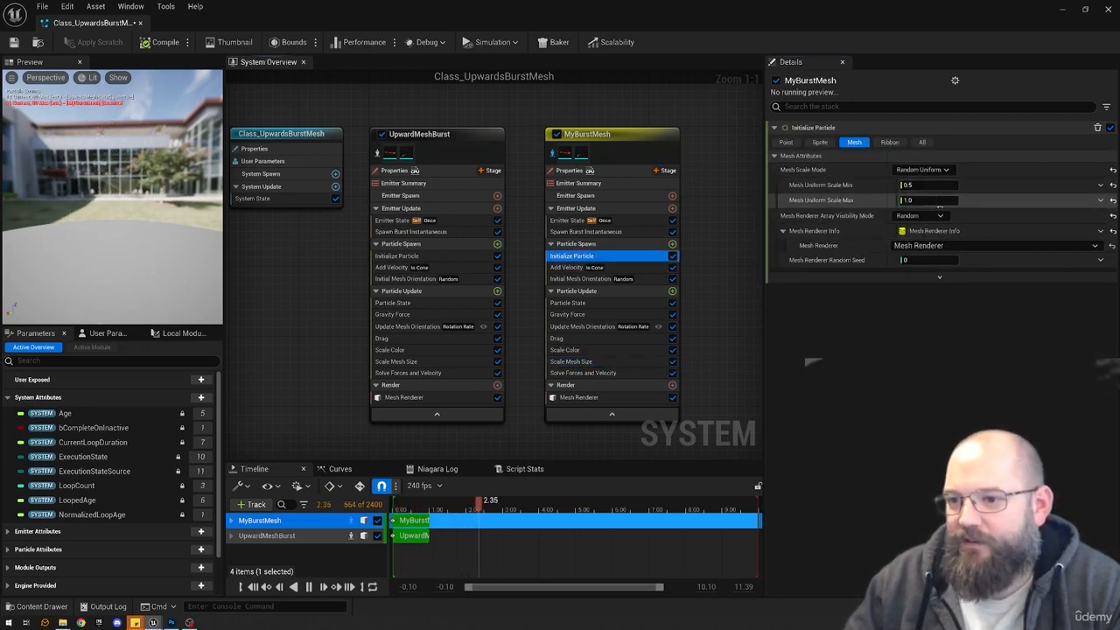
click(570, 361)
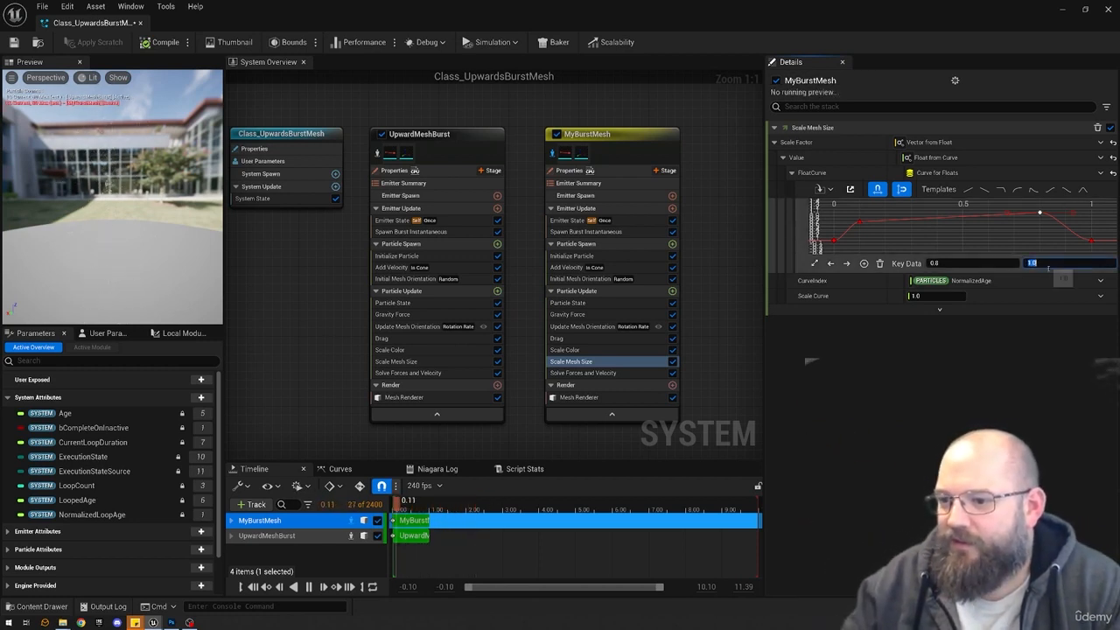
Try raising the 0.8 key of MyBurstMesh's mesh scale curve to 2.0 and check it against the Initialize Particle scale range.
click(980, 232)
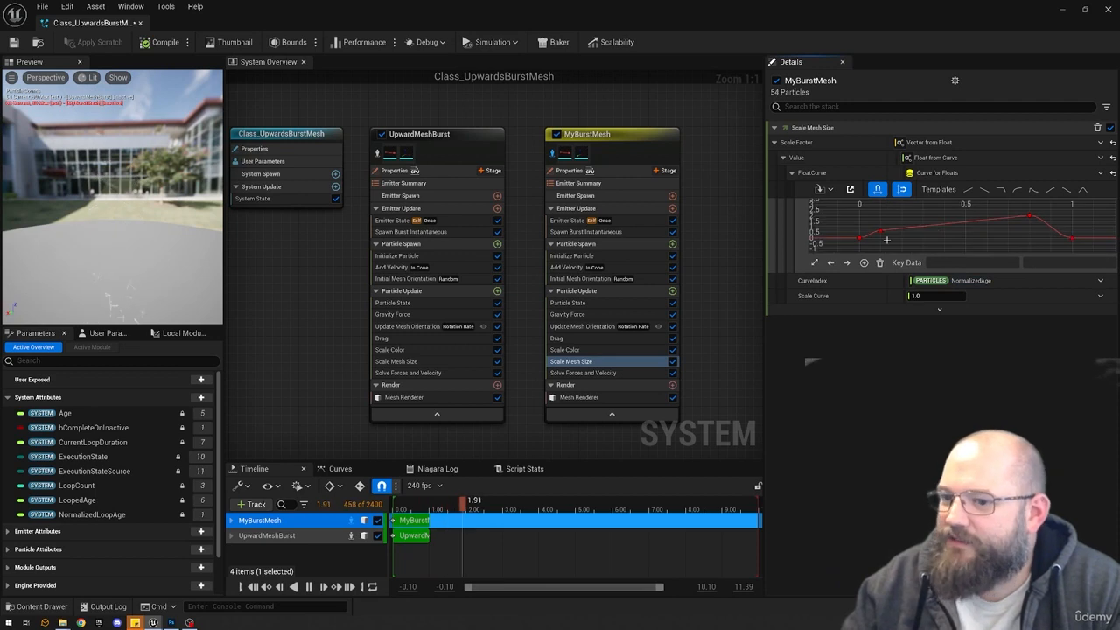
click(880, 231)
click(607, 255)
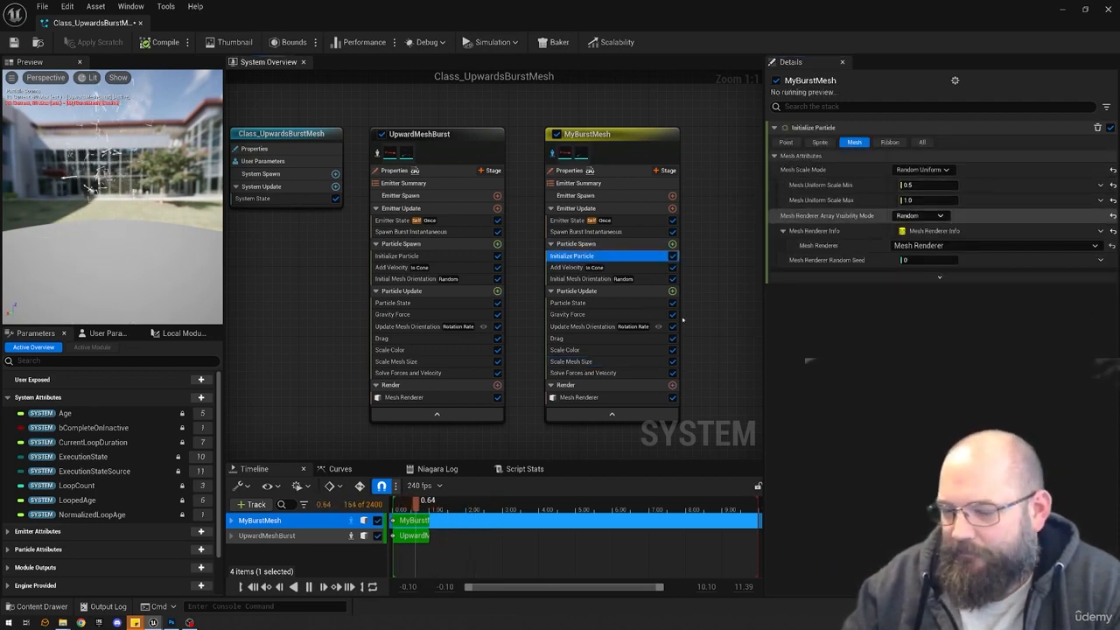
click(570, 361)
Set the value of the 0.8 key in MyBurstMesh's Scale Mesh Size curve back to 1.0.
drag(1021, 229, 1021, 229)
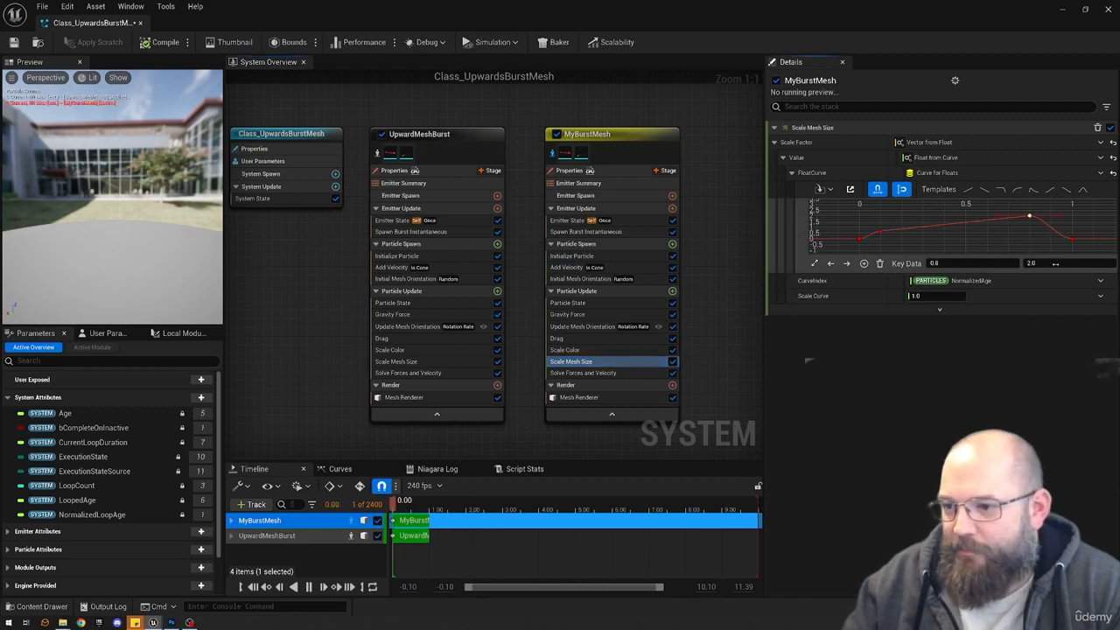
click(1057, 264)
text(1)
click(1006, 246)
key(f)
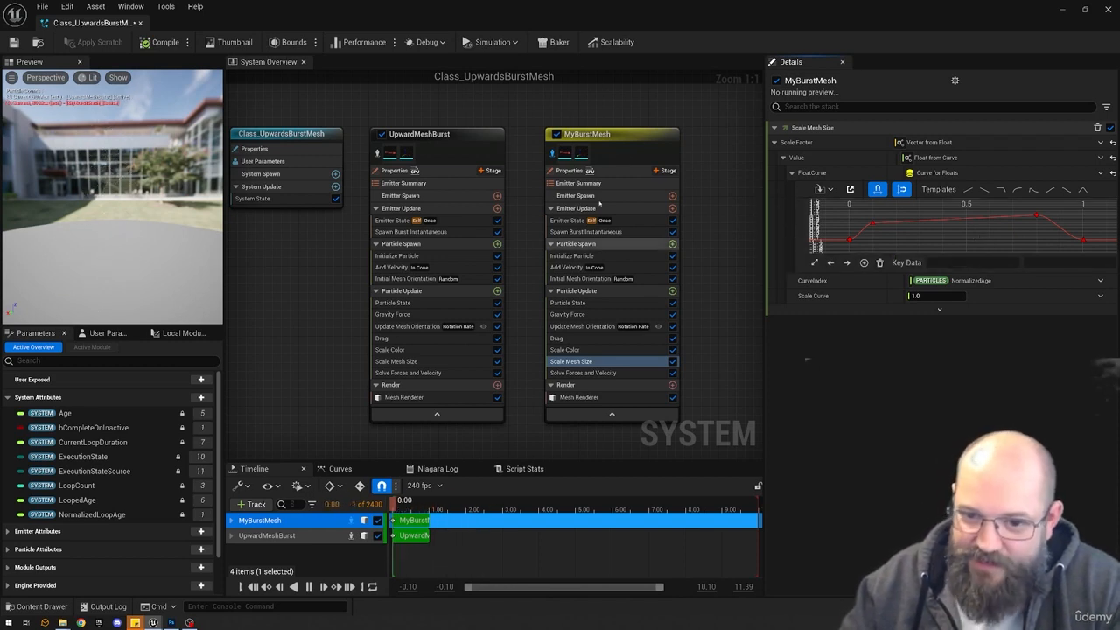
drag(697, 112, 592, 437)
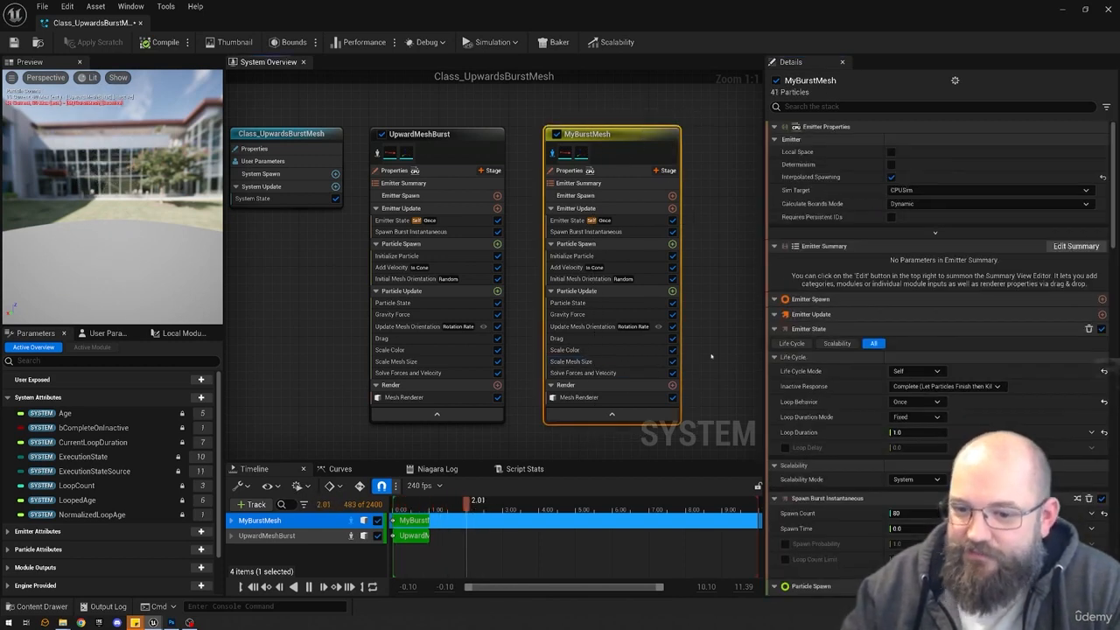
click(706, 353)
right_drag(707, 333, 683, 320)
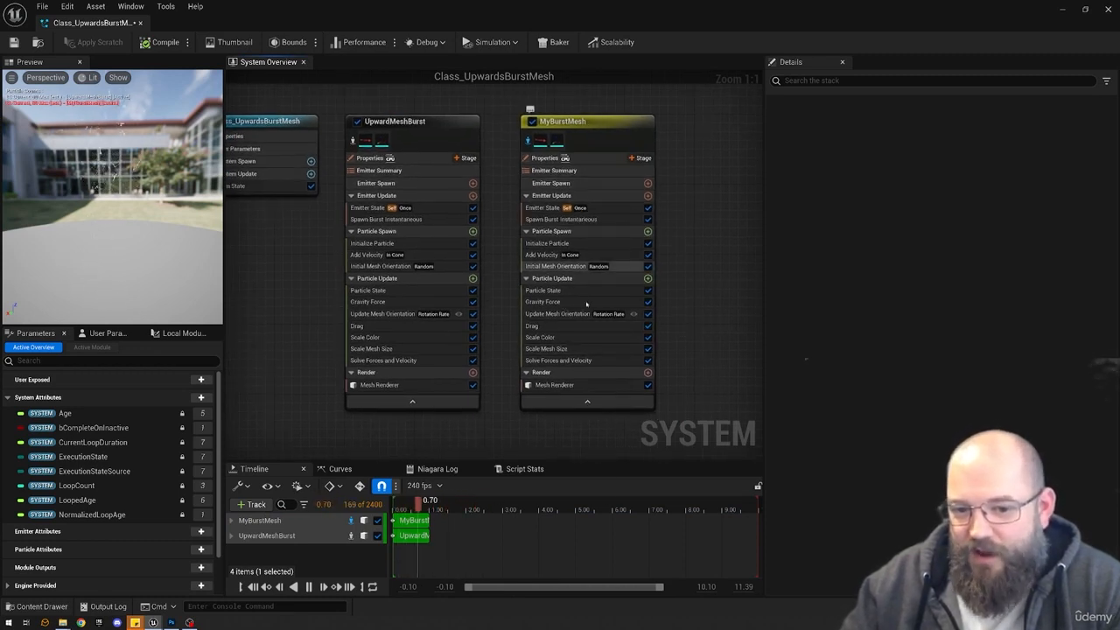
drag(682, 109, 569, 372)
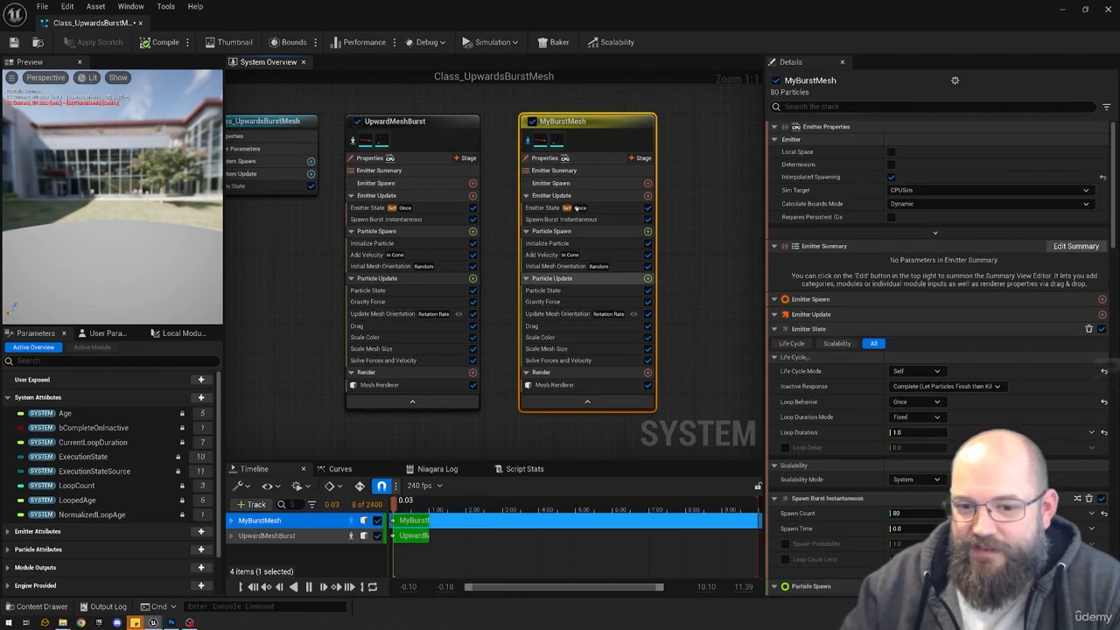
click(701, 225)
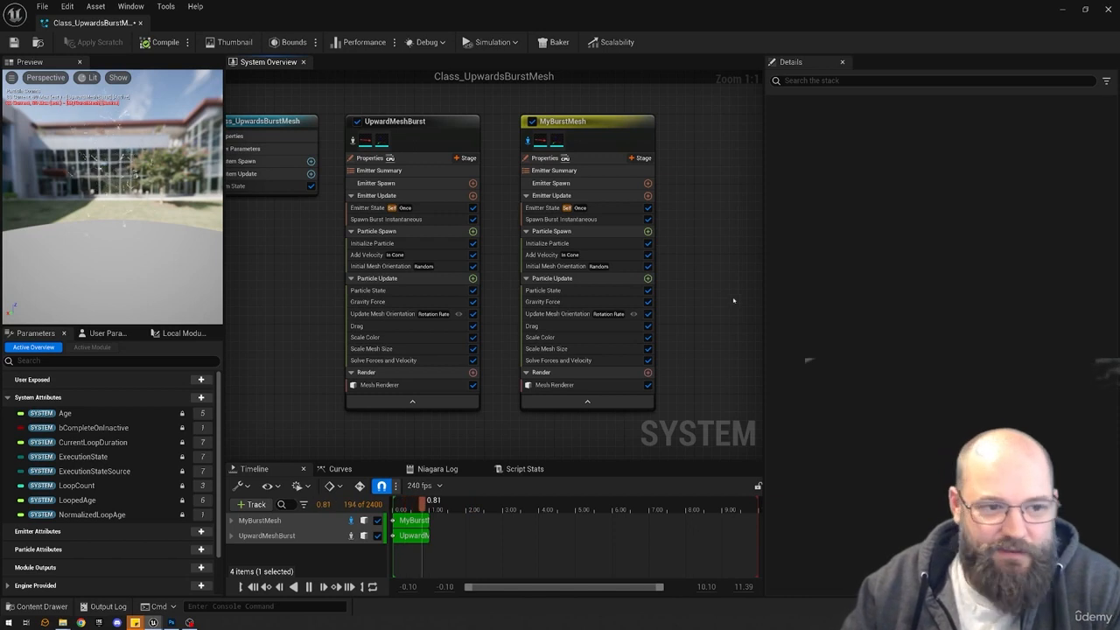
Using UpwardMeshBurst's mesh scale curve as reference, adjust the 0.1 key's tangent in MyBurstMesh's curve to round the rise toward the peak.
click(573, 348)
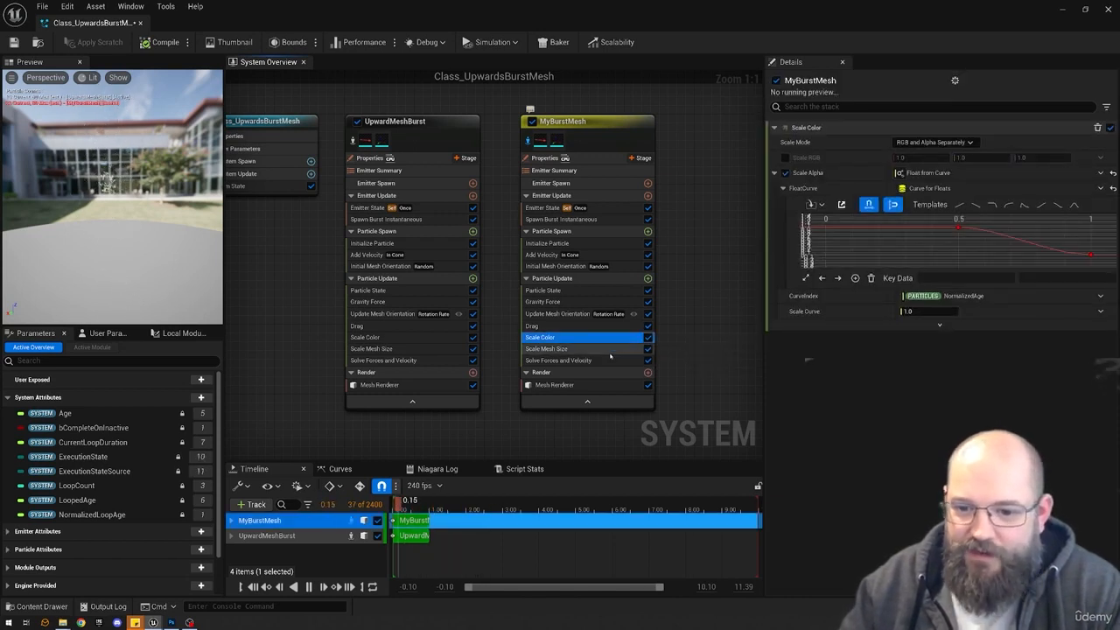
click(367, 348)
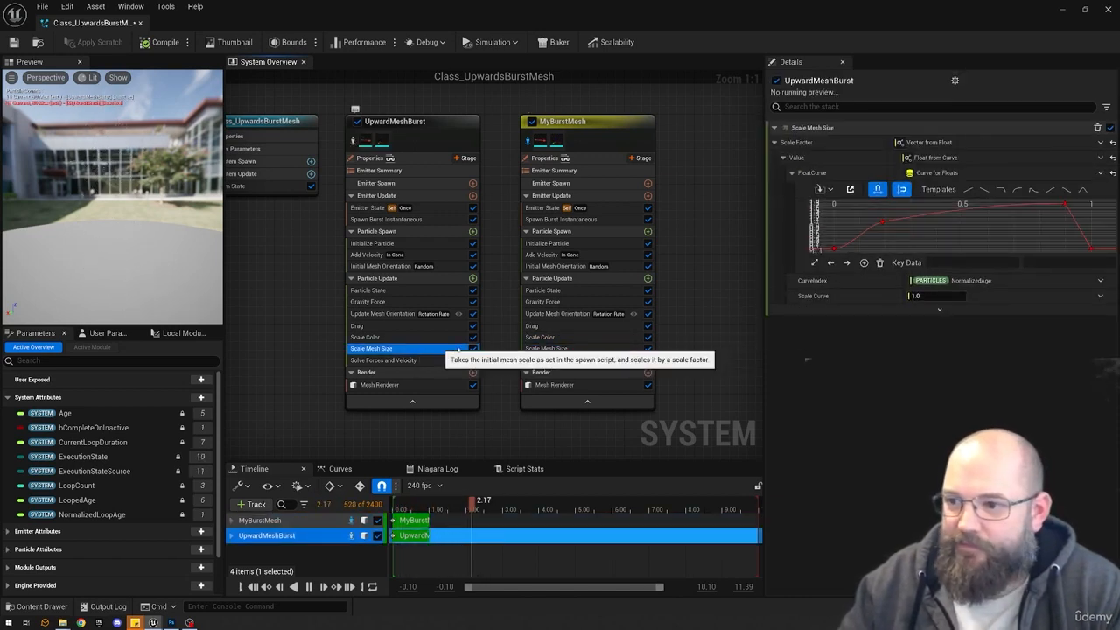
click(592, 350)
click(871, 224)
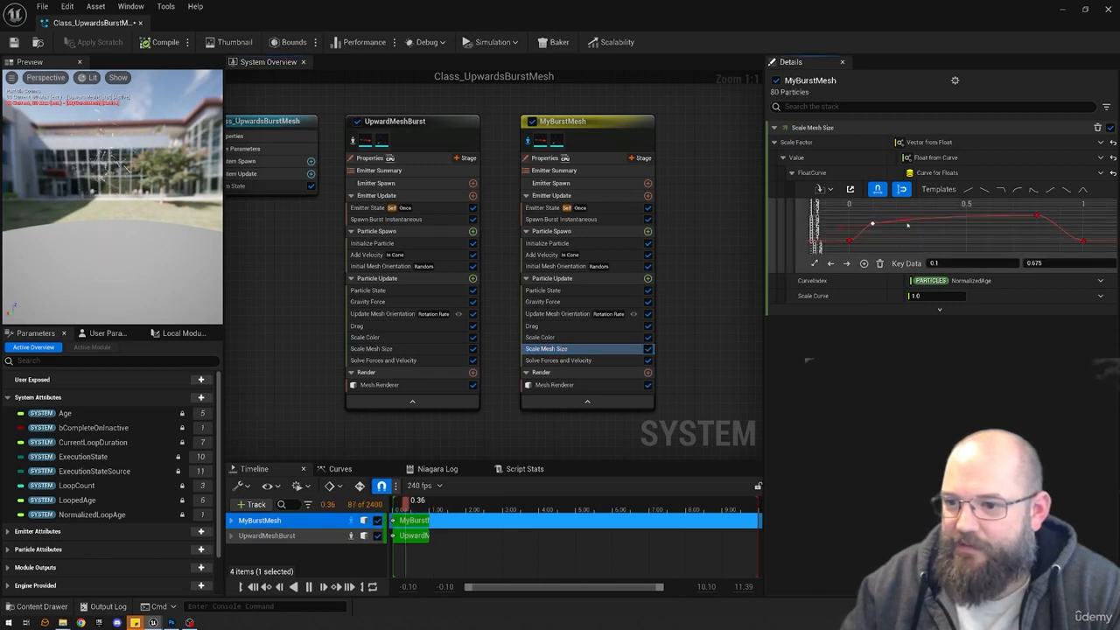
drag(906, 219, 905, 215)
click(935, 230)
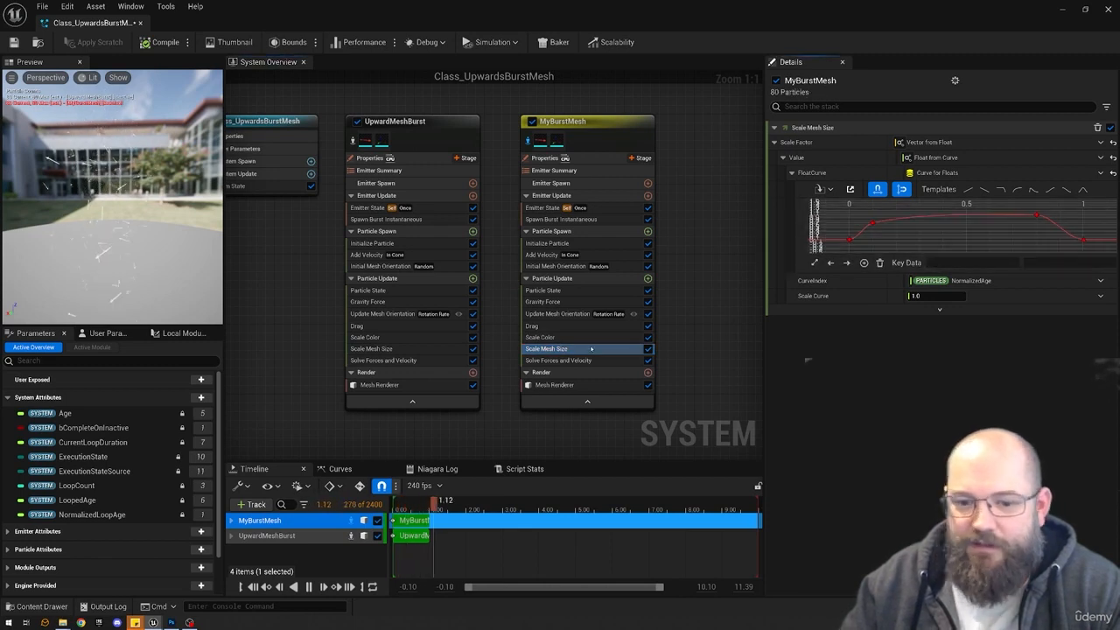
click(400, 349)
click(550, 348)
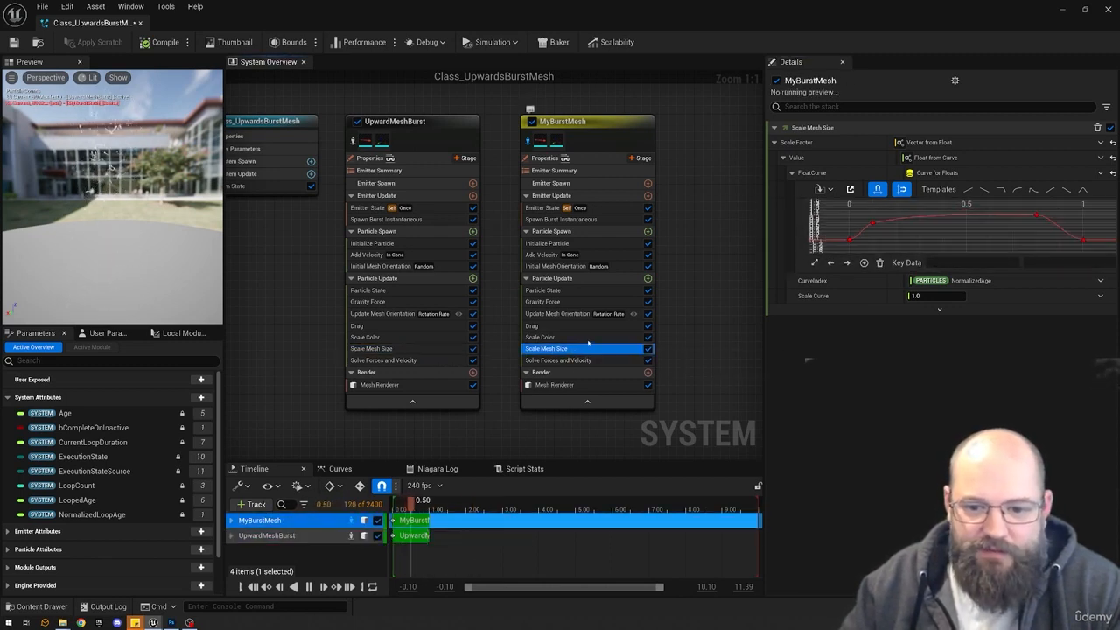
Review the settings of MyBurstMesh's Solve Forces and Velocity, Update Mesh Orientation, Gravity Force and Drag modules.
click(588, 338)
click(588, 350)
click(577, 359)
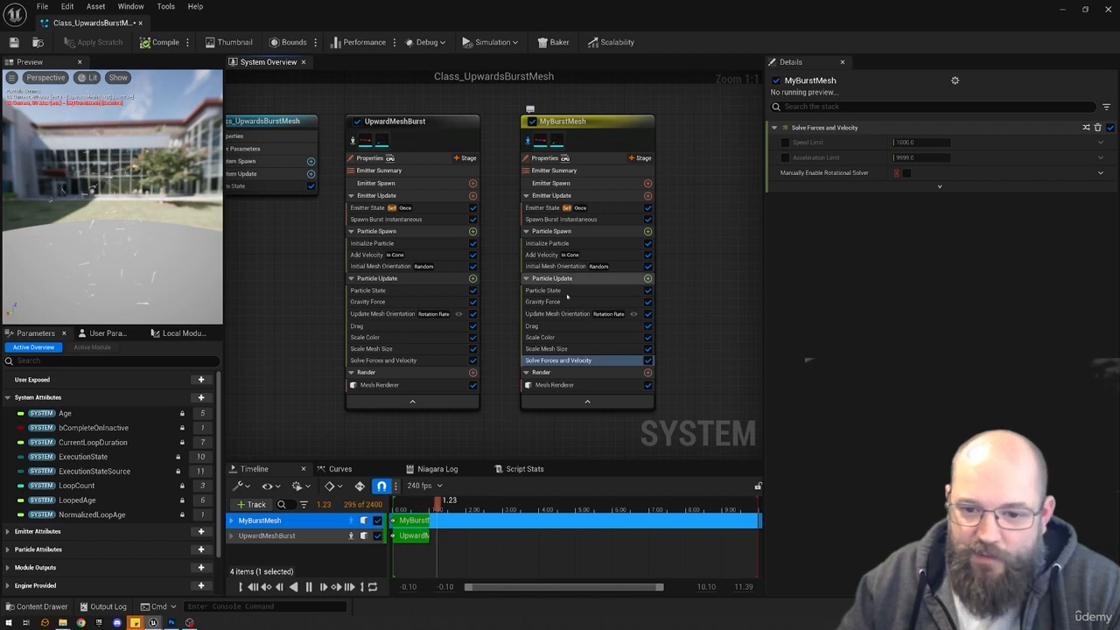
click(565, 314)
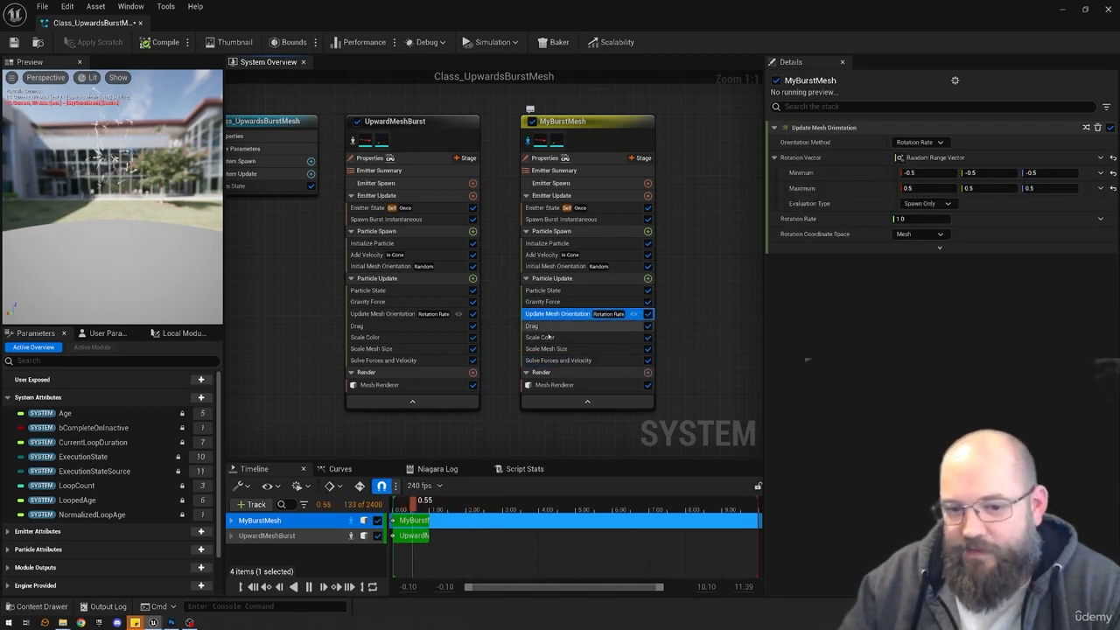
click(557, 302)
click(556, 325)
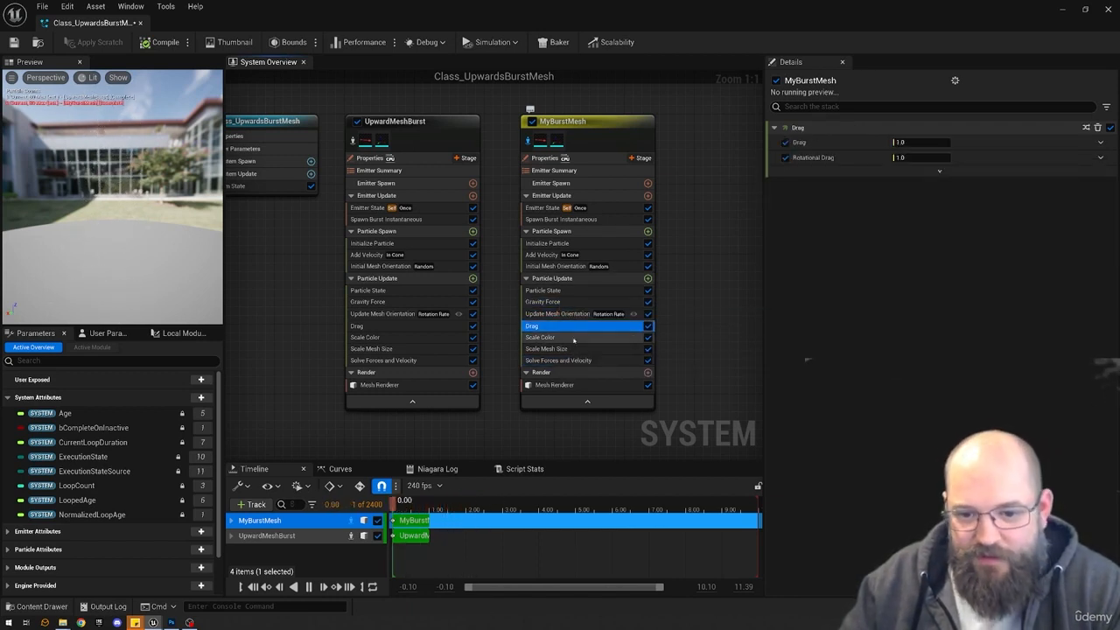
Compare the Scale Color alpha curve with the Scale Mesh Size curve in MyBurstMesh.
click(560, 336)
click(573, 350)
click(575, 338)
click(575, 349)
click(577, 339)
click(577, 348)
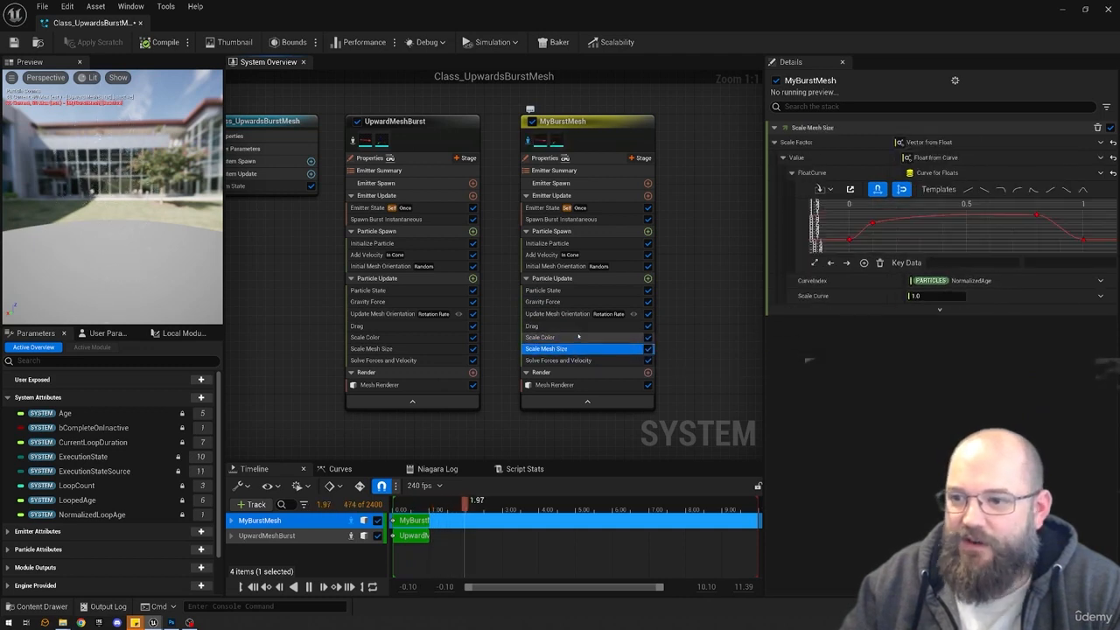
click(578, 338)
click(705, 338)
click(578, 337)
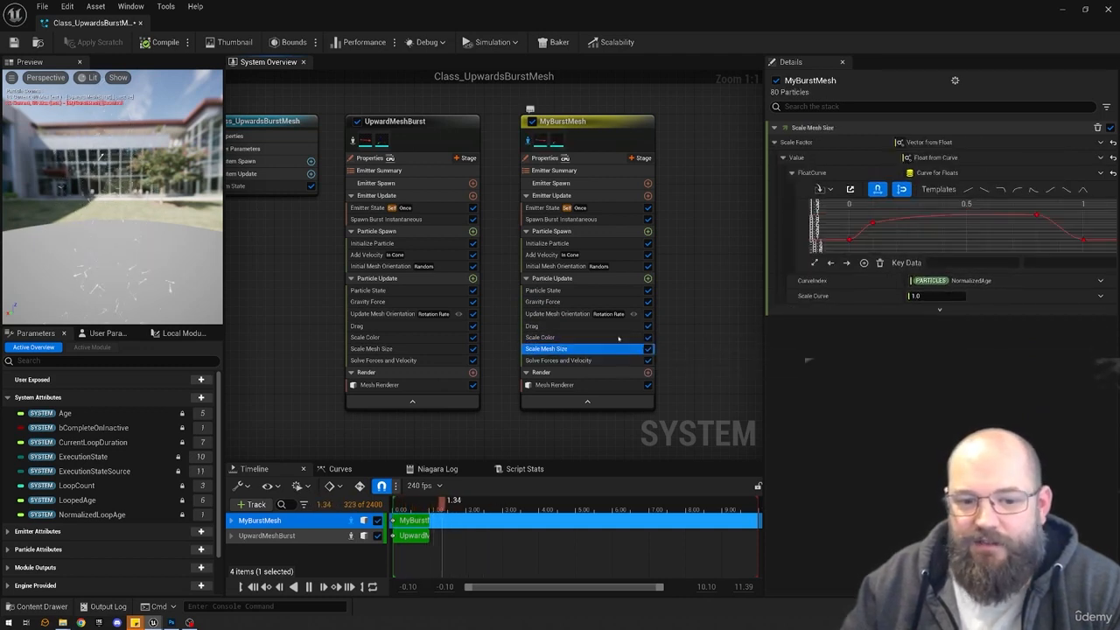
click(691, 342)
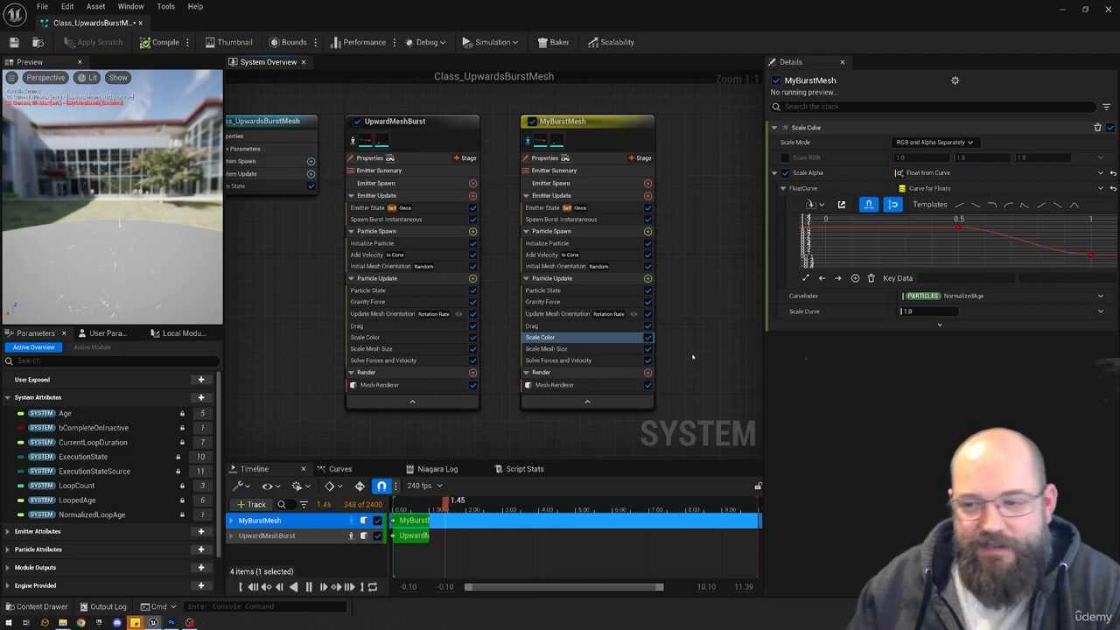
click(573, 348)
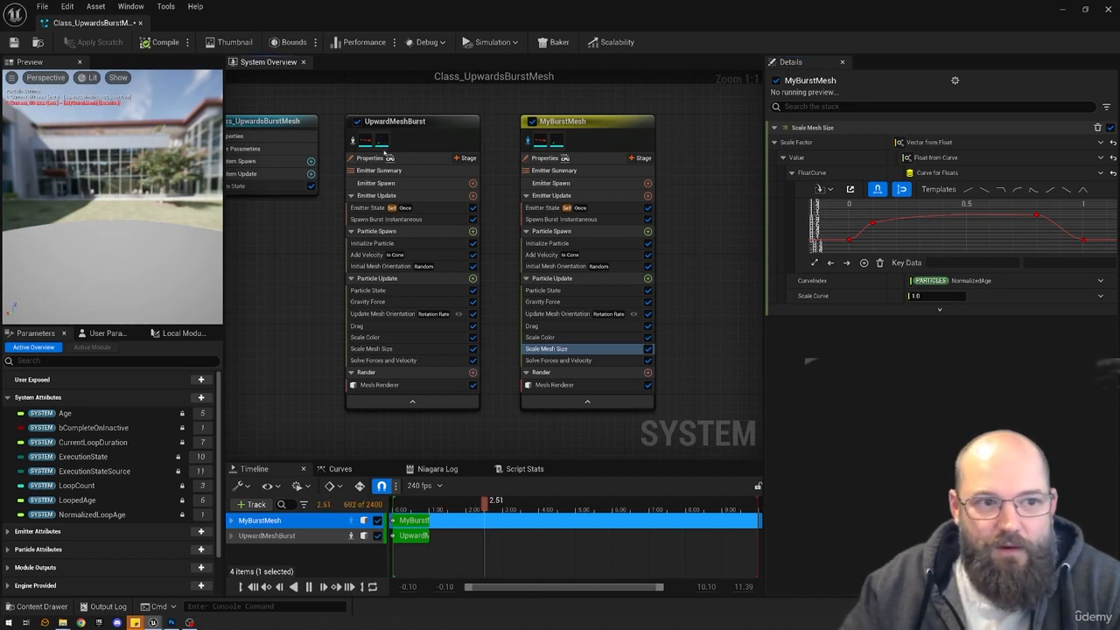
Save the Class_UpwardsBurstMesh system, return to the level editor and open the NiagaraCourse/01_Introduction content folder.
click(14, 42)
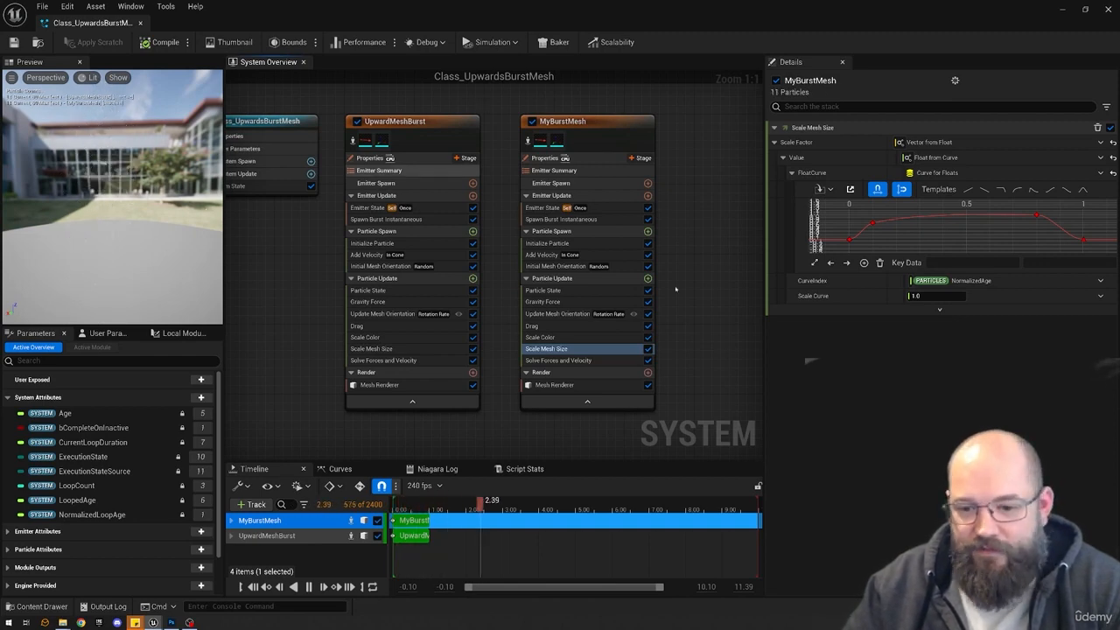
click(1060, 10)
scroll(674, 419, down, 2)
key(ctrl+space)
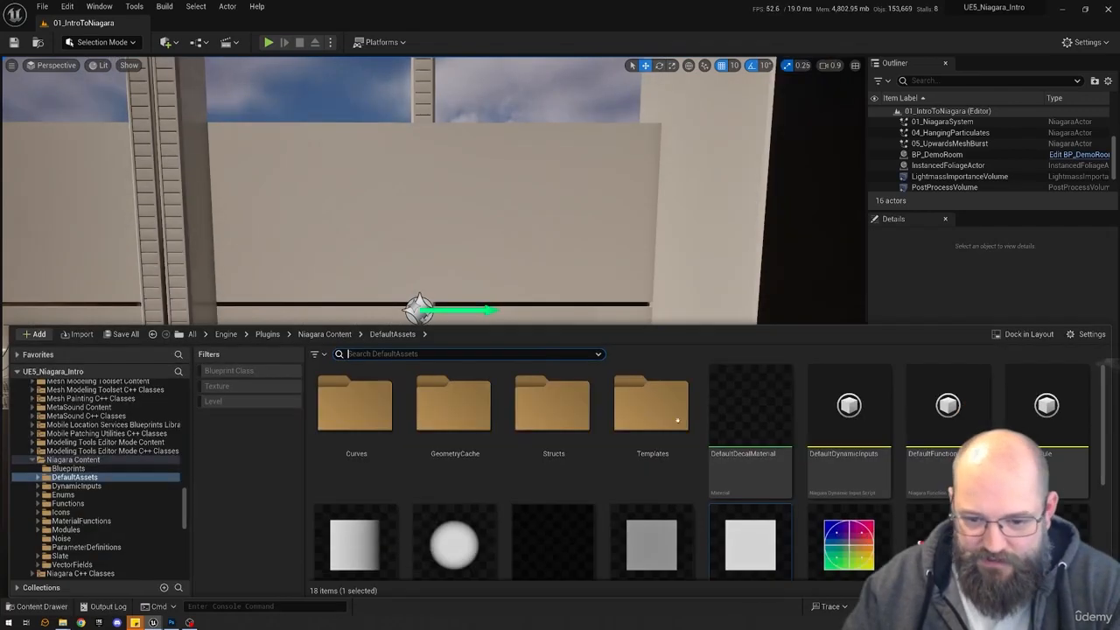
click(74, 459)
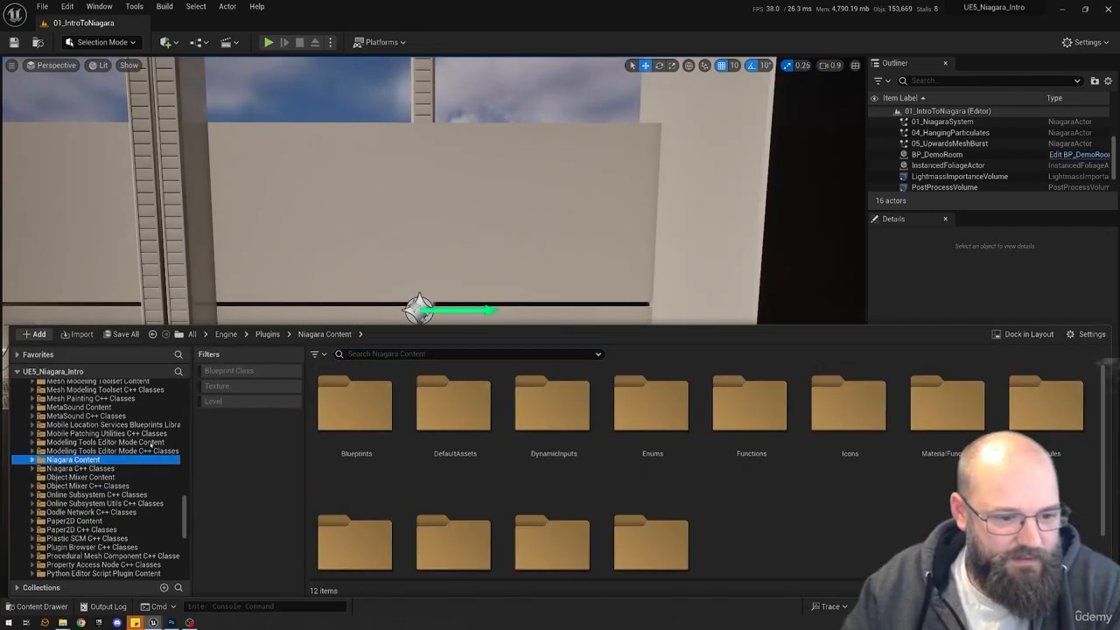
scroll(90, 492, up, 15)
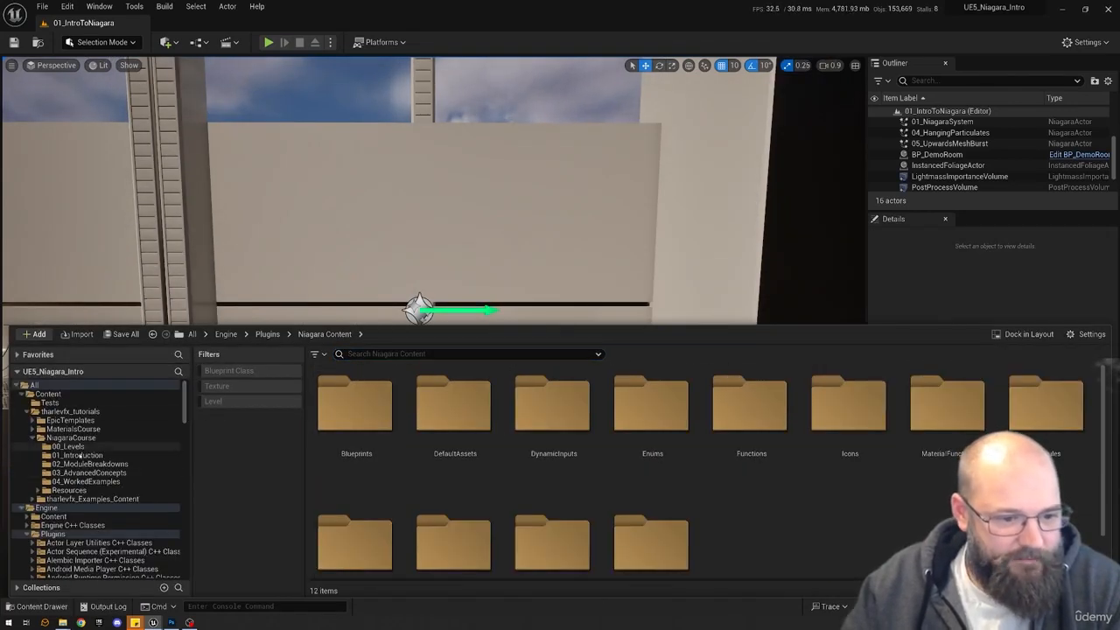
click(77, 455)
Start a new Niagara system to review the available emitter templates, and cancel without creating it.
right_click(664, 543)
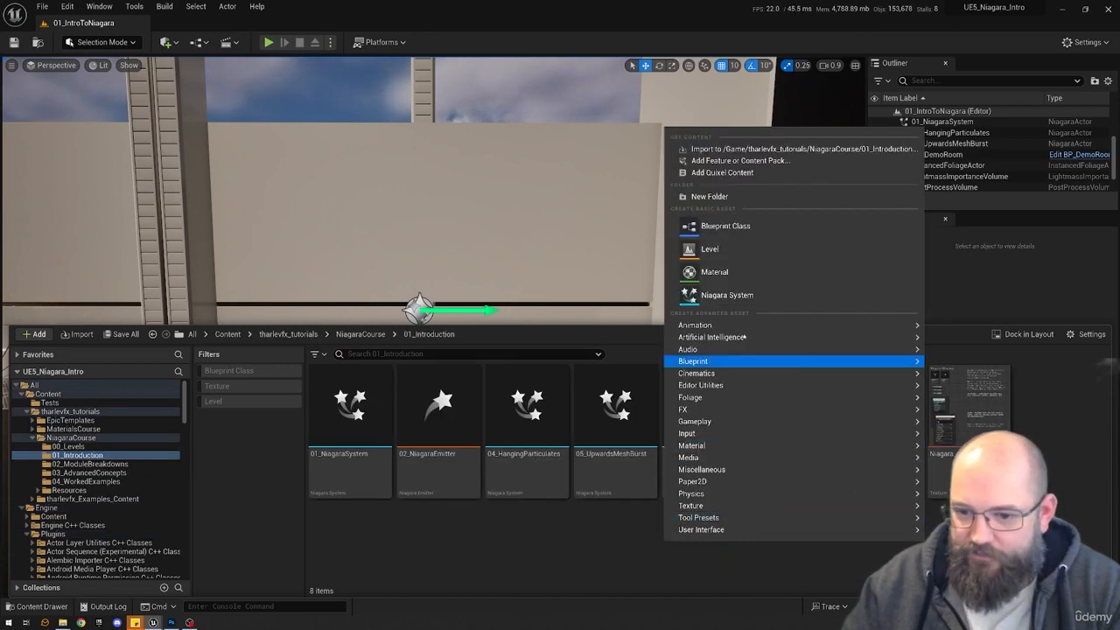
click(725, 294)
click(663, 454)
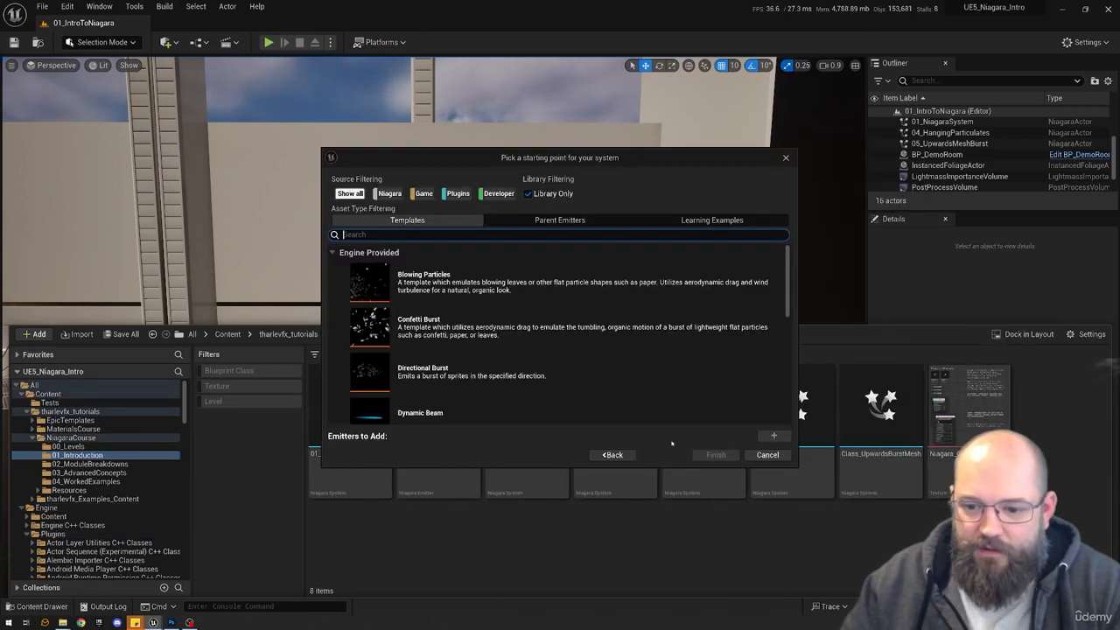
scroll(439, 391, down, 4)
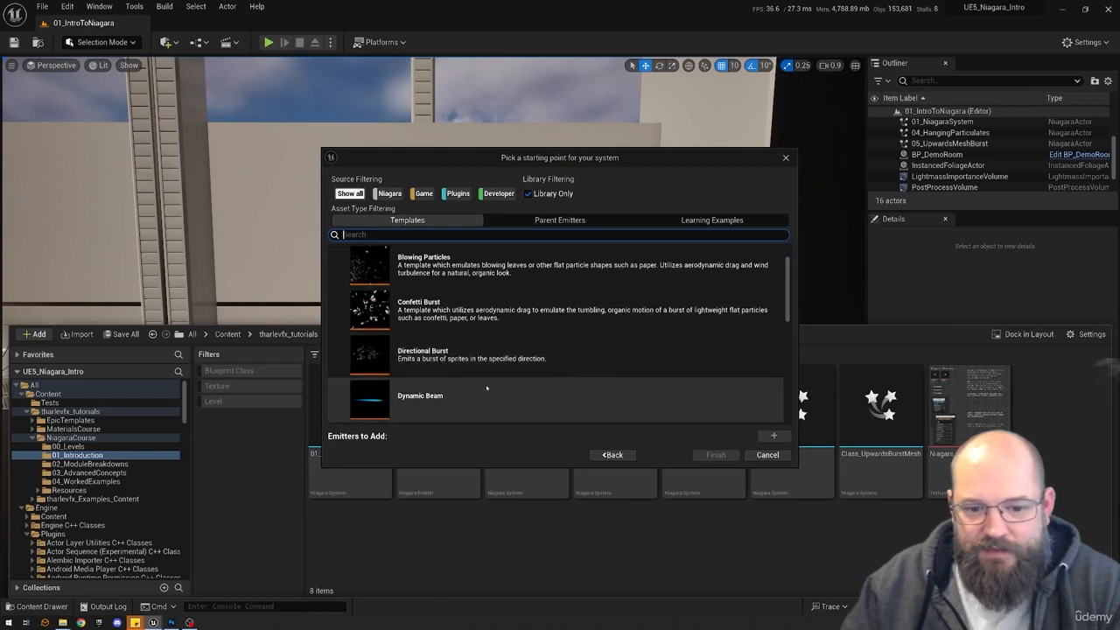
scroll(453, 328, down, 2)
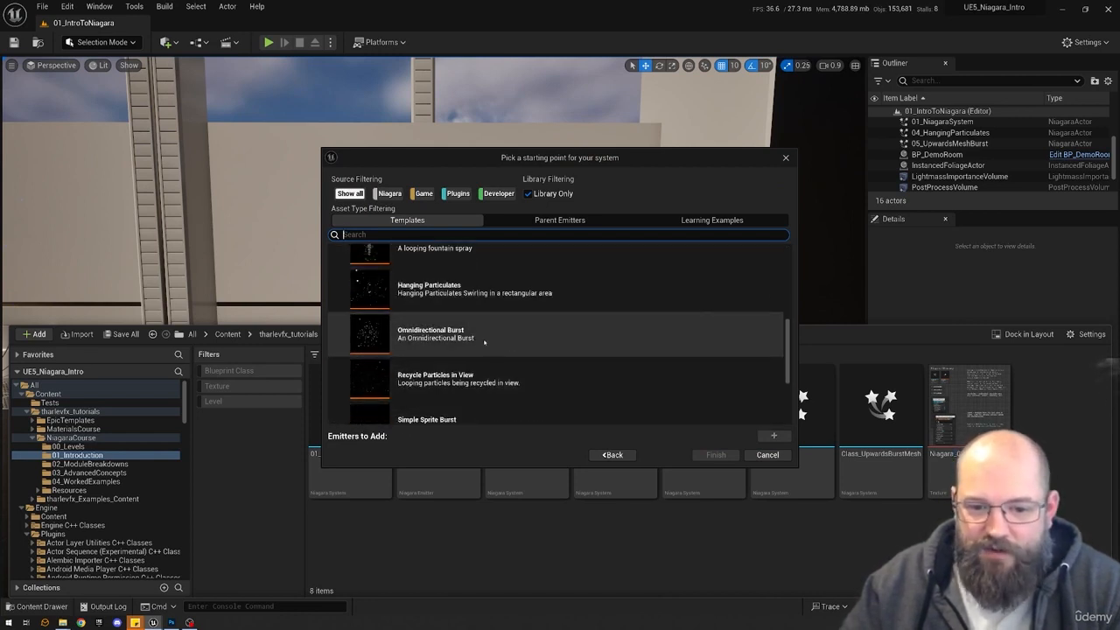
scroll(439, 281, up, 1)
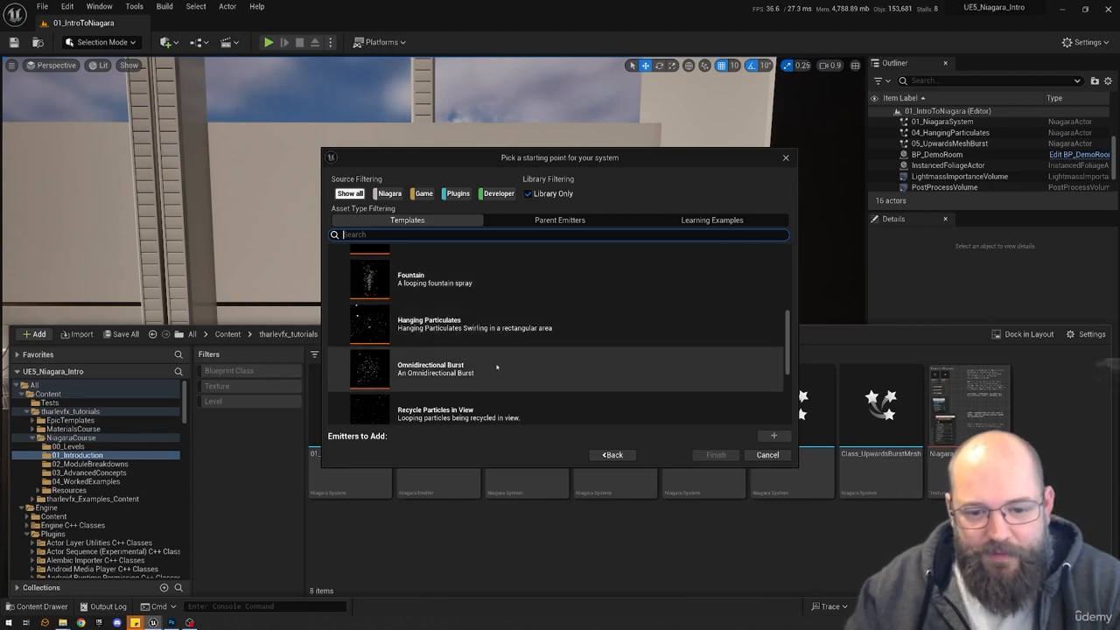
scroll(507, 371, up, 1)
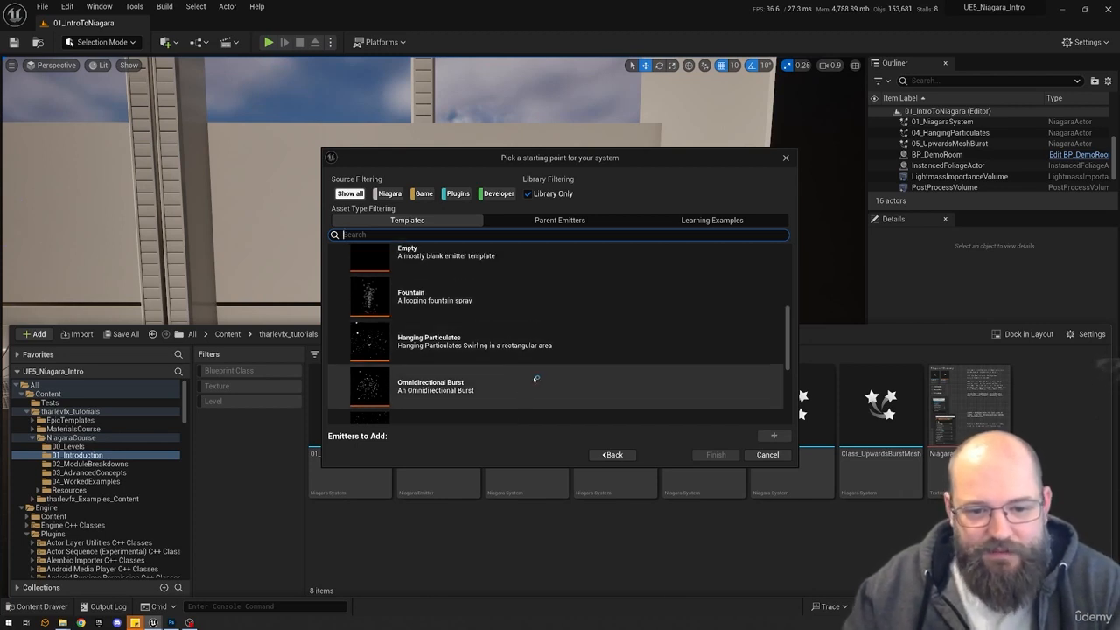
click(767, 455)
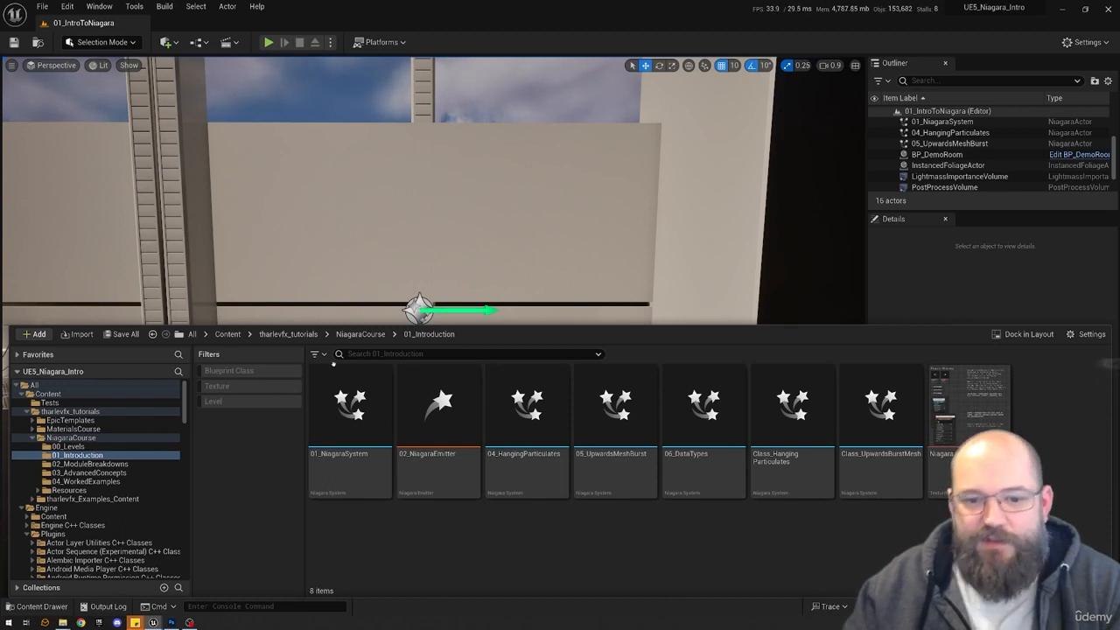
Select the 05_UpwardsMeshBurst actor in the level and preview its burst in and out of game view.
click(419, 310)
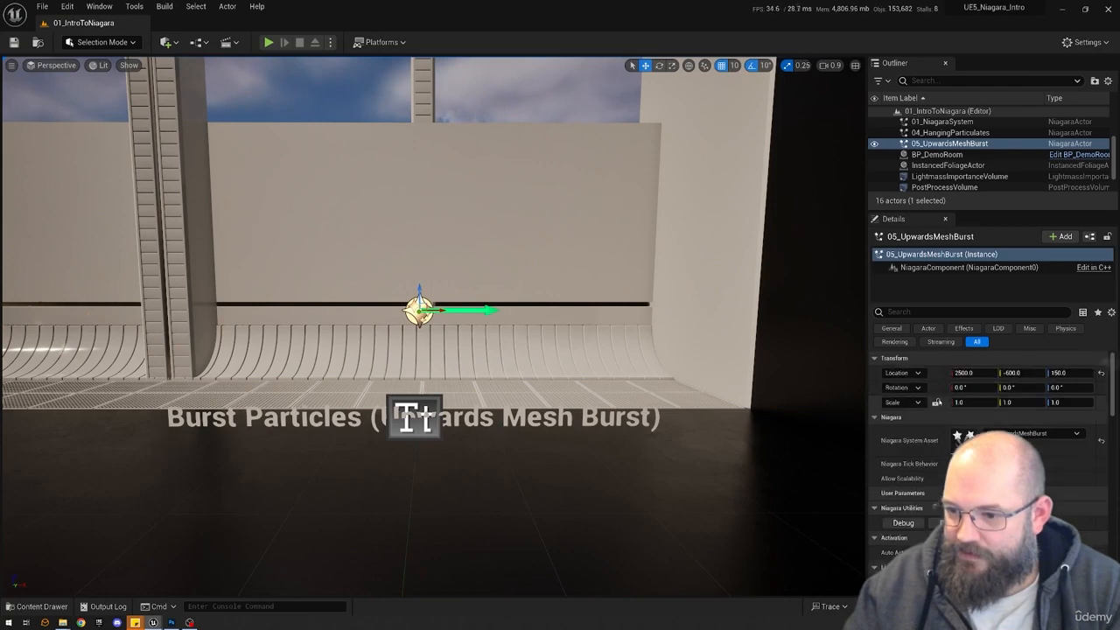
key(g)
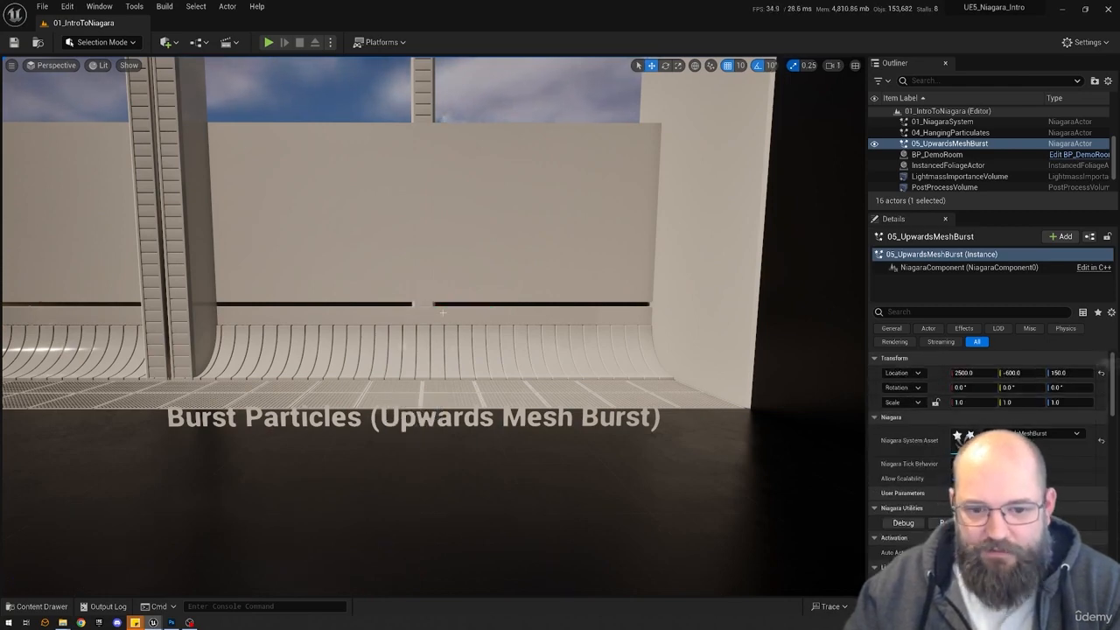
key(g)
key(1)
key(5)
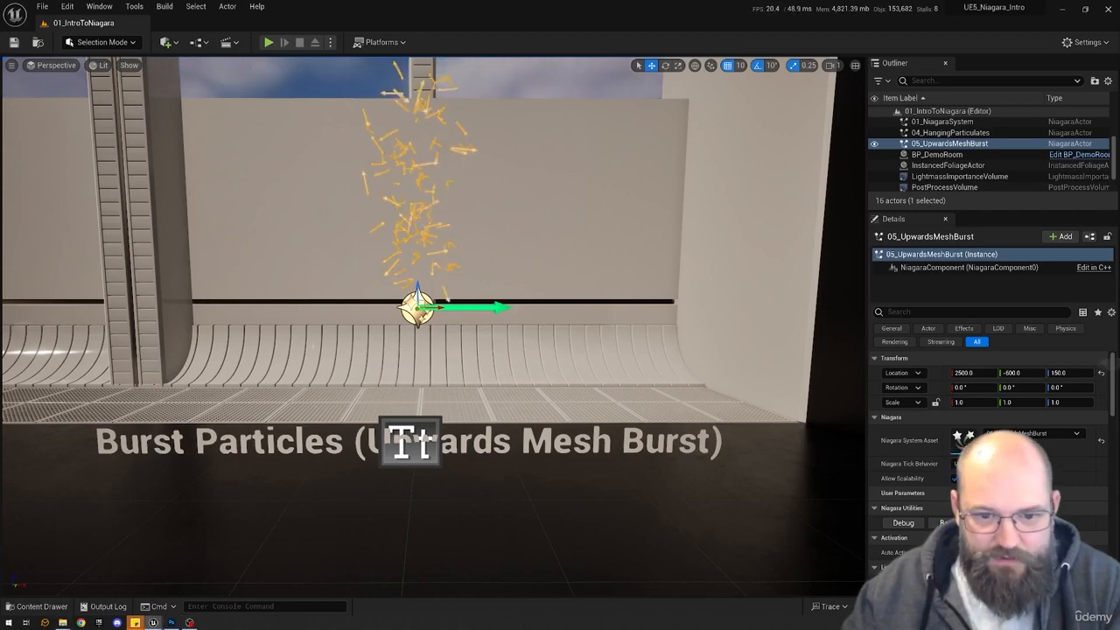
click(276, 424)
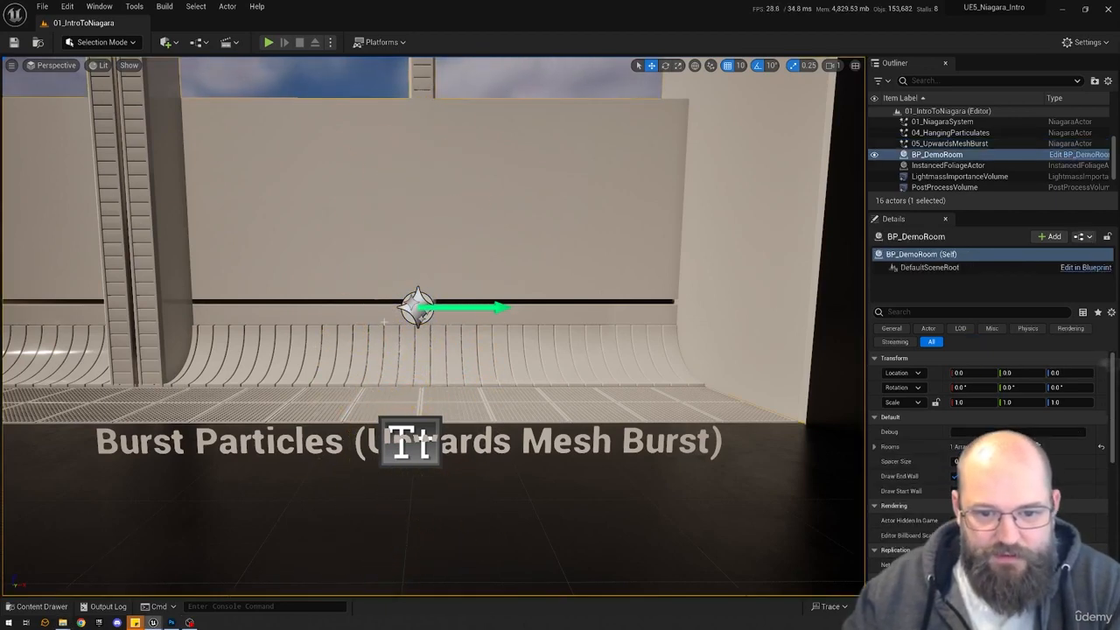
Select the 04_HangingParticulates actor in the level and open its Class_HangingParticulates system for editing.
key(4)
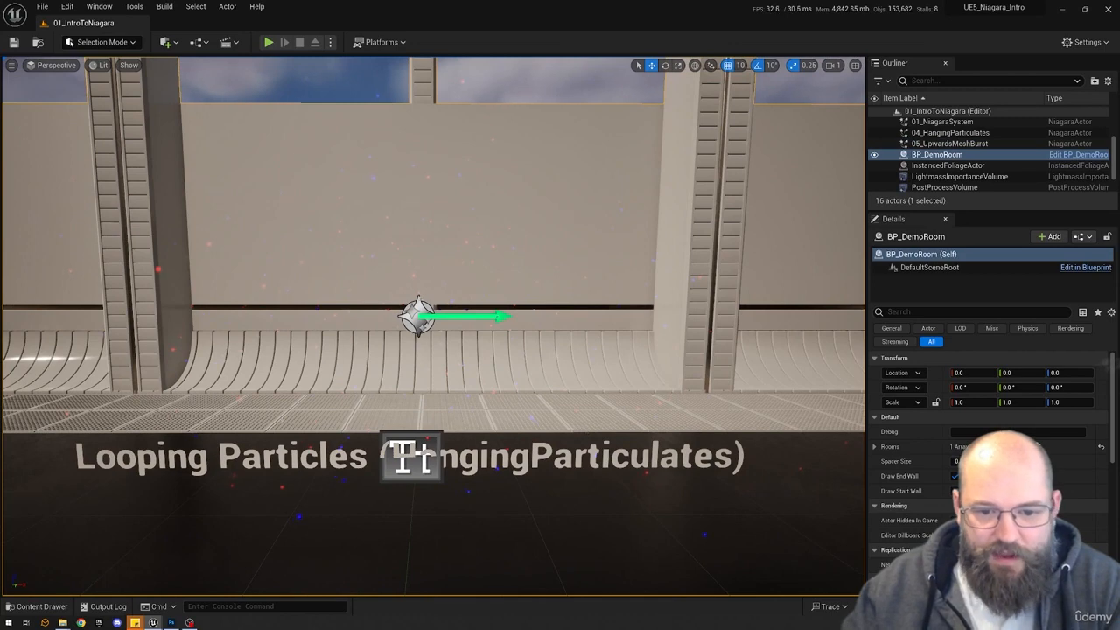
double_click(418, 316)
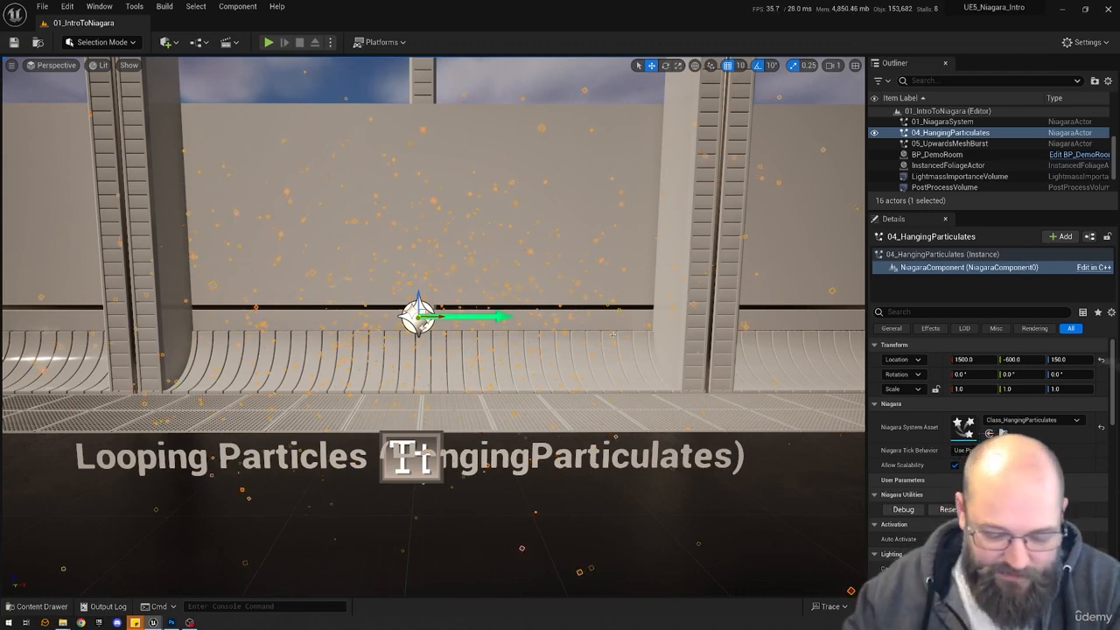
key(ctrl+e)
click(370, 285)
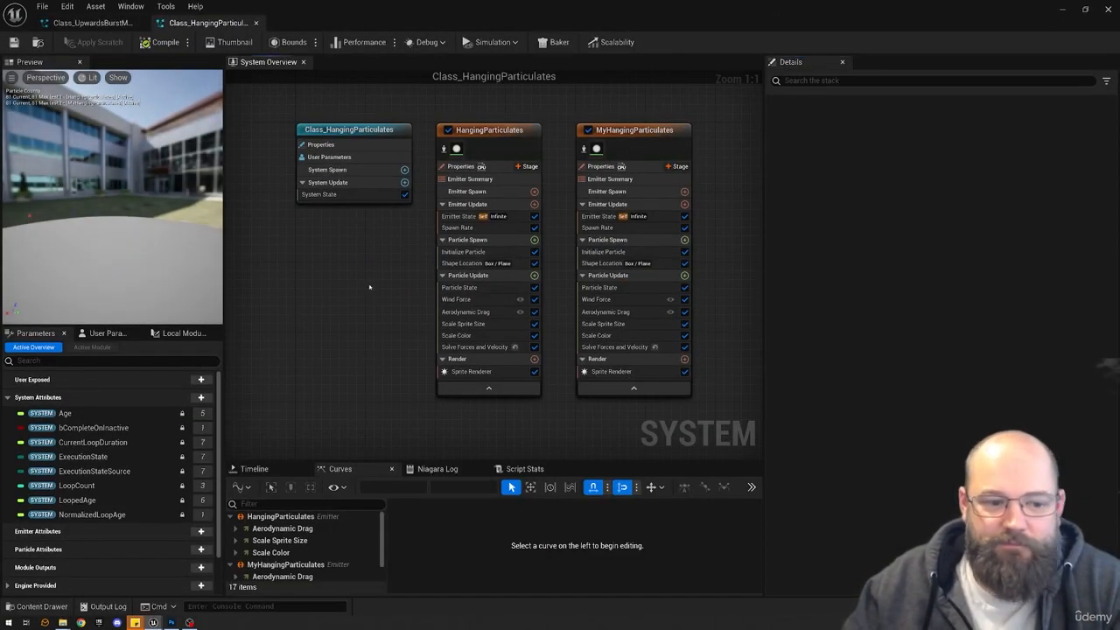
Disable the original HangingParticulates emitter in the system, leaving MyHangingParticulates enabled.
scroll(380, 300, down, 1)
scroll(380, 300, up, 1)
right_drag(384, 303, 365, 295)
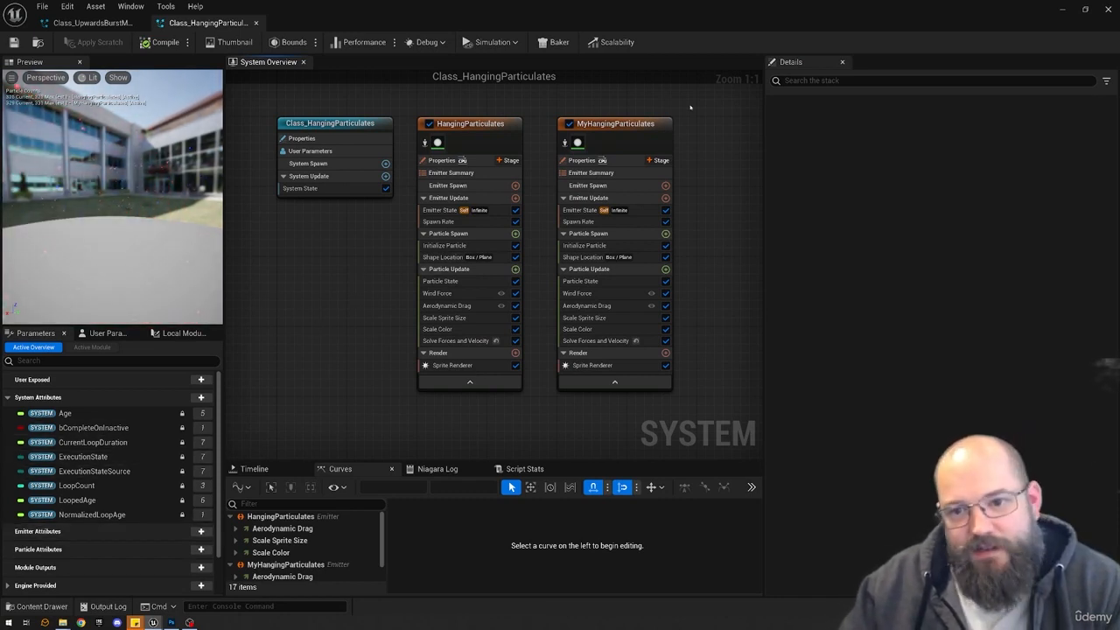
drag(680, 112, 640, 130)
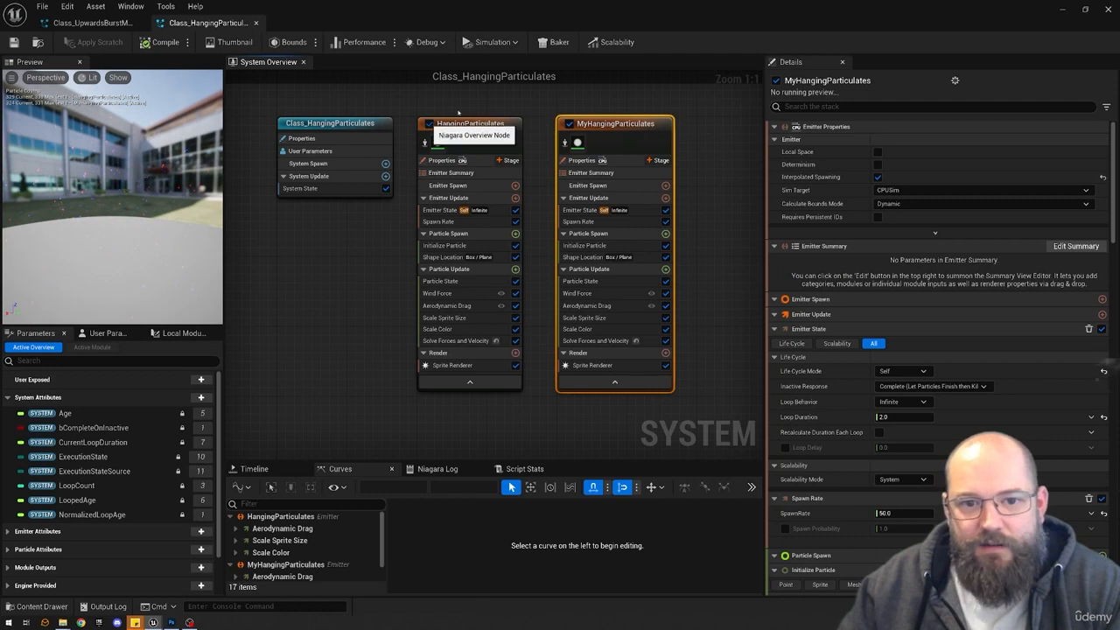
click(428, 124)
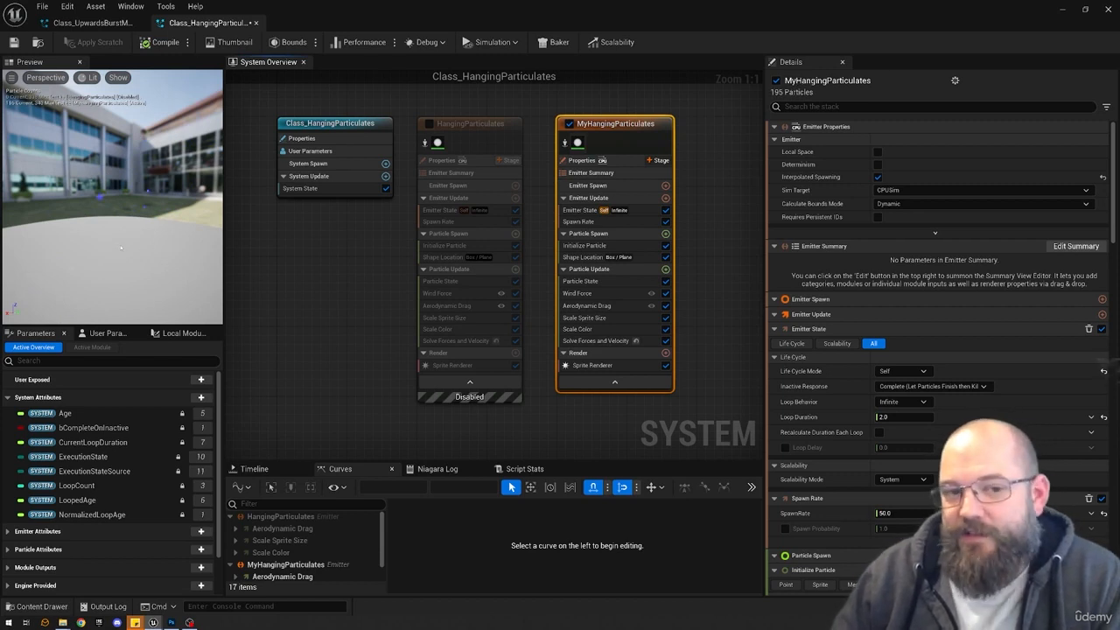
click(348, 288)
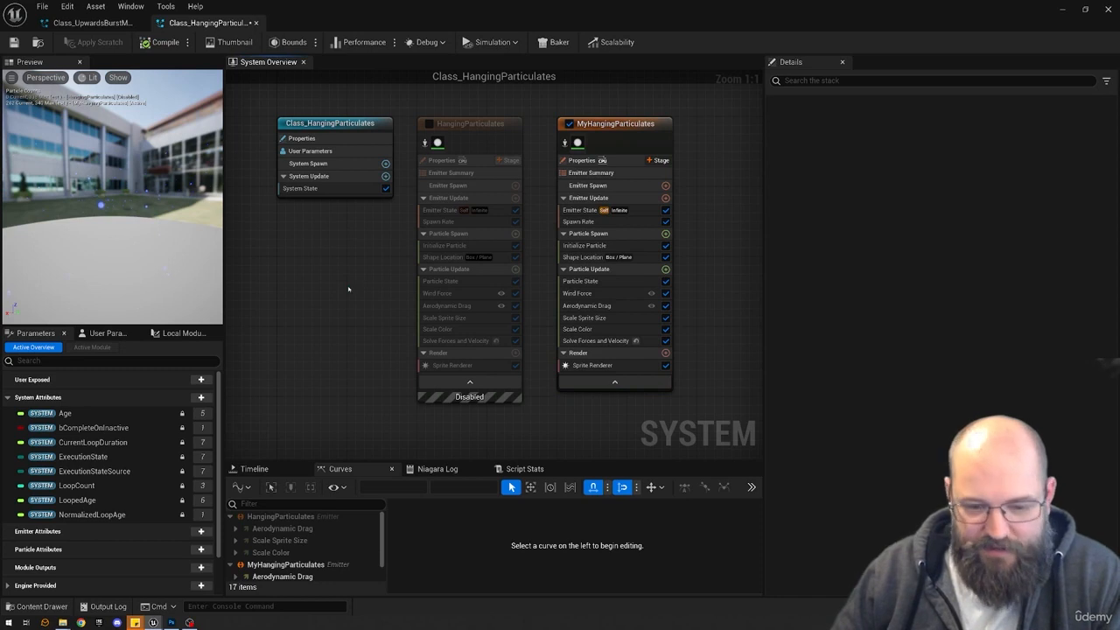
Locate the Class_HangingParticulates asset in the 01_Introduction content folder and return to the system overview.
key(ctrl+space)
right_click(785, 383)
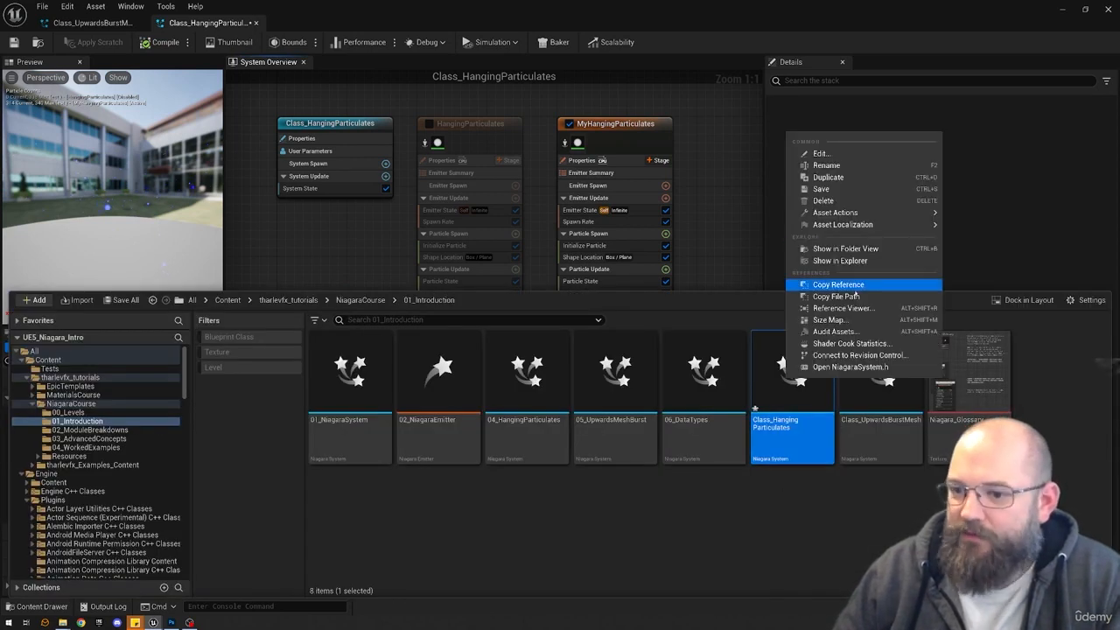
click(805, 510)
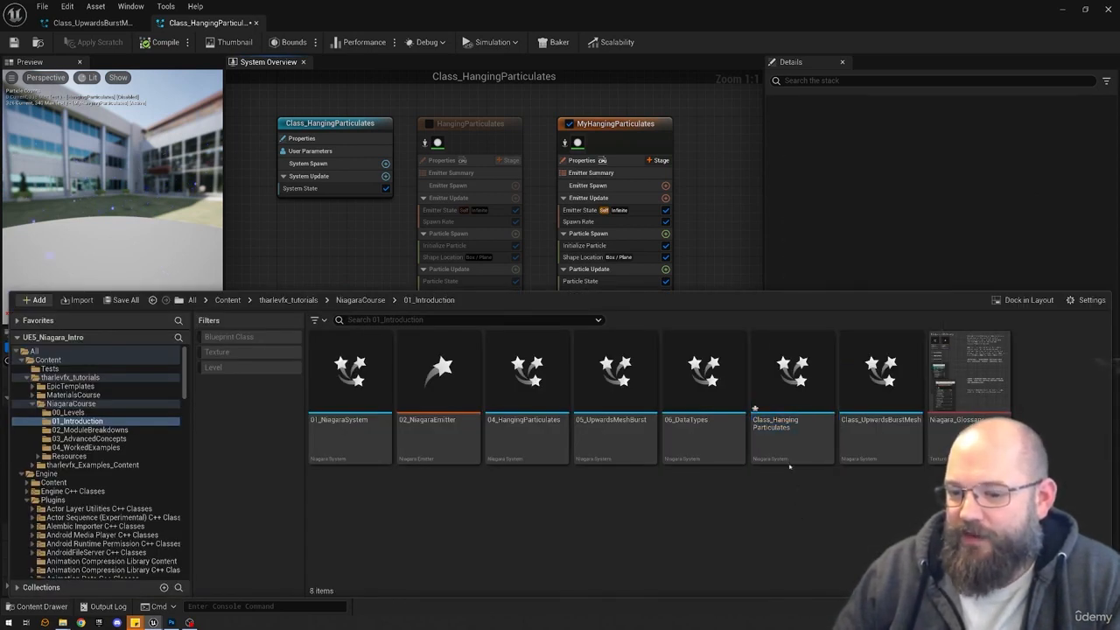
click(787, 386)
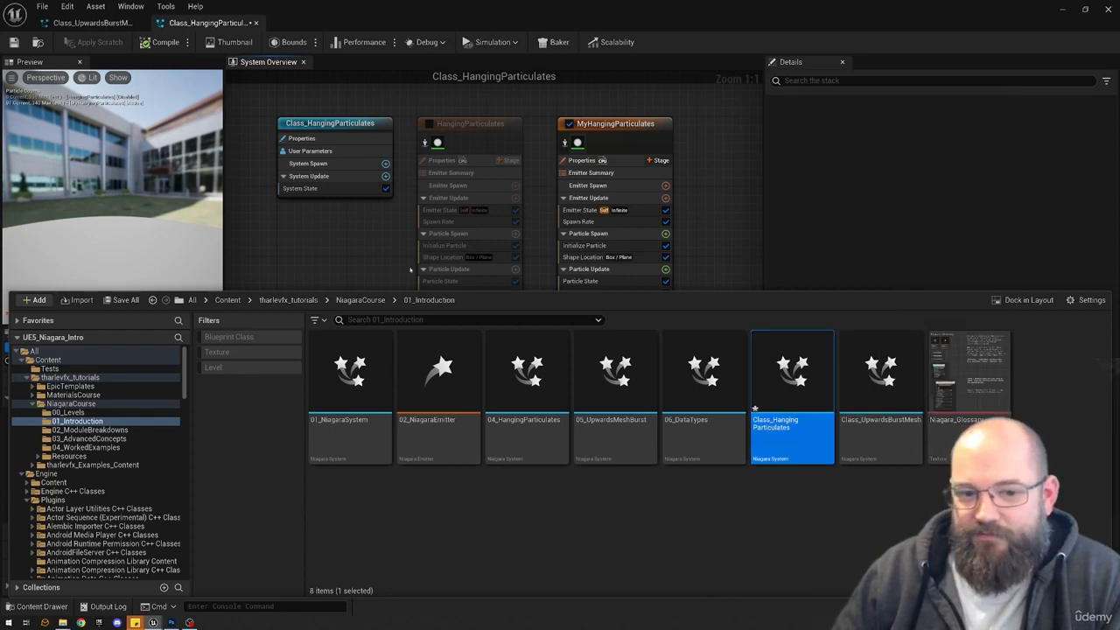
click(385, 261)
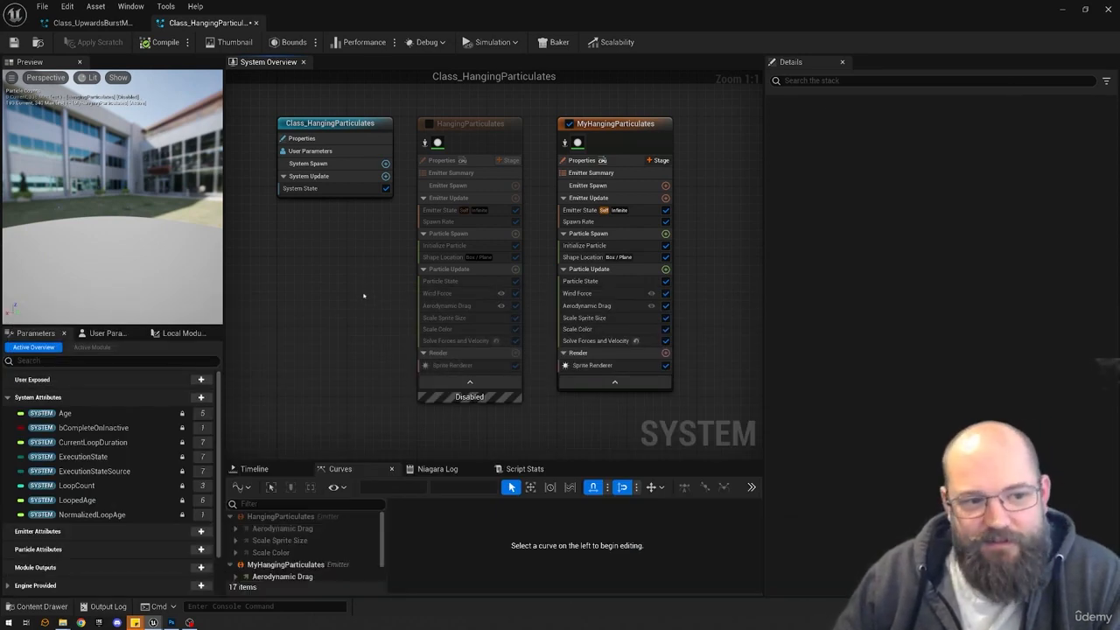
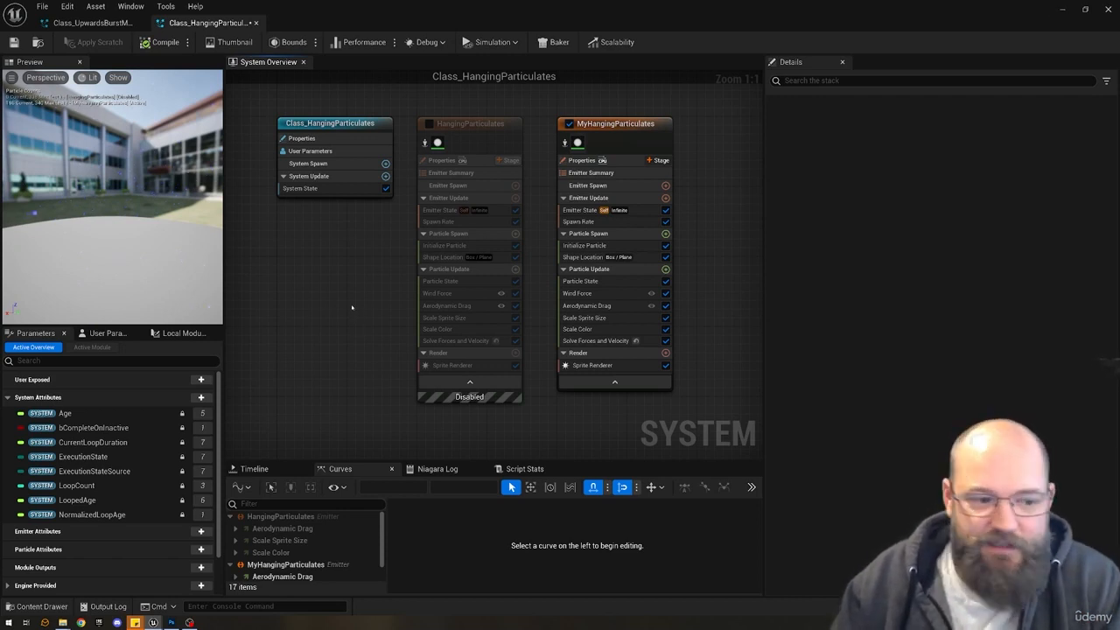
Add a float user parameter named SizeScale and set its default value to 1.0.
click(7, 398)
click(105, 333)
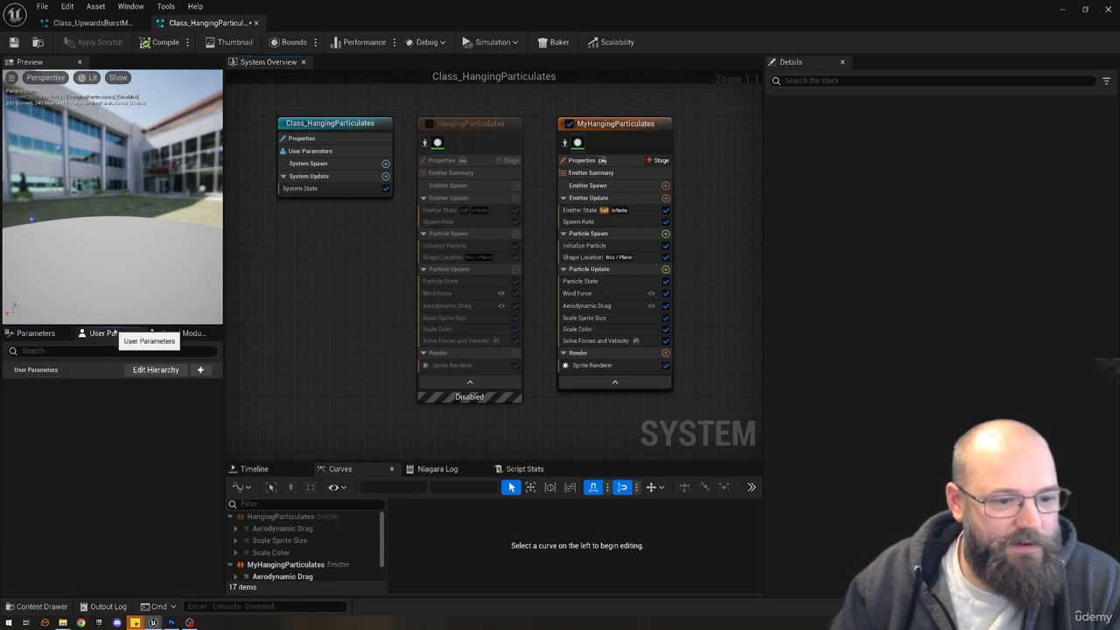
click(200, 370)
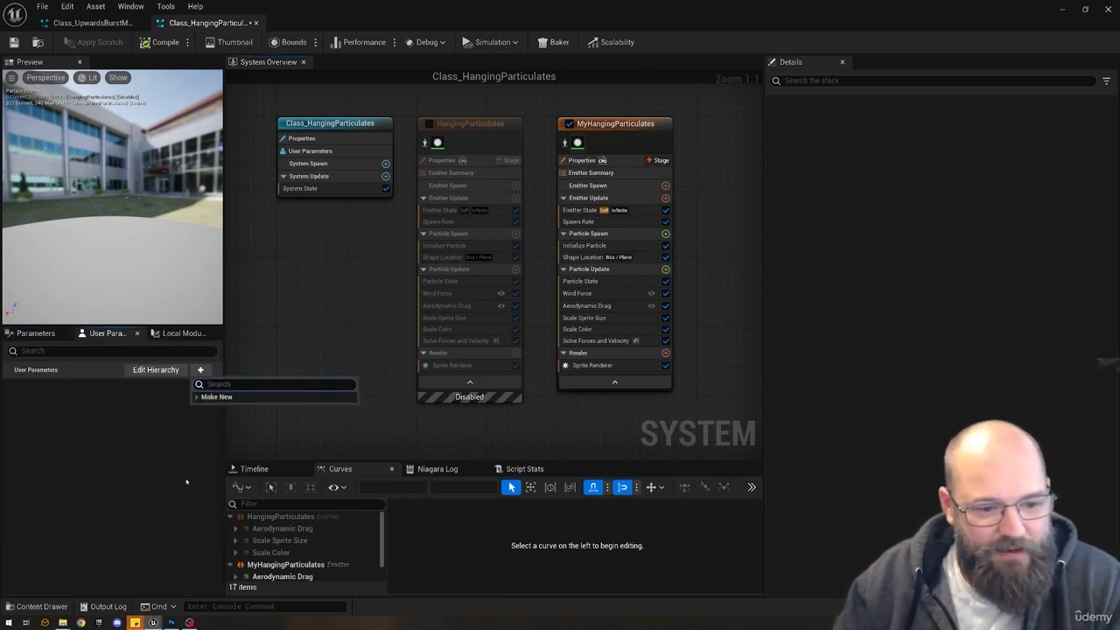
click(197, 398)
click(203, 408)
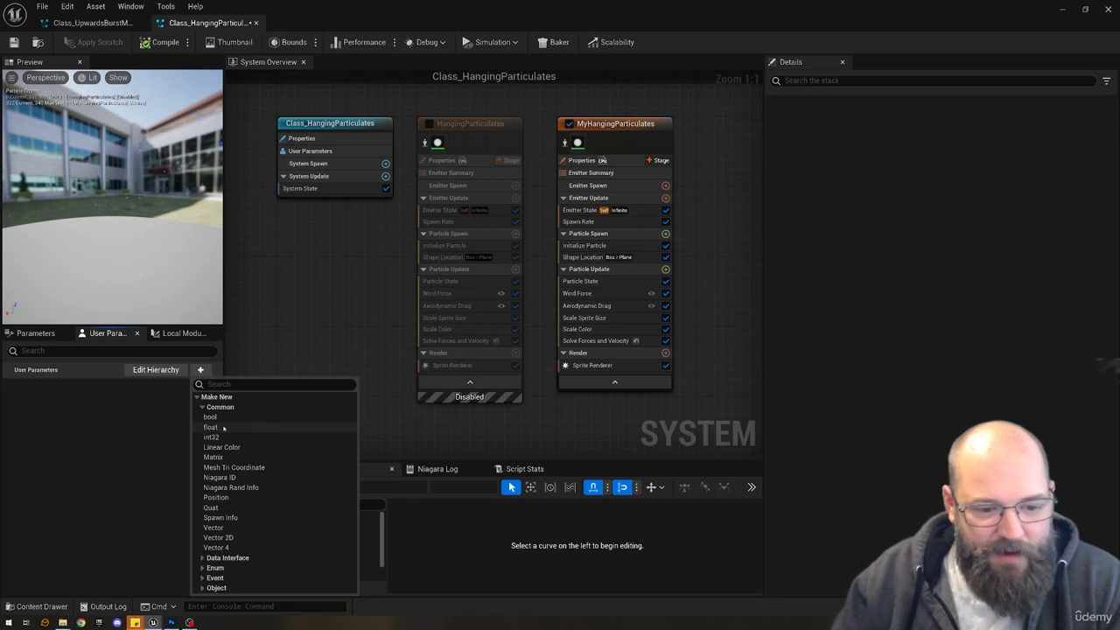
click(254, 428)
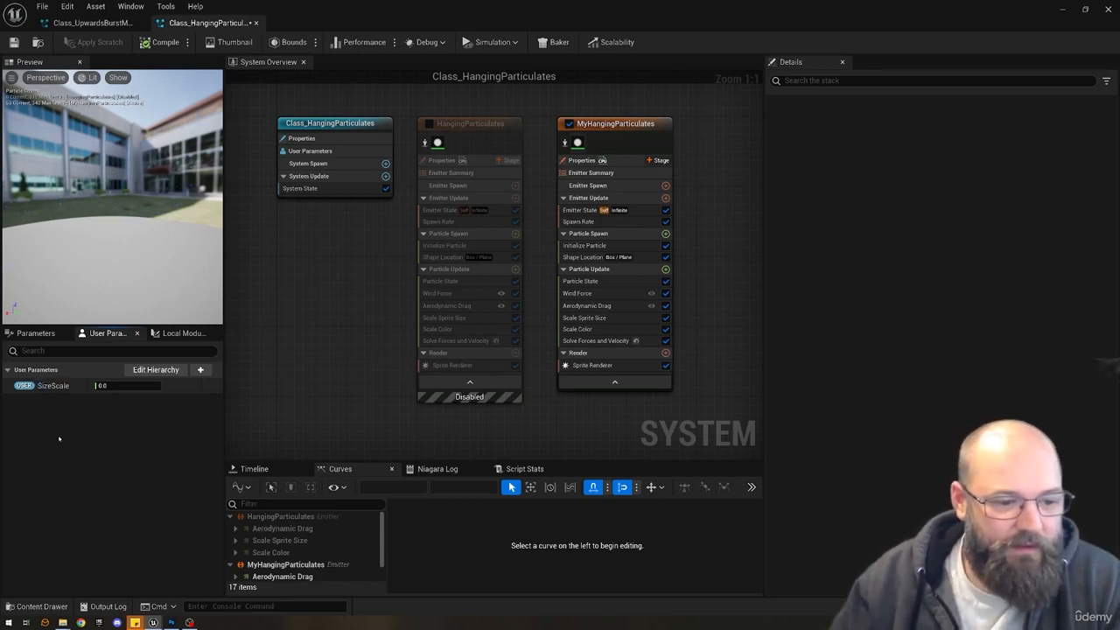
click(128, 386)
text(1)
key(Return)
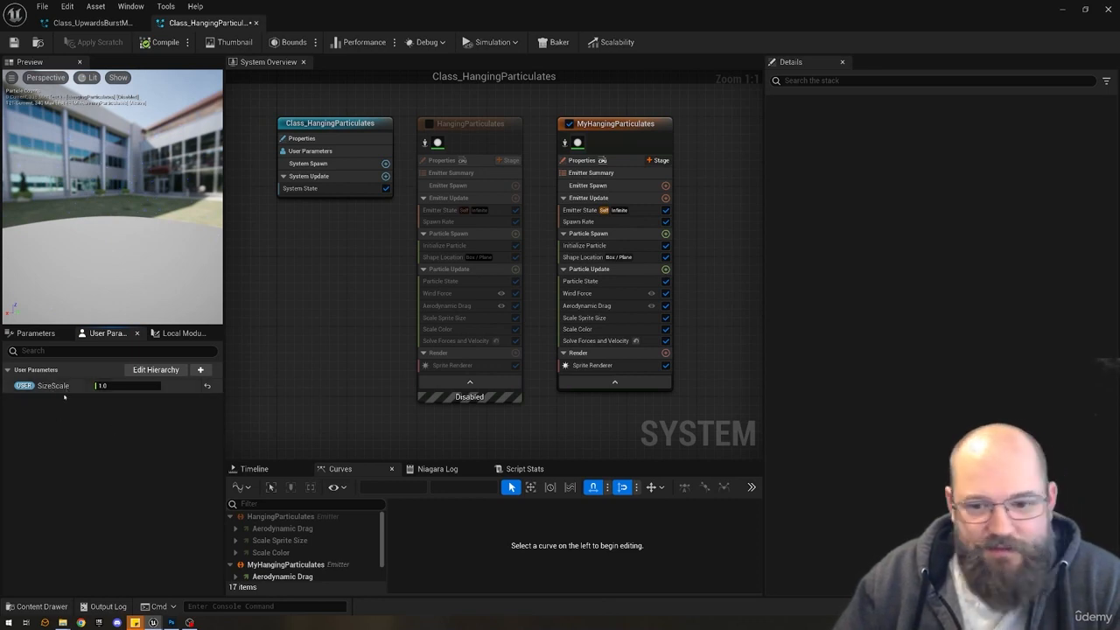
Compare the sprite size settings of the Initialize Particle and Scale Sprite Size modules in MyHangingParticulates.
click(647, 127)
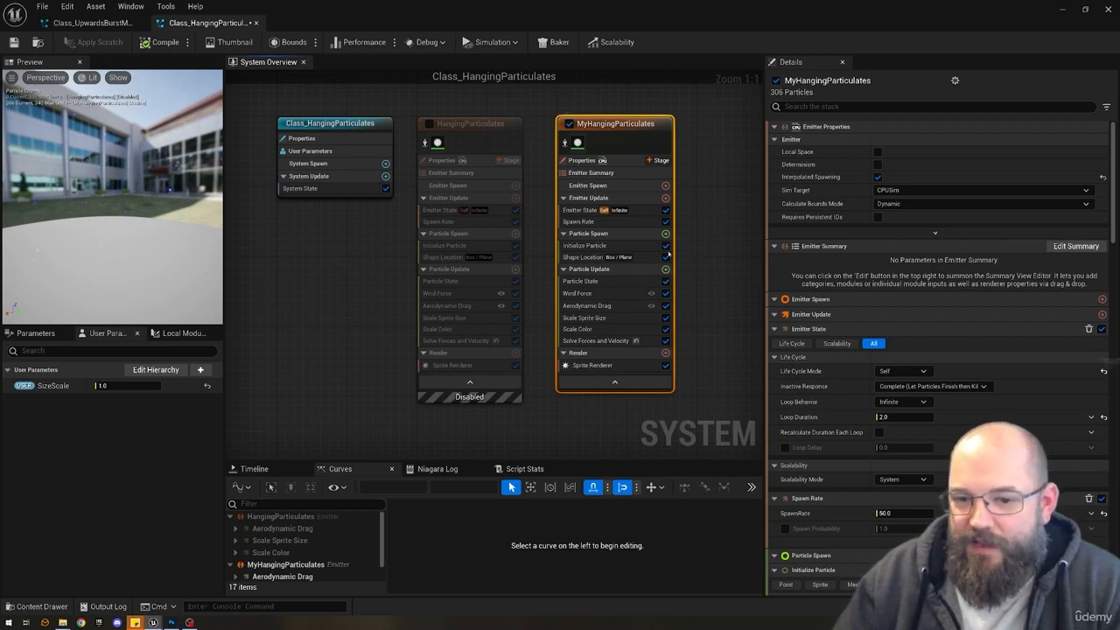
click(595, 245)
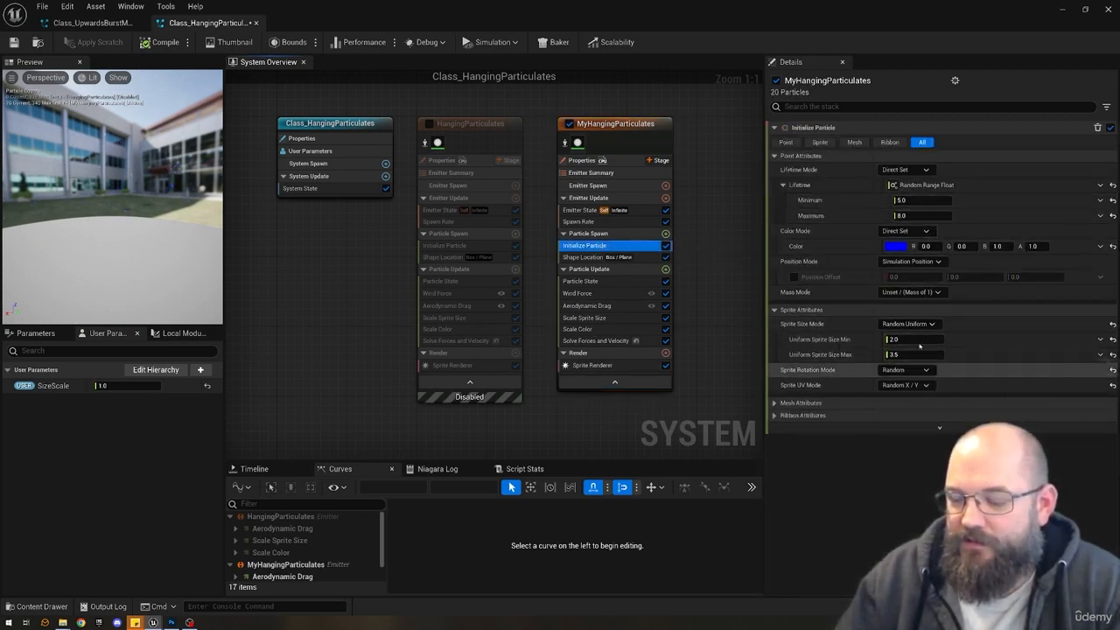
click(663, 318)
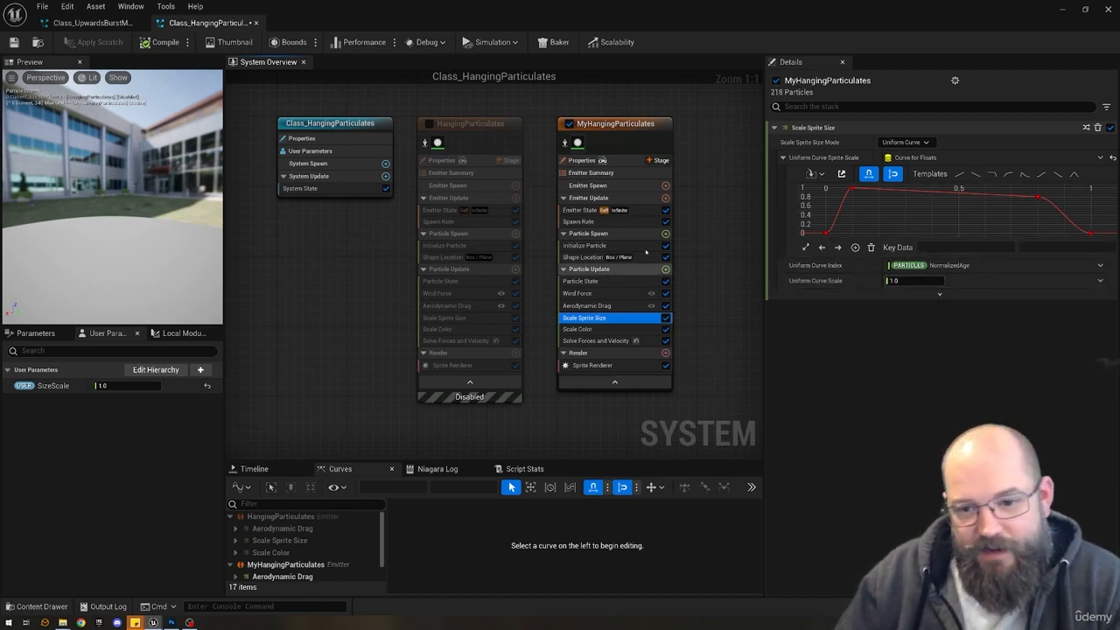
click(584, 245)
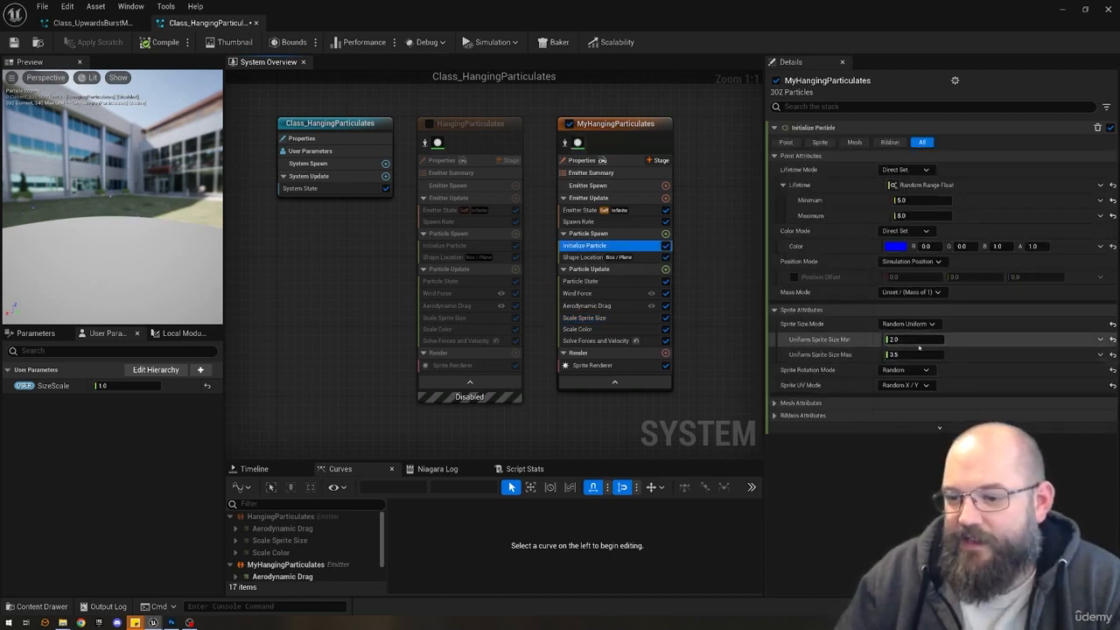
Try a Uniform Curve Scale of 10 in the Scale Sprite Size module, and restore it to 1.
click(638, 318)
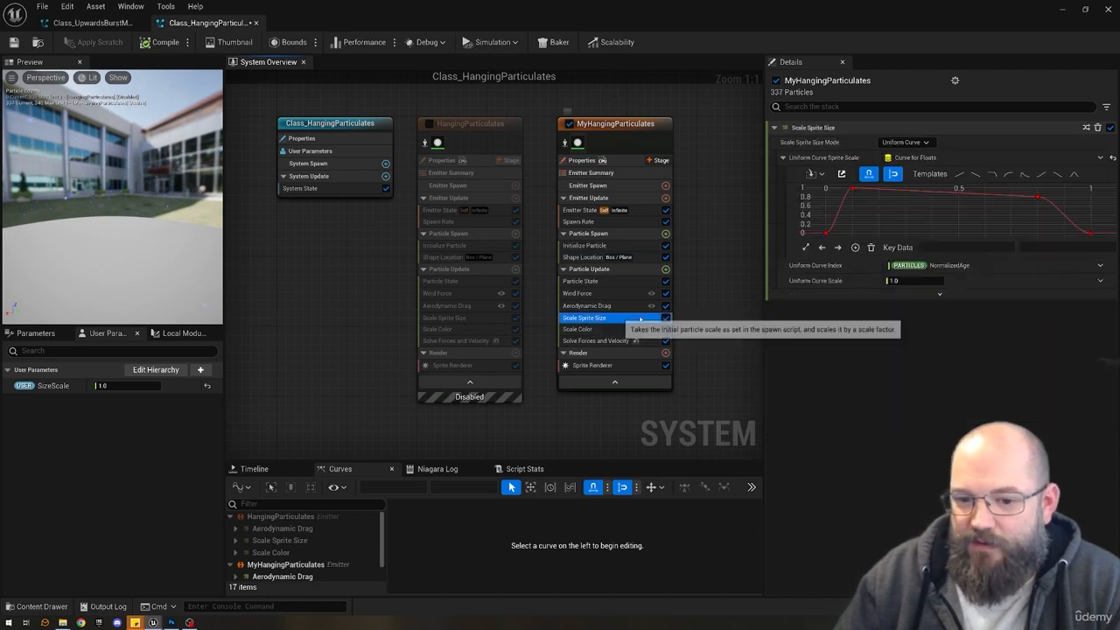
click(914, 280)
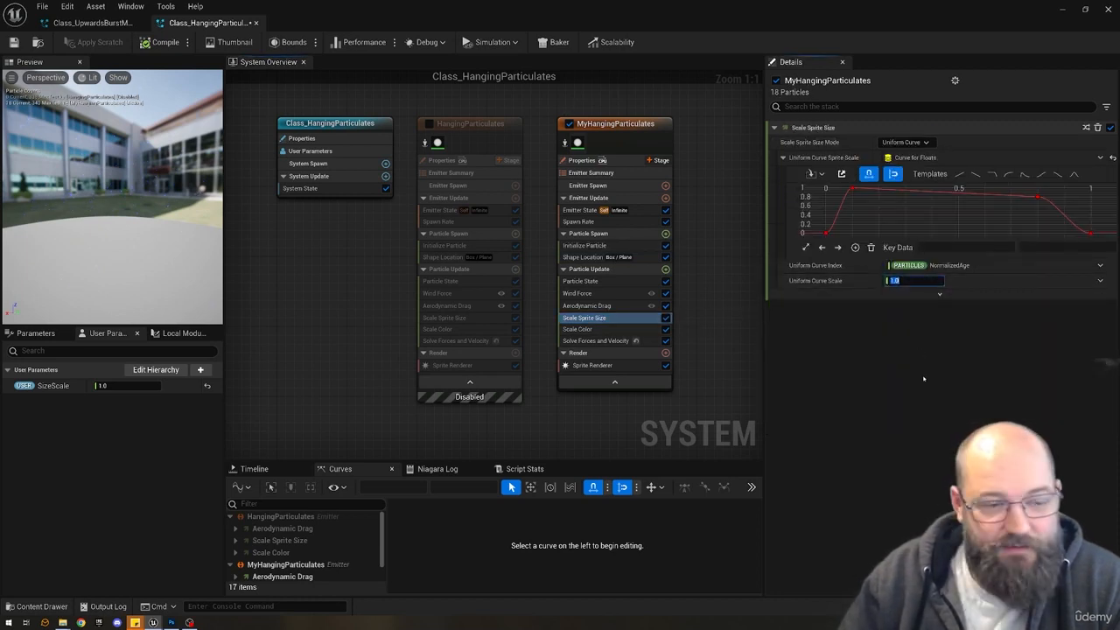
text(10)
key(Return)
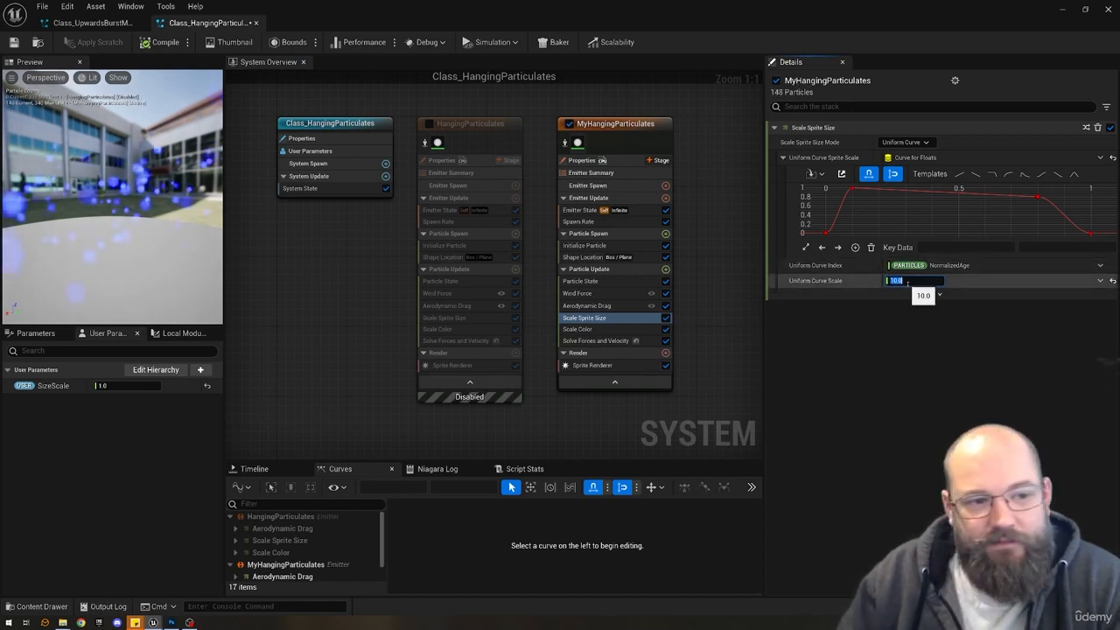
text(1)
key(Return)
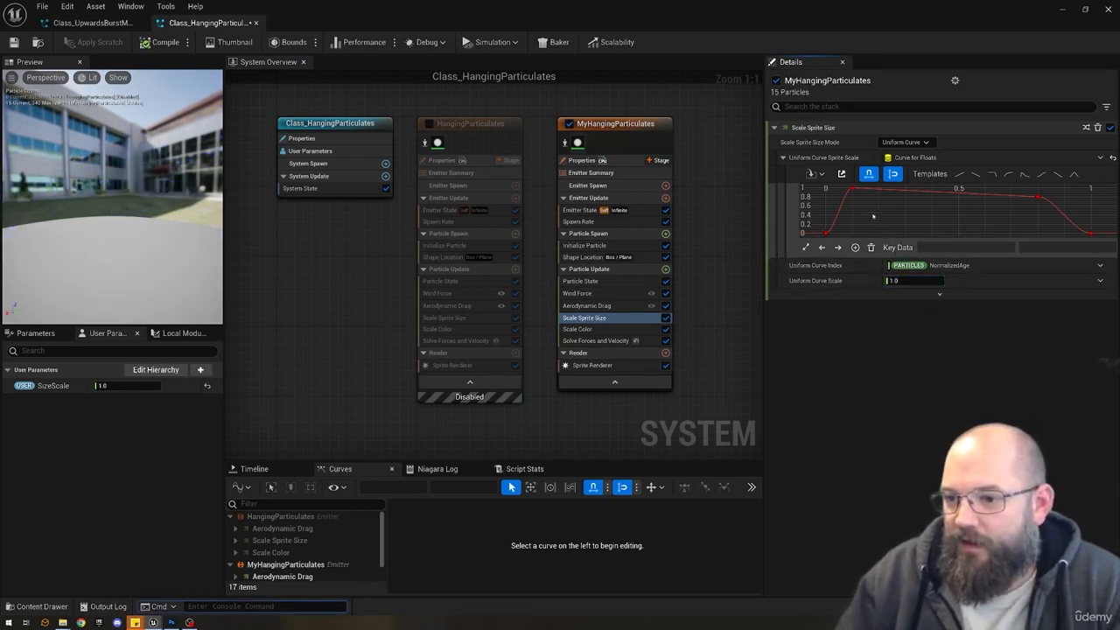
Set the Scale Sprite Size curve's key at 0.1 to 10 and its key at 0.8 to 8.
click(852, 188)
click(1047, 249)
text(10)
key(Return)
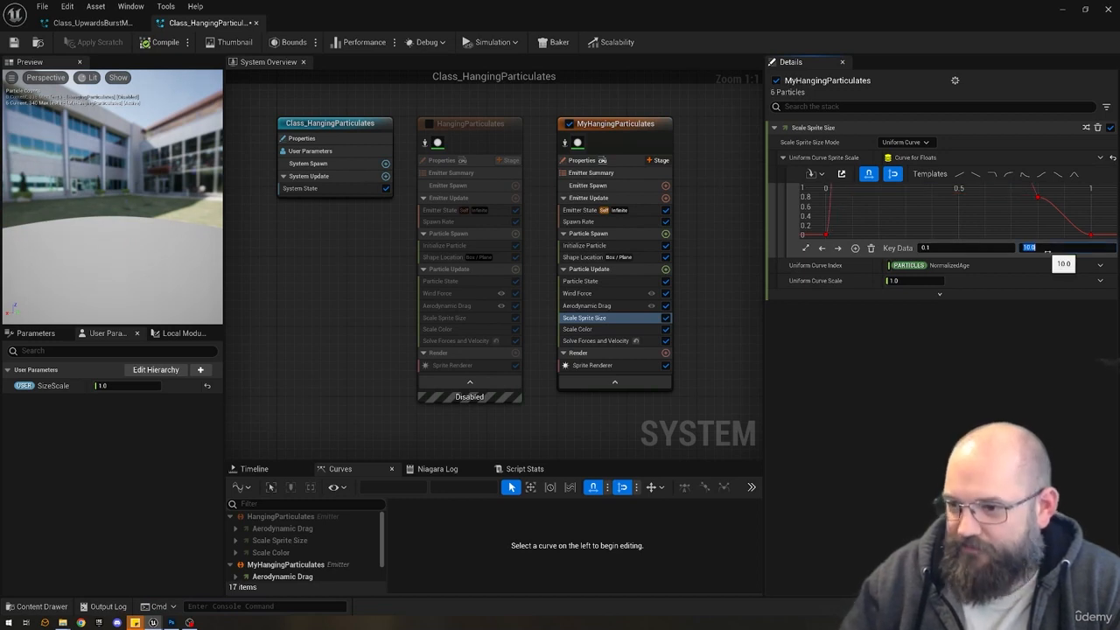
click(1055, 248)
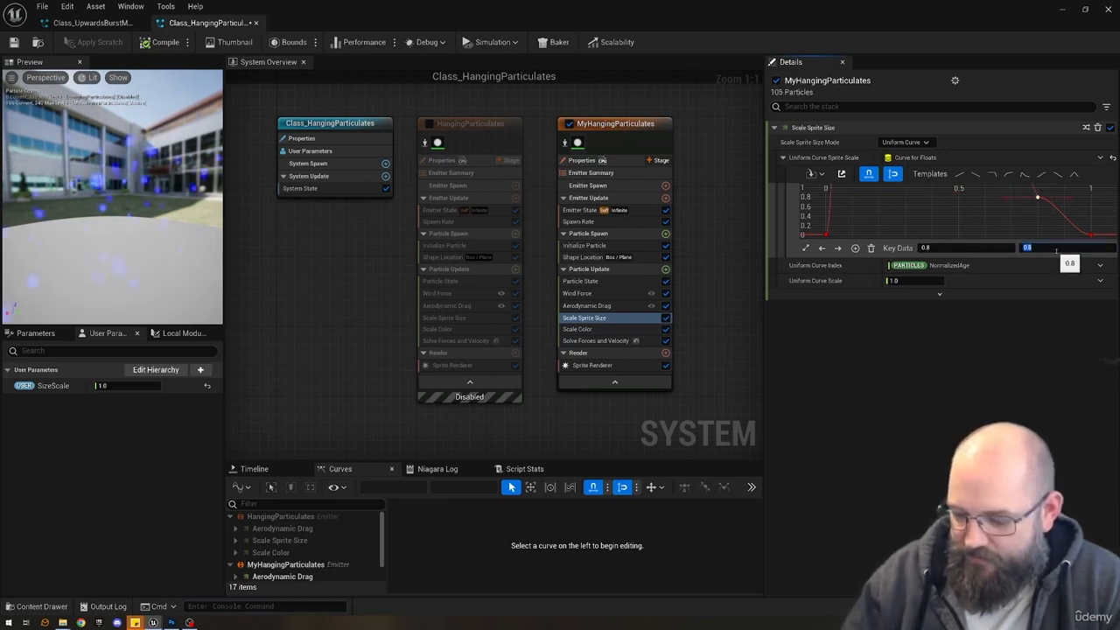
key(Return)
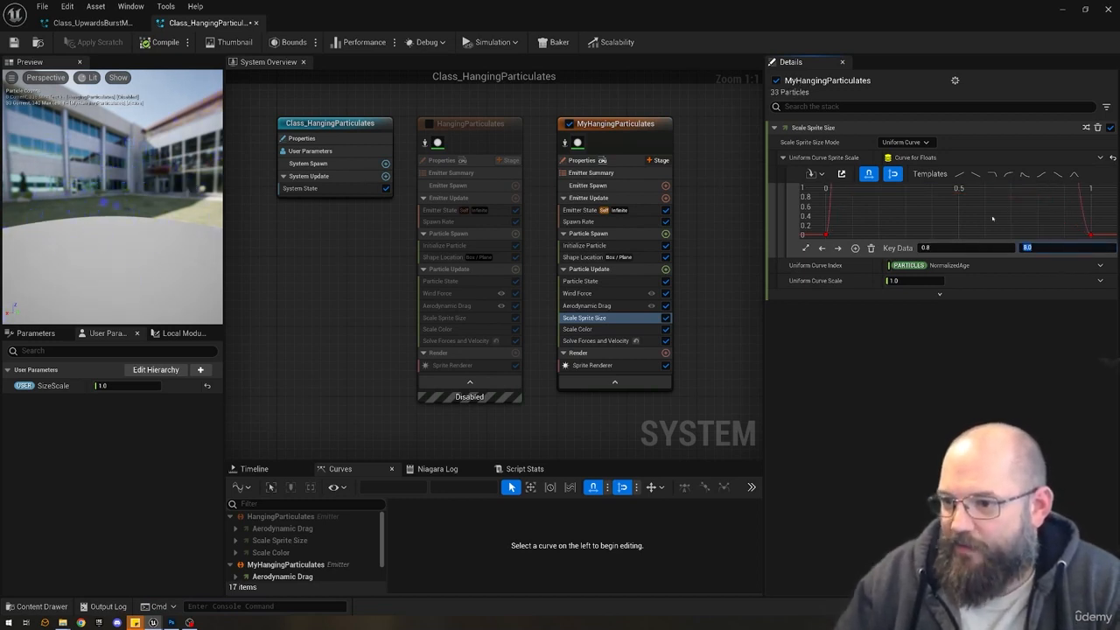
click(992, 218)
key(f)
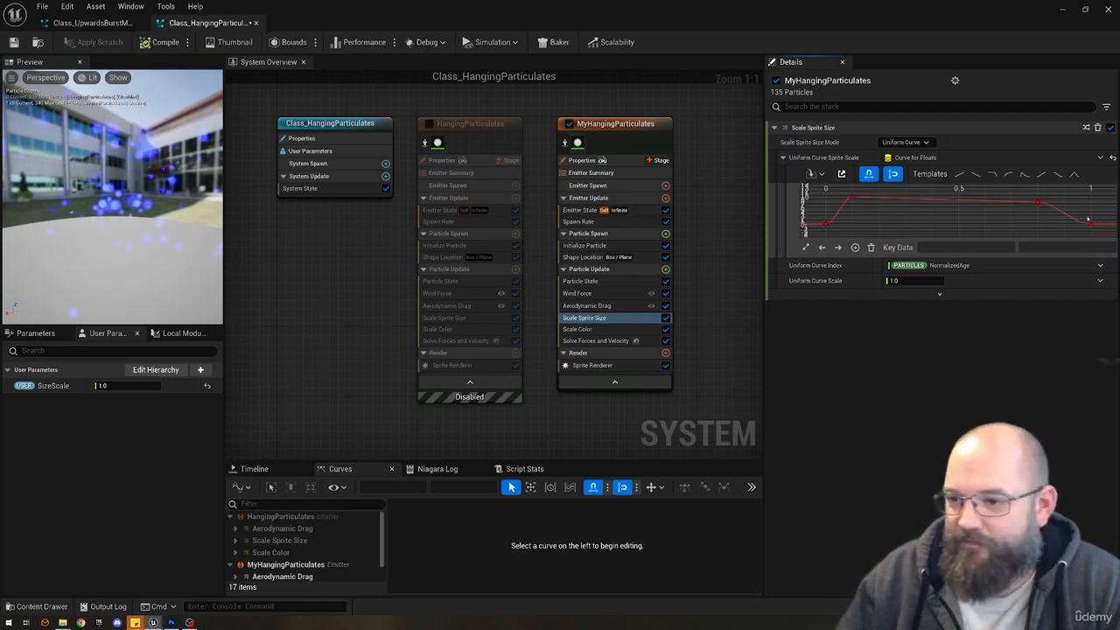
Try to change the values of the two raised Scale Sprite Size curve keys together.
drag(1059, 192, 789, 211)
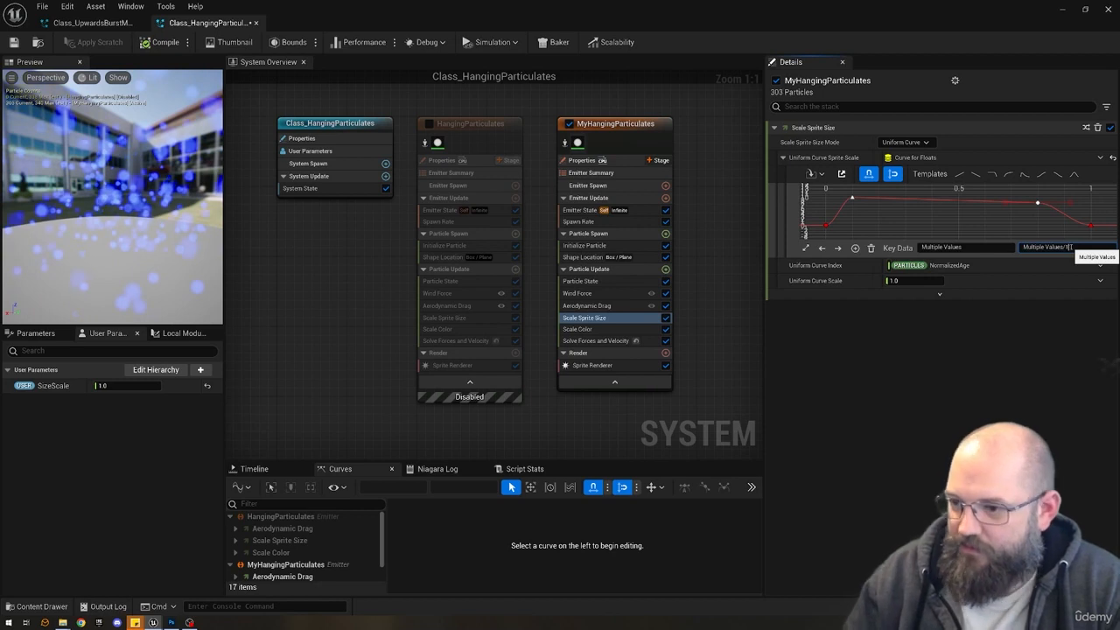
key(Return)
click(1050, 206)
Divide the value of the Scale Sprite Size curve's key at 0.8 by 10.
click(1037, 203)
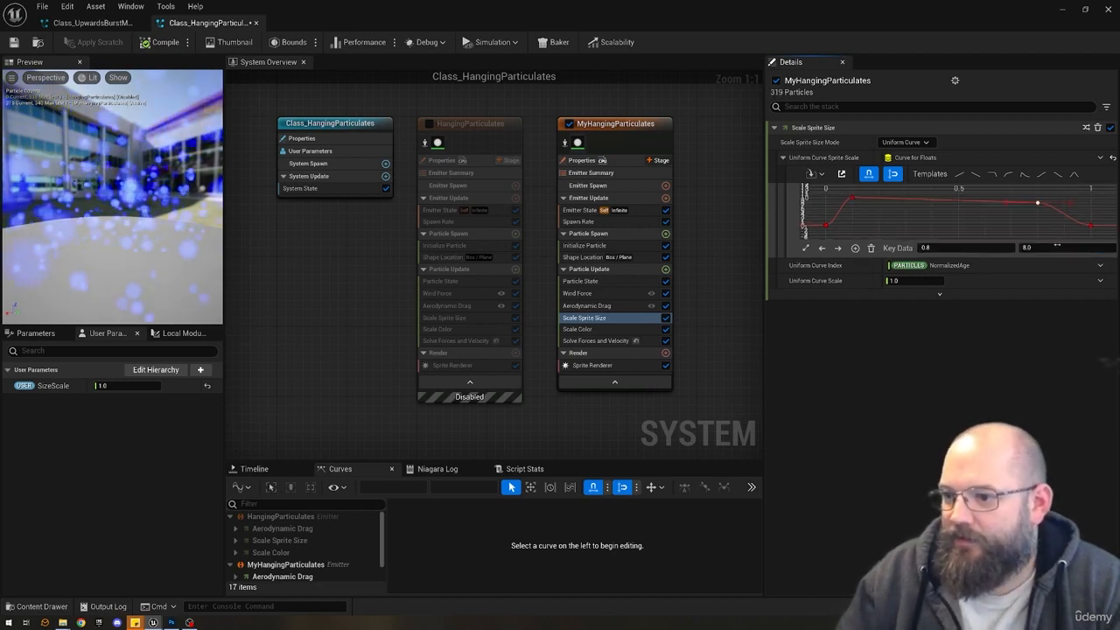
click(1056, 246)
key(Right)
text(*)
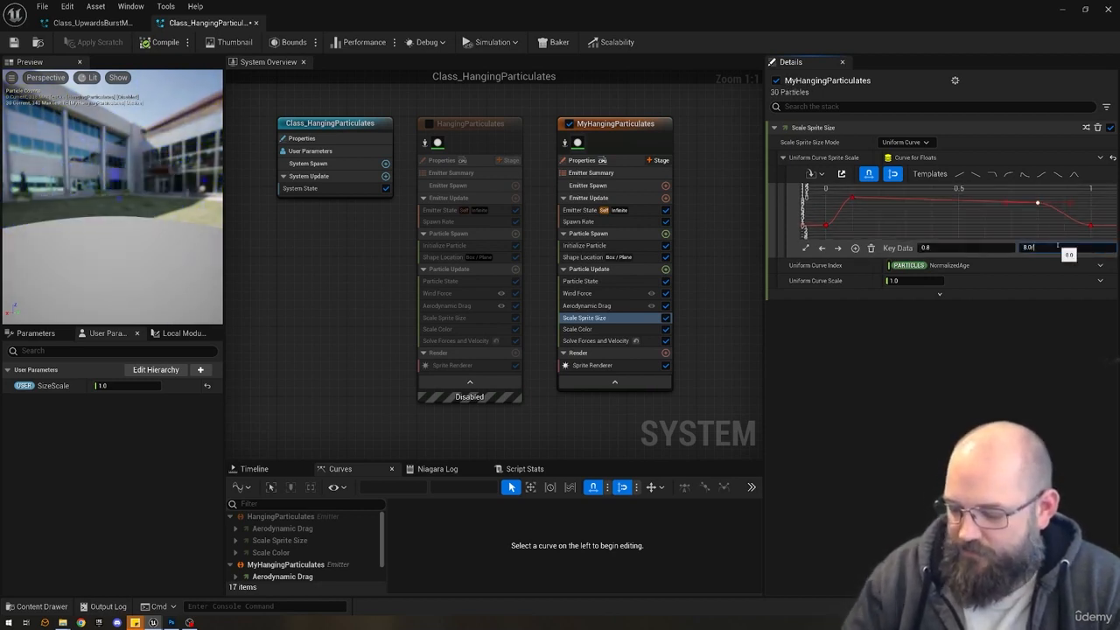
text(10)
key(Return)
Divide the value of the Scale Sprite Size curve's key at 0.1 by 10 and fit the curve in its view.
click(852, 198)
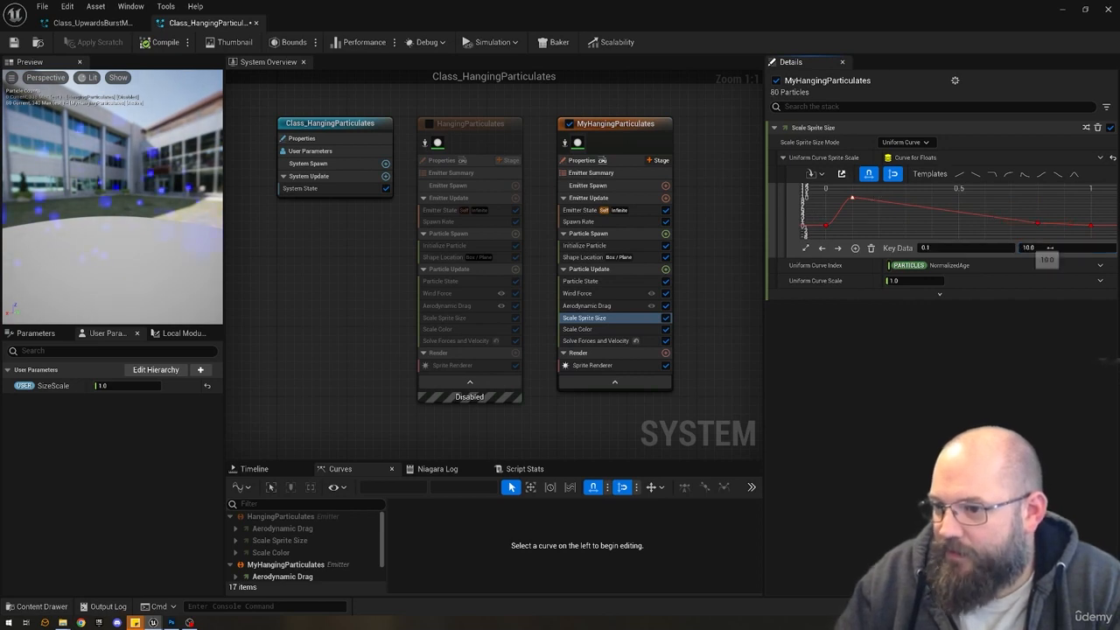
click(1058, 248)
key(Right)
text(/1)
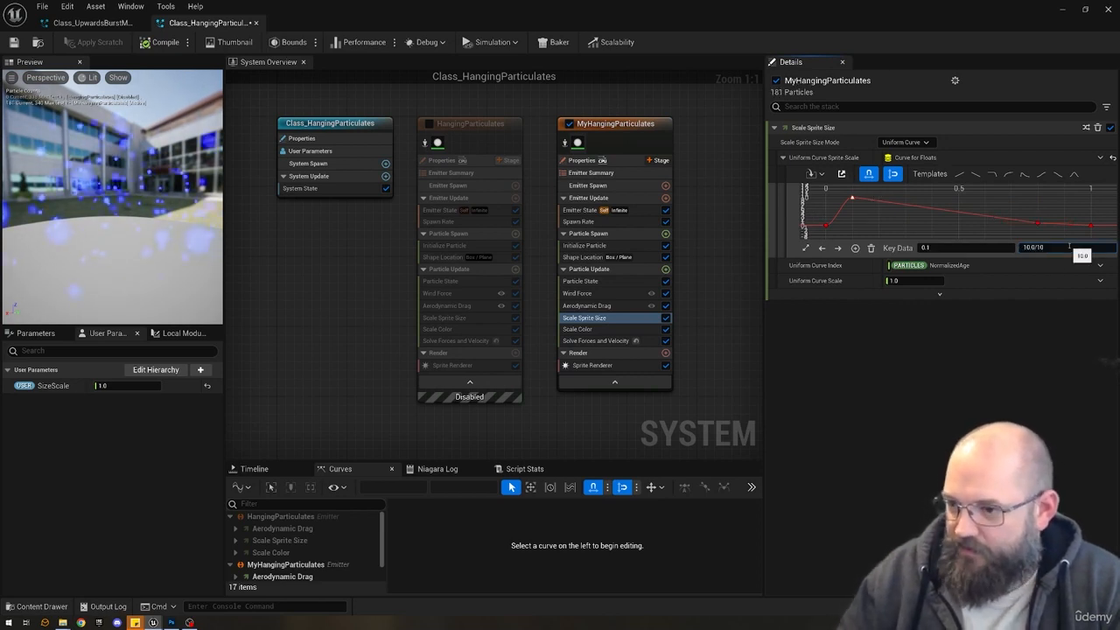
key(Return)
click(942, 211)
key(f)
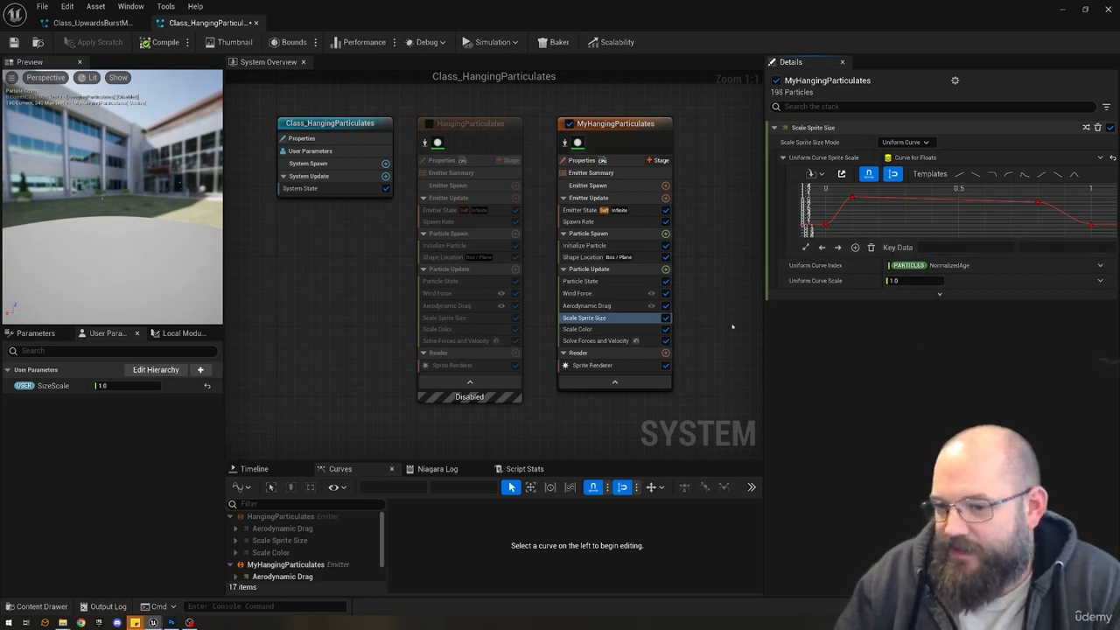
Link the Uniform Curve Scale of the MyHangingParticulates Scale Sprite Size module to the SizeScale user parameter.
click(596, 246)
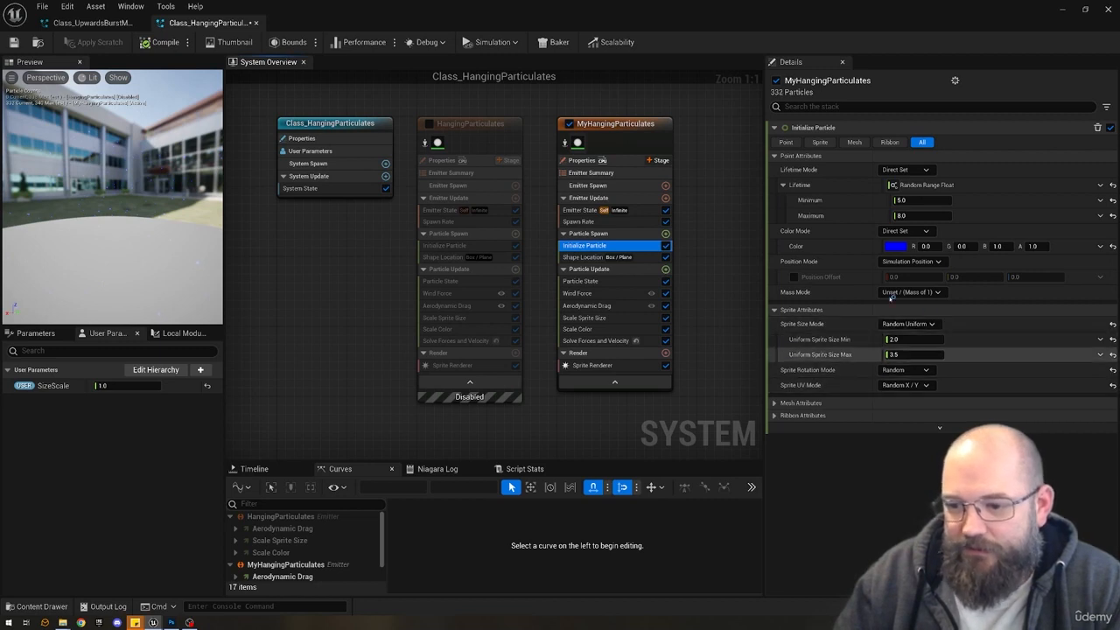
click(584, 317)
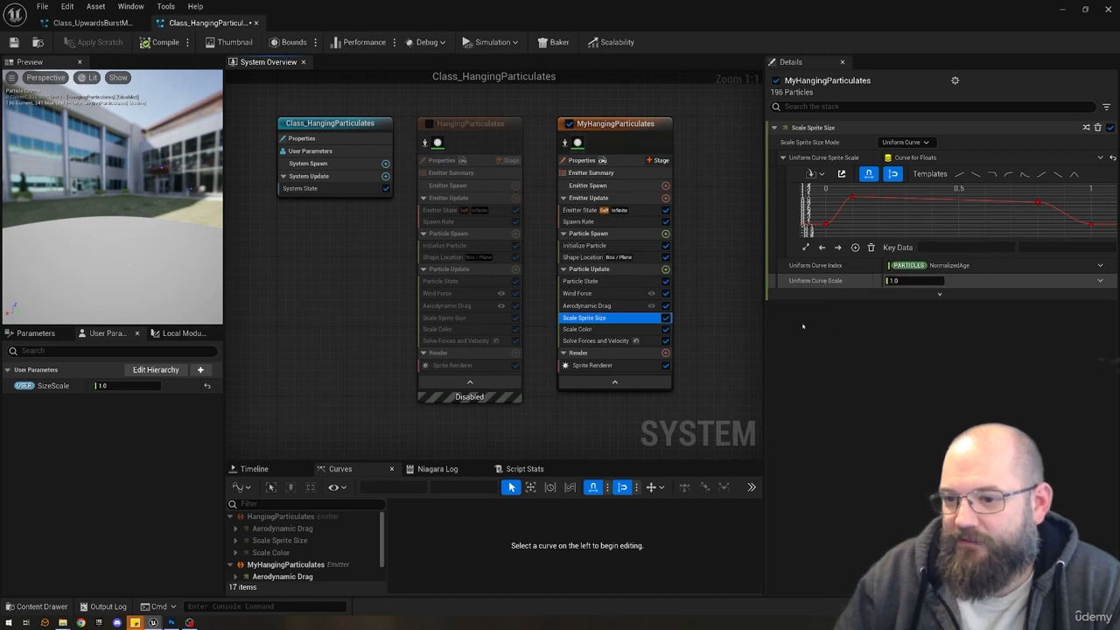
drag(53, 385, 941, 282)
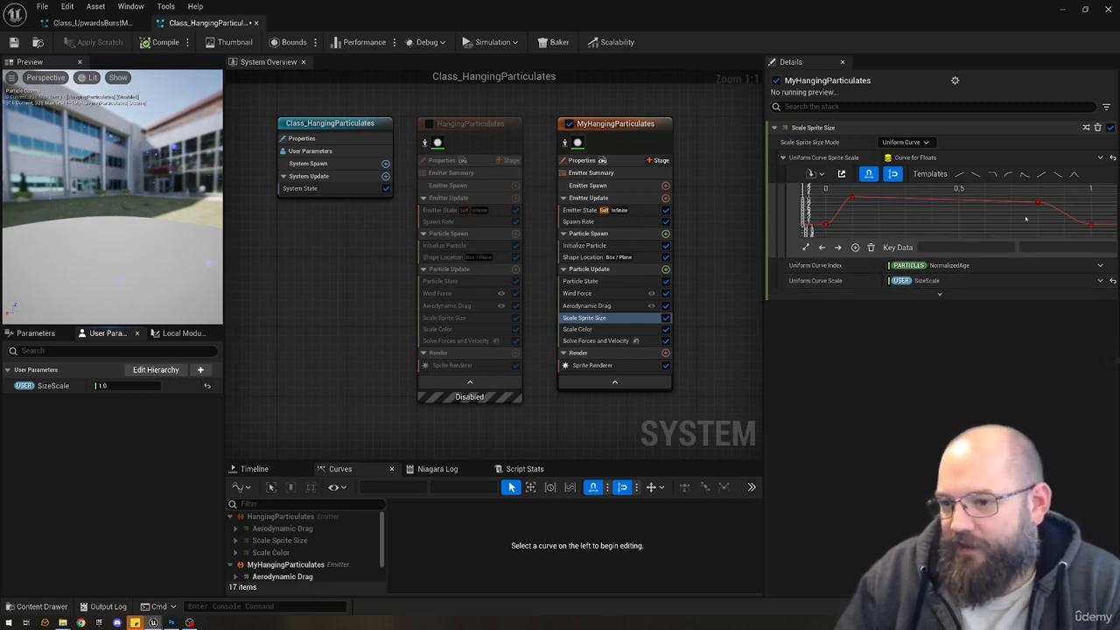
Test the SizeScale user parameter at 5 and 10 in the preview, and return it to 1.
click(126, 384)
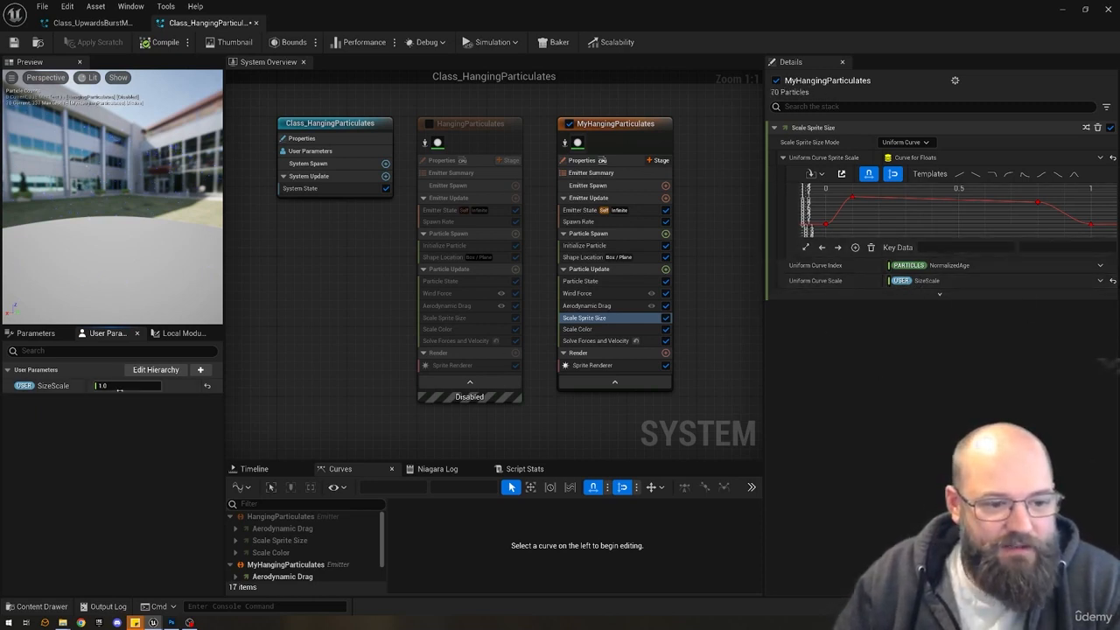
text(5)
key(Return)
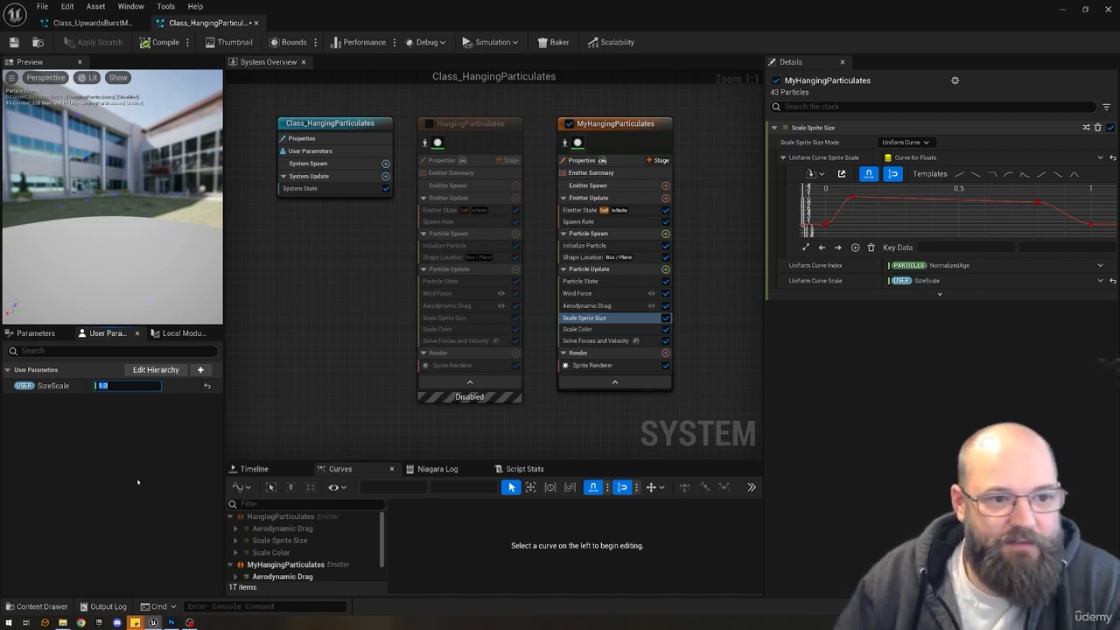
text(10)
key(Return)
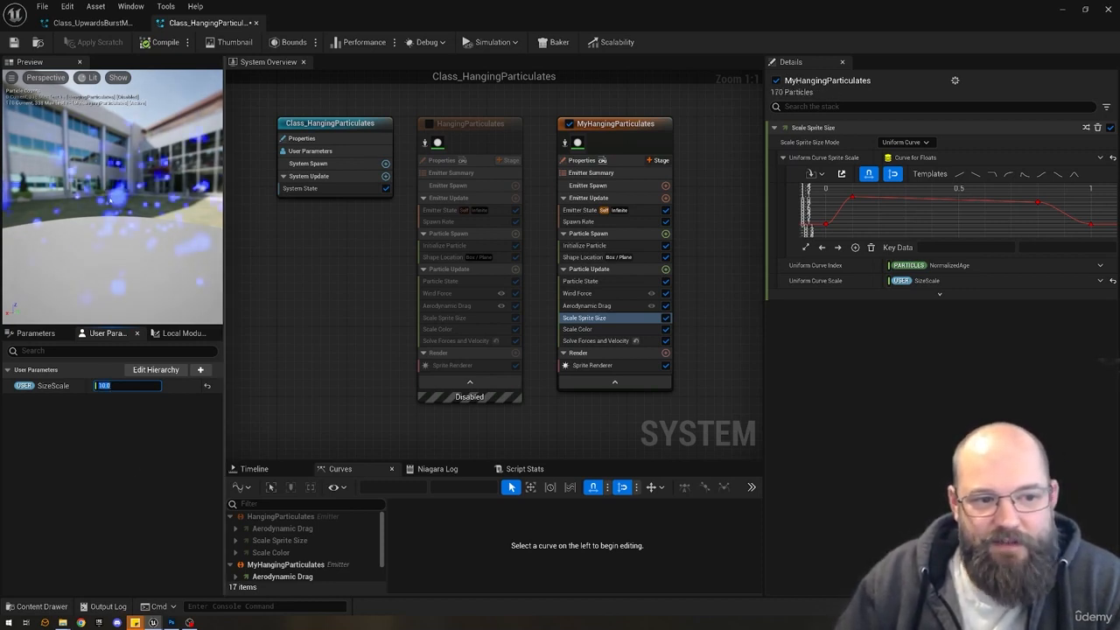
text(1)
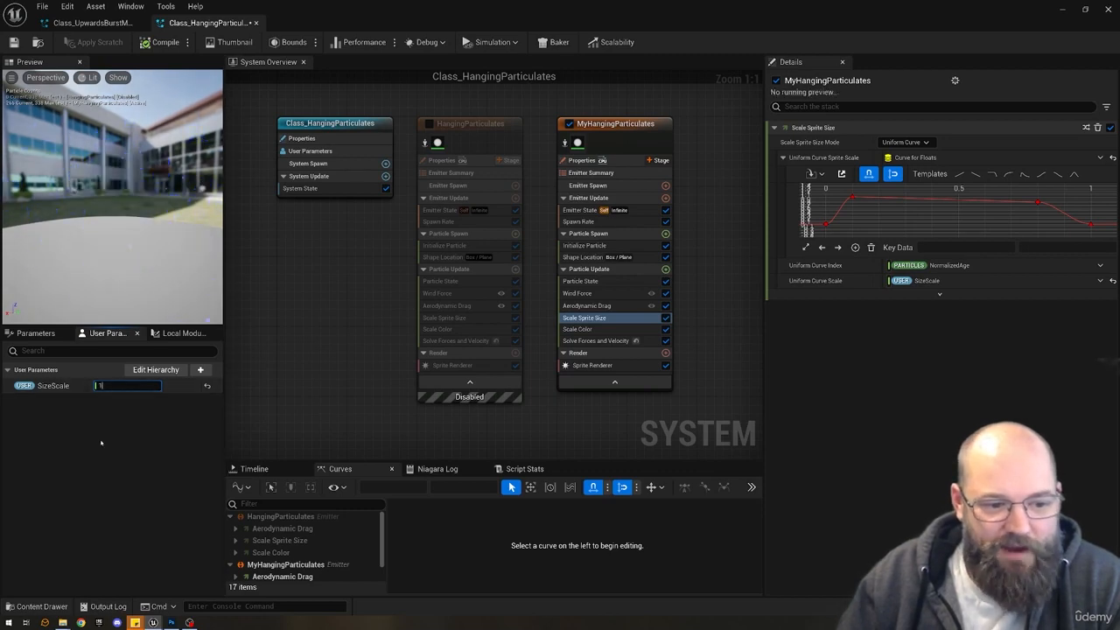
key(Return)
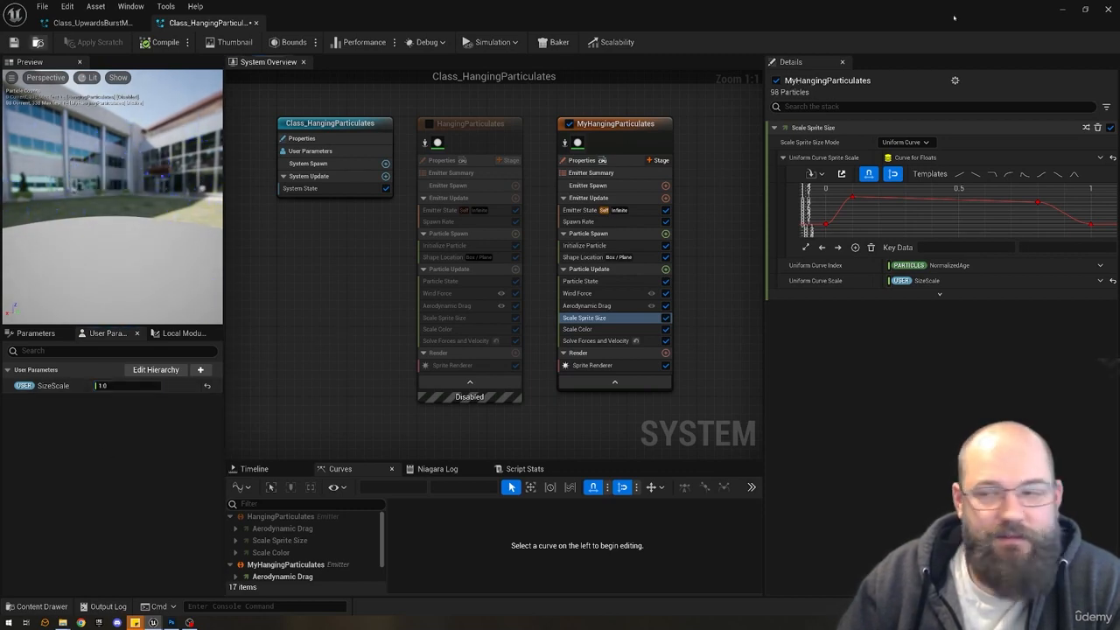
Return to the level, try copying the 04_HangingParticulates Niagara component along X, and undo the copy.
click(1062, 10)
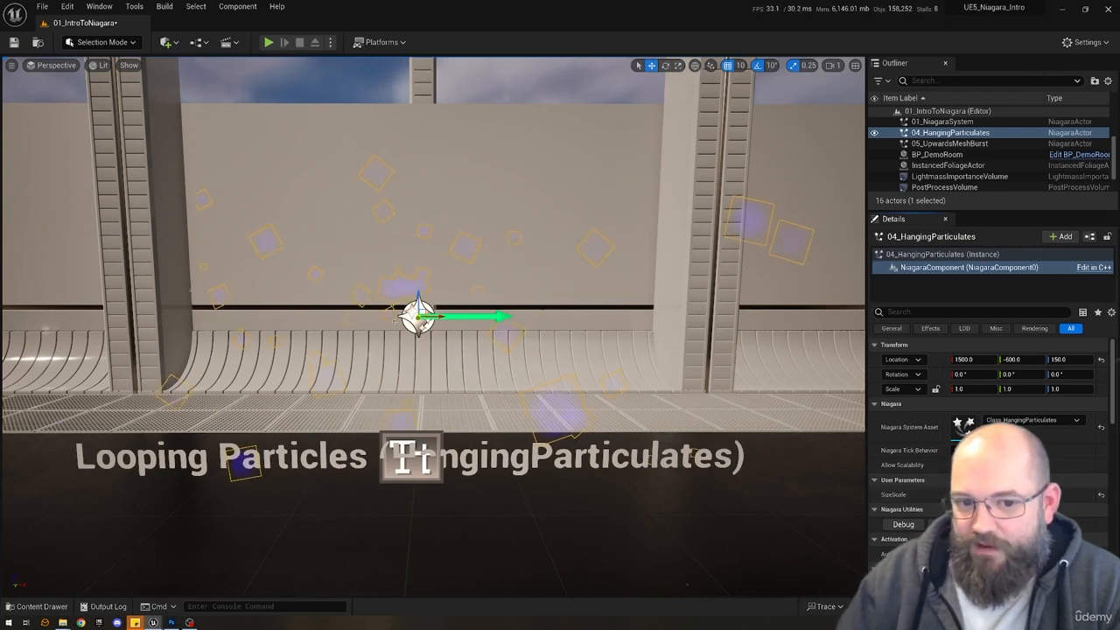
alt+drag(440, 317, 513, 318)
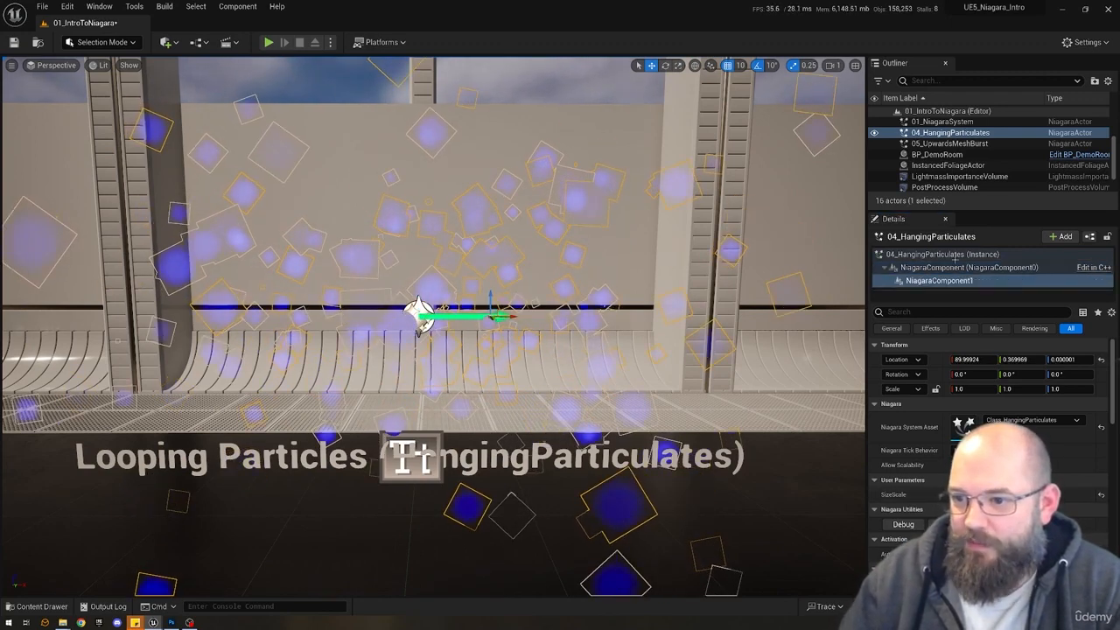
key(ctrl+z)
Duplicate the whole 04_HangingParticulates actor and place the copy beside the original at X 1630.
click(952, 133)
click(951, 121)
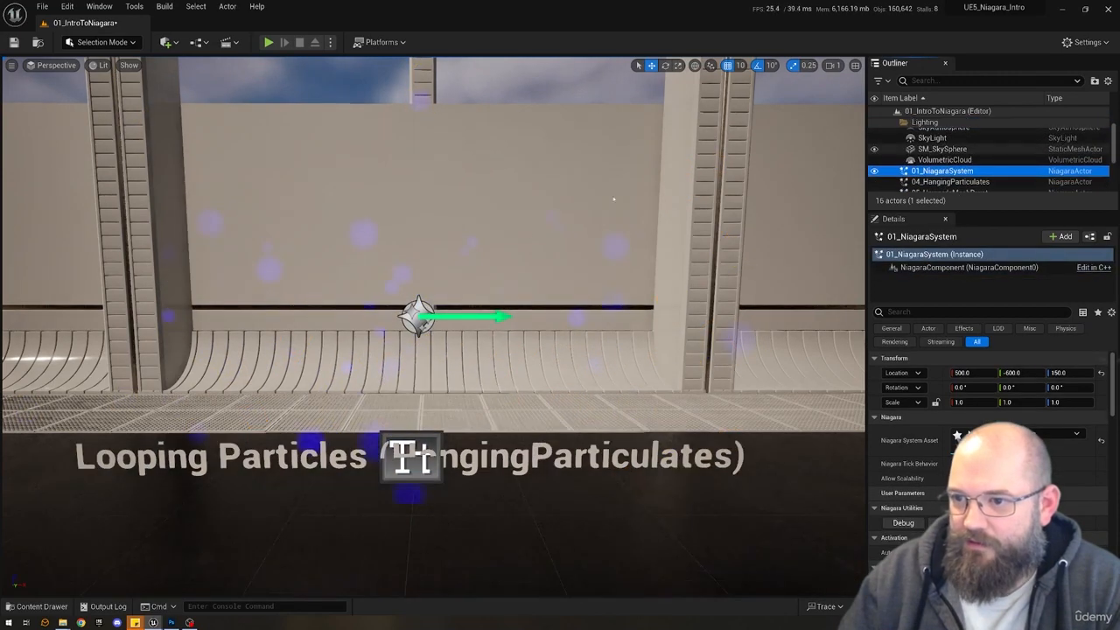
click(927, 182)
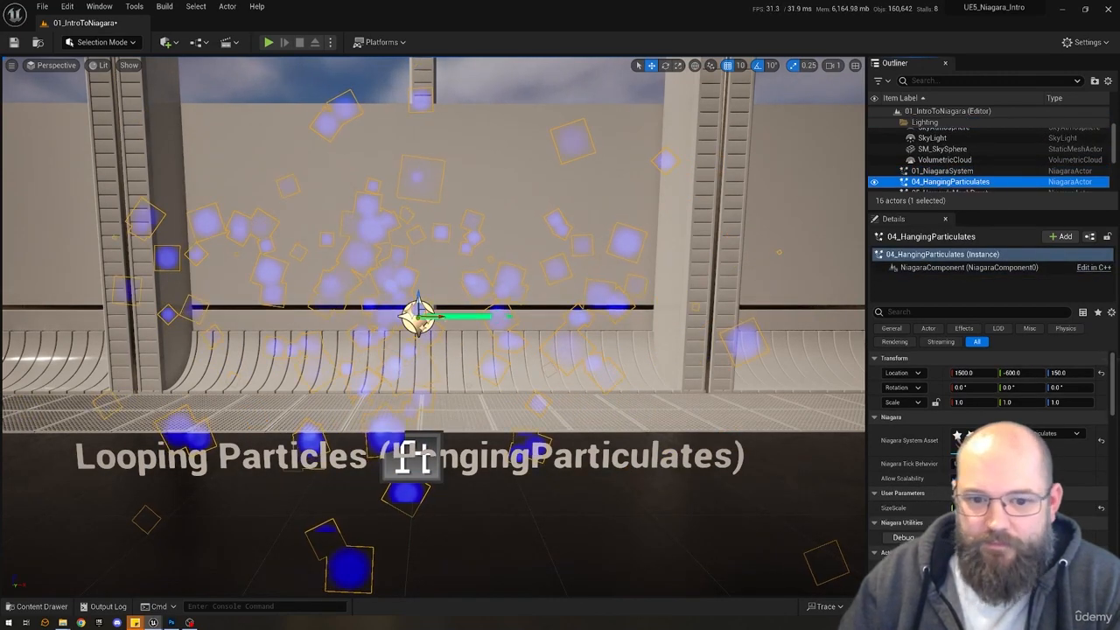
key(ctrl+d)
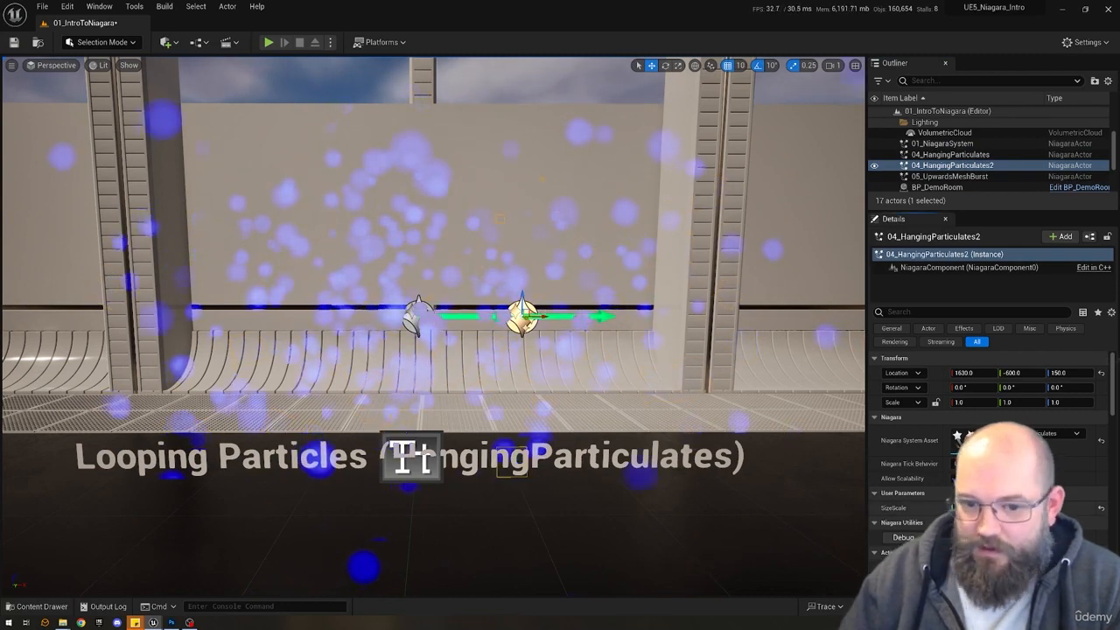
Compare the particles of the two HangingParticulates actors in the level, with and without the selection outlines.
key(Escape)
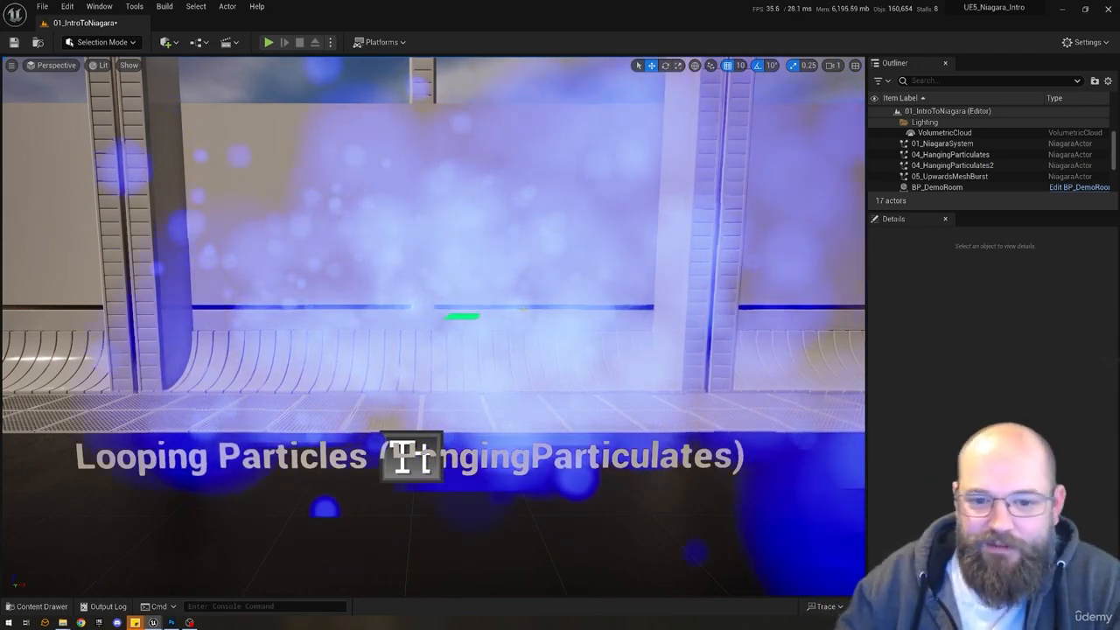
click(404, 455)
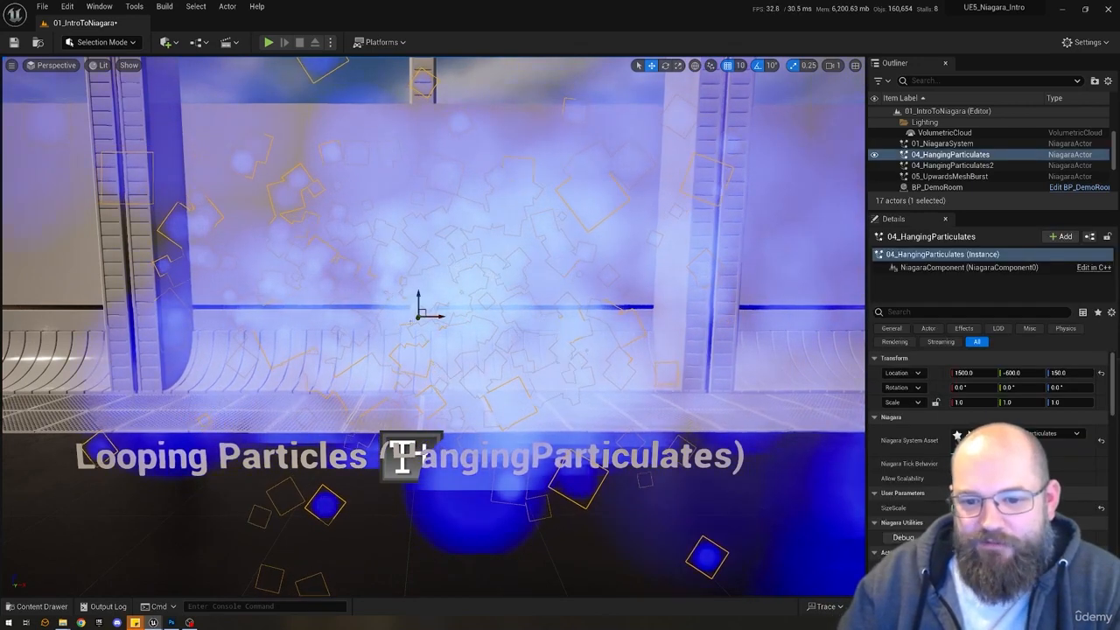
key(Escape)
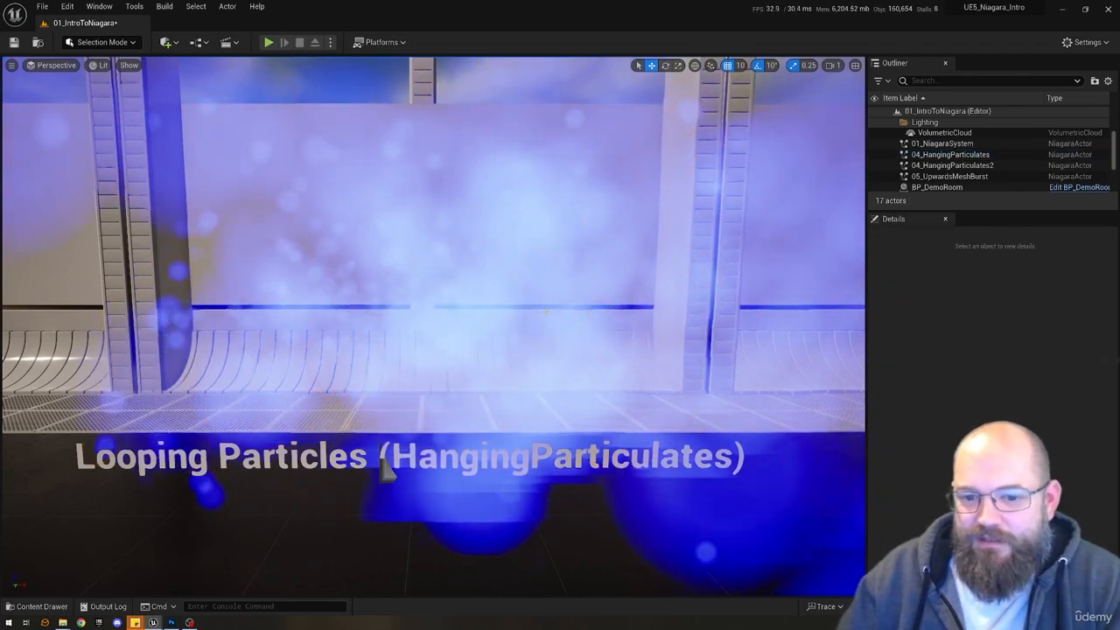
click(385, 468)
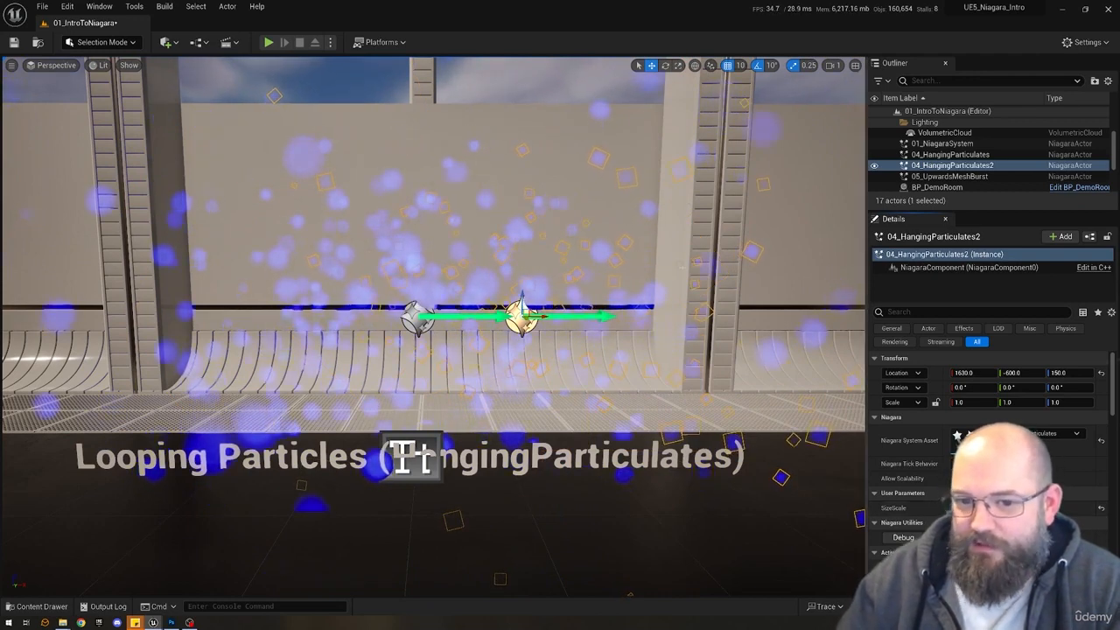
Delete the duplicated 04_HangingParticulates2 actor and check the original's particles in game view.
mouse_move(514, 269)
right_down()
mouse_move(506, 252)
mouse_move(519, 290)
right_up()
key(Delete)
click(514, 269)
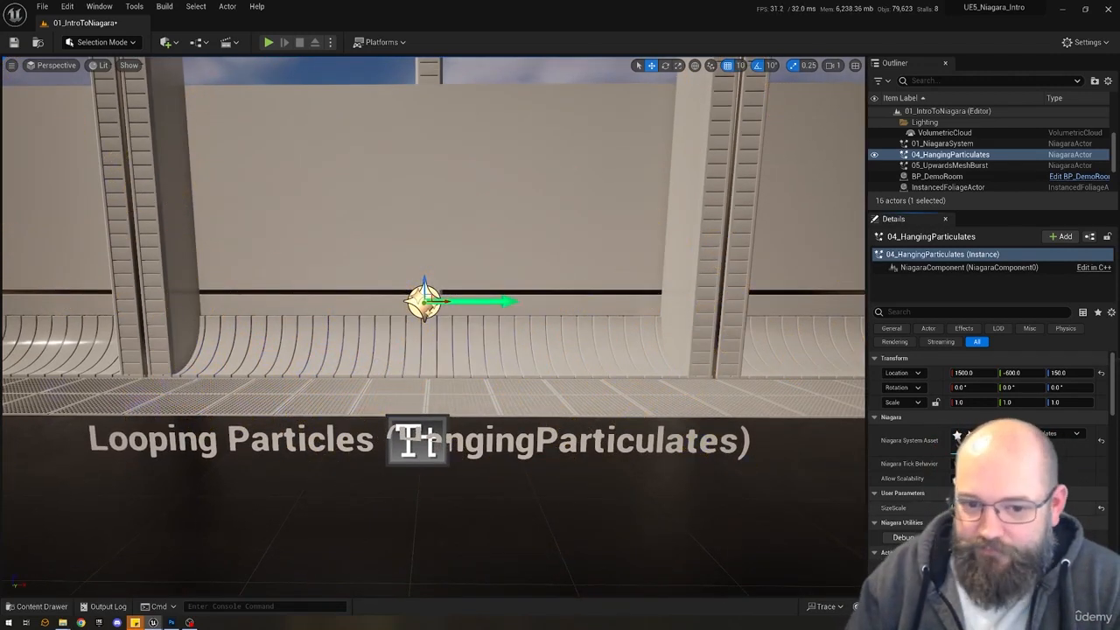
key(g)
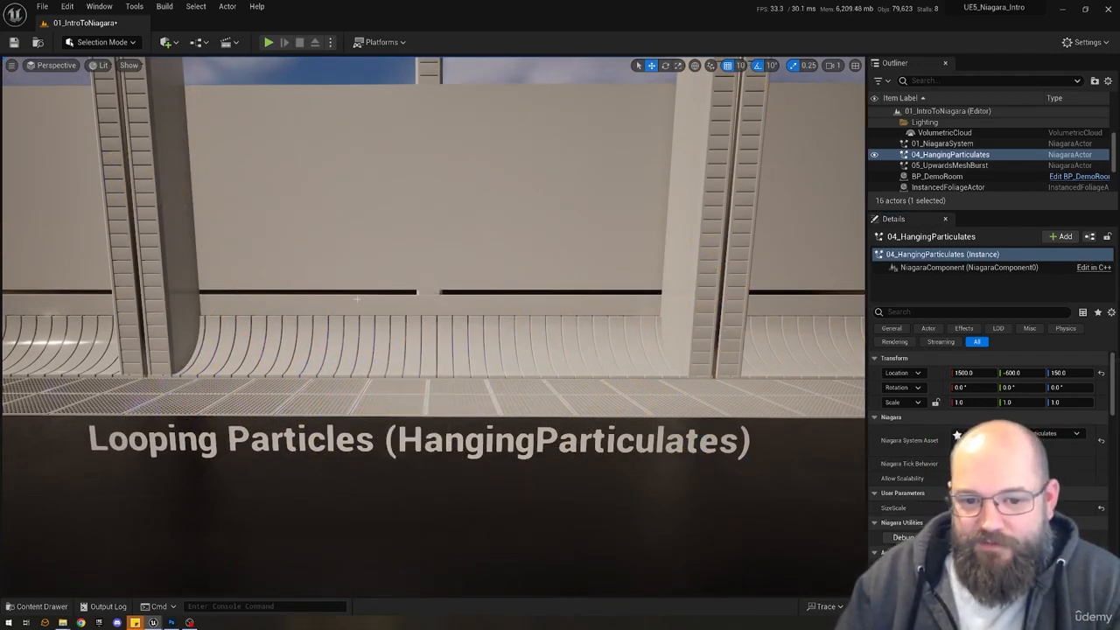
key(g)
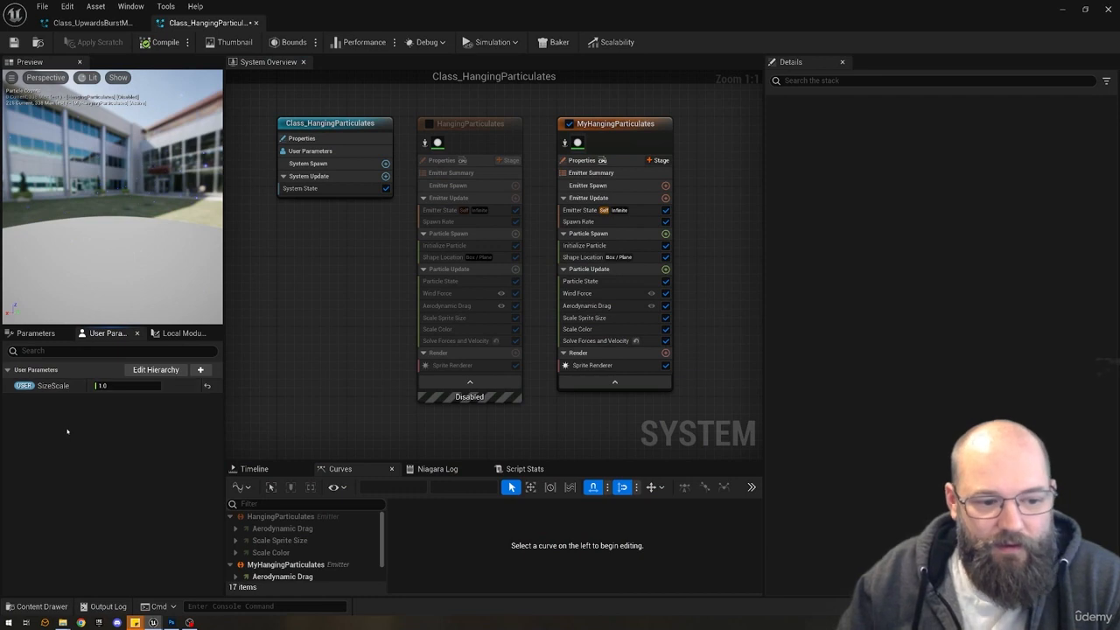
Reset the Uniform Curve Scale of the MyHangingParticulates Scale Sprite Size module to its default.
click(603, 329)
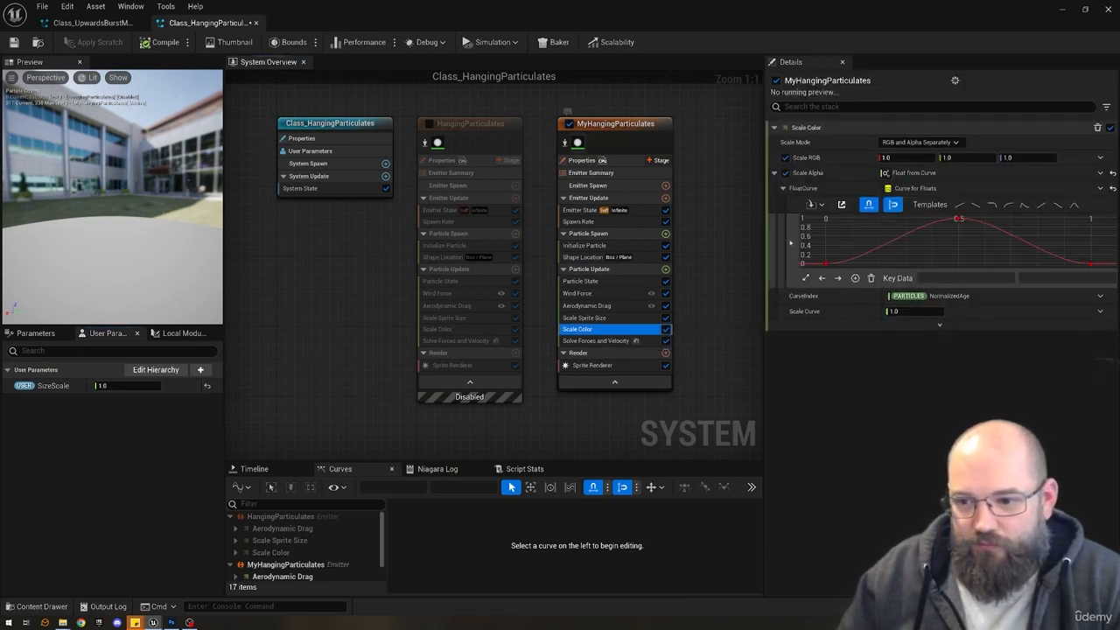
click(601, 317)
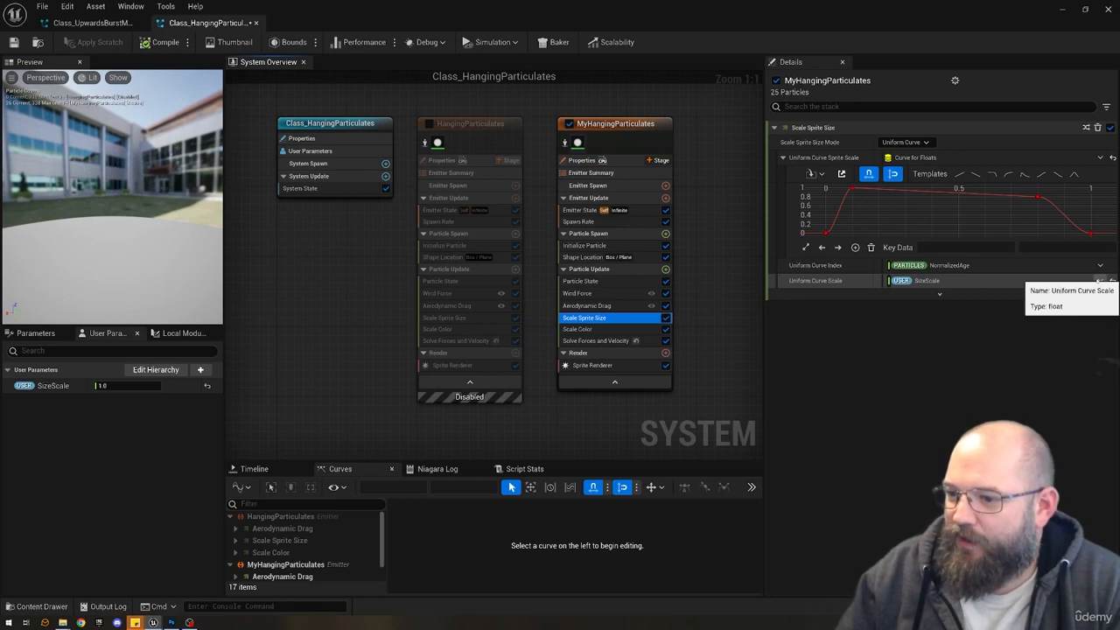
click(1111, 280)
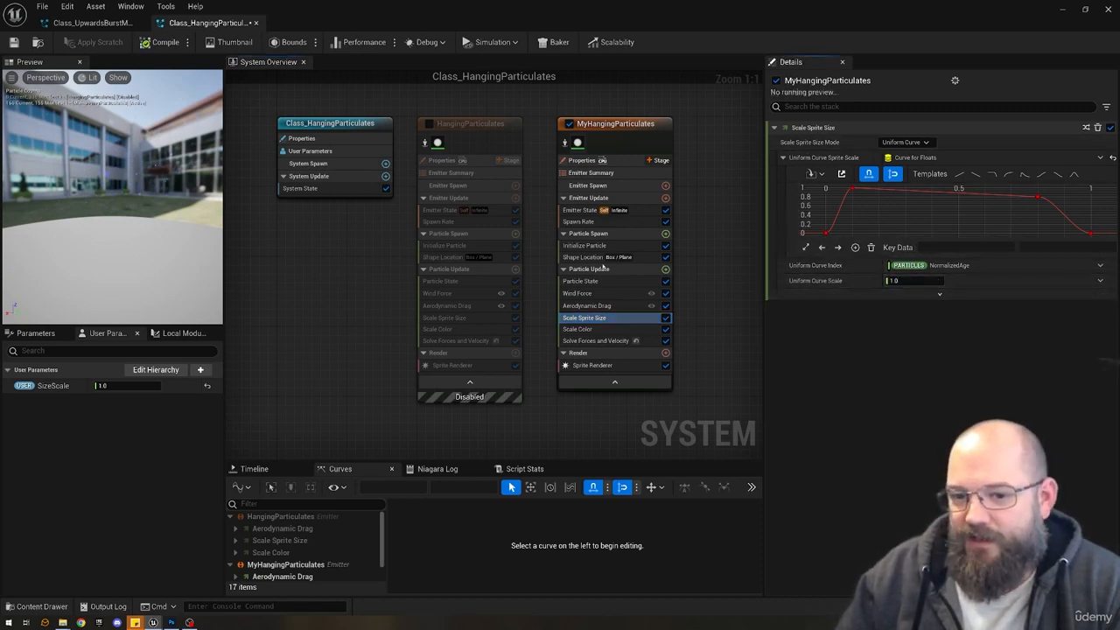
In MyHangingParticulates' Initialize Particle module, set Sprite Size Mode to Uniform and make Uniform Sprite Size a Multiply Float input.
click(585, 245)
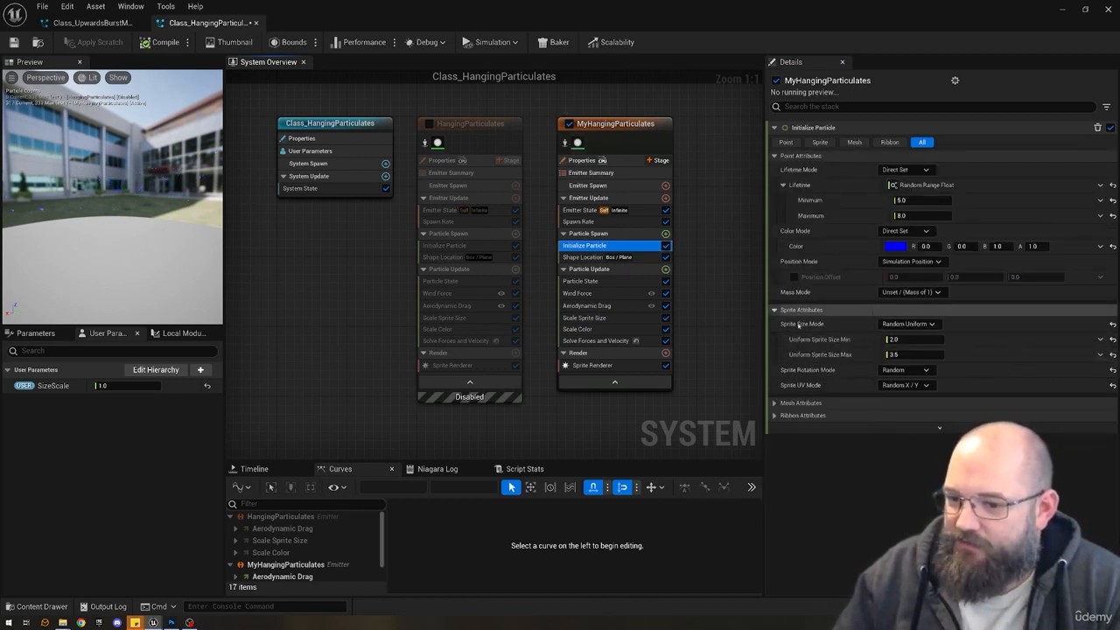
click(908, 324)
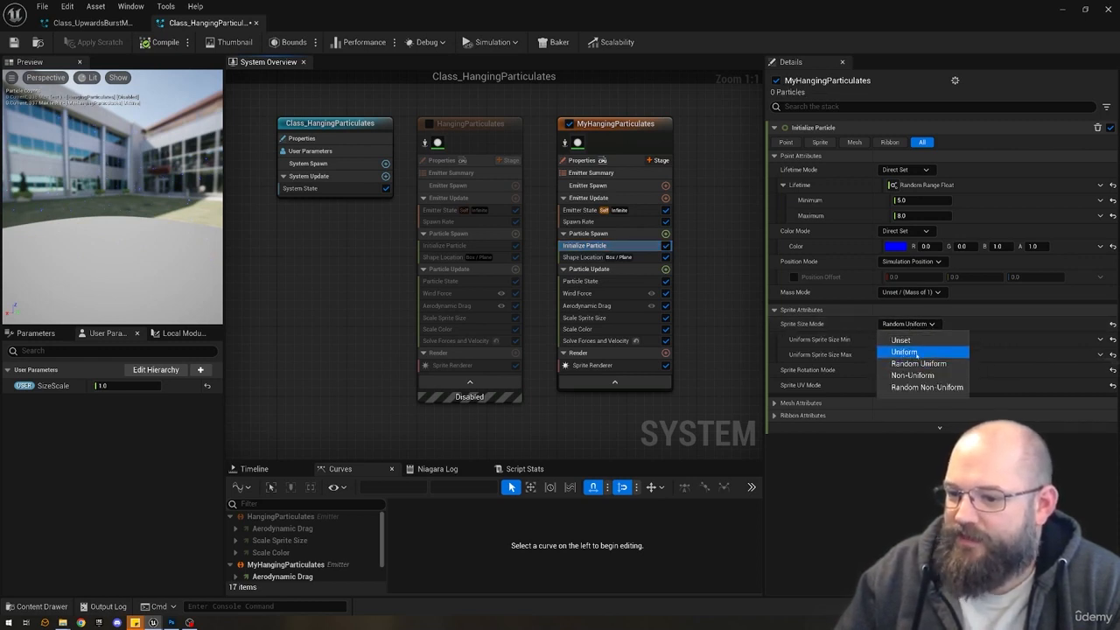
key(Escape)
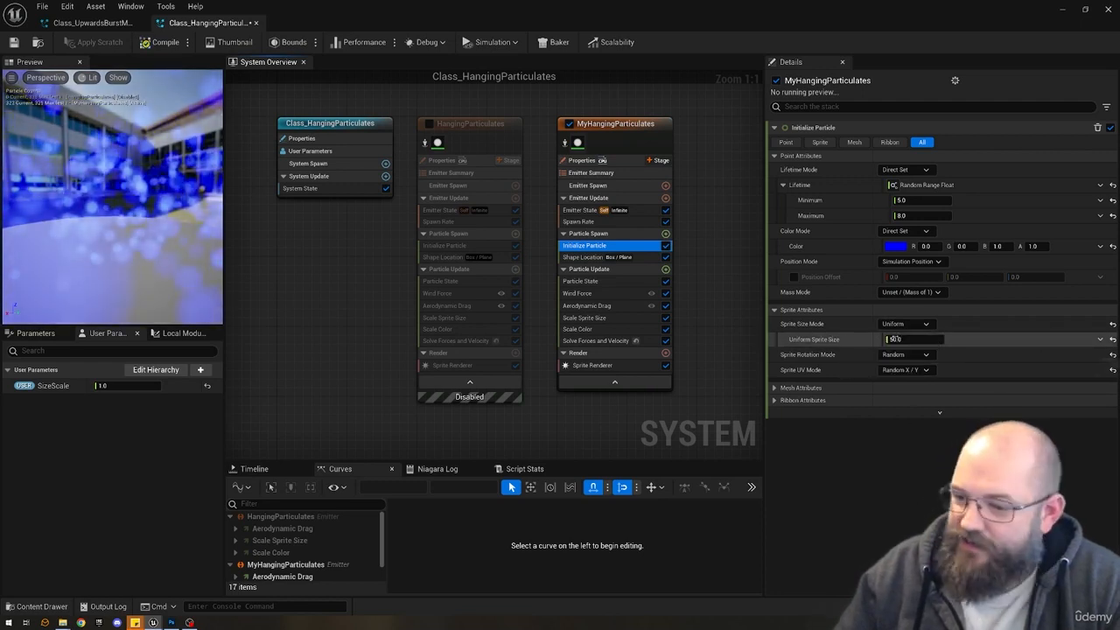
click(1100, 339)
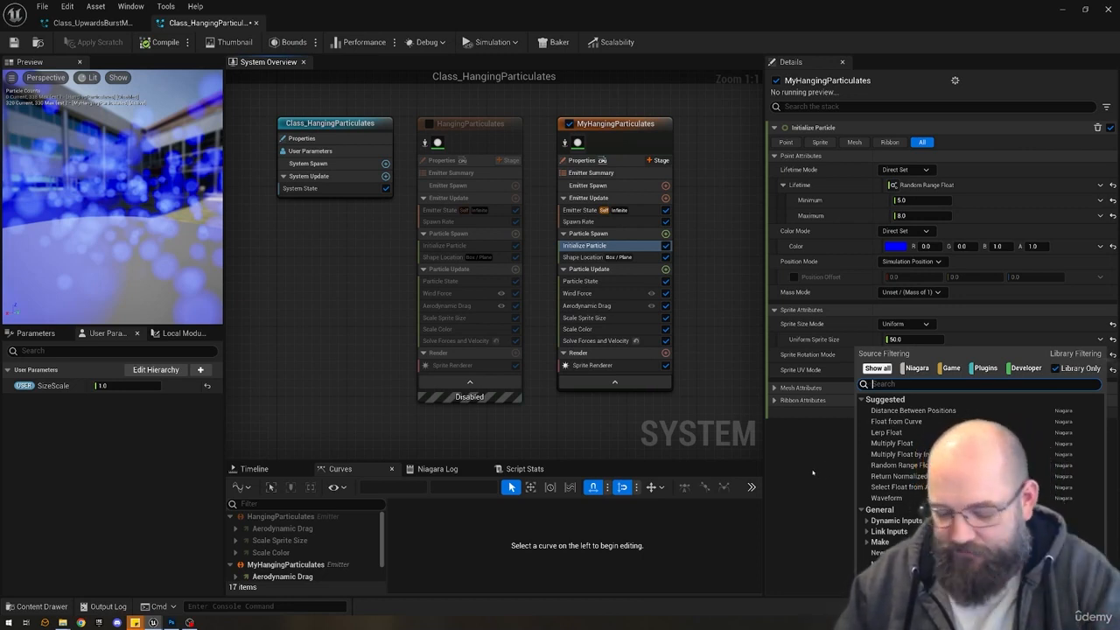
text(float)
key(Down)
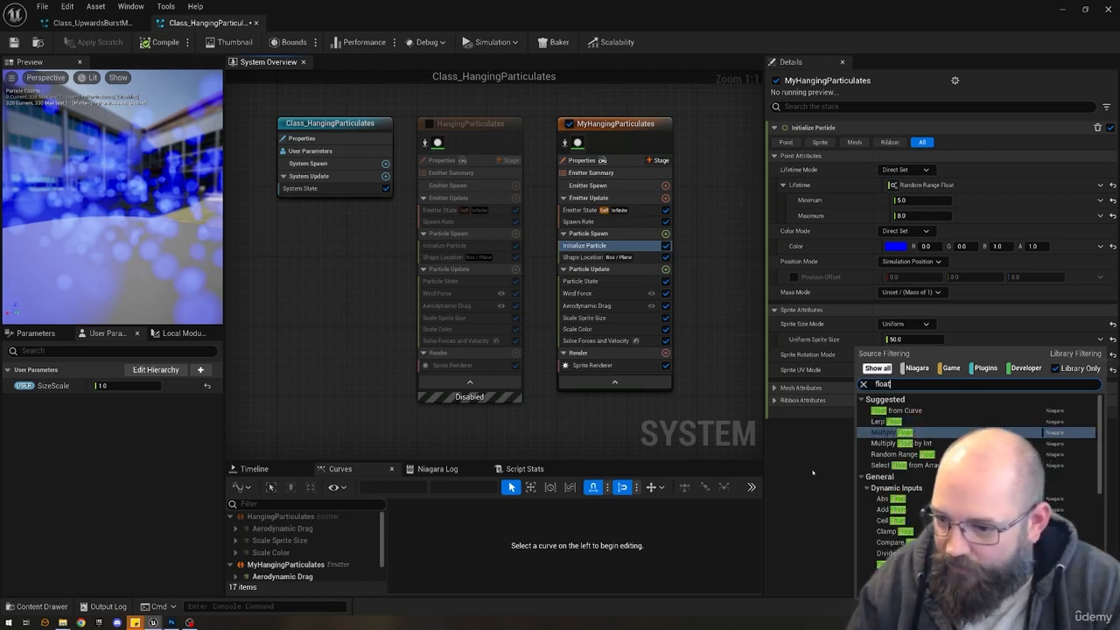
key(Return)
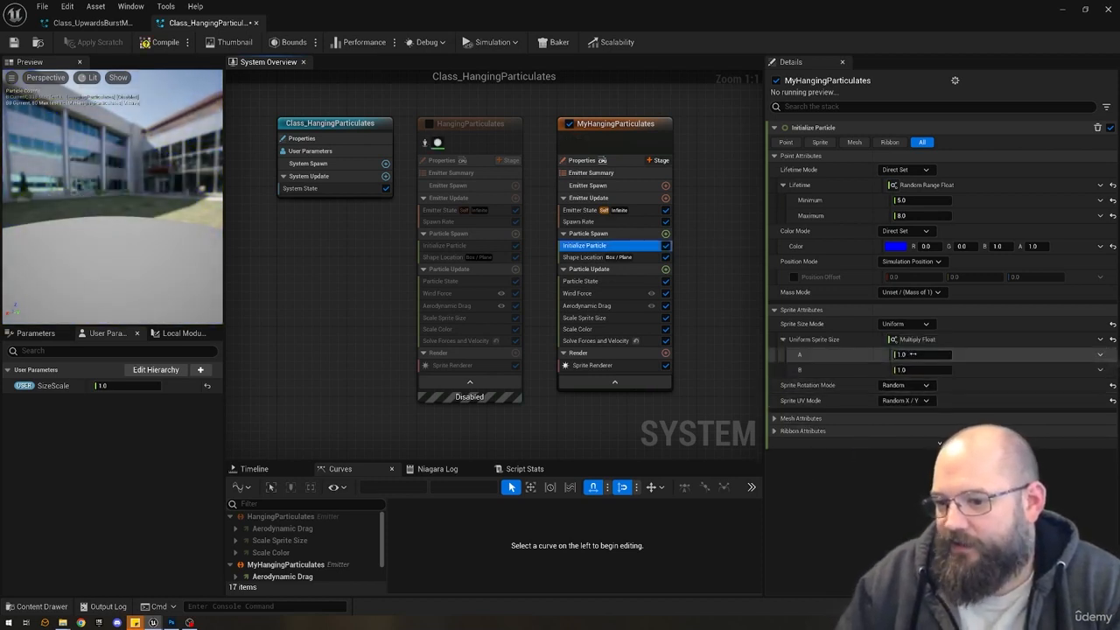
Make input A of the Uniform Sprite Size multiplication a Random Range Float.
click(1100, 354)
text(random)
key(Return)
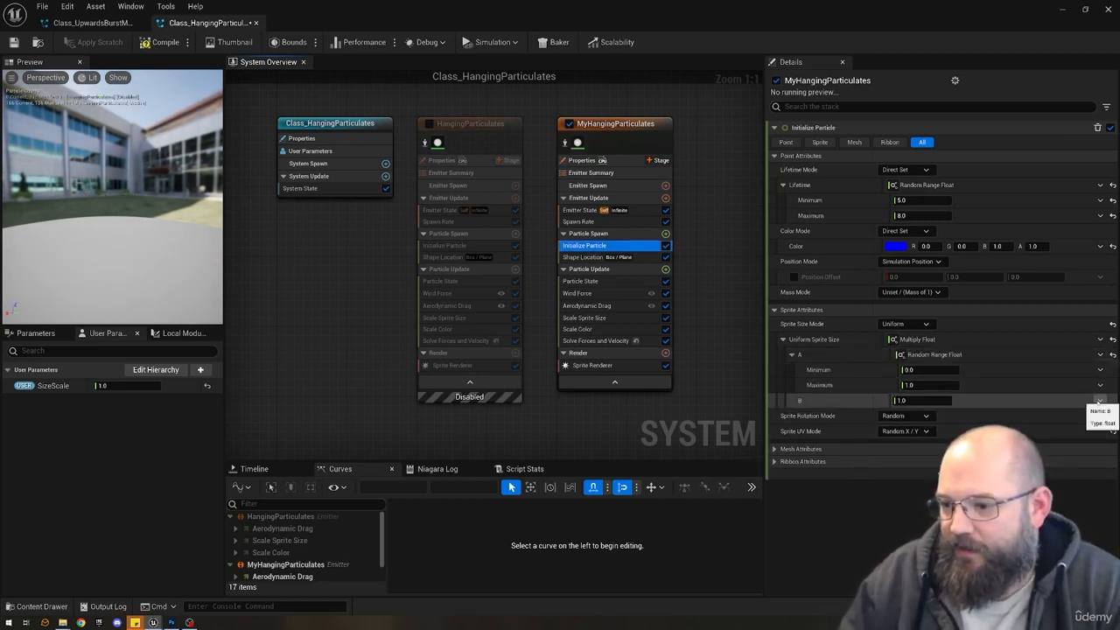
Link input B of the multiplication to the SizeScale user parameter and set A's random range to Minimum 2.5 and Maximum 3.5.
click(1100, 399)
text(size)
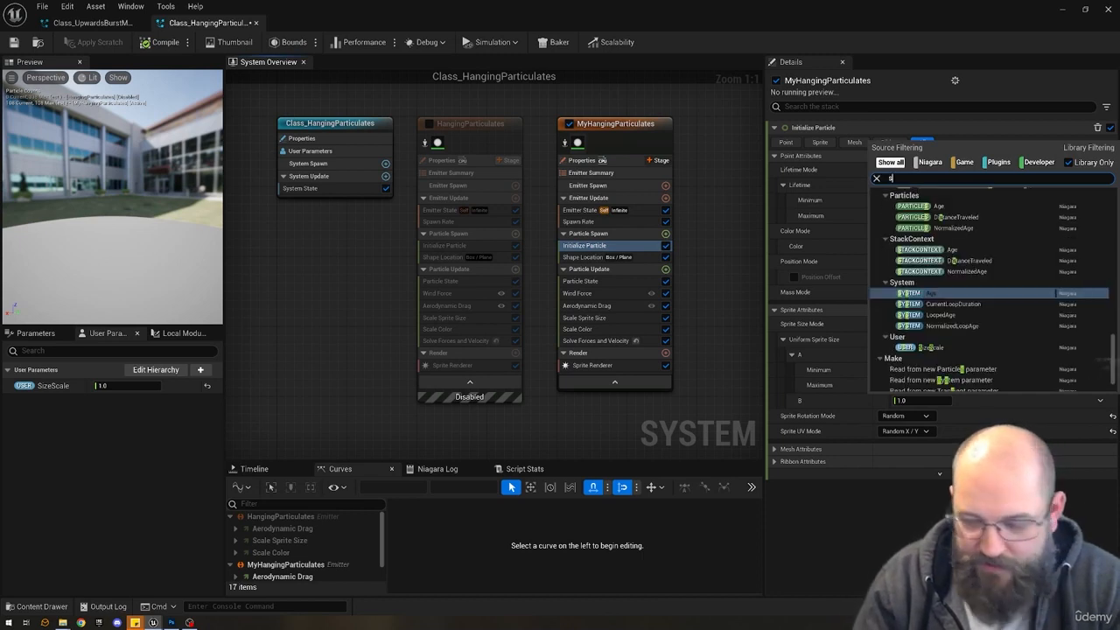
key(Down)
key(Down)
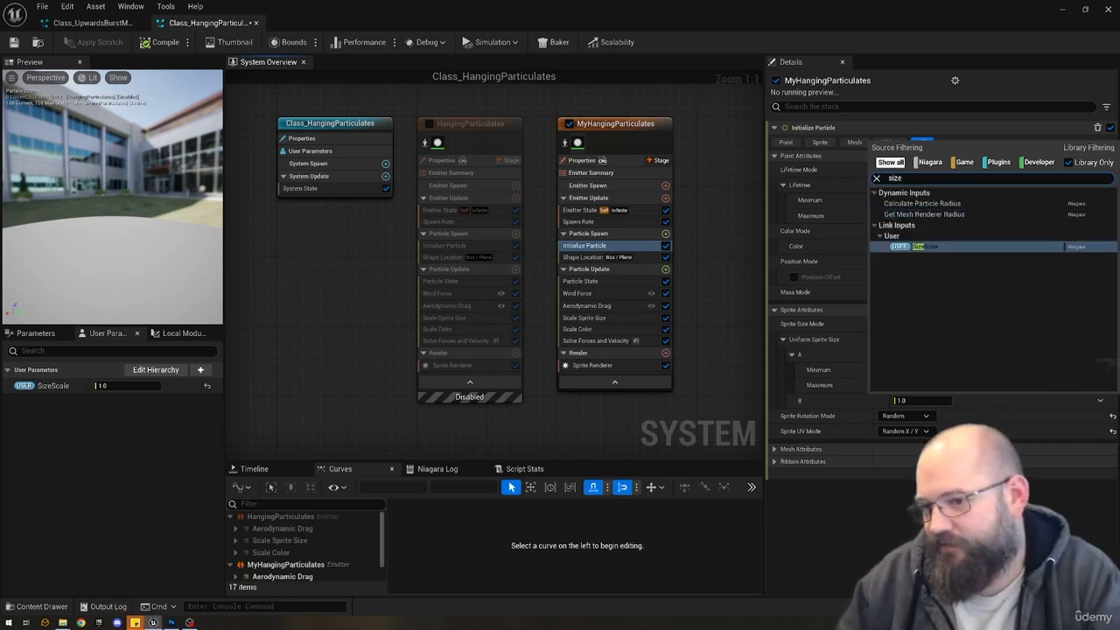
click(936, 246)
click(927, 369)
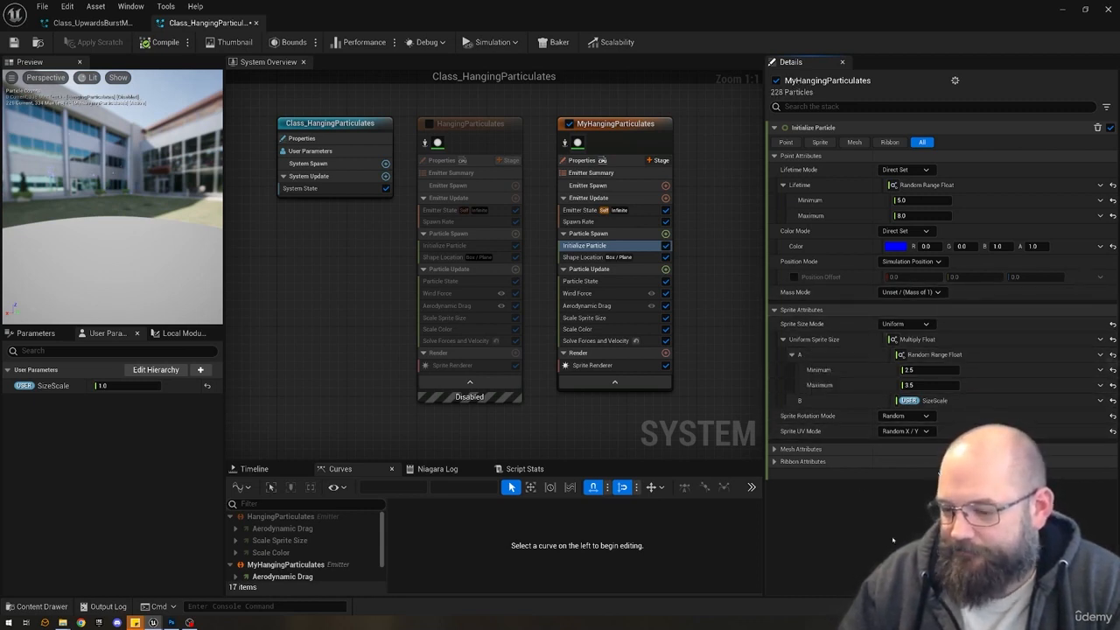
Review the Scale Color and Scale Sprite Size module settings of MyHangingParticulates.
click(602, 329)
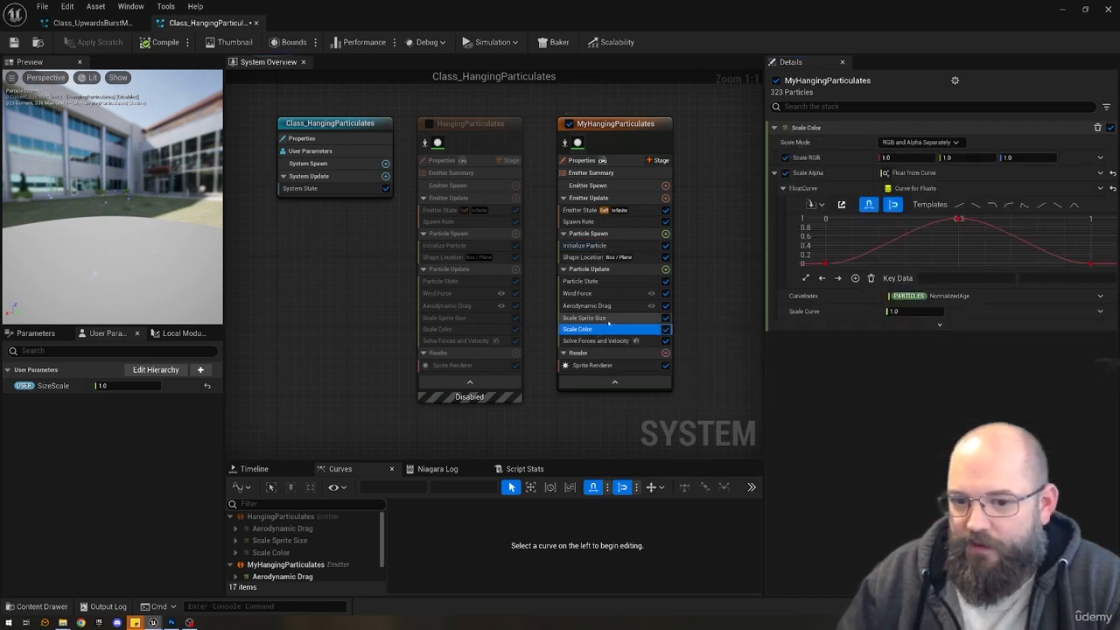
click(584, 317)
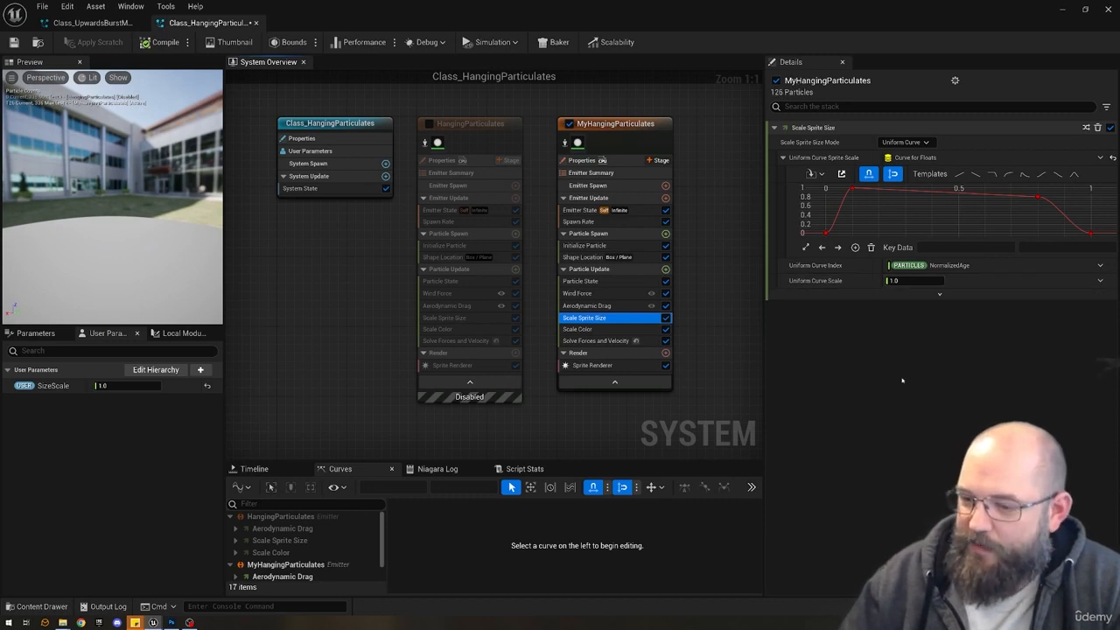
Review the sprite size settings in the Initialize Particle module of MyHangingParticulates.
click(914, 280)
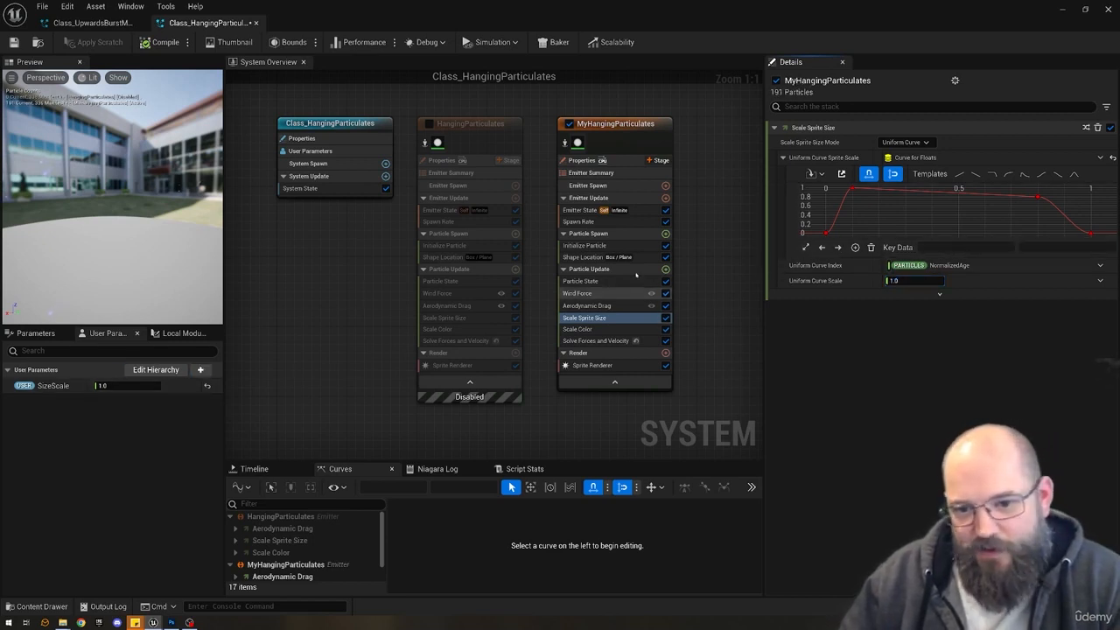
click(595, 246)
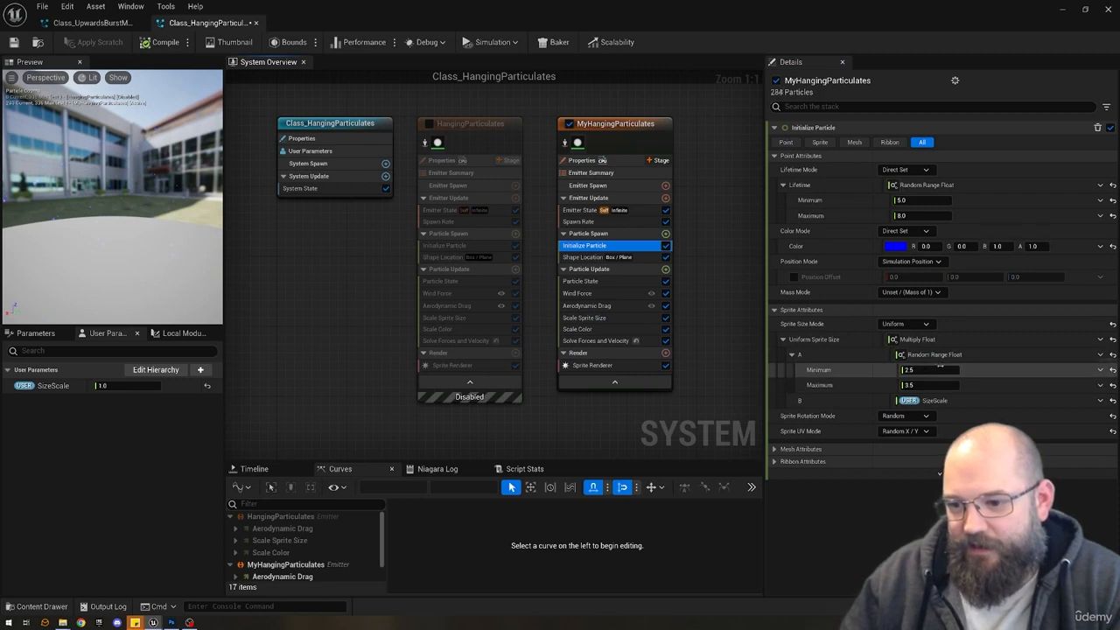
click(844, 507)
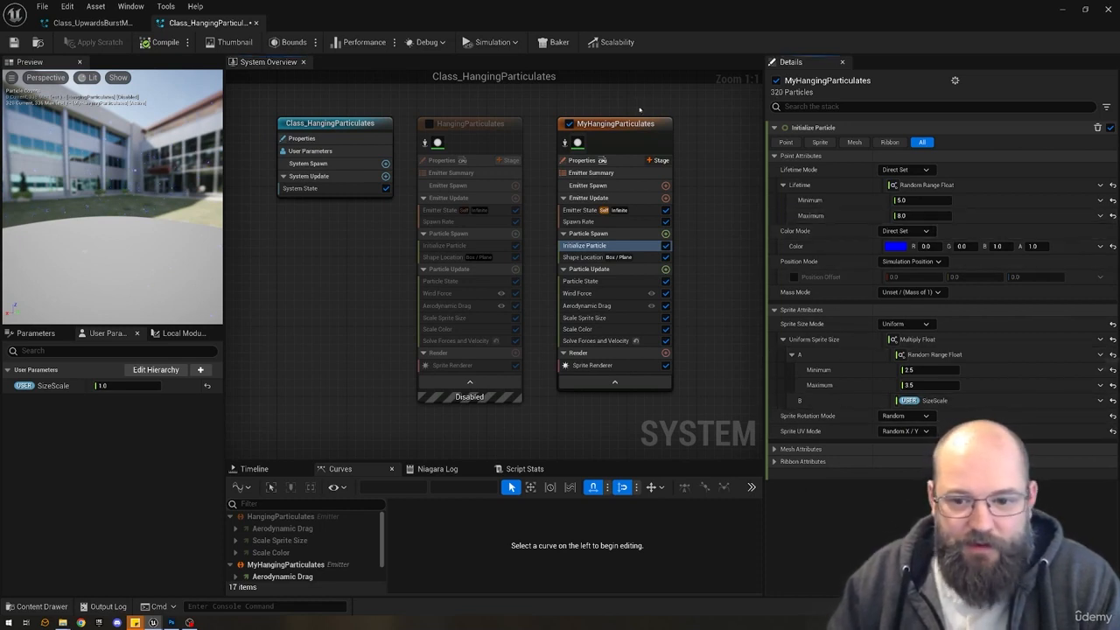
For the Wind Force module of MyHangingParticulates, add a Vector user parameter named WindDirection.
click(603, 293)
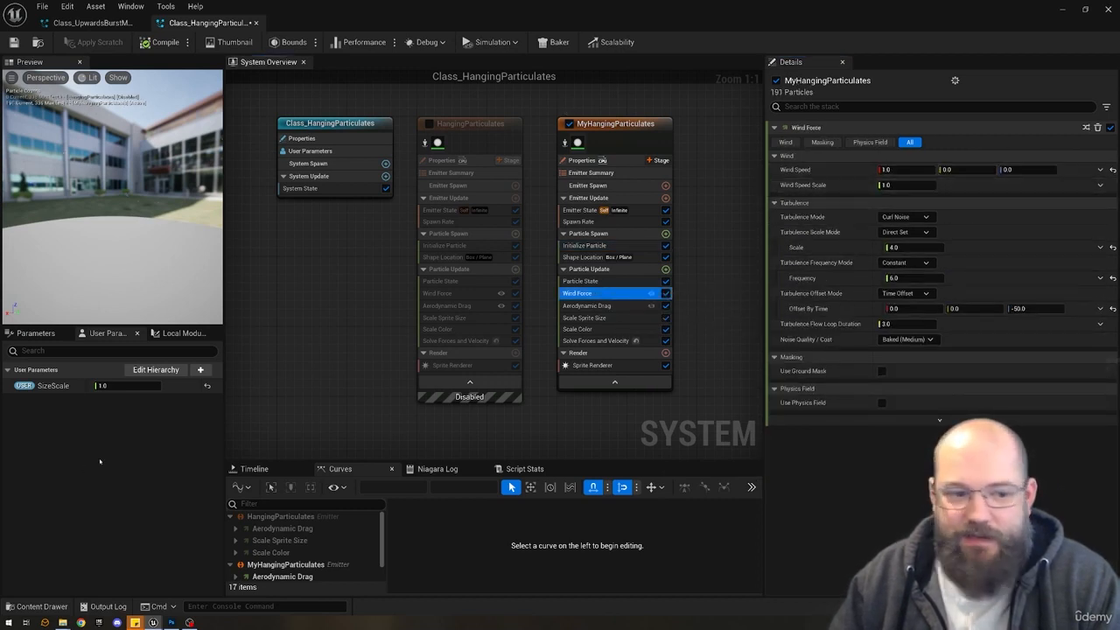
click(200, 369)
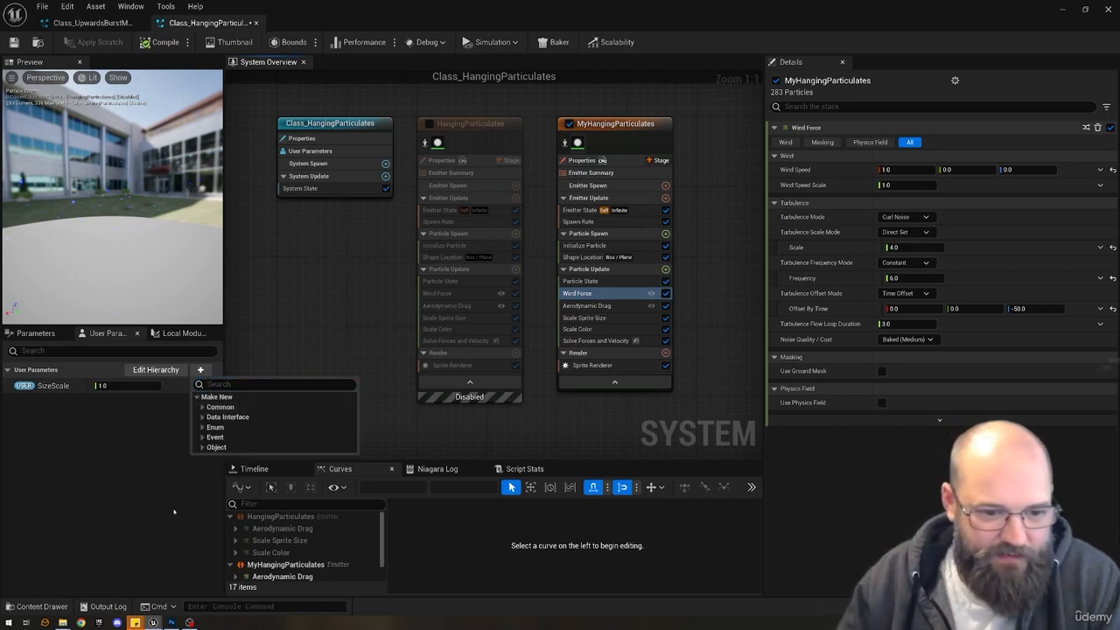
click(248, 386)
text(vec)
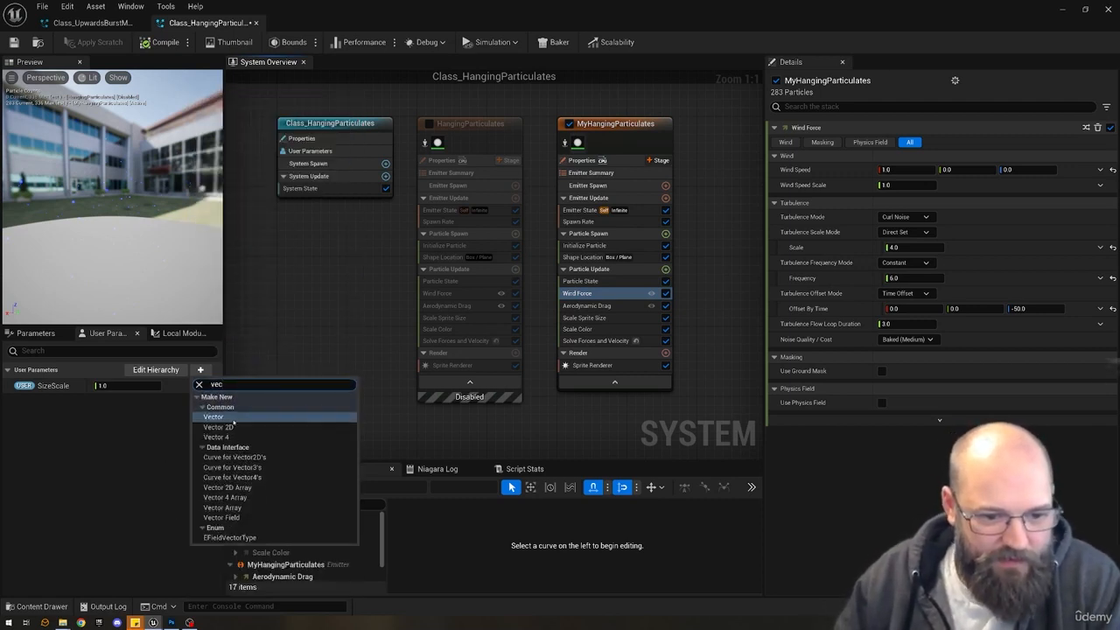
click(232, 419)
text(W)
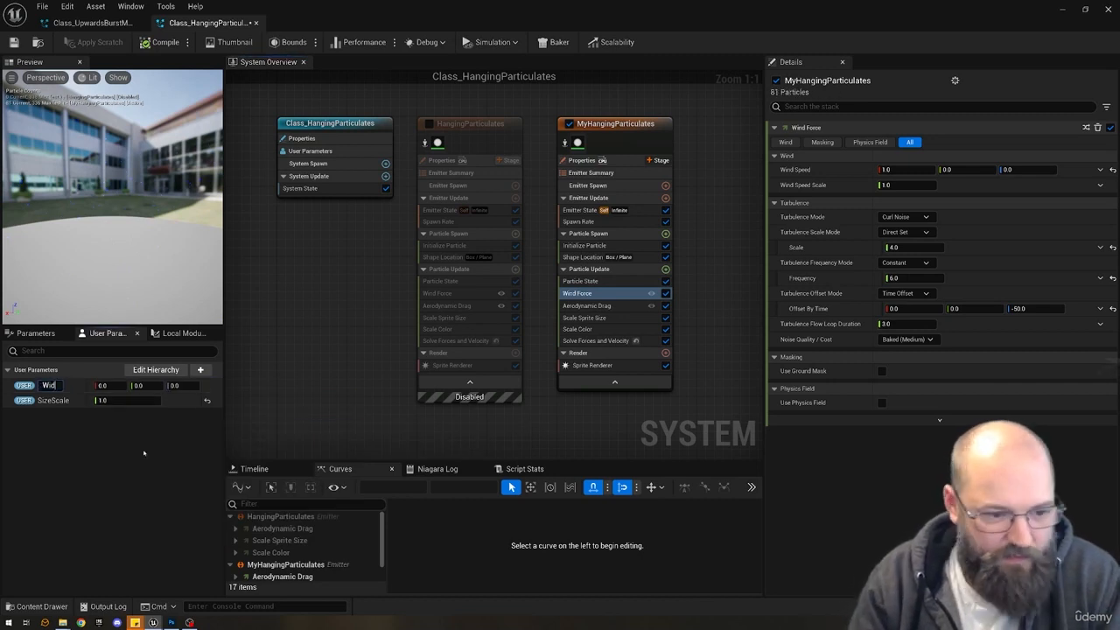
text(indDirecti)
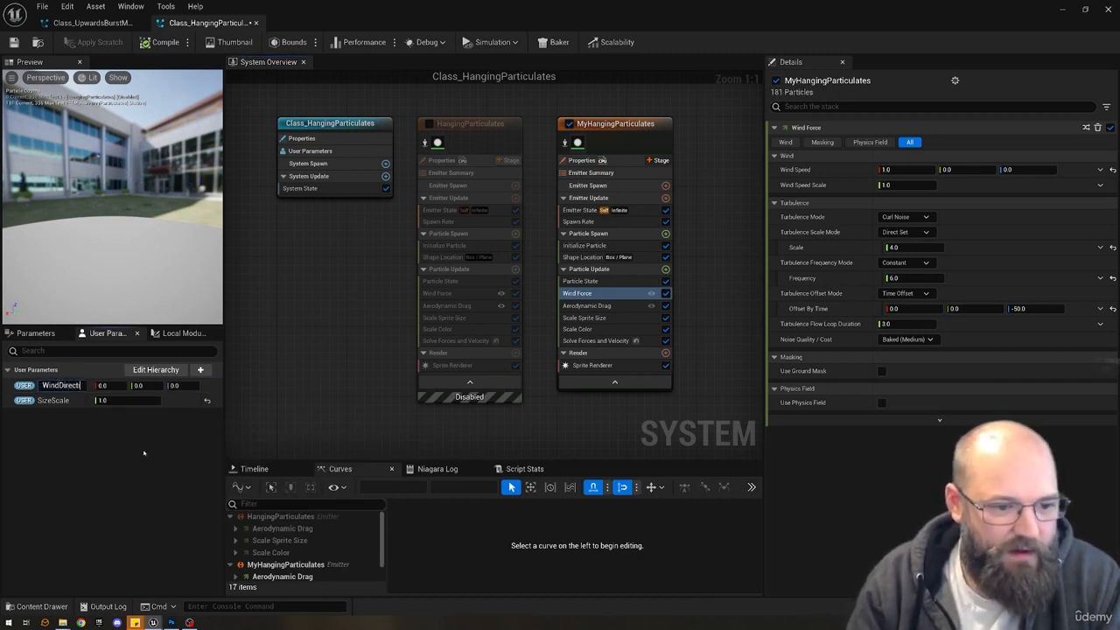
text(on)
key(Return)
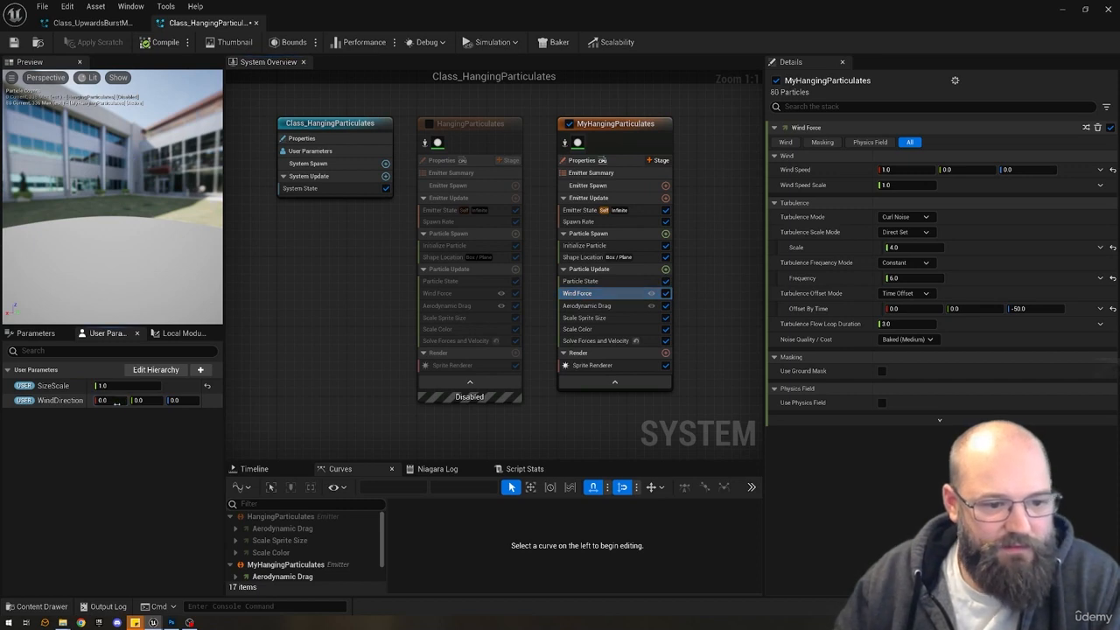
Set the X component of the WindDirection user parameter to 1.0.
click(116, 403)
text(1)
key(Tab)
click(114, 449)
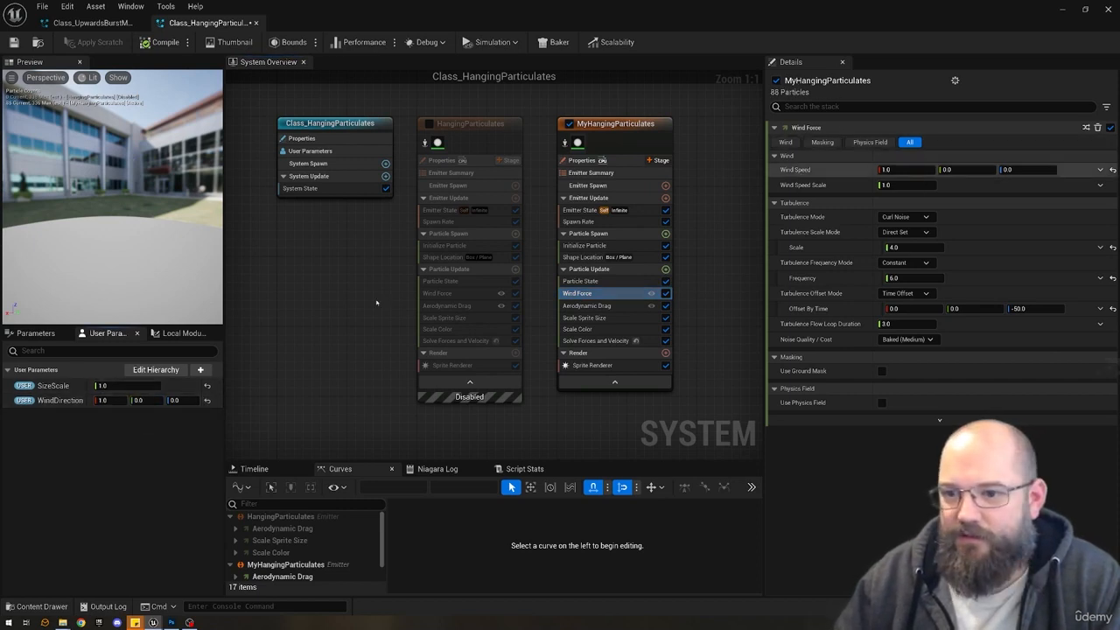
Make Wind Force's Wind Speed a Normalize Vector input and link its Vector To Normalize to the WindDirection user parameter.
drag(59, 400, 908, 171)
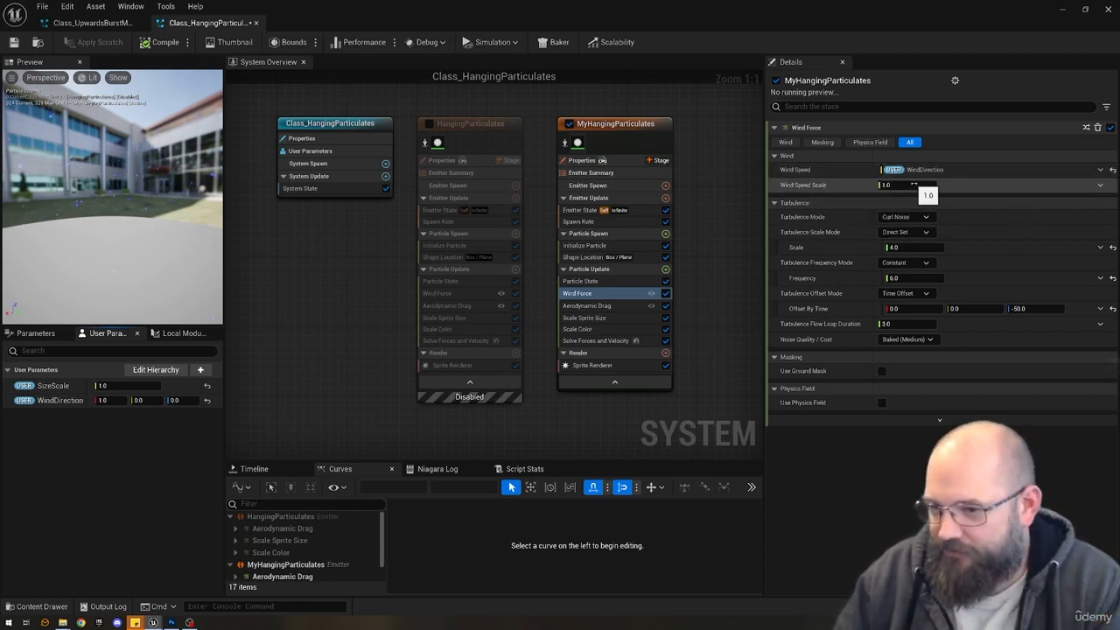
click(1112, 170)
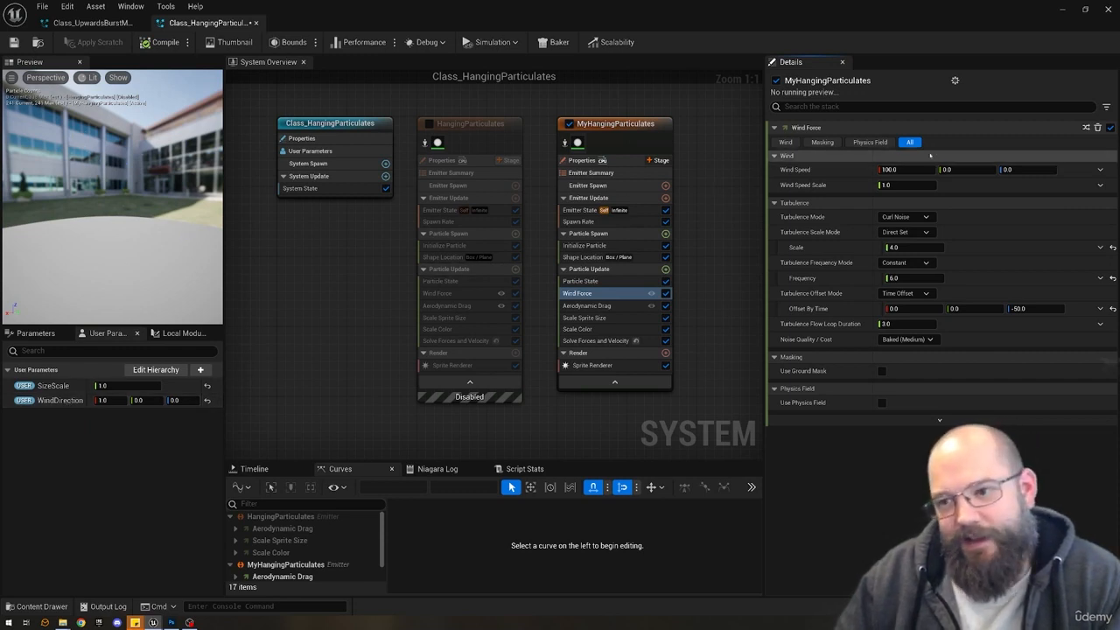
click(1100, 170)
text(norma)
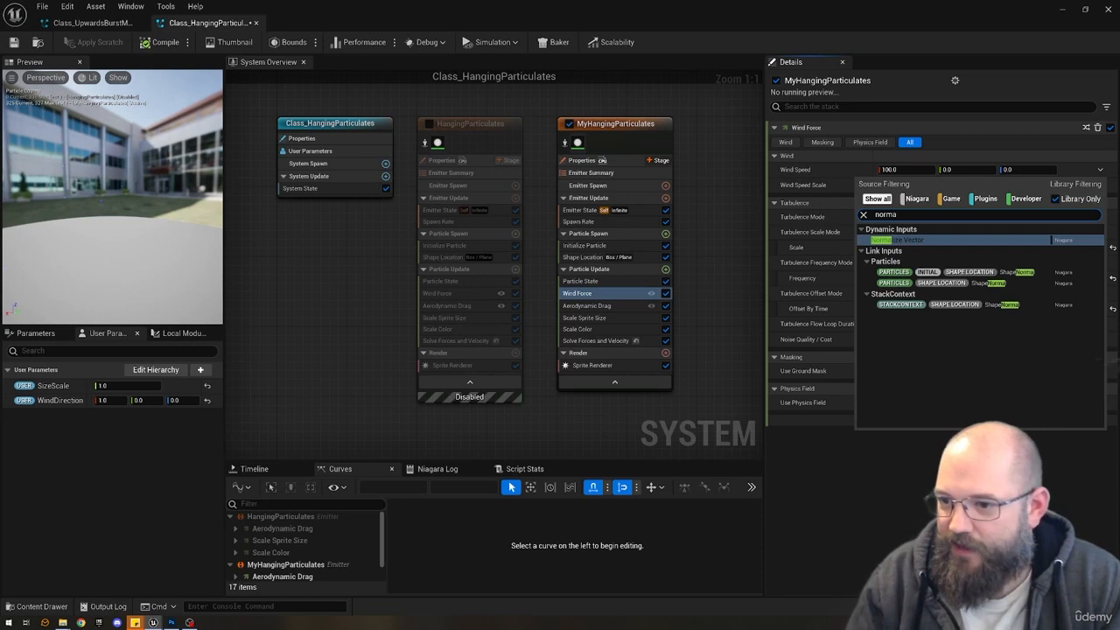
key(Return)
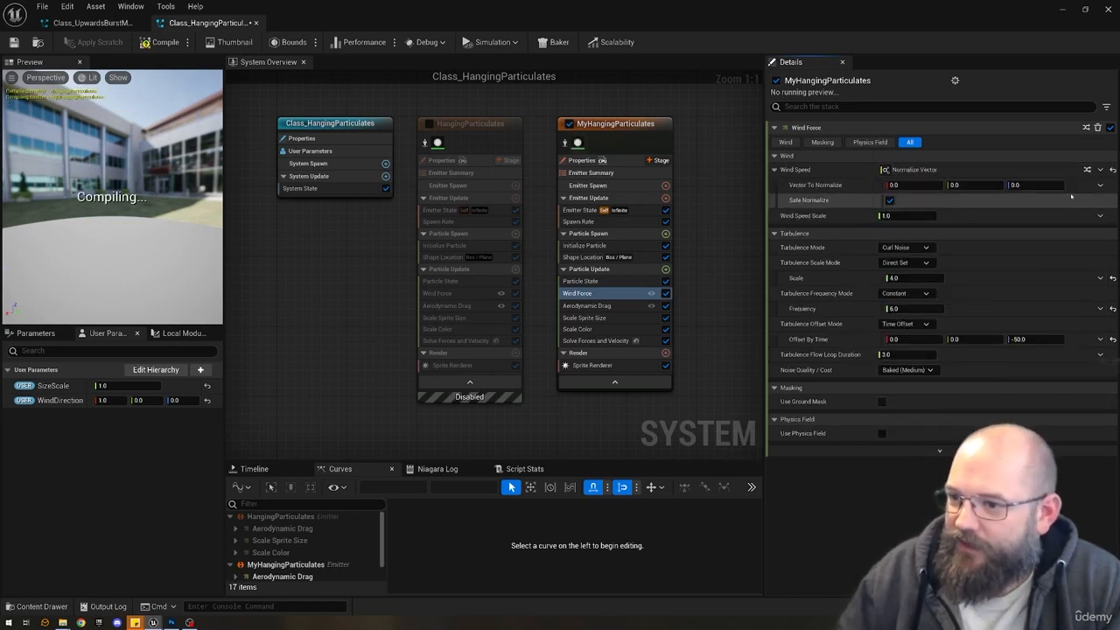
click(1099, 185)
text(wind)
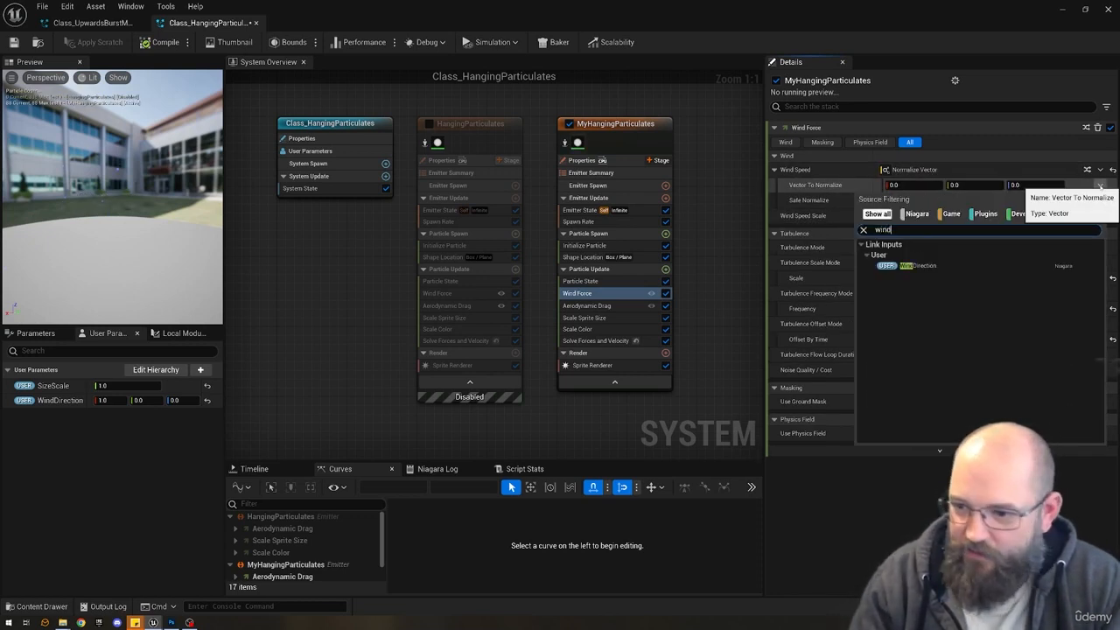
key(Return)
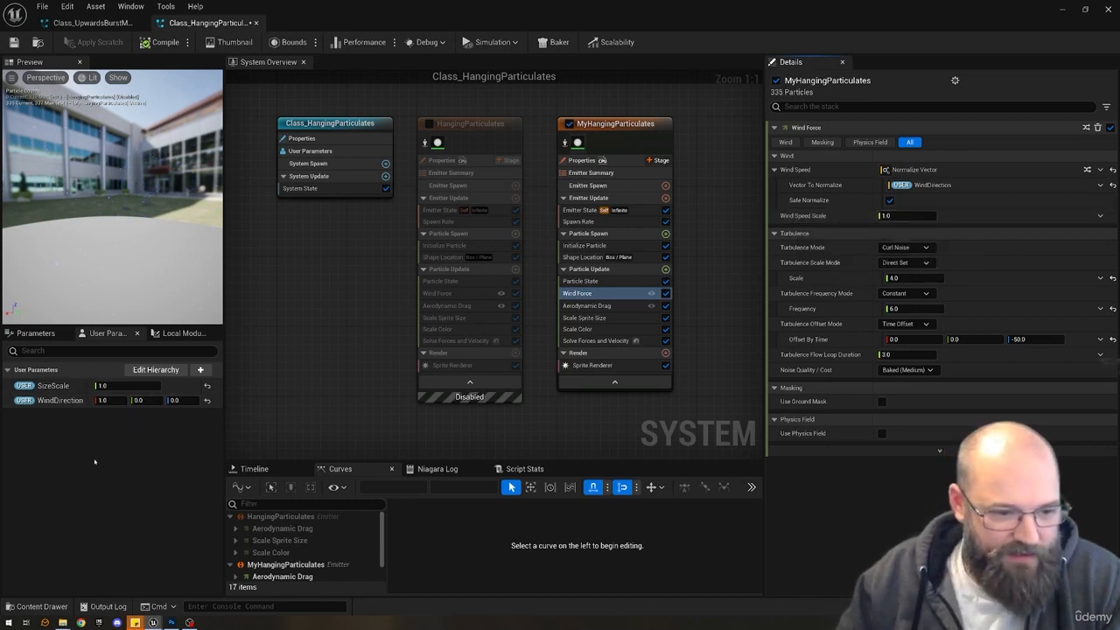
Make Wind Force's Wind Speed Scale read from a new user parameter.
click(1099, 216)
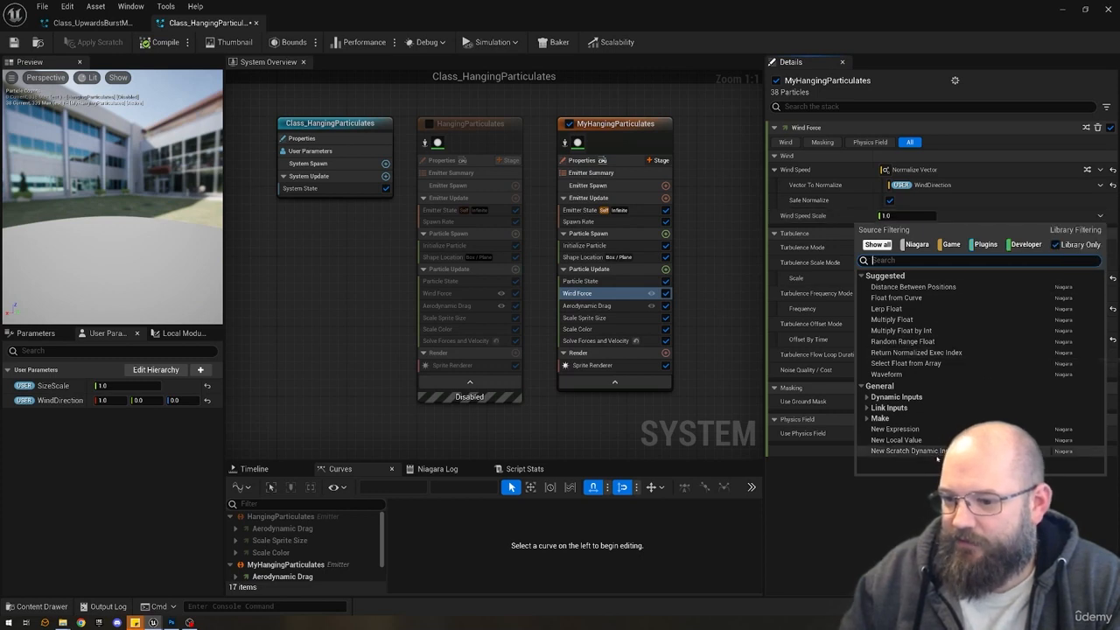
text(new)
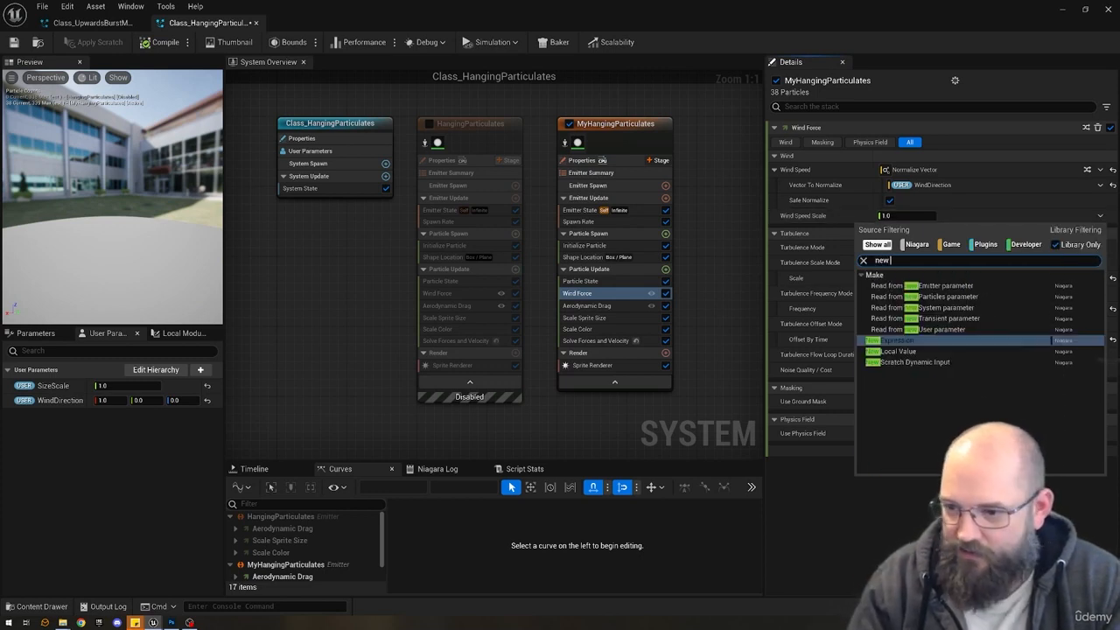
text( user)
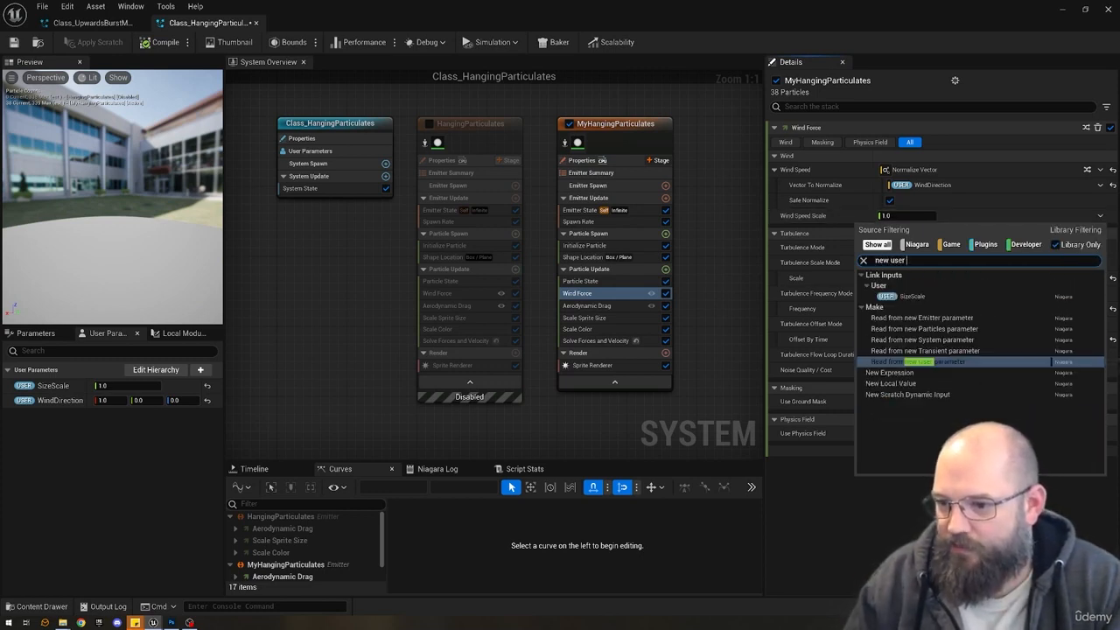
key(Return)
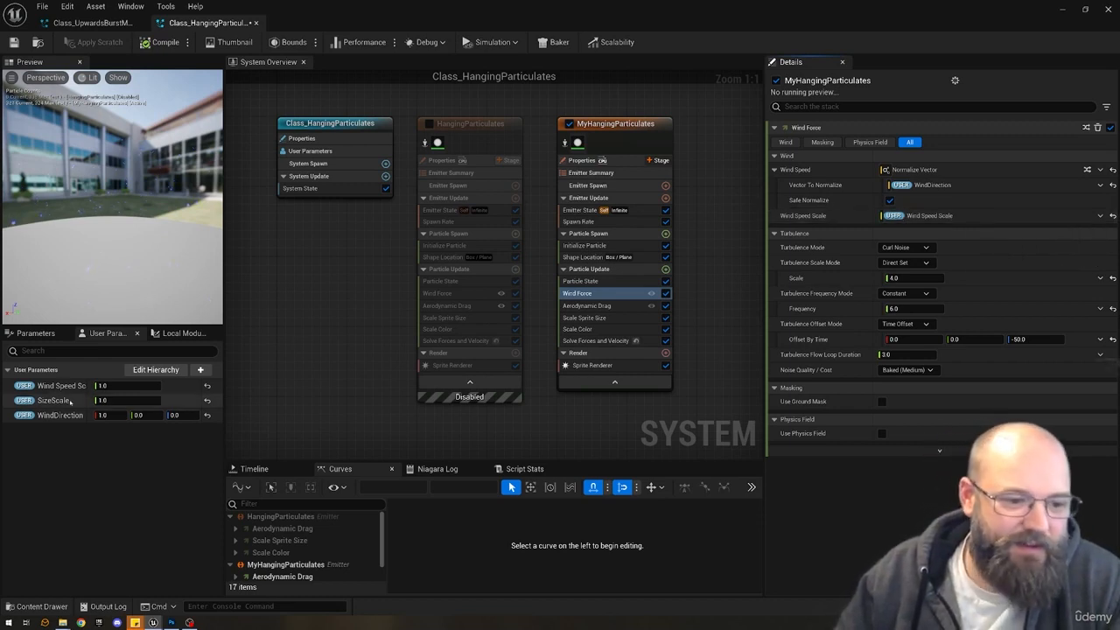
Widen the user parameter list and rename the Wind Speed Scale parameter to WindSpeedScale.
drag(224, 402, 283, 403)
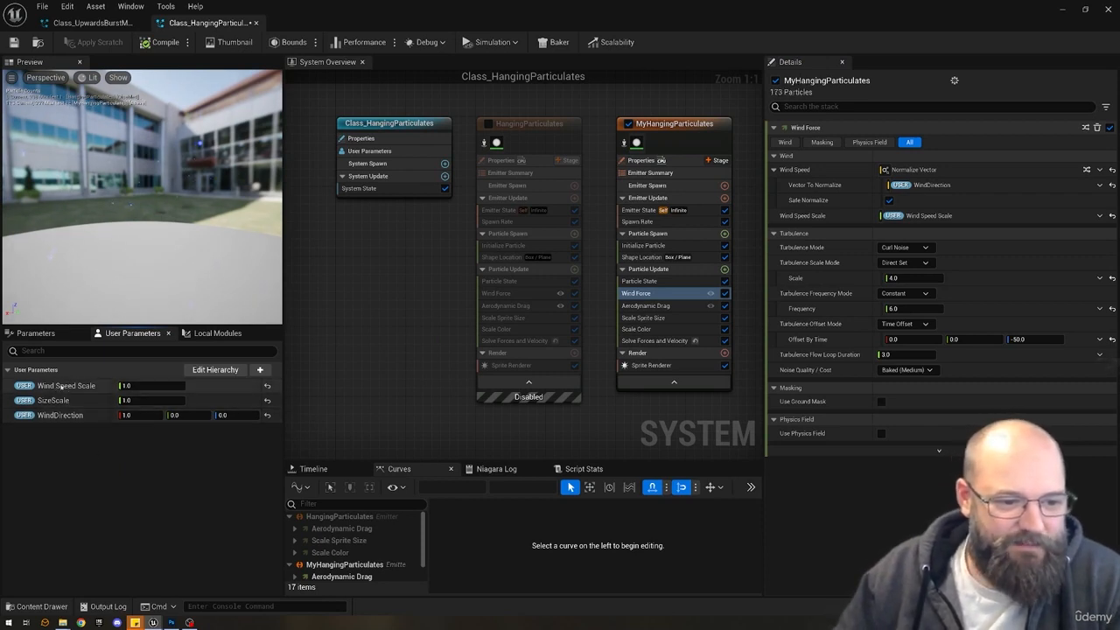
right_click(61, 386)
click(72, 449)
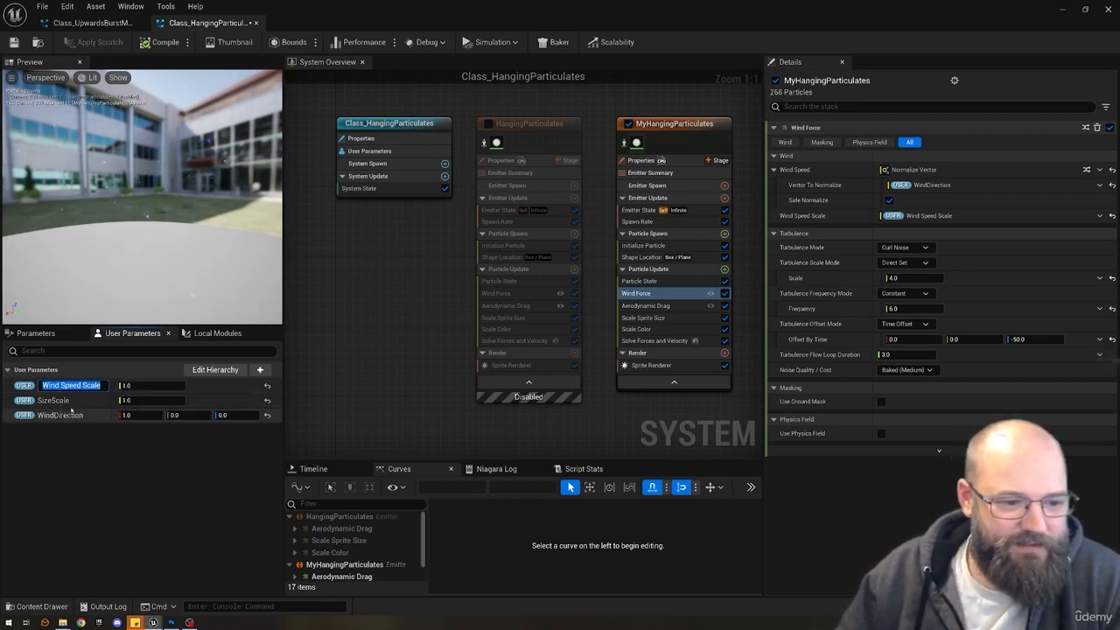
drag(61, 386, 66, 388)
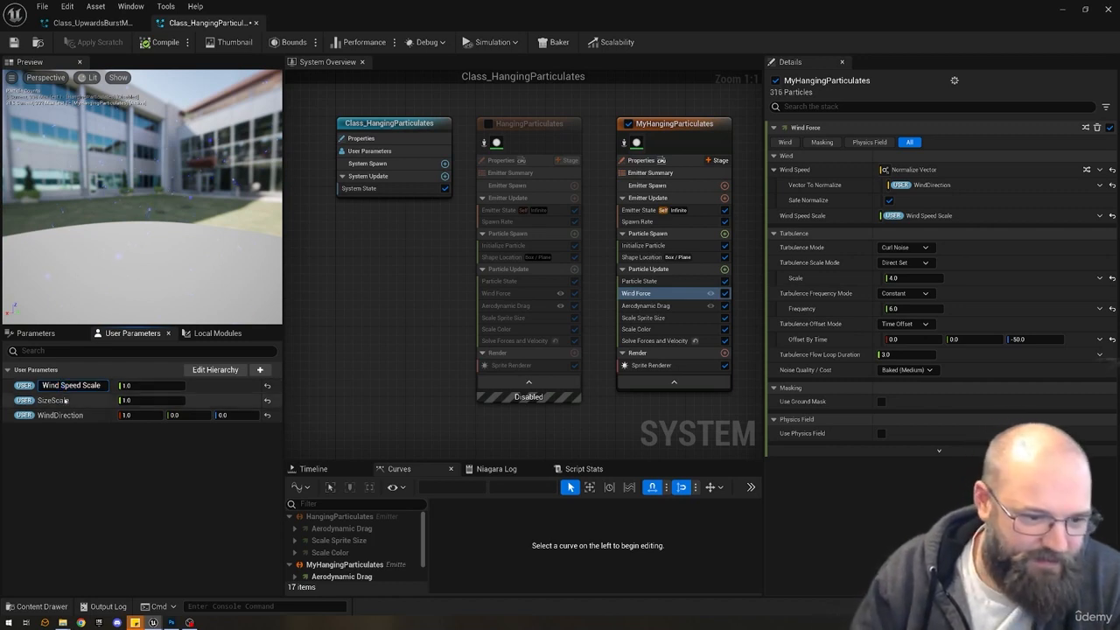
key(Return)
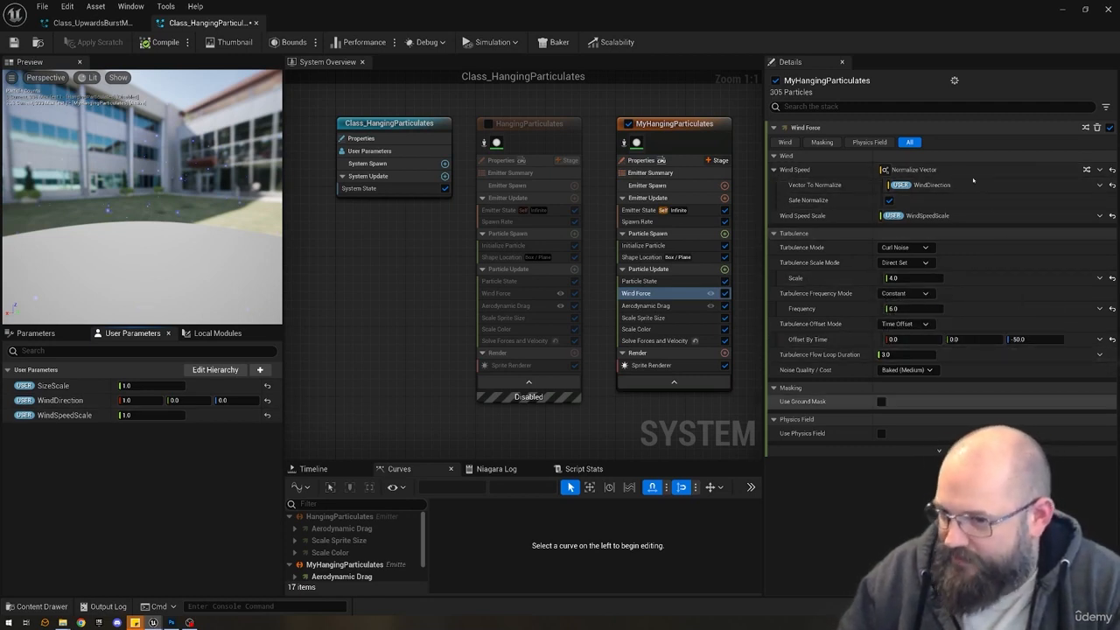
click(1100, 216)
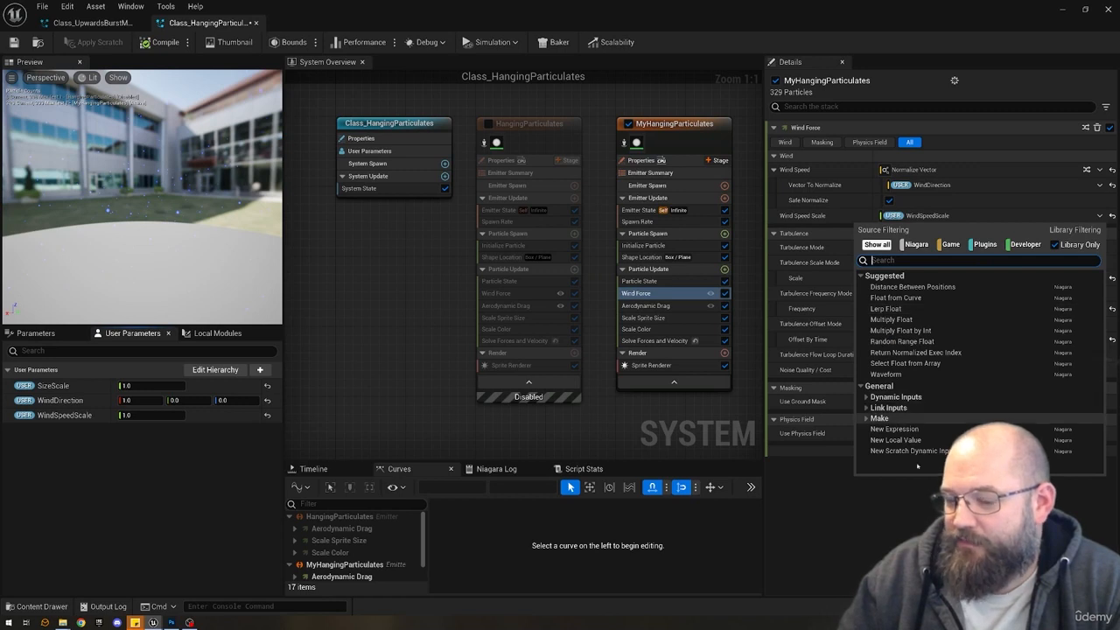
click(920, 492)
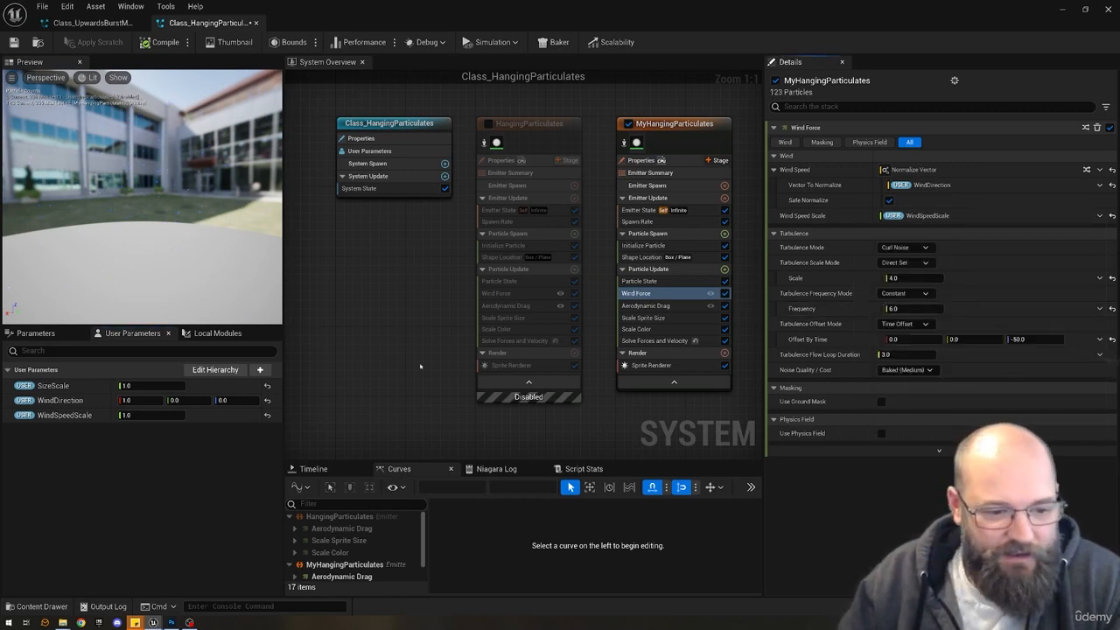
click(405, 331)
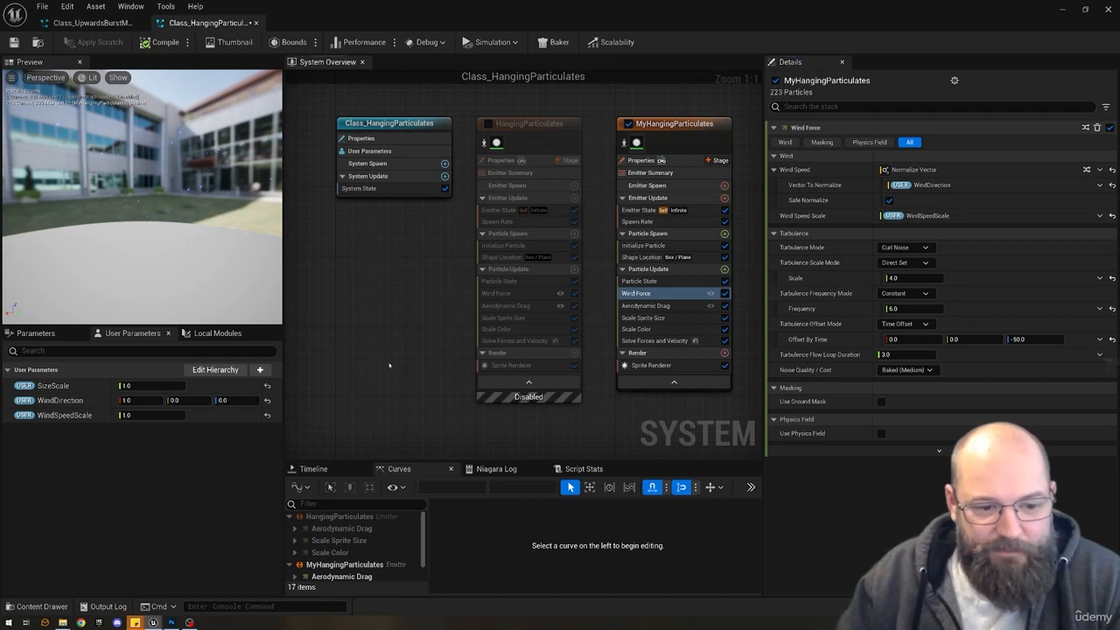
right_drag(388, 365, 375, 361)
click(218, 444)
click(382, 305)
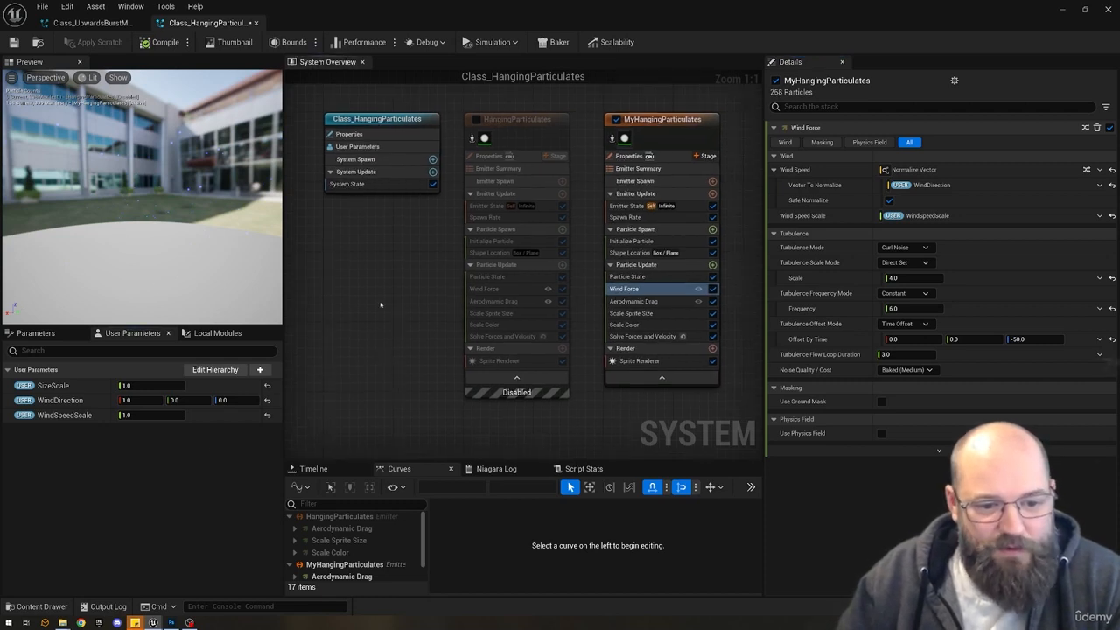
In the user parameter hierarchy, add a category named Wind and place WindDirection and WindSpeedScale in it.
click(218, 370)
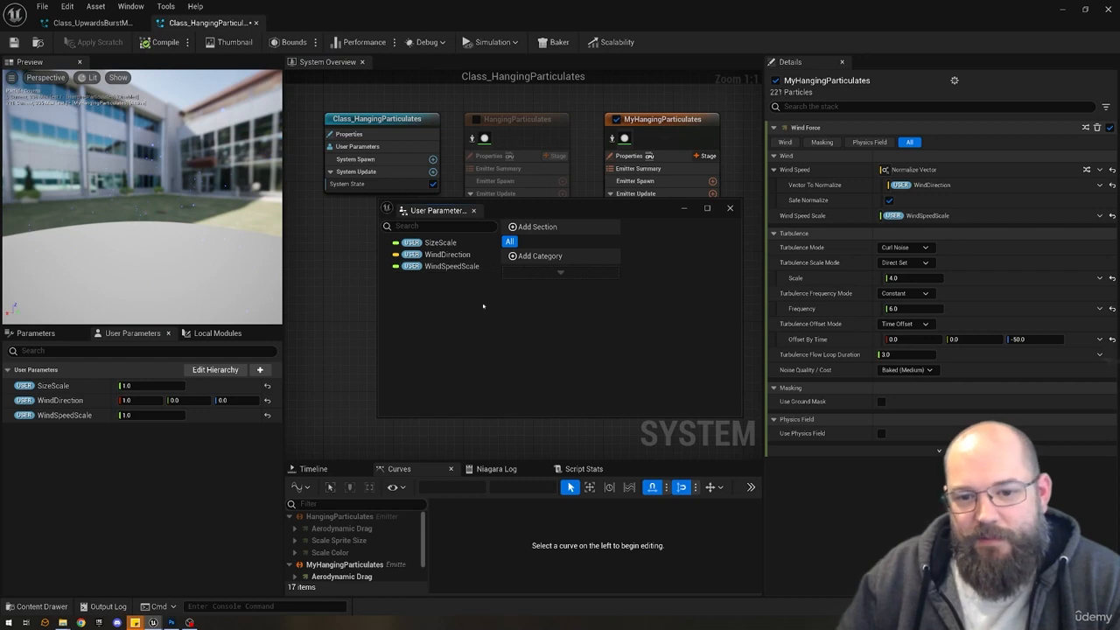
click(538, 255)
text(Wiund)
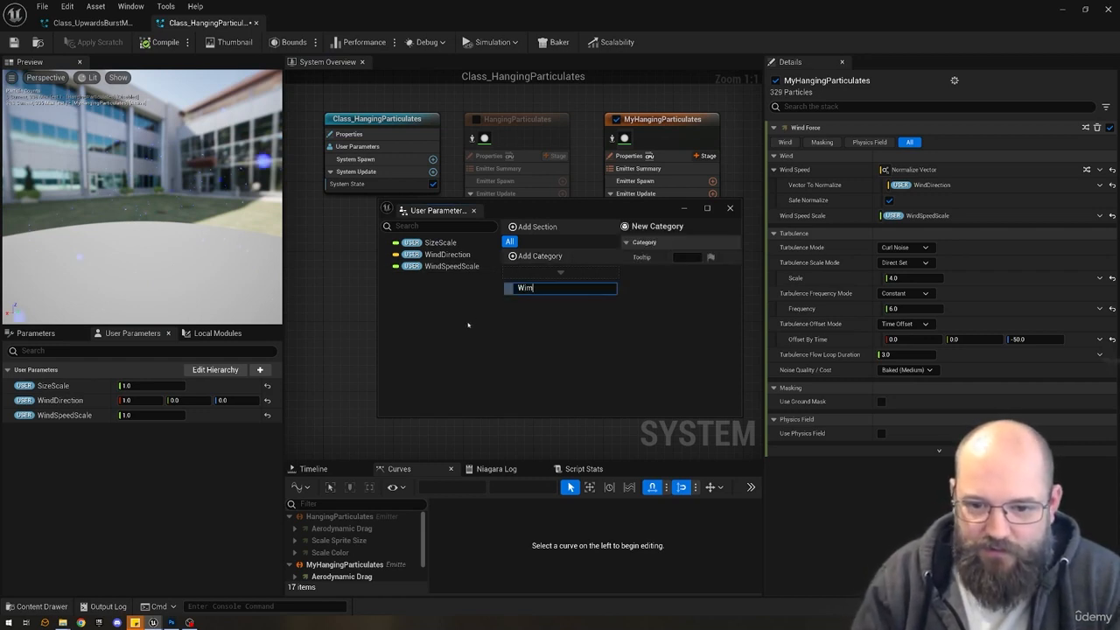
text(nd)
key(Return)
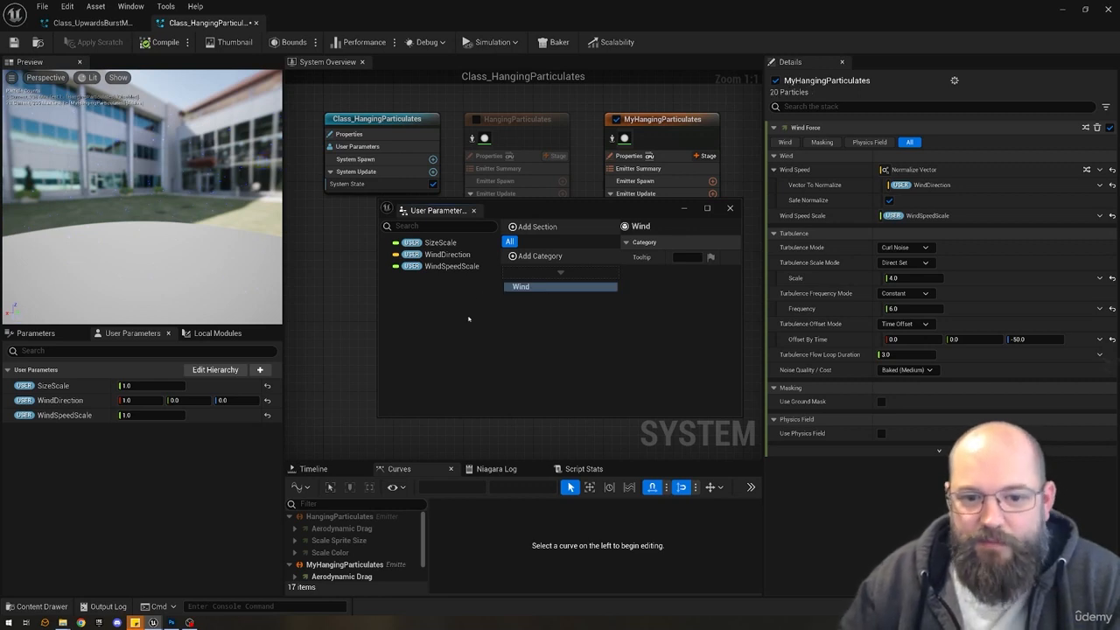
drag(429, 253, 523, 296)
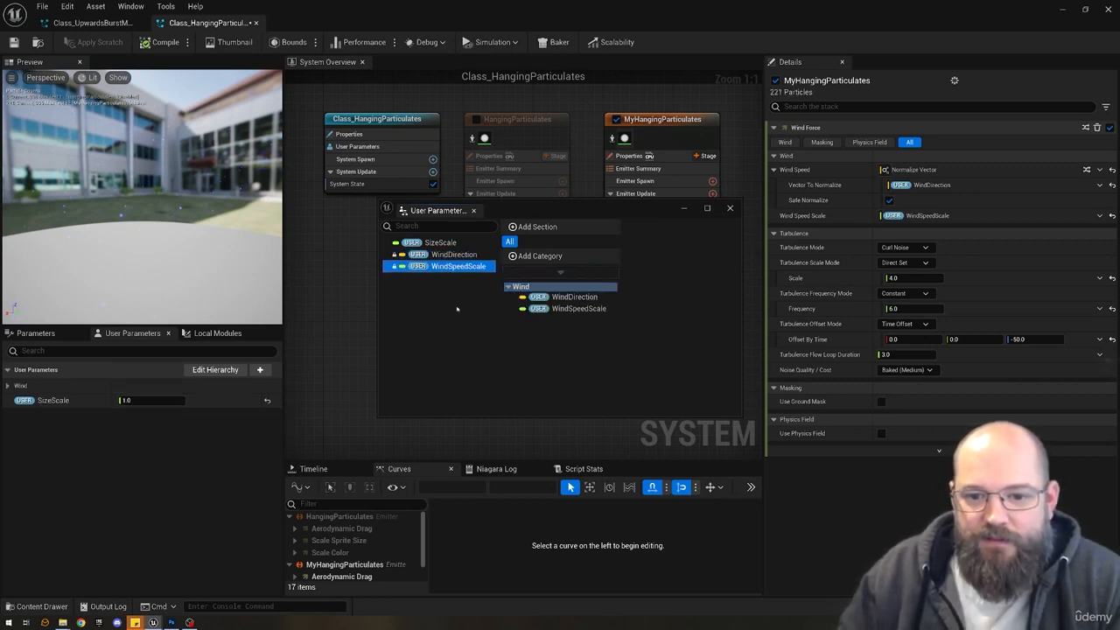
Try to place SizeScale in the user parameter hierarchy outside the Wind category.
drag(438, 242, 542, 276)
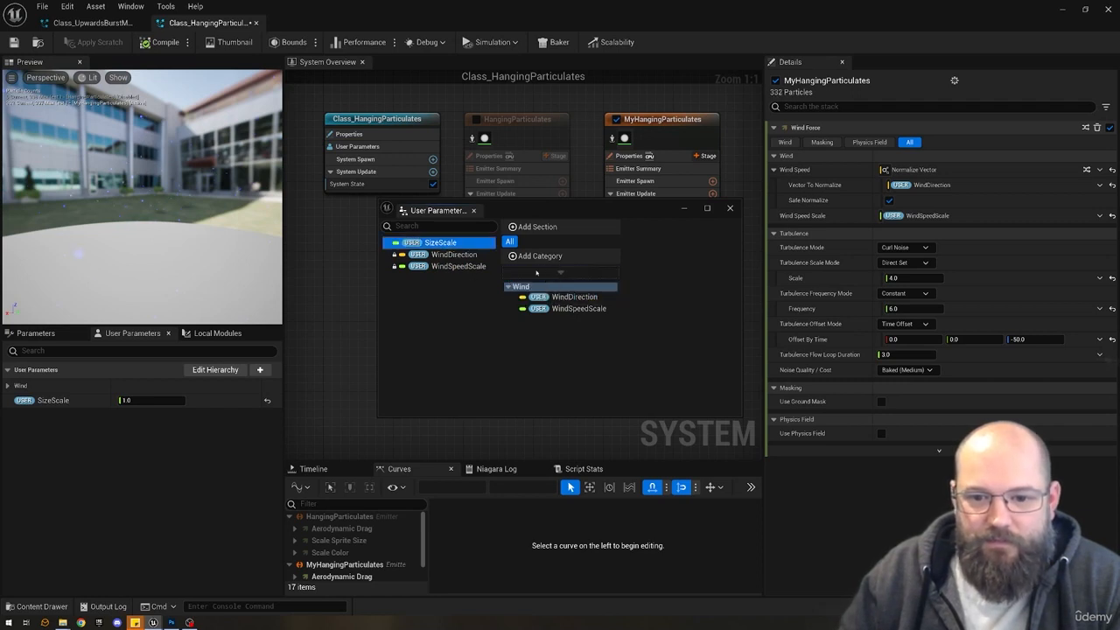
drag(440, 243, 549, 283)
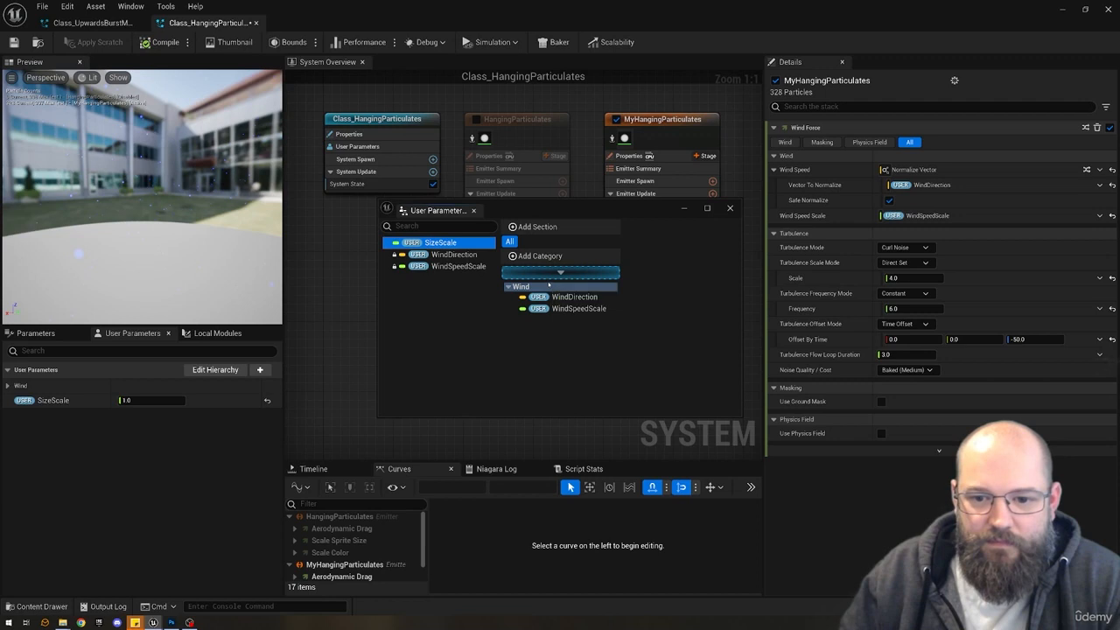
drag(445, 242, 548, 317)
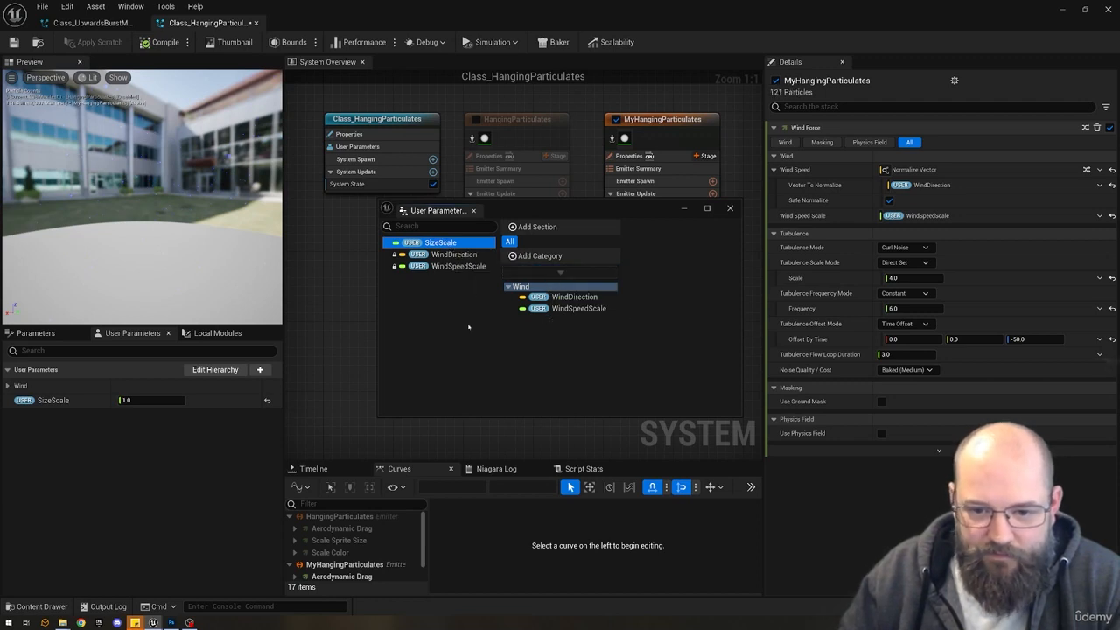
Add a category named Size beside Wind in the user parameter hierarchy and place SizeScale in it.
click(468, 325)
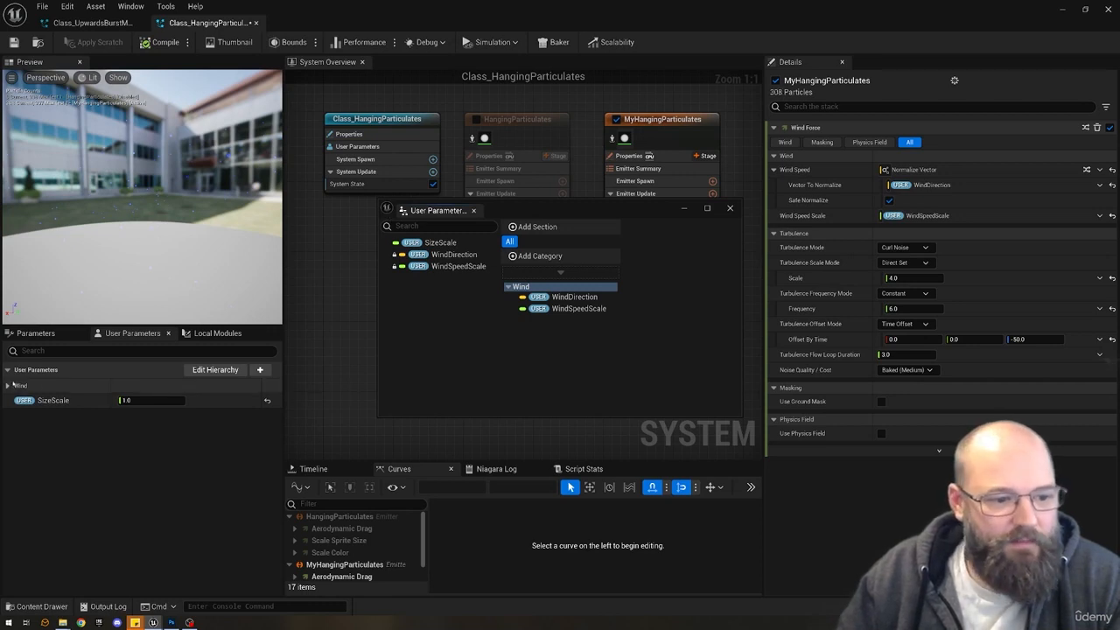
click(96, 385)
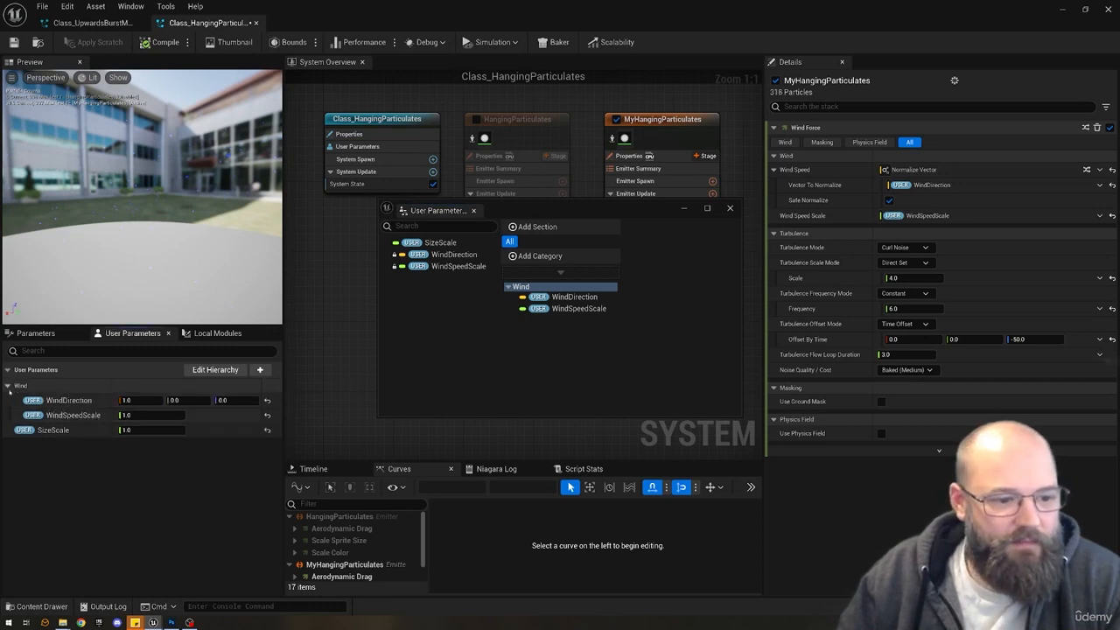
click(535, 256)
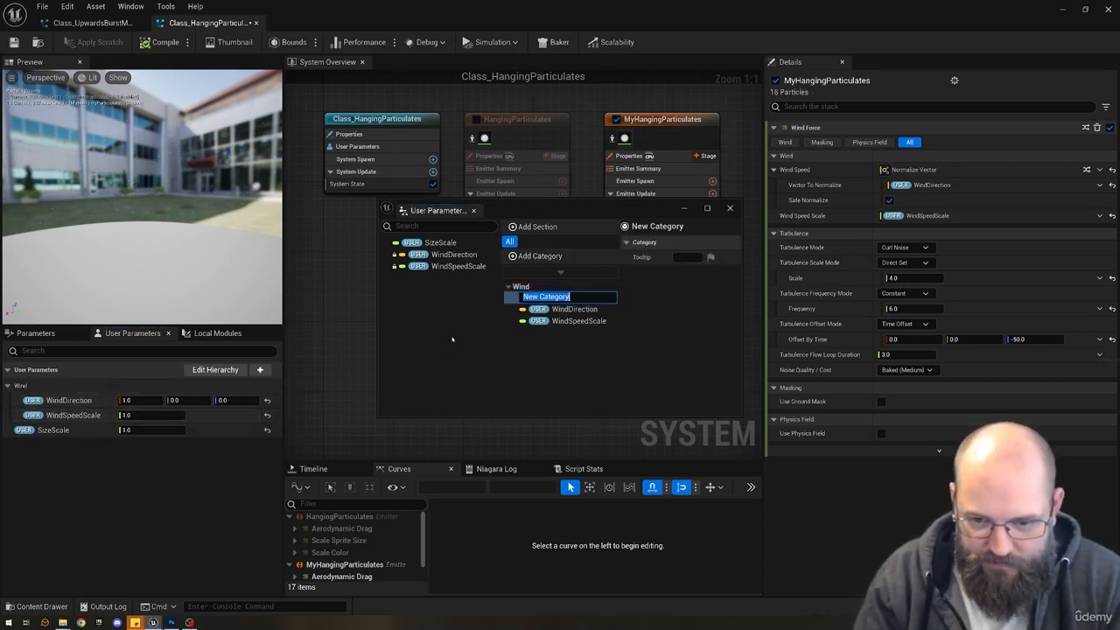
text(Size)
key(Return)
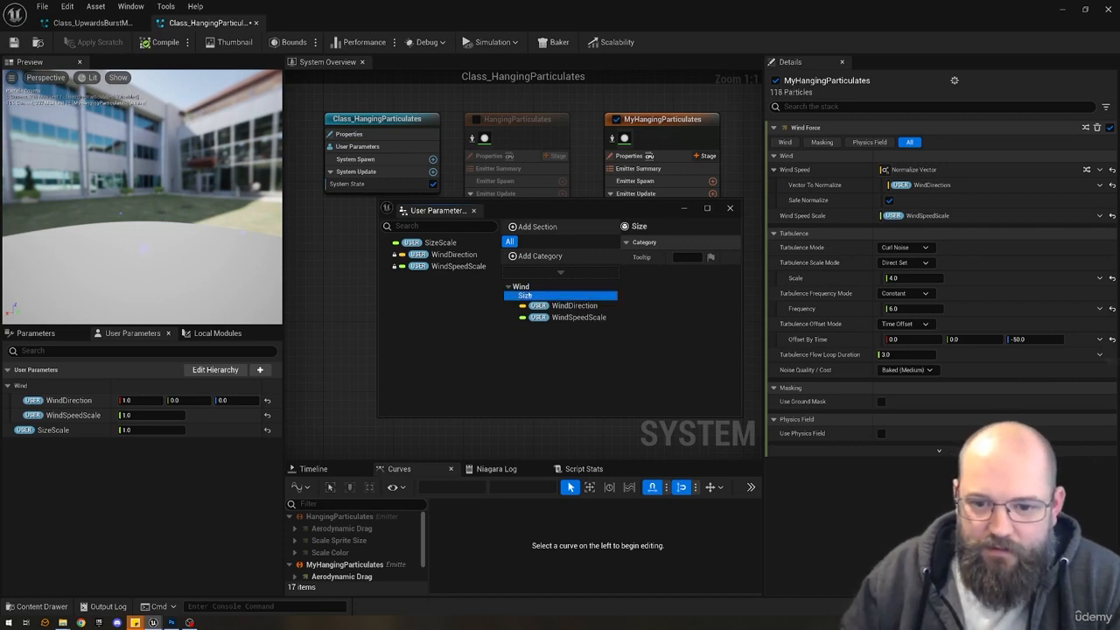
drag(523, 295, 525, 283)
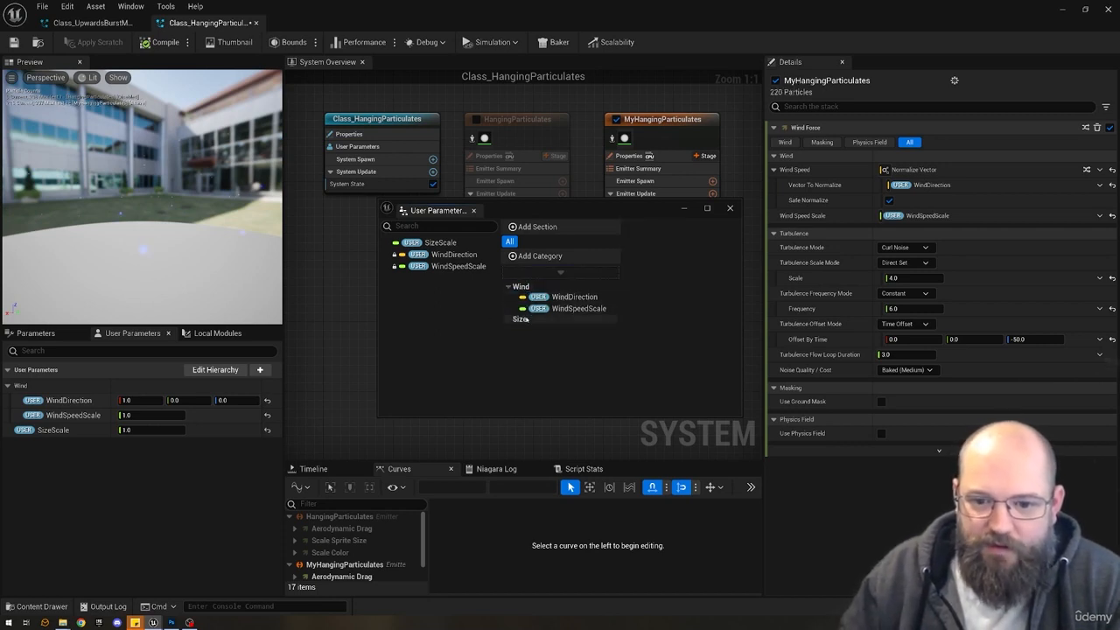
drag(440, 244, 525, 320)
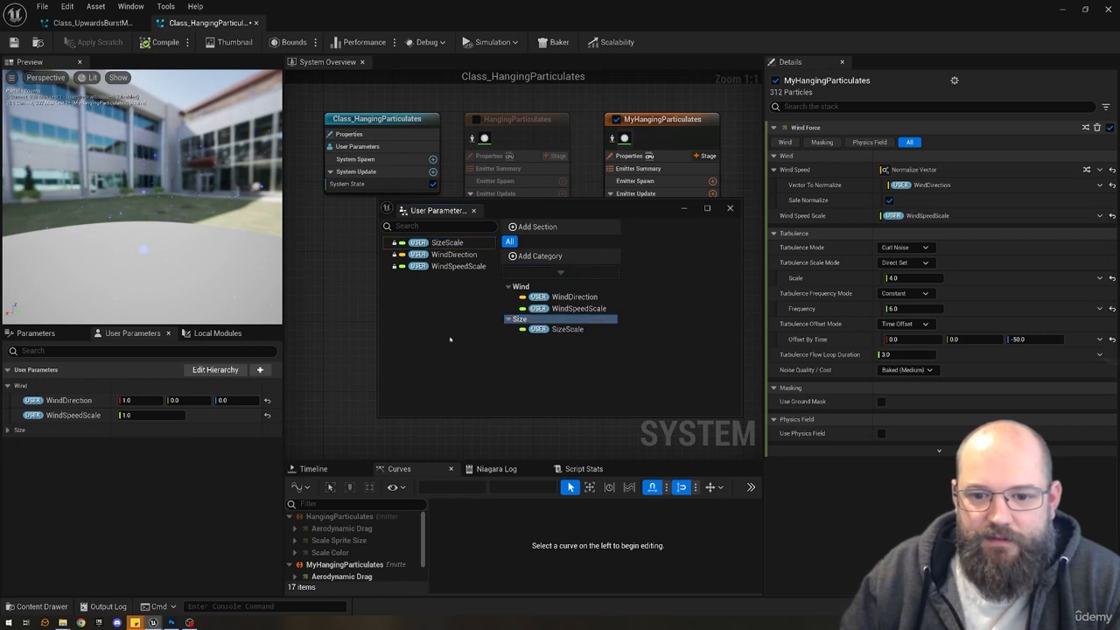
Show the contents of the Wind and Size categories in the user parameter list and close the hierarchy editor.
click(8, 430)
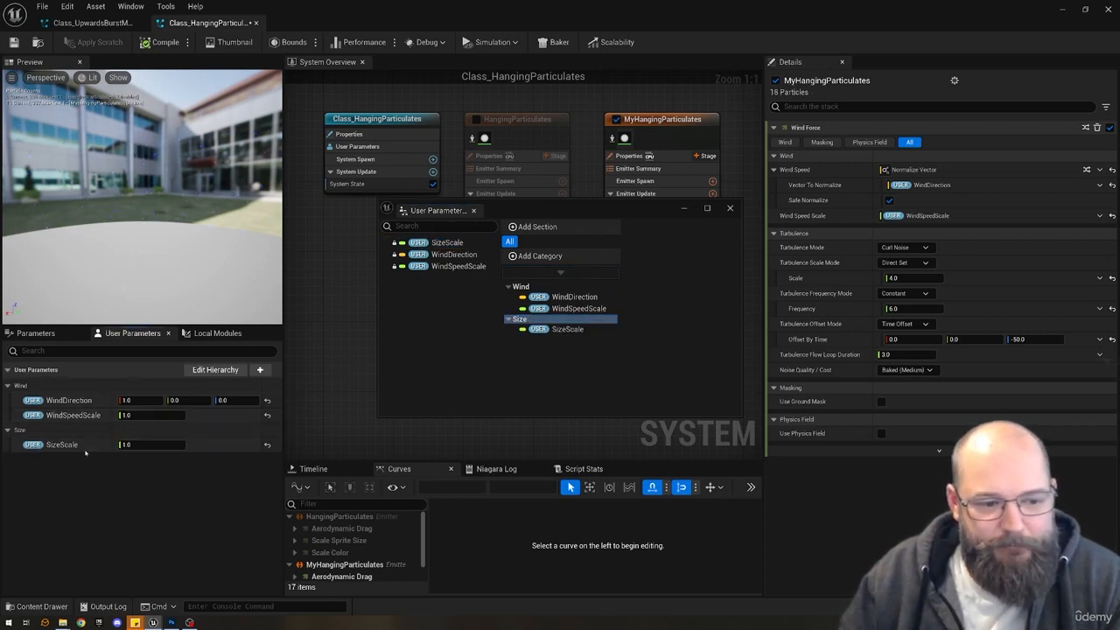
click(8, 385)
click(8, 400)
click(8, 385)
click(8, 430)
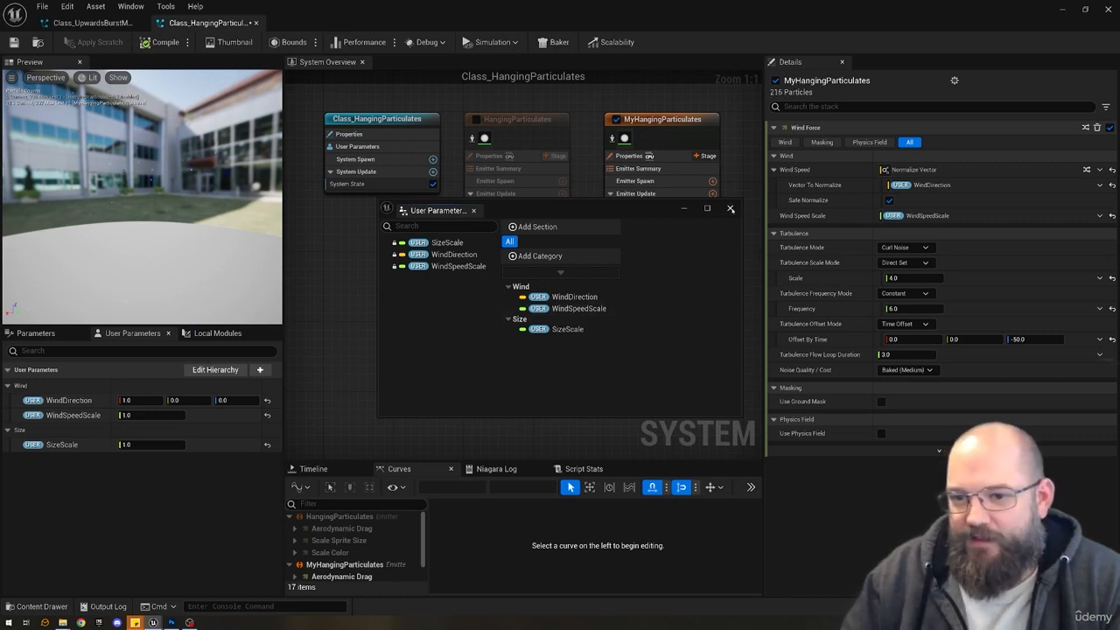
click(730, 208)
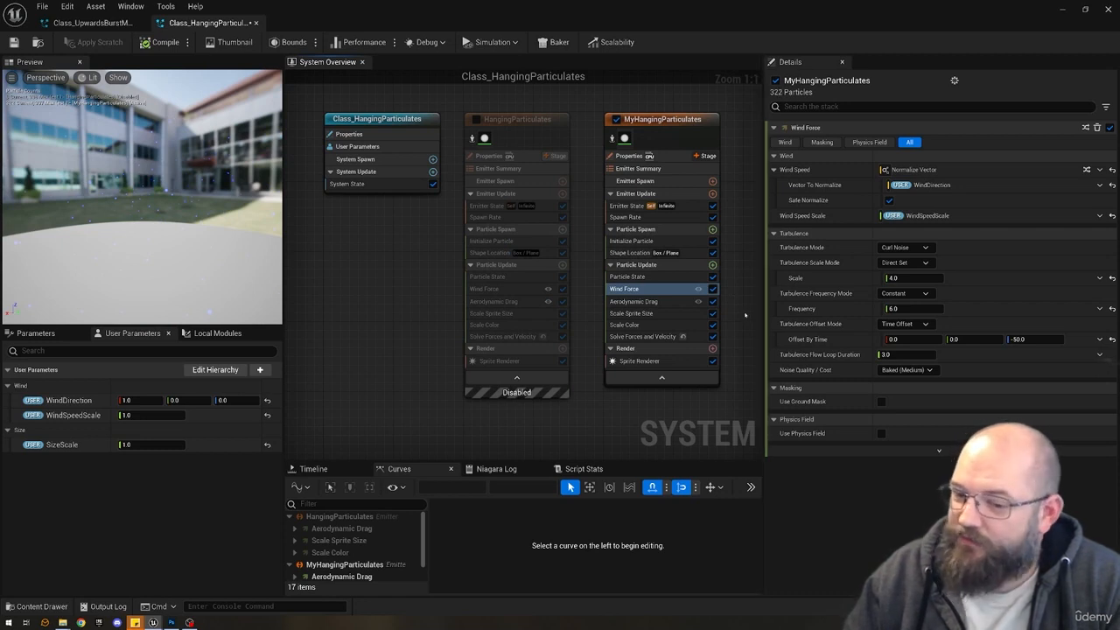
right_drag(744, 317, 736, 251)
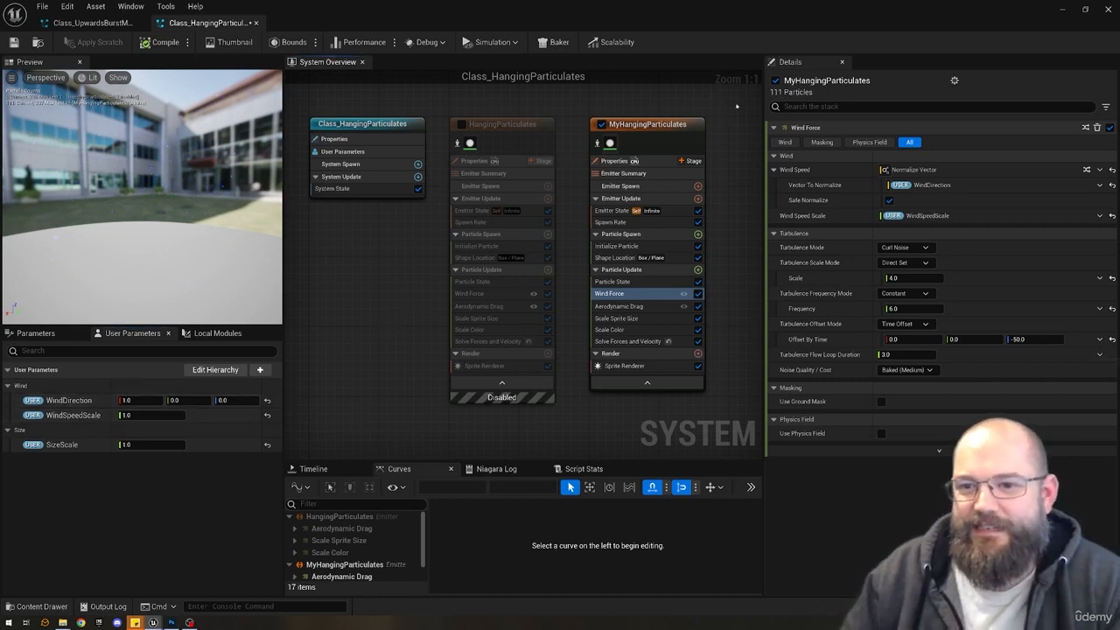
drag(734, 100, 335, 356)
click(366, 290)
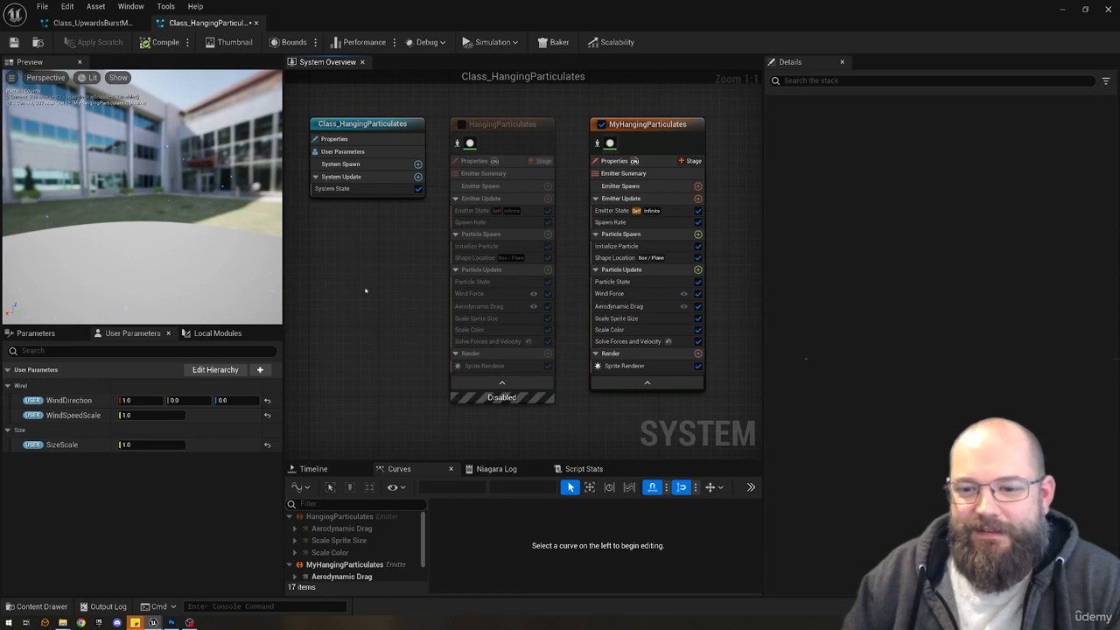
drag(741, 232, 665, 284)
click(725, 226)
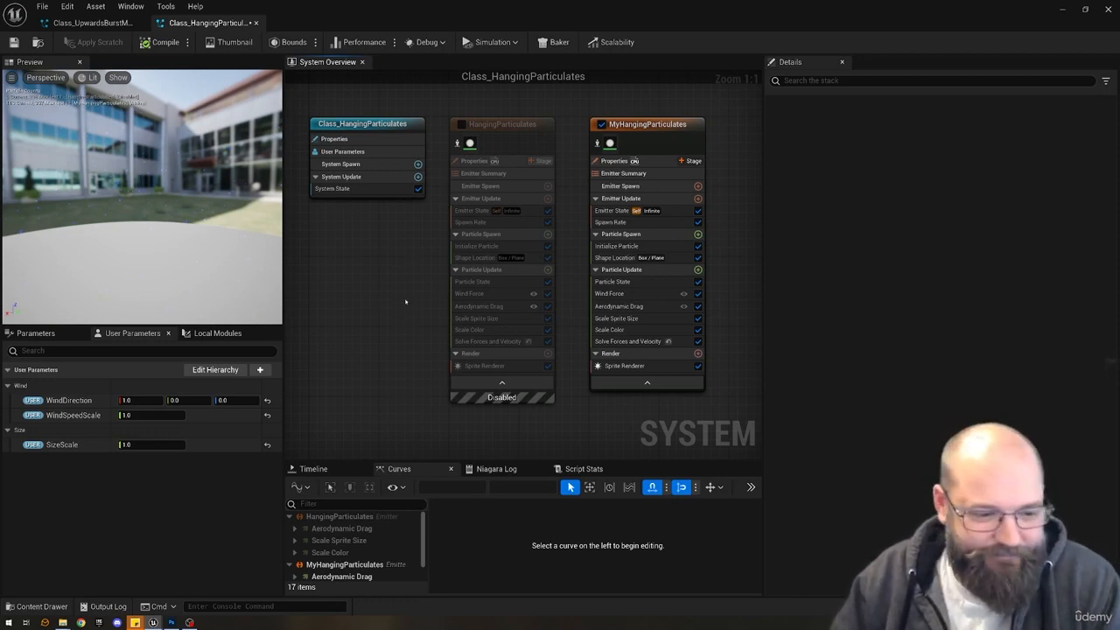
Save Class_HangingParticulates and close both open Niagara system editors to return to the 01_IntroToNiagara level.
click(14, 42)
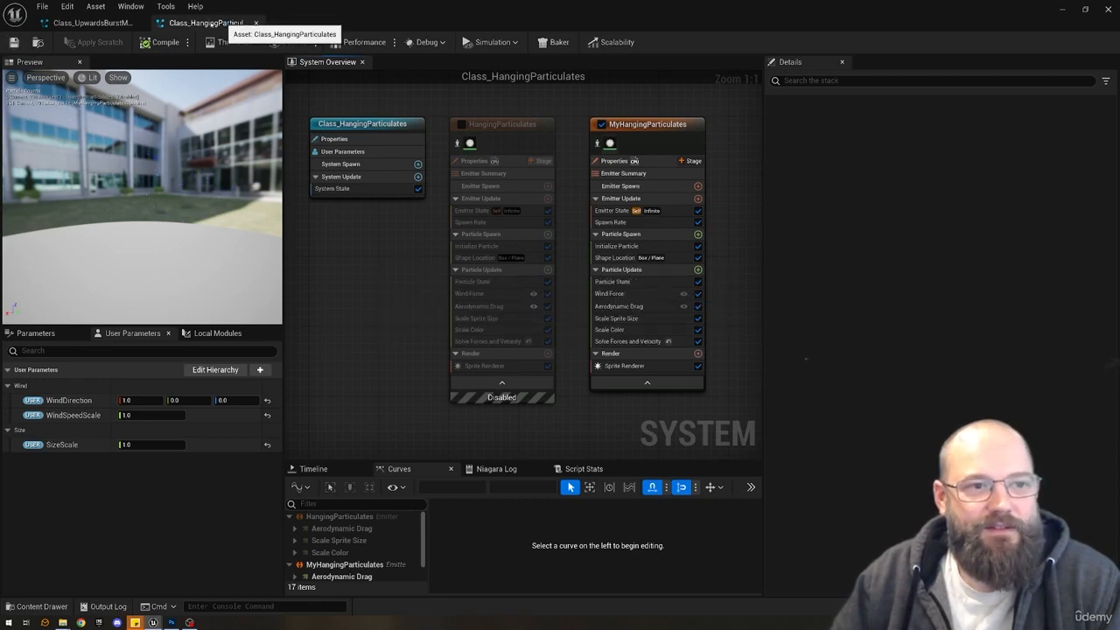
click(255, 23)
click(140, 23)
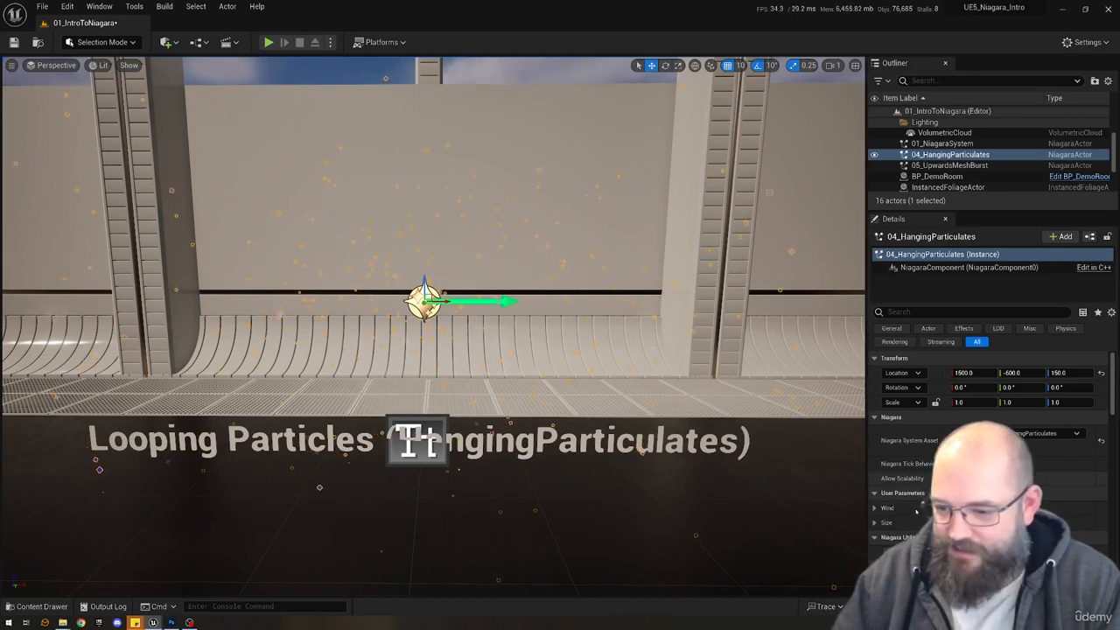
Expand the Wind and Size user parameters of the placed 04_HangingParticulates actor and toggle game view to check its particles.
click(874, 508)
scroll(877, 530, down, 3)
click(872, 465)
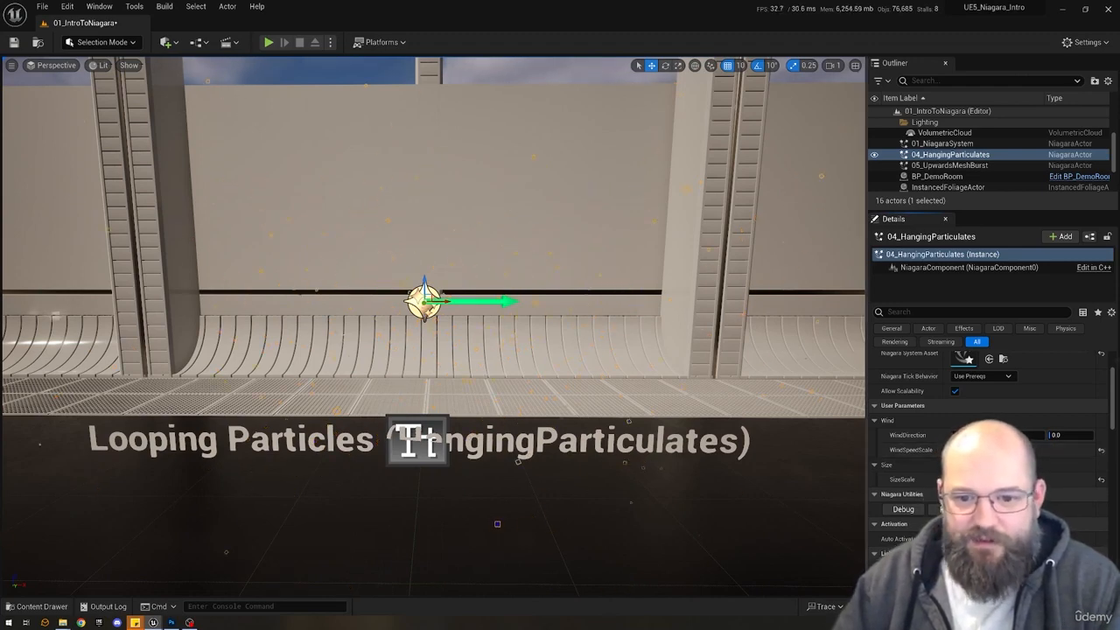
key(g)
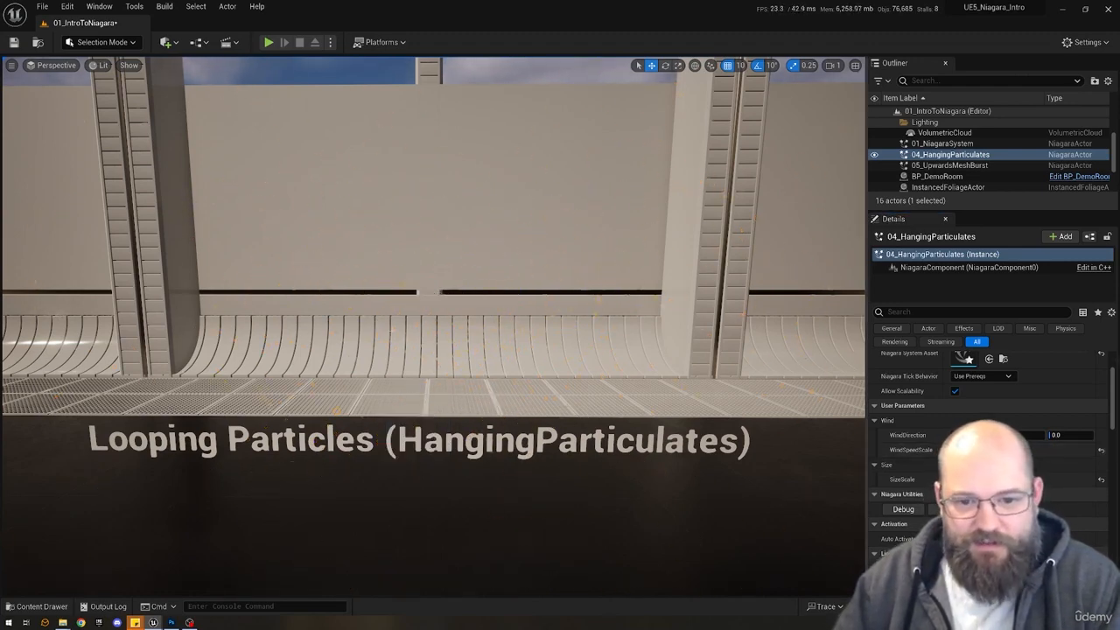
key(g)
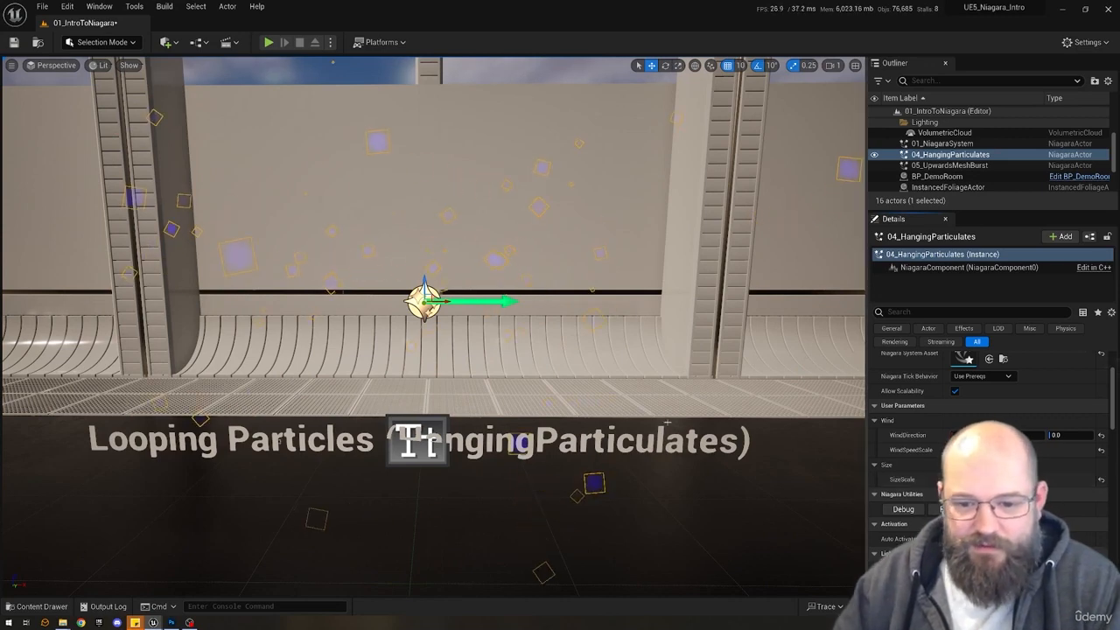
Deselect and reselect the 04_HangingParticulates actor and expand its Size user parameters.
key(Escape)
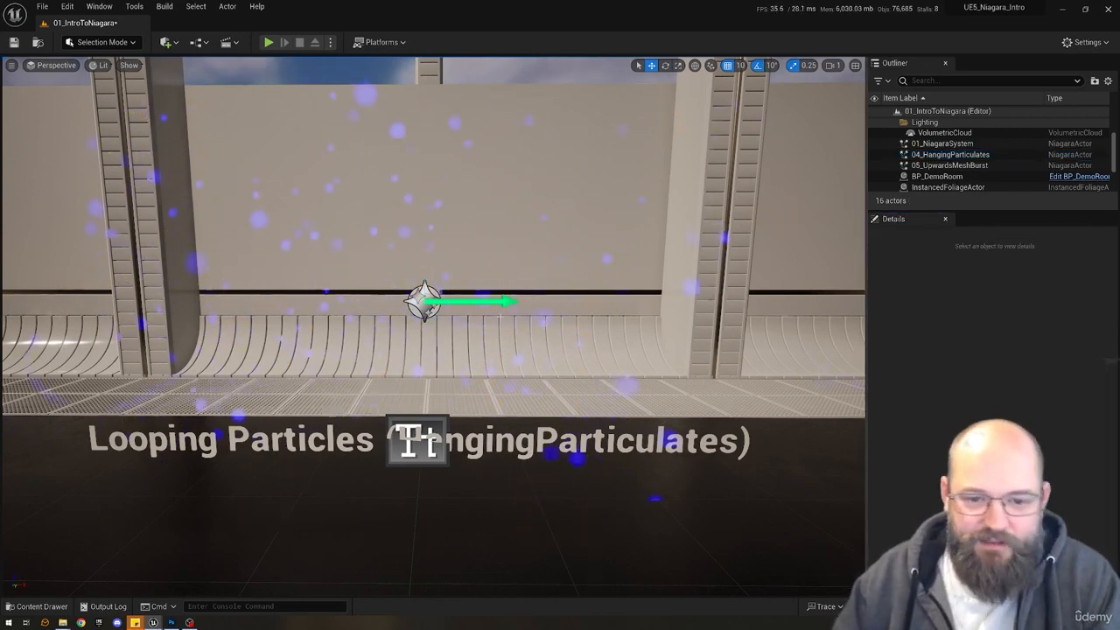
click(424, 301)
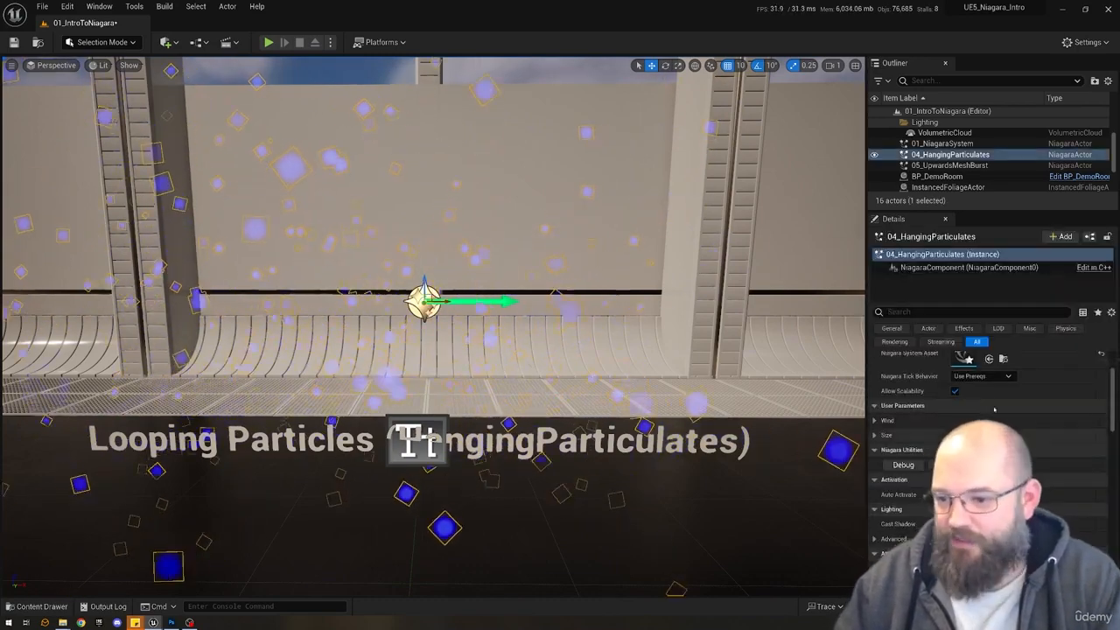
click(874, 435)
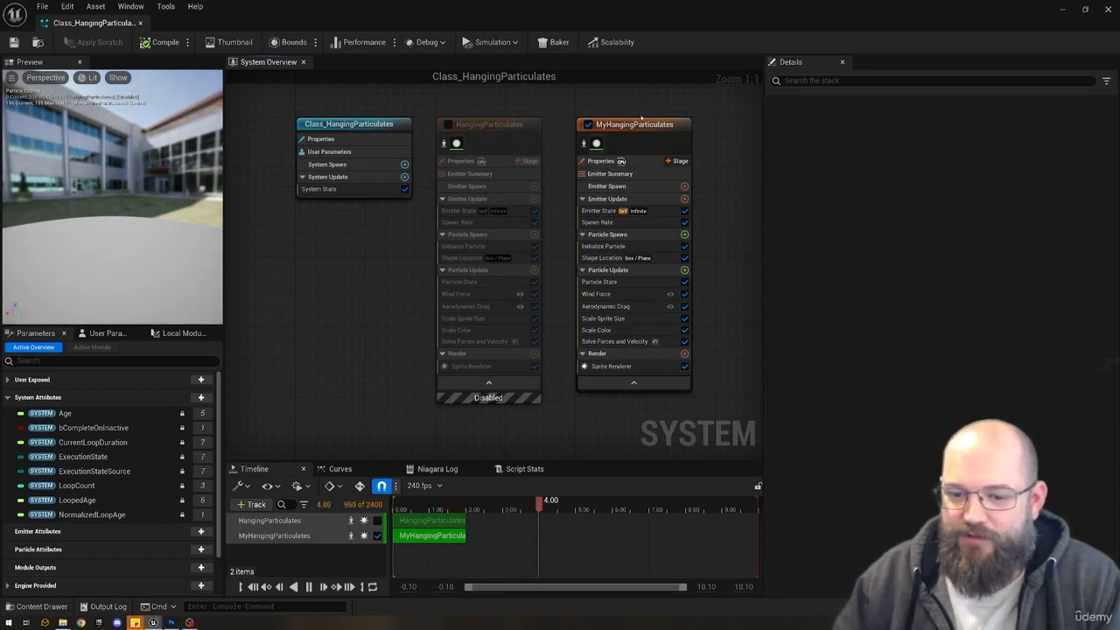
In Class_HangingParticulates, browse the modules available for MyHangingParticulates' Particle Update stage without adding any.
right_drag(617, 423, 588, 426)
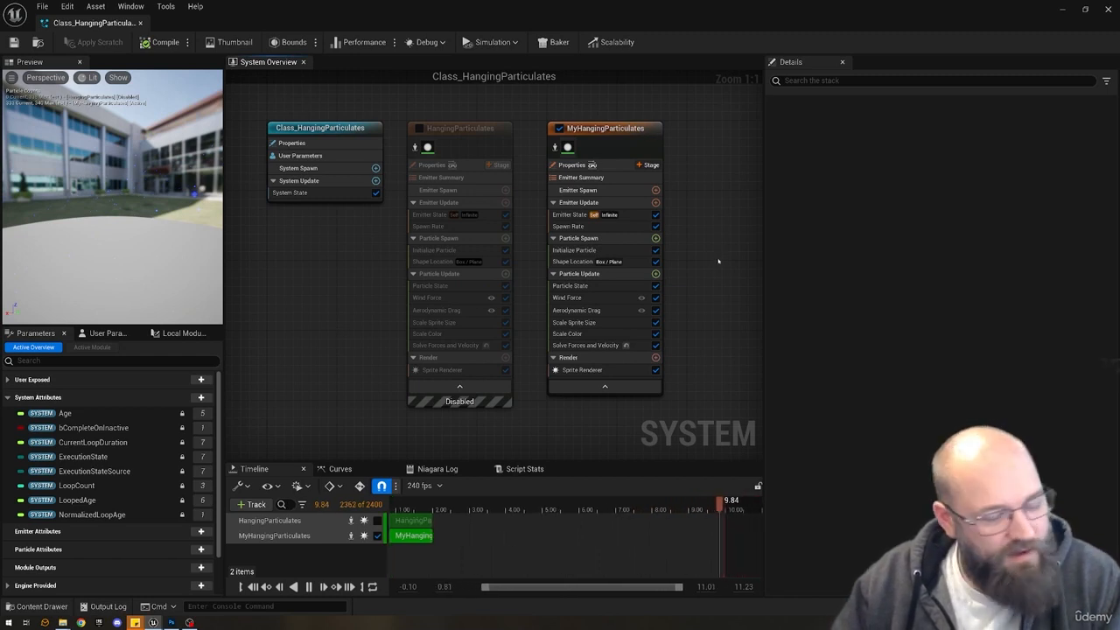
click(656, 273)
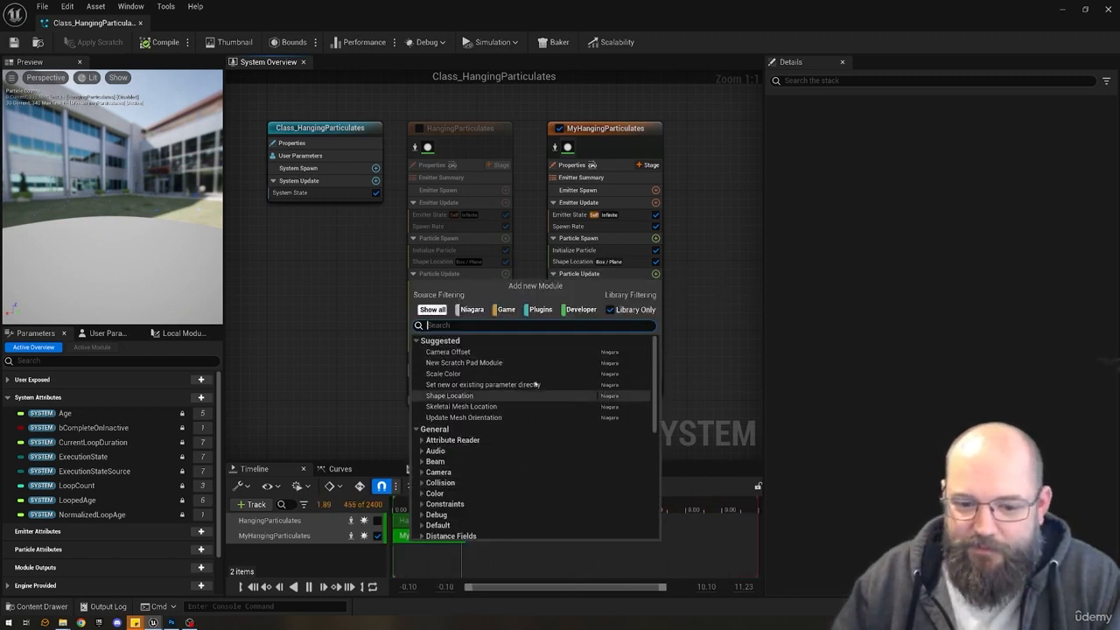
scroll(543, 390, down, 4)
scroll(598, 401, up, 2)
scroll(598, 401, up, 2)
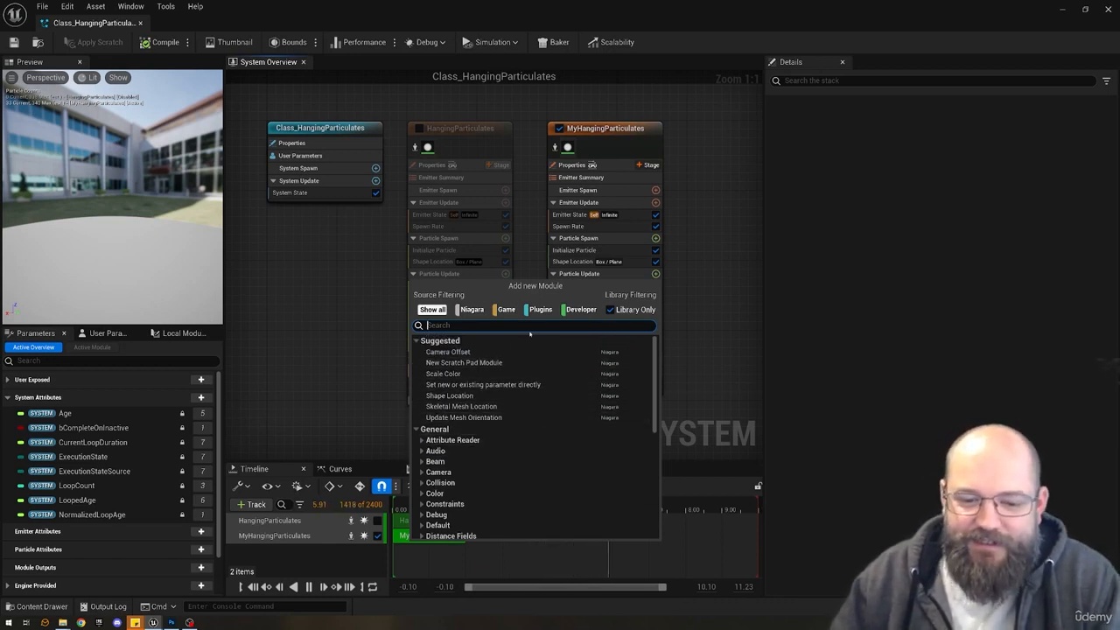
click(702, 325)
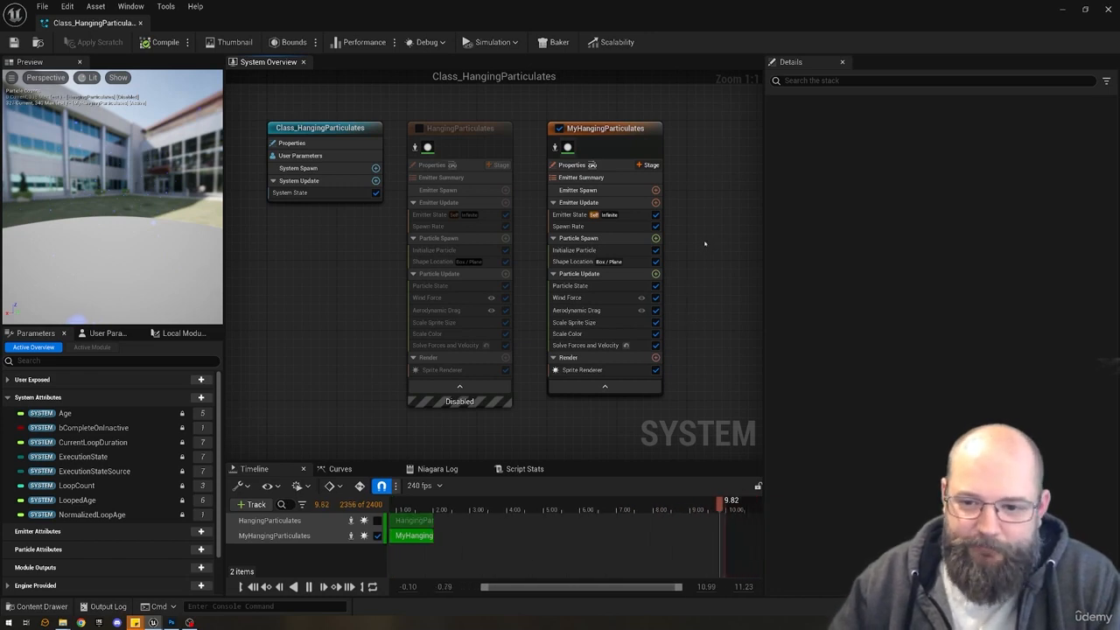
drag(719, 110, 643, 386)
click(713, 365)
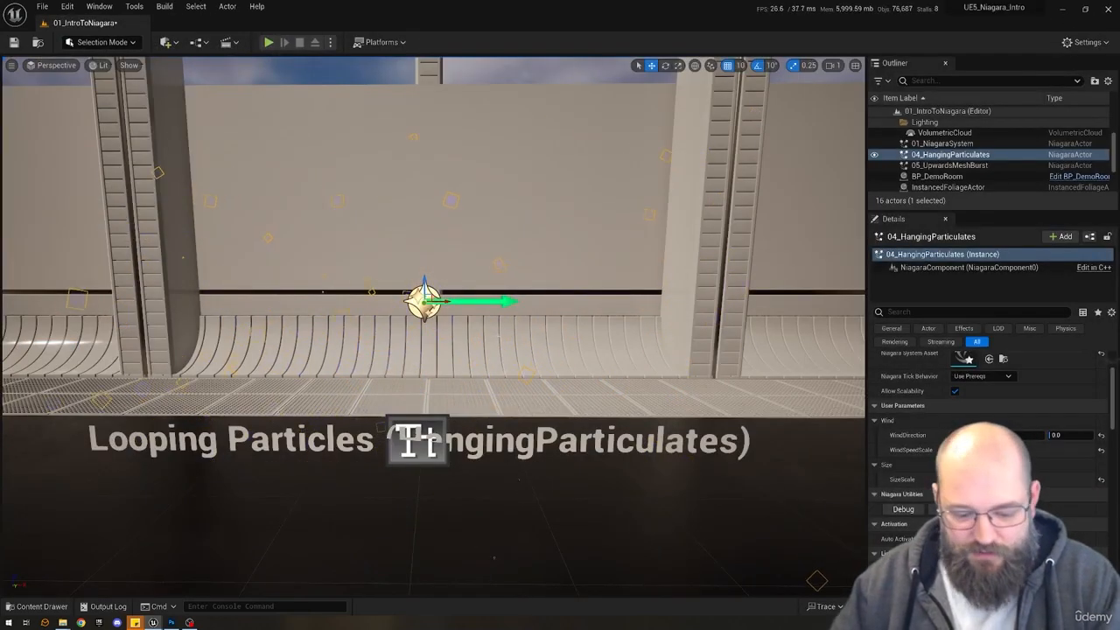
Switch the 01_IntroToNiagara level viewport to game view to preview the hanging particulates without editor icons.
key(g)
key(g)
key(g)
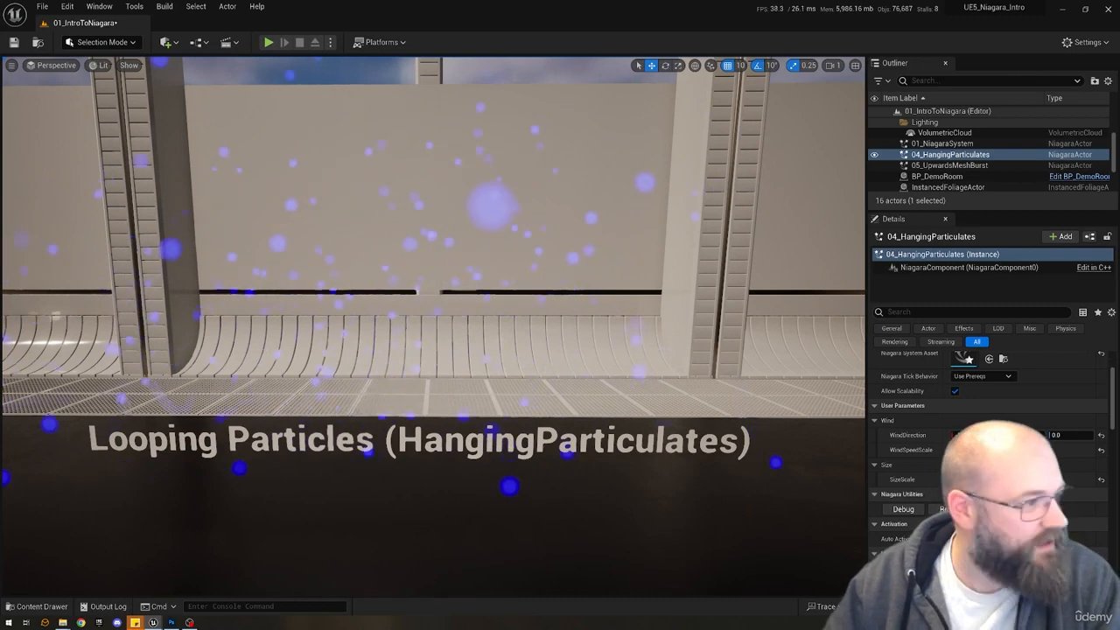
Open the 02_ModuleBreakdowns level from the 00_Levels folder, saving 01_IntroToNiagara on the way.
key(ctrl+space)
click(70, 446)
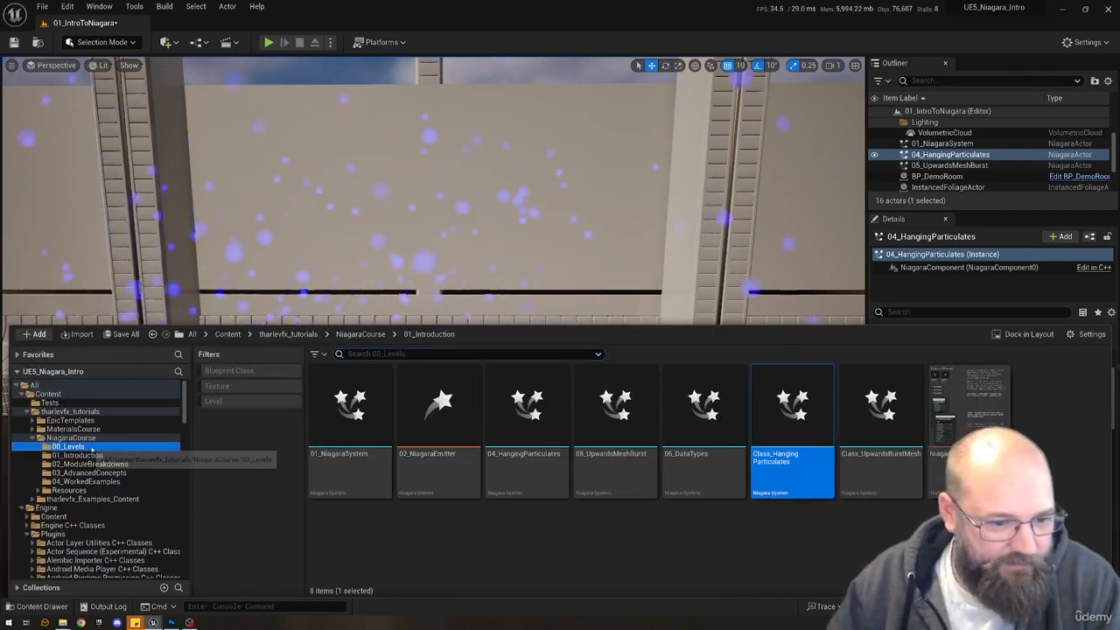
double_click(527, 485)
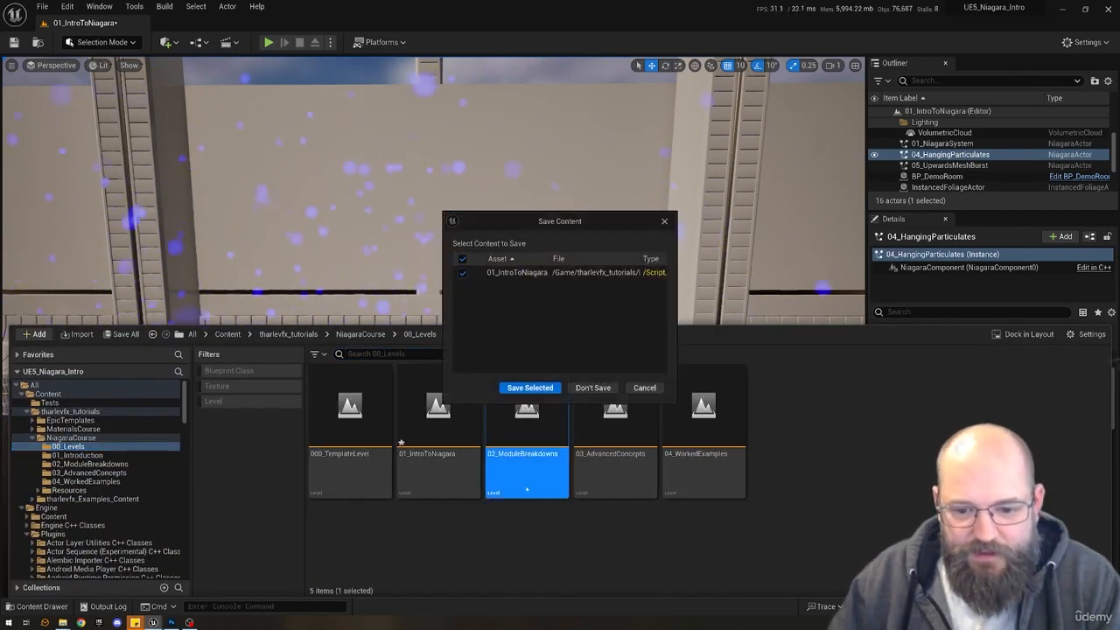
click(530, 387)
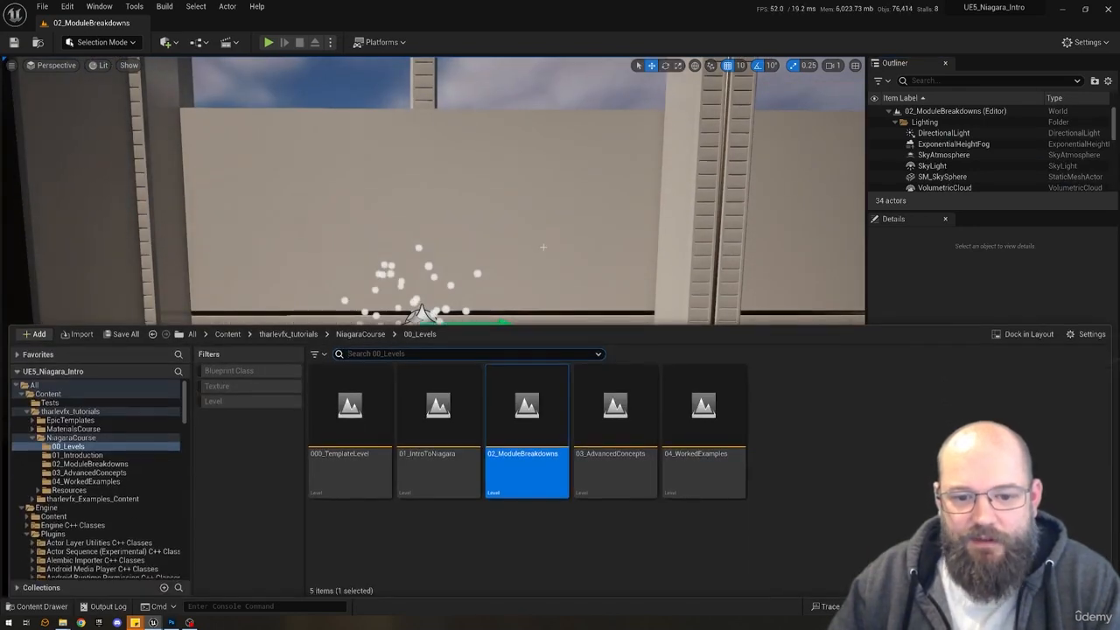
key(ctrl+space)
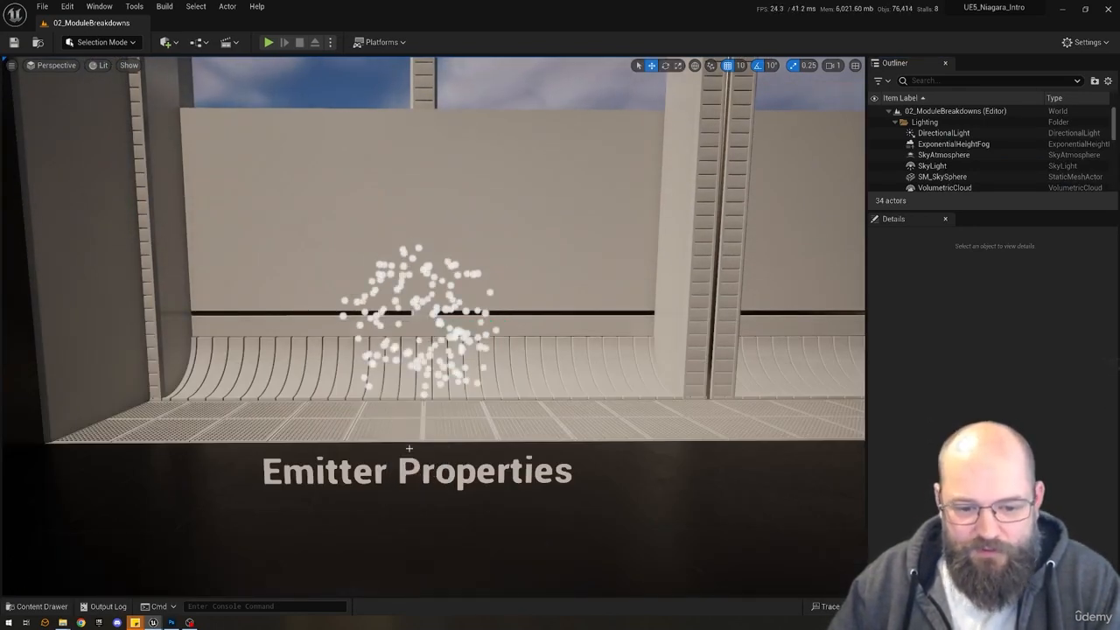
Tour the camera bookmarks of the 02_ModuleBreakdowns level, from Spawn Modules through Forces and Mesh Rendering to Other Renderers.
key(2)
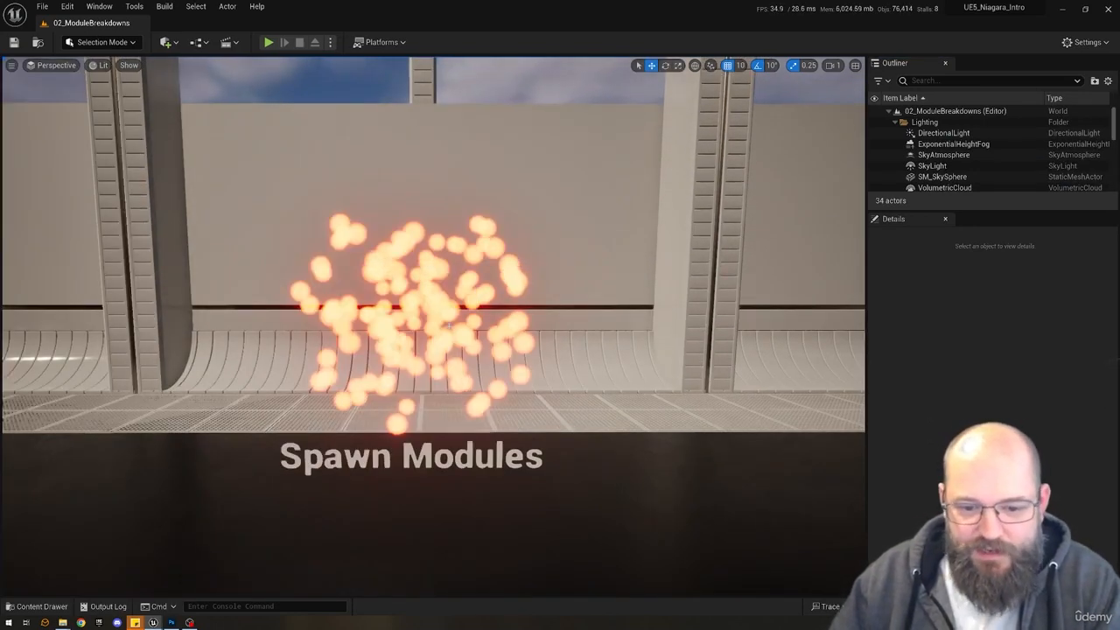
key(3)
key(4)
key(5)
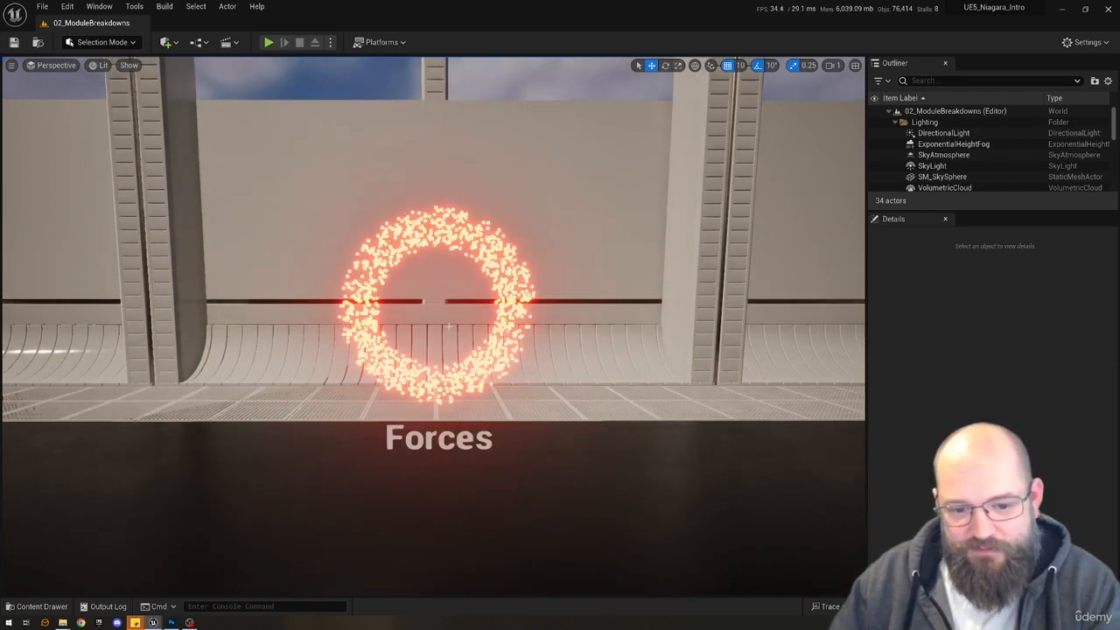
key(6)
key(7)
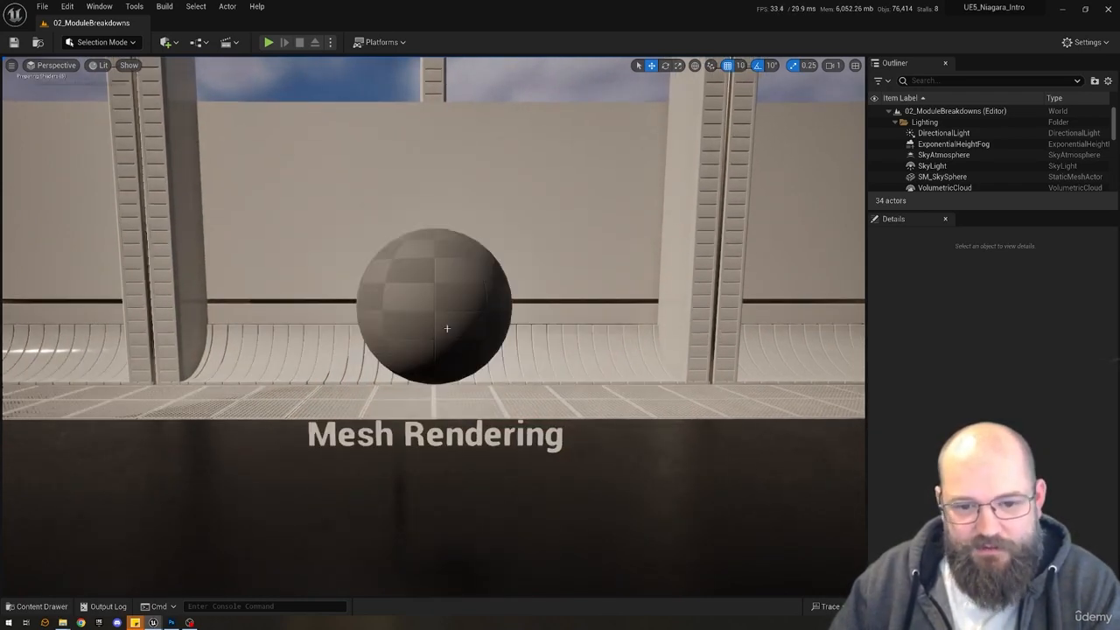
key(8)
key(9)
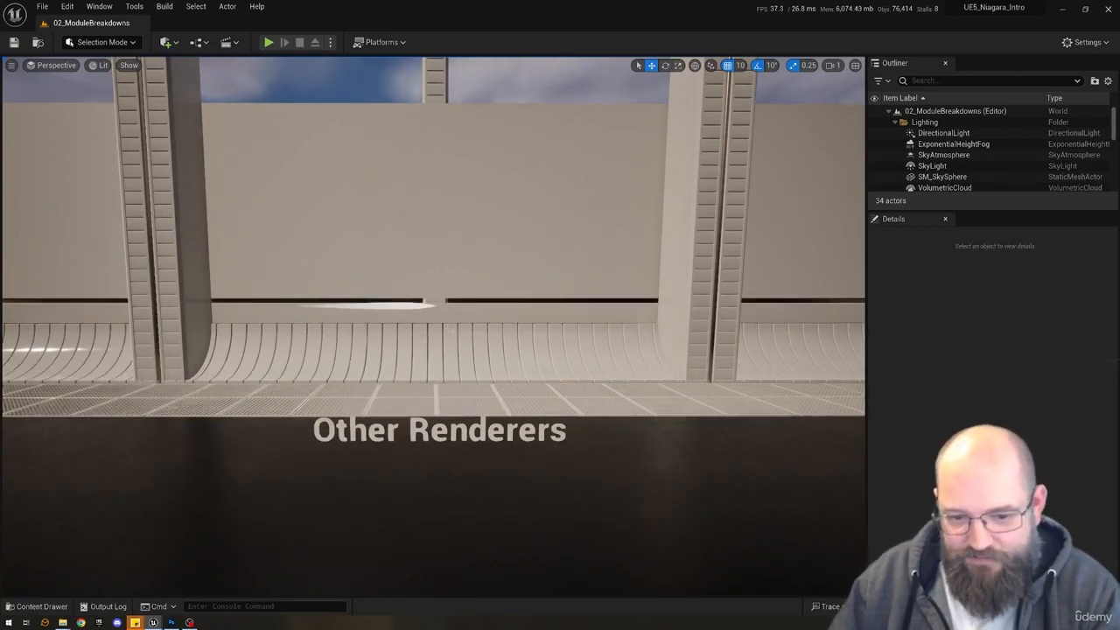
right_drag(433, 326, 481, 344)
key(d)
key(s)
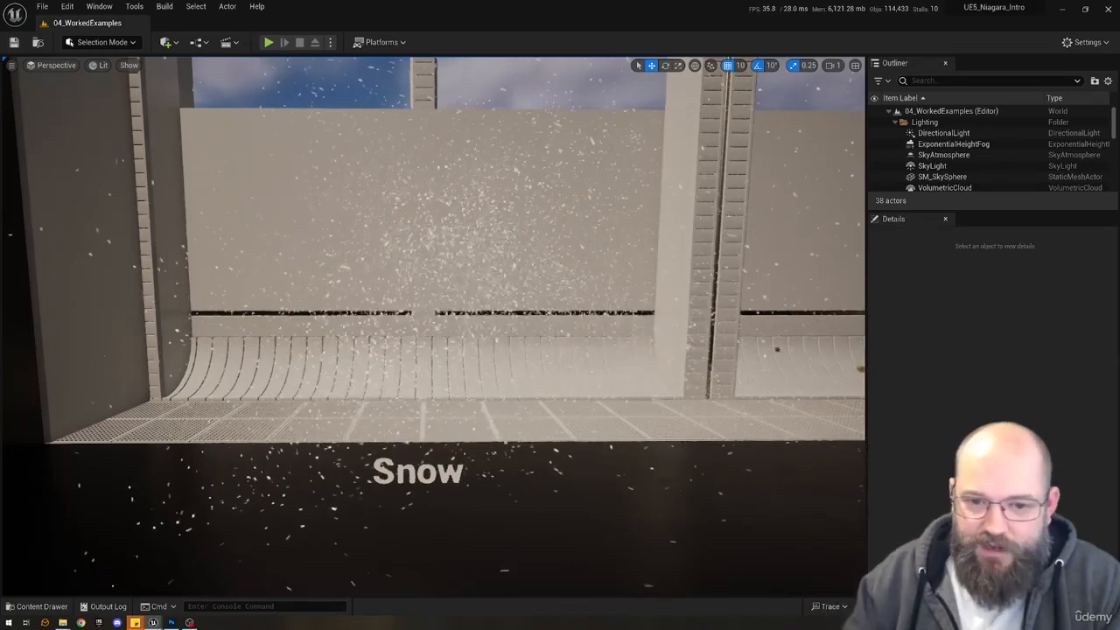
Tour the camera bookmarks of the 04_WorkedExamples level, from Mesh Leaves through MuzzleFlash and the campfire to MeshDissolve and the bookmark after it.
key(2)
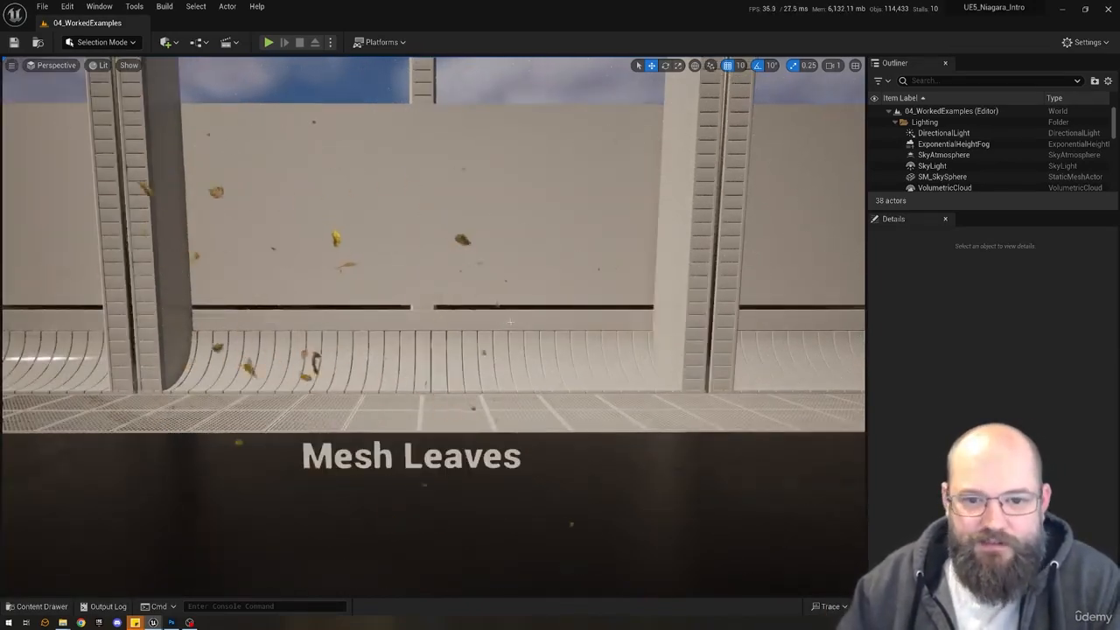
key(3)
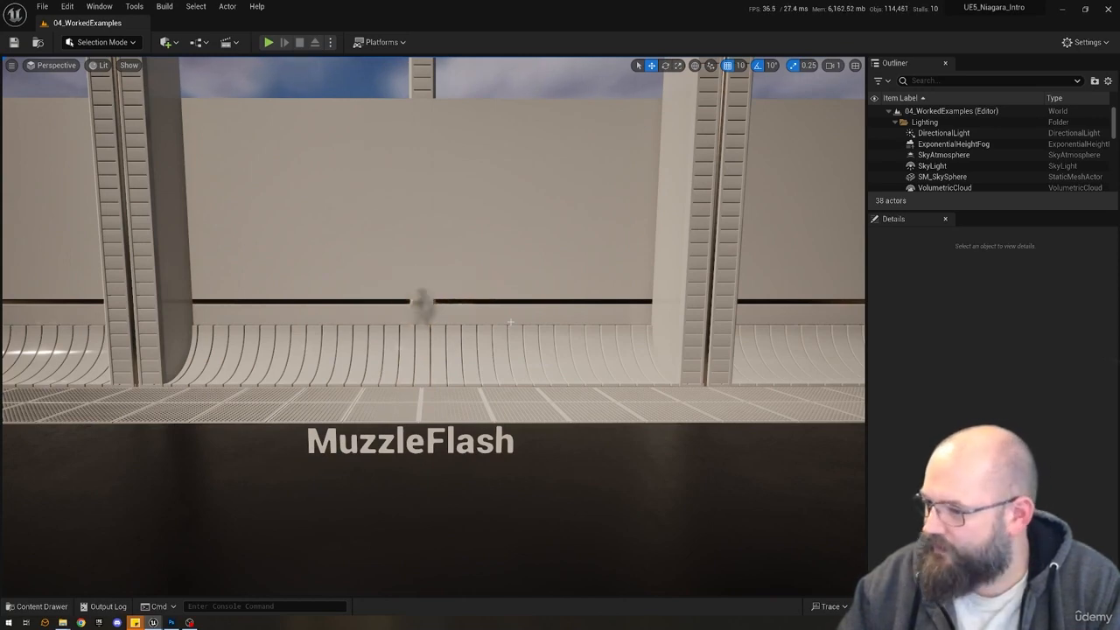
key(4)
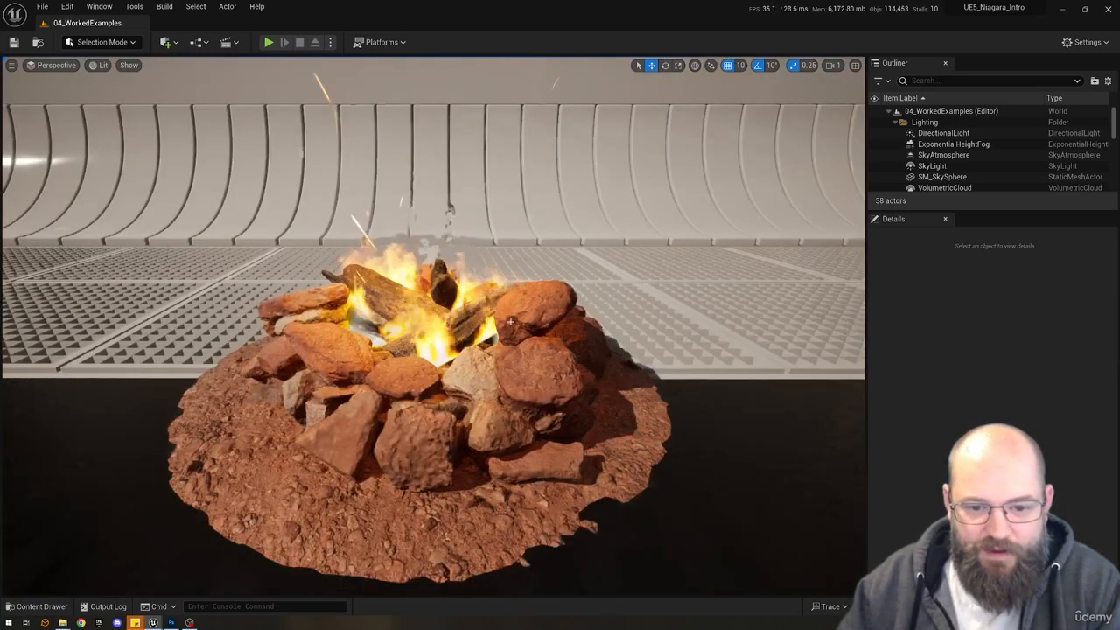
key(5)
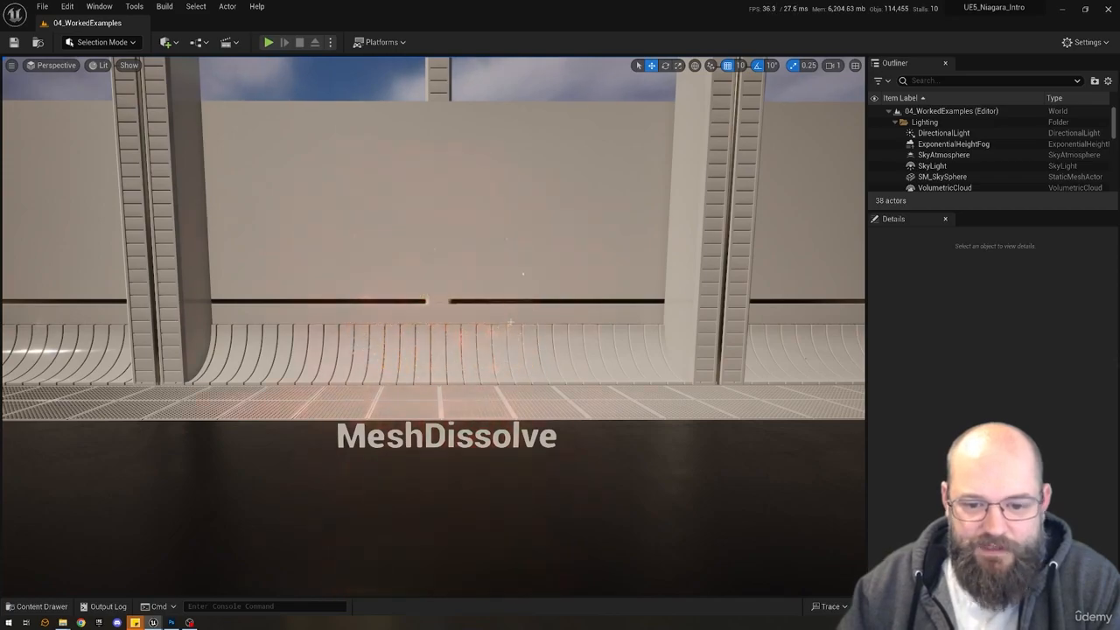
key(6)
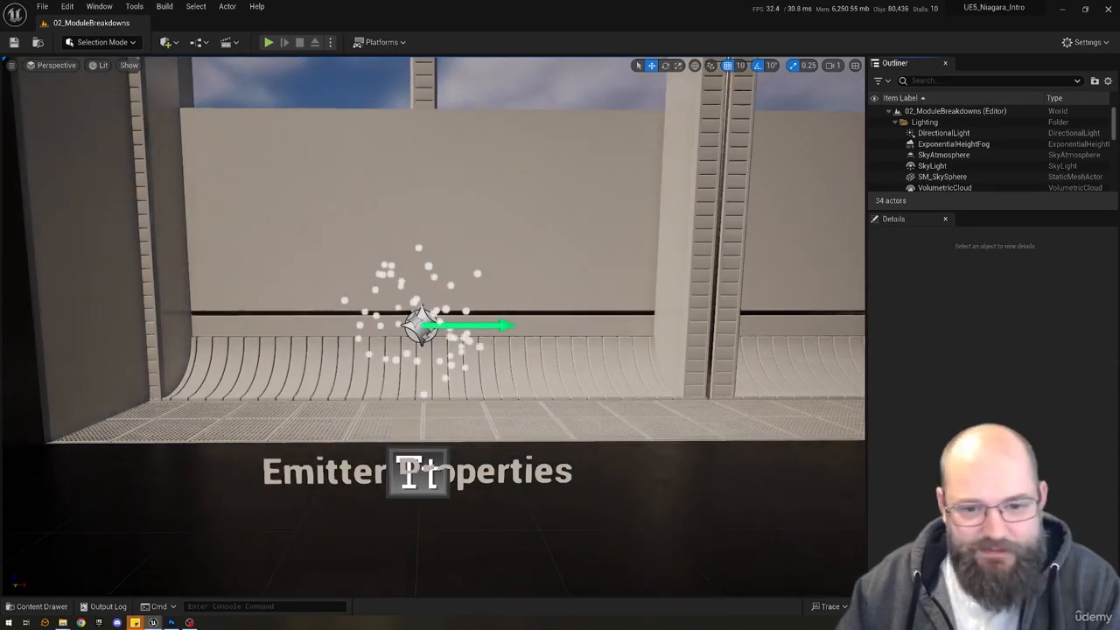
Switch the 02_ModuleBreakdowns viewport to game view to show the Emitter Properties example without editor icons.
key(g)
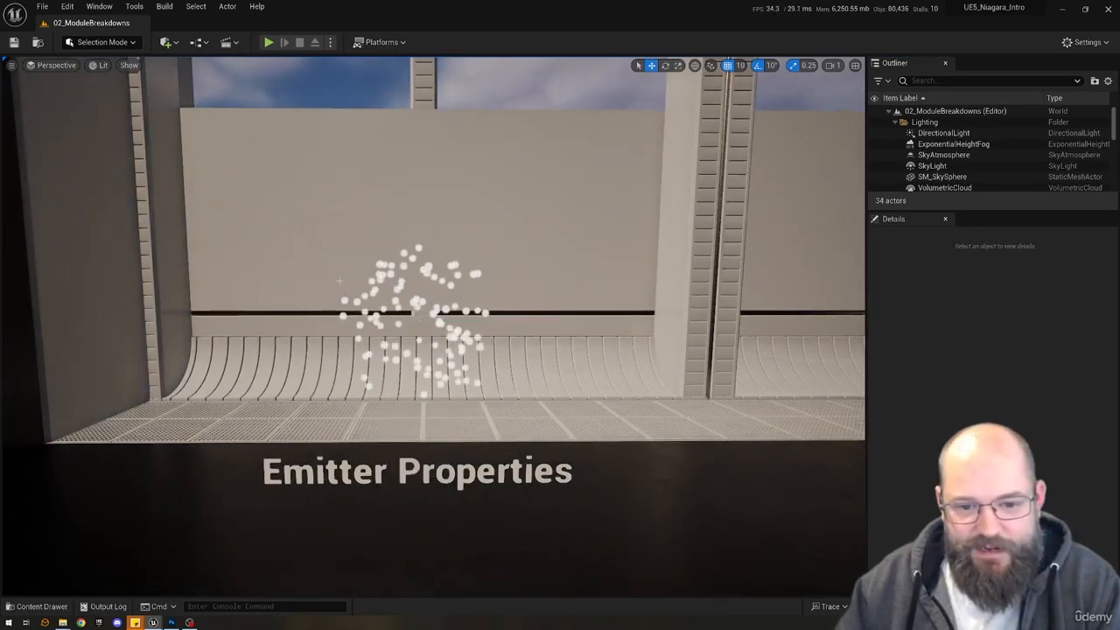